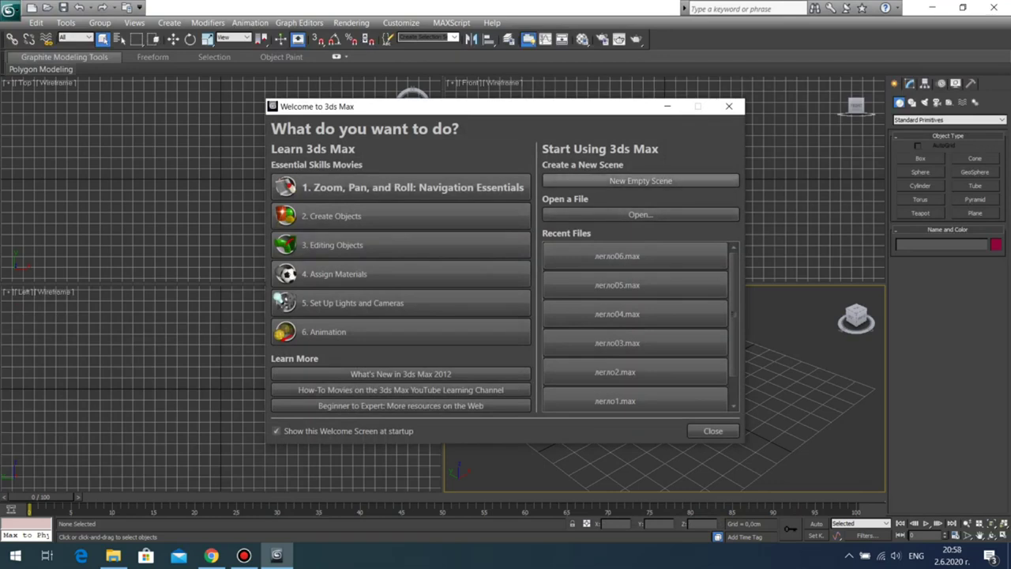
Step: Start a new empty scene and set its display units to metric millimeters
click(640, 181)
click(652, 197)
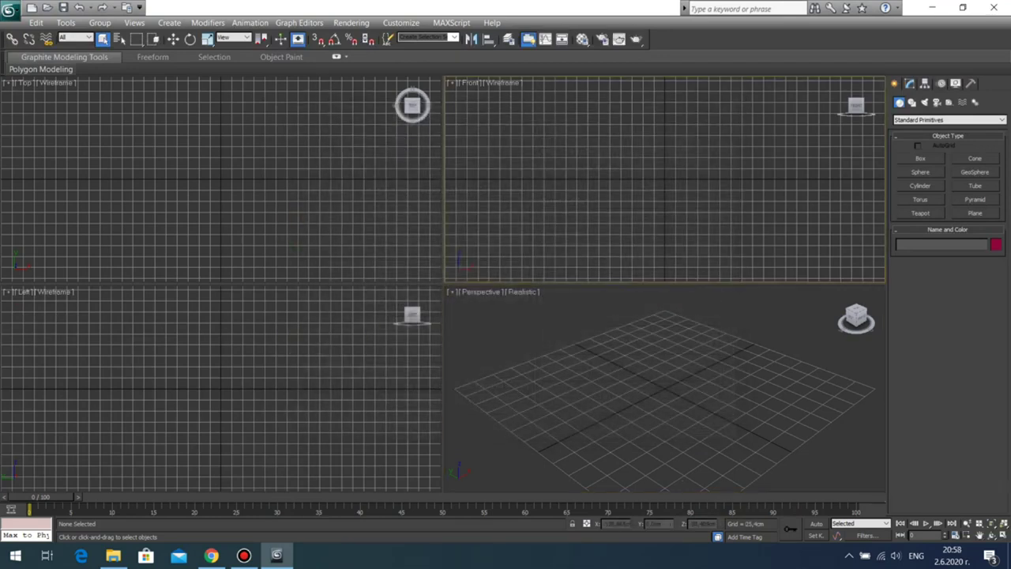
click(401, 23)
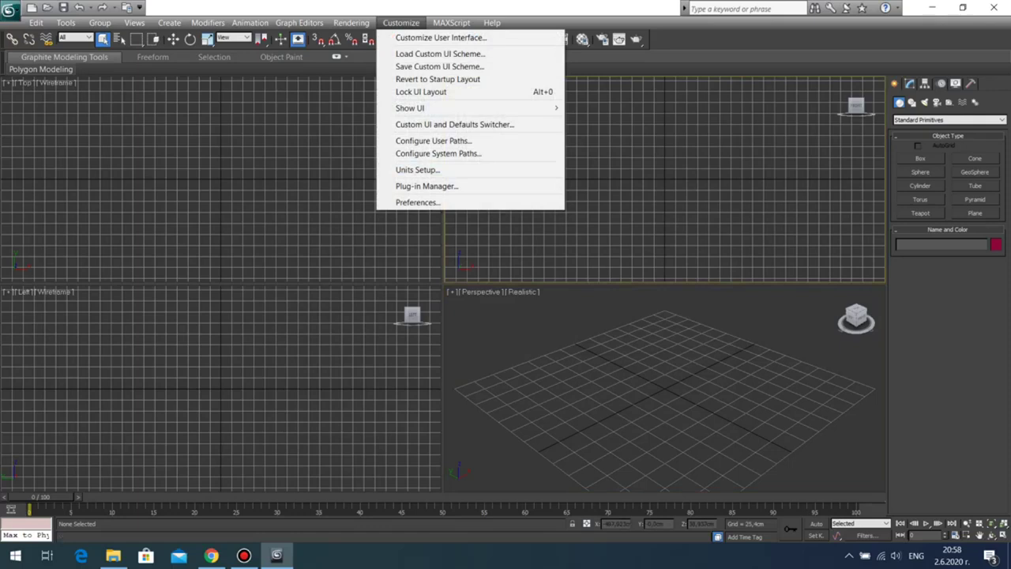
click(417, 169)
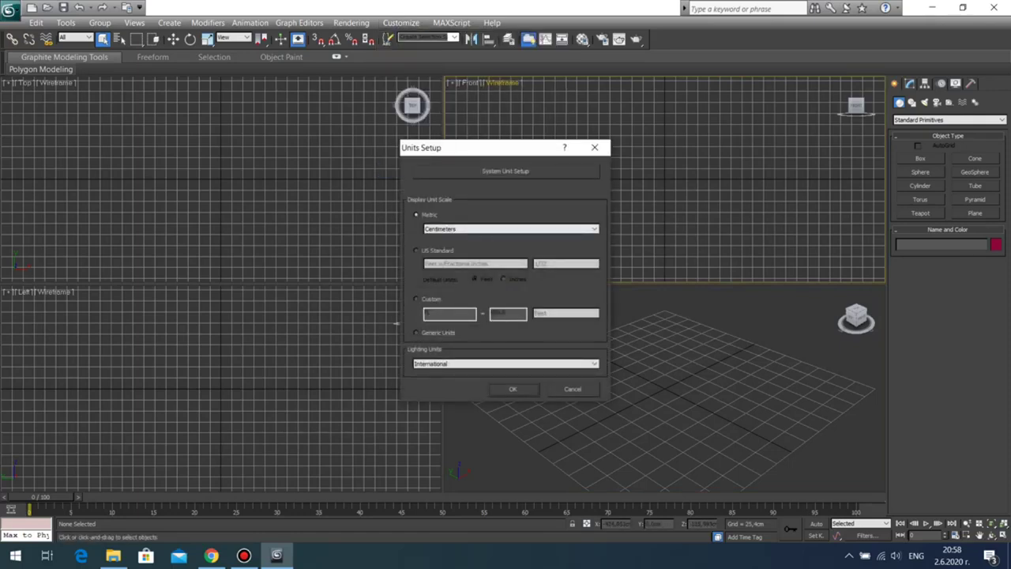
click(512, 229)
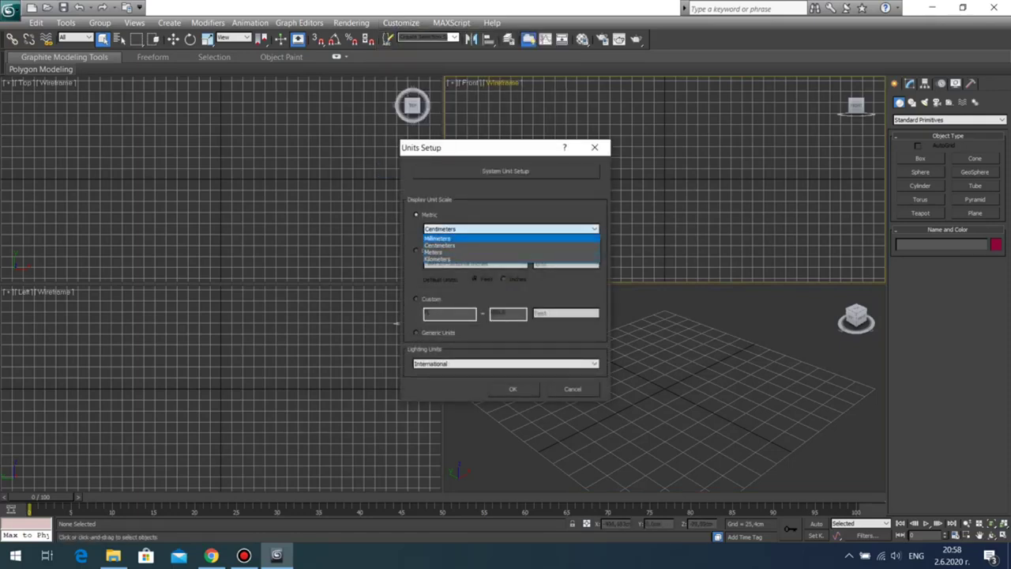
click(506, 245)
click(512, 229)
click(505, 238)
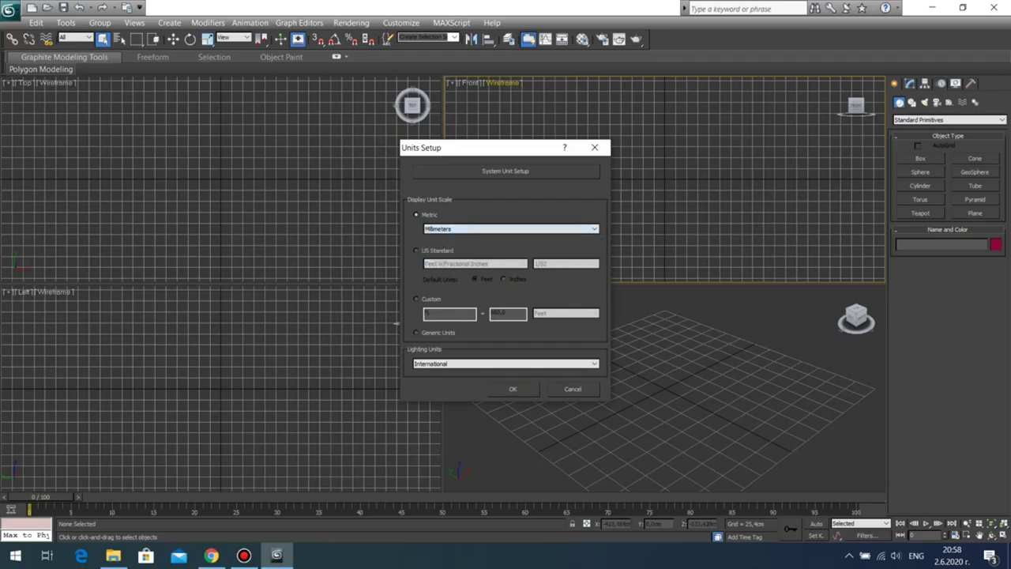
click(513, 388)
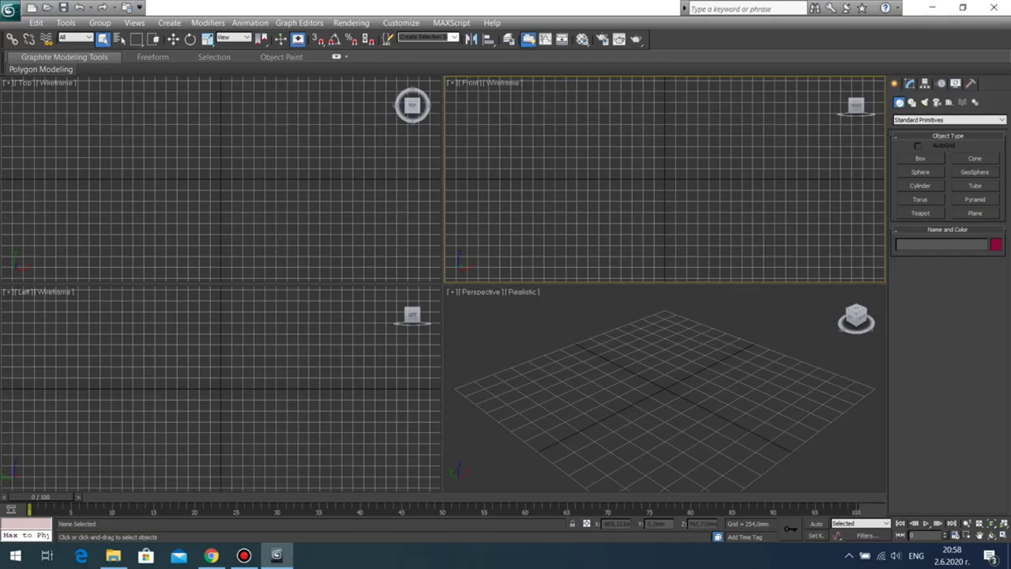
Step: Draw a rectangle spline about 718 mm long and 888 mm wide in the Front view and display its parameters for editing
click(912, 102)
click(976, 169)
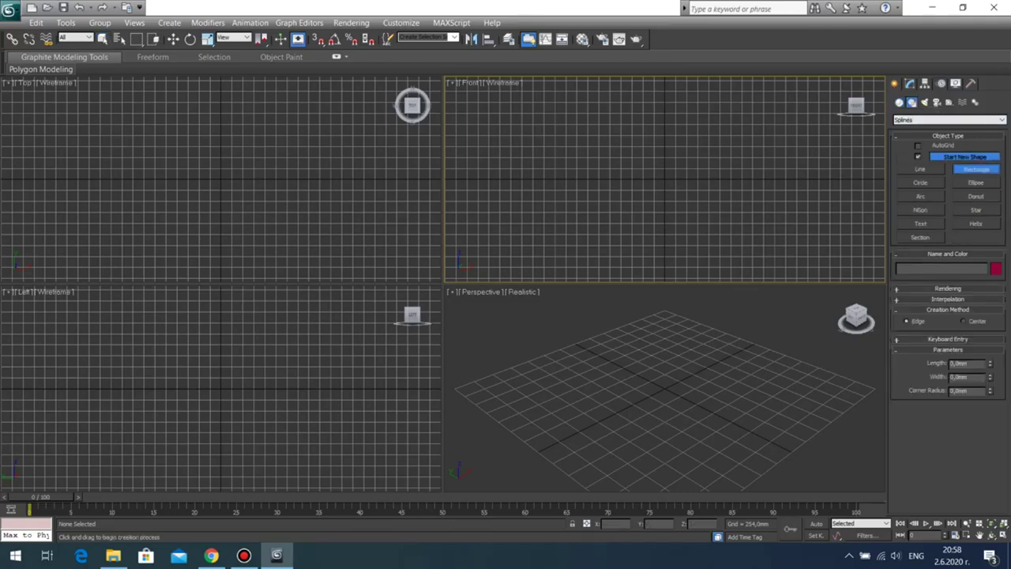
click(909, 83)
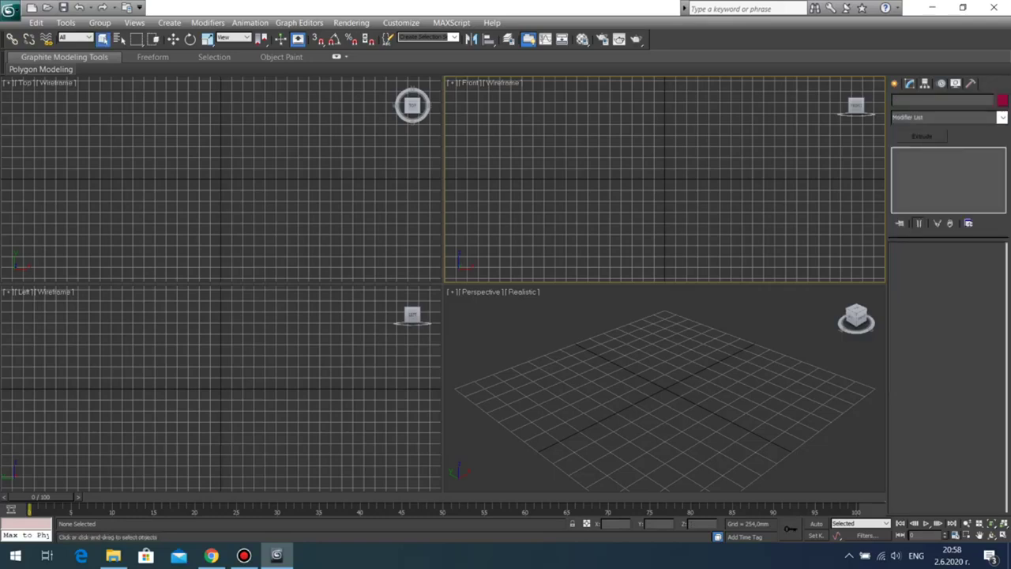
click(894, 83)
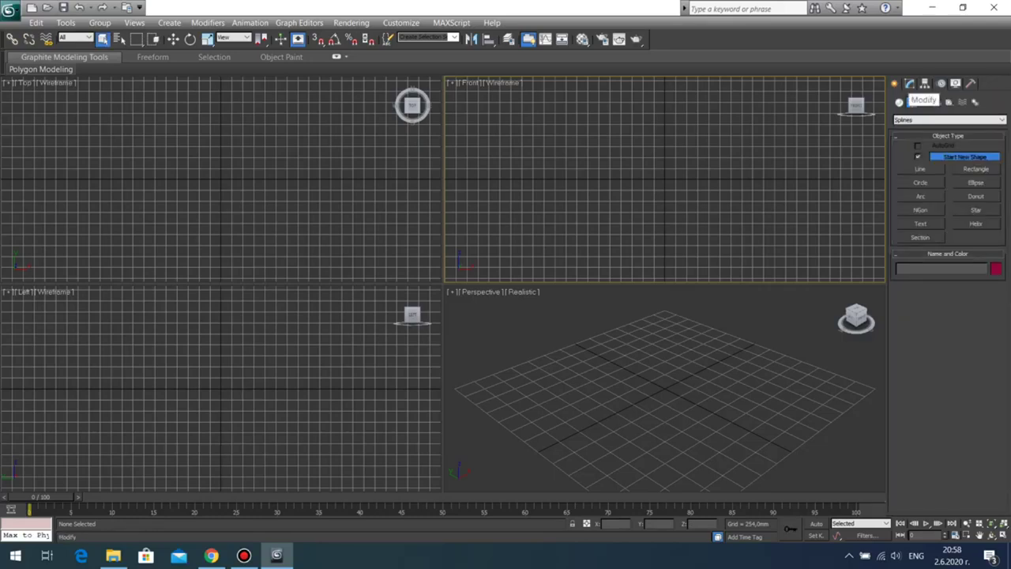
click(975, 169)
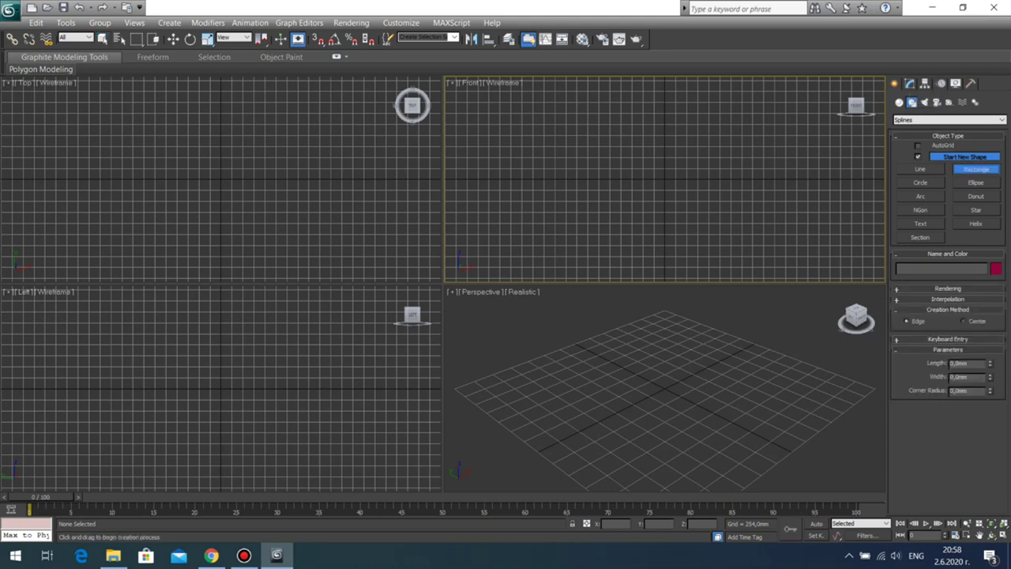
drag(587, 159, 625, 190)
right_click(625, 190)
click(909, 83)
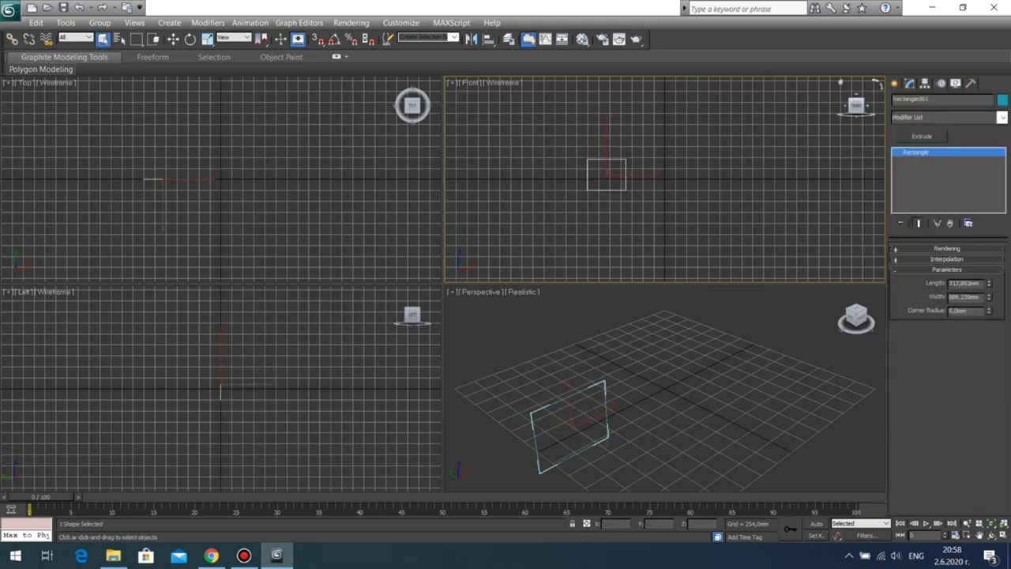
Step: Set the rectangle's length and width to 40 mm each
double_click(964, 283)
text(40)
key(Return)
click(979, 297)
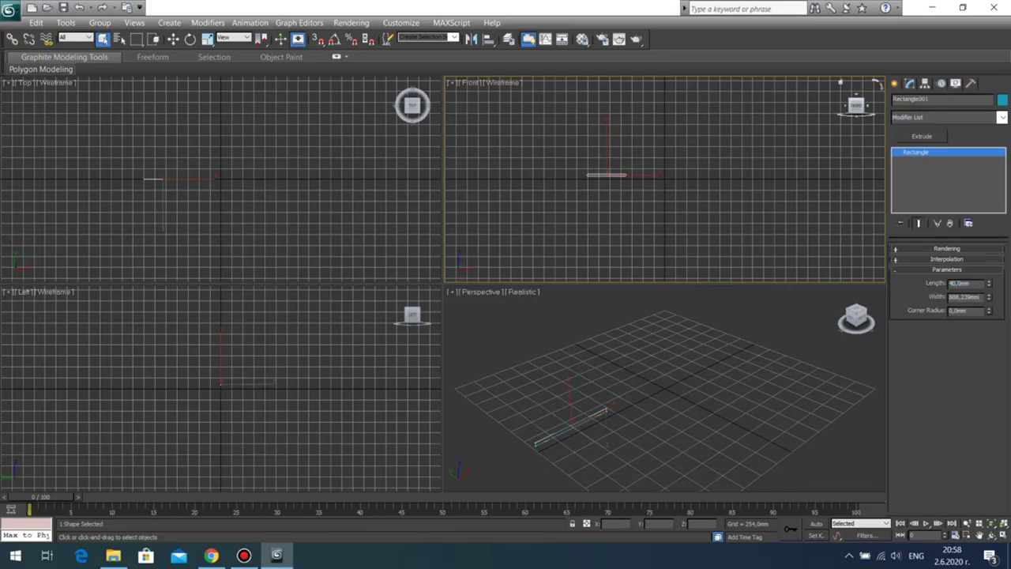
drag(979, 297, 952, 297)
key(BackSpace)
text(40)
key(Return)
right_click(741, 217)
click(734, 217)
Step: Extrude the square profile by 1920 mm
click(922, 137)
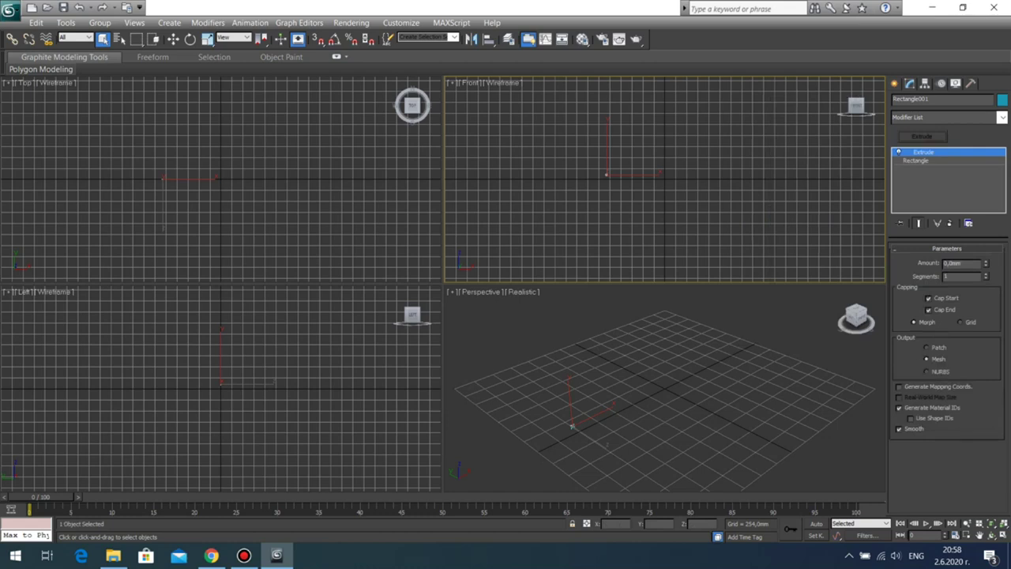
double_click(952, 263)
text(190)
key(Return)
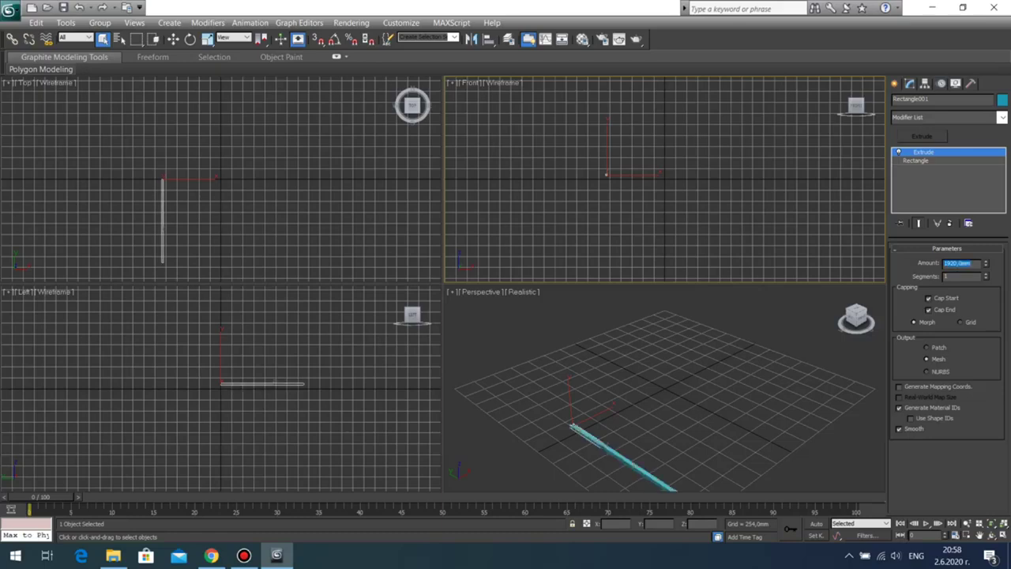
Step: In the enlarged Perspective view, make two independent copies of the extruded bar spaced along the X axis
click(696, 361)
key(alt+w)
scroll(442, 284, down, 5)
scroll(442, 292, up, 5)
click(432, 270)
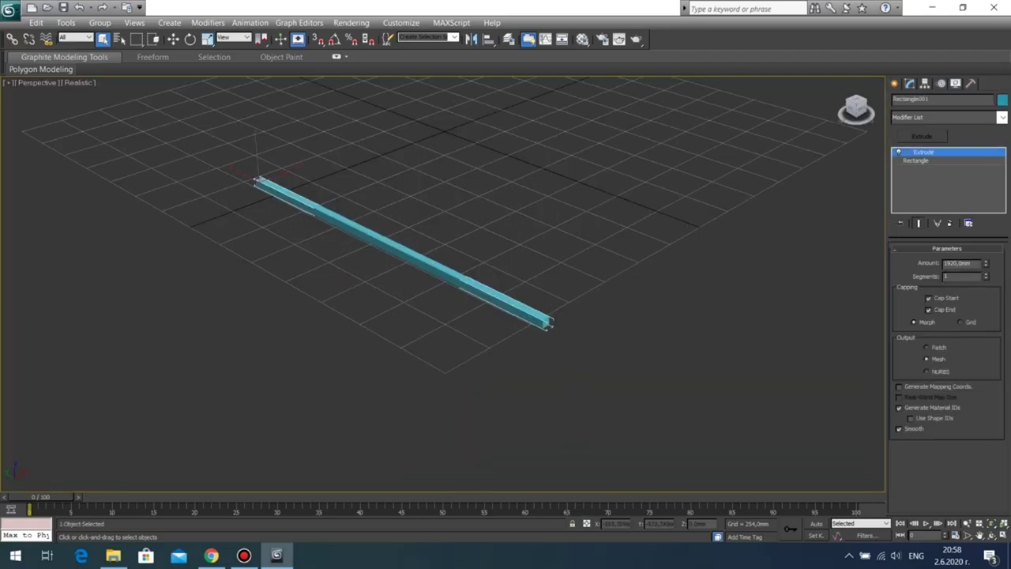
key(w)
drag(280, 172, 409, 125)
middle_drag(409, 126, 431, 267)
mouse_move(383, 269)
mouse_down()
mouse_move(317, 239)
mouse_move(535, 160)
mouse_move(500, 176)
mouse_up()
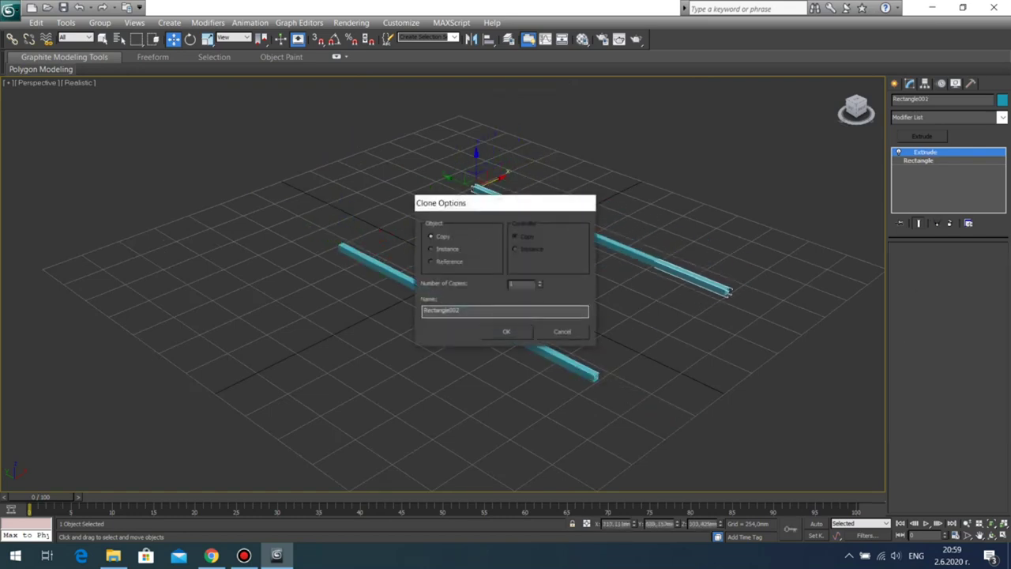
click(506, 331)
click(506, 332)
shift+drag(365, 236, 410, 217)
click(507, 331)
Step: Rotate the middle bar 90 degrees about Z with angle snap and set its extrude amount to 840 mm
key(e)
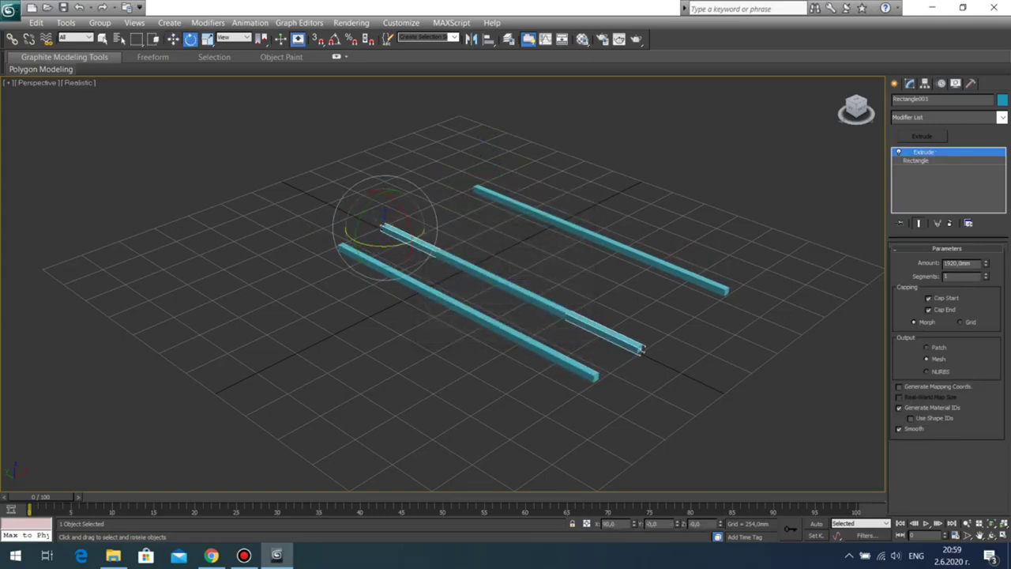
click(335, 40)
drag(405, 244, 479, 239)
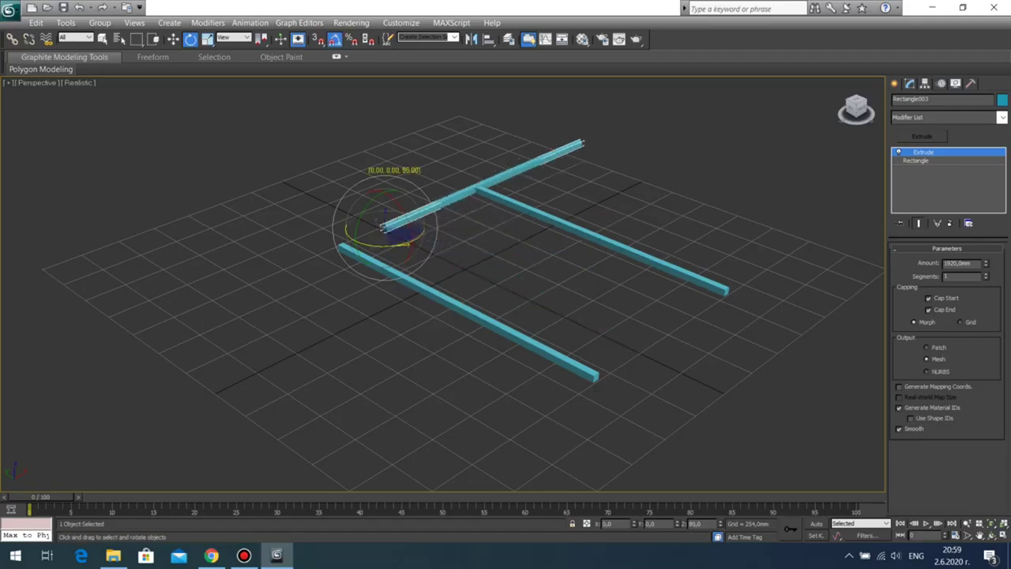
double_click(963, 263)
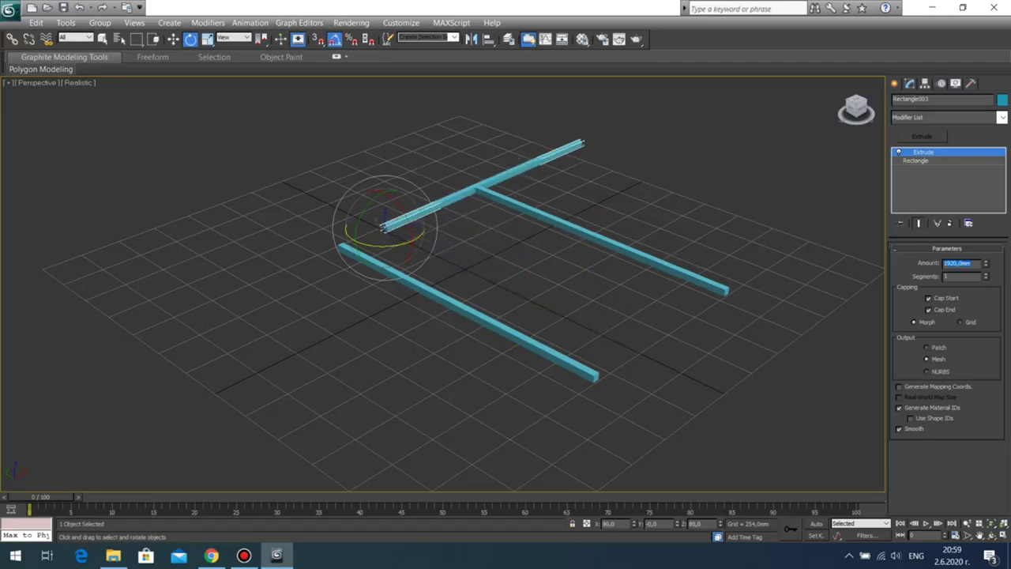
text(8)
key(Return)
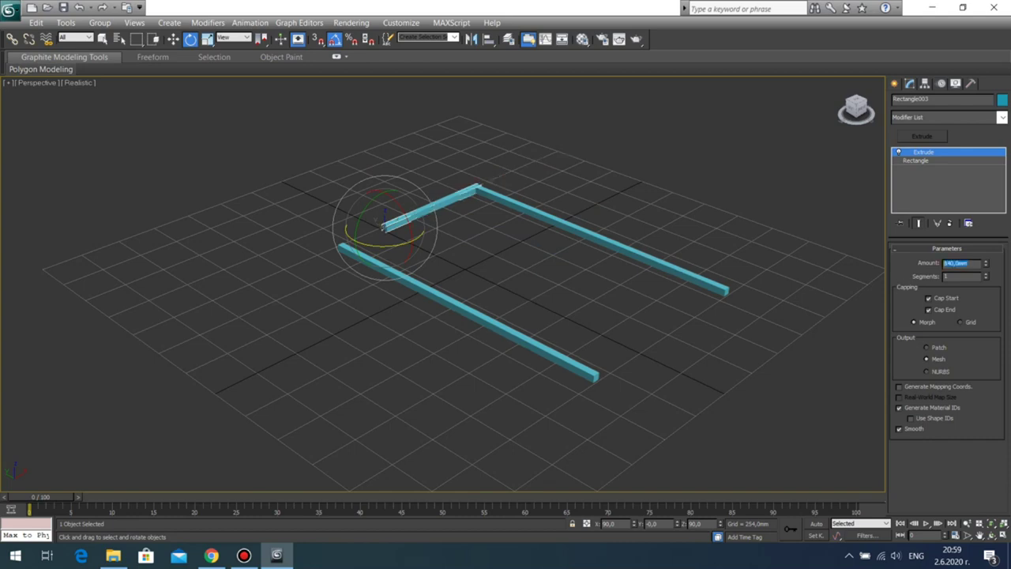
Step: Move the 840 mm bar with vertex snapping so its end corner meets the end corner of the first long bar
click(489, 261)
scroll(442, 284, up, 5)
middle_drag(442, 237, 558, 366)
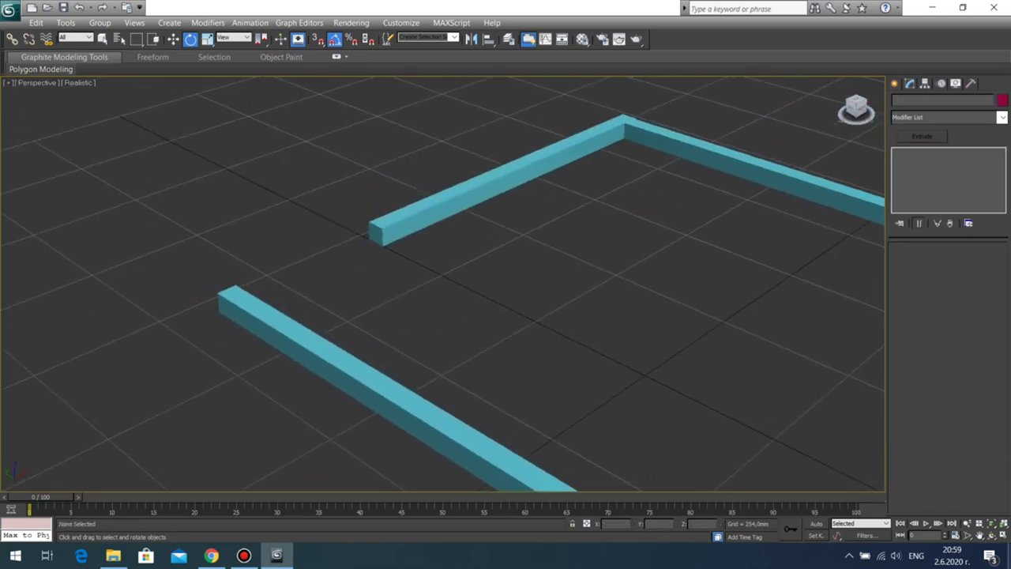
click(991, 535)
drag(379, 300, 588, 306)
middle_drag(458, 361, 424, 272)
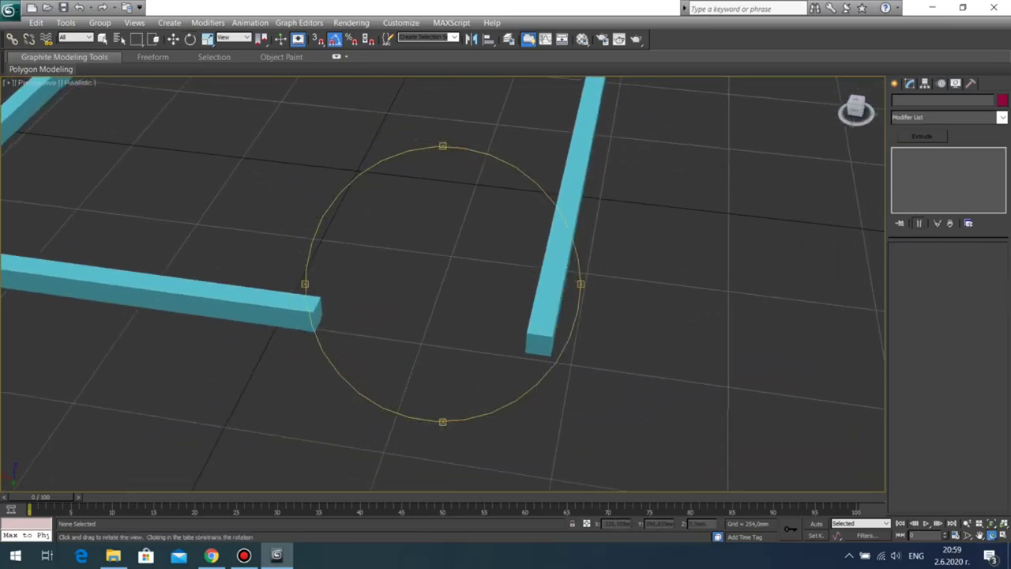
scroll(442, 284, up, 3)
right_click(430, 276)
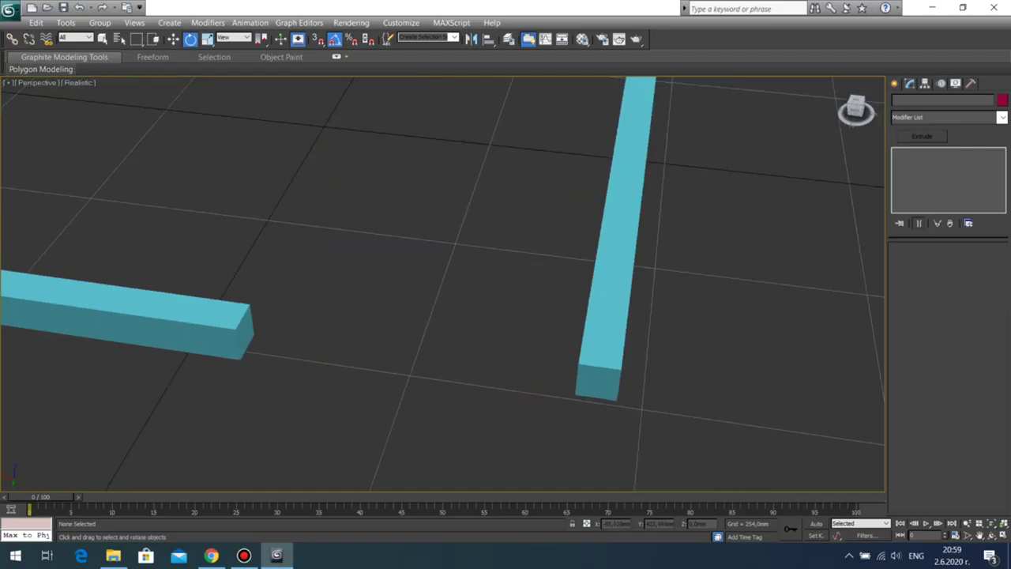
click(215, 325)
middle_drag(215, 325, 213, 304)
key(w)
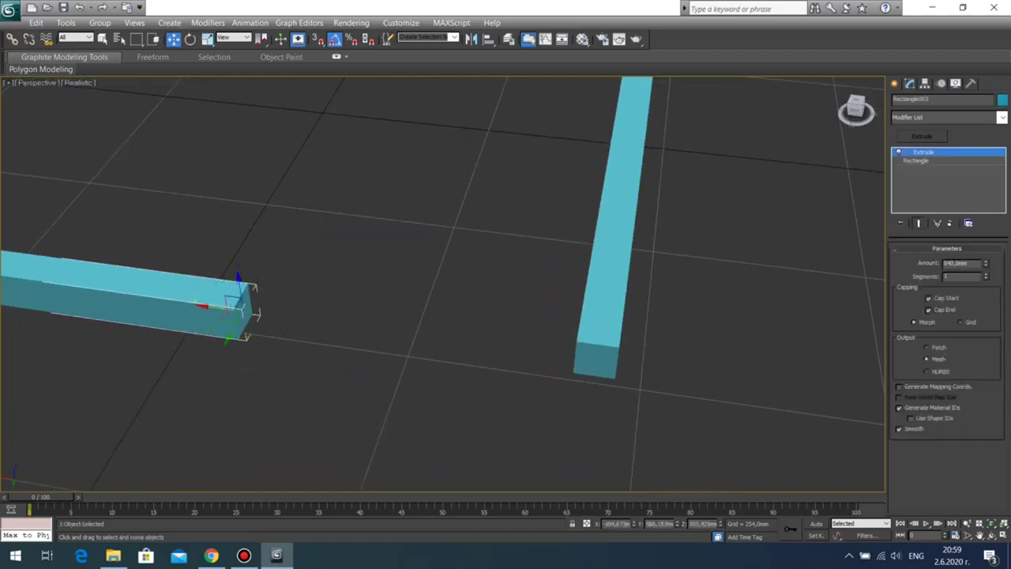
key(s)
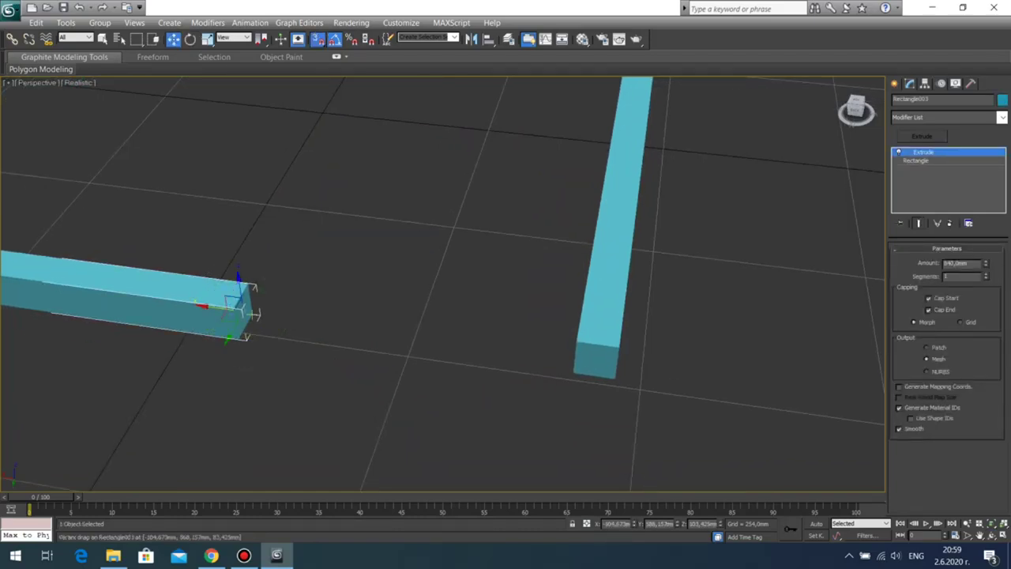
drag(247, 283, 577, 342)
Step: Snap the end corner of the other long bar to the free end of the short bar, forming a U-shaped frame
scroll(578, 343, down, 6)
middle_drag(577, 342, 605, 367)
scroll(442, 284, up, 8)
middle_drag(316, 315, 730, 324)
click(99, 335)
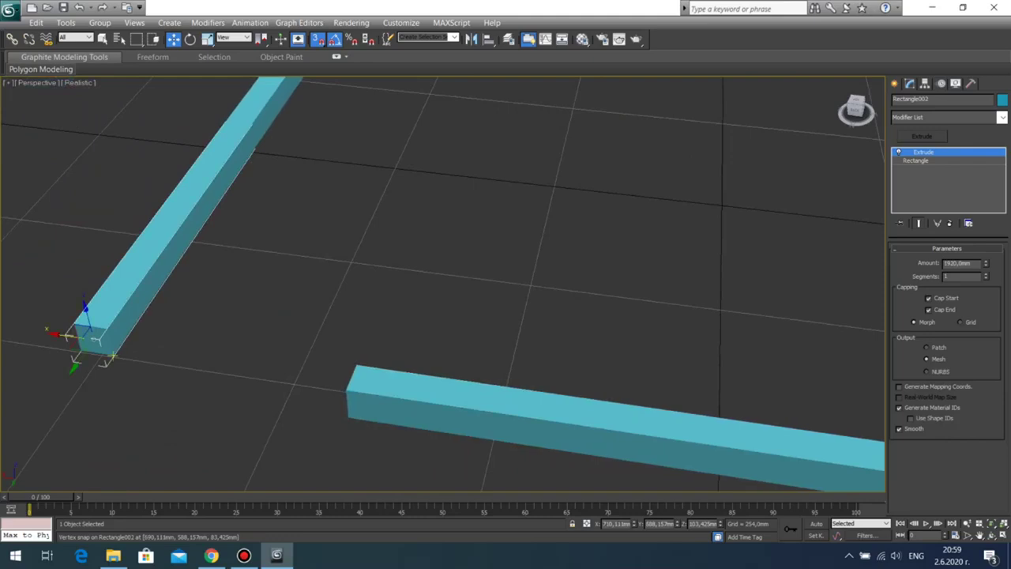
drag(106, 329, 345, 365)
scroll(345, 364, down, 7)
middle_drag(345, 364, 288, 424)
scroll(287, 423, up, 5)
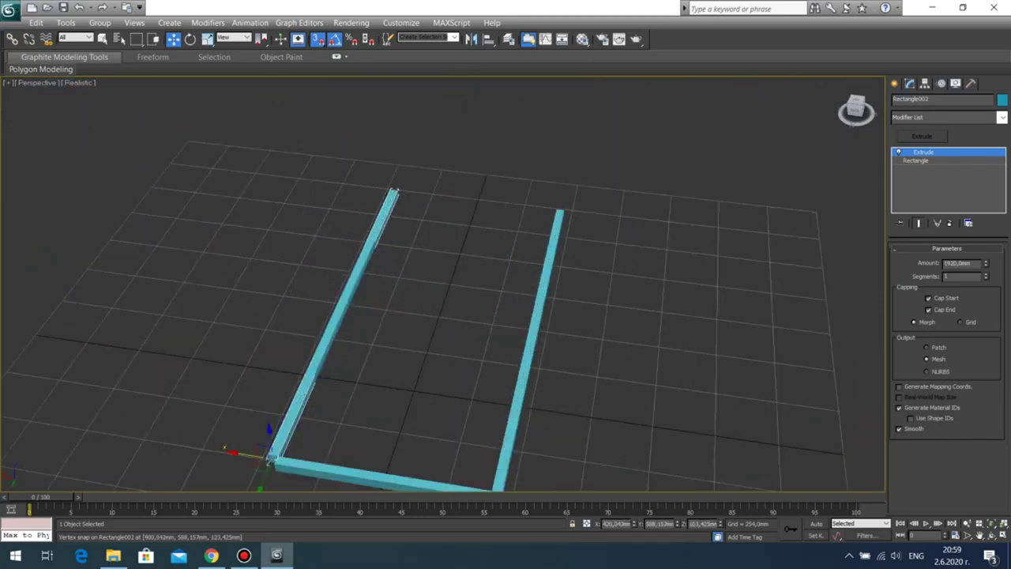
Step: Copy the short crossbar along the Y axis to the open end of the frame, with 3D snapping off
click(991, 535)
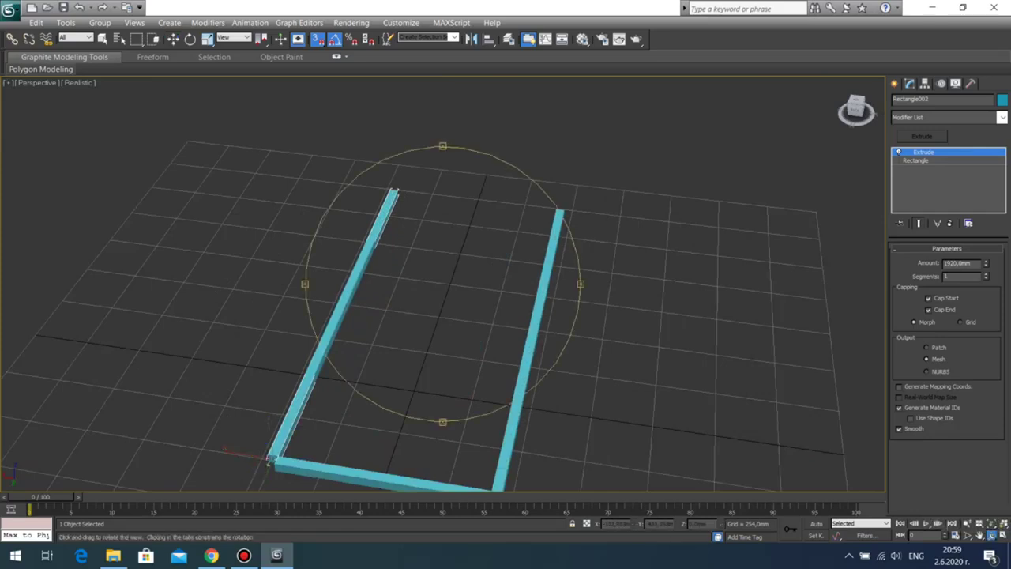
drag(513, 339, 355, 276)
middle_drag(356, 277, 498, 298)
key(w)
click(262, 387)
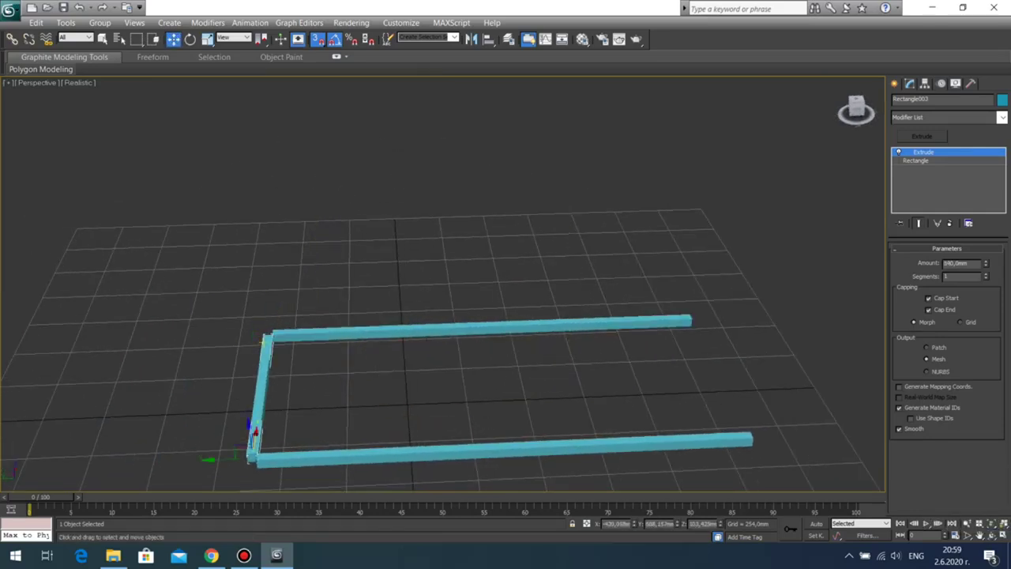
key(s)
shift+drag(224, 458, 756, 426)
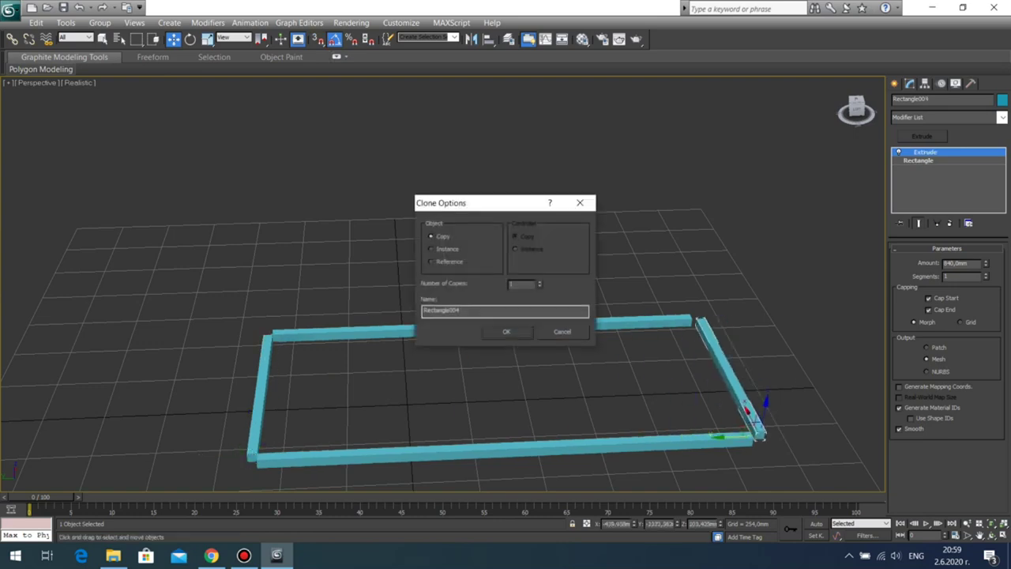
key(Return)
Step: Snap the copied crossbar's corner to the end corner of the long bar so it closes the frame
key(z)
mouse_move(757, 426)
middle_down()
mouse_move(766, 292)
mouse_move(737, 180)
middle_up()
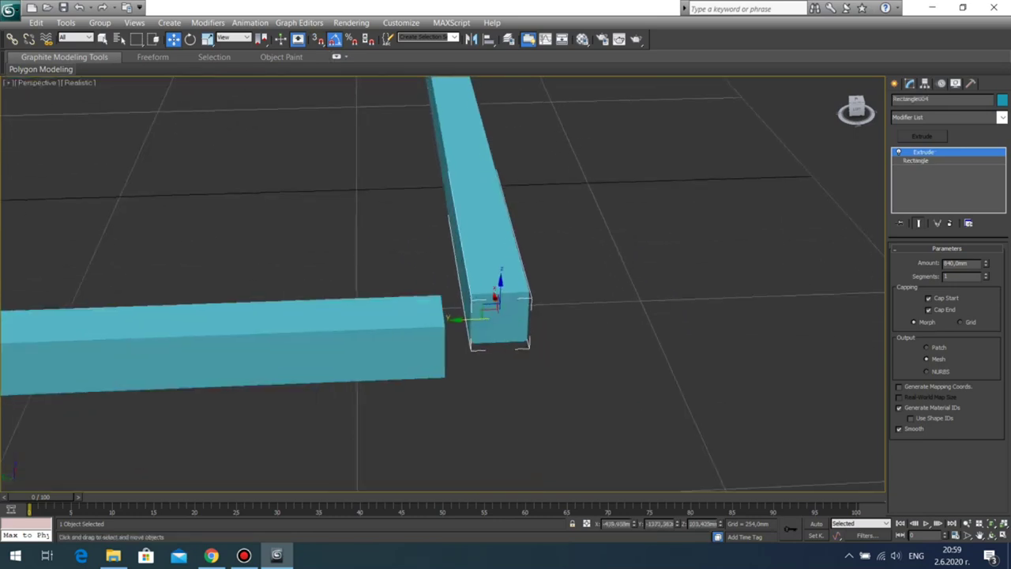
scroll(737, 180, up, 4)
click(991, 536)
drag(505, 245, 423, 336)
middle_drag(423, 336, 647, 244)
scroll(442, 284, down, 4)
scroll(443, 285, up, 2)
middle_drag(489, 364, 452, 276)
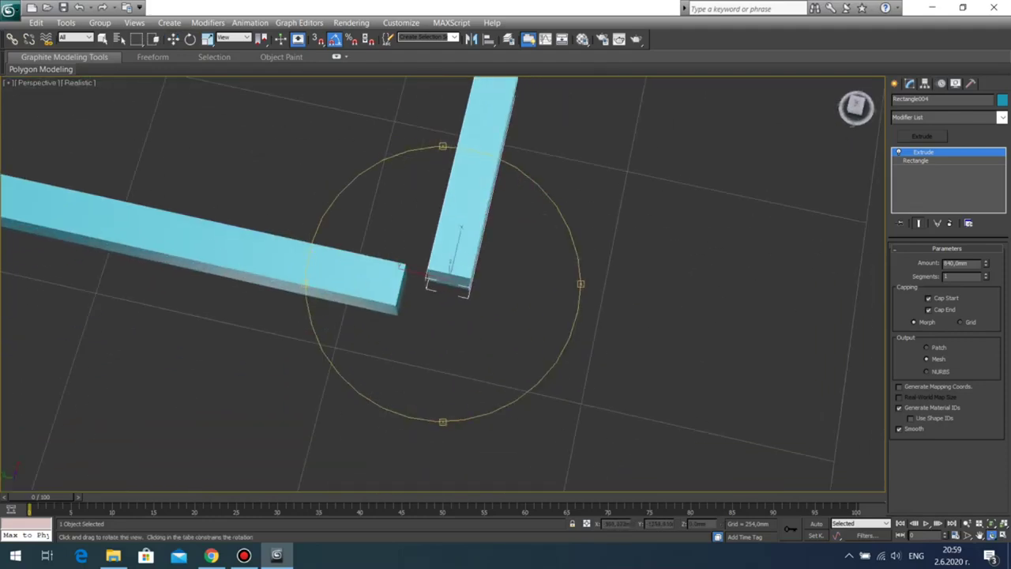
key(w)
click(318, 40)
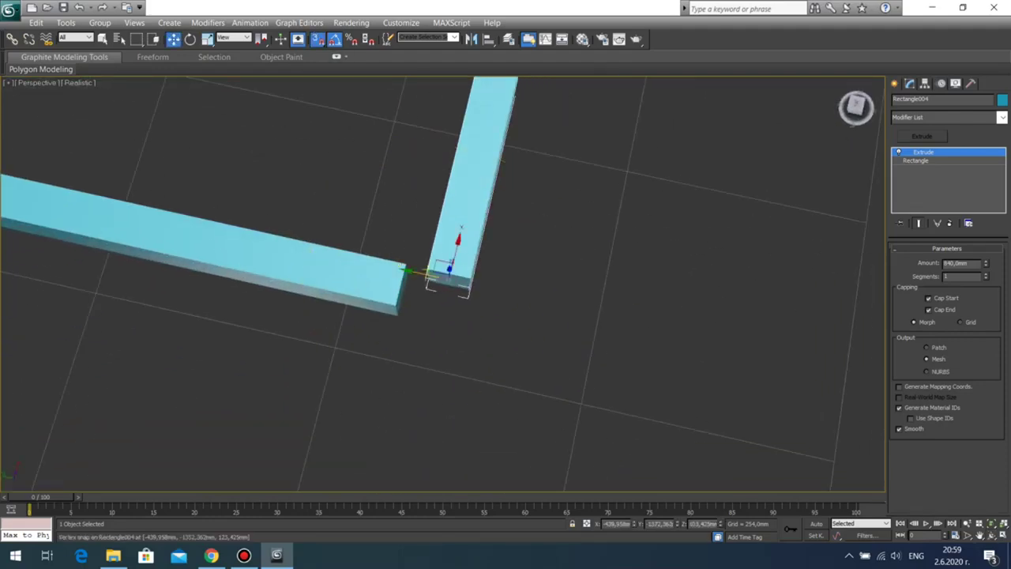
drag(428, 273, 406, 265)
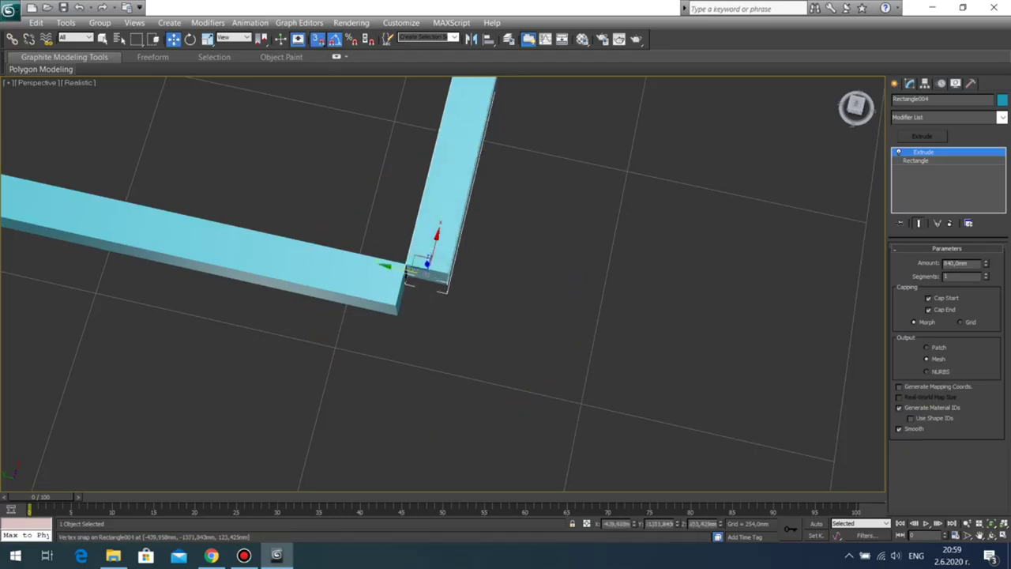
Step: In the Top view, draw a 40 × 40 mm rectangle snapped into the open lower-left corner between the frame bars
click(514, 332)
scroll(442, 285, down, 8)
scroll(444, 284, up, 3)
scroll(444, 284, down, 3)
key(alt+w)
click(178, 186)
key(alt+w)
scroll(439, 347, up, 3)
middle_drag(436, 443, 432, 271)
scroll(431, 308, up, 6)
middle_drag(391, 431, 673, 217)
scroll(655, 151, up, 4)
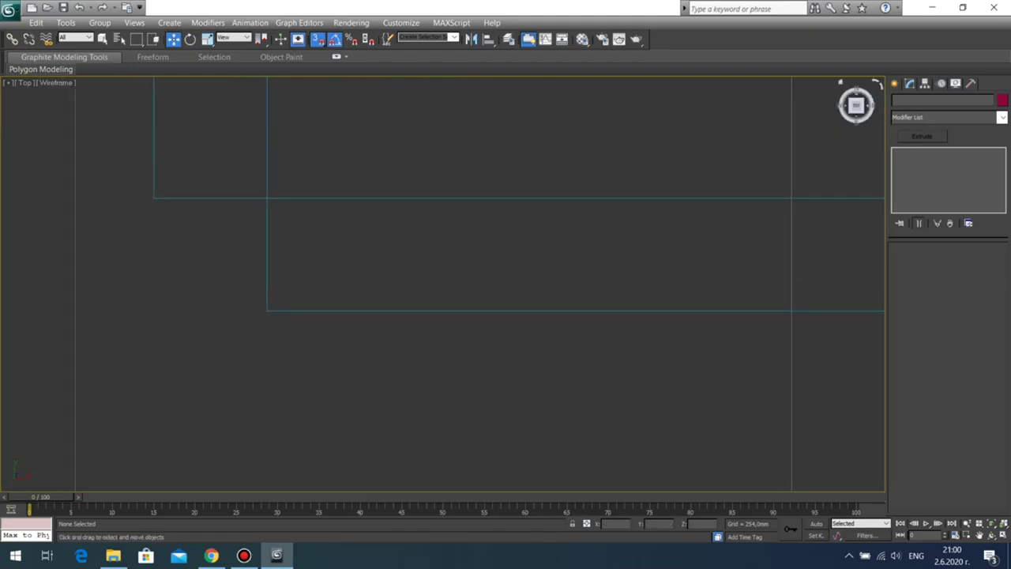
click(894, 84)
click(976, 169)
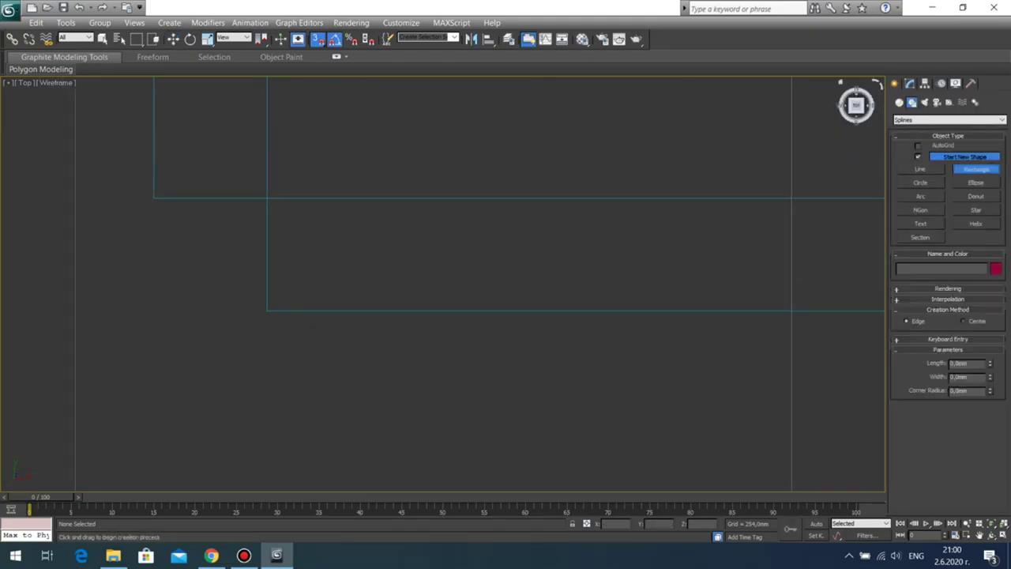
drag(154, 198, 267, 311)
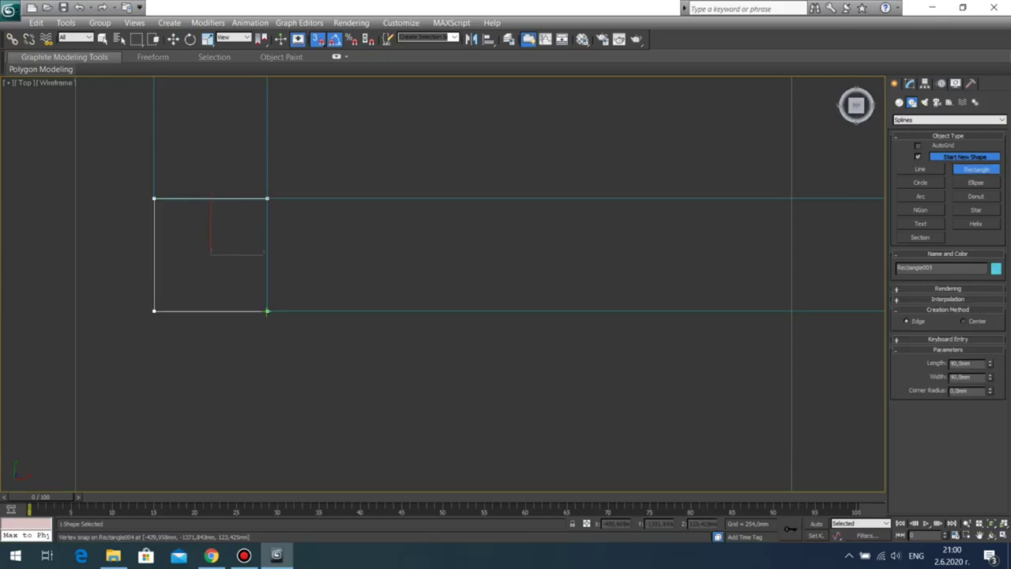
key(w)
Step: Extrude the corner rectangle by 1950 mm to form an upright post
scroll(316, 300, down, 4)
middle_drag(394, 300, 364, 301)
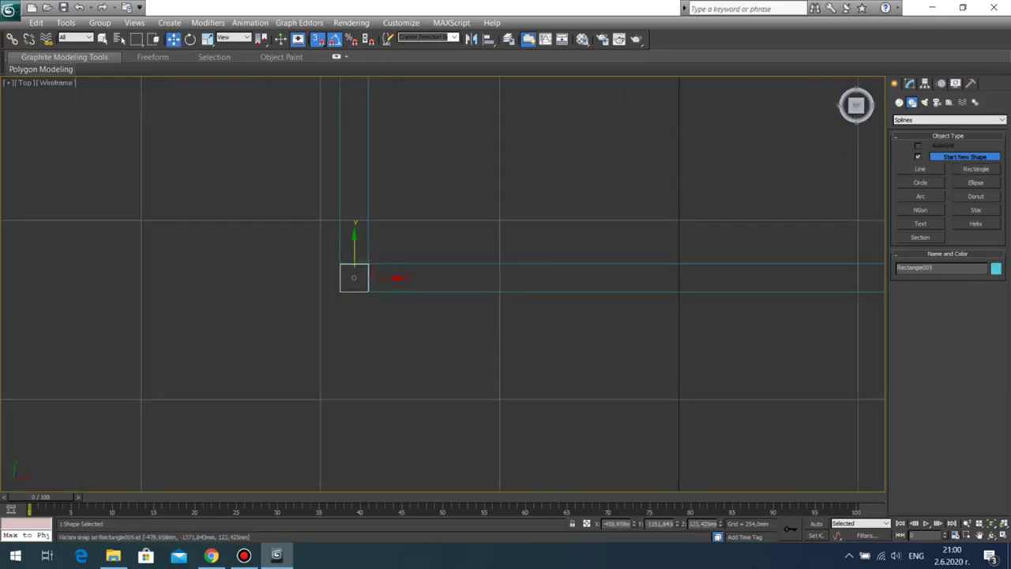
click(910, 84)
click(922, 136)
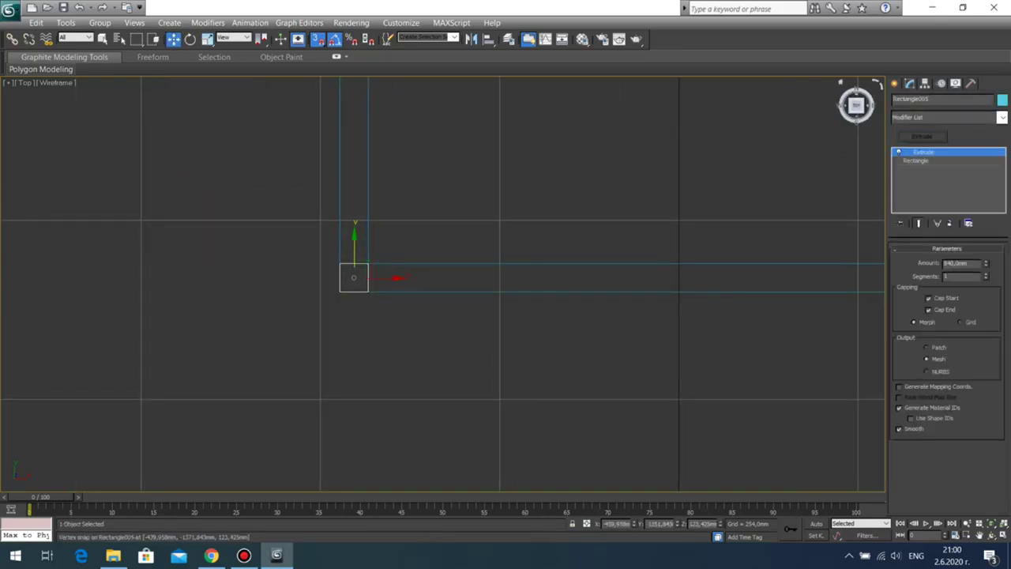
double_click(957, 263)
text(185)
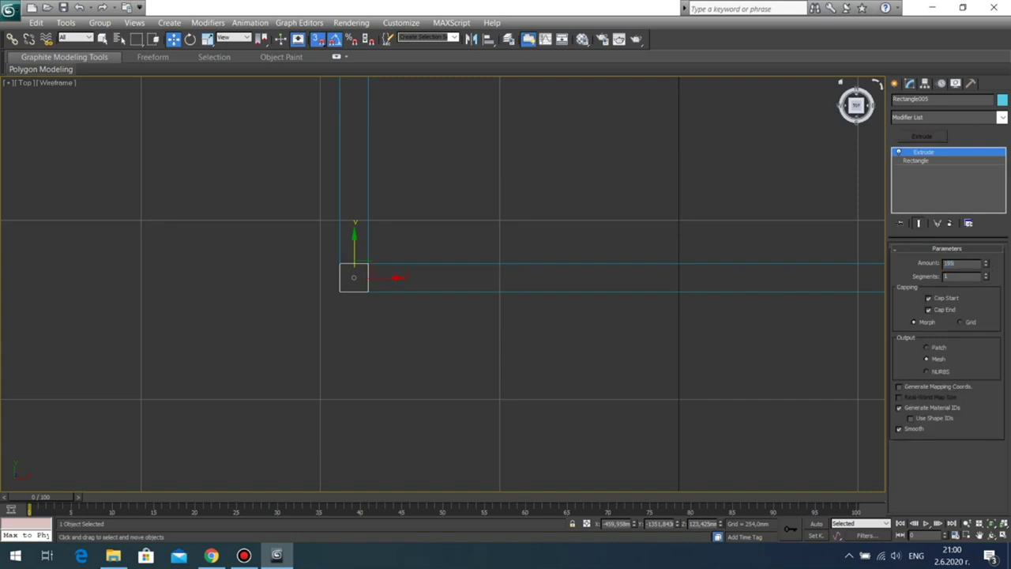
key(Return)
Step: Draw a snapped 40 × 40 mm rectangle in the frame's lower-right corner gap and extrude it to 1950 mm
middle_drag(632, 276, 453, 272)
scroll(453, 271, down, 2)
scroll(452, 277, up, 3)
middle_drag(521, 277, 409, 262)
click(894, 83)
click(977, 169)
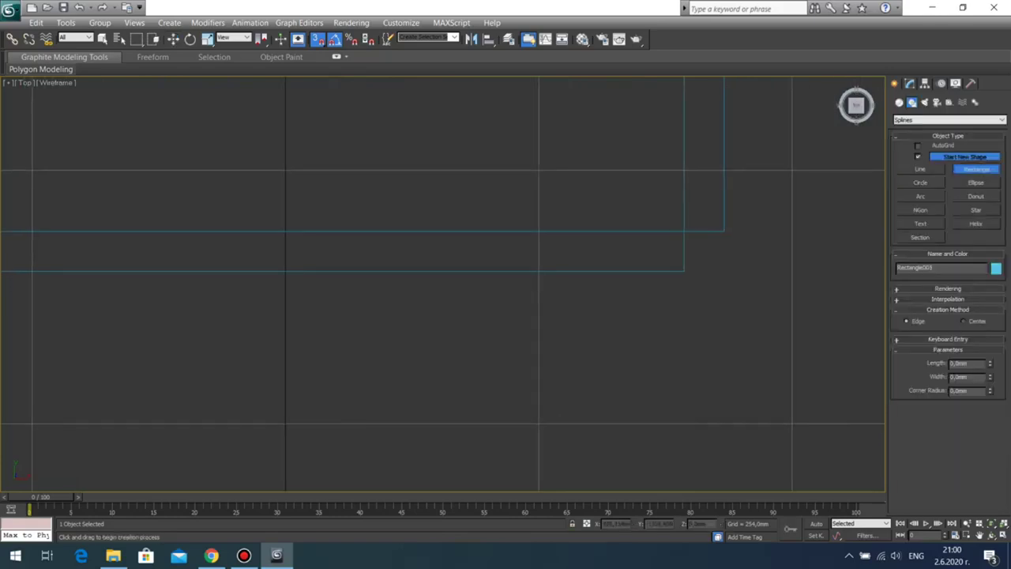
drag(724, 231, 684, 272)
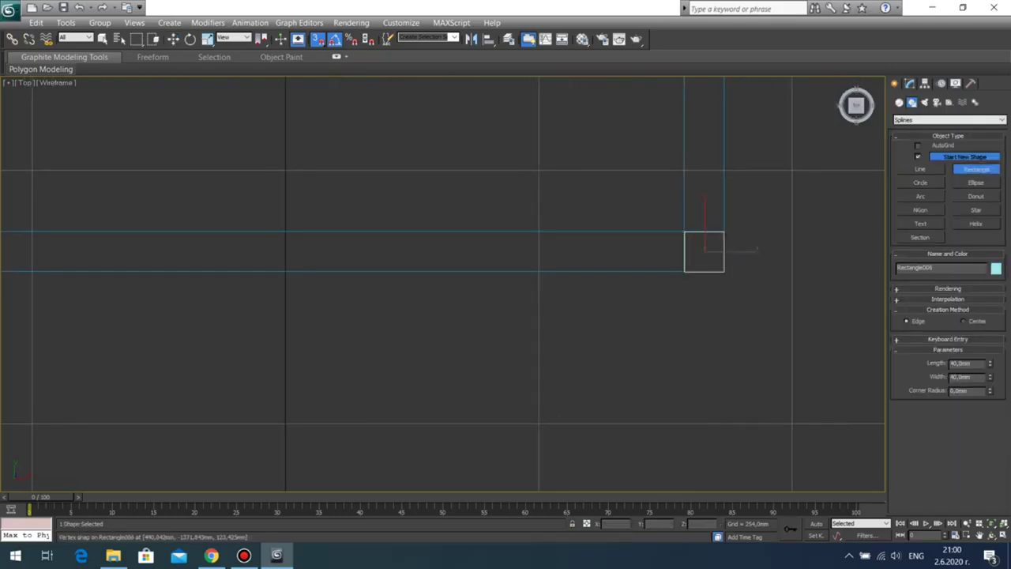
click(910, 84)
click(922, 136)
Step: Draw a snapped 40 × 40 mm rectangle in the frame's upper-right corner gap and extrude it to 1950 mm
middle_drag(695, 253, 673, 285)
scroll(681, 282, down, 6)
mouse_move(505, 118)
middle_down()
mouse_move(542, 402)
mouse_move(532, 273)
mouse_move(453, 231)
middle_up()
scroll(534, 274, up, 3)
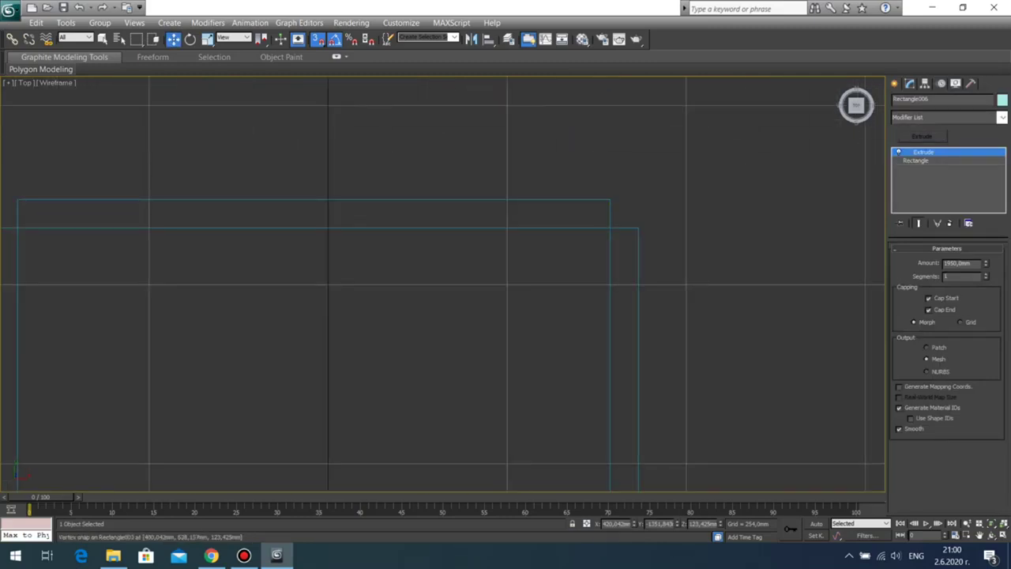
click(894, 84)
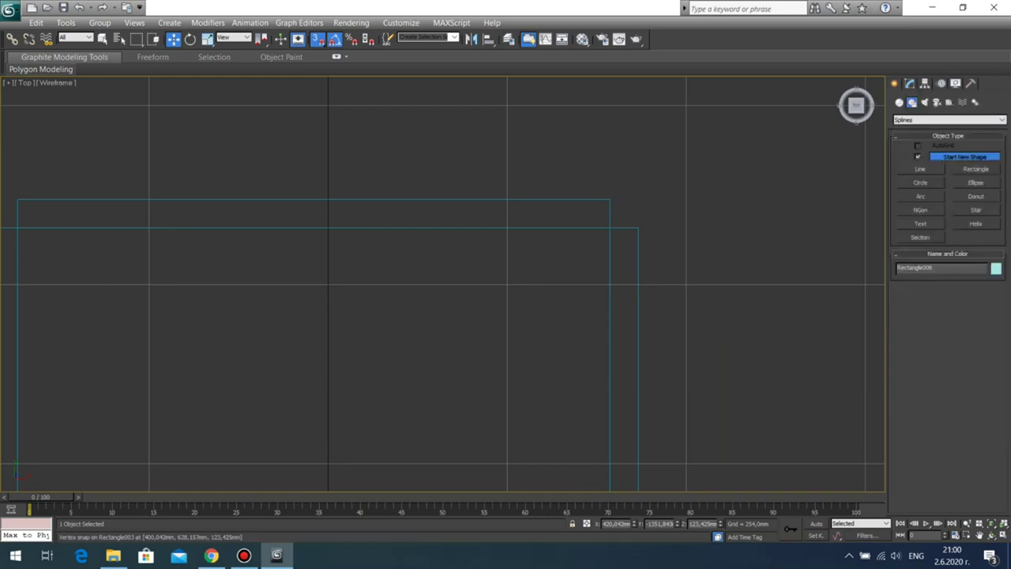
click(975, 169)
drag(610, 200, 638, 228)
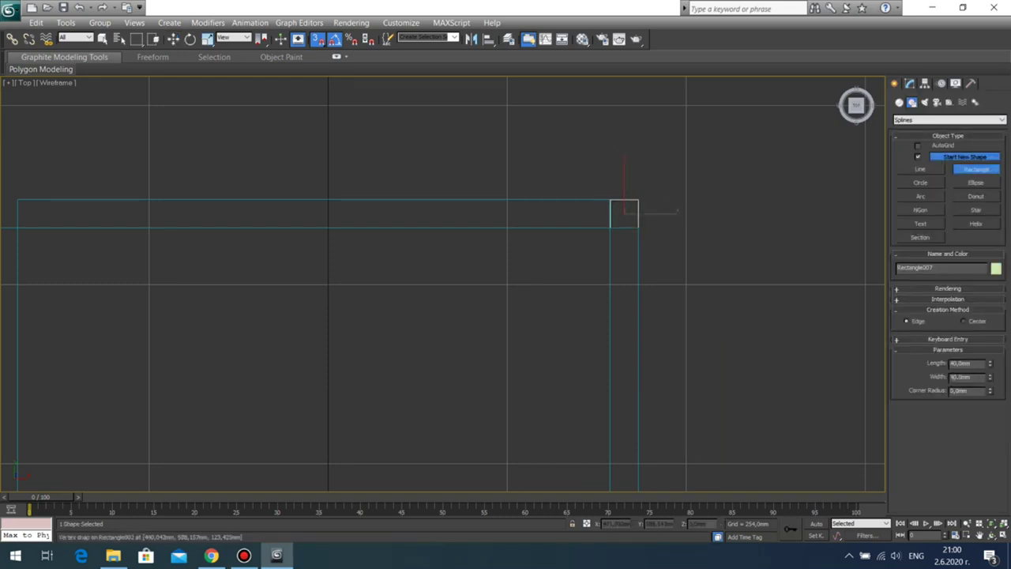
key(w)
click(910, 84)
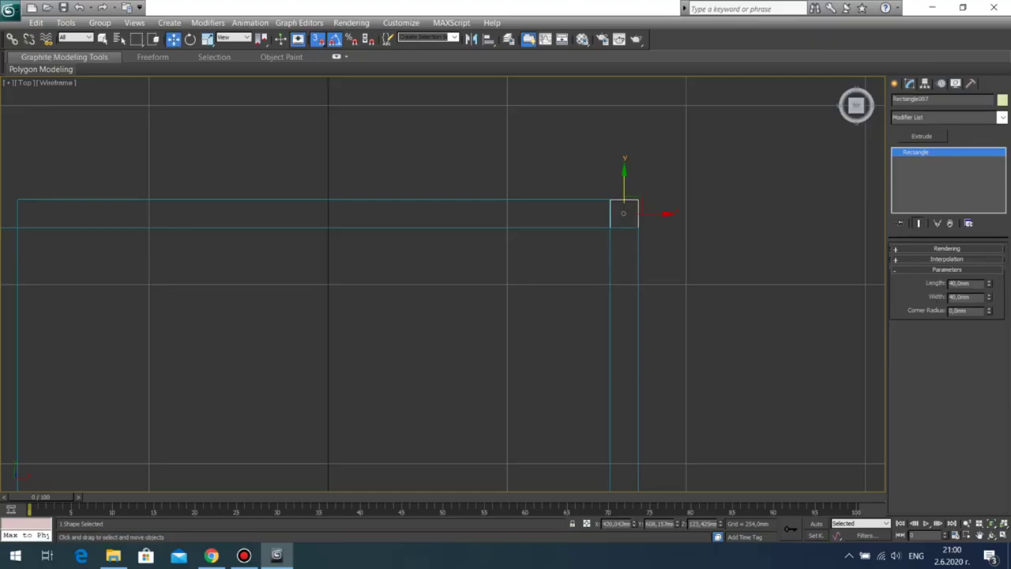
click(922, 136)
Step: Draw a snapped 40 × 40 mm rectangle in the frame's upper-left corner gap, extrude it to 1950 mm and deselect it
middle_drag(236, 253, 484, 254)
scroll(443, 261, down, 5)
scroll(266, 229, up, 5)
middle_drag(266, 193, 332, 103)
scroll(332, 102, up, 5)
click(894, 84)
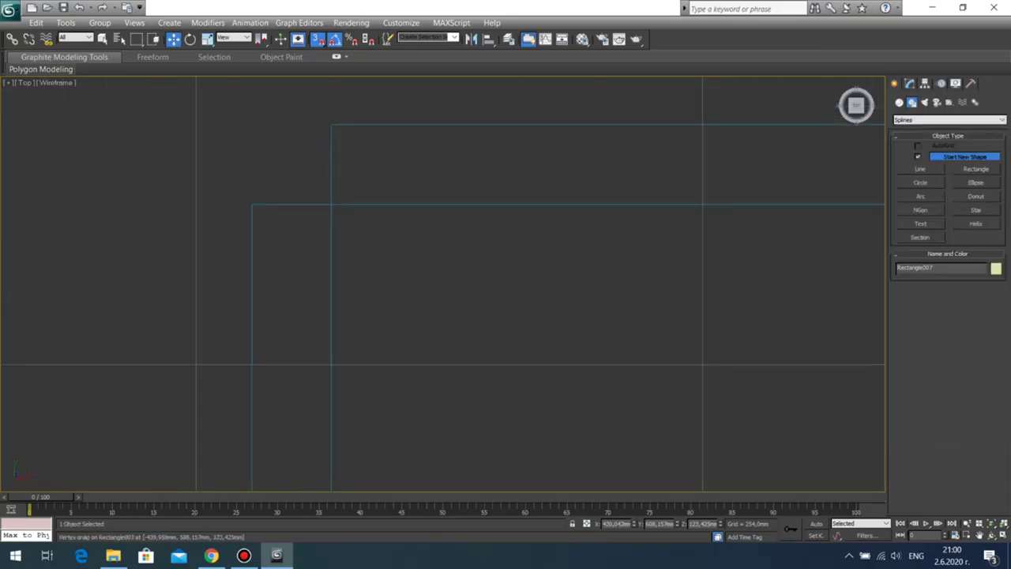
click(976, 169)
middle_drag(331, 124, 359, 181)
drag(359, 181, 279, 261)
key(w)
click(909, 84)
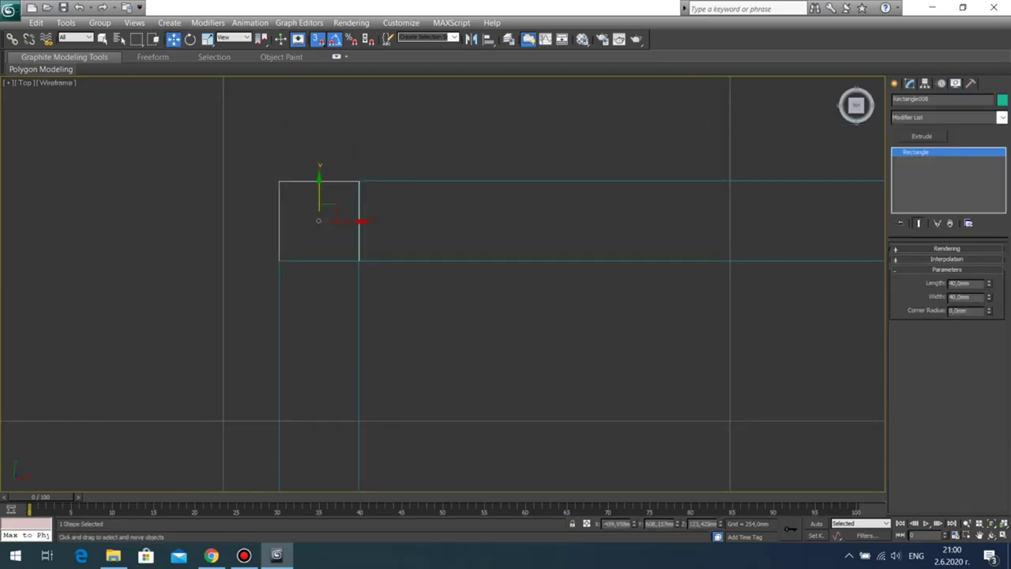
click(922, 135)
right_click(608, 172)
click(588, 142)
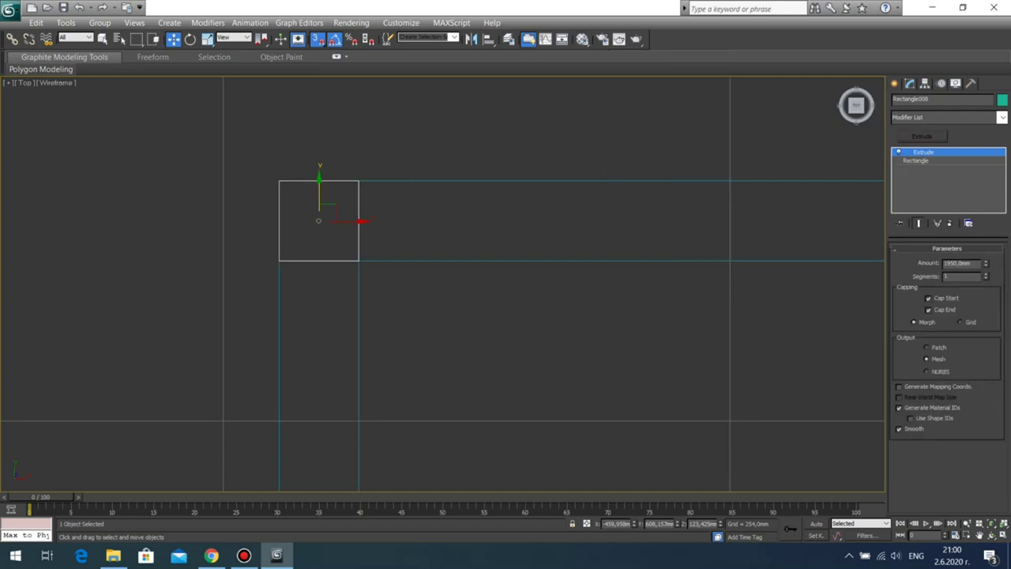
click(588, 142)
Step: Examine in the Perspective view how the four posts meet the bars at the frame corners
key(alt+w)
click(642, 406)
key(alt+w)
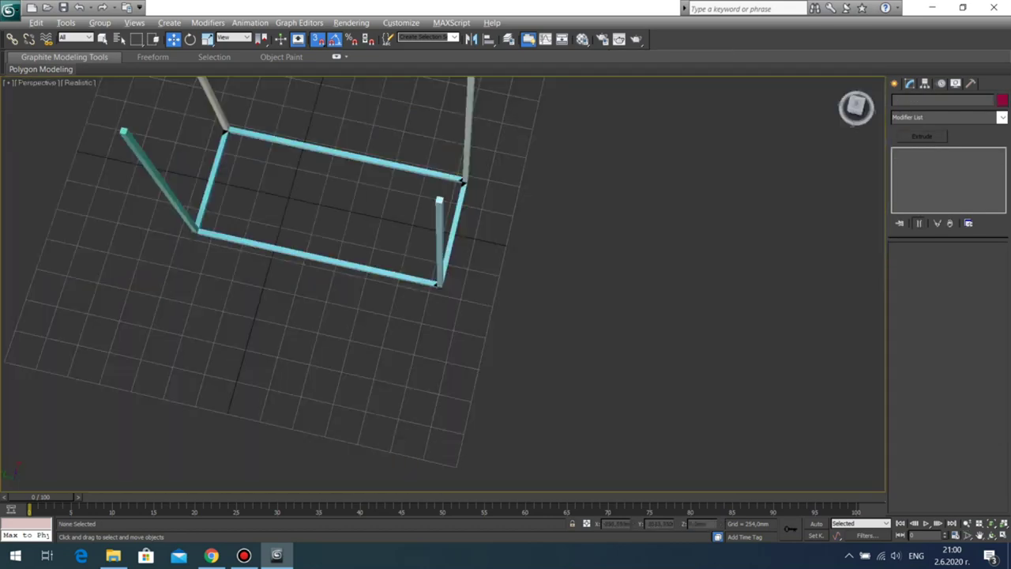
click(991, 536)
drag(442, 315, 450, 260)
middle_drag(316, 316, 710, 194)
scroll(442, 284, up, 5)
scroll(443, 285, down, 4)
middle_drag(553, 237, 312, 360)
drag(379, 268, 458, 304)
middle_drag(584, 324, 449, 259)
scroll(443, 284, up, 5)
scroll(442, 284, down, 1)
middle_drag(505, 158, 445, 310)
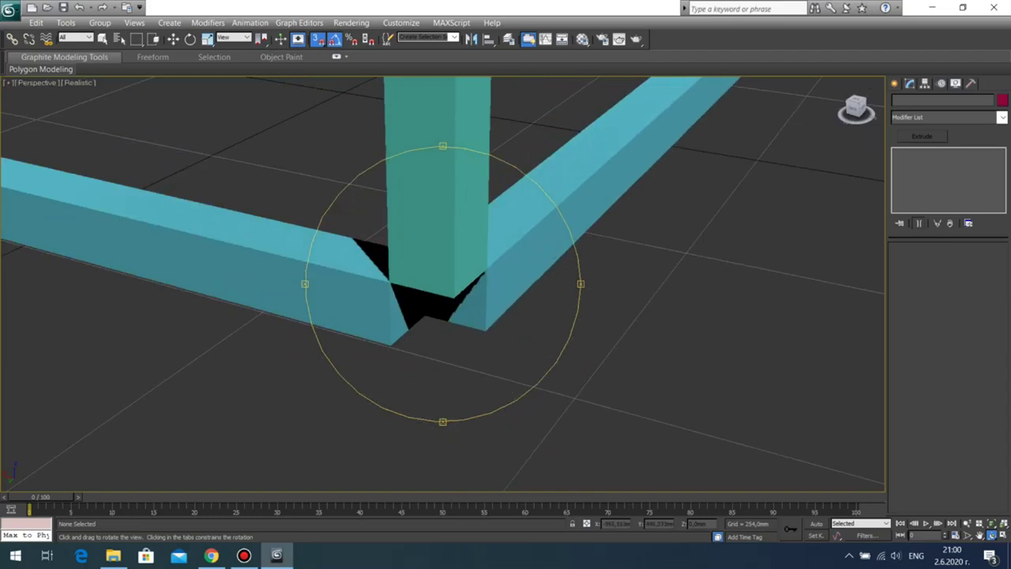
scroll(442, 293, down, 4)
drag(474, 308, 320, 306)
middle_drag(379, 237, 442, 390)
scroll(442, 285, down, 2)
Step: Copy the green corner post a short distance along the Y axis onto the long bar, with 3D snapping off
key(w)
click(383, 182)
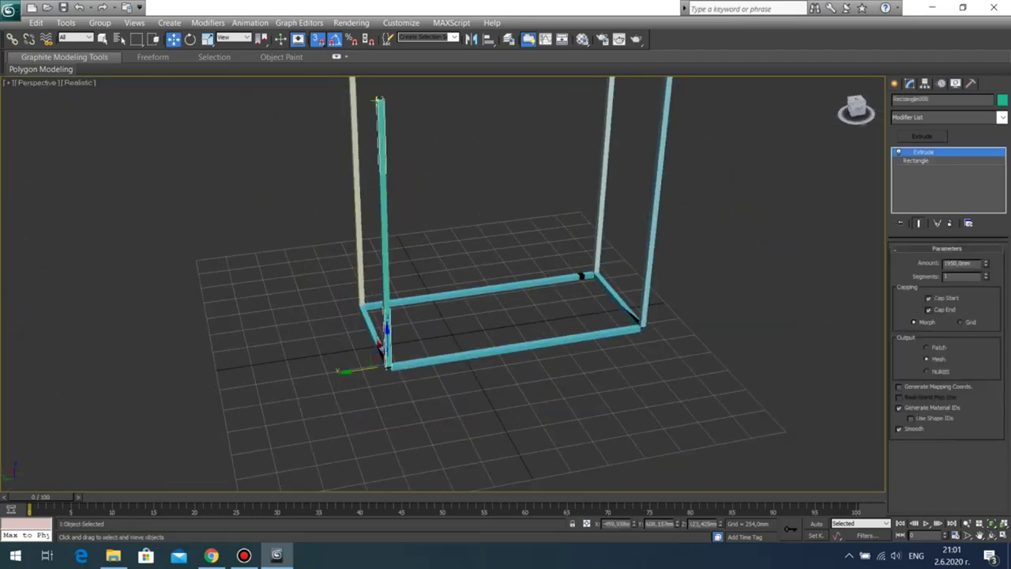
click(318, 39)
shift+drag(363, 369, 383, 366)
key(Return)
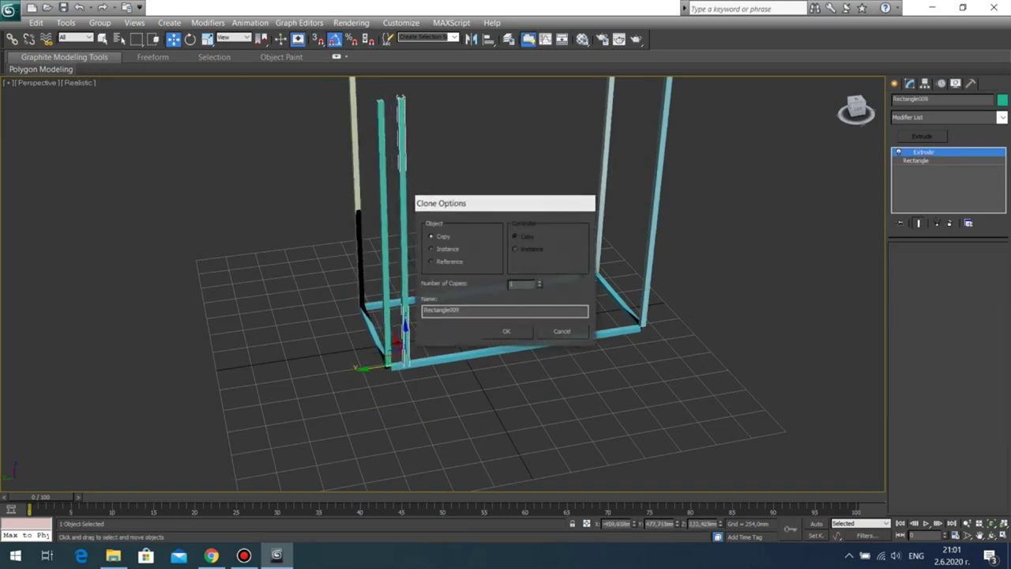
Step: Set the copied post's extrusion amount to 300 mm and deselect it
scroll(355, 190, up, 3)
middle_drag(355, 189, 354, 116)
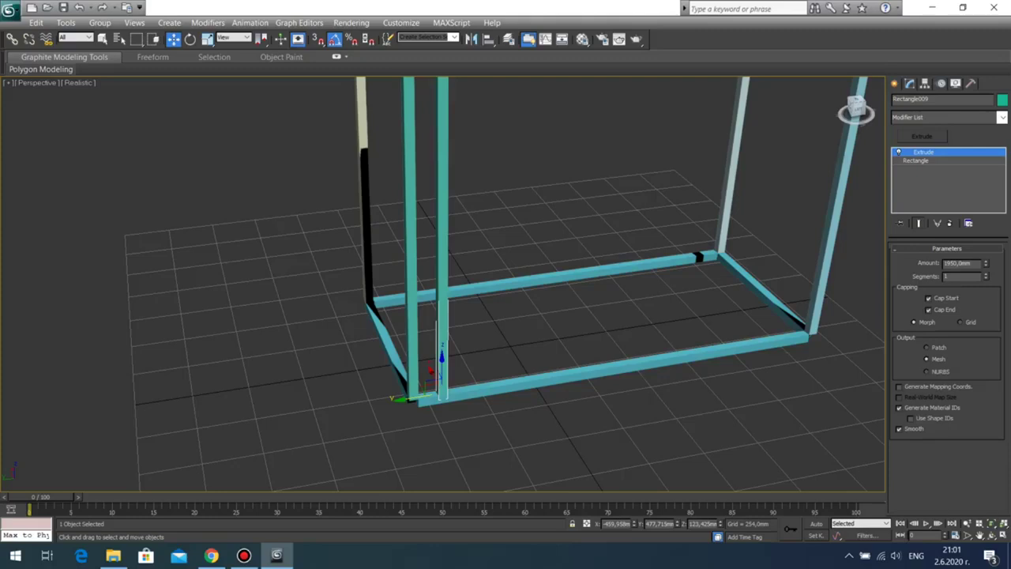
double_click(957, 263)
text(300)
key(Return)
click(656, 407)
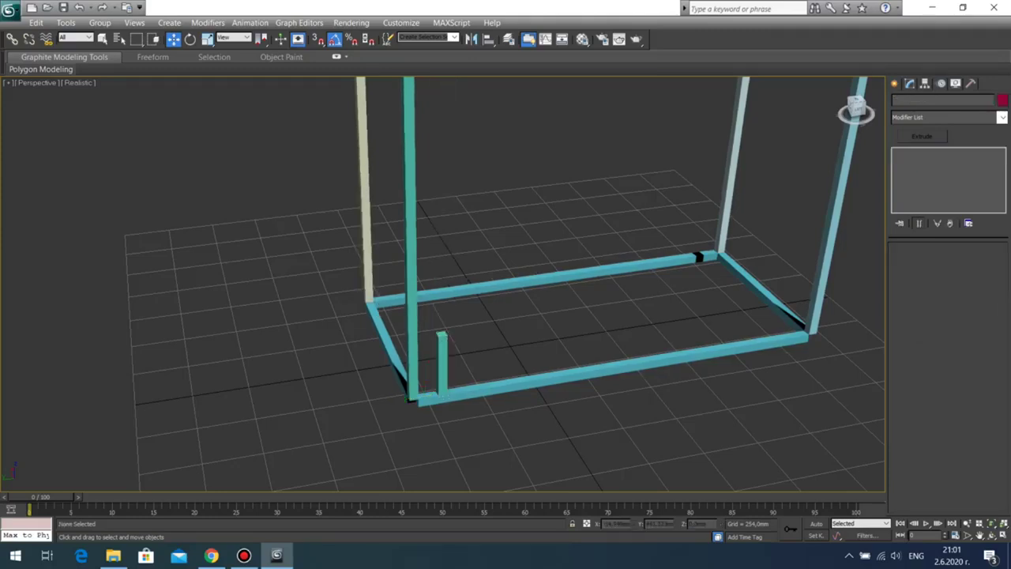
Step: With 3D snapping on, move the 300 mm leg along the Y axis until it sits flush against the green corner post
scroll(452, 332, up, 5)
middle_drag(451, 356, 430, 216)
scroll(430, 237, up, 6)
middle_drag(430, 316, 475, 236)
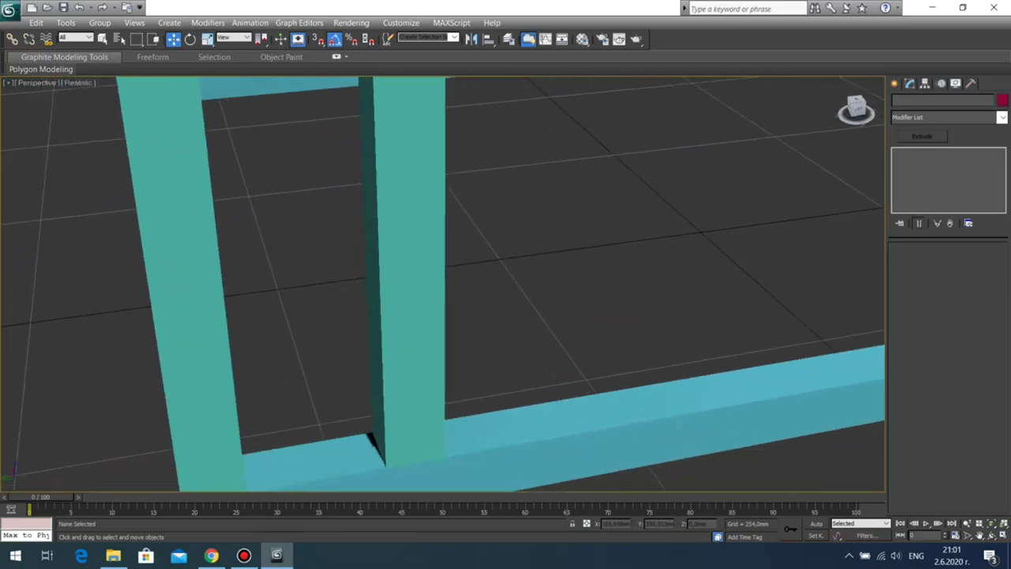
click(414, 371)
middle_drag(414, 371, 481, 324)
key(s)
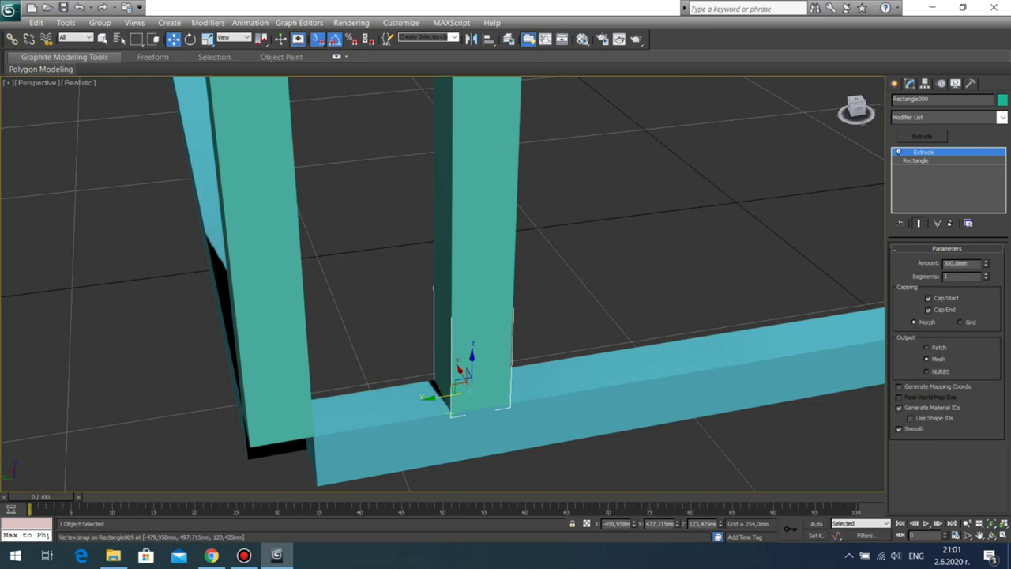
drag(450, 412, 317, 485)
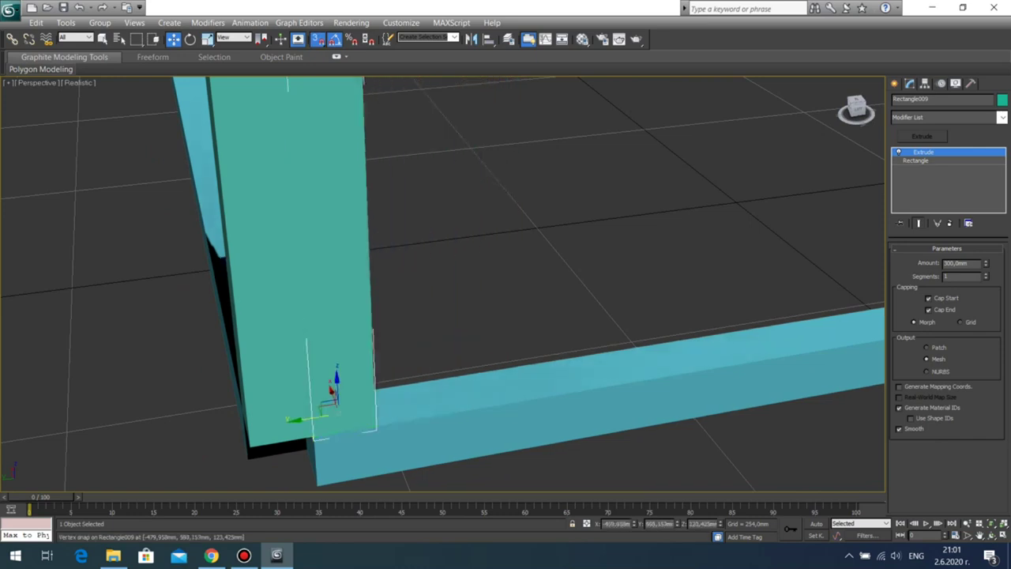
Step: Select all four frame bars and raise them with vertex snapping so their upper faces align with the top of the 300 mm leg
scroll(318, 485, down, 5)
middle_drag(415, 344, 349, 425)
click(396, 384)
scroll(397, 384, down, 5)
click(759, 294)
drag(501, 183, 610, 363)
ctrl+click(728, 265)
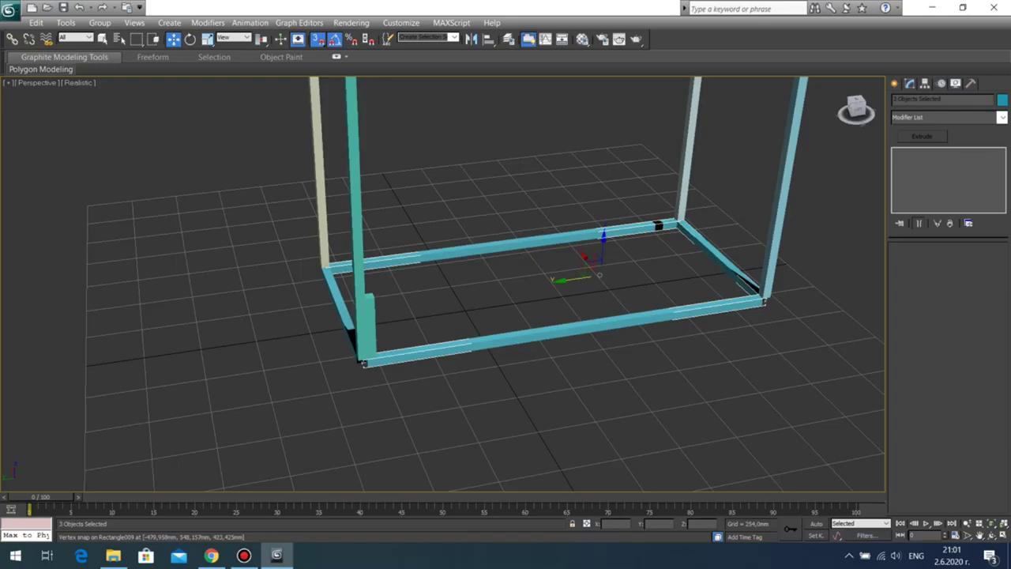
ctrl+click(361, 361)
middle_drag(361, 361, 411, 365)
scroll(371, 458, up, 8)
scroll(379, 442, down, 4)
scroll(387, 443, up, 2)
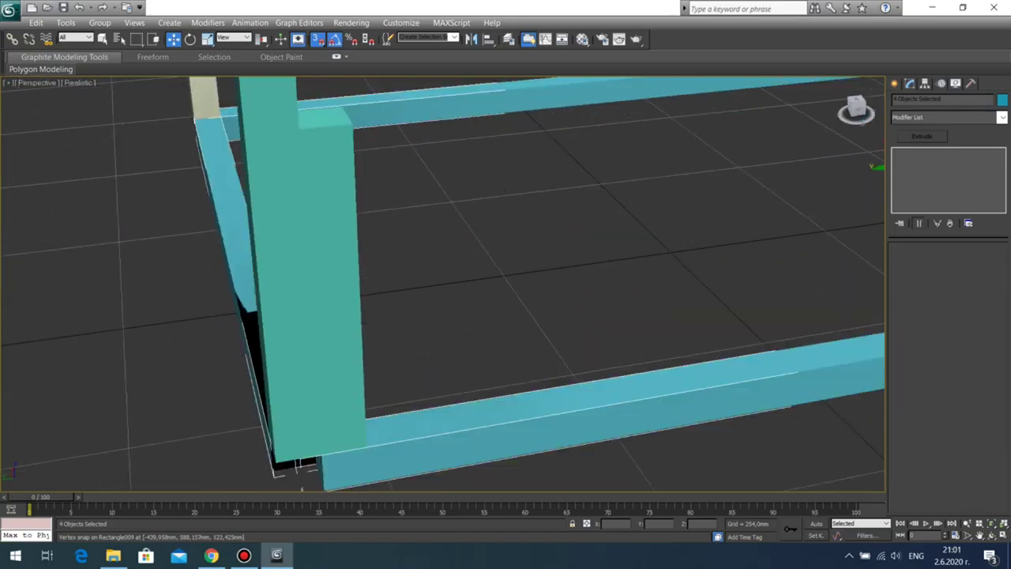
drag(321, 456, 300, 128)
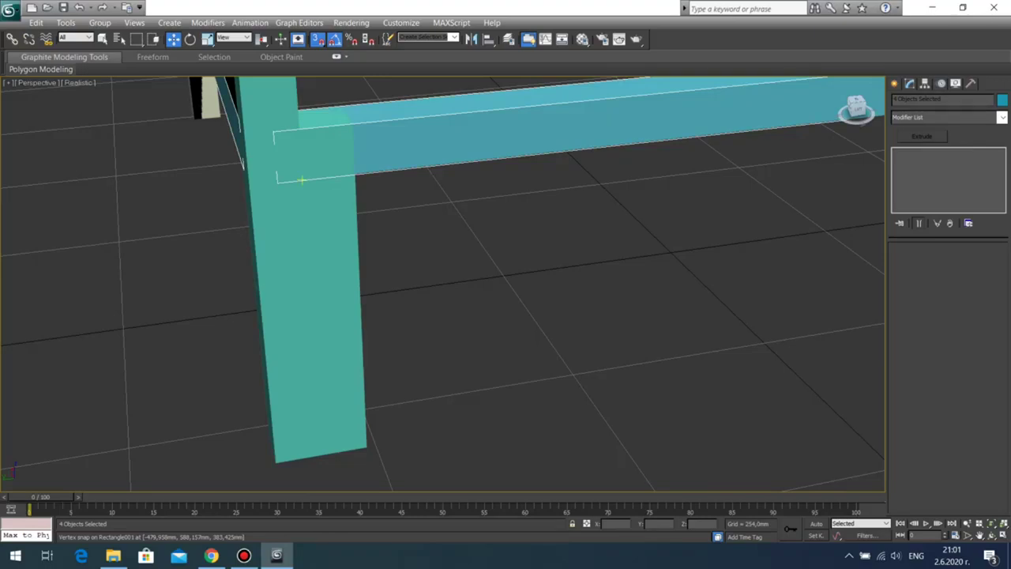
Step: Raise the four selected bars freely along the Z axis above the 300 mm leg, with 3D snapping off for the move
scroll(302, 180, down, 6)
middle_drag(385, 173, 196, 226)
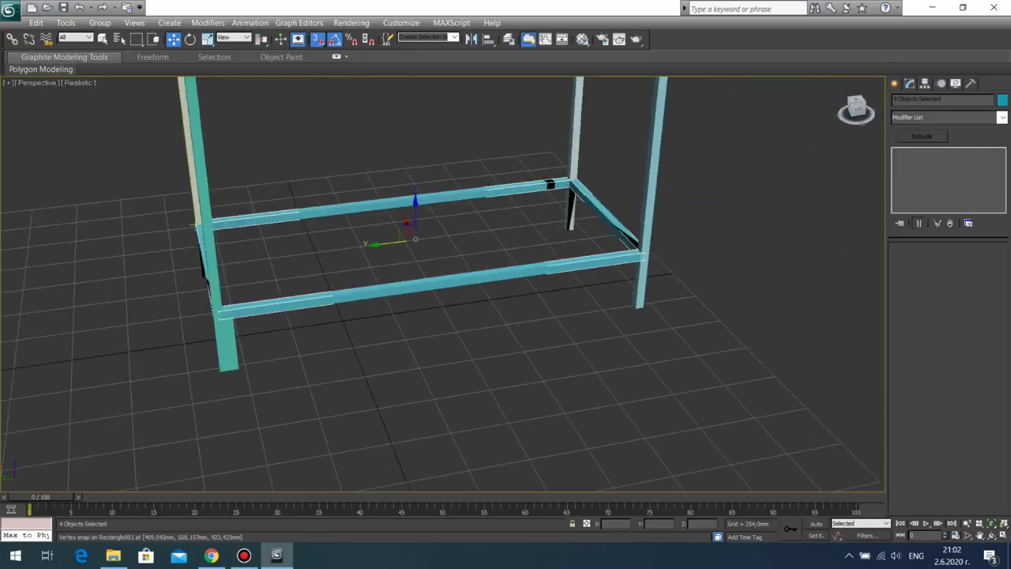
click(318, 39)
drag(415, 215, 416, 190)
click(318, 40)
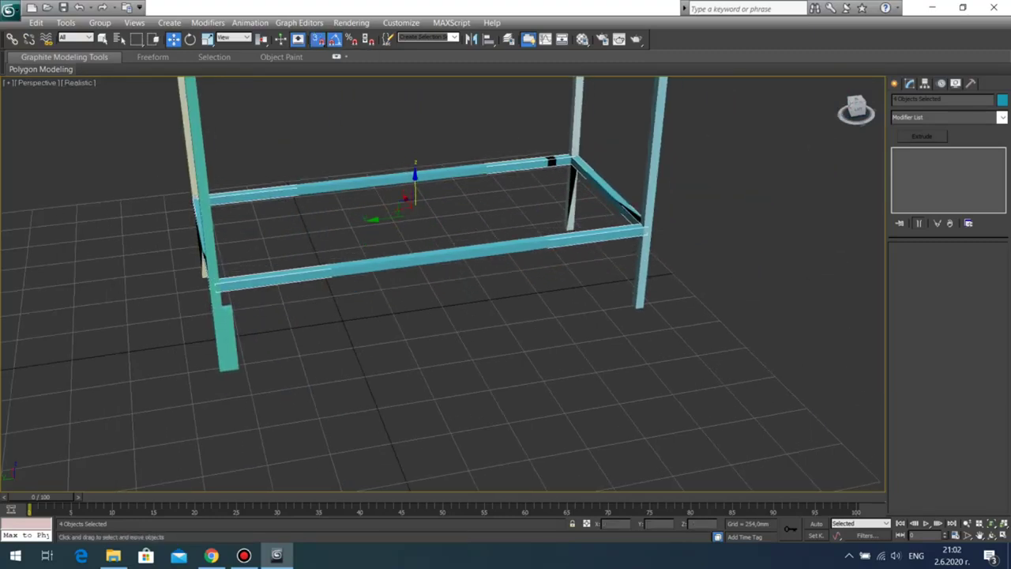
Step: Snap the lower corner of the four bars onto the top corner of the 300 mm leg and deselect them
middle_drag(245, 298, 384, 281)
scroll(384, 282, up, 5)
scroll(383, 282, down, 2)
scroll(304, 194, up, 3)
middle_drag(472, 413, 398, 322)
scroll(399, 322, down, 2)
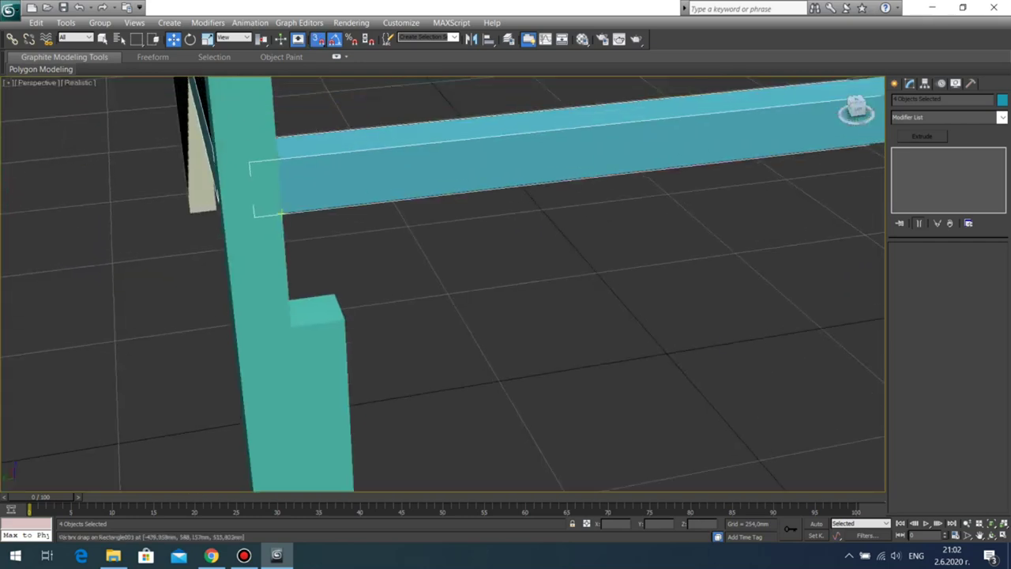
drag(281, 214, 291, 326)
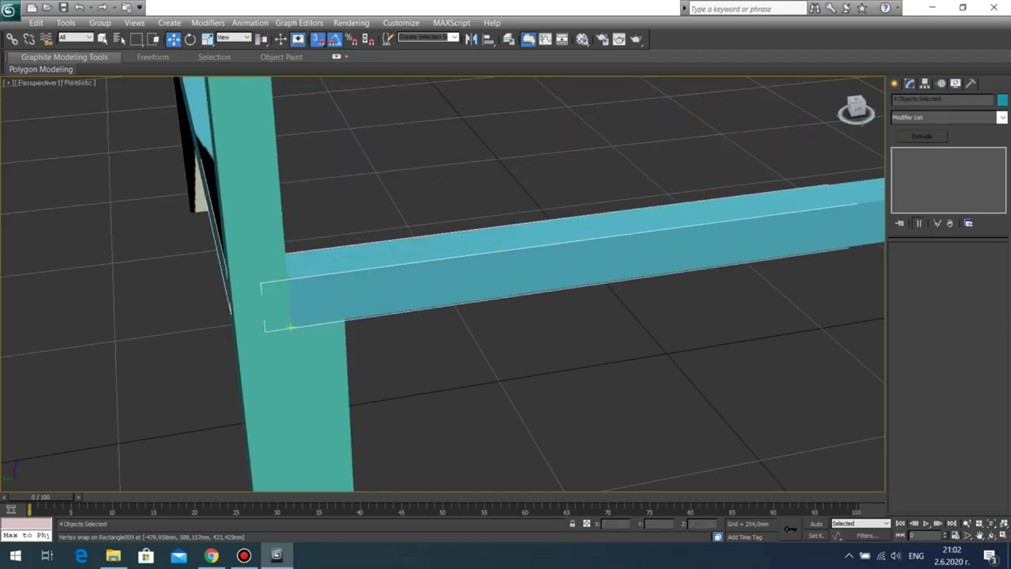
scroll(290, 326, down, 6)
middle_drag(726, 251, 689, 244)
click(689, 243)
Step: Examine the raised frame, the four tall posts and the short leg from several angles
scroll(689, 243, down, 4)
scroll(442, 285, up, 4)
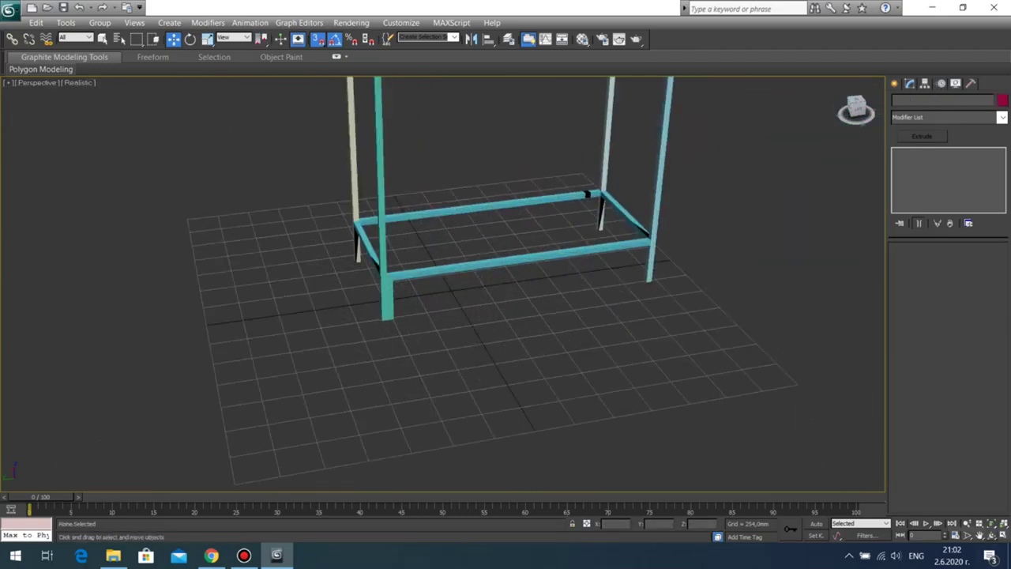
click(991, 536)
drag(411, 316, 417, 357)
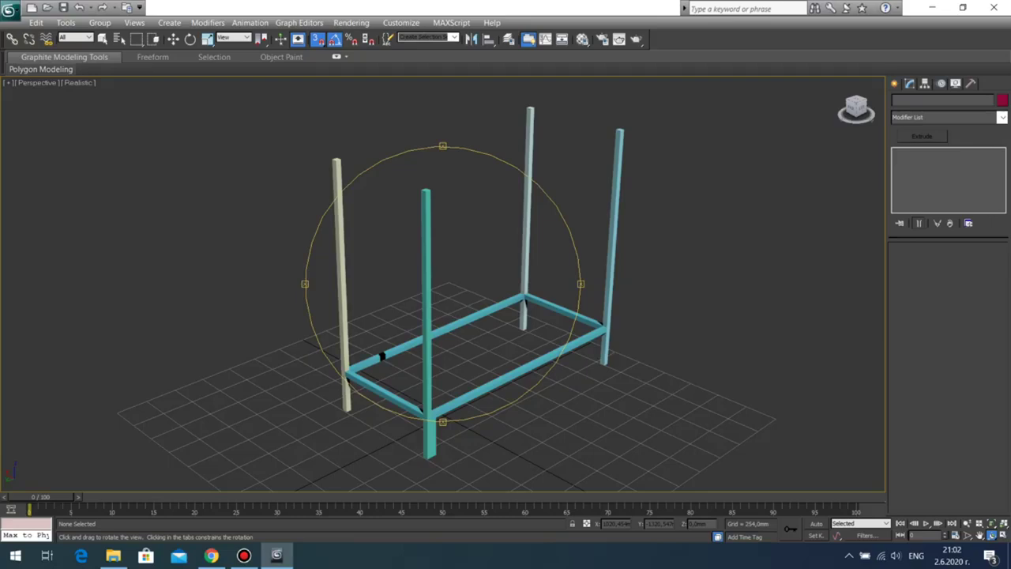
drag(476, 324, 417, 293)
middle_drag(417, 293, 423, 220)
scroll(423, 220, down, 3)
drag(424, 236, 377, 244)
middle_drag(377, 243, 416, 220)
drag(416, 219, 366, 234)
middle_drag(366, 234, 400, 237)
Step: Try to copy the 300 mm leg under the frame corner by its lower corner with vertex snapping, and undo the copy
scroll(401, 236, up, 5)
middle_drag(456, 335, 399, 297)
key(w)
click(399, 300)
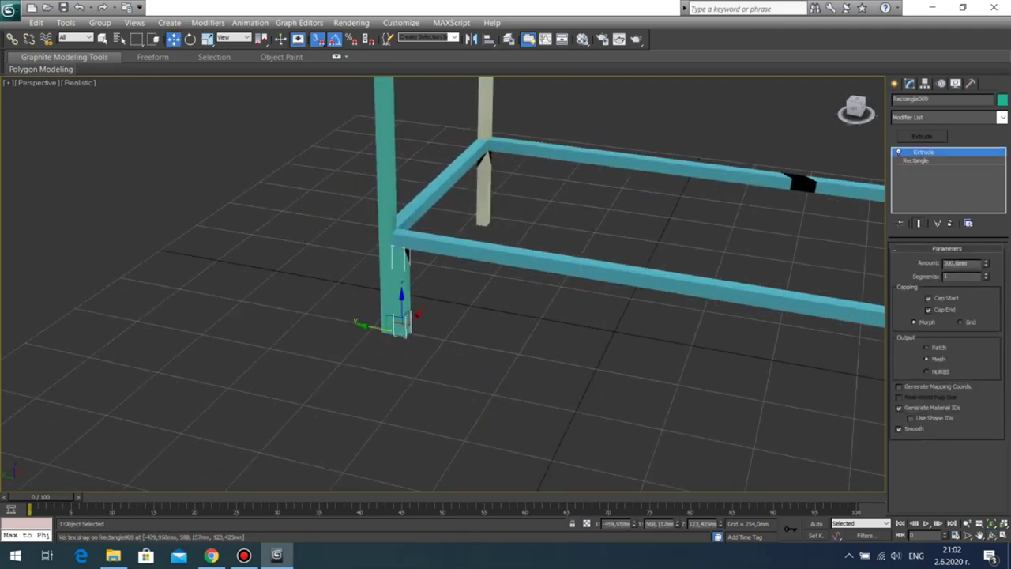
mouse_move(386, 328)
shift+mouse_down()
mouse_move(405, 316)
mouse_move(391, 235)
shift+mouse_up()
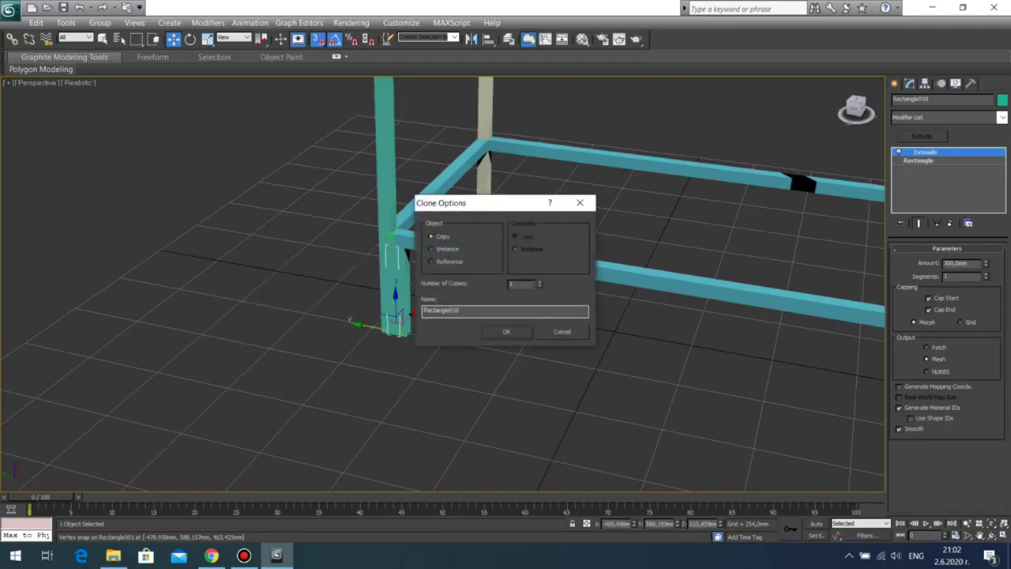
key(Return)
key(ctrl+z)
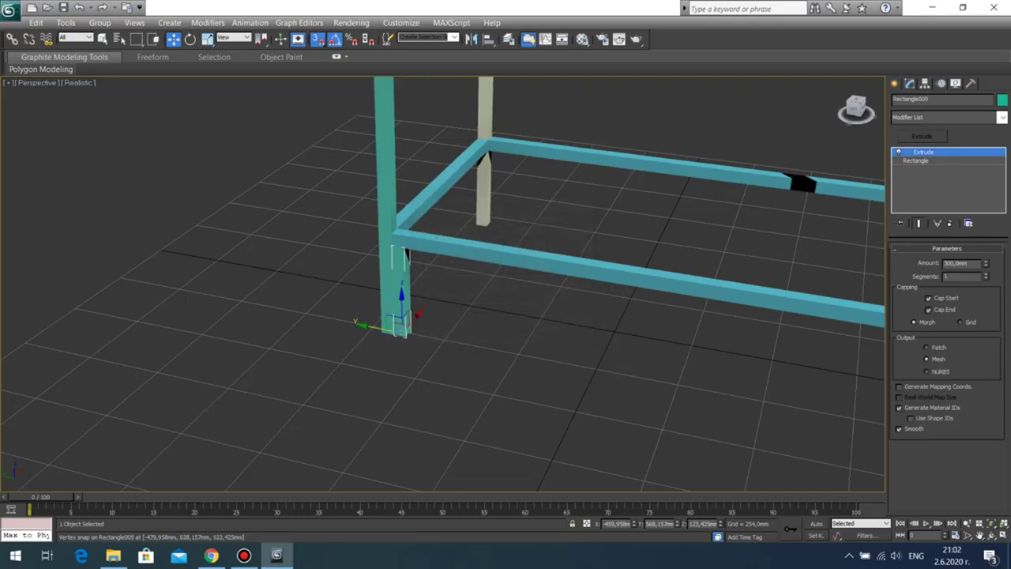
Step: Copy the 300 mm leg along the Y axis so the duplicate stands a short distance beside the original, under the long bar
shift+drag(402, 254, 455, 264)
key(Return)
middle_drag(442, 343, 443, 357)
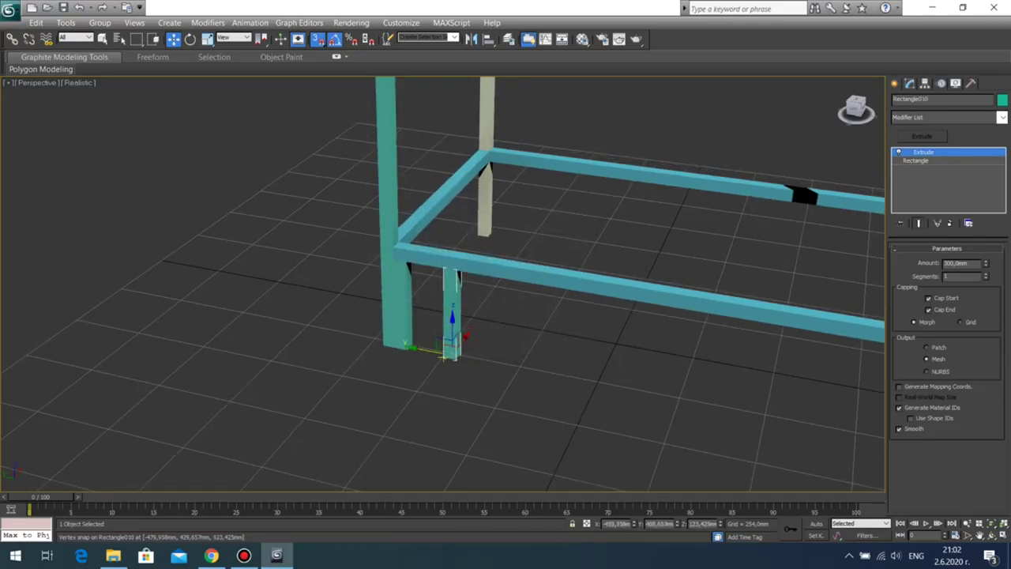
Step: Try to move the copied leg by its lower corner with vertex snapping, and undo the move
drag(451, 354, 429, 312)
right_click(429, 312)
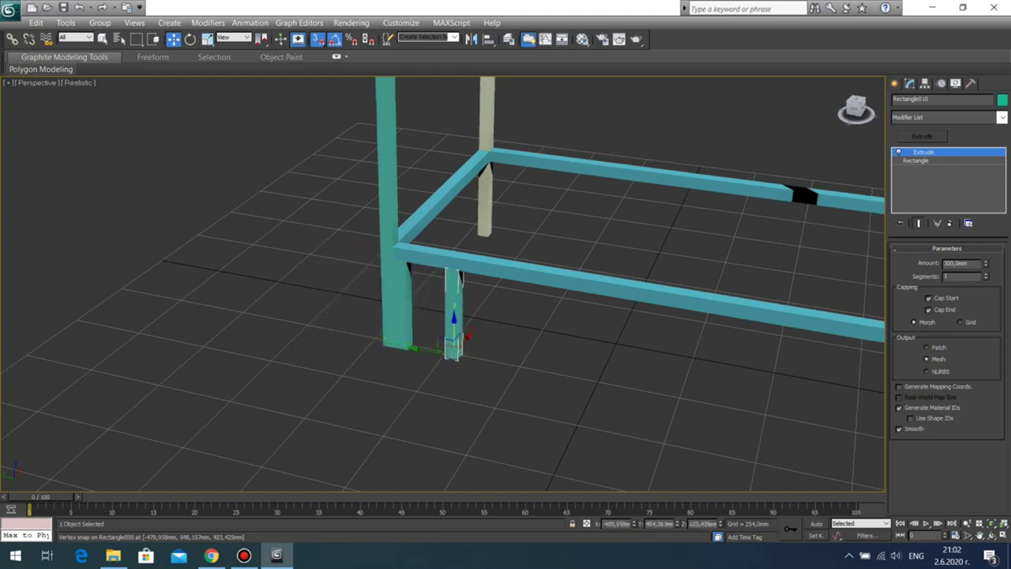
key(ctrl+z)
key(ctrl+y)
key(ctrl+z)
Step: With 3D snapping off, raise the copied leg above the frame's long bar and slide it along Y towards the corner post
click(318, 39)
drag(454, 352, 454, 203)
scroll(455, 188, up, 6)
middle_drag(456, 188, 563, 93)
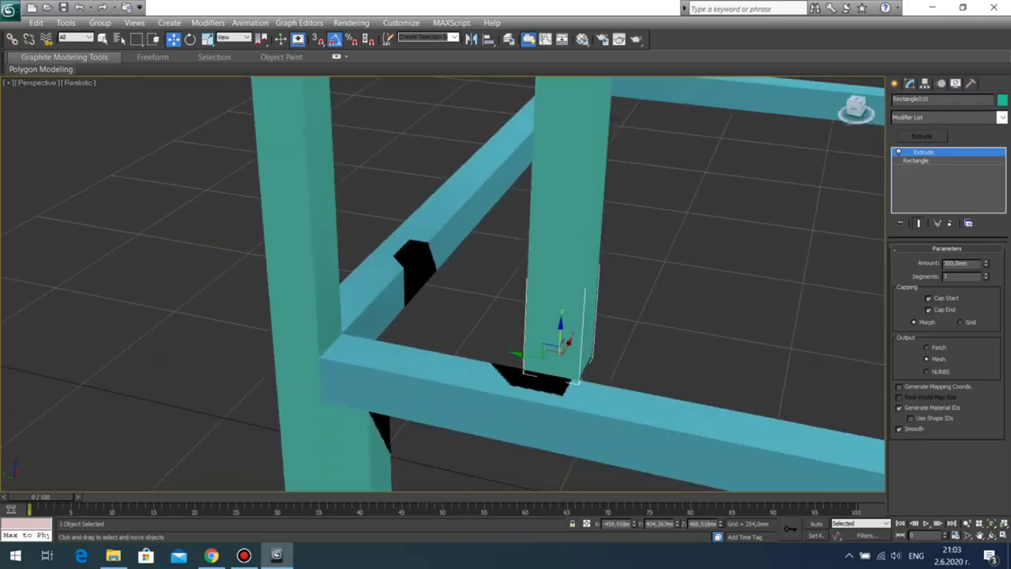
drag(532, 355, 368, 325)
Step: Turn angle snapping off and 3D snapping on, and snap the copied leg's lower corner onto the frame's top corner beside the post
key(a)
key(s)
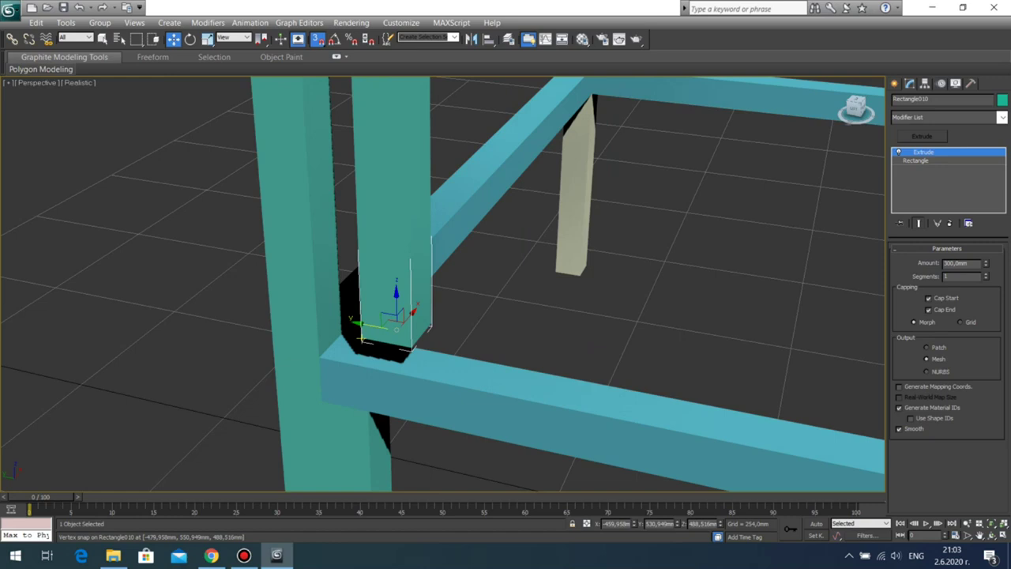
drag(359, 338, 308, 342)
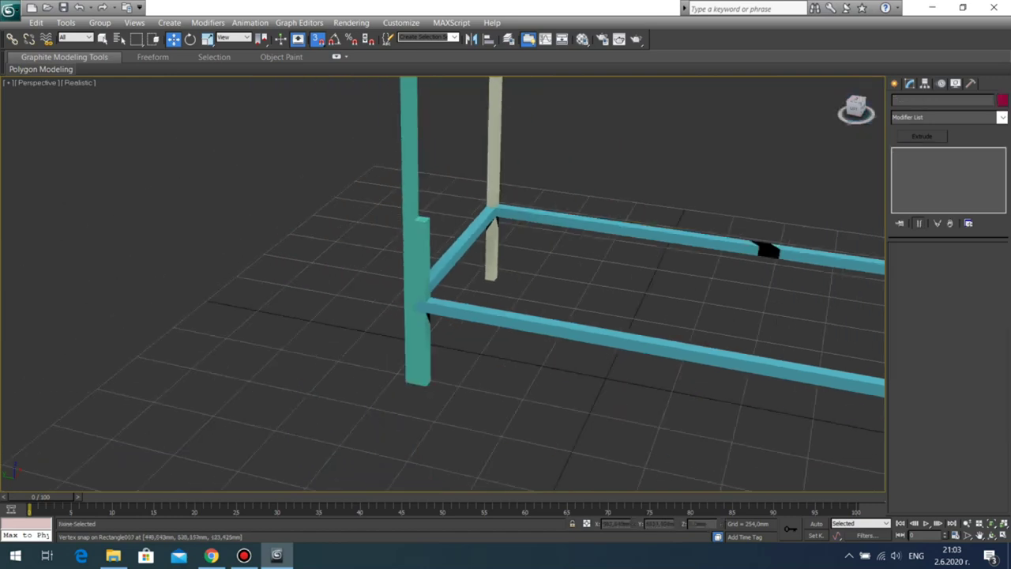
Step: Set the extrusion amount of the copied leg standing on the frame corner to 1100 mm
click(421, 260)
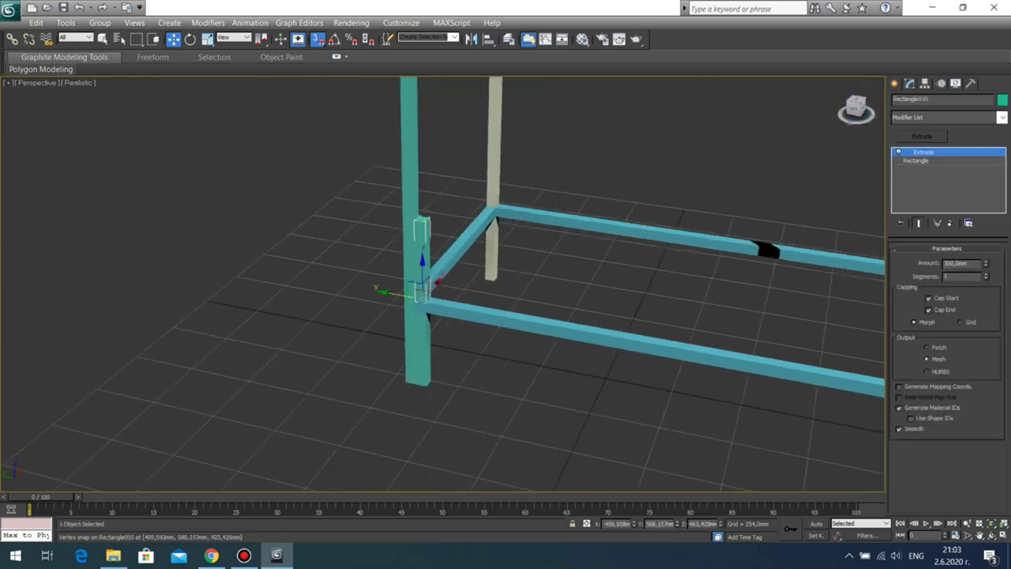
double_click(956, 262)
text(110)
key(Return)
text(1)
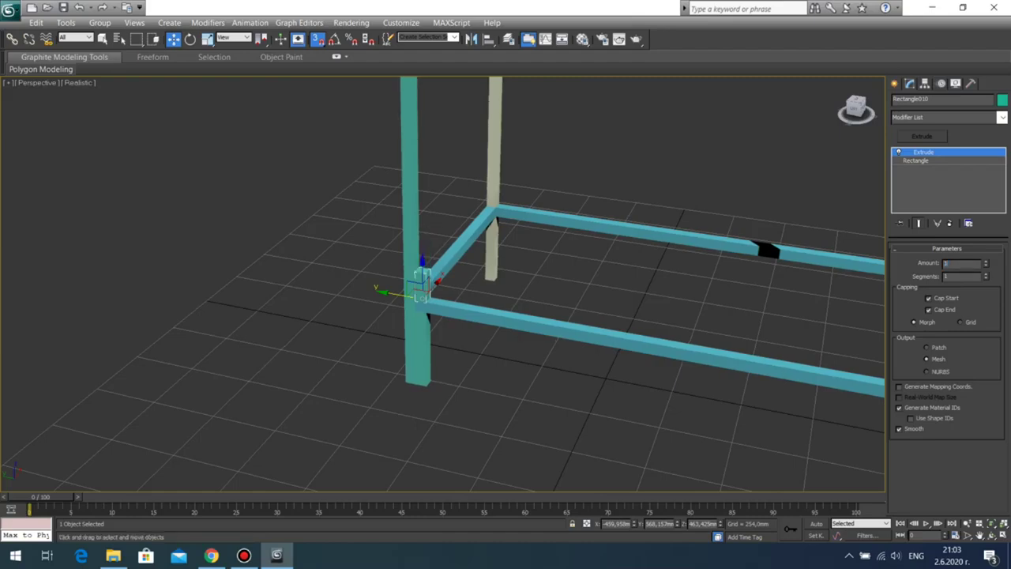
key(Return)
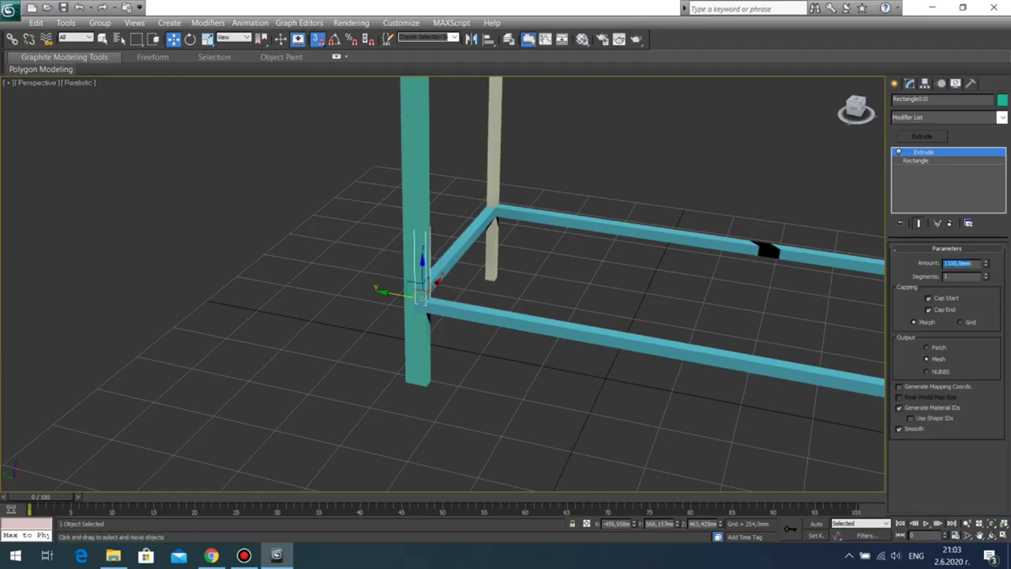
Step: Examine how the 1100 mm post on the frame corner sits in relation to the frame bars and the four tall posts
scroll(632, 395, down, 3)
middle_drag(725, 298, 667, 408)
scroll(631, 394, up, 2)
click(636, 345)
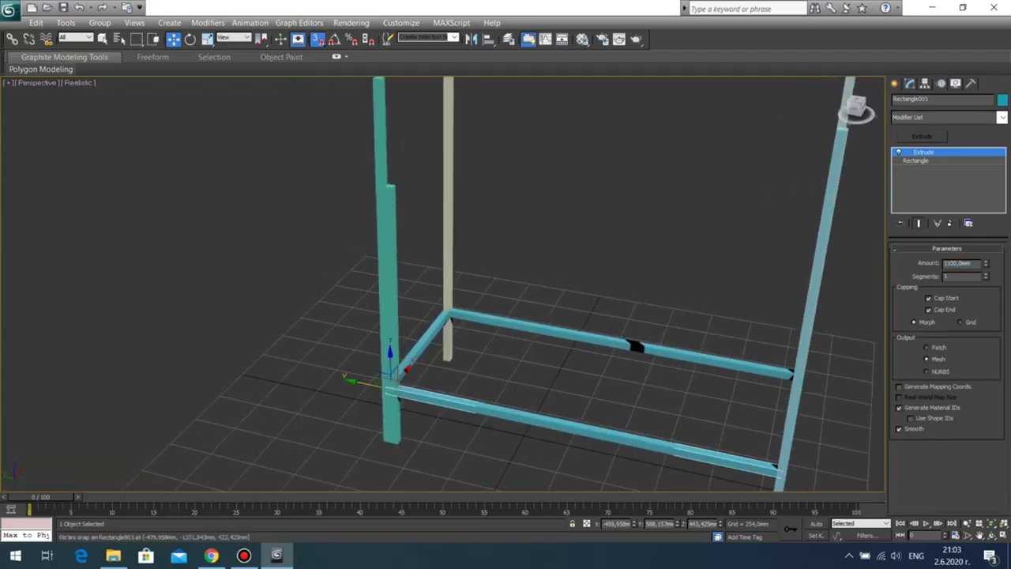
middle_drag(636, 345, 658, 341)
scroll(442, 284, down, 1)
scroll(443, 284, up, 1)
scroll(442, 284, down, 1)
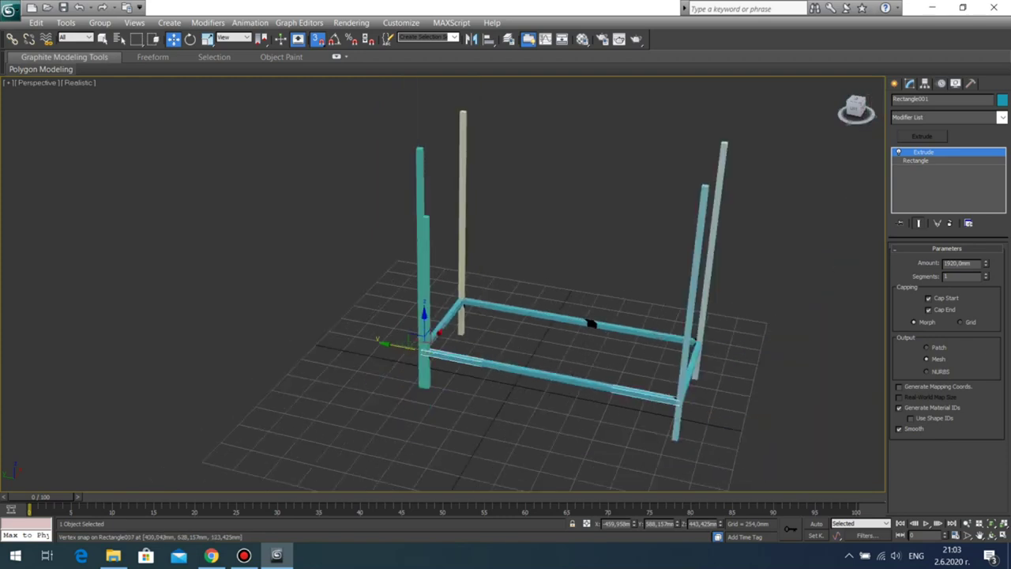
scroll(591, 323, up, 3)
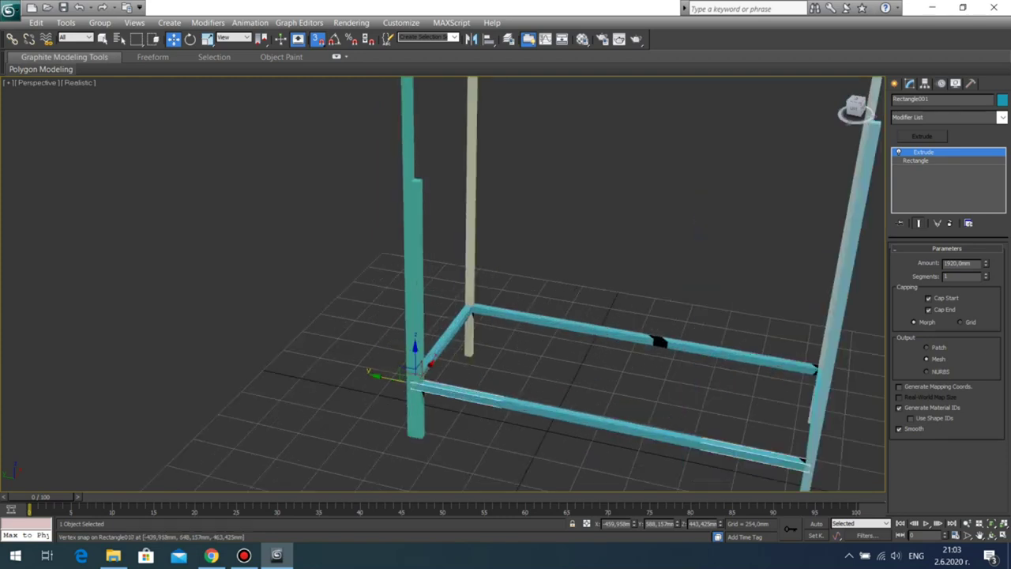
Step: Turn off 3D snapping, try selecting the frame bars together, and clear the selection
key(s)
ctrl+click(448, 337)
ctrl+click(555, 323)
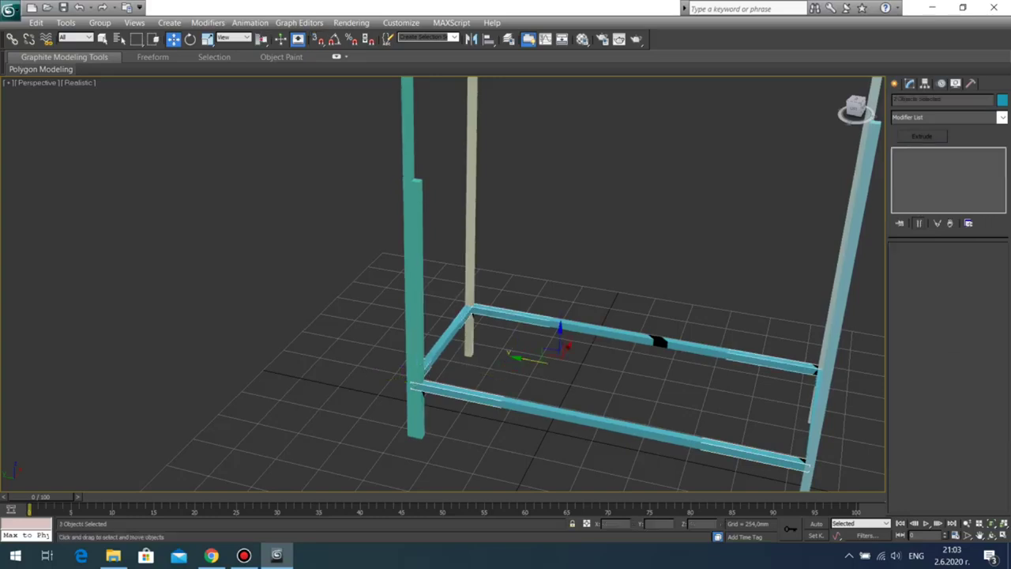
ctrl+click(851, 215)
middle_drag(851, 215, 590, 155)
ctrl+click(577, 198)
click(632, 229)
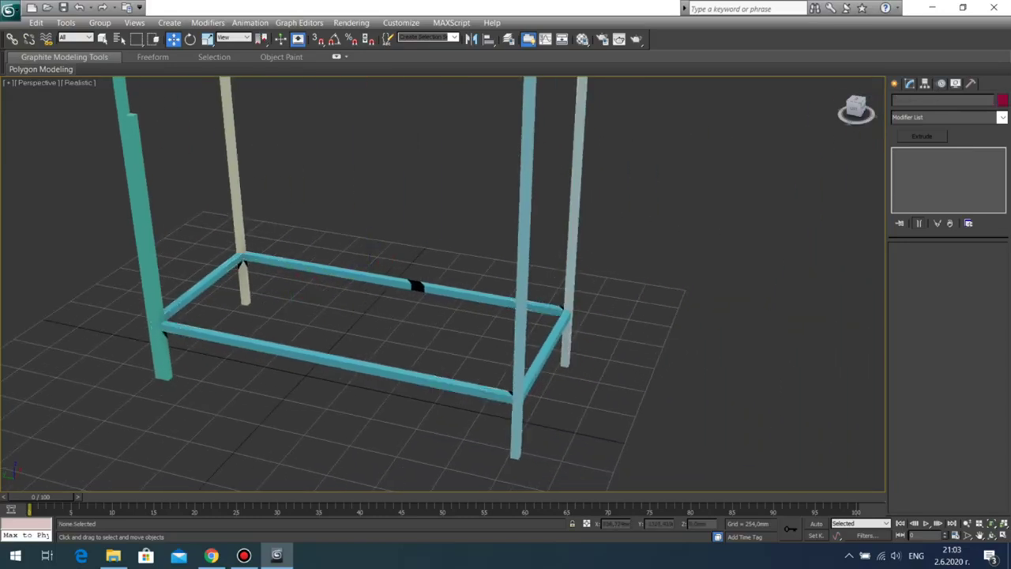
Step: Select all four bars of the lower frame and copy them upward along the Z axis, just above the 1100 mm post
click(546, 352)
ctrl+click(474, 295)
ctrl+click(395, 374)
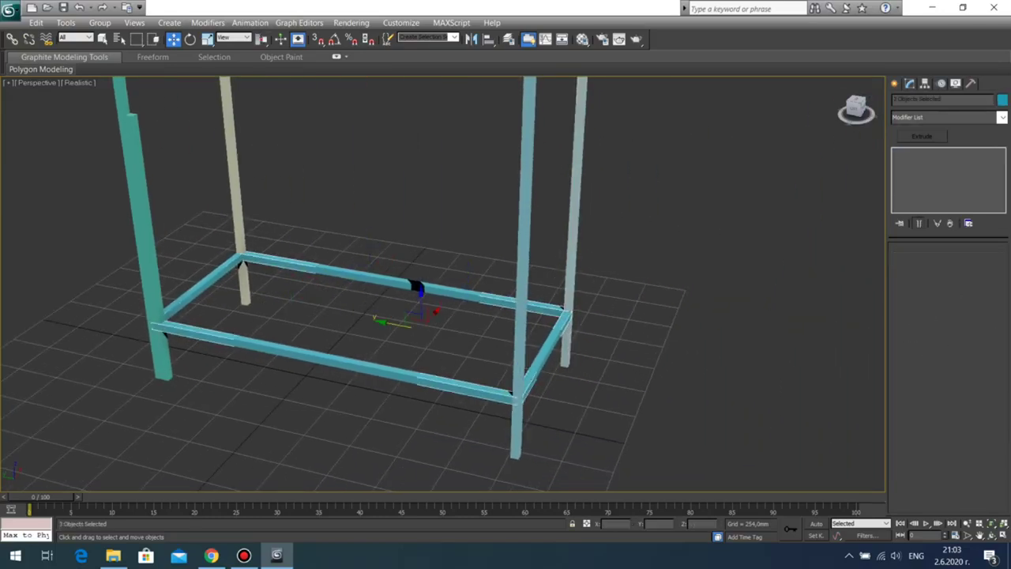
ctrl+click(203, 285)
middle_drag(361, 302, 480, 386)
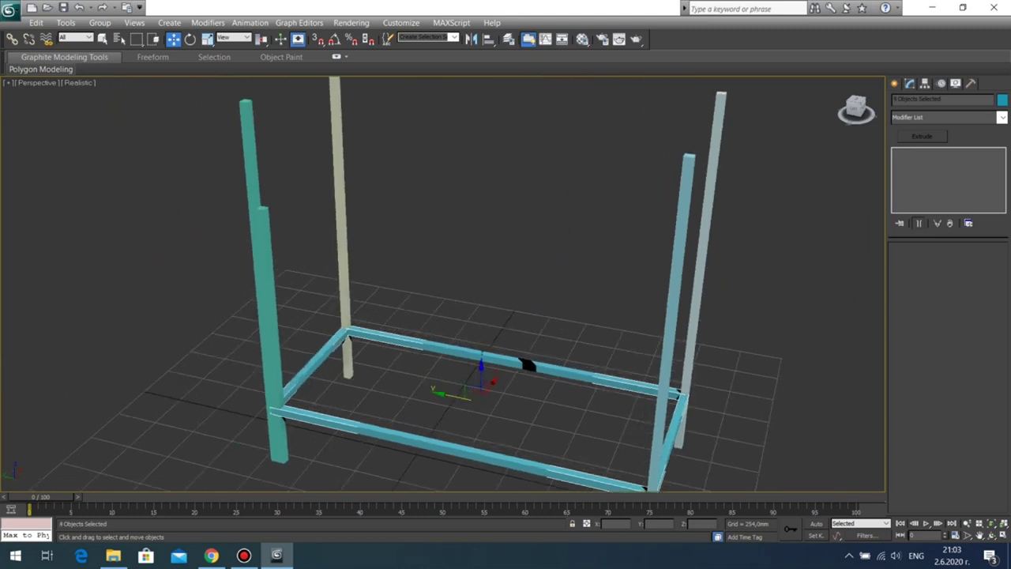
shift+drag(481, 372, 485, 154)
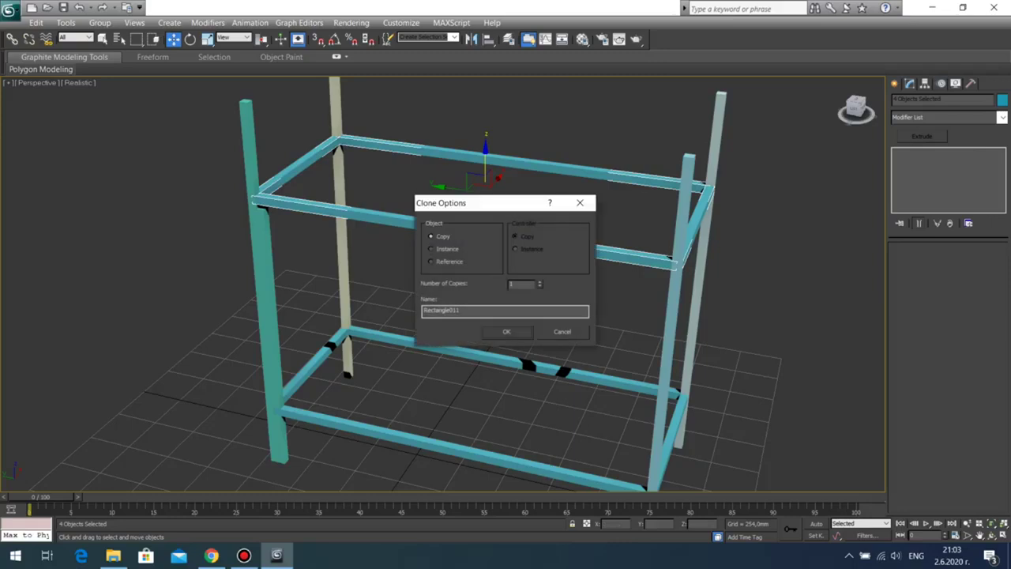
click(506, 331)
Step: Turn on 3D snapping, snap the copied frame's lower corner down onto the top corner of the 1100 mm post, and deselect it
mouse_move(506, 332)
middle_down()
mouse_move(469, 416)
mouse_move(586, 379)
middle_up()
scroll(442, 285, up, 5)
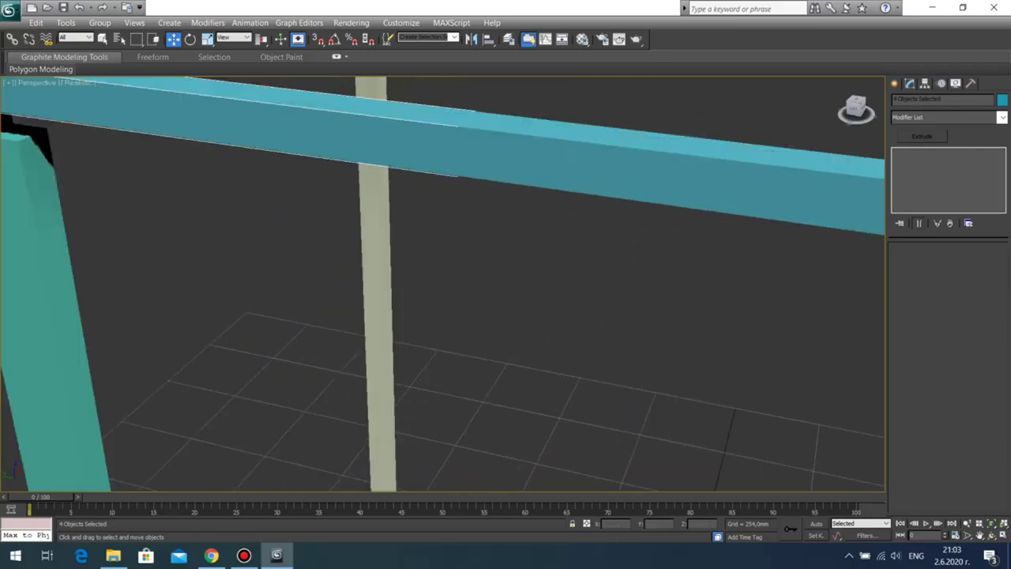
middle_drag(443, 284, 687, 383)
scroll(443, 285, up, 2)
key(s)
drag(132, 277, 142, 336)
scroll(442, 285, down, 6)
middle_drag(443, 284, 375, 253)
click(711, 229)
Step: Examine the two-level frame and its corner posts from several angles
scroll(442, 284, up, 6)
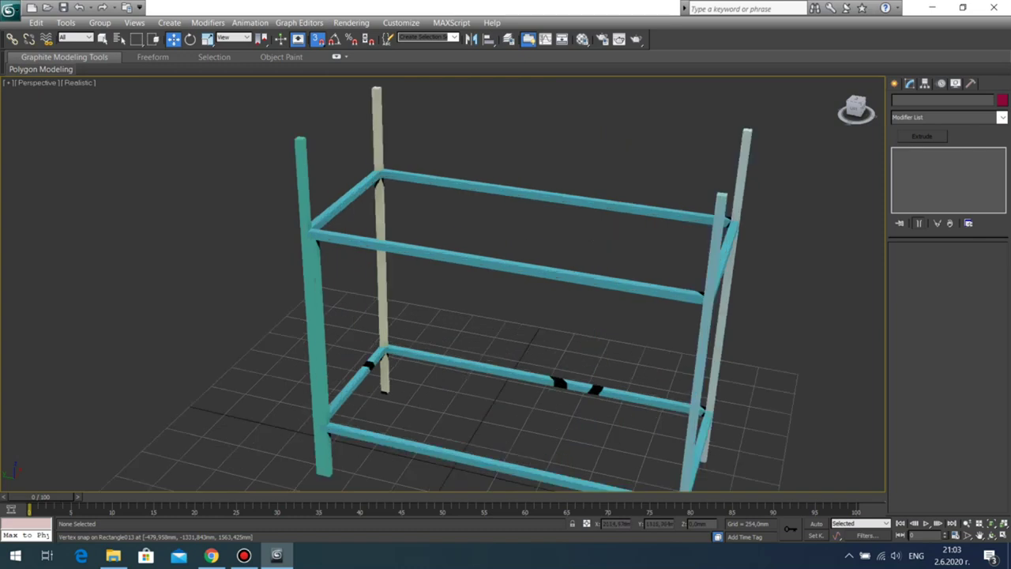
scroll(442, 284, down, 2)
mouse_move(442, 285)
middle_down()
mouse_move(506, 223)
mouse_move(439, 302)
middle_up()
scroll(442, 284, down, 3)
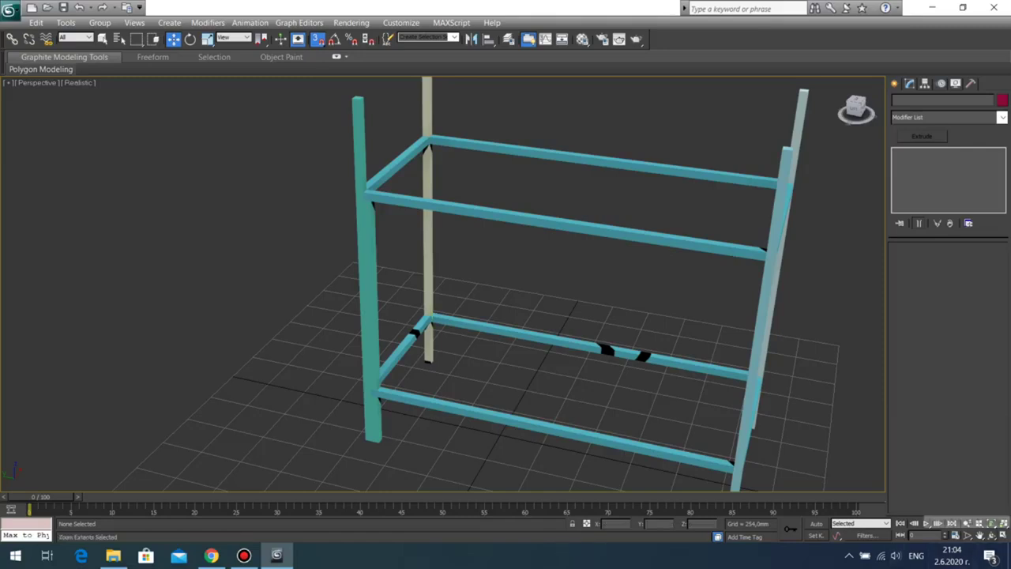
click(991, 536)
drag(442, 296, 430, 324)
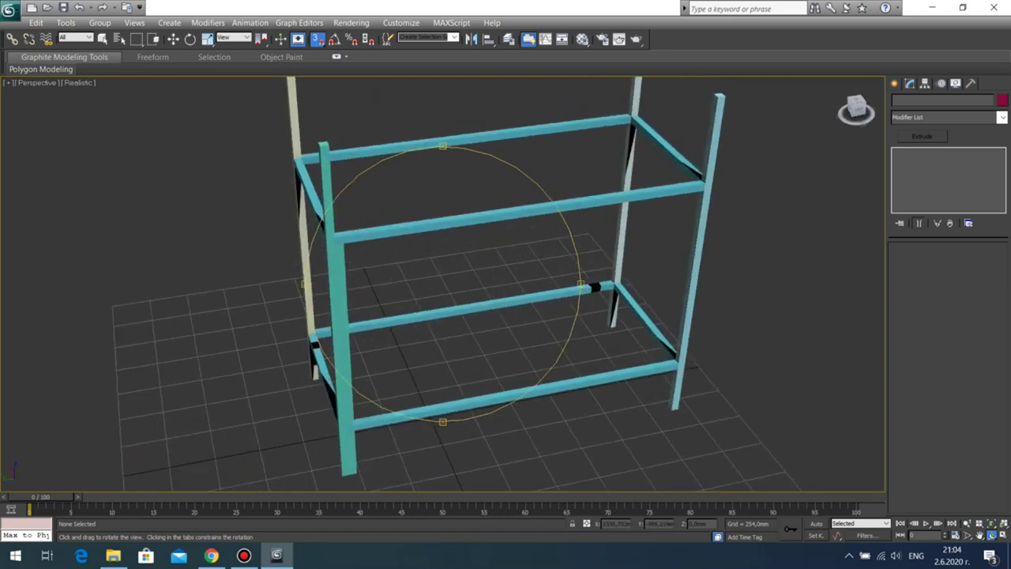
drag(456, 292, 406, 293)
Step: With 3D snapping off, copy the 1100 mm post upward along the Z axis to just above the upper frame's corner
scroll(406, 293, up, 4)
middle_drag(406, 293, 422, 364)
key(w)
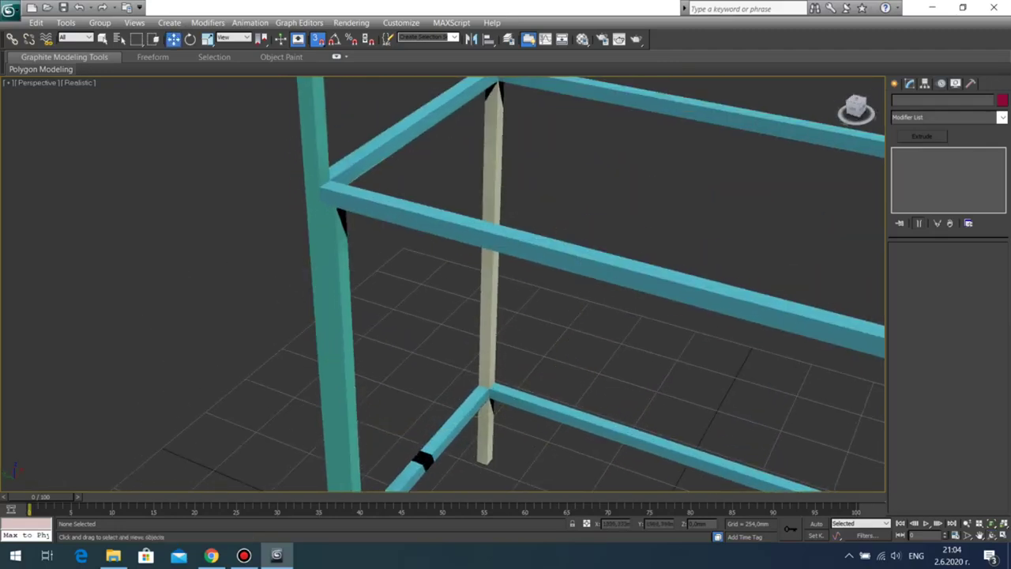
click(340, 256)
scroll(340, 257, down, 4)
key(s)
shift+drag(397, 419, 392, 238)
key(Return)
Step: With vertex snapping on, place the copied post's lower corner on the upper frame's top corner and deselect the post
scroll(393, 239, up, 4)
mouse_move(392, 239)
middle_down()
mouse_move(483, 462)
mouse_move(523, 467)
middle_up()
scroll(442, 284, down, 4)
middle_drag(442, 285, 360, 230)
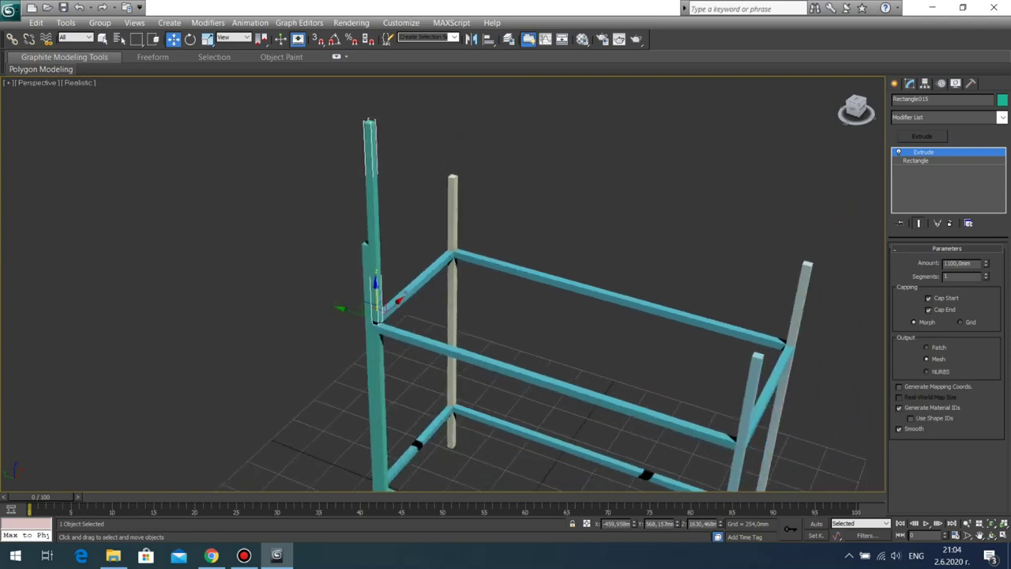
scroll(381, 318, up, 6)
key(s)
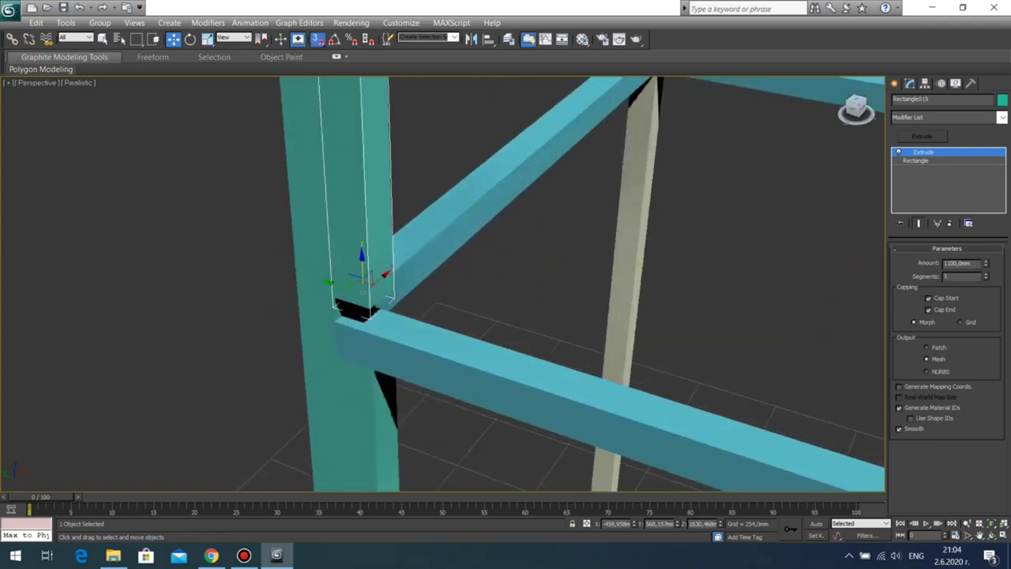
scroll(331, 269, up, 3)
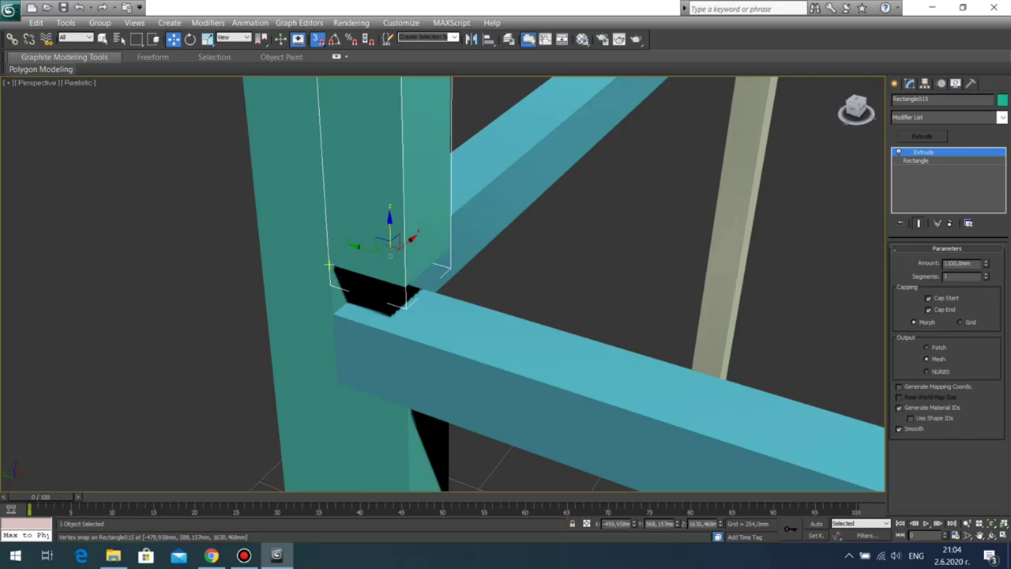
drag(330, 265, 334, 314)
scroll(334, 314, down, 4)
click(509, 260)
scroll(509, 261, down, 4)
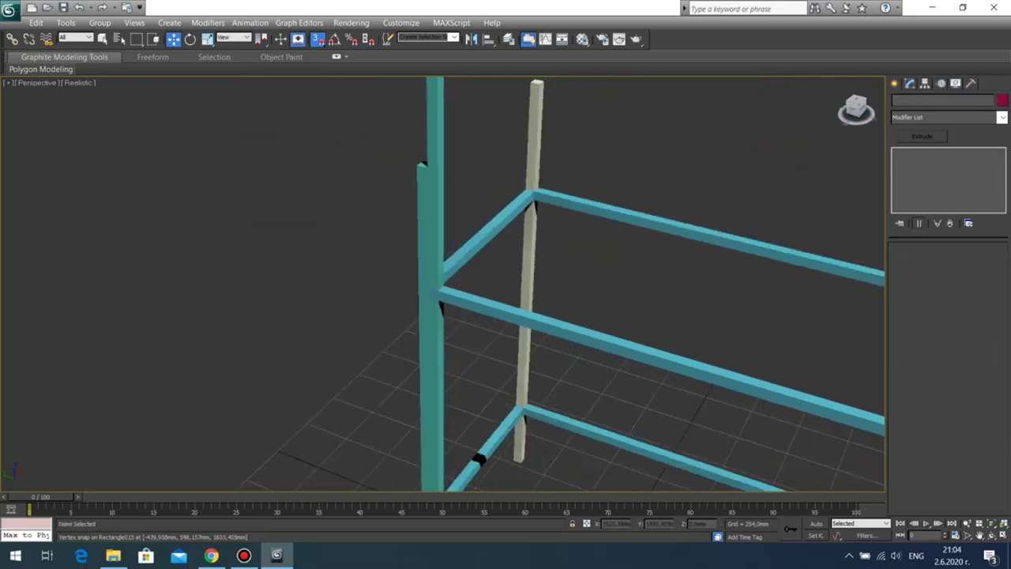
Step: Set the extrusion amount of the post standing on the upper frame's corner to 200 mm
middle_drag(432, 225, 406, 274)
click(405, 261)
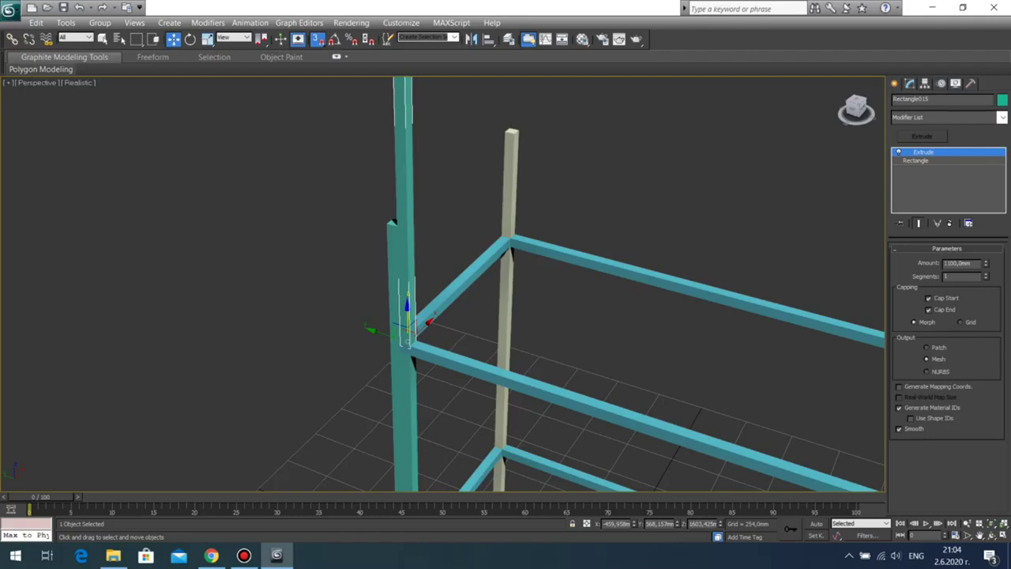
double_click(958, 263)
text(200)
key(Return)
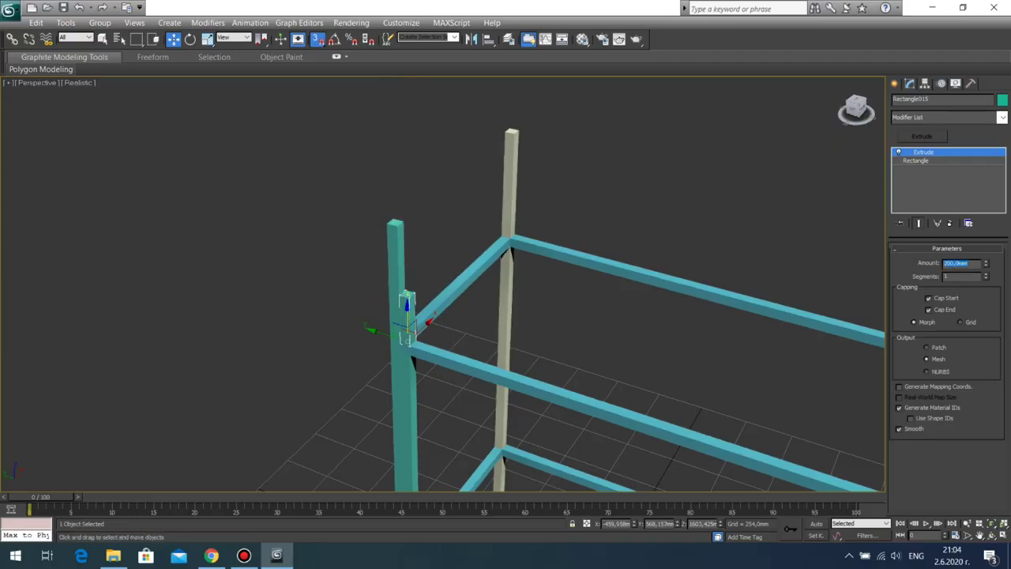
Step: Deselect the 200 mm post and examine its top against the top of the adjacent tall corner post
click(600, 198)
scroll(600, 198, up, 3)
middle_drag(601, 197, 679, 175)
scroll(679, 176, down, 1)
click(991, 535)
drag(490, 316, 502, 286)
key(w)
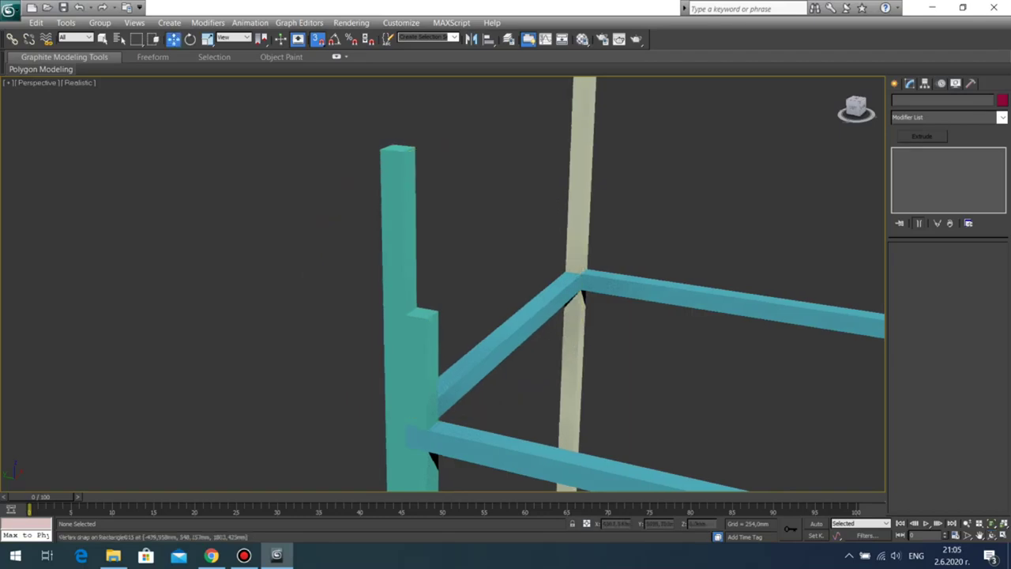
scroll(442, 284, up, 3)
middle_drag(474, 277, 451, 327)
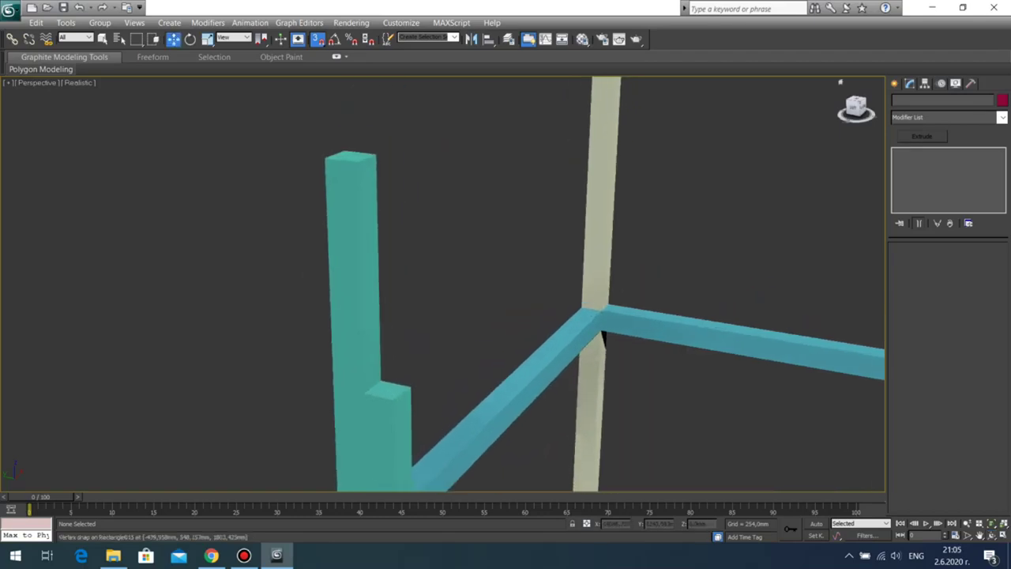
Step: In the Left view, draw a snapped rectangle about 270 mm long and 40 mm wide from the tall post's top to the 200 mm post's top
click(894, 84)
key(alt+w)
click(631, 213)
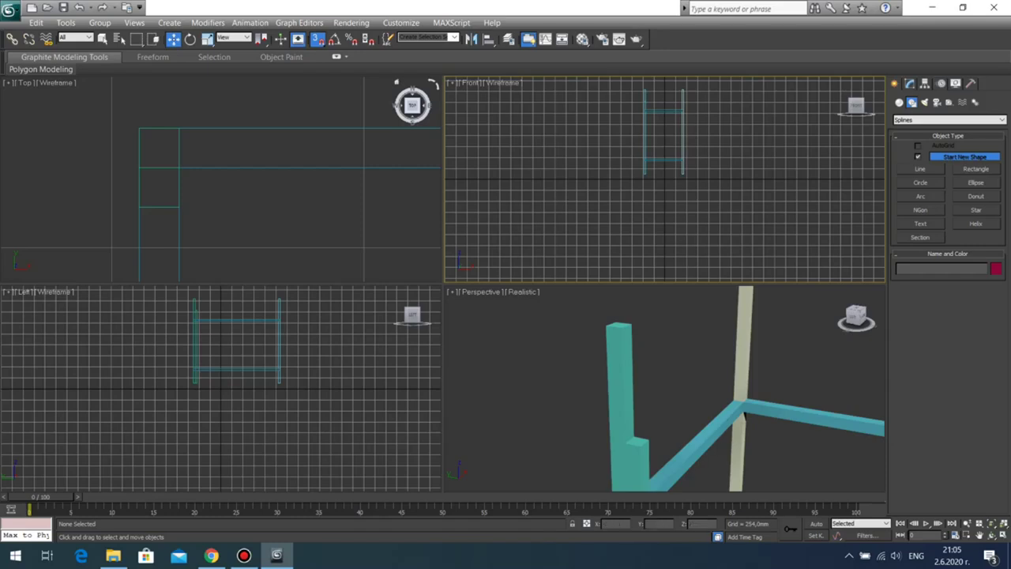
click(253, 399)
key(alt+w)
scroll(442, 285, up, 4)
middle_drag(474, 181, 429, 420)
scroll(442, 284, up, 6)
middle_drag(316, 150, 619, 474)
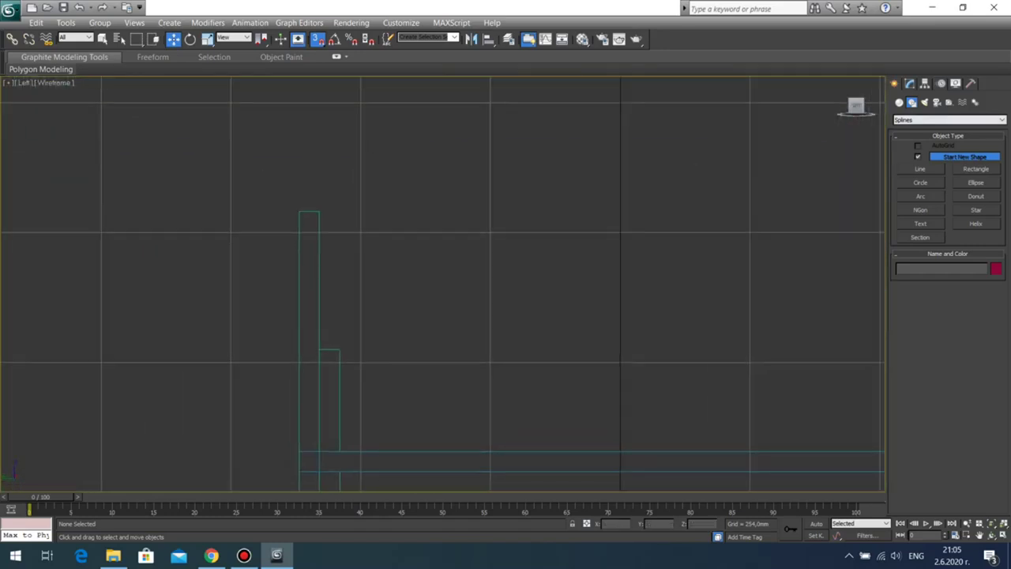
click(975, 168)
drag(319, 212, 340, 348)
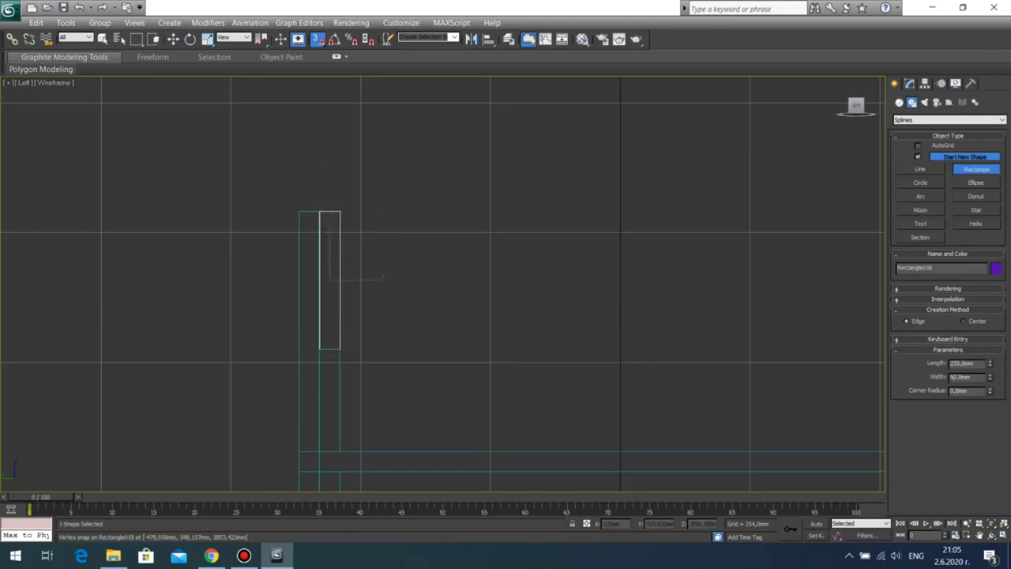
Step: Delete the rectangle drawn between the tops of the tall corner post and the 200 mm post
key(w)
middle_drag(473, 285, 397, 285)
scroll(397, 284, down, 5)
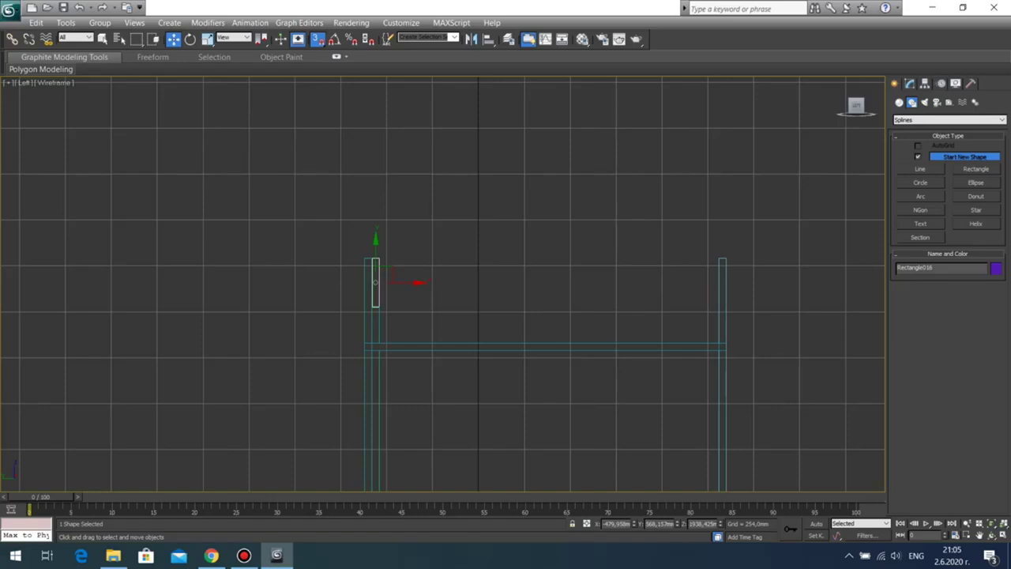
key(Delete)
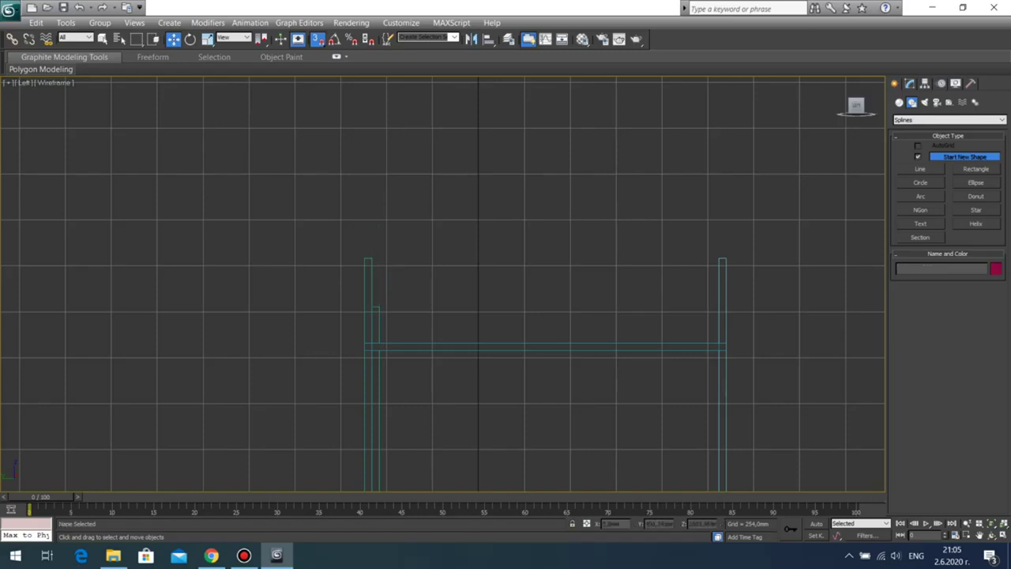
scroll(404, 298, down, 4)
middle_drag(410, 318, 422, 271)
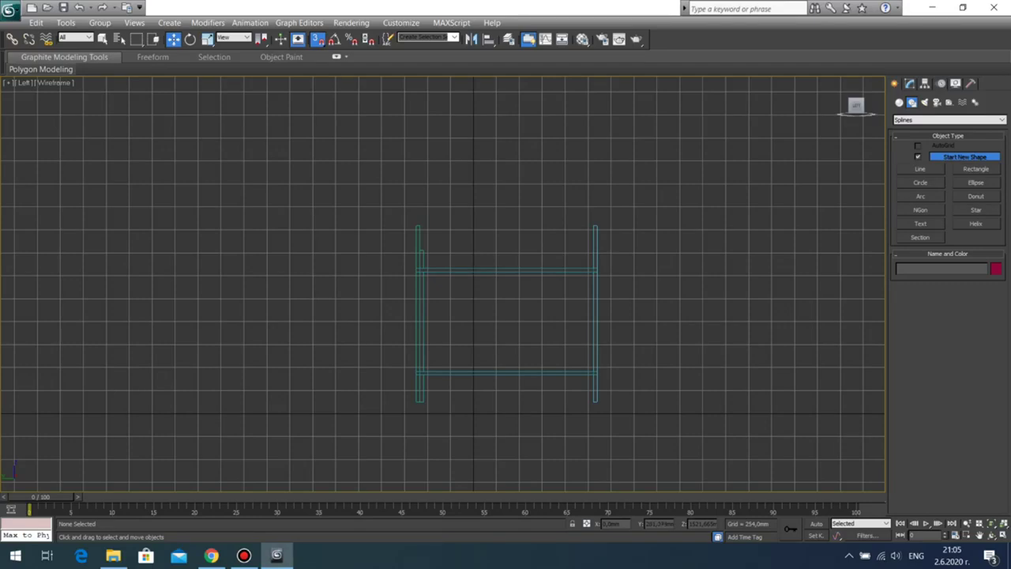
Step: In the Perspective view, set the extrusion amount of the near light-blue corner post to 2000 mm
key(alt+w)
click(668, 379)
key(alt+w)
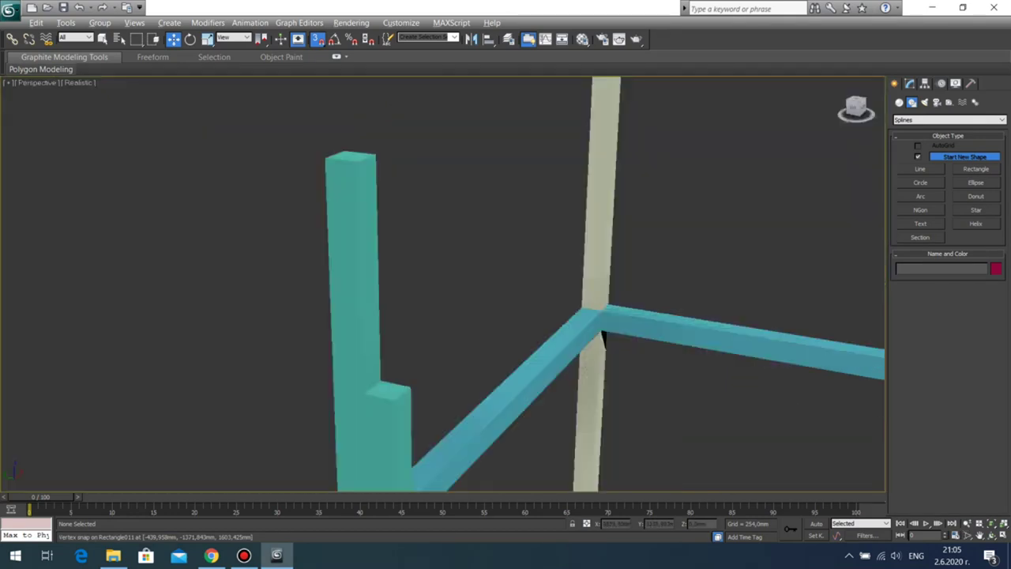
key(z)
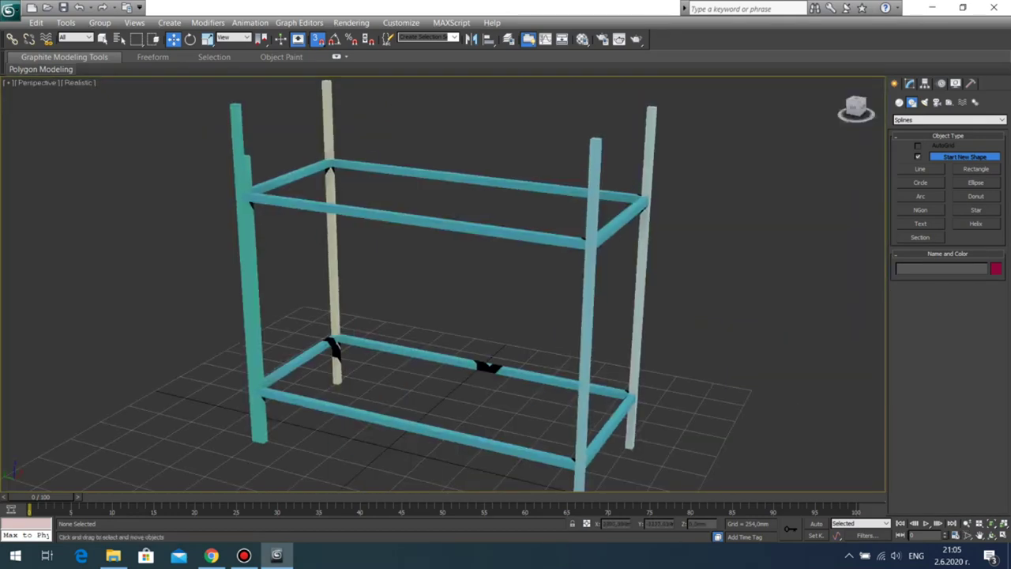
click(991, 536)
drag(395, 316, 304, 332)
key(w)
click(622, 198)
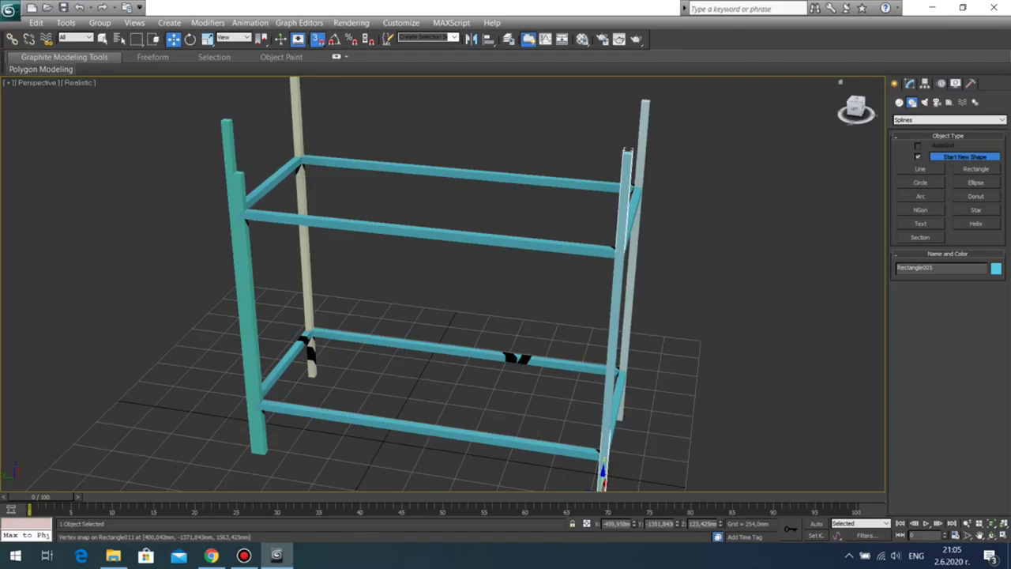
click(910, 84)
double_click(957, 263)
text(2000)
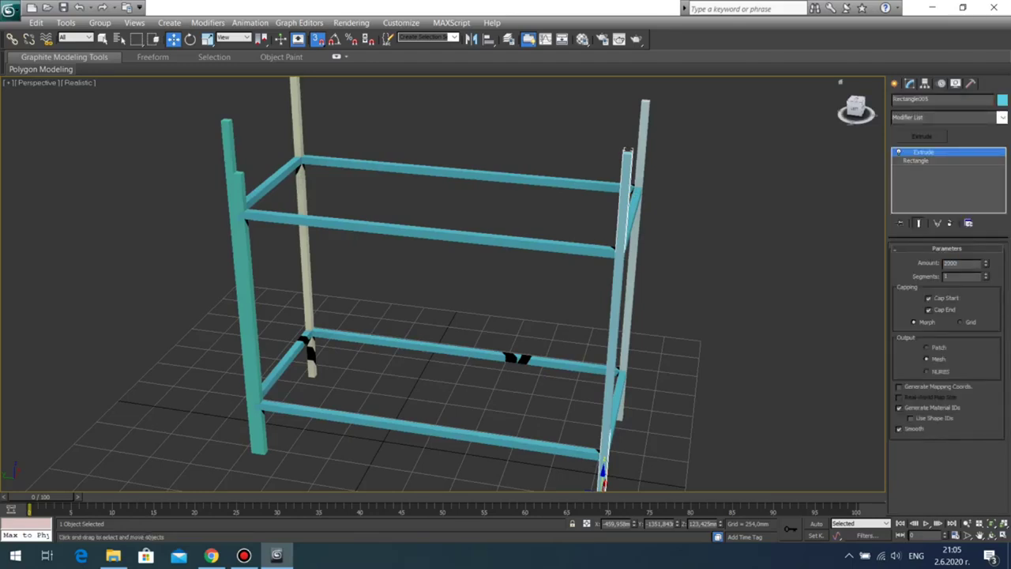
key(Return)
Step: Set the extrusion amount of the far pale-blue corner post to 2000 mm
click(645, 104)
click(916, 160)
click(923, 151)
double_click(957, 263)
text(2000)
key(Return)
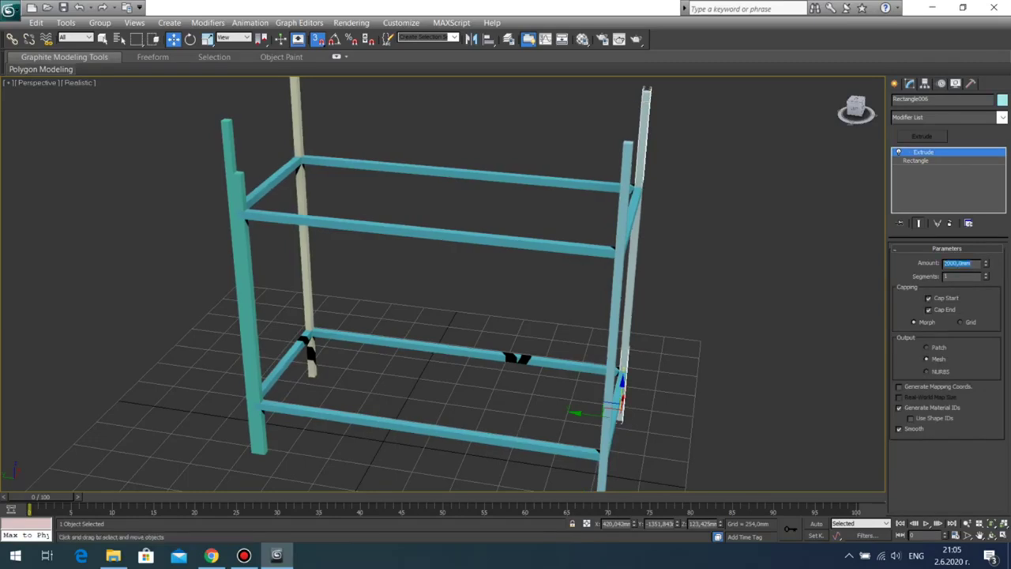
Step: Set the extrusion amount of the cream corner post to 2000 mm
middle_drag(442, 237, 487, 286)
click(340, 174)
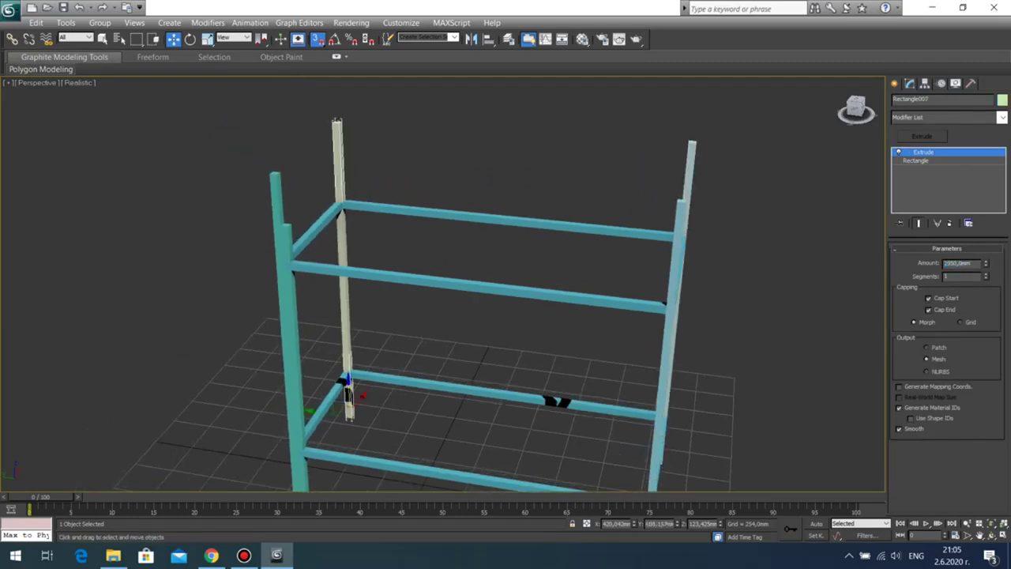
double_click(957, 263)
text(2000)
key(Return)
Step: Turn snapping off, set the extrusion amount of the tall green corner post to 2000 mm and deselect it
click(274, 172)
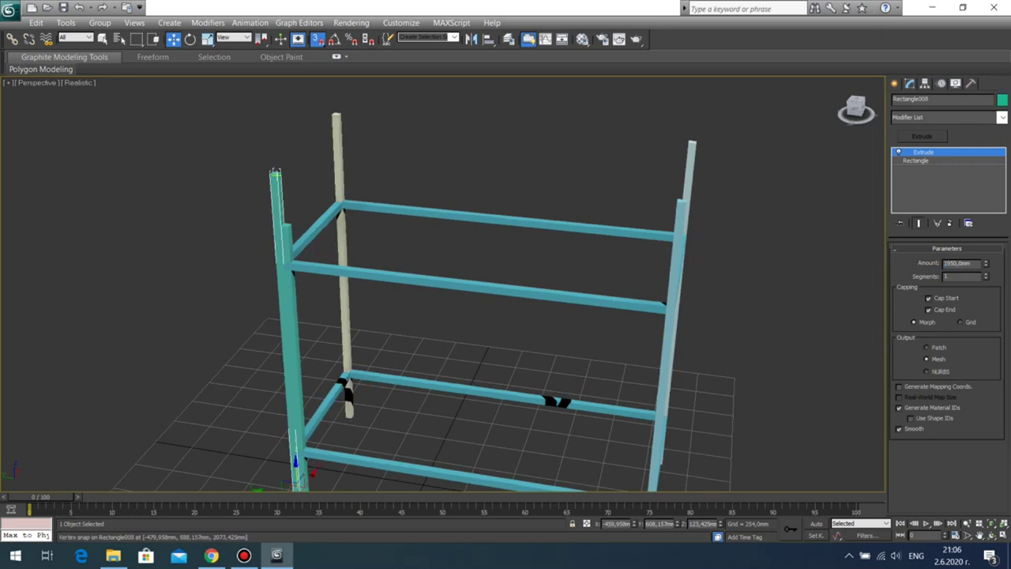
key(s)
double_click(957, 263)
text(2000)
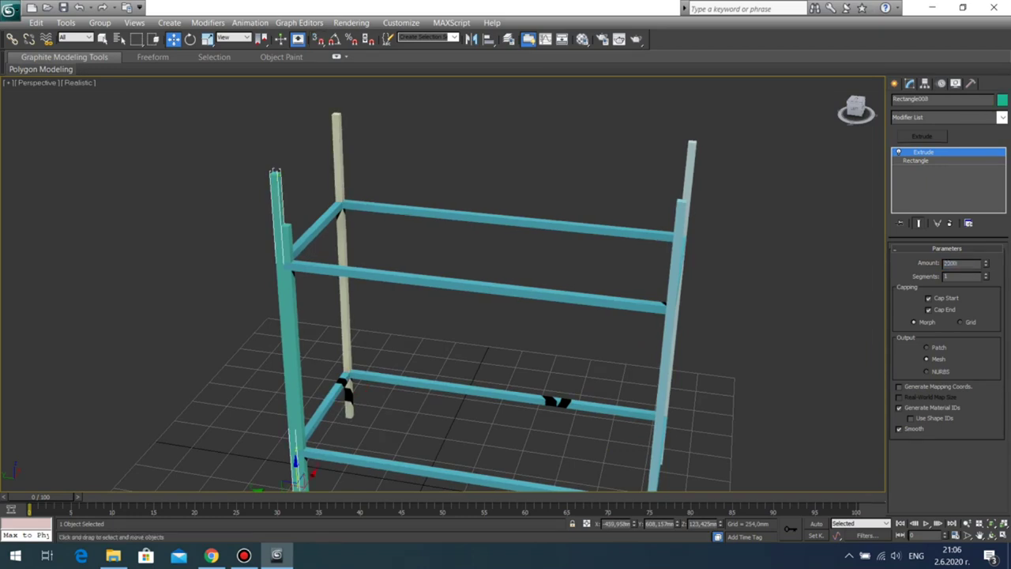
key(Return)
click(778, 260)
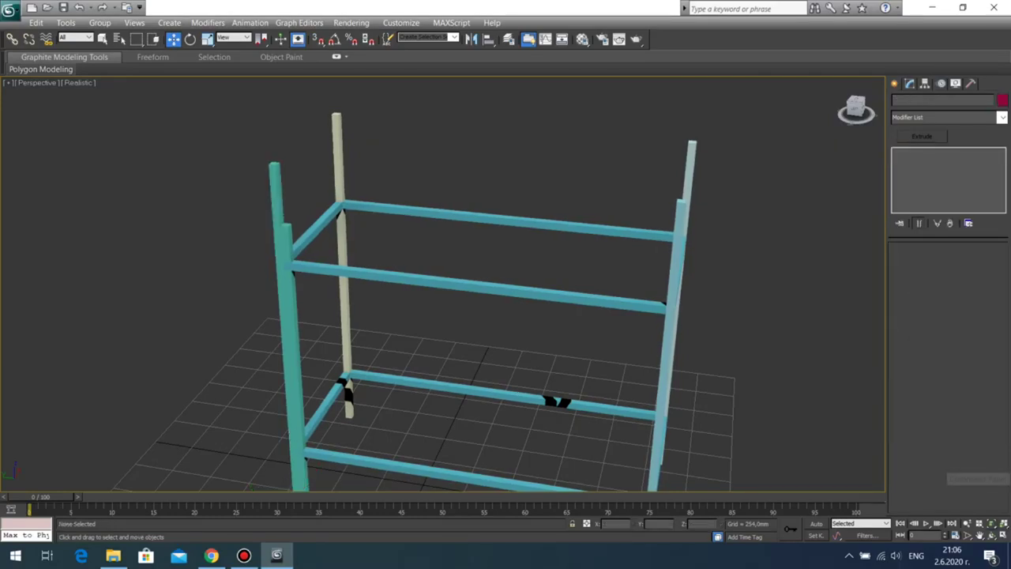
Step: Examine the frame from several sides, especially the inner posts beside the green corner post
click(992, 535)
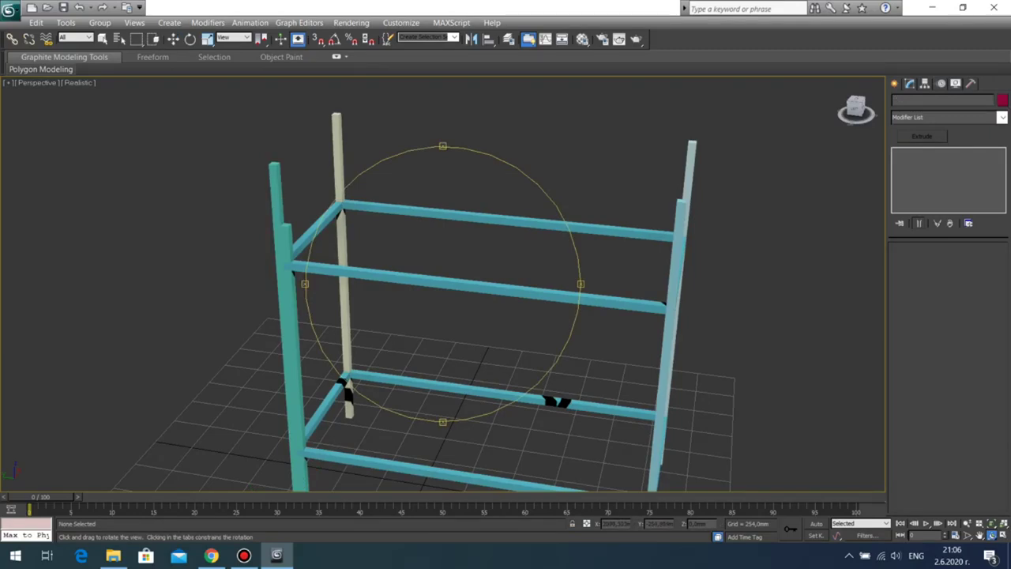
drag(371, 316, 481, 310)
middle_drag(482, 310, 421, 250)
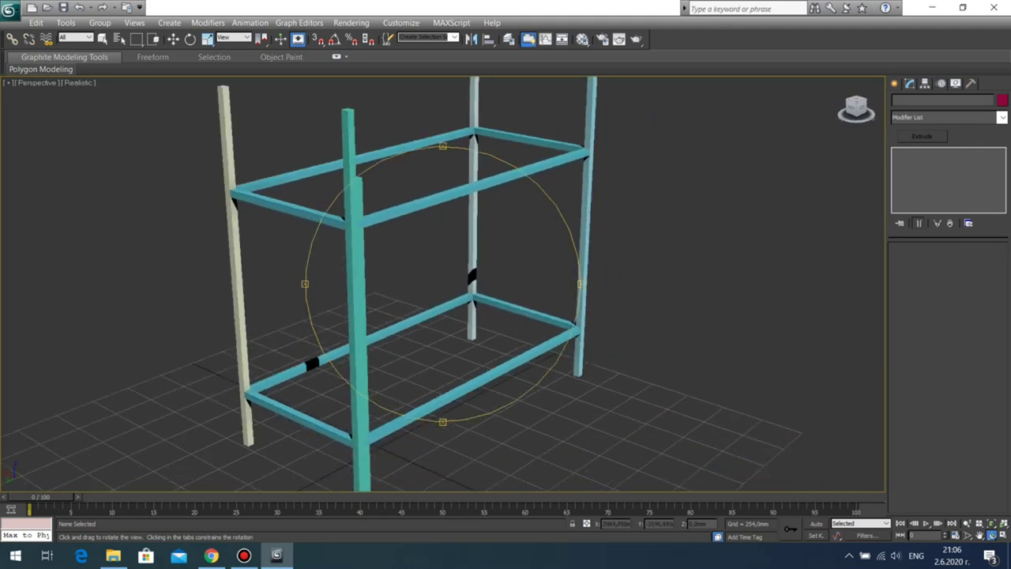
scroll(421, 250, down, 3)
scroll(443, 285, up, 3)
scroll(443, 285, down, 2)
drag(442, 284, 285, 292)
middle_drag(308, 229, 324, 347)
scroll(434, 335, up, 3)
scroll(368, 382, down, 2)
drag(324, 348, 344, 341)
alt+middle_drag(344, 341, 319, 338)
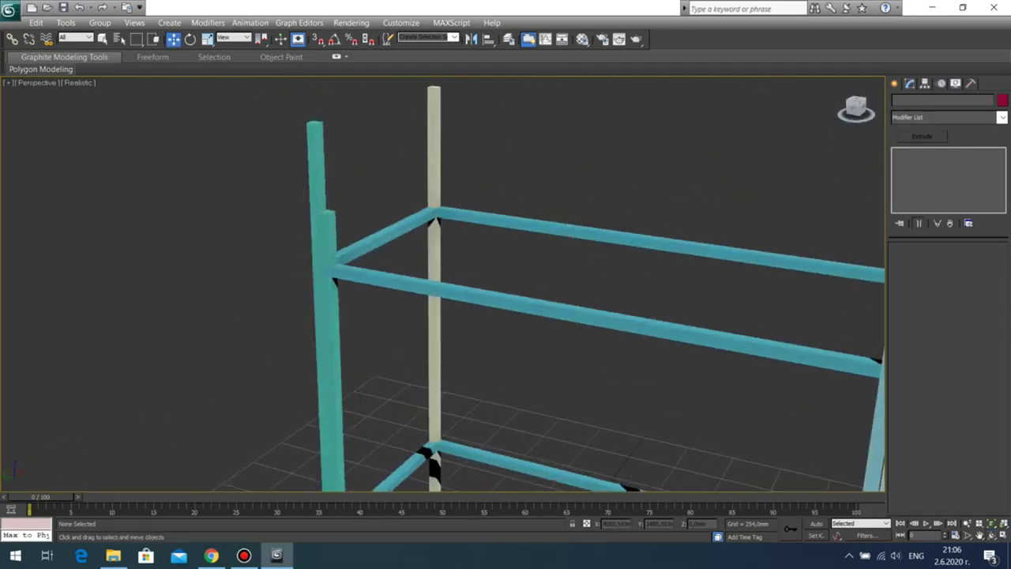
Step: Delete the 200 mm and 1100 mm inner posts standing beside the green corner post
click(328, 232)
key(Delete)
scroll(355, 316, down, 4)
middle_drag(408, 386, 414, 316)
Step: Examine the corner posts, the two rail frames and the remaining lower inner post from several sides
scroll(415, 316, up, 5)
scroll(417, 213, down, 5)
middle_drag(394, 354, 427, 267)
mouse_move(427, 267)
mouse_down()
mouse_move(312, 254)
mouse_move(424, 265)
mouse_up()
middle_drag(424, 265, 361, 222)
scroll(415, 345, up, 4)
scroll(360, 248, down, 3)
drag(361, 222, 387, 225)
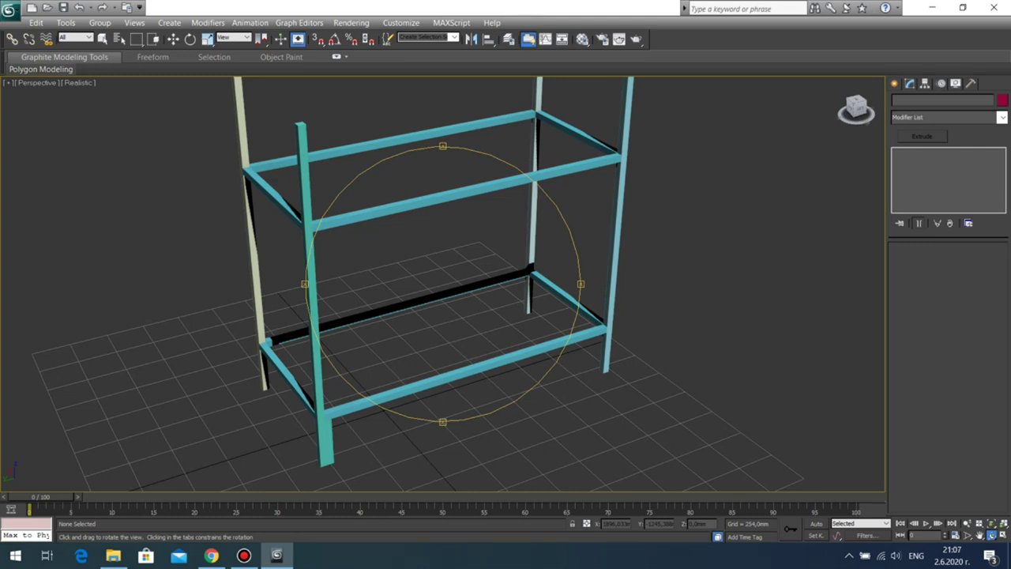
drag(406, 298, 480, 286)
scroll(438, 256, down, 4)
mouse_move(244, 555)
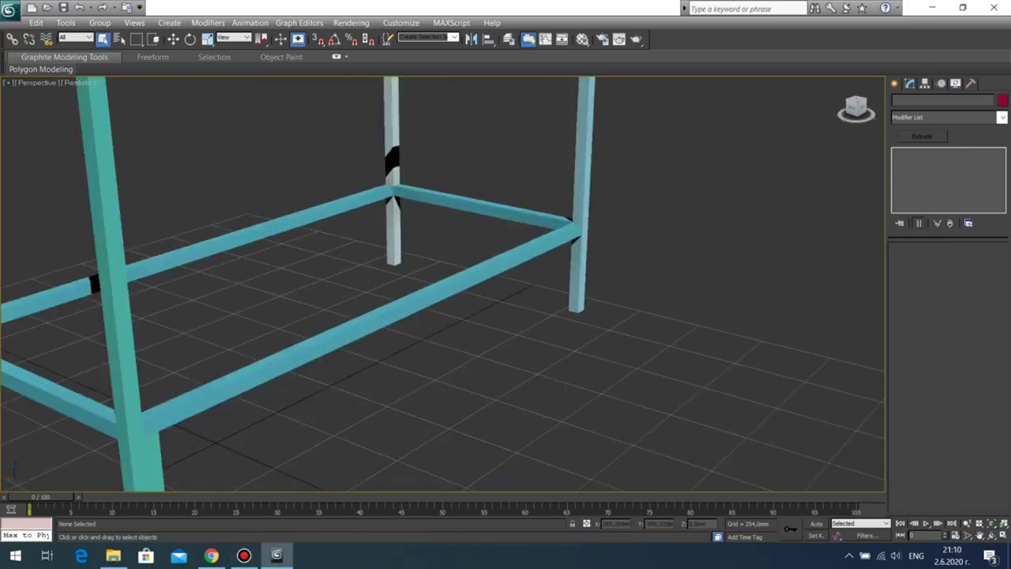
Step: Shorten the lower frame's front rail by setting its extrusion amount to 550 mm
click(355, 325)
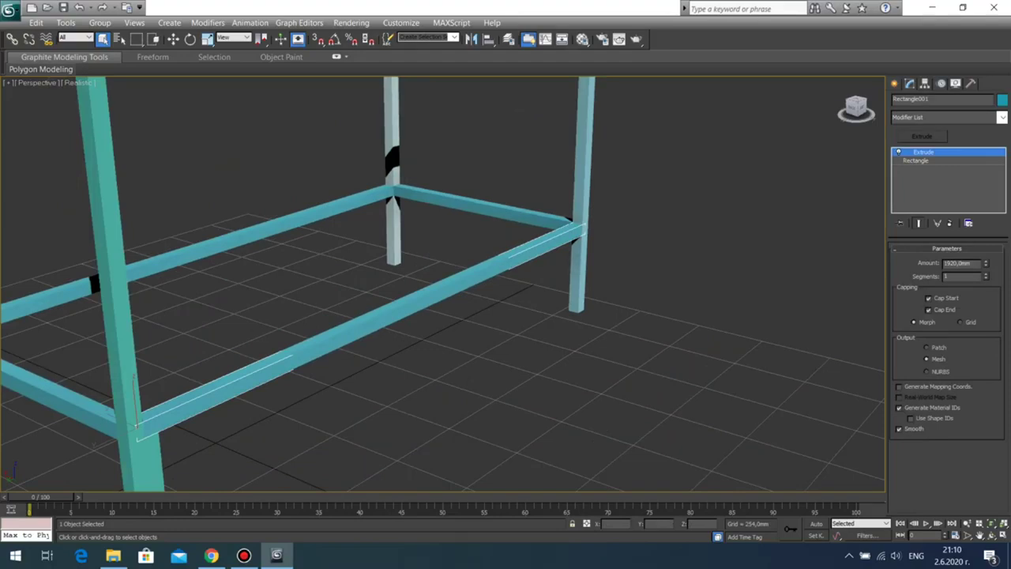
double_click(958, 263)
text(550)
key(Return)
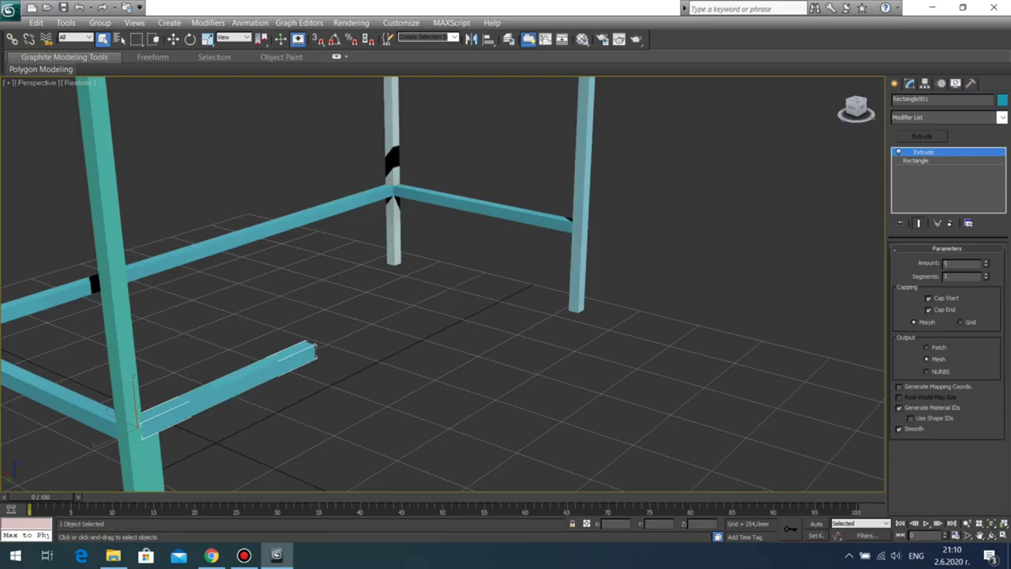
middle_drag(324, 387, 296, 277)
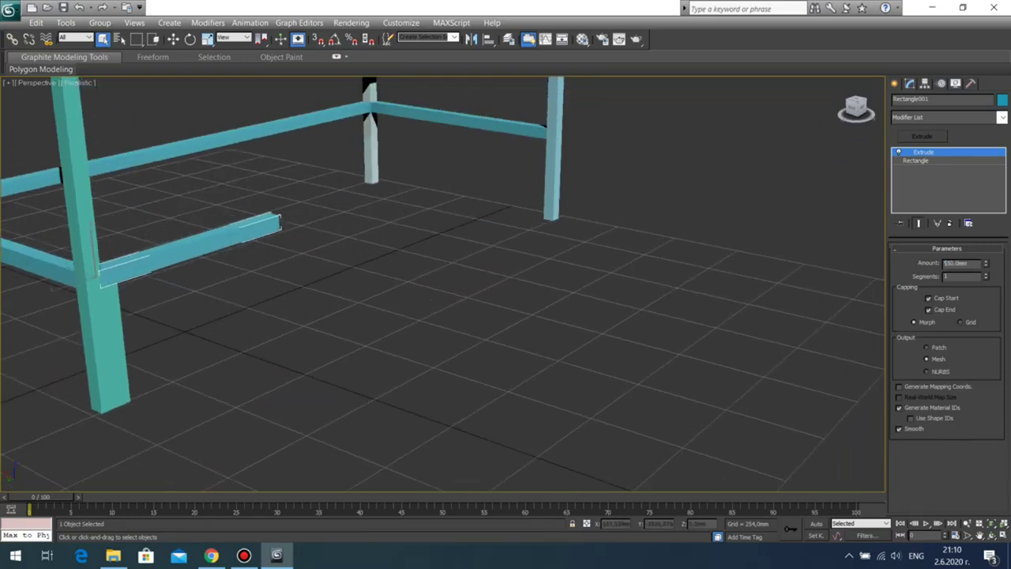
scroll(443, 284, down, 3)
Step: Copy the 550 mm rail together with the short inner post beneath it along Y towards the light-blue corner post
click(991, 535)
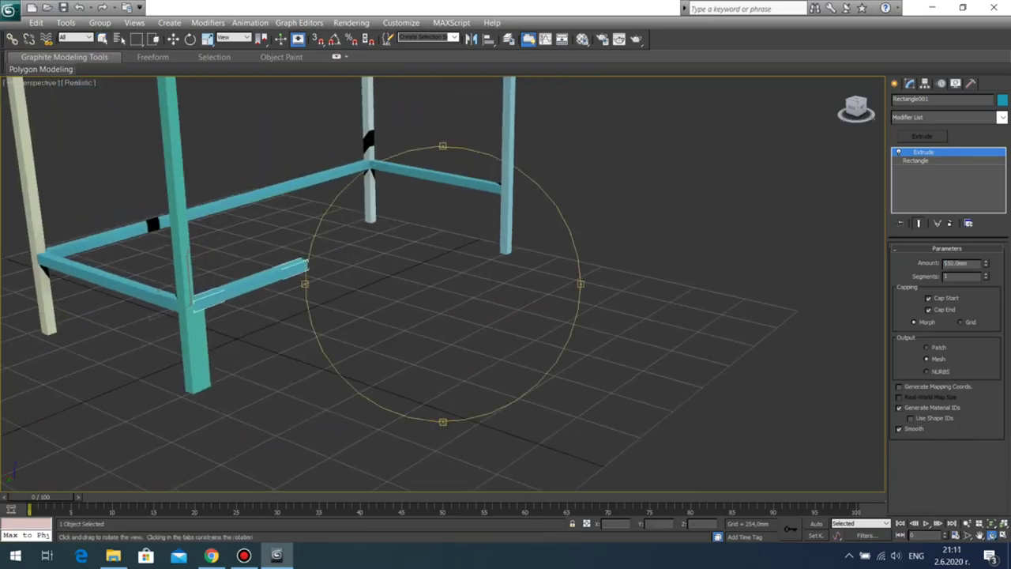
drag(442, 316, 320, 320)
middle_drag(320, 320, 337, 257)
right_click(337, 257)
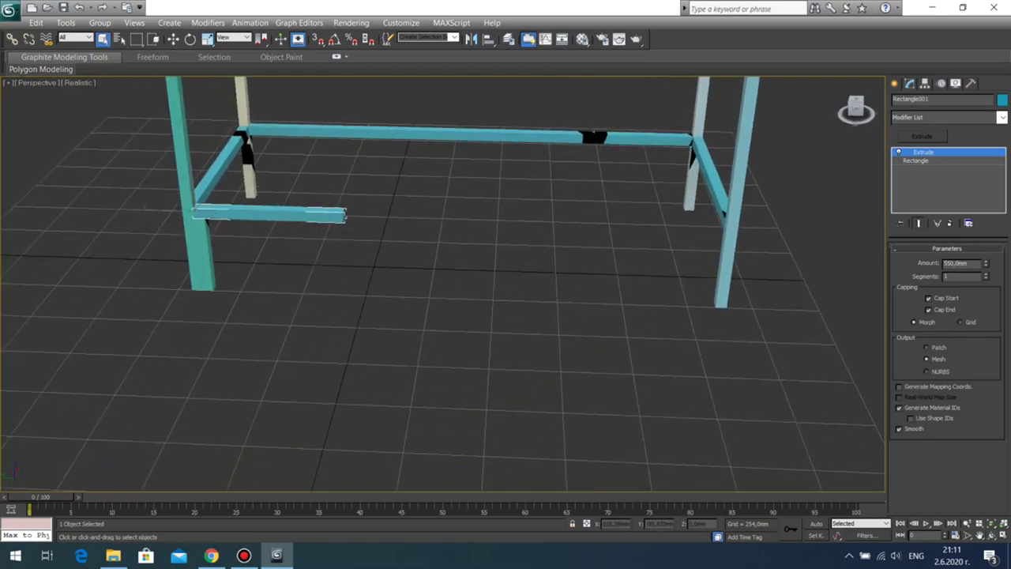
click(202, 254)
ctrl+click(251, 214)
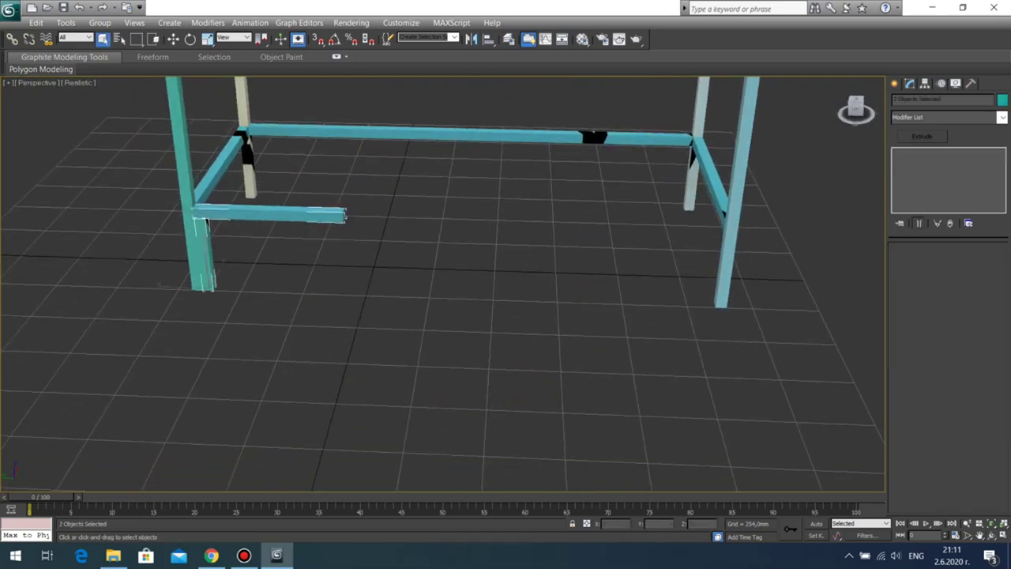
key(w)
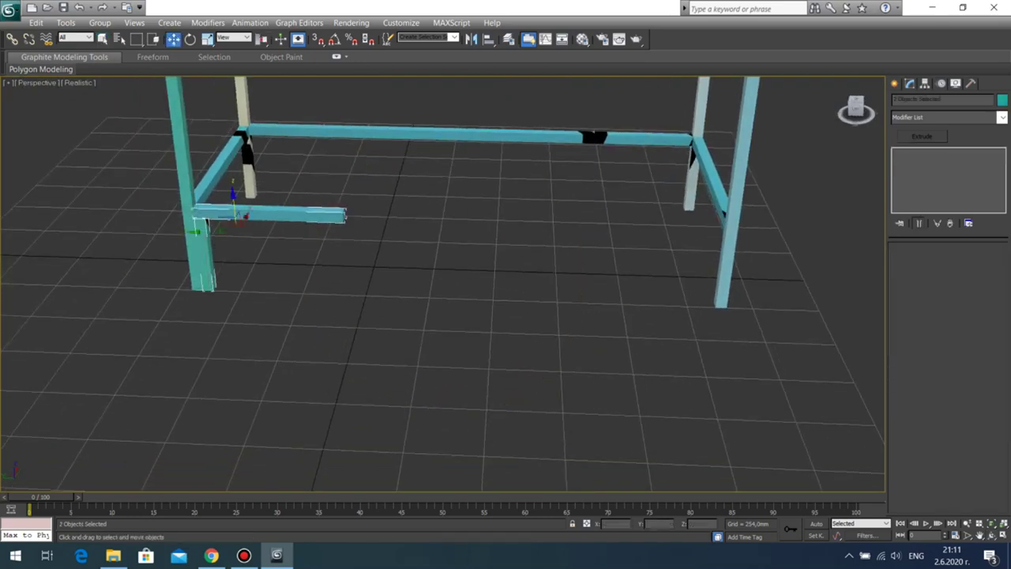
drag(237, 214, 573, 225)
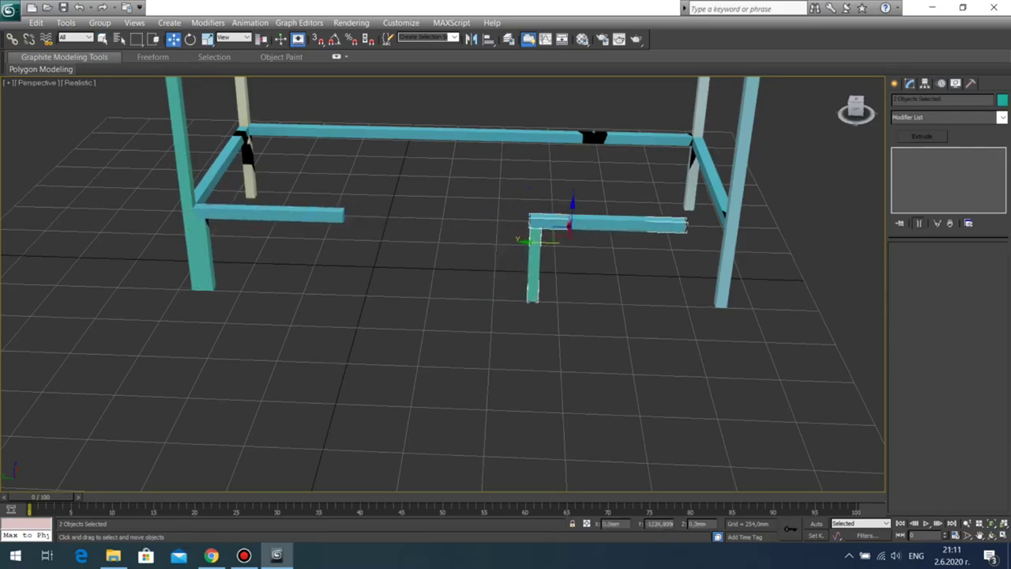
key(Return)
Step: Mirror the copied rail and short post about the Y axis without cloning
click(471, 39)
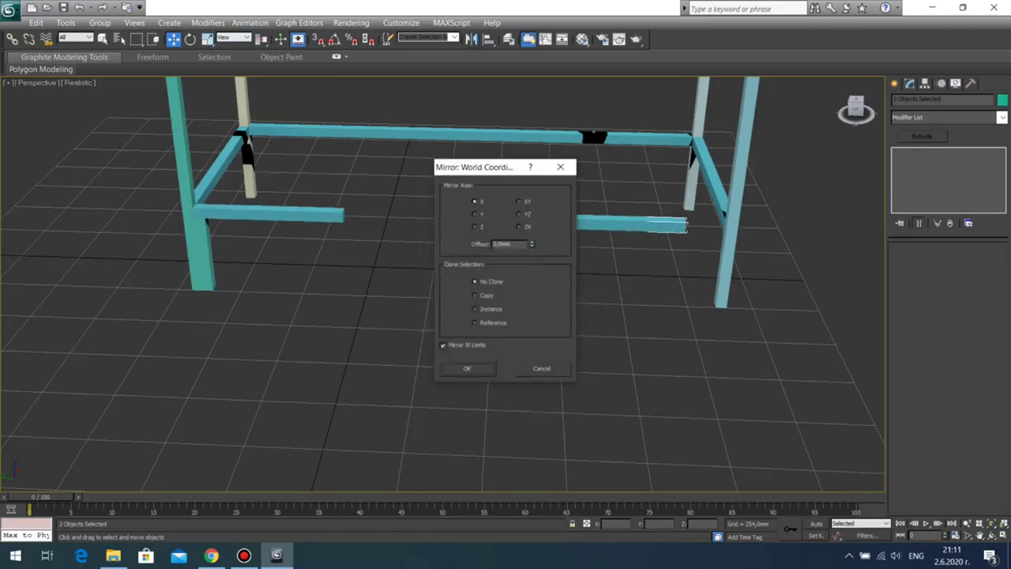
click(475, 214)
click(467, 368)
Step: With snapping on, move the mirrored rail and short post so the post's base corner meets the light-blue corner post's base
middle_drag(490, 348, 315, 332)
scroll(316, 332, up, 5)
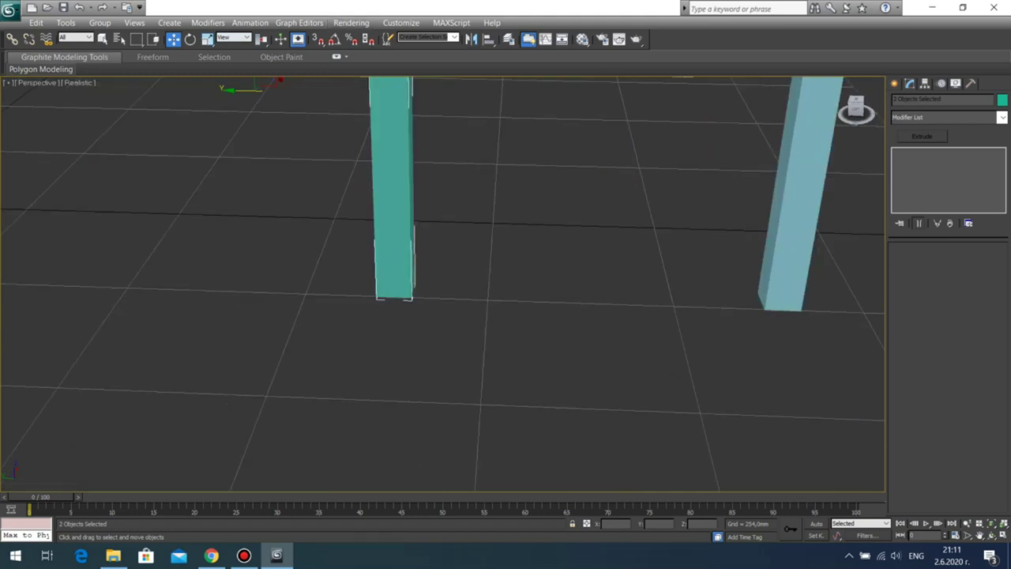
key(s)
drag(411, 299, 765, 309)
scroll(765, 309, down, 5)
middle_drag(545, 292, 708, 368)
scroll(648, 372, down, 4)
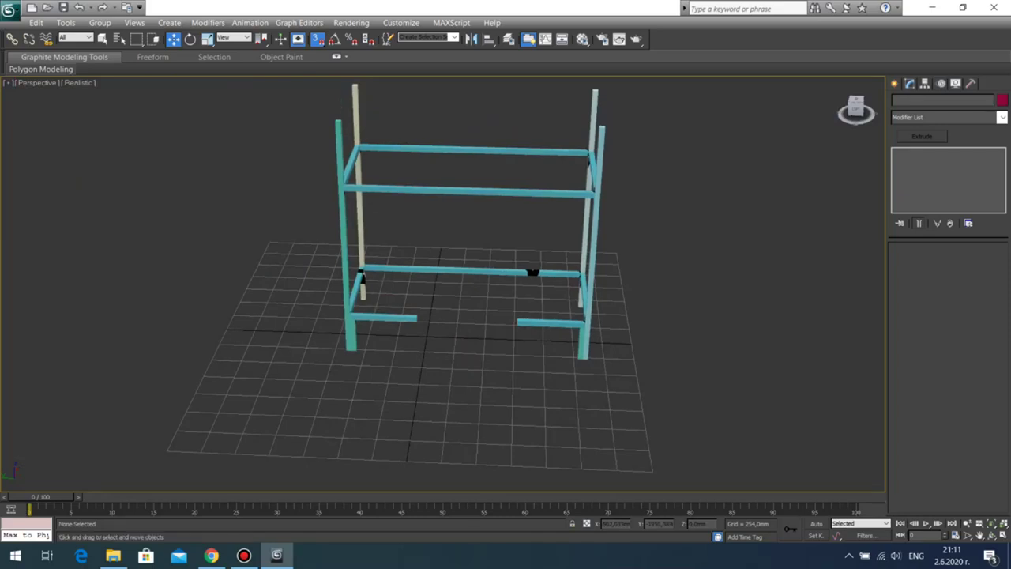
Step: With snapping off, make two copies of the near light-blue corner post, placing one at the free end of each 550 mm rail
scroll(442, 284, up, 4)
middle_drag(679, 300, 556, 243)
scroll(442, 284, down, 2)
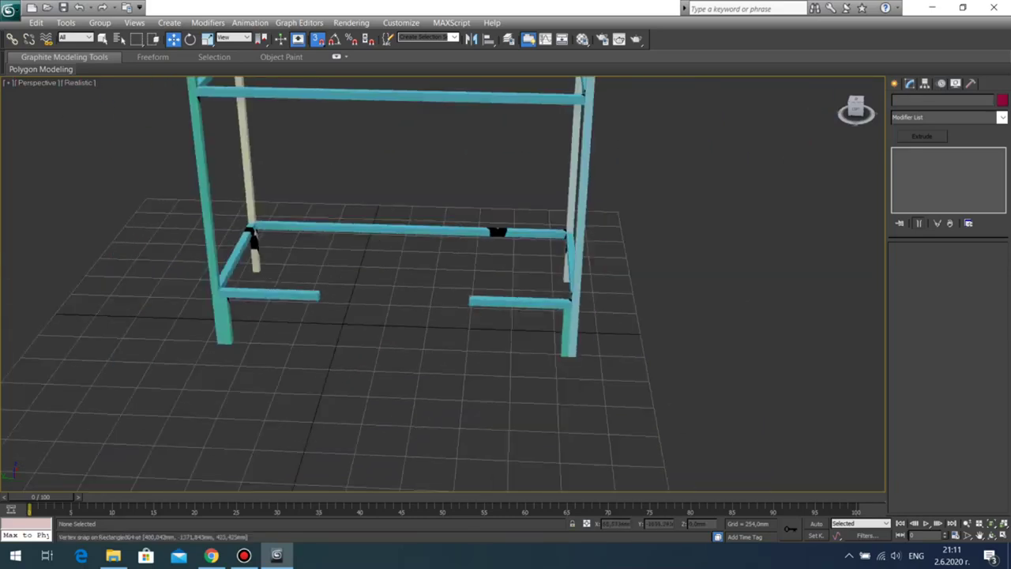
click(991, 535)
mouse_move(410, 316)
mouse_down()
mouse_move(474, 261)
mouse_move(545, 276)
mouse_move(407, 304)
mouse_up()
middle_drag(407, 305, 373, 318)
right_click(373, 318)
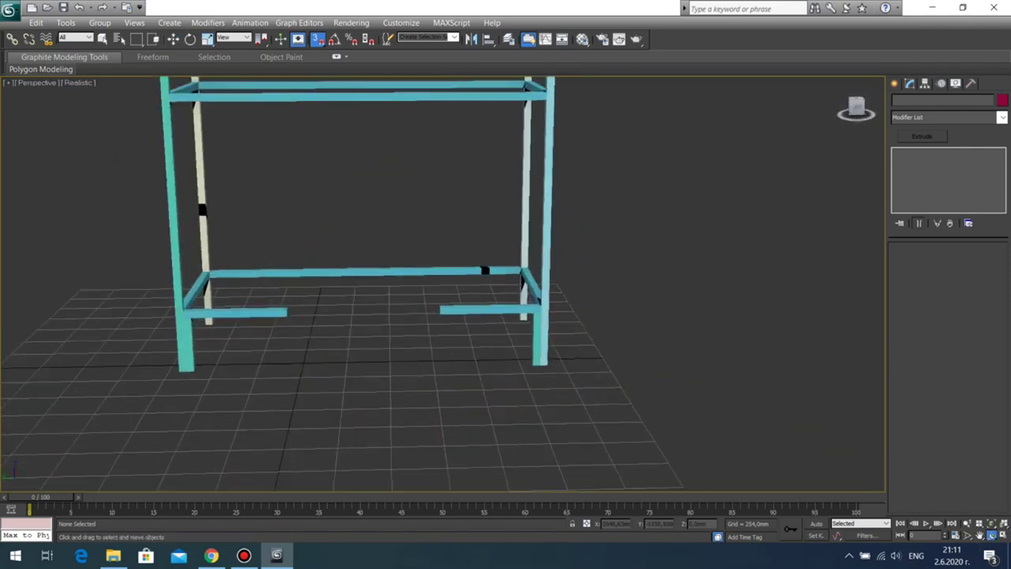
click(538, 347)
key(s)
shift+drag(513, 365, 266, 368)
key(Return)
key(Return)
middle_drag(267, 368, 255, 410)
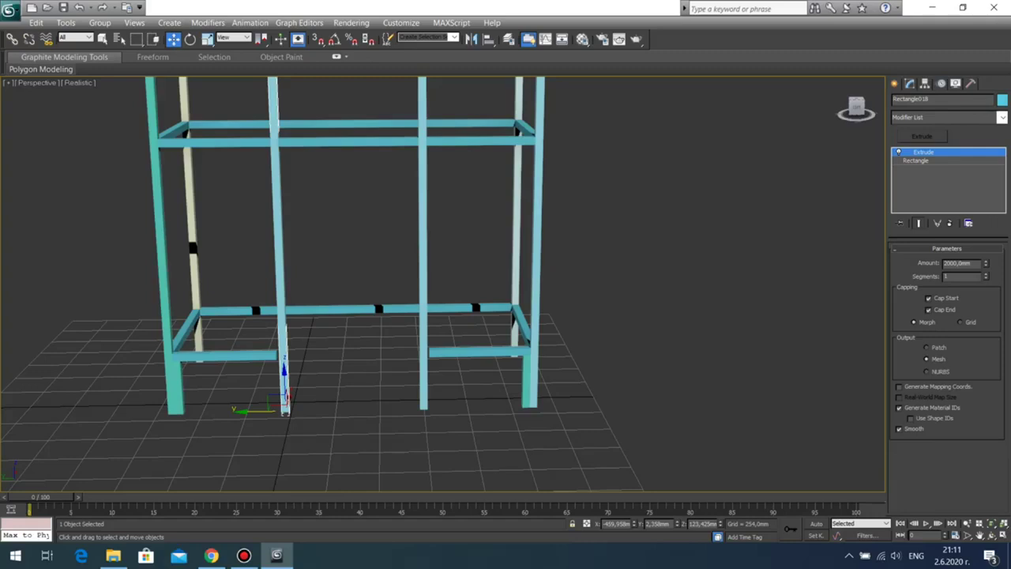
Step: Set the extrusion amount of the copied post nearer the light-blue corner post to 1440 mm and deselect it
click(423, 253)
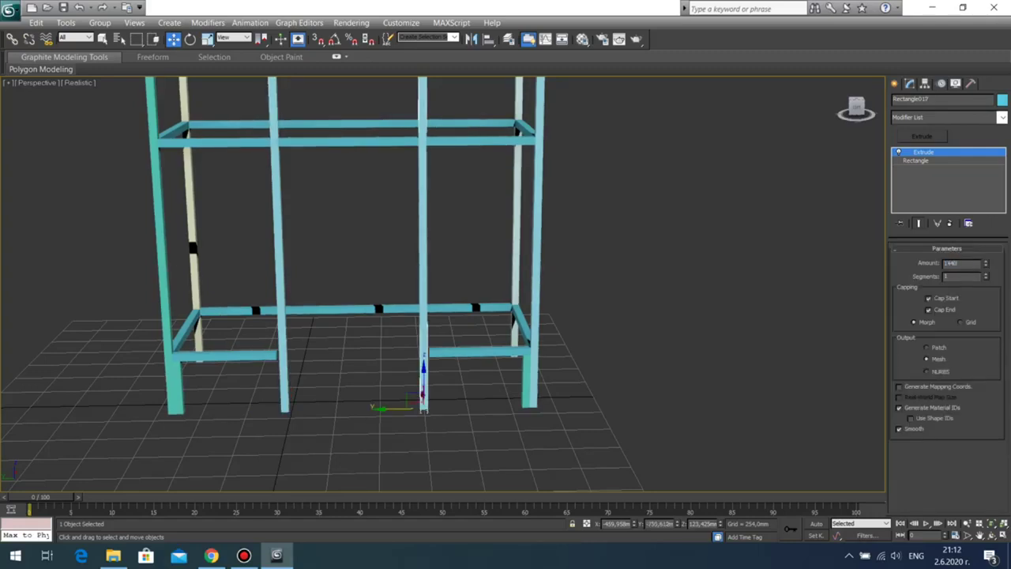
key(Return)
click(466, 167)
scroll(466, 167, up, 5)
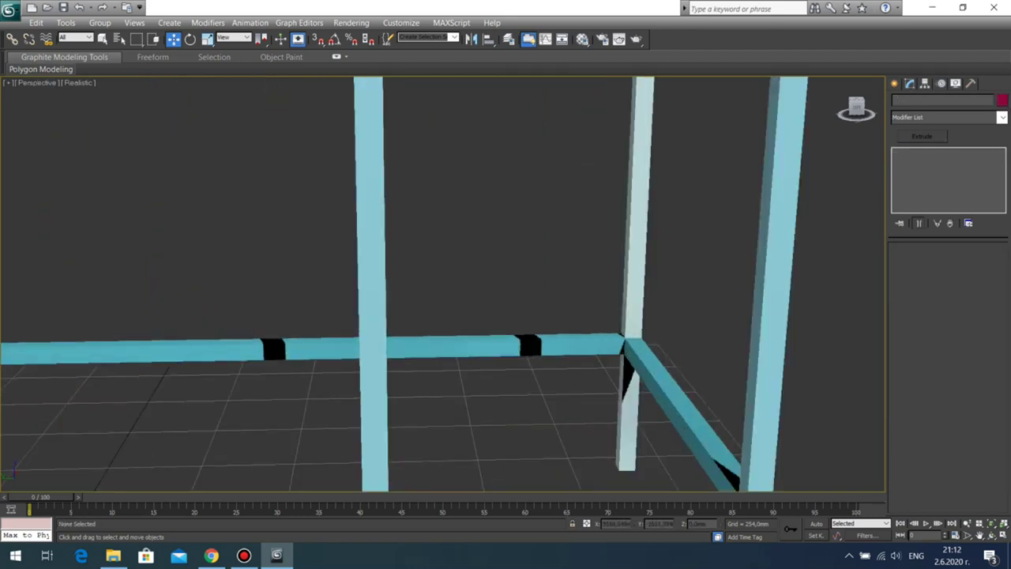
scroll(446, 296, down, 5)
Step: Set the extrusion amount of the other copied post, nearer the teal corner post, to 1440 mm and deselect it
click(280, 294)
click(916, 160)
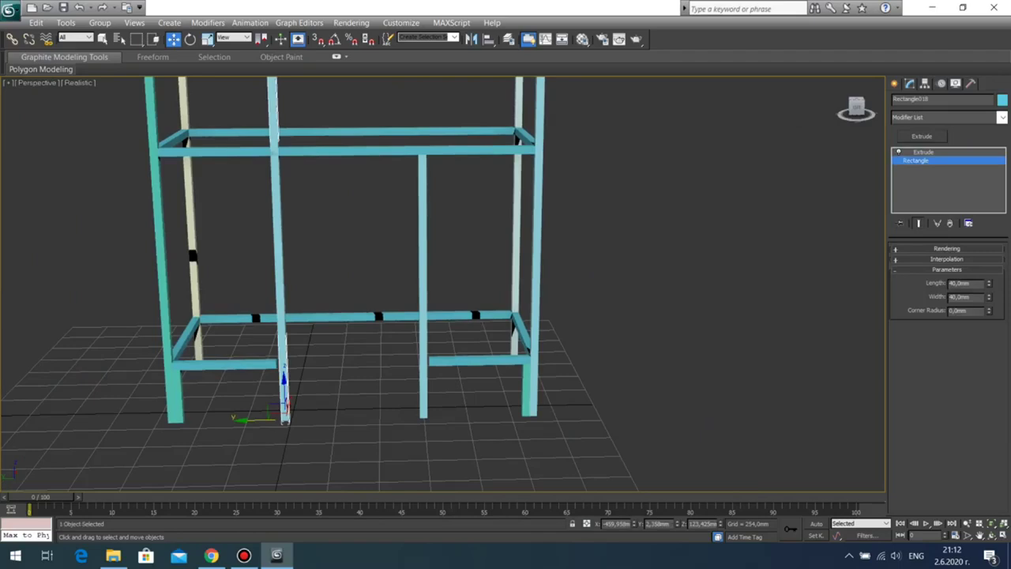
click(923, 152)
text(144)
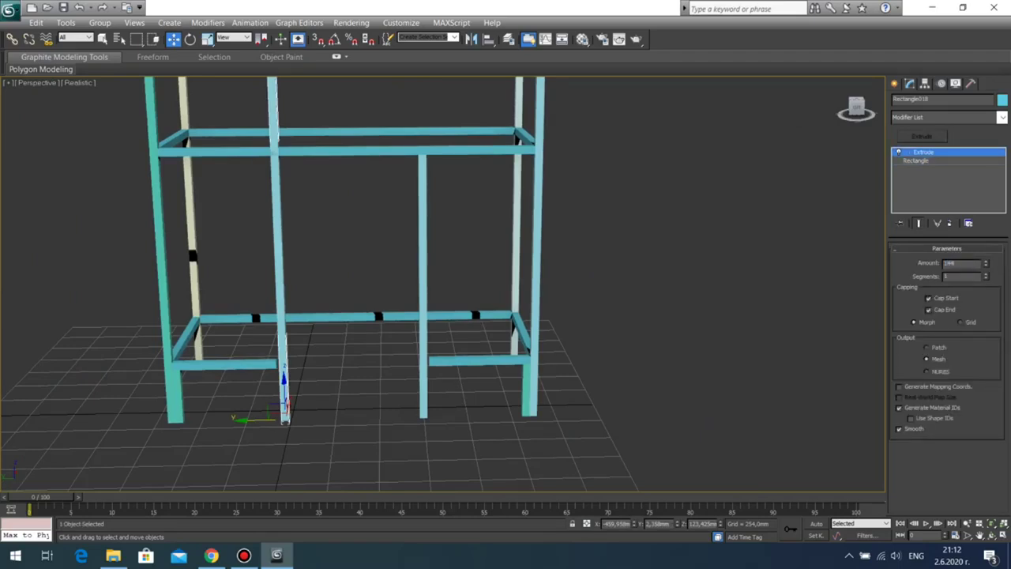
text(0)
key(Return)
click(375, 265)
Step: Make two copies of the 300 mm short post under the teal corner's rail, placing one near the free end of each front rail
middle_drag(375, 265, 491, 90)
scroll(581, 235, up, 5)
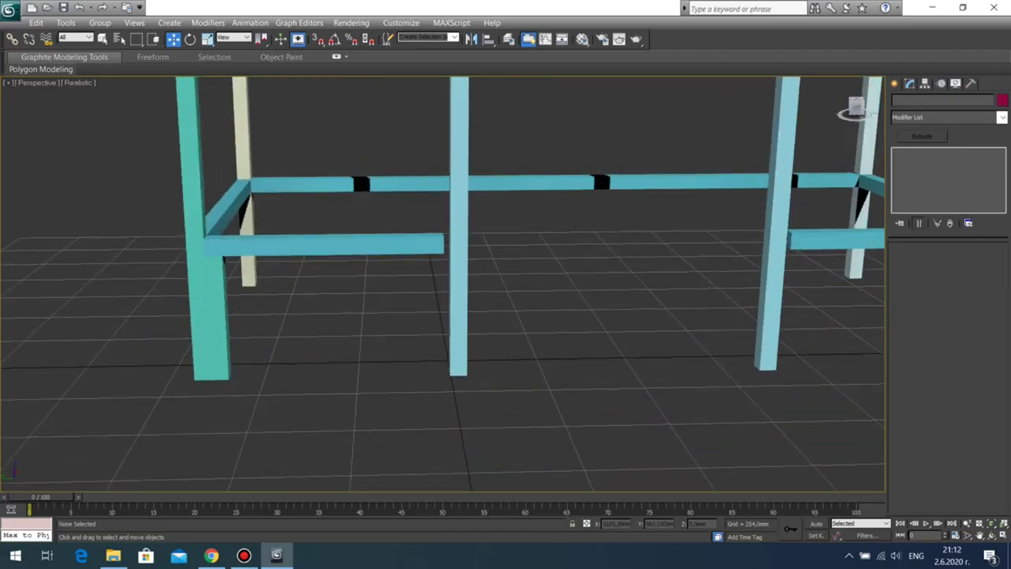
click(215, 315)
scroll(215, 316, up, 3)
scroll(215, 316, down, 3)
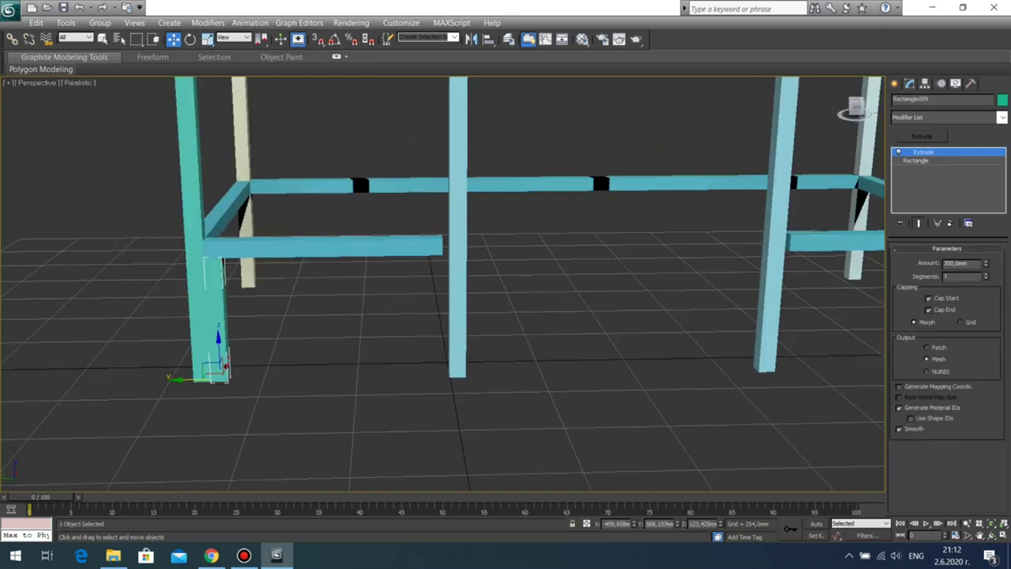
middle_drag(216, 316, 201, 316)
shift+drag(203, 361, 419, 362)
key(Return)
middle_drag(419, 365, 212, 365)
shift+drag(200, 372, 573, 368)
key(Return)
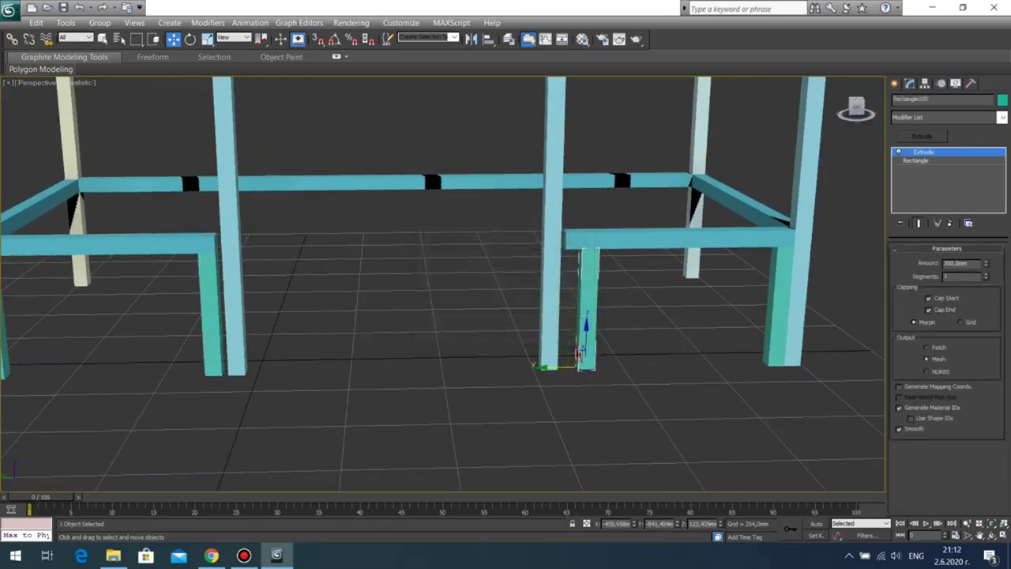
Step: With snapping on, align the short post copy on the teal corner's side flush with the free end of its rail
key(z)
scroll(569, 158, down, 2)
middle_drag(569, 158, 532, 435)
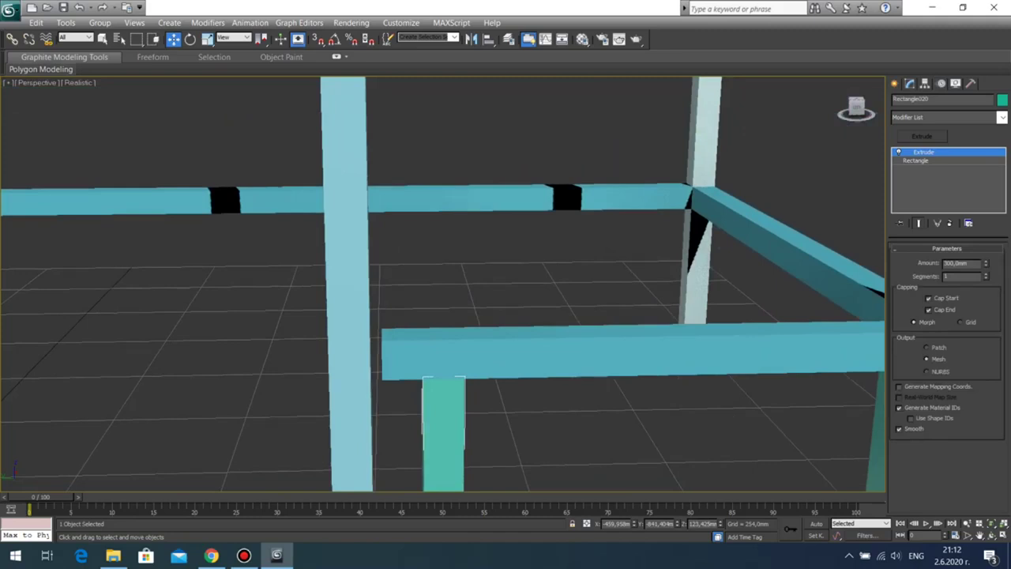
scroll(532, 435, down, 4)
middle_drag(316, 332, 730, 271)
scroll(730, 271, up, 5)
click(541, 253)
middle_drag(541, 253, 380, 407)
scroll(386, 304, up, 5)
key(s)
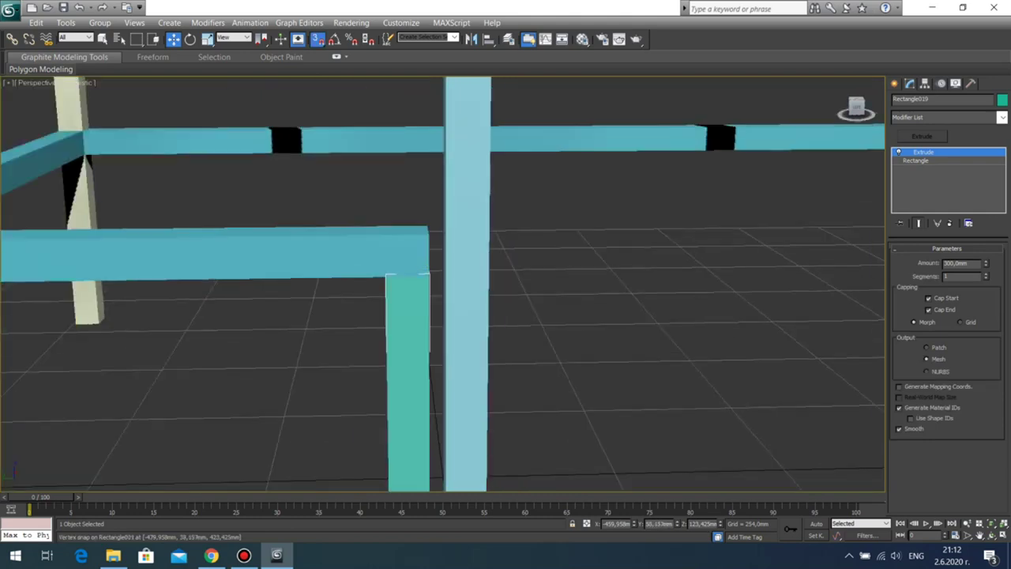
Step: Snap the neighbouring 1440 mm post's base corner to the short post's base corner on the teal corner's side
alt+middle_drag(442, 332, 469, 248)
scroll(474, 247, up, 4)
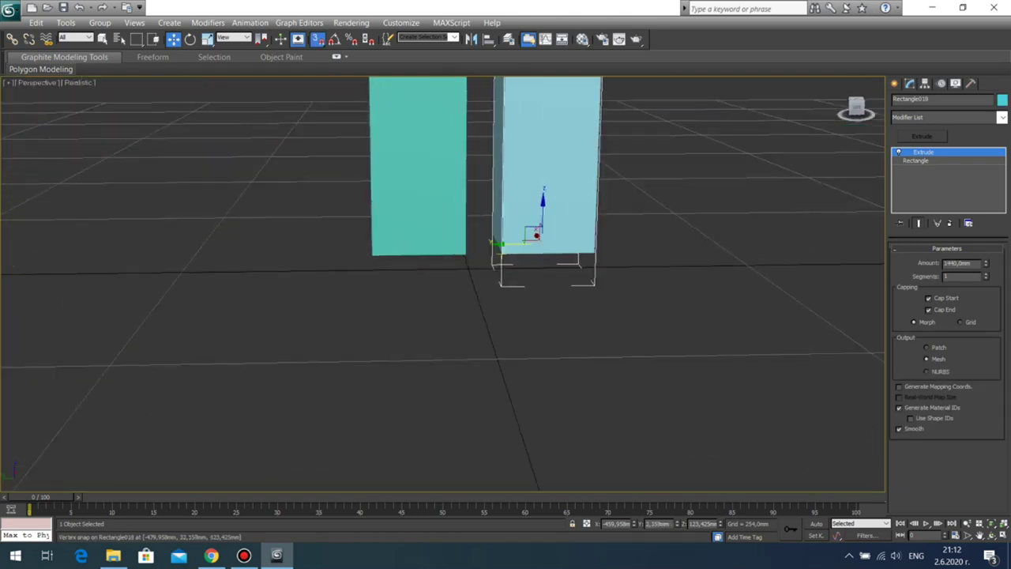
drag(500, 253, 466, 255)
scroll(466, 255, down, 6)
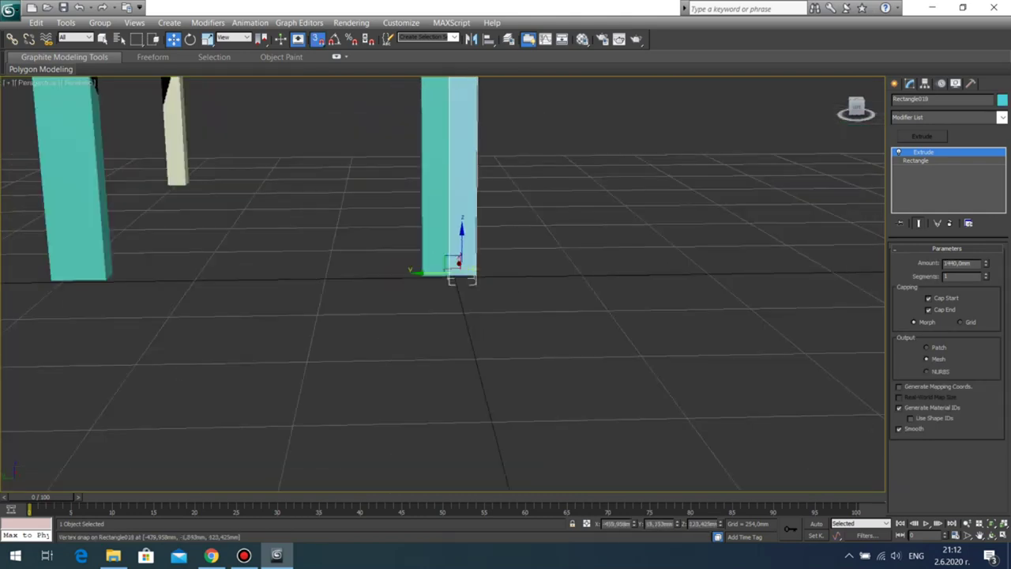
Step: Snap the other short post copy's top corner to the lower corner at the free end of the light-blue corner's front rail
middle_drag(466, 255, 340, 271)
scroll(443, 273, up, 5)
middle_drag(553, 268, 332, 429)
click(458, 332)
scroll(461, 192, up, 4)
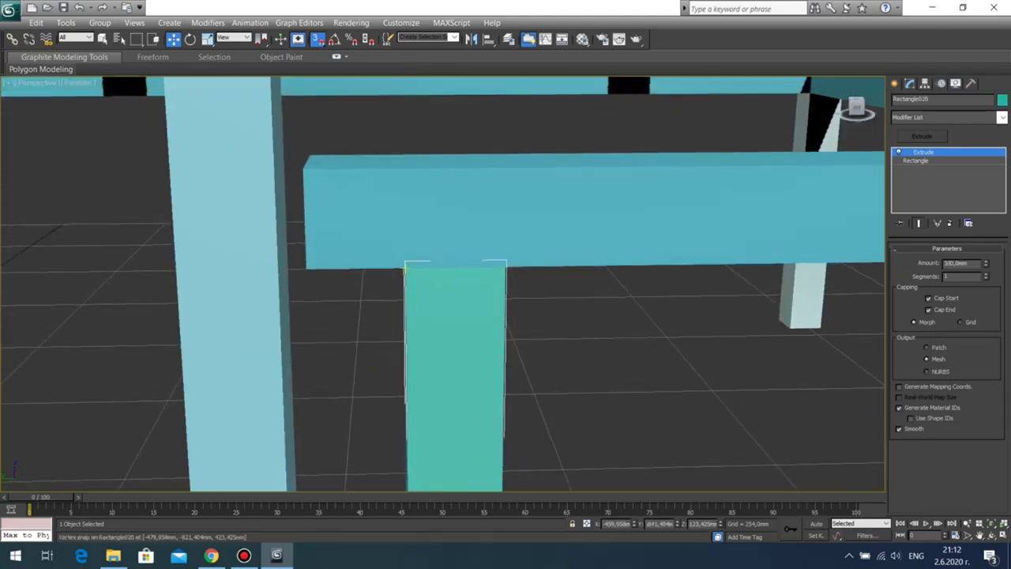
drag(405, 268, 307, 269)
scroll(308, 268, down, 5)
middle_drag(308, 273, 318, 190)
click(340, 269)
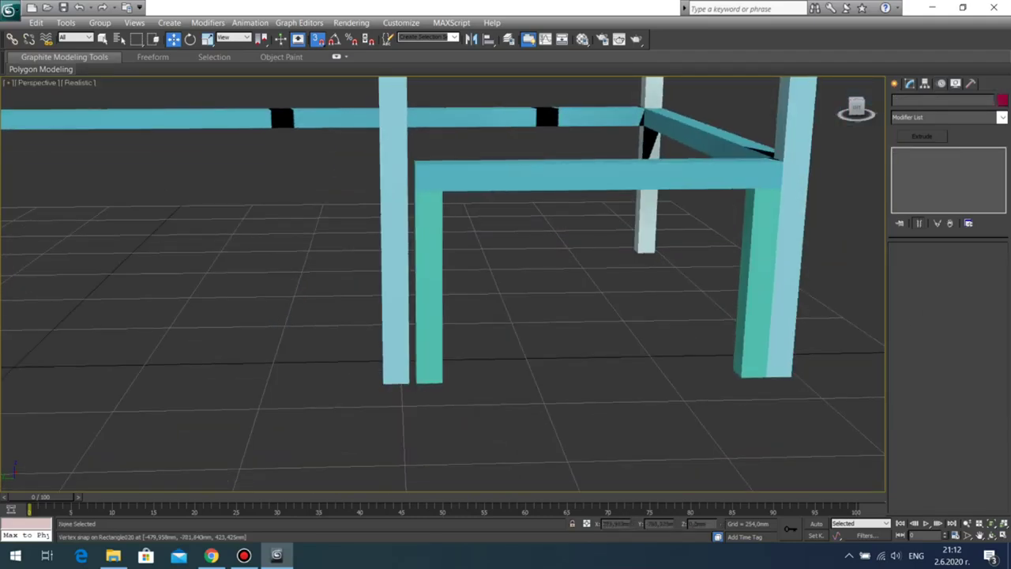
Step: Snap the other 1440 mm post's base corner to the adjacent short post on the light-blue corner's side and deselect it
click(395, 316)
scroll(395, 316, up, 5)
middle_drag(395, 347, 486, 154)
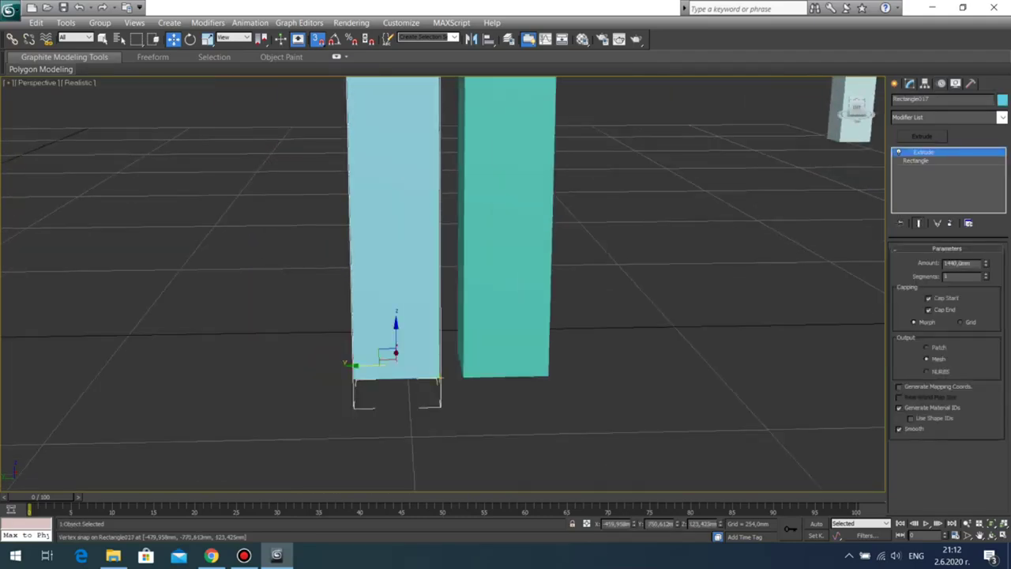
drag(440, 379, 464, 377)
scroll(466, 371, down, 6)
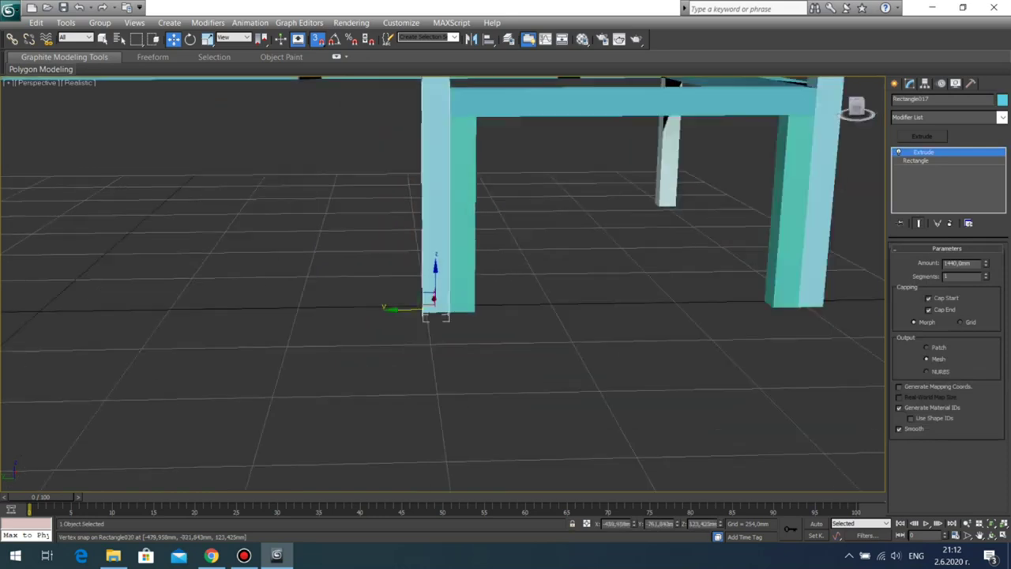
click(519, 319)
Step: Delete the short posts beside the two intermediate posts and the one beside the light-blue front corner post
middle_drag(514, 319, 509, 361)
scroll(474, 347, up, 5)
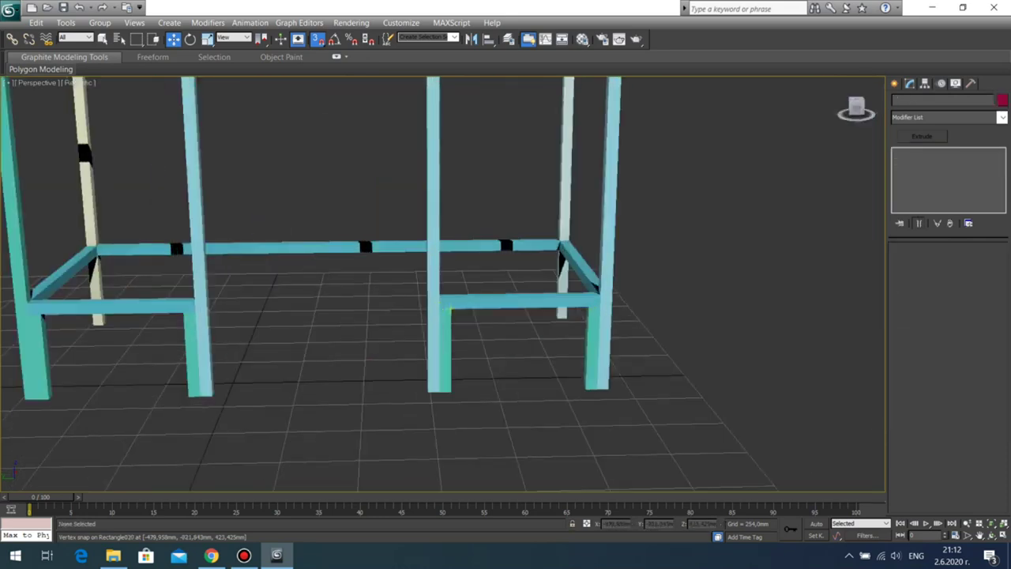
click(447, 348)
key(Delete)
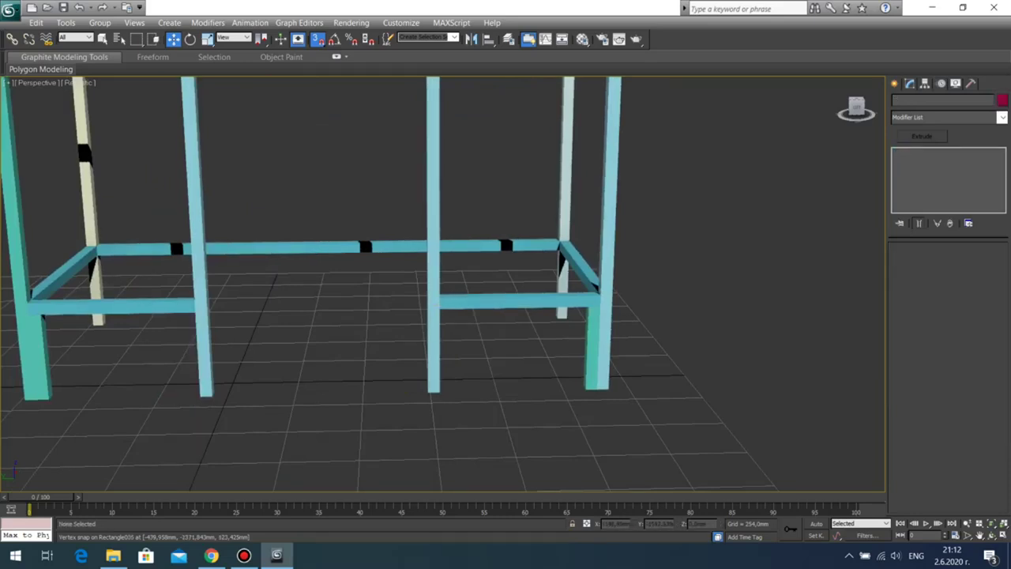
click(591, 347)
key(Delete)
Step: Examine the whole frame from several sides, including the corner posts and the upper and lower rails
scroll(580, 339, down, 5)
middle_drag(580, 339, 585, 370)
click(991, 535)
drag(426, 308, 407, 296)
mouse_move(407, 297)
middle_down()
mouse_move(397, 373)
mouse_move(412, 292)
middle_up()
scroll(397, 373, down, 4)
scroll(397, 374, up, 6)
scroll(397, 374, down, 2)
drag(413, 292, 522, 278)
middle_drag(522, 278, 484, 268)
drag(483, 269, 420, 301)
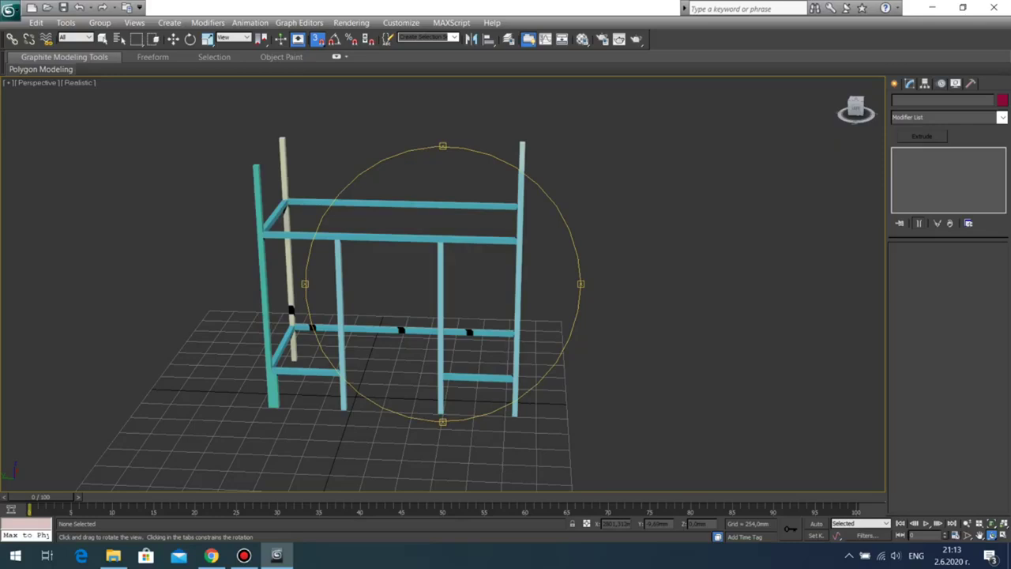
mouse_move(395, 292)
mouse_down()
mouse_move(490, 276)
mouse_move(537, 288)
mouse_move(616, 272)
mouse_move(490, 300)
mouse_move(557, 295)
mouse_move(509, 308)
mouse_move(387, 308)
mouse_up()
Step: Reduce the cream corner post's extrusion amount so its top is flush with the upper rails, and deselect it
middle_drag(387, 308, 581, 308)
scroll(489, 304, up, 5)
scroll(553, 305, down, 3)
key(w)
click(282, 197)
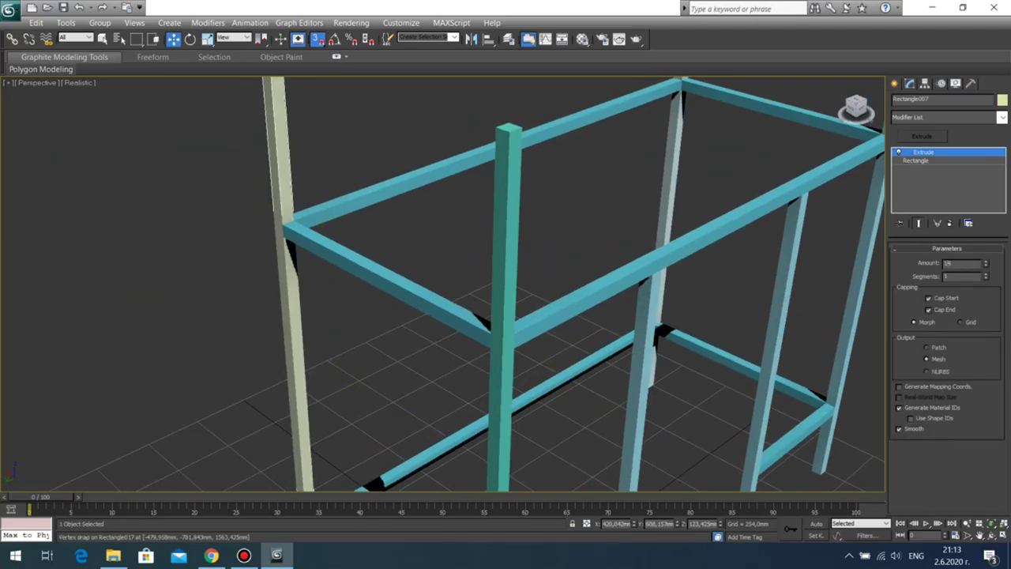
key(Return)
click(236, 197)
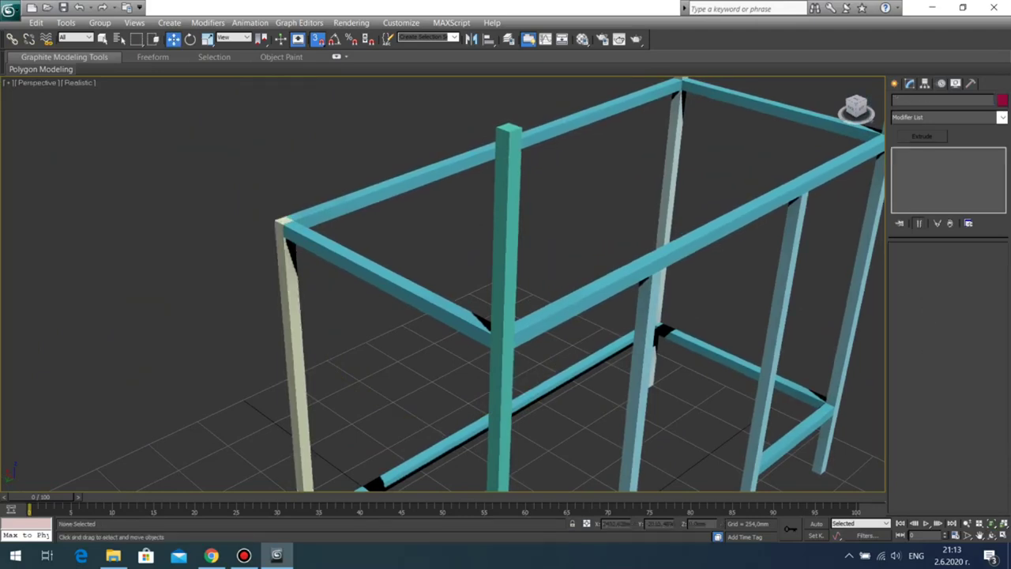
Step: Examine the frame from all around, checking the shortened cream post, the front rails and the opening between the intermediate posts
scroll(237, 197, down, 5)
middle_drag(237, 197, 228, 191)
click(992, 535)
drag(442, 284, 450, 257)
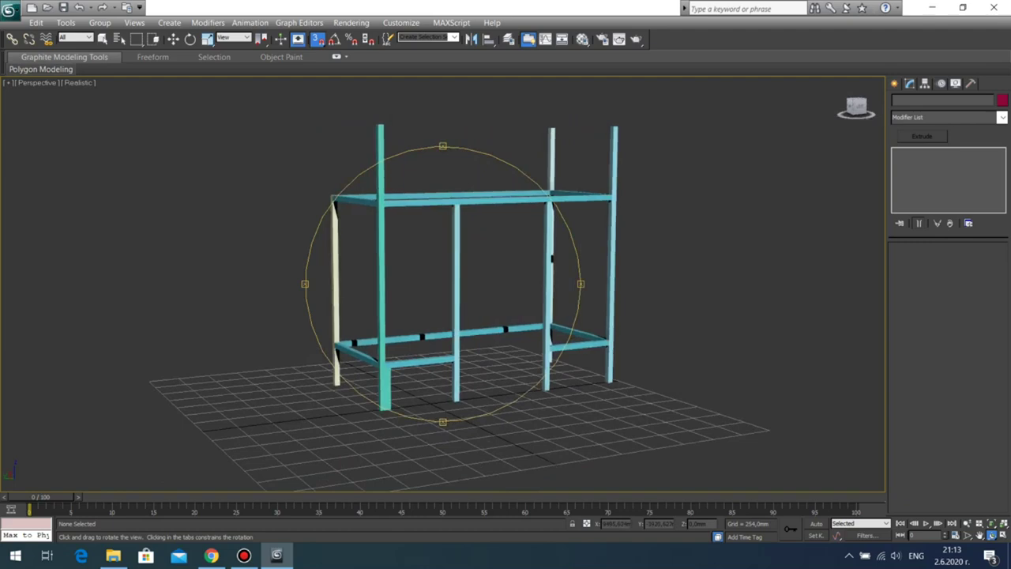
drag(450, 257, 398, 270)
scroll(399, 270, up, 4)
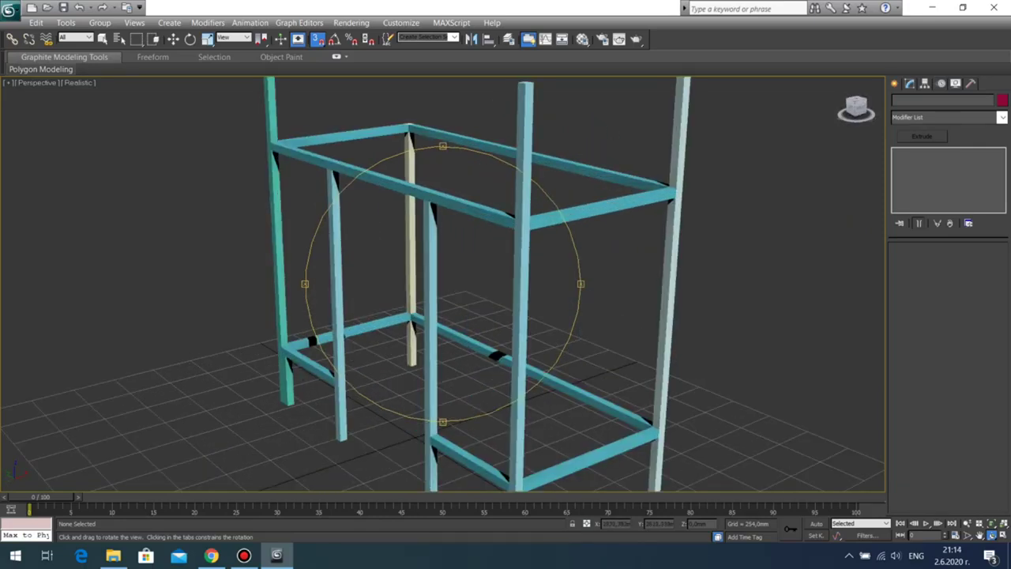
drag(399, 270, 439, 276)
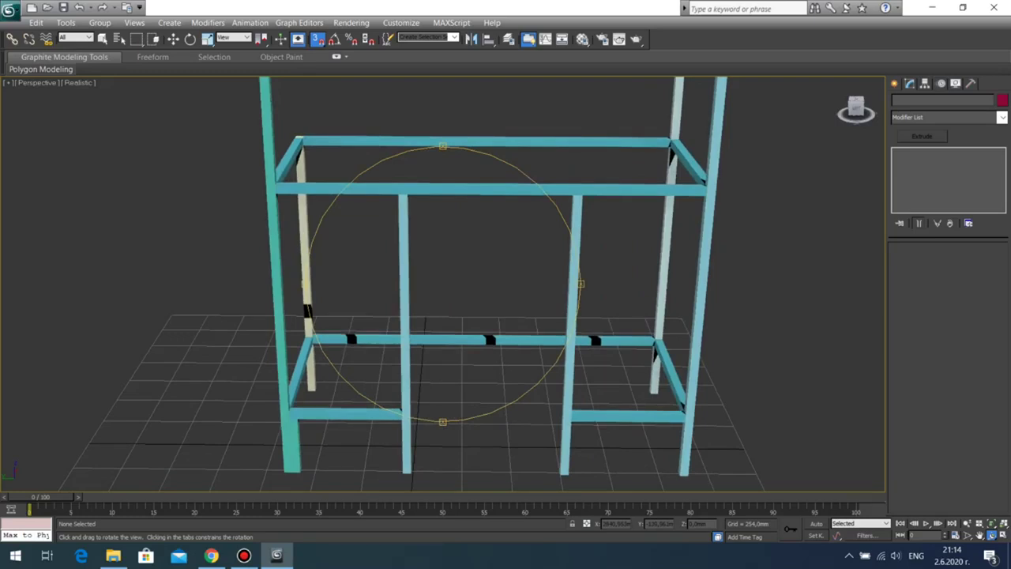
scroll(439, 276, down, 3)
middle_drag(440, 276, 509, 184)
scroll(508, 184, up, 8)
middle_drag(584, 318, 187, 349)
scroll(189, 265, down, 6)
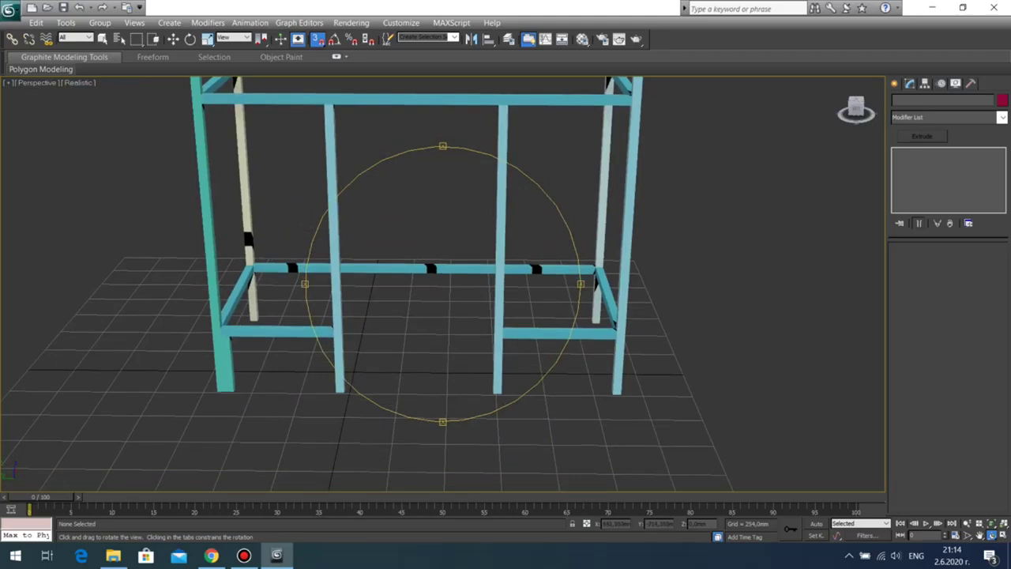
drag(379, 273, 265, 265)
scroll(265, 264, down, 4)
middle_drag(264, 265, 241, 371)
drag(347, 281, 393, 292)
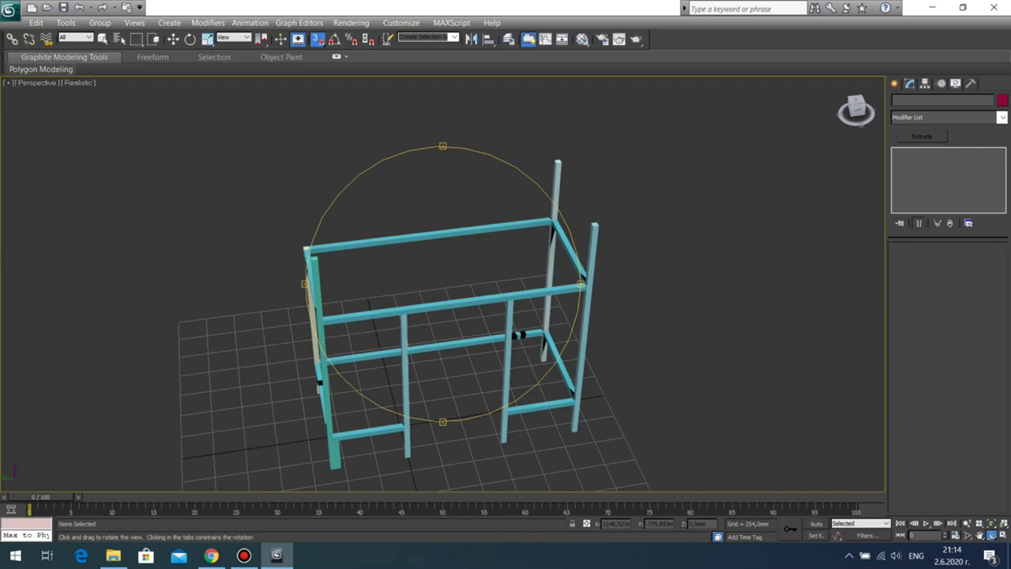
drag(466, 300, 439, 276)
middle_drag(439, 276, 455, 186)
drag(454, 185, 412, 204)
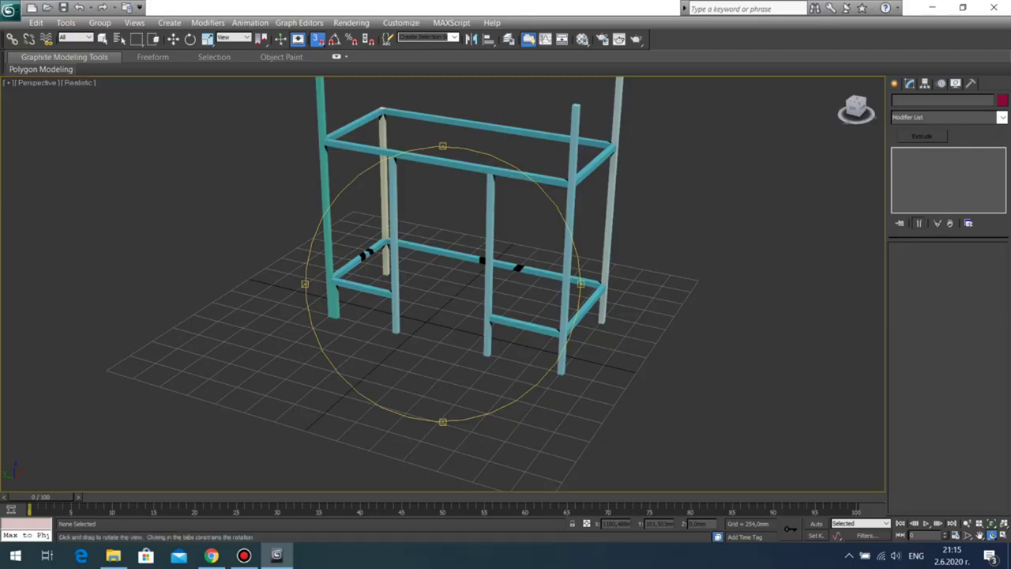
drag(470, 270, 426, 275)
scroll(426, 275, up, 4)
middle_drag(426, 275, 470, 176)
Step: In the left view, draw a 740 mm wide rectangle with zero length between the inner base corners of the two intermediate posts
key(alt+w)
right_click(474, 180)
click(368, 356)
key(alt+w)
scroll(559, 344, up, 4)
middle_drag(463, 395, 445, 198)
scroll(536, 318, up, 4)
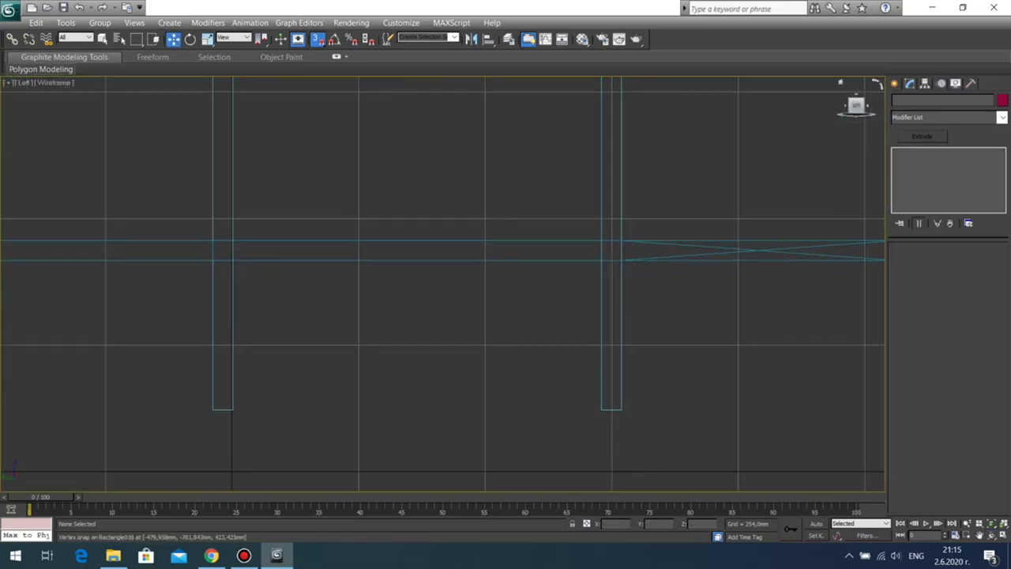
click(894, 84)
click(977, 169)
drag(602, 409, 232, 409)
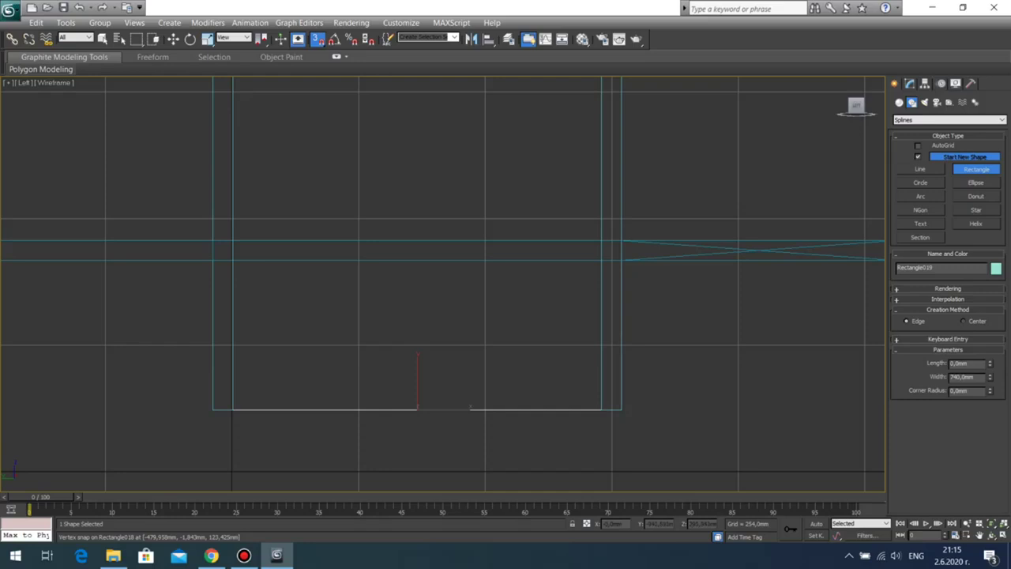
Step: Set the new rectangle's length to 40 mm, extrude it by 40 mm and deselect it
key(w)
click(910, 84)
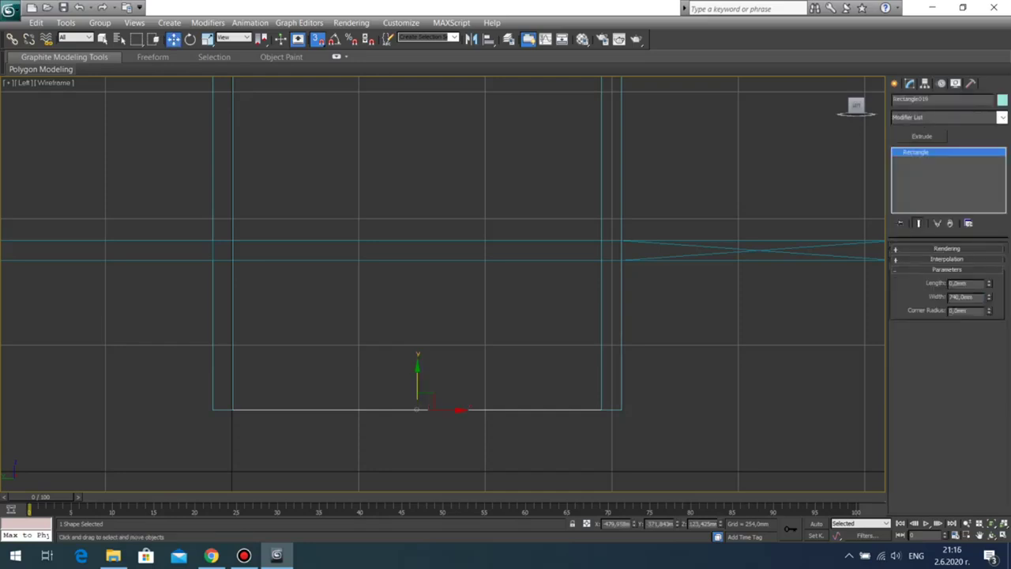
drag(968, 282, 944, 283)
text(40)
key(Return)
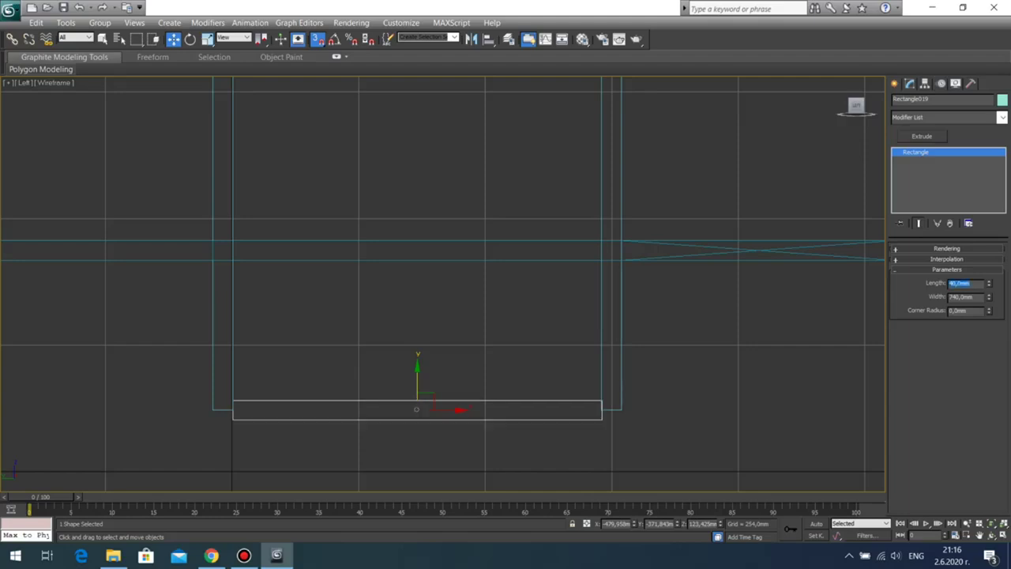
click(922, 137)
double_click(957, 263)
text(40)
key(Return)
right_click(688, 308)
Step: In the perspective view, snap the new bar's lower end corner to the intermediate post's base corner so it fits between both posts
key(alt+w)
click(509, 450)
key(alt+w)
scroll(379, 466, down, 5)
middle_drag(387, 442, 422, 339)
scroll(442, 285, up, 6)
middle_drag(422, 379, 367, 174)
scroll(443, 284, up, 3)
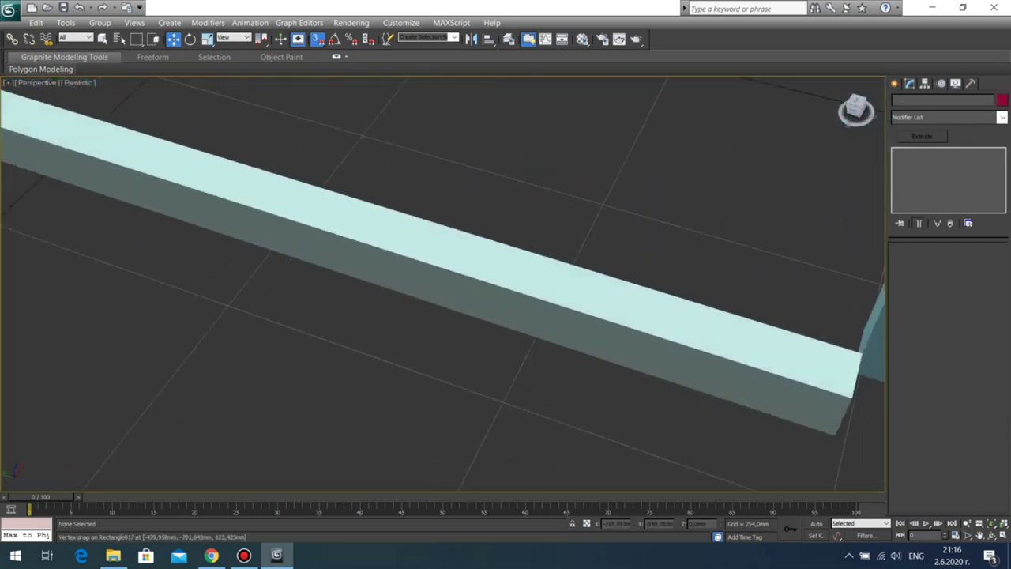
middle_drag(751, 347, 480, 273)
click(553, 335)
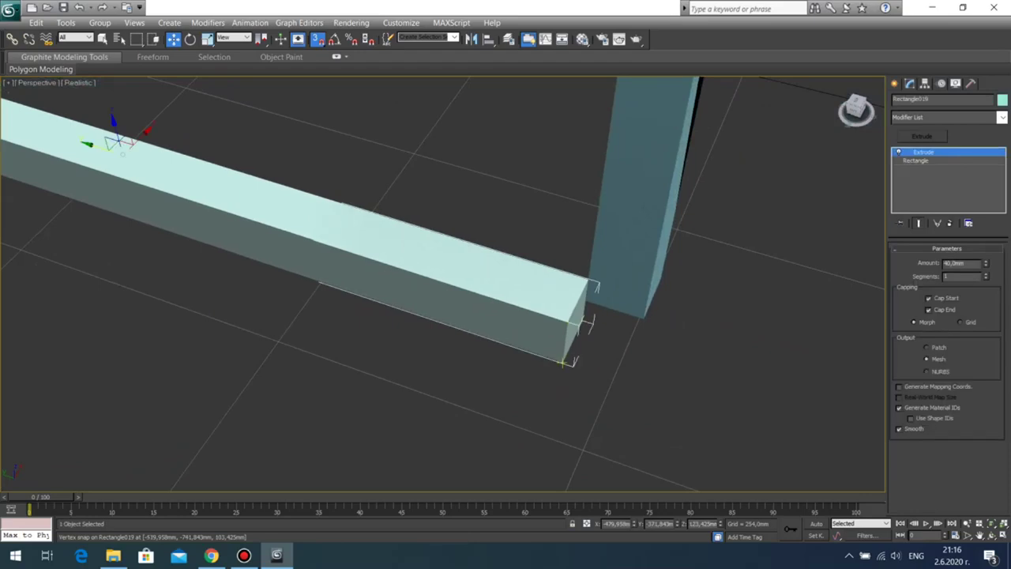
drag(562, 363, 588, 300)
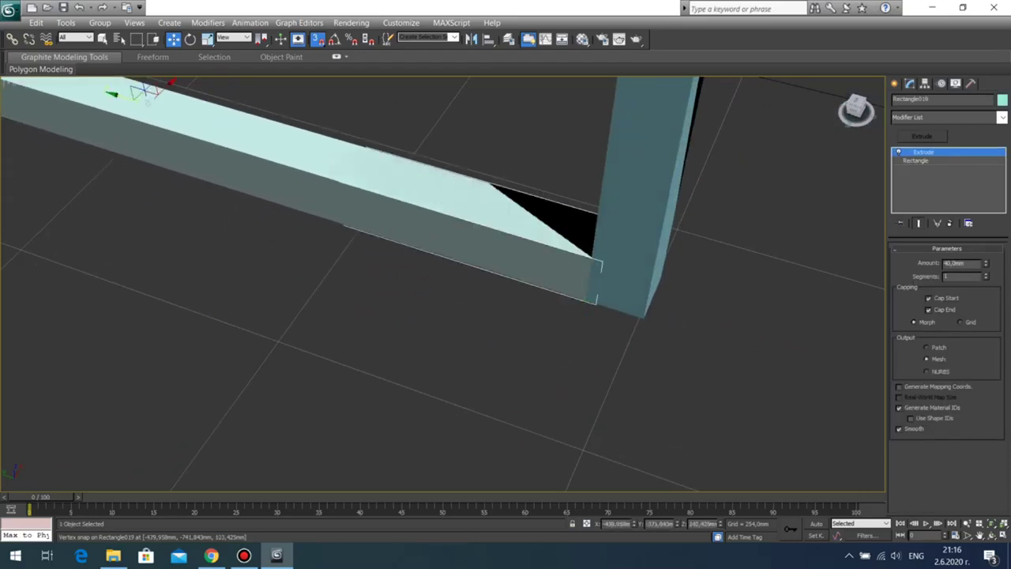
scroll(573, 339, down, 5)
click(556, 360)
Step: Examine the frame from several sides with the new bottom bar joining the two intermediate posts
scroll(556, 359, down, 4)
scroll(553, 356, down, 6)
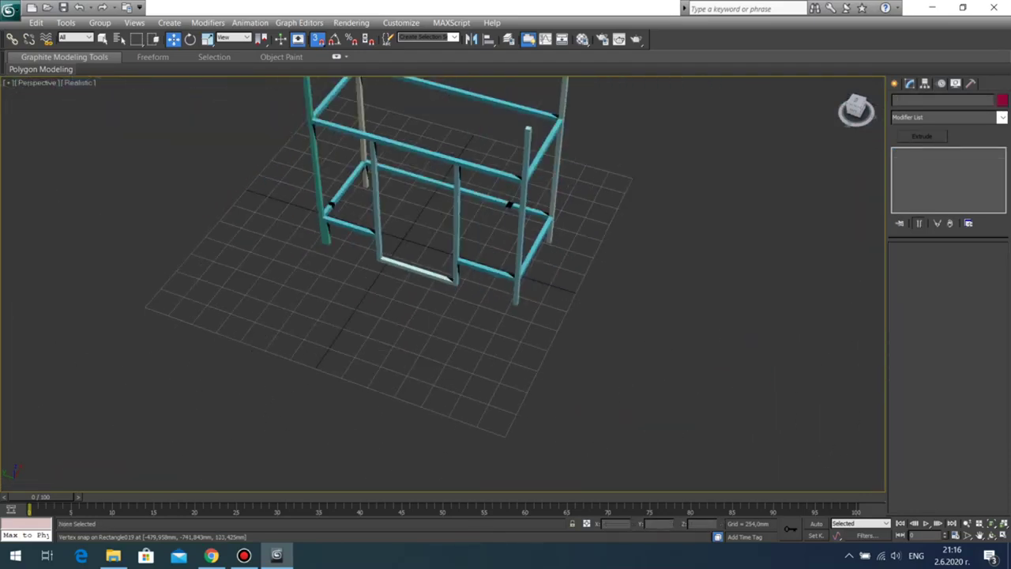
click(991, 535)
drag(446, 351, 376, 291)
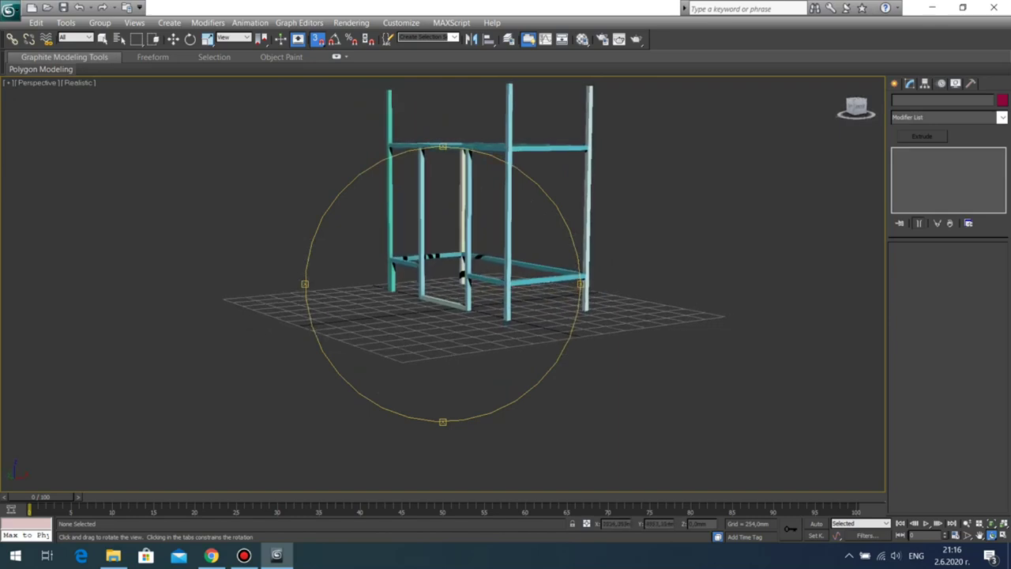
middle_drag(376, 291, 374, 423)
mouse_move(384, 340)
mouse_down()
mouse_move(523, 344)
mouse_move(372, 343)
mouse_up()
middle_drag(374, 343, 352, 246)
drag(372, 293, 551, 316)
key(w)
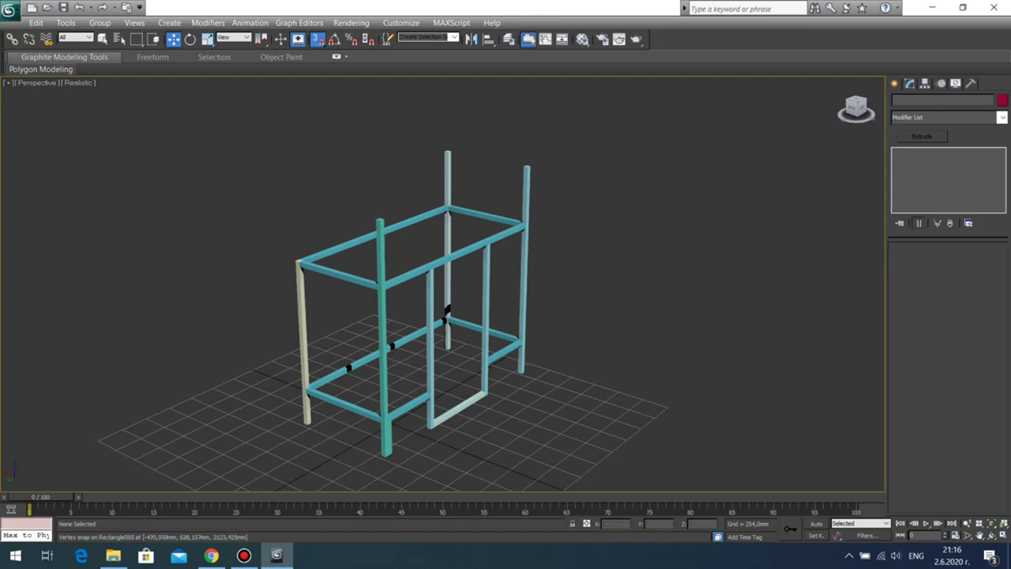
click(992, 535)
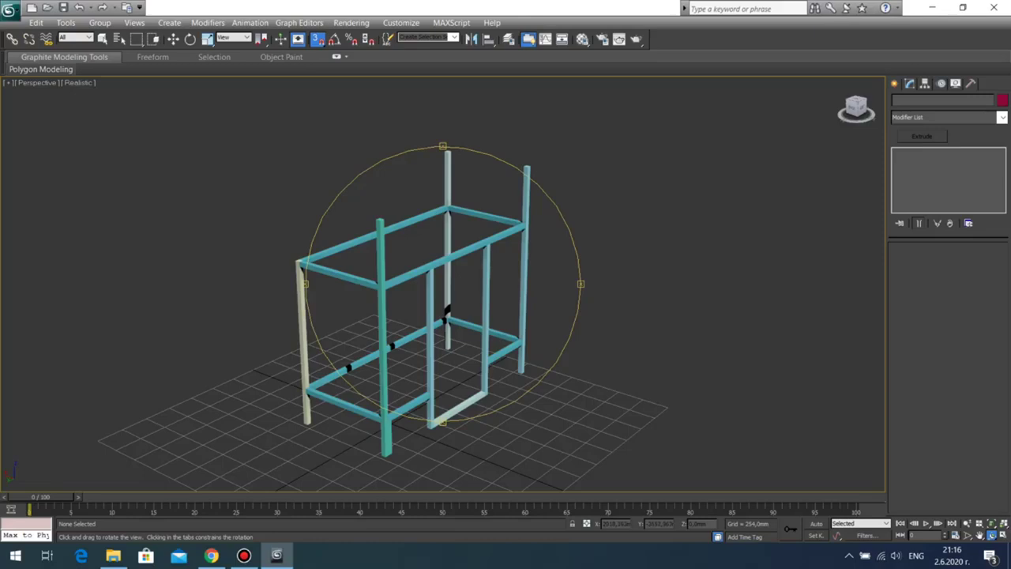
drag(474, 308, 505, 322)
key(alt+w)
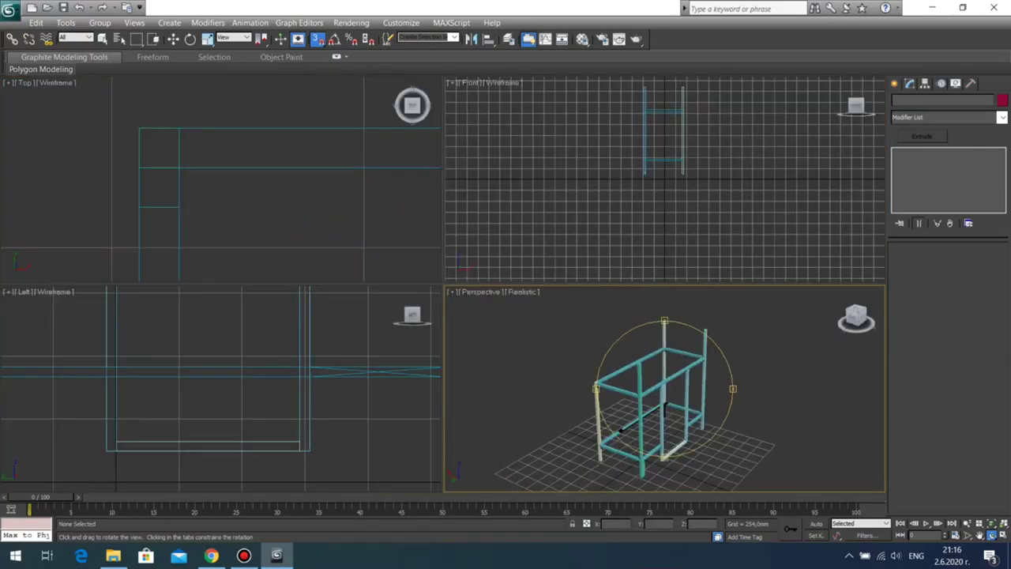
key(z)
right_click(369, 401)
key(alt+w)
middle_drag(484, 332, 478, 334)
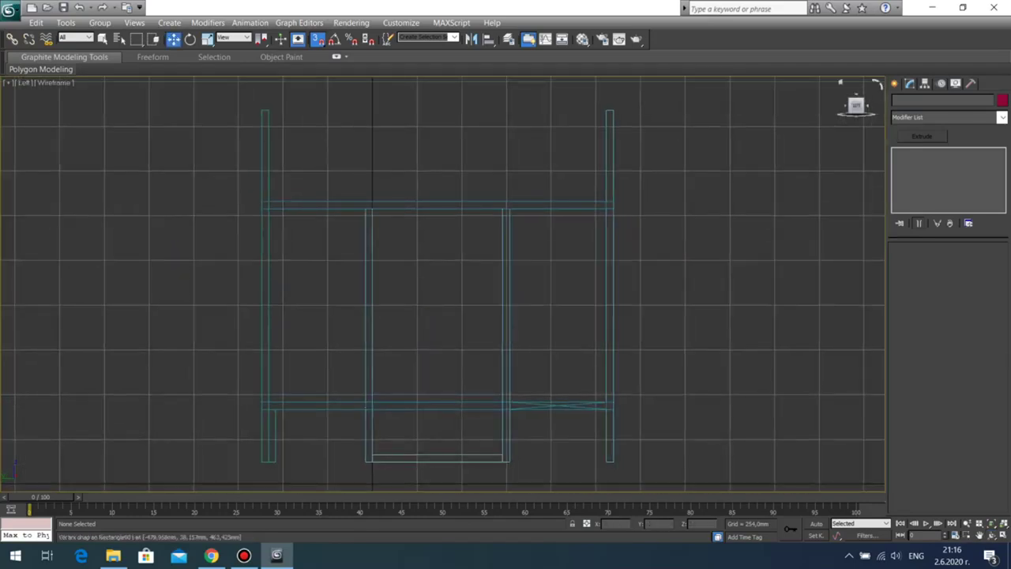
click(894, 84)
click(976, 169)
drag(614, 202, 276, 462)
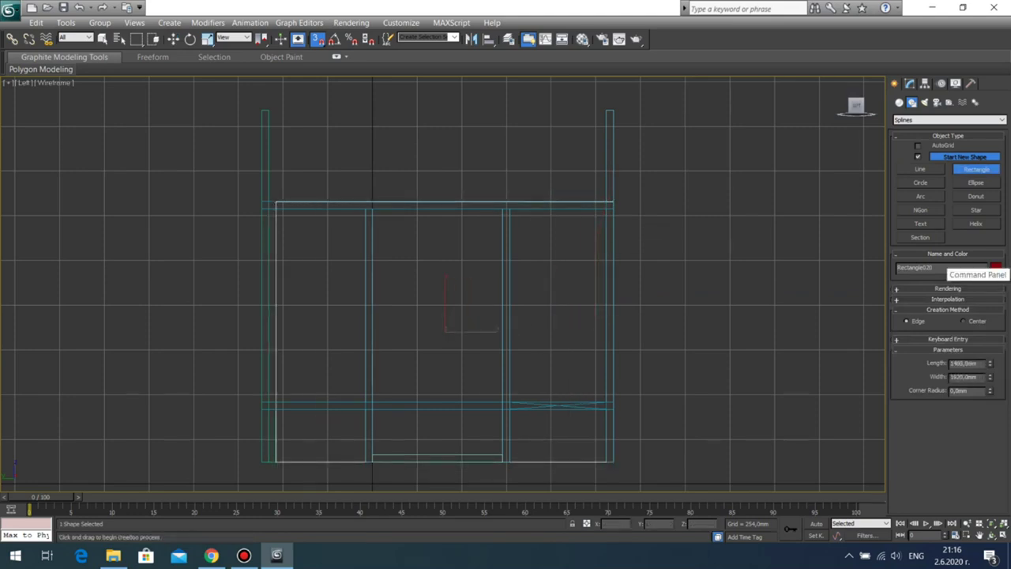
key(Delete)
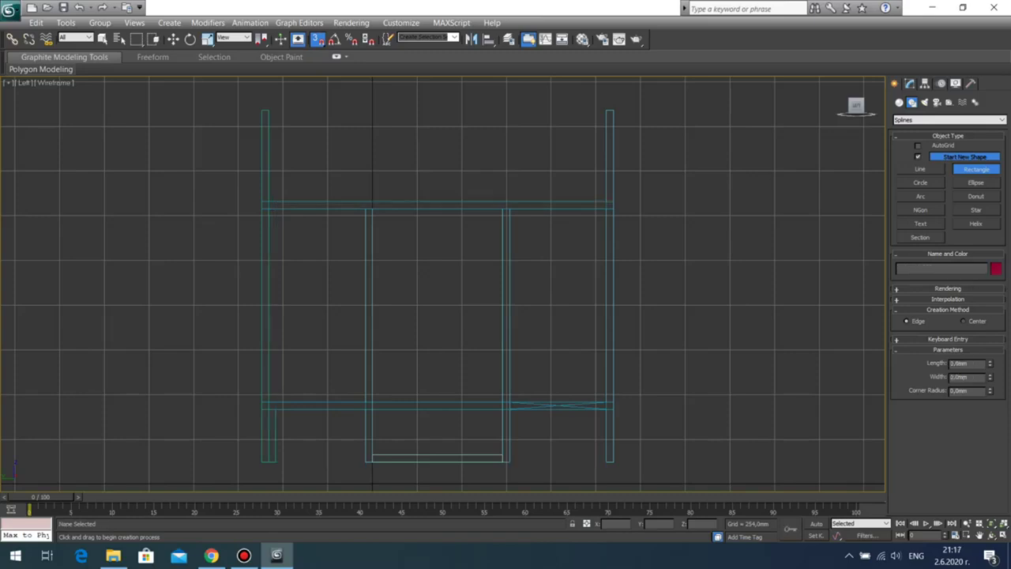
drag(505, 209, 365, 403)
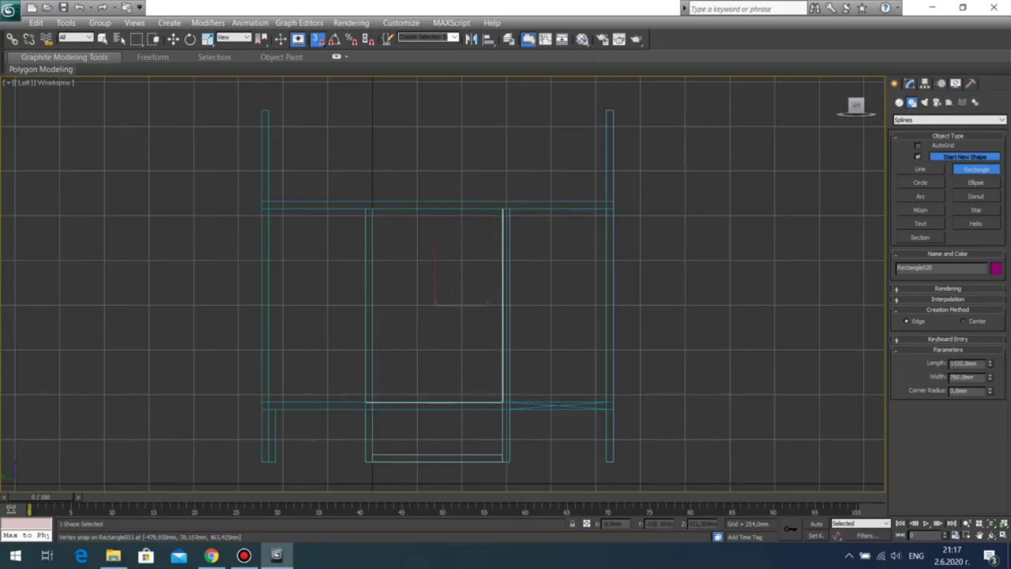
key(Delete)
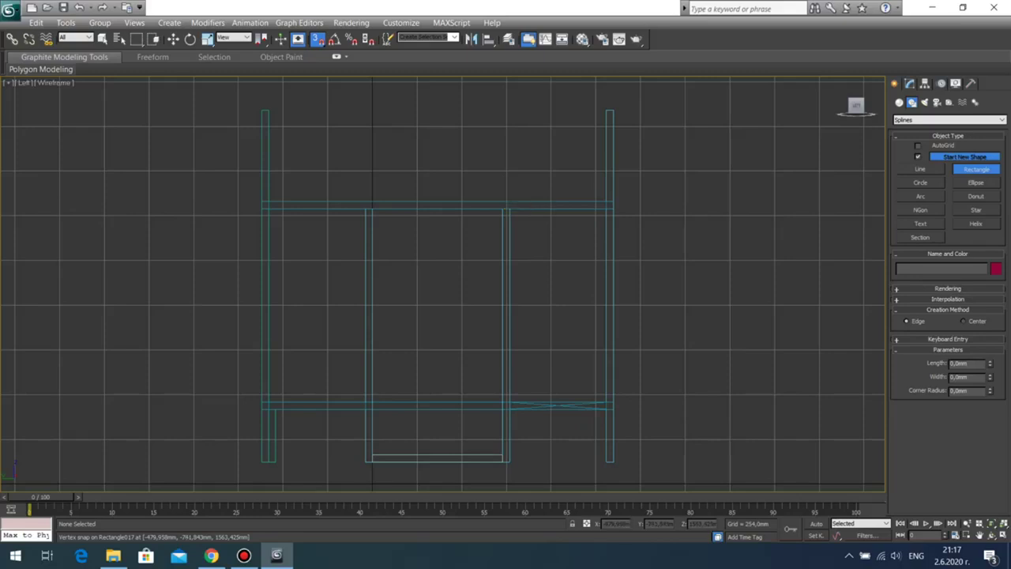
Step: Examine the frame's overall layout in the perspective view and the top view
key(alt+w)
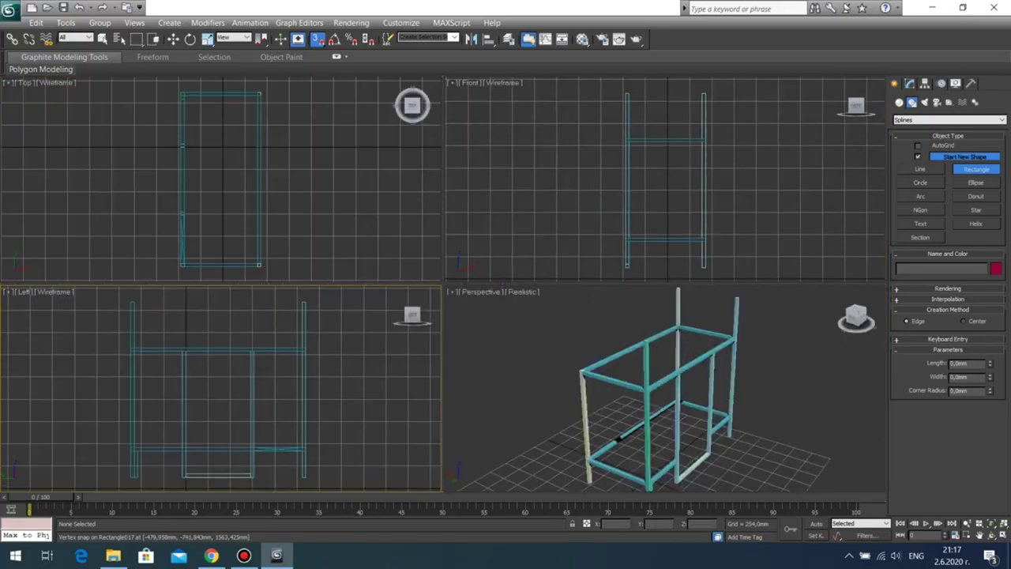
right_click(476, 320)
key(alt+w)
middle_drag(476, 319, 466, 248)
scroll(466, 248, down, 2)
scroll(466, 248, up, 4)
scroll(466, 248, down, 4)
click(992, 535)
drag(505, 316, 423, 319)
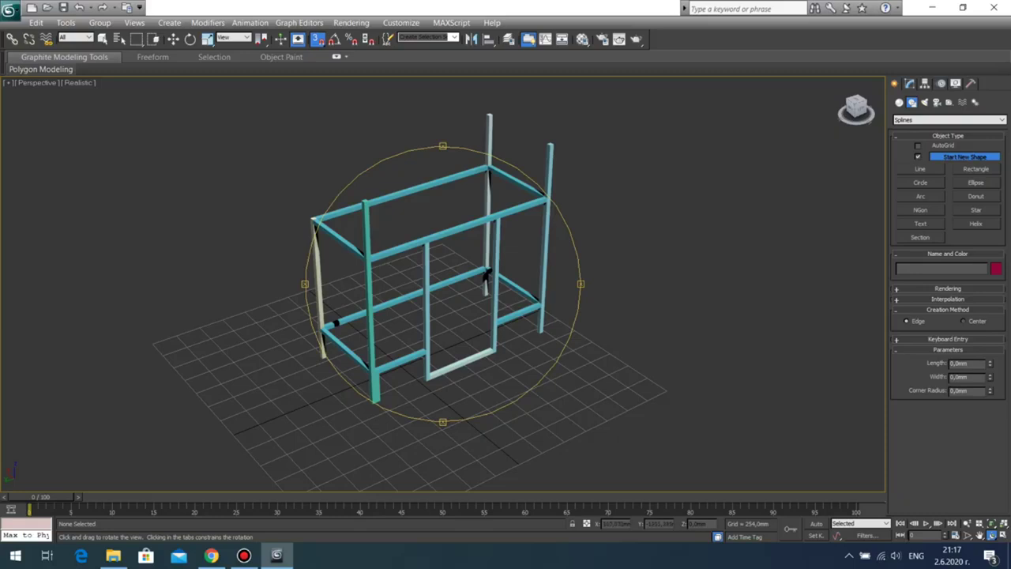
key(alt+w)
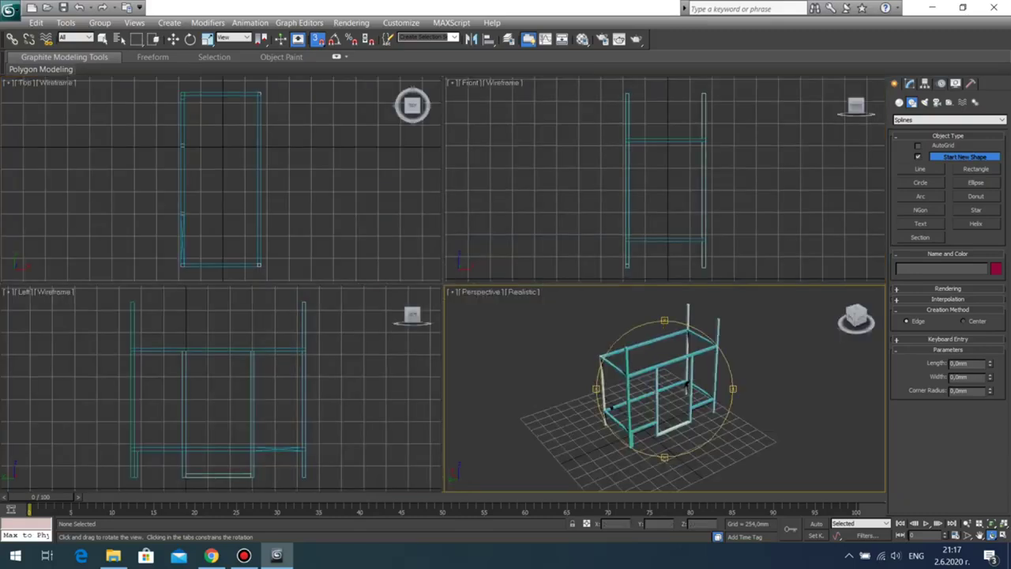
right_click(331, 357)
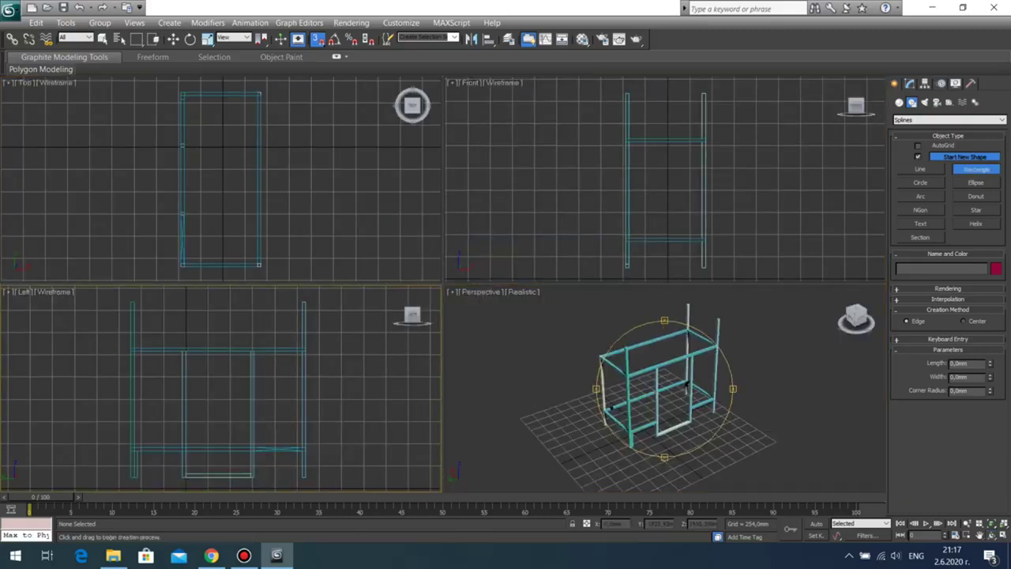
right_click(216, 176)
right_click(216, 176)
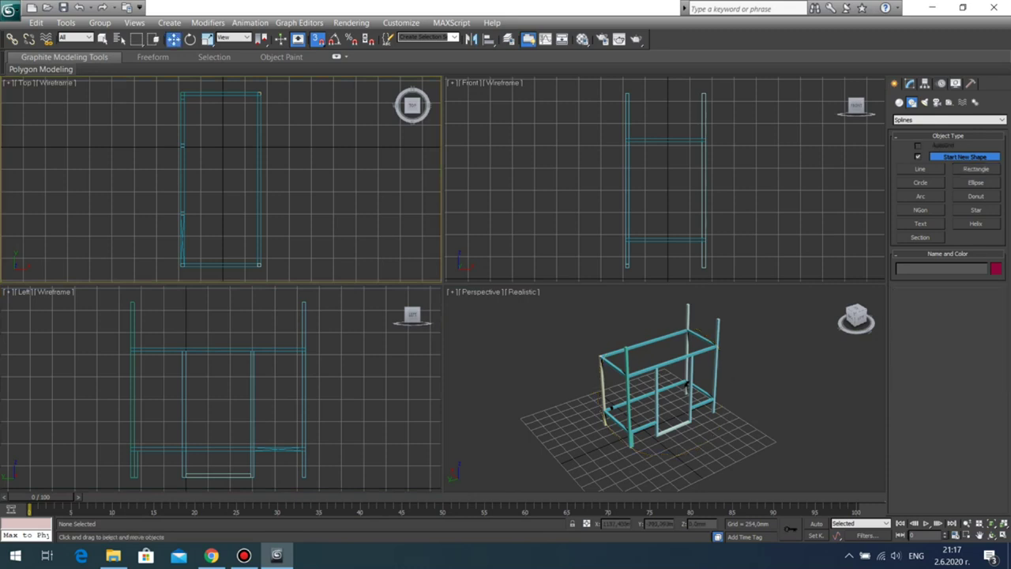
key(alt+w)
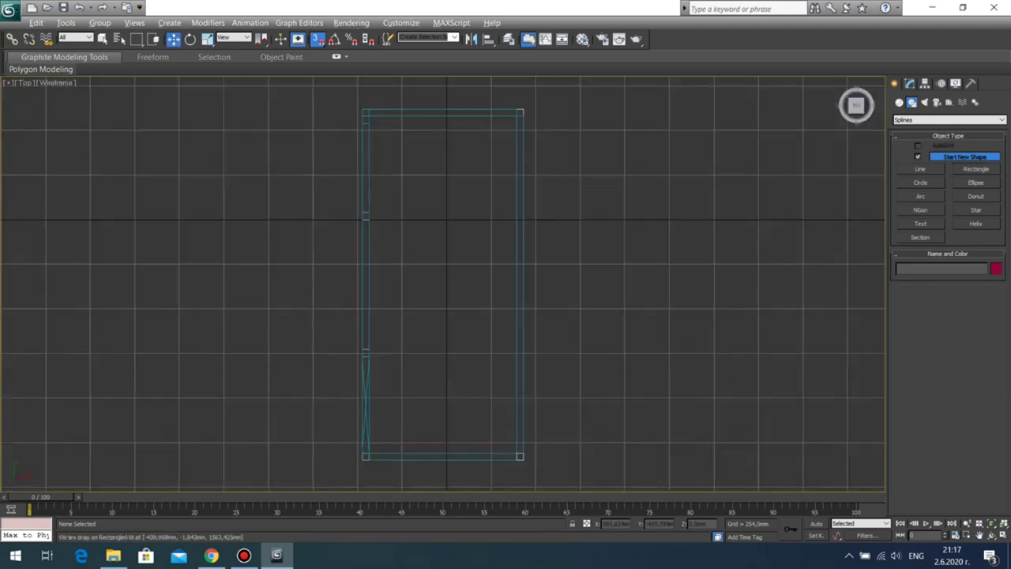
Step: In the perspective view, delete the bottom bar between the two intermediate posts
key(alt+w)
click(608, 380)
key(alt+w)
scroll(466, 289, up, 6)
middle_drag(474, 395, 438, 233)
scroll(443, 285, down, 3)
middle_drag(449, 381, 442, 276)
click(443, 277)
key(Delete)
Step: Copy the nearer 550 mm lower front rail along the front into the gap between the intermediate posts and set the copy's extrusion to 740 mm
click(305, 231)
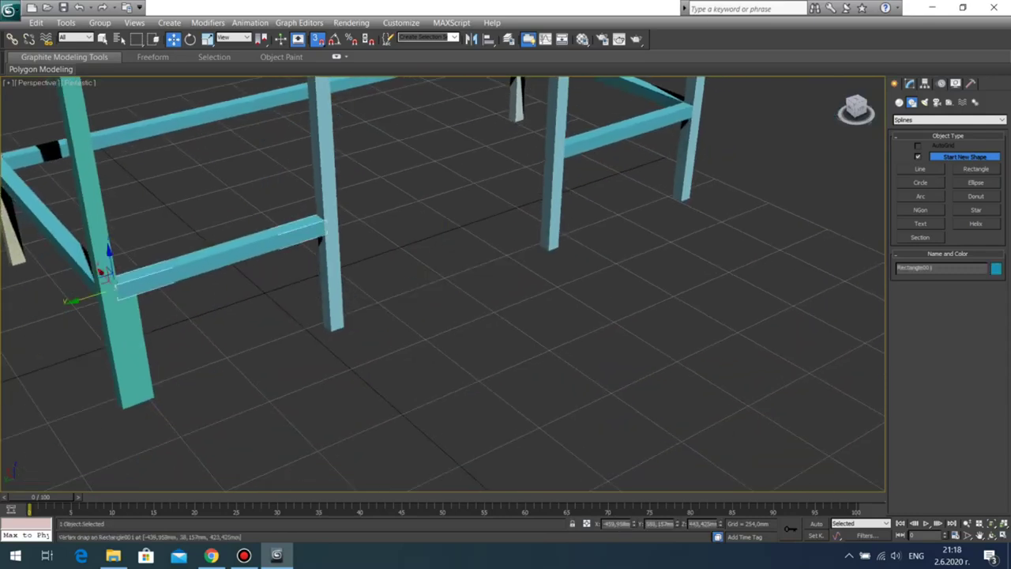
shift+drag(107, 273, 393, 201)
key(Return)
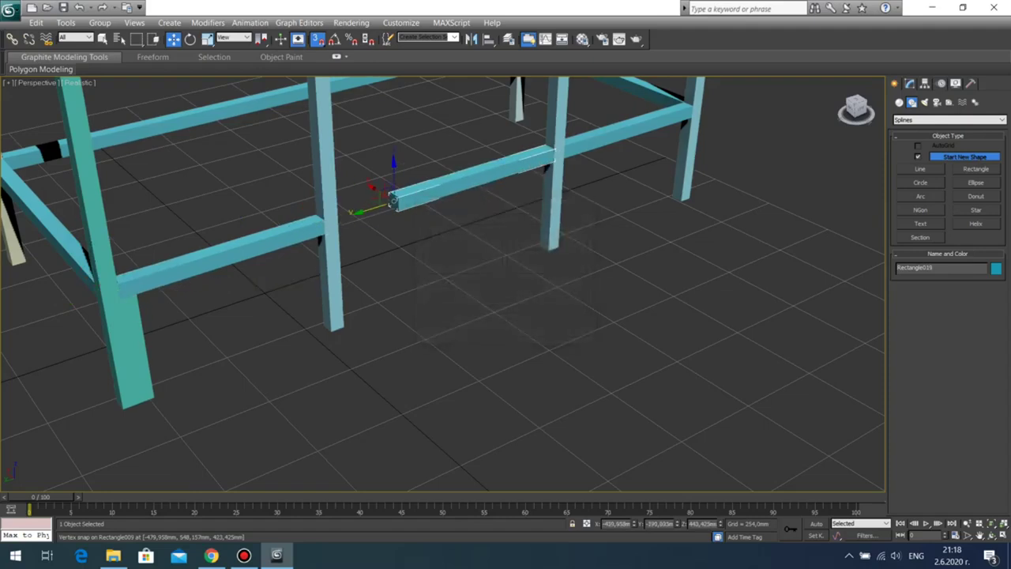
click(910, 83)
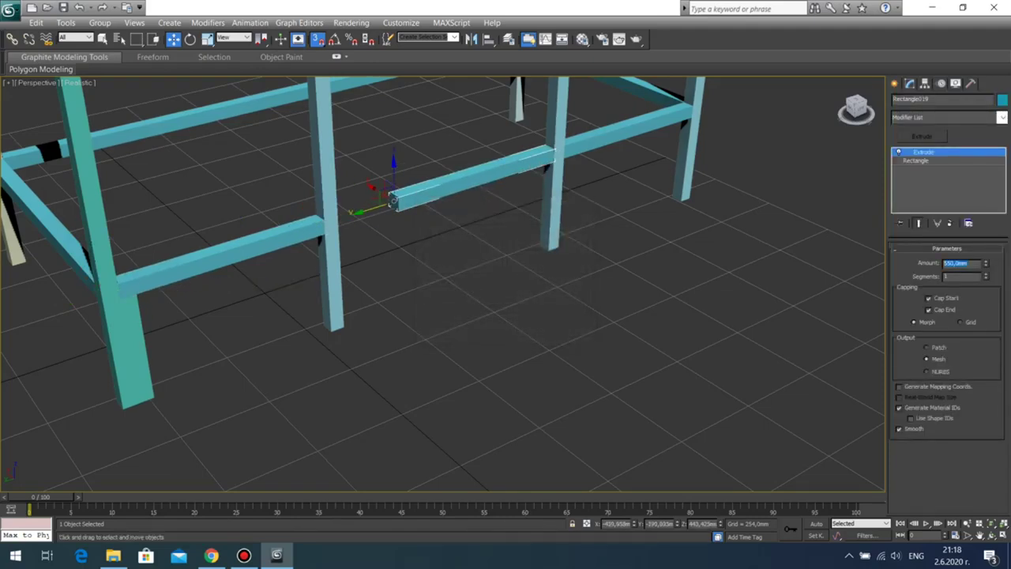
text(740)
key(Return)
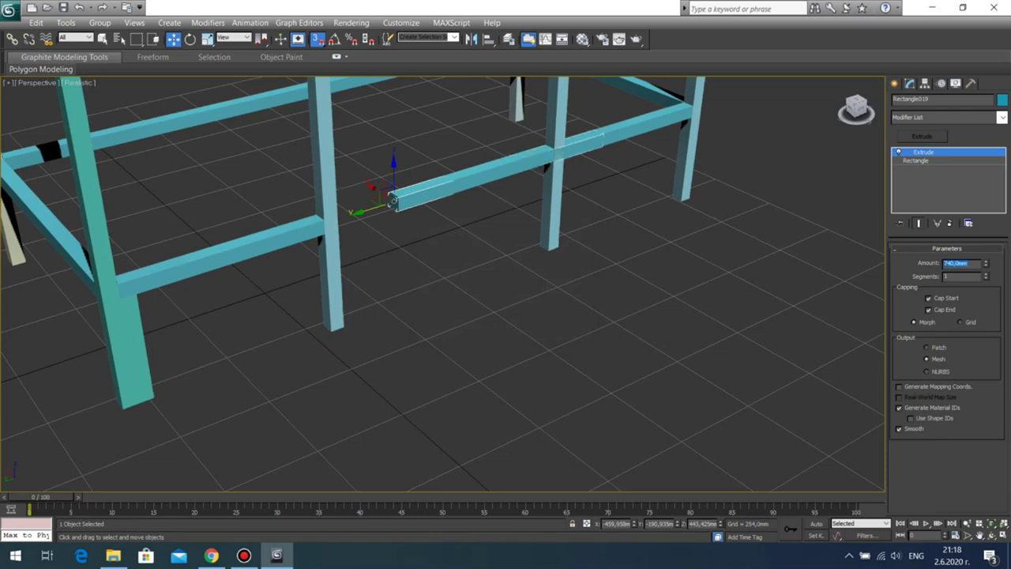
Step: Snap the copied bar's lower end corner to the intermediate post's base corner so it joins both posts, and deselect it
middle_drag(395, 199, 396, 226)
scroll(379, 214, up, 4)
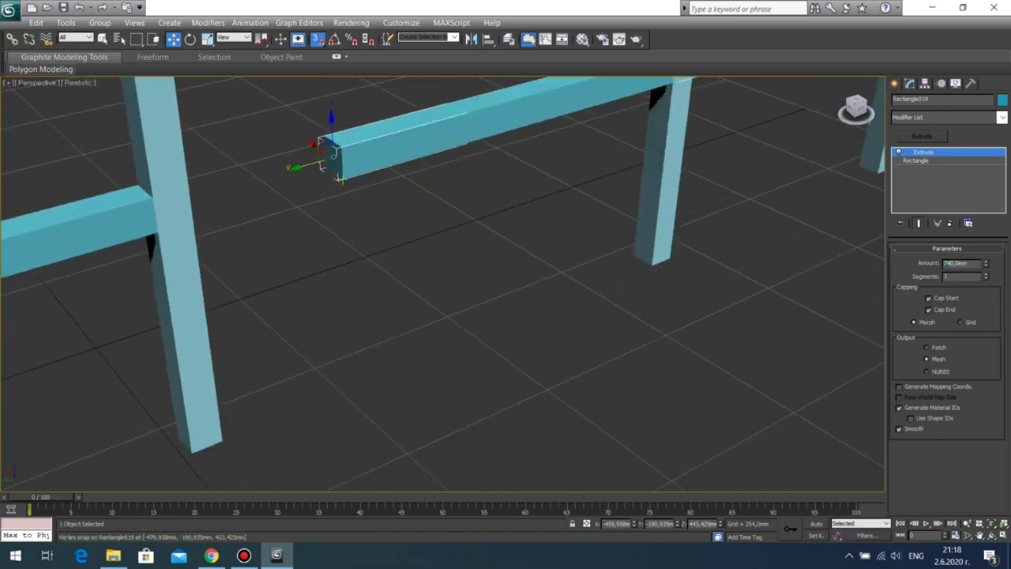
drag(341, 180, 222, 441)
click(474, 387)
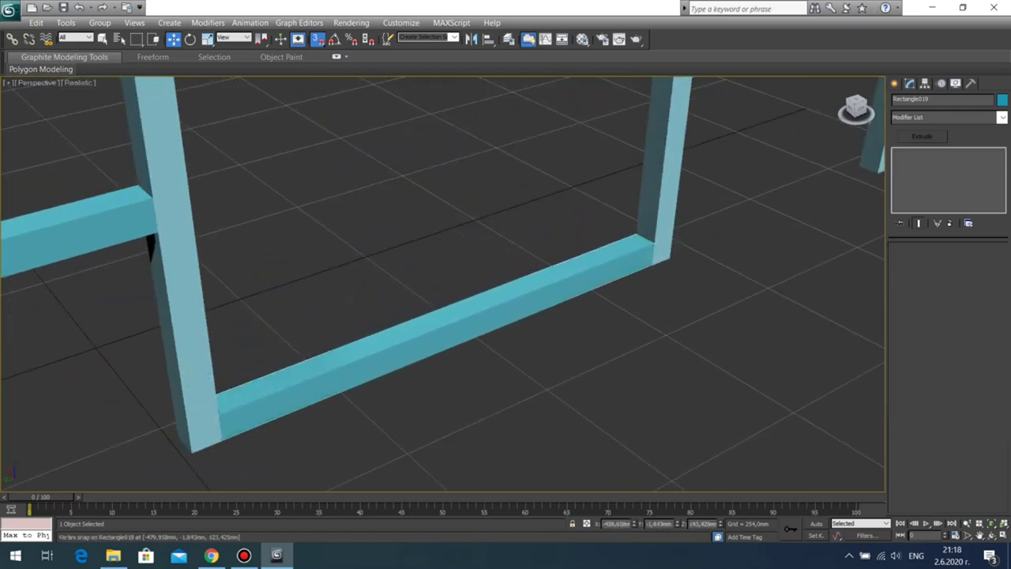
Step: Select all the frame's bars and assign them the first sample material with its diffuse colour set to light orange
scroll(474, 356, down, 5)
middle_drag(474, 356, 480, 376)
scroll(474, 355, down, 5)
drag(576, 394, 189, 113)
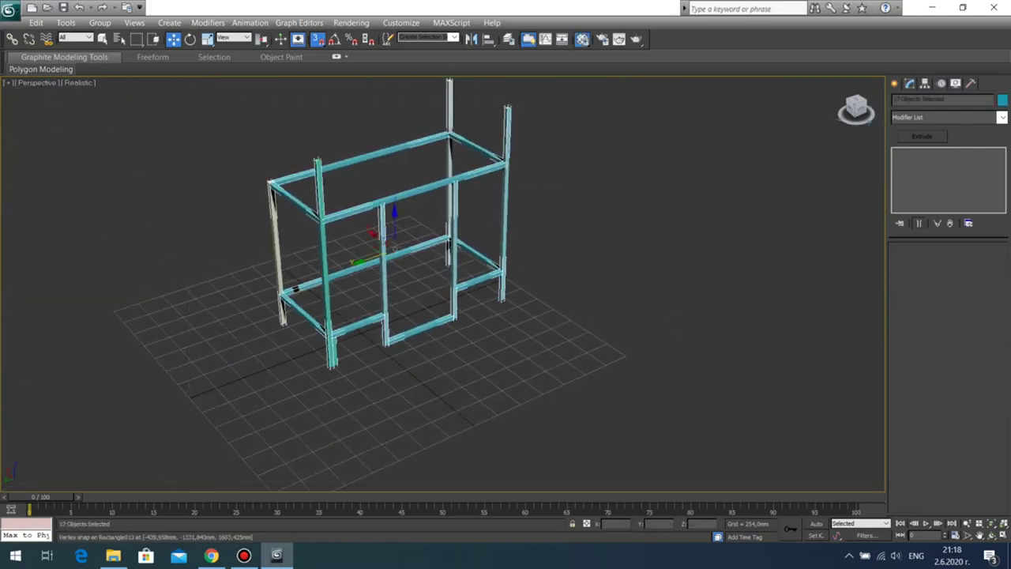
click(582, 39)
click(596, 191)
click(560, 191)
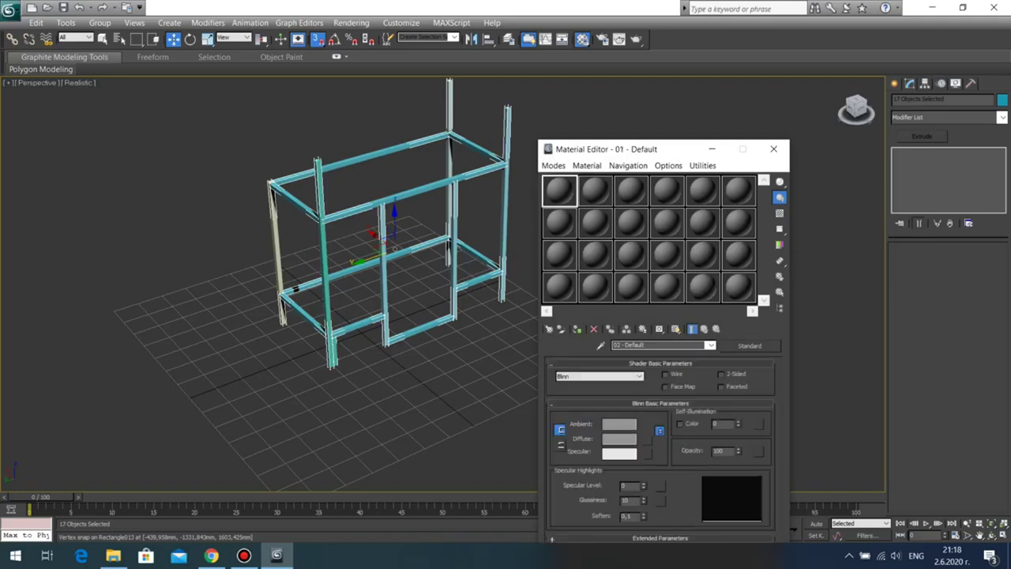
click(619, 439)
drag(231, 105, 226, 78)
mouse_move(344, 132)
mouse_down()
mouse_move(343, 96)
mouse_move(343, 113)
mouse_up()
click(506, 48)
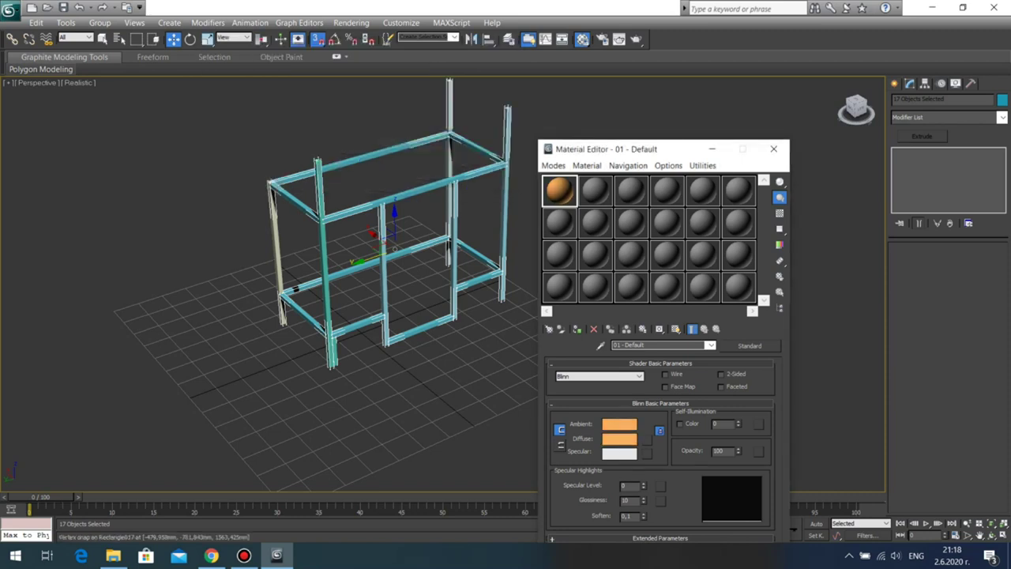
click(576, 329)
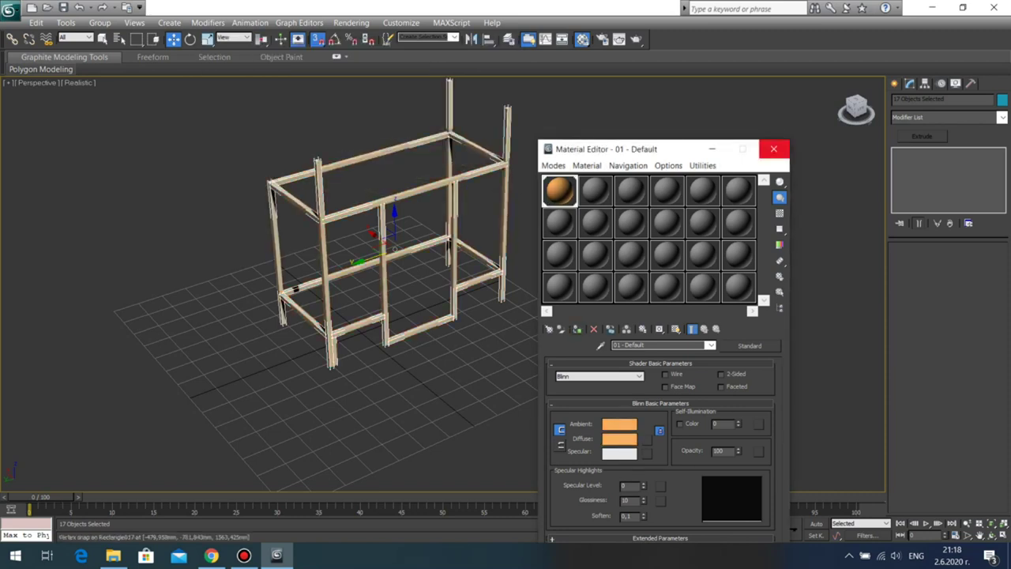
click(773, 149)
Step: Change the object colour of all the selected bars to dark orange and deselect them
click(1002, 99)
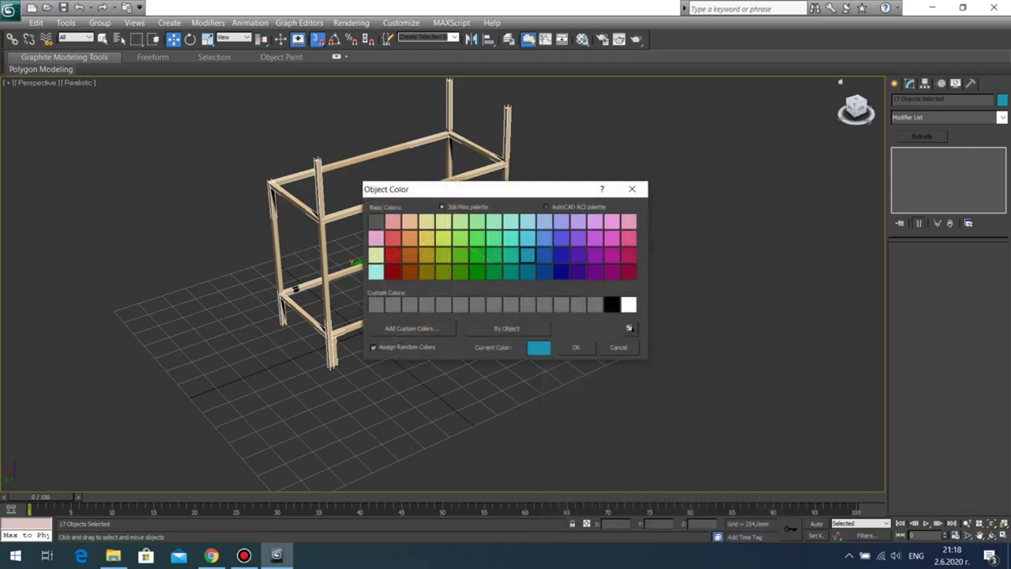
click(376, 239)
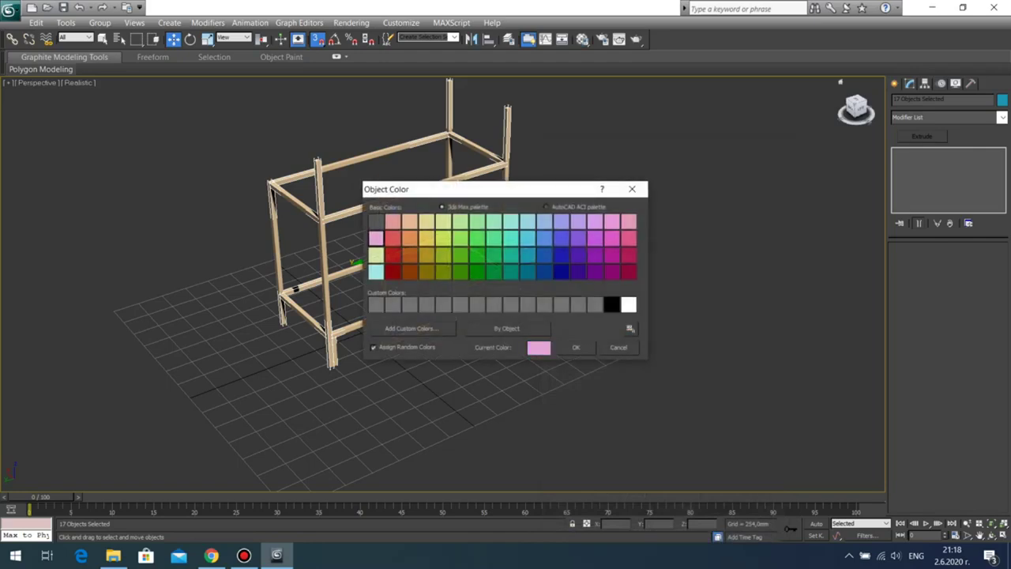
click(410, 255)
click(576, 348)
click(605, 260)
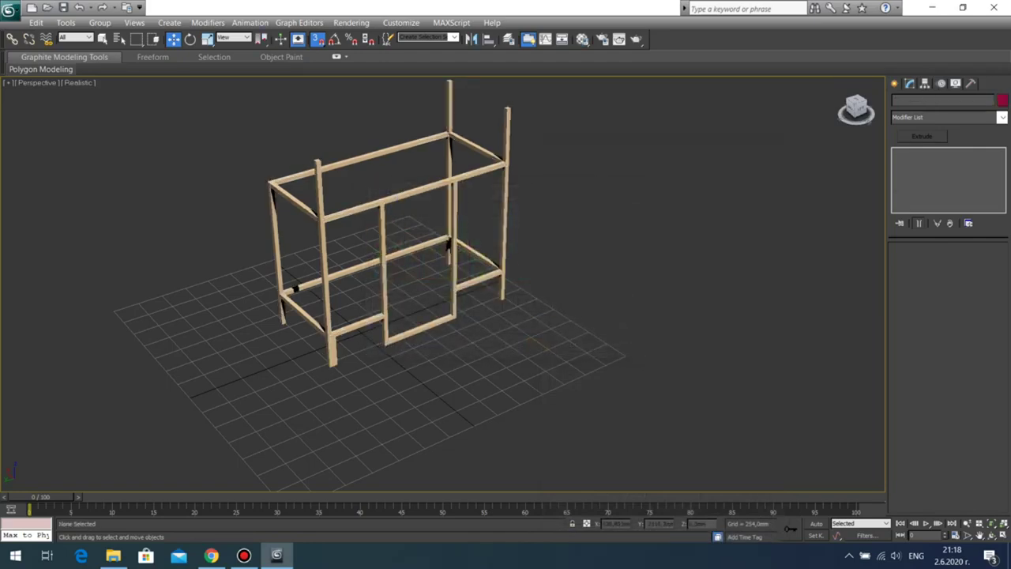
Step: Delete the surplus short leg piece beside the base of the nearest front corner post
scroll(604, 260, up, 3)
key(alt+w)
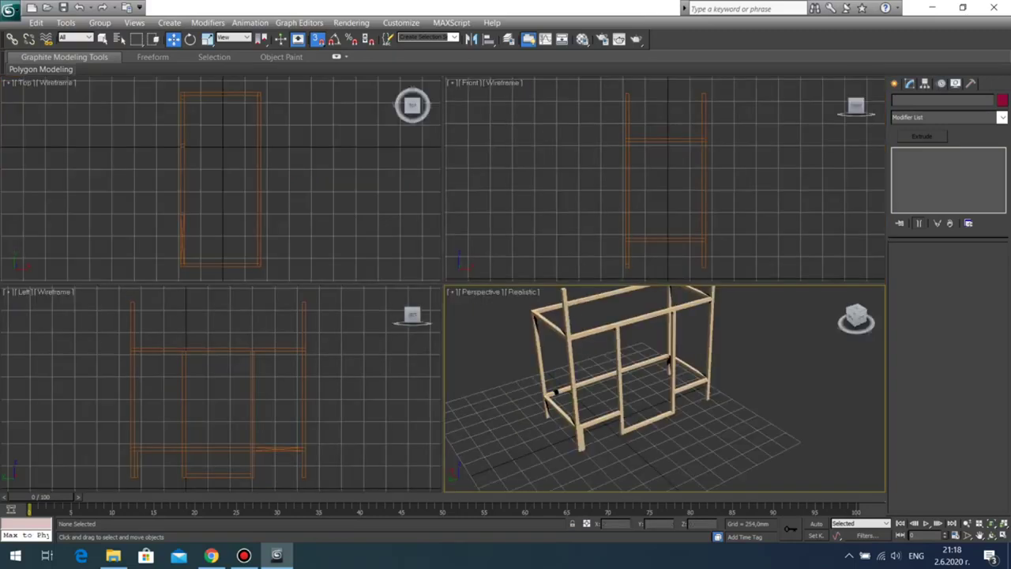
key(alt+w)
scroll(442, 237, up, 2)
scroll(442, 237, down, 2)
middle_drag(443, 237, 485, 192)
click(315, 352)
key(Delete)
Step: Examine the recoloured frame from several sides, checking the posts, rails and bottom bar
middle_drag(494, 338, 474, 373)
scroll(474, 373, down, 3)
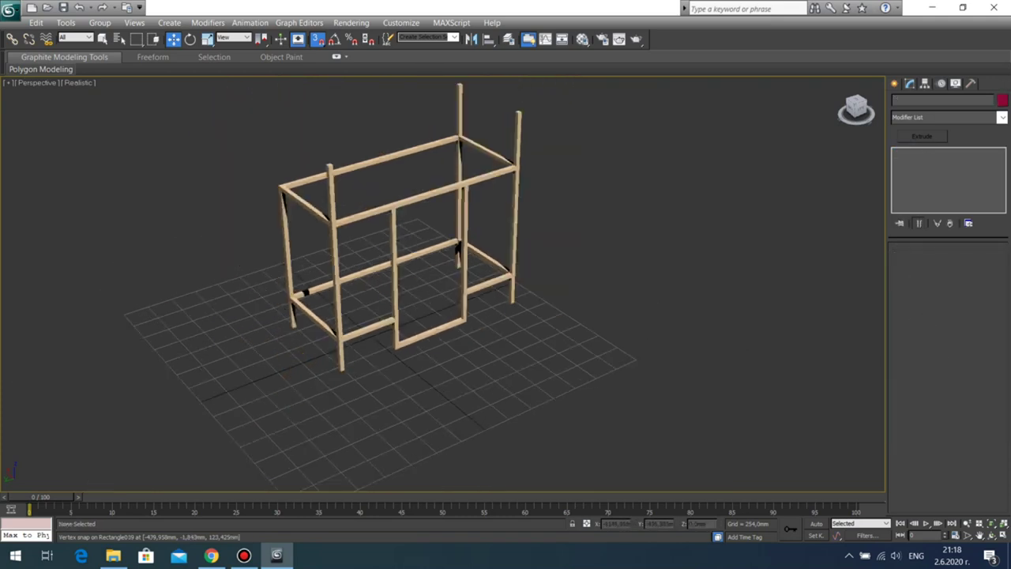
scroll(442, 283, up, 3)
click(992, 535)
drag(379, 316, 371, 286)
middle_drag(379, 276, 383, 361)
scroll(371, 454, down, 5)
scroll(371, 454, up, 5)
scroll(384, 361, down, 2)
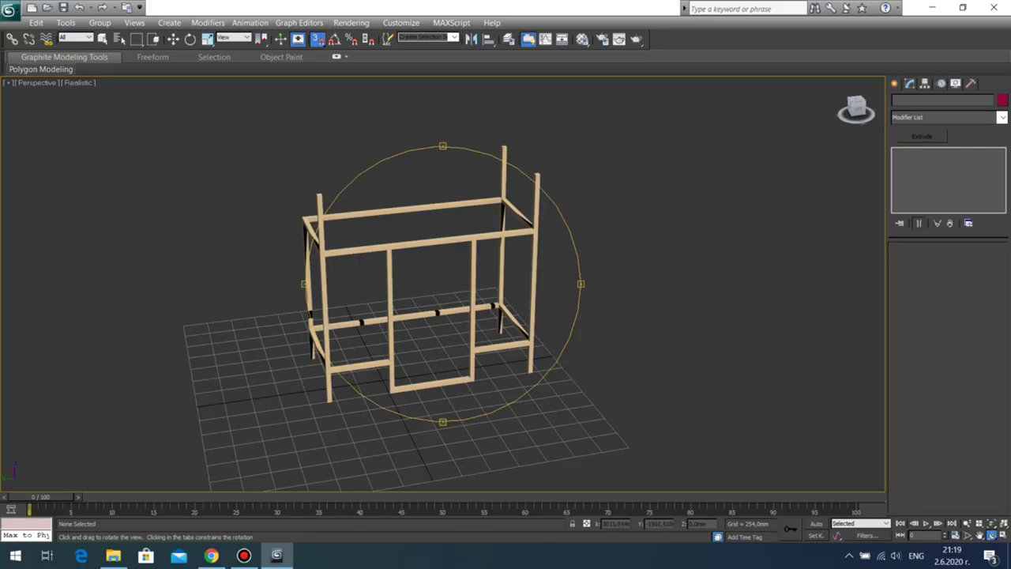
drag(395, 268, 513, 283)
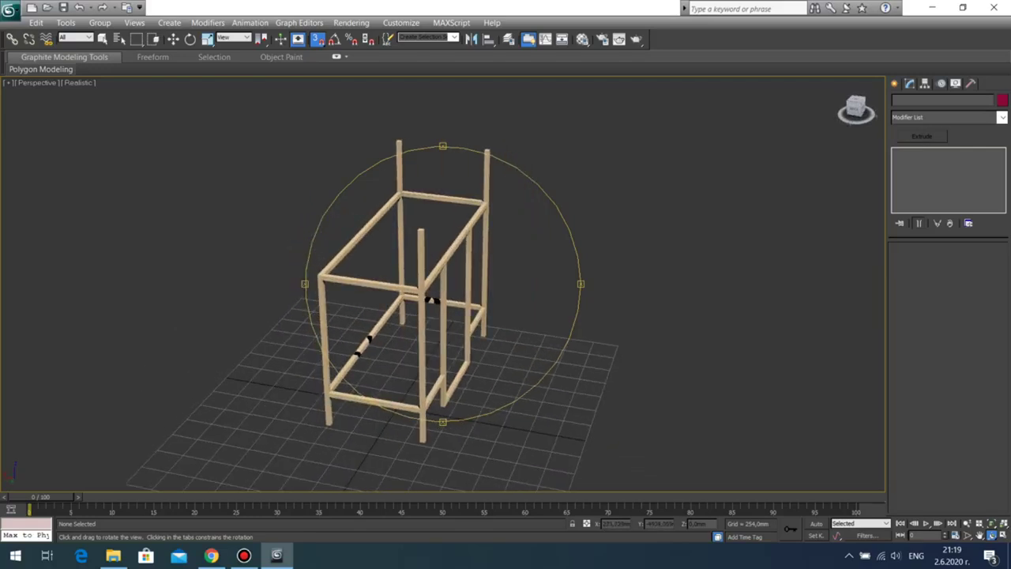
drag(470, 269, 408, 267)
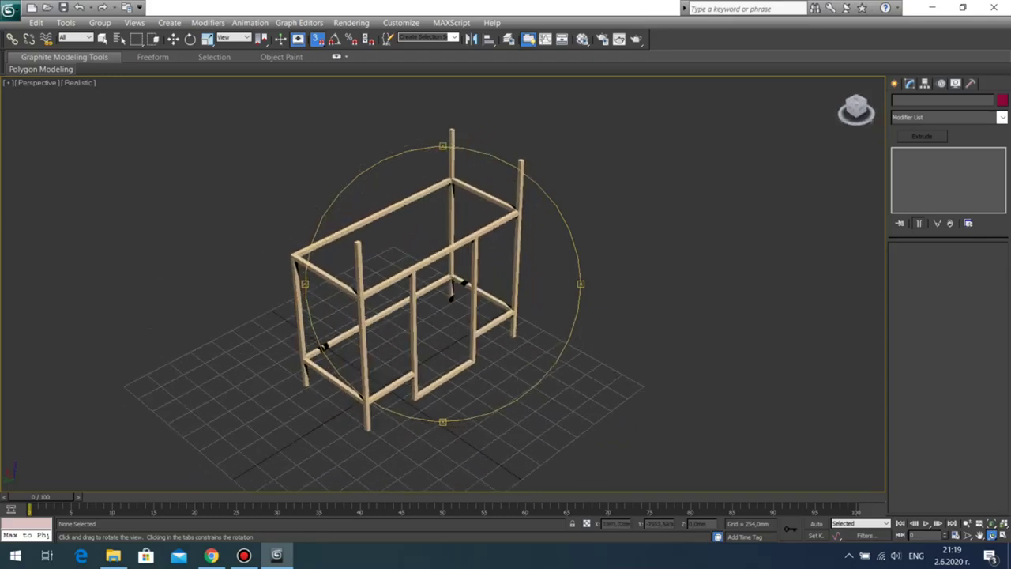
Step: Inspect the frame in the top view and check the extrusion parameters of the farther lower front rail in the perspective view
key(alt+w)
right_click(387, 237)
key(alt+w)
middle_drag(404, 241, 371, 157)
scroll(346, 190, down, 2)
key(alt+w)
click(618, 427)
key(alt+w)
click(501, 329)
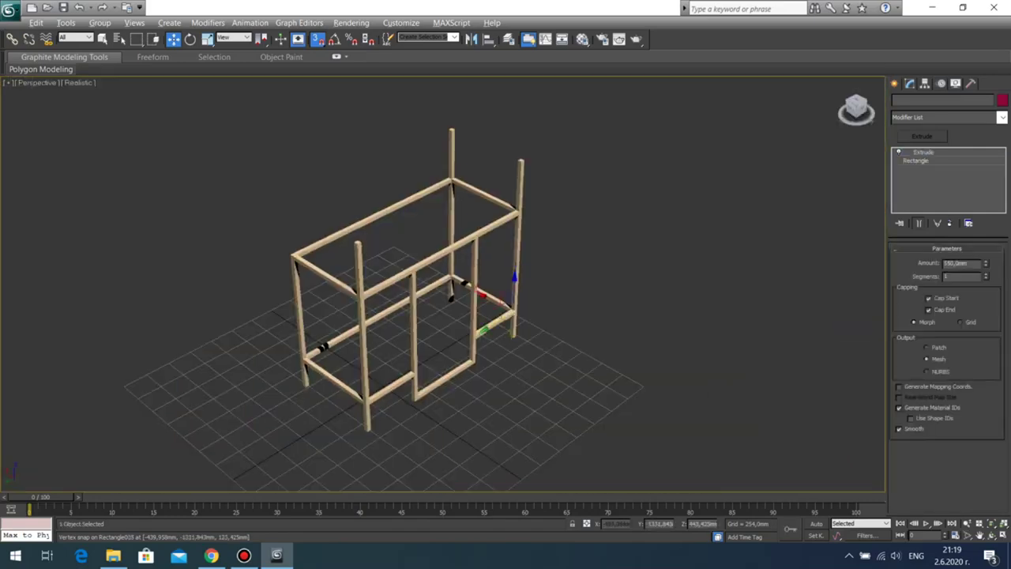
key(alt+w)
click(509, 319)
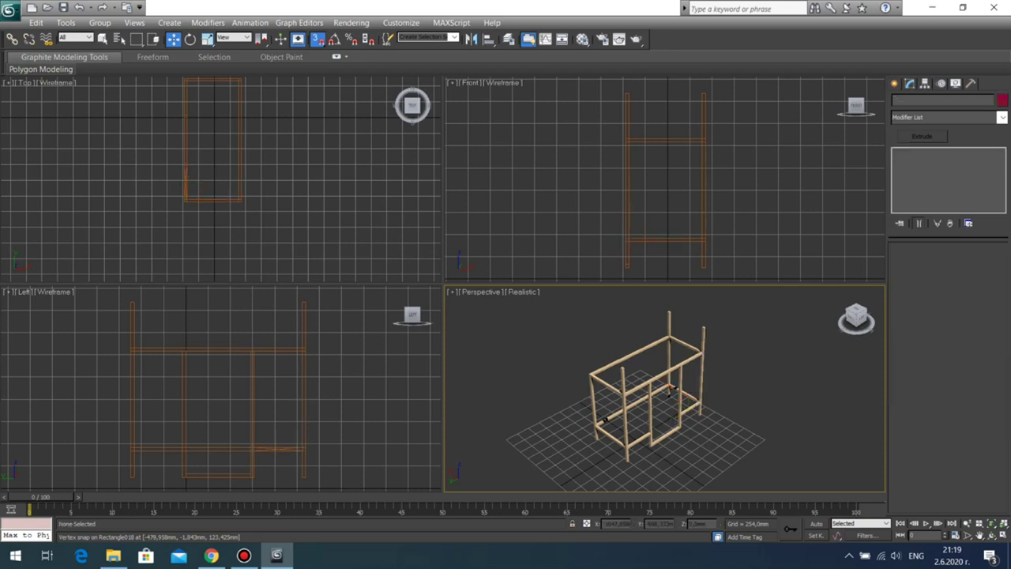
key(alt+w)
click(501, 320)
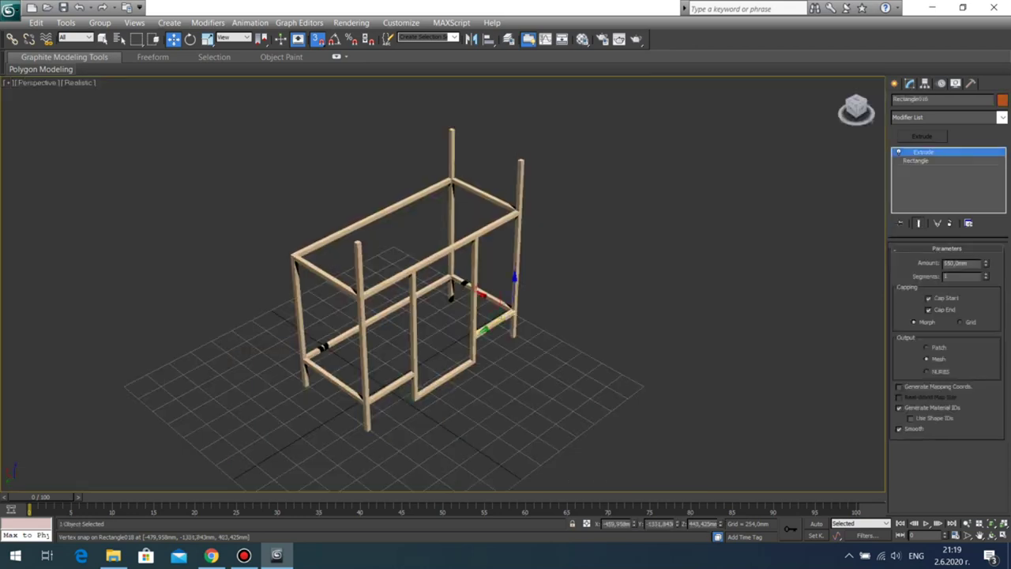
click(507, 338)
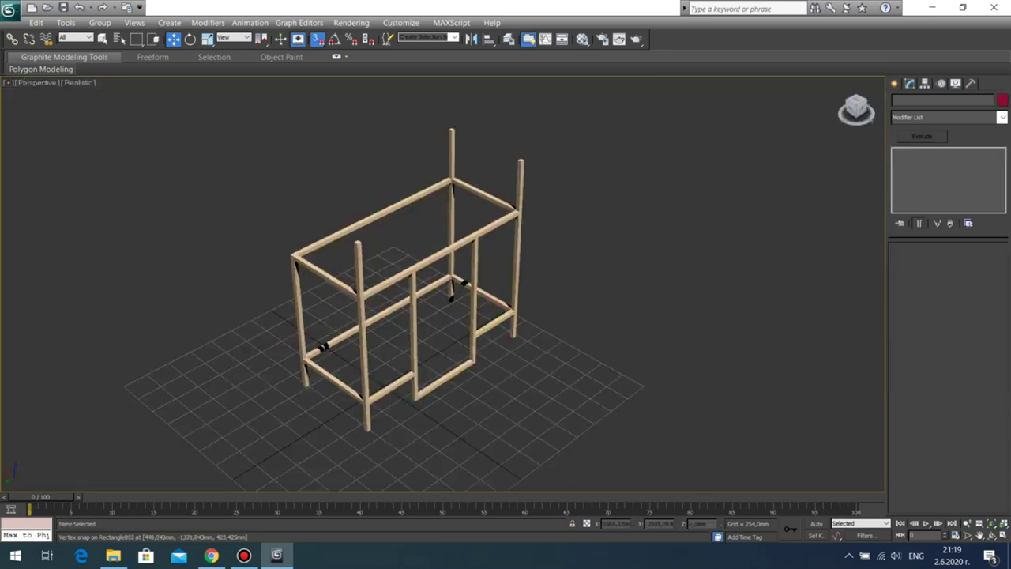
Step: In the top view, try to move the upper front rail sideways by one bar width, and undo the move
key(alt+w)
click(367, 173)
key(alt+w)
scroll(419, 180, up, 4)
middle_drag(411, 131, 601, 449)
drag(437, 266, 457, 266)
key(ctrl+z)
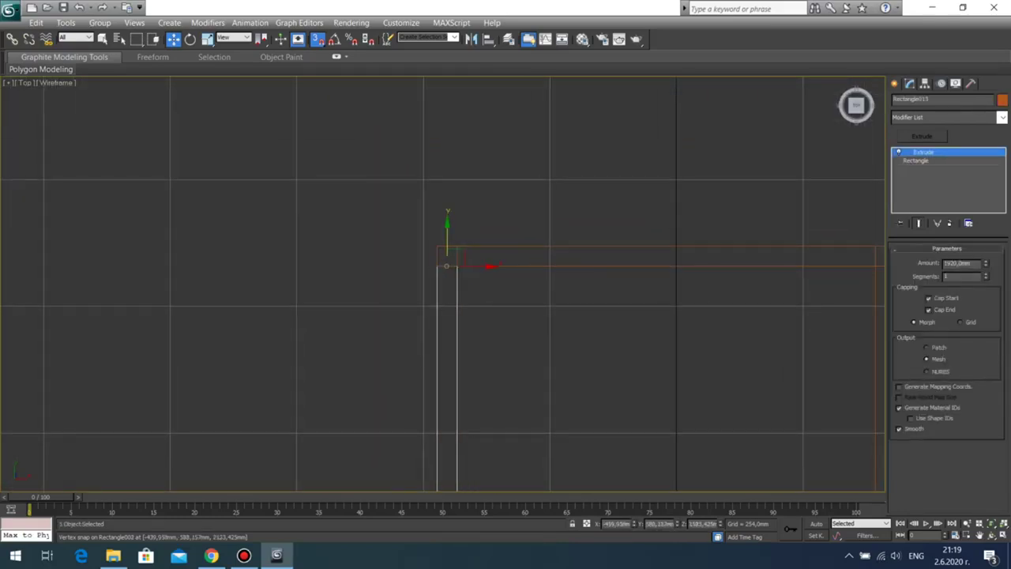
Step: In the top view, draw a rectangle over the corner post's top and set its length to 25 mm and width to 40 mm
click(894, 84)
click(976, 169)
drag(437, 266, 457, 246)
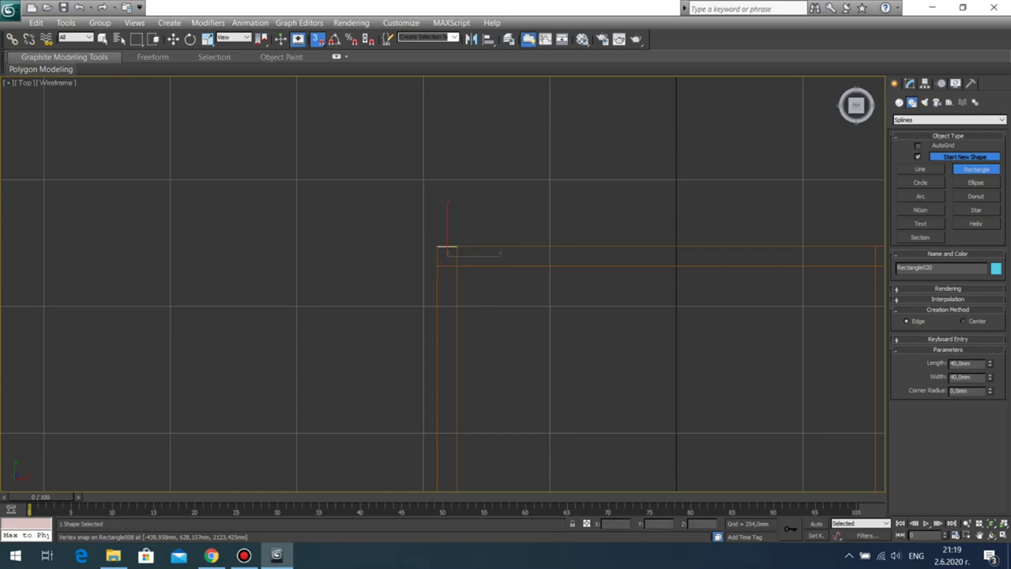
double_click(960, 377)
text(25)
key(Return)
text(40)
key(Return)
double_click(960, 363)
text(25)
key(Return)
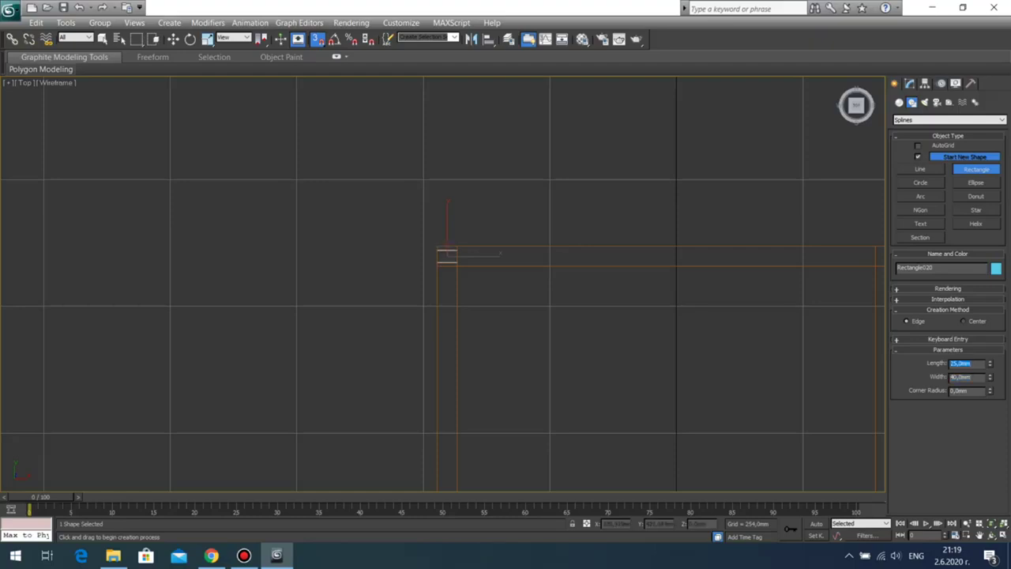
Step: Move the small rectangle about 212 mm along Y, off the post's top and towards the middle of the frame's long side
key(w)
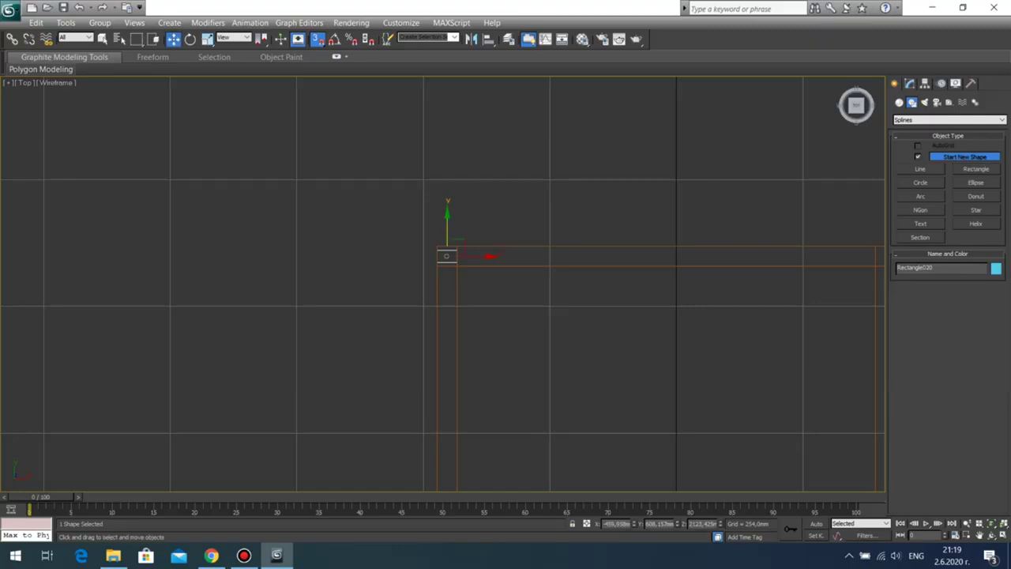
key(alt+w)
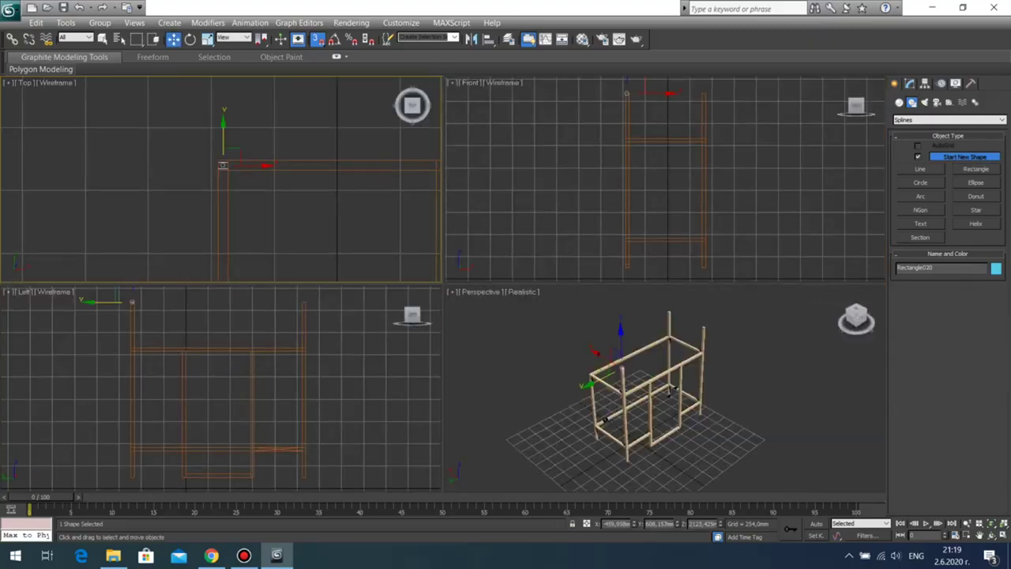
right_click(743, 379)
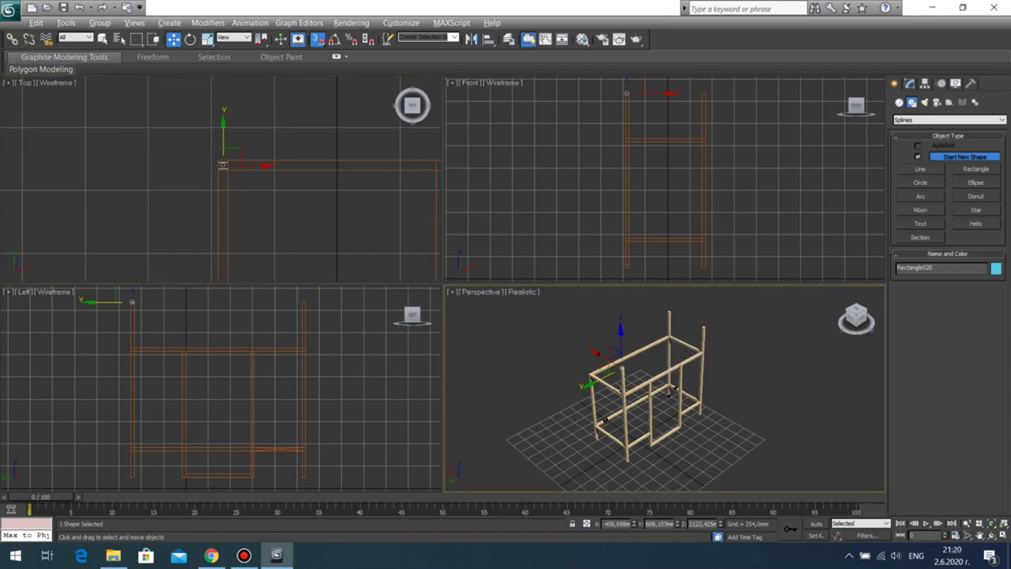
key(alt+w)
click(992, 535)
drag(490, 316, 433, 294)
scroll(442, 284, up, 5)
middle_drag(443, 284, 442, 322)
scroll(442, 284, down, 5)
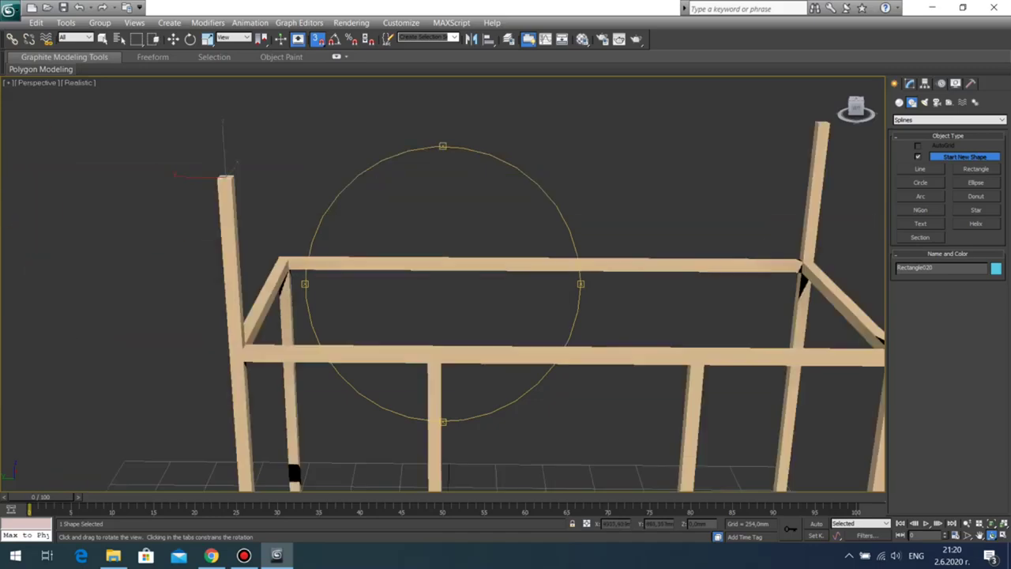
middle_drag(363, 260, 446, 303)
key(w)
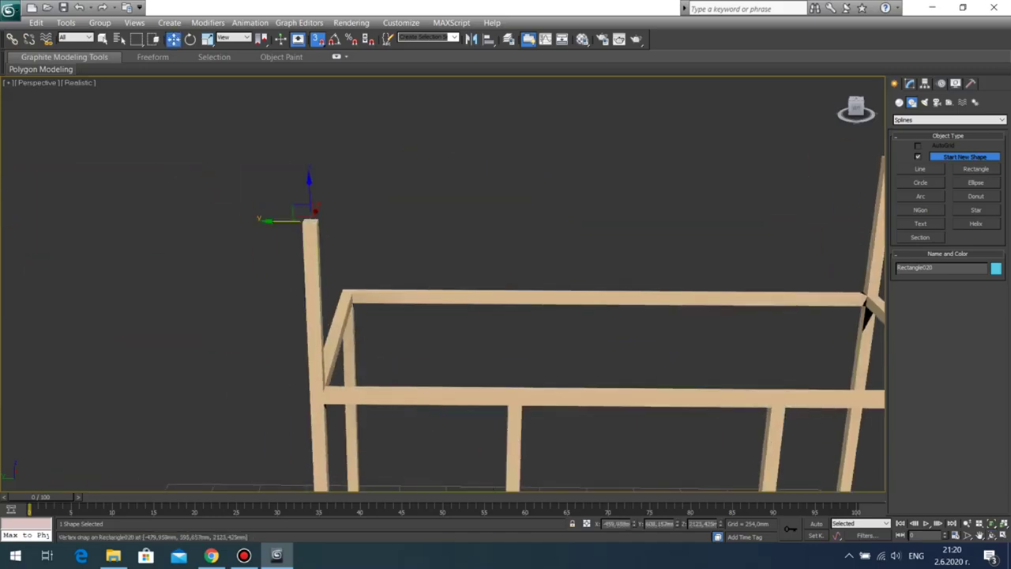
key(s)
drag(278, 221, 352, 220)
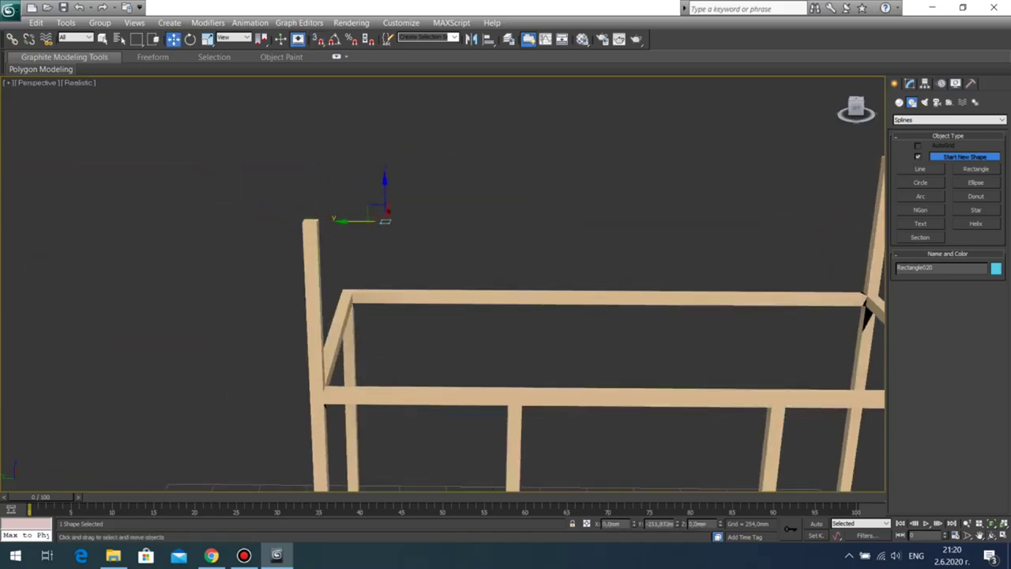
click(427, 237)
scroll(426, 237, up, 4)
scroll(427, 237, down, 2)
scroll(331, 163, down, 3)
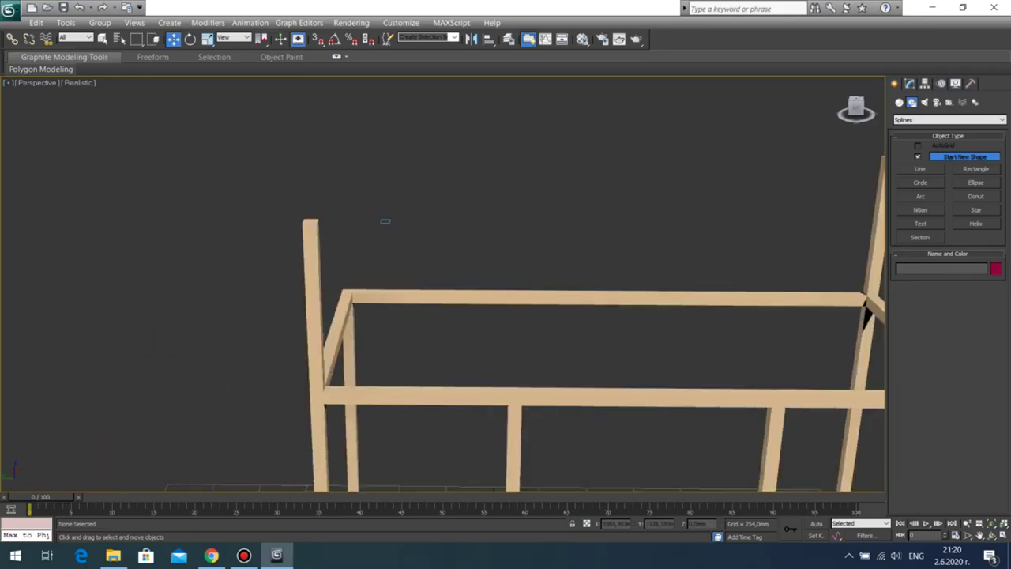
click(384, 221)
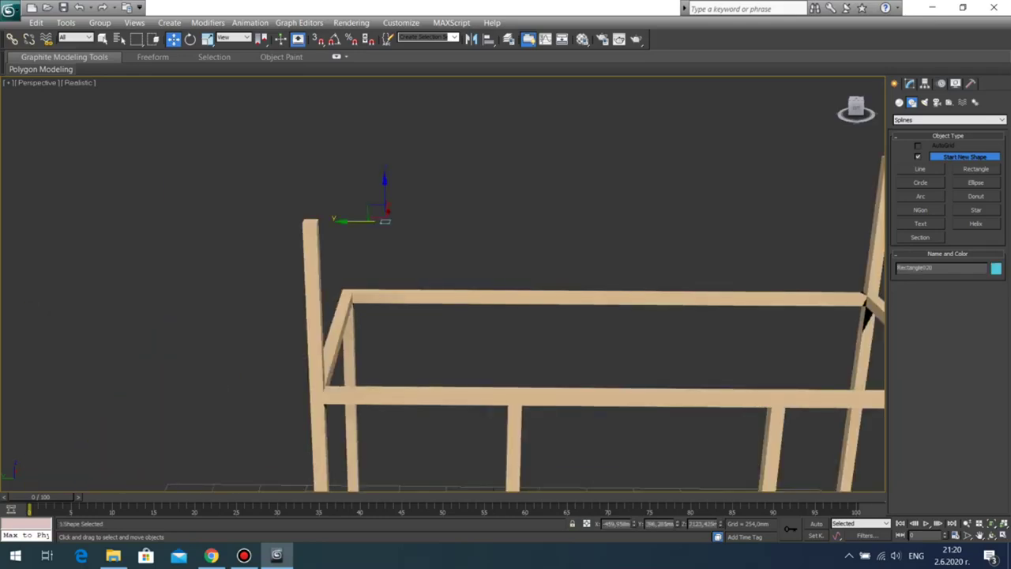
click(379, 177)
Step: In the top view, draw a snapped 2000 × 40 mm rectangle across the tops of the two tall front posts
key(alt+w)
click(300, 229)
key(alt+w)
middle_drag(292, 361, 431, 334)
scroll(431, 334, down, 5)
middle_drag(483, 292, 454, 180)
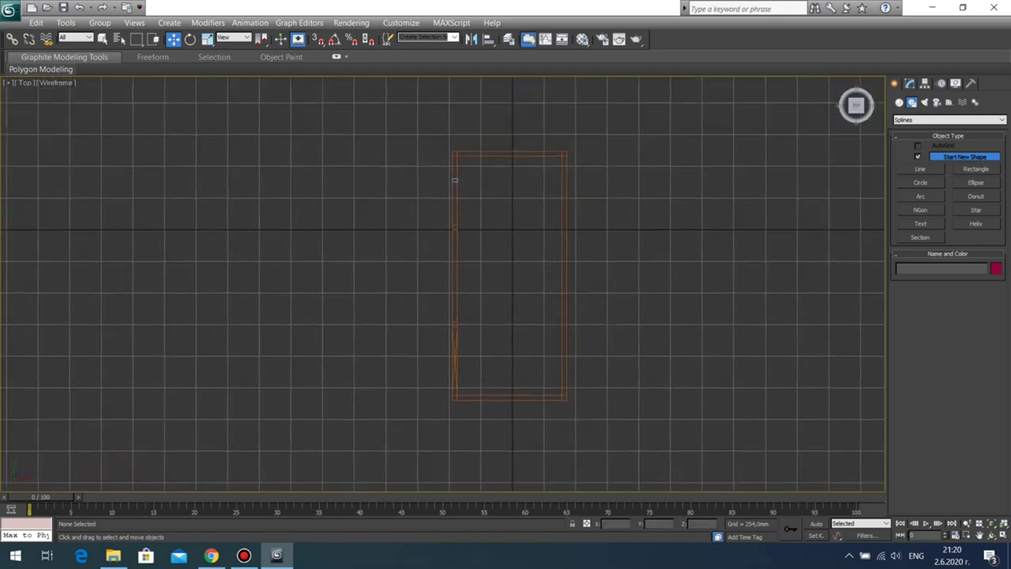
click(976, 169)
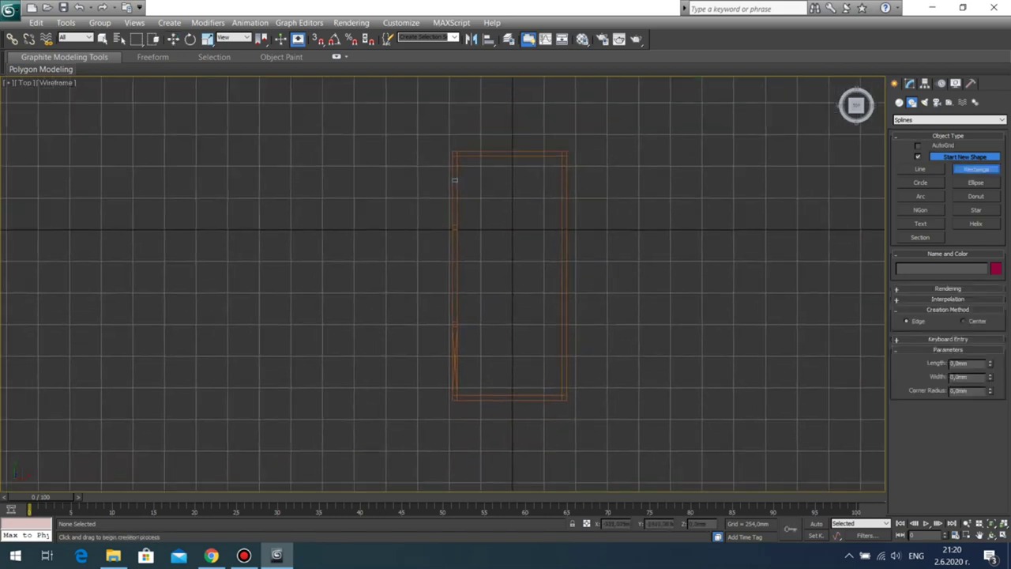
key(s)
drag(453, 152, 456, 401)
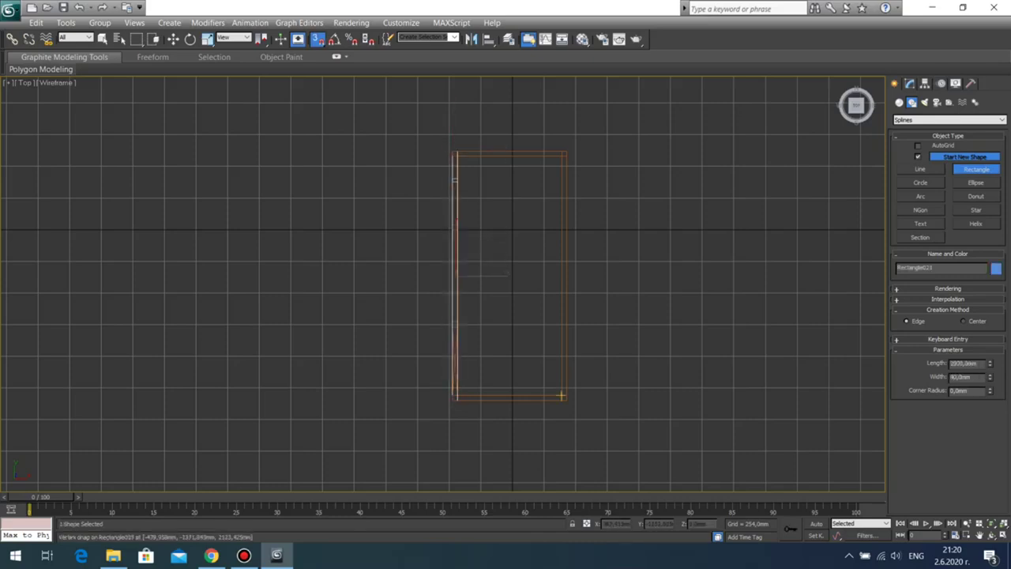
Step: Extrude the long rectangle 25 mm to form the guard's top rail
key(w)
key(alt+w)
right_click(711, 379)
key(alt+w)
middle_drag(711, 371, 505, 305)
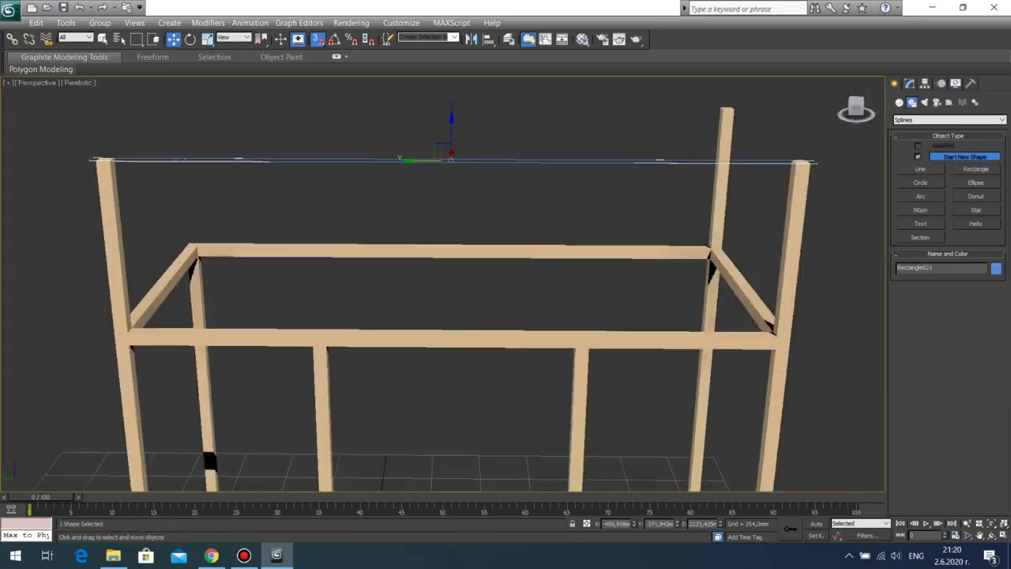
scroll(505, 305, down, 4)
click(909, 84)
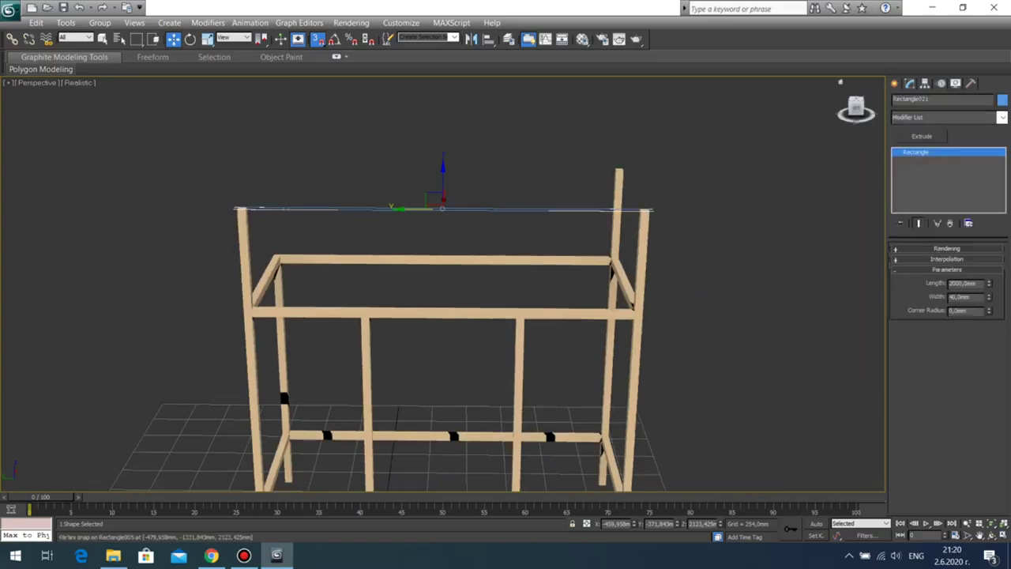
click(922, 137)
double_click(958, 263)
text(2)
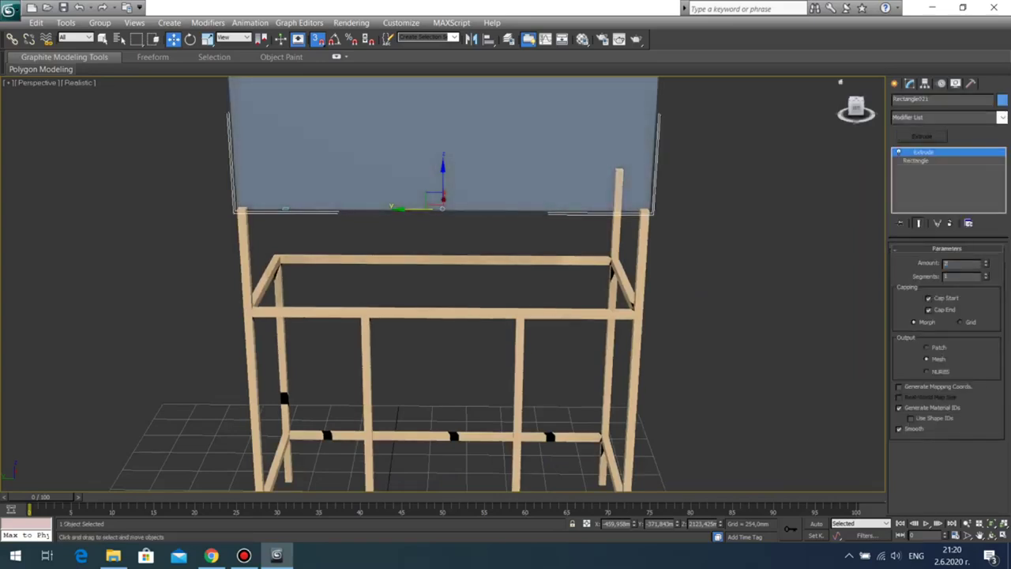
text(0)
key(Return)
click(735, 207)
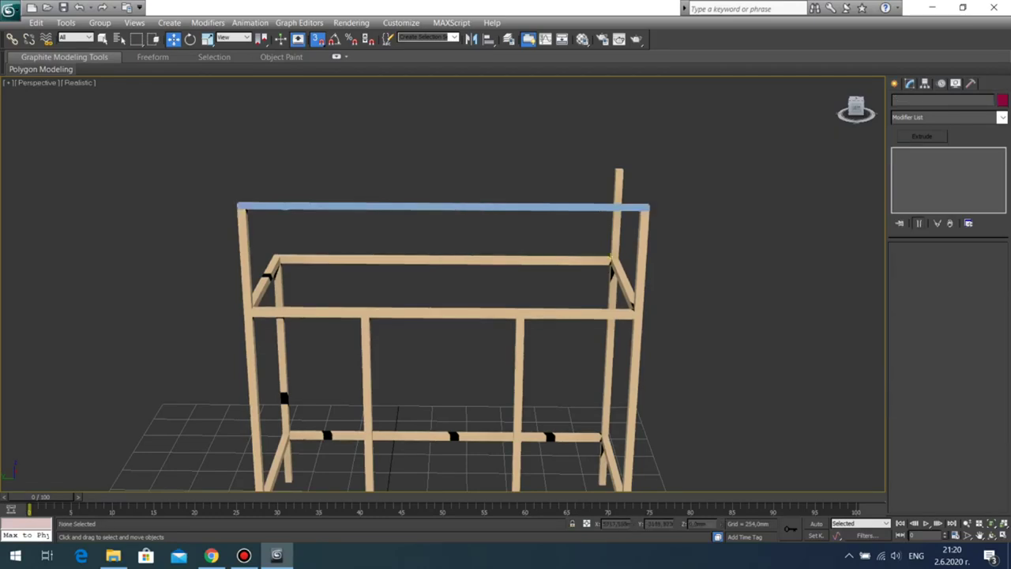
Step: Select the small 25 × 40 mm rectangle and extrude it 320 mm into a vertical slat
scroll(610, 256, up, 5)
middle_drag(435, 257, 601, 235)
scroll(442, 221, down, 4)
middle_drag(300, 154, 300, 192)
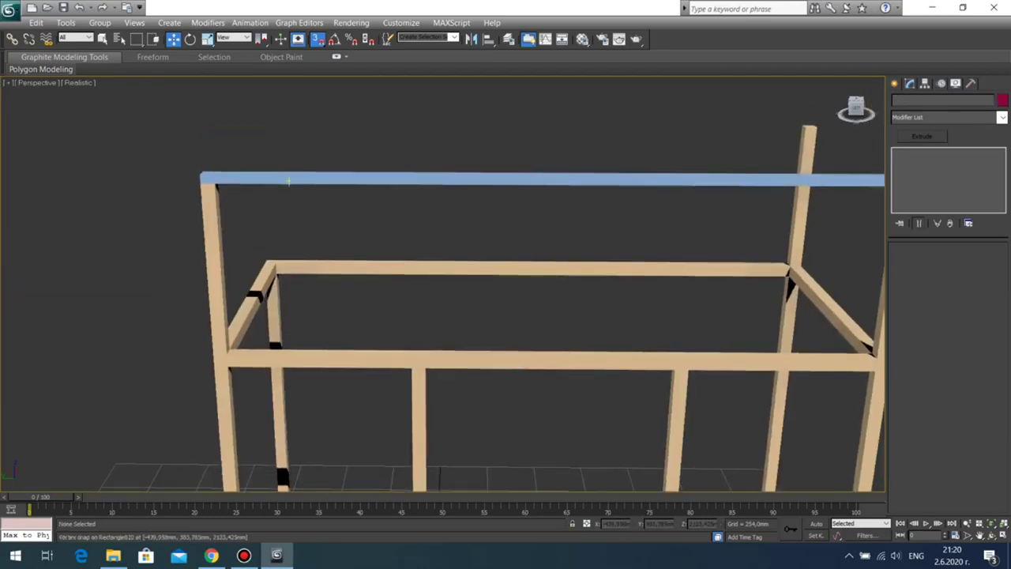
click(287, 183)
click(285, 182)
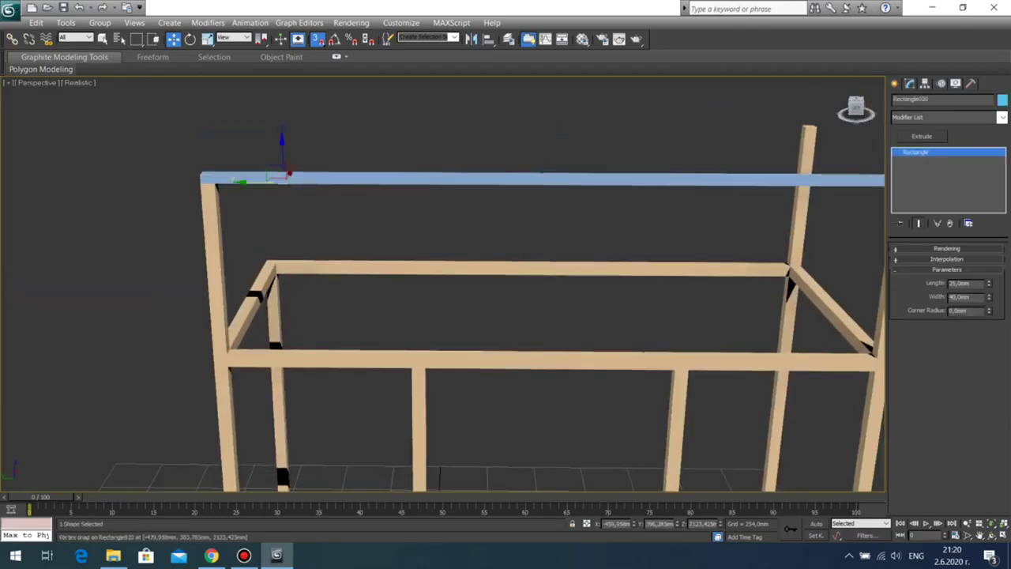
click(922, 137)
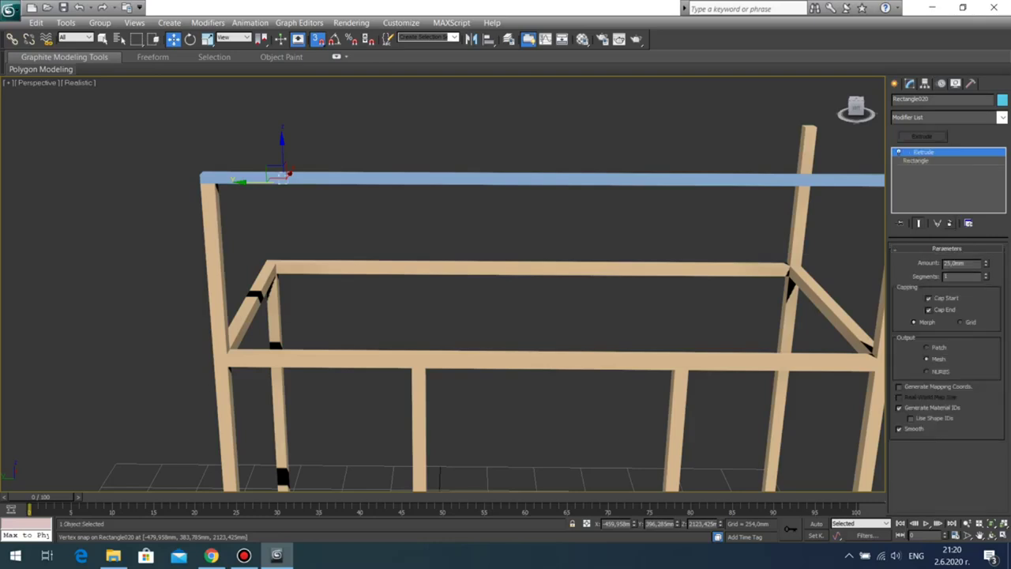
double_click(956, 263)
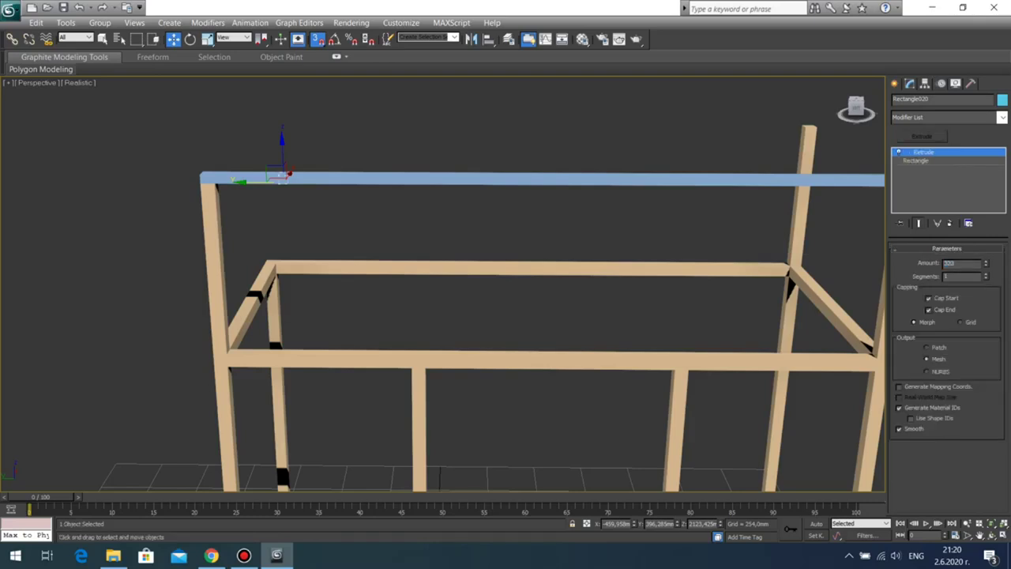
key(Return)
Step: Lower the slat clear of the top rail, and snap its upper corner to where the post meets the rail's underside
middle_drag(474, 197, 507, 264)
key(s)
drag(319, 226, 323, 366)
scroll(285, 352, up, 5)
scroll(534, 284, down, 5)
scroll(551, 246, up, 3)
mouse_move(551, 246)
middle_down()
mouse_move(532, 348)
mouse_move(539, 256)
middle_up()
scroll(539, 255, down, 4)
scroll(538, 255, up, 2)
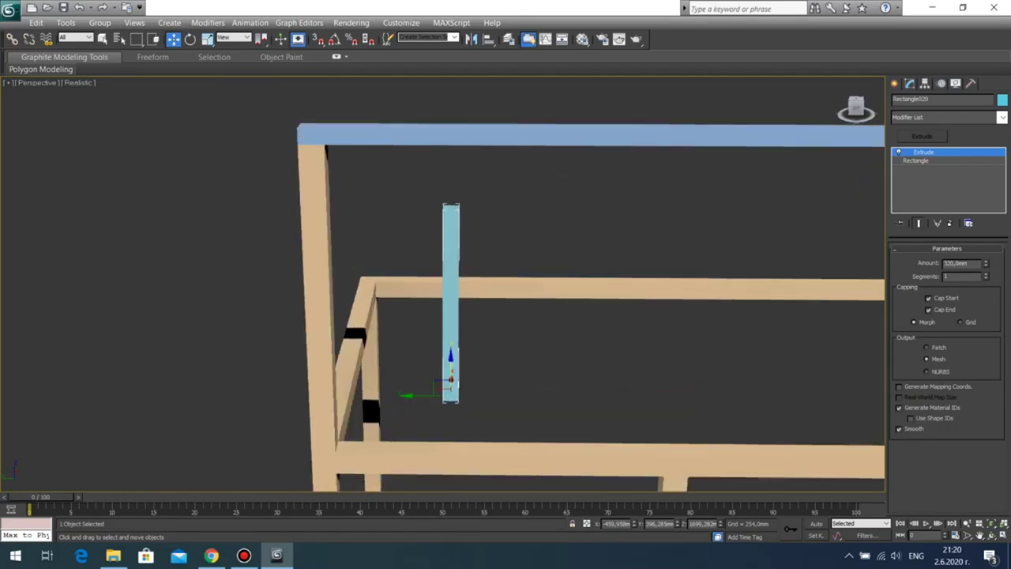
click(318, 40)
drag(442, 209, 325, 144)
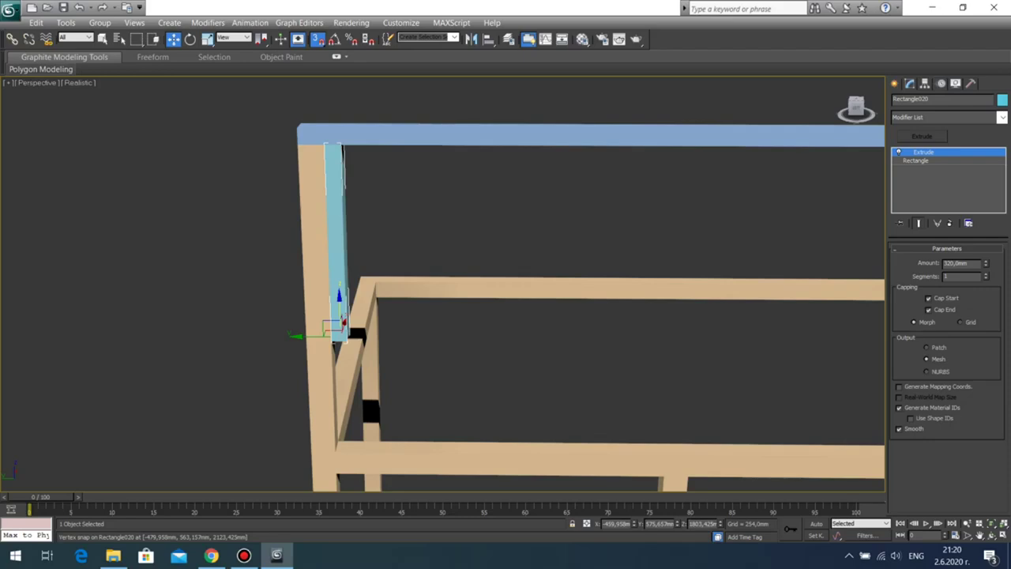
Step: Set the slat's extrusion to 520 mm and snap its lower end down onto the upper front rail
text(520)
key(Return)
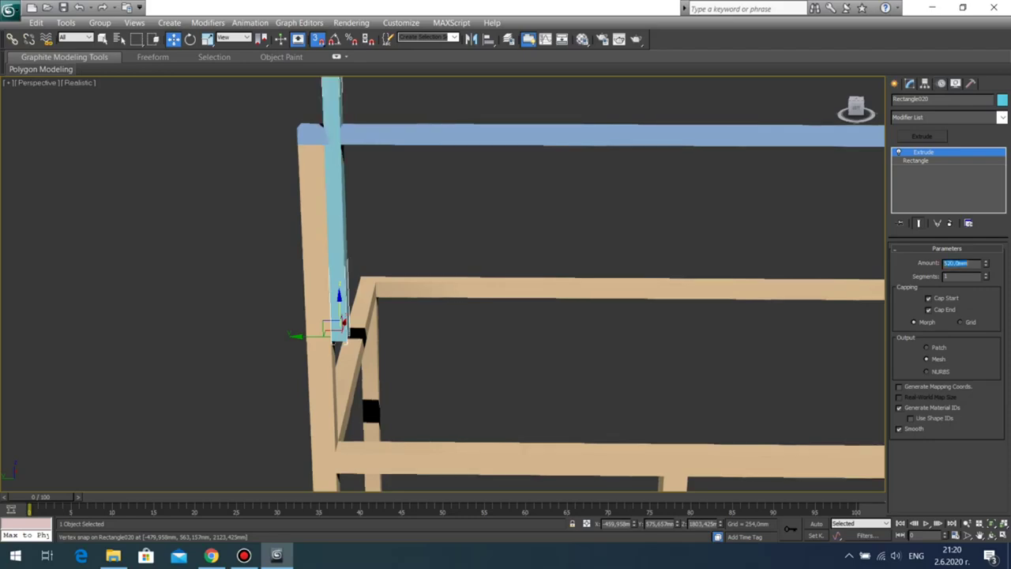
drag(332, 343, 336, 450)
click(466, 214)
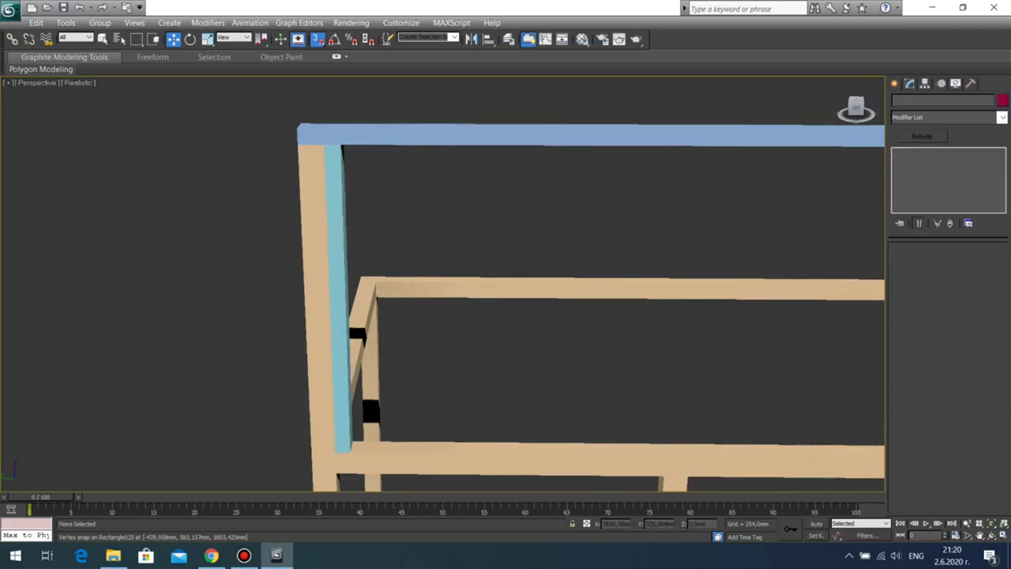
Step: Select the slat and examine its fit between the rails in the left view and around the frame in perspective
key(alt+w)
click(222, 328)
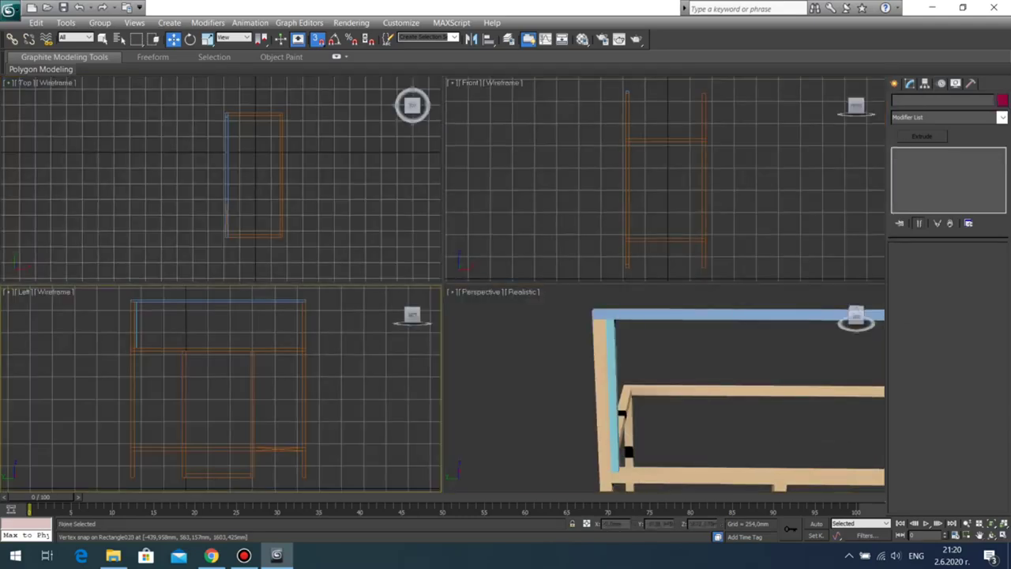
key(alt+w)
middle_drag(277, 115, 648, 477)
scroll(313, 170, up, 6)
click(336, 231)
middle_drag(336, 231, 339, 245)
scroll(339, 245, up, 3)
scroll(339, 246, down, 4)
key(alt+w)
right_click(517, 342)
key(alt+w)
scroll(506, 338, down, 6)
middle_drag(476, 333, 395, 239)
click(992, 535)
mouse_move(411, 316)
mouse_down()
mouse_move(553, 320)
mouse_move(339, 328)
mouse_move(481, 312)
mouse_move(410, 328)
mouse_move(355, 308)
mouse_move(462, 312)
mouse_move(397, 326)
mouse_up()
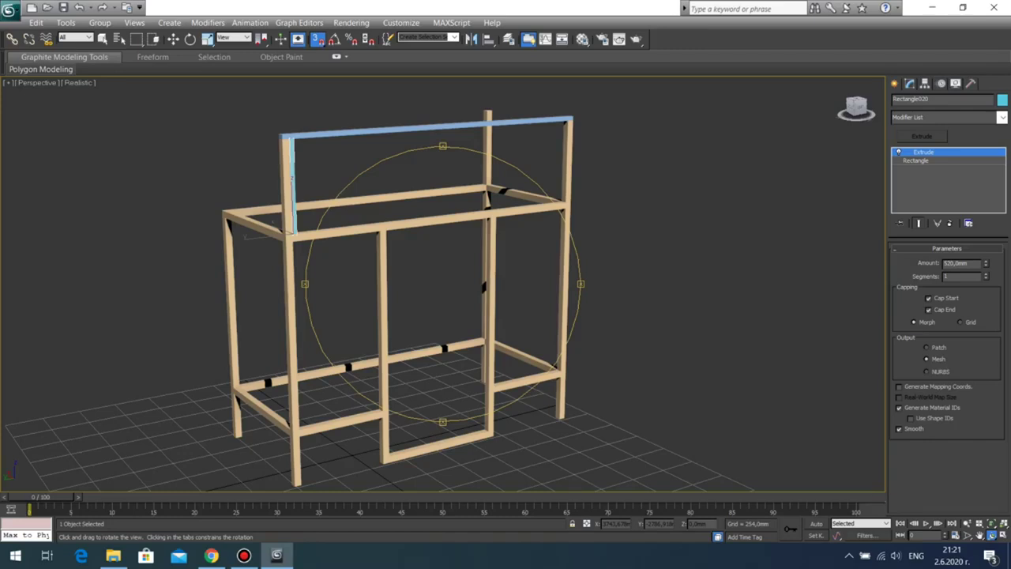
drag(397, 325, 384, 335)
click(173, 40)
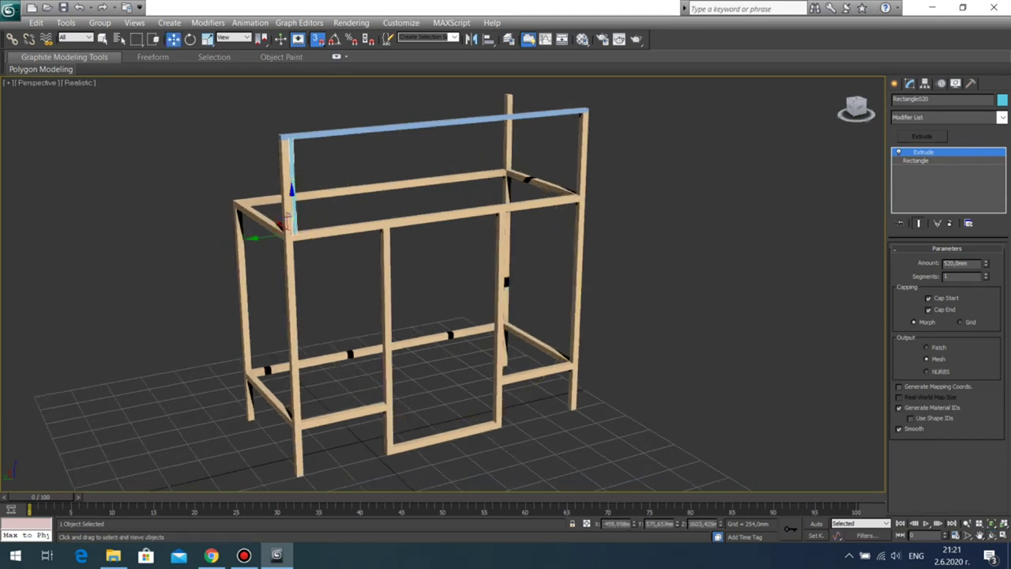
Step: In the left view, move the slat about 200 mm along the rail, away from the corner post
key(alt+w)
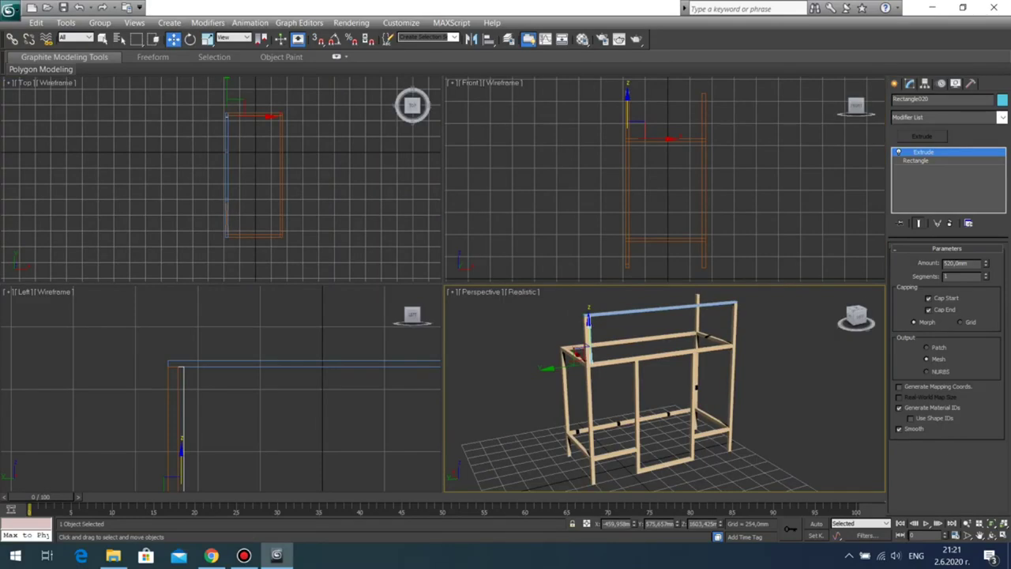
middle_click(260, 427)
key(alt+w)
middle_drag(316, 418, 138, 291)
scroll(327, 311, down, 2)
middle_drag(327, 311, 308, 330)
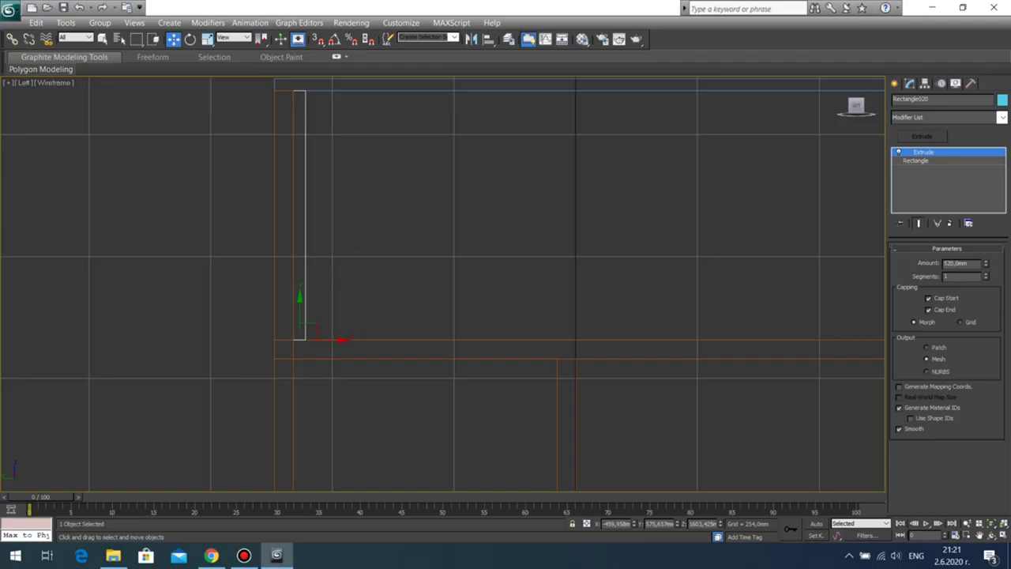
drag(327, 340, 425, 340)
Step: Clone the slat along the guard rail as eight independent copies spaced about 200 mm apart
middle_drag(425, 341, 146, 315)
scroll(342, 319, down, 2)
shift+drag(186, 304, 255, 304)
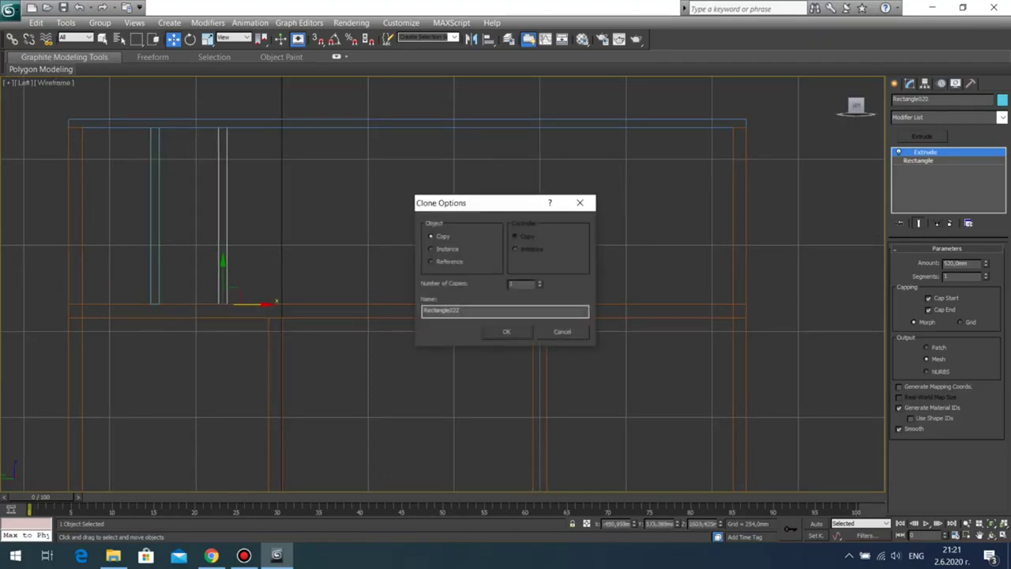
click(540, 282)
key(Return)
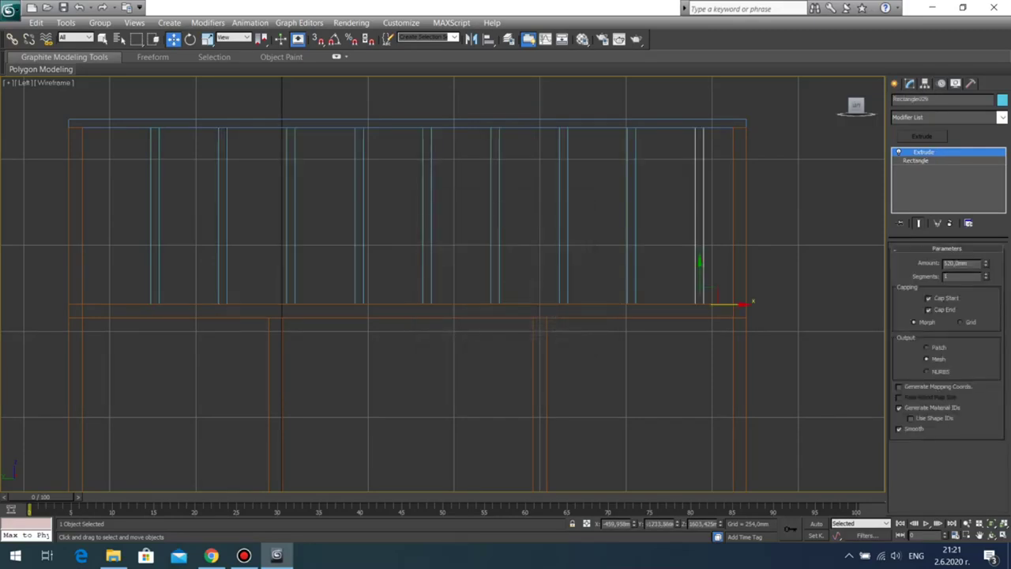
Step: Examine the guard rail and its row of slats from several sides in the perspective view
click(778, 379)
key(alt+w)
click(750, 382)
key(alt+w)
middle_drag(750, 382, 722, 424)
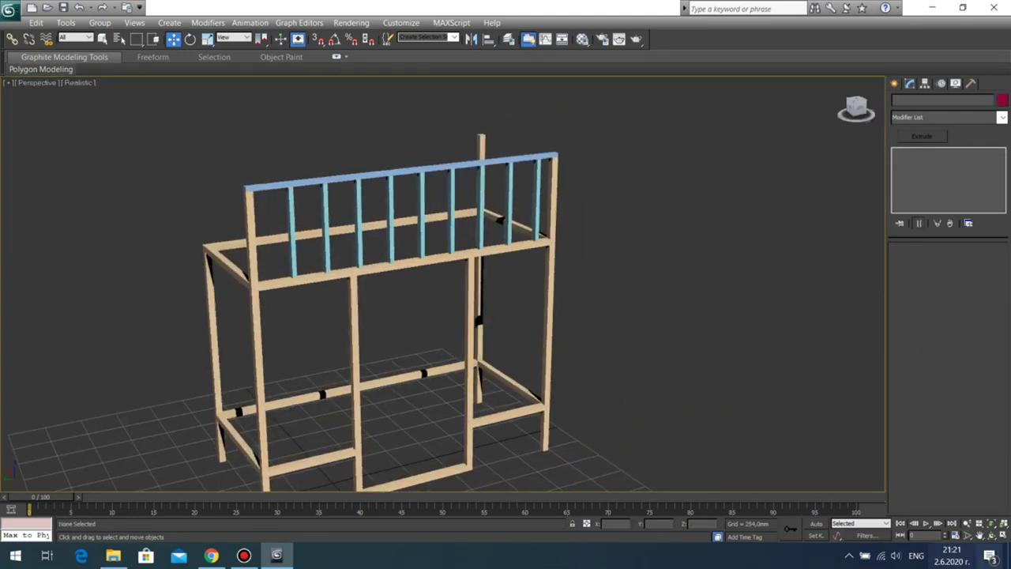
click(992, 535)
drag(410, 316, 513, 319)
drag(371, 316, 340, 328)
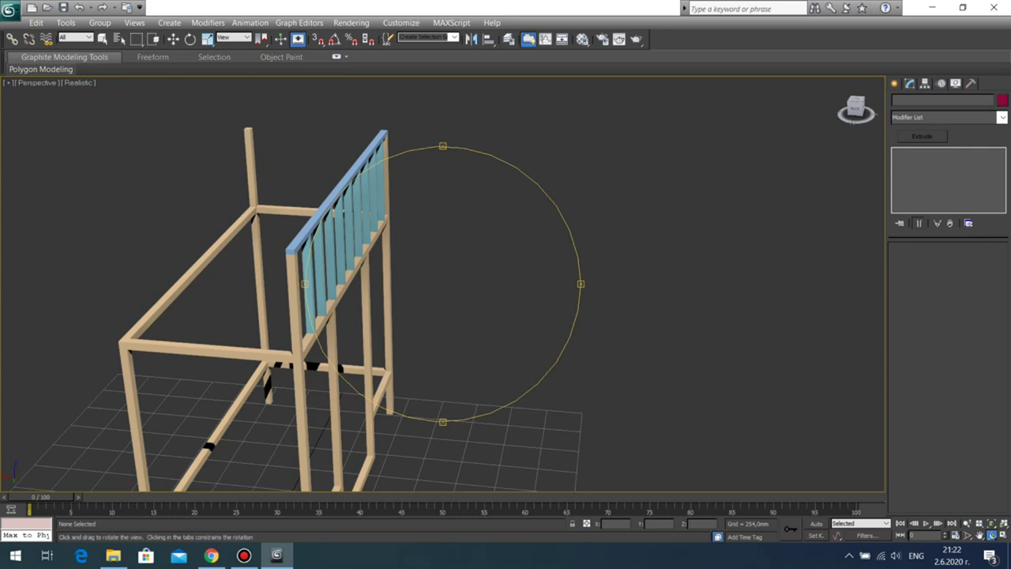
drag(489, 300, 387, 316)
key(alt+w)
right_click(385, 325)
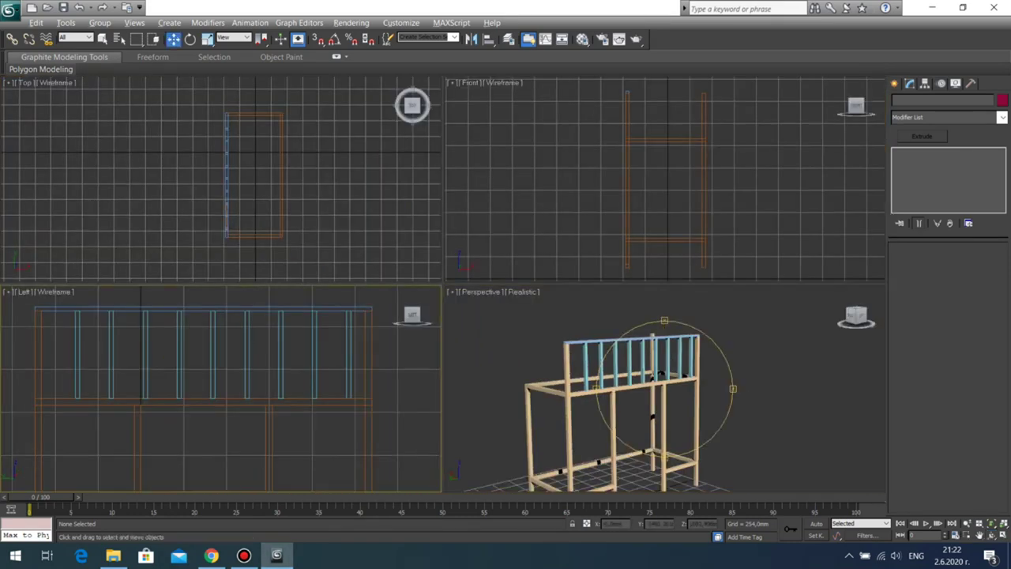
Step: In the left view, measure the guard opening between the posts and rails with a temporary snapped rectangle, and delete it
key(alt+w)
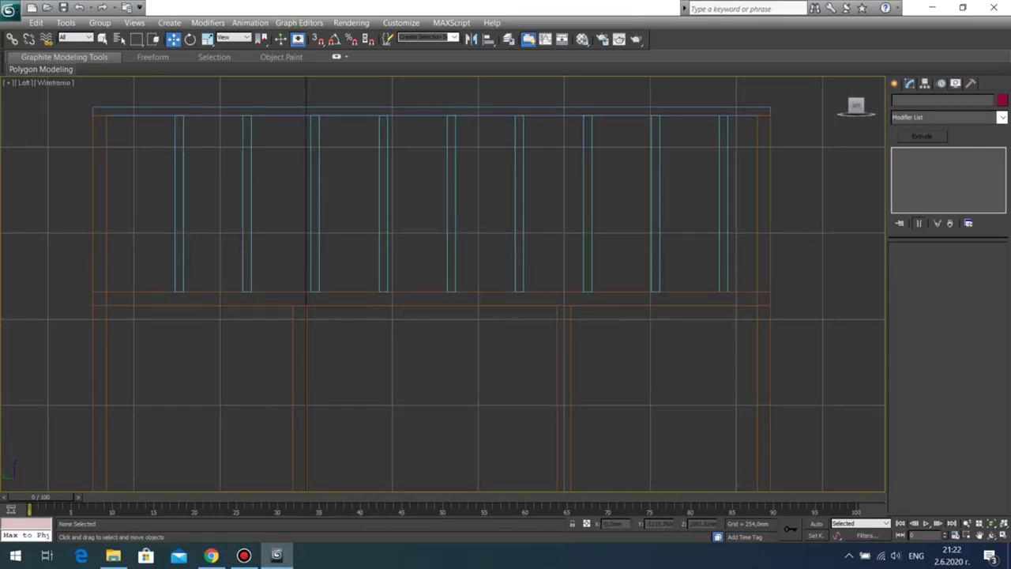
middle_drag(798, 197, 793, 221)
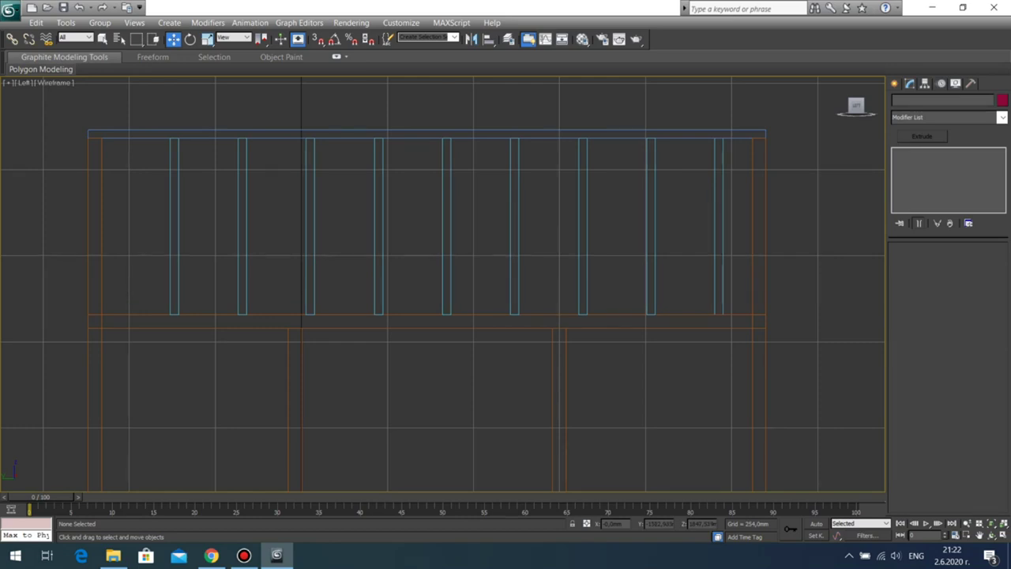
click(894, 84)
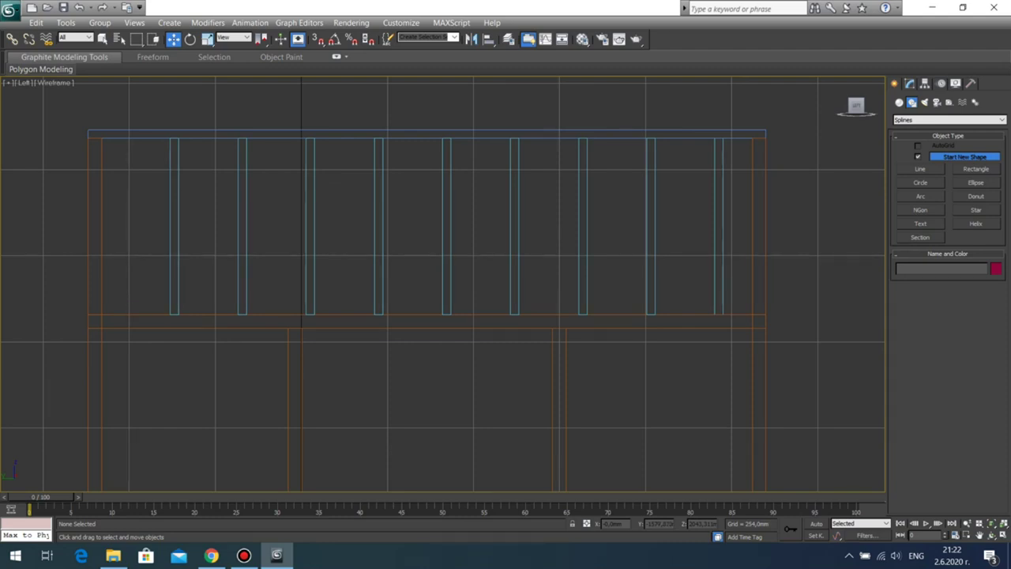
click(910, 83)
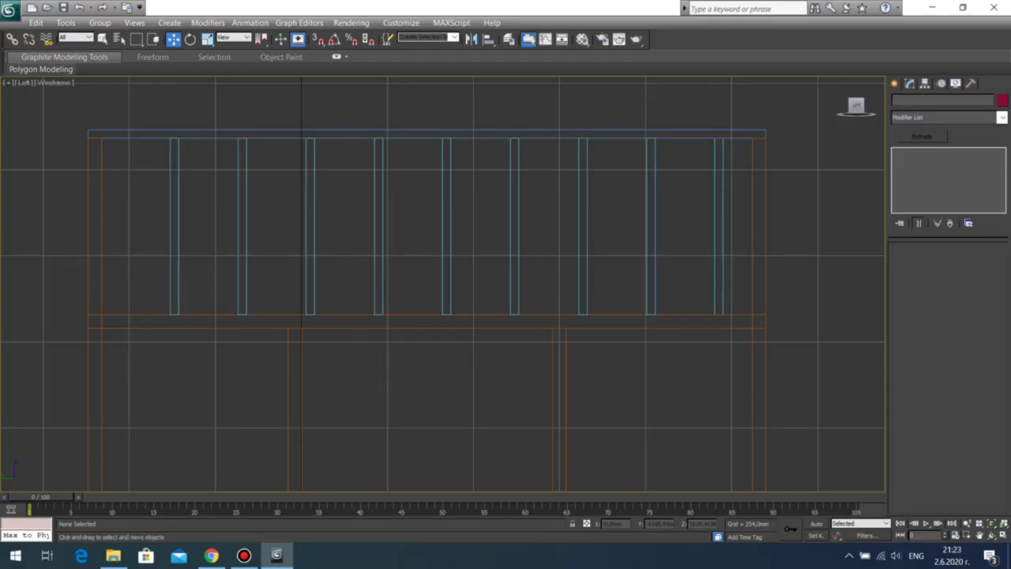
click(894, 83)
click(976, 169)
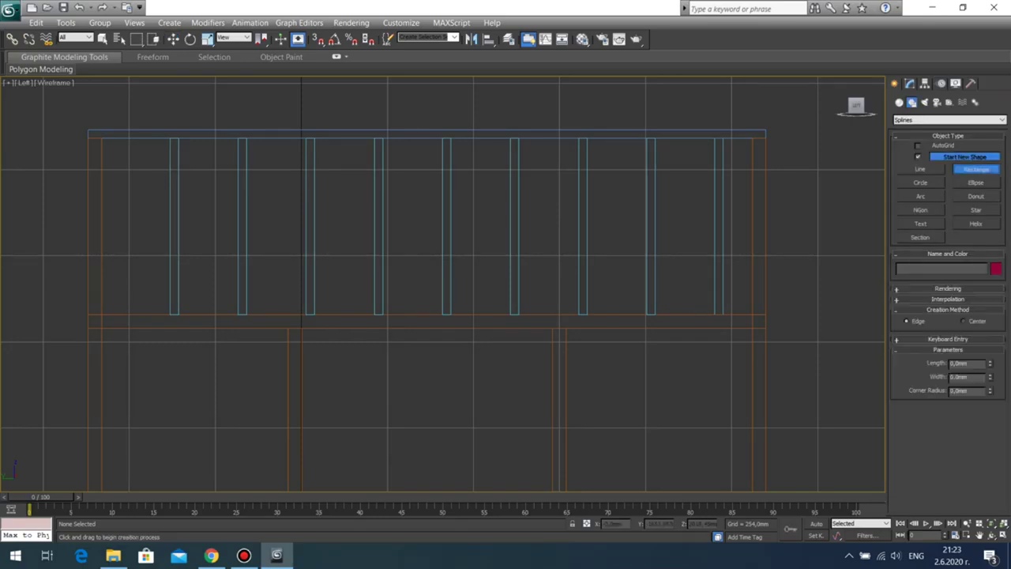
click(318, 39)
drag(102, 138, 752, 315)
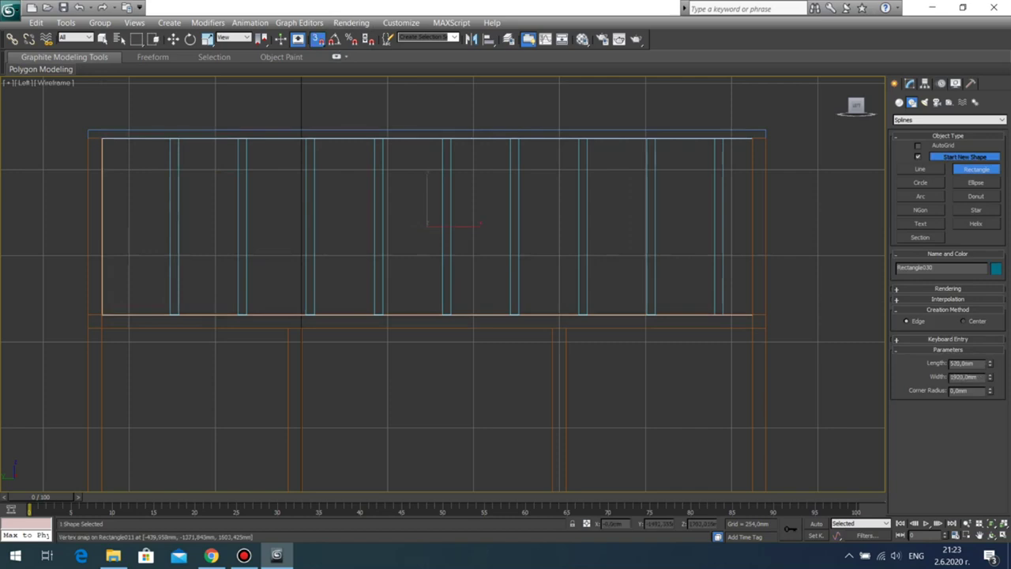
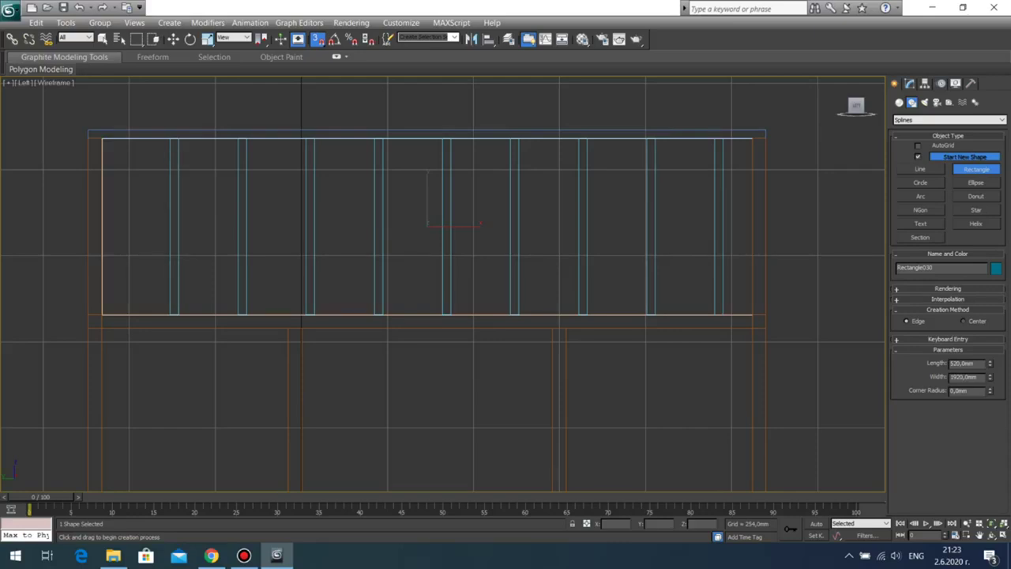
key(w)
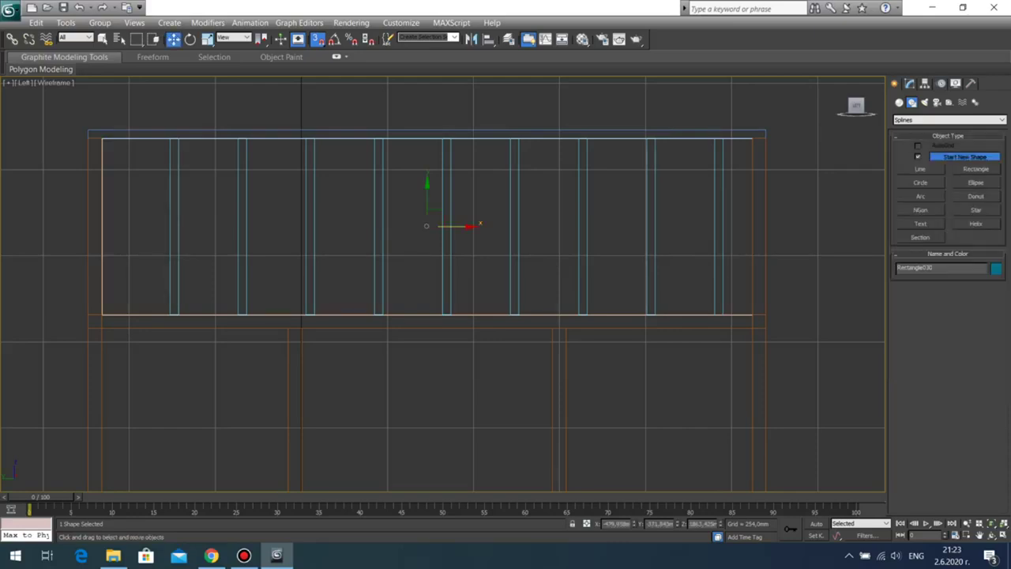
key(Delete)
key(ctrl+z)
key(Delete)
Step: Examine the guard's top rail and slats up close in the perspective view
key(alt+w)
click(664, 387)
key(alt+w)
middle_drag(663, 355, 670, 382)
scroll(455, 276, up, 3)
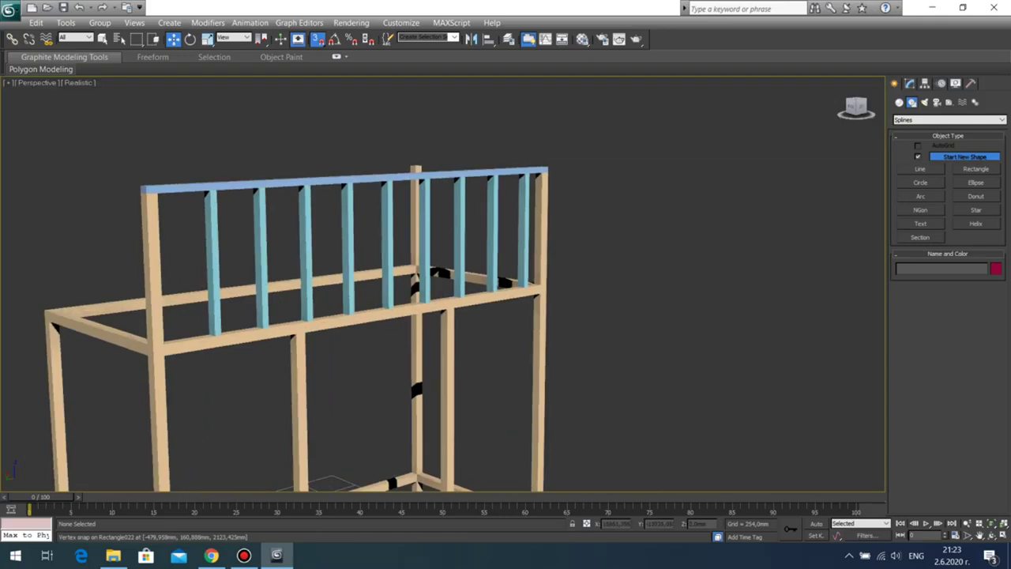
click(991, 535)
drag(506, 316, 473, 325)
scroll(426, 316, up, 5)
middle_drag(426, 315, 423, 349)
scroll(442, 316, down, 4)
middle_drag(443, 316, 439, 335)
key(w)
click(317, 39)
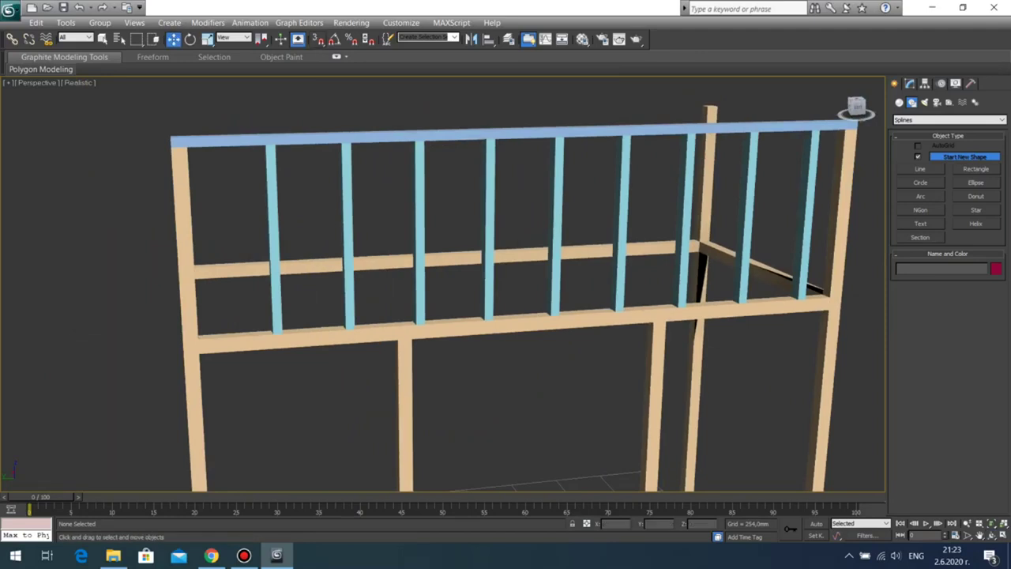
Step: Clone the guard's top rail as an independent copy about 76 mm below it
click(474, 134)
middle_drag(473, 136, 436, 152)
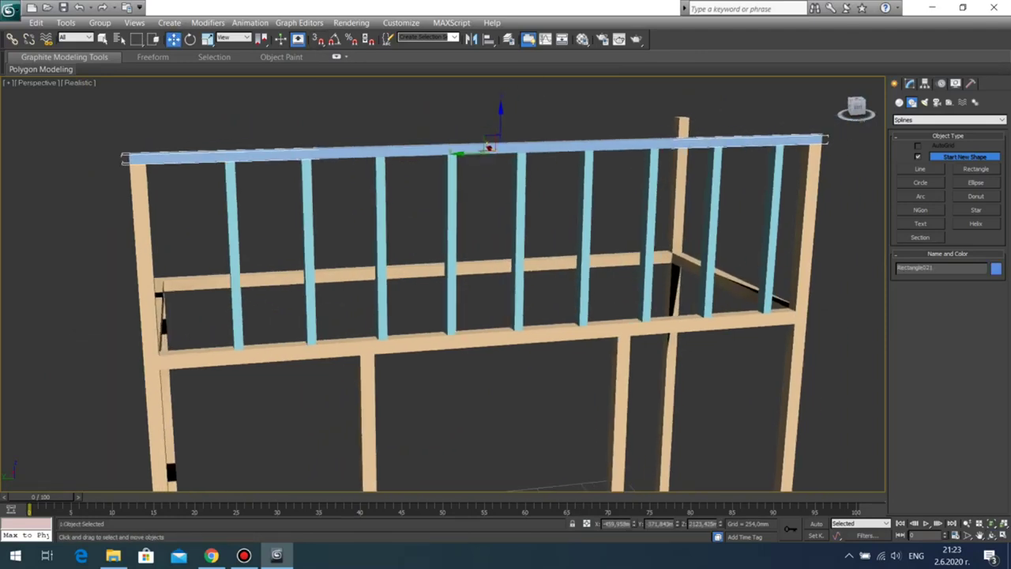
shift+drag(474, 150, 476, 175)
click(506, 331)
scroll(506, 331, down, 3)
mouse_move(506, 331)
middle_down()
mouse_move(468, 393)
mouse_move(567, 390)
middle_up()
scroll(442, 332, up, 6)
scroll(442, 332, down, 2)
middle_drag(443, 332, 735, 345)
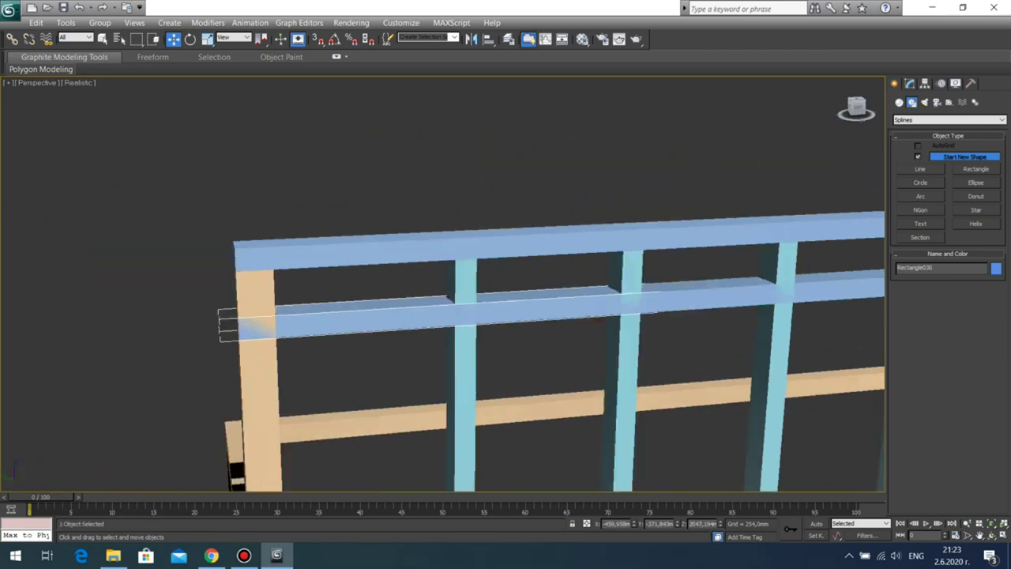
scroll(442, 285, up, 2)
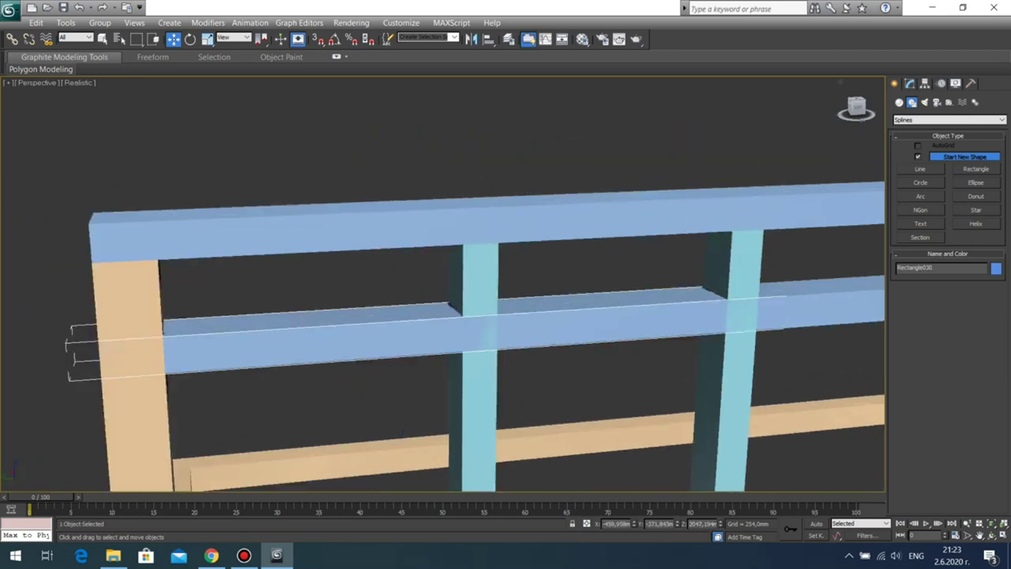
Step: Try to set the copied rail's extrusion amount to 169 mm
click(909, 84)
double_click(956, 263)
text(2)
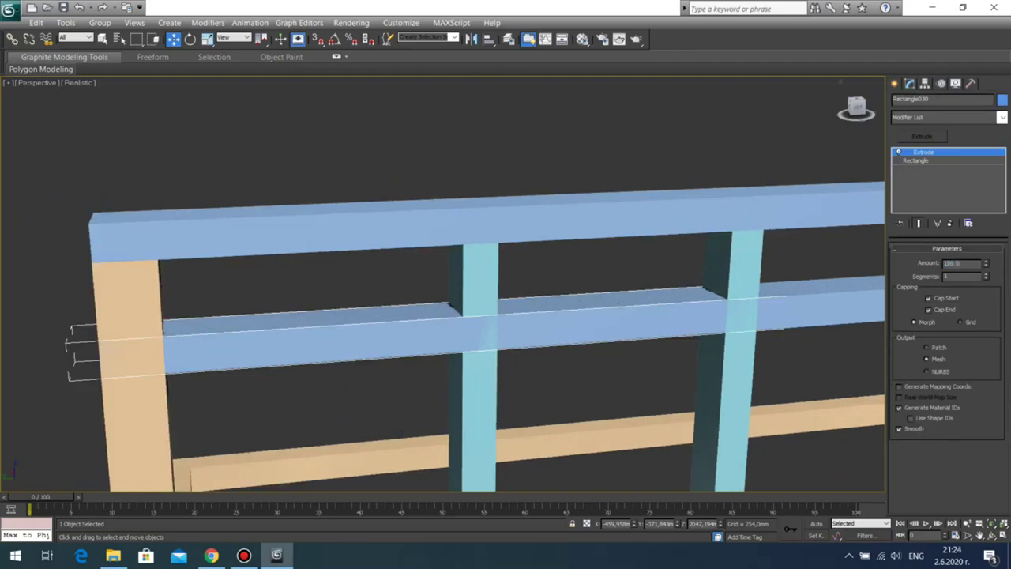
key(Return)
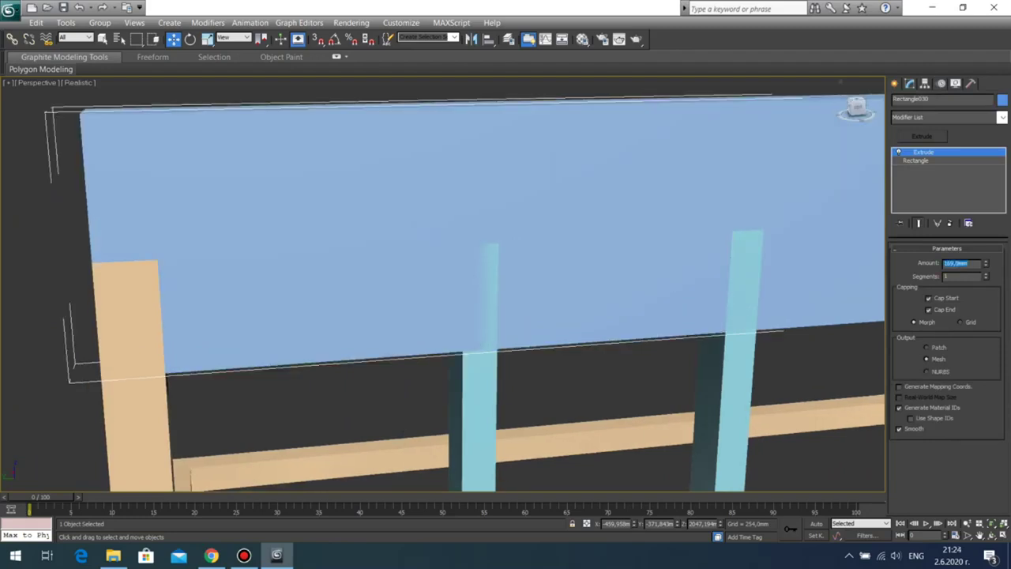
click(947, 263)
key(ctrl+z)
Step: Set the copied rail's rectangle length to 169 mm and move the shortened spacer block about 830 mm toward the corner post
click(916, 161)
double_click(961, 283)
text(1800)
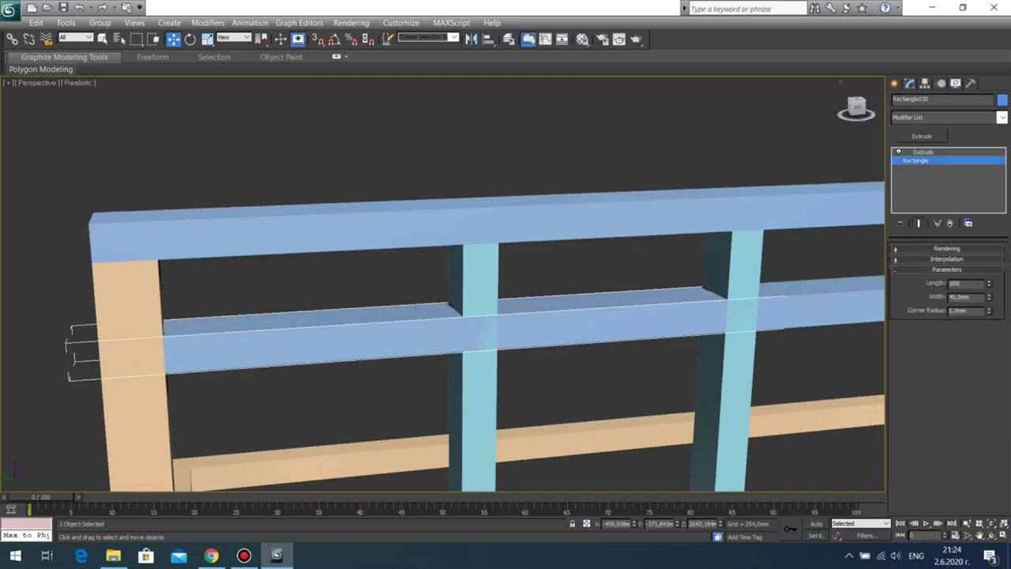
key(Return)
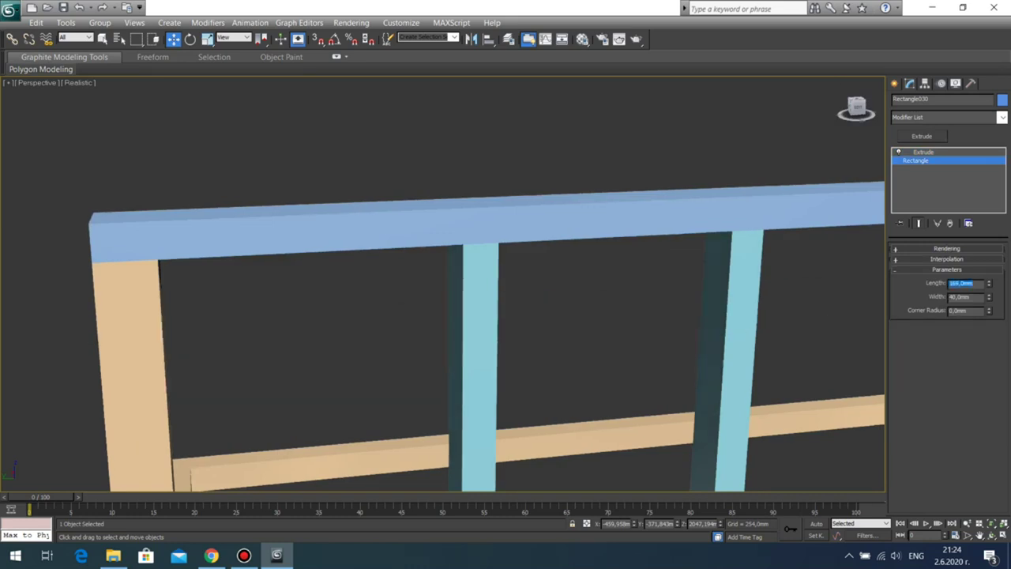
scroll(553, 288, down, 6)
middle_drag(553, 288, 536, 282)
drag(572, 282, 387, 289)
key(z)
middle_drag(387, 290, 465, 303)
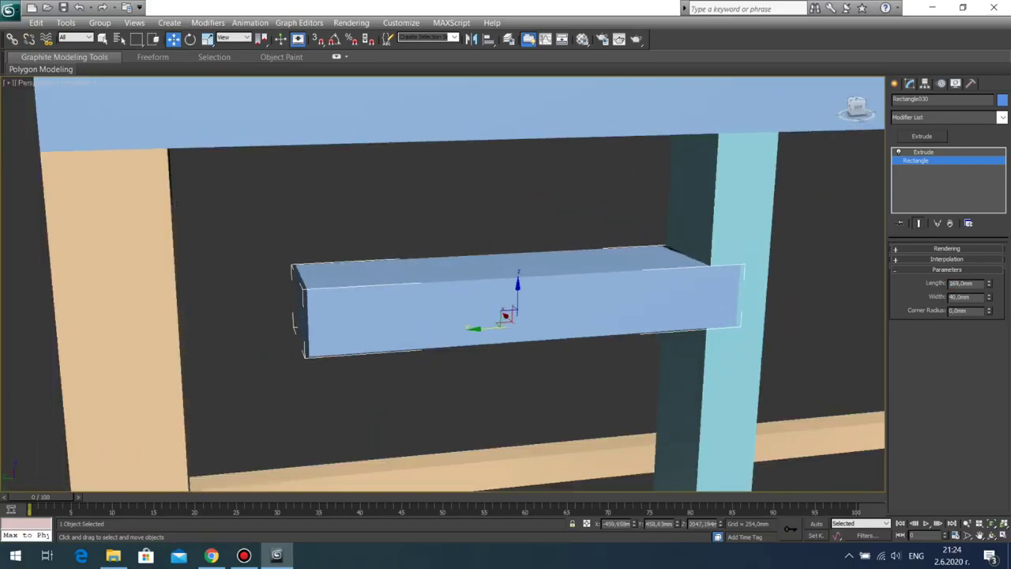
Step: Snap the spacer block into the corner between post and top rail, and snap the first slat against its free end
key(s)
drag(308, 290, 167, 148)
middle_drag(743, 292, 324, 291)
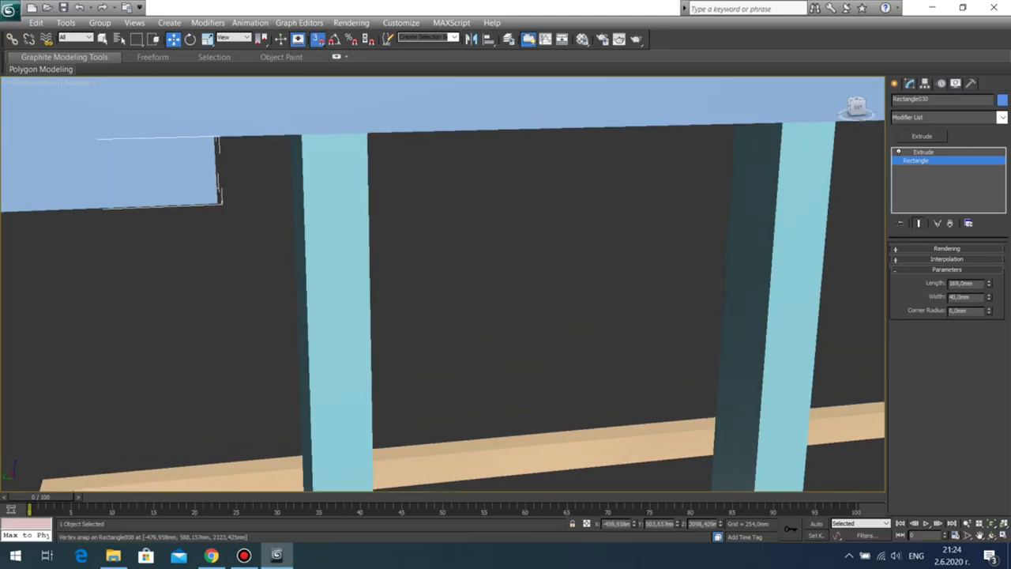
click(338, 268)
drag(301, 133, 216, 136)
Step: Clone the spacer block along the top rail as nine independent copies spaced about 210 mm apart
scroll(443, 285, down, 5)
middle_drag(442, 284, 259, 209)
click(161, 176)
scroll(442, 284, down, 3)
middle_drag(442, 284, 259, 270)
scroll(442, 284, down, 5)
middle_drag(442, 284, 424, 282)
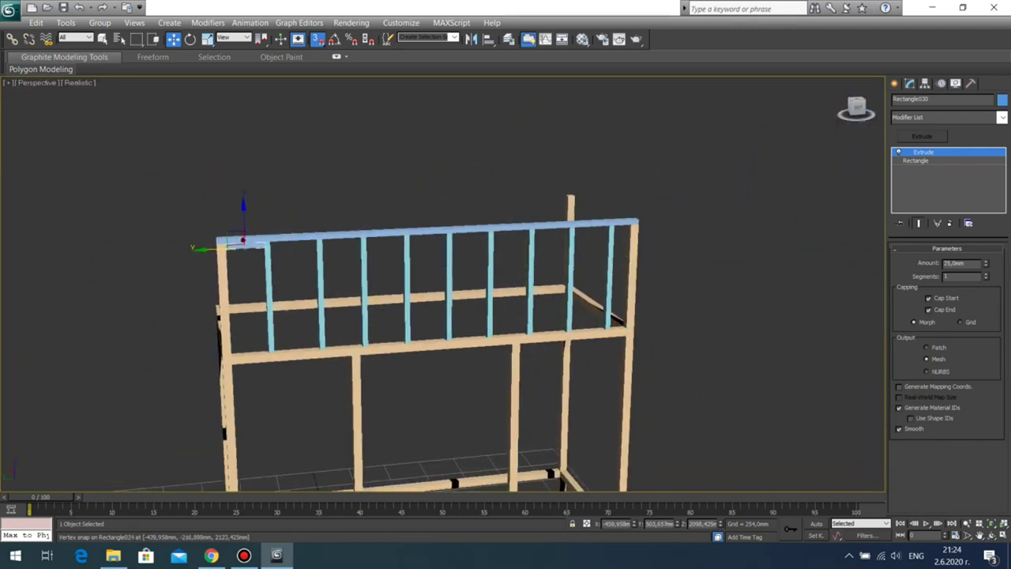
scroll(452, 279, up, 2)
key(s)
mouse_move(112, 228)
shift+mouse_down()
mouse_move(301, 220)
mouse_move(181, 226)
shift+mouse_up()
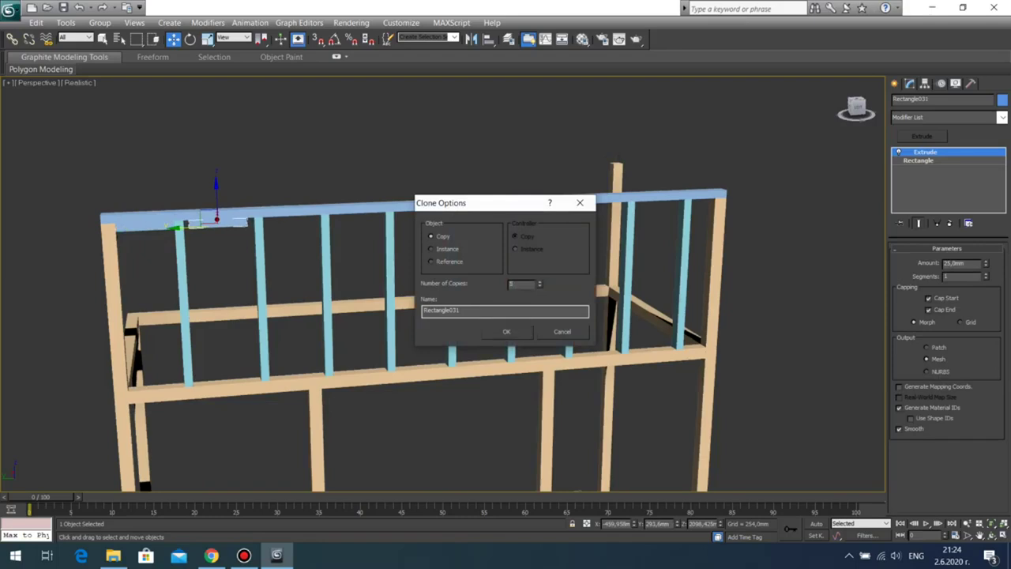
click(507, 332)
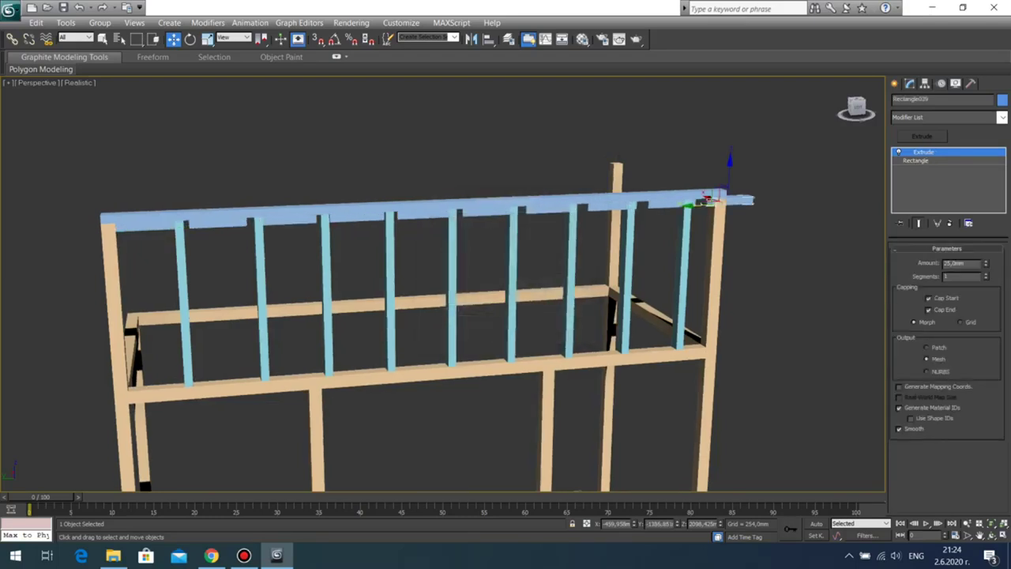
Step: Snap the first copied spacer against the first slat, and snap the second slat against that spacer's far end
click(474, 430)
scroll(405, 213, up, 10)
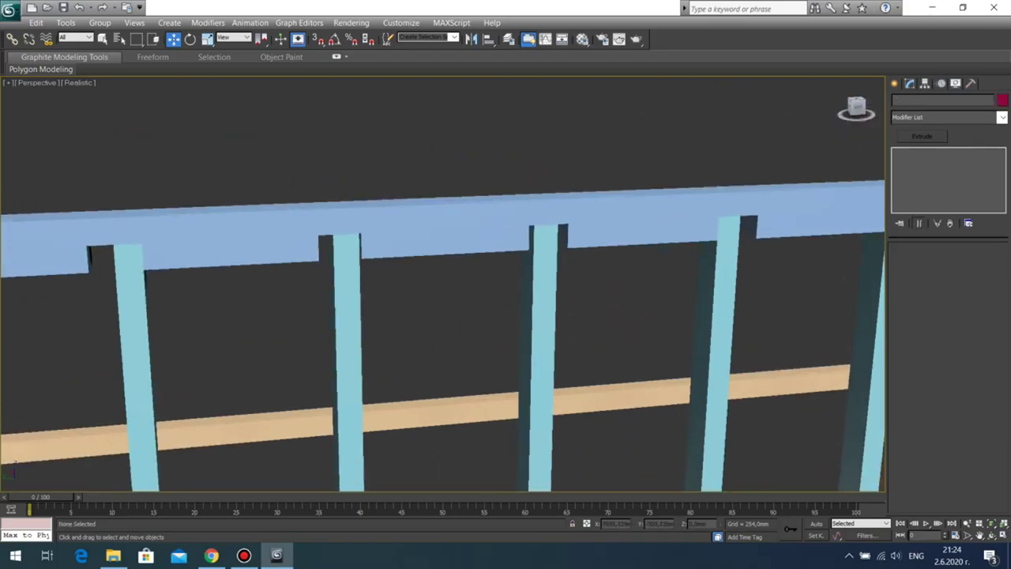
middle_drag(236, 229, 426, 245)
click(422, 246)
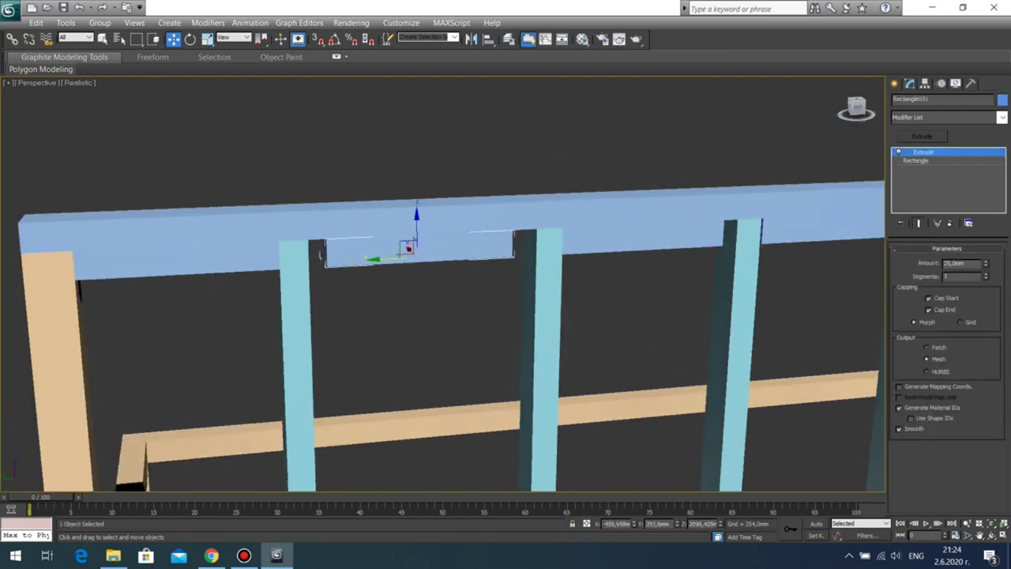
scroll(422, 246, up, 3)
key(s)
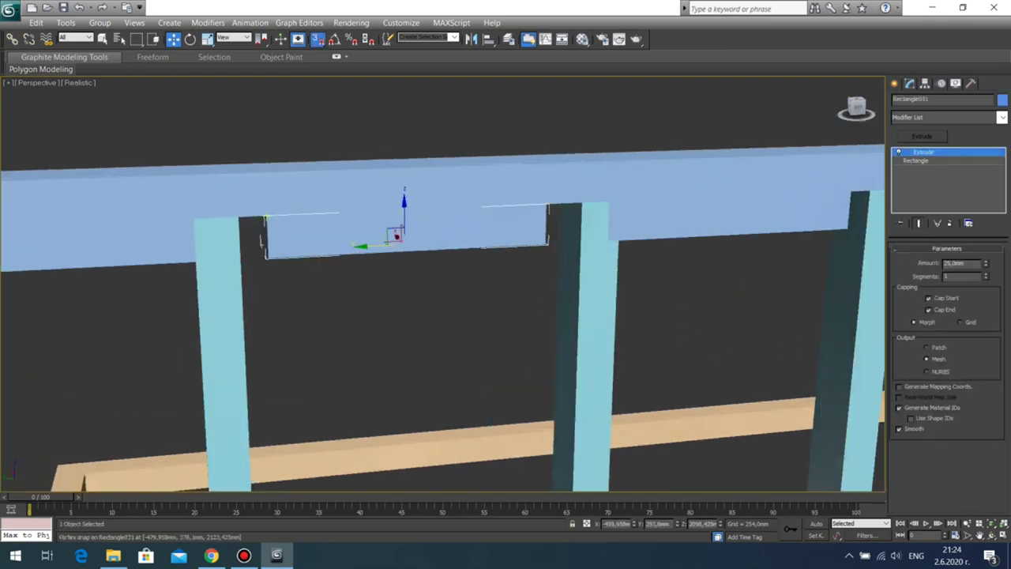
drag(266, 216, 239, 217)
middle_drag(614, 252, 315, 239)
click(310, 229)
drag(228, 194, 216, 192)
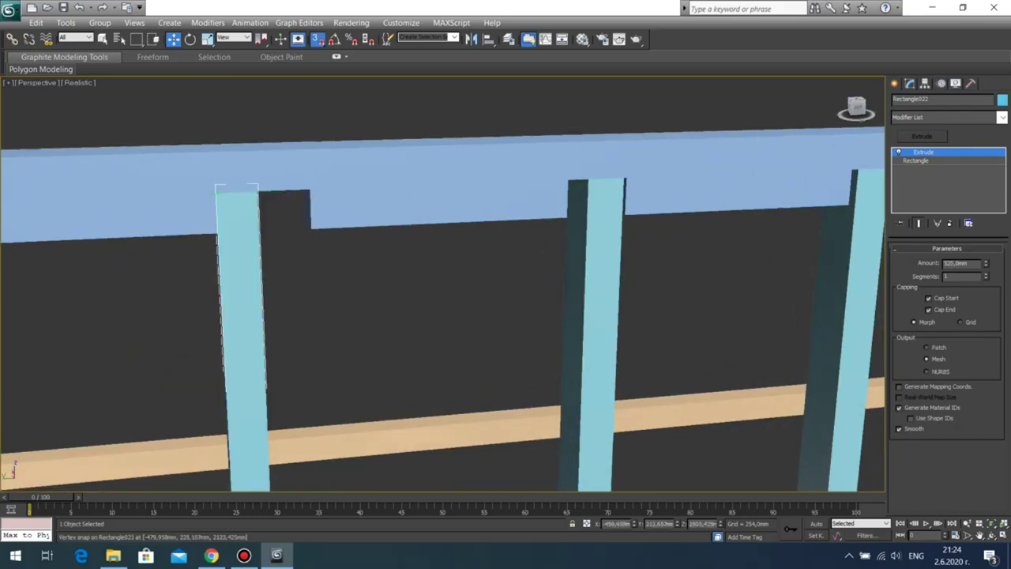
Step: Snap the next spacer against the second slat, and snap the third slat against that spacer's far end
middle_drag(324, 207, 144, 202)
click(150, 204)
click(144, 167)
click(152, 204)
drag(113, 187, 77, 196)
middle_drag(407, 190, 322, 186)
click(324, 181)
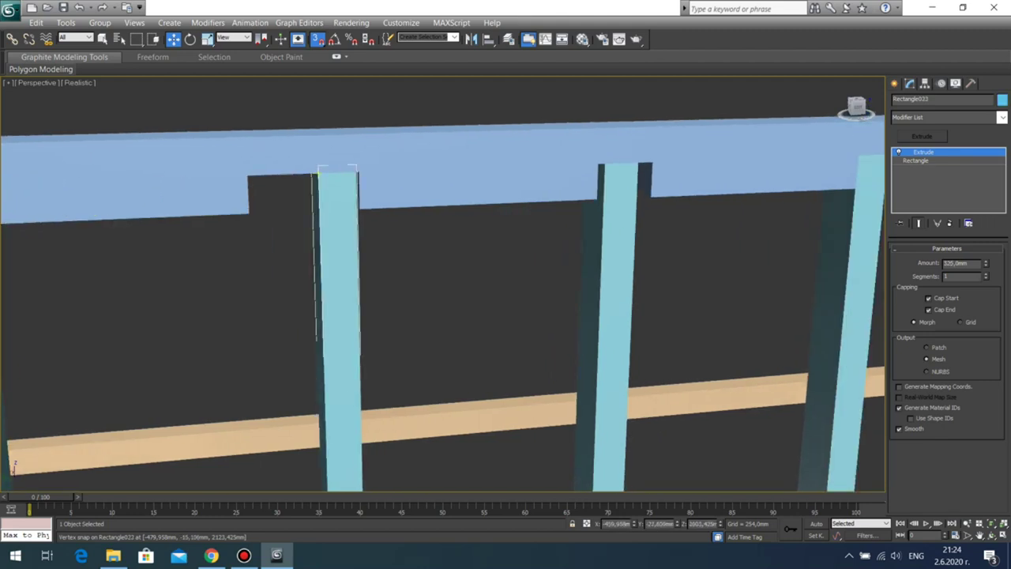
drag(318, 173, 248, 175)
Step: Snap the next spacer against the third slat, and snap the fourth slat against that spacer's far end
middle_drag(387, 189, 263, 188)
click(260, 189)
drag(236, 175, 162, 182)
middle_drag(494, 180, 346, 191)
click(352, 189)
drag(339, 179, 264, 181)
Step: Snap the next spacer against the fourth slat, and snap the fifth slat against that spacer's far end
middle_drag(394, 180, 206, 190)
click(205, 190)
drag(203, 188, 112, 191)
middle_drag(452, 174, 375, 177)
click(376, 175)
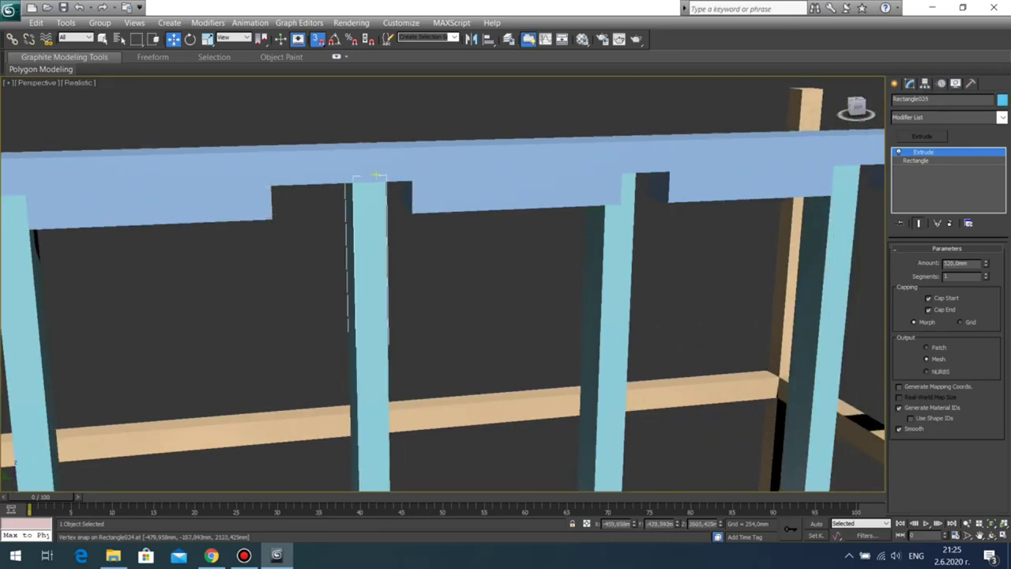
drag(353, 183, 272, 186)
Step: Snap the next spacer against the fifth slat, and snap the sixth slat against that spacer's far end
middle_drag(413, 210, 295, 215)
click(296, 215)
drag(296, 186, 187, 189)
middle_drag(411, 202, 352, 210)
click(447, 207)
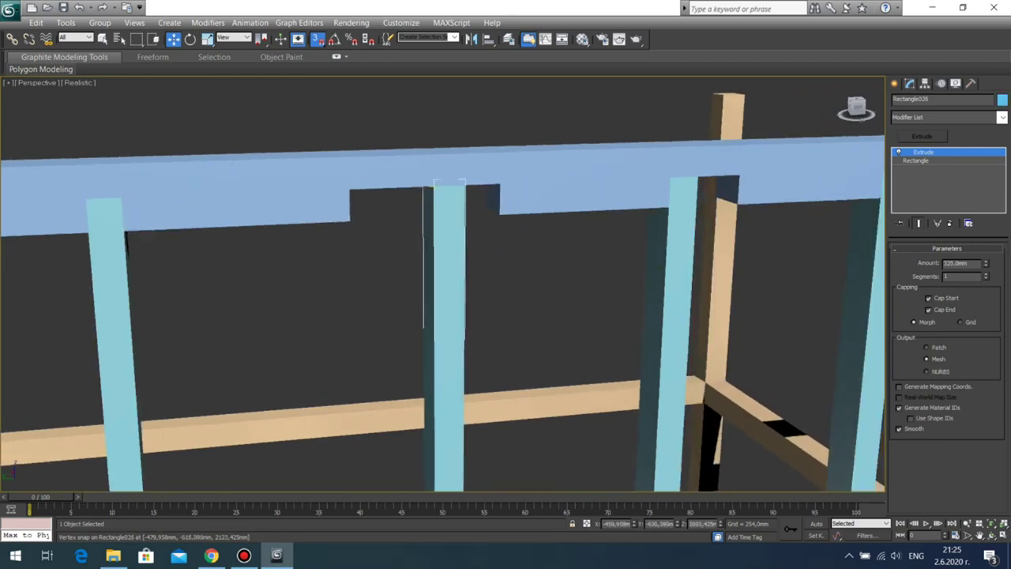
drag(434, 187, 350, 190)
Step: Snap the next spacer against the sixth slat, and snap the seventh slat against that spacer's far end
middle_drag(525, 202, 285, 199)
click(286, 198)
drag(257, 183, 136, 187)
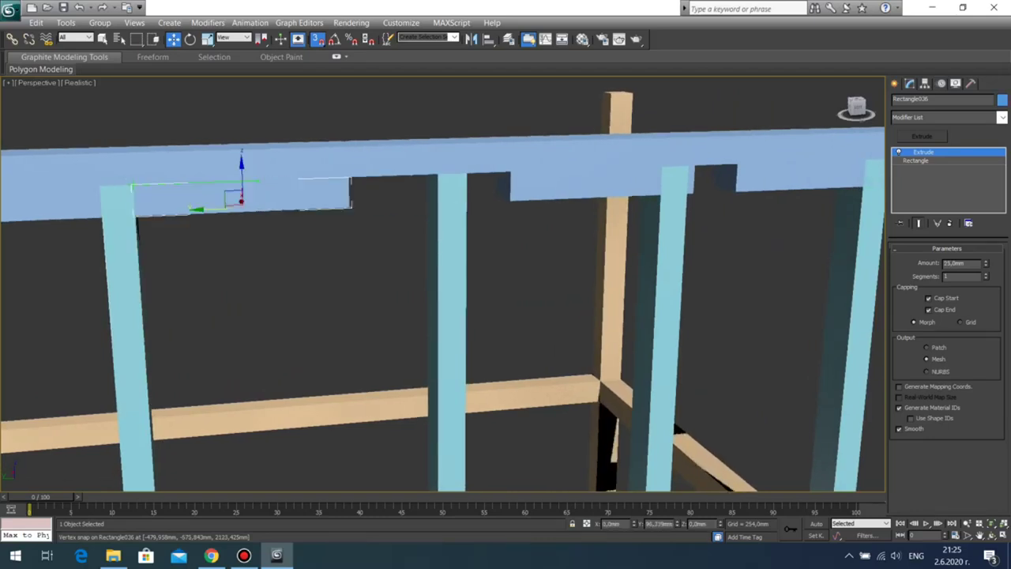
middle_drag(352, 194, 205, 212)
click(309, 207)
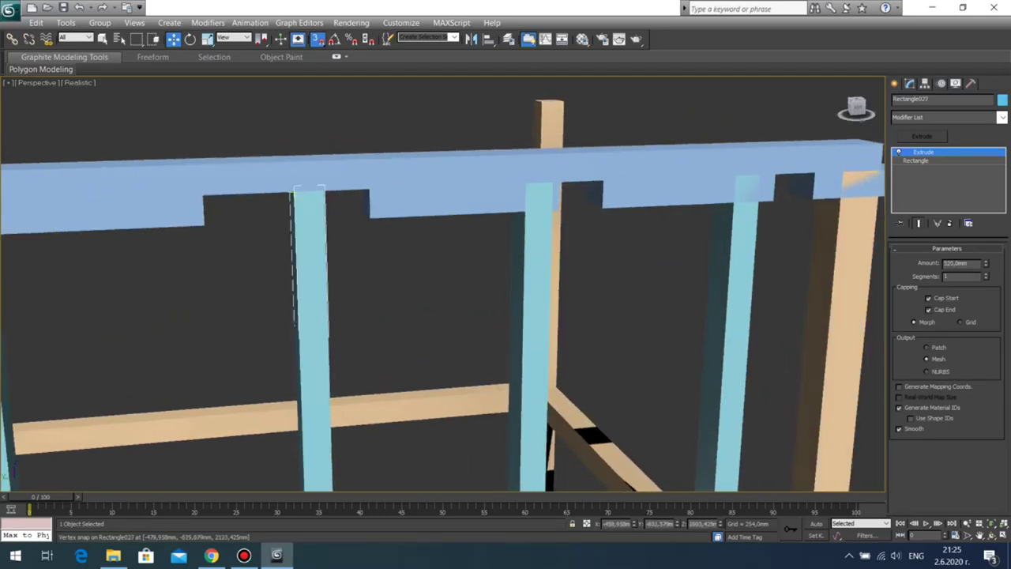
drag(295, 194, 204, 196)
Step: Snap the next spacer against the seventh slat, and snap the eighth slat against that spacer's far end
middle_drag(379, 207, 290, 213)
click(289, 213)
drag(281, 197, 146, 201)
middle_drag(505, 209, 437, 216)
click(375, 200)
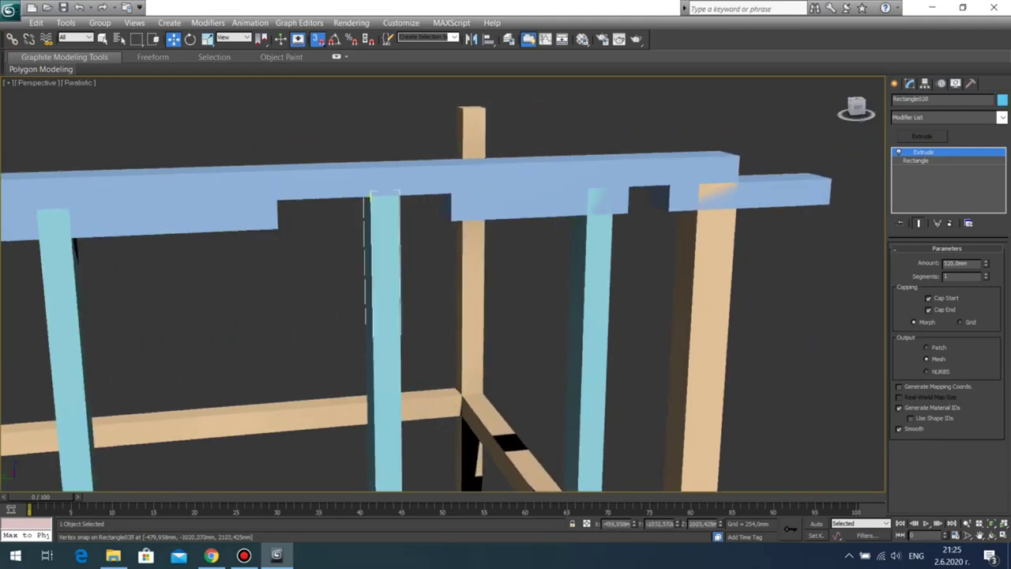
drag(371, 197, 278, 201)
Step: Snap the next spacer against the eighth slat, and snap the ninth slat against that spacer's far end
click(456, 204)
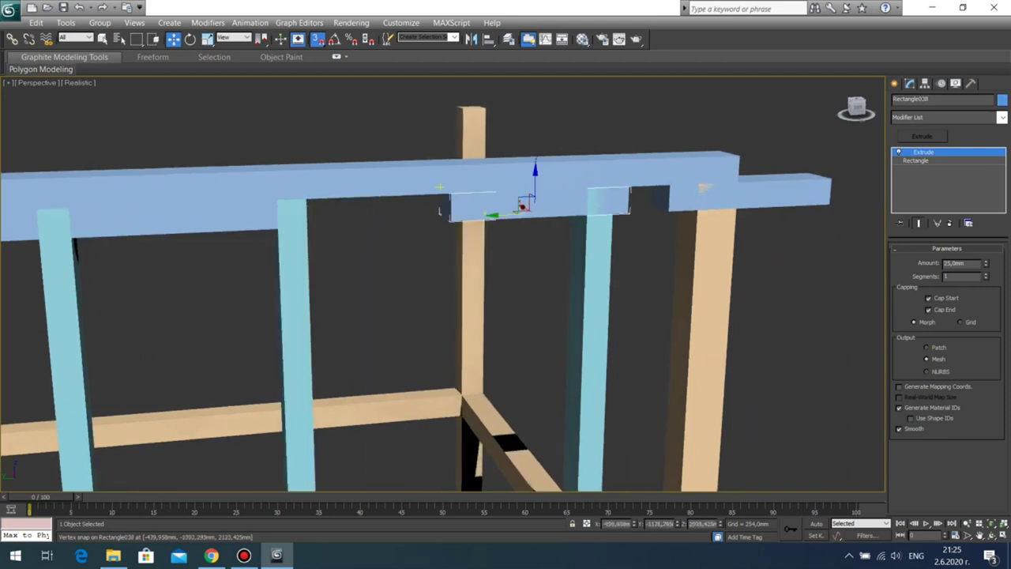
drag(440, 211, 304, 202)
click(596, 201)
drag(588, 189, 496, 192)
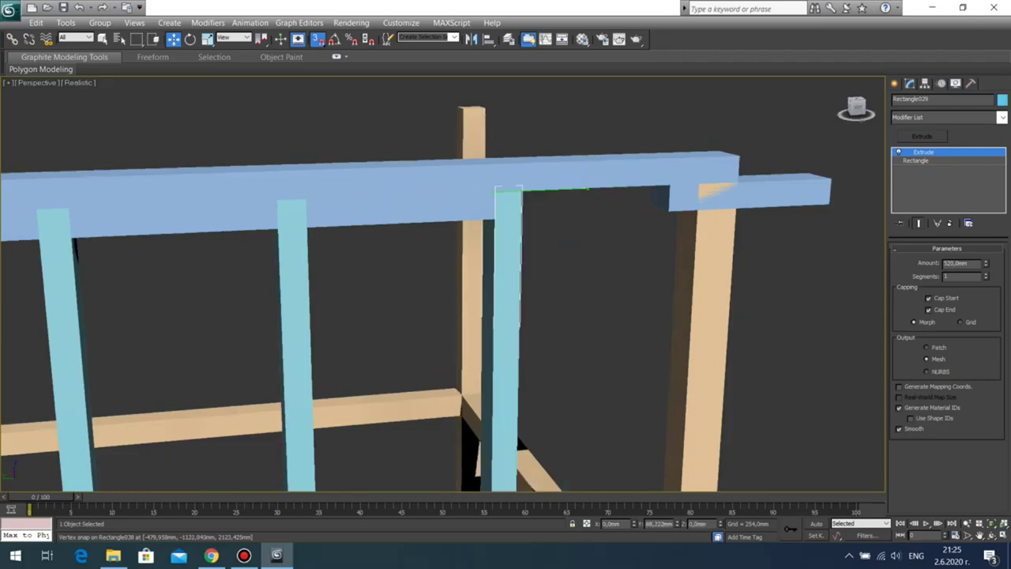
Step: Delete all the spacer blocks between the slats of the upper front guard
scroll(496, 192, down, 5)
middle_drag(498, 197, 565, 201)
click(585, 273)
click(581, 269)
key(Delete)
click(491, 272)
key(Delete)
click(465, 275)
key(Delete)
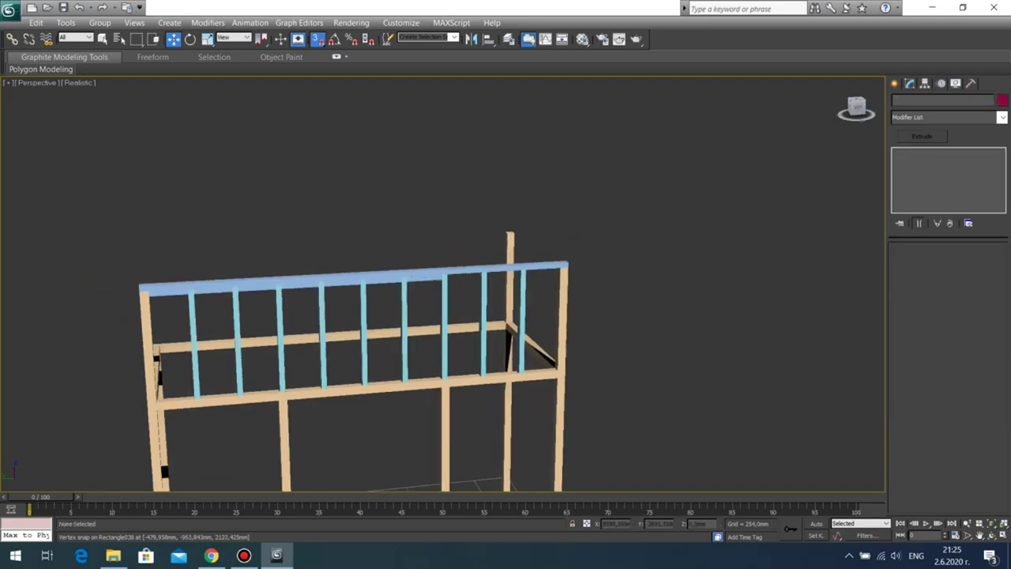
click(415, 277)
key(Delete)
click(379, 279)
key(Delete)
click(338, 281)
key(Delete)
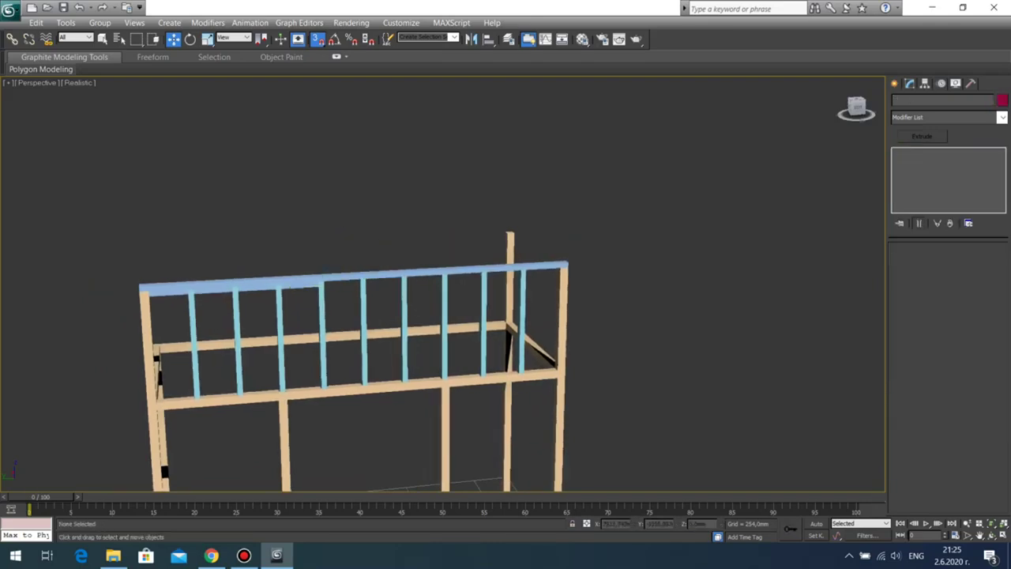
click(299, 283)
key(Delete)
click(256, 287)
key(Delete)
click(213, 290)
key(Delete)
click(169, 292)
key(Delete)
middle_drag(169, 292, 172, 234)
scroll(214, 266, down, 5)
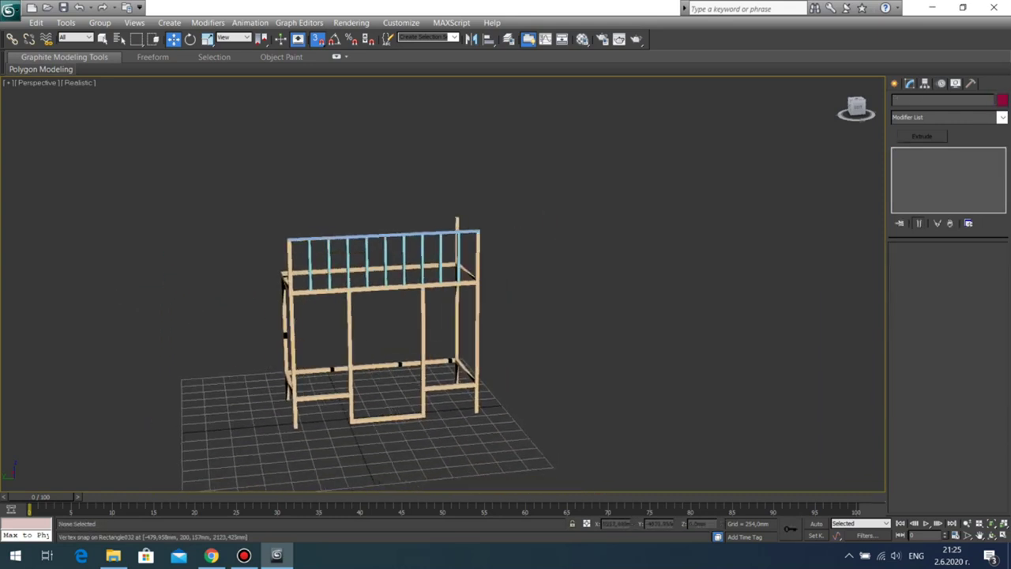
Step: Assign the orange 01 - Default material to the front guard's top rail and slats so they match the frame
scroll(442, 284, up, 3)
click(991, 536)
mouse_move(458, 292)
mouse_down()
mouse_move(293, 297)
mouse_move(568, 289)
mouse_move(458, 284)
mouse_move(537, 272)
mouse_move(632, 277)
mouse_move(414, 283)
mouse_move(391, 293)
mouse_move(466, 294)
mouse_up()
middle_drag(466, 294, 525, 286)
scroll(524, 286, down, 4)
scroll(525, 286, up, 4)
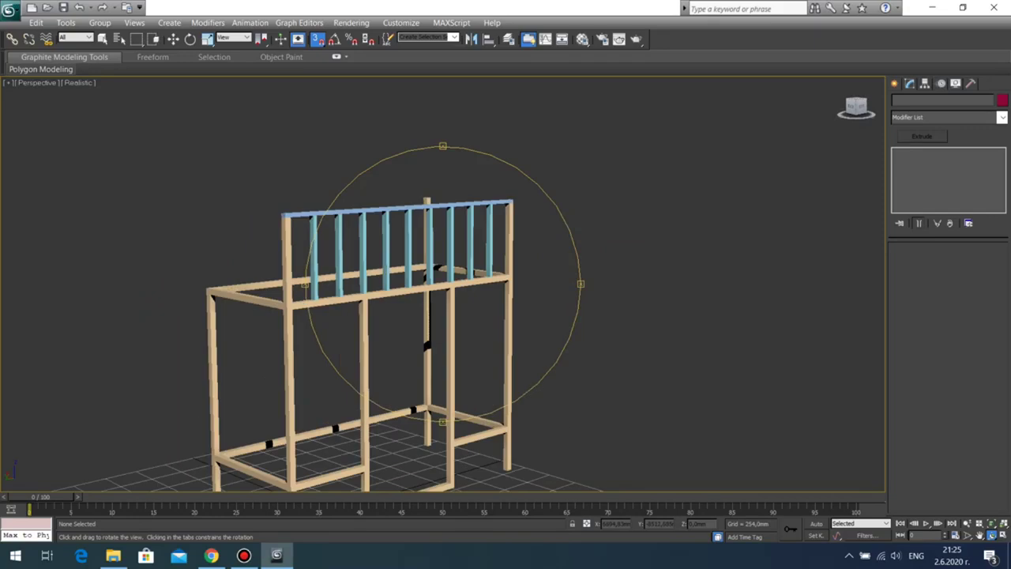
drag(474, 289, 449, 264)
key(w)
drag(215, 161, 621, 335)
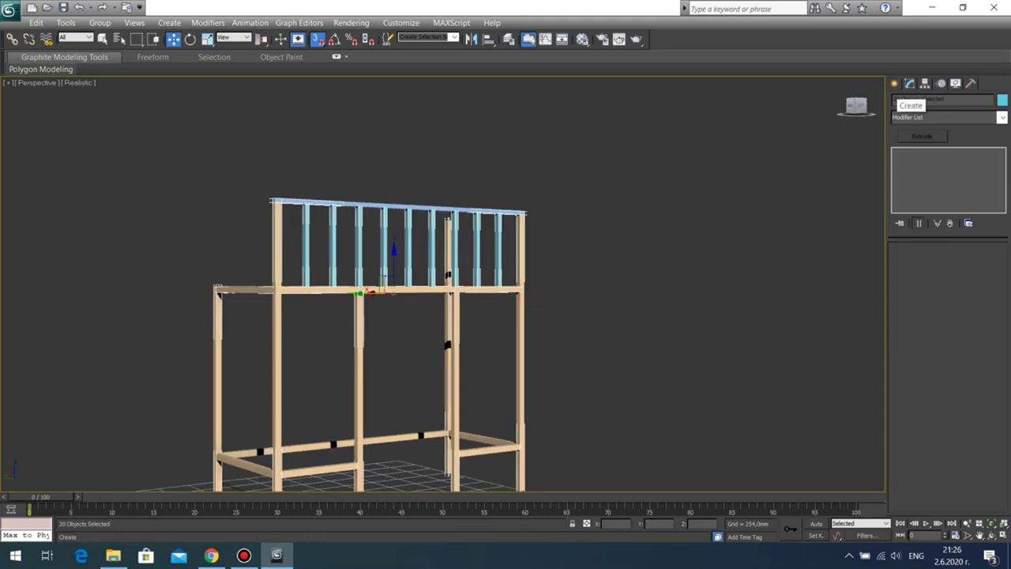
click(894, 84)
key(m)
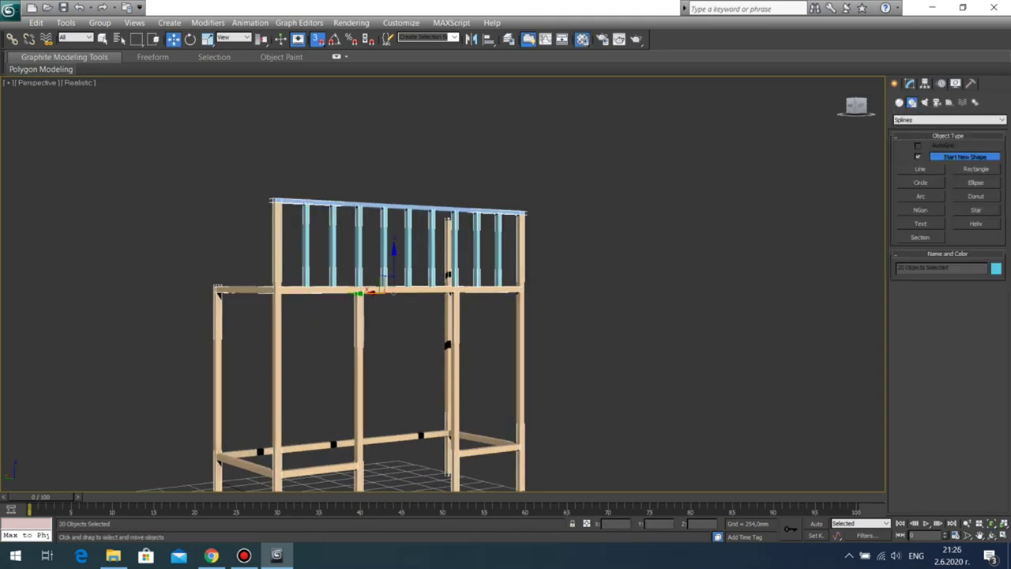
click(576, 329)
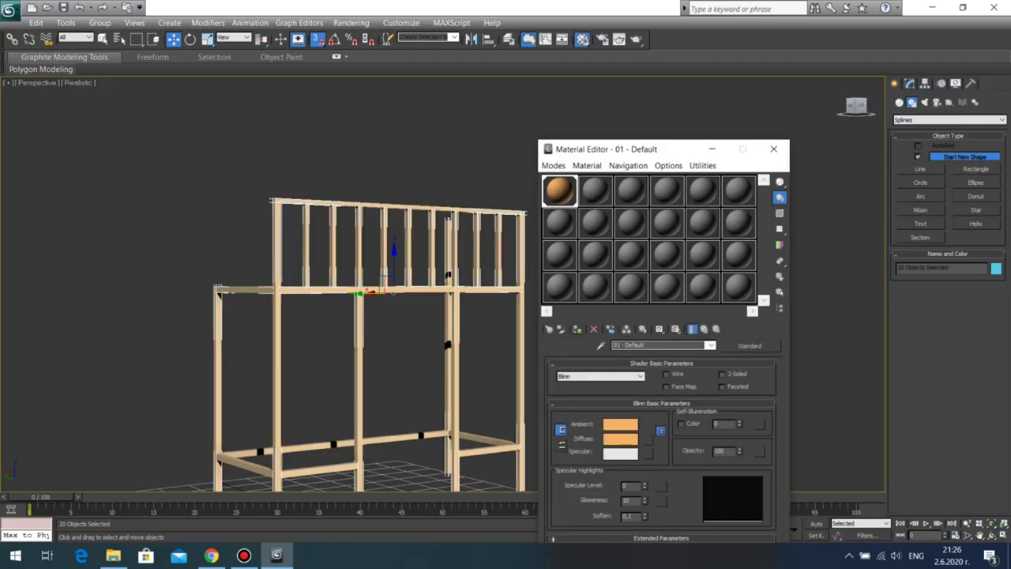
click(773, 149)
click(756, 179)
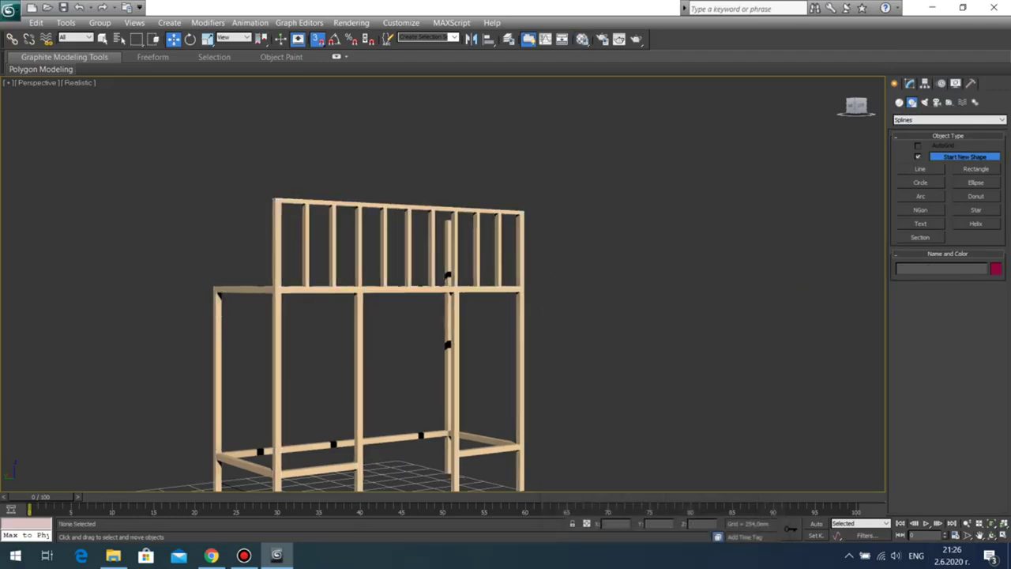
Step: Copy the last slat of the front guard into the open area beside the short side's upper rail
click(991, 535)
drag(490, 261, 265, 280)
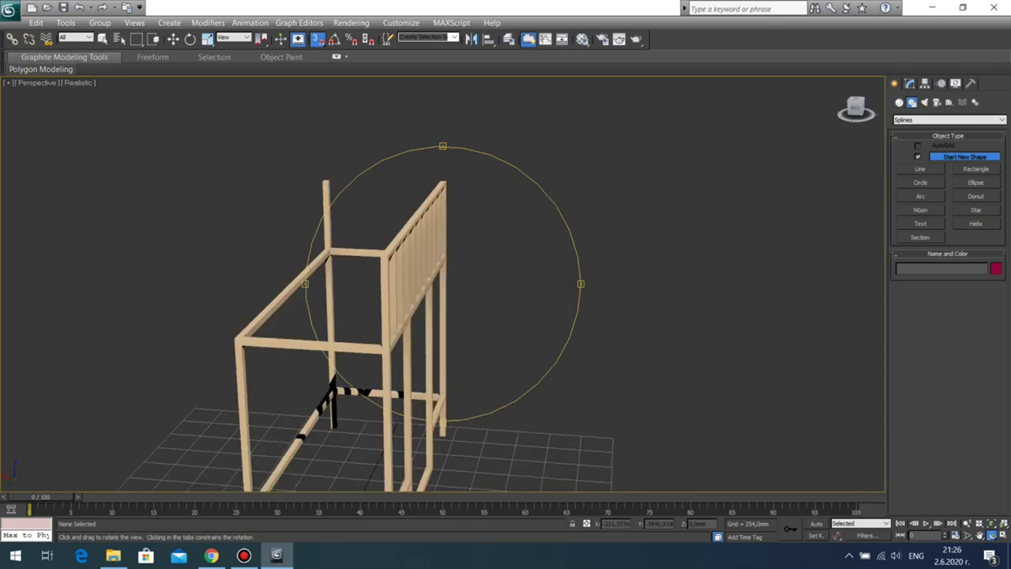
drag(458, 268, 407, 270)
scroll(364, 237, down, 5)
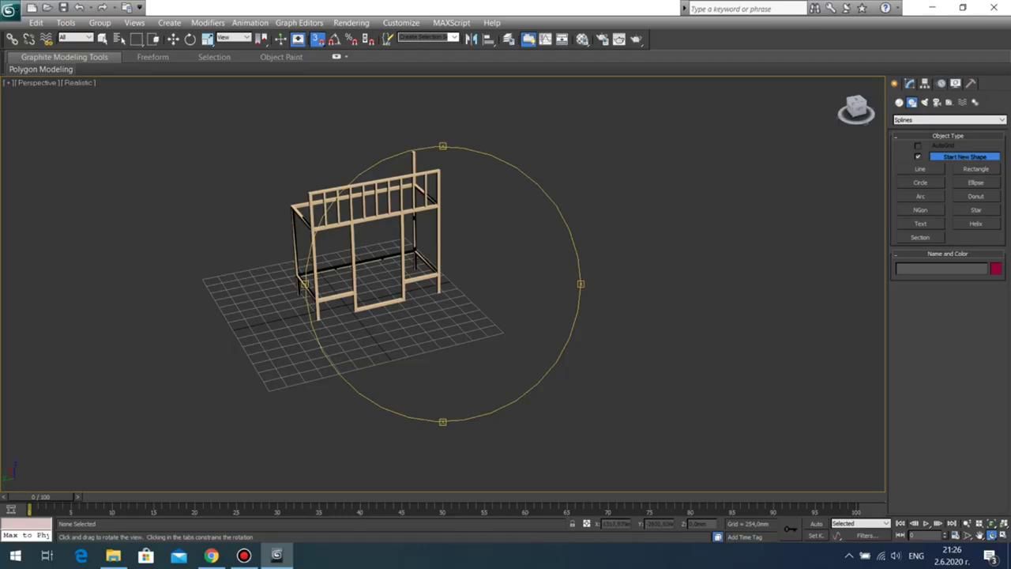
drag(505, 292, 379, 286)
scroll(442, 284, up, 6)
middle_drag(482, 189, 351, 466)
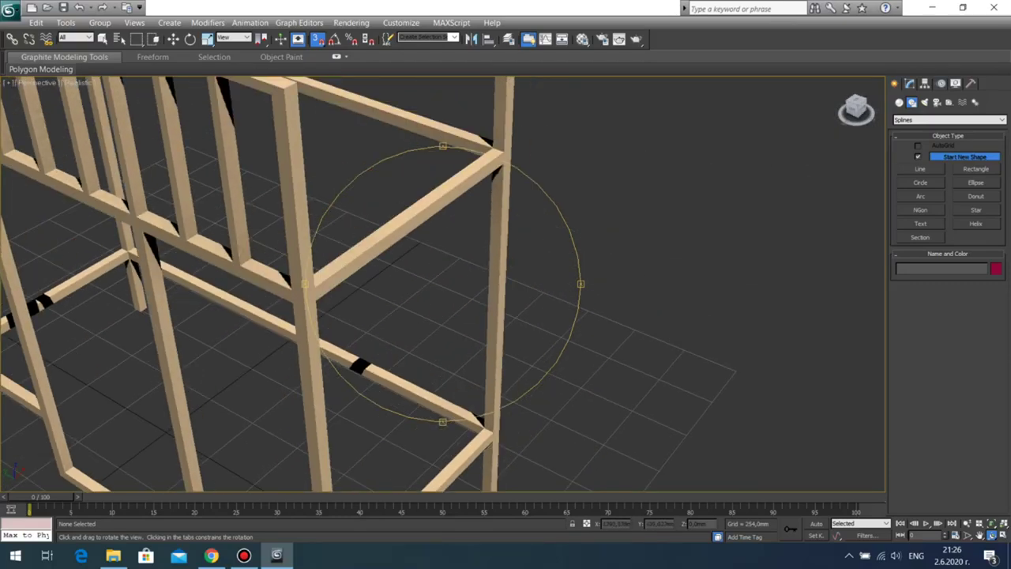
middle_drag(442, 237, 447, 340)
key(w)
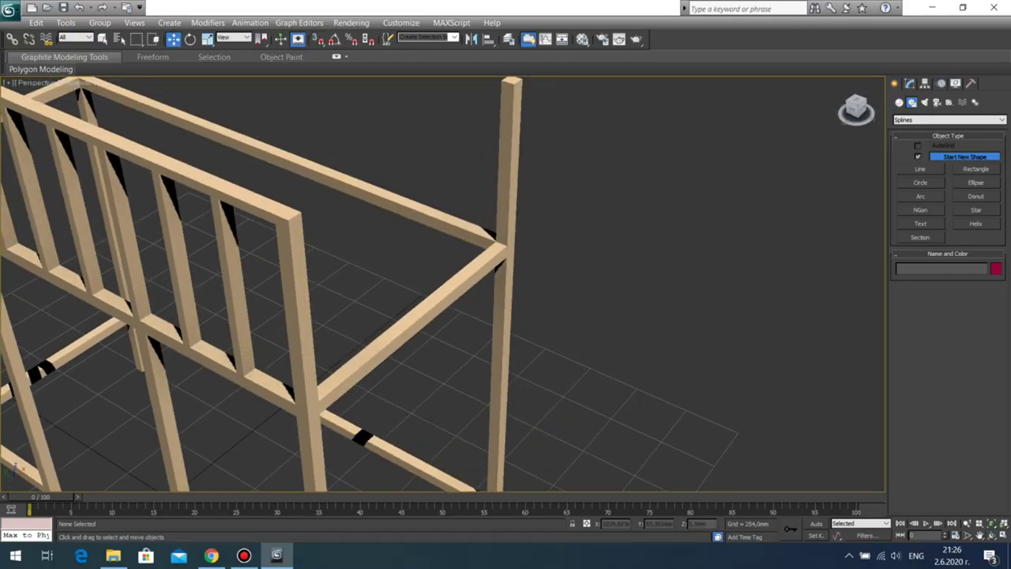
click(238, 304)
mouse_move(270, 351)
shift+mouse_down()
mouse_move(411, 249)
mouse_move(395, 259)
shift+mouse_up()
key(Return)
middle_drag(395, 260, 354, 331)
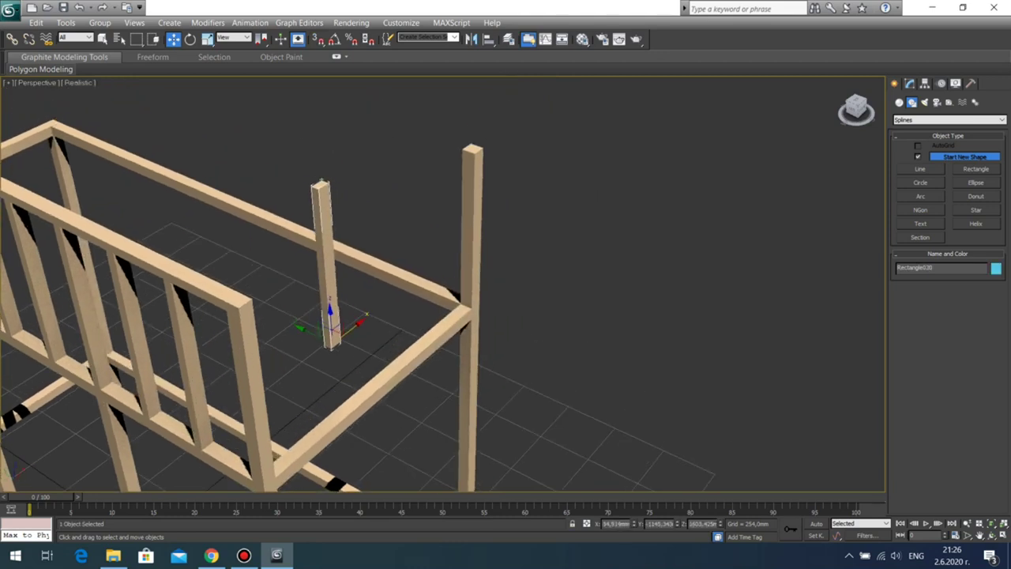
Step: Move the copied slat onto the short side's upper rail, between the front and back corner posts
scroll(353, 331, up, 3)
drag(253, 364, 339, 408)
scroll(340, 407, down, 3)
middle_drag(339, 407, 395, 188)
scroll(428, 268, down, 2)
click(991, 535)
drag(411, 324, 458, 327)
middle_drag(403, 174, 502, 117)
scroll(363, 388, up, 5)
scroll(364, 389, down, 4)
key(w)
Step: Rotate the slat by -90° about its vertical axis with angle snapping on
key(e)
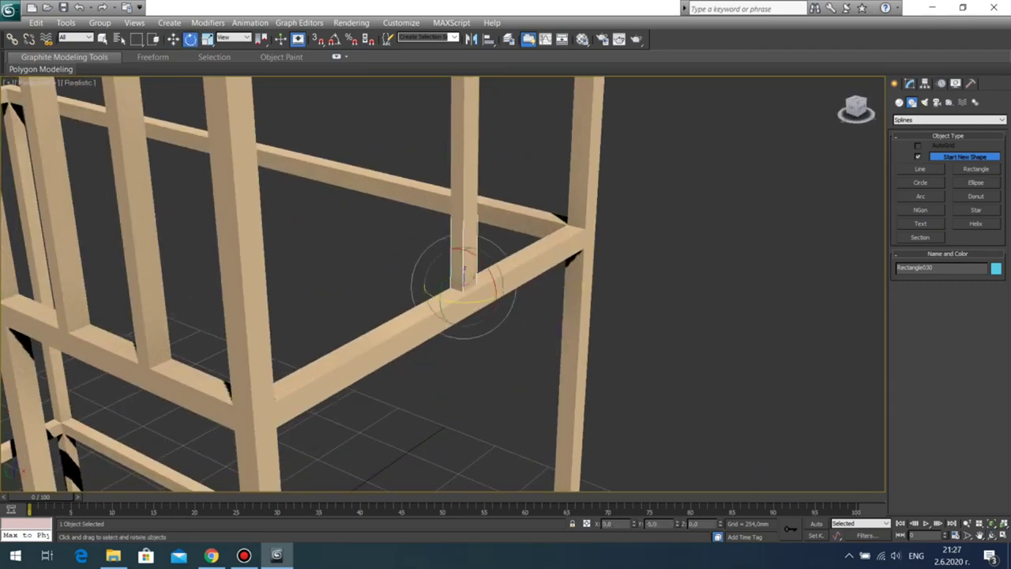
key(a)
drag(481, 301, 403, 299)
click(371, 273)
scroll(442, 284, up, 4)
middle_drag(473, 244, 342, 284)
click(343, 281)
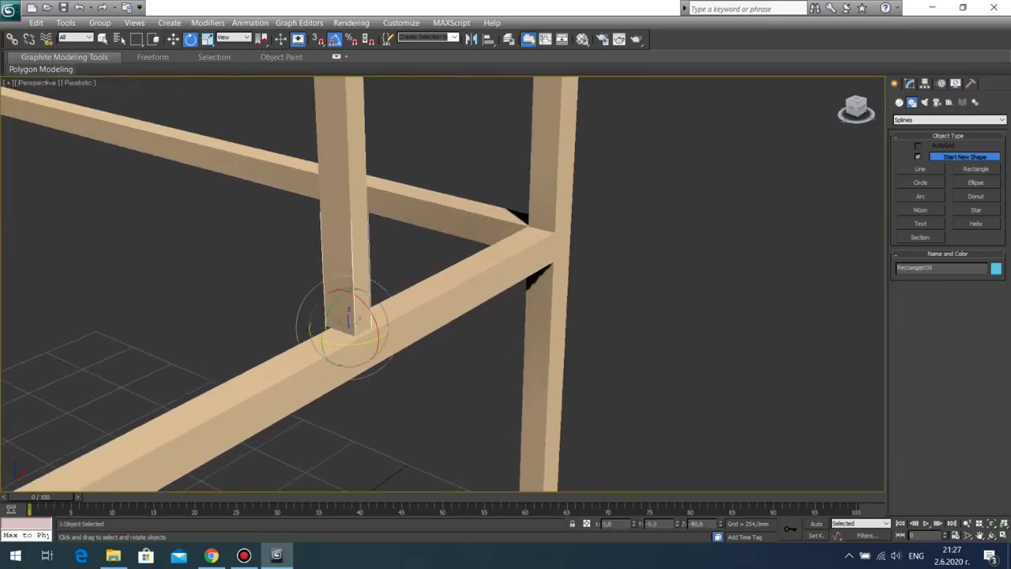
Step: Snap the slat's bottom corner to the back corner post where it meets the short side's upper rail
key(w)
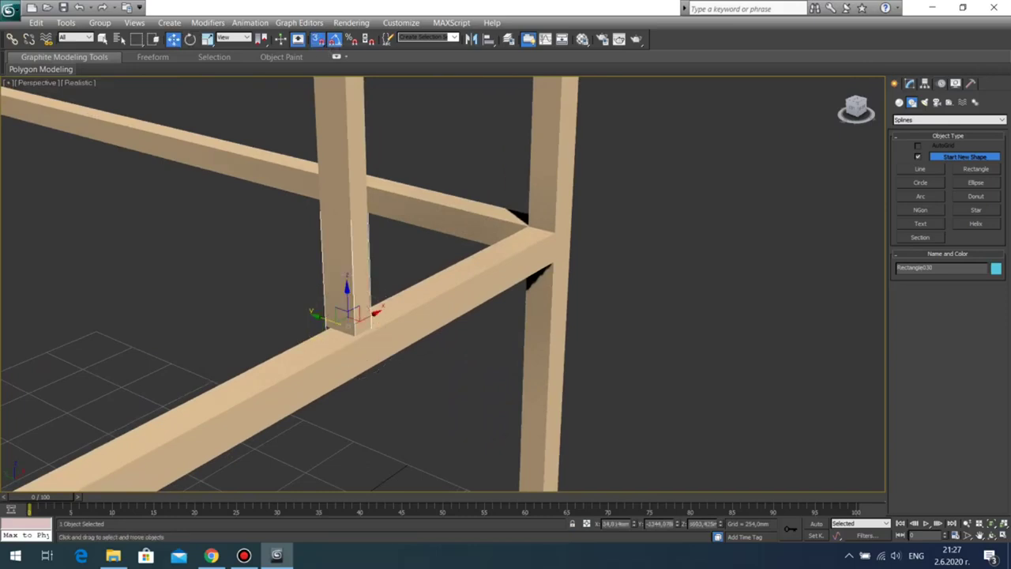
drag(370, 328, 554, 231)
click(635, 259)
scroll(636, 259, down, 6)
scroll(467, 261, up, 8)
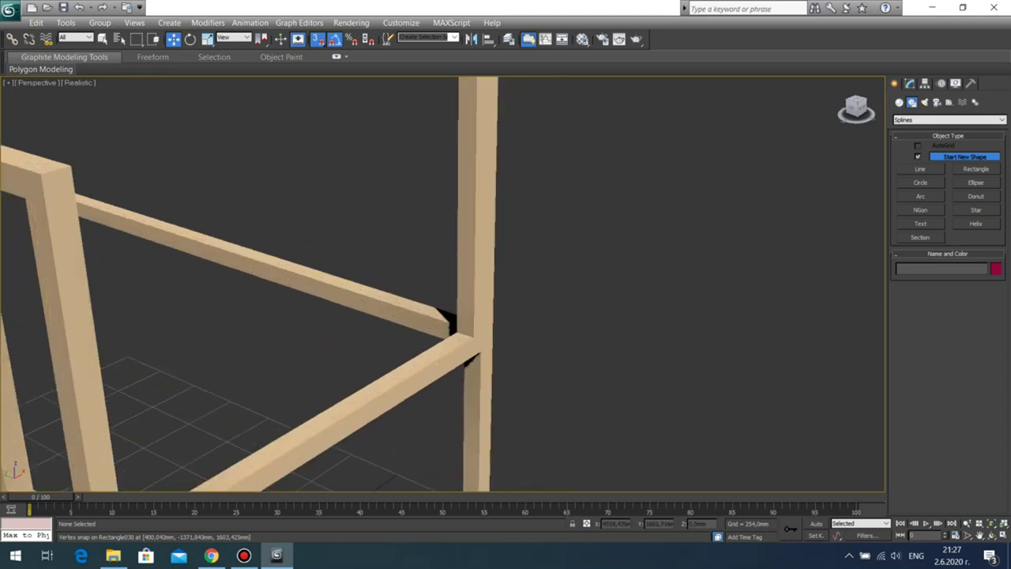
click(468, 272)
click(991, 536)
drag(466, 316, 87, 304)
scroll(442, 285, down, 6)
scroll(459, 304, up, 3)
drag(395, 308, 501, 300)
middle_drag(501, 300, 488, 364)
key(w)
shift+drag(568, 311, 574, 311)
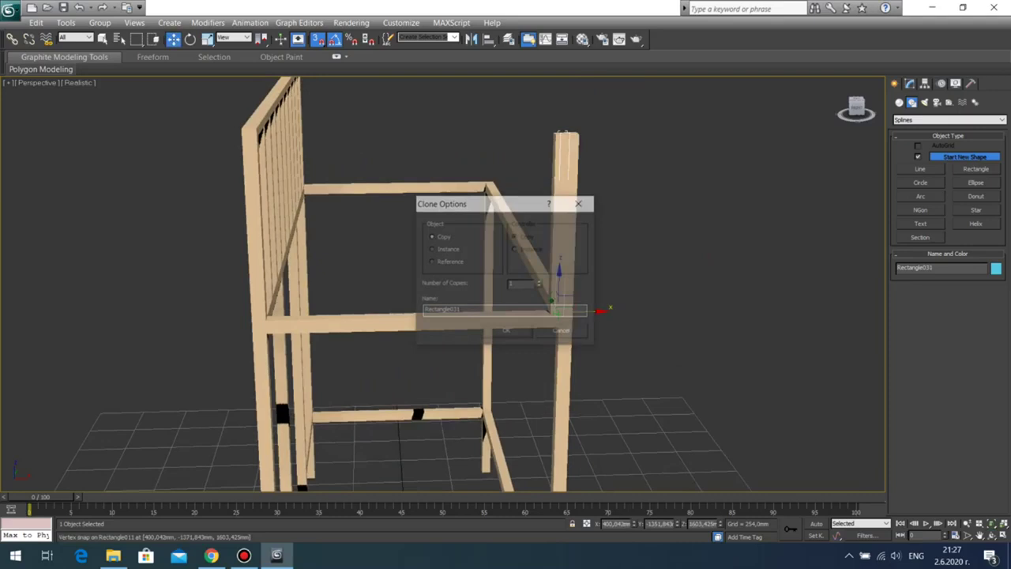
click(562, 332)
click(600, 300)
Step: Move the slat about 144 mm along the short side's rail, away from the back corner post, without vertex snapping
click(558, 293)
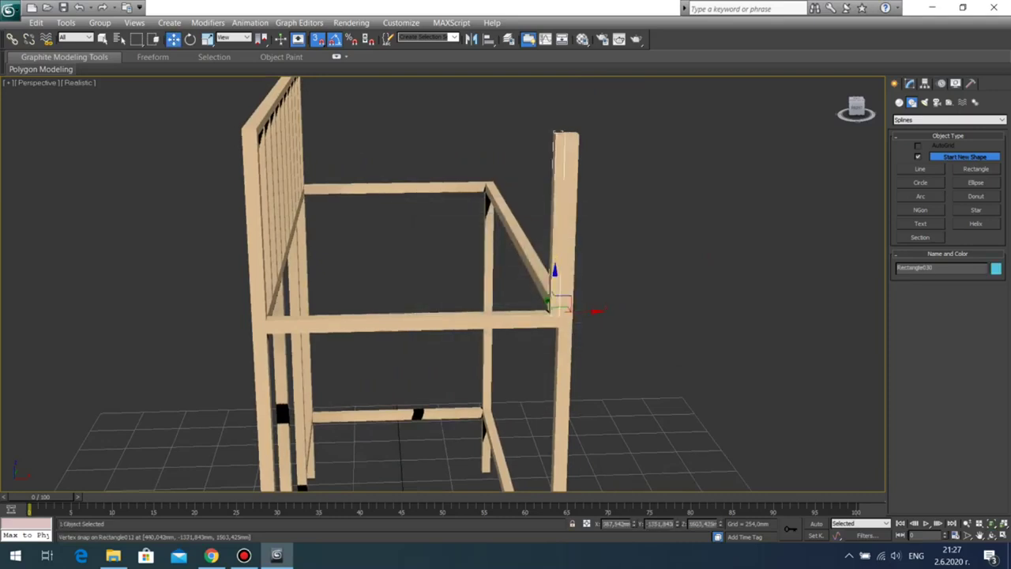
key(s)
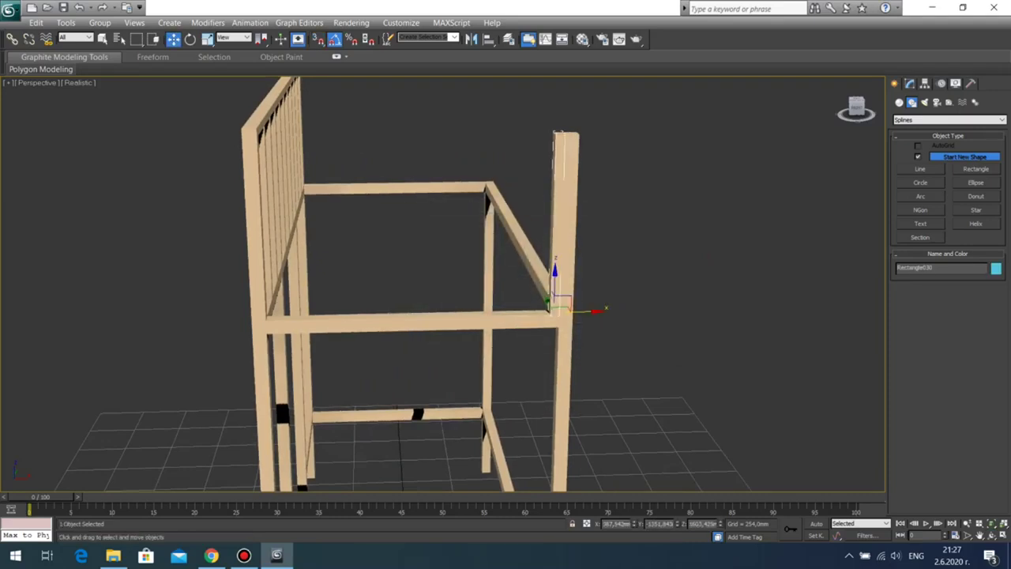
drag(582, 311, 523, 310)
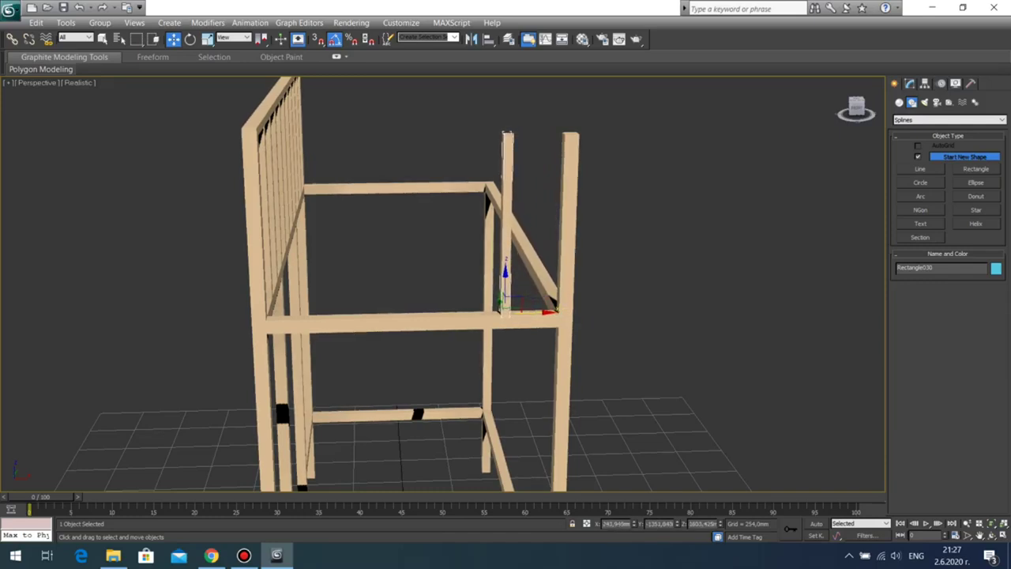
Step: Make five copies of the slat along the short side's rail, about 170 mm apart, towards the front guard
mouse_move(523, 309)
shift+mouse_down()
mouse_move(446, 310)
mouse_move(461, 311)
shift+mouse_up()
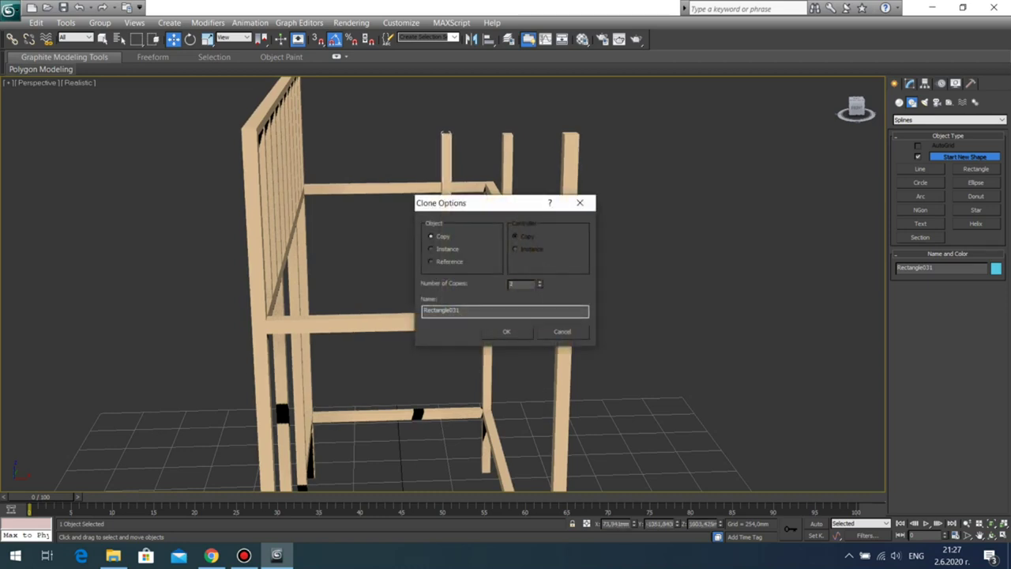
click(506, 332)
click(316, 126)
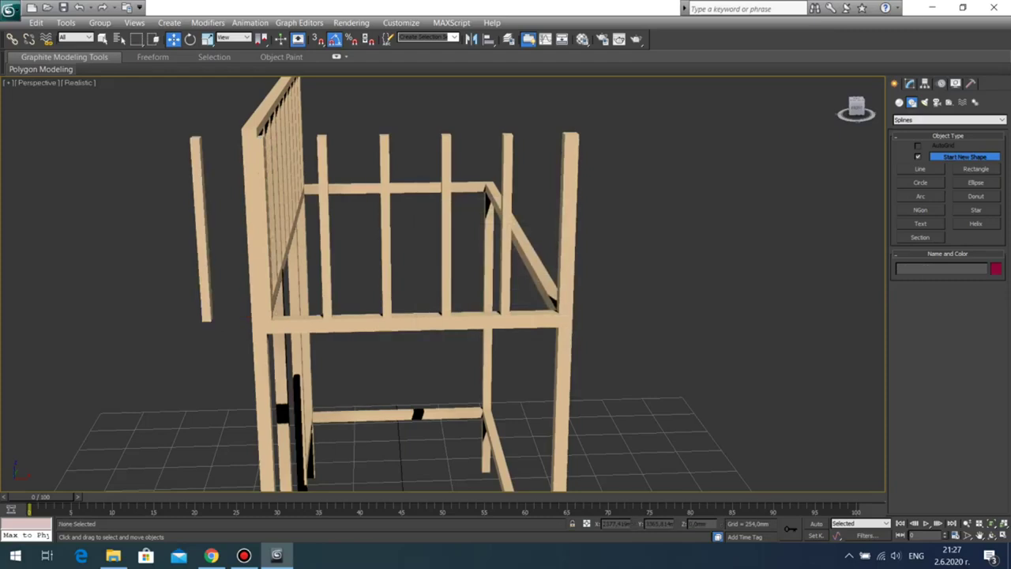
Step: Delete the two surplus slats, one outside the frame and one overlapping the front corner post
click(205, 300)
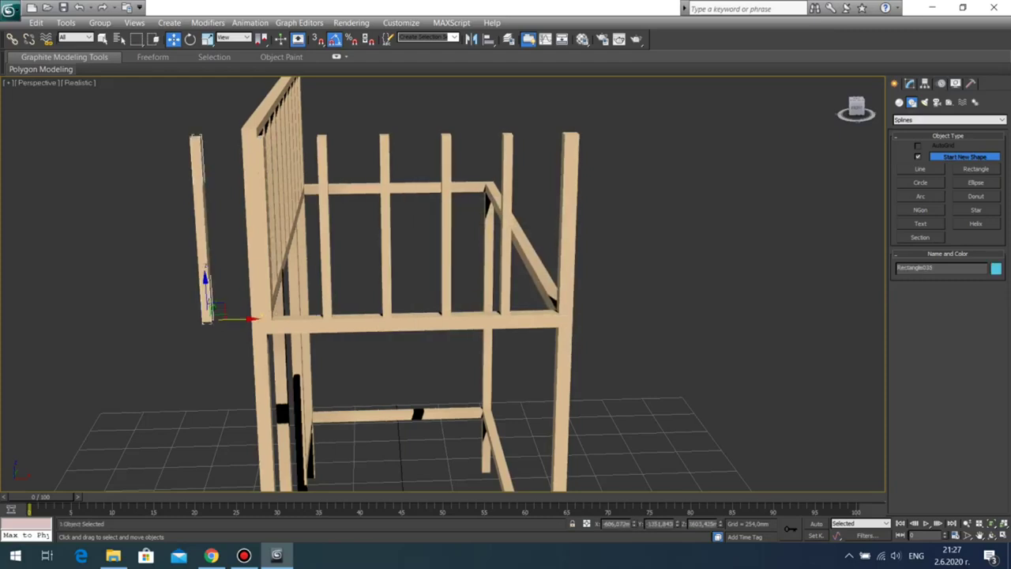
key(Delete)
middle_drag(205, 300, 239, 330)
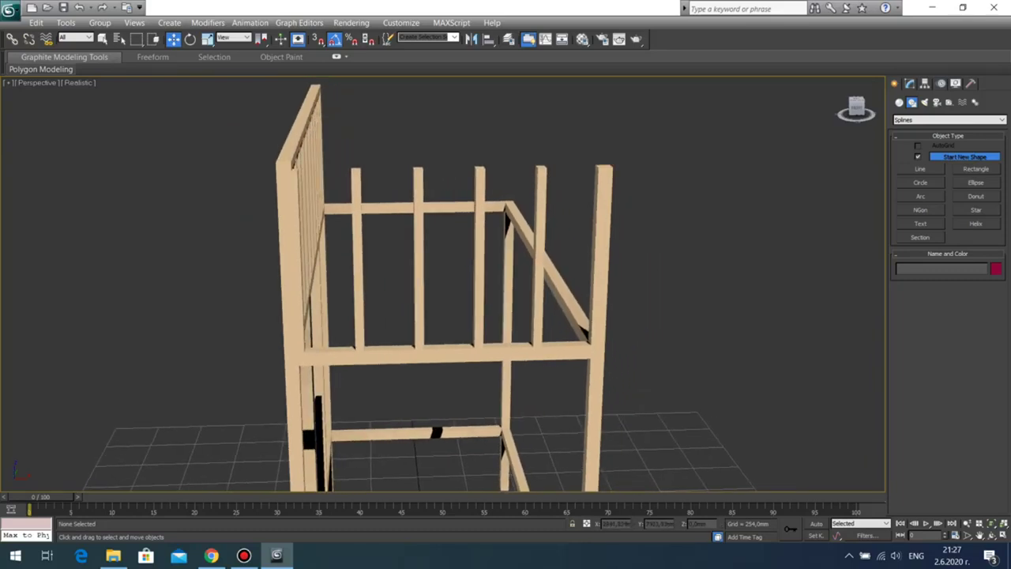
click(300, 241)
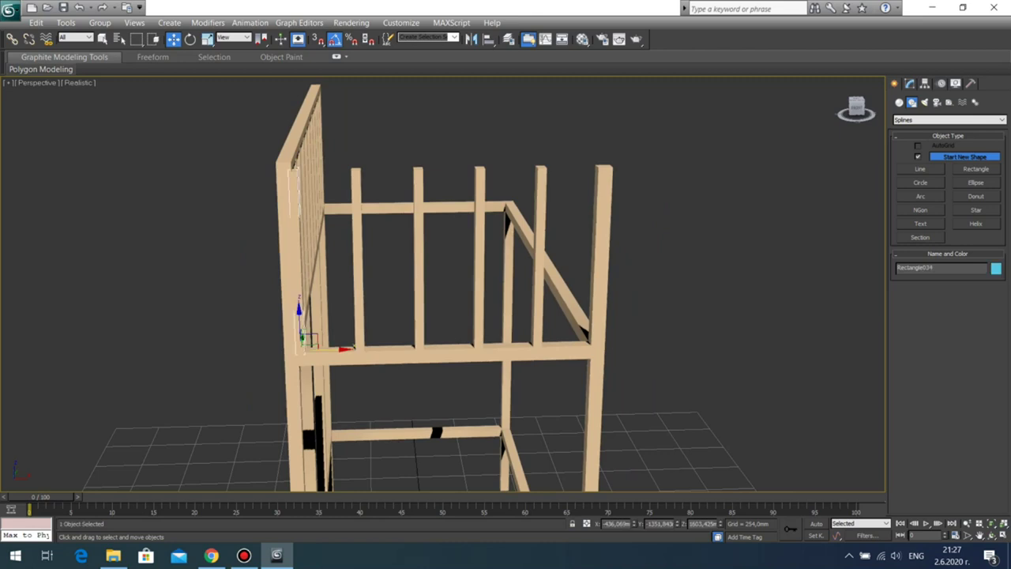
key(Delete)
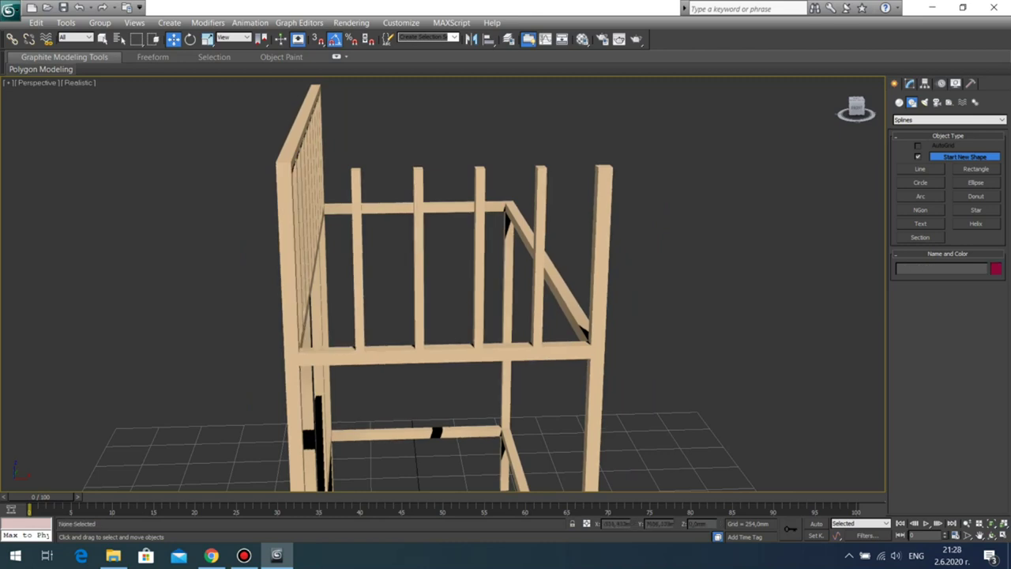
middle_drag(442, 284, 424, 296)
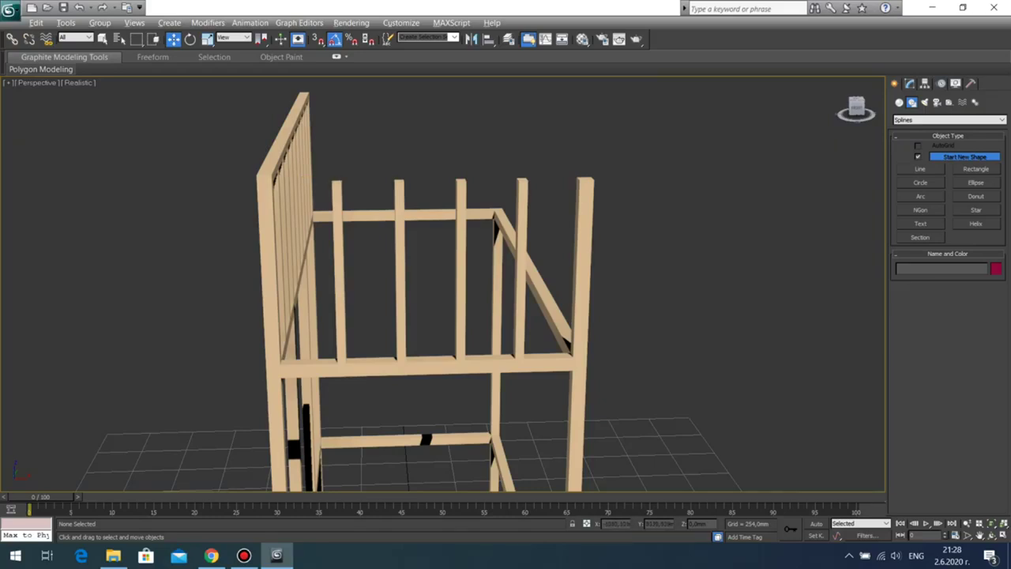
Step: Measure the short side's opening in the front view with a temporary rectangle snapped between the posts, and delete that rectangle
key(alt+w)
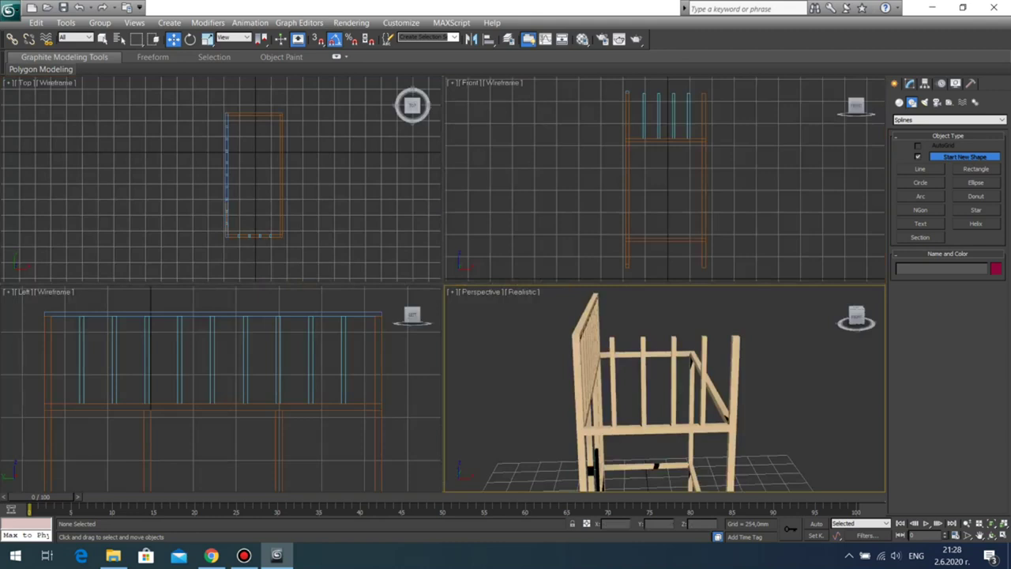
click(545, 205)
key(alt+w)
middle_drag(545, 205, 510, 369)
scroll(523, 273, up, 3)
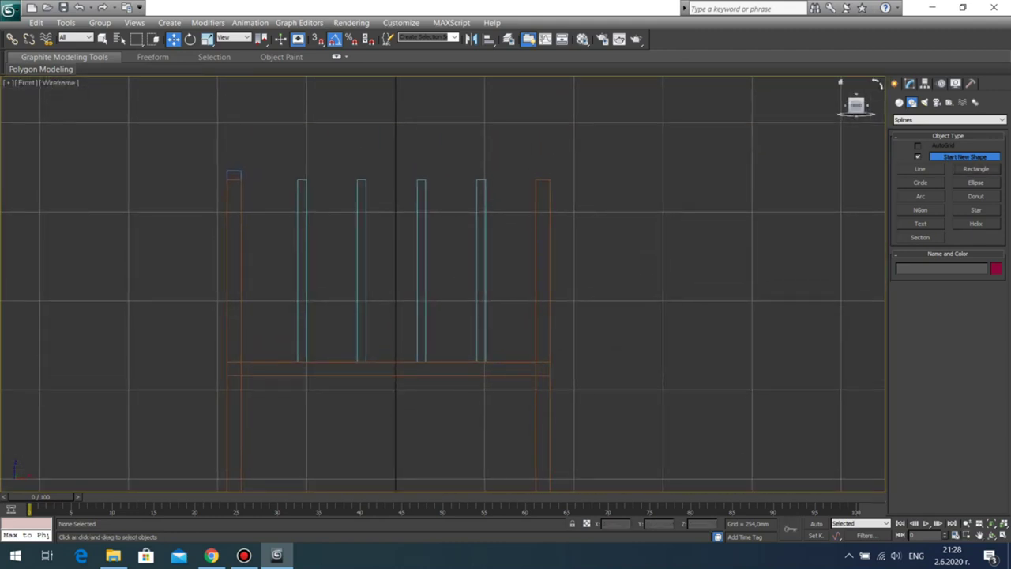
click(976, 169)
key(s)
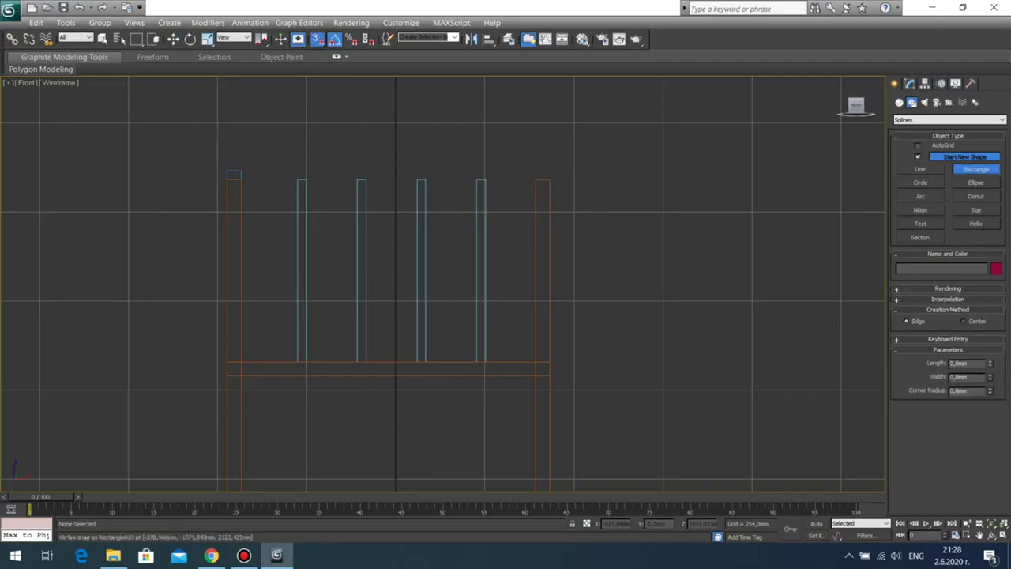
drag(241, 180, 536, 361)
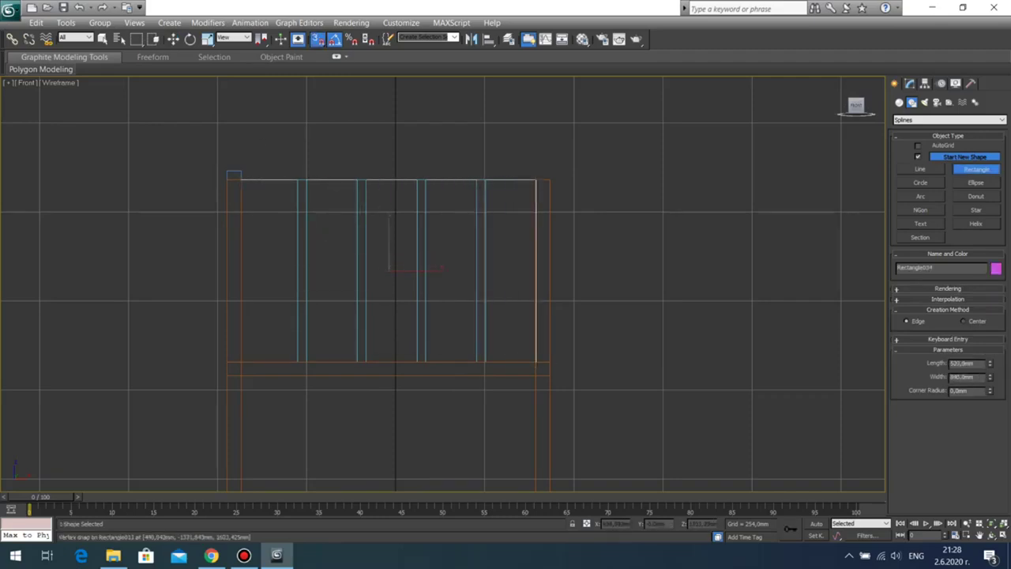
key(w)
click(910, 83)
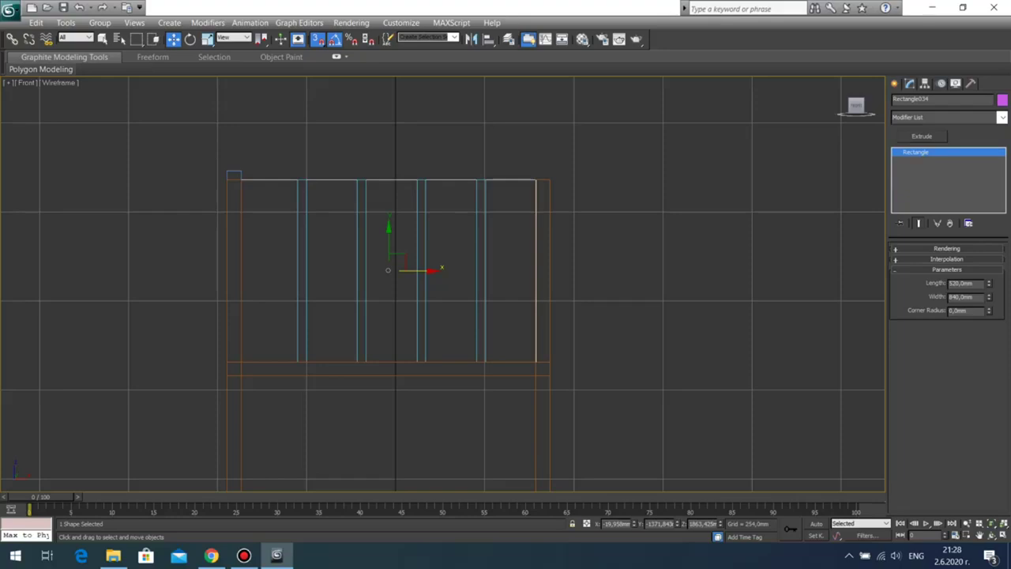
key(Delete)
Step: Examine the spacing of the four short-side slats between the corner posts in the perspective and front views
key(alt+w)
click(522, 331)
key(alt+w)
scroll(478, 272, up, 5)
scroll(477, 276, down, 4)
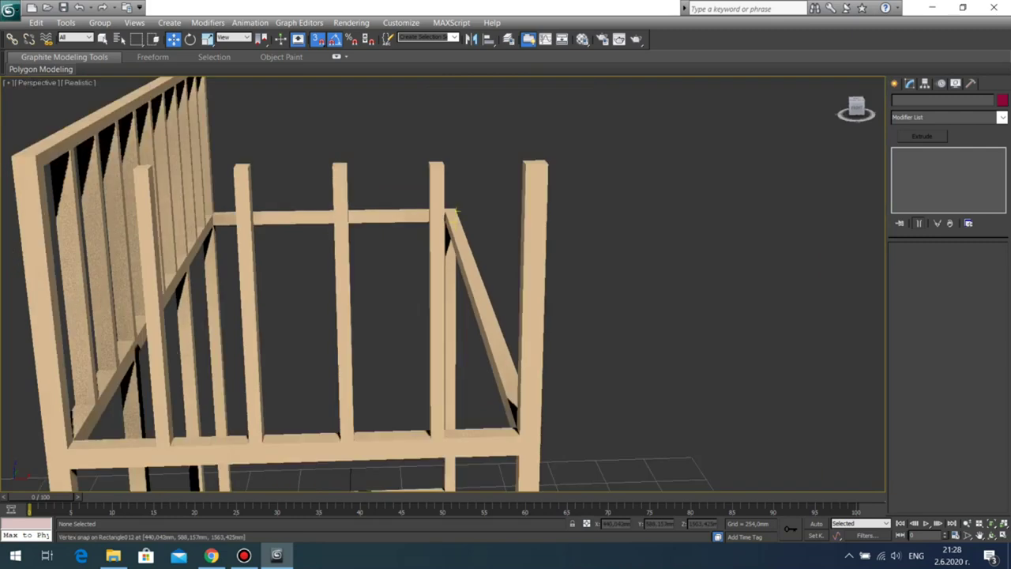
key(alt+w)
click(705, 207)
key(alt+w)
middle_drag(704, 207, 644, 231)
scroll(490, 234, up, 3)
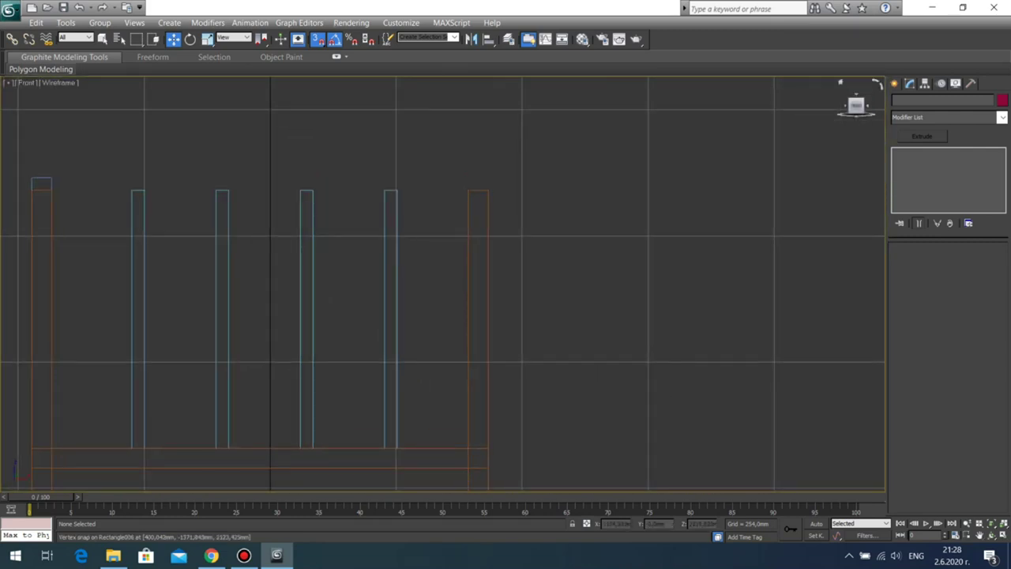
Step: Try a spacer between the last slat and the corner post: a flat snapped rectangle in the front view, extruded 50 mm
click(894, 84)
click(976, 169)
drag(469, 189, 394, 190)
key(w)
middle_drag(488, 190, 590, 195)
click(910, 84)
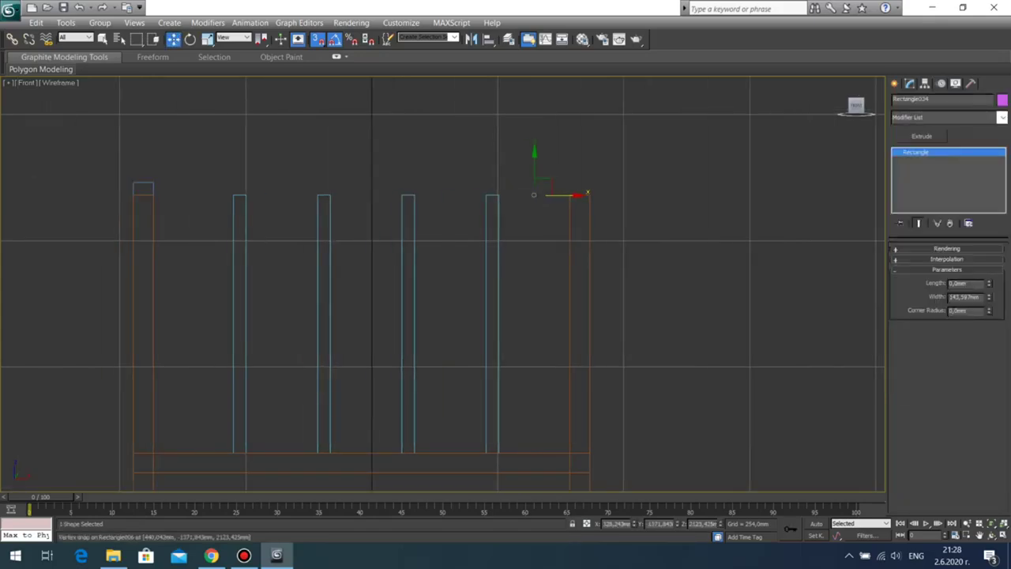
click(922, 137)
double_click(954, 263)
text(50)
key(Return)
right_click(684, 198)
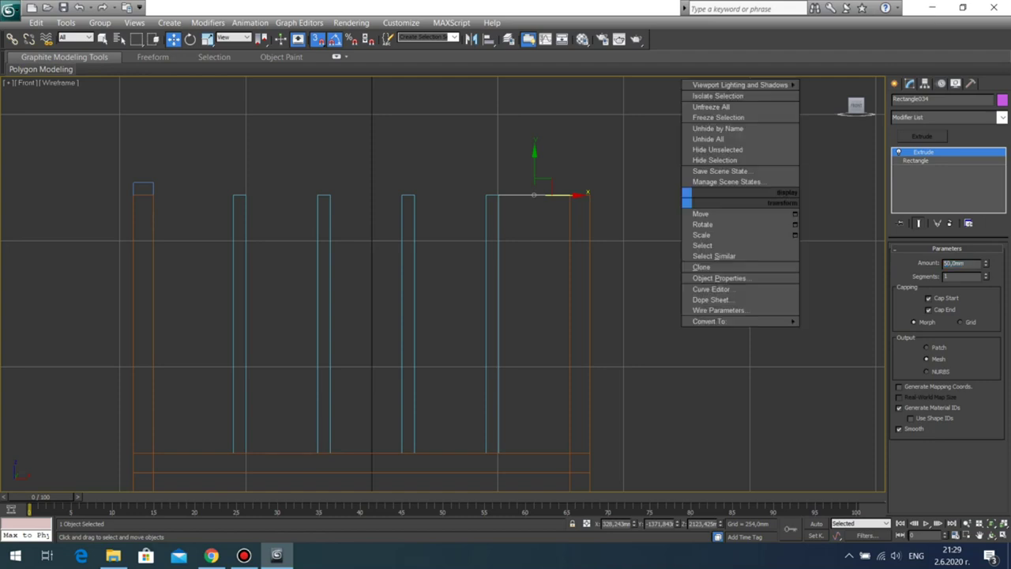
click(668, 198)
click(568, 195)
Step: Check the flat spacer against the corner post in the perspective view and delete it
key(alt+w)
right_click(612, 348)
key(alt+w)
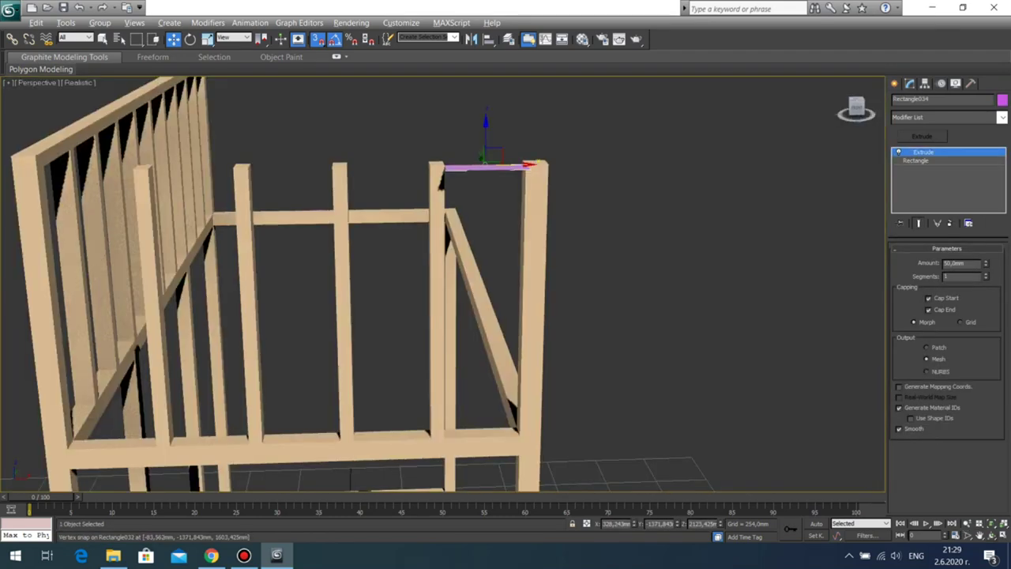
click(991, 536)
drag(395, 253, 523, 360)
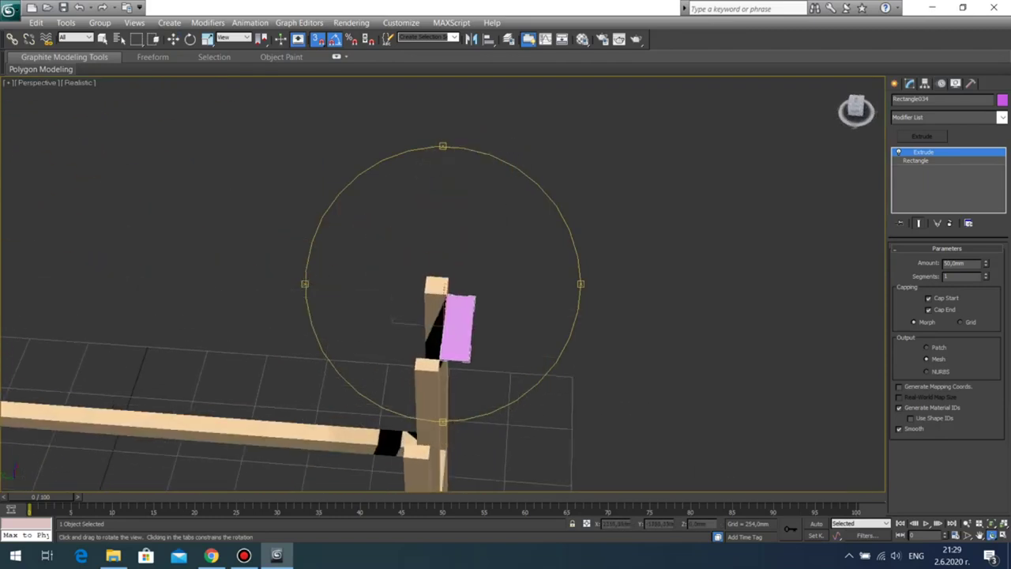
scroll(452, 301, up, 6)
scroll(452, 302, down, 3)
drag(452, 302, 478, 318)
right_click(478, 318)
right_click(478, 317)
key(Escape)
key(Delete)
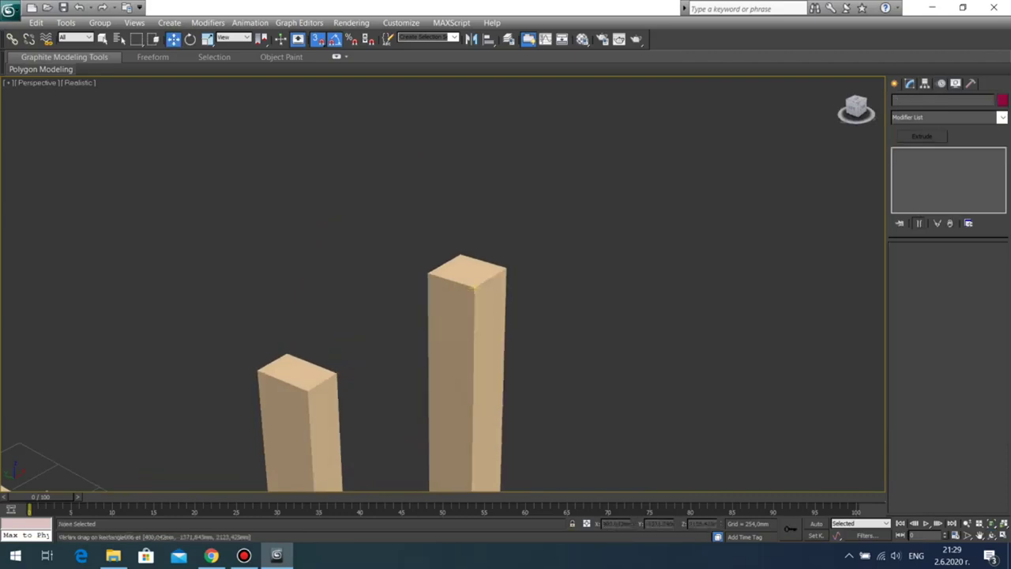
Step: Draw a snapped rectangle, 40 mm by about 143 mm, bridging the tops of the corner post and the nearest short-side slat
middle_drag(479, 308, 505, 274)
click(894, 84)
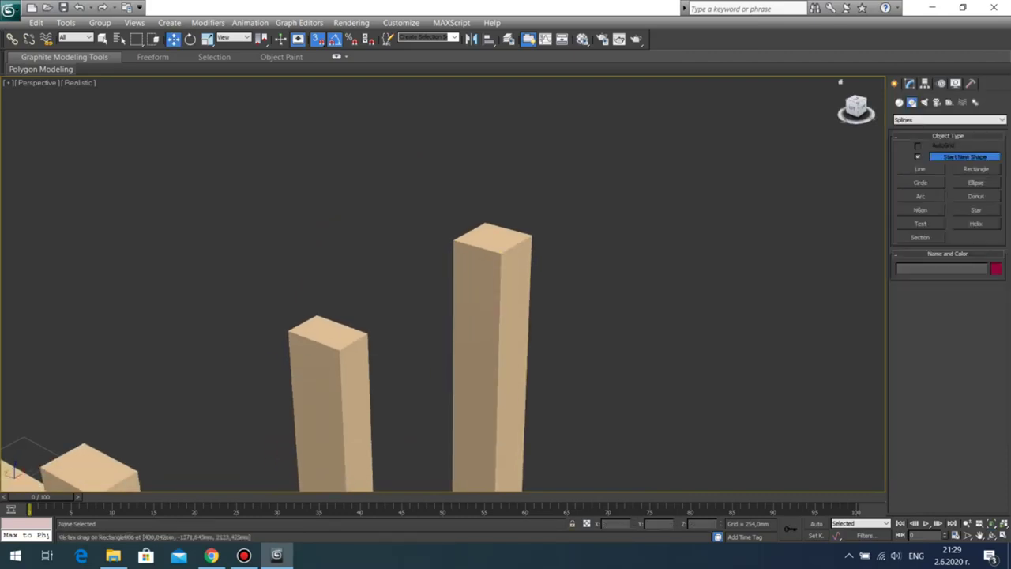
click(976, 169)
drag(453, 241, 367, 334)
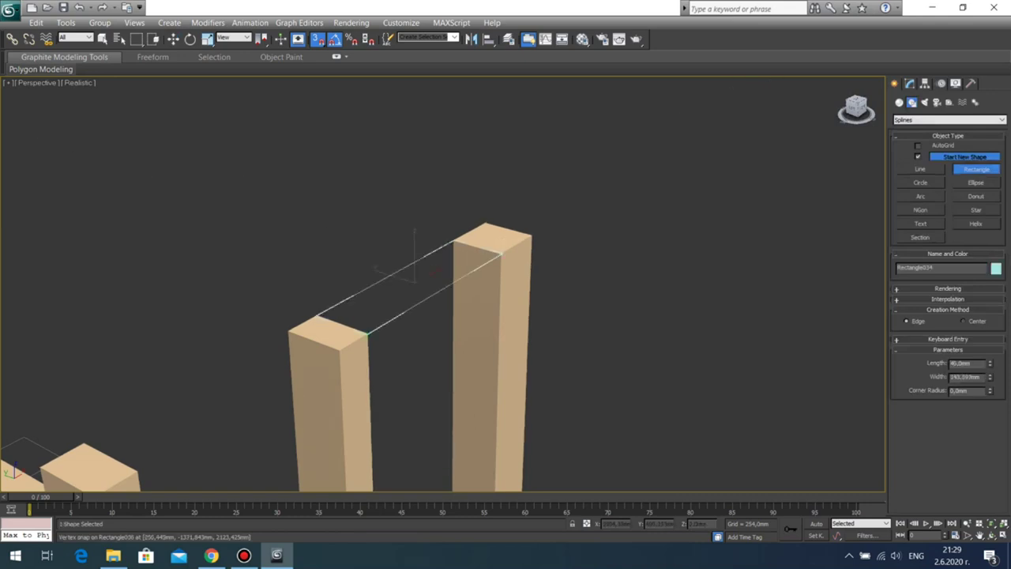
click(909, 84)
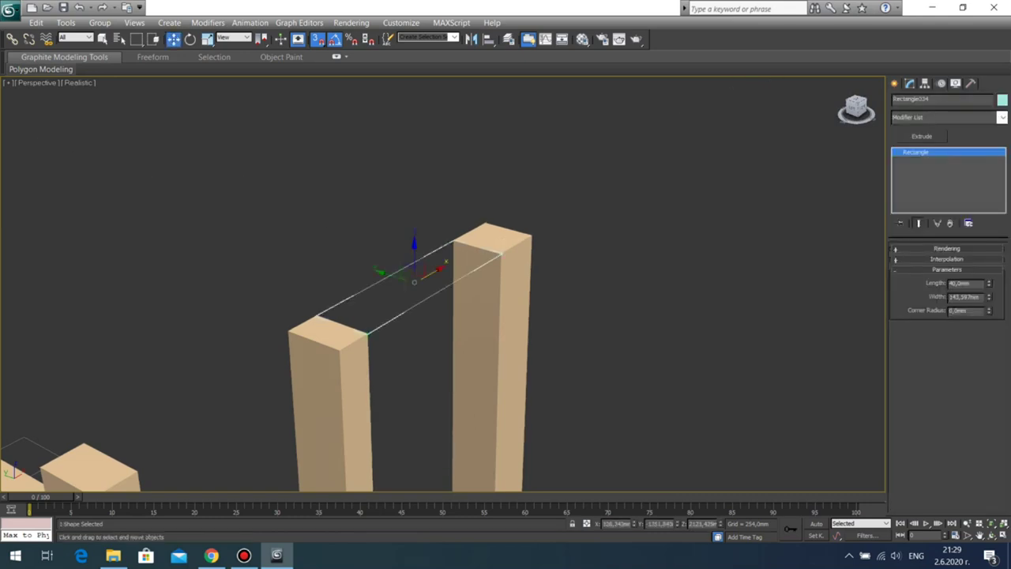
Step: Extrude the bridging rectangle 25 mm into a spacer bar
click(921, 137)
double_click(956, 263)
text(25)
key(Return)
click(632, 237)
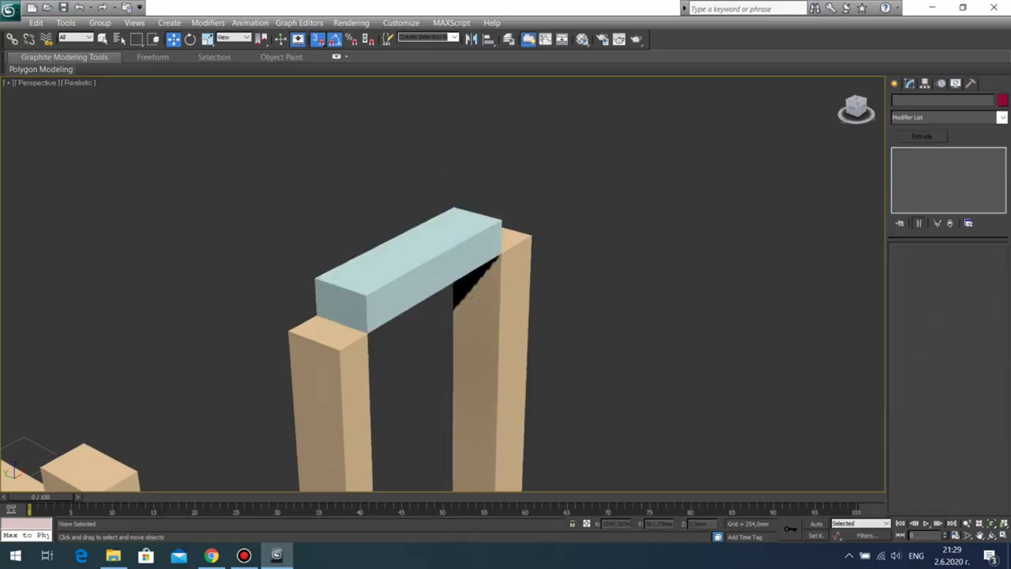
Step: Lower the spacer bar with vertex snapping so its upper face is flush with the top of the corner post
scroll(601, 221, up, 5)
click(601, 170)
mouse_move(640, 185)
middle_down()
mouse_move(166, 482)
mouse_move(362, 350)
middle_up()
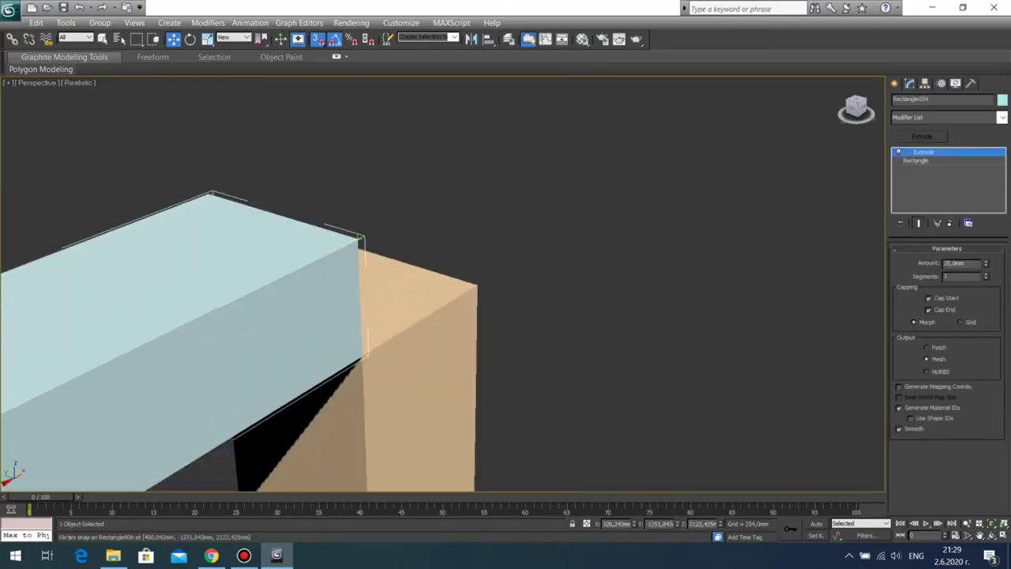
drag(361, 238, 363, 353)
scroll(363, 353, down, 5)
middle_drag(364, 353, 531, 106)
click(390, 207)
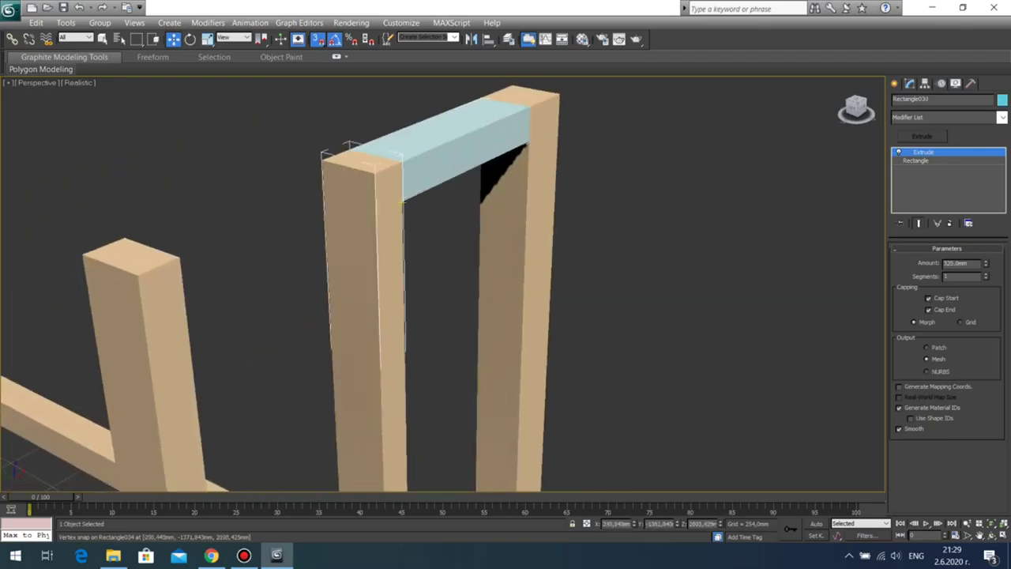
scroll(390, 207, down, 3)
scroll(390, 206, down, 4)
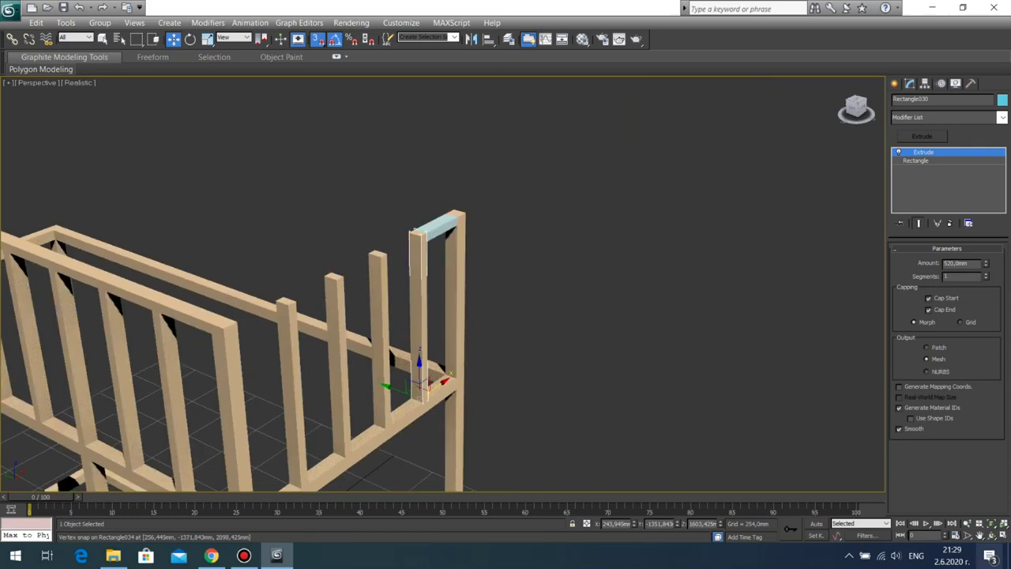
Step: Make five copies of the spacer bar along the short side, spaced roughly one slat interval apart, with snapping off
click(991, 535)
drag(466, 308, 403, 304)
key(w)
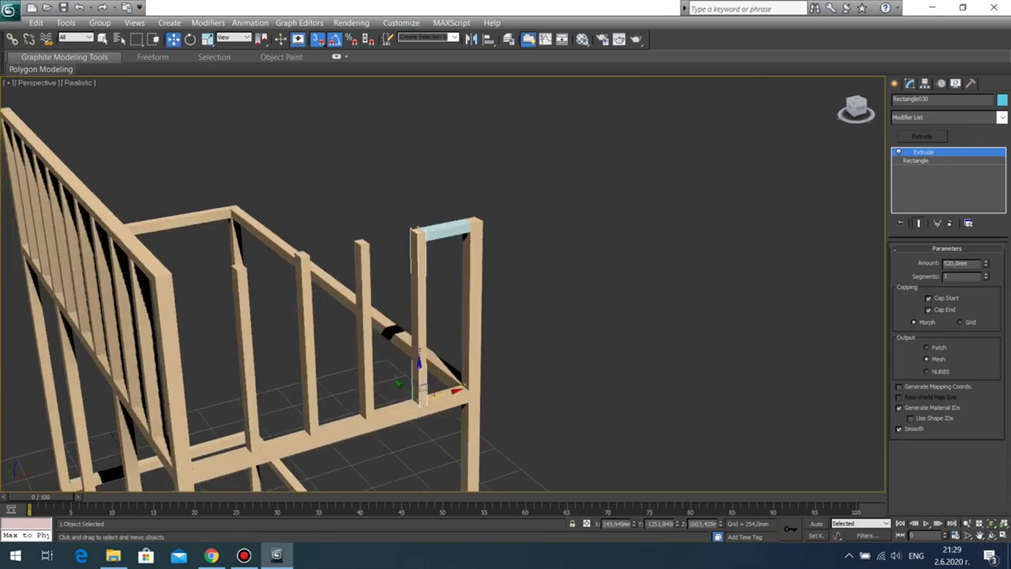
click(365, 339)
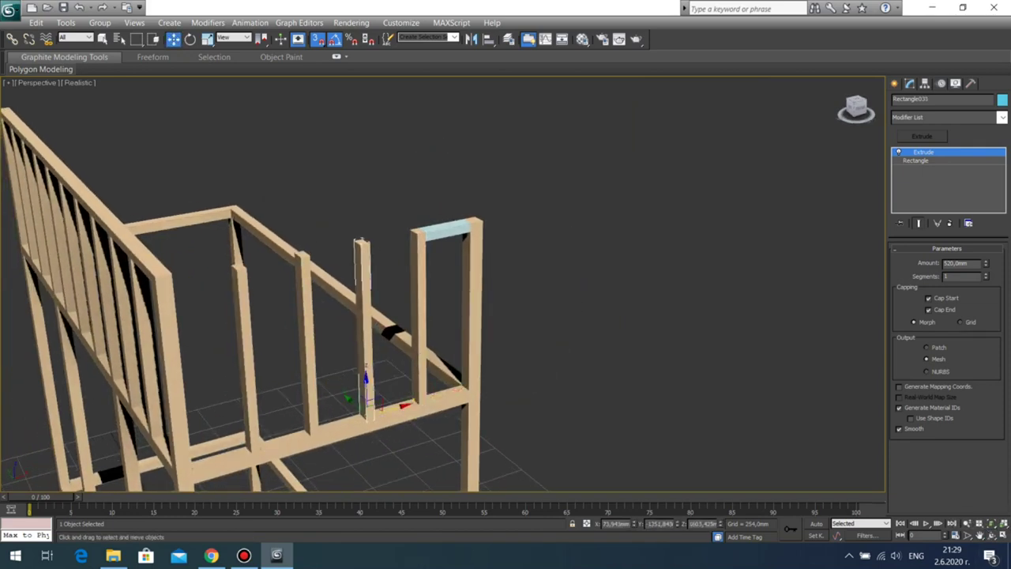
click(447, 231)
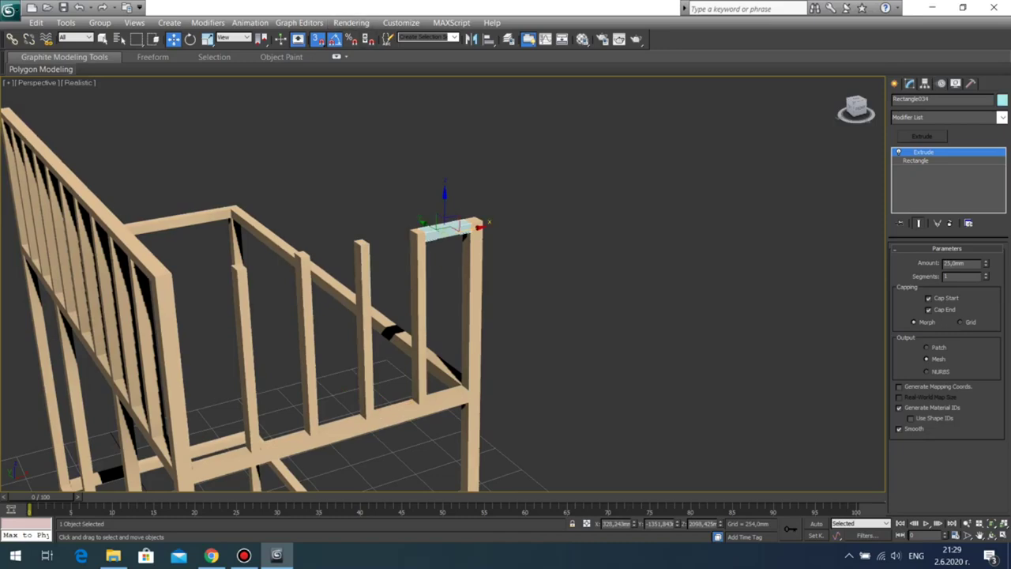
key(s)
shift+drag(466, 228, 405, 239)
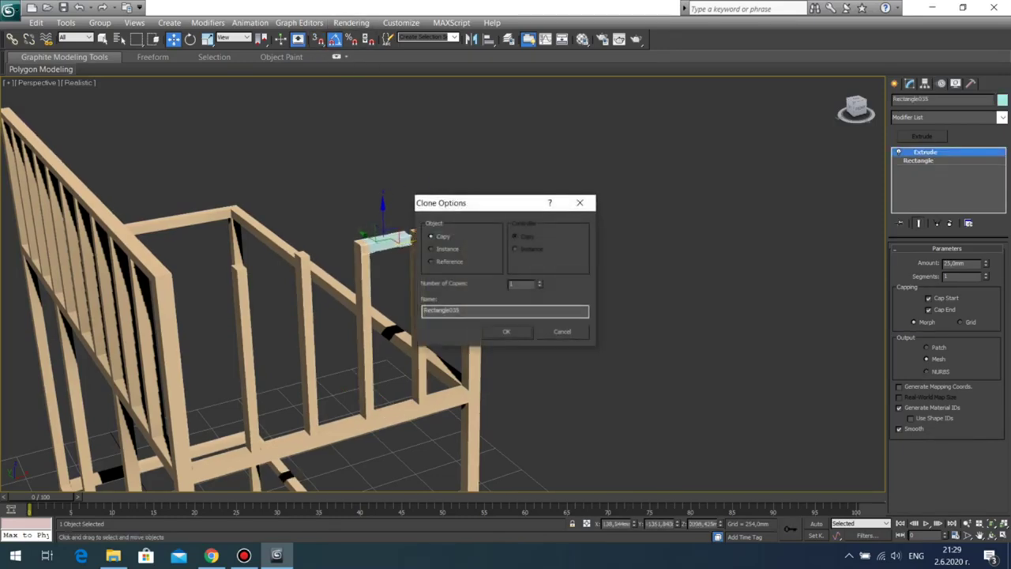
double_click(520, 284)
text(5)
click(506, 331)
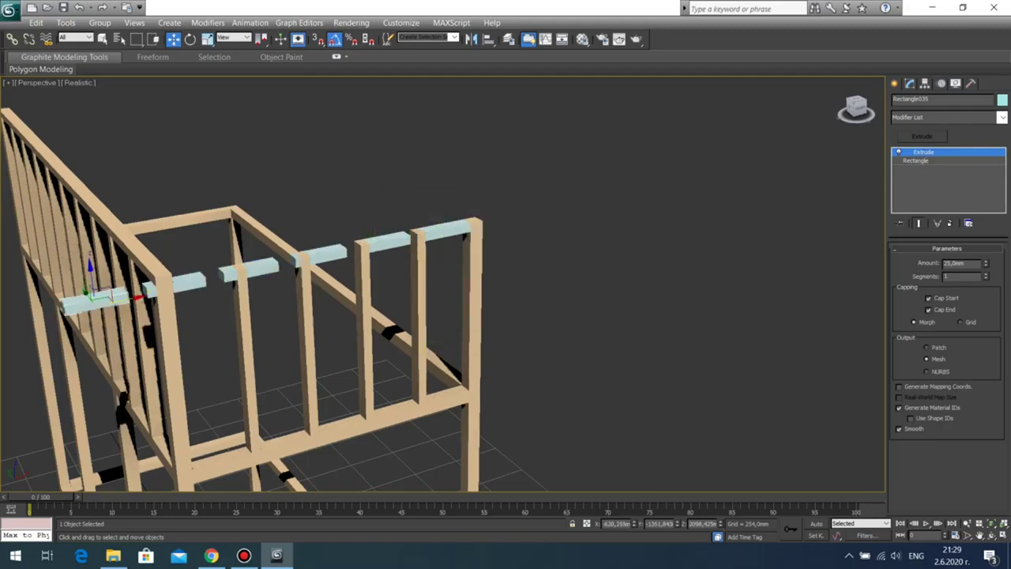
Step: Shift the slat nearest the corner post slightly along the rail, away from the first spacer bar
click(277, 312)
scroll(276, 311, up, 3)
scroll(371, 261, up, 3)
middle_drag(379, 253, 358, 184)
click(360, 314)
scroll(434, 237, down, 4)
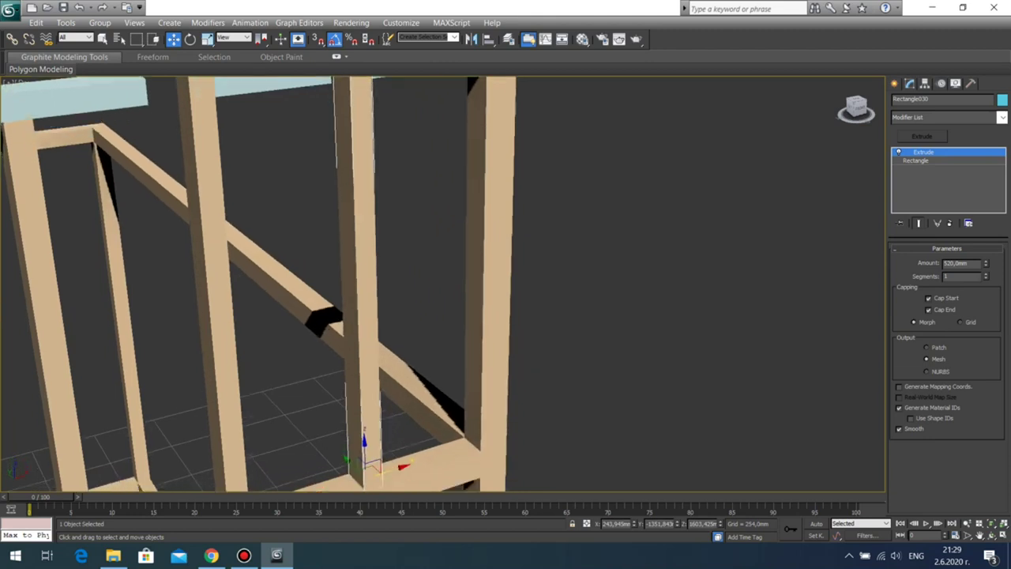
drag(418, 402, 412, 402)
scroll(372, 285, up, 2)
middle_drag(371, 276, 335, 412)
scroll(379, 269, up, 2)
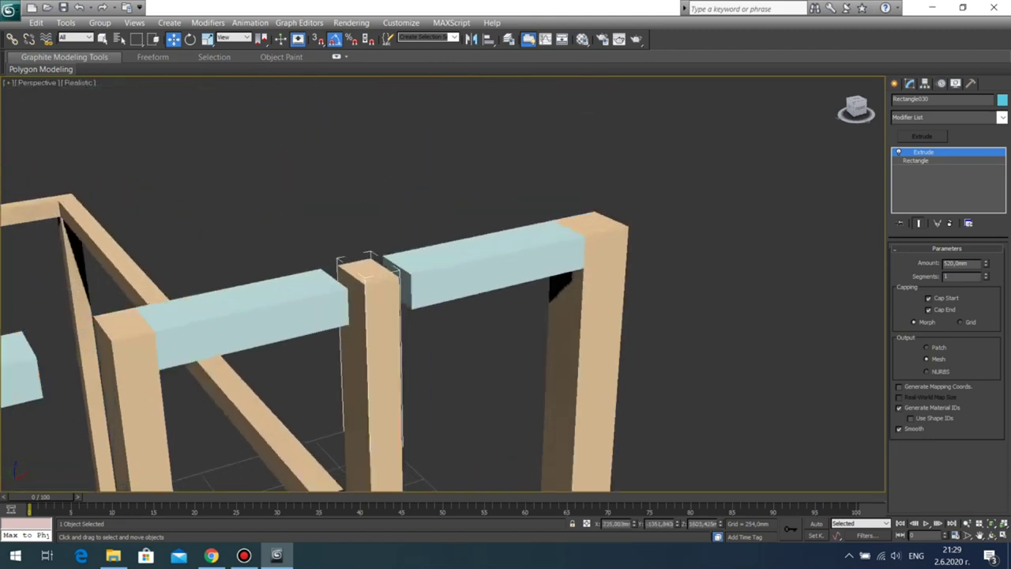
Step: Turn vertex snapping on and snap the slat nearest the corner post against the free end of the first spacer bar
scroll(444, 280, up, 3)
click(318, 40)
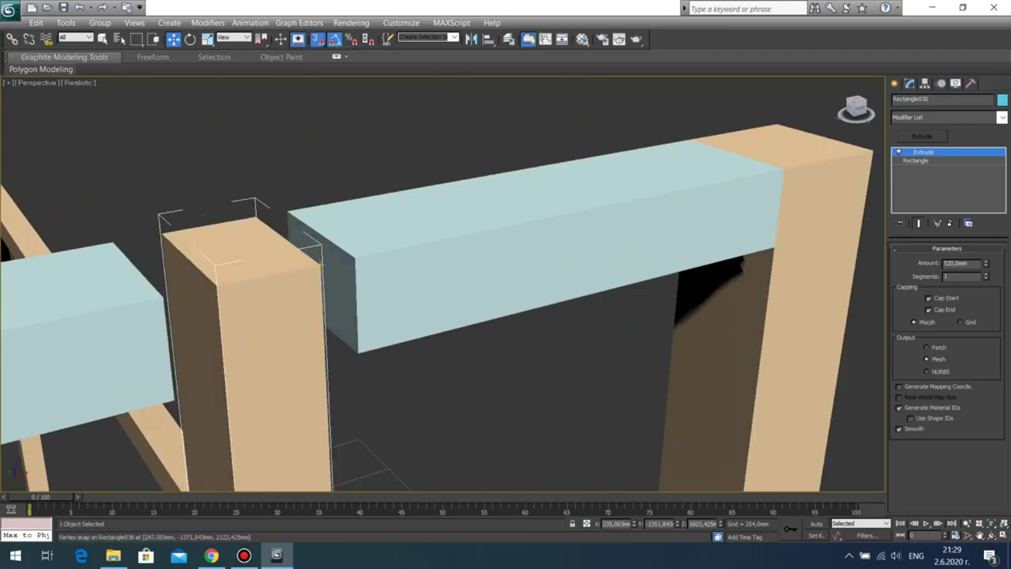
click(426, 253)
scroll(442, 260, down, 1)
middle_drag(474, 253, 375, 307)
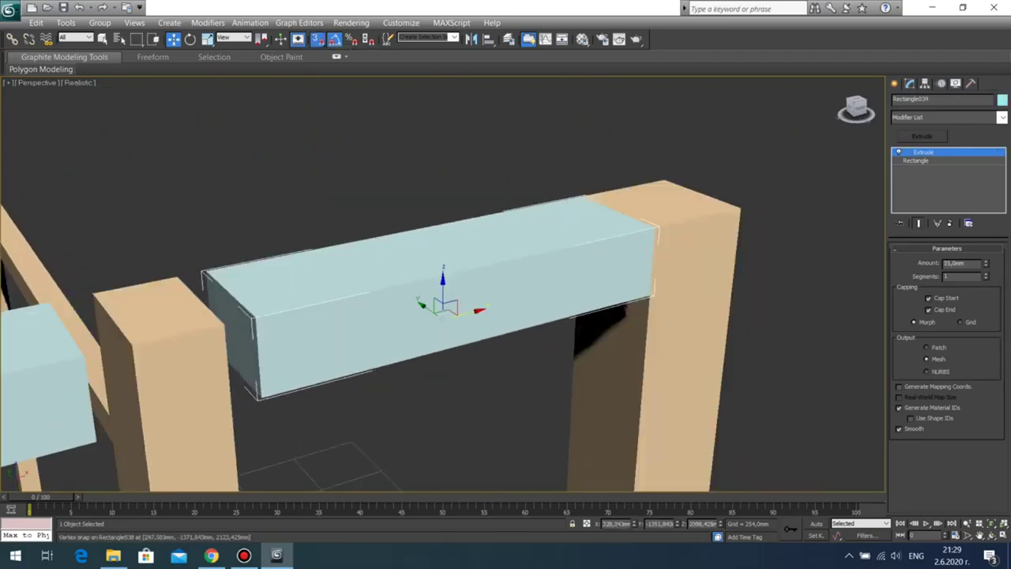
click(225, 322)
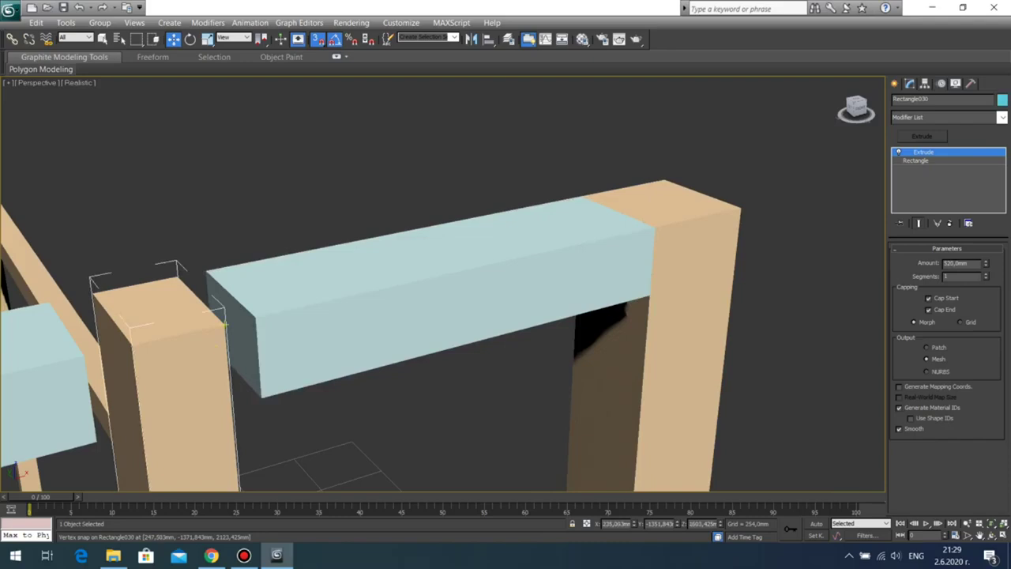
drag(225, 325, 256, 317)
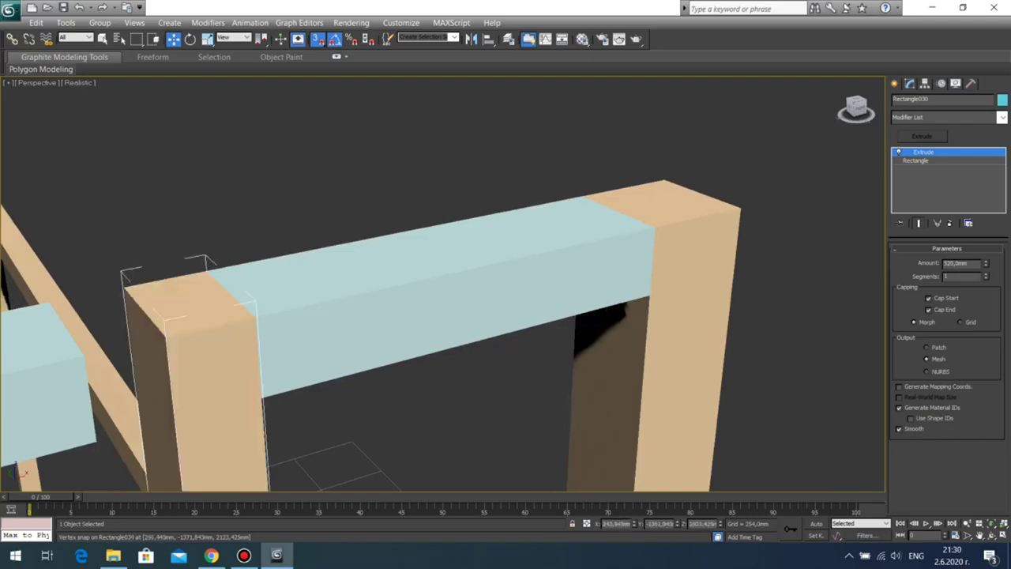
Step: Snap the second spacer bar's end against the slat nearest the corner post, and select the next slat along the rail
scroll(255, 318, down, 4)
middle_drag(256, 317, 283, 247)
click(305, 263)
drag(328, 239, 356, 231)
middle_drag(356, 231, 407, 211)
click(199, 255)
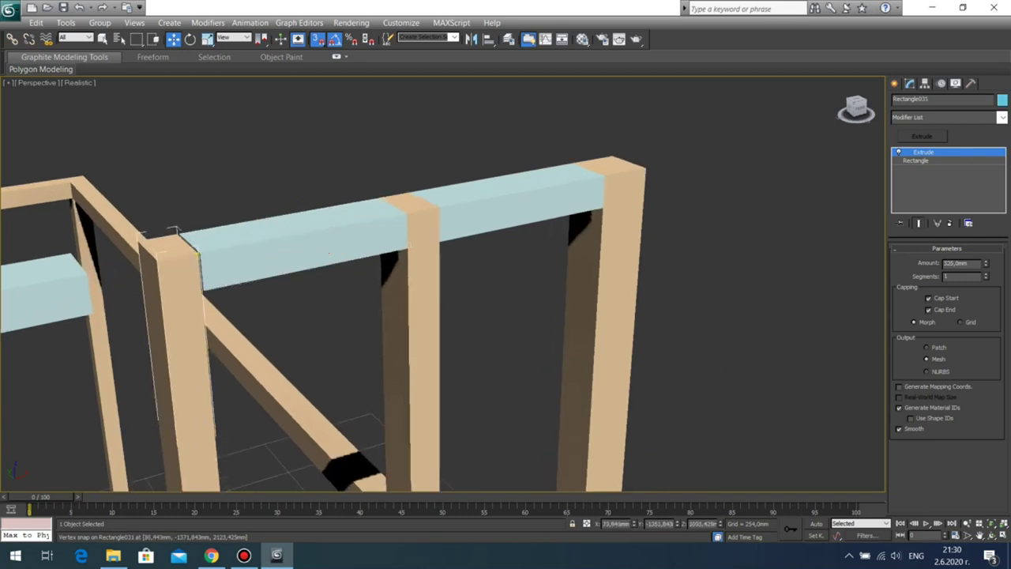
Step: Snap the second upright slat flush against the open end of the second blue spacer block
scroll(212, 198, up, 5)
middle_drag(212, 197, 272, 136)
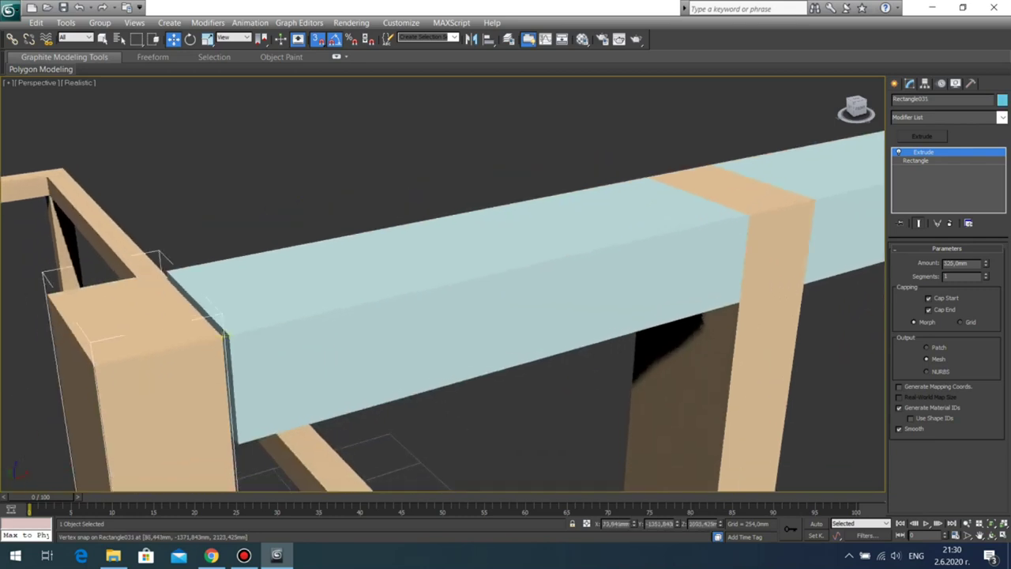
drag(225, 335, 233, 333)
Step: Move the nearest loose spacer block along the rail line and snap its end to the second slat's corner
scroll(233, 333, down, 5)
middle_drag(233, 332, 486, 226)
click(379, 254)
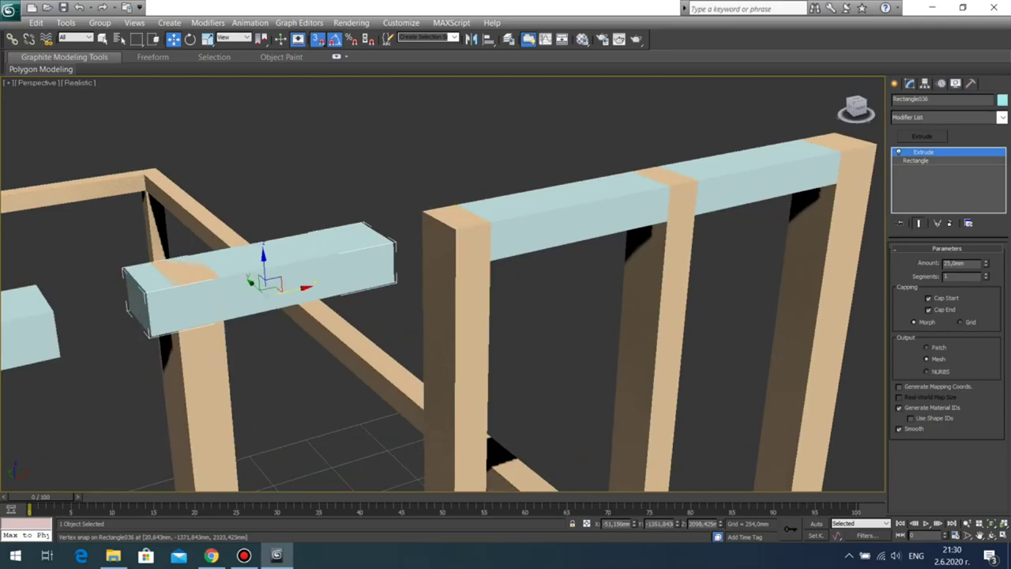
click(398, 241)
click(392, 245)
drag(394, 243, 457, 230)
Step: Snap the third upright slat flush against the open end of the third spacer block
scroll(456, 230, down, 3)
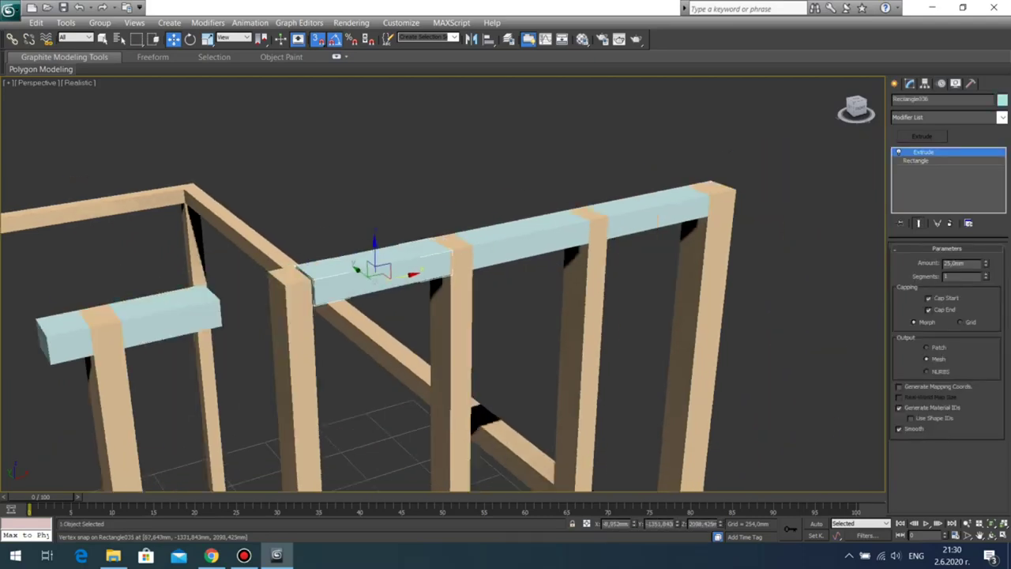
middle_drag(457, 230, 458, 197)
scroll(442, 237, up, 3)
click(213, 263)
scroll(226, 257, up, 3)
middle_drag(225, 257, 252, 343)
middle_drag(118, 267, 289, 347)
drag(289, 348, 298, 346)
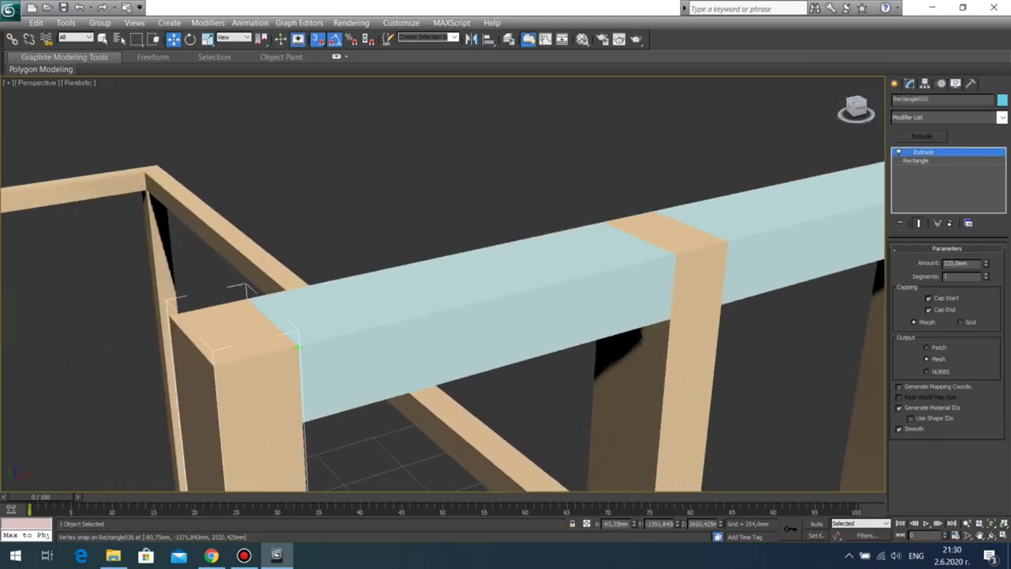
Step: Move the next loose spacer block up to the third slat, snapping its end to the slat's corner
middle_drag(298, 345, 553, 221)
scroll(446, 272, down, 3)
click(340, 304)
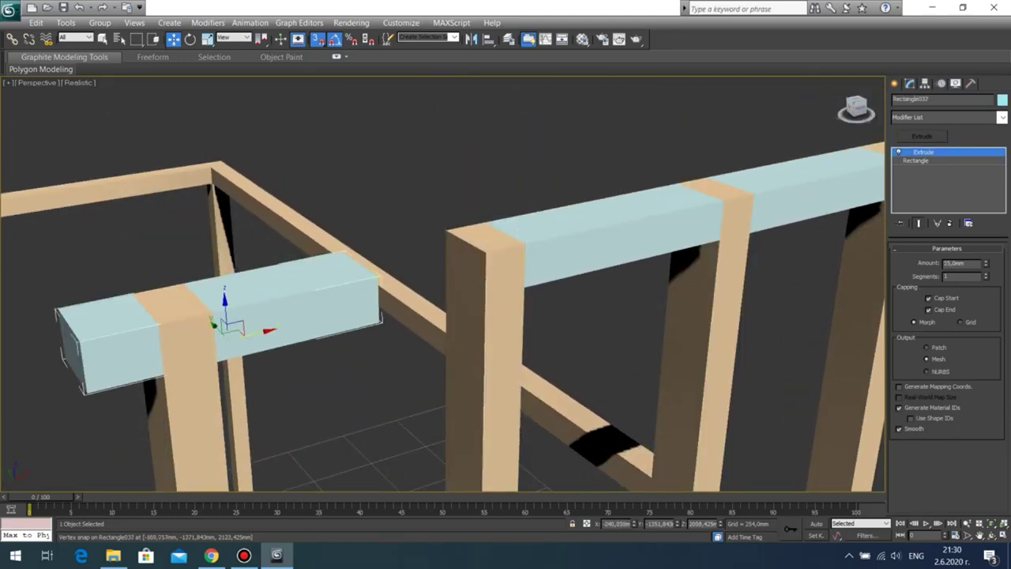
drag(379, 278, 448, 231)
Step: Snap the fourth upright slat flush against the open end of the fourth spacer block
scroll(443, 253, down, 4)
middle_drag(410, 253, 350, 237)
scroll(347, 237, up, 2)
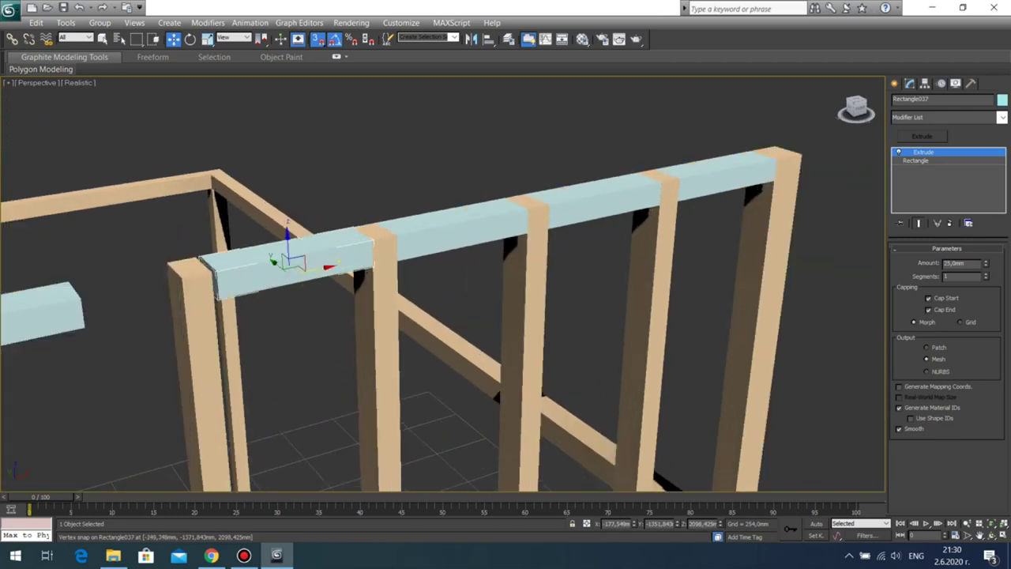
click(192, 288)
middle_drag(192, 288, 442, 189)
scroll(271, 333, up, 4)
middle_drag(256, 301, 251, 308)
drag(251, 308, 270, 304)
Step: Move the fifth spacer block up to the fourth slat, snapping its end to the slat's corner
scroll(270, 303, down, 5)
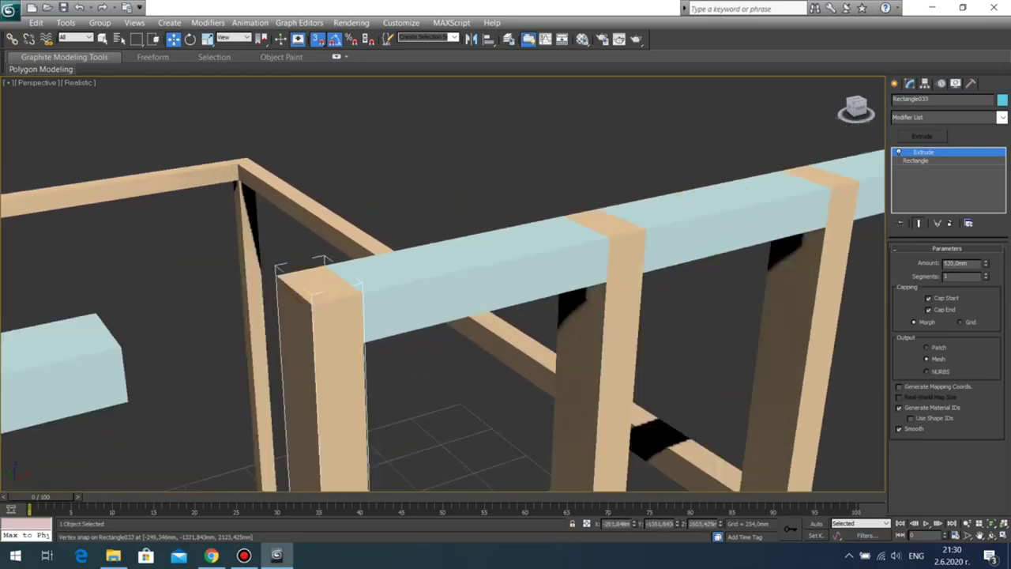
middle_drag(270, 304, 311, 308)
click(314, 319)
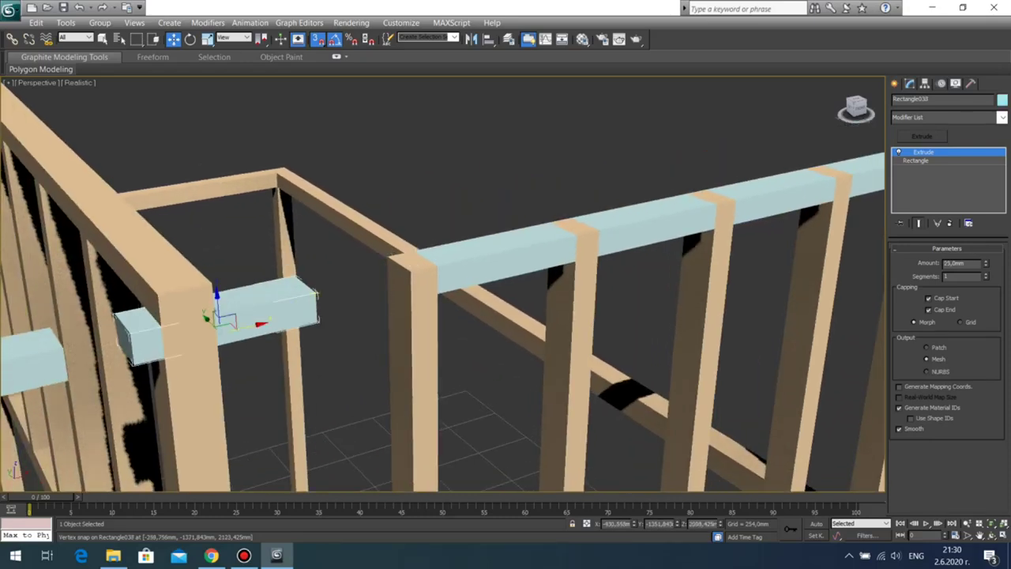
drag(316, 294, 412, 272)
Step: Delete the leftover spacer block lying outside the frame
scroll(418, 276, down, 5)
middle_drag(419, 278, 285, 267)
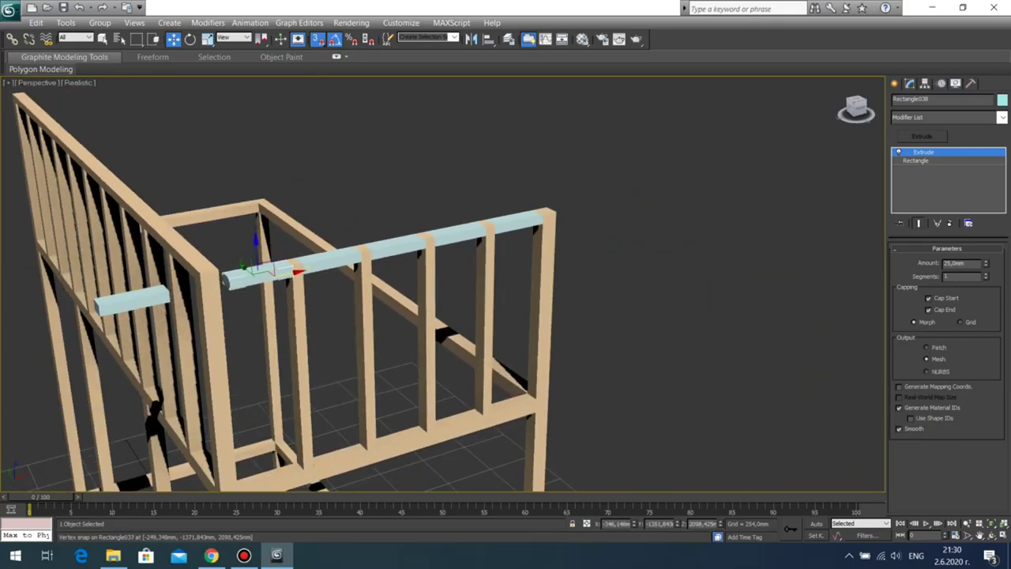
click(992, 536)
drag(443, 308, 407, 300)
drag(565, 229, 563, 272)
right_click(565, 273)
click(577, 270)
scroll(581, 270, up, 1)
scroll(588, 268, down, 1)
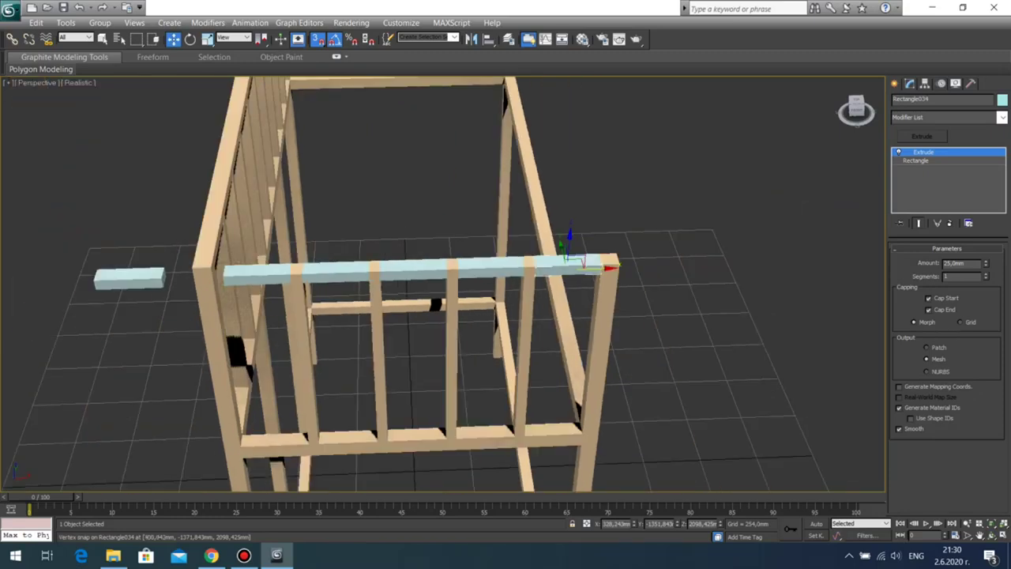
click(131, 278)
key(Delete)
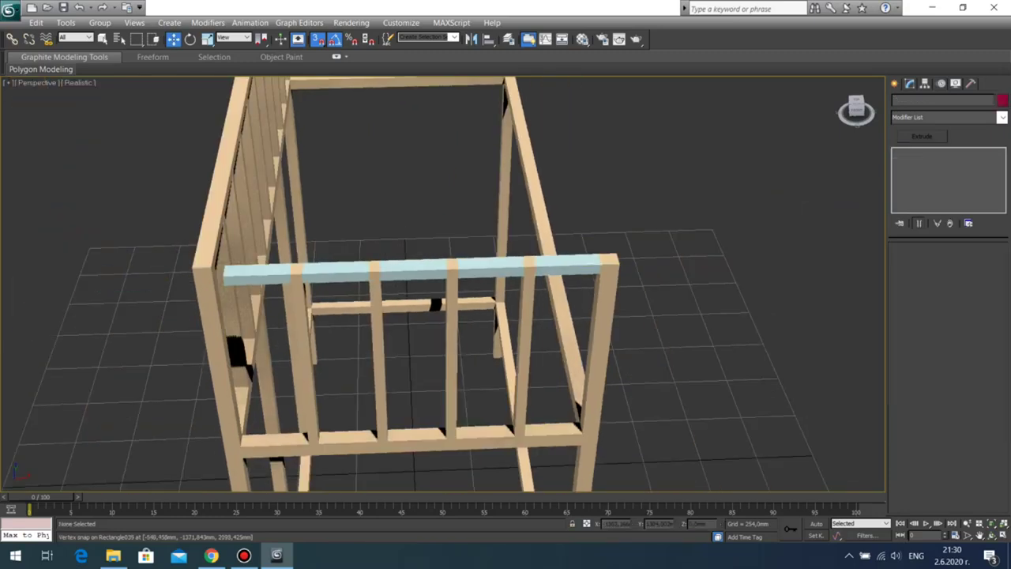
Step: Measure the opening between the two corner posts with a temporary rectangle at rail height in the front view, and delete that rectangle
middle_drag(392, 354, 467, 350)
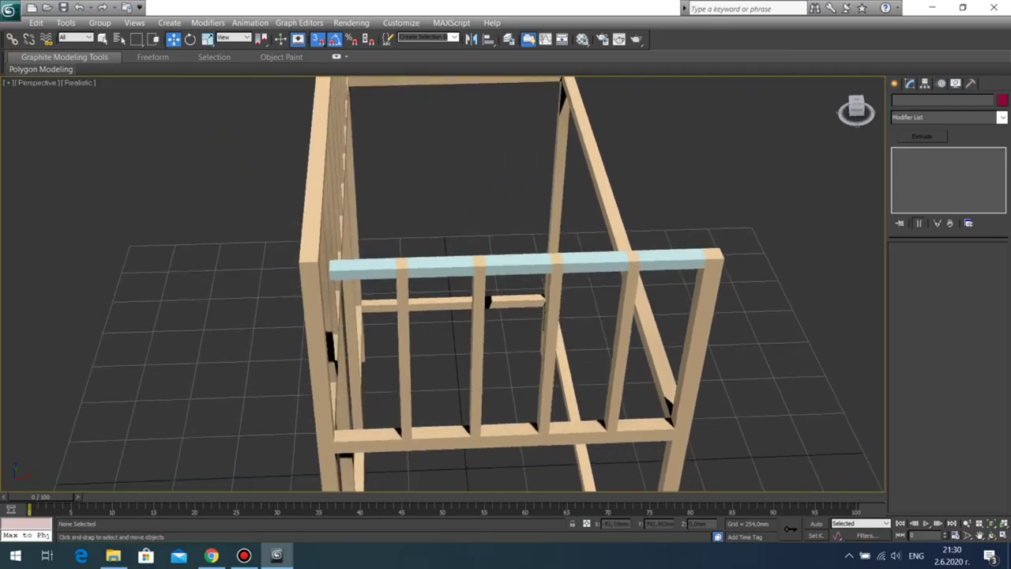
scroll(443, 284, down, 2)
click(991, 536)
drag(387, 316, 450, 304)
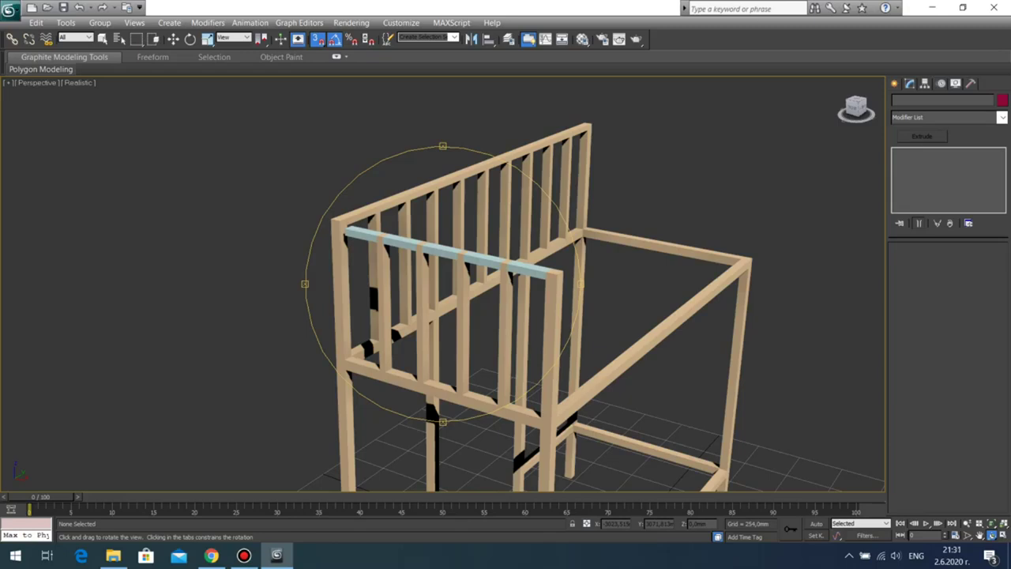
drag(379, 316, 466, 296)
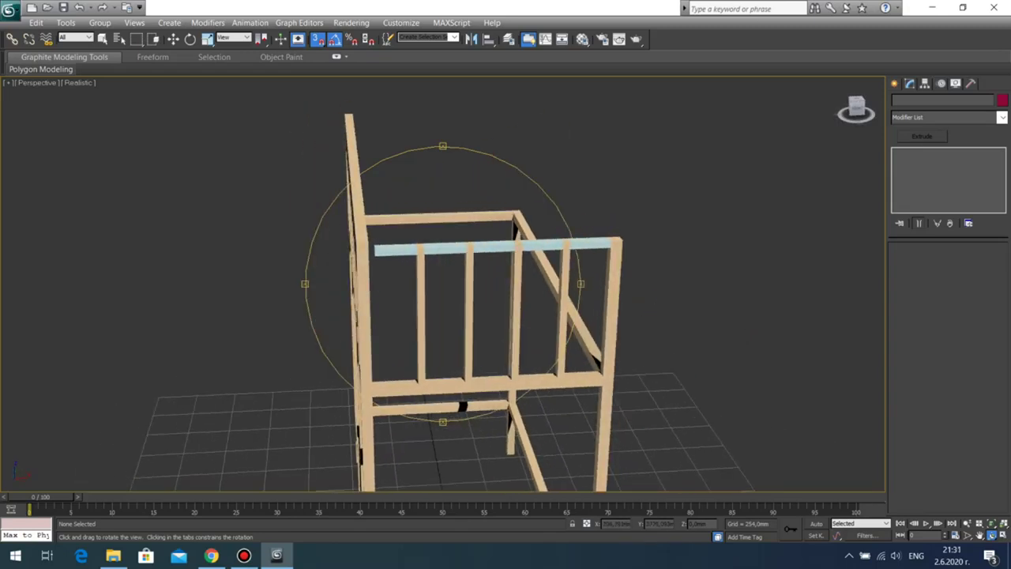
key(alt+w)
right_click(613, 190)
key(alt+w)
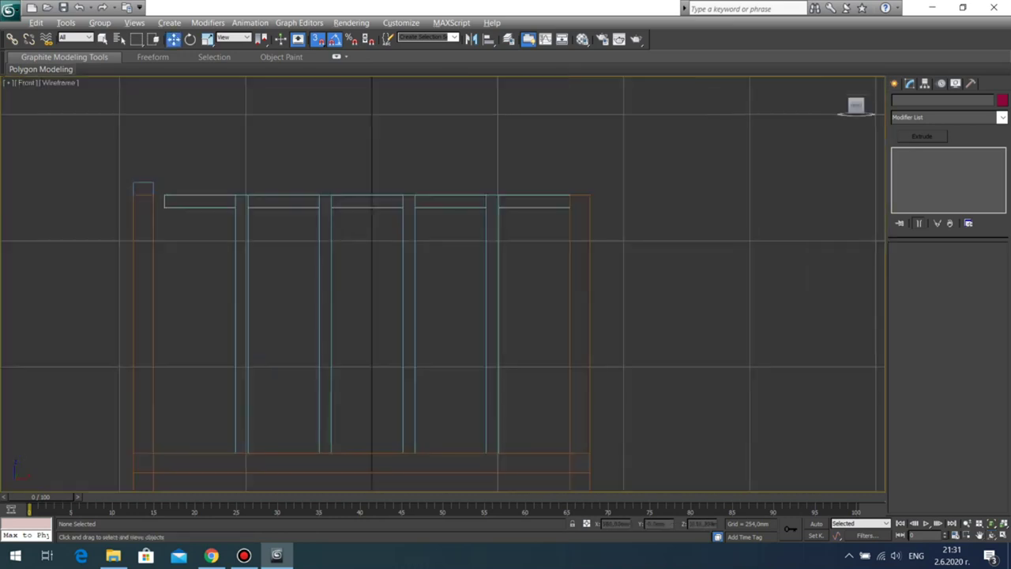
click(894, 83)
click(976, 169)
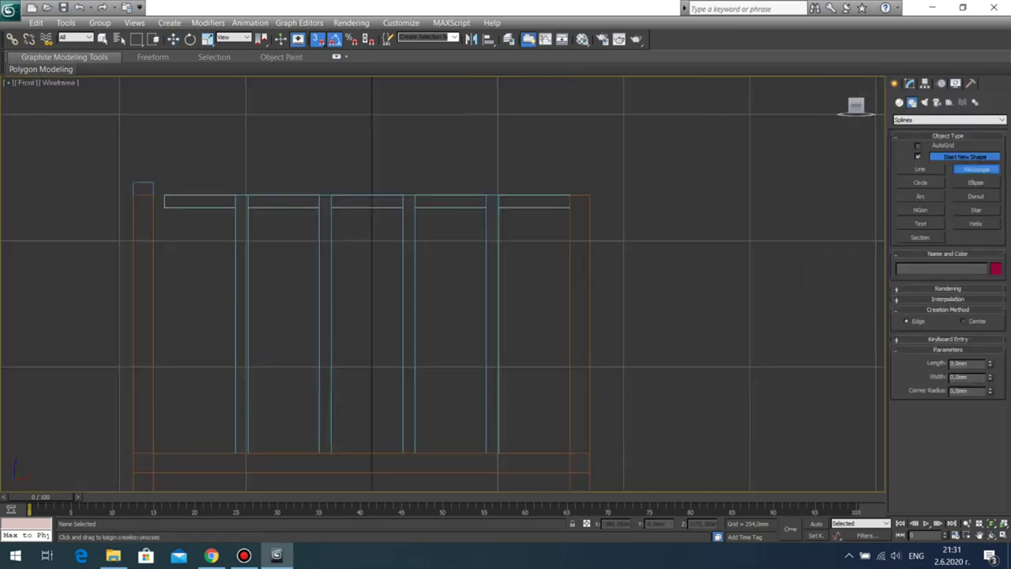
drag(154, 195, 569, 207)
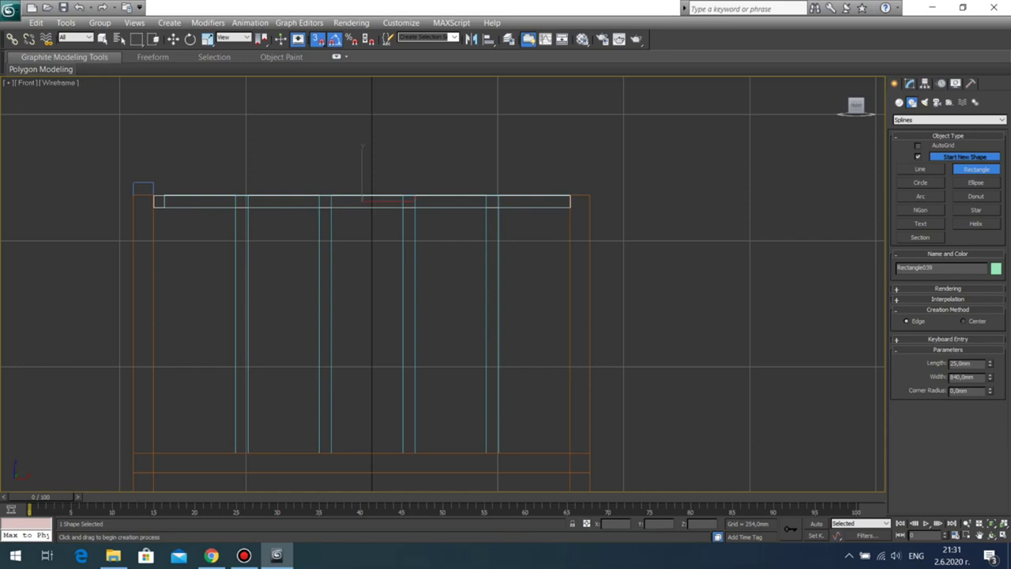
key(alt+w)
right_click(647, 379)
key(alt+w)
alt+middle_drag(514, 315, 518, 340)
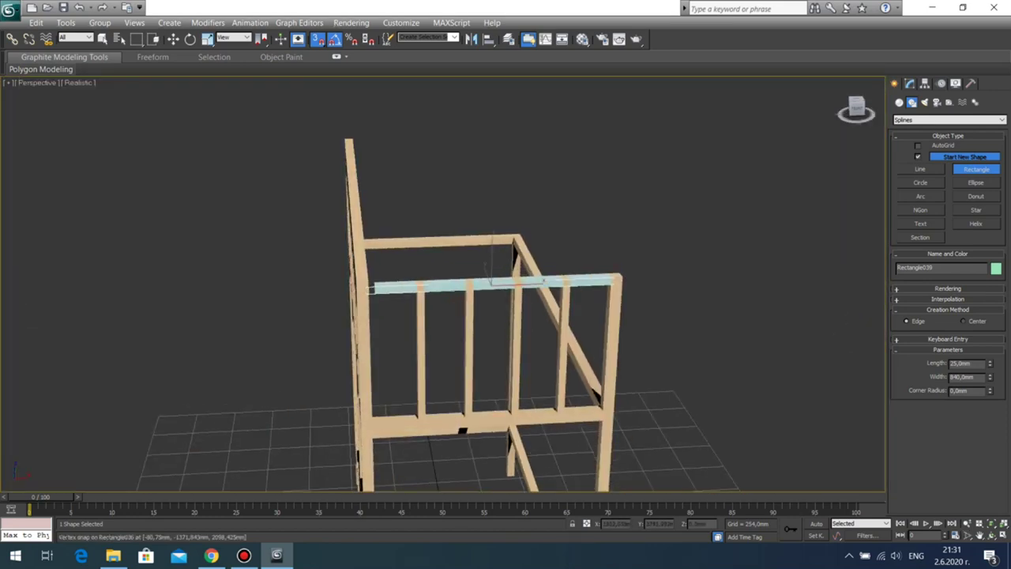
key(Delete)
Step: Turn off snapping and set the base rectangle width of the spacer block beside the tall railing to 153 mm
scroll(474, 293, up, 6)
scroll(474, 292, down, 2)
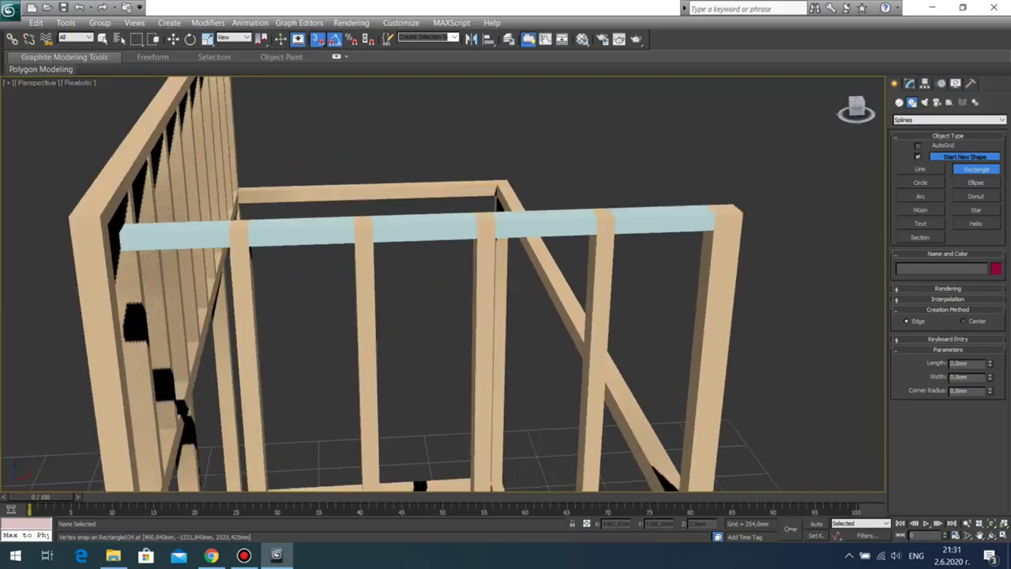
click(318, 39)
scroll(285, 178, down, 3)
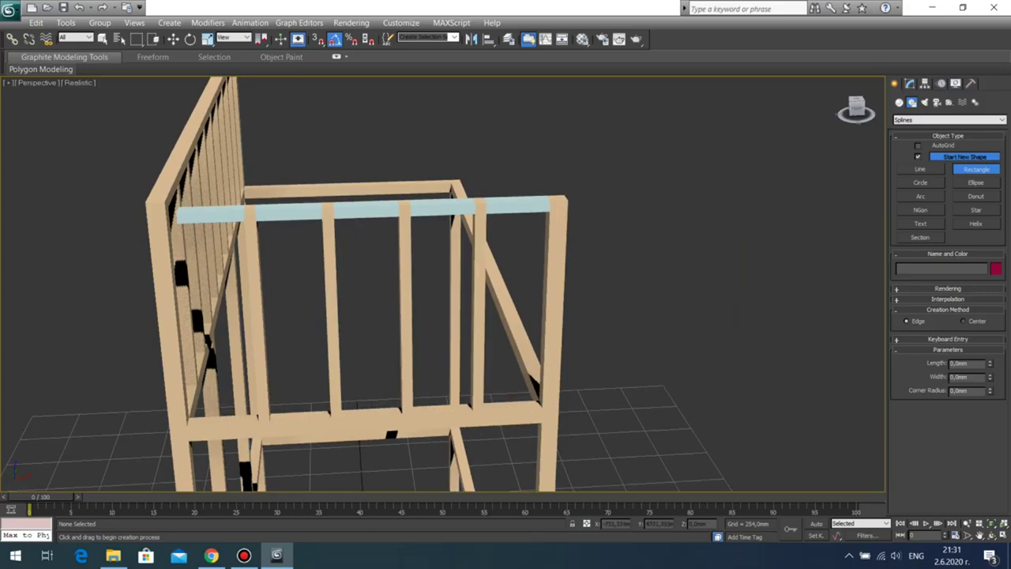
right_click(292, 211)
click(292, 211)
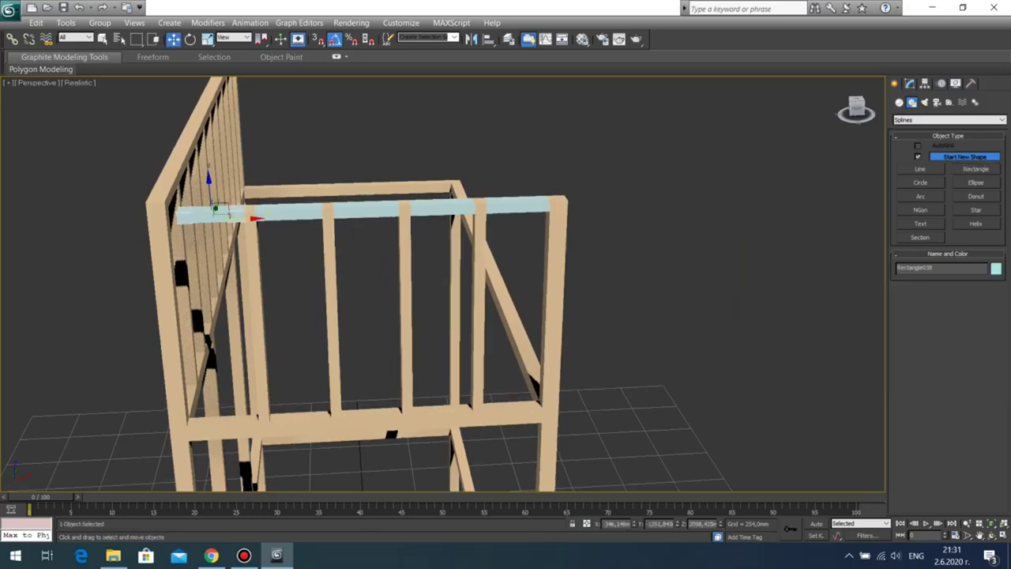
click(910, 83)
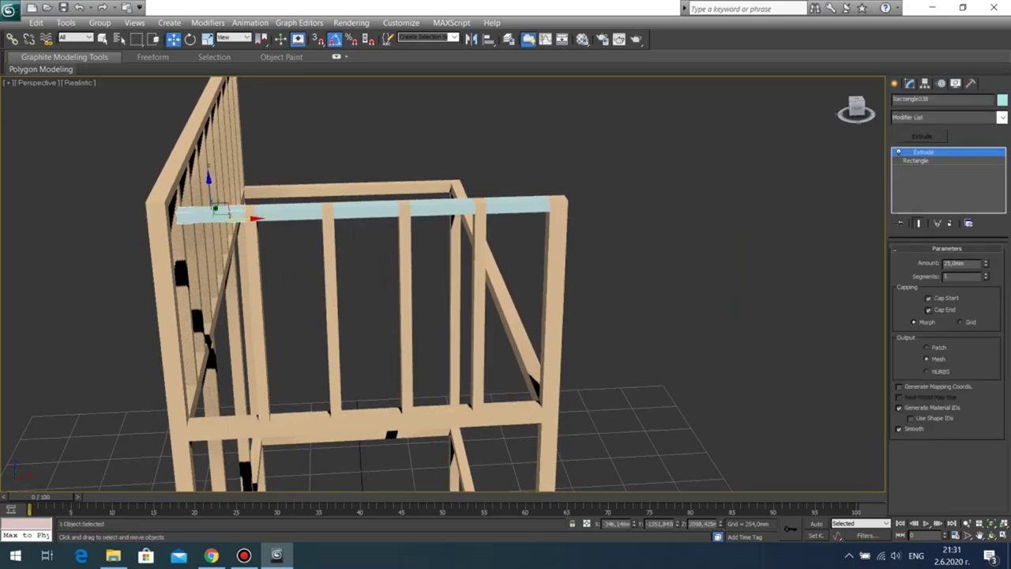
click(916, 160)
double_click(963, 297)
text(153)
key(Return)
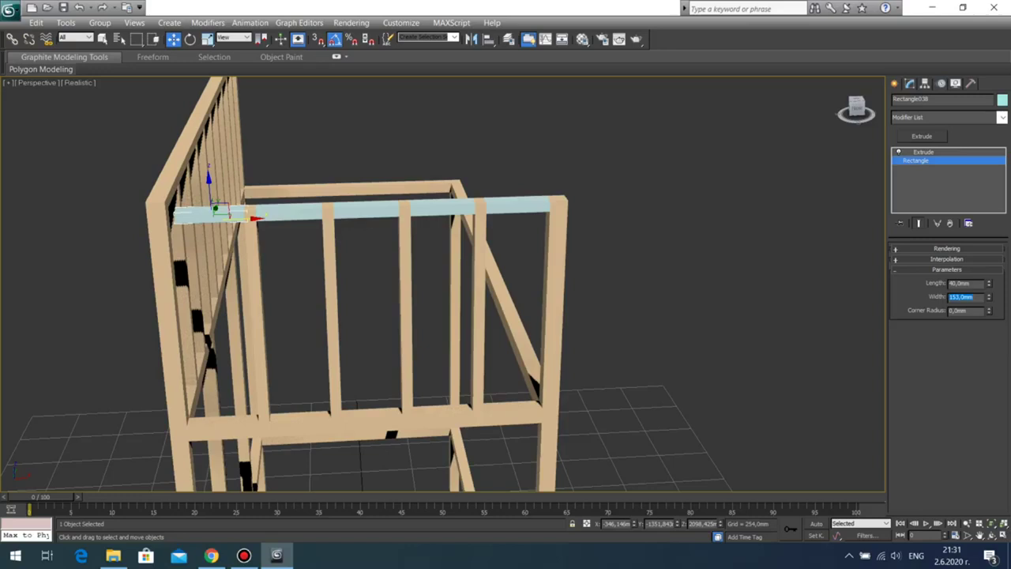
Step: Set the base rectangle width of the second spacer block from the tall railing to 153 mm
click(290, 212)
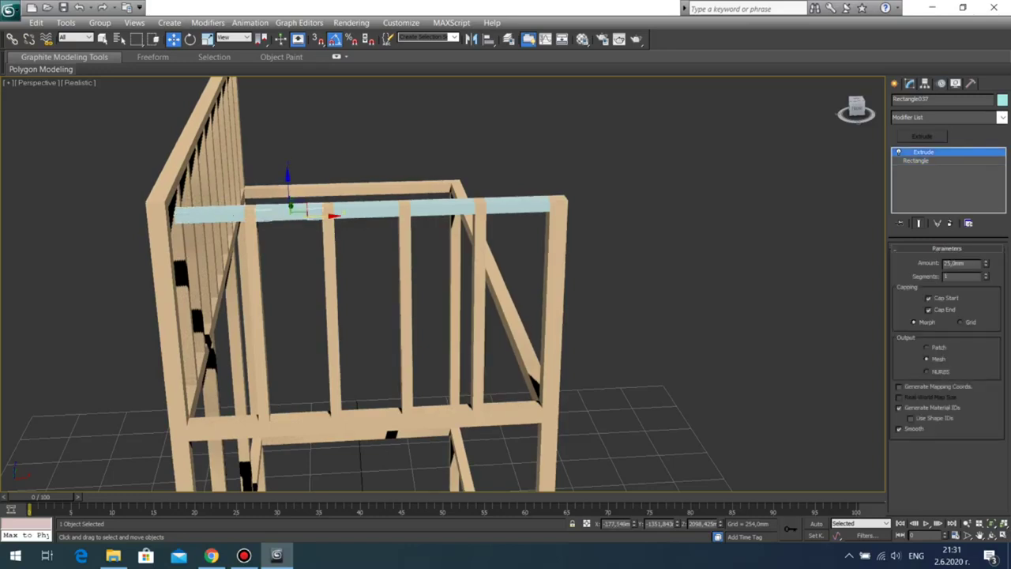
click(916, 160)
double_click(963, 297)
text(153)
key(Return)
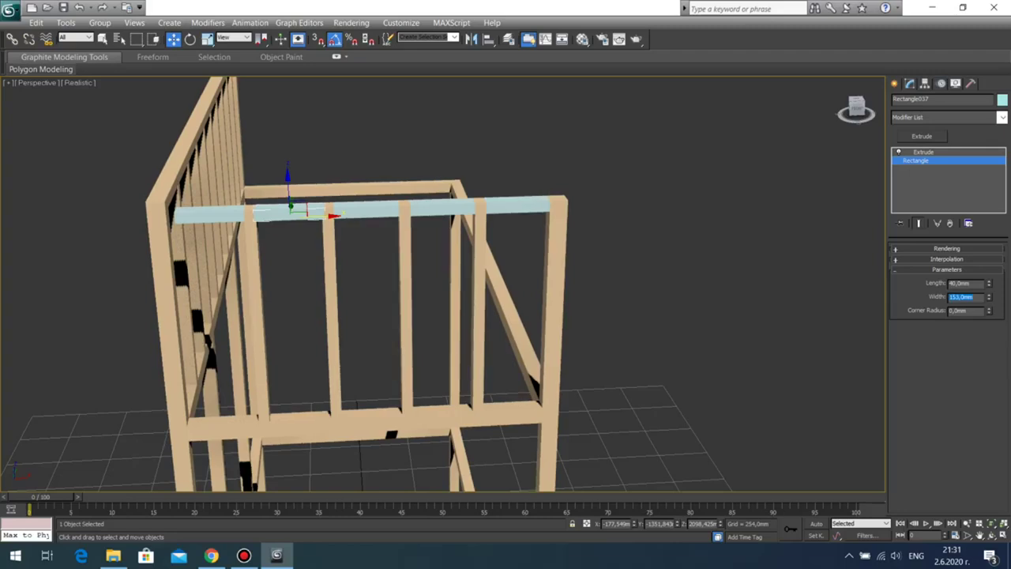
Step: Set the base rectangle width of the middle spacer block to 153 mm
click(366, 210)
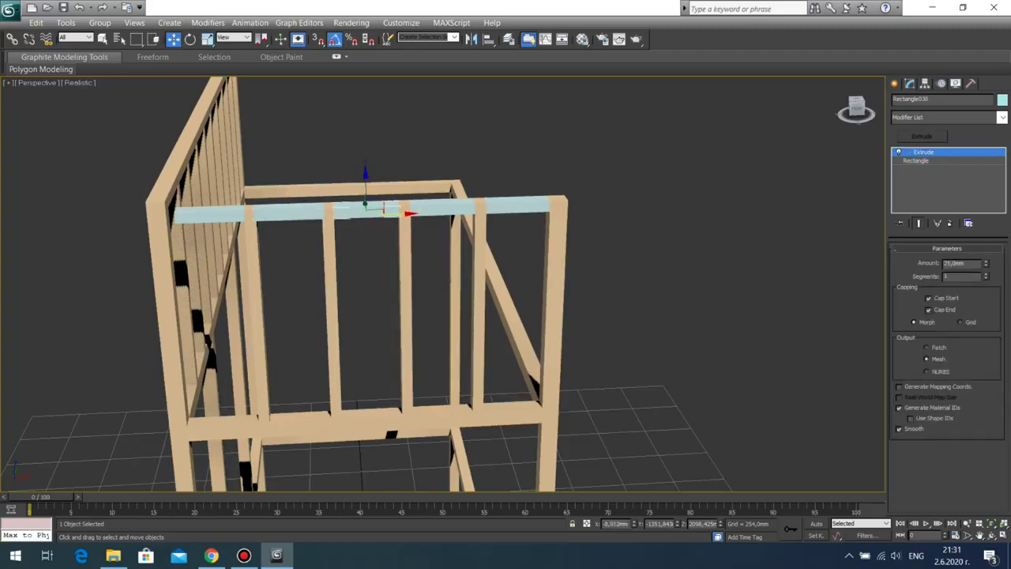
click(916, 160)
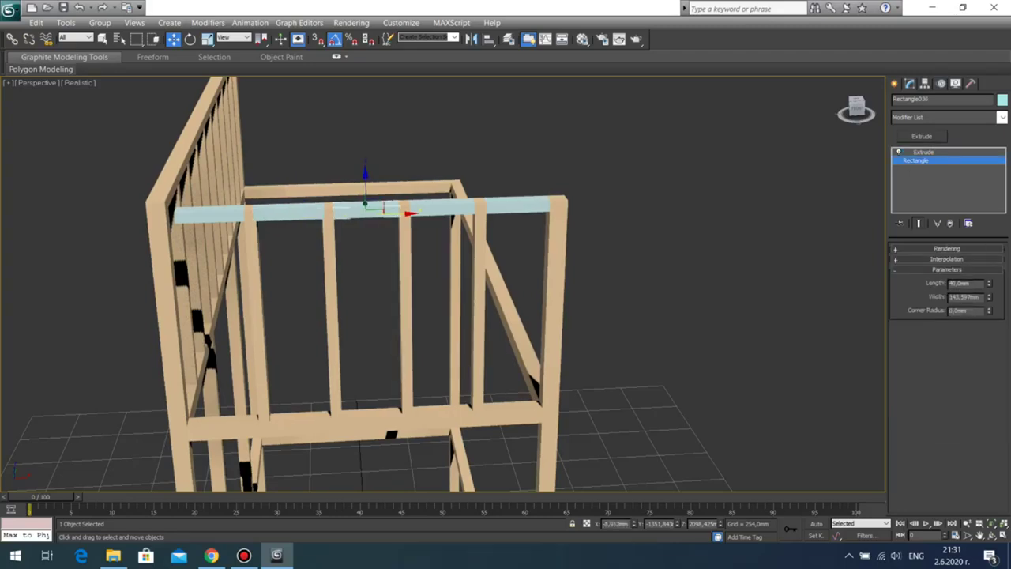
double_click(975, 297)
text(153)
key(Return)
Step: Set the base rectangle width of the fourth spacer block from the tall railing to 153 mm
click(439, 207)
click(916, 160)
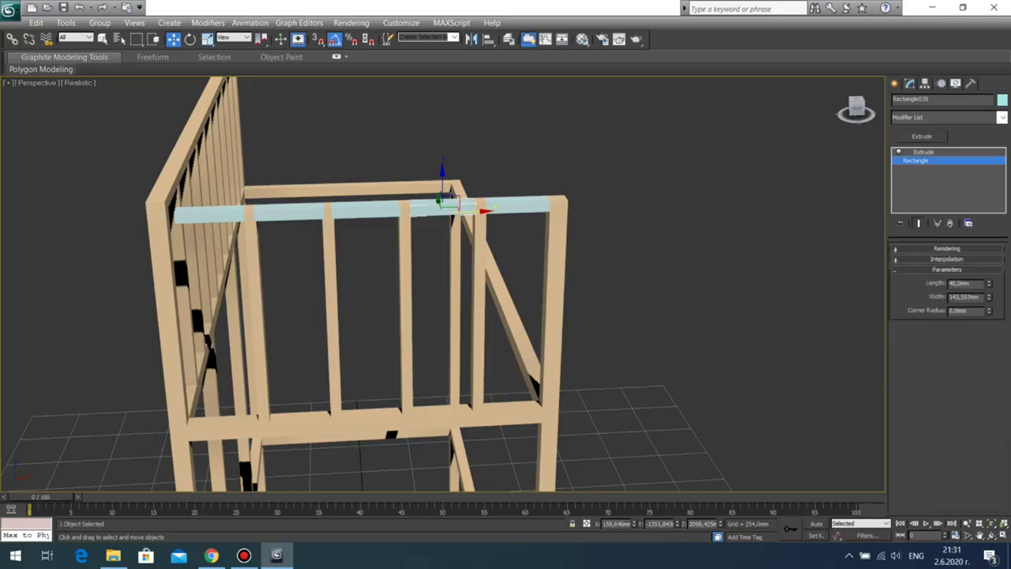
double_click(976, 297)
text(153)
key(Return)
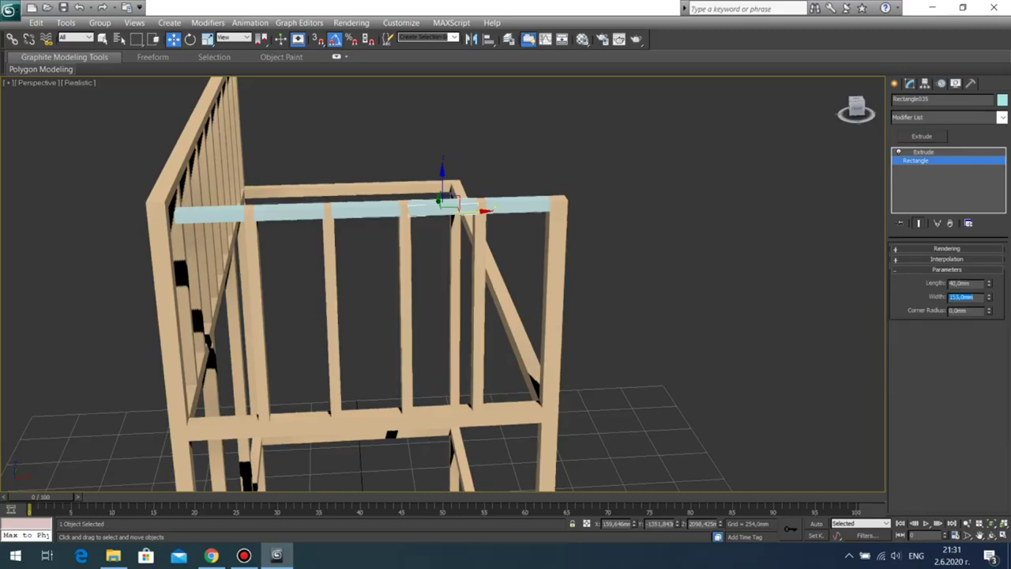
Step: Set the base rectangle width of the last spacer block, next to the far corner post, to 153 mm
click(517, 206)
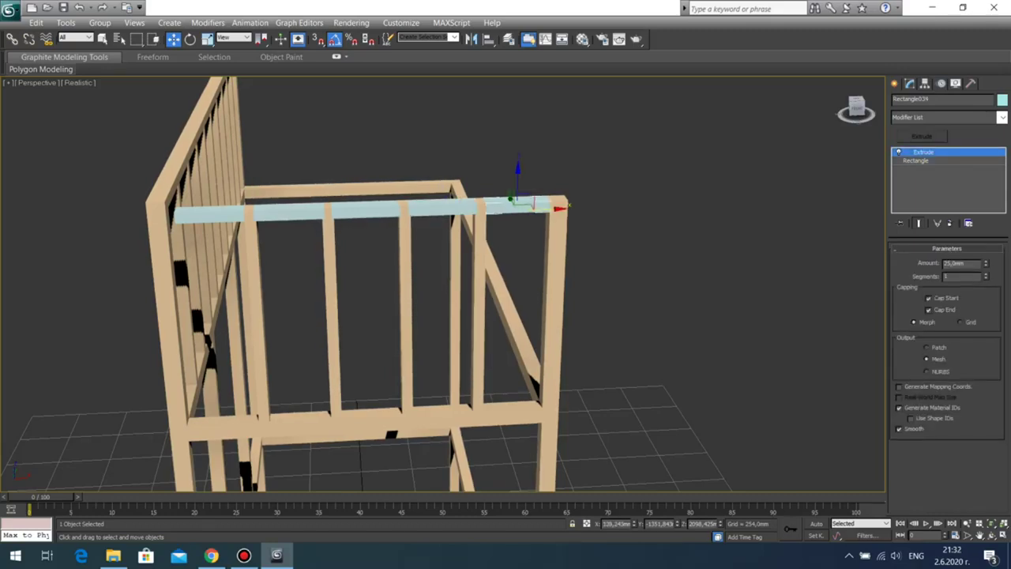
click(916, 161)
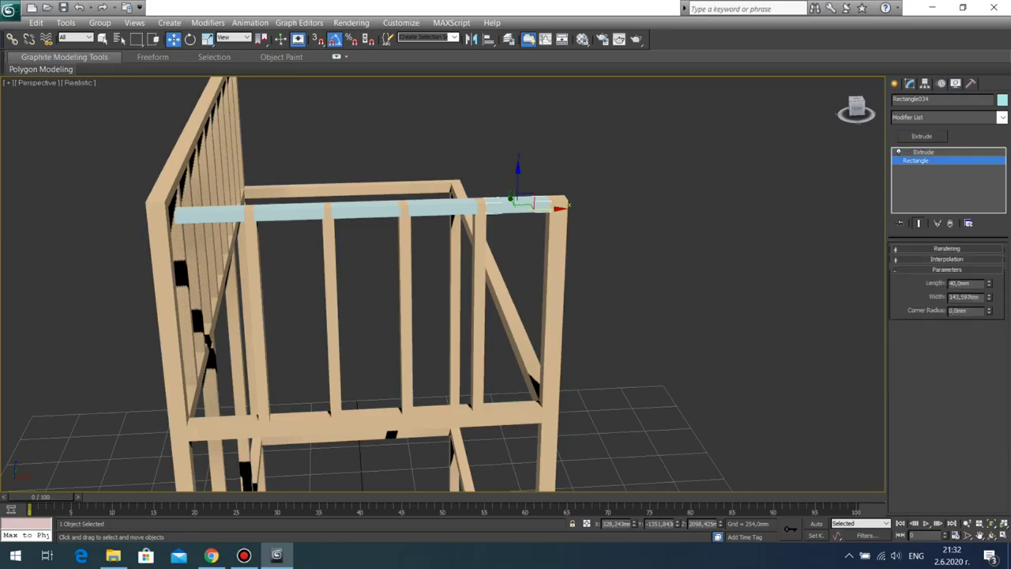
double_click(976, 297)
text(153)
key(Return)
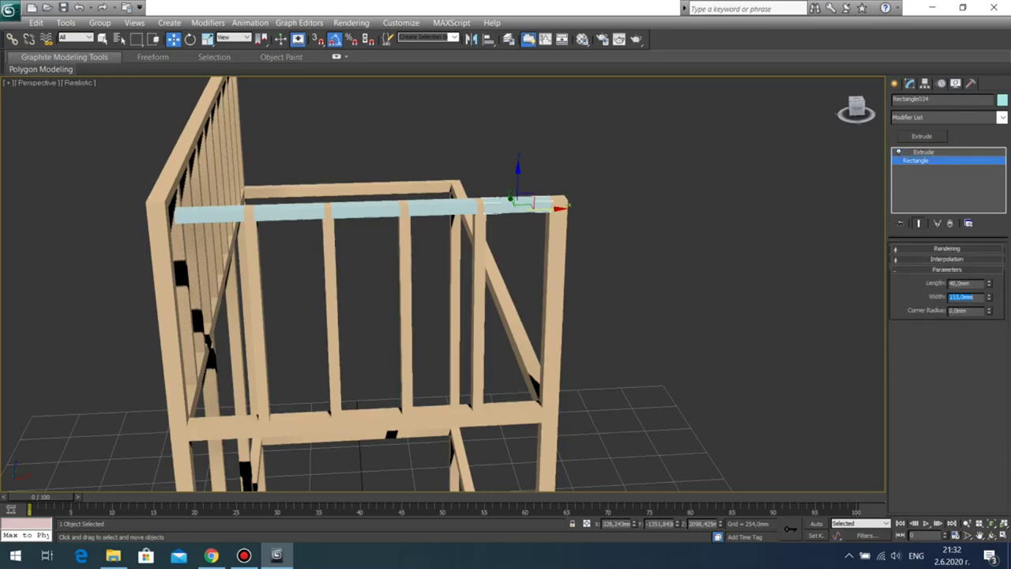
click(664, 261)
scroll(553, 213, up, 2)
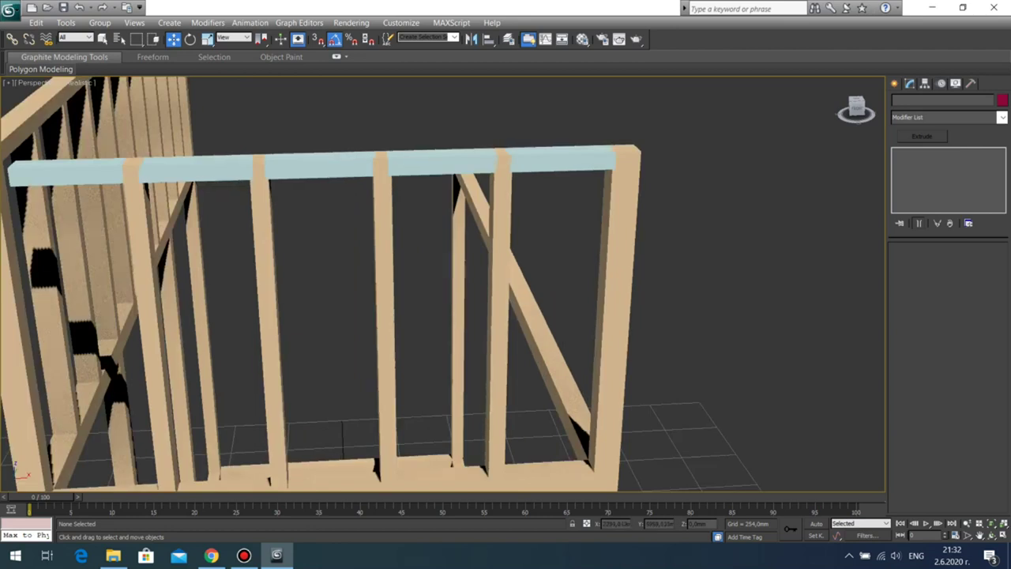
middle_drag(600, 190, 502, 279)
scroll(502, 279, up, 4)
click(515, 204)
middle_drag(515, 204, 461, 213)
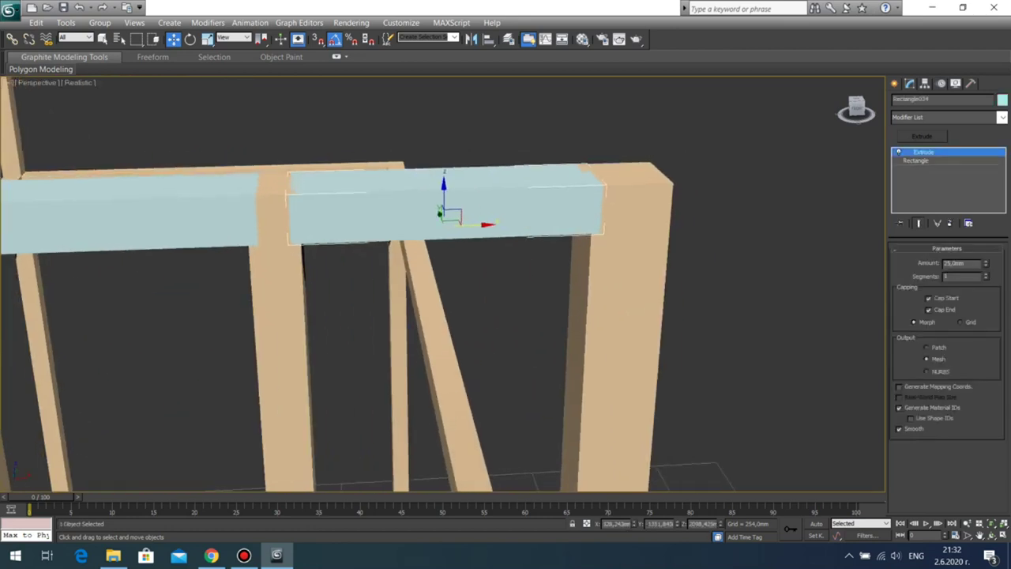
key(s)
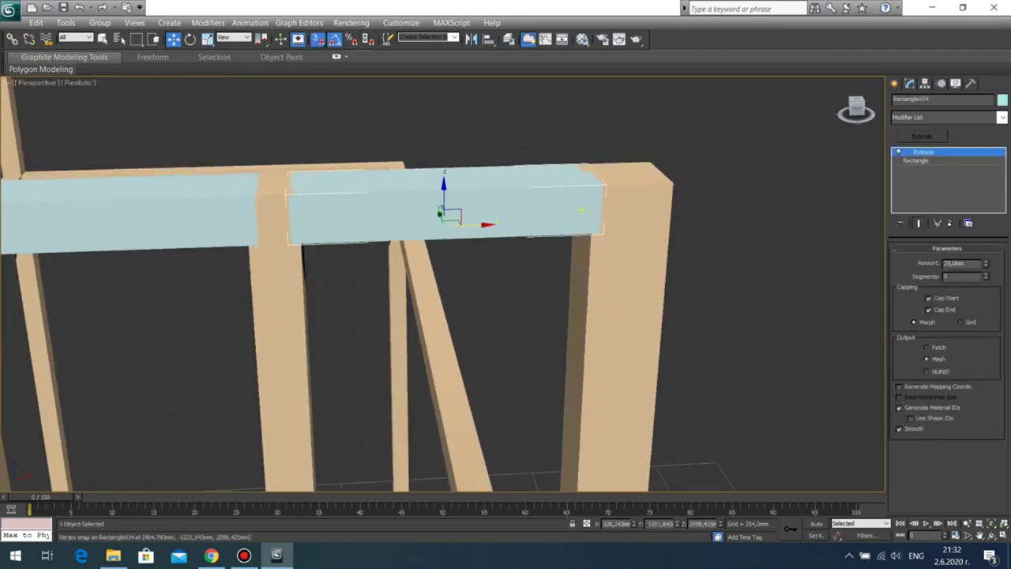
middle_drag(601, 235, 777, 189)
scroll(660, 234, down, 5)
Step: With 3D snapping off, slide all five spacer blocks along X towards the tall railing, clear of their present fit
click(276, 227)
click(318, 39)
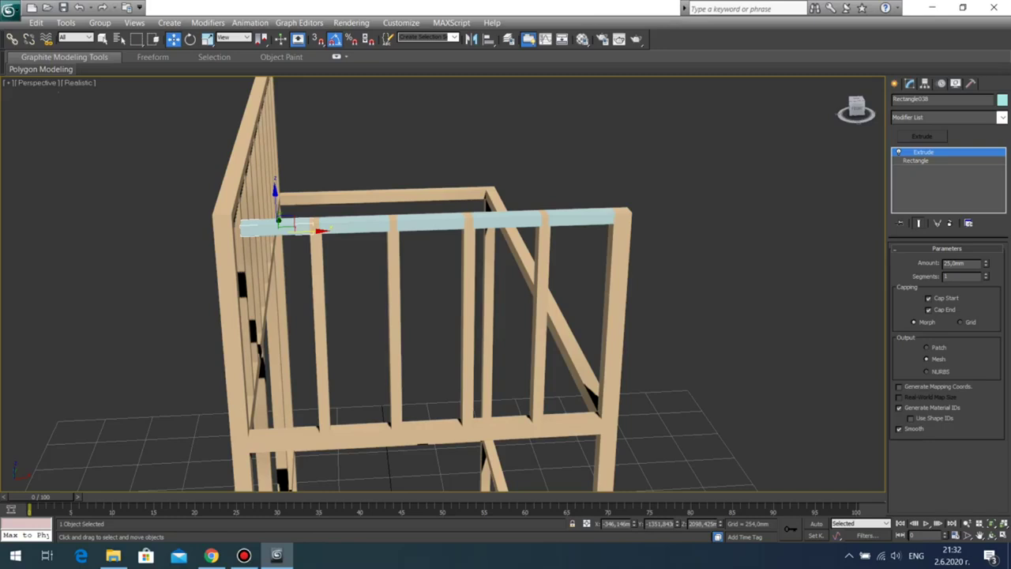
drag(308, 230, 232, 232)
click(354, 224)
drag(384, 229, 335, 230)
click(430, 223)
drag(462, 225, 405, 227)
click(504, 219)
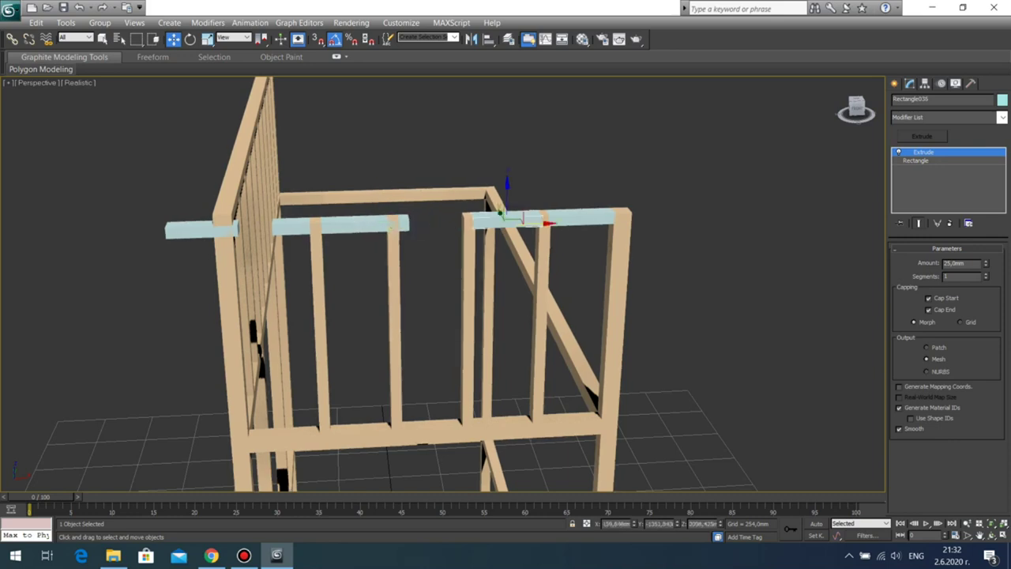
drag(532, 223, 480, 225)
click(583, 216)
drag(612, 218, 595, 220)
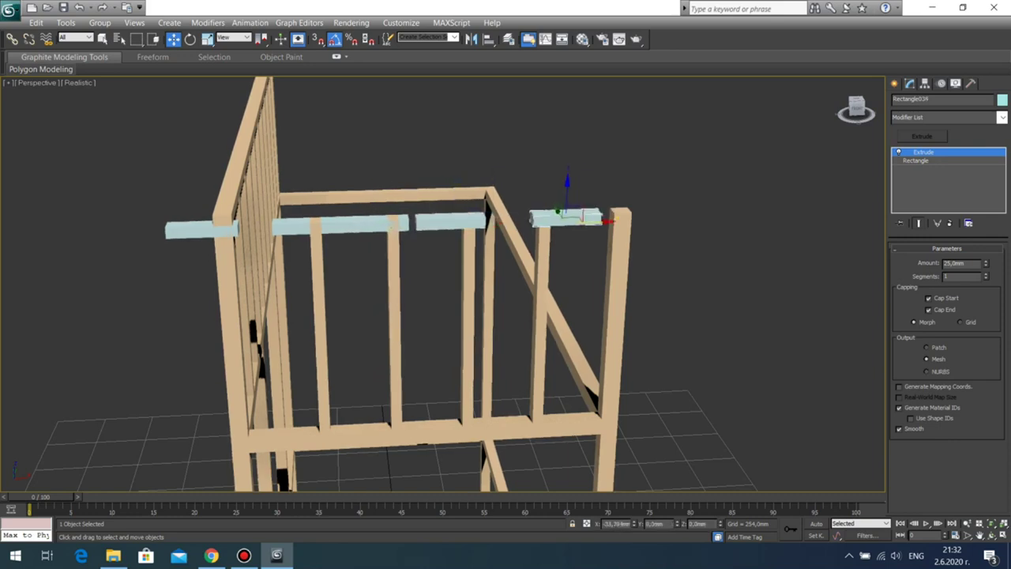
Step: With vertex snapping on, snap the last spacer block against the far corner post and the adjacent slat against that block
scroll(596, 219, up, 5)
middle_drag(595, 219, 194, 351)
scroll(193, 351, down, 3)
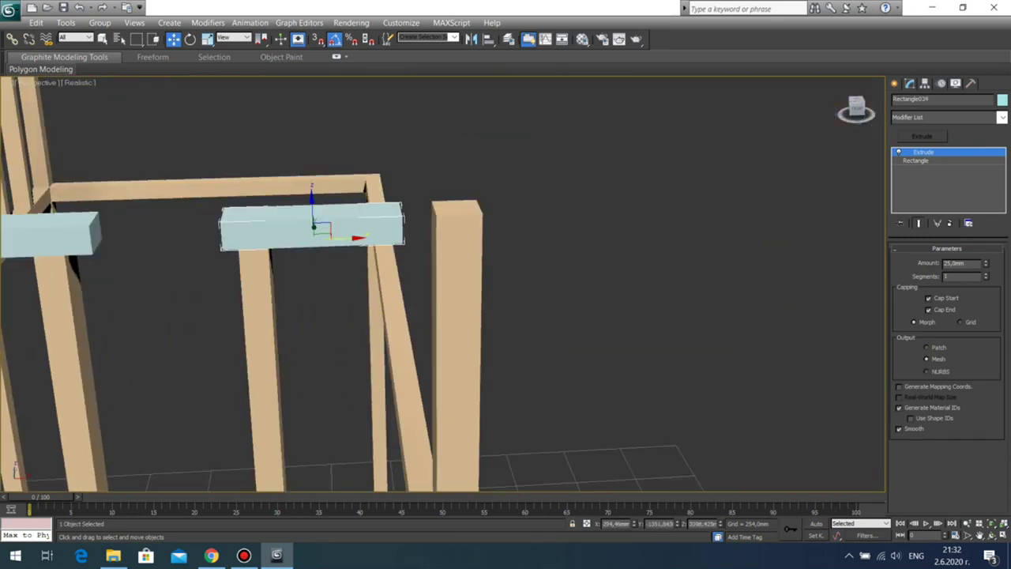
key(s)
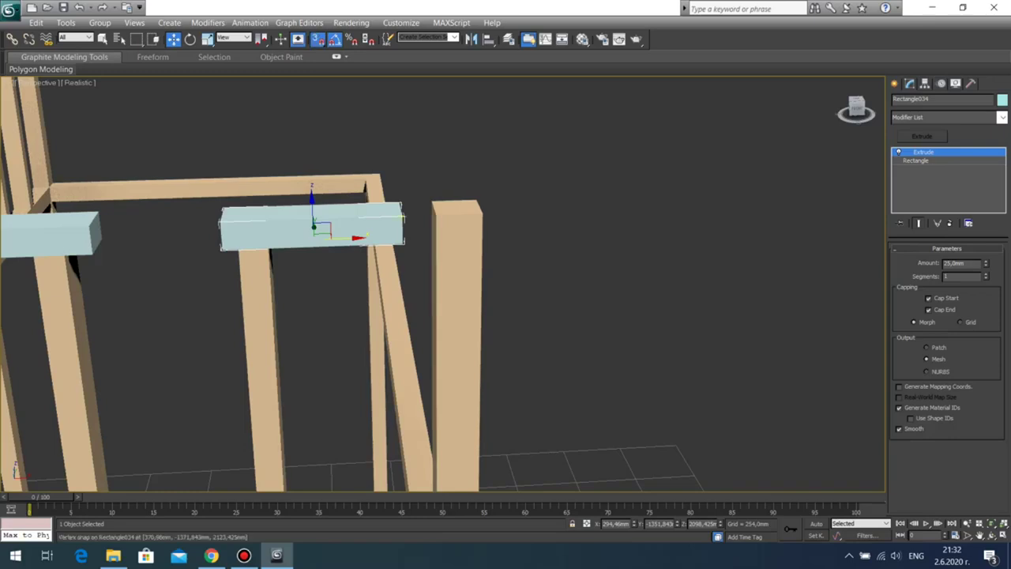
drag(402, 216, 435, 214)
middle_drag(435, 214, 709, 216)
click(543, 221)
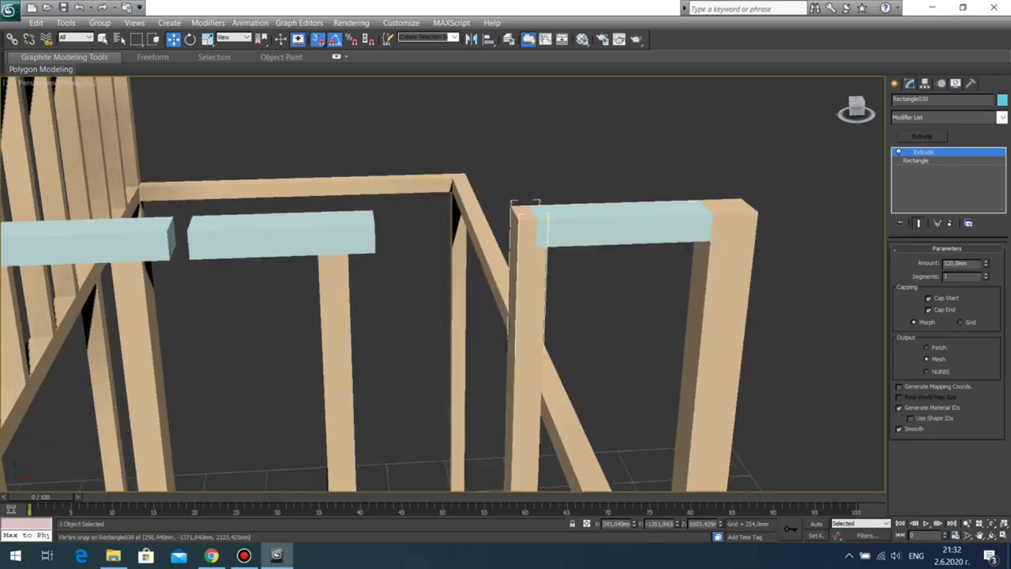
drag(547, 219, 537, 224)
middle_drag(536, 224, 568, 205)
Step: Snap the fourth spacer block from the tall railing against the placed slat, and the next slat against that block
click(407, 208)
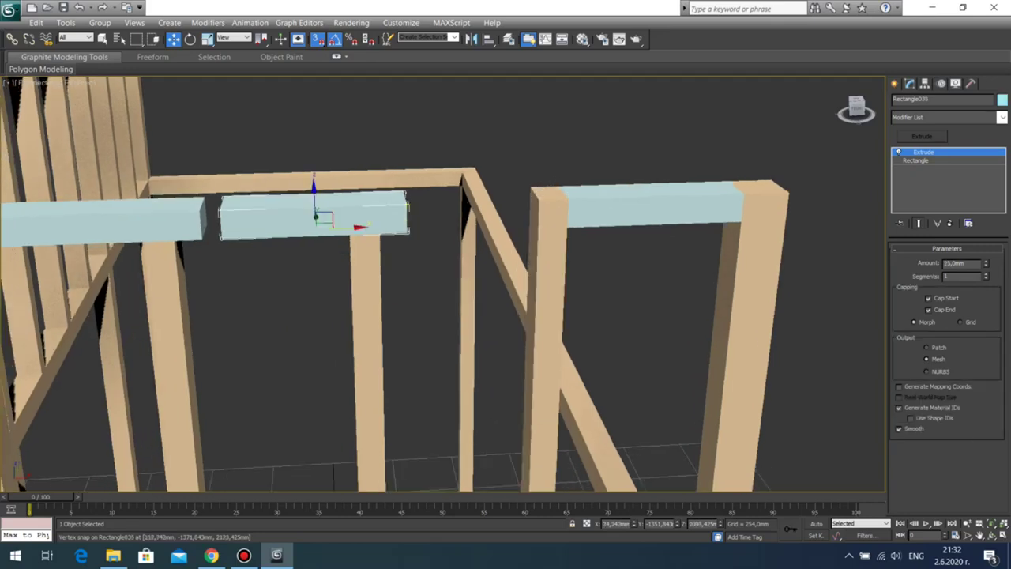
drag(407, 206, 539, 203)
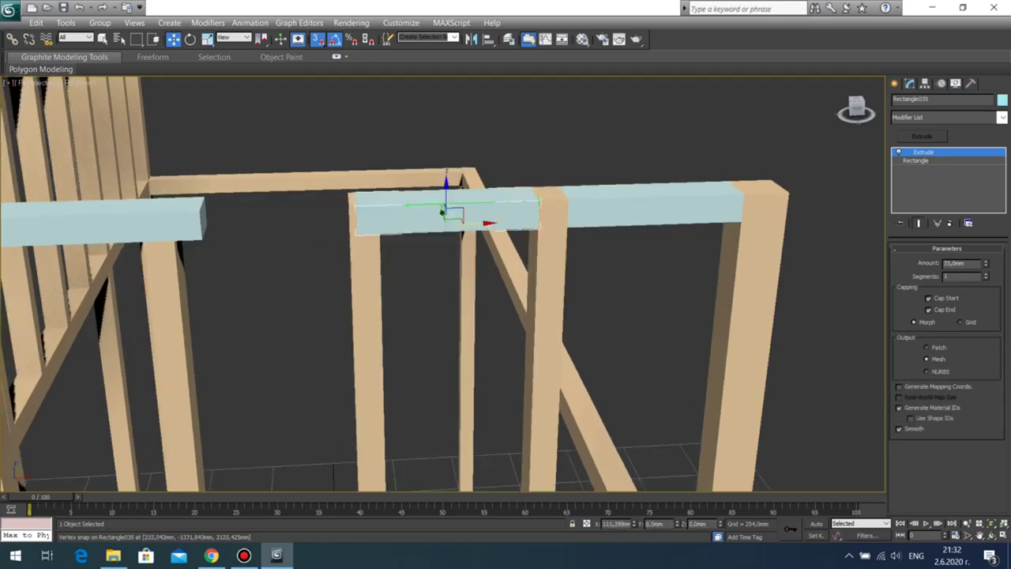
middle_drag(539, 203, 618, 211)
click(447, 254)
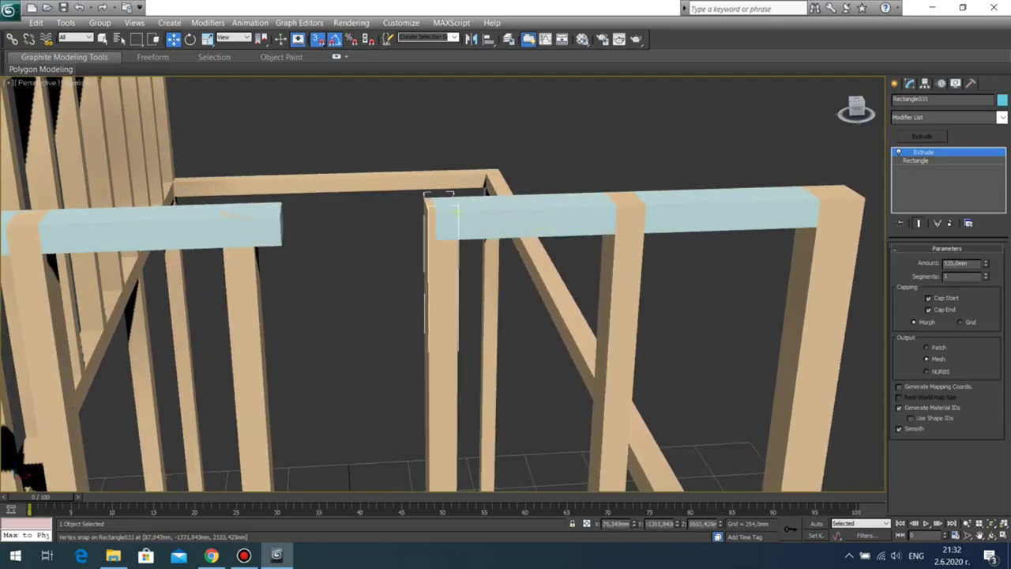
drag(457, 210, 436, 212)
middle_drag(436, 211, 566, 181)
Step: Snap the middle spacer block against the second placed slat, and the following slat against that block
click(376, 239)
click(398, 199)
drag(411, 185, 538, 182)
middle_drag(538, 182, 705, 197)
click(537, 246)
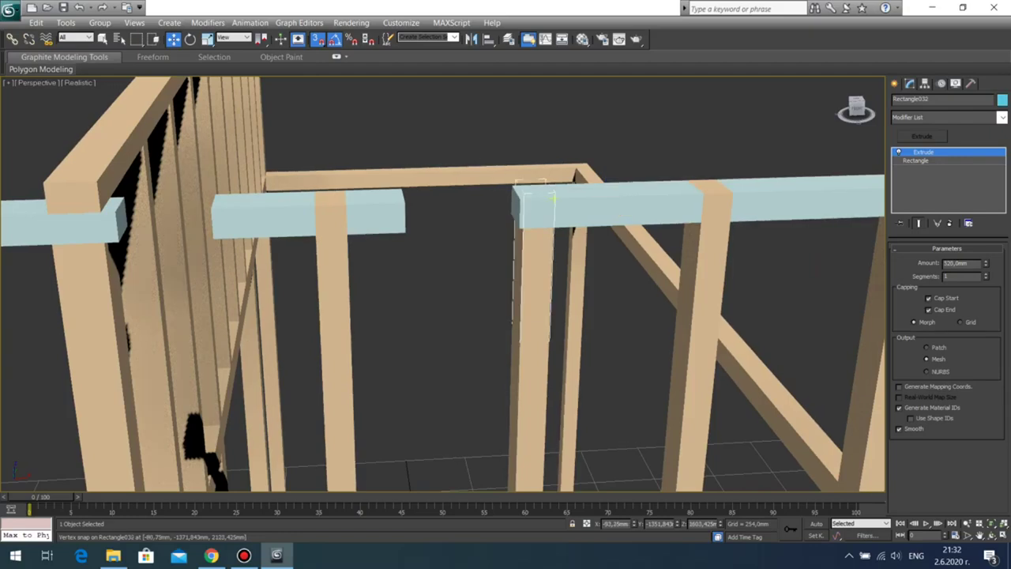
drag(553, 198, 519, 198)
middle_drag(518, 198, 558, 184)
Step: Snap the second spacer block from the tall railing against its neighbouring slat, and the slat nearest the railing against that block
click(429, 209)
drag(444, 191, 528, 188)
click(373, 265)
drag(386, 187, 339, 181)
middle_drag(340, 181, 706, 226)
Step: Snap the spacer block next to the tall railing against the nearest slat
click(499, 254)
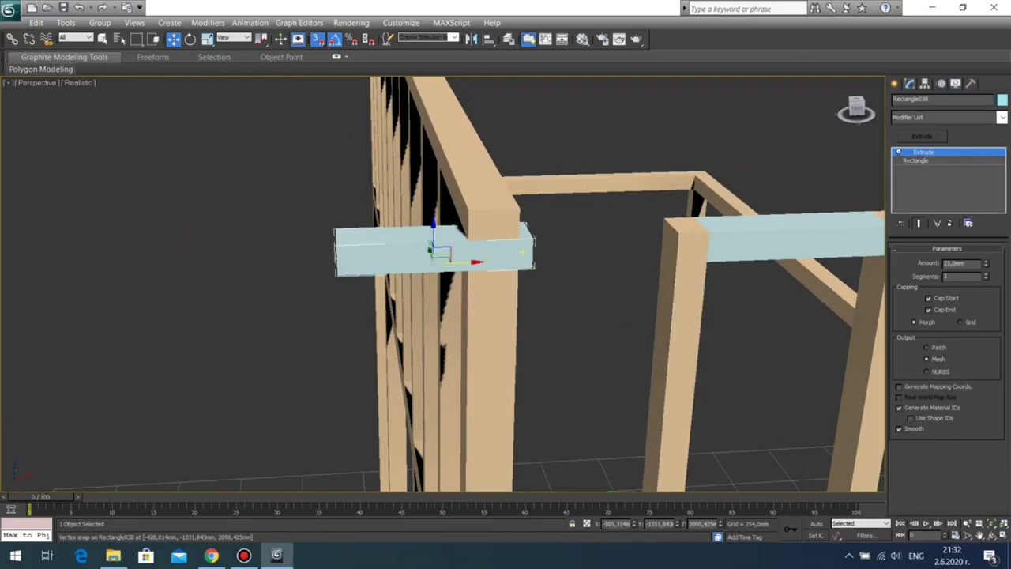
middle_drag(513, 251, 312, 261)
drag(335, 249, 478, 242)
scroll(479, 243, down, 5)
middle_drag(478, 243, 422, 202)
click(629, 177)
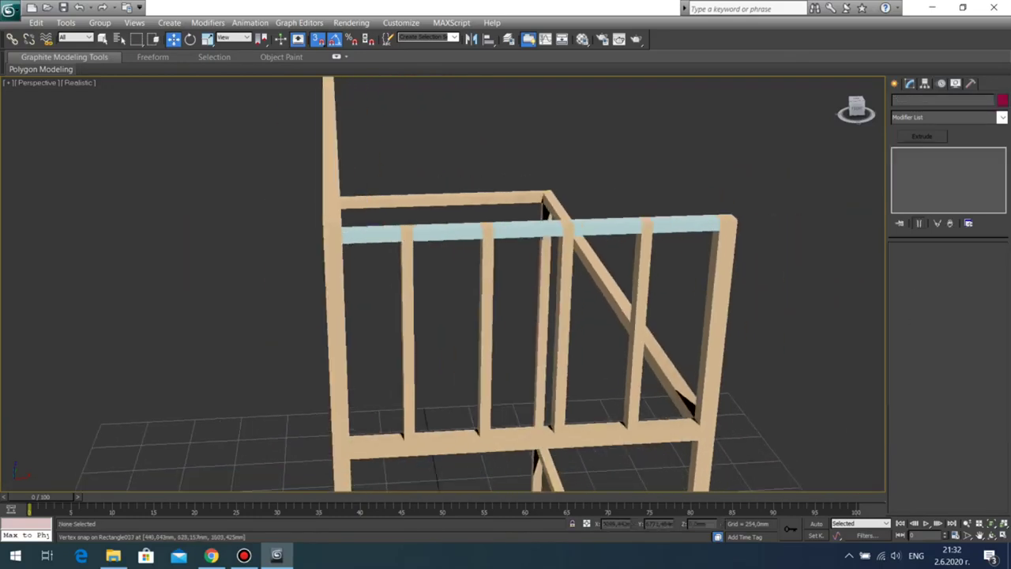
Step: Delete the four spacer blocks closest to the far corner post
middle_drag(648, 223, 556, 243)
scroll(556, 243, down, 3)
scroll(556, 243, up, 3)
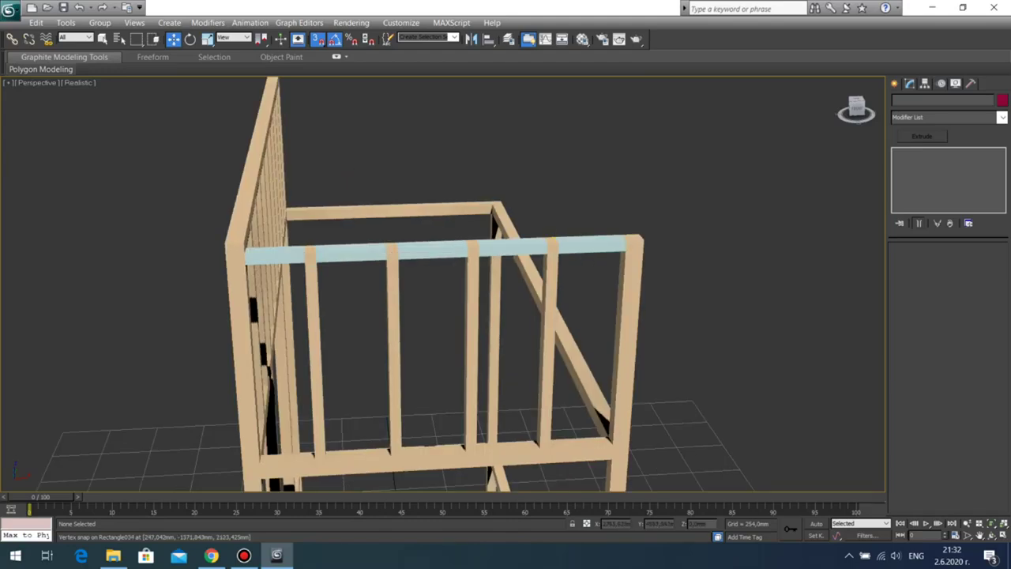
click(591, 244)
key(Delete)
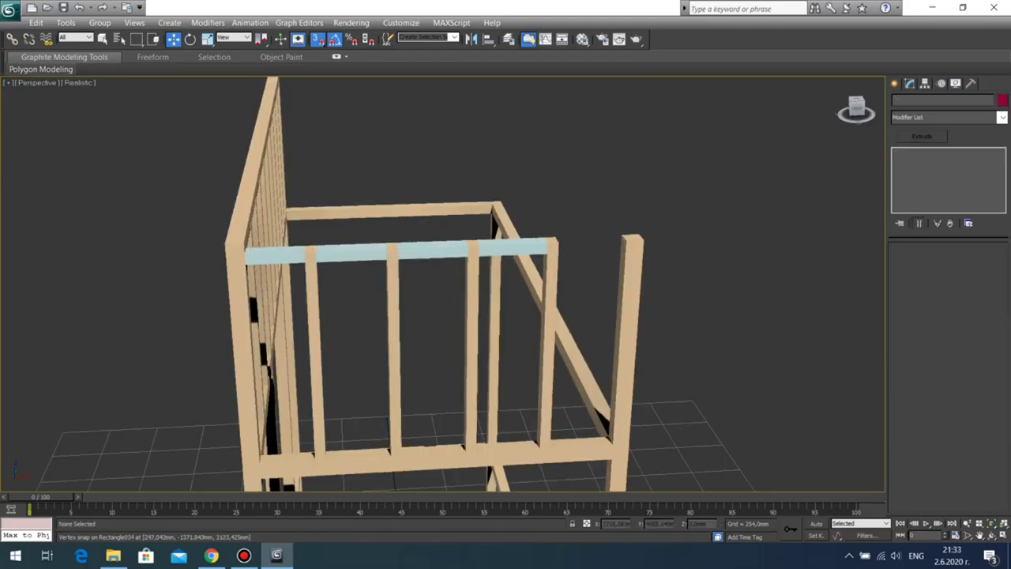
click(513, 248)
key(Delete)
click(433, 251)
key(Delete)
click(352, 254)
key(Delete)
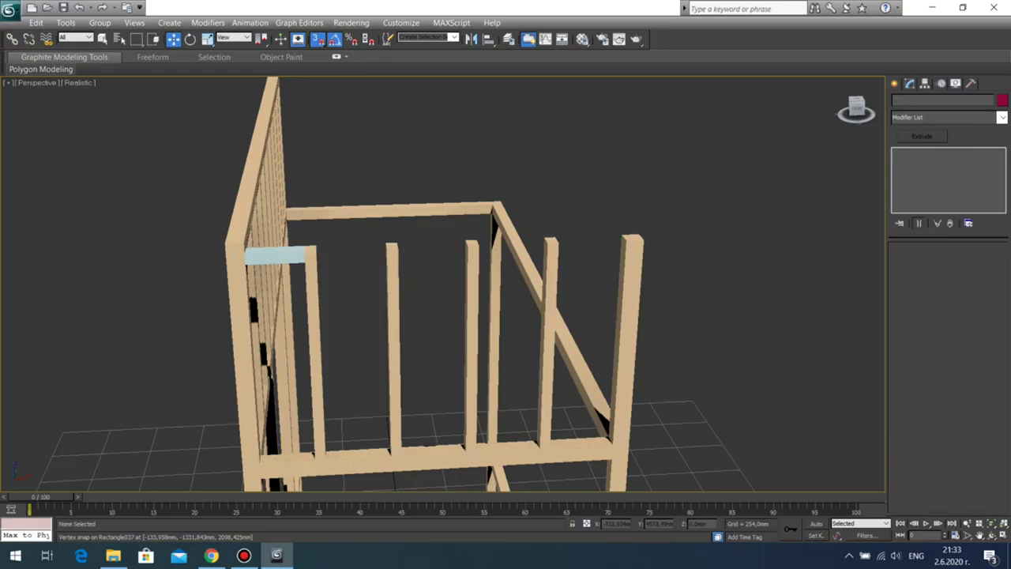
Step: Delete the remaining spacer block beside the tall railing
click(276, 256)
middle_drag(399, 249, 571, 224)
key(alt+w)
right_click(545, 221)
key(alt+w)
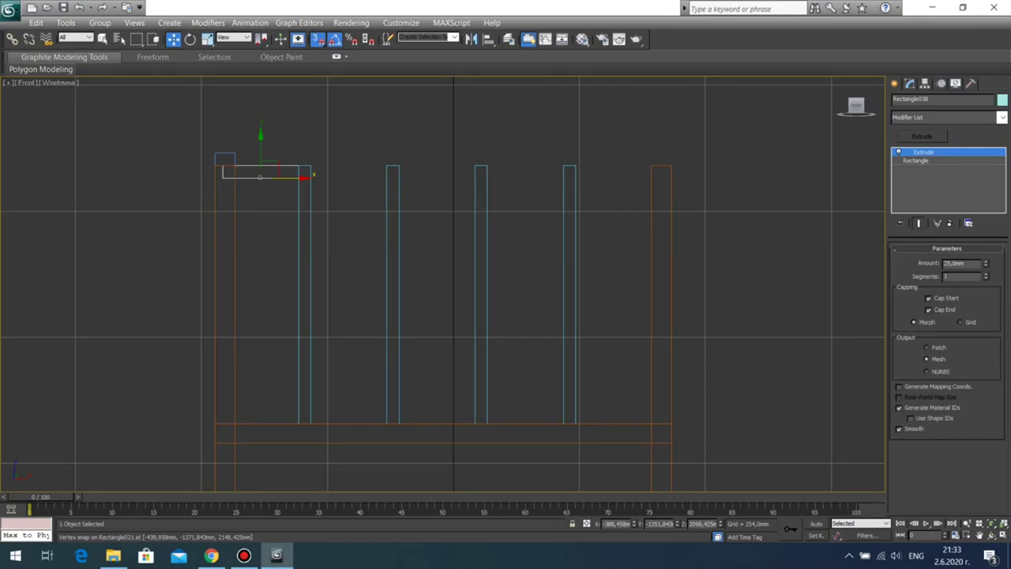
key(Delete)
Step: Measure the opening between the two corner posts with a temporary rectangle in the front view, and delete the rectangle
middle_drag(490, 253, 491, 258)
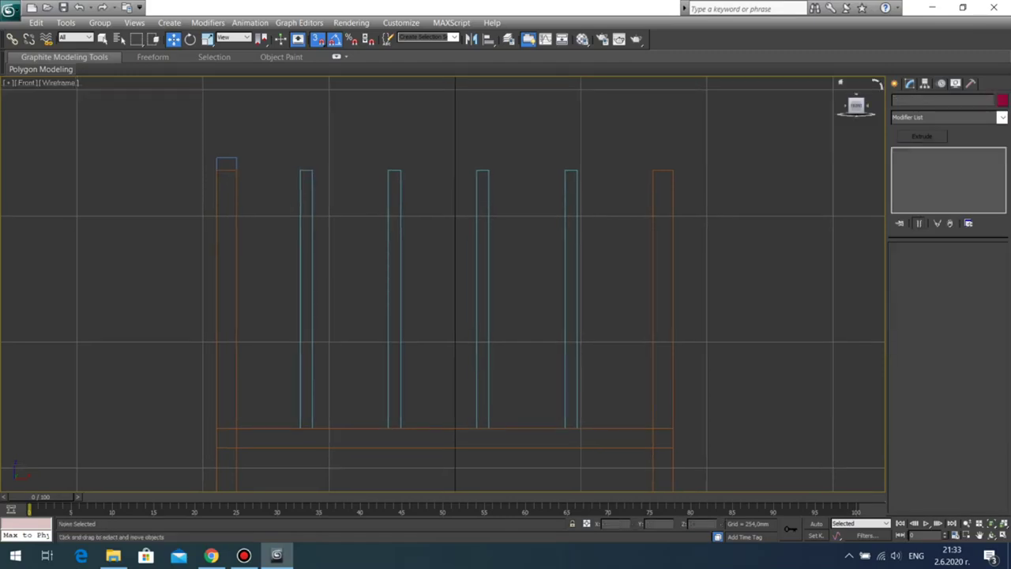
click(894, 84)
click(975, 169)
drag(236, 170, 653, 428)
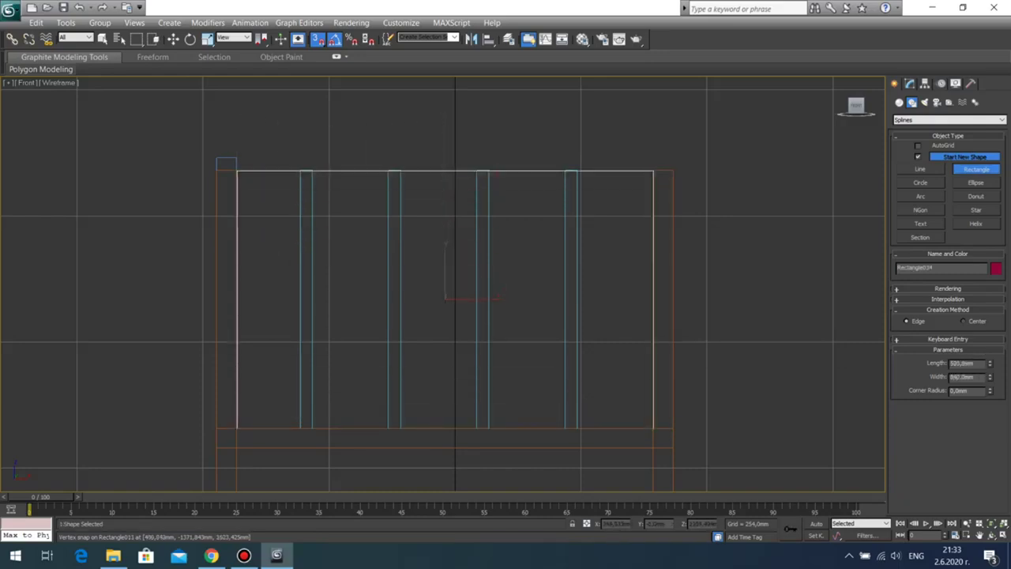
key(Delete)
key(w)
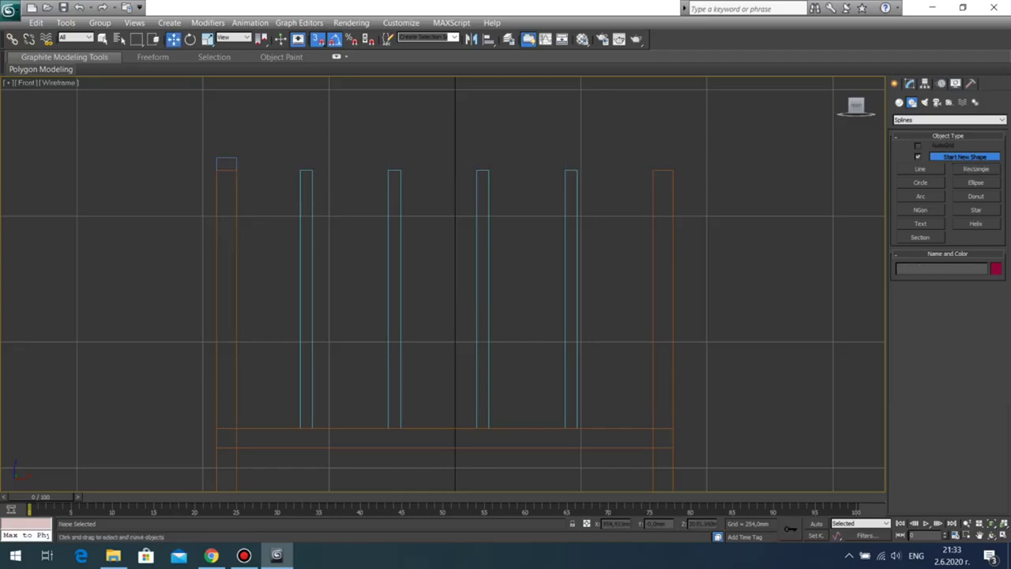
key(alt+w)
click(748, 450)
key(alt+w)
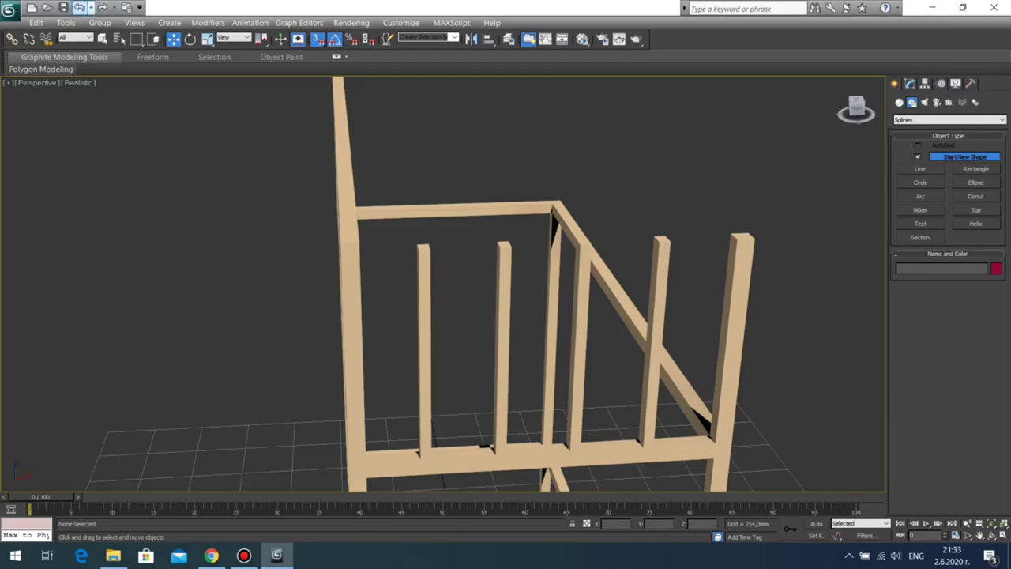
click(79, 7)
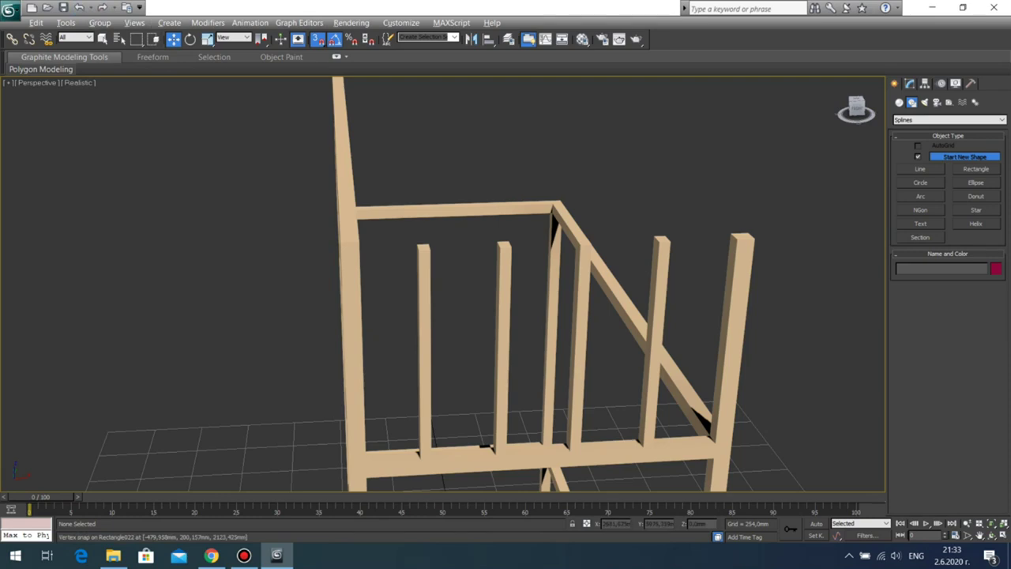
key(alt+w)
click(316, 225)
key(alt+w)
scroll(567, 423, up, 6)
middle_drag(567, 423, 575, 446)
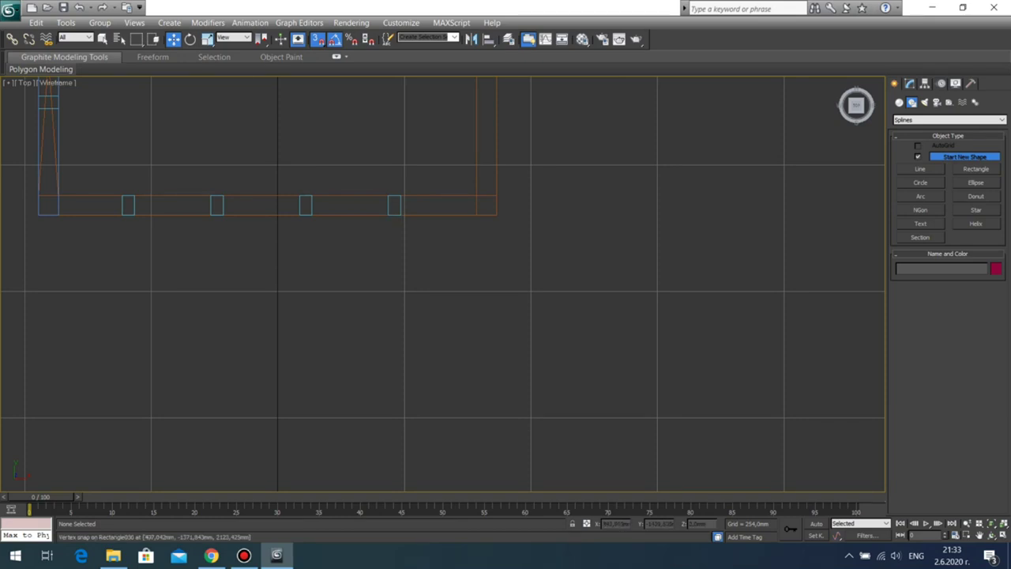
key(alt+w)
click(687, 324)
key(alt+w)
middle_drag(687, 324, 600, 267)
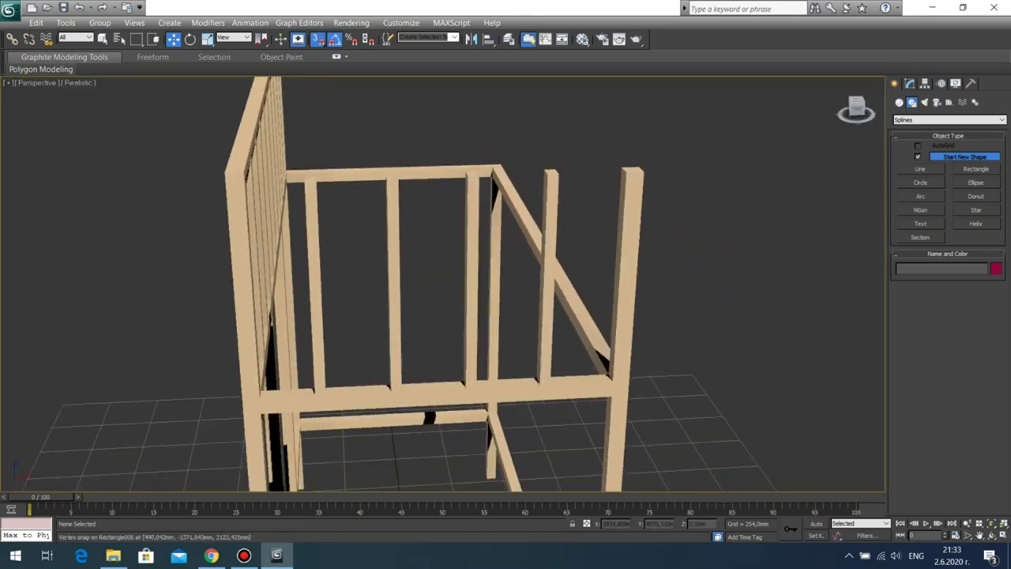
Step: In the top view, draw a 153 x 40 mm rectangle between the far corner post and its nearest slat, and extrude it 25 mm
key(alt+w)
click(202, 159)
key(alt+w)
middle_drag(202, 159, 196, 186)
click(975, 169)
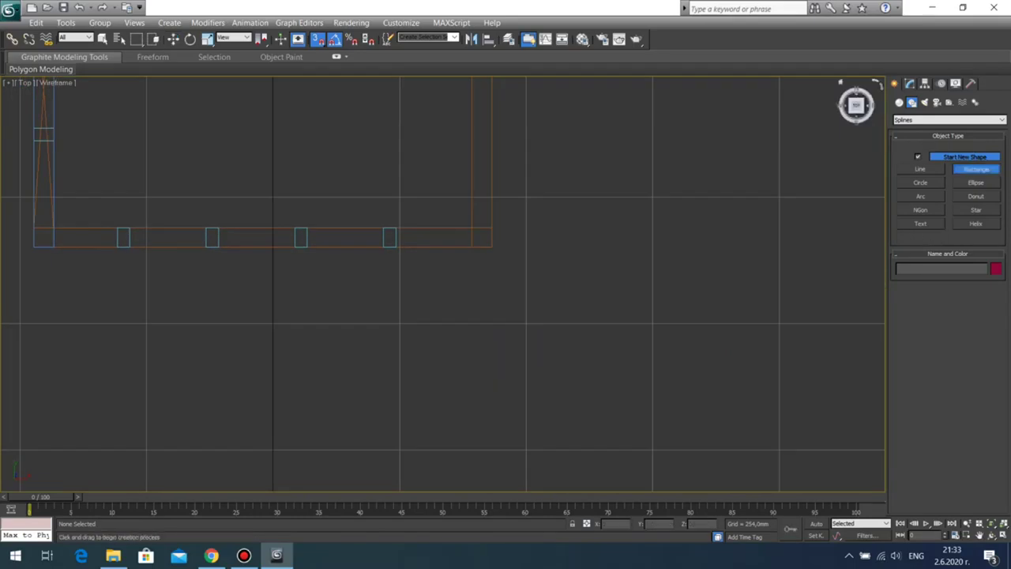
drag(472, 247, 396, 229)
double_click(962, 376)
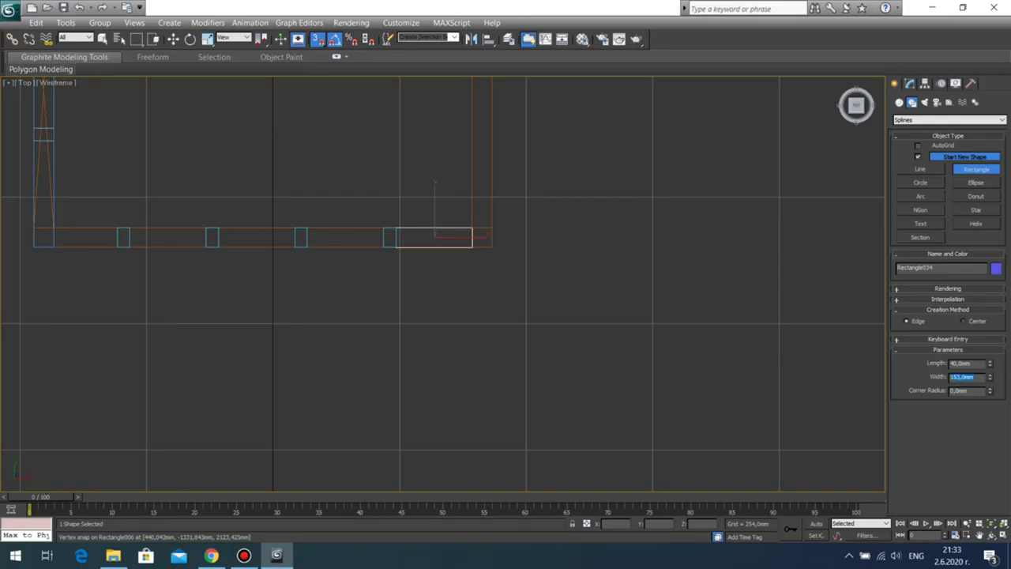
click(910, 84)
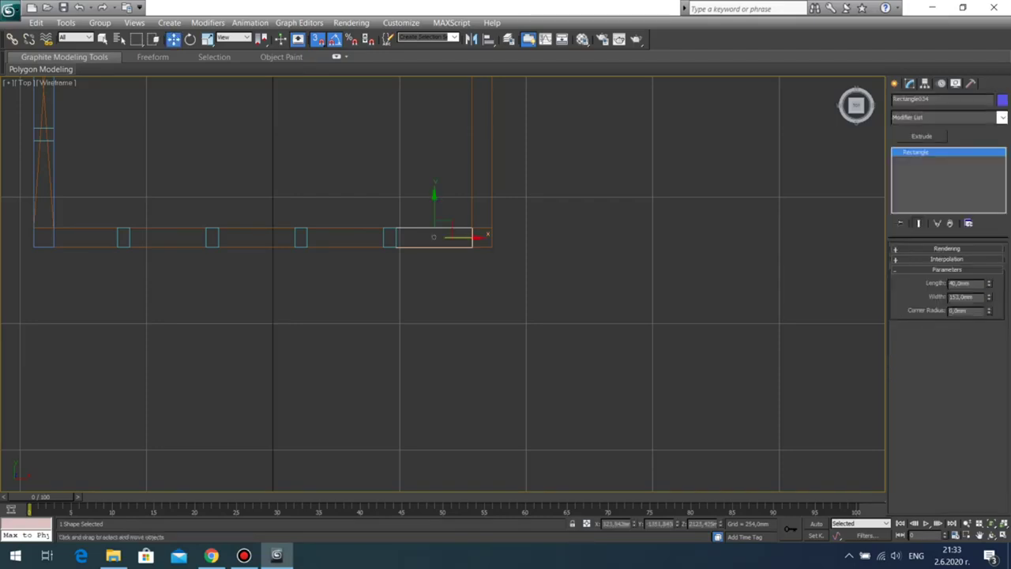
click(922, 136)
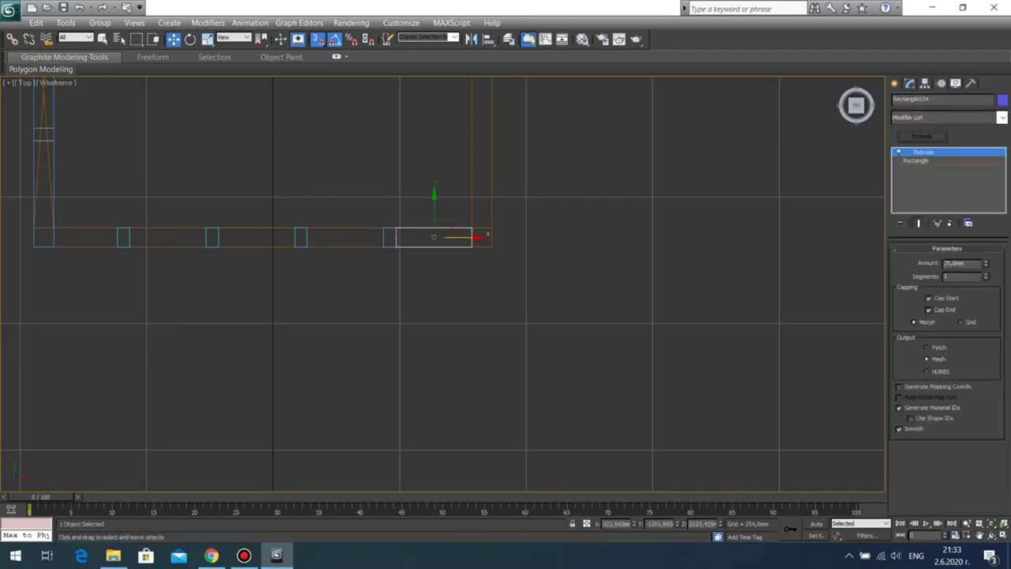
Step: Set the base rectangle width of the new spacer block to 148 mm
click(917, 161)
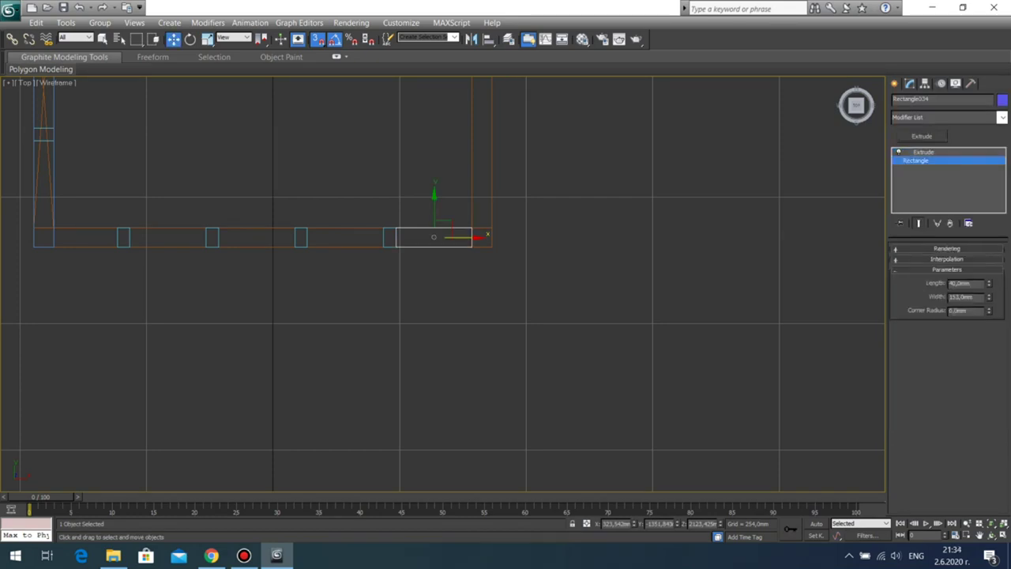
text(140)
key(Return)
right_click(489, 291)
click(476, 300)
click(475, 300)
Step: Snap the new spacer block against the far corner post in the perspective view, and copy it along X towards the tall railing
key(alt+w)
click(537, 363)
key(alt+w)
scroll(517, 199, up, 5)
middle_drag(516, 199, 247, 292)
click(517, 204)
drag(529, 222, 533, 221)
middle_drag(533, 222, 557, 206)
mouse_move(536, 211)
shift+mouse_down()
mouse_move(32, 225)
mouse_move(441, 214)
mouse_move(301, 218)
shift+mouse_up()
key(Return)
Step: Snap the slat nearest the far post against the first spacer block, and the copied block against that slat's other side
scroll(158, 150, up, 4)
middle_drag(742, 331, 521, 290)
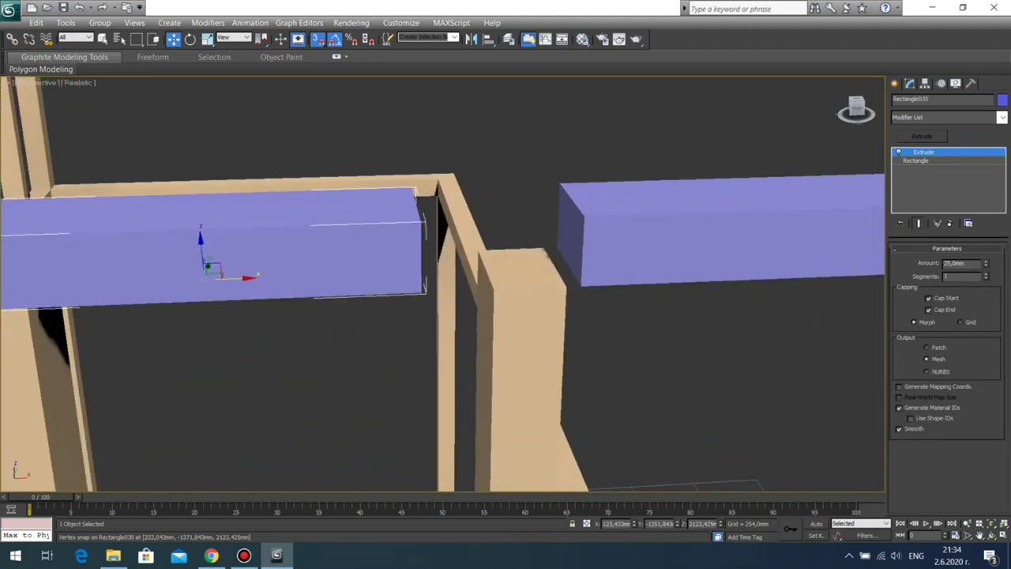
click(545, 298)
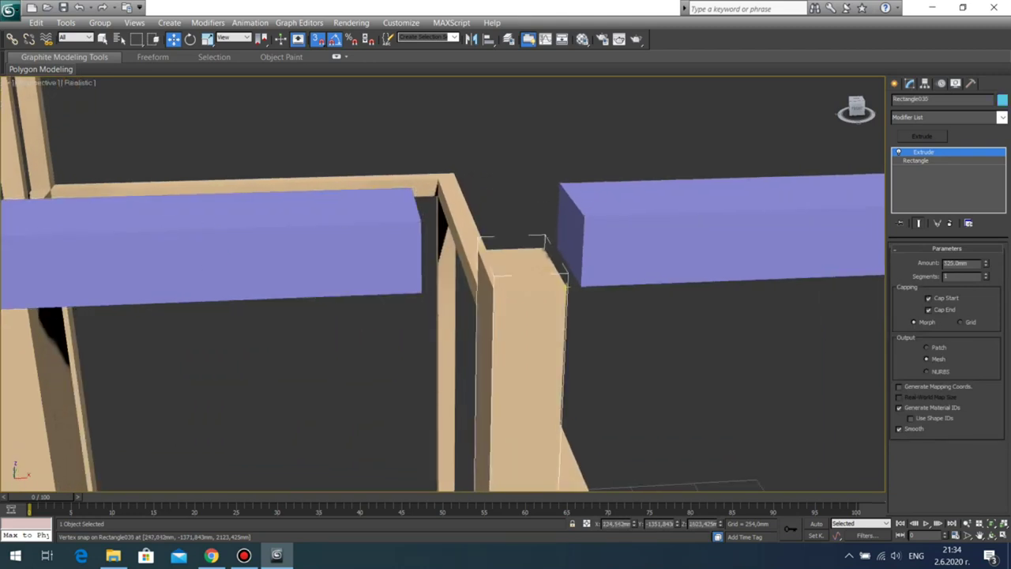
drag(566, 286, 581, 286)
click(411, 254)
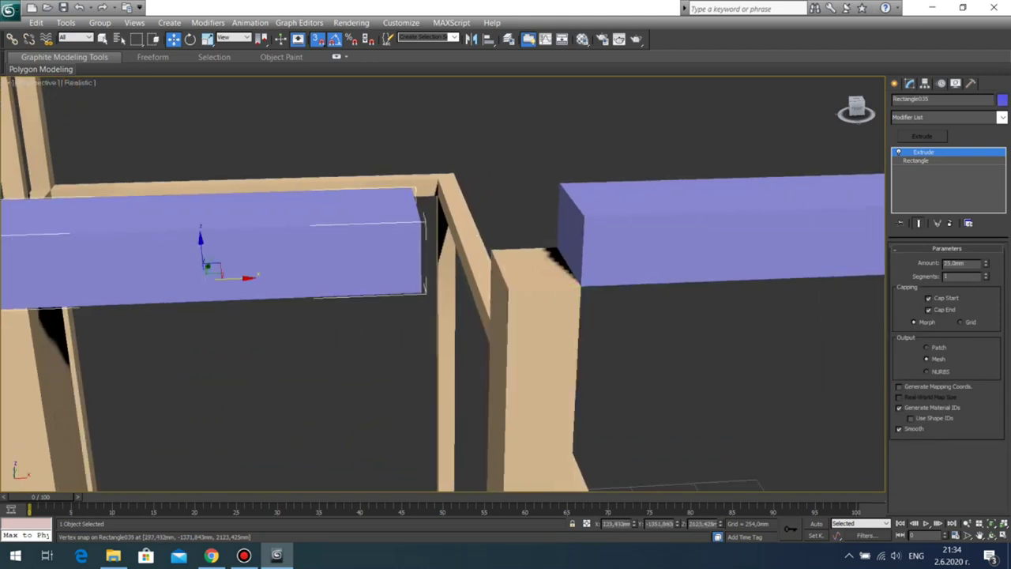
drag(422, 294, 508, 288)
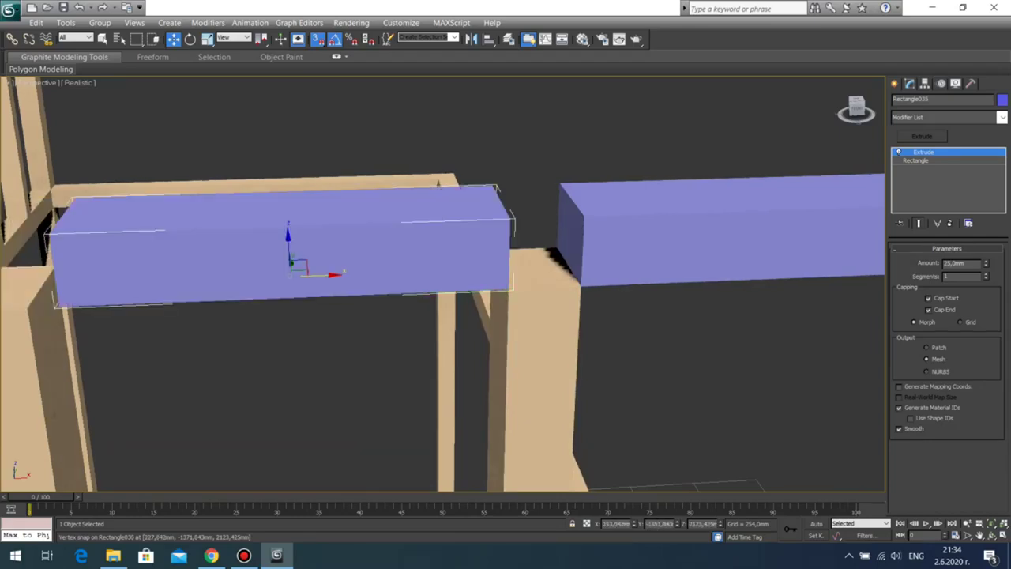
Step: Snap the second slat from the far post against the free end of the copied spacer block
middle_drag(474, 304, 744, 276)
click(286, 293)
drag(309, 279, 339, 277)
Step: Copy the spacer block along X towards the tall railing and snap the copy against the second slat's other side
middle_drag(339, 276, 520, 268)
scroll(520, 268, down, 3)
click(616, 254)
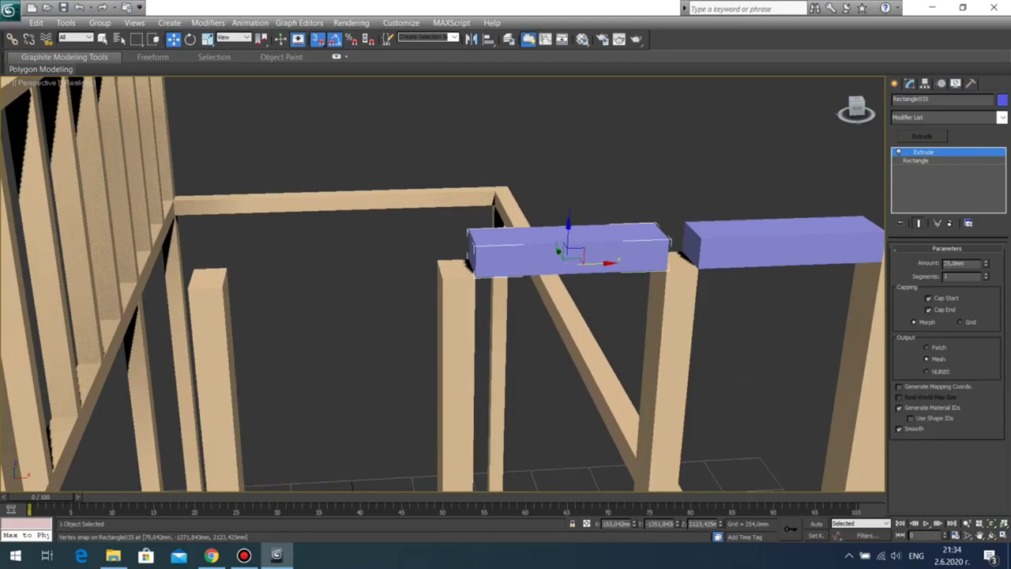
mouse_move(667, 270)
shift+mouse_down()
mouse_move(359, 279)
mouse_move(450, 276)
mouse_move(409, 279)
shift+mouse_up()
click(506, 330)
scroll(411, 280, up, 4)
mouse_move(410, 280)
middle_down()
mouse_move(486, 305)
mouse_move(458, 303)
middle_up()
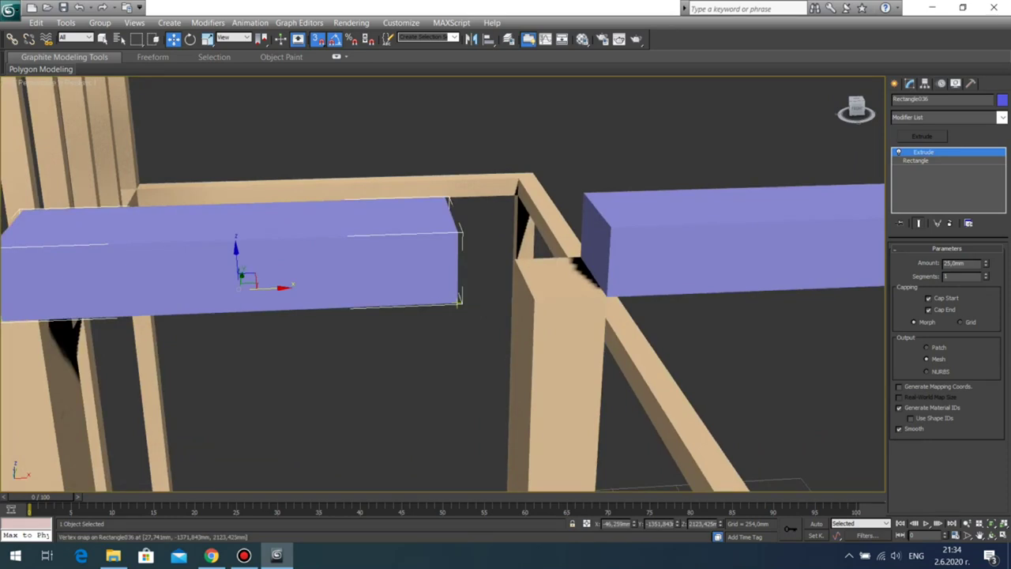
drag(458, 304, 535, 300)
Step: Snap the third slat from the far post against the free end of the third spacer block
middle_drag(535, 300, 800, 261)
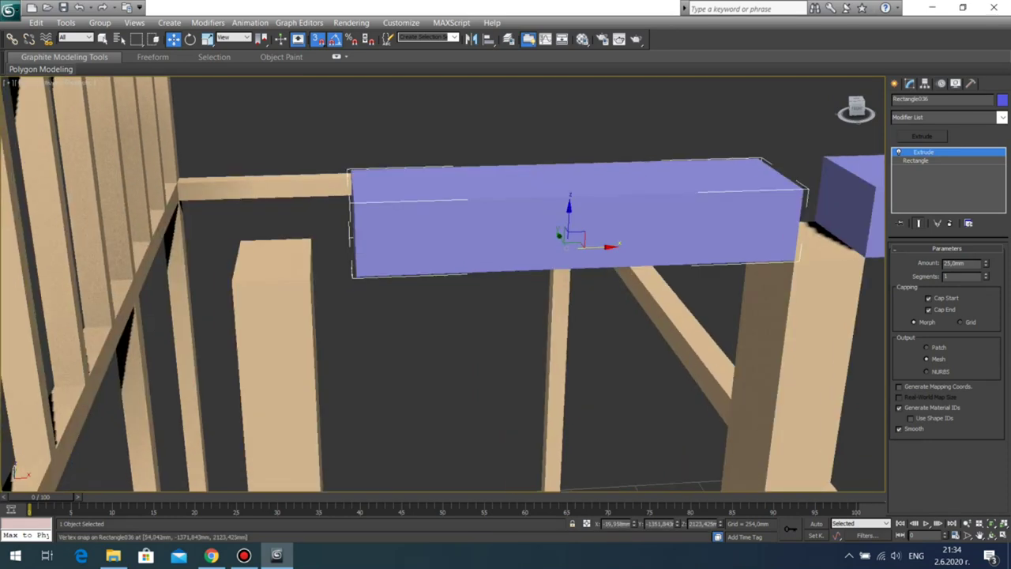
click(302, 291)
drag(311, 277, 356, 275)
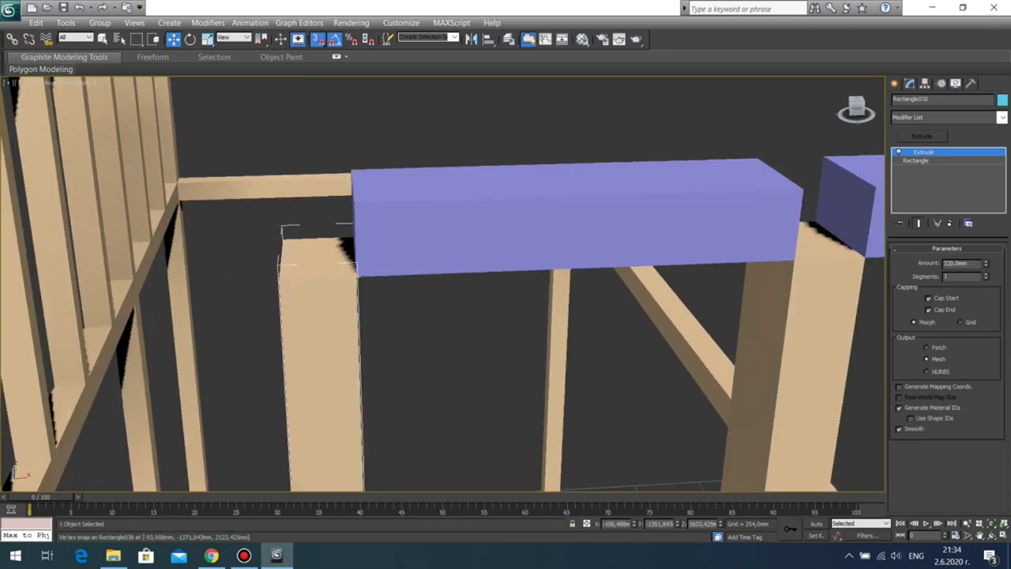
Step: Copy the third spacer block along X and snap the copy against the third slat's other side
scroll(356, 275, down, 4)
click(453, 272)
shift+drag(464, 267, 373, 268)
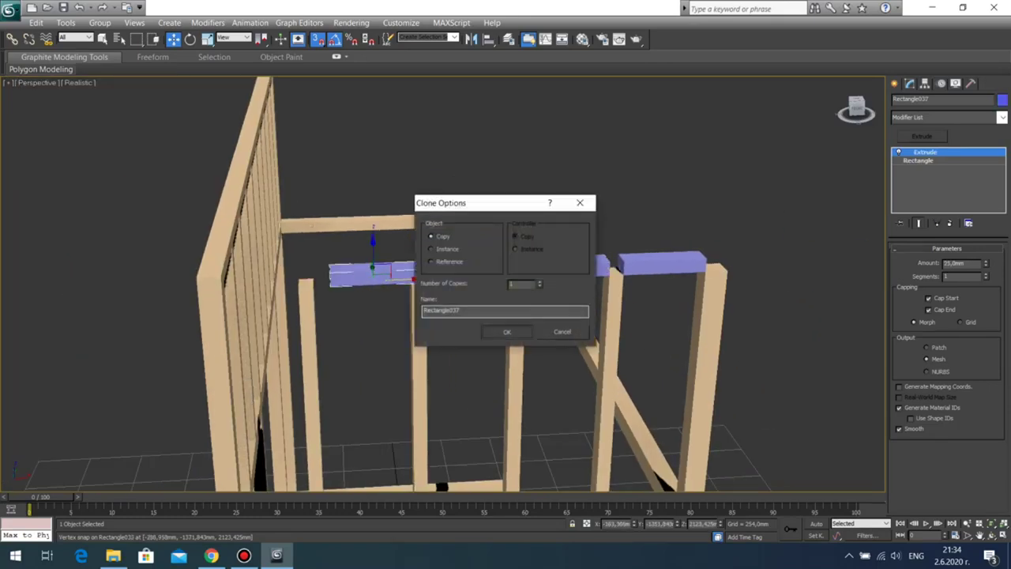
click(507, 331)
key(z)
middle_drag(600, 324, 461, 313)
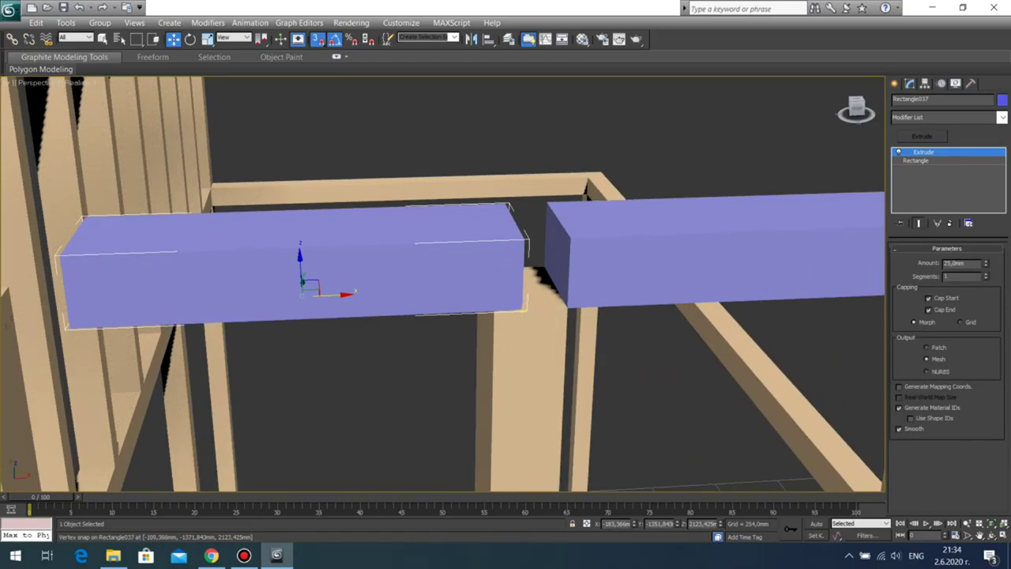
drag(525, 310, 494, 310)
Step: Snap the last slat, nearest the tall railing, against the free end of the fourth spacer block
scroll(494, 310, down, 4)
middle_drag(494, 310, 616, 305)
click(367, 293)
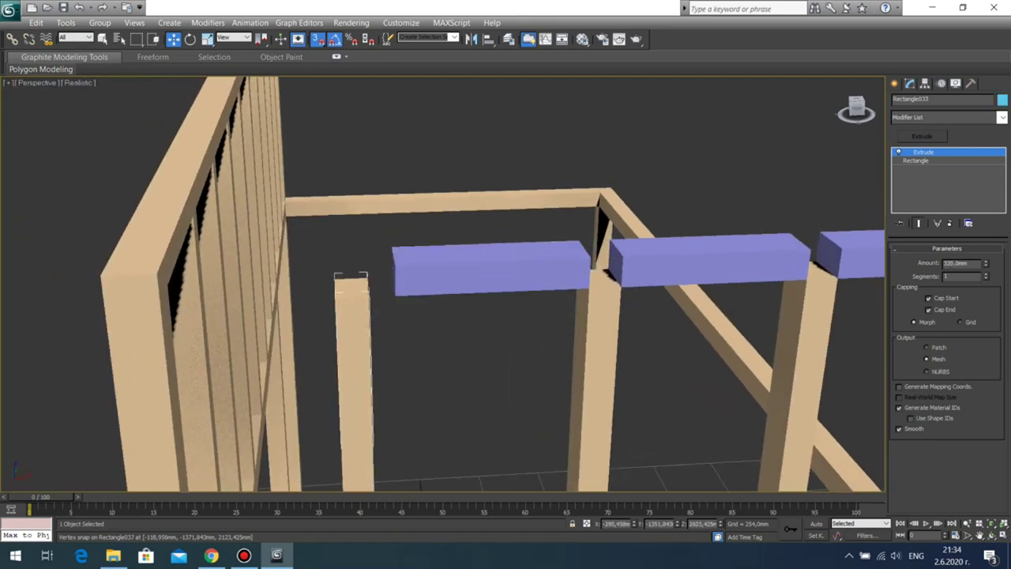
Step: Copy a spacer block into the remaining gap beside the tall railing and snap it against the last slat
click(491, 273)
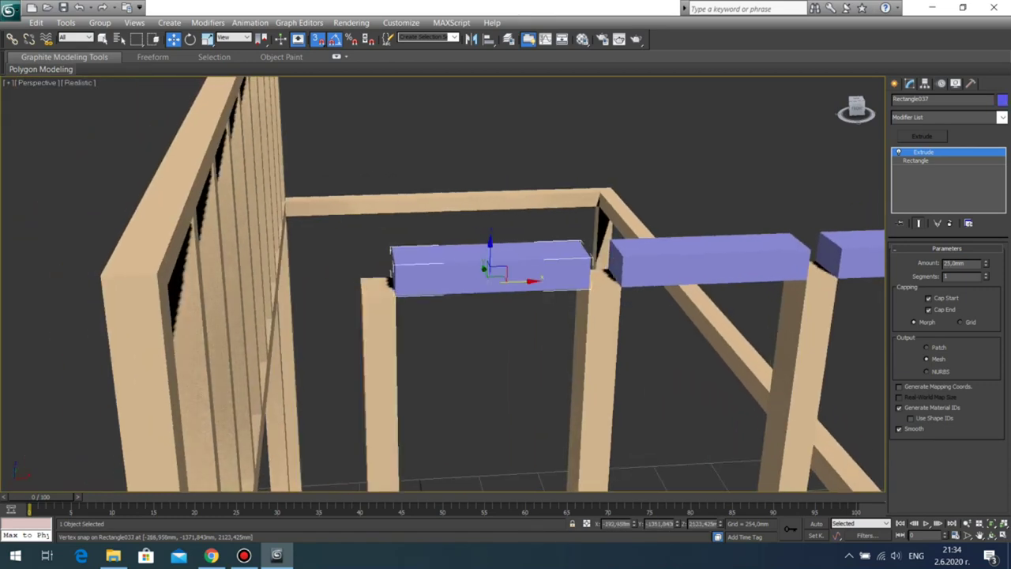
mouse_move(487, 270)
shift+mouse_down()
mouse_move(158, 280)
mouse_move(309, 276)
shift+mouse_up()
key(Return)
scroll(195, 265, up, 3)
drag(463, 317, 568, 336)
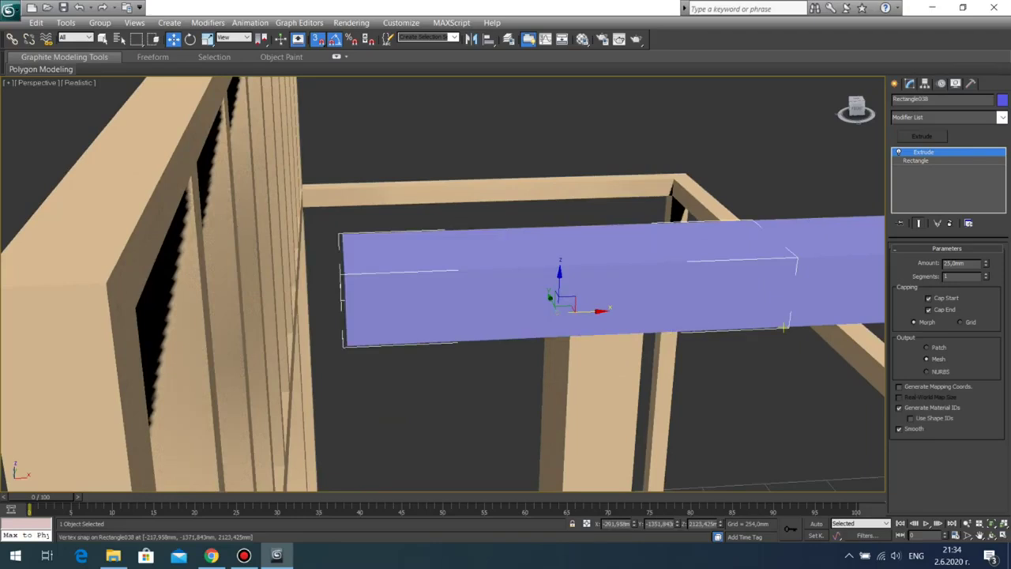
drag(591, 311, 368, 321)
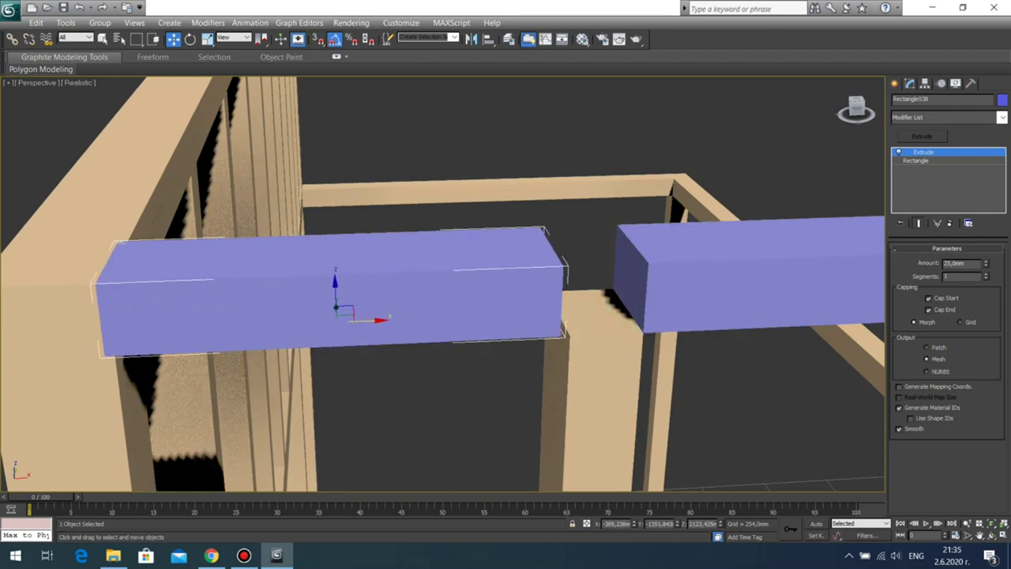
click(318, 39)
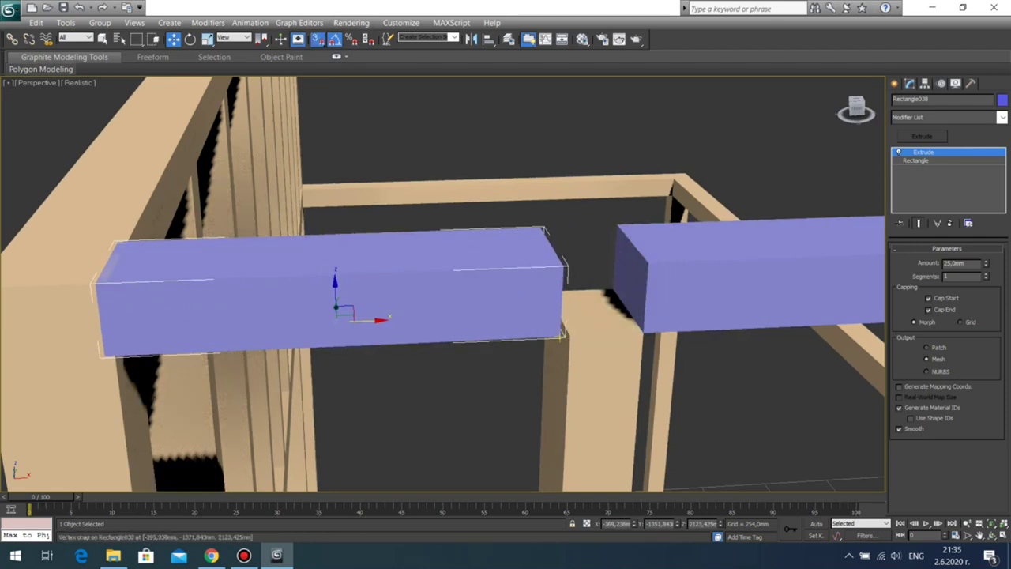
drag(560, 338, 571, 336)
Step: Delete all the spacer blocks between the end railing's slats in the front view
key(alt+w)
right_click(562, 136)
key(alt+w)
key(z)
scroll(575, 268, down, 9)
middle_drag(592, 272, 538, 296)
key(Delete)
click(517, 315)
key(Delete)
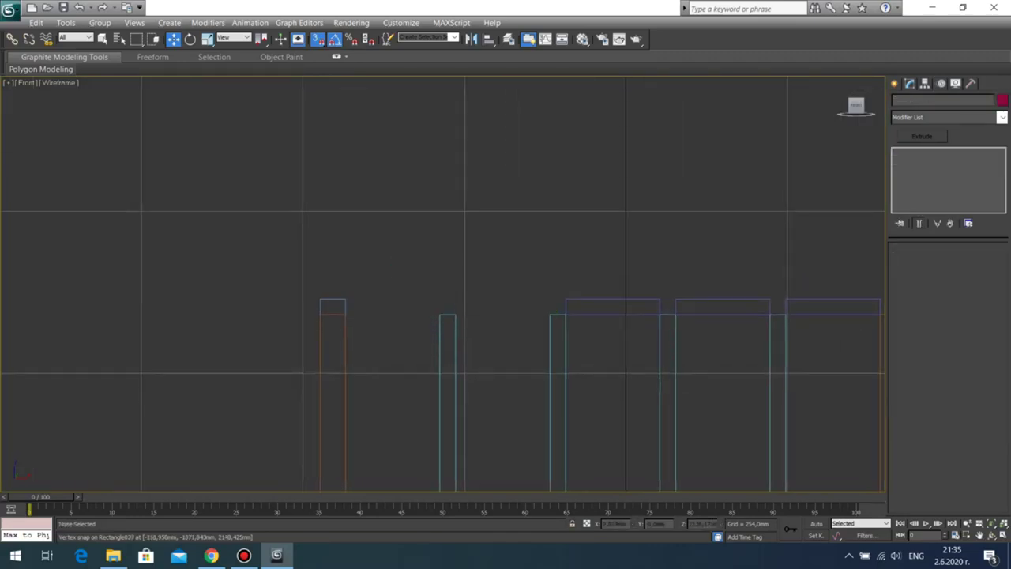
middle_drag(616, 315, 419, 295)
click(421, 294)
key(Delete)
click(545, 295)
key(Delete)
click(630, 279)
key(Delete)
Step: Examine the end railing's slat spacing and the whole frame from several sides
key(alt+w)
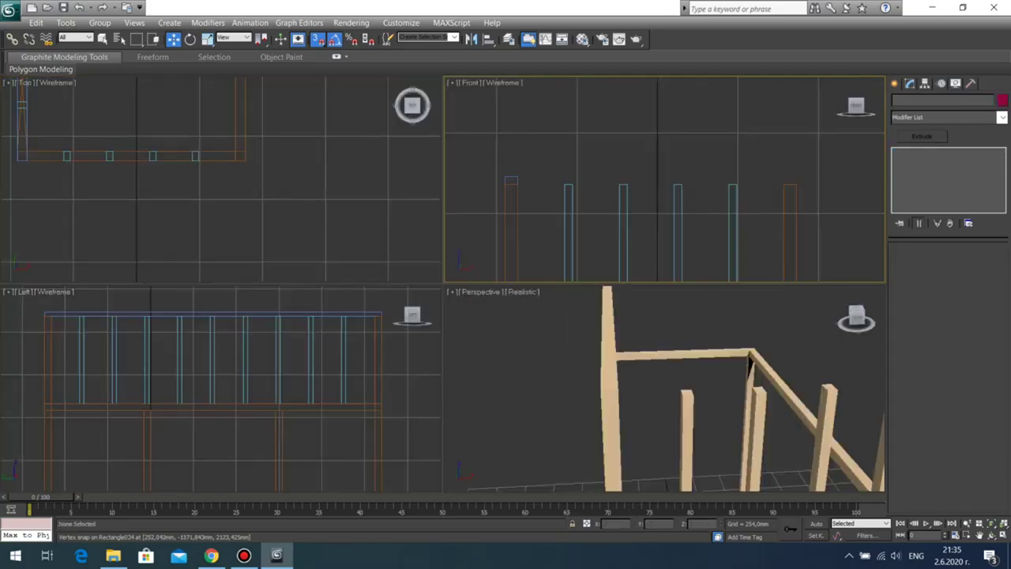
click(336, 229)
key(alt+w)
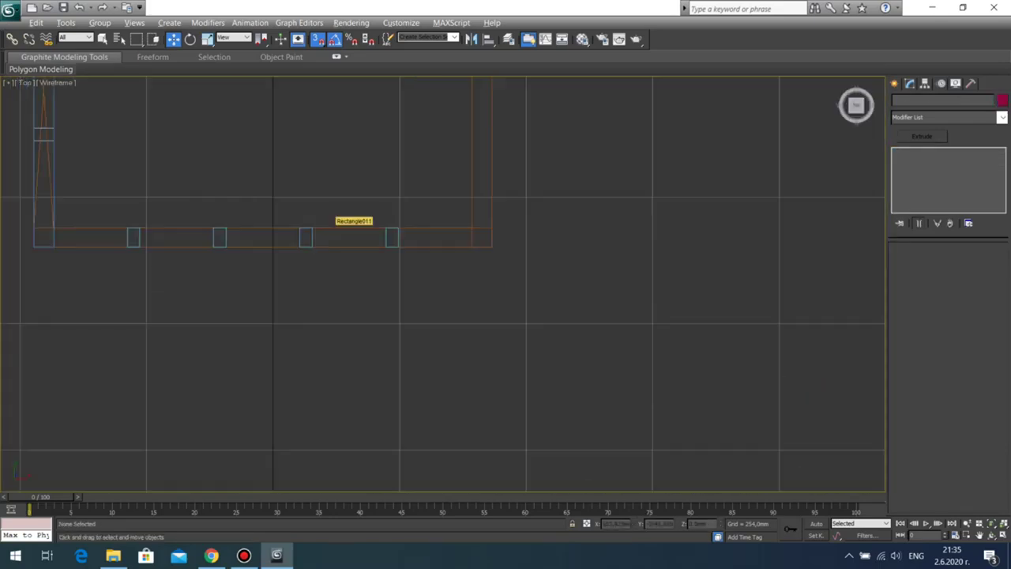
key(alt+w)
click(513, 331)
key(alt+w)
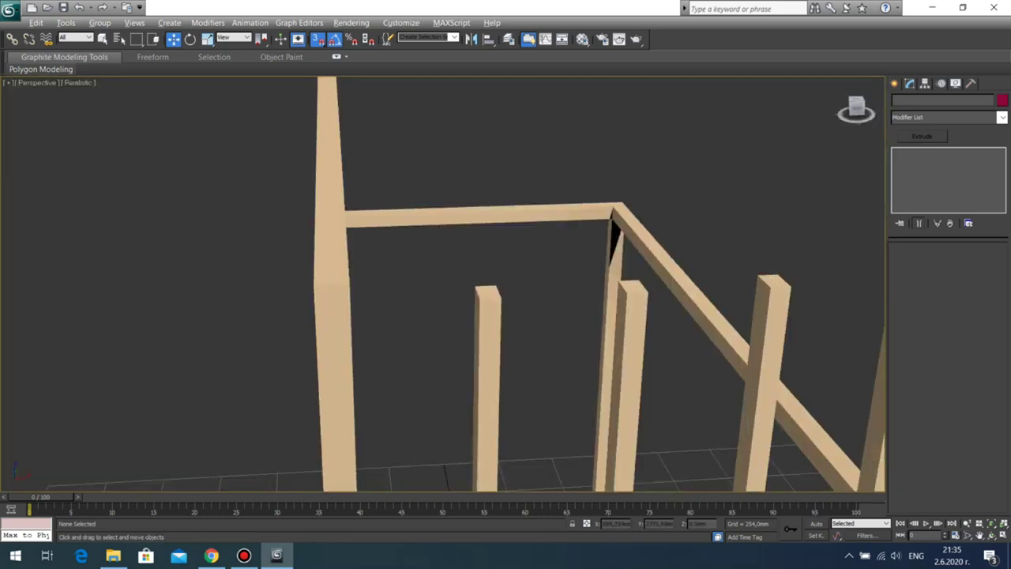
scroll(442, 293, down, 5)
scroll(442, 284, up, 3)
key(ctrl+r)
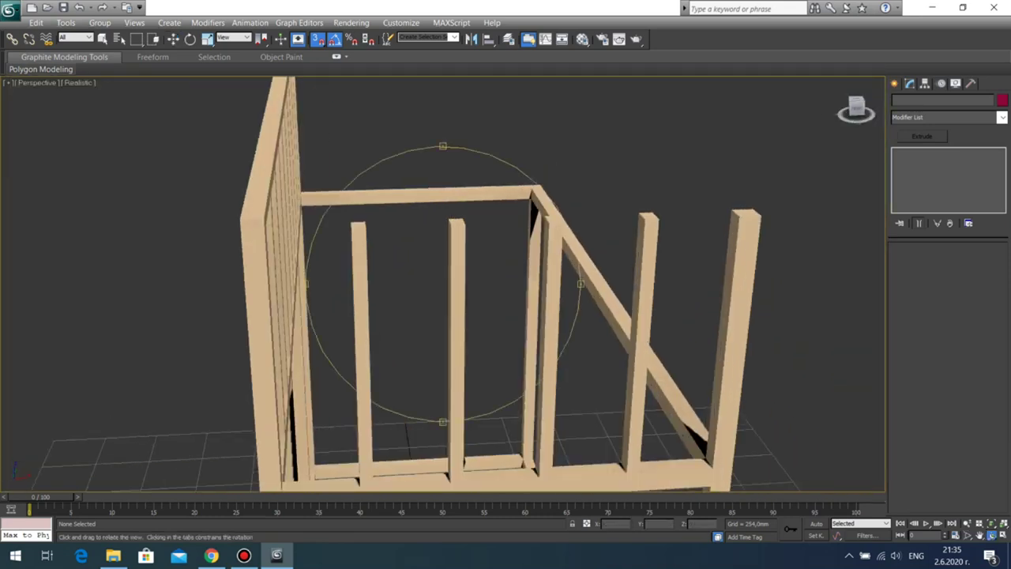
drag(395, 300, 474, 277)
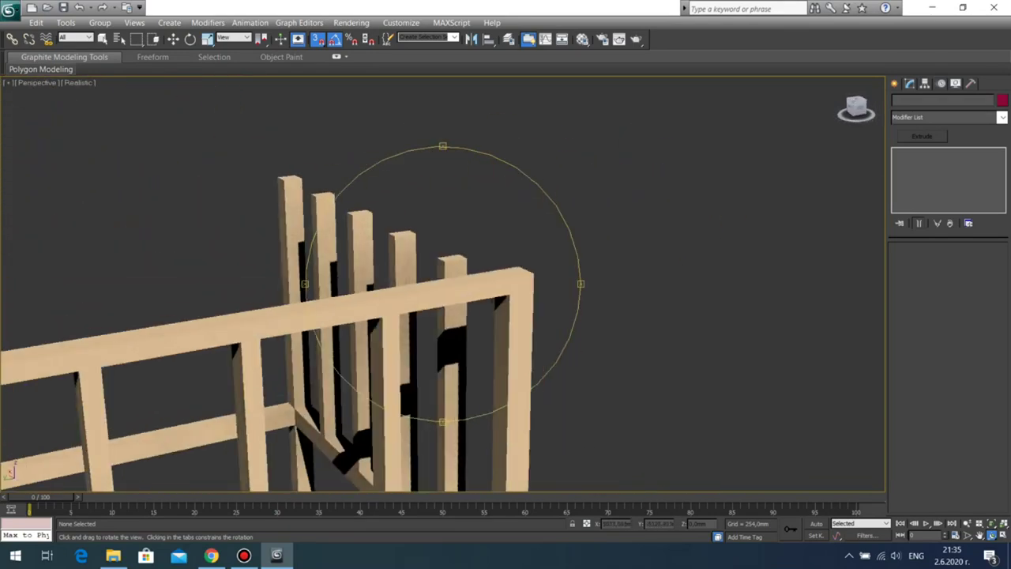
scroll(442, 284, down, 5)
drag(395, 293, 316, 324)
scroll(316, 324, up, 4)
middle_drag(316, 323, 435, 324)
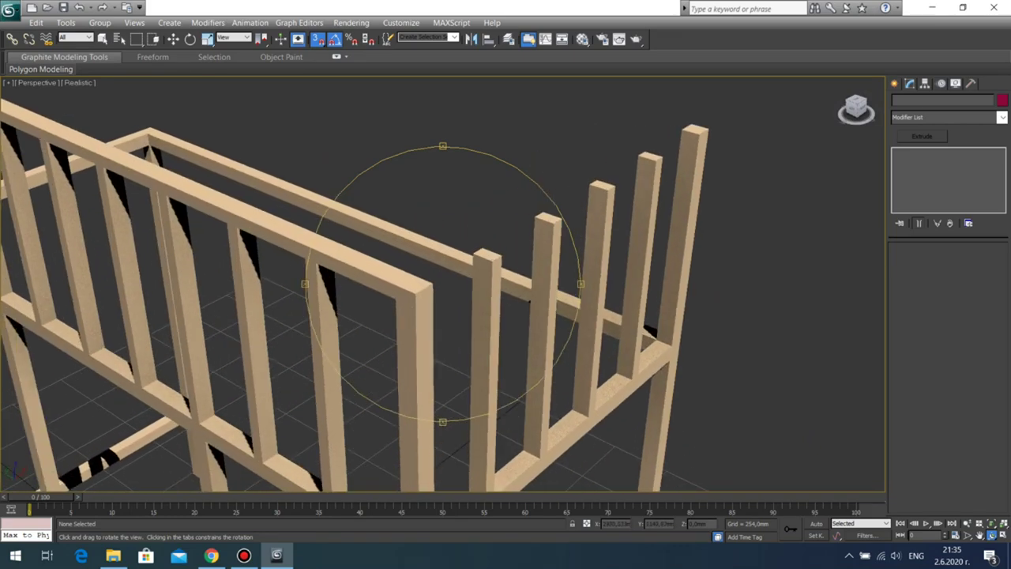
scroll(434, 324, down, 3)
drag(434, 324, 510, 322)
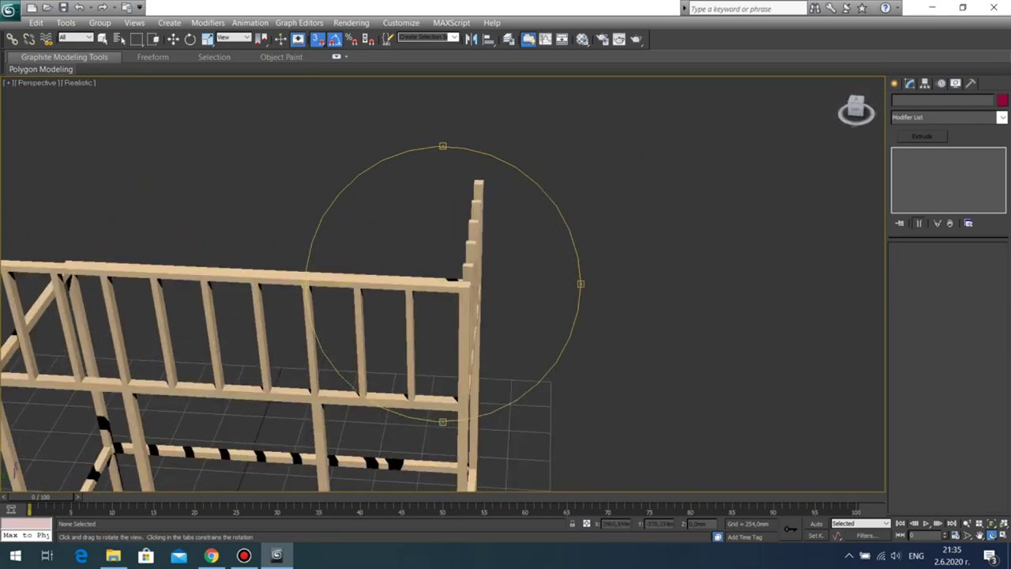
middle_drag(509, 322, 578, 318)
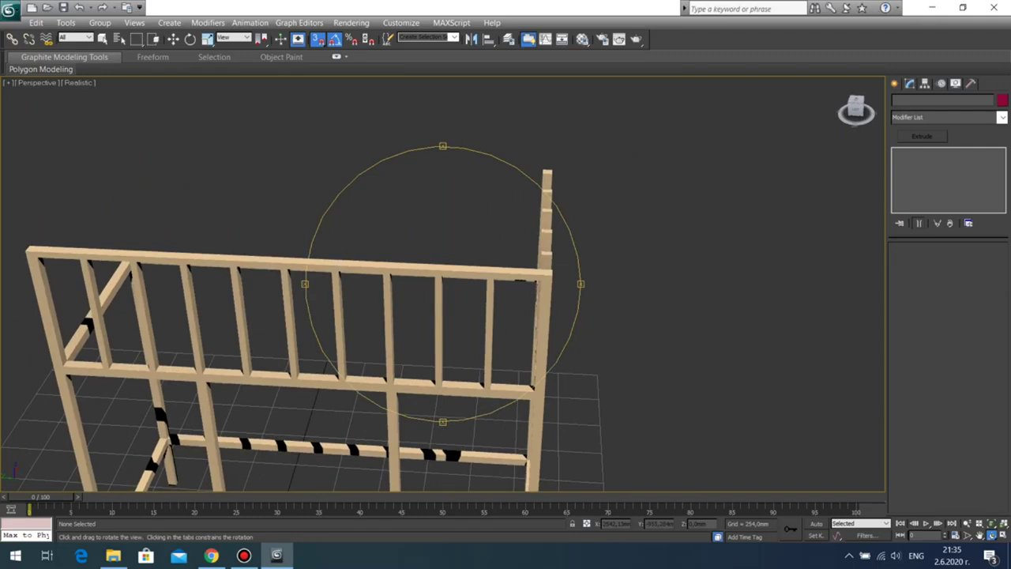
drag(505, 320, 446, 314)
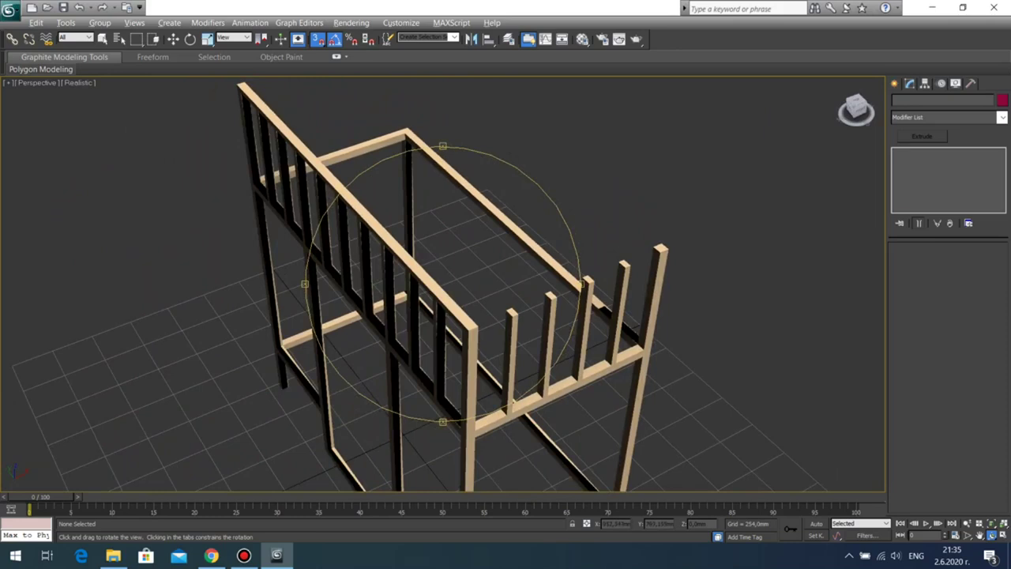
Step: In the top view, draw an 880 x 40 mm rectangle over the end railing from the tall railing to the far post's outer corner
key(alt+w)
right_click(379, 237)
key(alt+w)
key(z)
middle_drag(379, 269, 393, 186)
scroll(393, 186, up, 6)
middle_drag(513, 410, 485, 201)
middle_drag(516, 372, 500, 305)
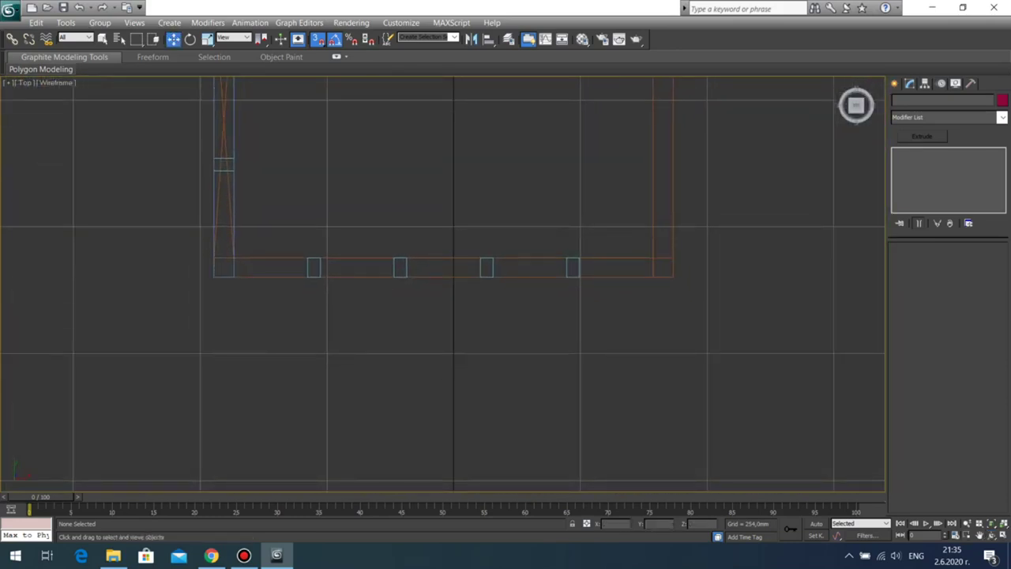
click(894, 83)
click(976, 169)
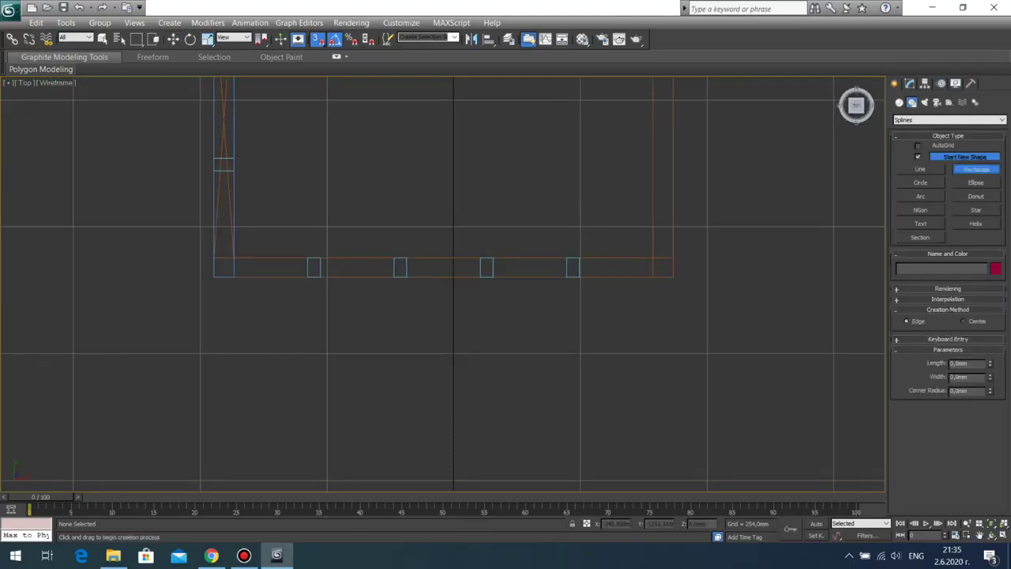
drag(233, 257, 673, 276)
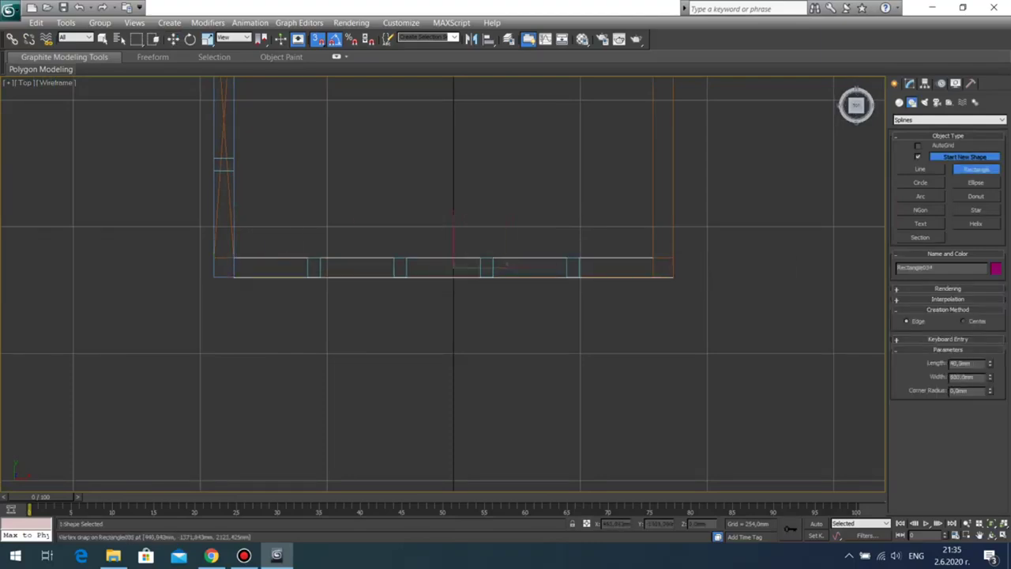
Step: Extrude the new top rail rectangle 25 mm above the end railing's slats
key(w)
key(alt+w)
right_click(672, 379)
key(alt+w)
click(992, 535)
drag(446, 316, 457, 255)
click(909, 83)
click(922, 137)
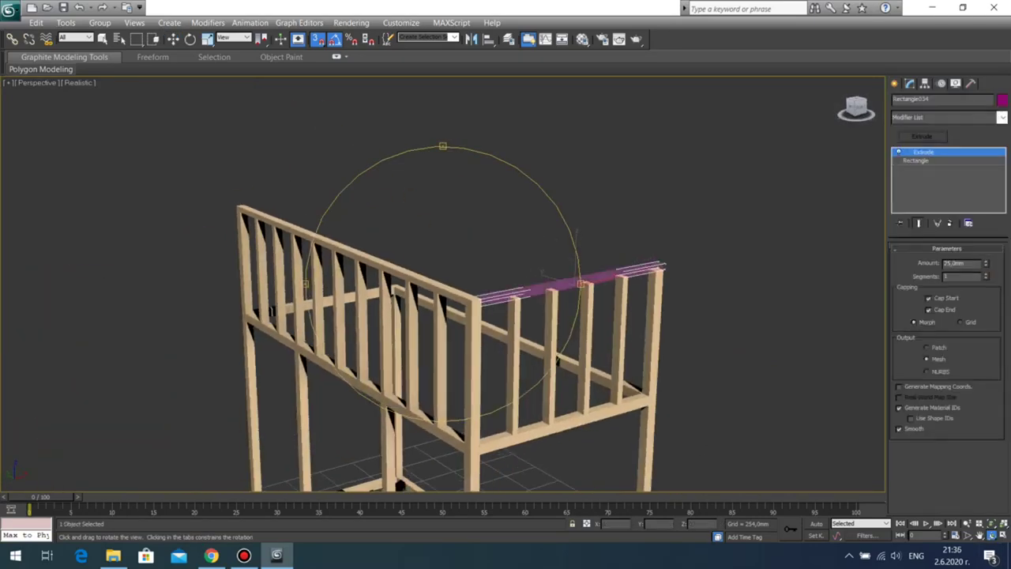
Step: Select the top rail together with the end railing's parts and assign them the 01 - Default wood-coloured material
key(w)
click(616, 213)
scroll(442, 285, down, 4)
middle_drag(442, 316, 439, 261)
scroll(439, 260, up, 2)
drag(673, 150, 443, 282)
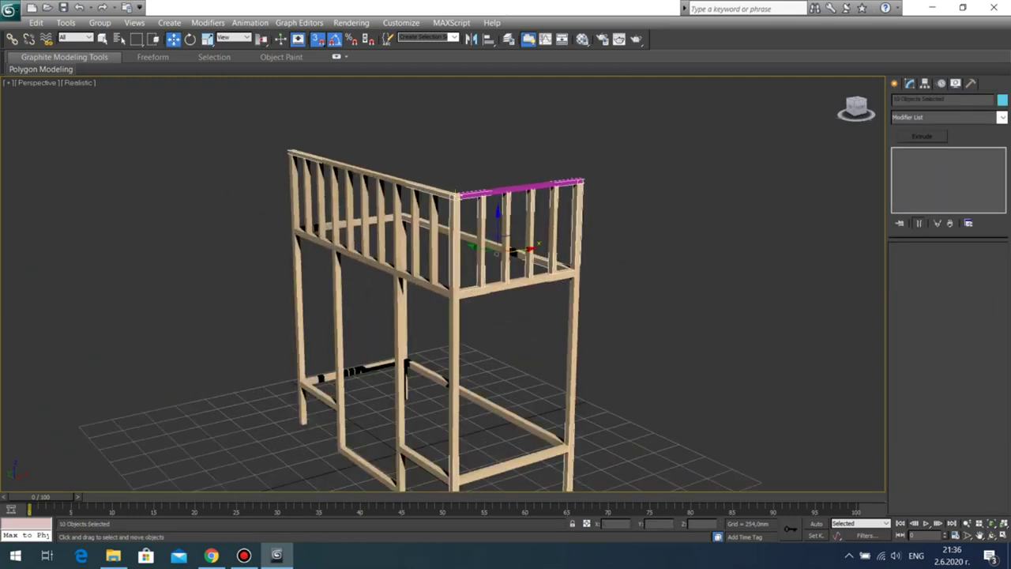
key(m)
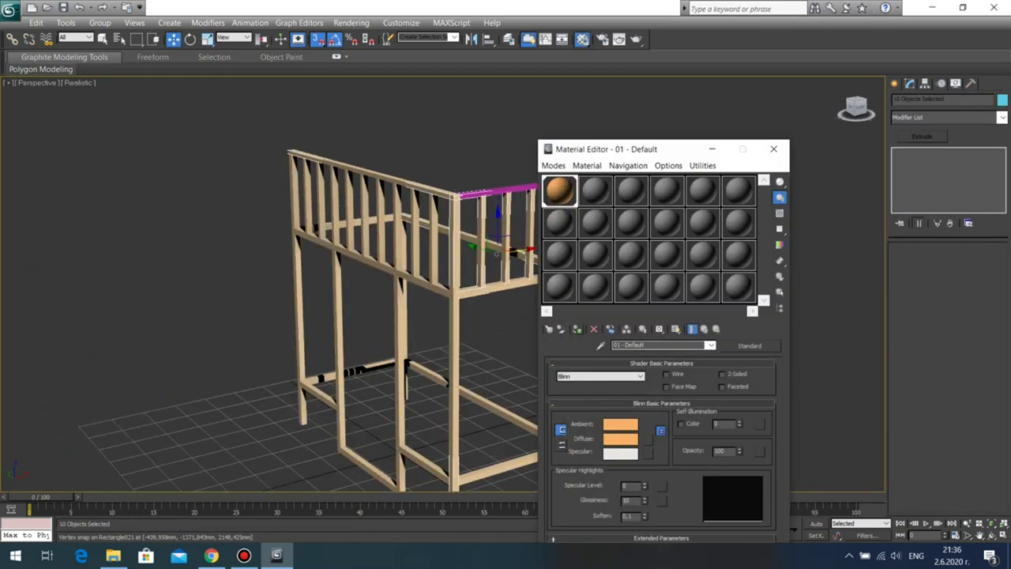
click(774, 148)
click(767, 170)
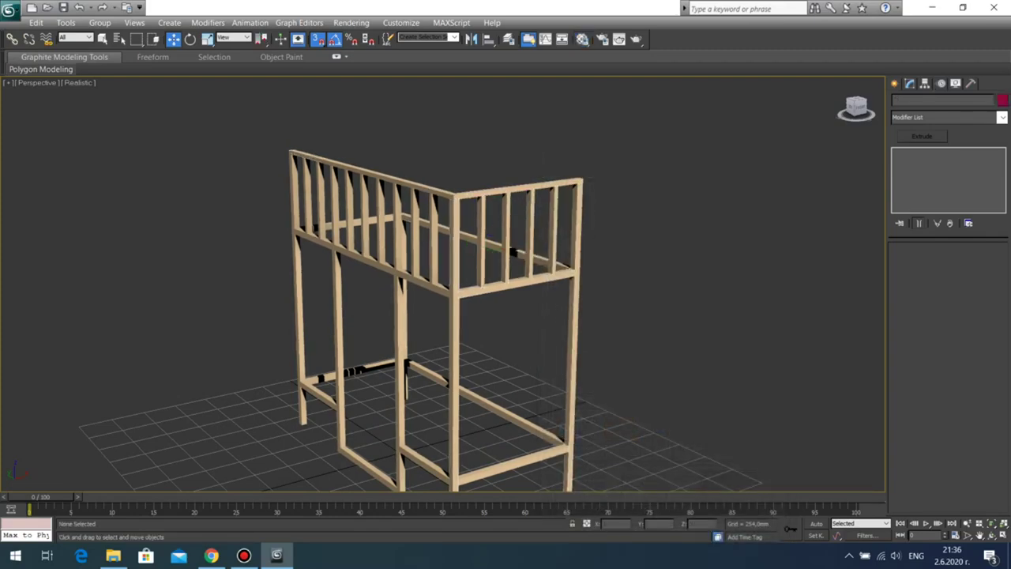
Step: Examine the complete frame with its side and end railings from several angles
click(991, 534)
mouse_move(372, 292)
mouse_down()
mouse_move(640, 292)
mouse_move(604, 304)
mouse_move(403, 272)
mouse_move(498, 278)
mouse_move(438, 282)
mouse_move(395, 305)
mouse_move(459, 336)
mouse_move(387, 276)
mouse_move(356, 284)
mouse_move(406, 294)
mouse_move(367, 351)
mouse_move(312, 324)
mouse_move(383, 280)
mouse_move(379, 292)
mouse_move(343, 288)
mouse_move(351, 265)
mouse_move(313, 295)
mouse_move(313, 281)
mouse_move(359, 302)
mouse_up()
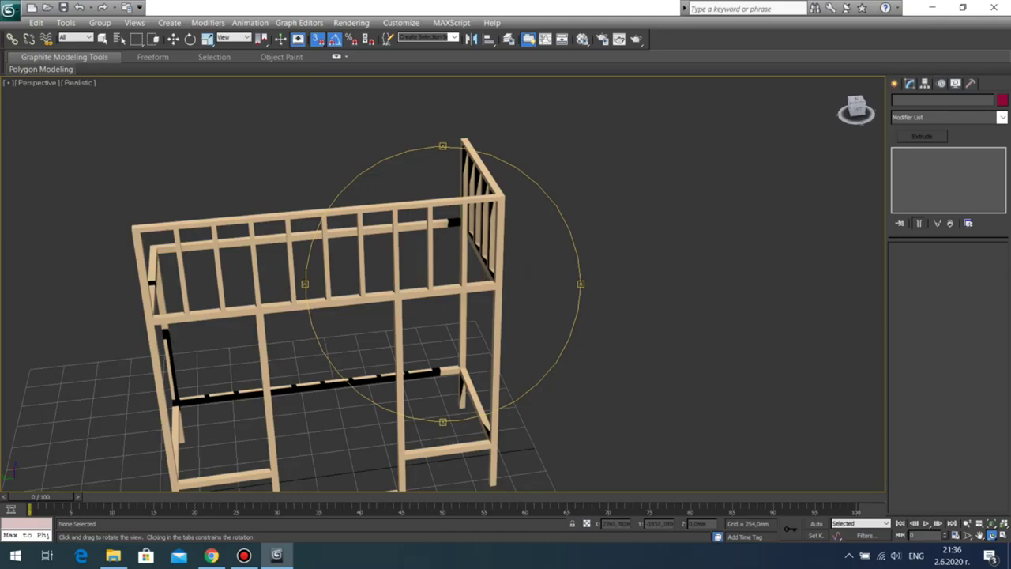
mouse_move(442, 245)
mouse_down()
mouse_move(554, 237)
mouse_move(466, 246)
mouse_move(383, 222)
mouse_move(402, 208)
mouse_move(444, 241)
mouse_up()
scroll(444, 241, down, 5)
middle_drag(444, 241, 445, 210)
scroll(445, 210, up, 7)
scroll(446, 210, down, 5)
drag(446, 210, 478, 173)
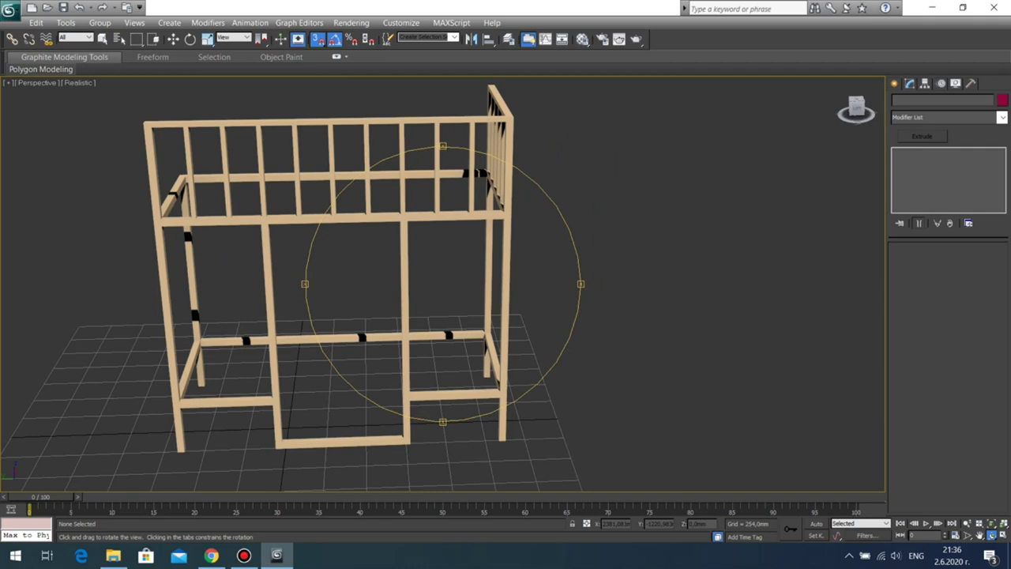
drag(478, 173, 516, 181)
middle_drag(517, 181, 601, 152)
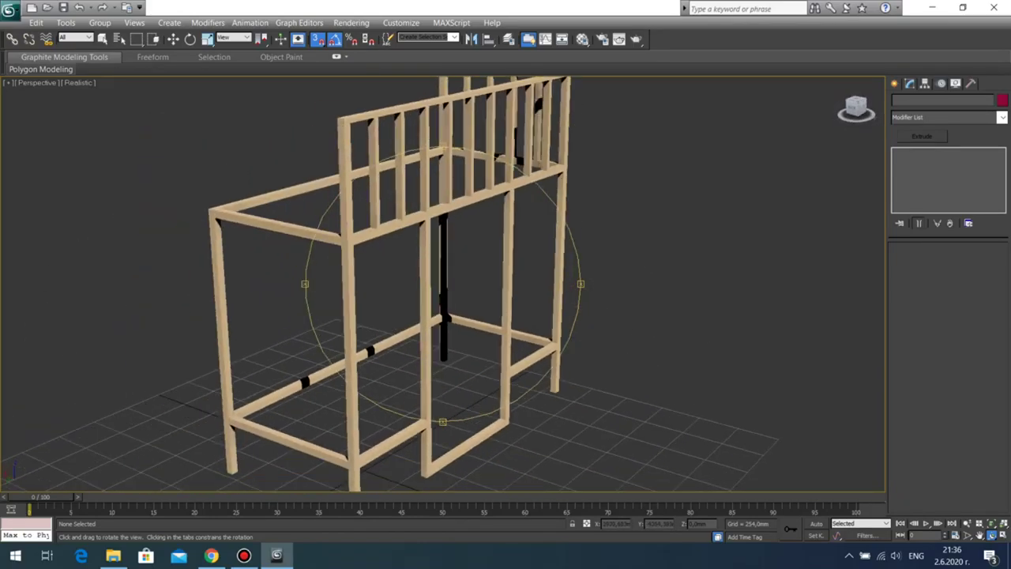
scroll(600, 152, down, 3)
drag(521, 189, 485, 205)
Step: In the top view, draw a rectangle about 3403 x 1003 mm from the frame's far corner at the end railing, extending beyond its opposite end
key(alt+w)
right_click(316, 189)
key(alt+w)
scroll(442, 236, down, 3)
middle_drag(379, 181, 384, 430)
scroll(384, 431, down, 6)
middle_drag(459, 251, 430, 269)
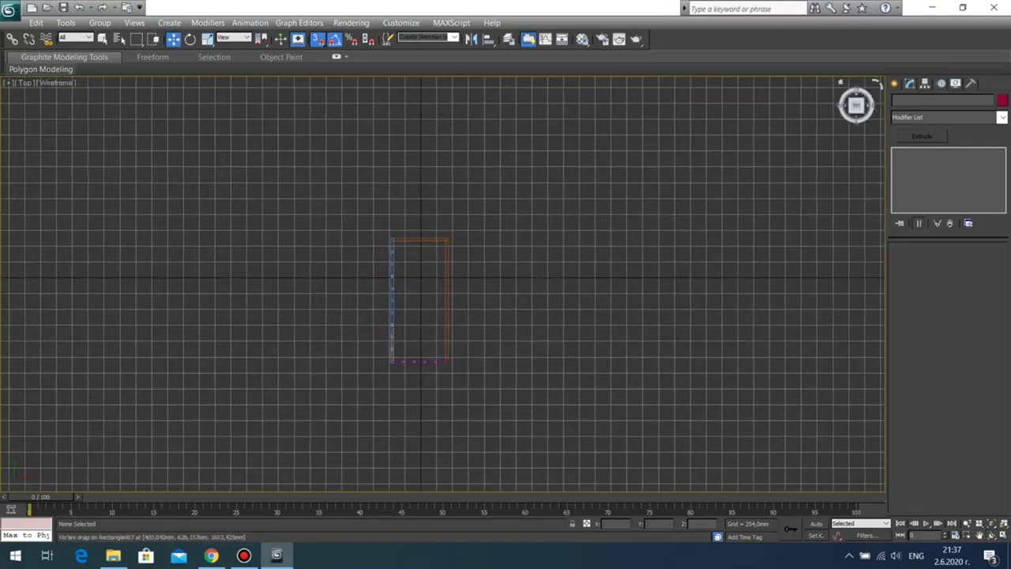
click(894, 84)
click(977, 169)
drag(447, 363, 385, 150)
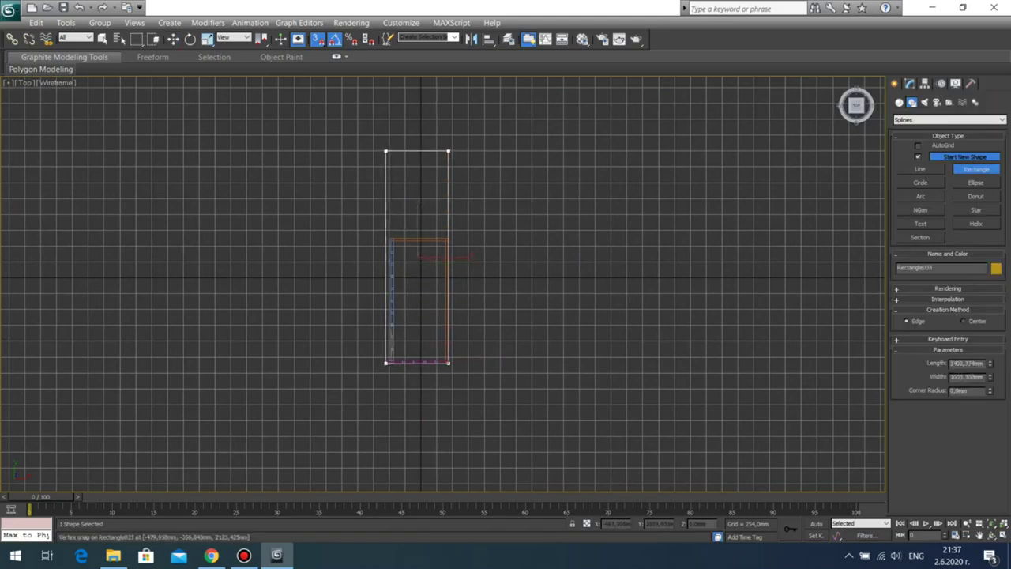
Step: Set the large rectangle's length to 2660 mm and move it along Y towards the frame's end railing
click(909, 83)
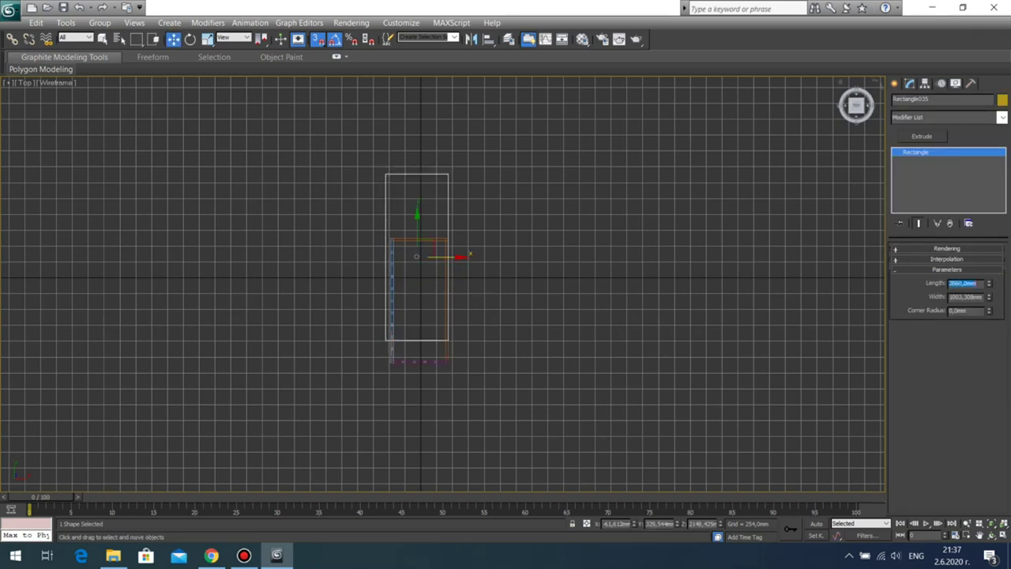
right_click(626, 269)
click(616, 269)
drag(417, 226, 412, 277)
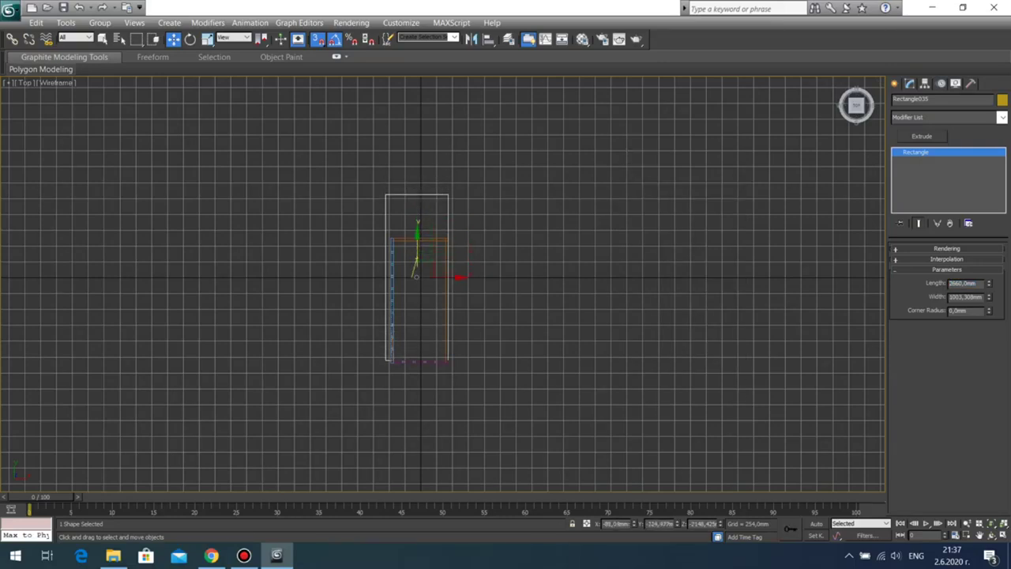
Step: Extrude the large rectangle 10 mm as a thin floor slab beneath the frame
key(alt+w)
right_click(545, 229)
key(alt+w)
scroll(490, 245, up, 1)
middle_drag(490, 245, 613, 157)
scroll(613, 157, down, 8)
scroll(494, 157, down, 3)
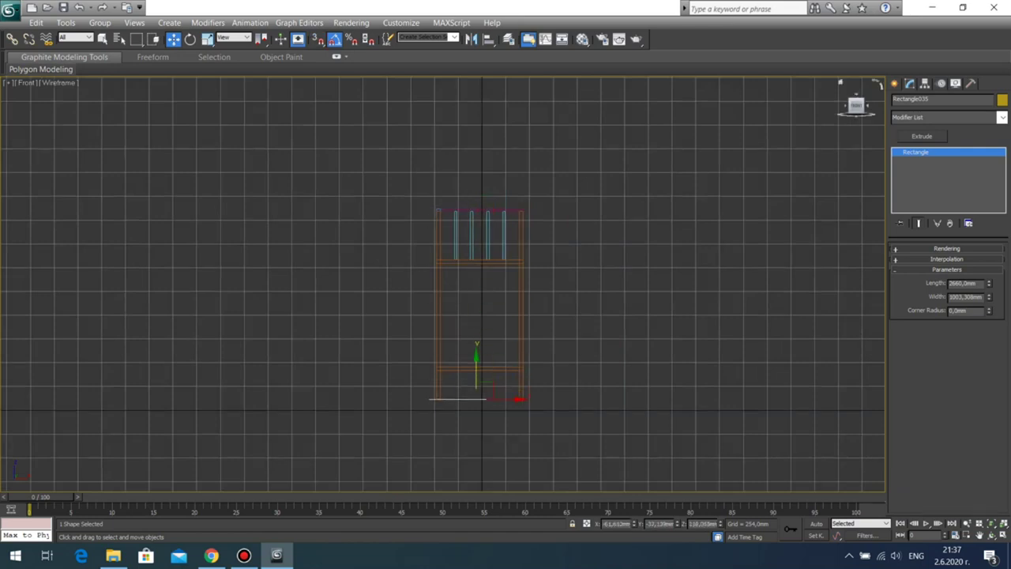
click(921, 136)
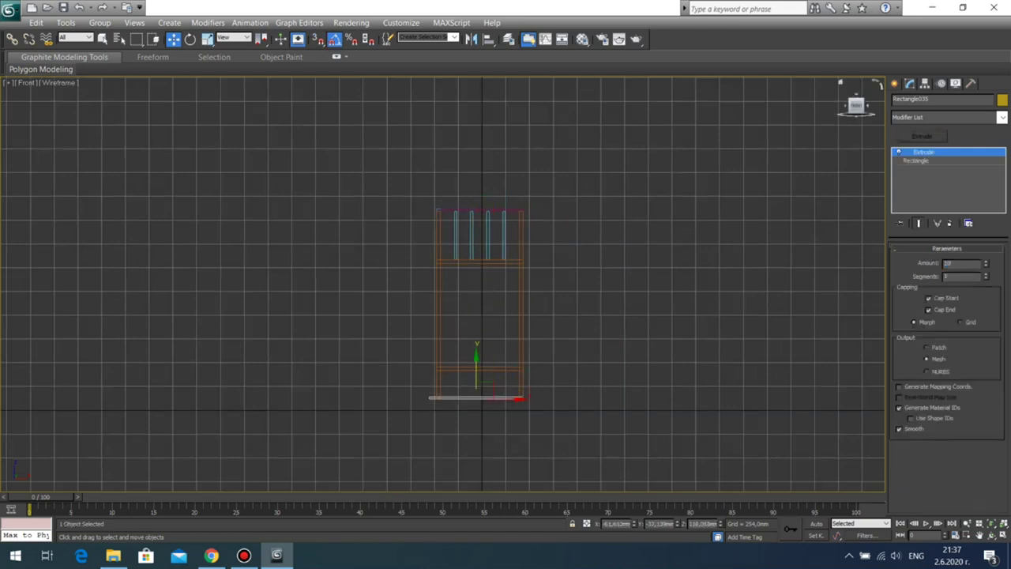
click(695, 213)
key(alt+w)
click(777, 355)
key(alt+w)
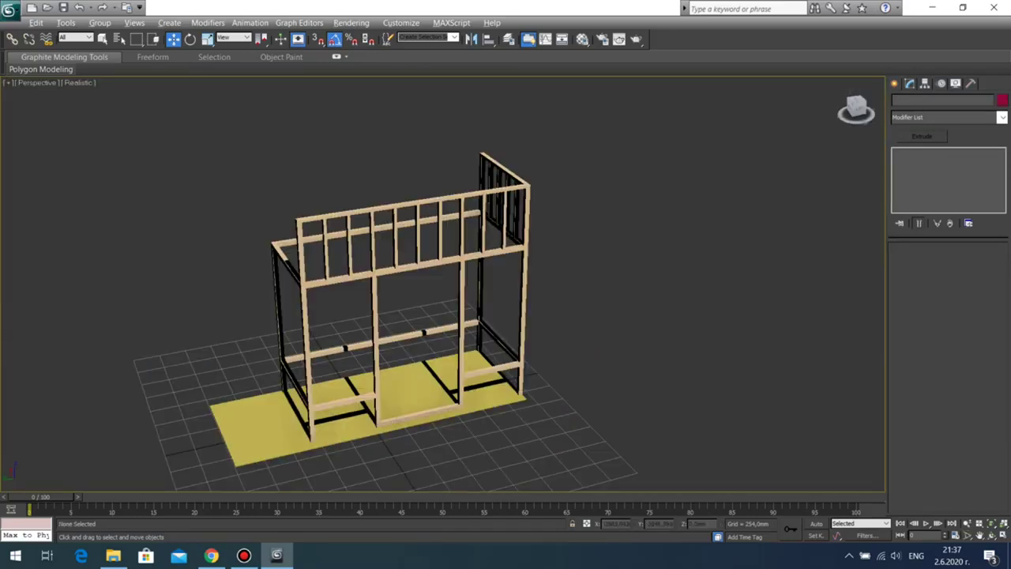
Step: Examine the frame standing on the floor slab from the side, the end and the opposite corner
click(991, 536)
drag(395, 316, 469, 297)
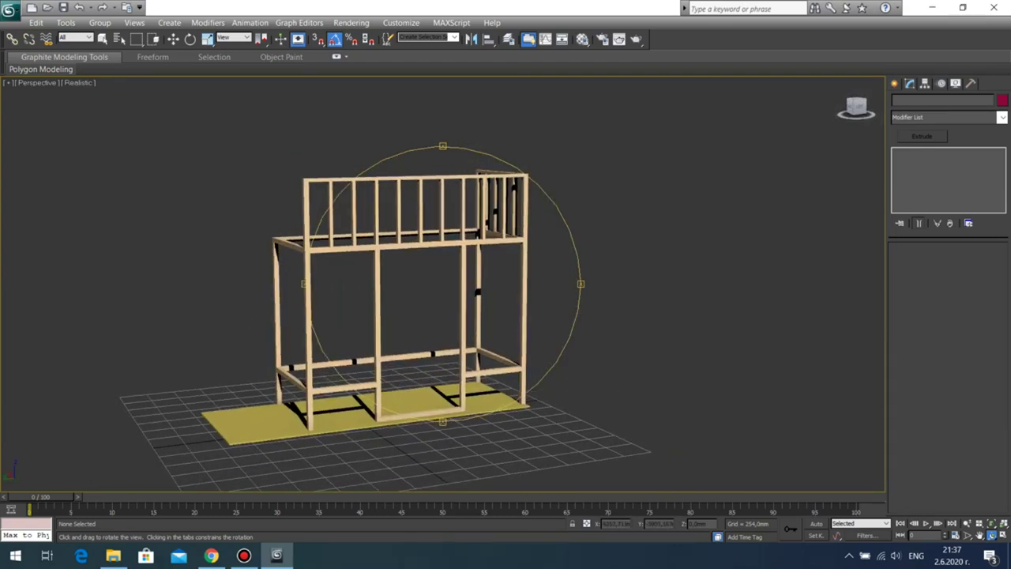
key(alt+w)
mouse_move(648, 387)
mouse_down()
mouse_move(628, 395)
mouse_move(676, 382)
mouse_move(659, 384)
mouse_up()
key(alt+w)
drag(403, 300, 377, 305)
mouse_move(377, 305)
middle_down()
mouse_move(368, 204)
mouse_move(393, 299)
middle_up()
scroll(368, 204, down, 3)
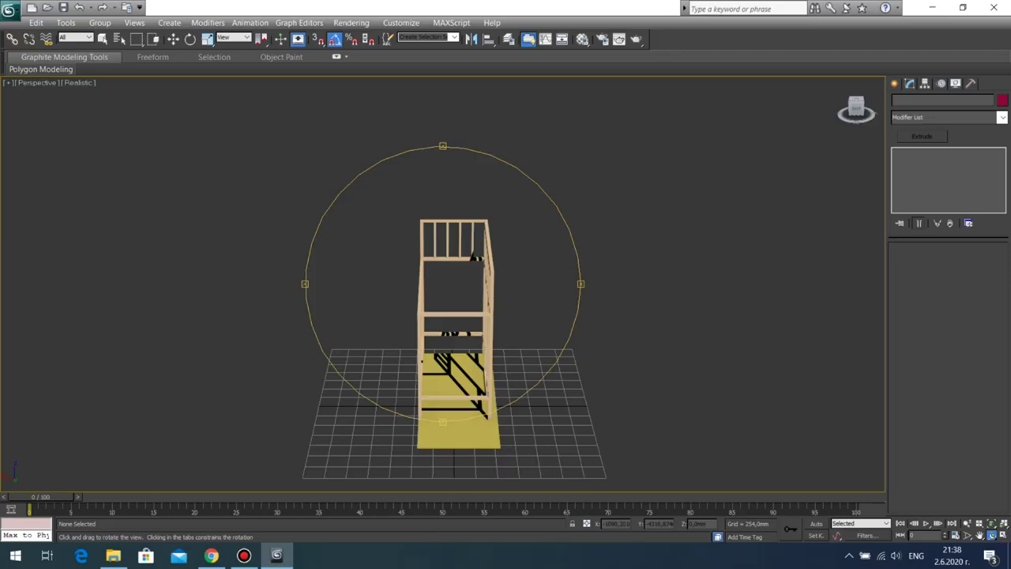
drag(514, 291, 265, 248)
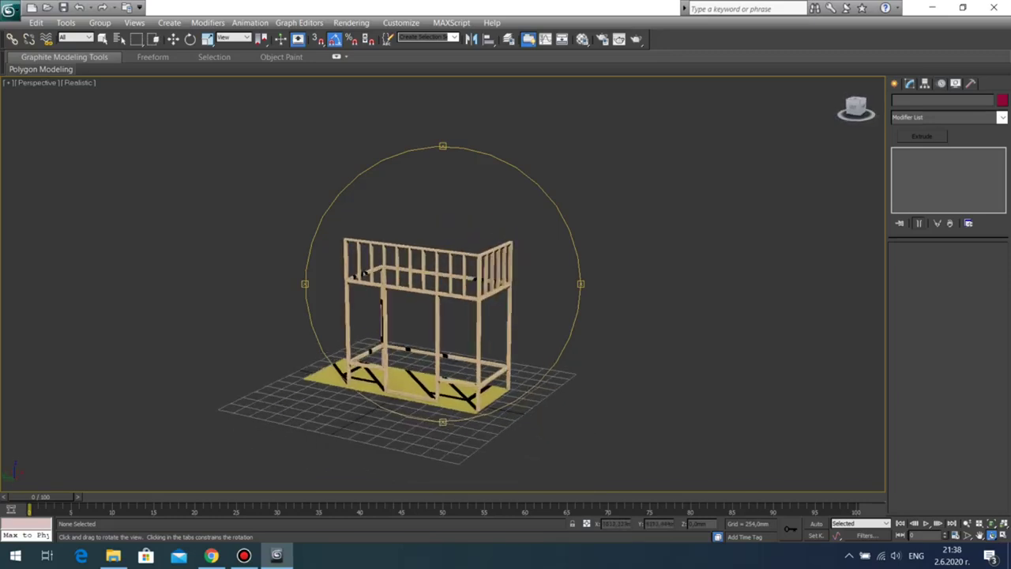
key(alt+w)
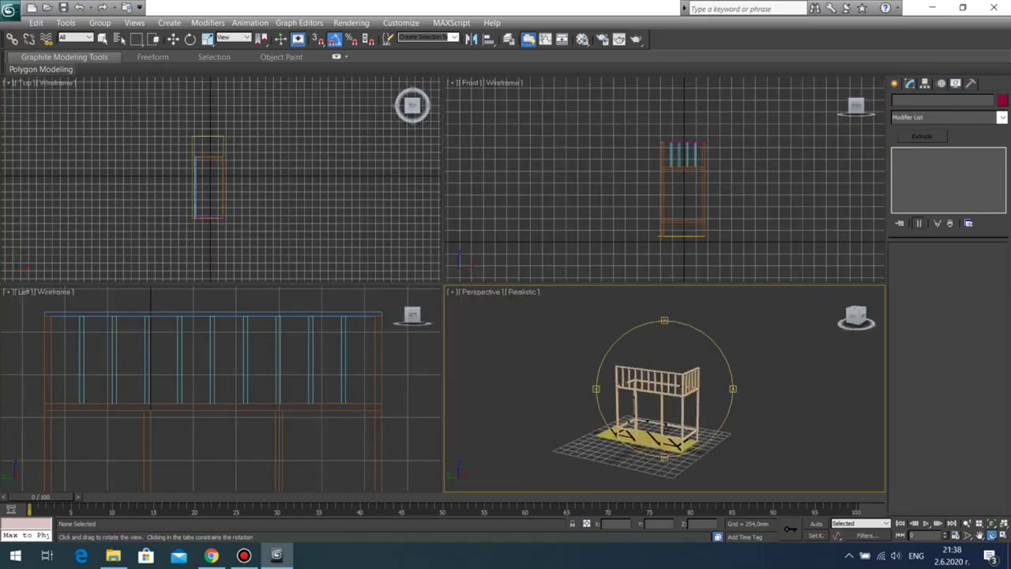
Step: Select the thin floor slab under the frame's legs in the front view and delete it
right_click(265, 249)
click(517, 245)
key(alt+w)
scroll(513, 322, up, 3)
middle_drag(513, 355, 513, 282)
click(422, 386)
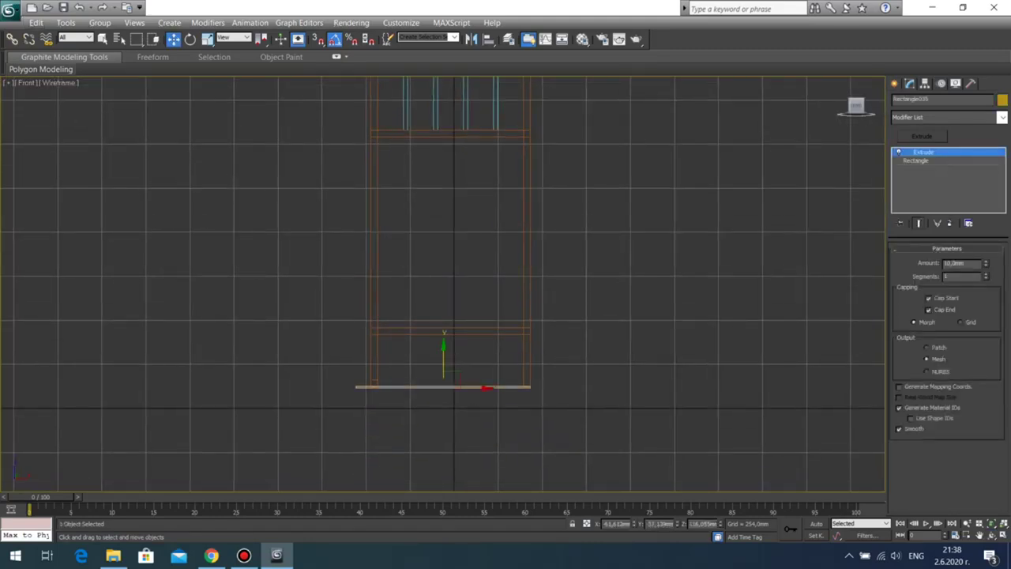
key(Delete)
Step: In the front view, draw a 1440 x 920 mm rectangle from one leg's foot to the opposite end of the upper crossbeam's underside
click(894, 83)
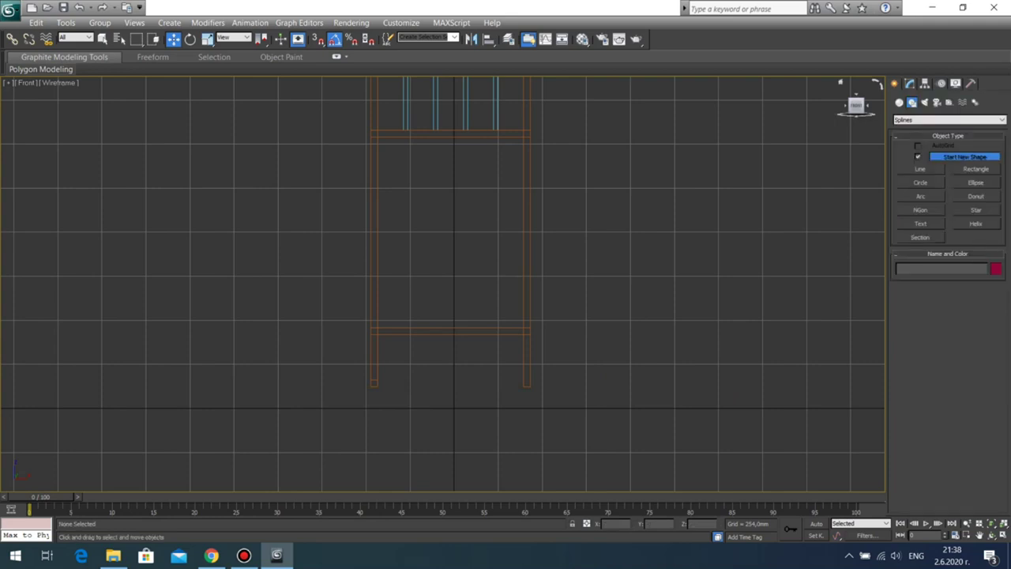
click(977, 169)
middle_drag(364, 396, 354, 411)
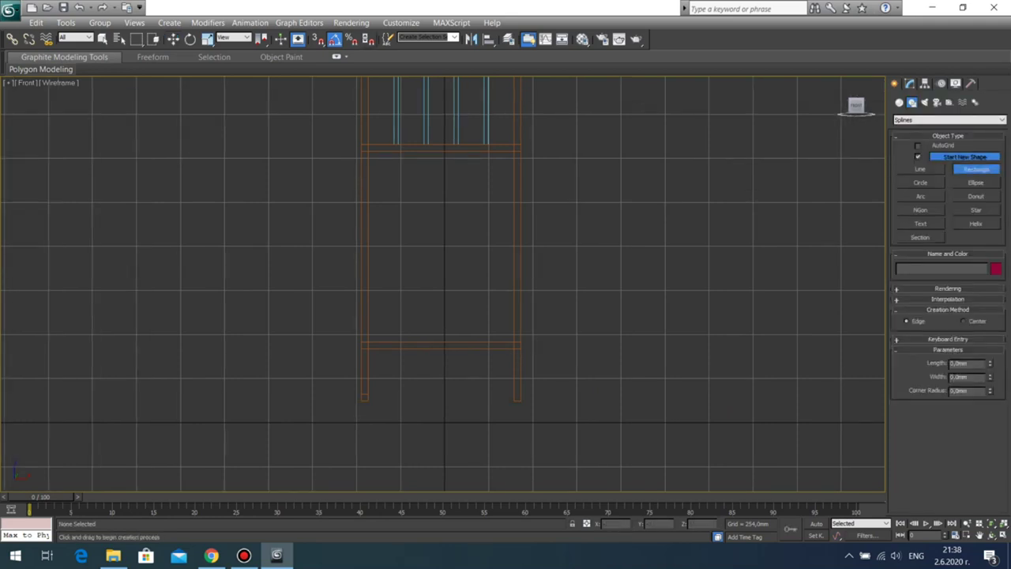
key(s)
mouse_move(361, 401)
mouse_down()
mouse_move(421, 320)
mouse_move(519, 151)
mouse_up()
key(w)
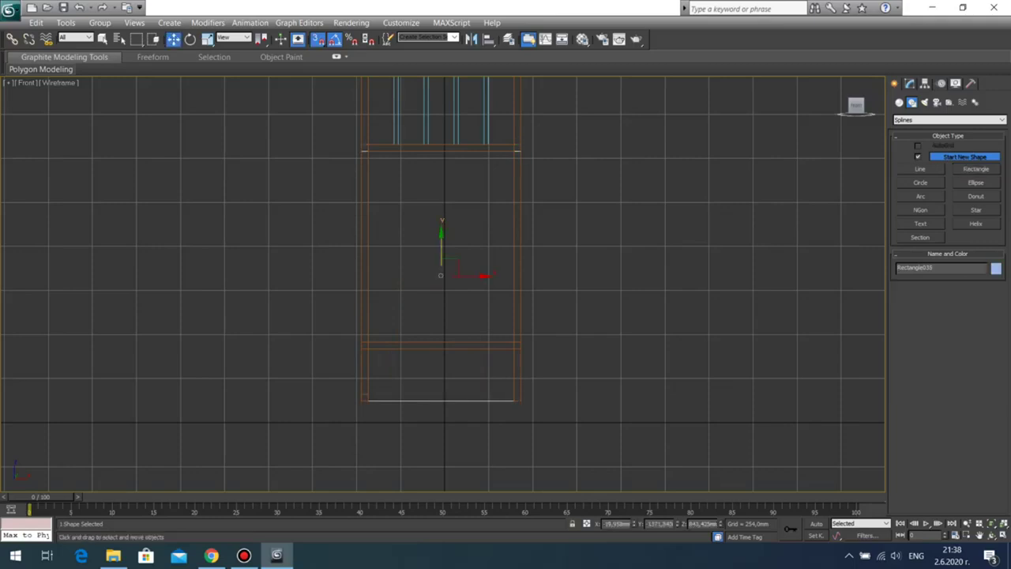
Step: Set the new rectangle's length to 2500 mm and move it up until its lower edge aligns with the legs' feet
scroll(439, 354, down, 3)
click(909, 84)
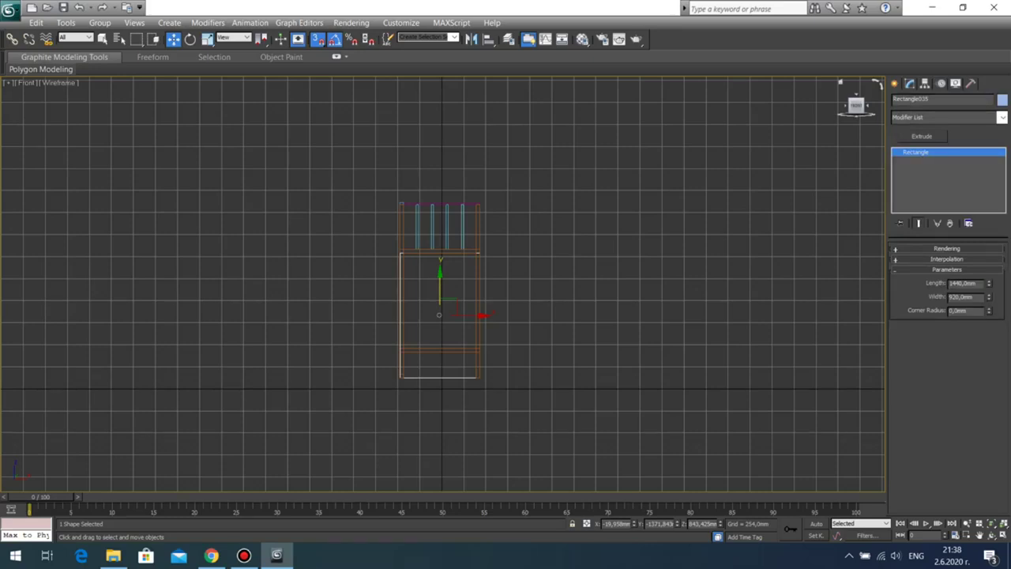
key(Return)
right_click(514, 300)
click(509, 300)
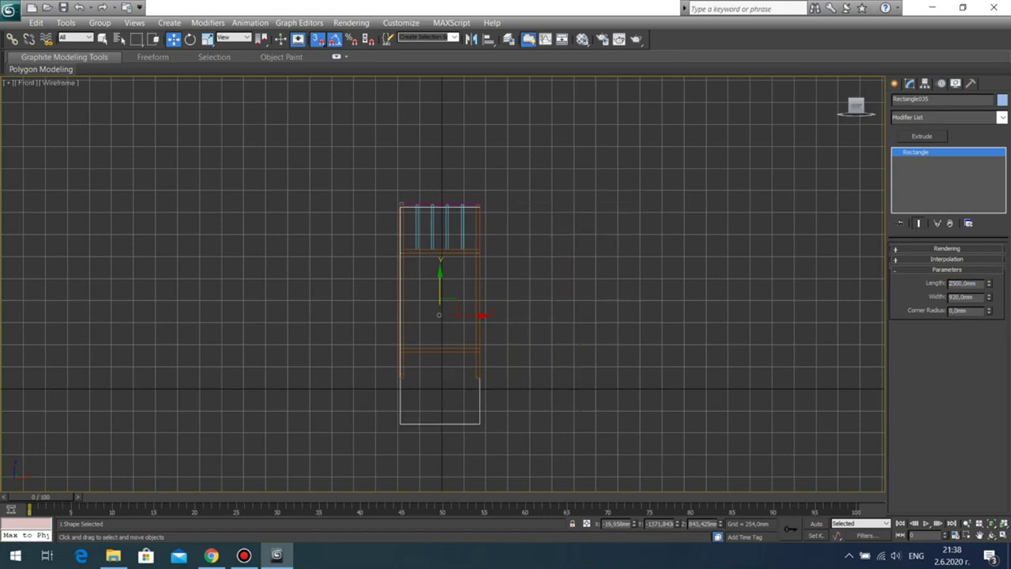
key(s)
drag(439, 288, 440, 242)
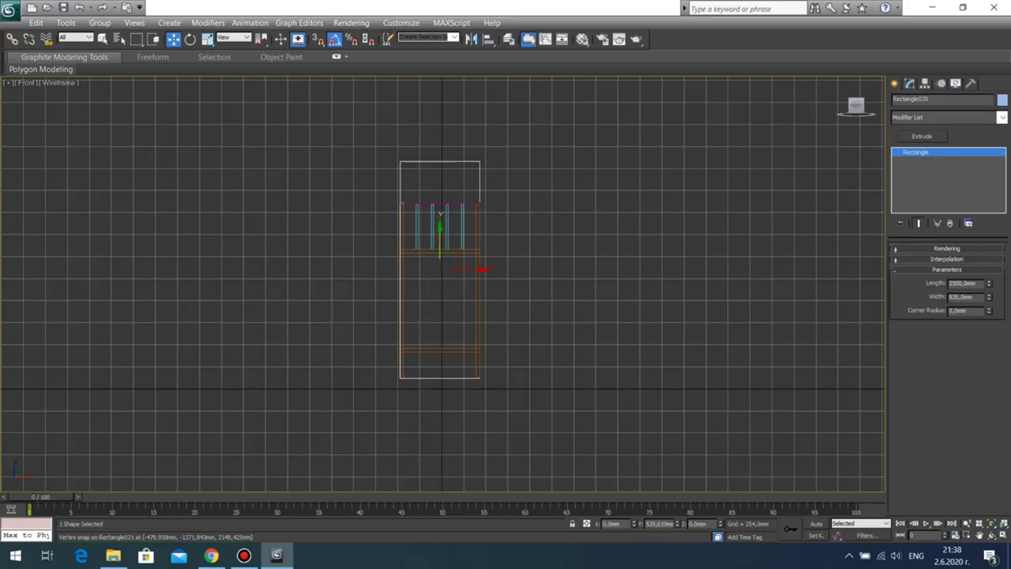
Step: Convert the 2500 mm tall rectangle at the frame's end to an Editable Spline
key(alt+w)
right_click(664, 389)
key(alt+w)
middle_drag(442, 324, 413, 348)
scroll(500, 283, up, 3)
right_click(533, 178)
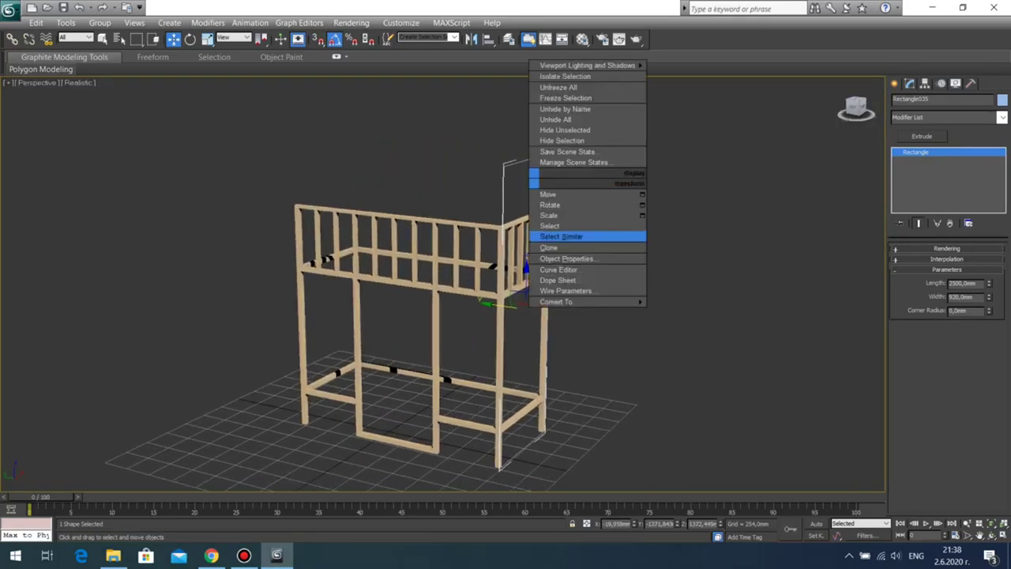
mouse_move(557, 302)
click(697, 302)
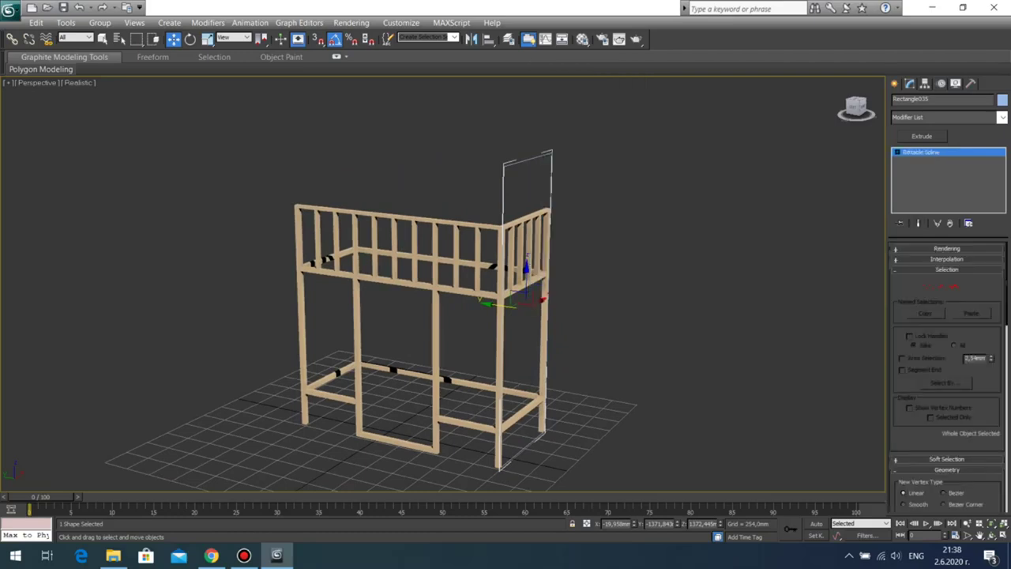
Step: Delete the tall spline's upper segment and its vertical segment on the slatted side railing's side, leaving an L-shaped profile
click(897, 151)
click(920, 169)
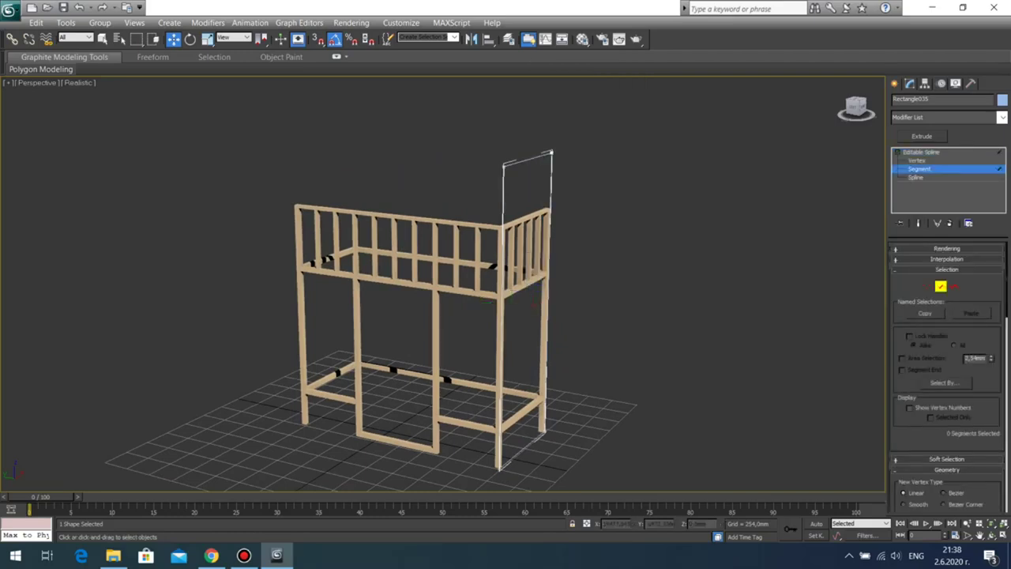
click(527, 159)
key(Delete)
click(503, 195)
key(Delete)
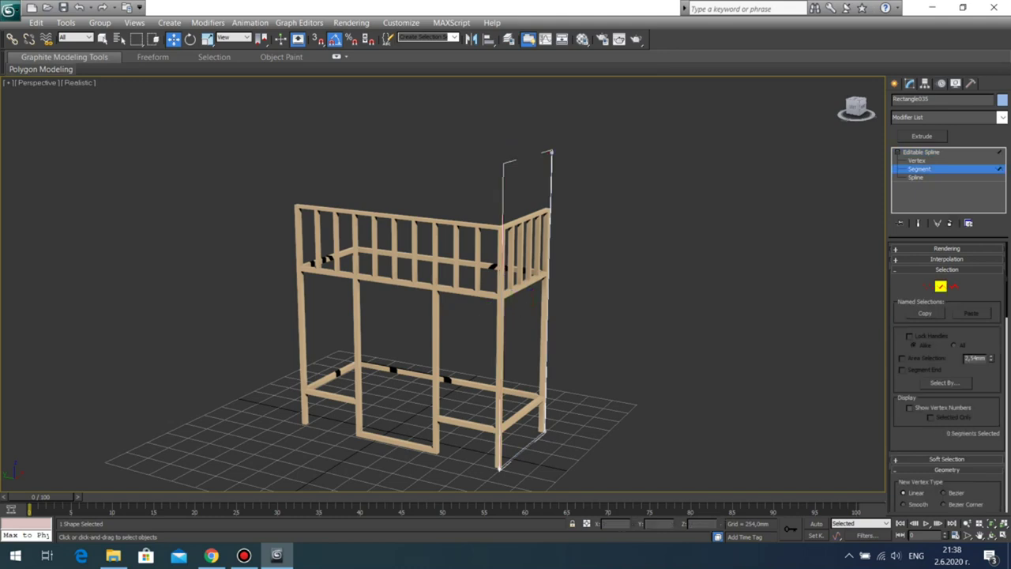
Step: Select the remaining L-shaped spline and apply a 10 mm outline to it
click(921, 152)
click(916, 177)
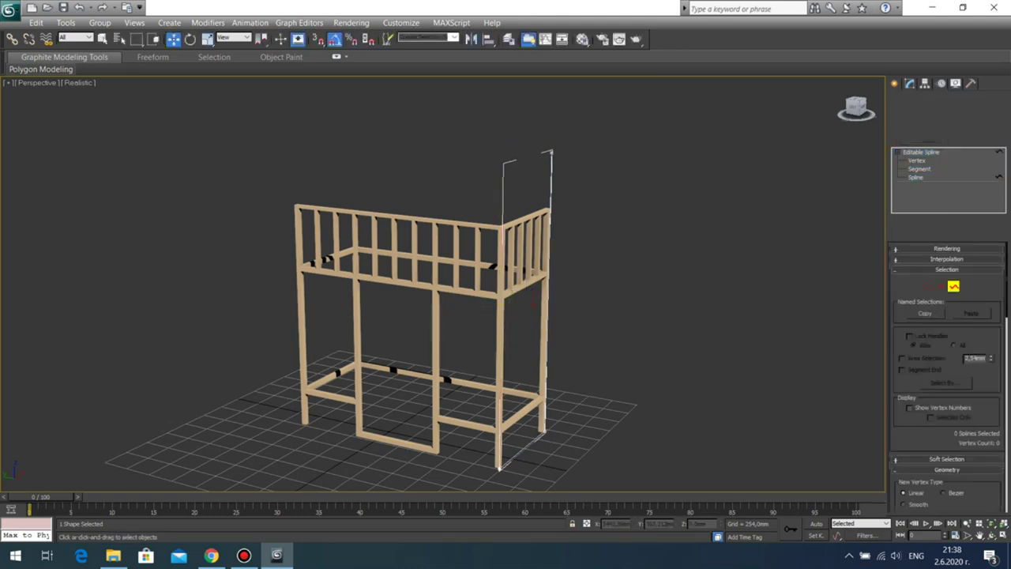
middle_drag(547, 359, 541, 316)
click(543, 316)
scroll(946, 379, down, 9)
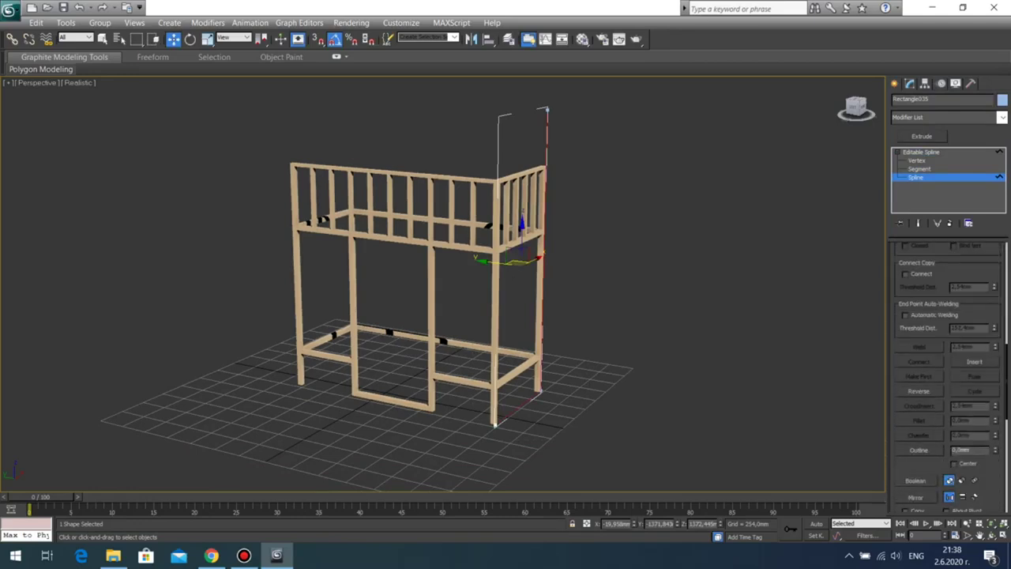
text(10)
key(Return)
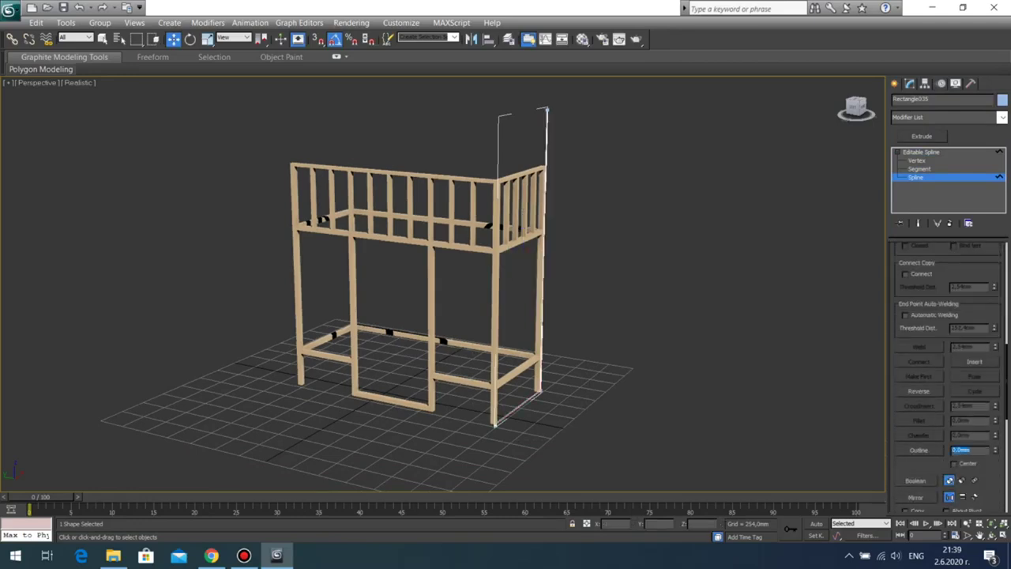
Step: Extrude the outlined L-shaped profile 2660 mm to form a back wall and floor
click(921, 151)
click(922, 136)
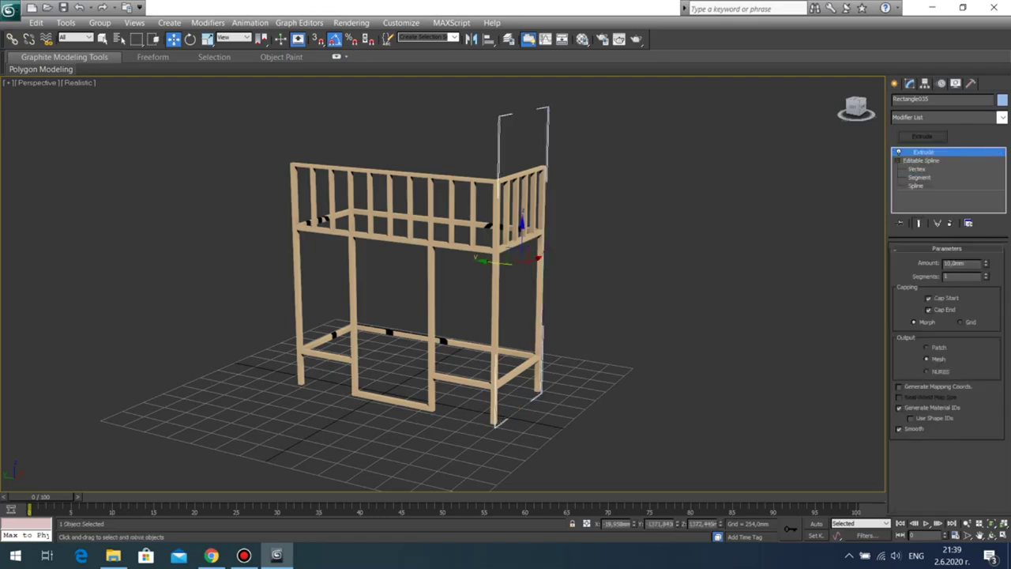
drag(986, 263, 986, 48)
middle_drag(553, 237, 723, 262)
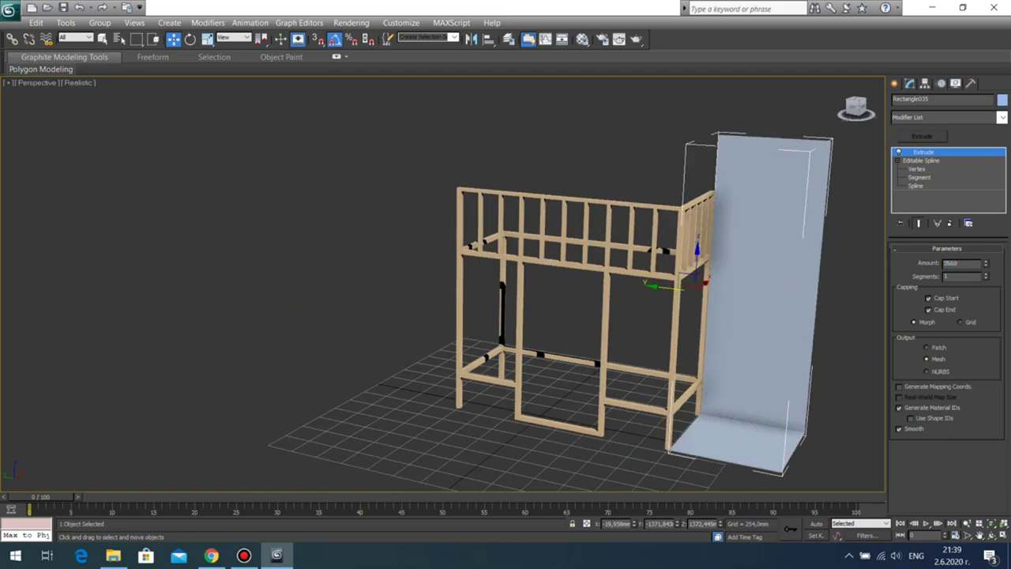
key(Return)
Step: Deselect the wall-and-floor piece and examine the frame against it from several angles
middle_drag(553, 276, 447, 259)
scroll(451, 251, down, 3)
drag(507, 274, 330, 256)
click(314, 260)
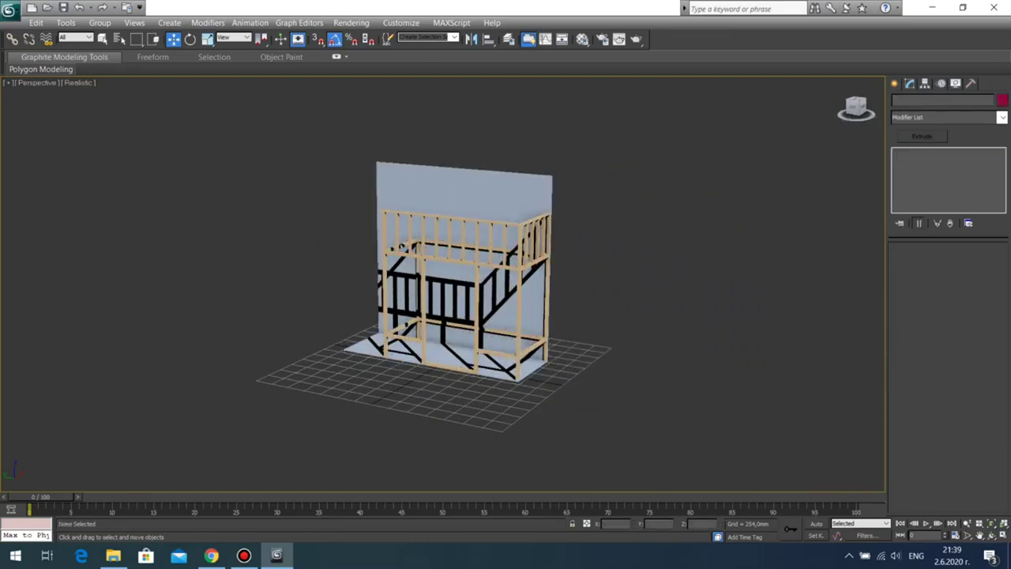
click(991, 535)
mouse_move(418, 300)
mouse_down()
mouse_move(482, 294)
mouse_move(506, 326)
mouse_move(442, 317)
mouse_move(419, 269)
mouse_move(409, 281)
mouse_move(249, 278)
mouse_move(403, 283)
mouse_move(513, 300)
mouse_move(483, 335)
mouse_move(439, 297)
mouse_move(434, 311)
mouse_move(565, 278)
mouse_move(679, 277)
mouse_move(427, 304)
mouse_up()
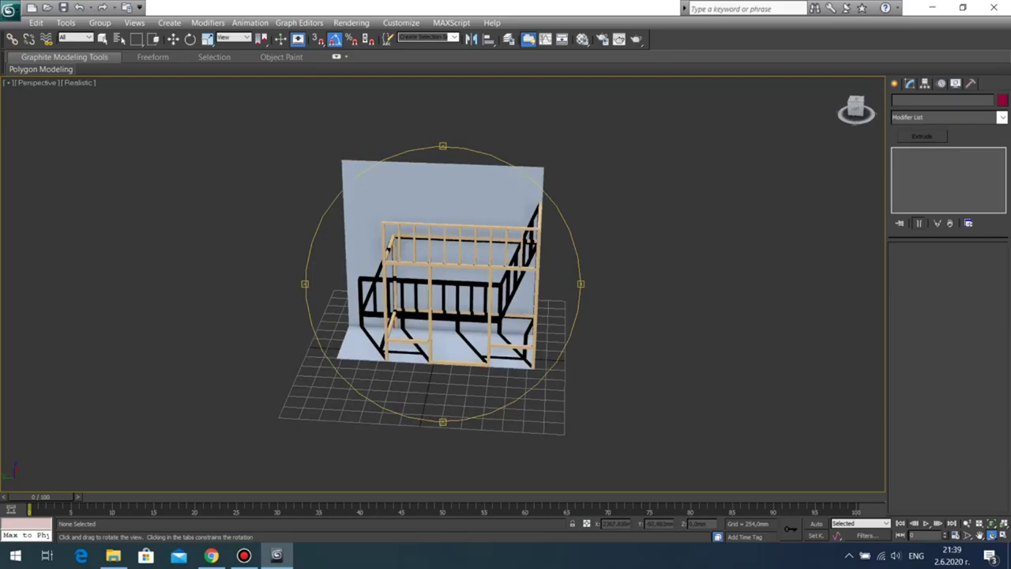
drag(462, 237, 312, 257)
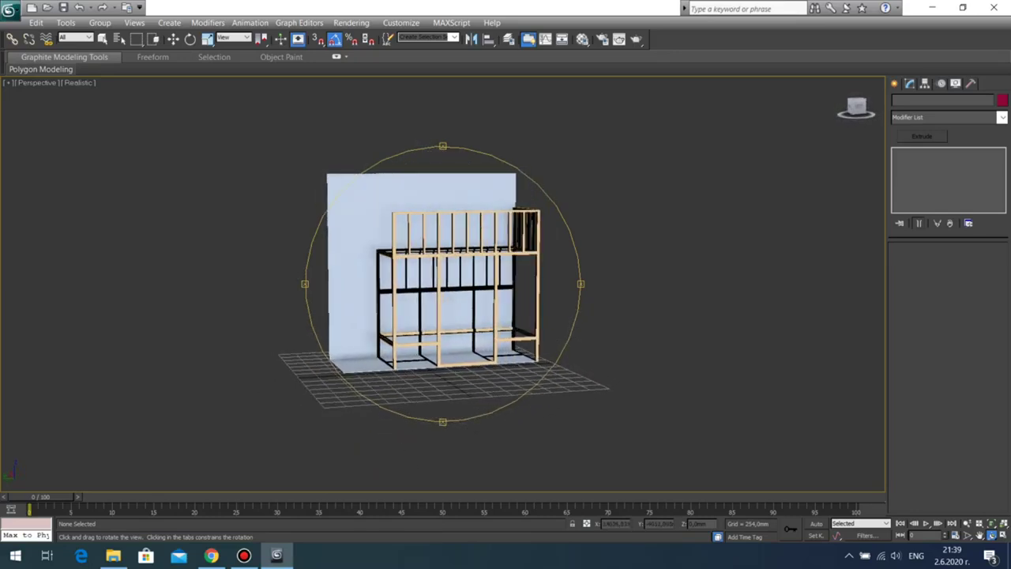
drag(387, 272, 414, 276)
Step: Switch to Chrome and search Google for "климатик размери" in a new tab
click(211, 556)
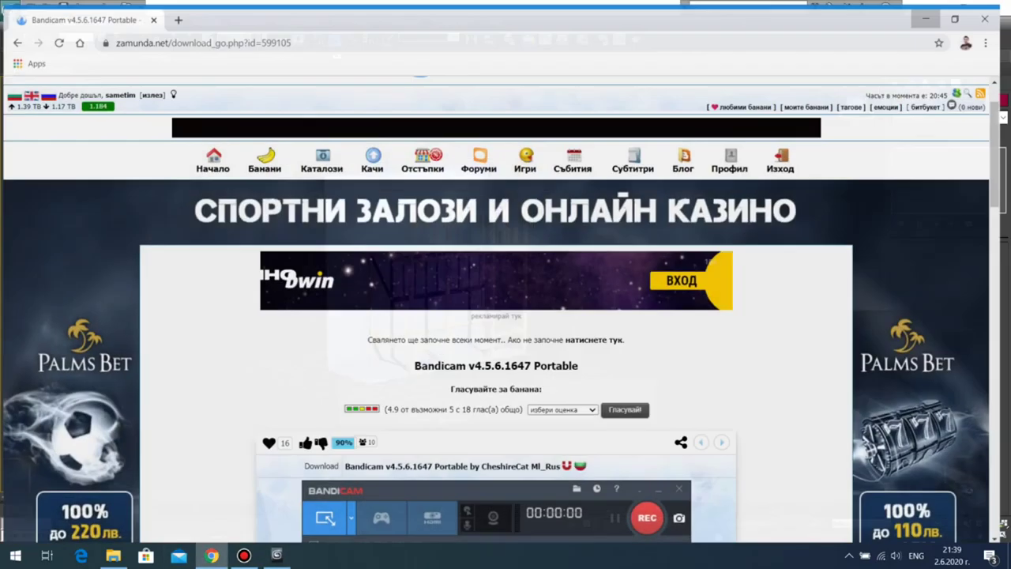
key(ctrl+t)
click(152, 12)
click(158, 34)
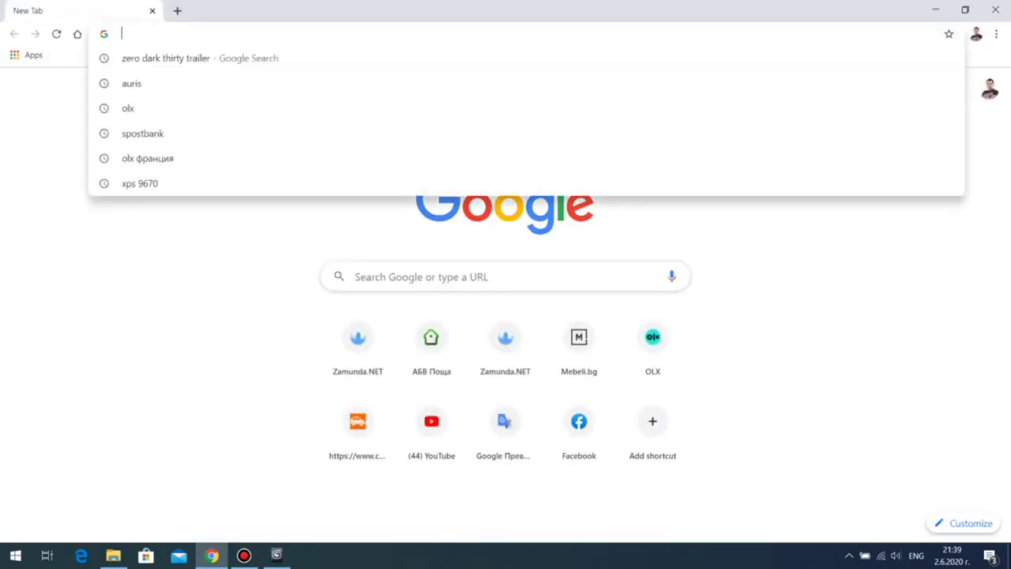
key(alt+shift)
text(климатик)
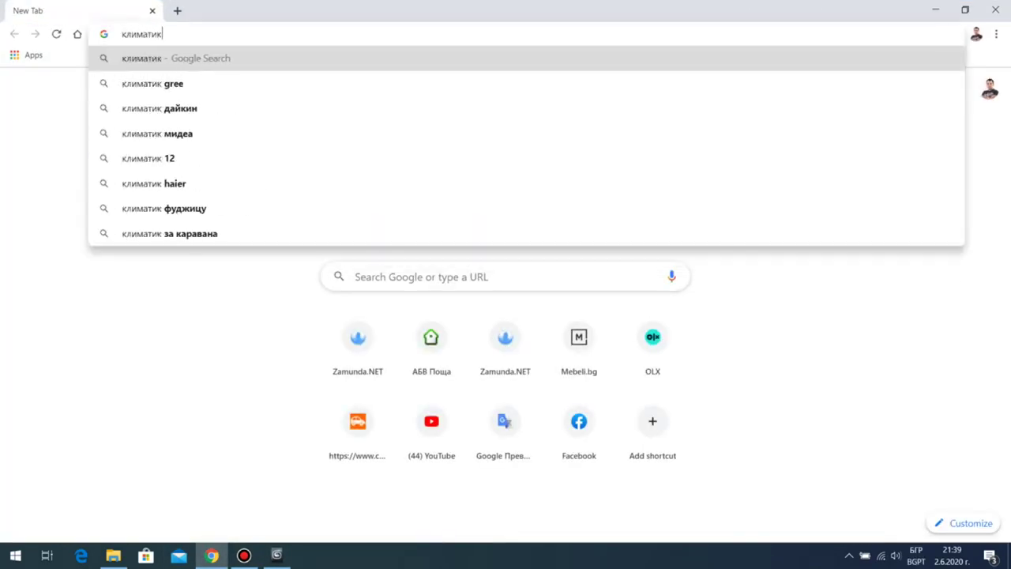
text( размери)
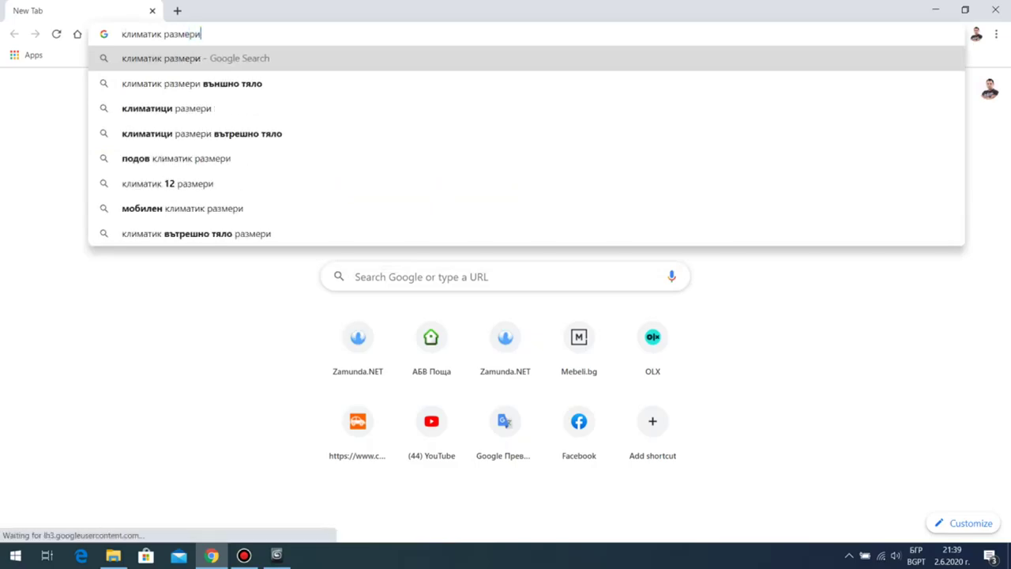
key(Return)
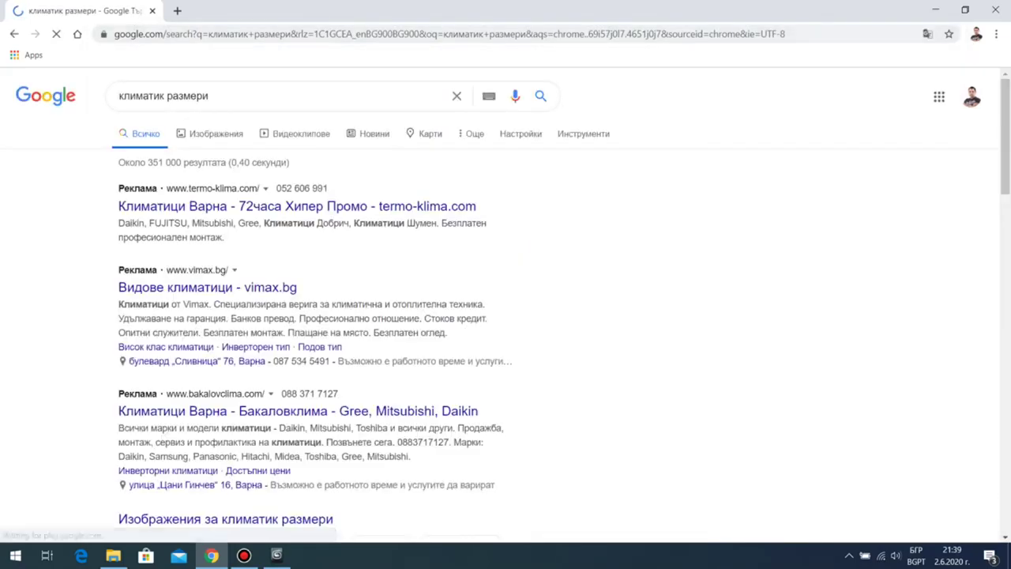
Step: Browse the image results, examine the first air conditioner dimension drawing, and close its preview
click(222, 131)
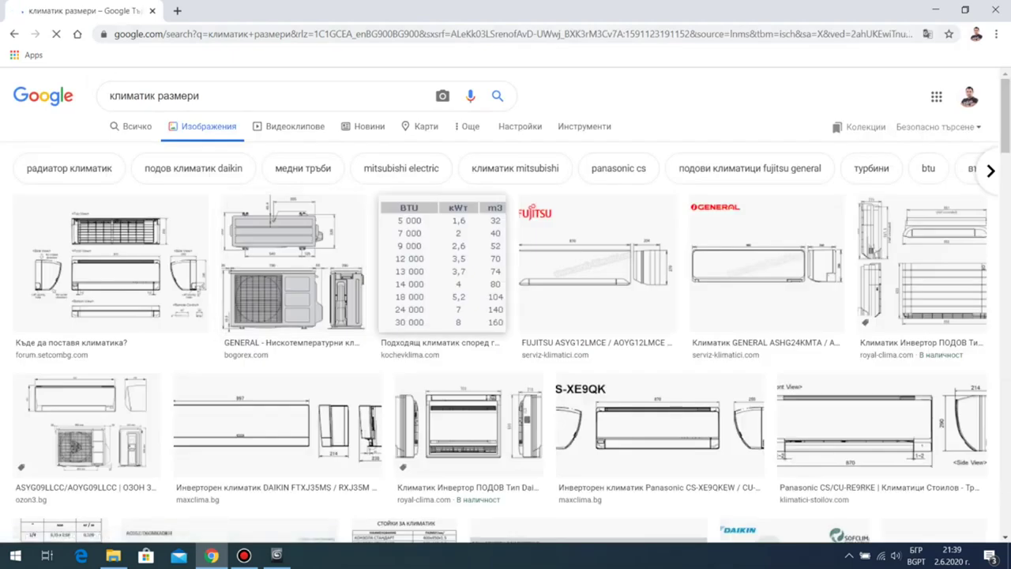
click(118, 265)
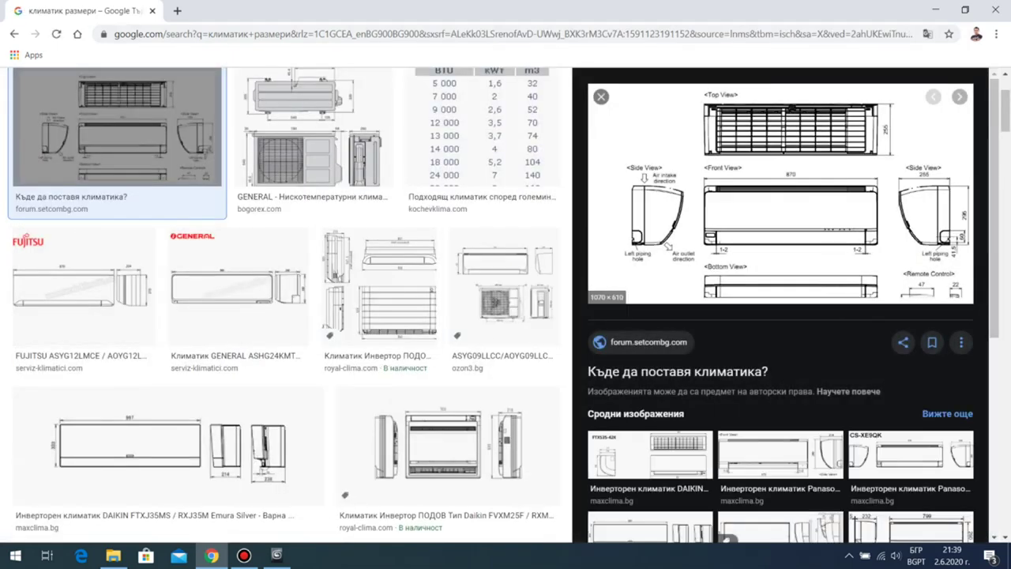
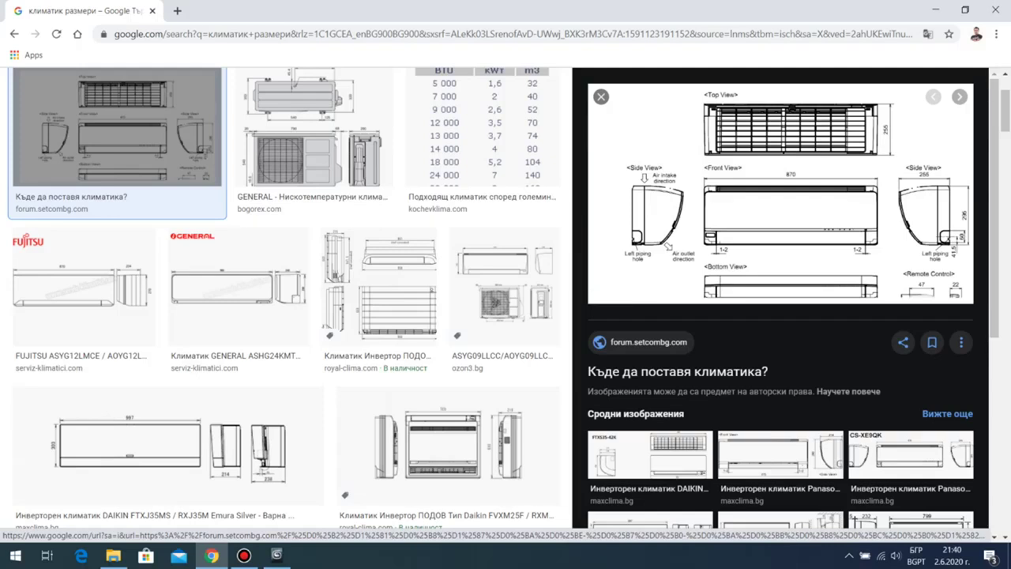
click(601, 97)
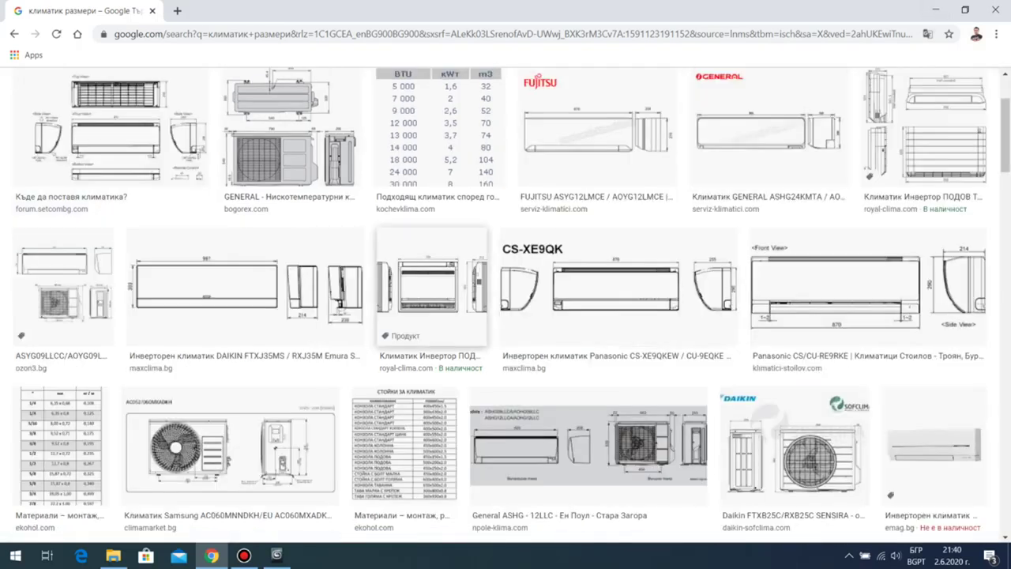
Step: Switch to 3ds Max and sketch a rectangle in the front view above the end railing, beside the back wall
click(276, 555)
key(alt+w)
right_click(570, 154)
key(alt+w)
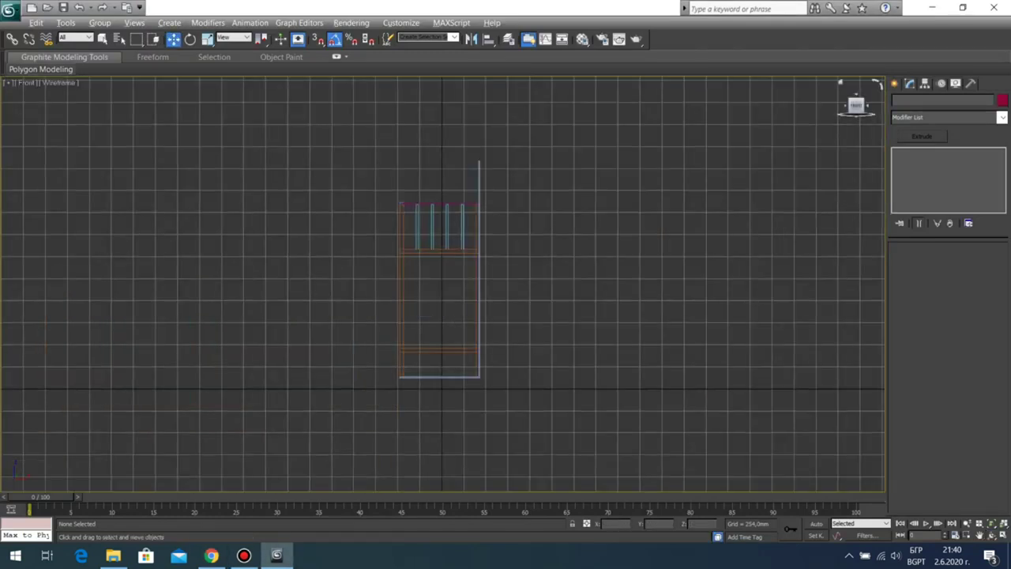
click(894, 83)
click(976, 169)
scroll(424, 224, up, 5)
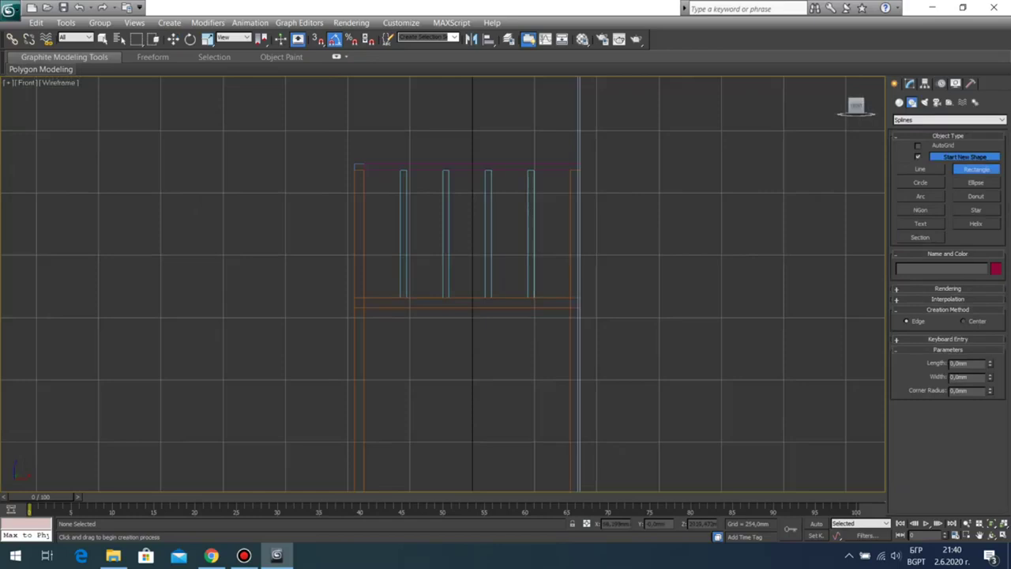
middle_drag(628, 191, 606, 309)
drag(505, 200, 551, 266)
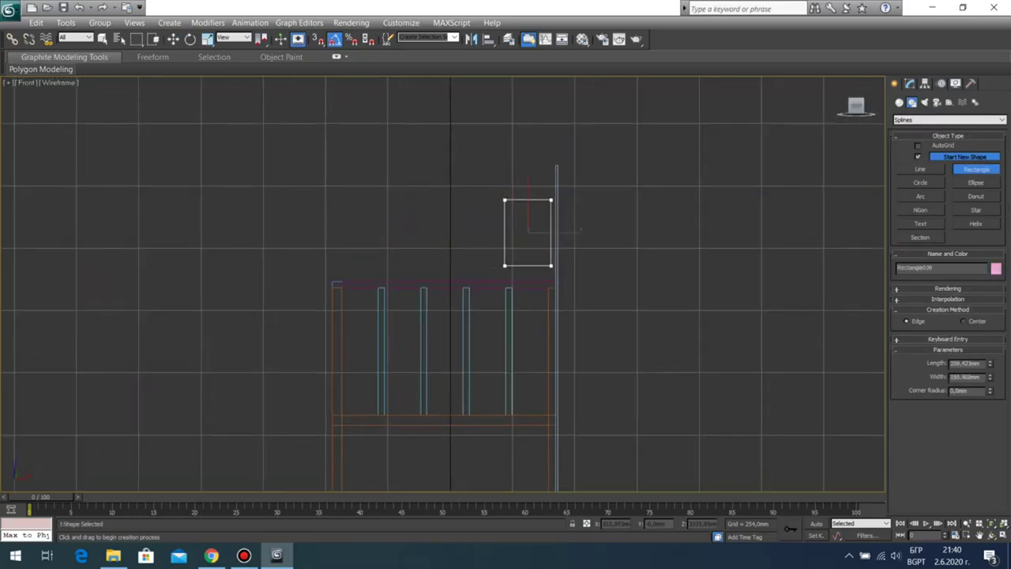
Step: Set the rectangle's length to 295 mm and its width to 255 mm
text(295)
key(Return)
key(Tab)
key(Return)
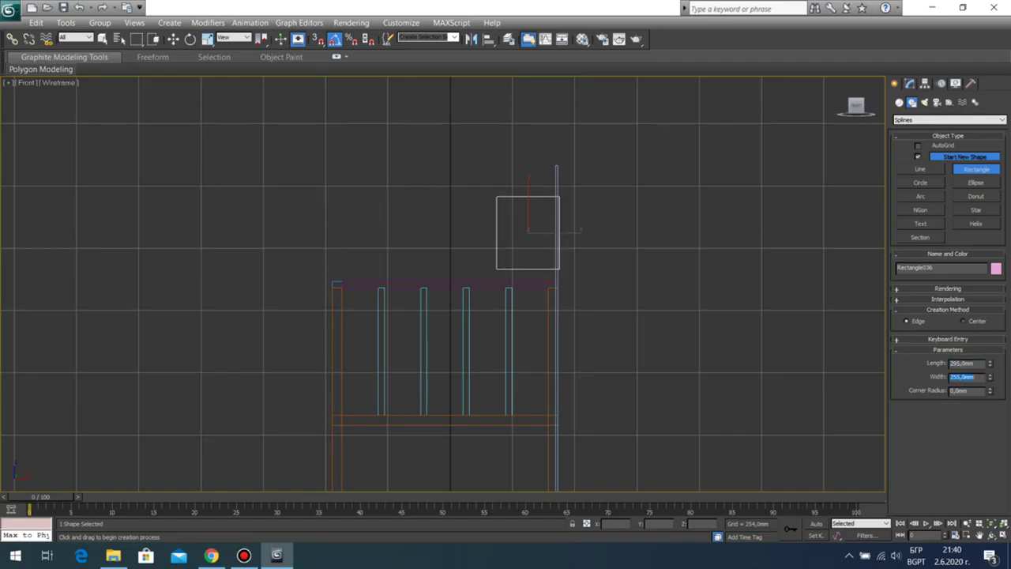
Step: Extrude the rectangle 870 mm to form the air conditioner box
click(910, 84)
click(922, 136)
double_click(958, 263)
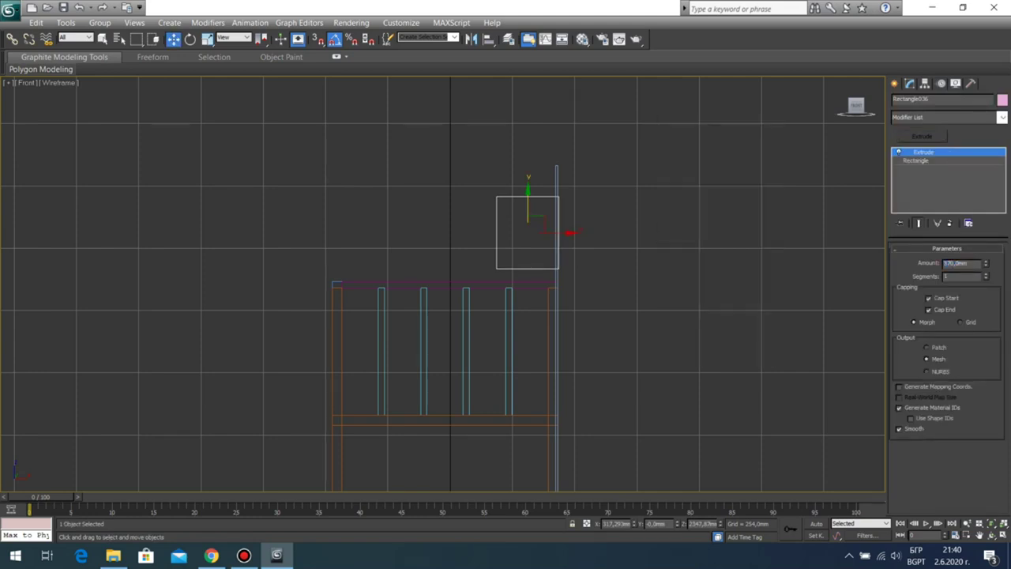
Step: Move the air conditioner box along the back wall in the left view until its end aligns with the wall's outer edge
key(alt+w)
right_click(222, 387)
key(alt+w)
key(z)
middle_drag(339, 300, 483, 311)
scroll(442, 316, down, 8)
scroll(441, 285, up, 3)
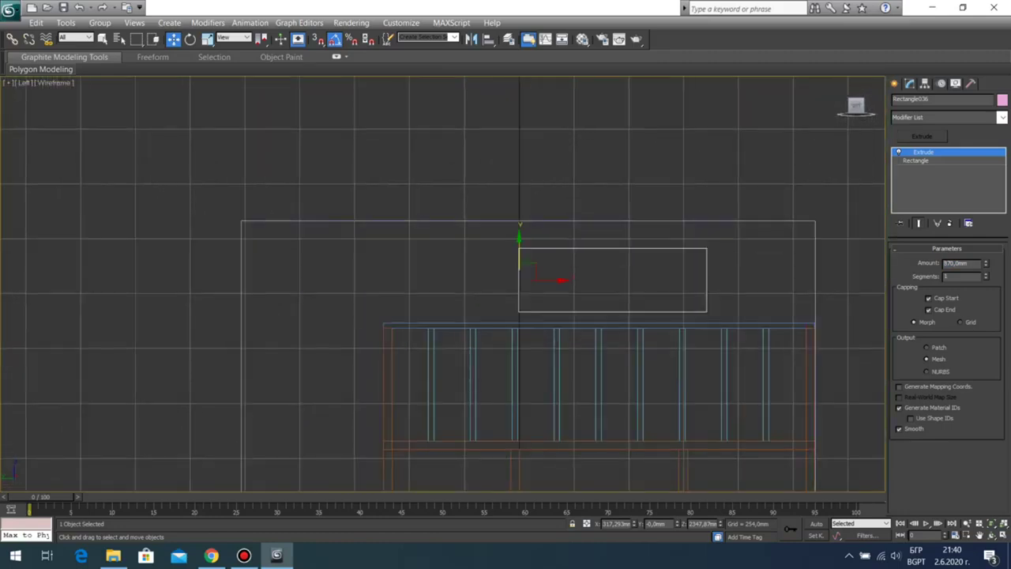
drag(569, 280, 291, 279)
scroll(297, 278, up, 6)
scroll(472, 271, down, 5)
middle_drag(471, 271, 445, 226)
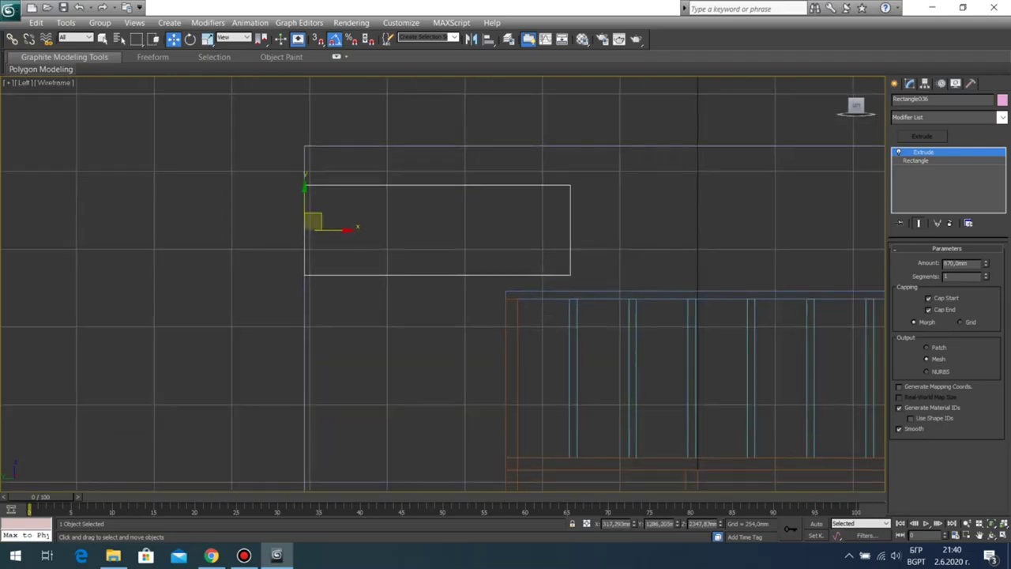
Step: Deselect the air conditioner box and examine its position on the wall relative to the frame in the perspective view
key(alt+w)
click(525, 371)
key(alt+w)
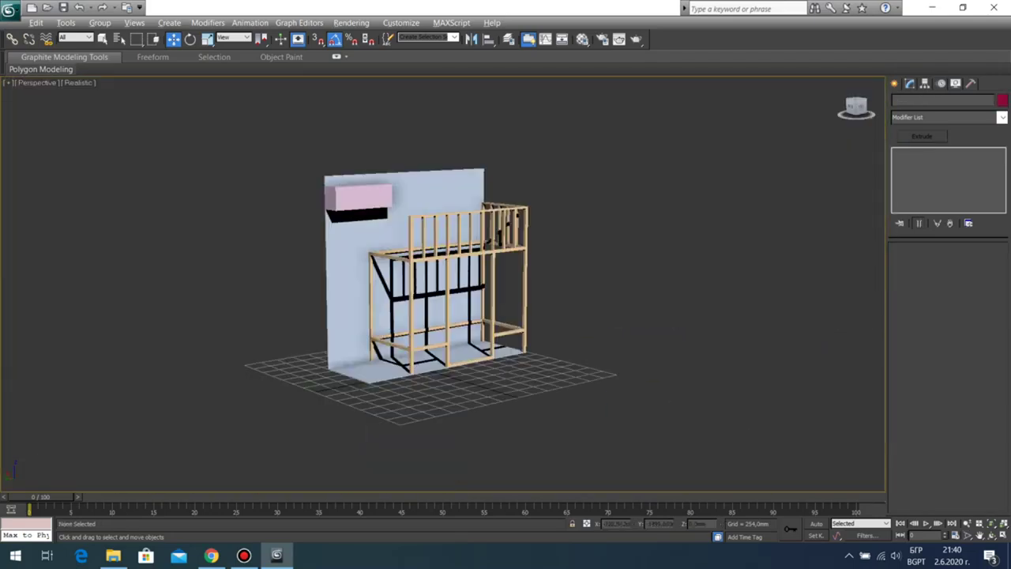
click(991, 536)
drag(442, 324, 505, 375)
scroll(442, 285, up, 5)
middle_drag(442, 316, 515, 311)
drag(442, 316, 445, 341)
Step: Measure the gap between the railing's outer top corner and the air conditioner box with a vertex-snapped rectangle in the front view, and delete it
key(alt+w)
right_click(431, 296)
right_click(545, 221)
key(alt+w)
middle_drag(545, 237, 561, 166)
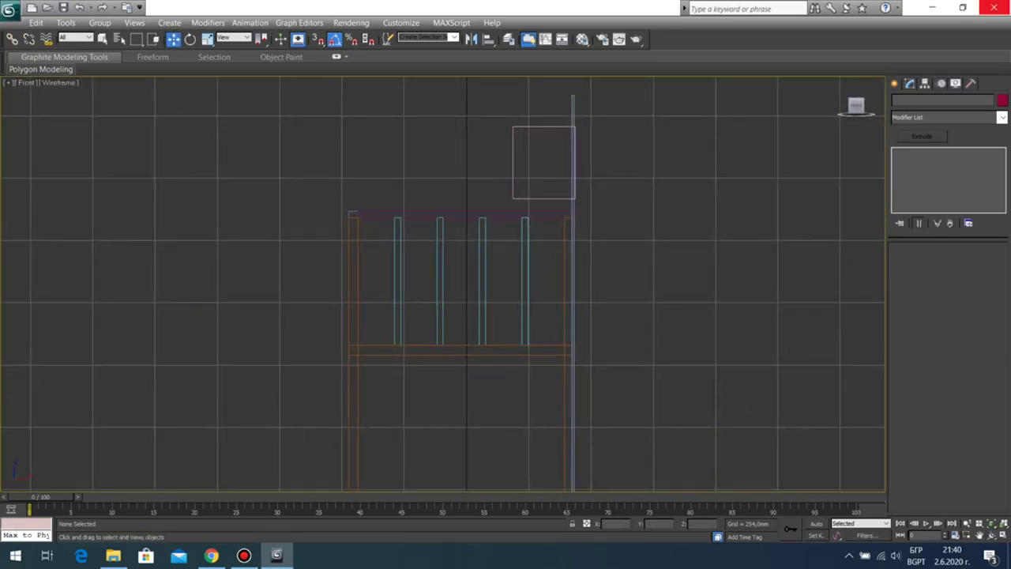
click(894, 84)
click(976, 169)
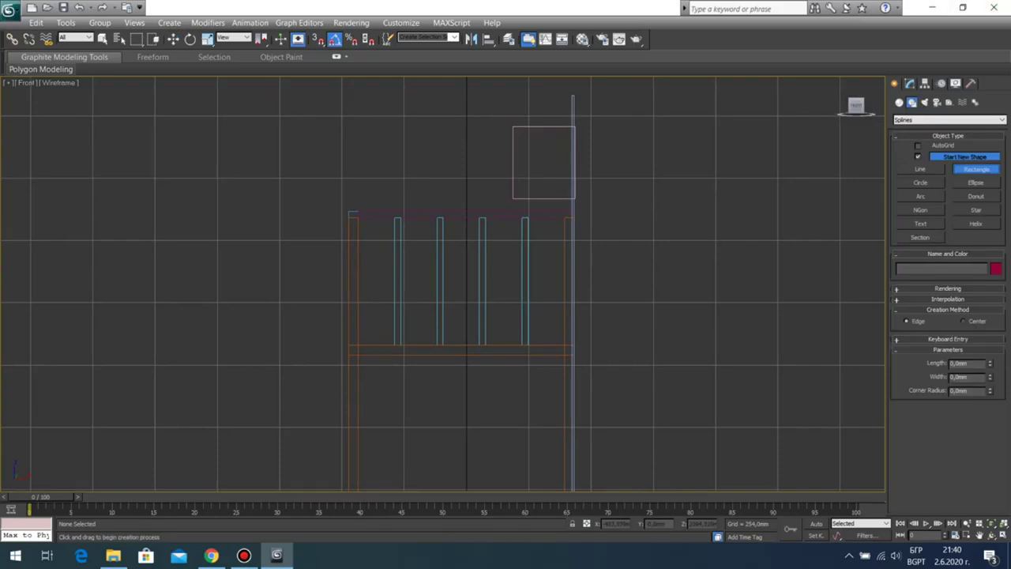
key(s)
drag(348, 211, 512, 127)
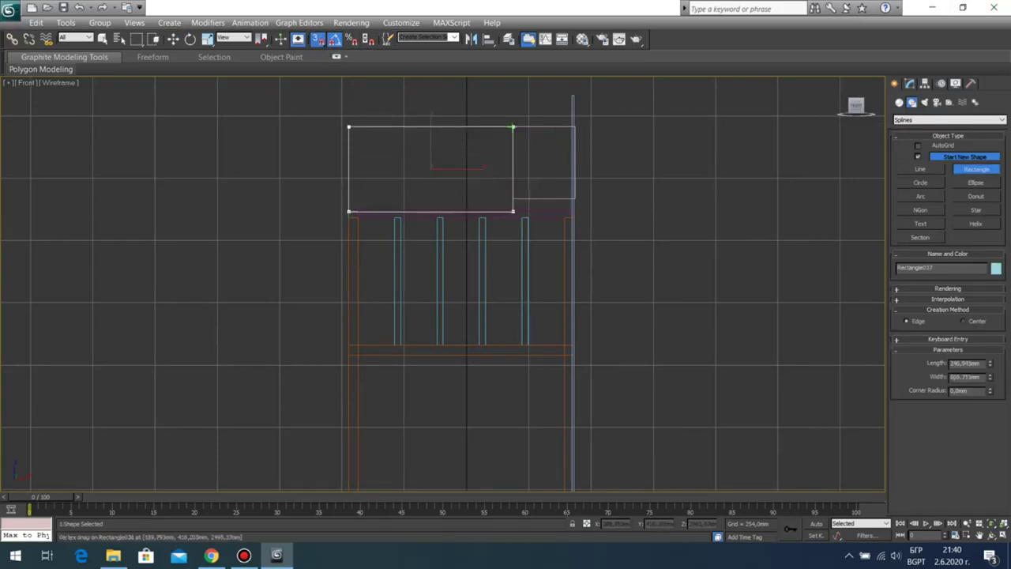
key(alt+w)
key(alt+w)
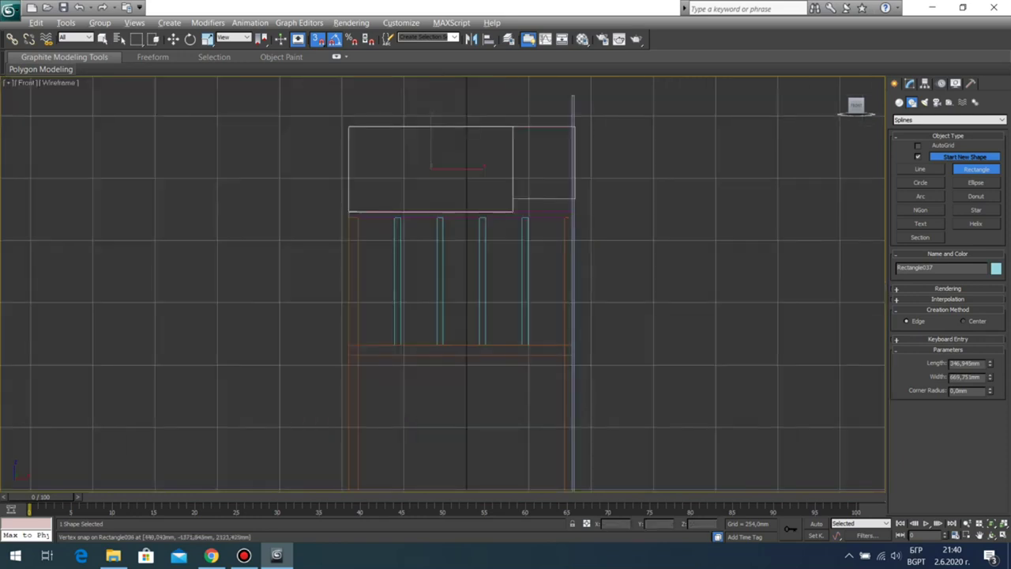
key(w)
key(Delete)
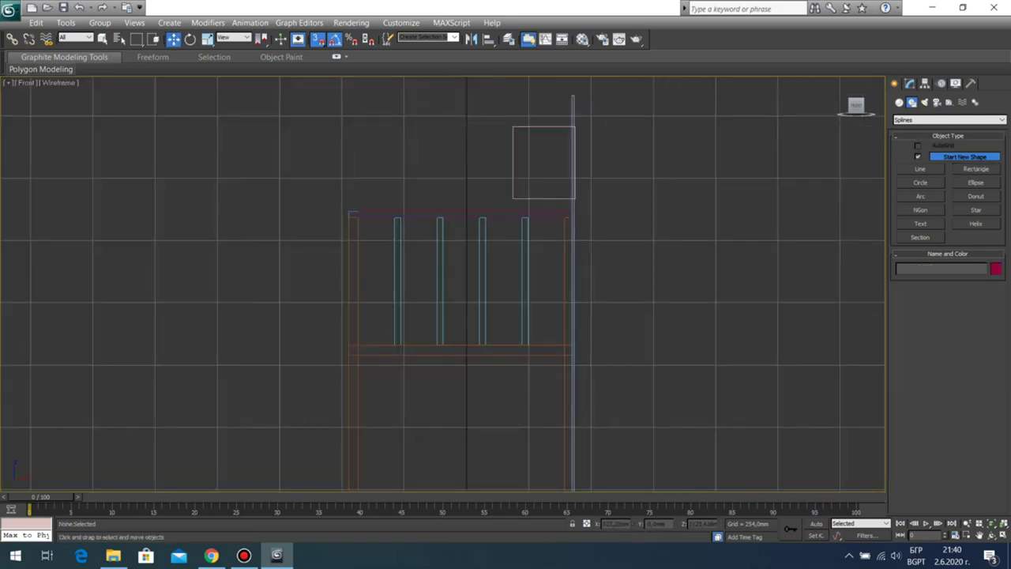
Step: Examine the clearance between the air conditioner box and the frame from several angles in the perspective view
key(alt+w)
click(711, 371)
key(alt+w)
middle_drag(710, 332, 529, 309)
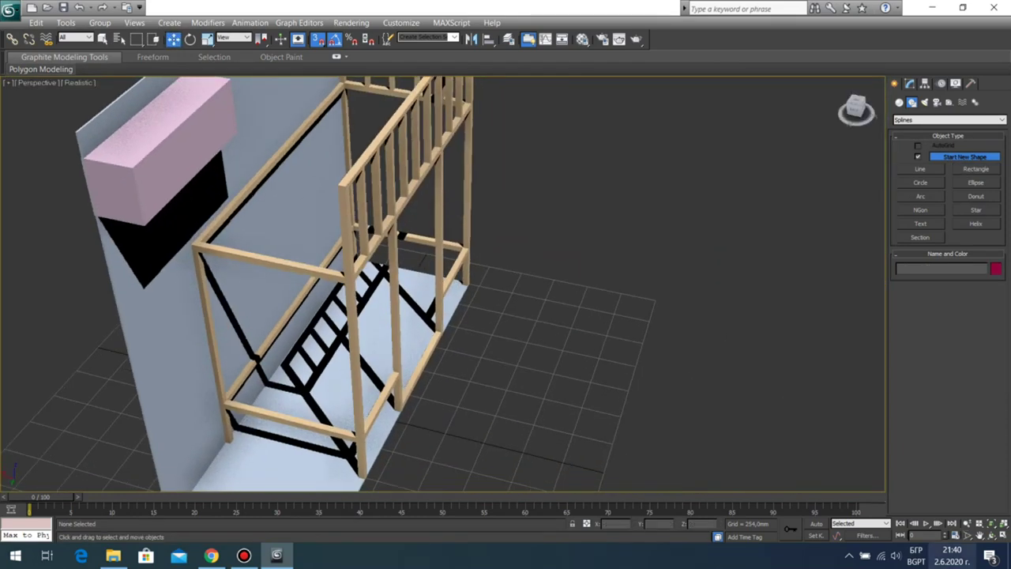
key(ctrl+r)
drag(529, 309, 410, 261)
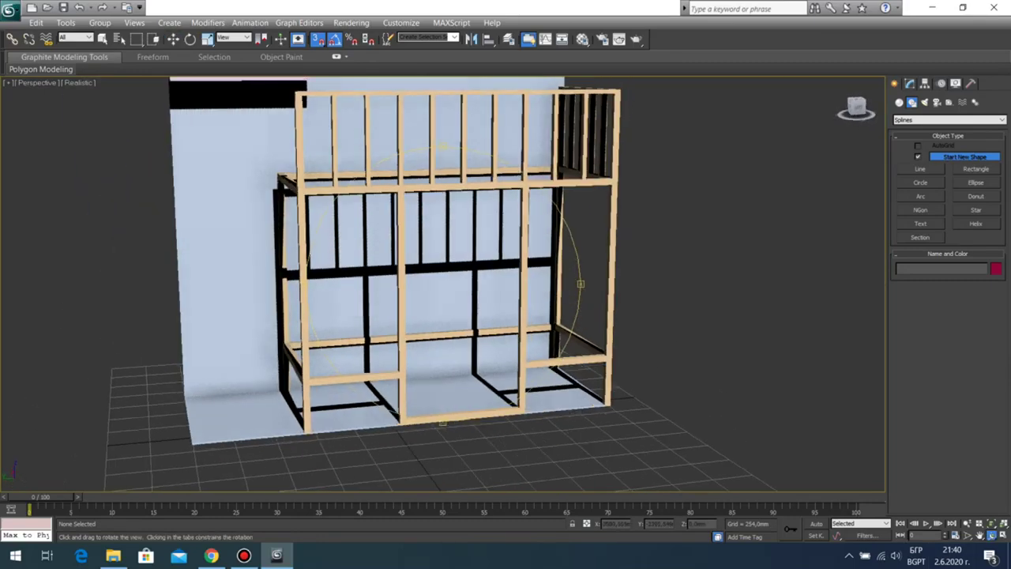
middle_drag(411, 261, 478, 351)
drag(458, 316, 518, 336)
drag(553, 199, 596, 186)
middle_drag(597, 185, 638, 195)
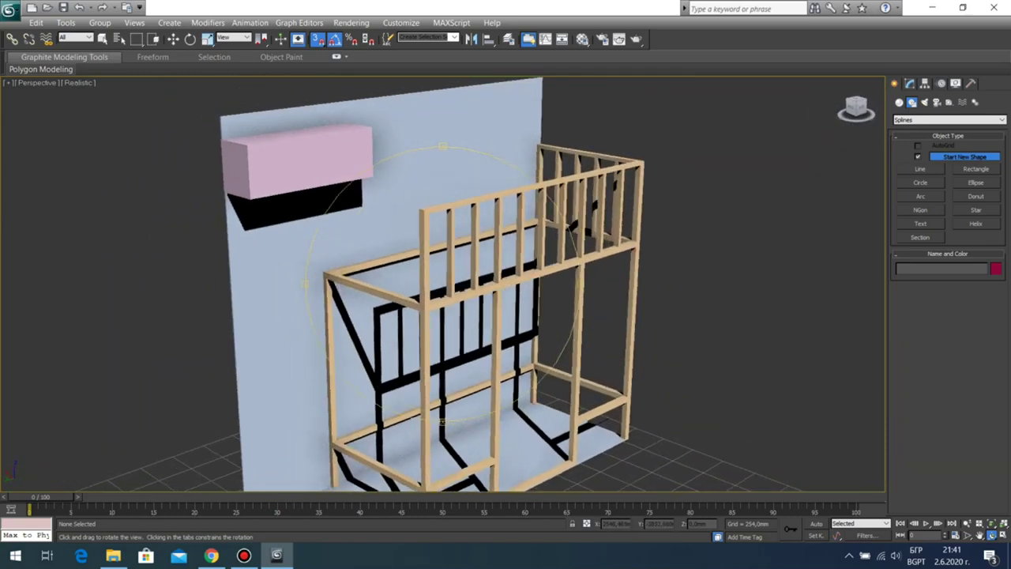
drag(506, 237, 550, 267)
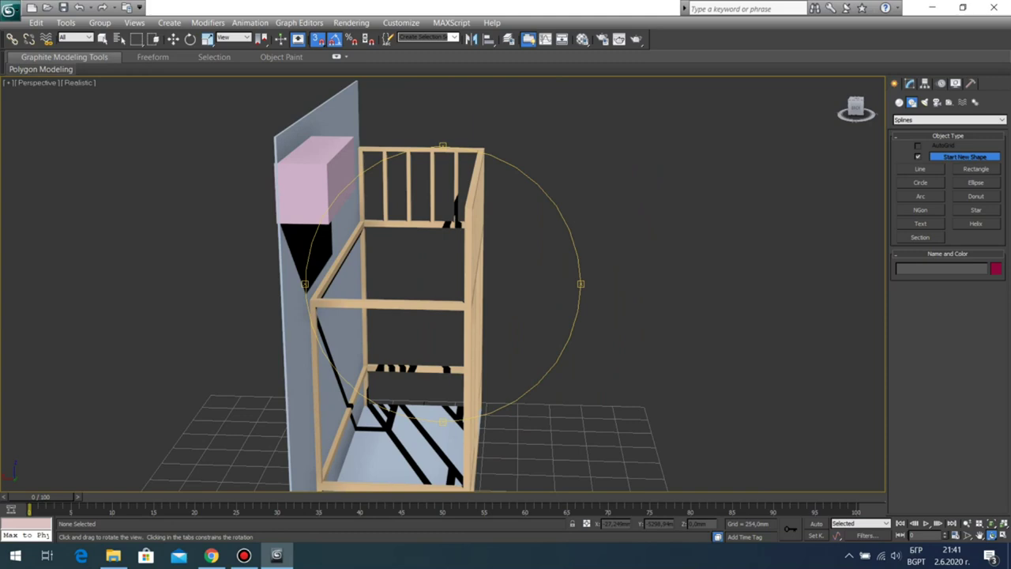
drag(549, 267, 511, 275)
drag(513, 316, 382, 296)
scroll(451, 300, down, 3)
scroll(450, 300, up, 5)
scroll(443, 301, down, 4)
Step: Assign a new material with a pure white diffuse colour to the wall-and-floor piece and the air conditioner box, and deselect them
key(w)
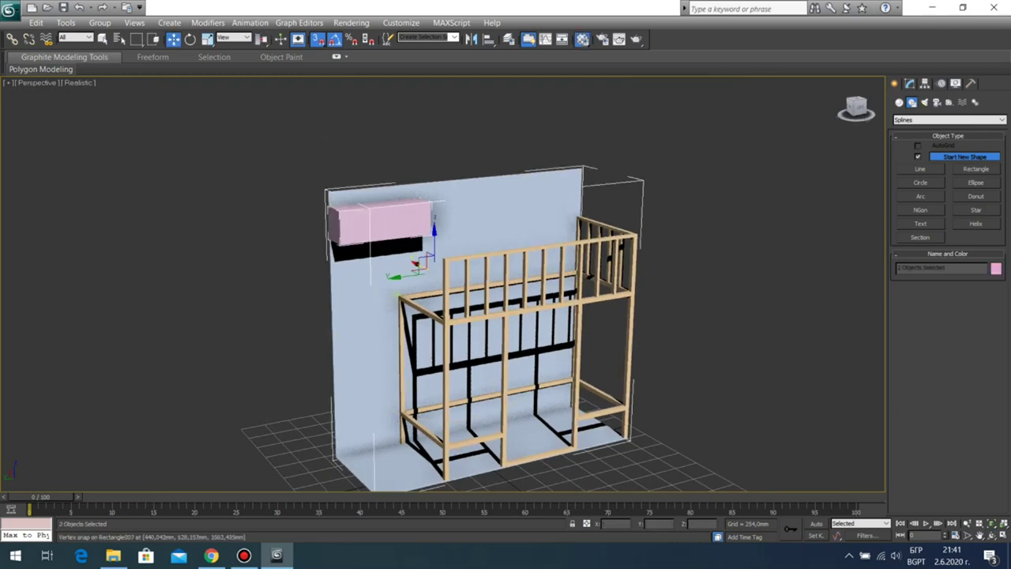
key(m)
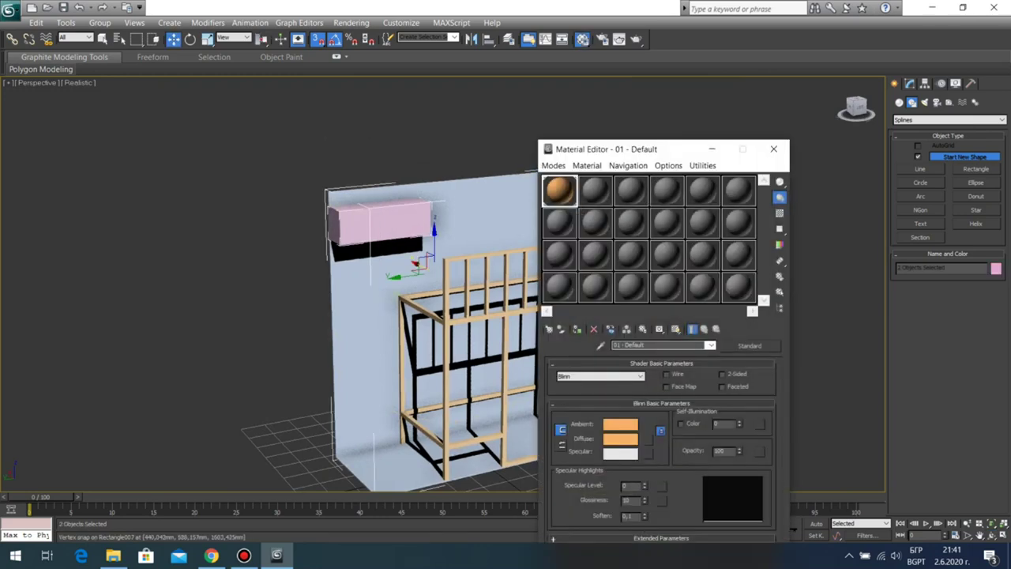
click(596, 190)
click(621, 439)
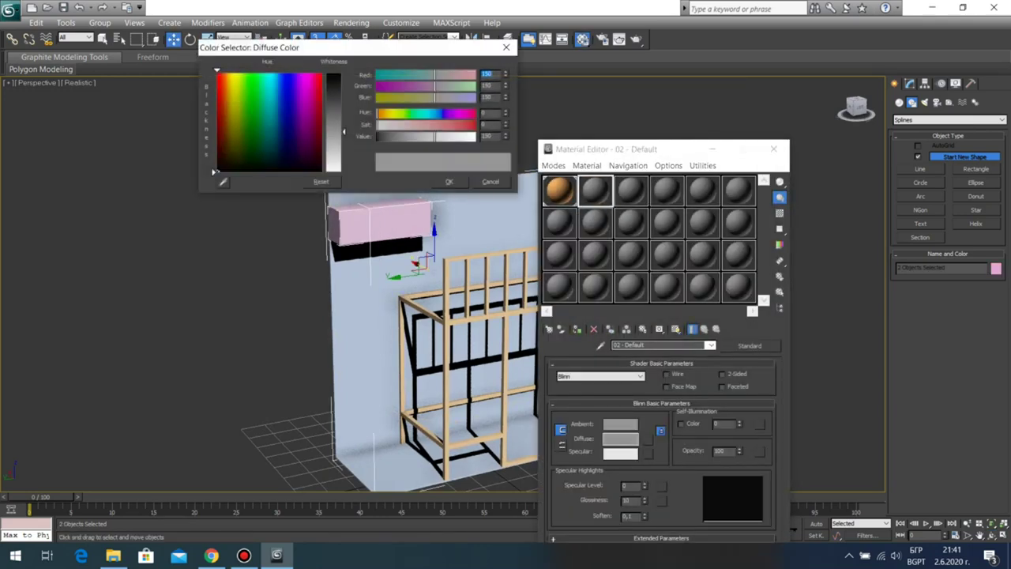
drag(434, 137, 476, 136)
click(450, 182)
click(577, 330)
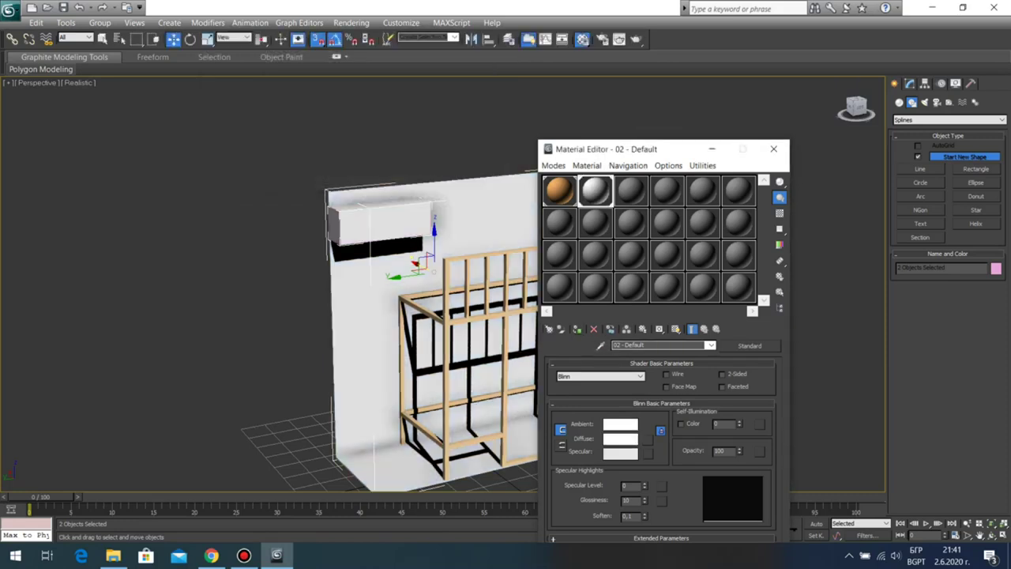
click(773, 148)
click(742, 182)
Step: Examine the open end of the frame below the air conditioner box from several angles
middle_drag(679, 237, 670, 218)
scroll(442, 284, down, 2)
scroll(442, 284, up, 4)
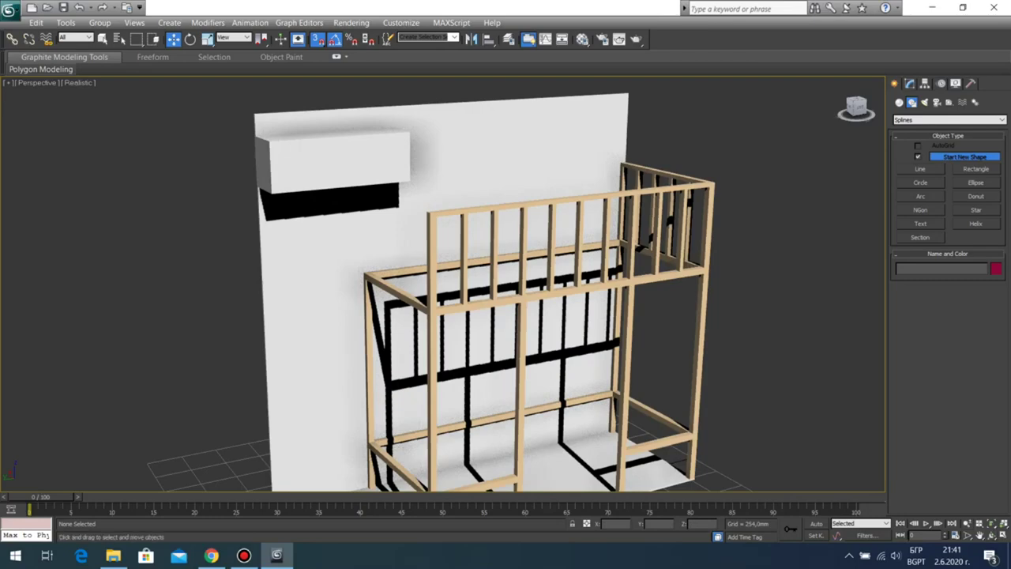
click(991, 535)
drag(395, 276, 443, 308)
scroll(442, 308, down, 2)
scroll(442, 308, up, 4)
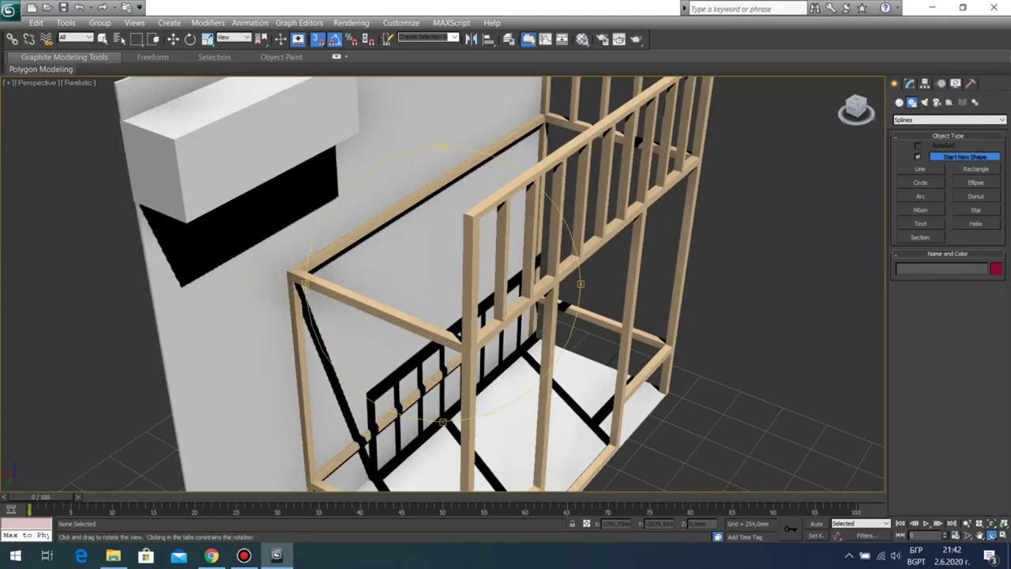
middle_drag(443, 308, 418, 207)
scroll(418, 207, down, 2)
drag(442, 261, 423, 277)
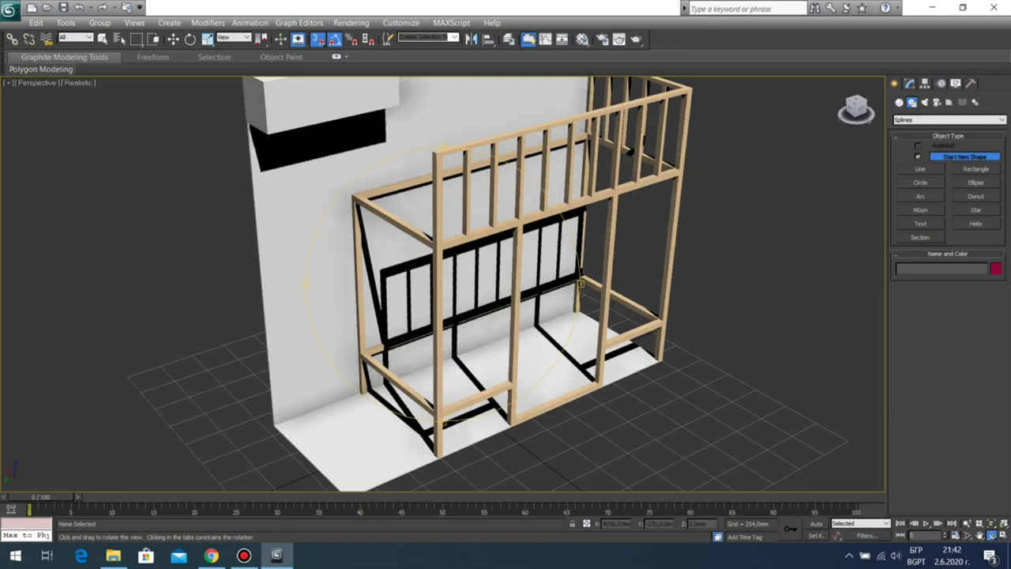
mouse_move(423, 276)
mouse_down()
mouse_move(497, 281)
mouse_move(429, 278)
mouse_up()
Step: Copy the outermost slat of the end railing in the top view towards the open end of the frame as a single independent copy
key(alt+w)
right_click(279, 163)
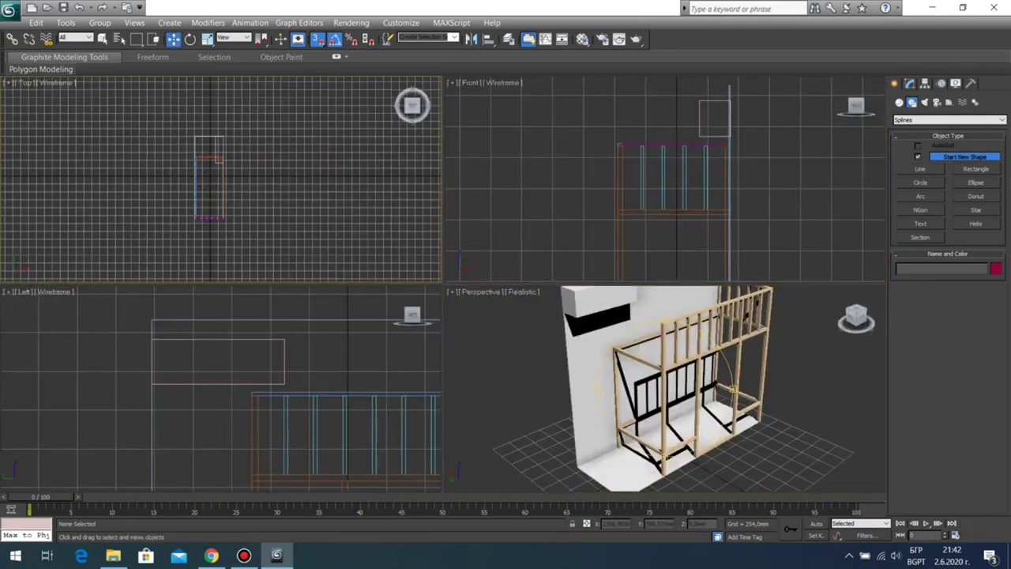
key(alt+w)
scroll(395, 300, up, 4)
middle_drag(387, 407, 424, 313)
scroll(425, 331, up, 4)
click(448, 441)
click(910, 84)
click(318, 40)
middle_drag(466, 395, 462, 414)
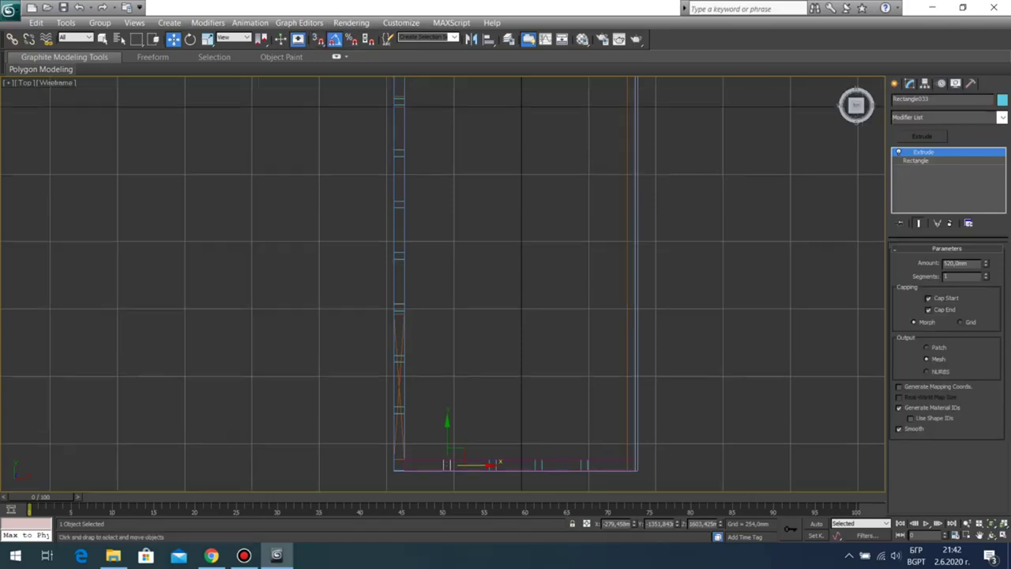
shift+drag(447, 435, 447, 172)
click(505, 331)
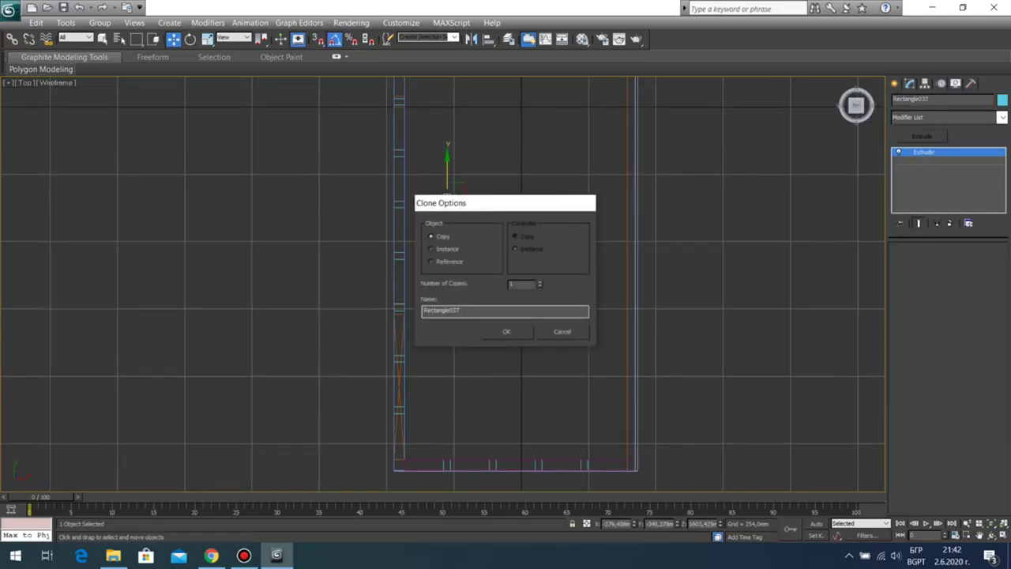
Step: Move the copied slat along the frame and align it within the width of the beam at the open end
key(z)
scroll(441, 308, down, 15)
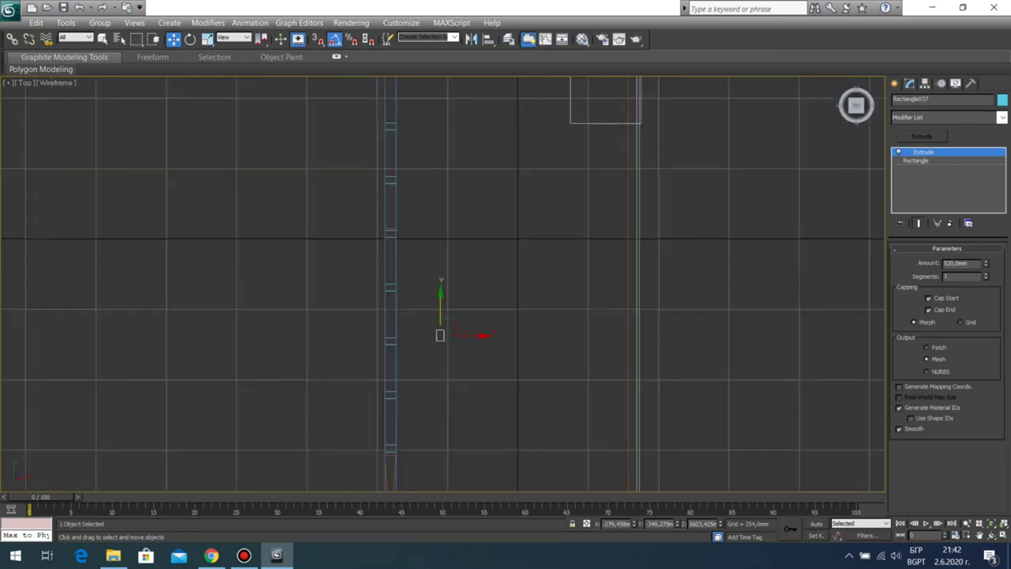
drag(441, 308, 441, 148)
middle_drag(441, 148, 448, 331)
drag(448, 331, 448, 276)
key(z)
middle_drag(459, 304, 498, 233)
scroll(443, 282, down, 6)
drag(457, 240, 458, 230)
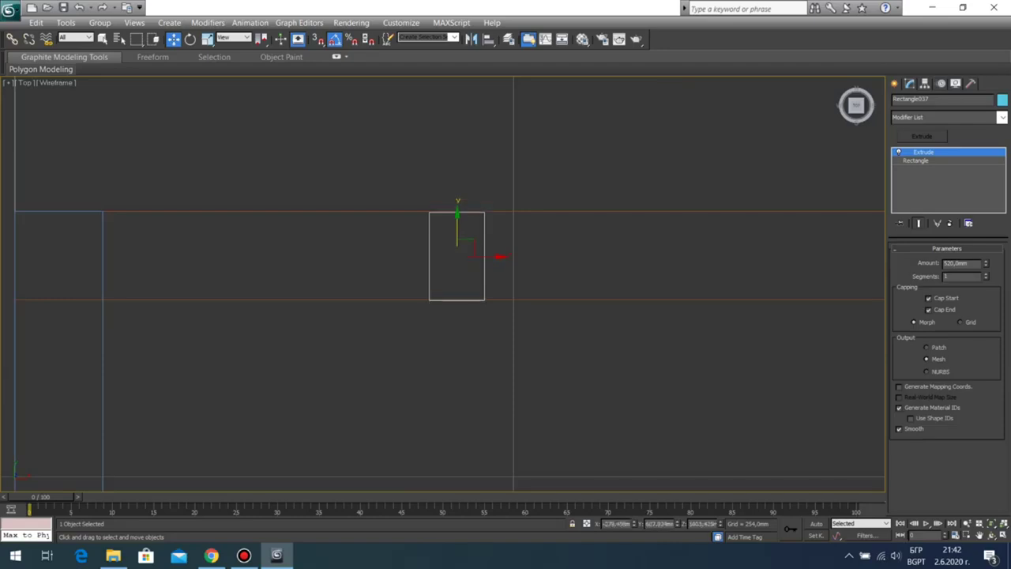
Step: Draw a vertex-snapped rectangle about 40 by 148 mm on the beam between the front railing and the near edge of the copied slat
click(894, 83)
click(976, 169)
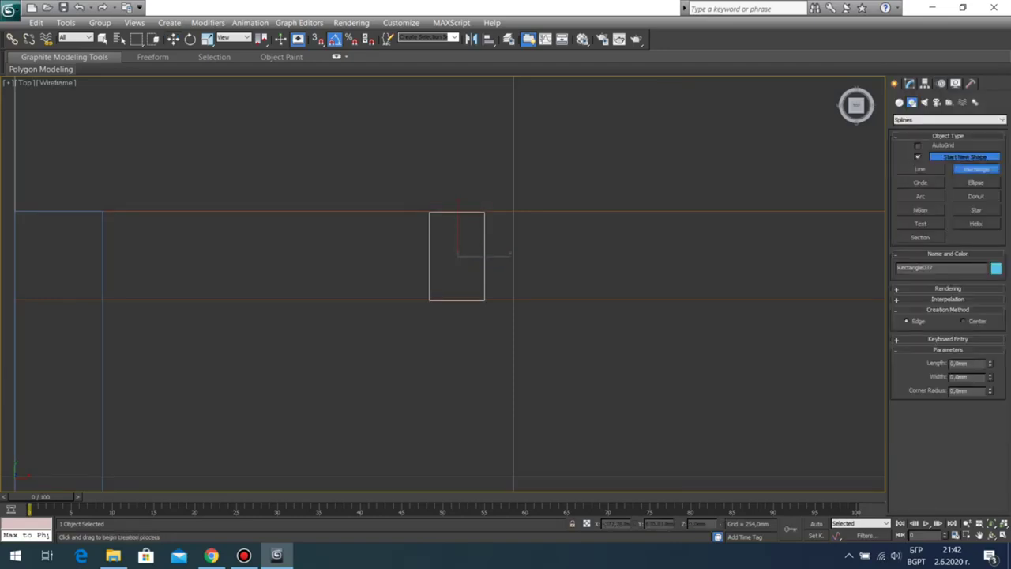
click(317, 39)
mouse_move(102, 210)
mouse_down()
mouse_move(472, 286)
mouse_move(484, 300)
mouse_up()
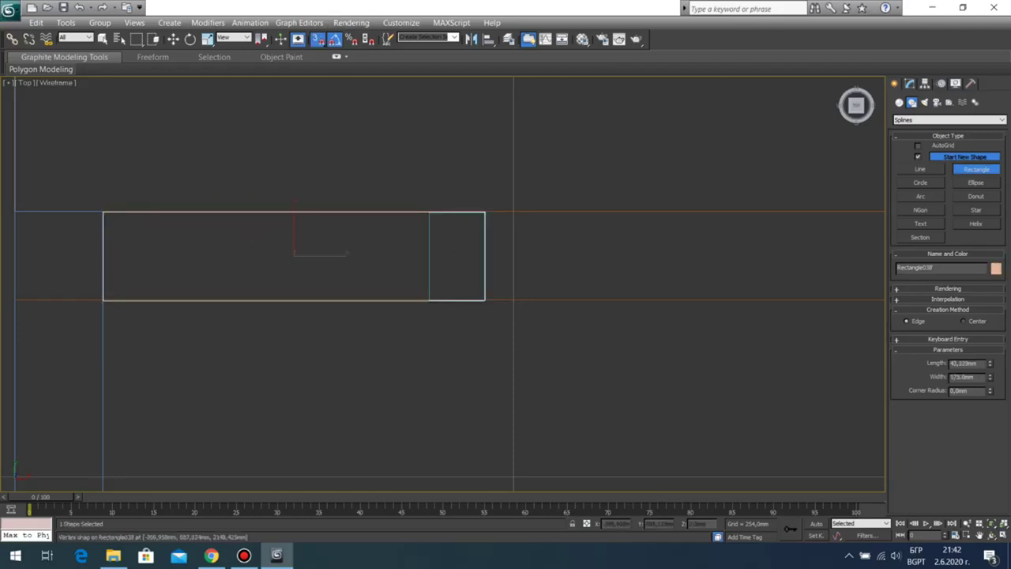
key(Delete)
drag(102, 211, 429, 300)
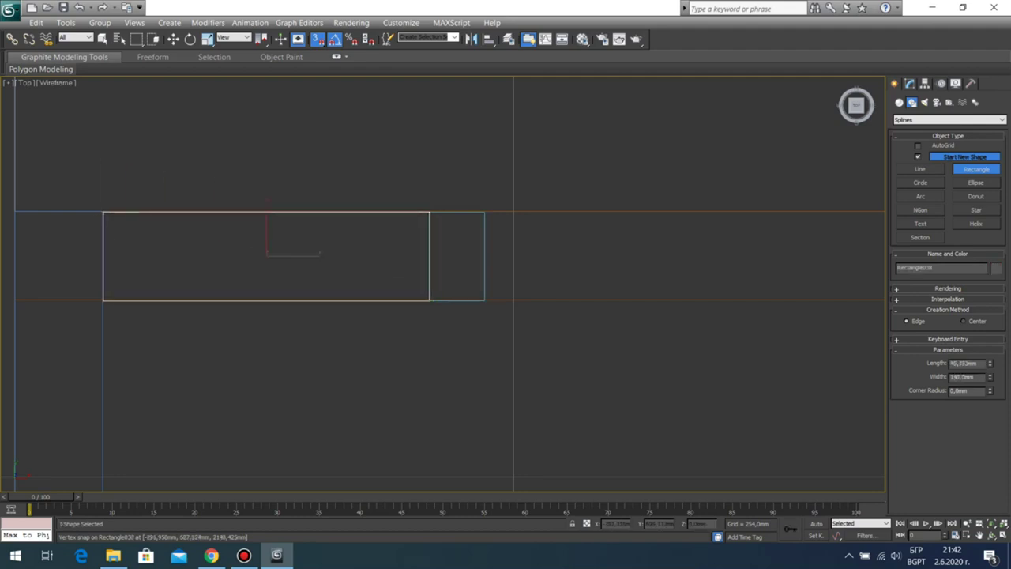
Step: Show all four viewports, delete the spacing rectangle beside the copied slat, and restore it
key(alt+w)
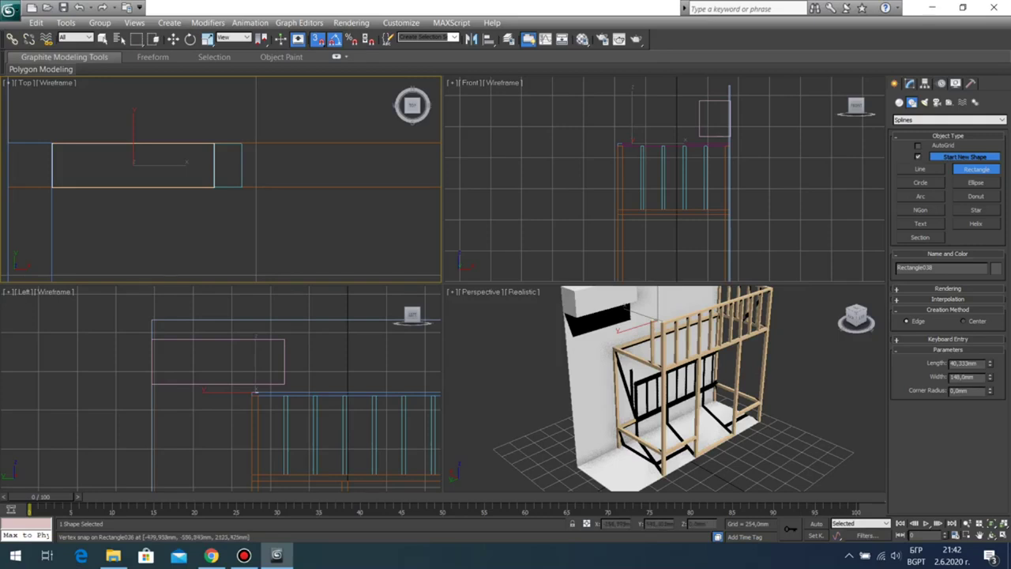
key(w)
key(Delete)
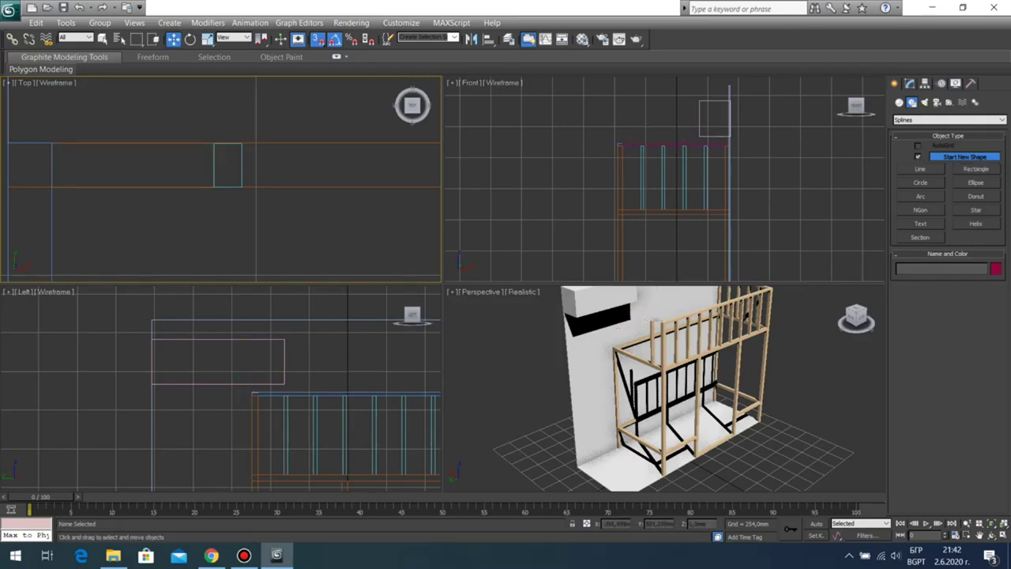
key(ctrl+y)
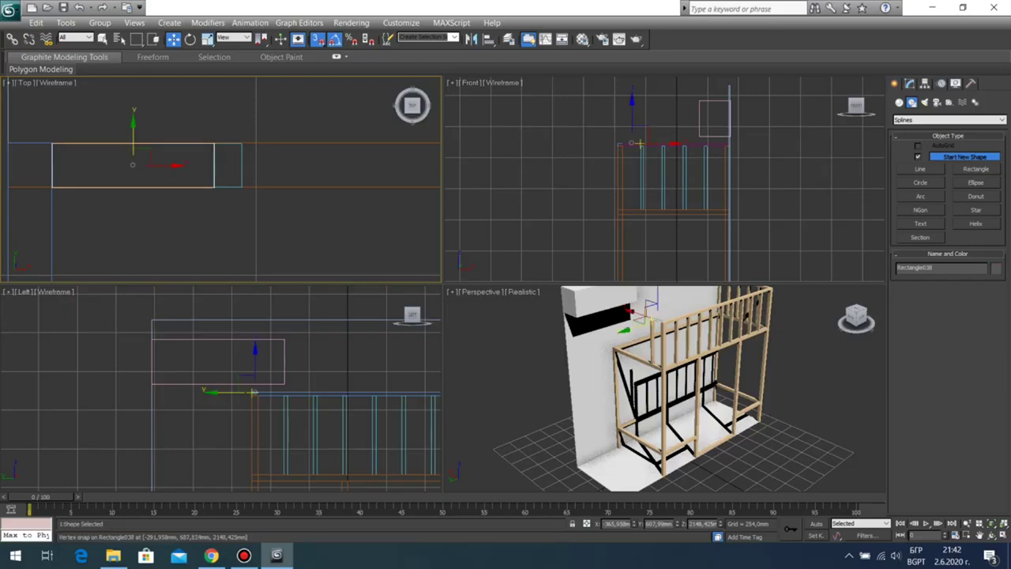
Step: Lower the spacing rectangle beside the copied slat to just below the top of the slat
right_click(632, 379)
key(alt+w)
middle_drag(440, 189, 483, 408)
scroll(436, 235, up, 6)
click(991, 536)
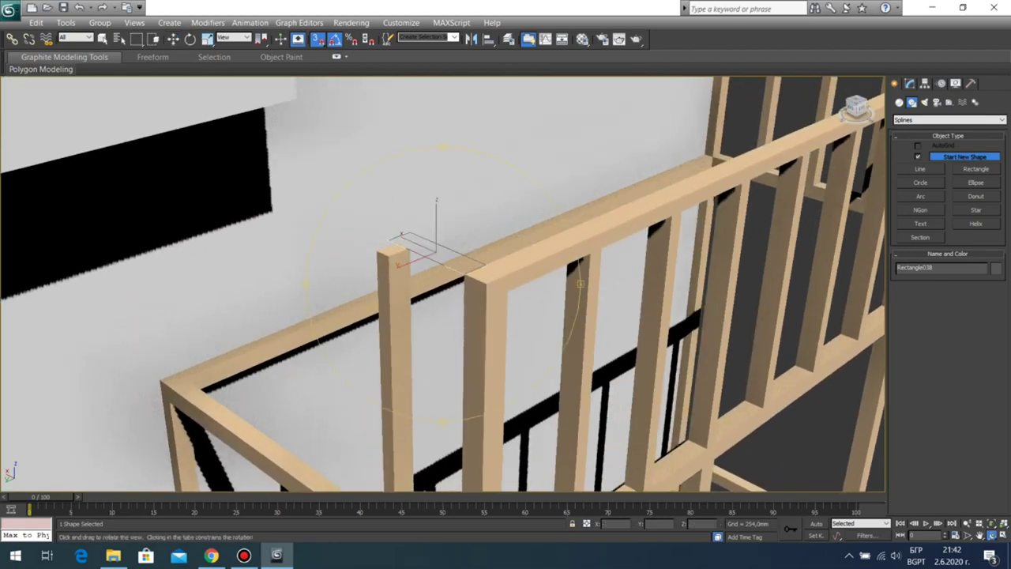
drag(442, 316, 521, 327)
key(w)
drag(436, 217, 436, 249)
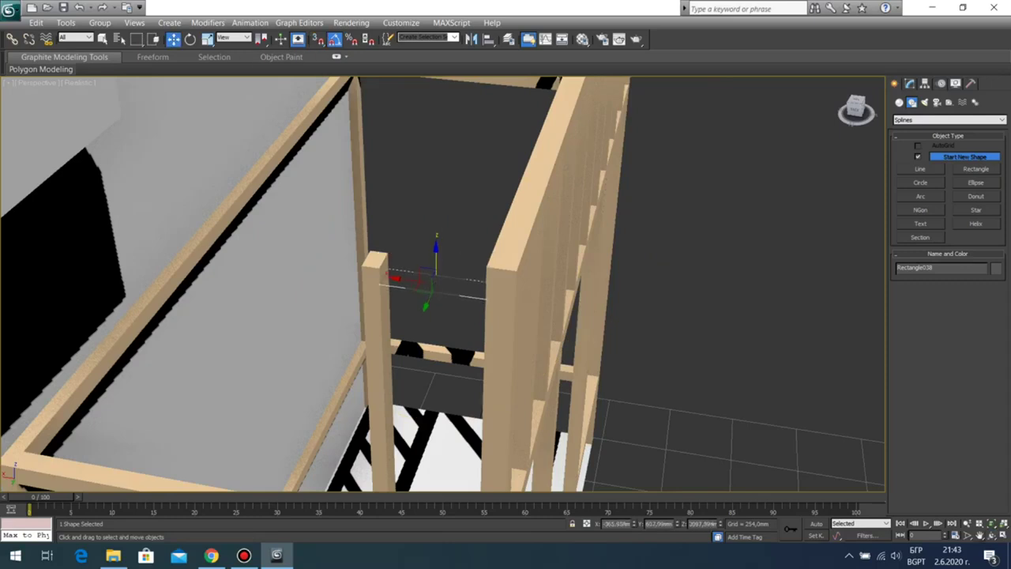
Step: Raise the spacing rectangle slightly and delete it
click(991, 535)
drag(371, 276, 482, 304)
scroll(482, 304, up, 3)
scroll(442, 280, down, 3)
scroll(402, 258, up, 1)
key(w)
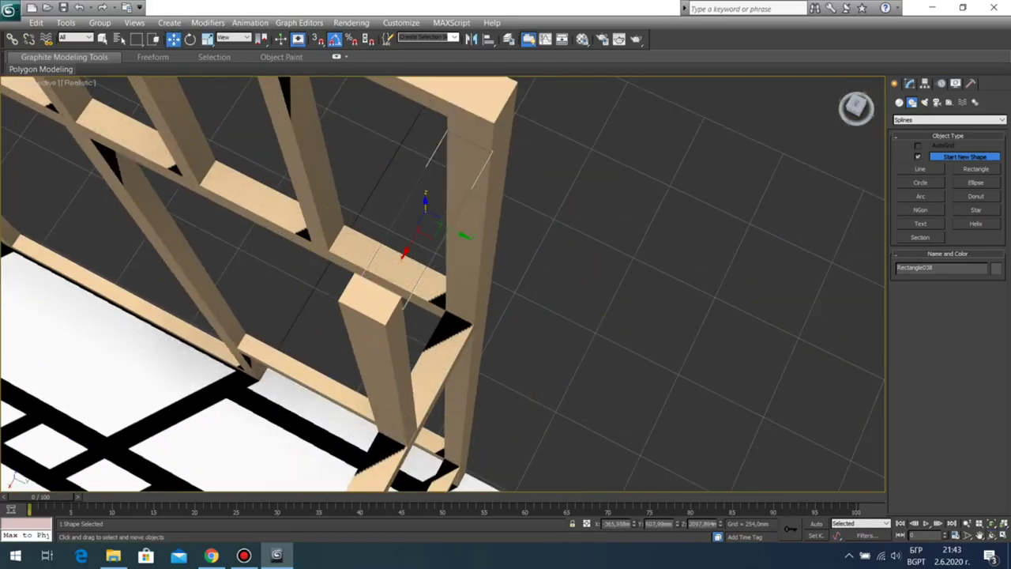
drag(425, 204, 424, 178)
key(Delete)
Step: Select the copied slat and shift it across the beam in the top view
click(377, 276)
key(Delete)
key(alt+w)
click(111, 246)
key(alt+w)
drag(399, 225, 458, 273)
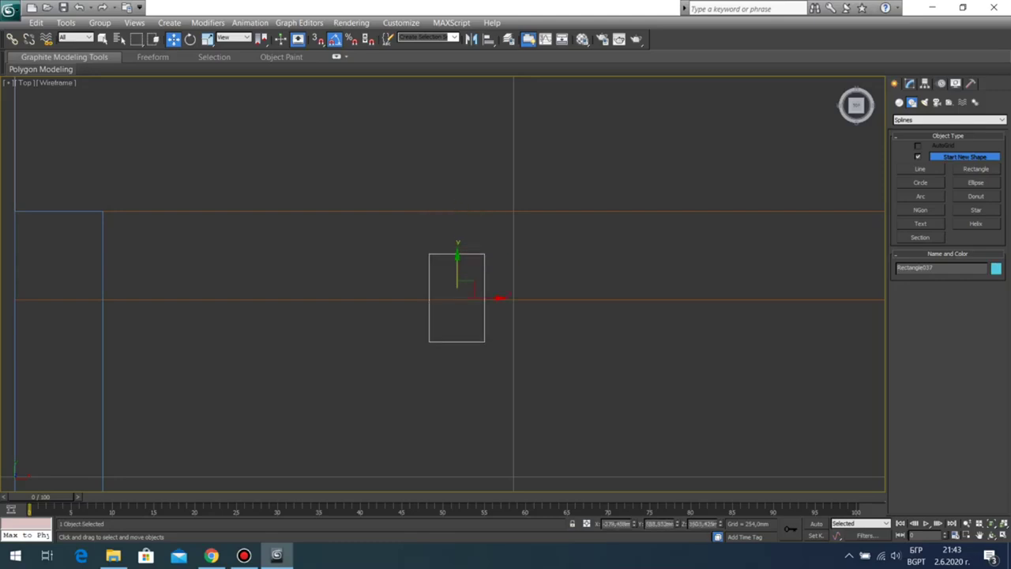
Step: Turn on snapping and draw a rectangle about 59 by 173 mm from the slat's outer corner to the front railing's corner
click(976, 169)
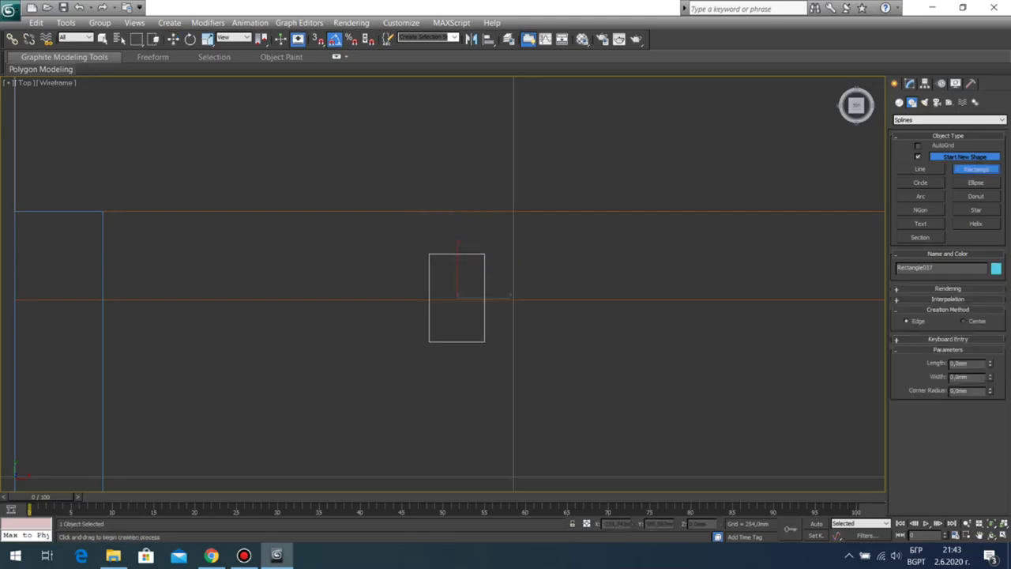
click(317, 39)
mouse_move(485, 342)
mouse_down()
mouse_move(154, 208)
mouse_move(102, 212)
mouse_up()
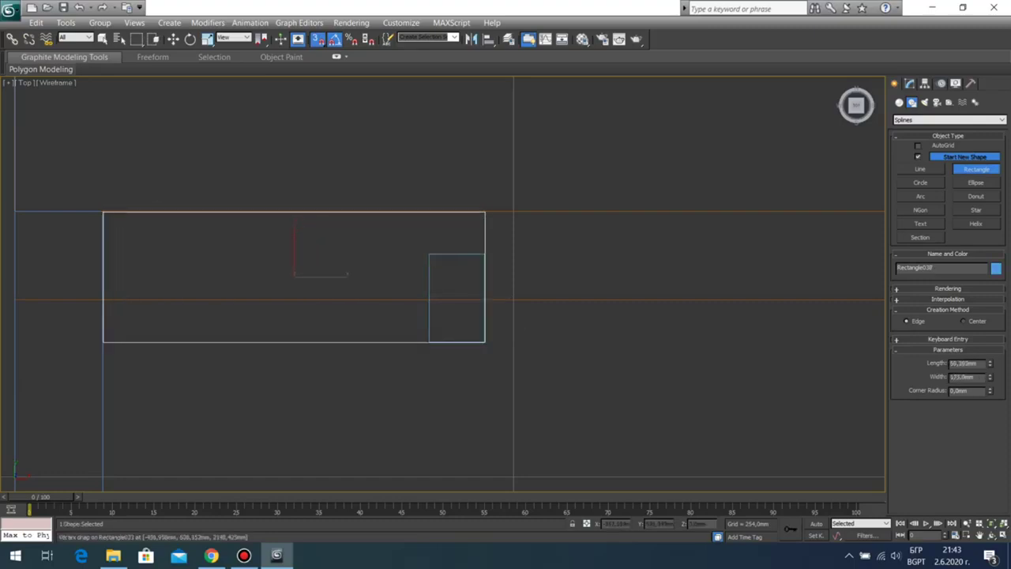
key(w)
key(alt+w)
key(alt+w)
key(alt+w)
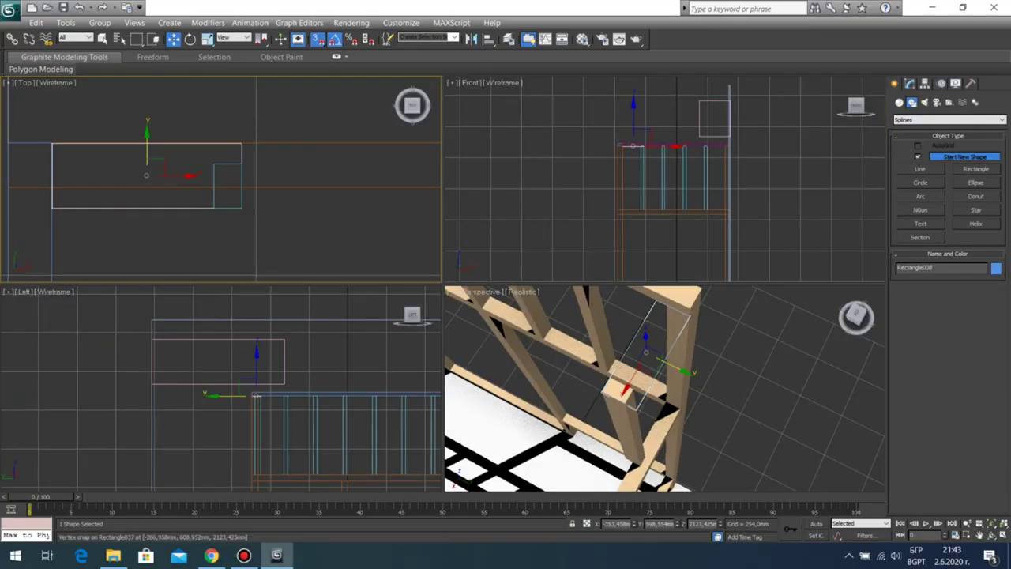
Step: Extrude the rectangle between the front railing and the slat into a solid block
click(910, 84)
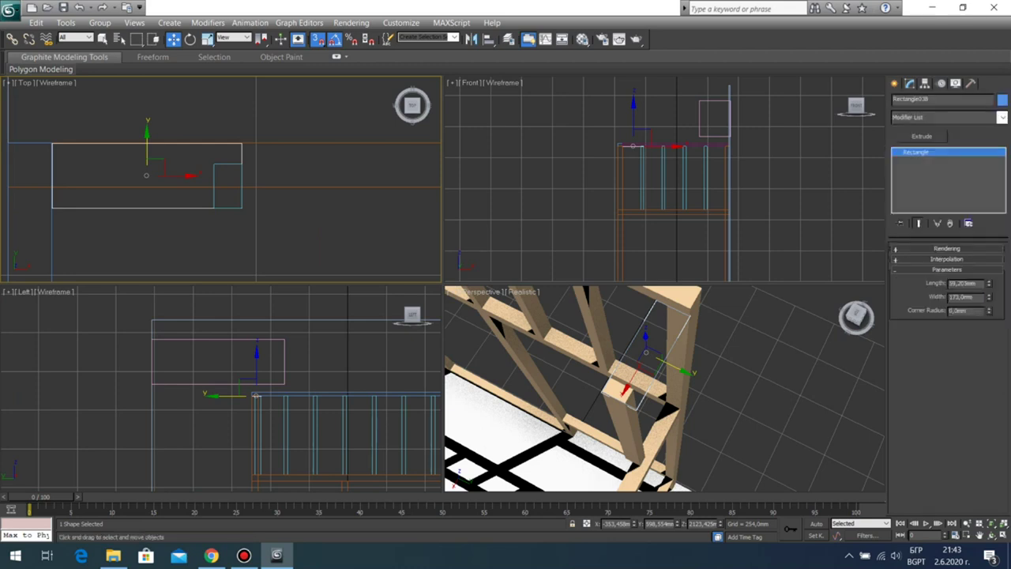
click(921, 137)
click(764, 379)
key(alt+w)
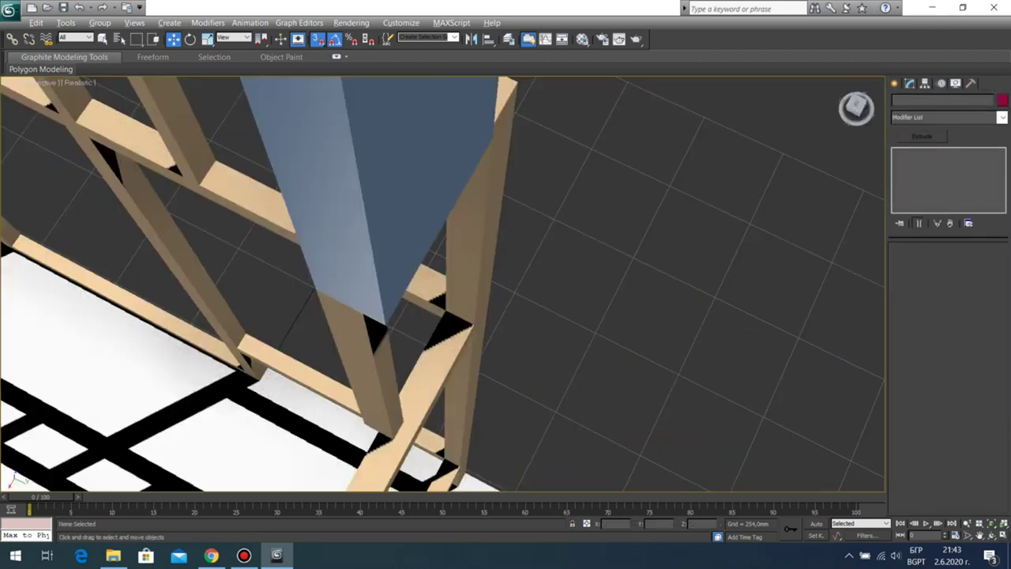
Step: Move the copied slat so its corner snaps to the matching corner of the extruded block
click(992, 536)
mouse_move(521, 316)
mouse_down()
mouse_move(450, 237)
mouse_move(395, 268)
mouse_move(379, 292)
mouse_move(347, 288)
mouse_move(300, 245)
mouse_move(411, 288)
mouse_move(505, 308)
mouse_up()
scroll(443, 284, up, 4)
middle_drag(506, 284, 352, 391)
middle_drag(442, 236, 273, 442)
key(w)
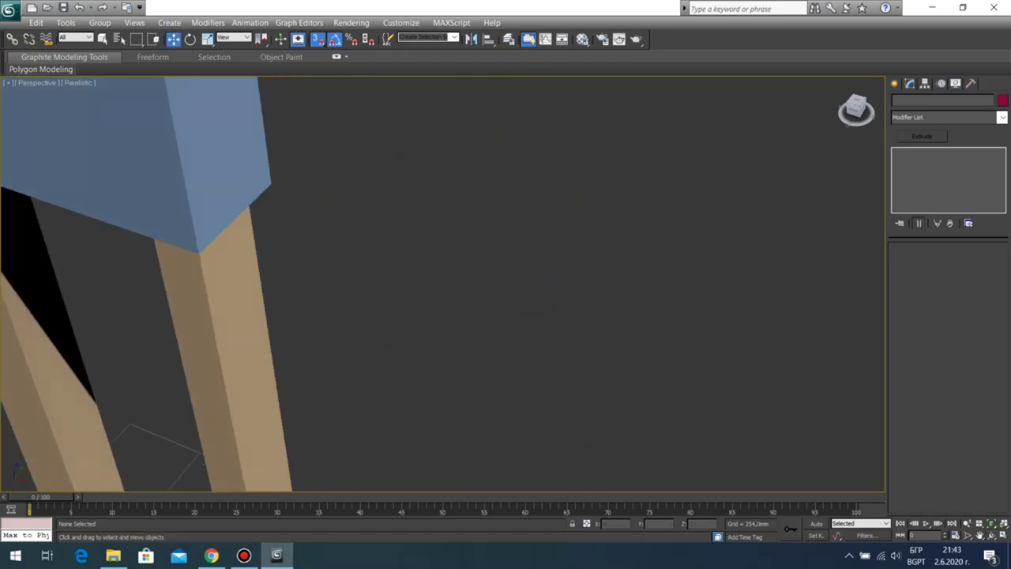
click(243, 253)
drag(249, 206, 271, 183)
Step: Delete the extruded block above the copied slat
scroll(271, 184, down, 6)
click(308, 213)
click(401, 257)
key(Delete)
Step: Draw a vertex-snapped rectangle in the top view from the front railing's corner to the far corner of the realigned slat
middle_drag(407, 260, 616, 297)
scroll(589, 290, up, 4)
scroll(575, 294, down, 4)
drag(616, 296, 594, 294)
key(alt+w)
right_click(355, 213)
key(alt+w)
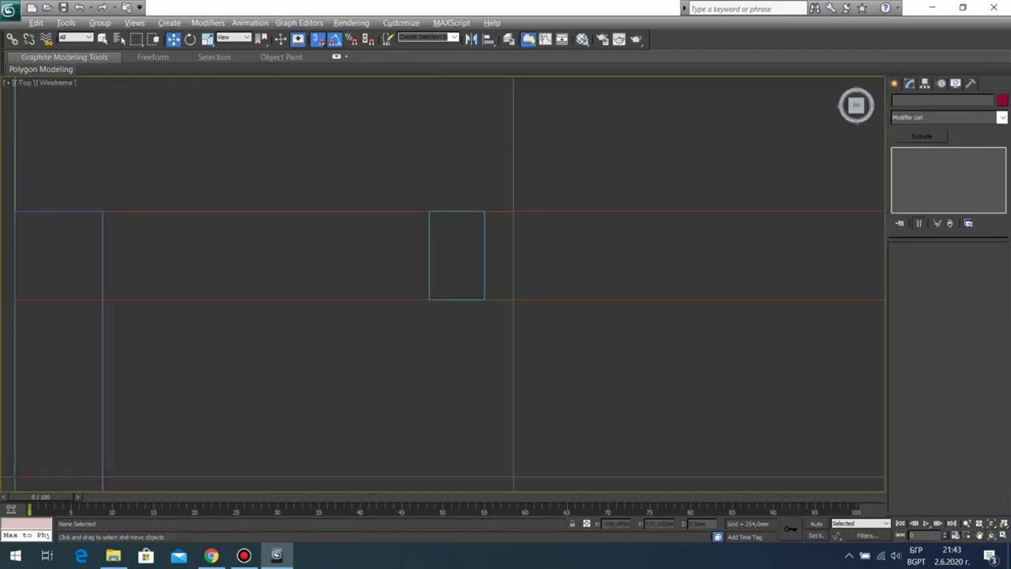
click(894, 84)
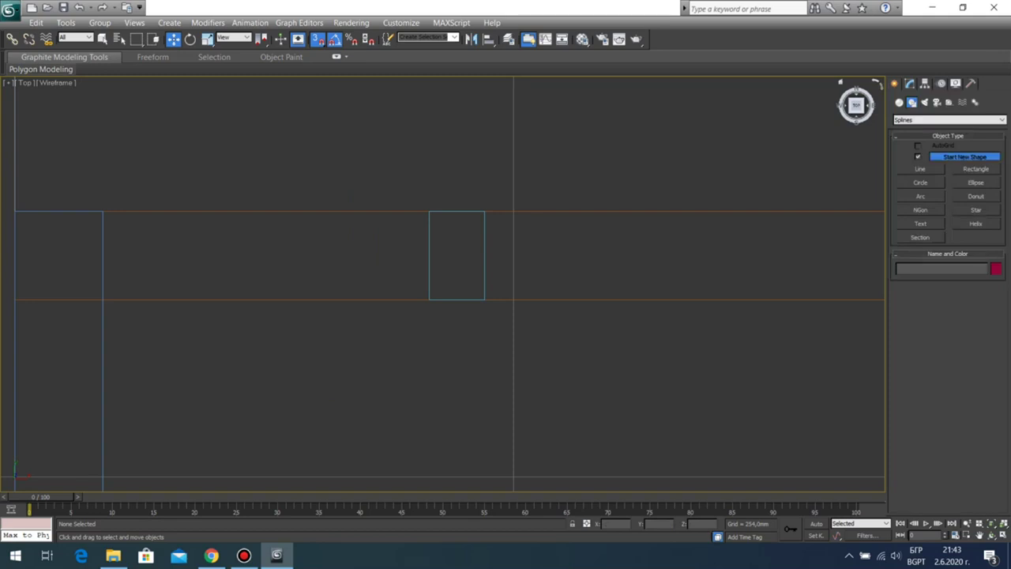
click(976, 168)
drag(102, 211, 484, 299)
Step: Lower the new rectangle in the perspective view so it snaps onto the top of the slat
key(w)
key(alt+w)
right_click(696, 355)
key(alt+w)
scroll(522, 194, up, 4)
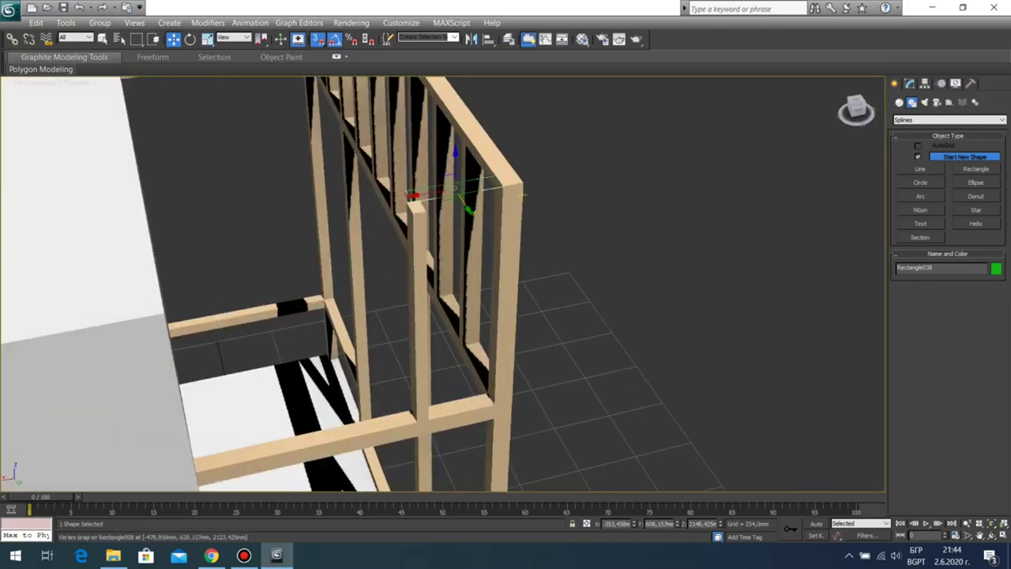
scroll(522, 194, up, 3)
middle_drag(517, 190, 515, 245)
drag(377, 171, 379, 197)
Step: Extrude the rectangle on top of the slat by 25 mm to form a short top rail
click(910, 84)
click(922, 137)
double_click(956, 263)
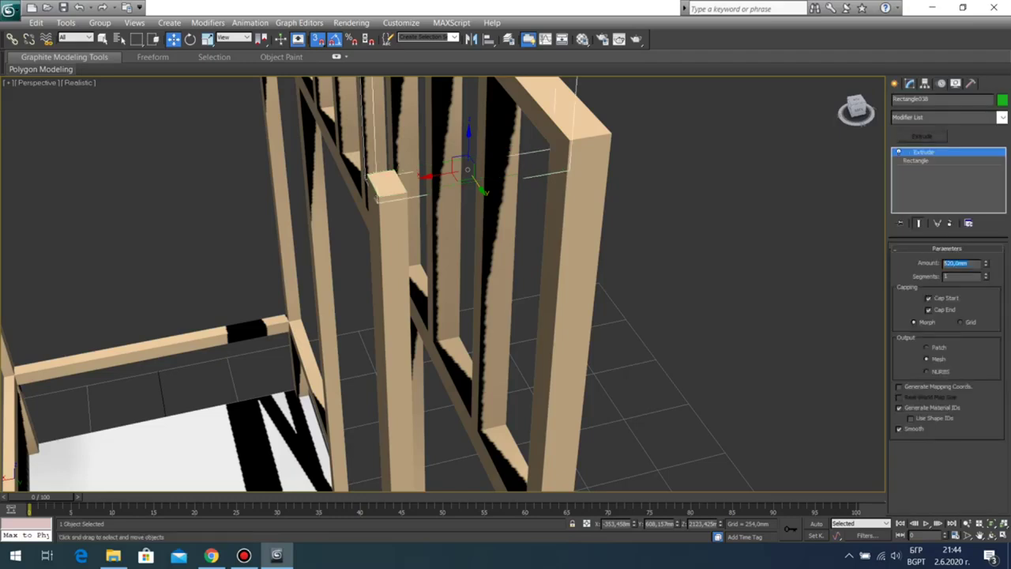
key(Return)
click(702, 229)
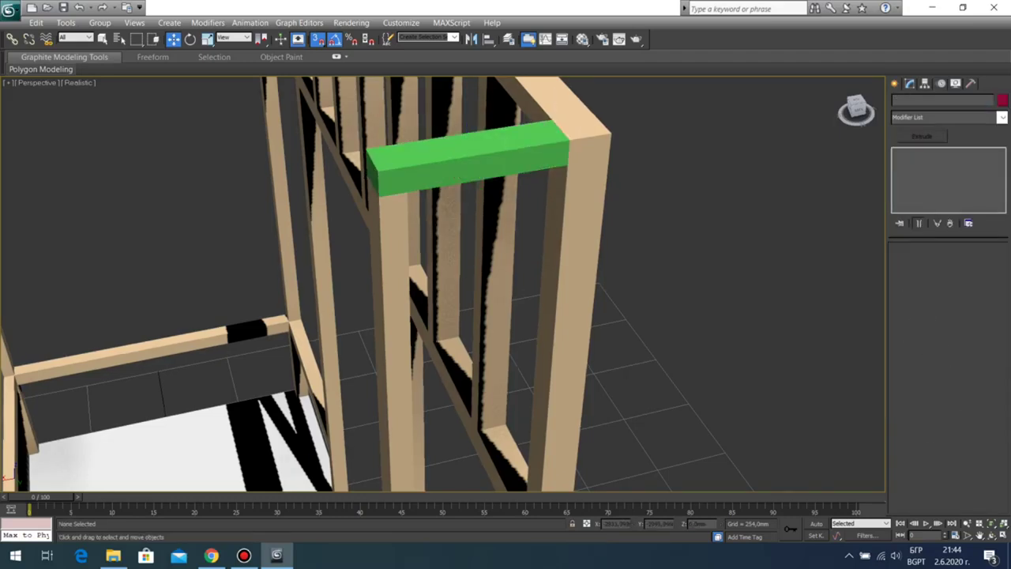
Step: Assign the orange wood material to the new short top rail and close the material editor
scroll(632, 245, down, 5)
click(462, 253)
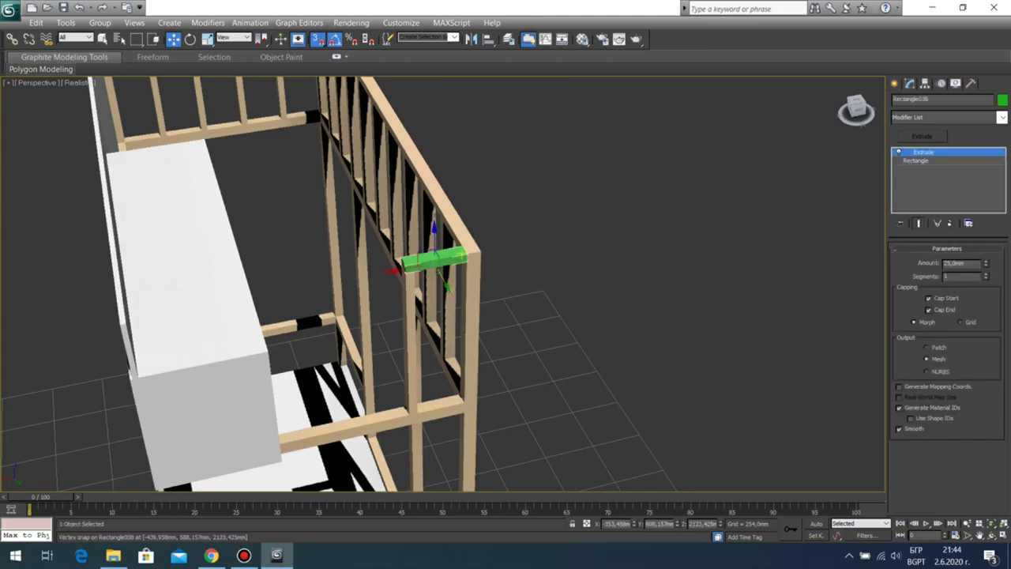
key(m)
click(559, 191)
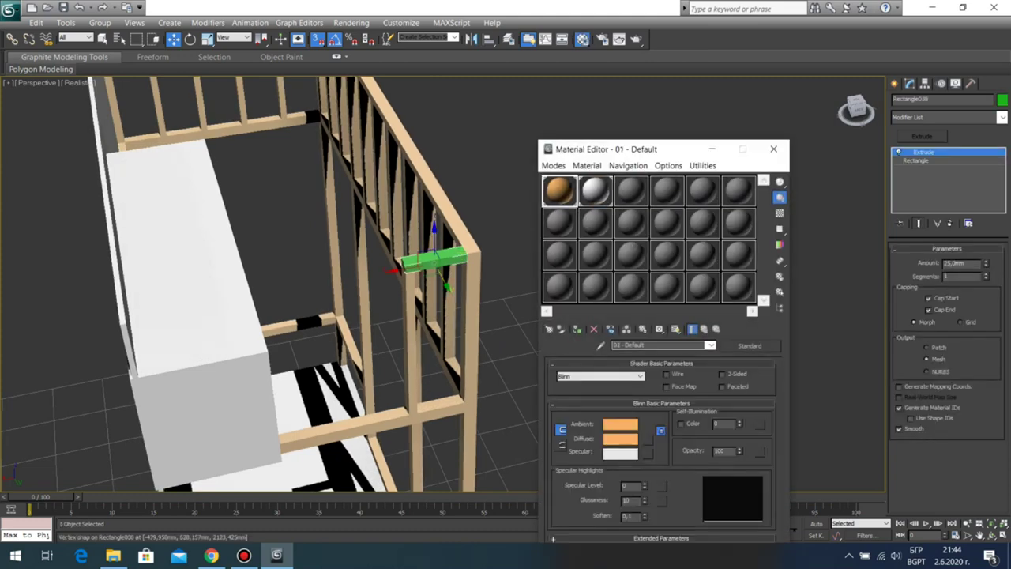
click(578, 330)
click(774, 149)
click(631, 237)
Step: Examine the whole frame, its railings and the new short top rail from several sides
scroll(383, 305, down, 5)
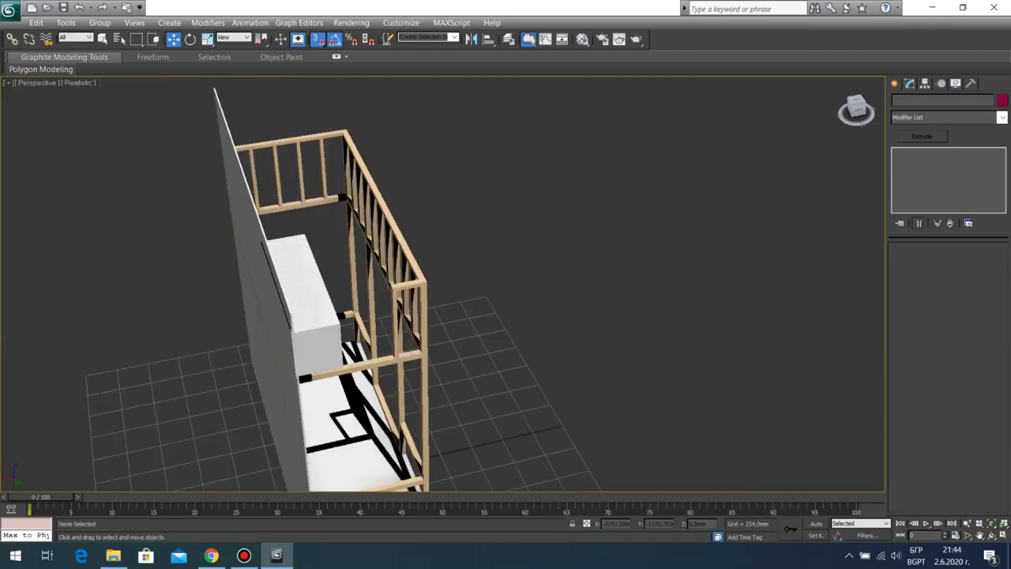
click(991, 535)
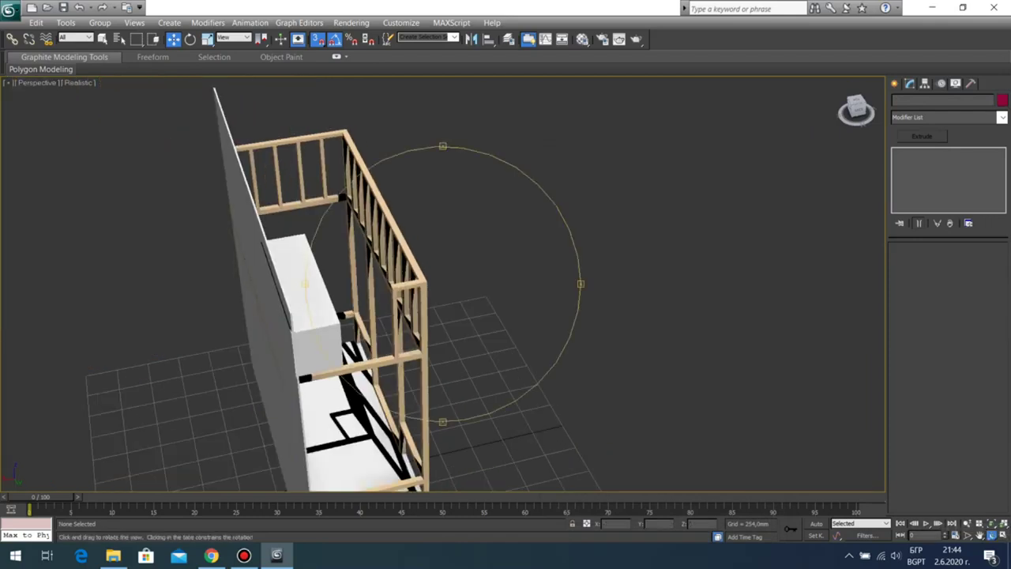
drag(506, 316, 514, 265)
drag(324, 269, 439, 255)
middle_drag(439, 254, 291, 182)
scroll(344, 206, down, 5)
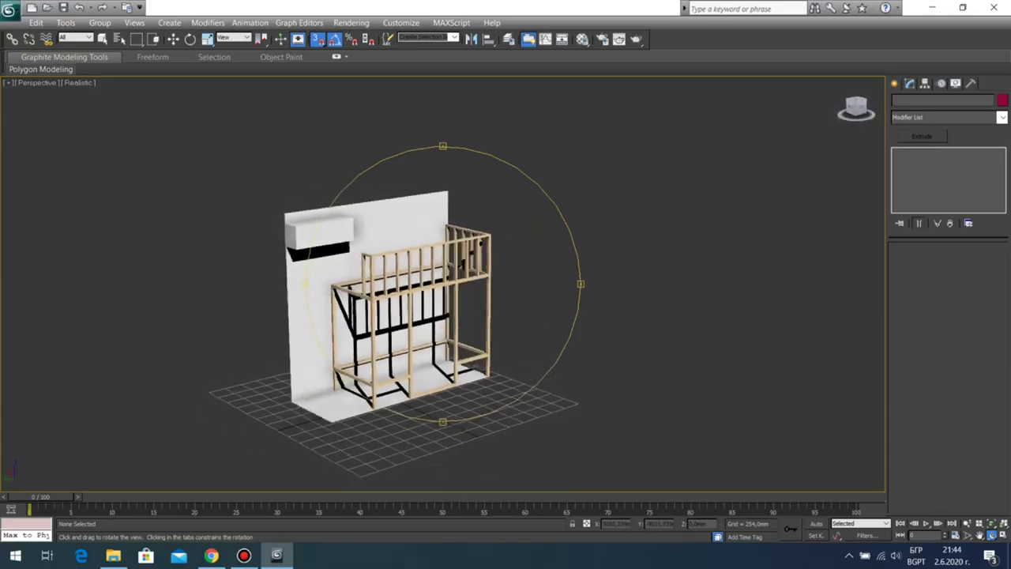
scroll(442, 284, up, 6)
scroll(442, 284, down, 4)
middle_drag(442, 257, 440, 286)
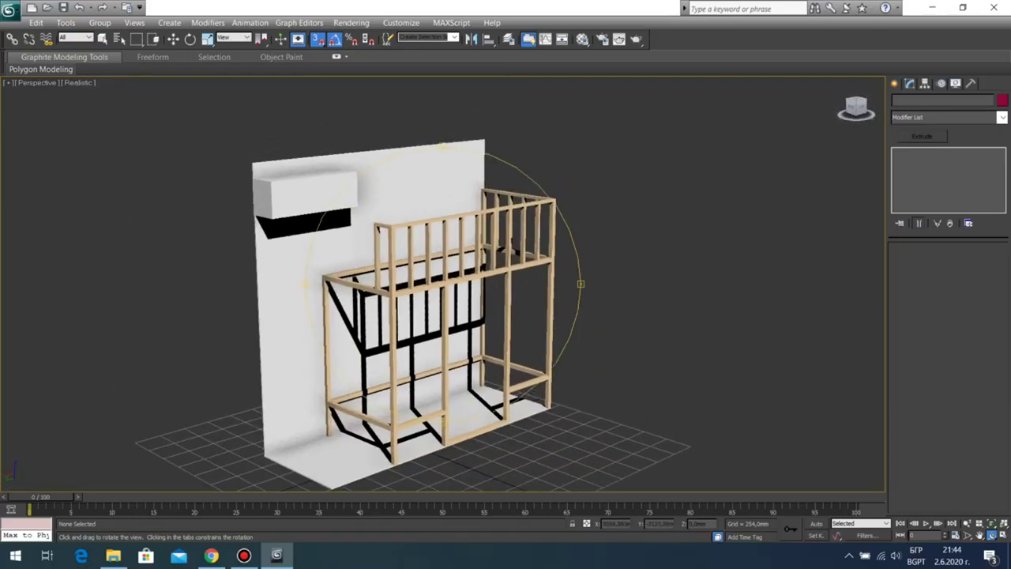
drag(511, 248, 409, 246)
mouse_move(443, 284)
mouse_down()
mouse_move(483, 283)
mouse_move(436, 284)
mouse_move(450, 284)
mouse_move(439, 303)
mouse_move(445, 290)
mouse_up()
middle_drag(445, 291, 446, 287)
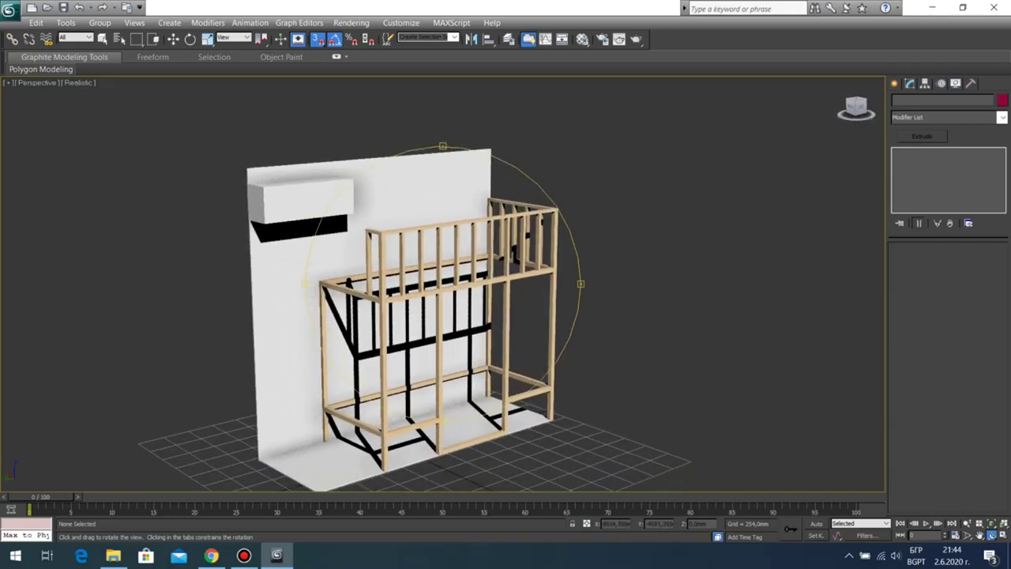
drag(446, 286, 519, 297)
scroll(442, 284, up, 4)
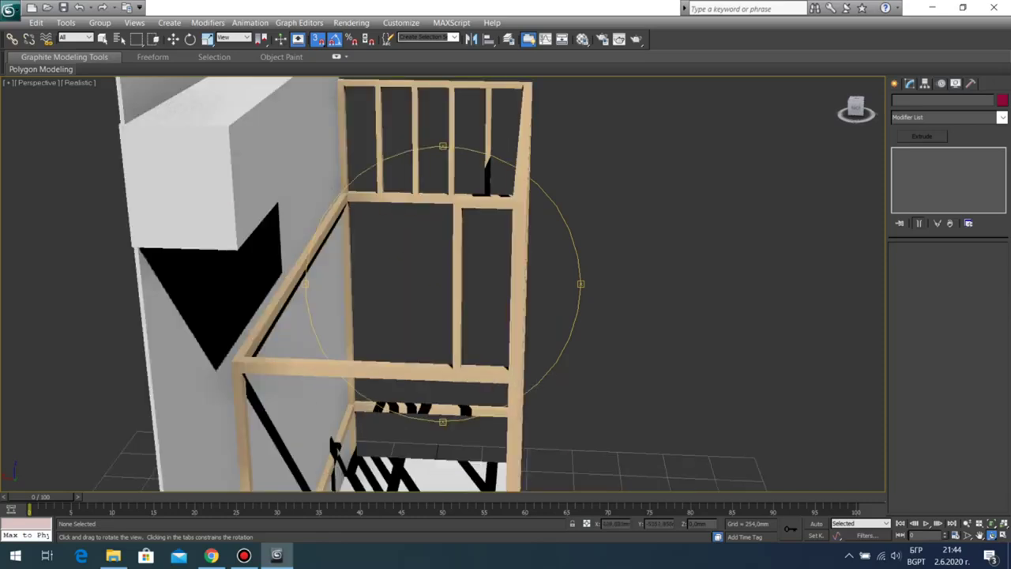
drag(519, 297, 464, 287)
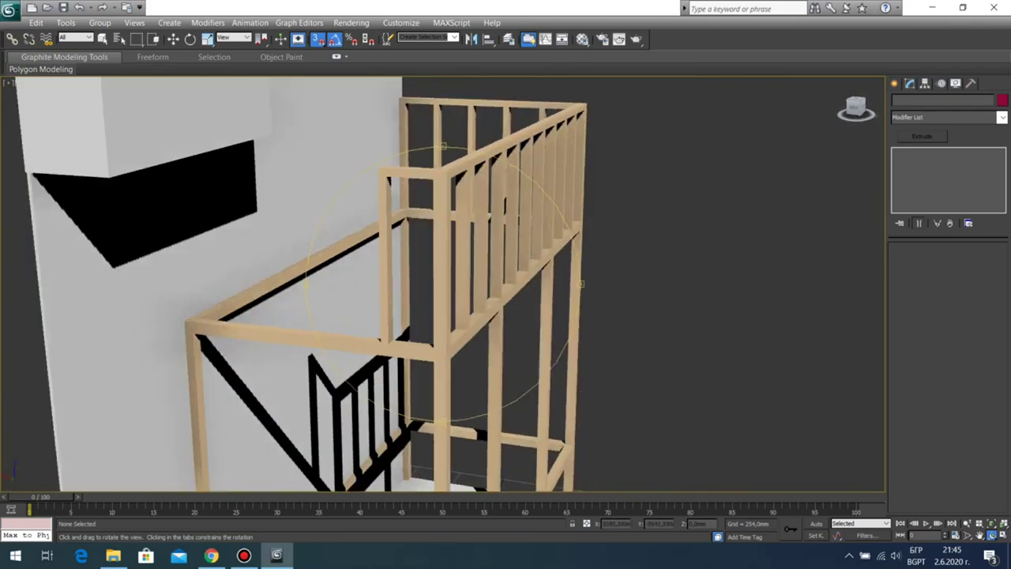
drag(505, 204, 468, 222)
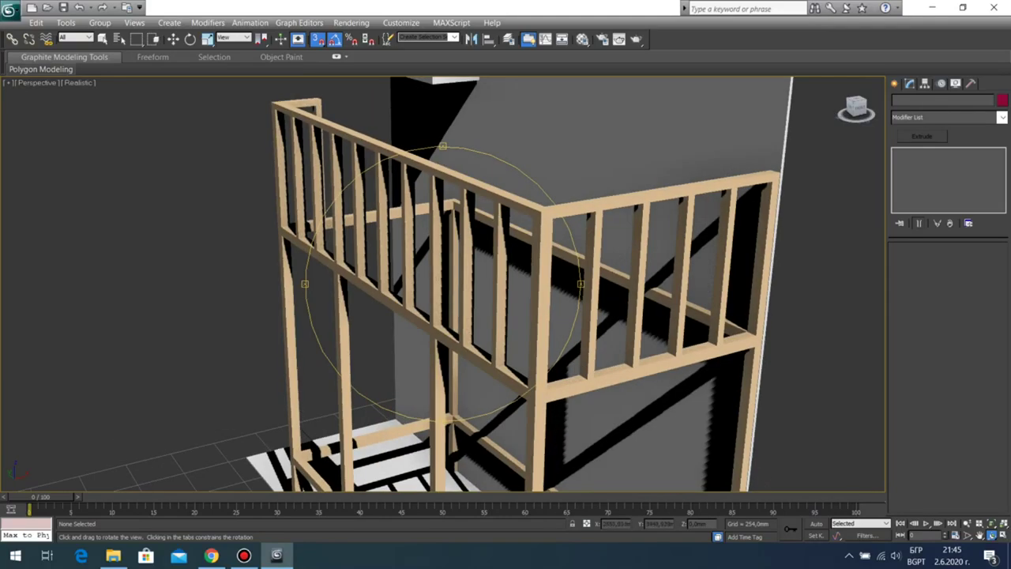
drag(403, 223, 504, 258)
scroll(504, 258, down, 6)
middle_drag(483, 345, 516, 315)
drag(516, 315, 393, 255)
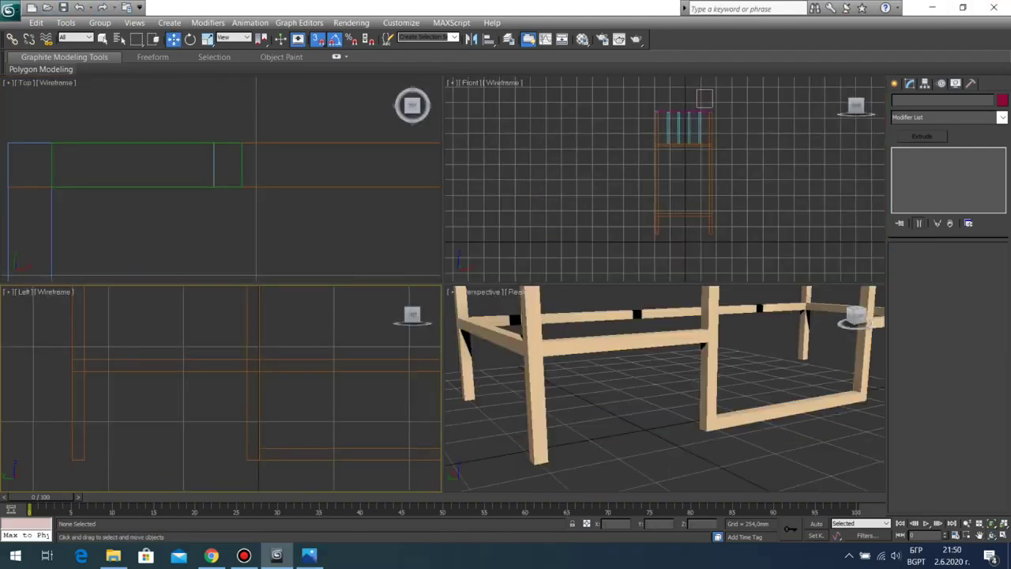
Step: Draw a 630 mm wide snapped rectangle across the foot of the two neighbouring front legs in the left view and set its length to 185 mm
key(alt+w)
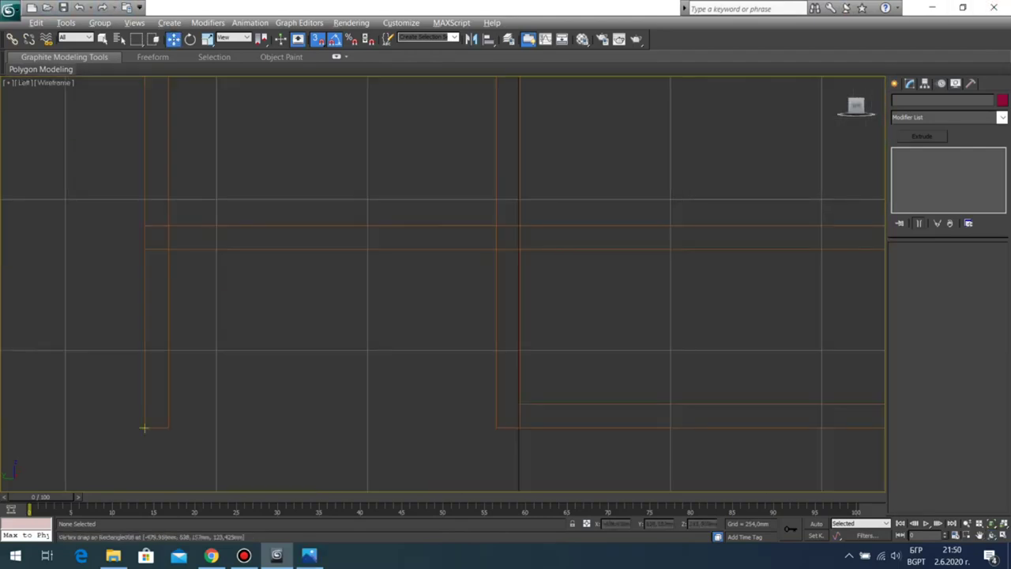
click(894, 84)
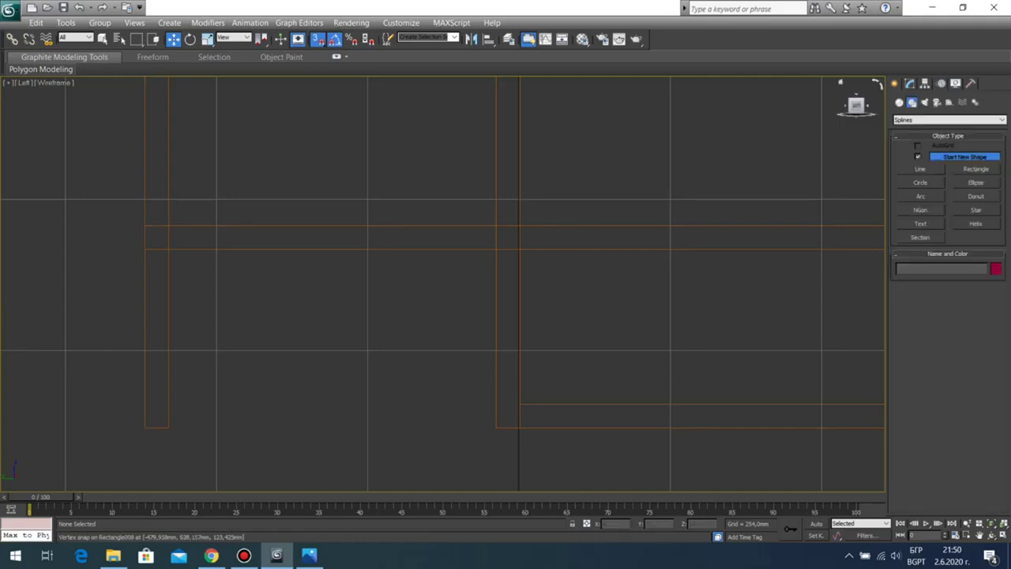
click(976, 169)
drag(144, 428, 520, 405)
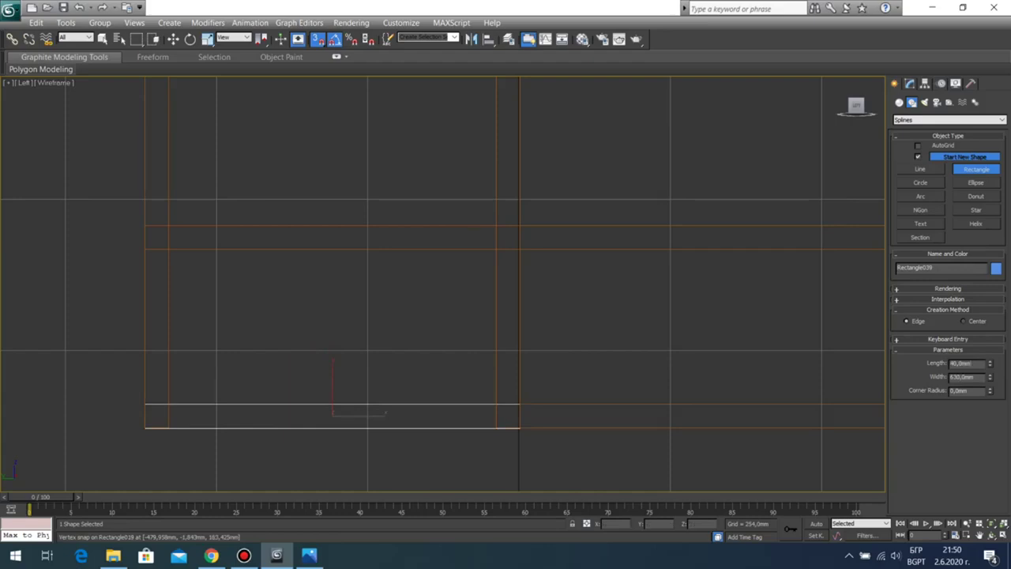
key(Return)
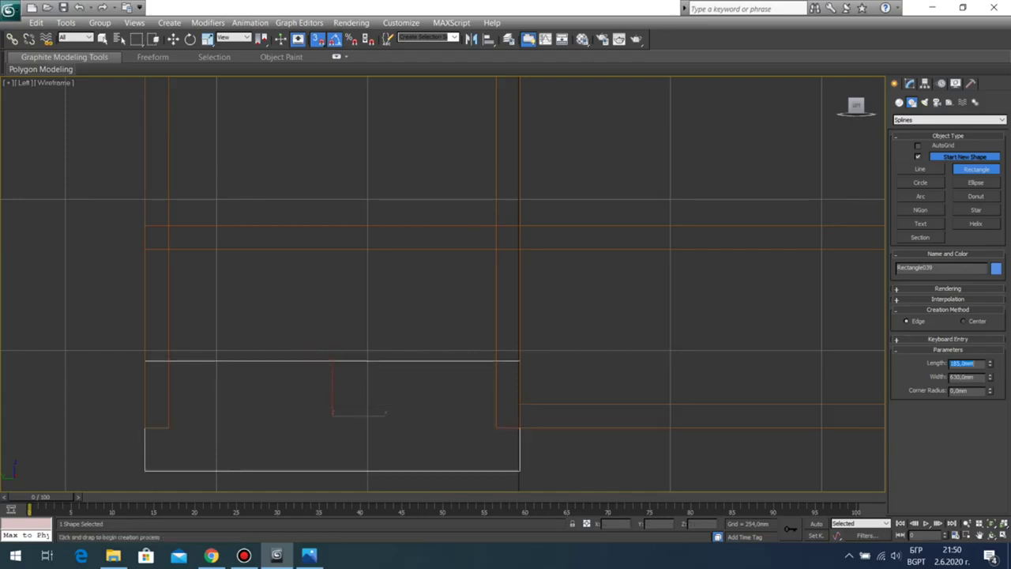
right_click(525, 360)
Step: Extrude the 185 by 630 mm rectangle by 18 mm to form a panel
click(909, 84)
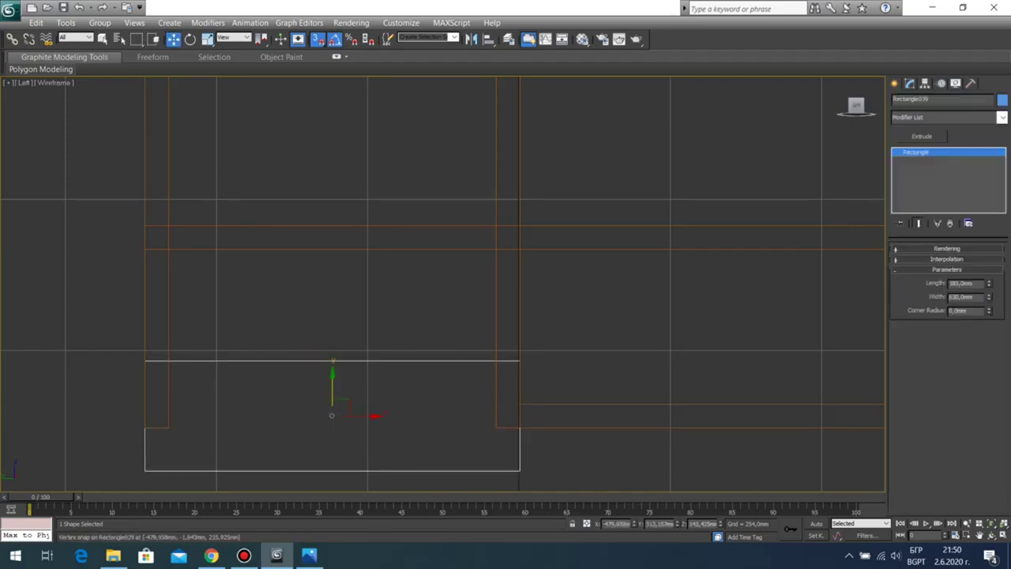
click(921, 137)
text(18)
key(Return)
right_click(672, 288)
click(660, 304)
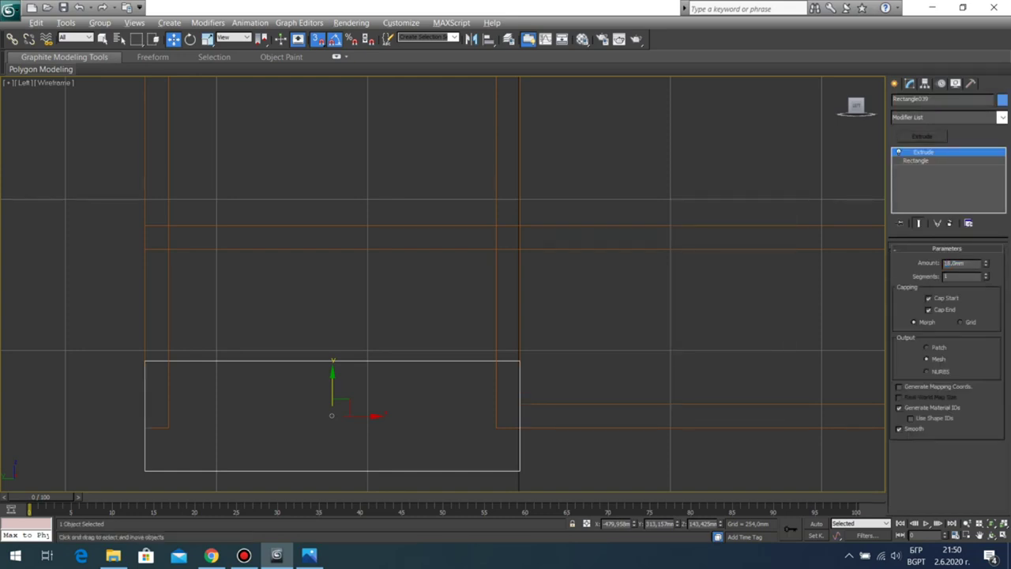
Step: Raise the short panel in the perspective view until its lower edge snaps level with the foot of the front leg
key(alt+w)
right_click(660, 332)
key(alt+w)
key(z)
scroll(443, 284, down, 4)
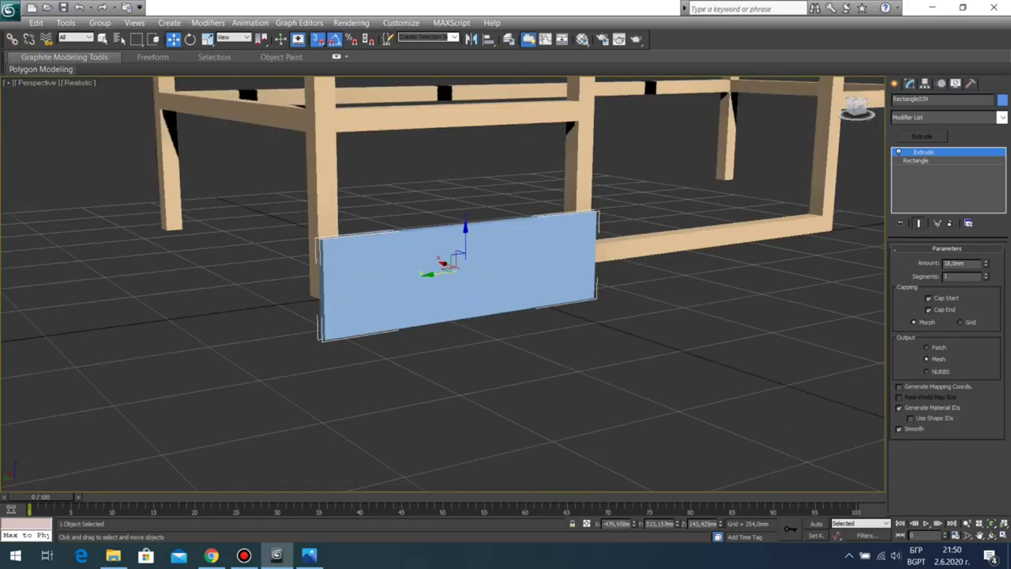
key(ctrl+r)
drag(395, 308, 498, 312)
scroll(443, 285, up, 4)
middle_drag(442, 285, 448, 266)
key(w)
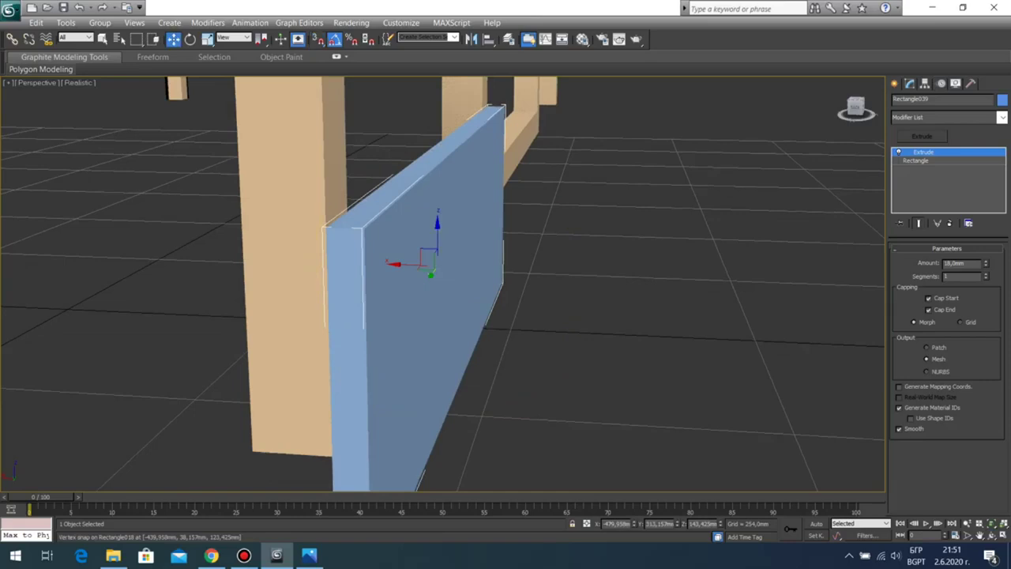
drag(438, 226, 437, 125)
middle_drag(437, 124, 463, 90)
scroll(442, 284, up, 4)
middle_drag(442, 316, 494, 217)
scroll(493, 218, down, 3)
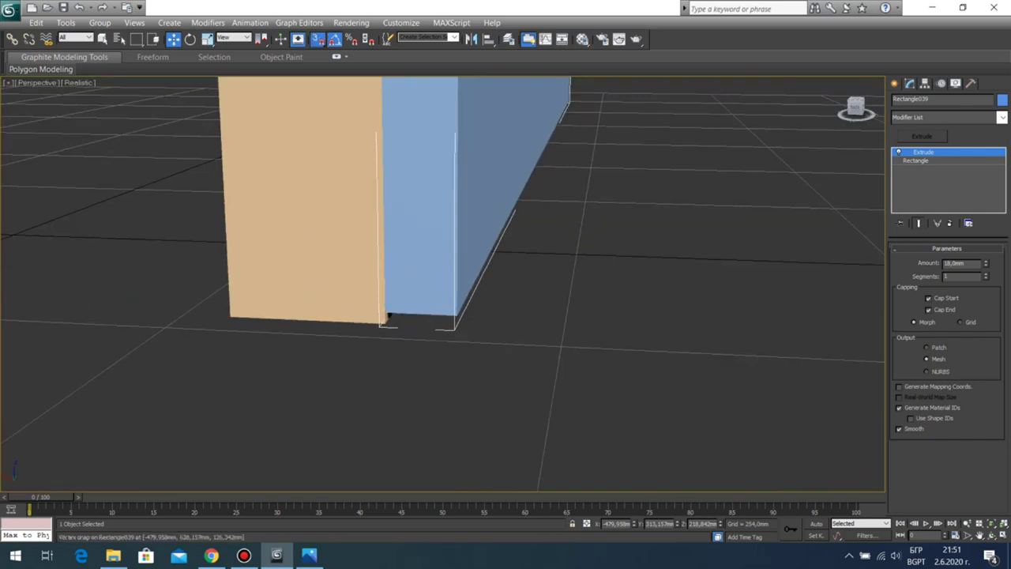
scroll(387, 317, down, 10)
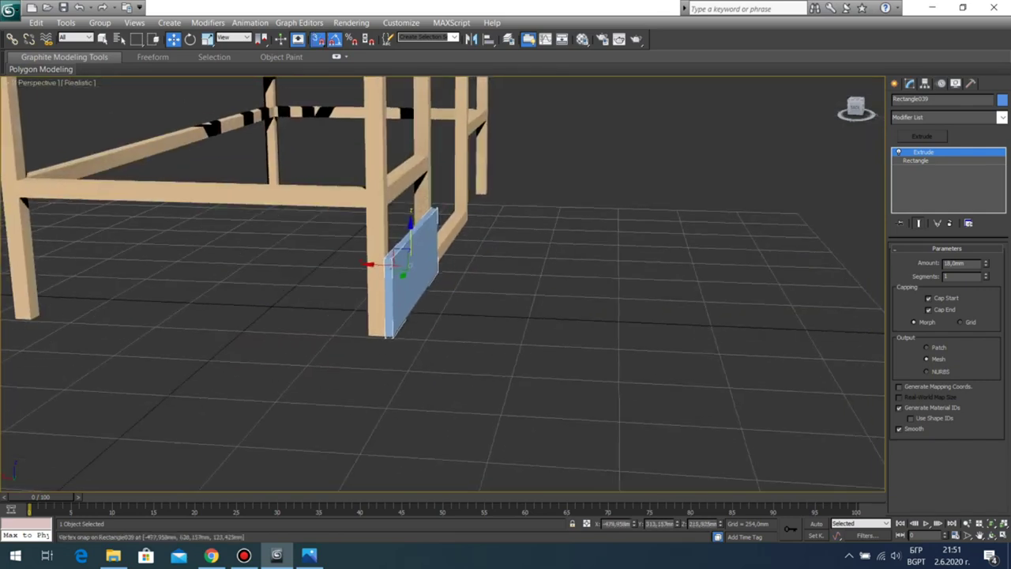
Step: Move the short panel straight up above the front cross rail to clear the base, then deselect it
key(ctrl+r)
drag(474, 292, 348, 292)
scroll(443, 284, down, 7)
drag(439, 292, 462, 320)
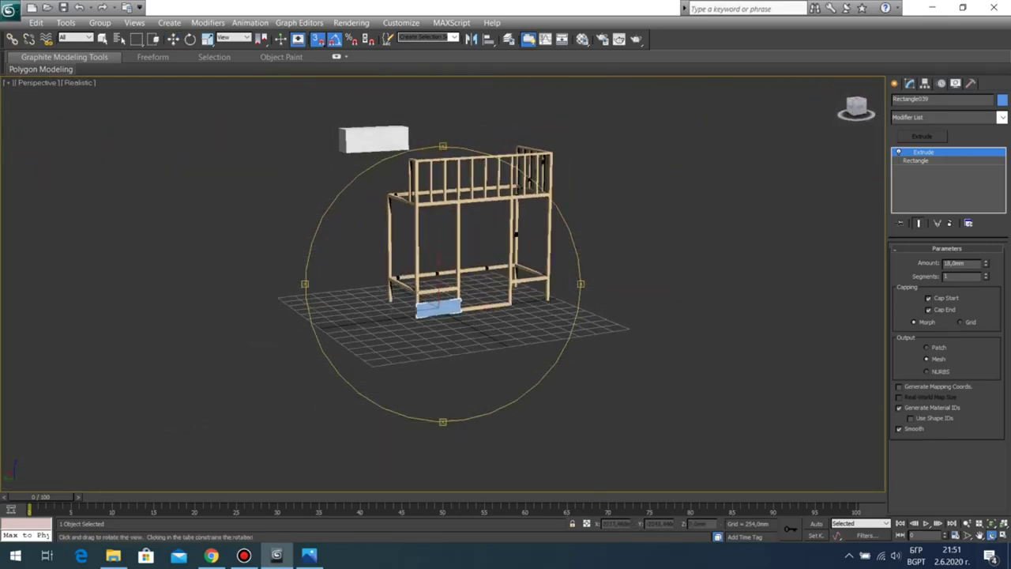
scroll(443, 286, up, 5)
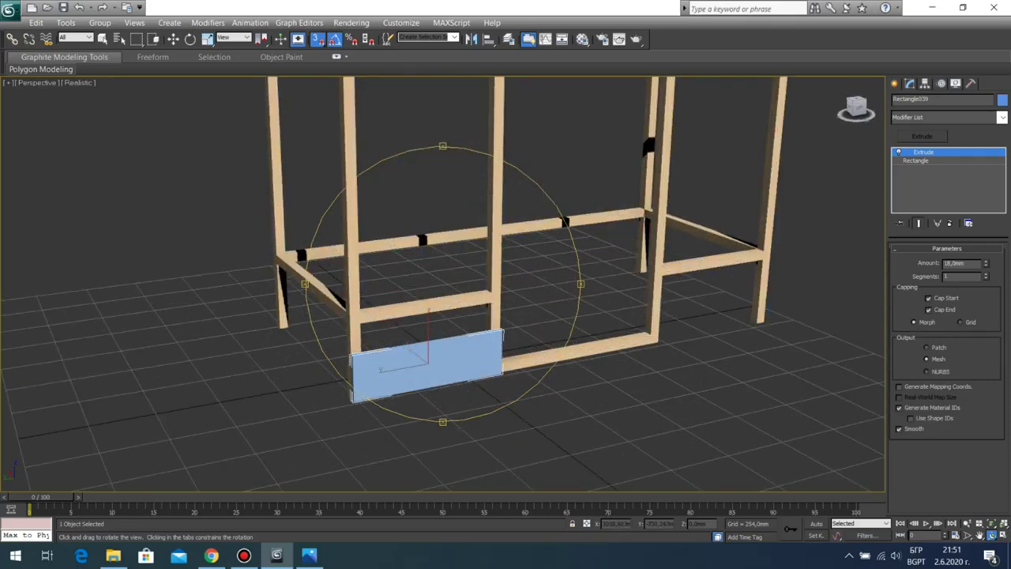
key(w)
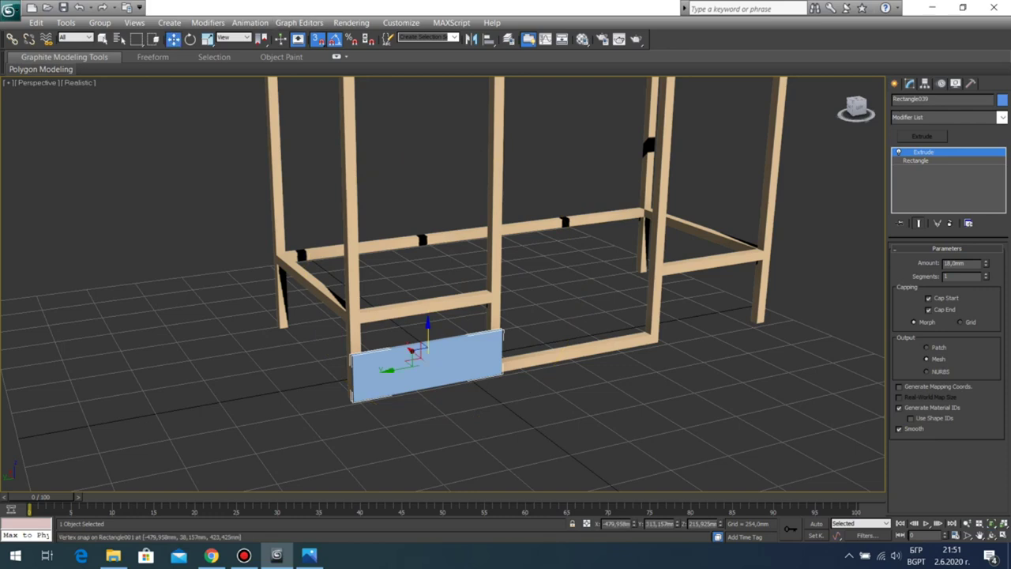
drag(428, 333, 427, 207)
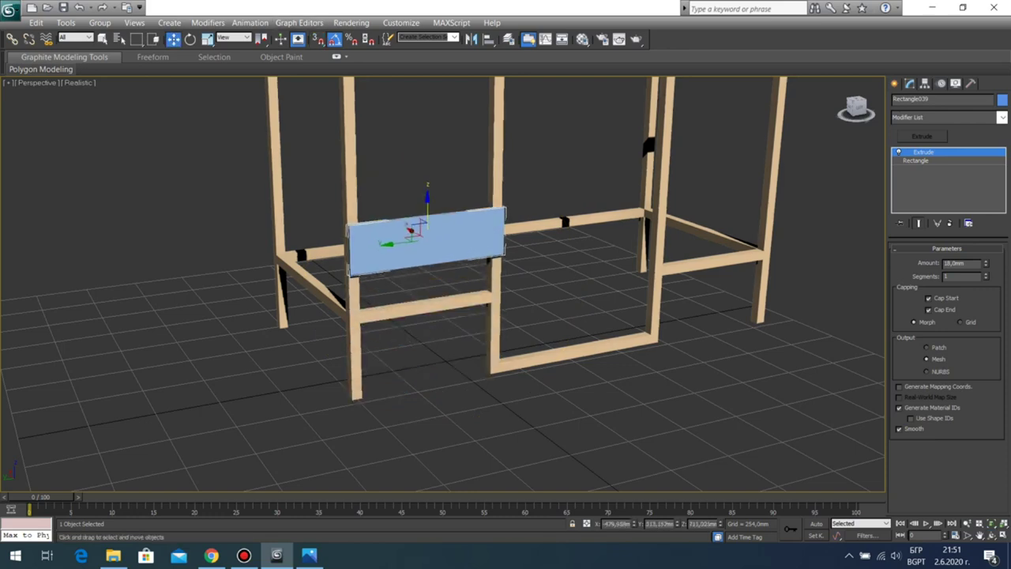
click(433, 133)
Step: Draw a snapped rectangle 2000 mm wide across all the front legs in the left view and set its length to 185 mm
key(alt+w)
click(347, 395)
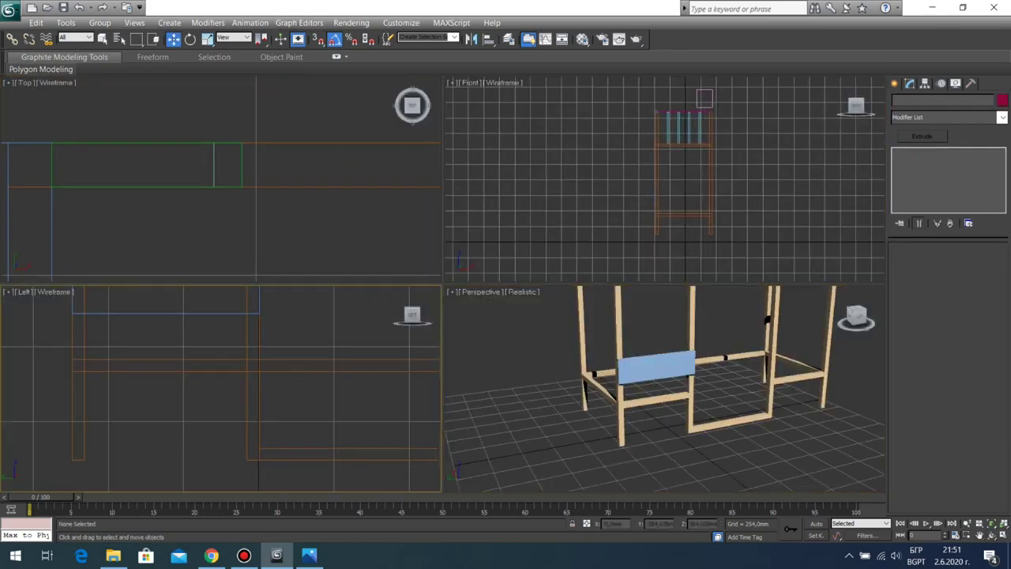
key(alt+w)
middle_drag(479, 373, 341, 294)
scroll(341, 294, down, 3)
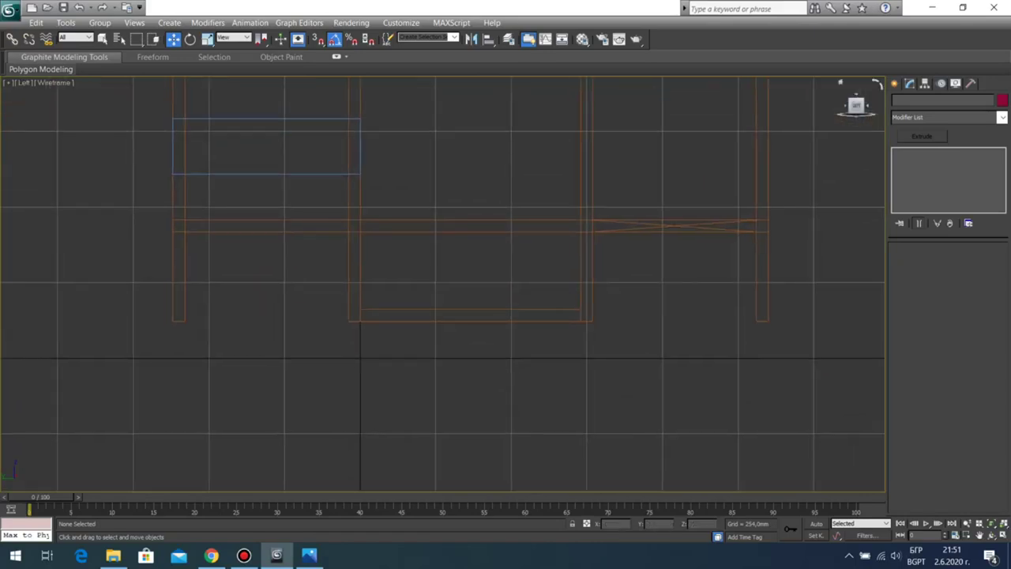
click(894, 84)
click(976, 169)
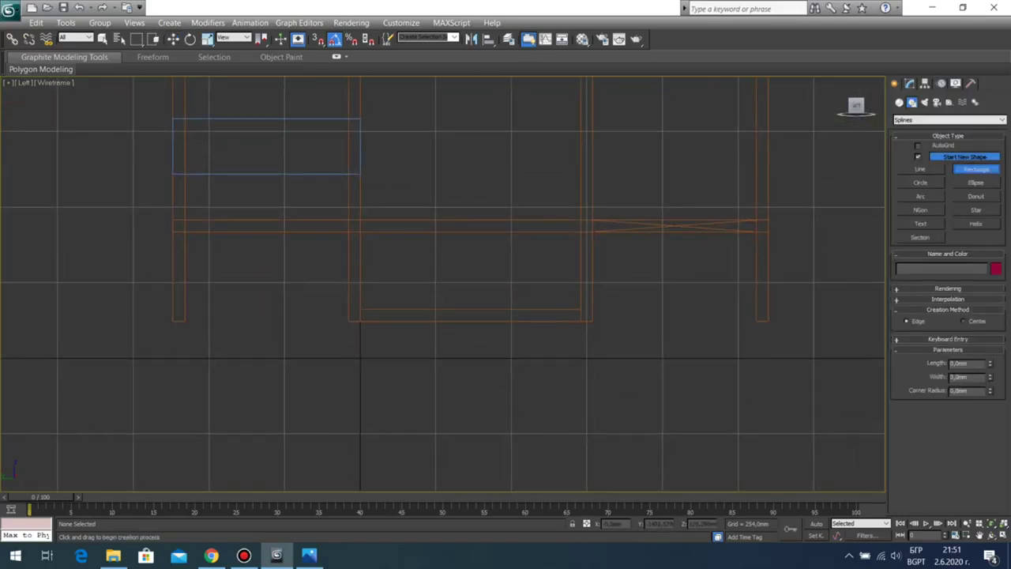
drag(173, 320, 768, 231)
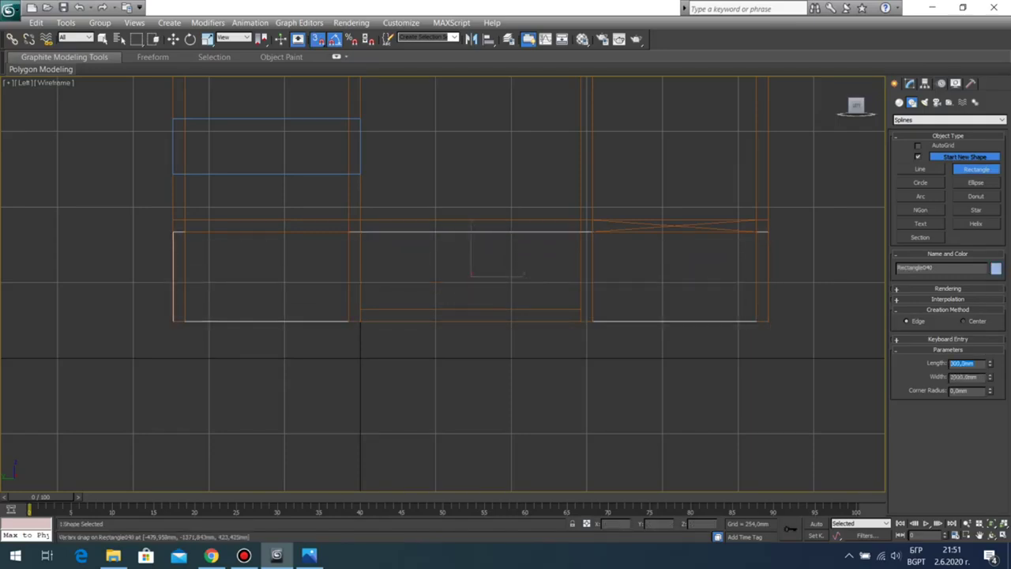
key(Return)
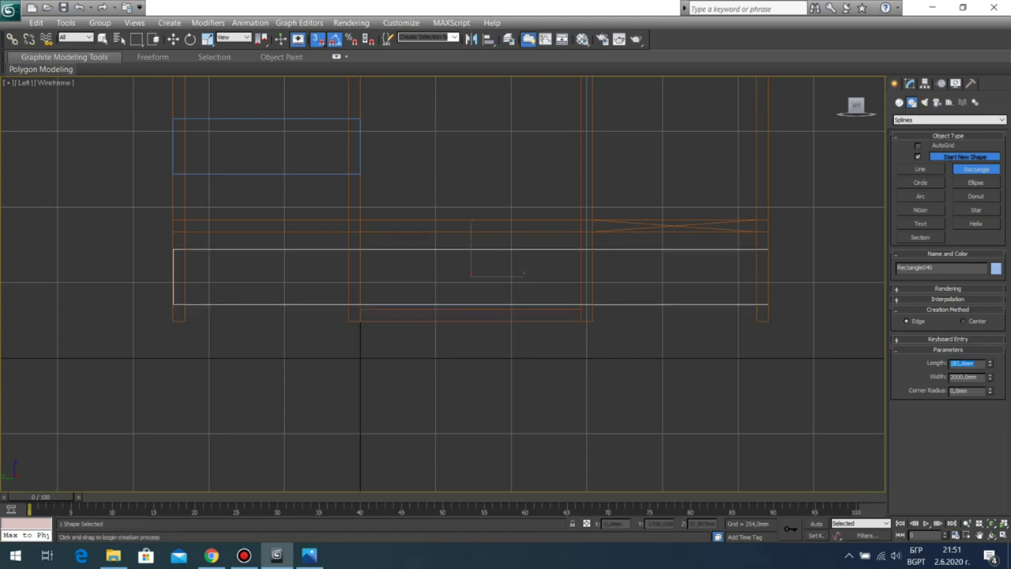
Step: Extrude the 185 by 2000 mm rectangle by 18 mm to form a long base panel
right_click(577, 362)
right_click(577, 362)
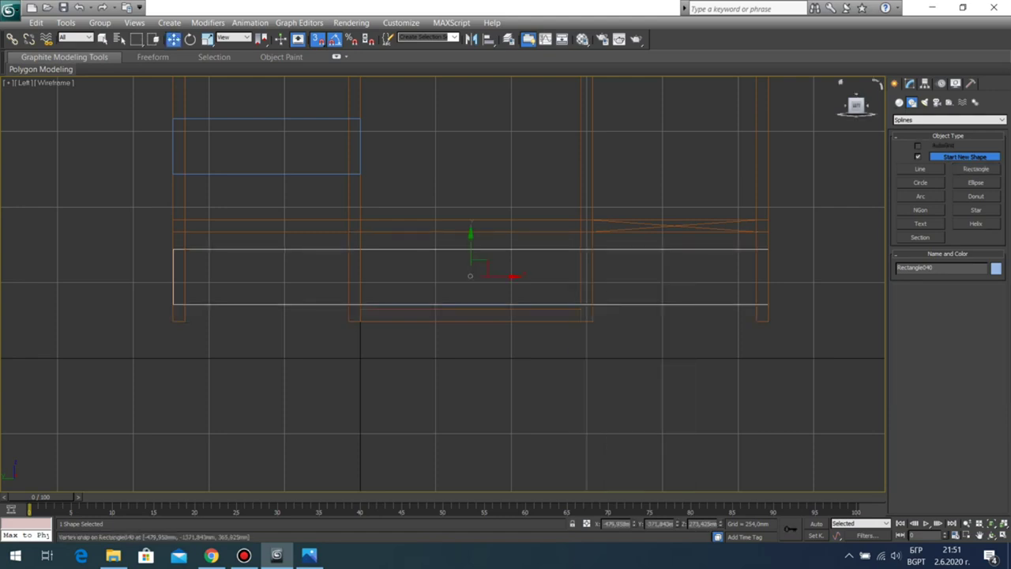
click(910, 84)
click(922, 136)
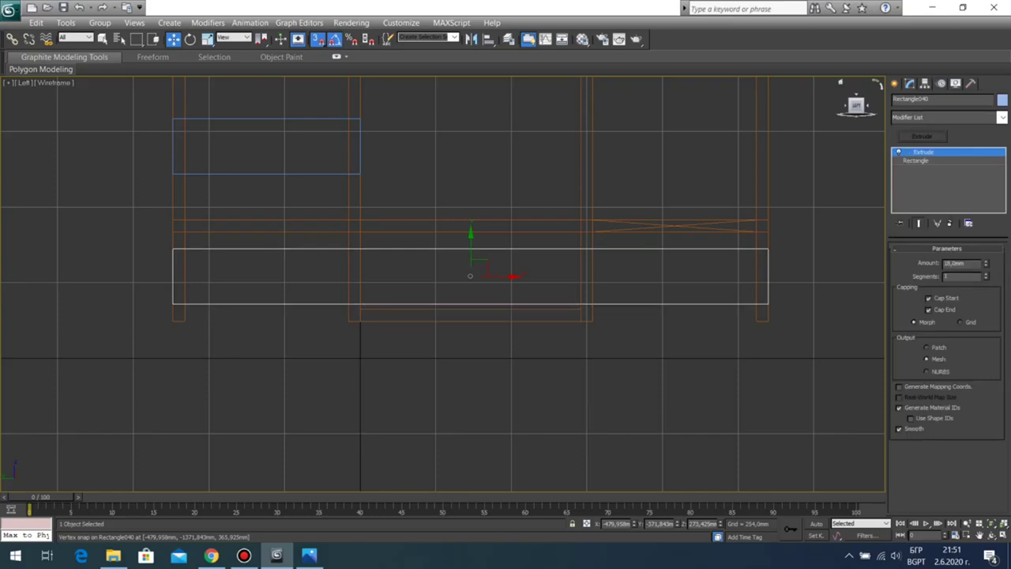
Step: Lower the long panel in the perspective view until its bottom edge snaps to the foot of the front leg
key(alt+w)
right_click(757, 399)
key(alt+w)
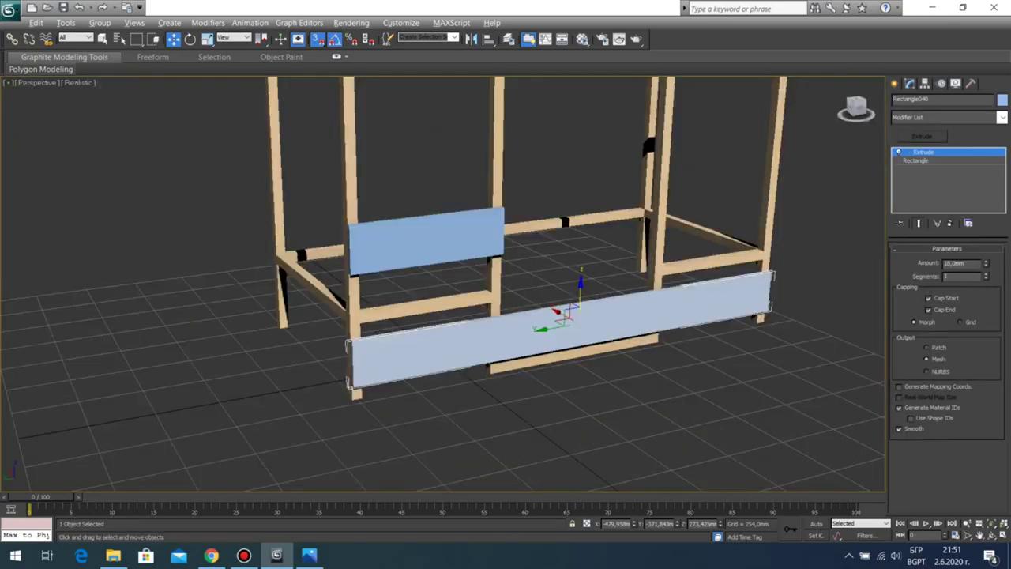
key(z)
click(991, 535)
drag(395, 302, 484, 309)
scroll(427, 332, up, 4)
middle_drag(394, 230, 455, 429)
scroll(442, 300, up, 3)
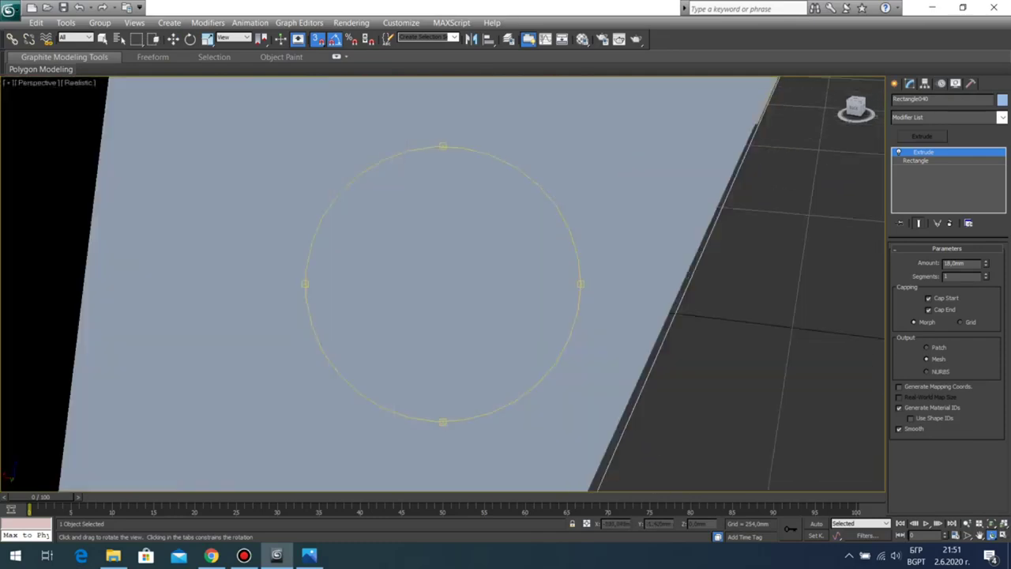
scroll(442, 300, down, 3)
key(w)
drag(405, 312, 405, 363)
scroll(442, 285, down, 5)
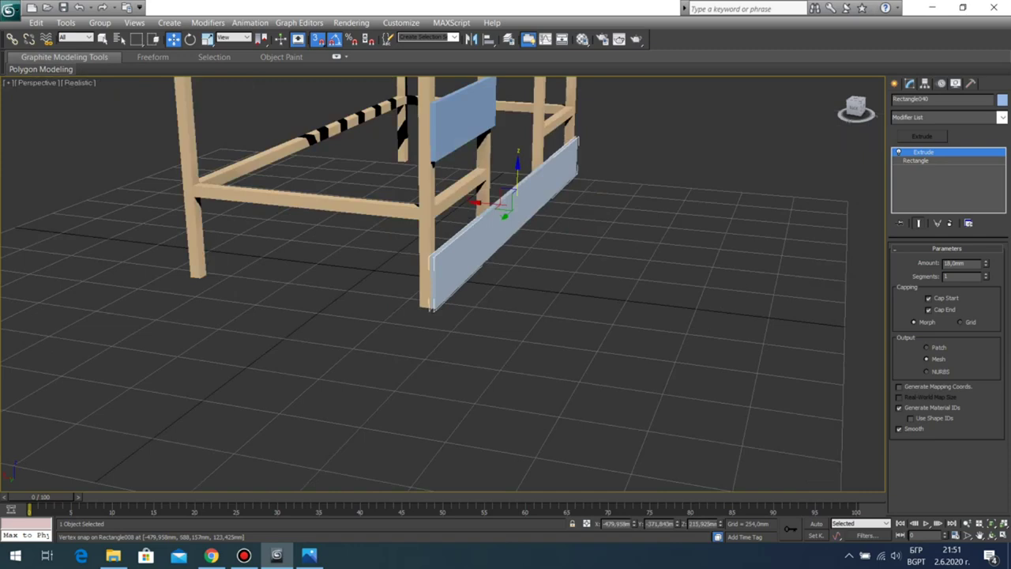
Step: Make one independent copy of the long panel directly above the original
middle_drag(465, 206, 430, 280)
scroll(430, 280, up, 2)
scroll(465, 303, up, 3)
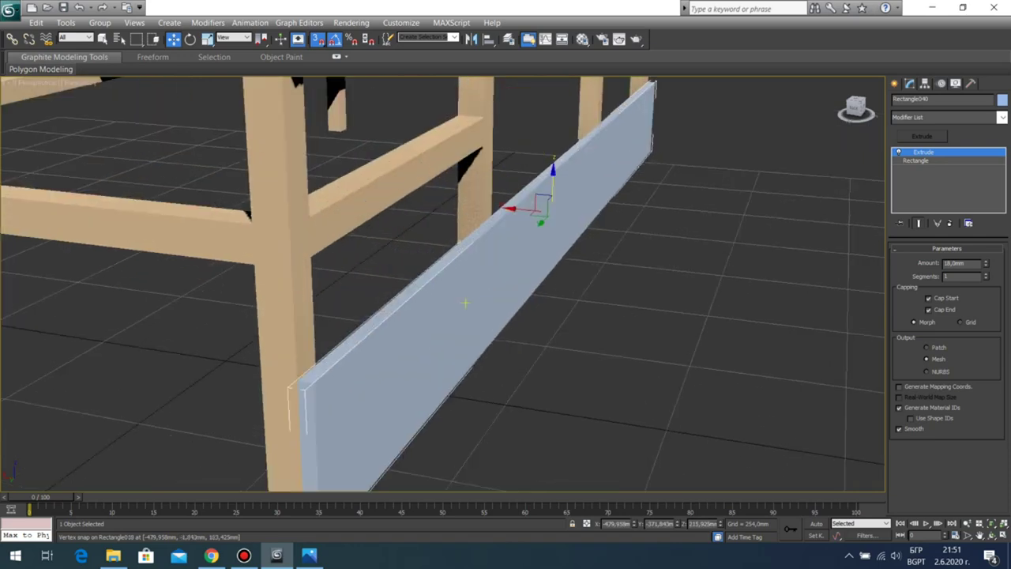
scroll(474, 261, down, 4)
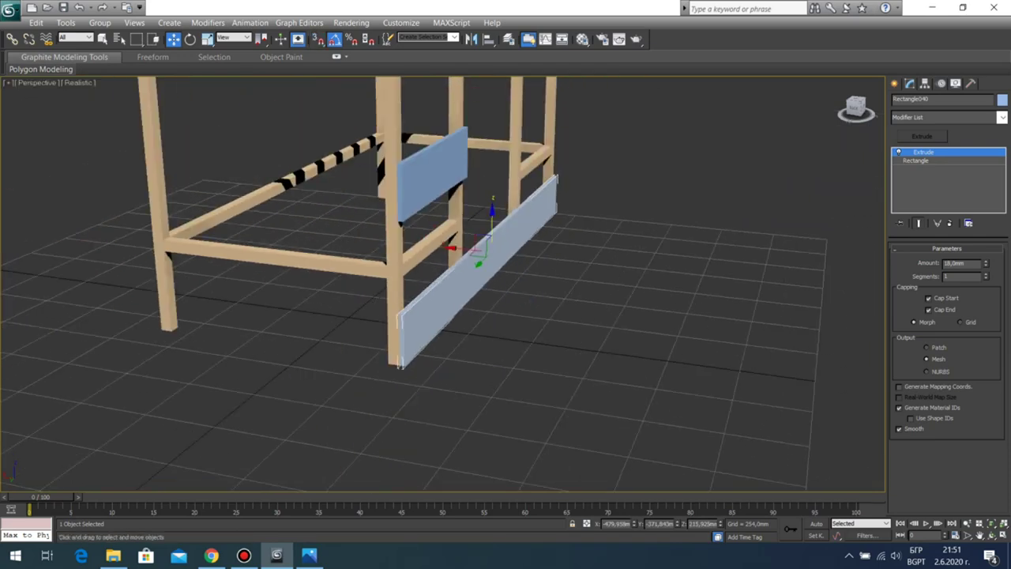
shift+drag(492, 217, 492, 172)
click(506, 332)
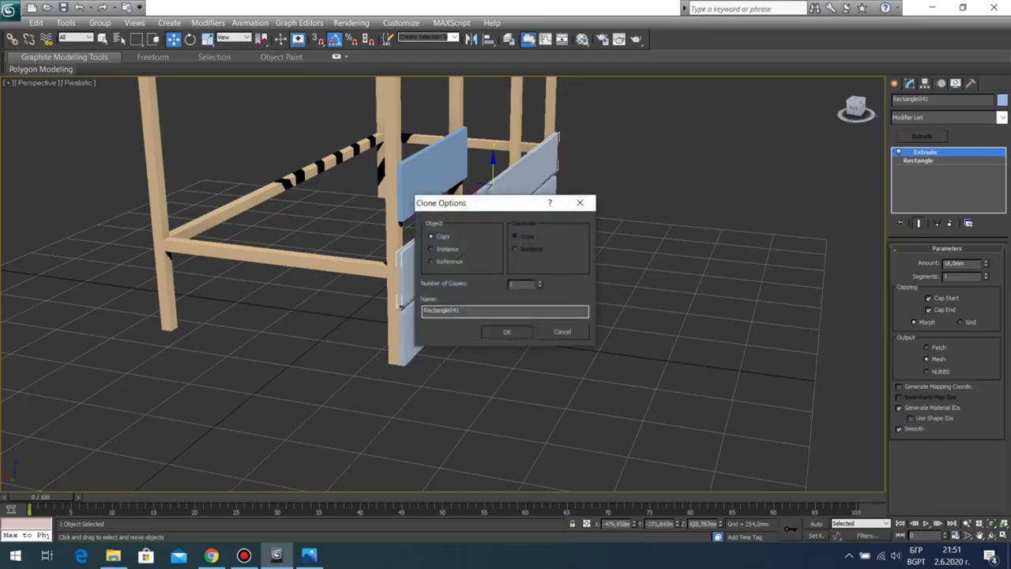
Step: Snap the lower edge of the copied long panel onto the top edge of the bottom panel
scroll(537, 143, up, 4)
middle_drag(379, 371, 545, 122)
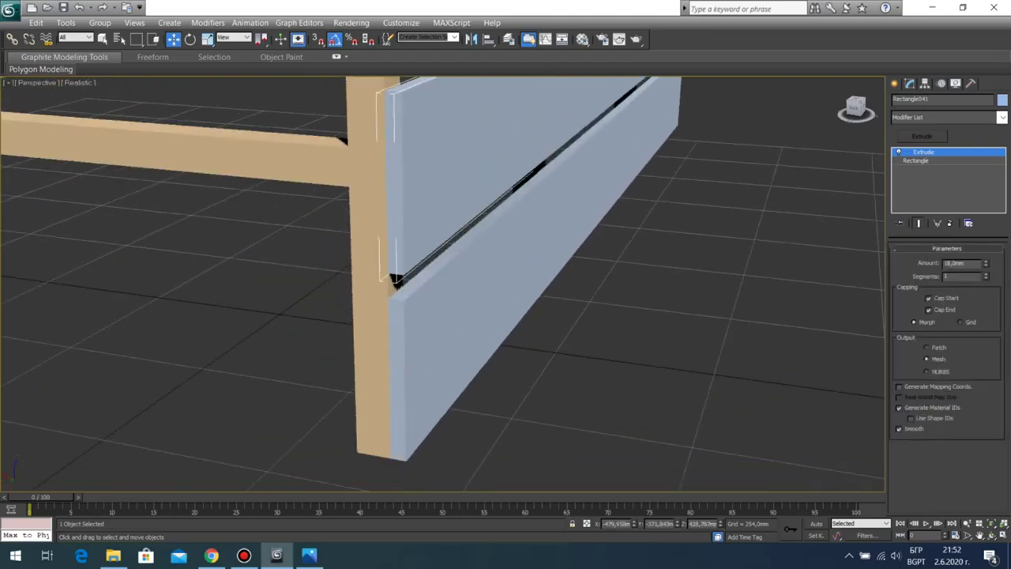
key(s)
drag(386, 274, 390, 297)
middle_drag(390, 298, 406, 401)
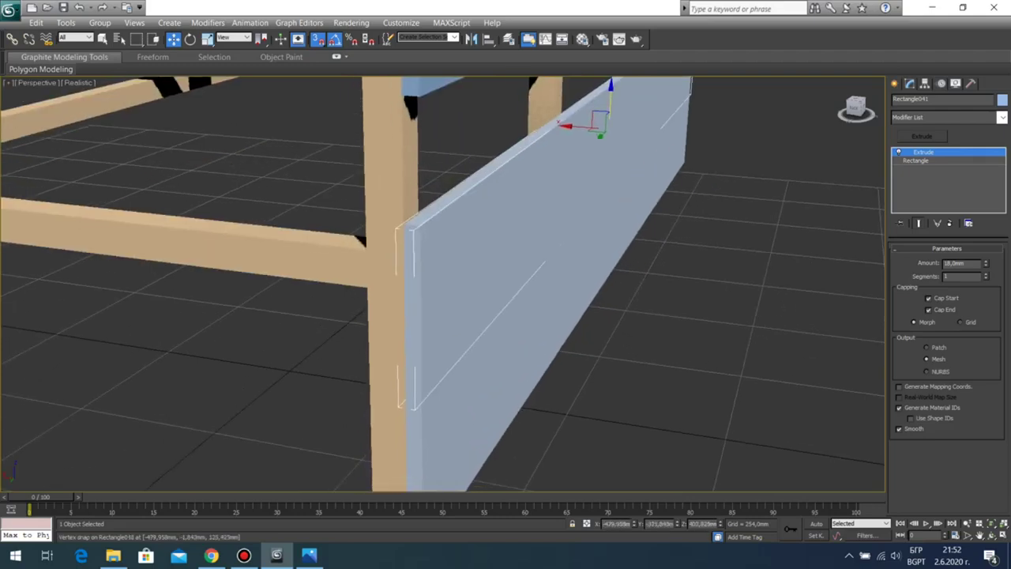
Step: Switch the perspective view's display style to Shaded with Edged Faces
click(992, 535)
drag(395, 316, 454, 351)
scroll(533, 326, down, 5)
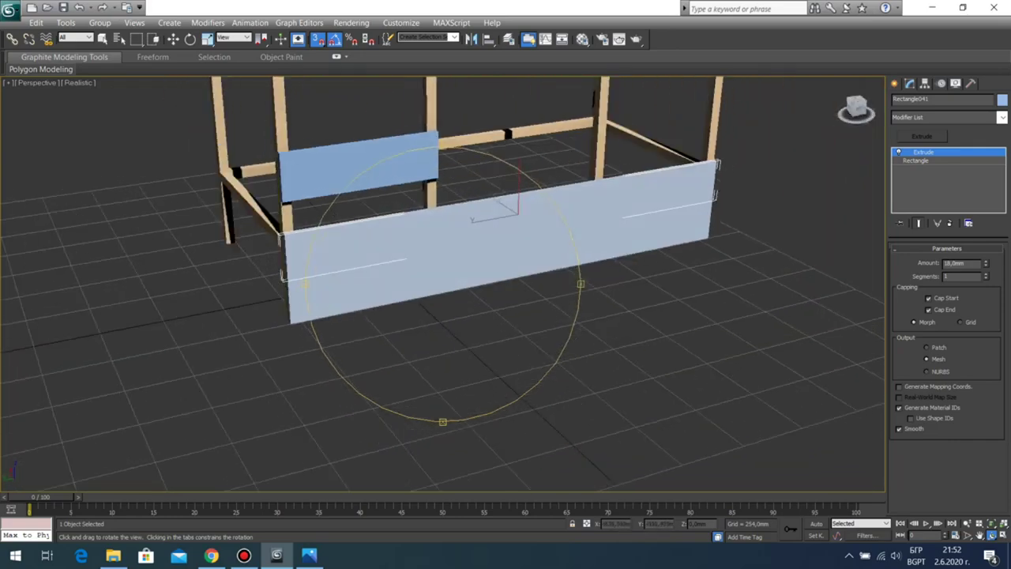
right_click(454, 351)
click(454, 352)
click(79, 82)
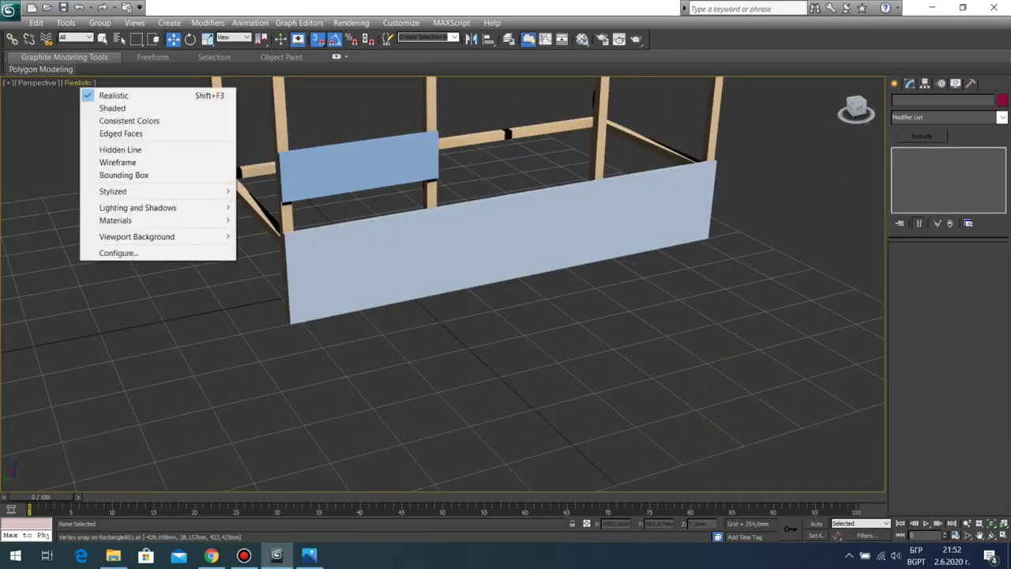
click(118, 133)
right_click(103, 119)
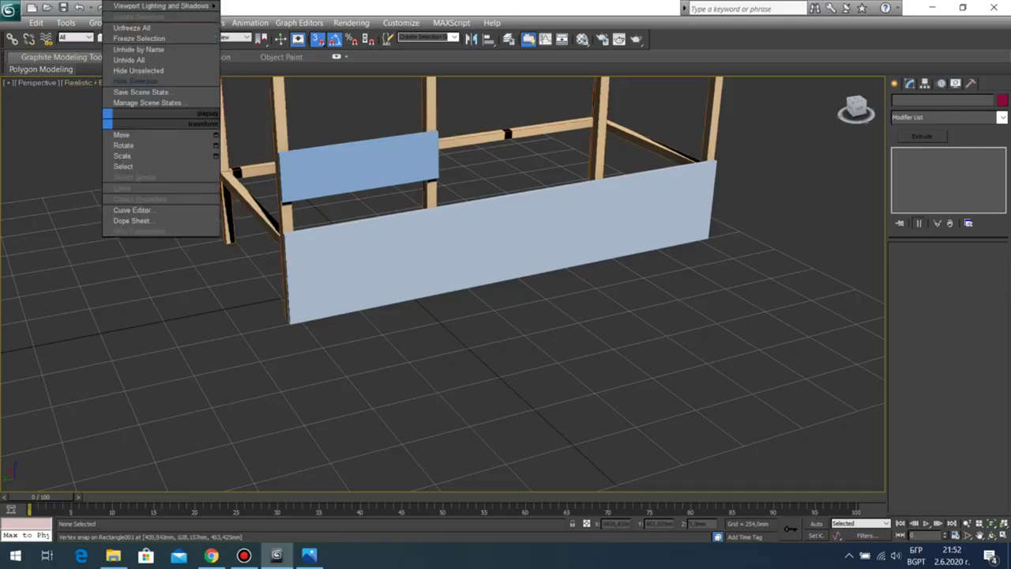
click(89, 82)
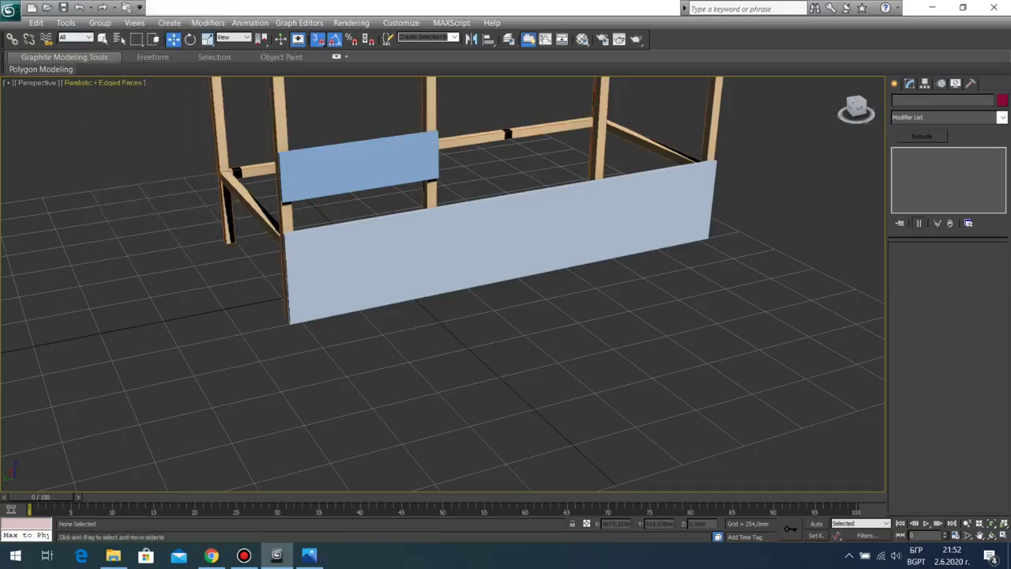
click(92, 83)
click(124, 108)
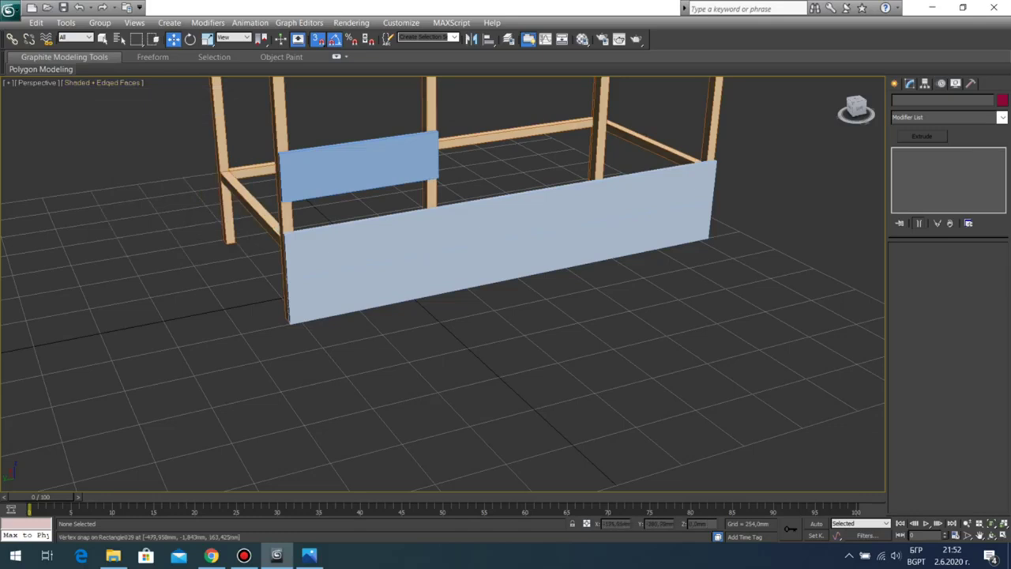
Step: Assign the white 02 - Default material to both long base panels and close the material editor
middle_drag(325, 300, 316, 308)
scroll(443, 285, up, 3)
scroll(442, 284, down, 3)
middle_drag(427, 193, 401, 211)
click(991, 535)
mouse_move(426, 316)
mouse_down()
mouse_move(565, 276)
mouse_move(468, 313)
mouse_move(423, 316)
mouse_move(431, 303)
mouse_up()
scroll(442, 285, up, 3)
key(m)
click(596, 191)
key(w)
click(466, 276)
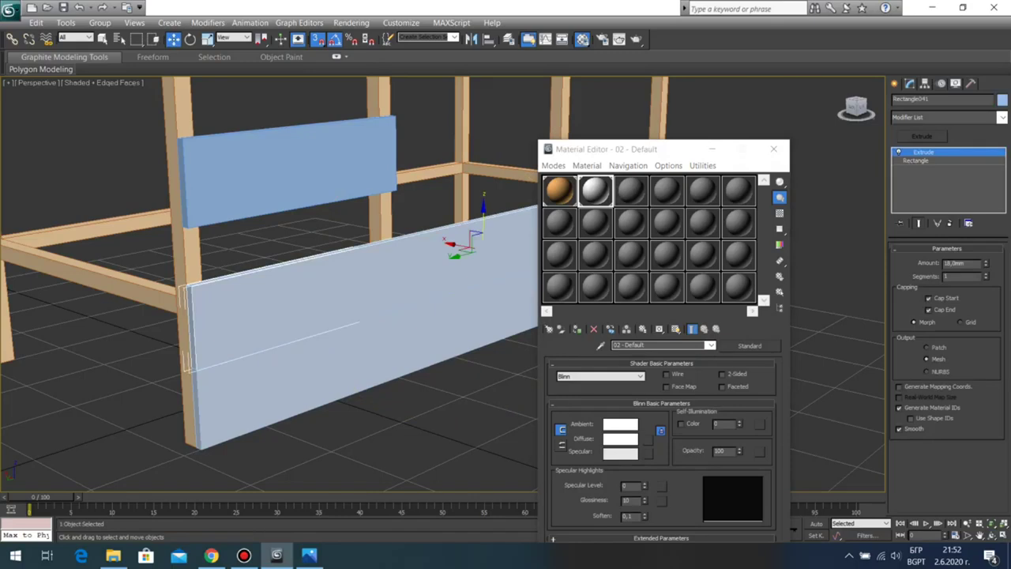
ctrl+click(458, 328)
click(578, 329)
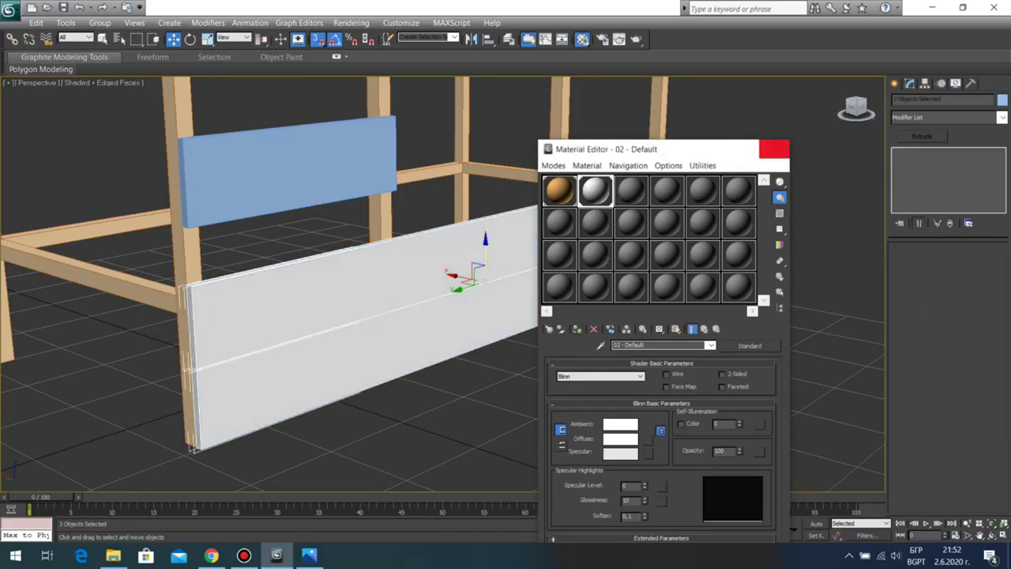
click(774, 149)
click(772, 154)
Step: Assign the white 02 - Default material to the short blue panel and close the material editor
scroll(442, 285, down, 4)
scroll(442, 285, up, 1)
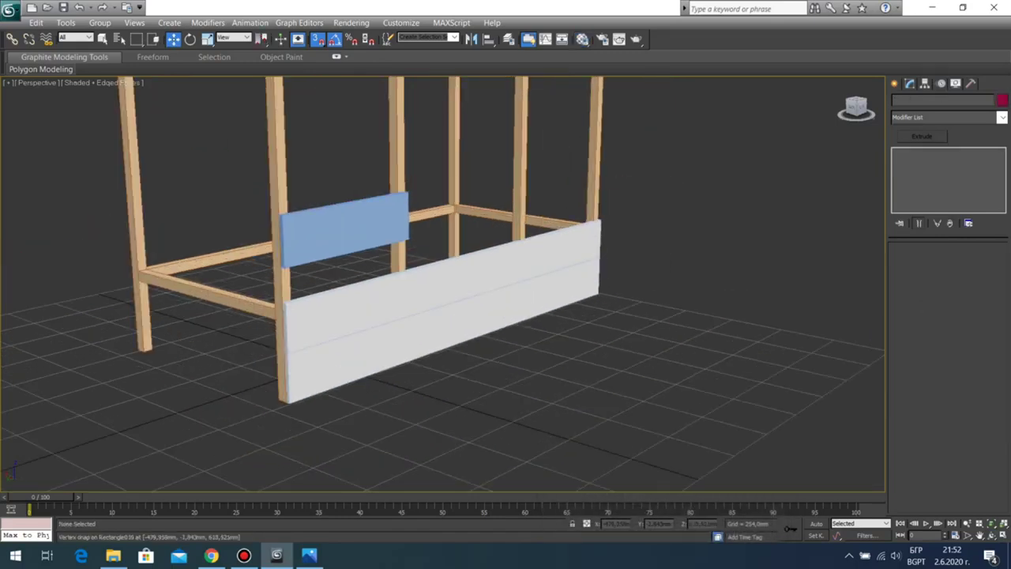
click(347, 229)
key(m)
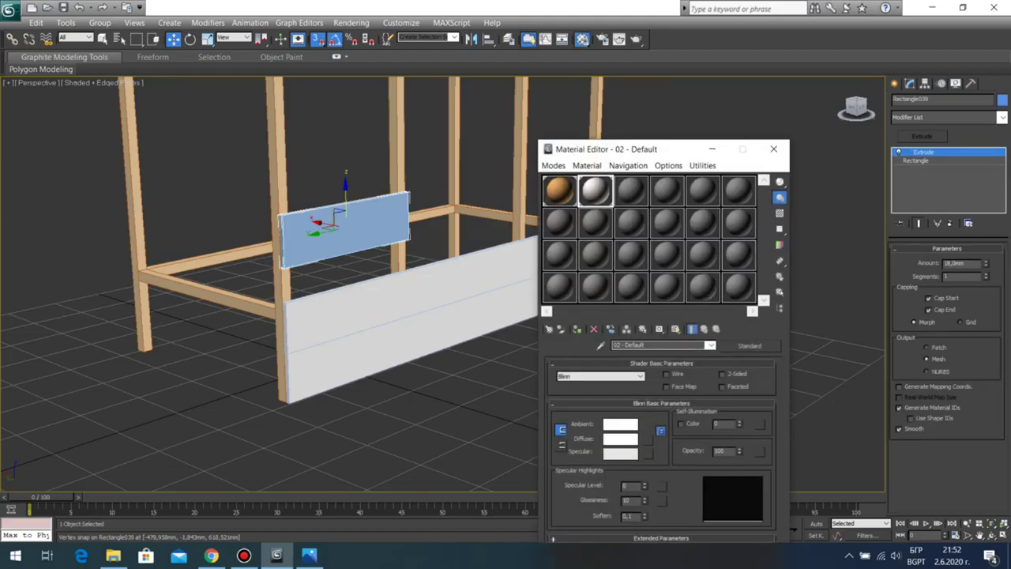
click(577, 329)
click(774, 149)
click(772, 154)
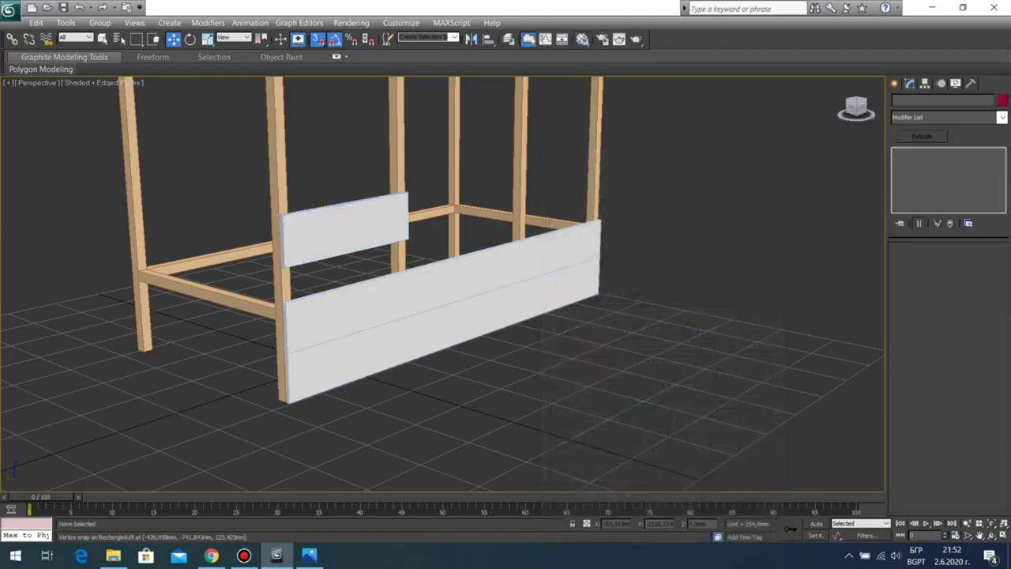
Step: Lower the short white panel until its bottom edge snaps onto the top edge of the upper long panel
scroll(442, 284, up, 4)
scroll(442, 284, down, 4)
middle_drag(288, 231, 486, 201)
click(407, 209)
scroll(406, 209, up, 4)
drag(300, 246, 300, 345)
scroll(494, 269, down, 4)
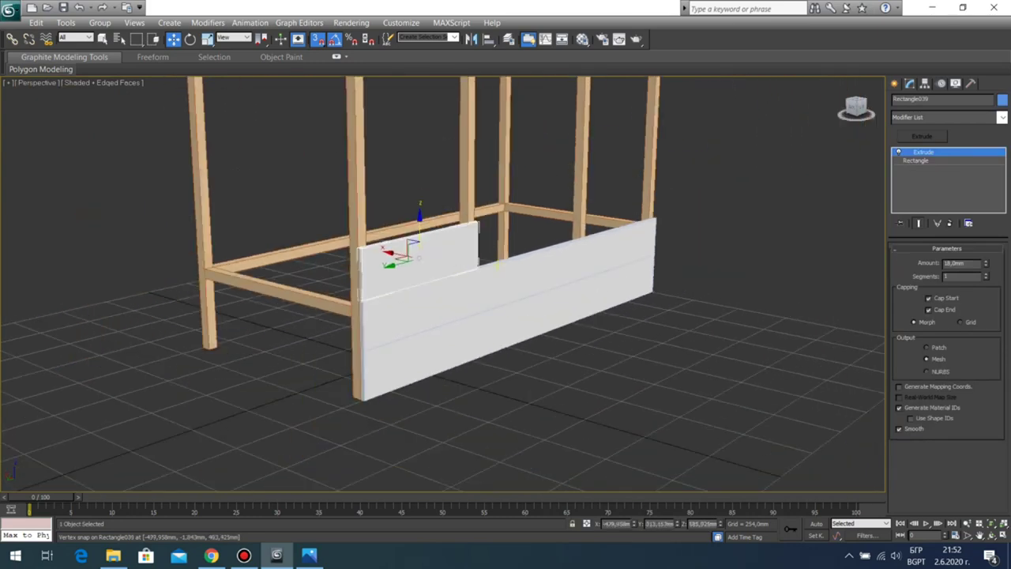
Step: Turn off snapping and make five stacked copies of the short white panel directly above it
click(544, 178)
middle_drag(545, 178, 538, 238)
click(419, 318)
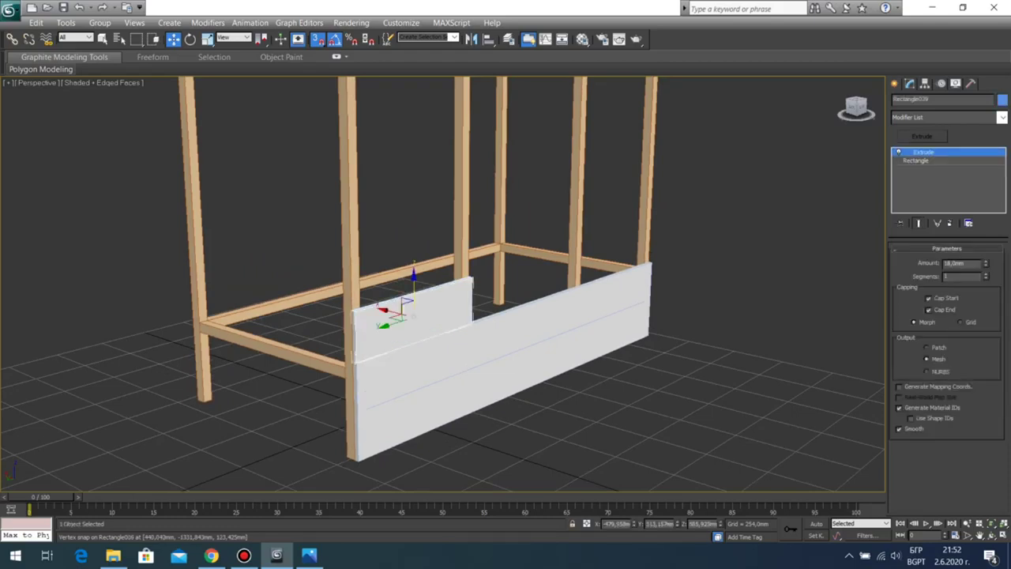
click(317, 39)
middle_drag(474, 197, 475, 257)
scroll(478, 286, down, 3)
shift+drag(427, 312, 426, 280)
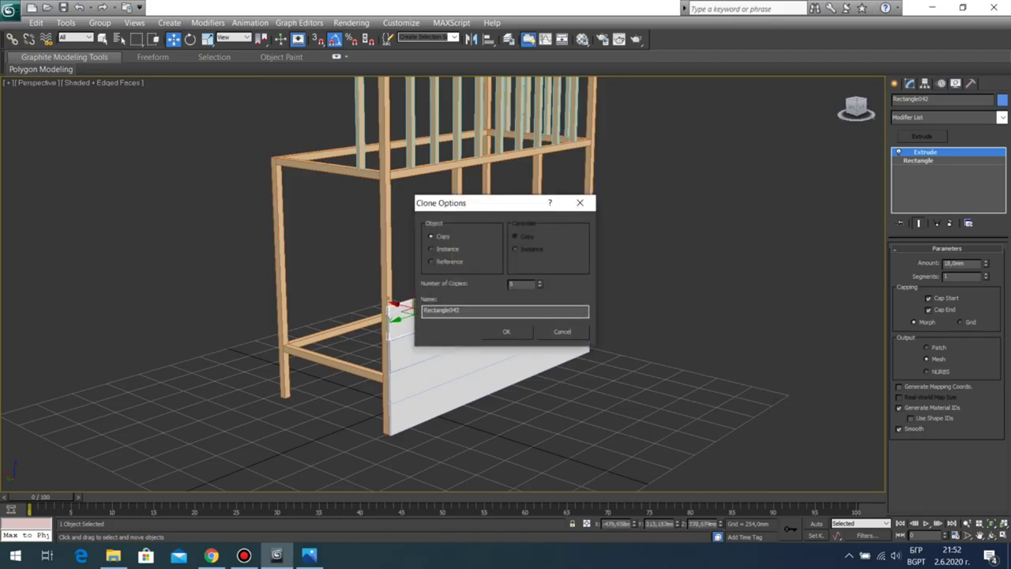
key(Return)
click(324, 260)
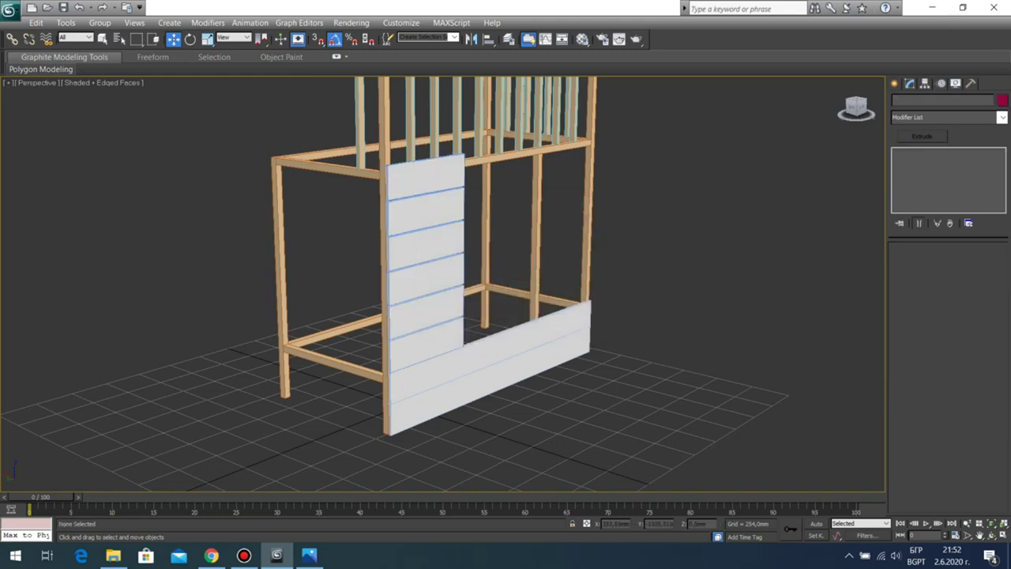
Step: Turn snapping back on and lower the first panel copy onto the top edge of the original short panel
scroll(324, 316, up, 7)
middle_drag(324, 316, 249, 245)
click(545, 130)
middle_drag(545, 131, 545, 214)
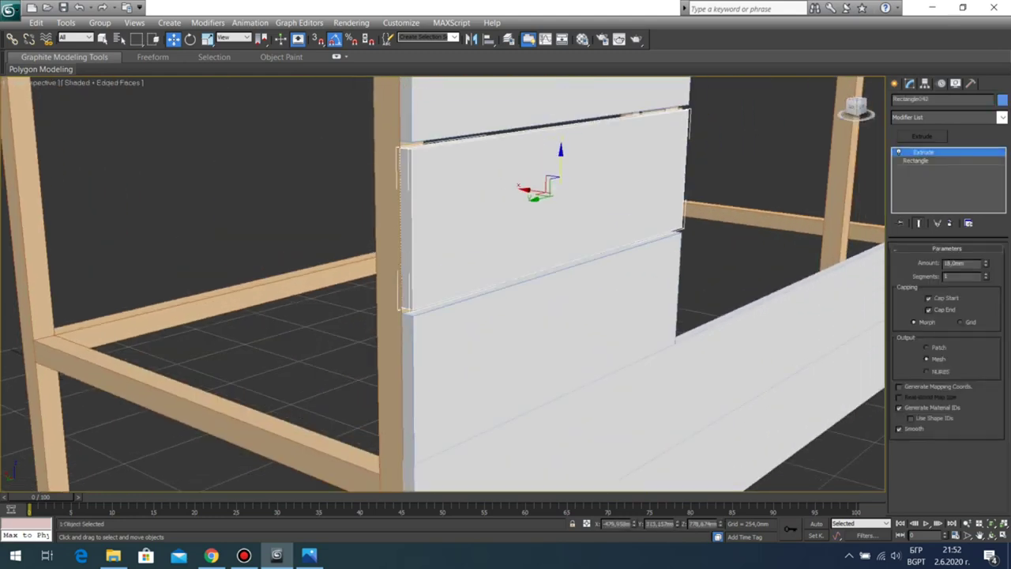
scroll(545, 213, up, 4)
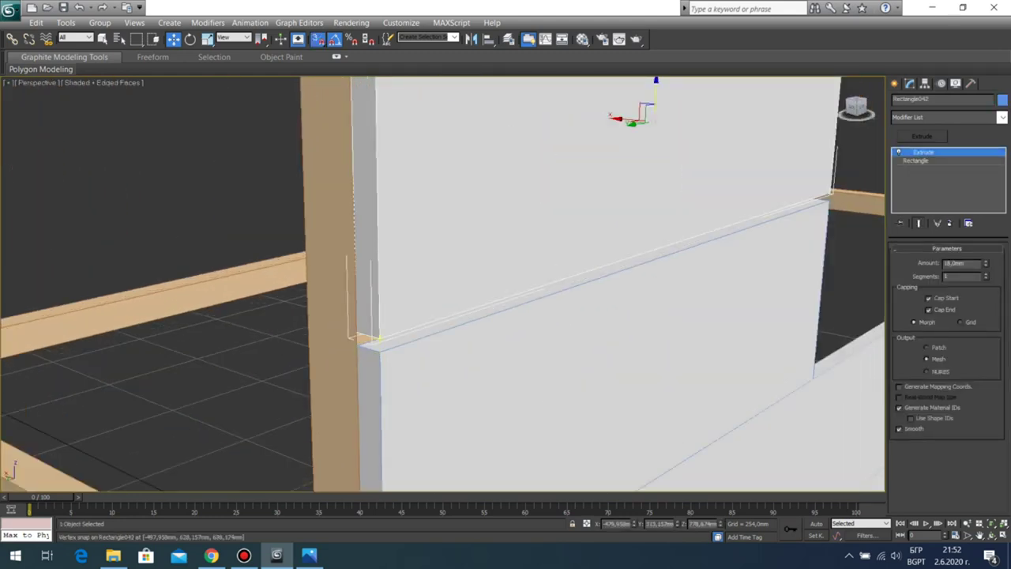
drag(361, 339, 376, 350)
scroll(381, 352, down, 6)
middle_drag(474, 237, 474, 302)
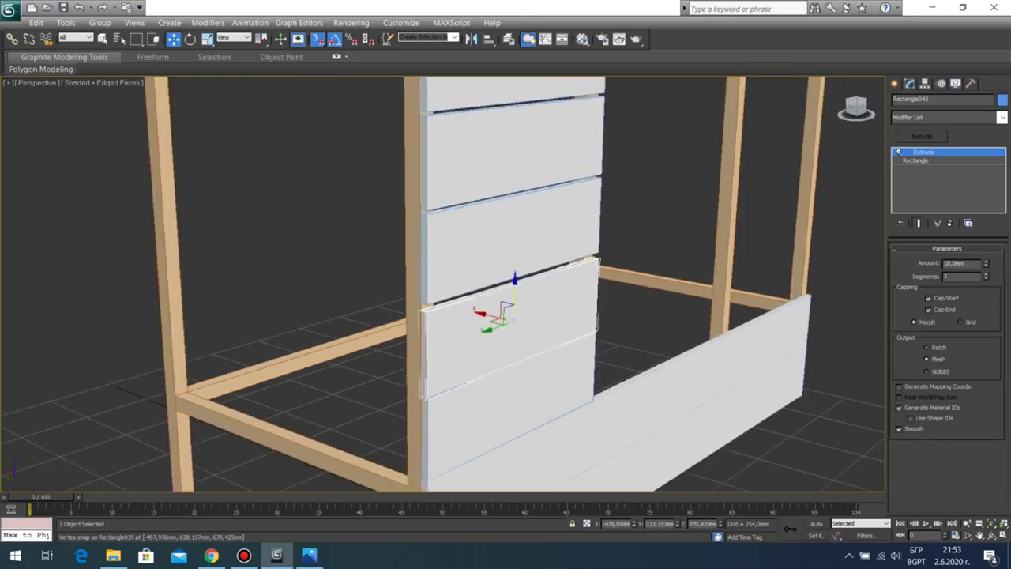
Step: Lower the second and third panel copies until their bottom edges snap onto the panels beneath them
click(494, 233)
scroll(494, 233, up, 4)
drag(413, 322, 415, 333)
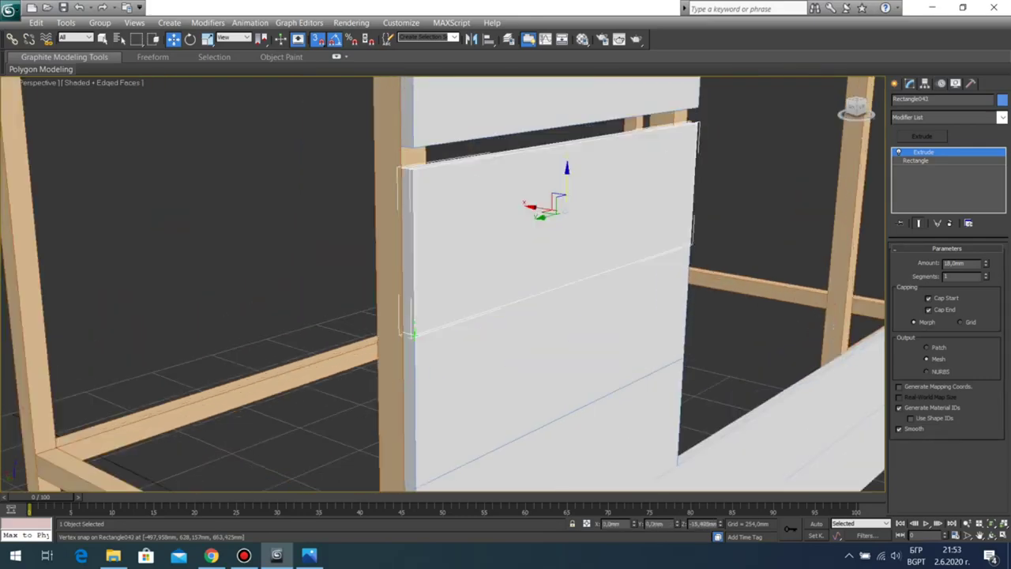
middle_drag(426, 316, 426, 430)
click(474, 221)
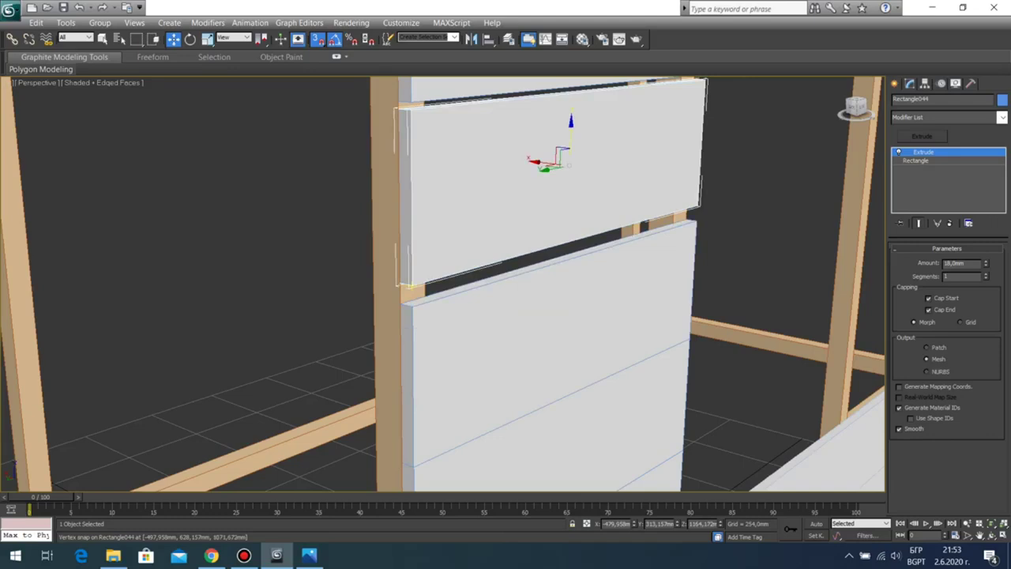
drag(410, 285, 412, 305)
Step: Snap the fourth and fifth panel copies down onto the top edges of the panels below them
middle_drag(422, 305, 423, 433)
click(474, 198)
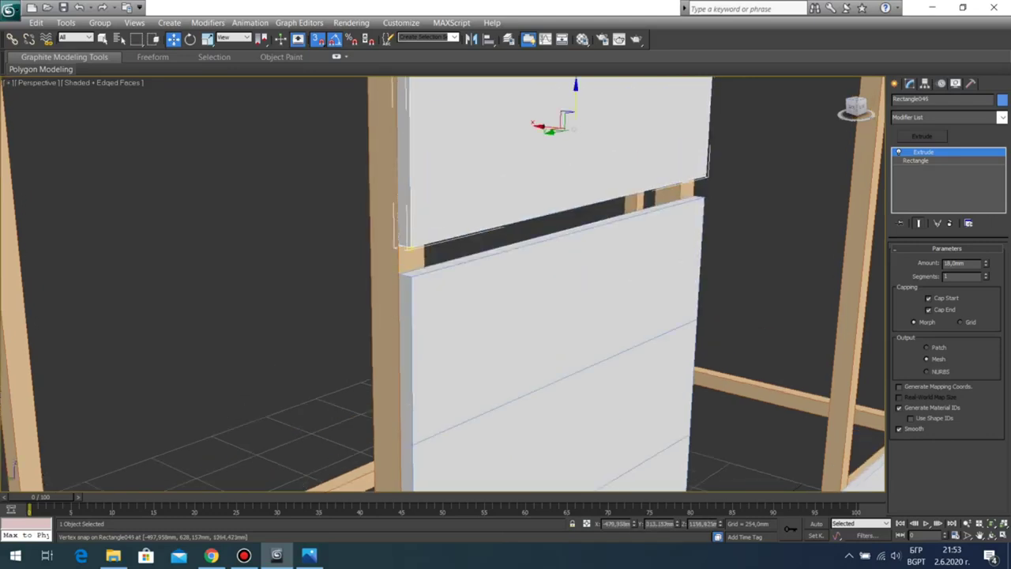
drag(409, 248, 411, 276)
middle_drag(423, 277, 407, 482)
click(450, 213)
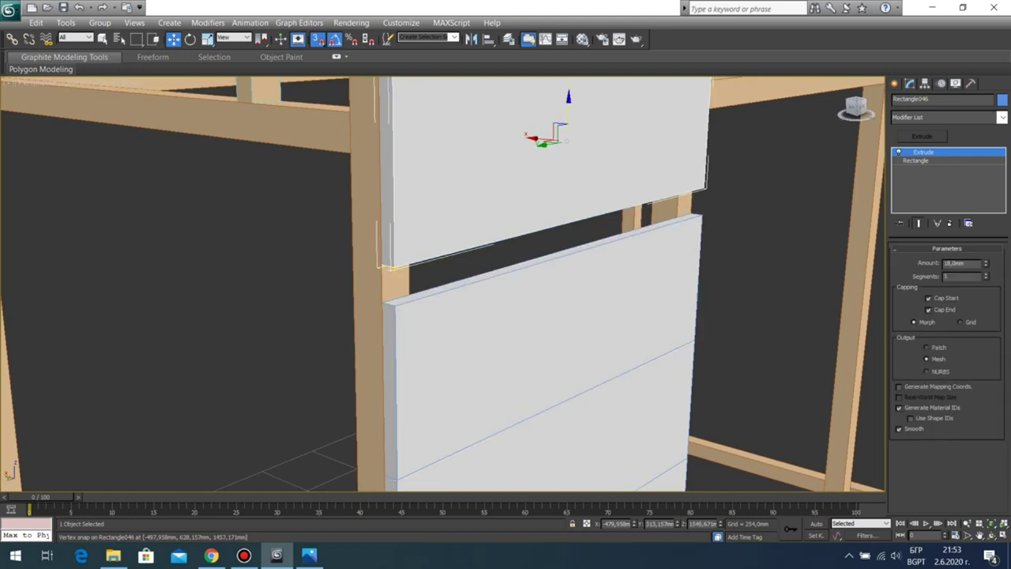
drag(394, 268, 395, 305)
middle_drag(395, 306, 182, 341)
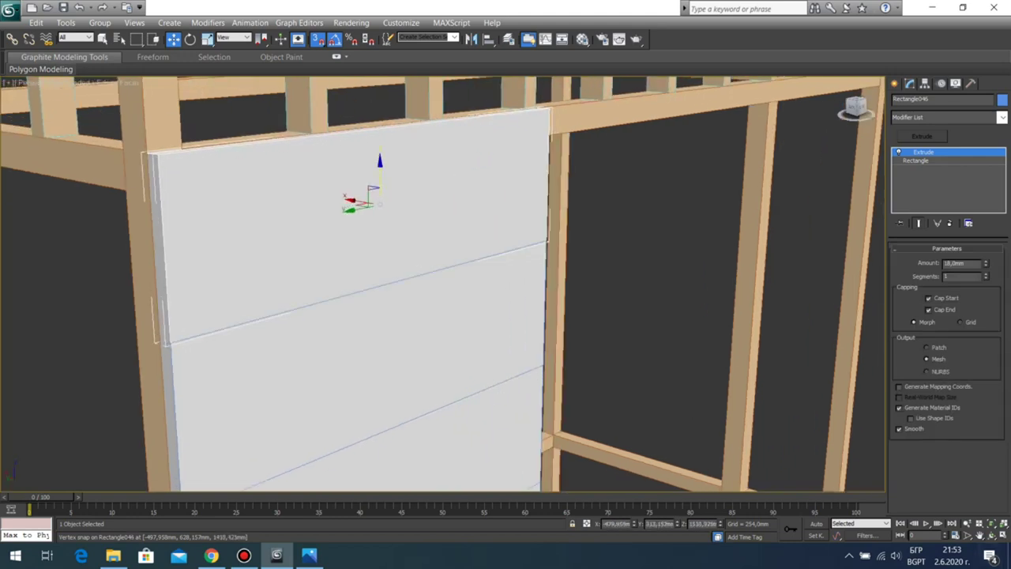
Step: Examine the stacked panels, frame and railings from several angles and consult the reference photo IMG_0306.JPG
click(991, 535)
drag(394, 316, 375, 291)
scroll(355, 320, down, 6)
middle_drag(375, 291, 360, 398)
drag(442, 304, 541, 312)
drag(474, 304, 391, 309)
scroll(391, 310, up, 5)
scroll(390, 310, down, 2)
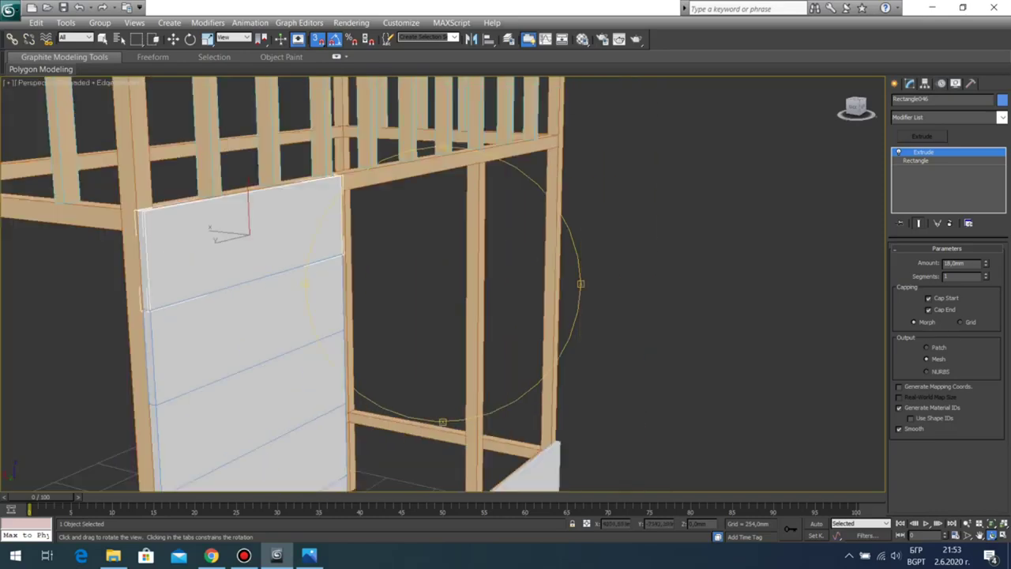
middle_drag(391, 310, 415, 283)
drag(414, 282, 348, 281)
middle_drag(347, 280, 237, 115)
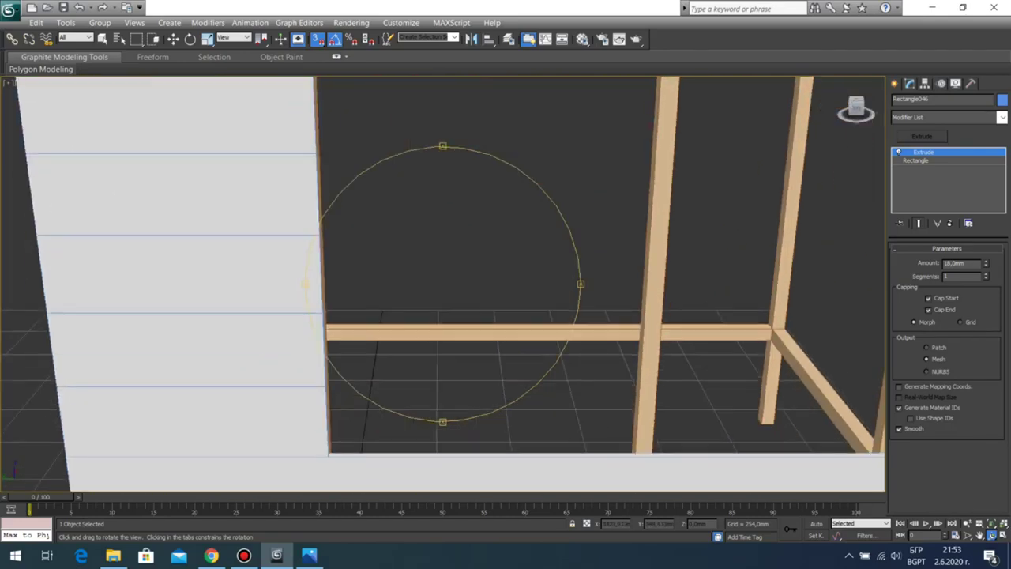
scroll(379, 288, down, 5)
drag(379, 292, 451, 279)
scroll(426, 285, up, 5)
scroll(426, 286, down, 3)
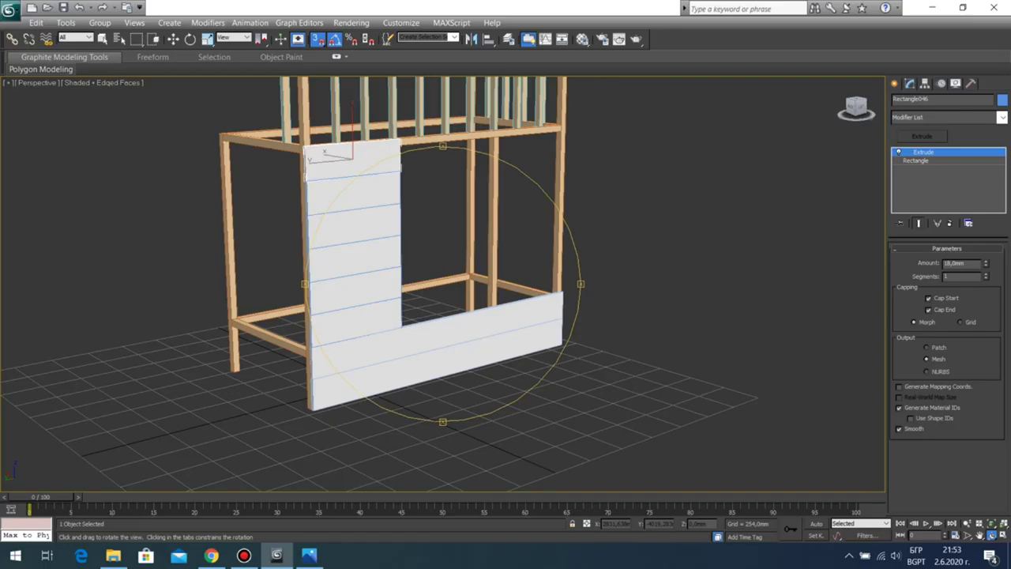
drag(452, 279, 517, 267)
scroll(449, 269, down, 3)
scroll(448, 268, up, 5)
middle_drag(513, 267, 543, 470)
scroll(514, 399, up, 3)
scroll(513, 399, down, 3)
drag(458, 292, 413, 272)
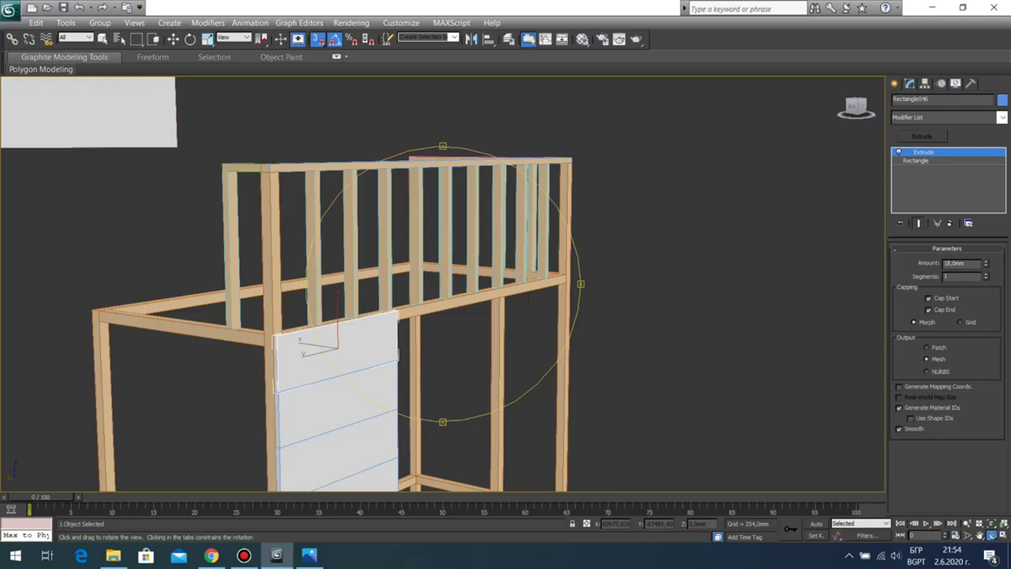
scroll(412, 271, down, 4)
middle_drag(413, 271, 352, 197)
scroll(351, 197, up, 4)
middle_drag(379, 285, 390, 197)
scroll(390, 198, down, 4)
click(308, 556)
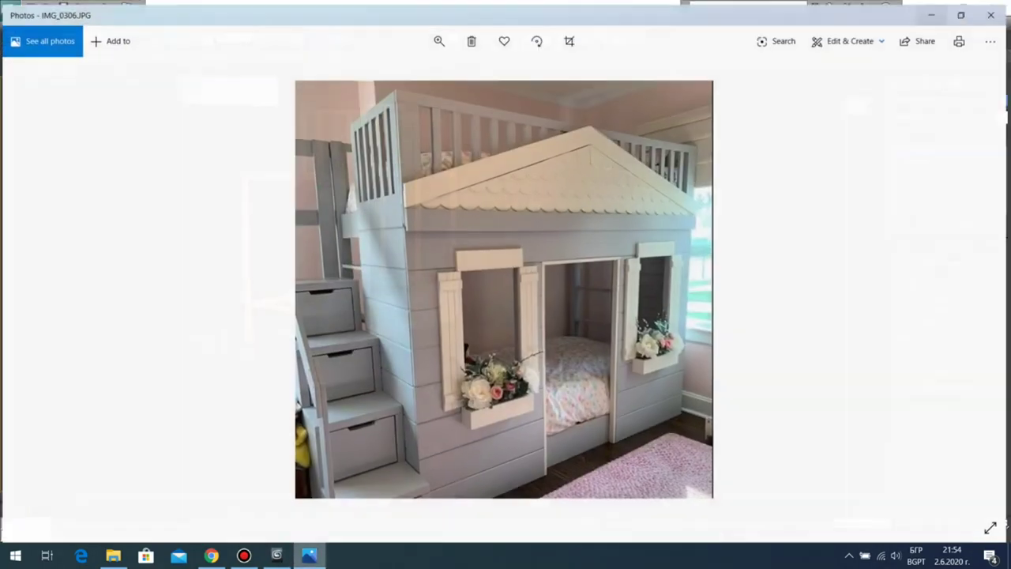
click(309, 555)
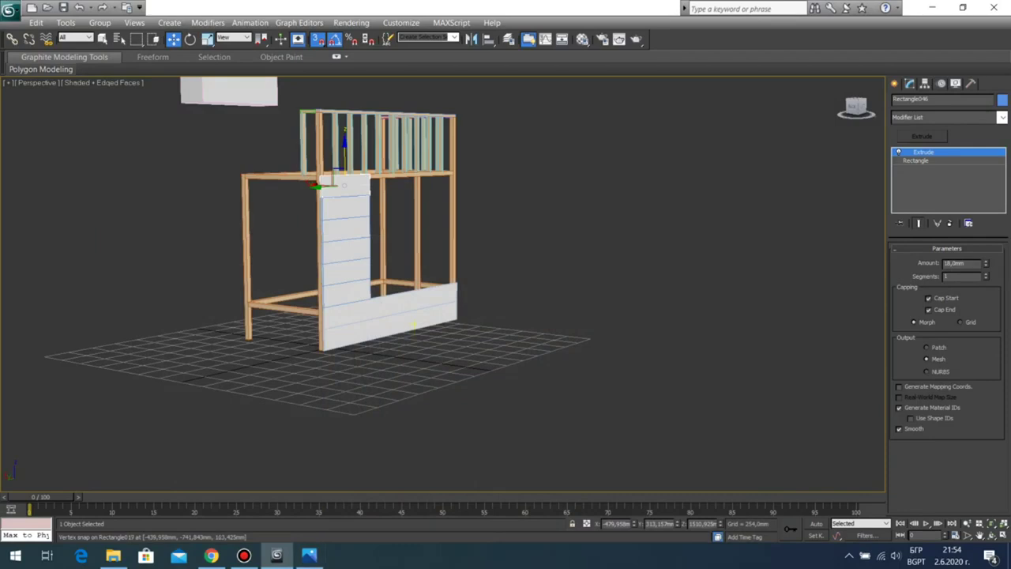
Step: Delete the five copied short panels, keeping only the original one above the long base panels
click(413, 324)
scroll(389, 347, up, 4)
scroll(446, 308, down, 6)
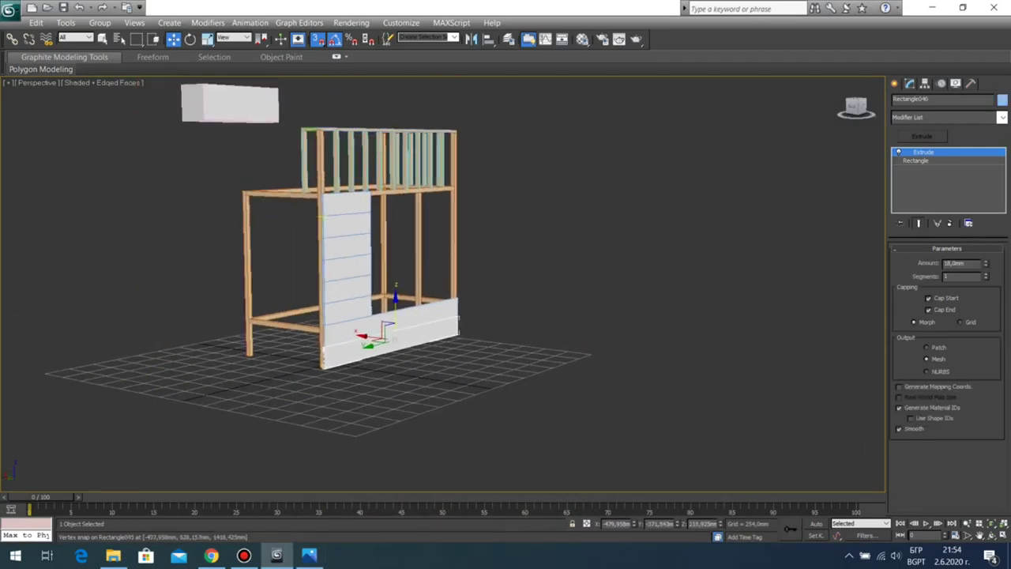
key(Delete)
click(347, 225)
key(Delete)
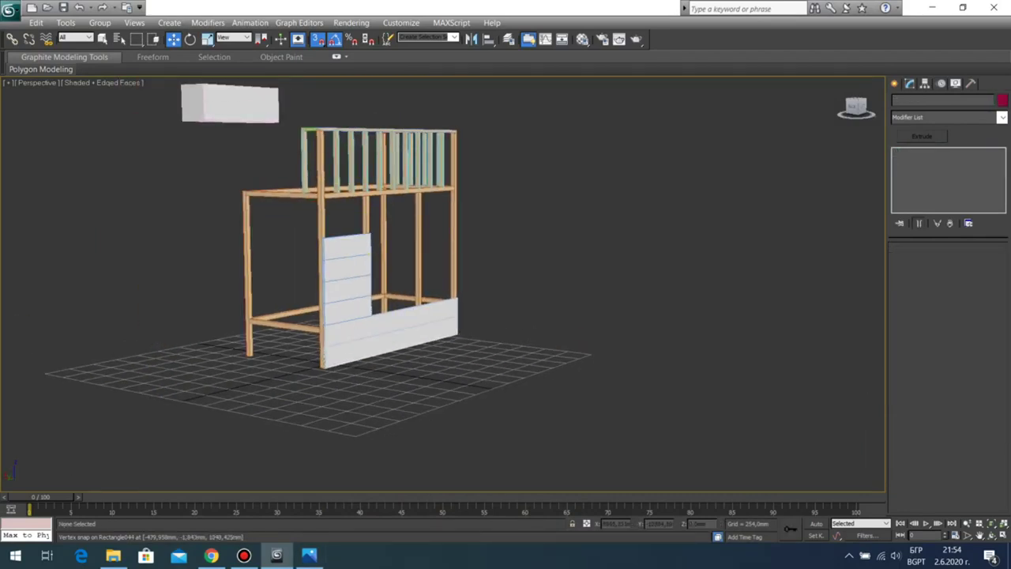
click(347, 246)
key(Delete)
click(346, 266)
key(ctrl+z)
key(ctrl+z)
key(ctrl+z)
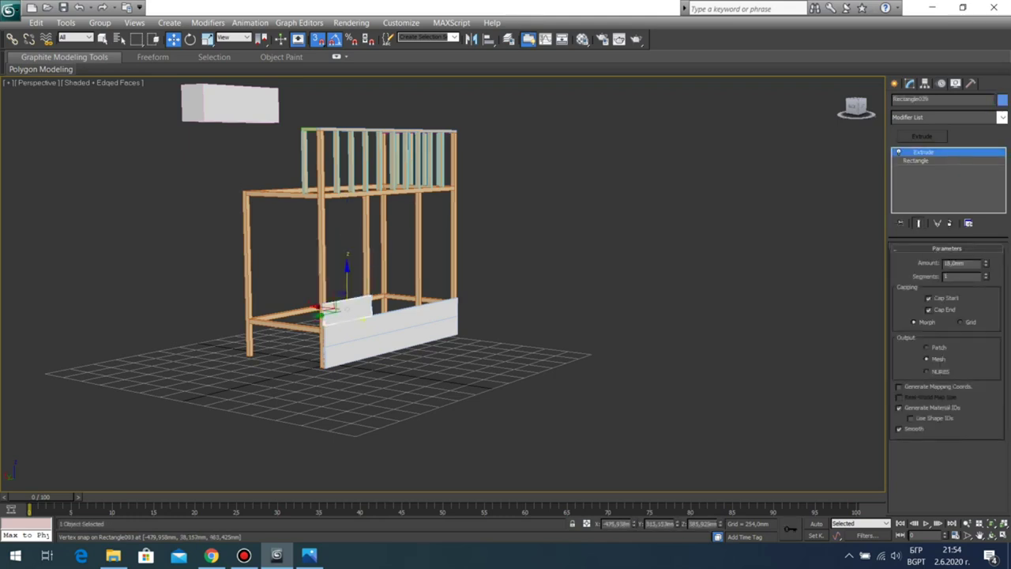
key(ctrl+z)
click(517, 266)
Step: Set the length of the lowest long panel's base rectangle to 150 mm
scroll(517, 266, up, 6)
middle_drag(518, 267, 605, 123)
click(340, 320)
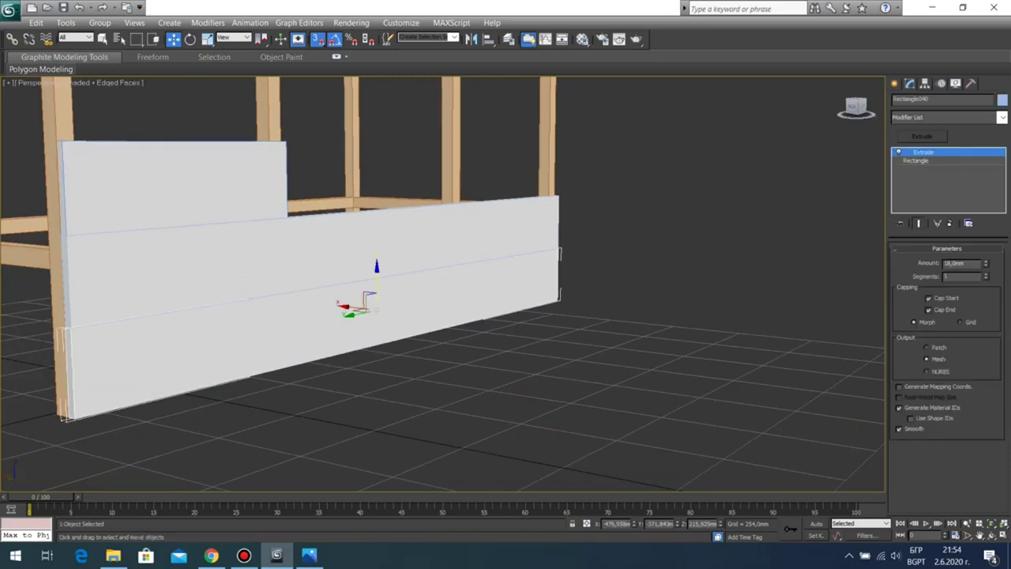
scroll(328, 358, down, 3)
middle_drag(340, 320, 388, 331)
scroll(329, 358, up, 3)
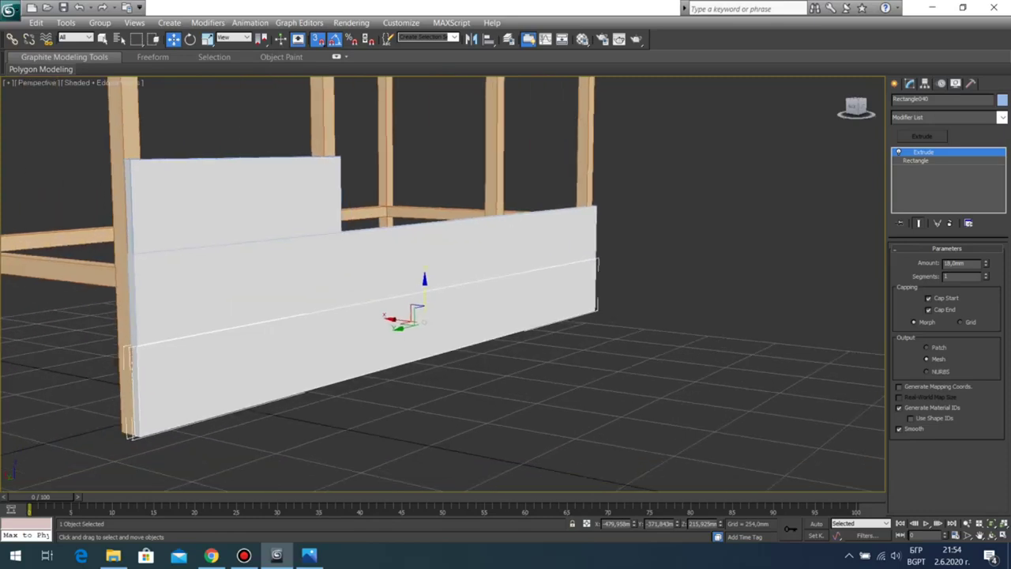
click(916, 161)
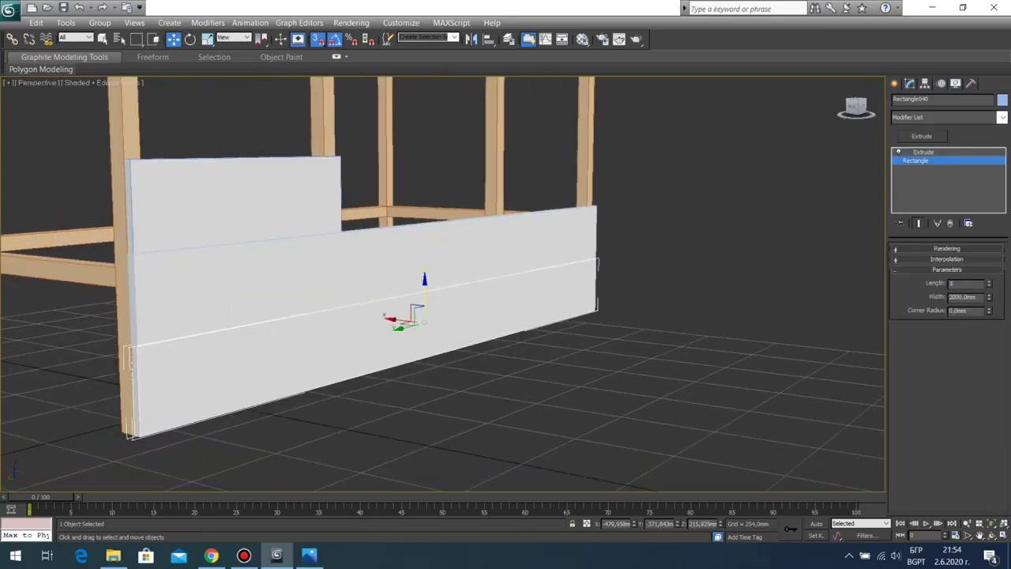
key(Return)
click(499, 347)
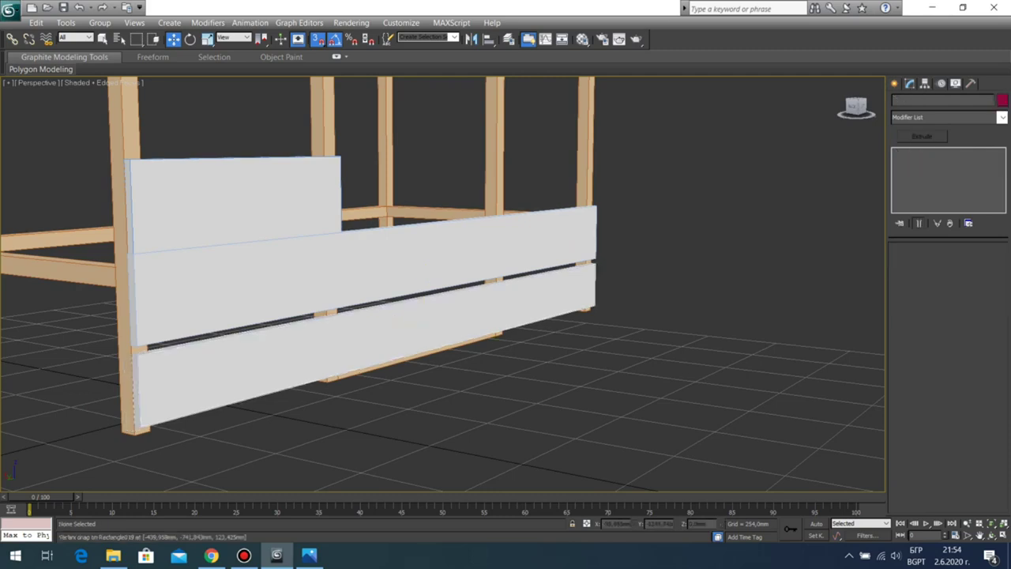
Step: Examine the joint between the two long base panels and the lower ends of the front posts
middle_drag(430, 341, 482, 374)
scroll(490, 308, up, 4)
scroll(490, 308, down, 6)
scroll(485, 355, down, 3)
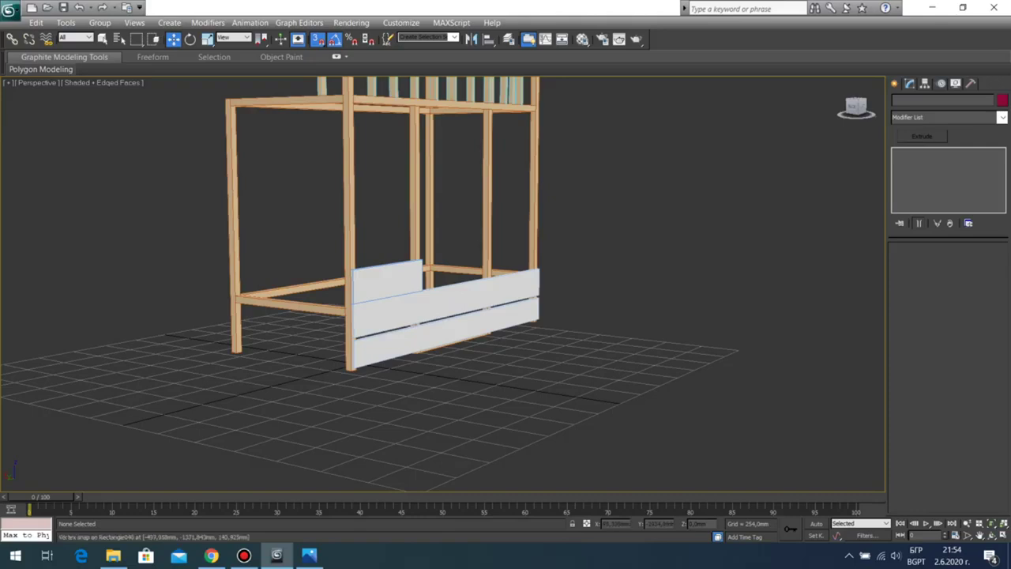
scroll(443, 284, up, 6)
scroll(453, 282, down, 8)
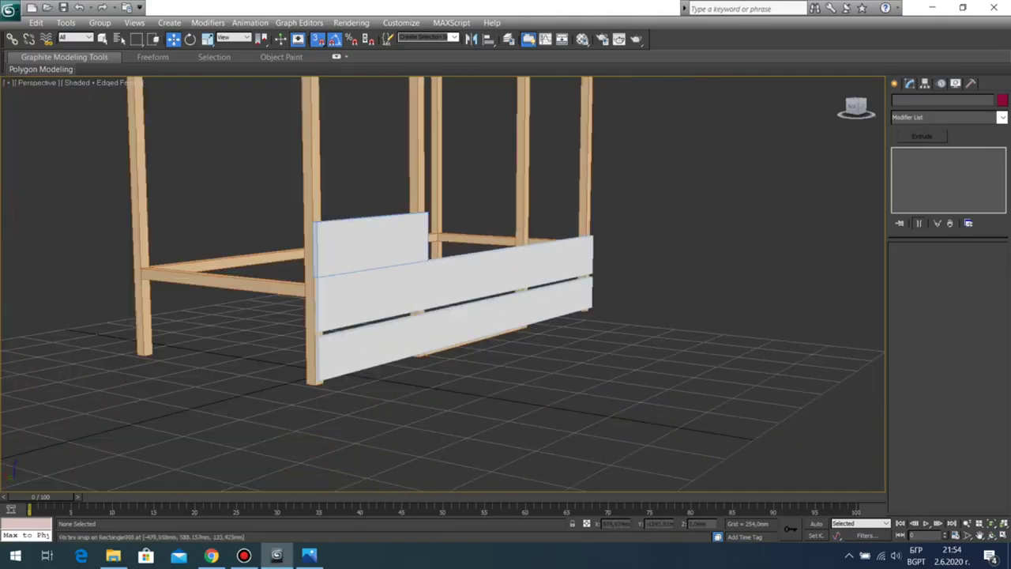
middle_drag(454, 308, 457, 318)
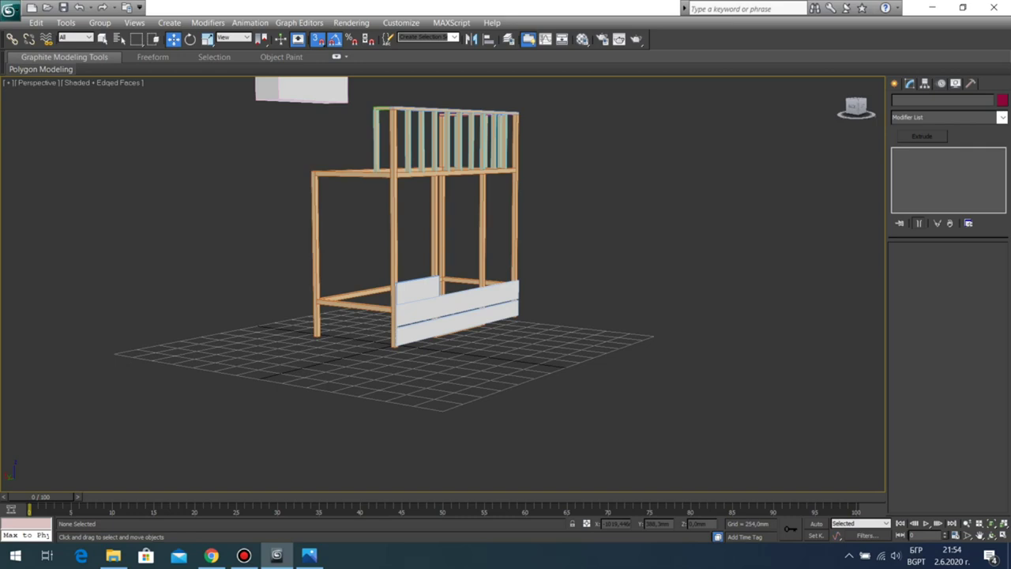
scroll(414, 406, up, 8)
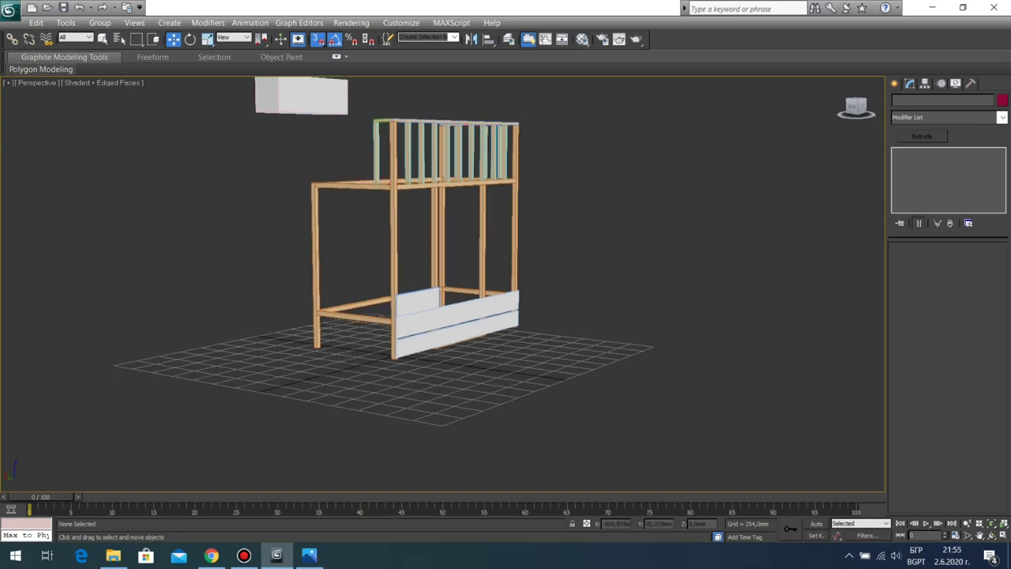
middle_drag(415, 406, 324, 243)
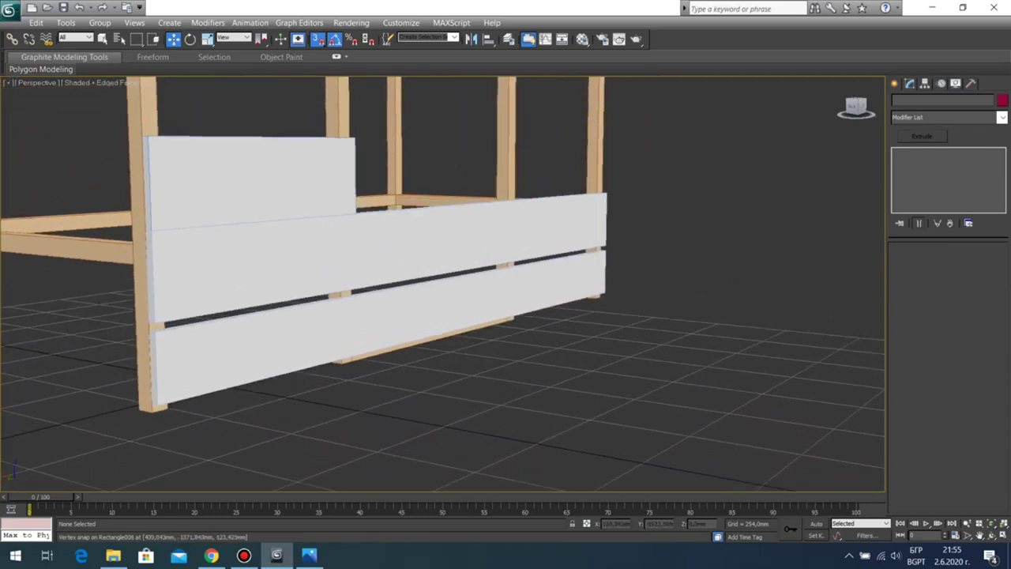
Step: Set the length of the lowest long panel's base rectangle to 170 mm
click(402, 316)
scroll(402, 316, down, 4)
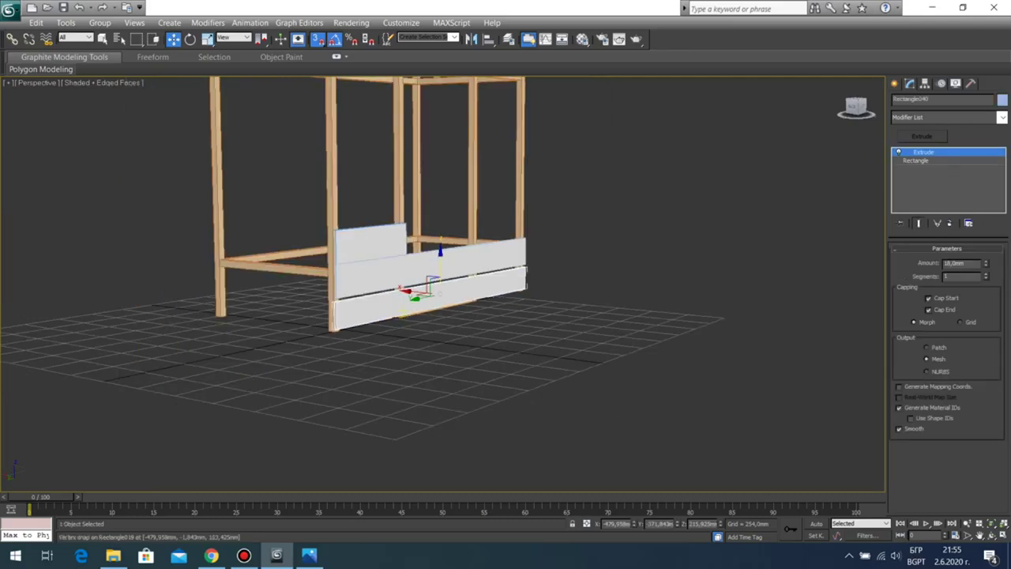
scroll(401, 316, up, 5)
middle_drag(402, 316, 592, 248)
middle_drag(310, 315, 390, 325)
scroll(383, 199, up, 2)
scroll(390, 325, down, 4)
scroll(442, 284, down, 6)
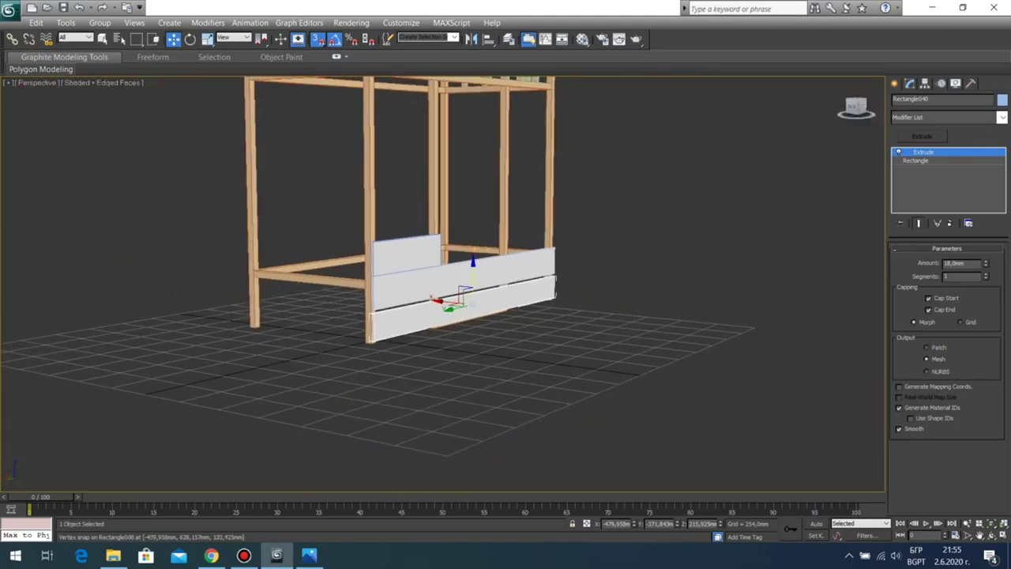
scroll(442, 284, up, 6)
scroll(442, 284, down, 6)
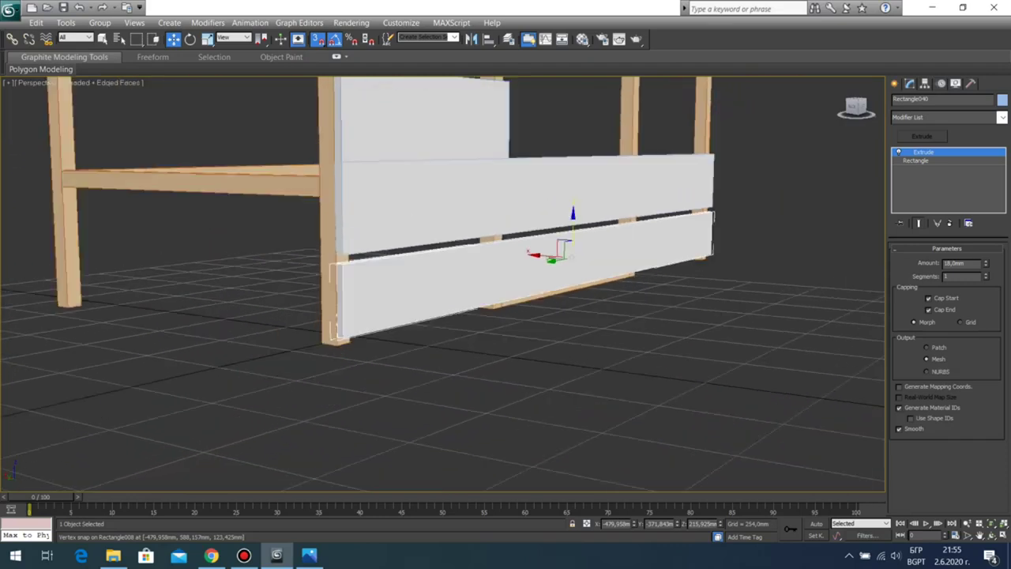
scroll(442, 284, up, 6)
middle_drag(316, 316, 521, 285)
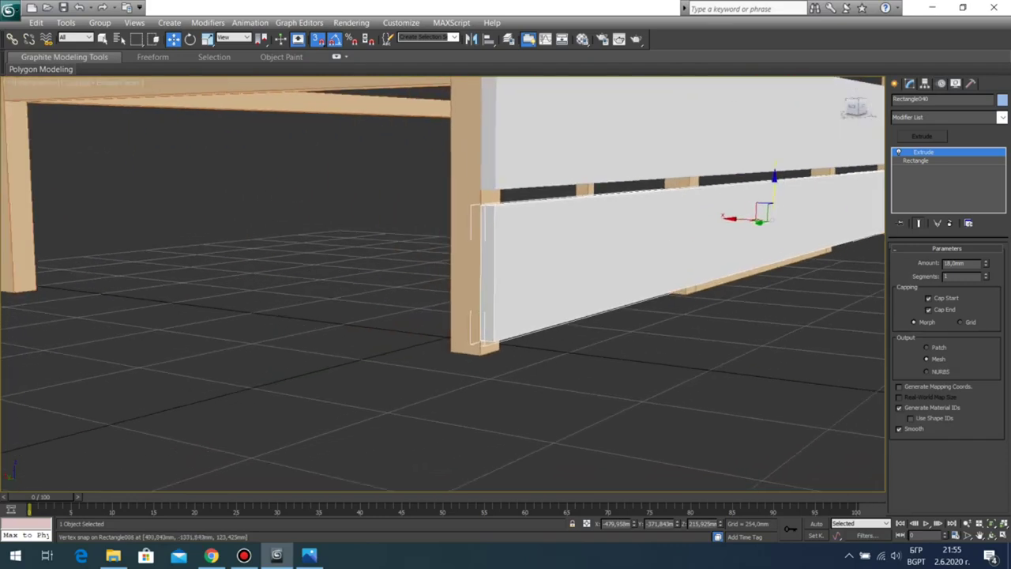
click(916, 161)
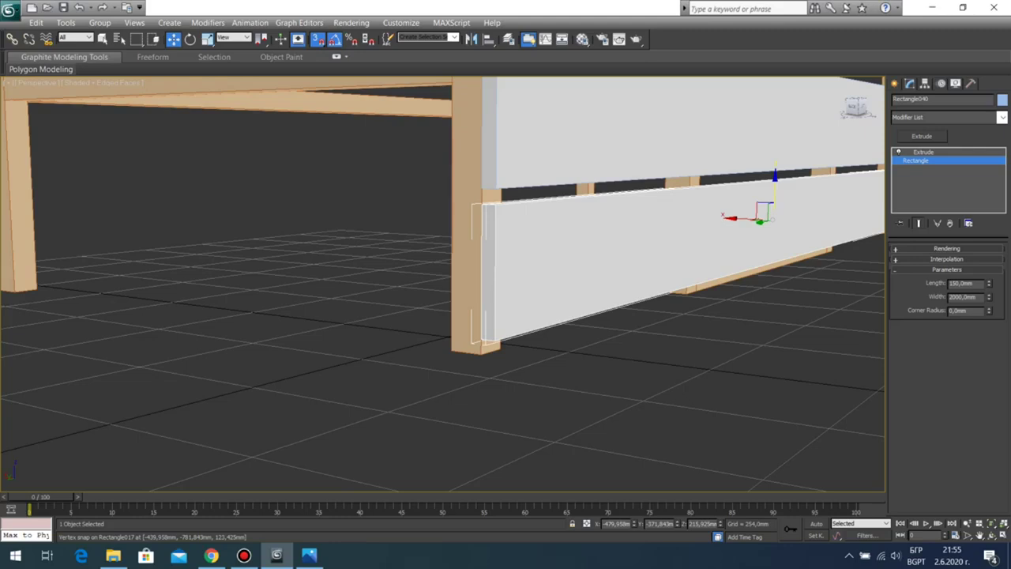
text(170)
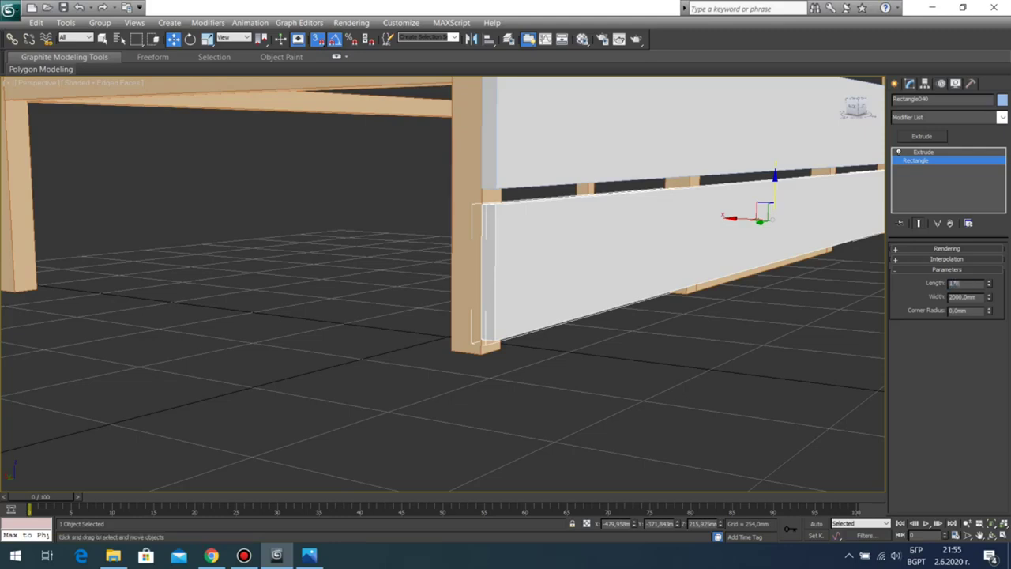
key(Return)
Step: Lower the lowest long panel so its bottom corner snaps to the bottom end of the front corner post
click(438, 316)
scroll(443, 316, up, 3)
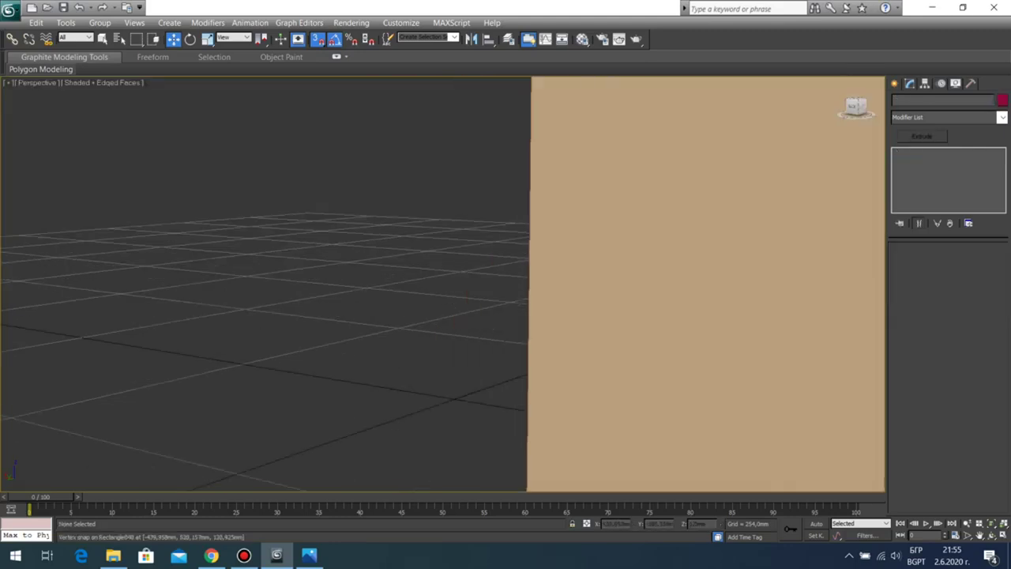
middle_drag(442, 315, 229, 284)
scroll(229, 284, down, 2)
click(324, 236)
scroll(324, 253, up, 1)
middle_drag(324, 253, 623, 387)
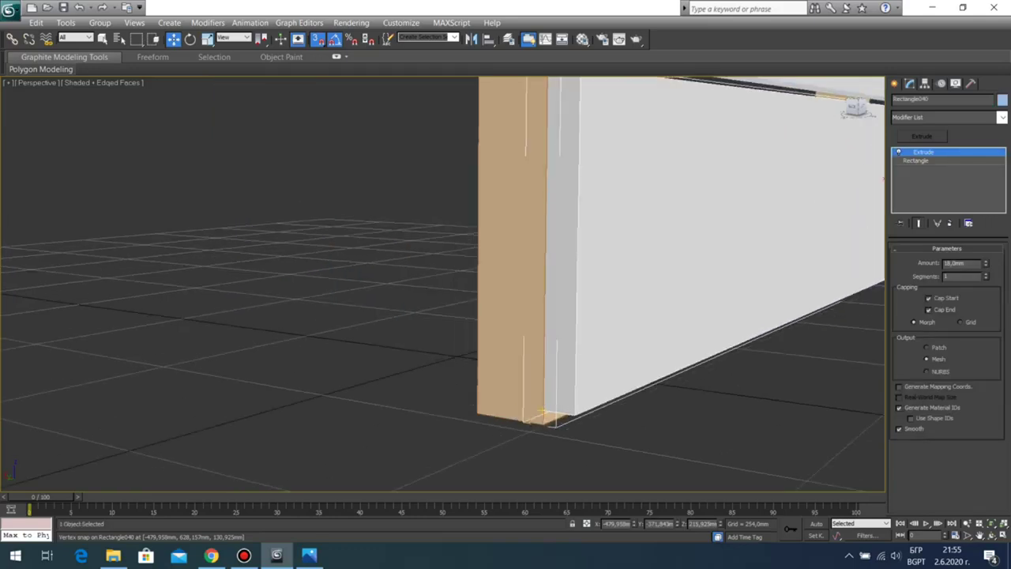
drag(543, 410, 560, 419)
scroll(505, 371, down, 3)
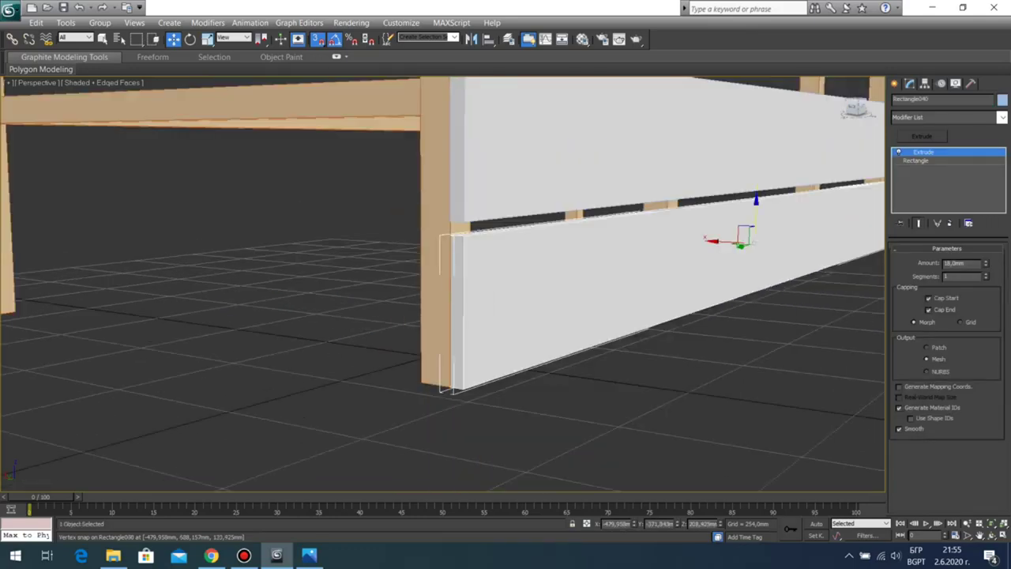
Step: Set the second long panel's rectangle length to 170 mm and snap the panel down onto the lowest one
middle_drag(506, 348, 466, 407)
click(522, 229)
click(916, 160)
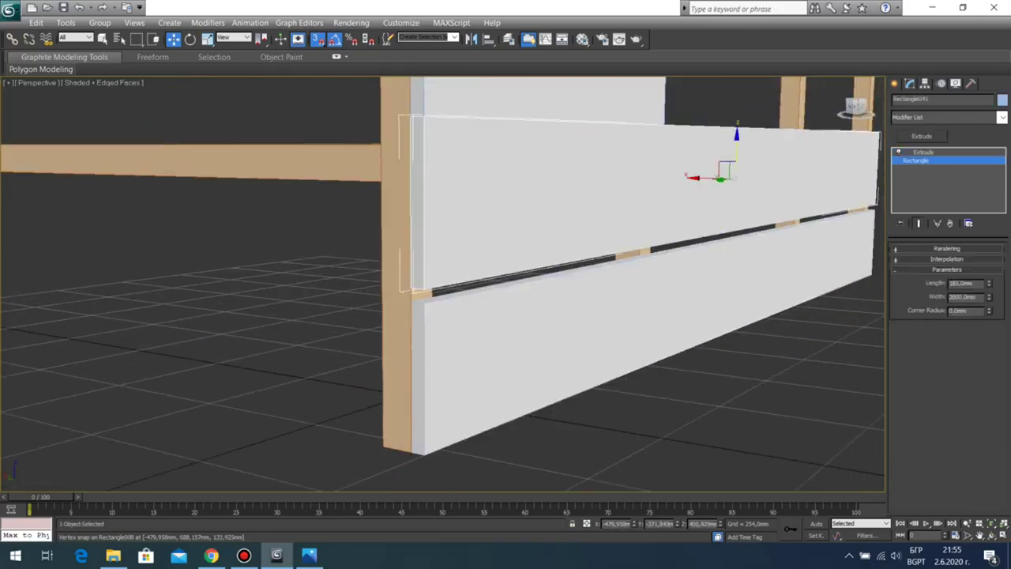
double_click(962, 282)
text(170)
key(Return)
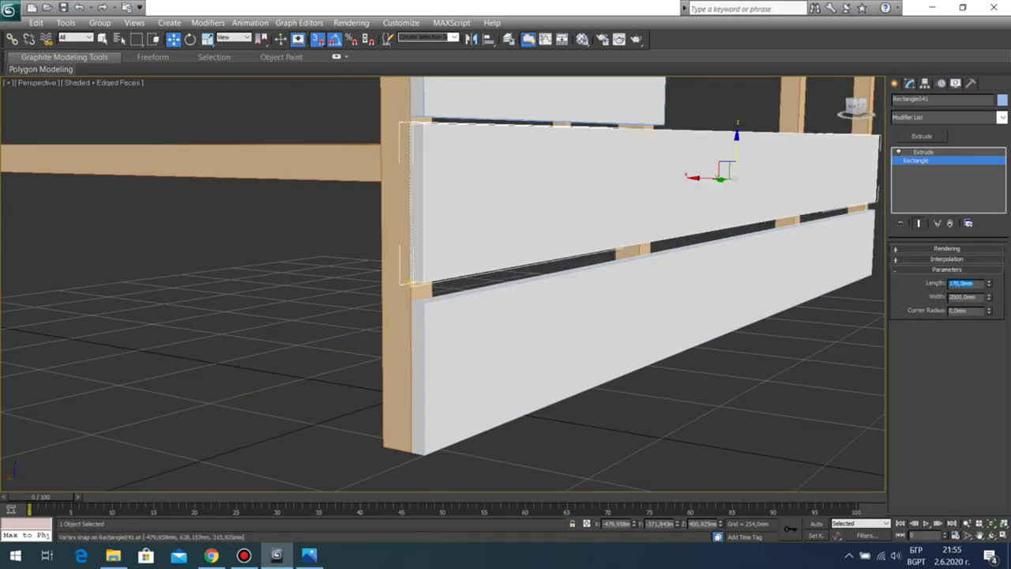
drag(411, 282, 411, 301)
middle_drag(412, 302, 413, 371)
Step: Set the length of the short panel's base rectangle to 170 mm
click(439, 171)
middle_drag(439, 171, 455, 281)
click(917, 160)
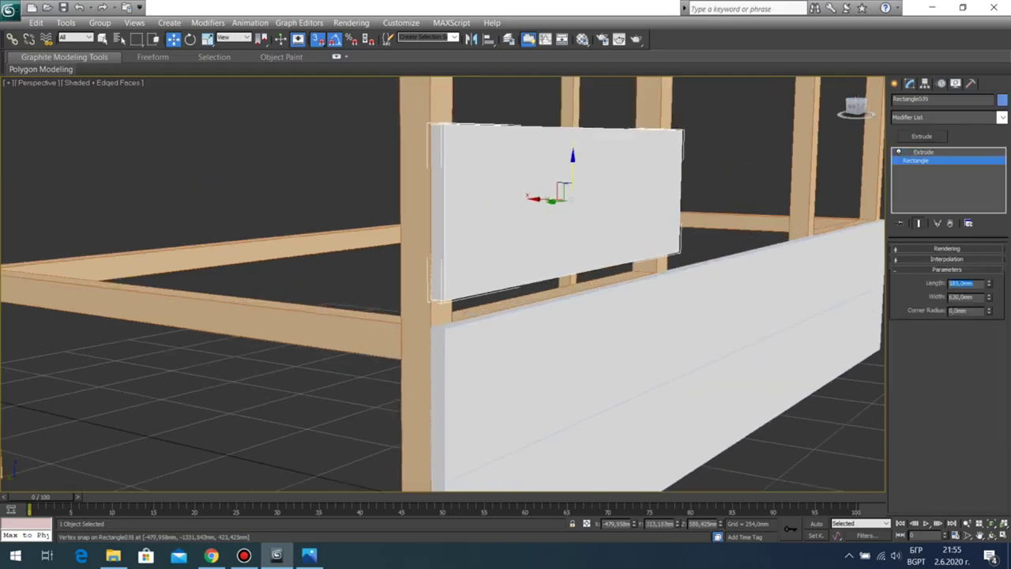
text(170)
key(Return)
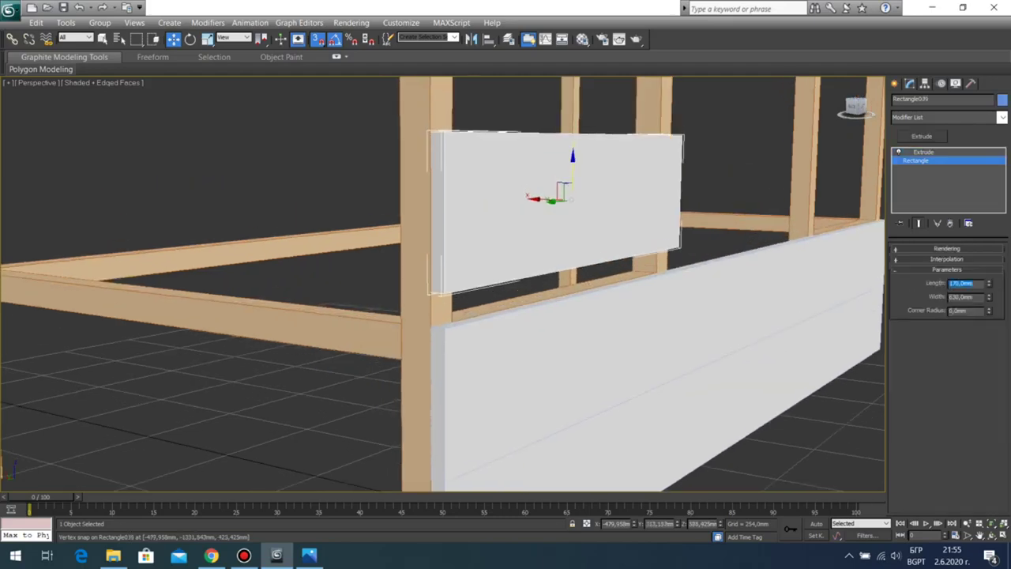
Step: Snap the short panel's lower corner down onto the top edge of the upper long panel
middle_drag(474, 286, 613, 319)
scroll(613, 320, up, 4)
middle_drag(720, 344, 612, 302)
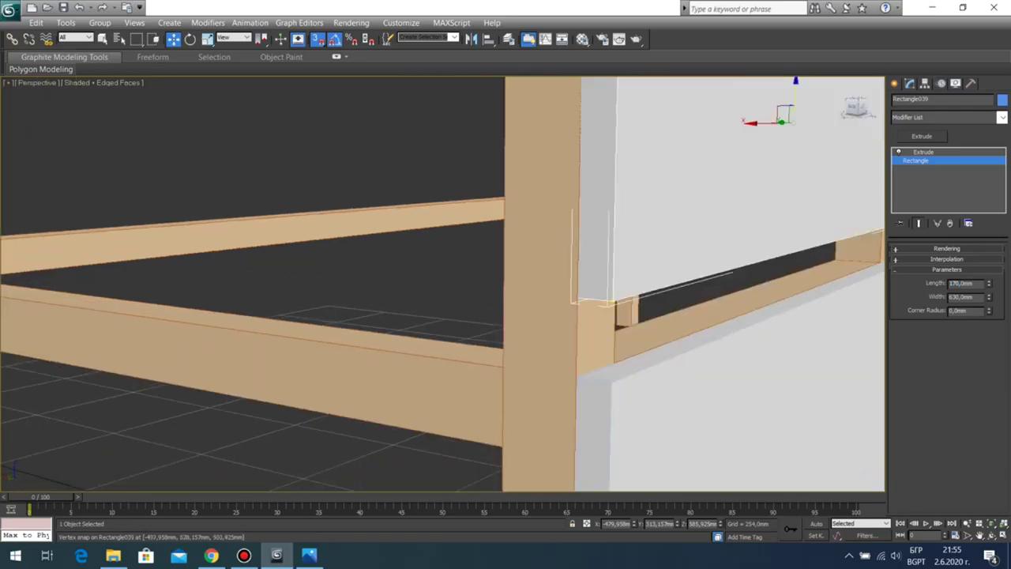
drag(577, 299, 578, 376)
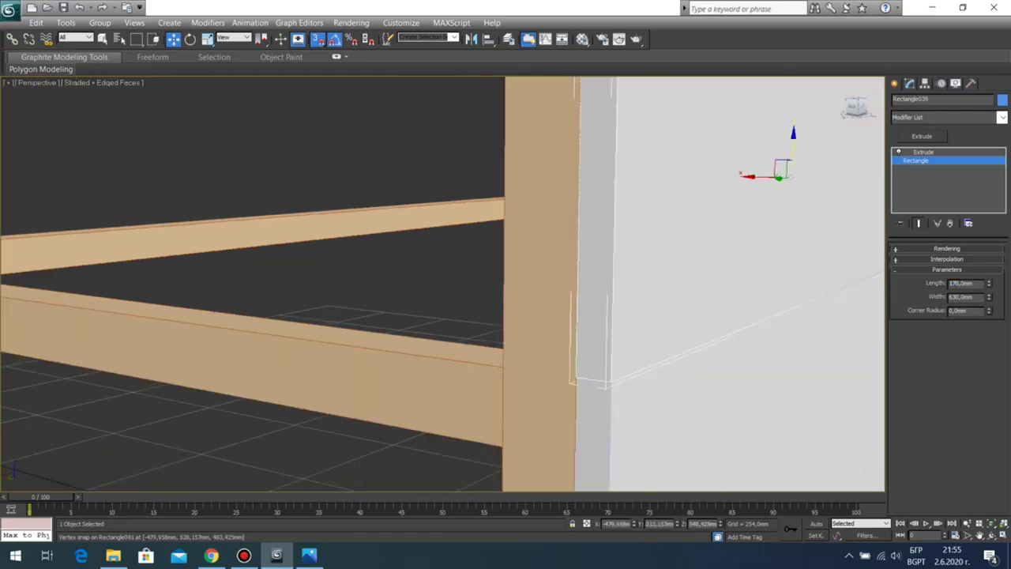
scroll(578, 376, down, 5)
middle_drag(521, 339, 502, 360)
click(641, 354)
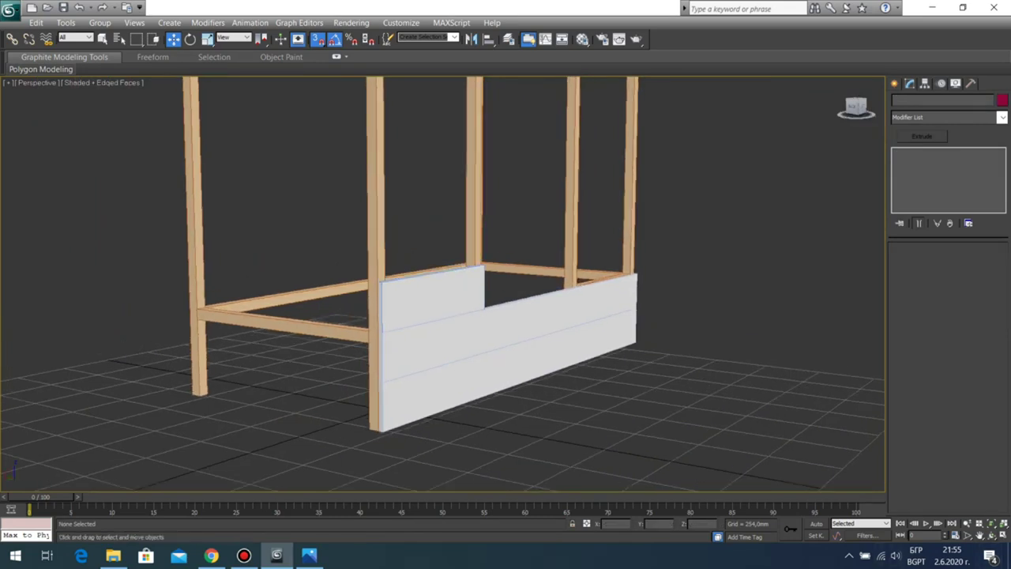
Step: With snapping off, clone the short panel straight up as five independent copies, spaced about one panel height apart
click(991, 536)
drag(442, 316, 87, 306)
scroll(442, 308, down, 5)
drag(443, 309, 498, 323)
middle_drag(498, 322, 557, 311)
scroll(518, 363, up, 5)
key(w)
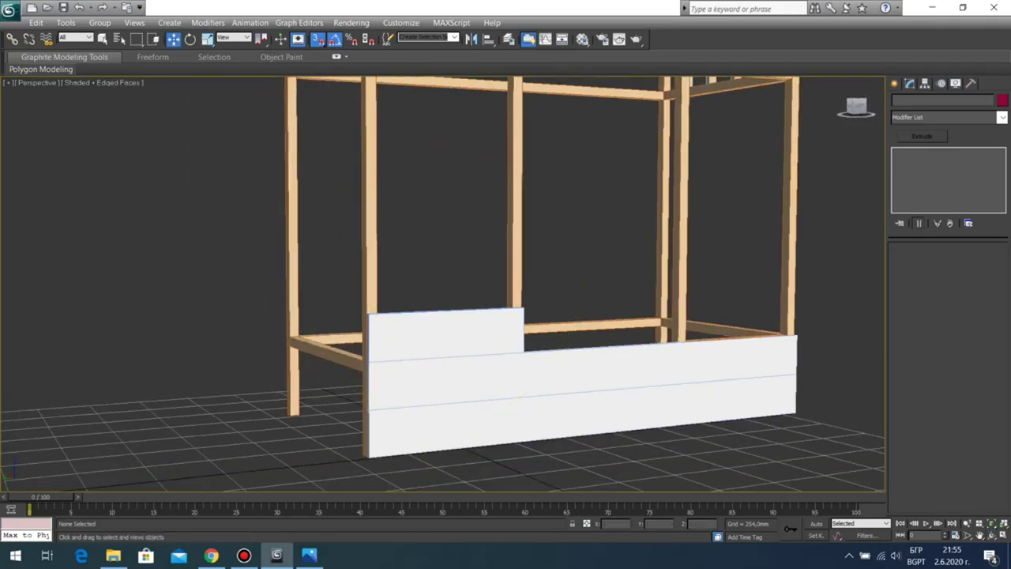
click(489, 340)
key(s)
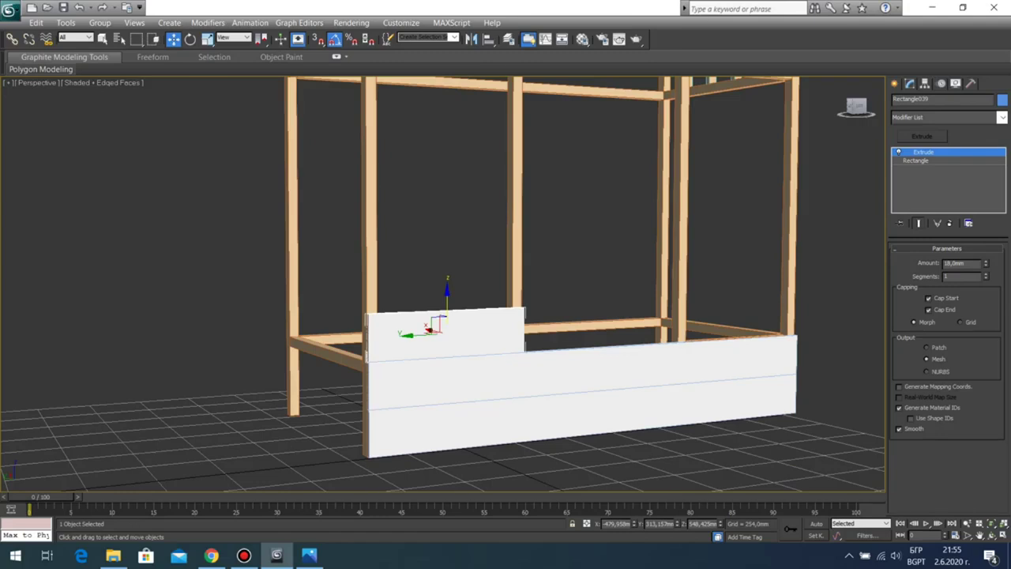
shift+drag(447, 299, 447, 251)
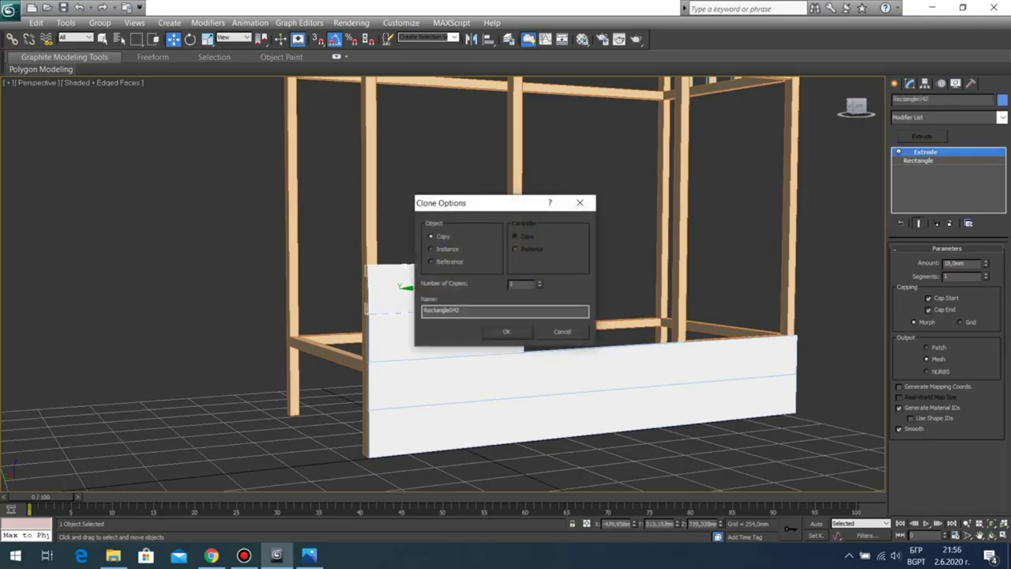
click(507, 332)
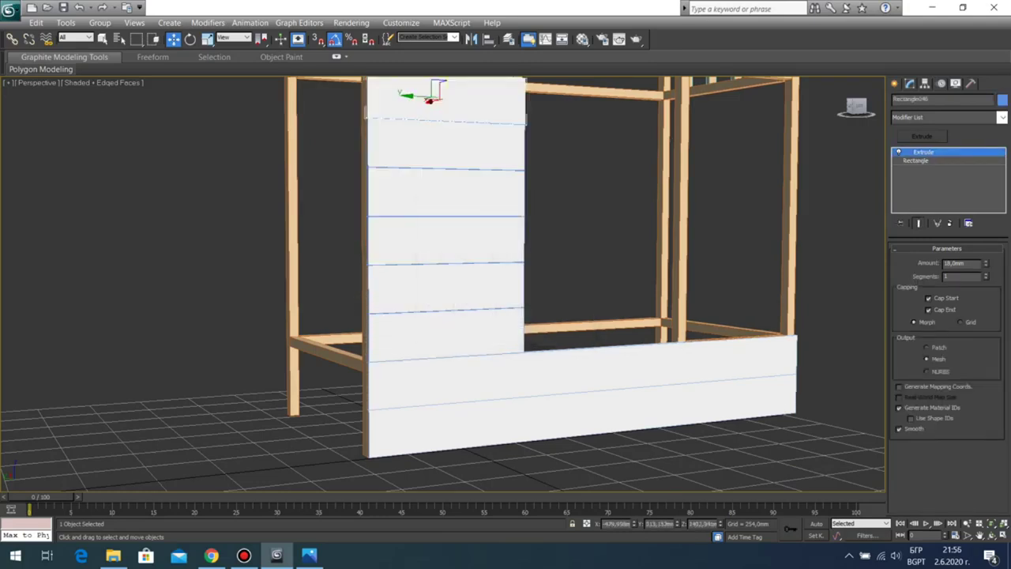
Step: Turn vertex snapping back on and snap the lowest copied panel down onto the original short panel
click(588, 257)
mouse_move(588, 256)
middle_down()
mouse_move(577, 341)
mouse_move(669, 232)
mouse_move(639, 195)
mouse_move(537, 387)
mouse_move(564, 337)
mouse_move(571, 266)
middle_up()
scroll(670, 232, up, 4)
click(639, 195)
scroll(639, 195, up, 5)
key(s)
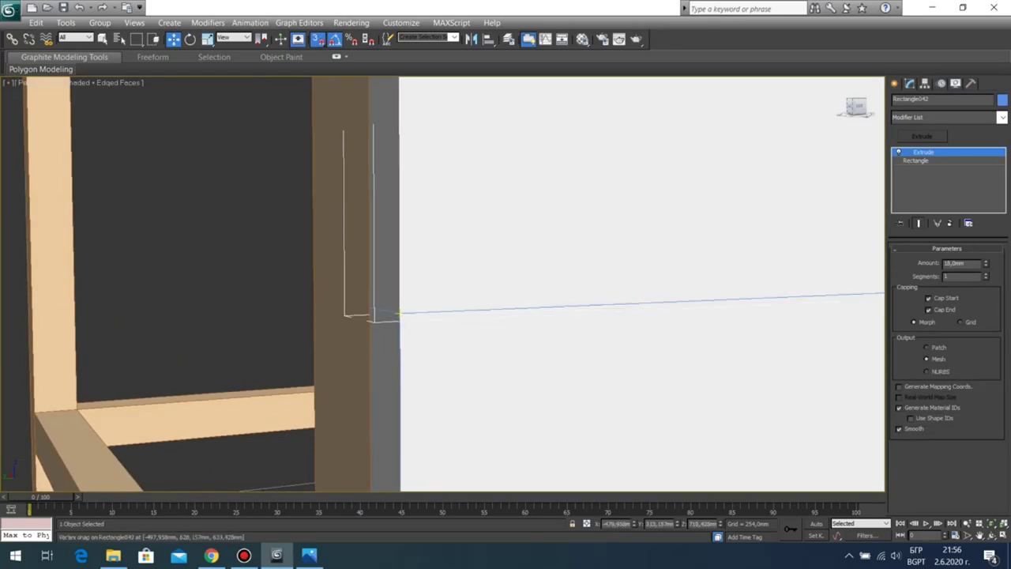
Step: Snap the second copied short panel down onto the top edge of the first copy
middle_drag(400, 313, 451, 552)
middle_drag(451, 189, 399, 505)
middle_drag(443, 119, 435, 302)
click(440, 265)
drag(392, 289, 392, 297)
middle_drag(392, 296, 373, 556)
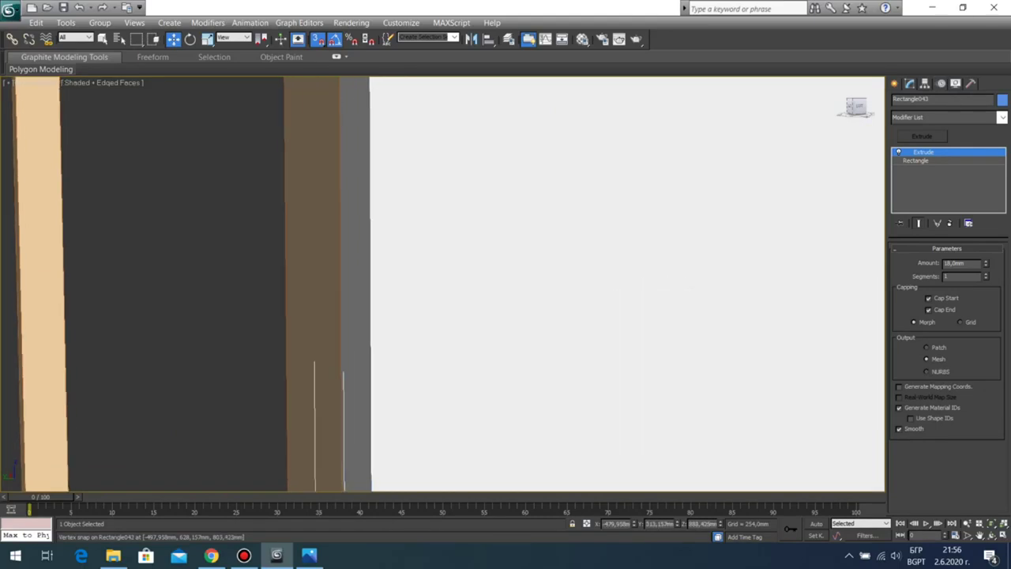
Step: Close the gap below the third copied short panel by snapping it onto the second copy
scroll(442, 284, down, 7)
middle_drag(442, 284, 438, 324)
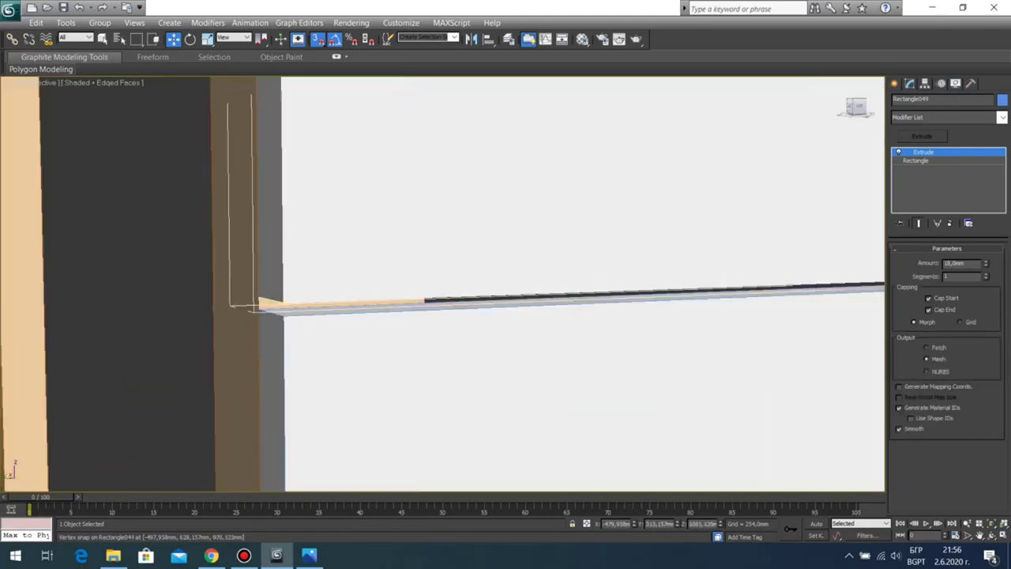
drag(283, 302, 285, 316)
middle_drag(285, 316, 278, 562)
scroll(426, 284, down, 7)
Step: Snap the fourth copied short panel down onto the third copy's top corner
middle_drag(426, 237, 424, 316)
click(408, 296)
scroll(405, 297, up, 7)
middle_drag(172, 413, 416, 293)
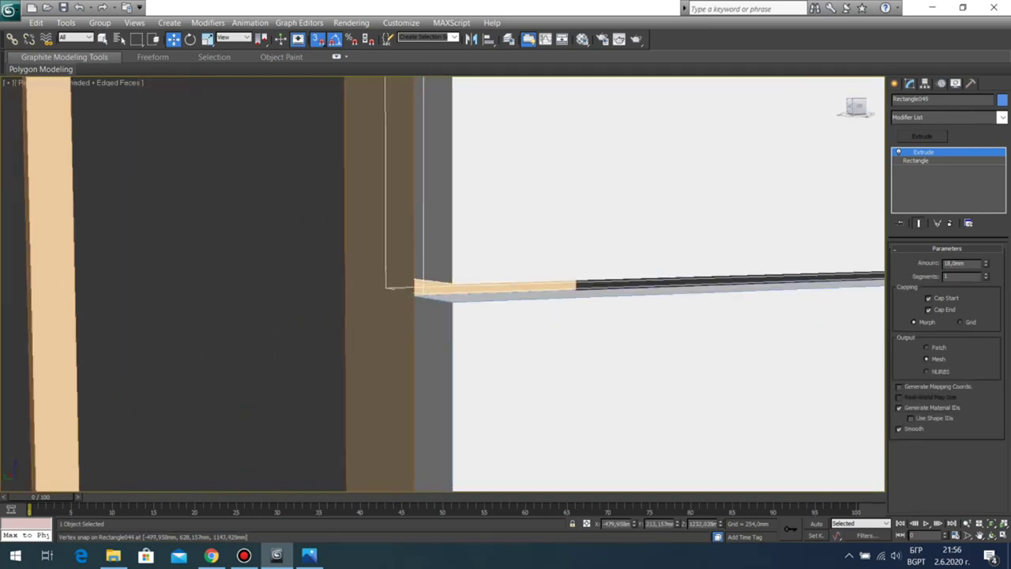
drag(452, 283, 452, 300)
scroll(450, 298, down, 7)
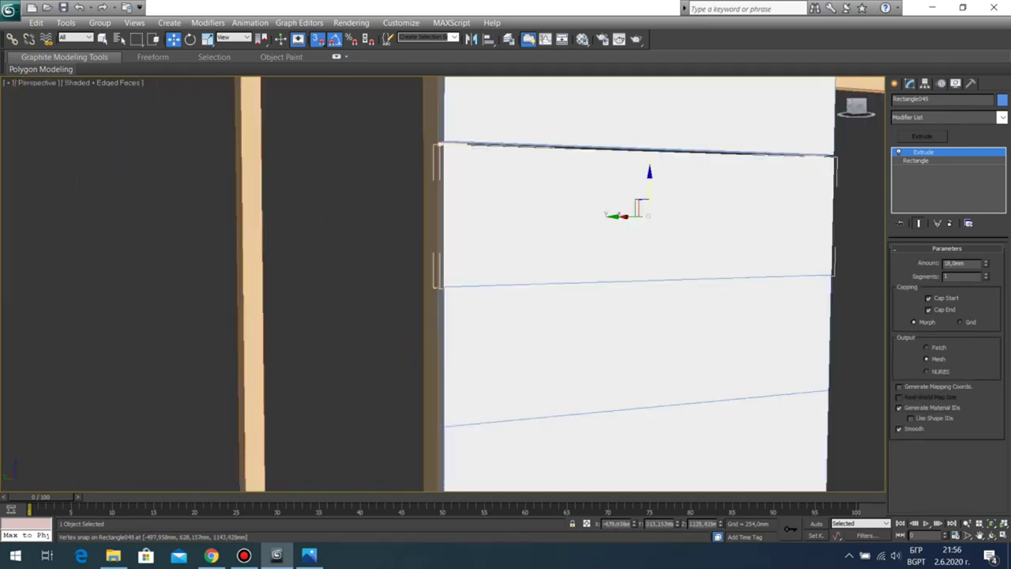
Step: Snap the fifth, topmost copied short panel down onto the fourth copy
middle_drag(447, 237, 423, 369)
click(420, 272)
scroll(411, 278, up, 7)
middle_drag(282, 258, 343, 223)
drag(343, 221, 343, 241)
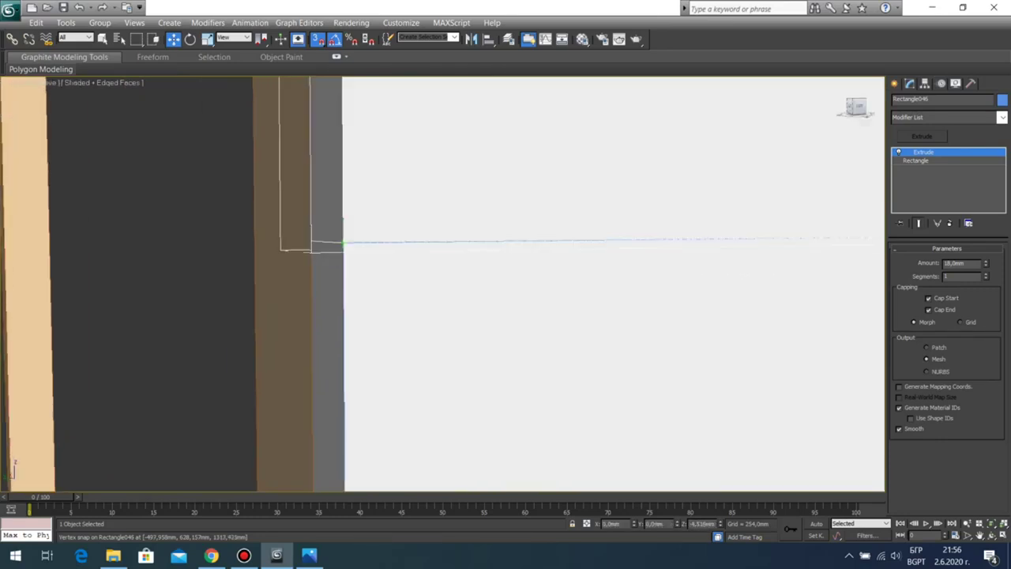
scroll(343, 241, down, 7)
middle_drag(343, 241, 316, 324)
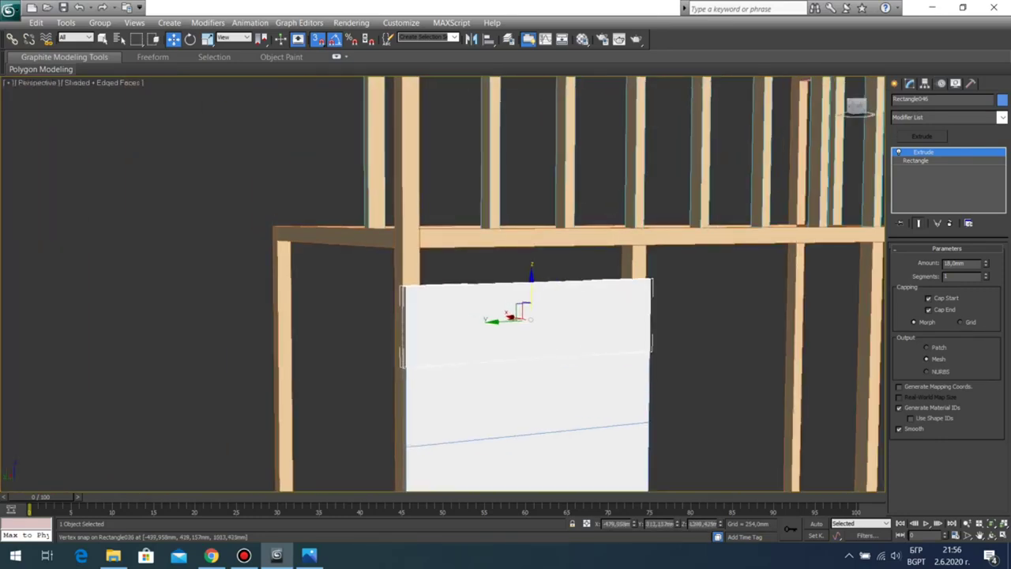
Step: Clone the topmost short panel once straight up and snap the copy down onto the top of the stack
click(317, 40)
shift+drag(532, 293, 531, 208)
key(Return)
scroll(655, 180, up, 4)
middle_drag(435, 316, 654, 243)
scroll(539, 277, up, 5)
key(s)
drag(266, 345, 267, 387)
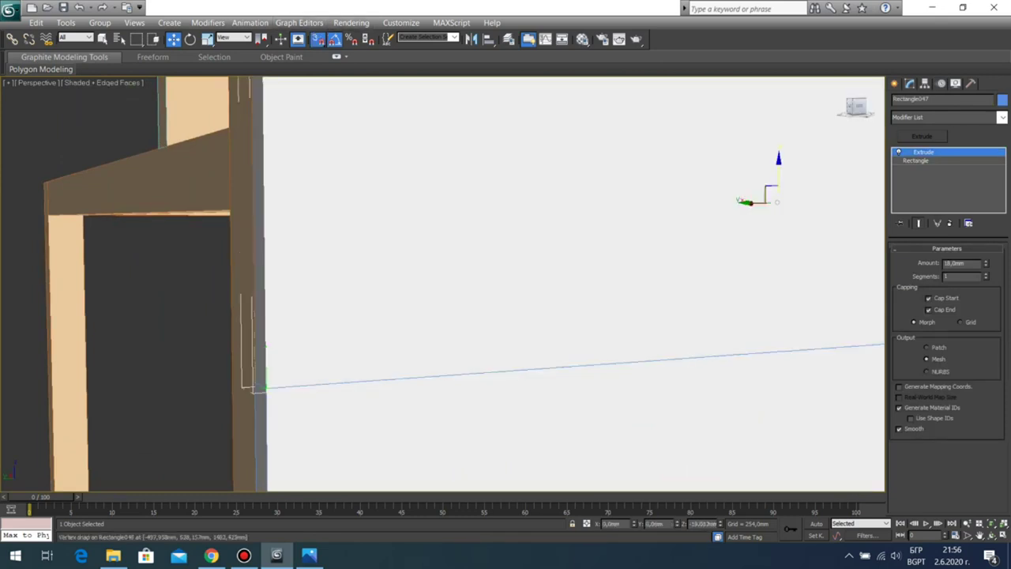
scroll(267, 388, down, 6)
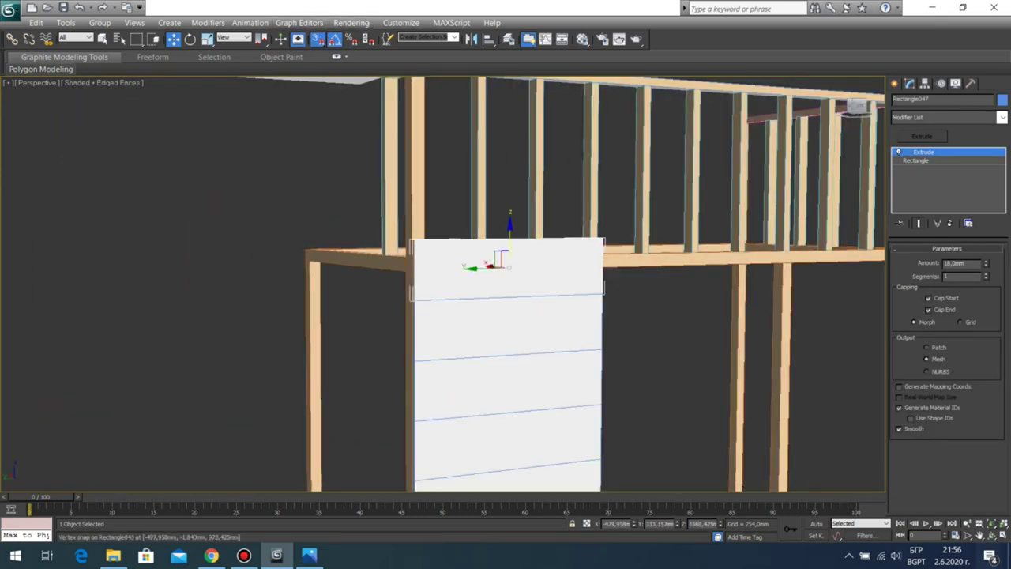
Step: Examine the completed short-panel stack against the front posts, platform beam and railings from several angles
click(991, 535)
drag(379, 292, 640, 324)
drag(553, 316, 324, 280)
scroll(443, 285, down, 5)
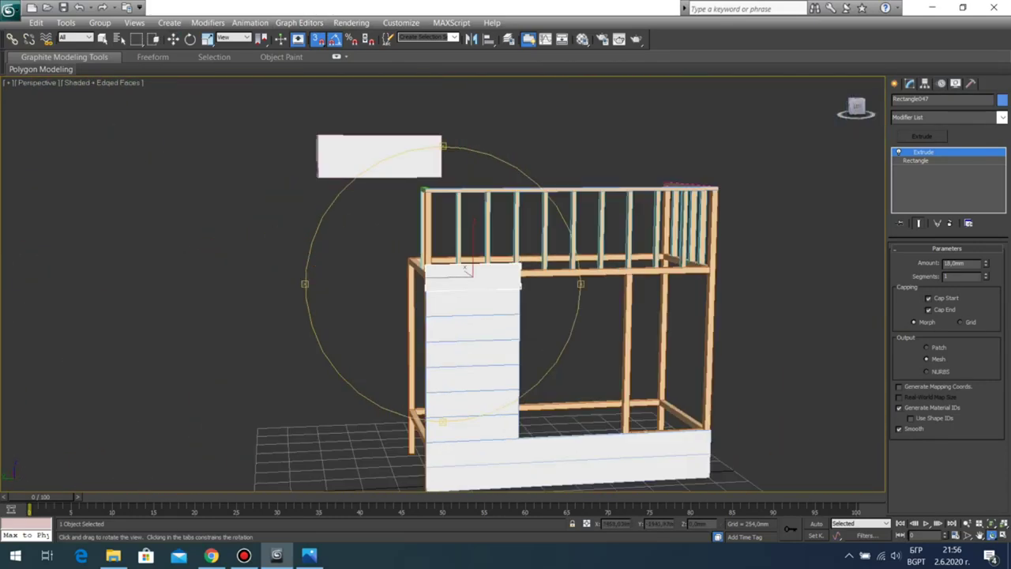
middle_drag(474, 332, 357, 255)
drag(473, 276, 399, 304)
drag(355, 289, 616, 277)
scroll(466, 276, up, 6)
drag(442, 276, 489, 283)
scroll(592, 277, up, 3)
scroll(604, 277, down, 5)
middle_drag(490, 283, 255, 420)
drag(489, 277, 490, 284)
middle_drag(489, 284, 448, 348)
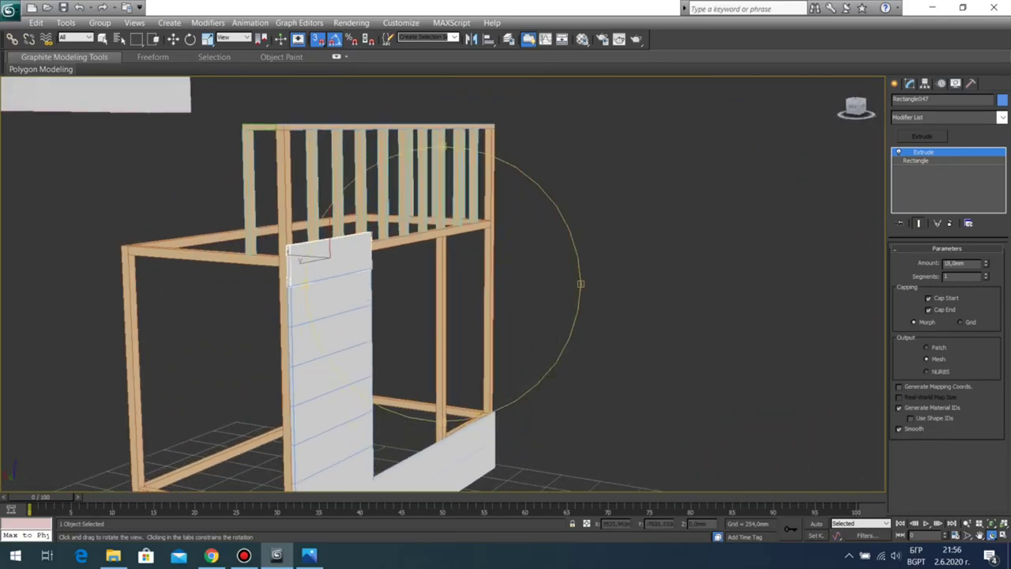
Step: Examine the bed frame from its ends and back, then the lower front cladding
middle_drag(489, 284, 421, 273)
drag(489, 280, 395, 275)
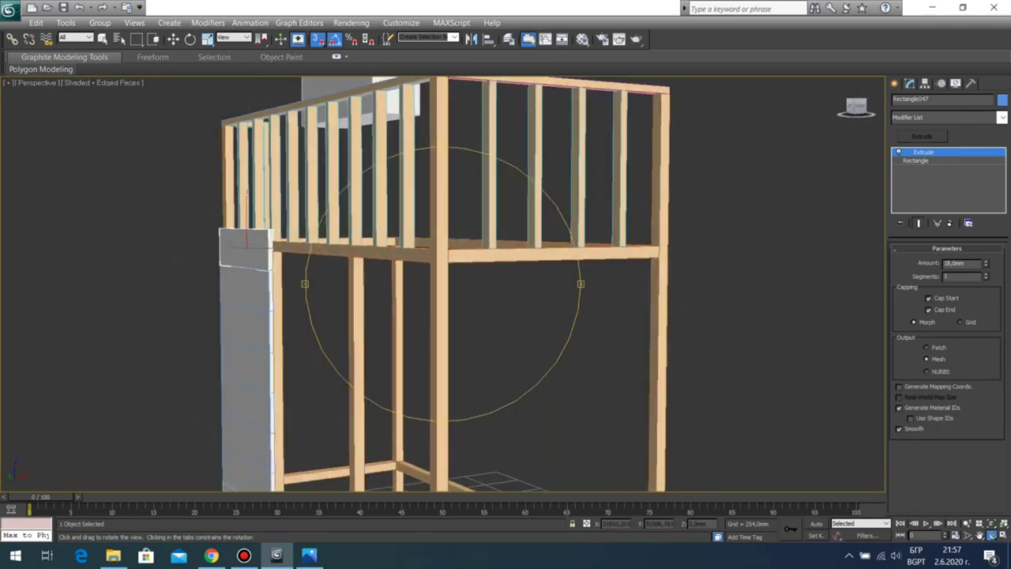
drag(394, 275, 411, 287)
middle_drag(410, 288, 578, 176)
drag(443, 285, 488, 282)
middle_drag(488, 283, 476, 385)
drag(475, 386, 583, 368)
drag(442, 288, 455, 286)
middle_drag(455, 286, 565, 199)
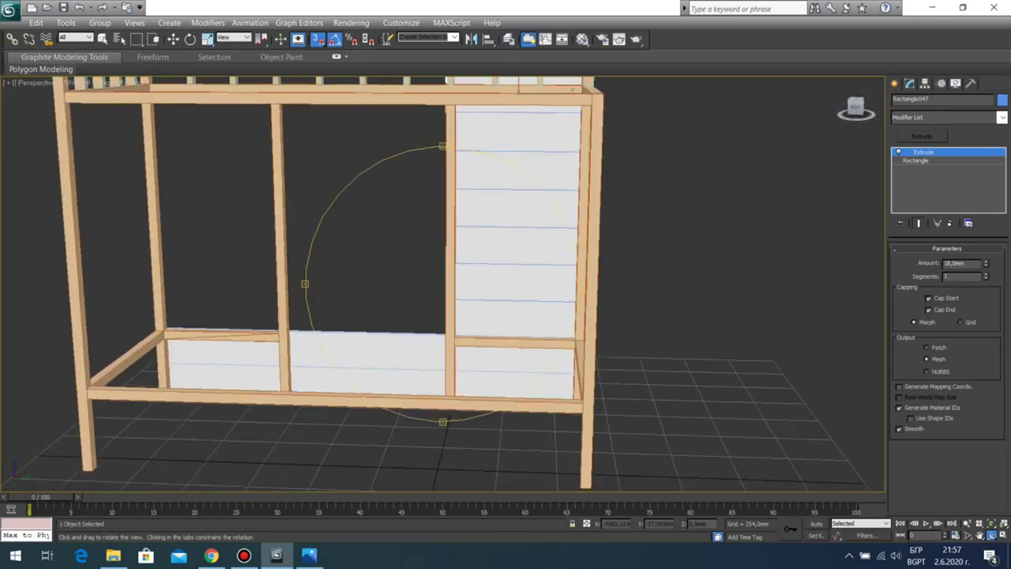
drag(443, 286, 343, 287)
scroll(442, 286, down, 5)
drag(443, 286, 419, 298)
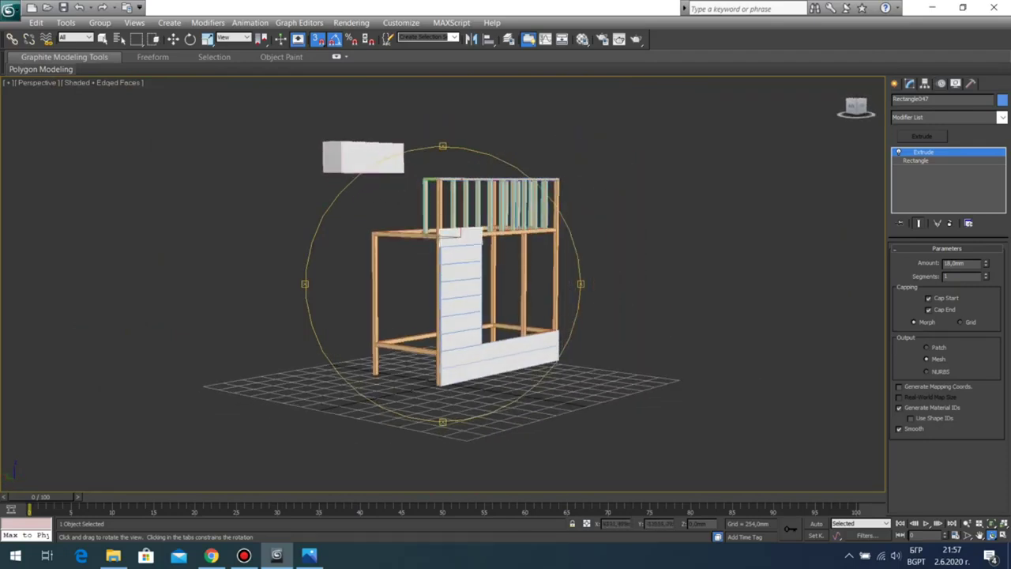
scroll(537, 169, up, 5)
middle_drag(537, 379, 539, 87)
mouse_move(379, 288)
mouse_down()
mouse_move(468, 267)
mouse_move(492, 292)
mouse_move(390, 284)
mouse_up()
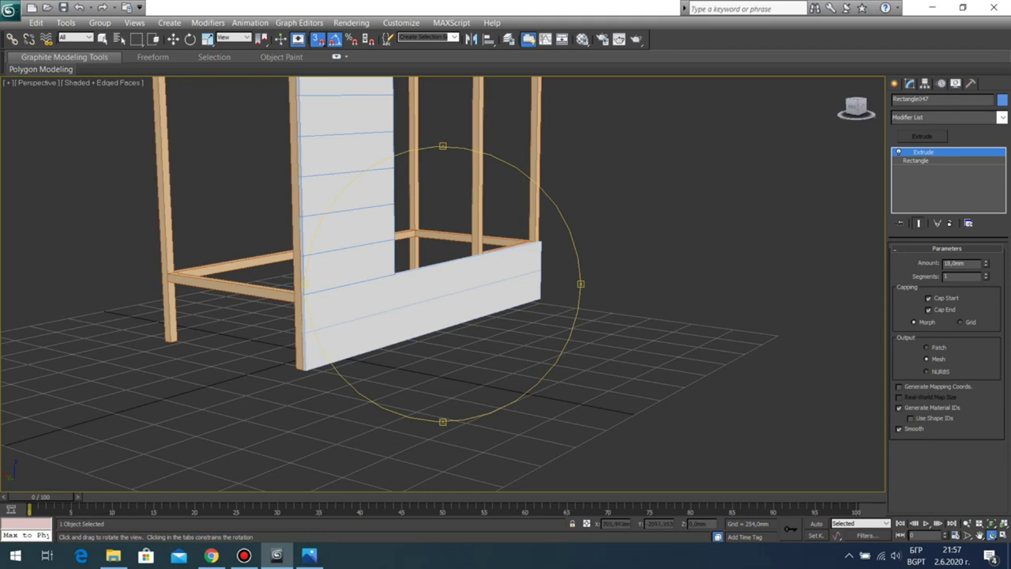
Step: Examine the front cladding and its posts from behind the bed frame, then from the front
drag(390, 284, 559, 267)
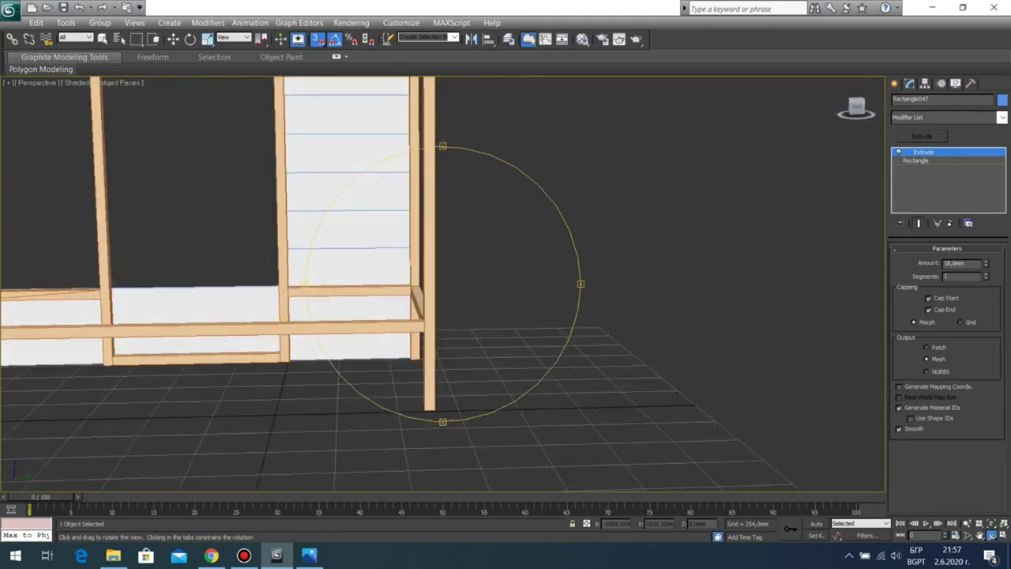
middle_drag(513, 272, 702, 304)
scroll(442, 283, up, 2)
middle_drag(442, 283, 477, 374)
scroll(473, 235, down, 2)
drag(477, 332, 524, 351)
middle_drag(525, 350, 523, 193)
scroll(523, 218, up, 3)
scroll(523, 193, down, 2)
drag(528, 322, 672, 347)
scroll(632, 340, down, 3)
middle_drag(631, 340, 575, 387)
scroll(575, 387, down, 2)
scroll(442, 285, up, 4)
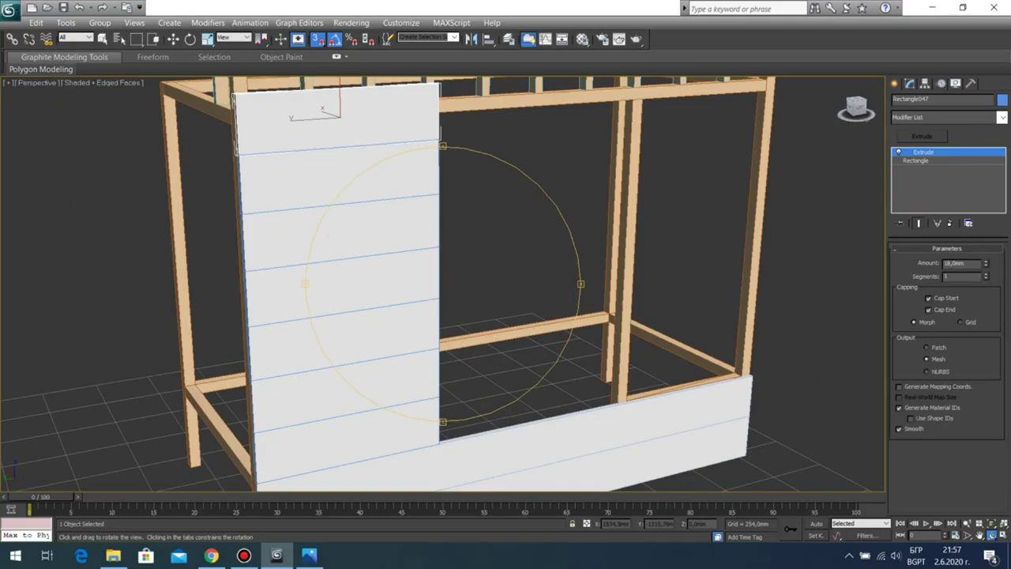
Step: Examine how the topmost short panel meets the corner post, the platform beam and the railing slats
drag(442, 316, 505, 315)
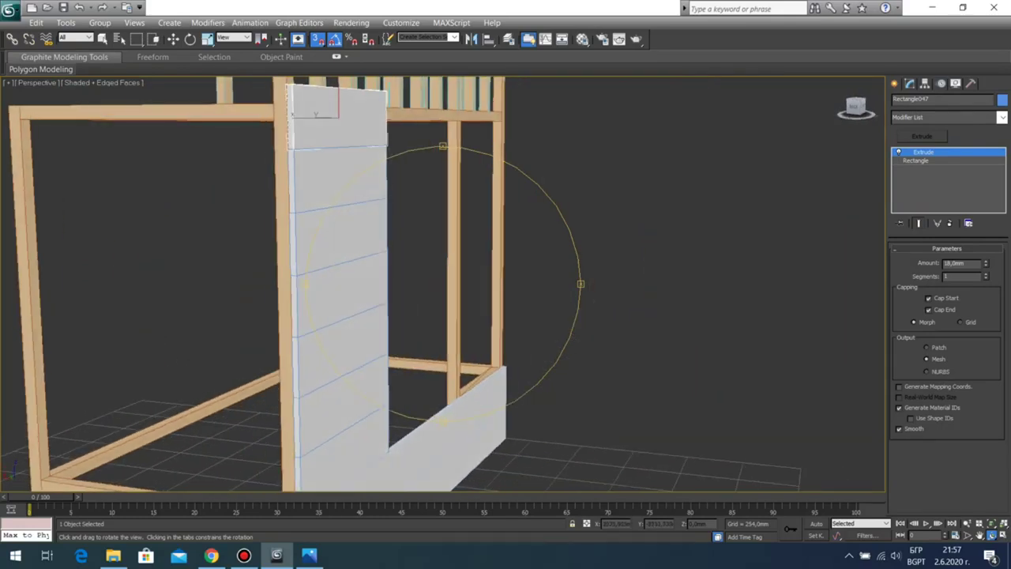
middle_drag(505, 316, 512, 198)
scroll(442, 285, down, 2)
middle_drag(442, 284, 424, 348)
scroll(442, 284, down, 2)
drag(490, 308, 540, 303)
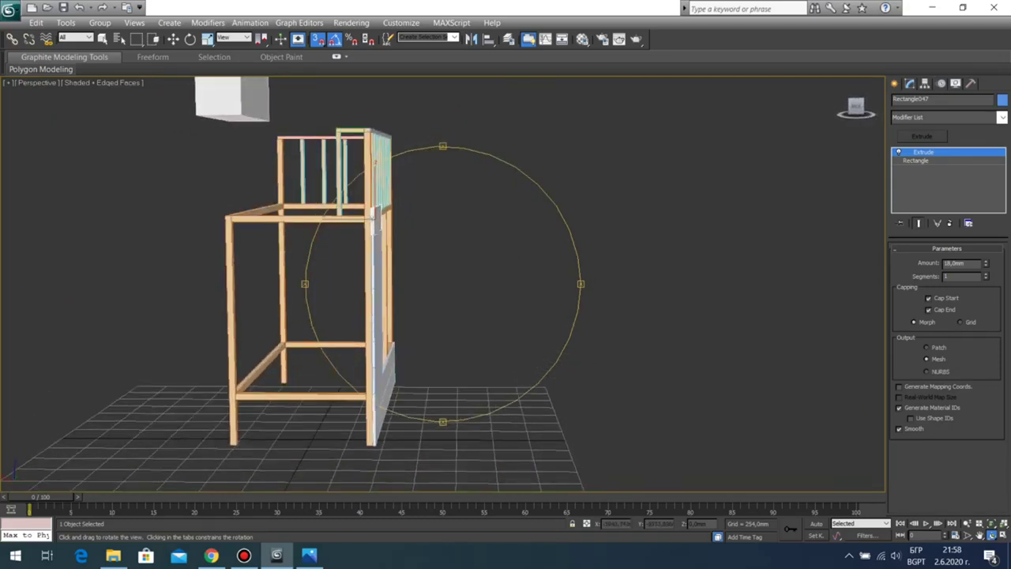
scroll(443, 285, up, 5)
middle_drag(443, 237, 521, 411)
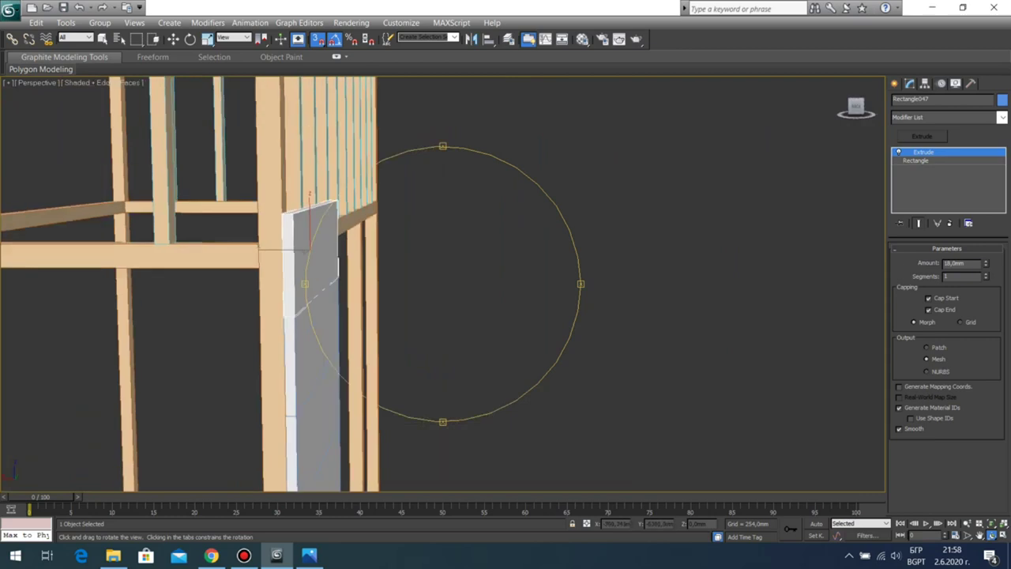
drag(458, 316, 482, 316)
middle_drag(442, 285, 445, 312)
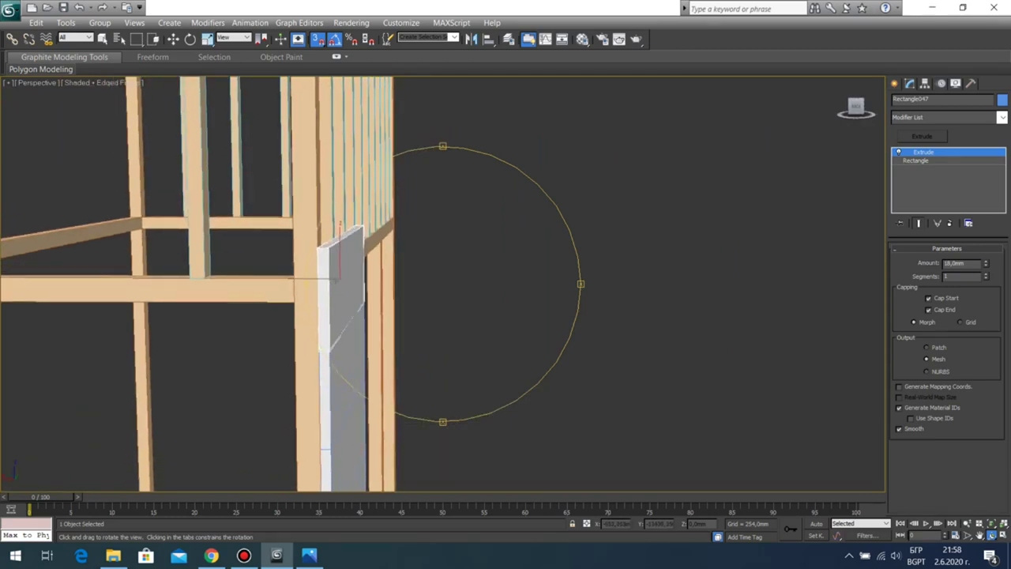
drag(474, 315, 446, 316)
middle_drag(442, 285, 422, 355)
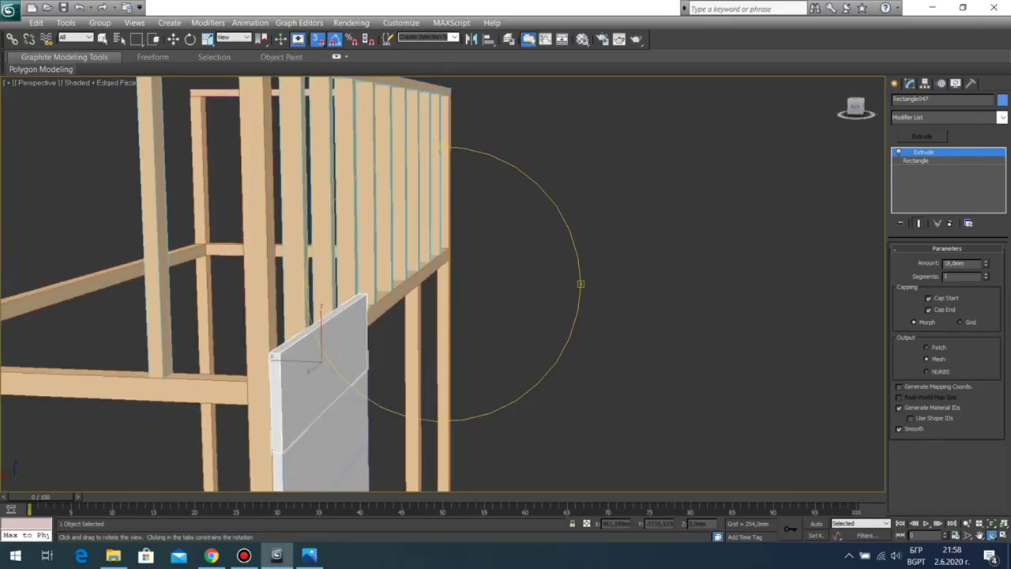
scroll(443, 284, down, 3)
drag(474, 316, 387, 316)
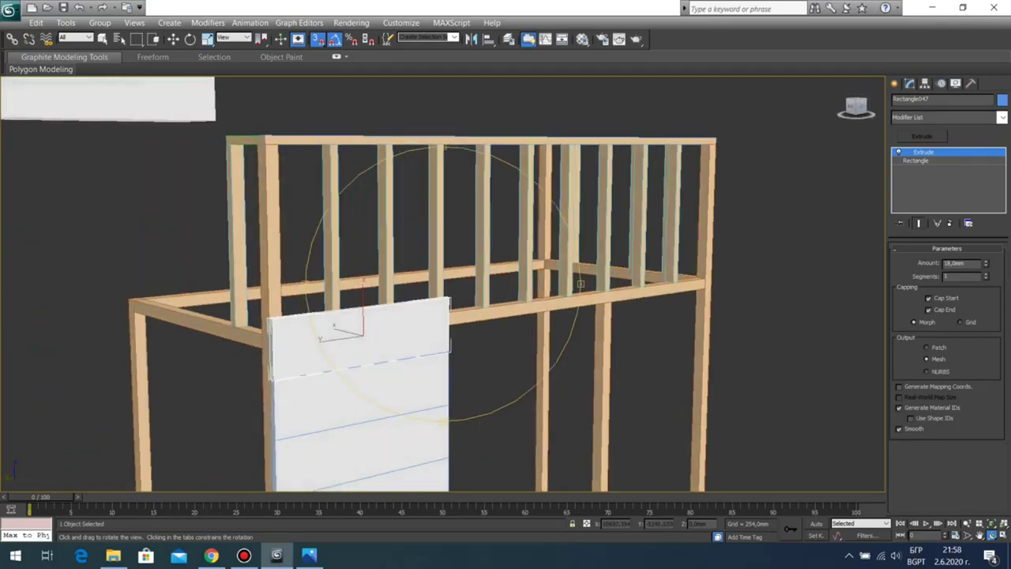
key(alt+w)
right_click(664, 174)
right_click(518, 216)
click(539, 286)
key(z)
right_click(237, 395)
click(400, 361)
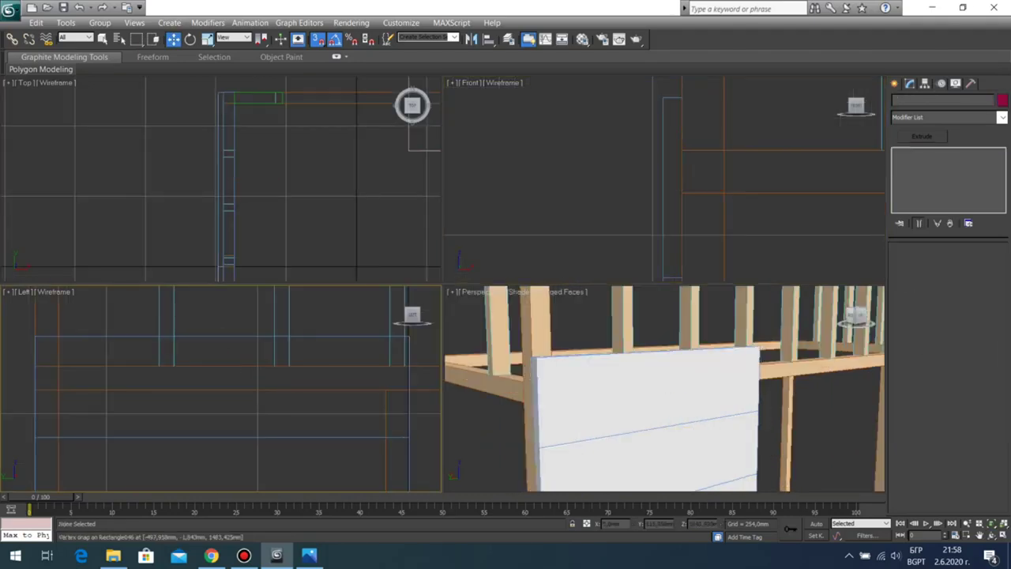
key(ctrl+shift+z)
key(alt+w)
scroll(371, 229, up, 2)
middle_drag(371, 229, 359, 363)
click(894, 83)
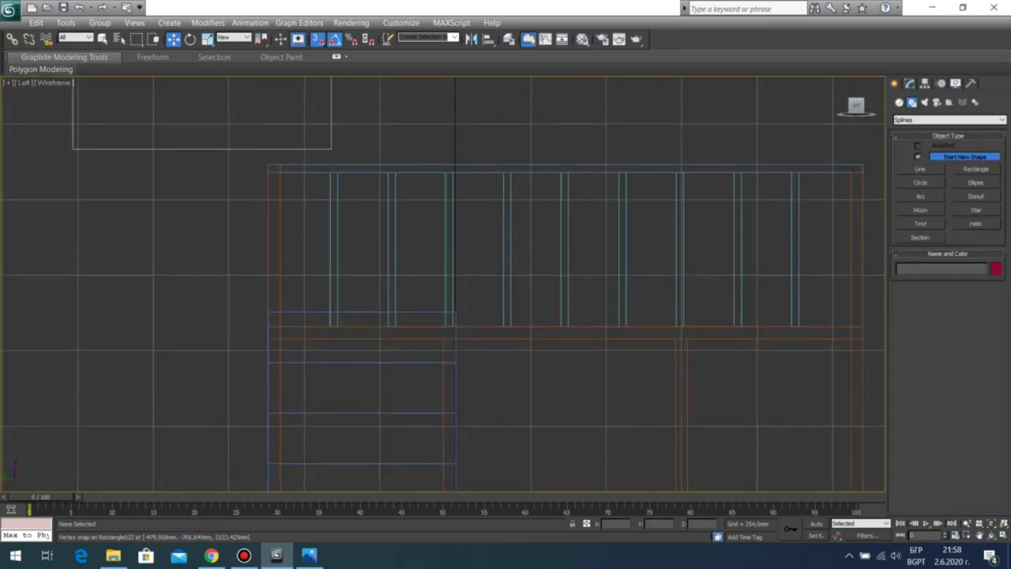
click(977, 169)
drag(394, 172, 454, 313)
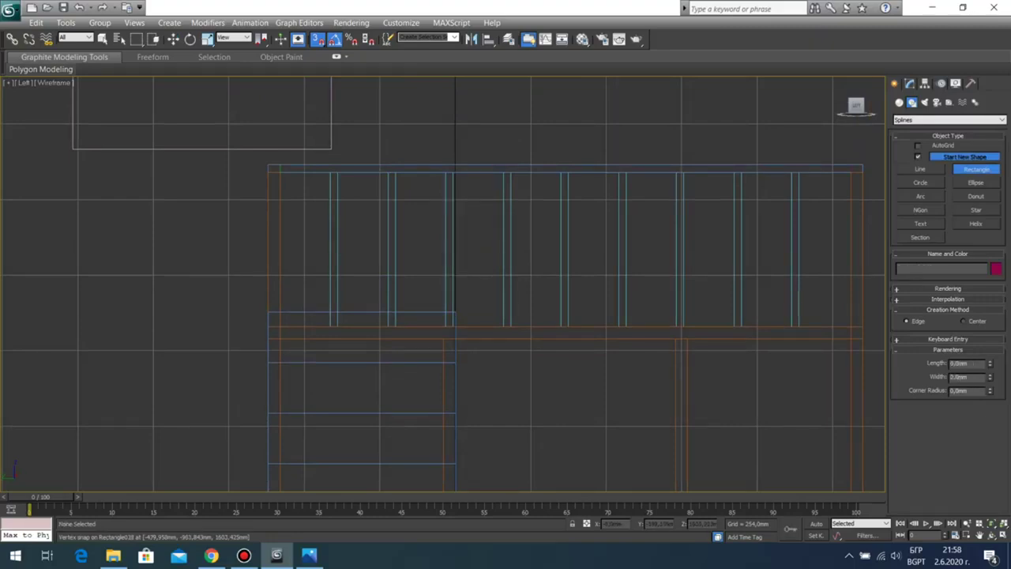
key(alt+w)
right_click(624, 348)
key(alt+w)
key(Escape)
key(F1)
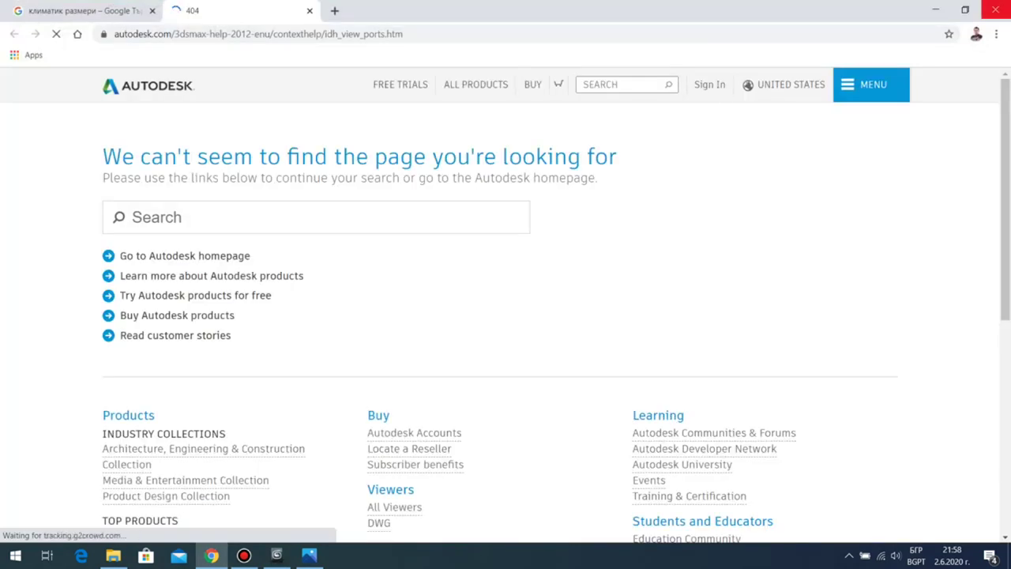
click(996, 9)
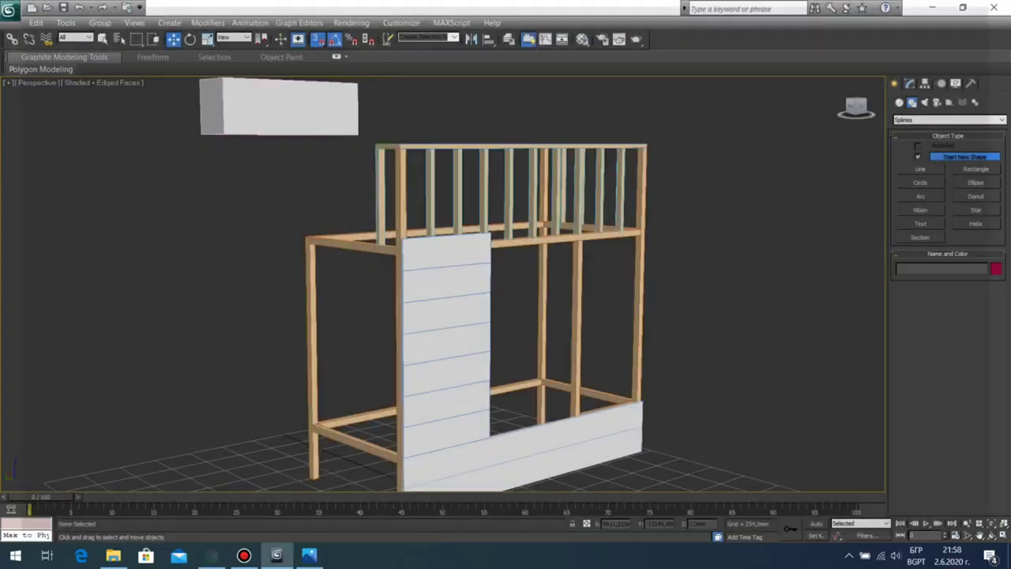
Step: Examine the short-panel stack and the open remainder of the front in the perspective view
click(991, 535)
drag(537, 292, 533, 351)
drag(442, 422, 523, 379)
middle_drag(561, 387, 493, 412)
scroll(574, 309, up, 4)
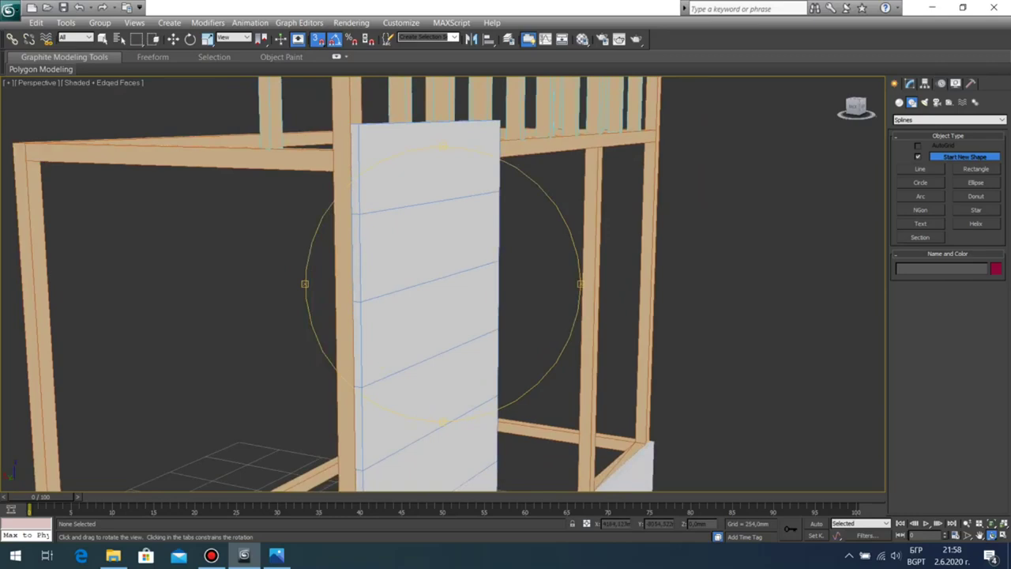
middle_drag(493, 412, 477, 371)
scroll(477, 371, down, 5)
drag(477, 371, 421, 366)
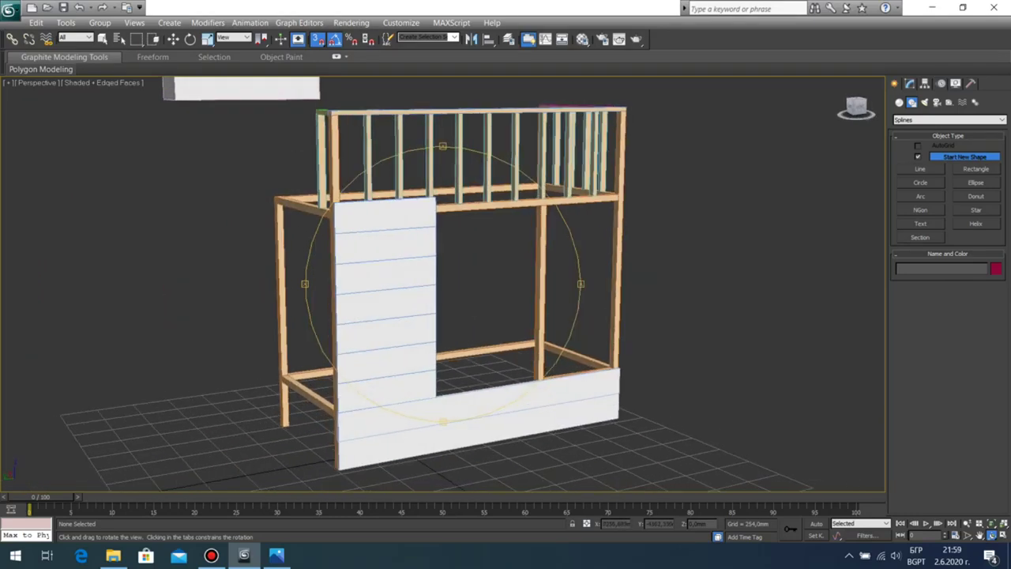
Step: Select all seven stacked short panels and clone them along the front toward the opposite end post
key(w)
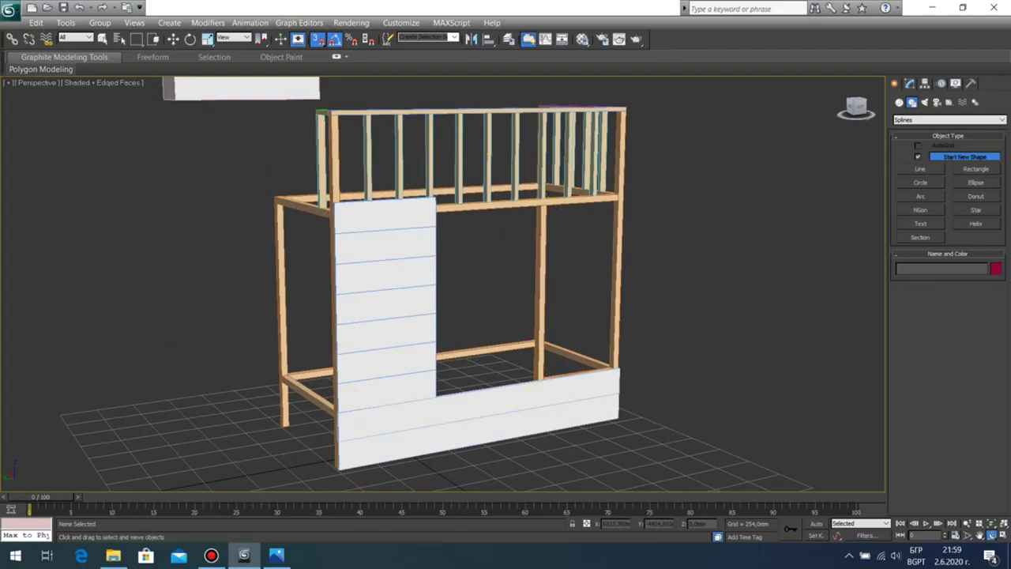
middle_drag(418, 387, 340, 370)
click(319, 372)
ctrl+click(319, 344)
ctrl+click(319, 316)
ctrl+click(319, 228)
ctrl+click(320, 198)
mouse_move(276, 288)
shift+mouse_down()
mouse_move(522, 266)
mouse_move(476, 270)
mouse_move(485, 270)
shift+mouse_up()
click(507, 331)
Step: Snap the cloned short-panel stack to the end corner of the upper long panel, flush with the end post
scroll(545, 276, up, 5)
middle_drag(545, 277, 399, 240)
key(ctrl+r)
drag(489, 265, 466, 272)
middle_drag(465, 272, 465, 197)
scroll(466, 198, up, 5)
middle_drag(379, 316, 550, 132)
scroll(442, 283, up, 2)
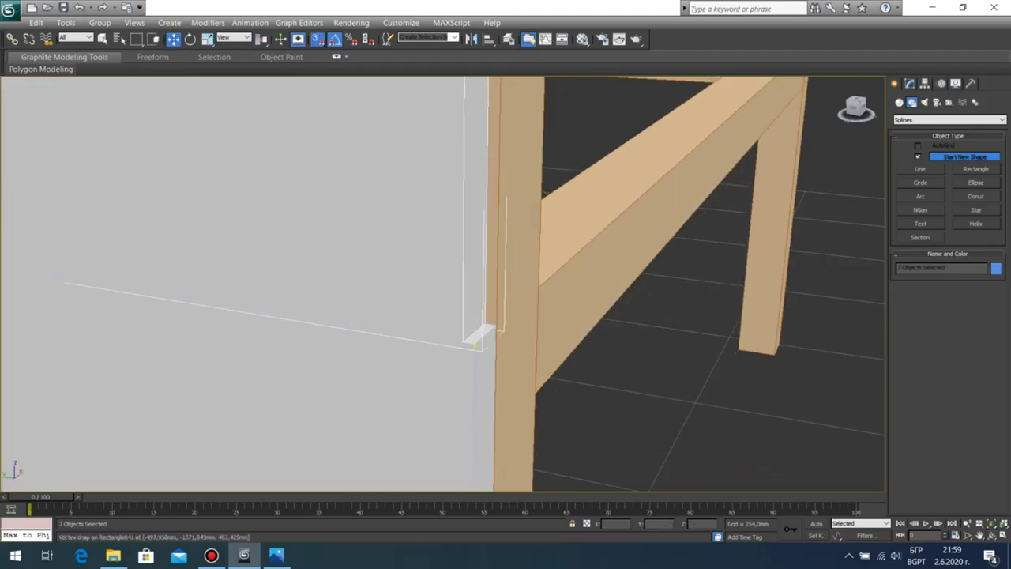
drag(463, 342, 474, 345)
scroll(475, 346, down, 8)
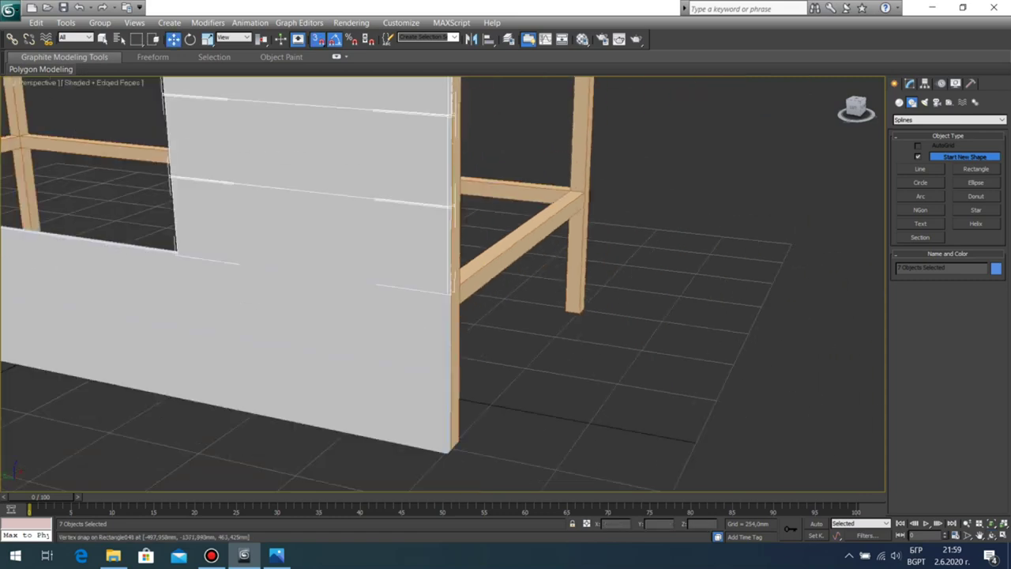
click(584, 340)
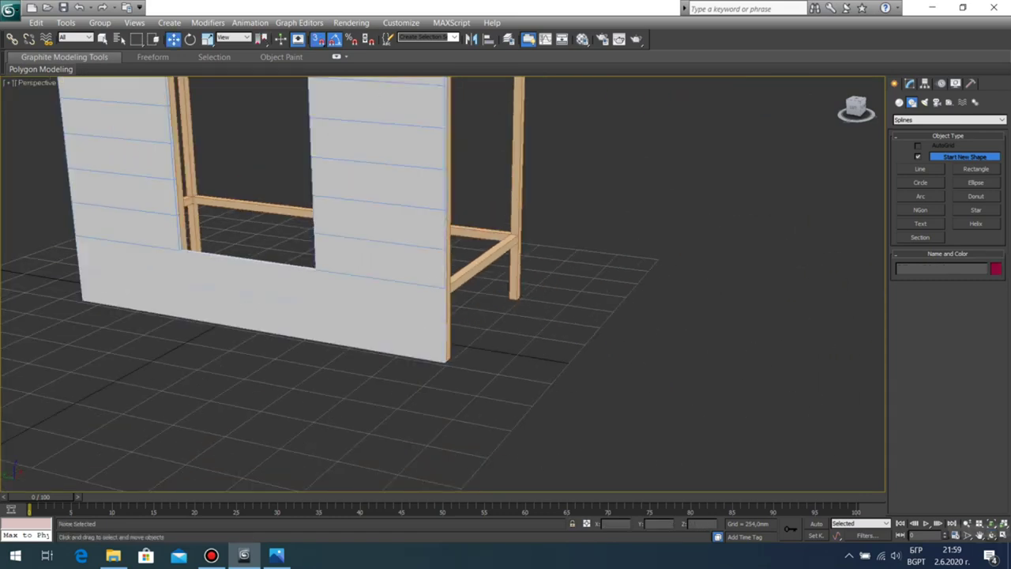
Step: Delete the topmost short panel from each of the two front stacks
click(991, 535)
drag(411, 316, 489, 324)
scroll(482, 288, down, 6)
mouse_move(395, 259)
mouse_down()
mouse_move(393, 270)
mouse_move(412, 225)
mouse_move(396, 259)
mouse_up()
scroll(396, 259, up, 6)
scroll(397, 259, down, 6)
drag(396, 300, 365, 275)
key(w)
click(466, 180)
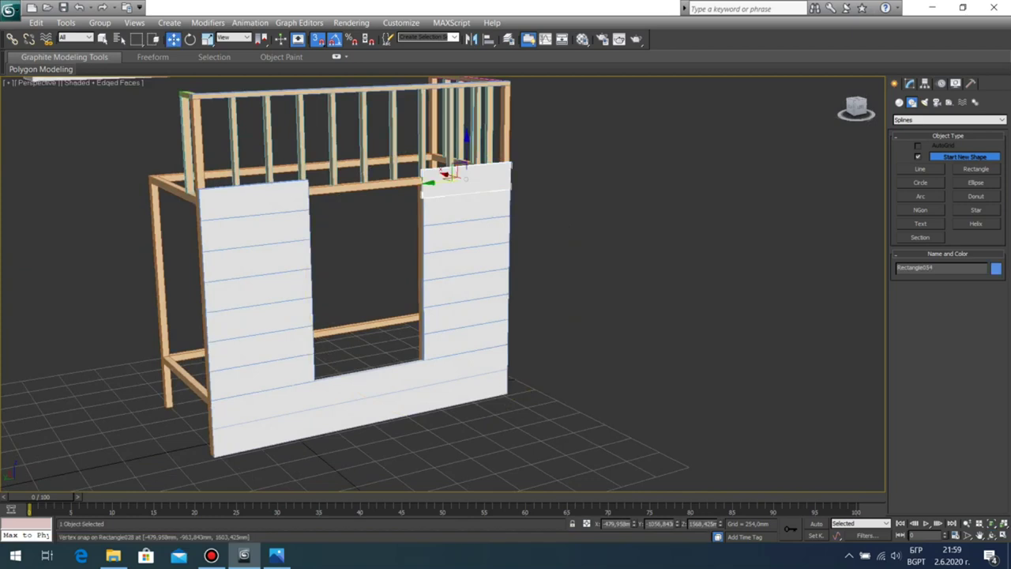
key(Delete)
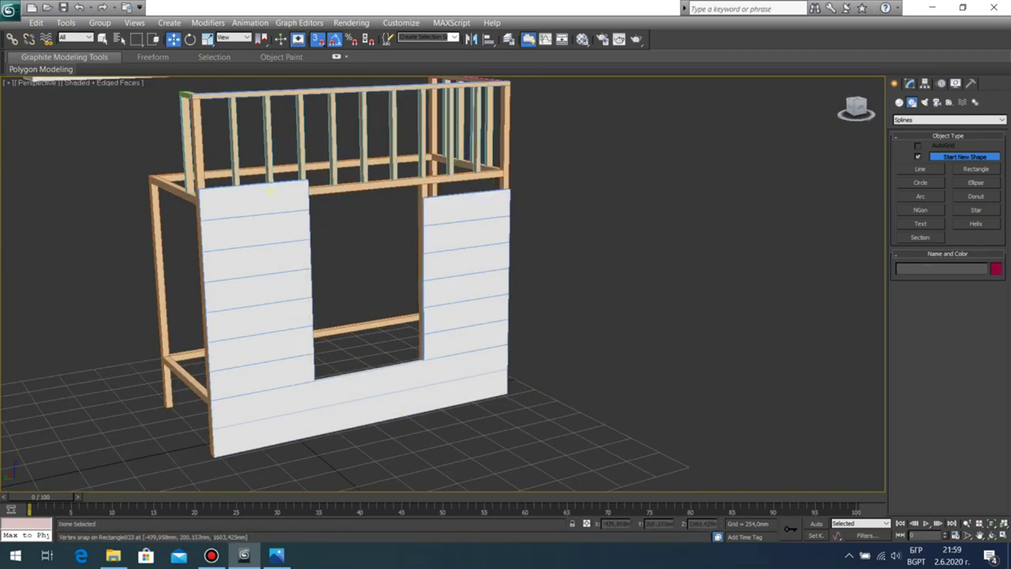
click(270, 191)
key(Delete)
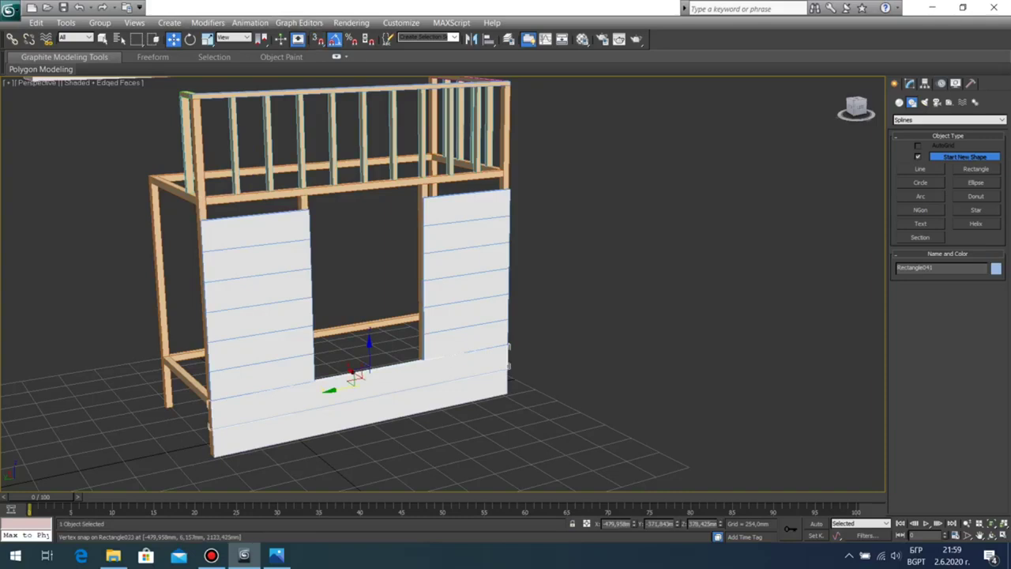
Step: Clone the upper long panel once straight up to just above the two short-panel stacks
shift+drag(368, 351, 366, 148)
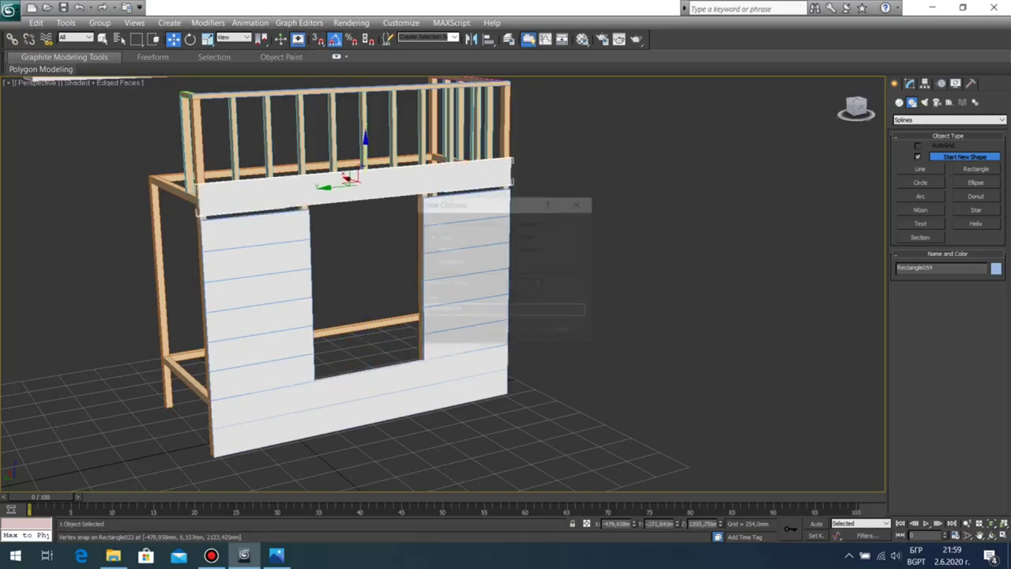
key(Return)
key(z)
middle_drag(395, 277, 528, 197)
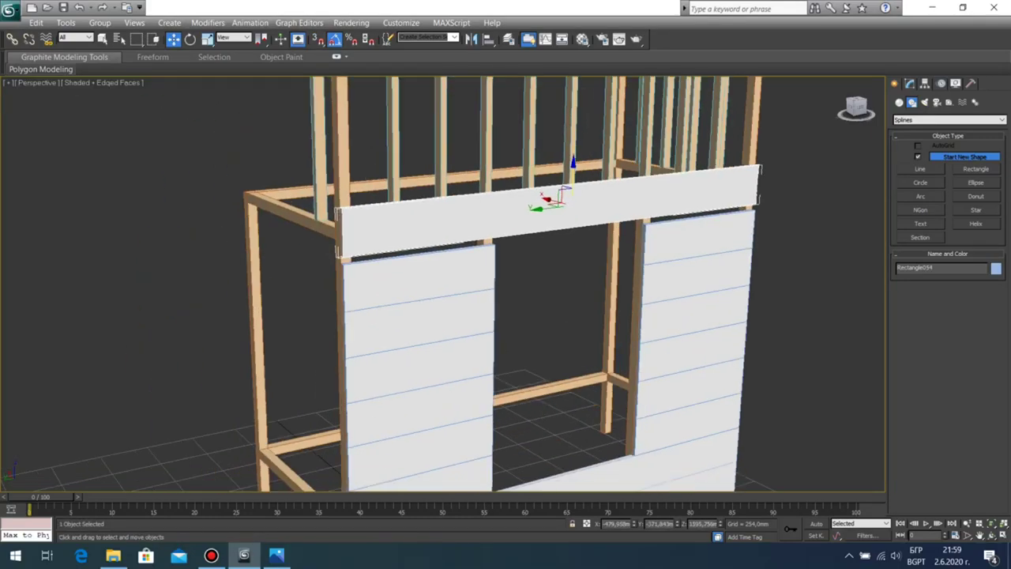
Step: Snap the copied long panel's lower corner down onto the top corner of the short-panel stack
key(ctrl+r)
drag(380, 284, 442, 285)
scroll(458, 284, up, 8)
scroll(418, 276, down, 4)
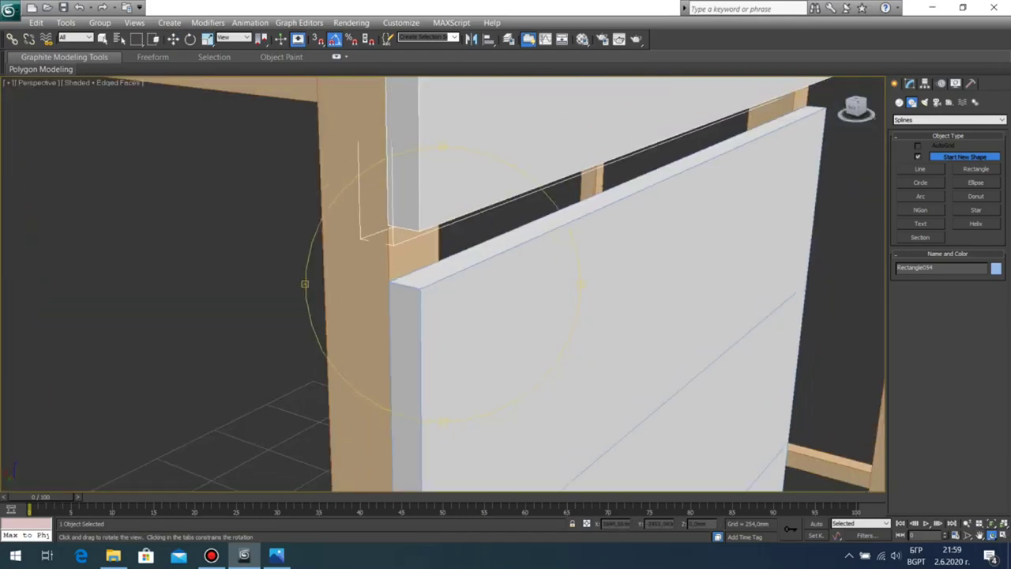
scroll(464, 263, up, 4)
scroll(465, 262, down, 4)
key(w)
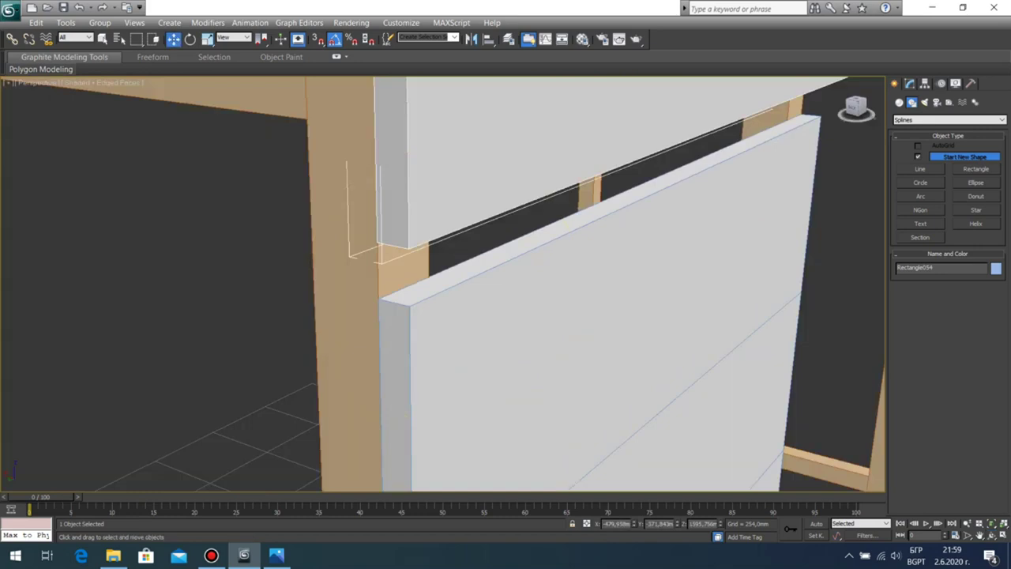
drag(408, 248, 410, 305)
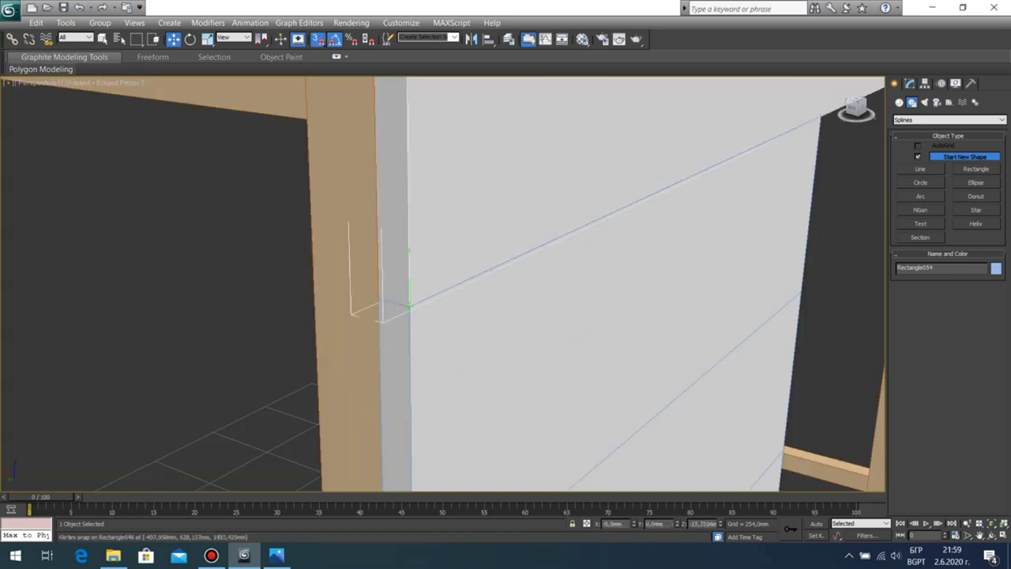
middle_drag(410, 305, 142, 259)
scroll(442, 285, down, 5)
key(ctrl+d)
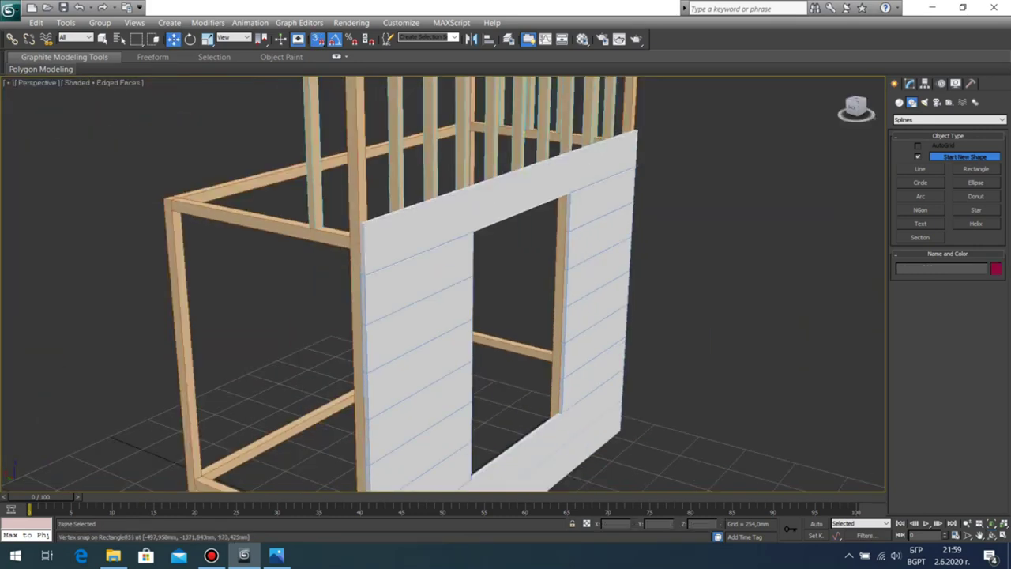
Step: Examine the clad front with its window opening, the railings and the platform from several angles
key(ctrl+r)
drag(395, 308, 631, 284)
drag(568, 284, 335, 260)
drag(442, 316, 547, 319)
middle_drag(546, 319, 537, 413)
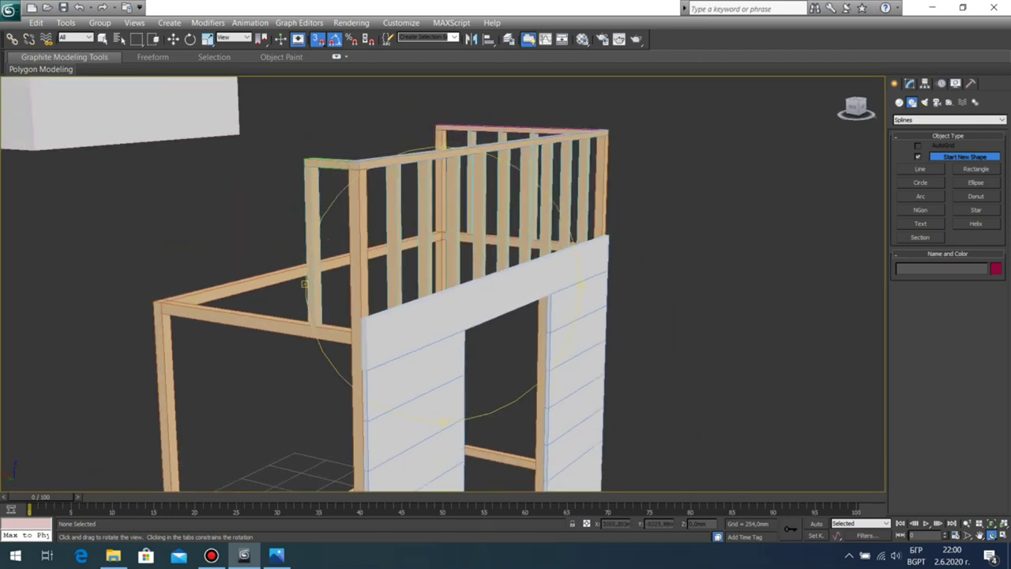
drag(458, 308, 452, 330)
scroll(452, 330, down, 5)
middle_drag(452, 330, 446, 294)
drag(446, 294, 474, 306)
scroll(474, 306, up, 5)
middle_drag(473, 306, 523, 237)
scroll(523, 237, down, 2)
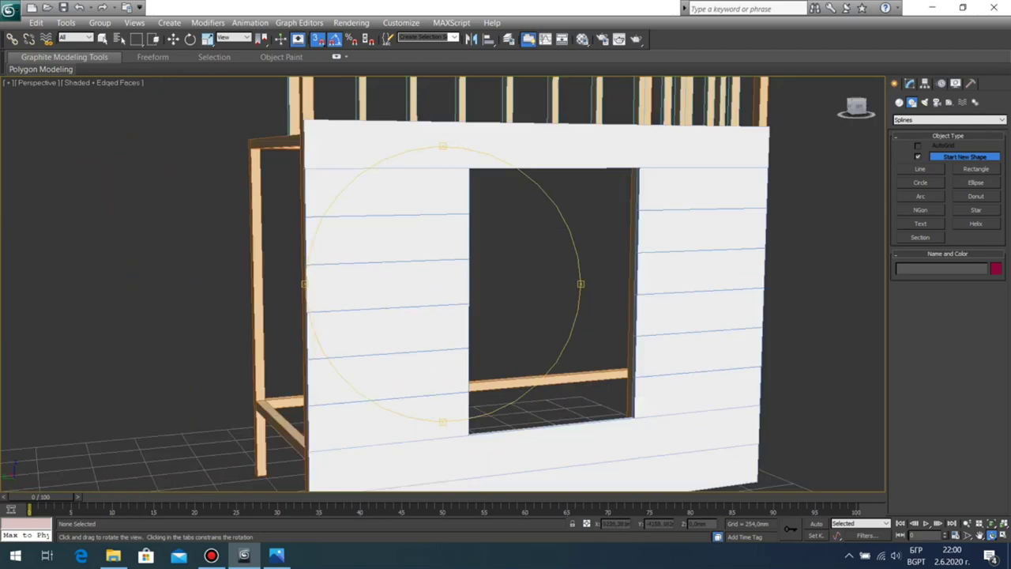
scroll(505, 285, down, 3)
drag(506, 285, 392, 299)
scroll(474, 282, down, 3)
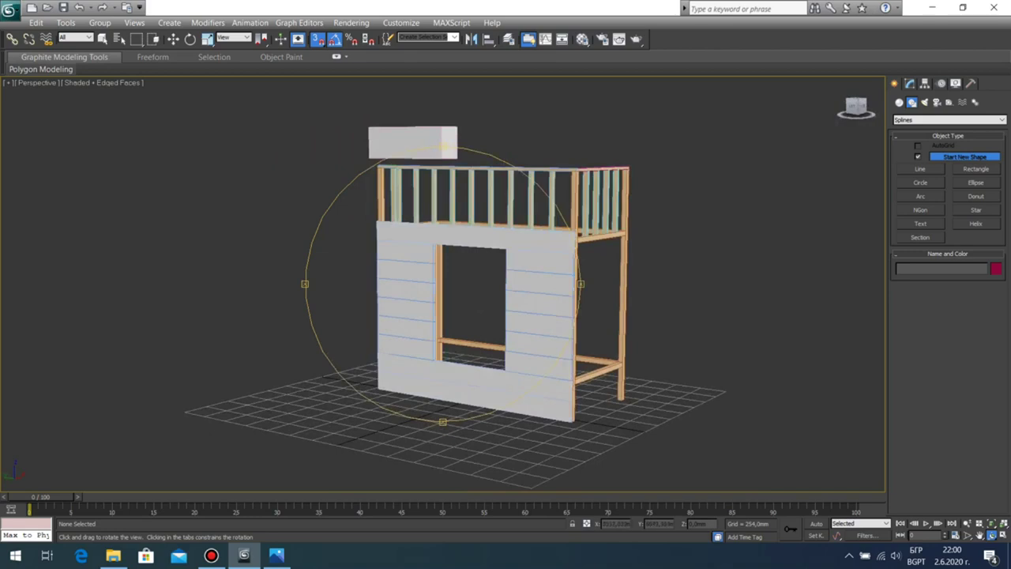
Step: Draw a rectangle across the bottom of the frame's end in the front view, set its length to 170 mm, and extrude it 18 mm
middle_drag(481, 310, 442, 288)
drag(442, 287, 390, 285)
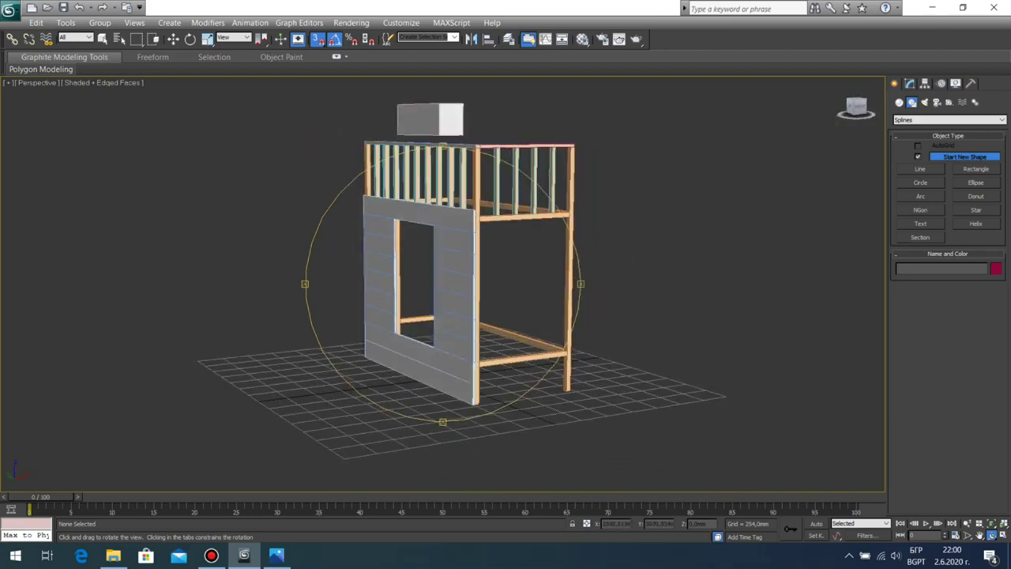
key(alt+w)
right_click(598, 210)
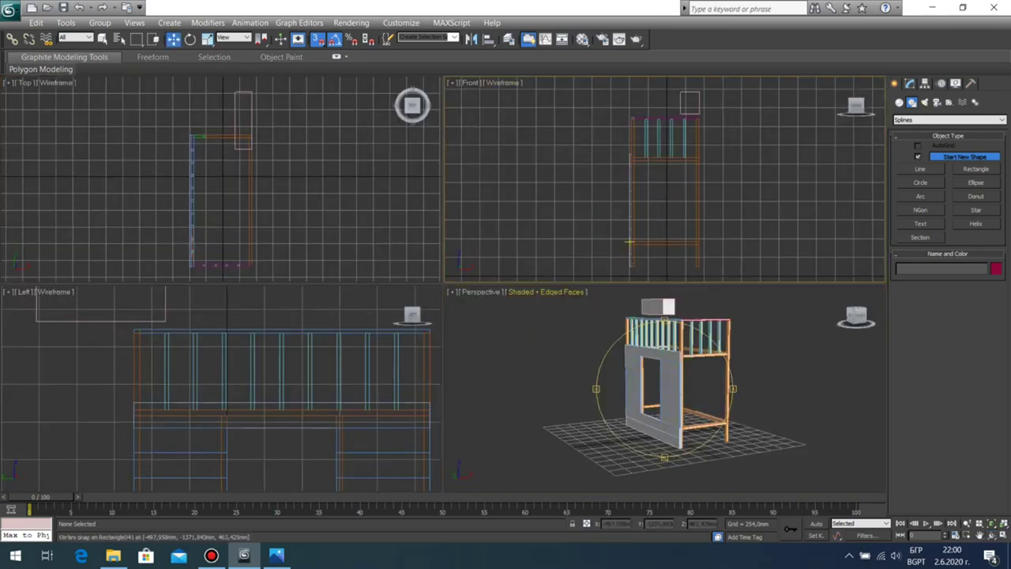
key(alt+w)
middle_drag(593, 198, 601, 120)
scroll(436, 372, up, 6)
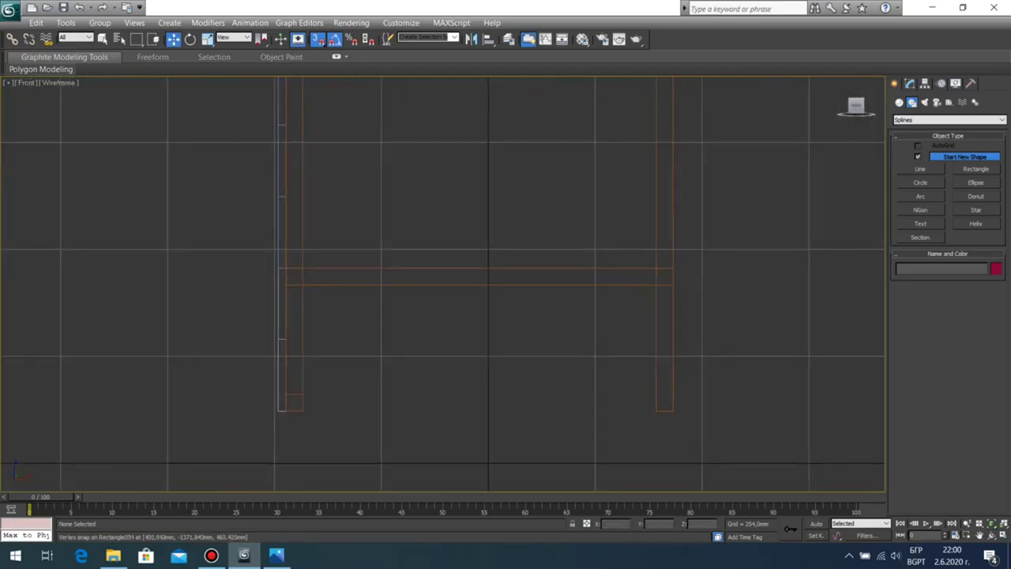
drag(673, 411, 278, 268)
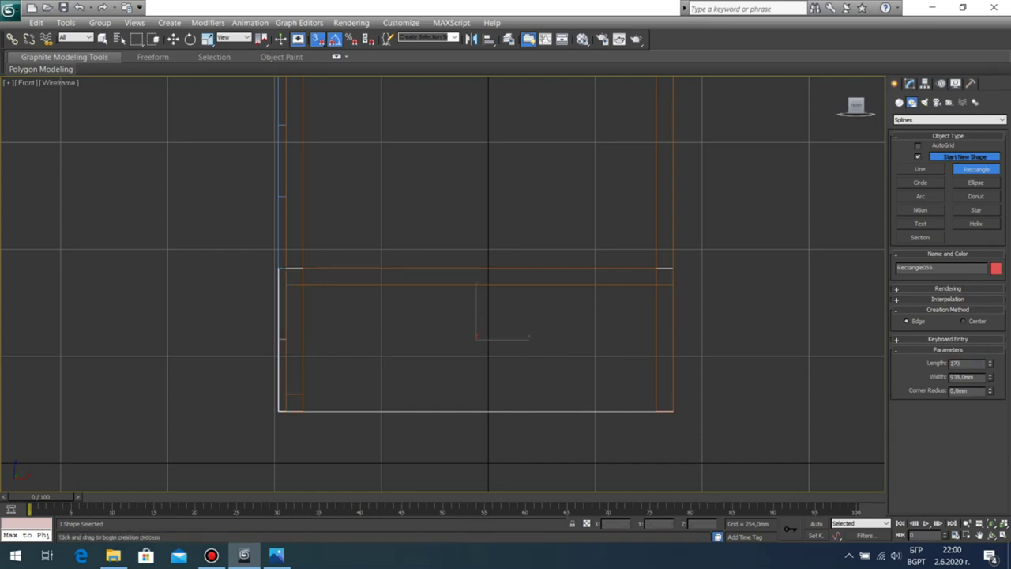
key(Return)
key(w)
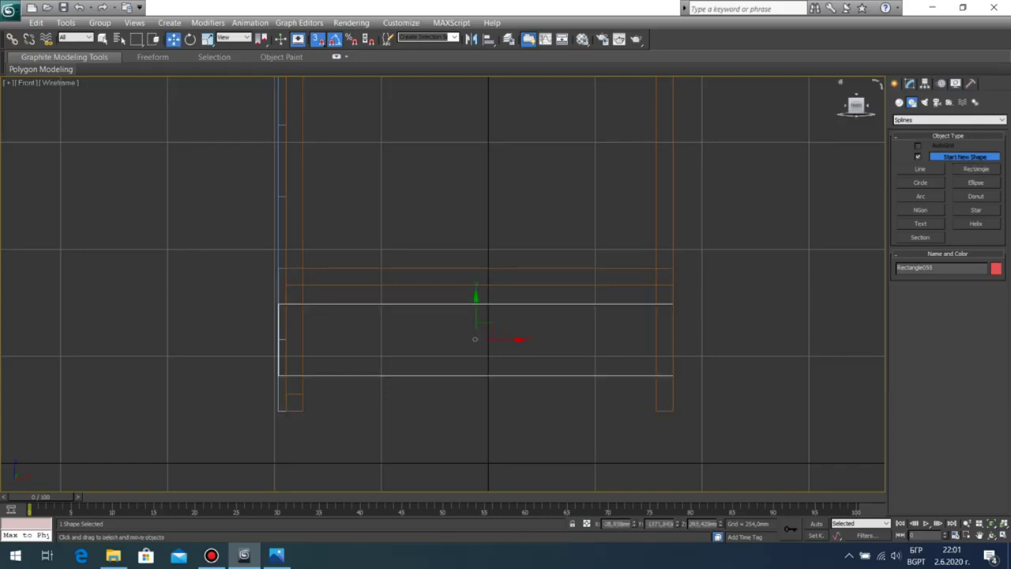
click(909, 83)
click(922, 137)
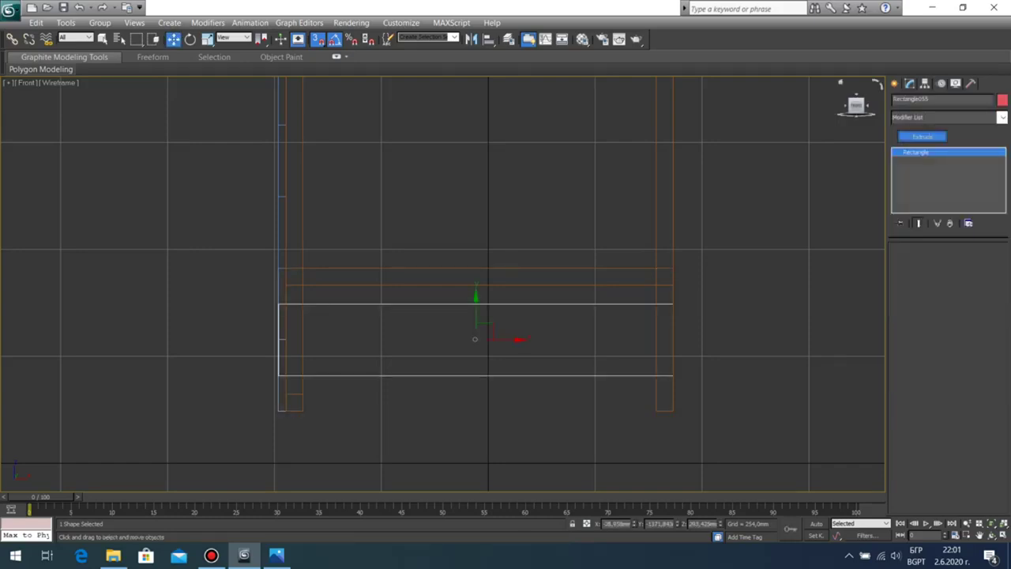
Step: Move the new end board down so its bottom corner snaps level with the base of the leg
right_click(790, 317)
key(alt+w)
right_click(789, 324)
key(alt+w)
click(991, 535)
drag(601, 292, 395, 304)
middle_drag(442, 348, 407, 225)
scroll(442, 285, up, 5)
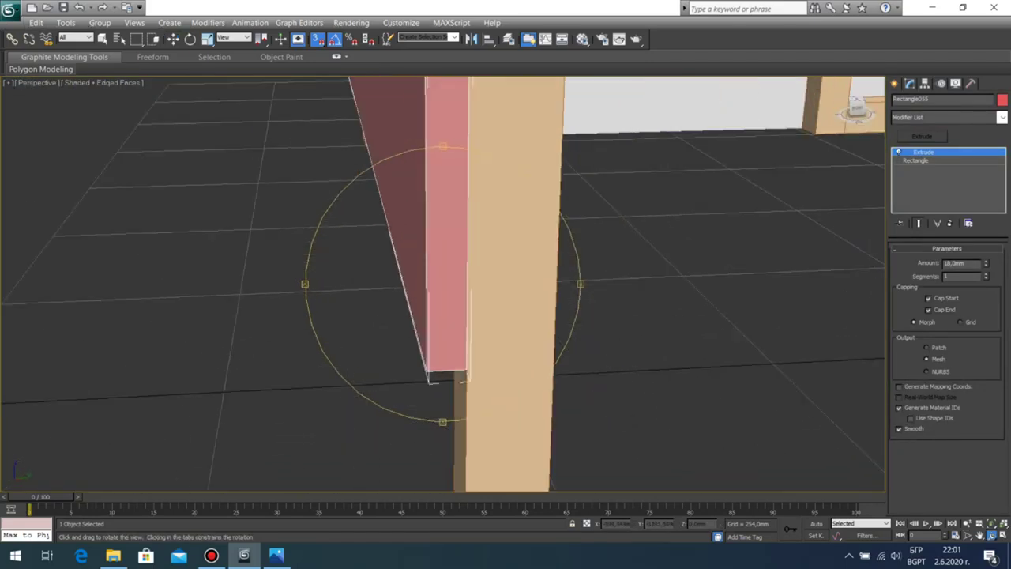
middle_drag(465, 379, 420, 228)
key(w)
drag(420, 220, 420, 388)
scroll(421, 387, down, 4)
scroll(420, 388, down, 5)
click(421, 388)
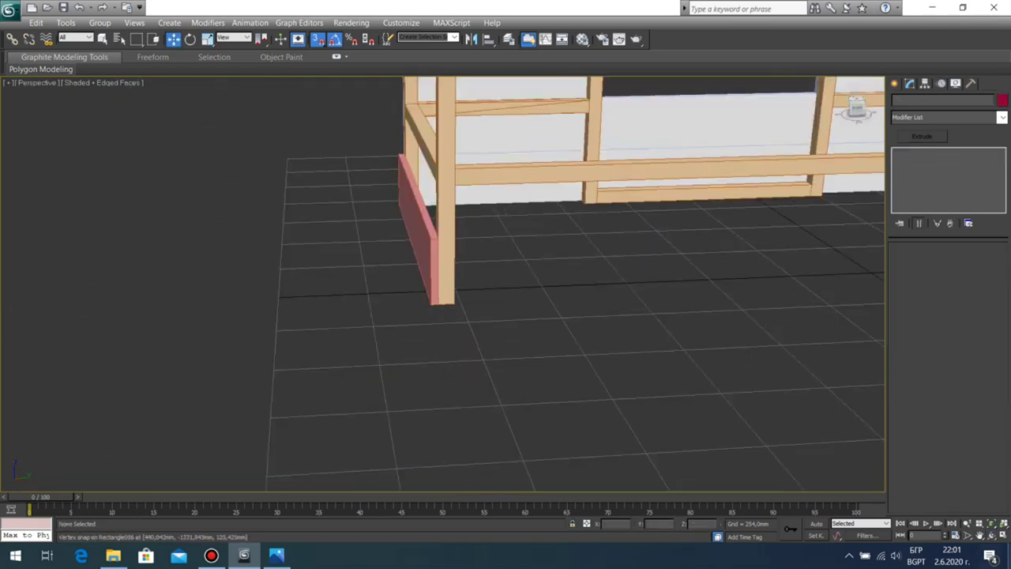
Step: Set the rectangle width of the lowest siding board on the long side to 2036 mm
key(ctrl+r)
drag(421, 388, 577, 375)
scroll(576, 375, down, 5)
scroll(442, 284, up, 5)
middle_drag(442, 261, 458, 323)
scroll(458, 323, up, 5)
drag(458, 323, 581, 325)
scroll(581, 325, down, 5)
drag(427, 316, 384, 340)
key(w)
click(524, 317)
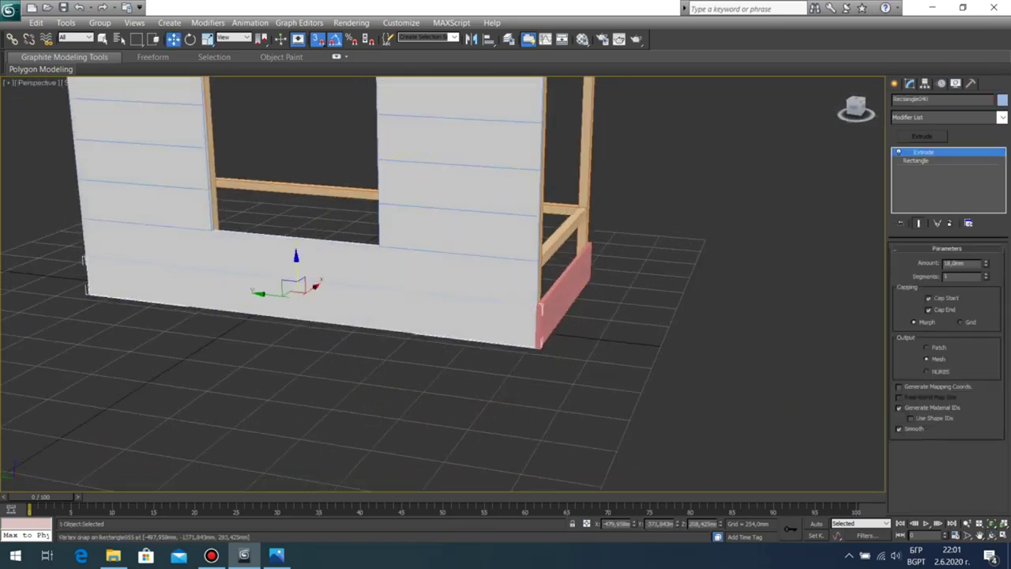
click(916, 161)
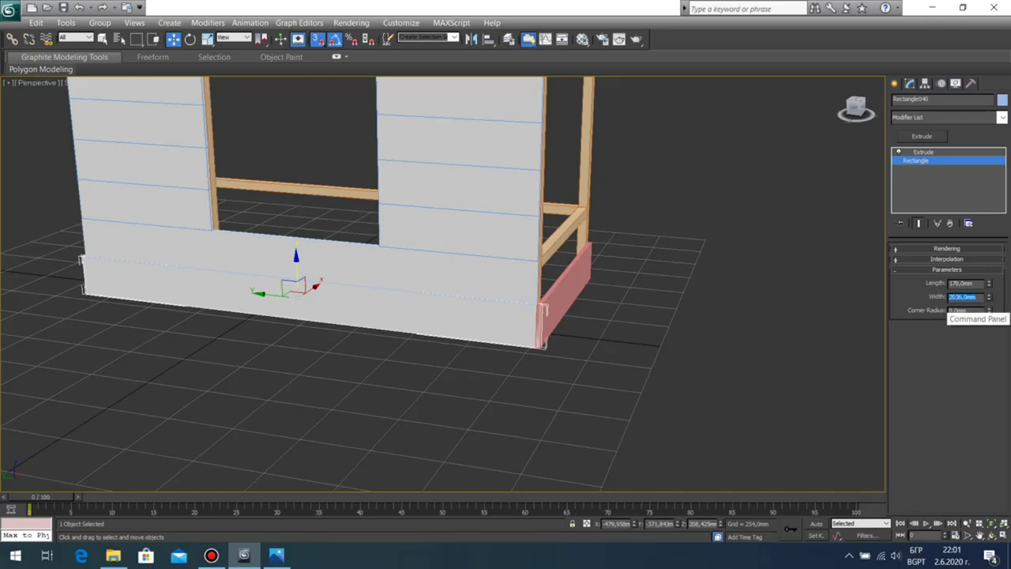
click(681, 237)
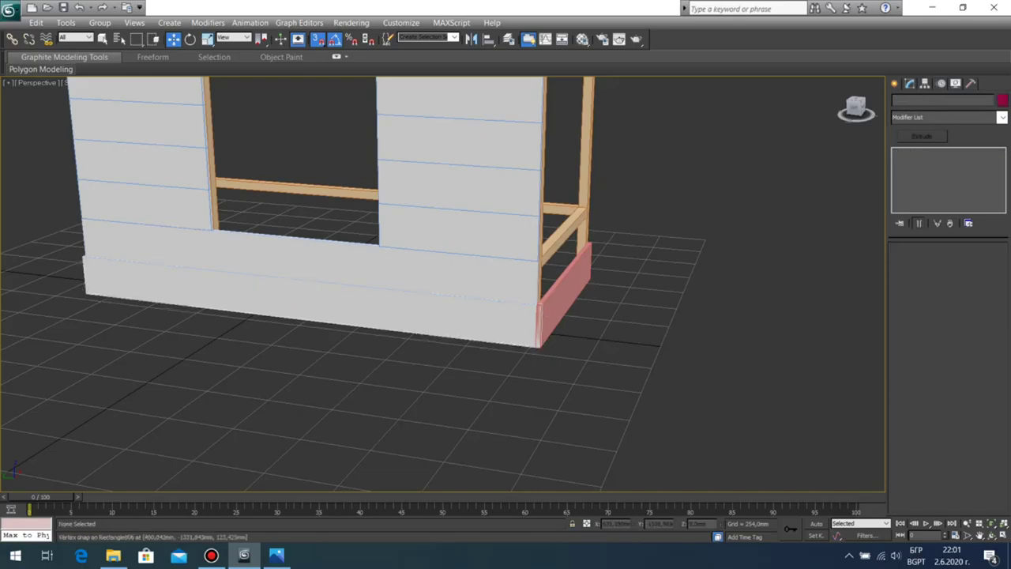
Step: Set the rectangle width of the second-lowest long siding board to 2036 mm
click(528, 288)
click(916, 160)
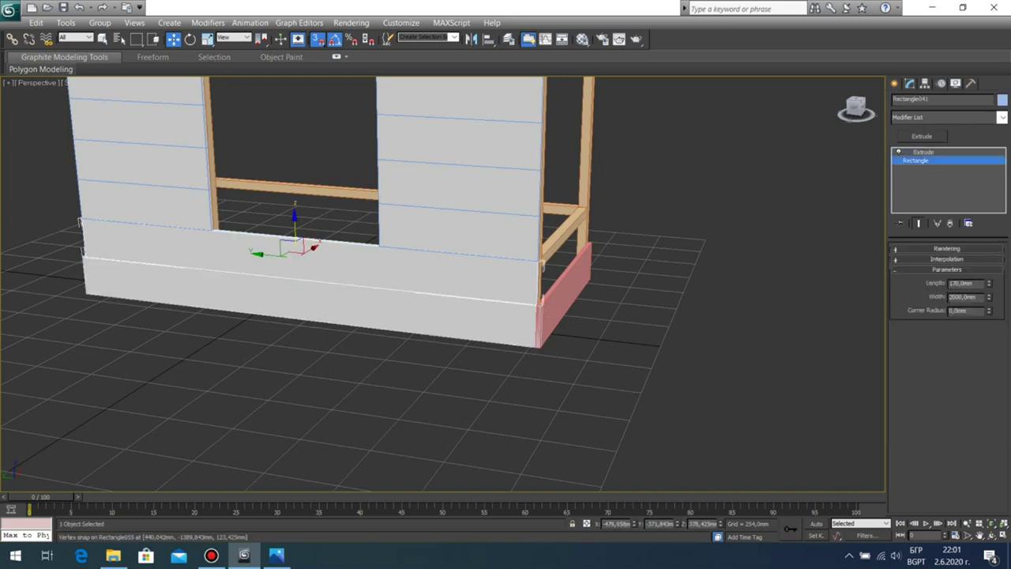
double_click(963, 297)
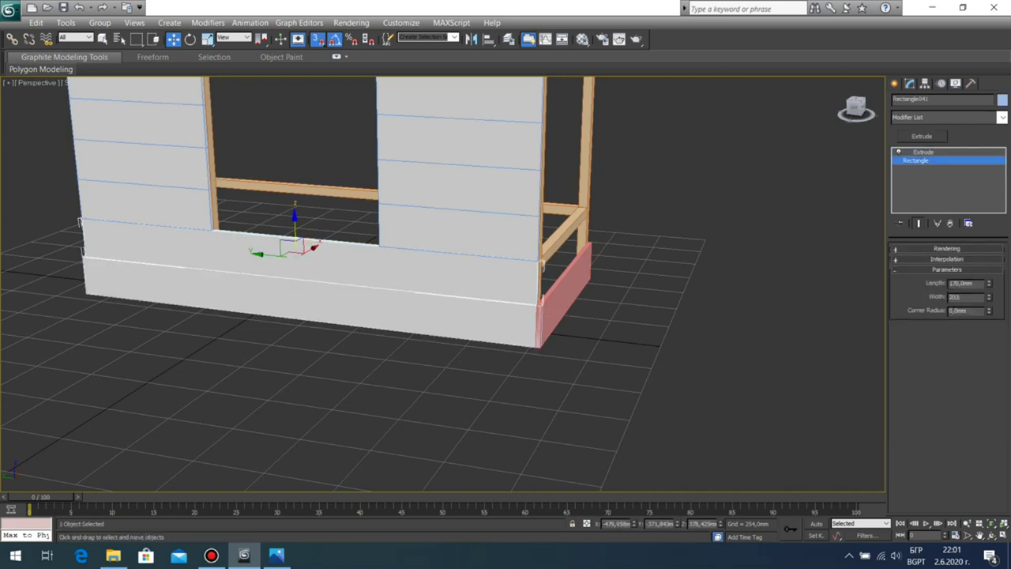
text(2036)
key(Return)
click(711, 379)
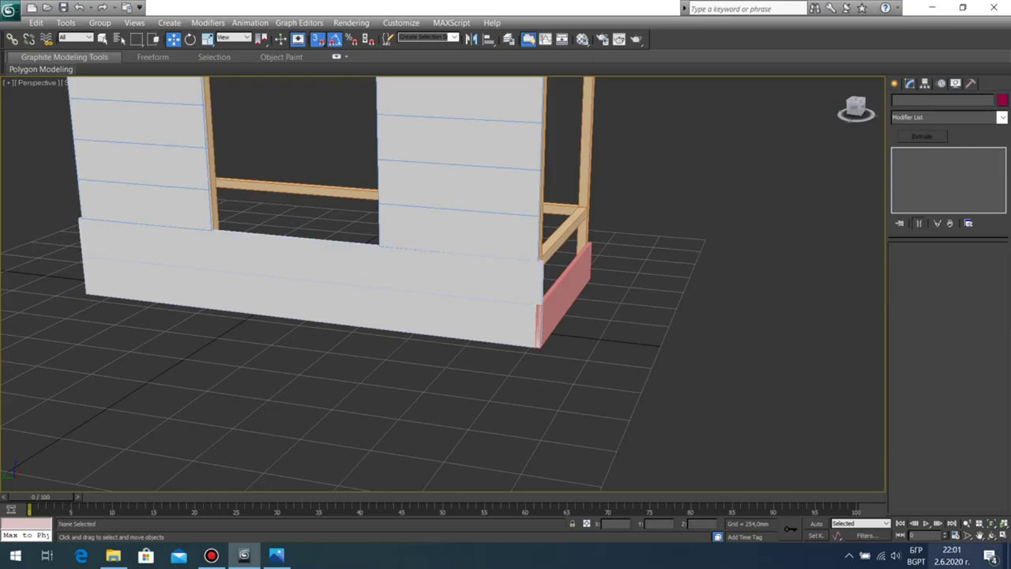
Step: Shorten the end board at the base of the frame by setting its rectangle width to 920 mm
click(991, 535)
drag(537, 331, 229, 331)
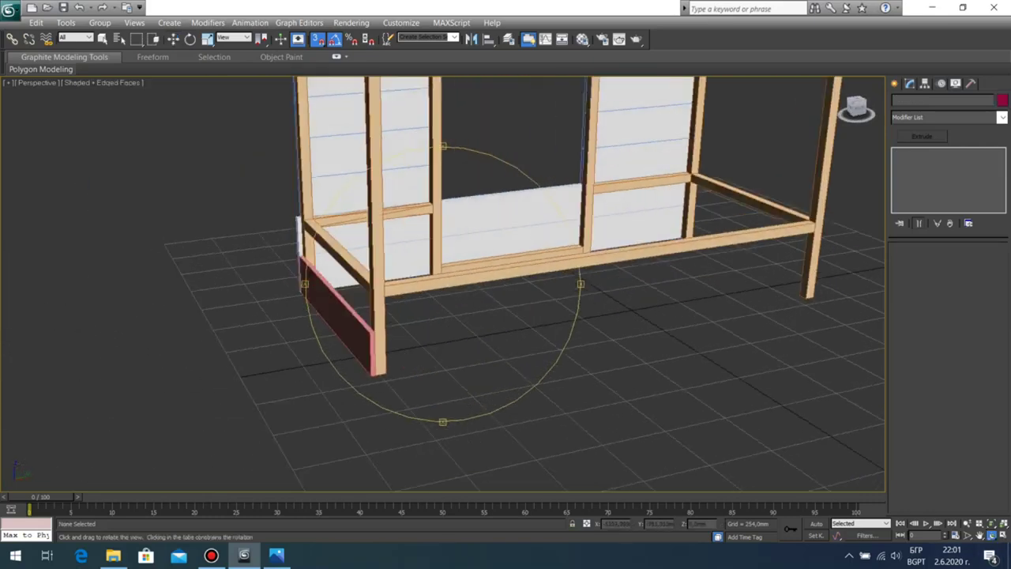
middle_drag(380, 363, 501, 304)
scroll(501, 304, up, 7)
scroll(493, 292, down, 6)
drag(442, 292, 552, 321)
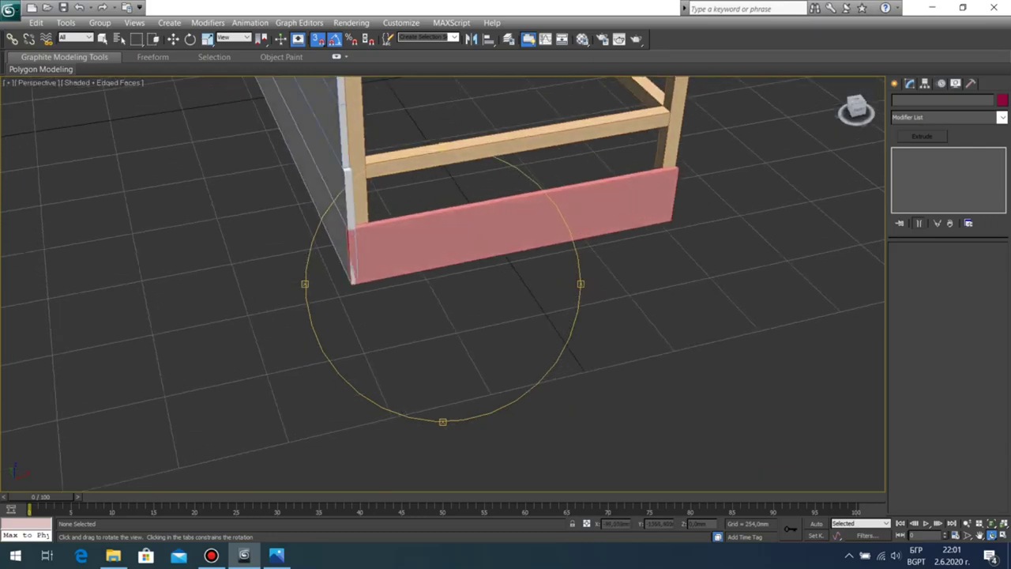
right_click(552, 321)
click(584, 217)
click(916, 160)
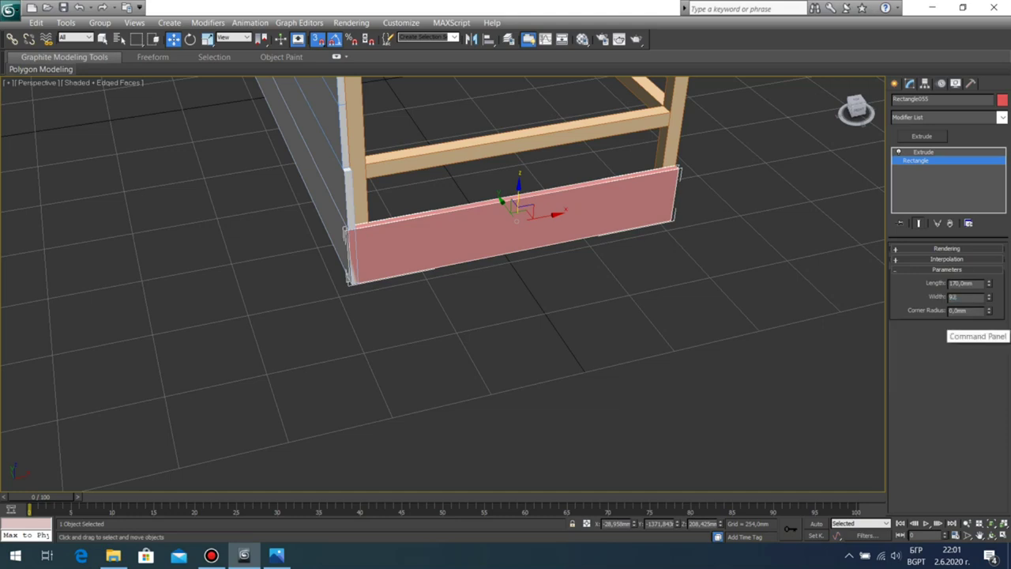
key(Return)
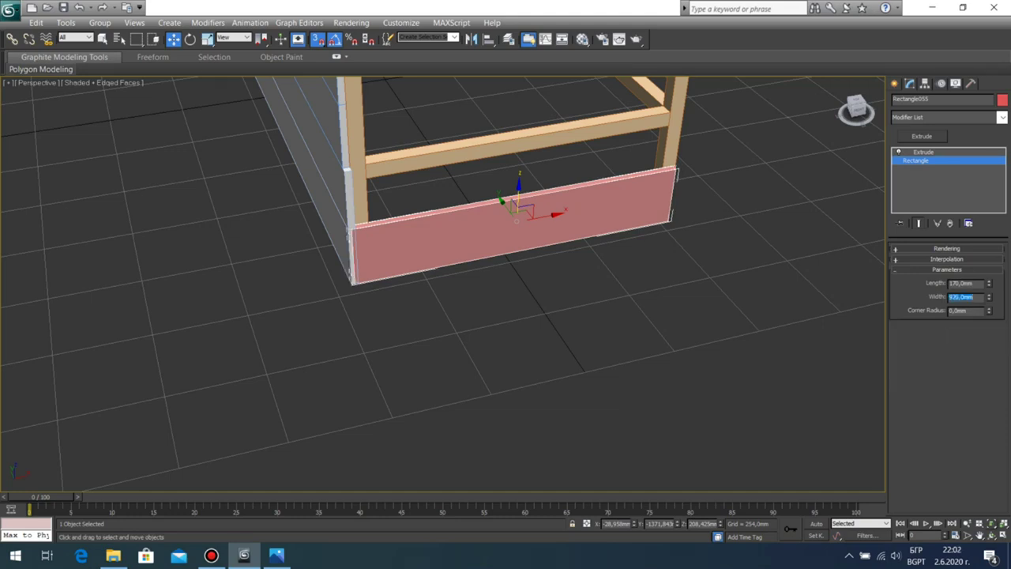
Step: Move the shortened end board sideways so its bottom corner snaps to the outer edge of the back leg
click(991, 535)
drag(505, 285, 371, 288)
middle_drag(505, 316, 301, 201)
scroll(442, 285, up, 5)
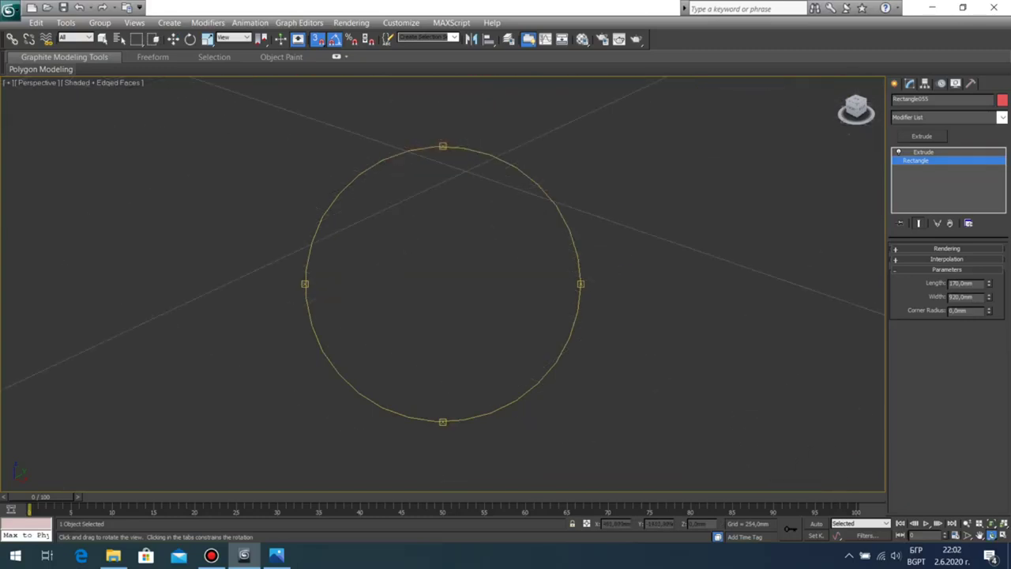
scroll(442, 284, down, 3)
middle_drag(498, 150, 420, 351)
key(w)
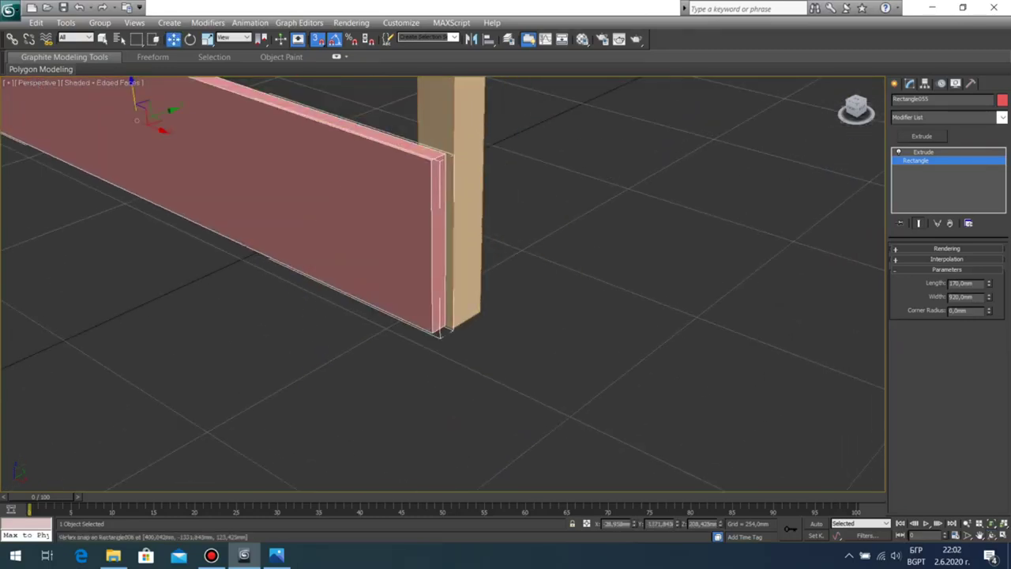
drag(446, 326, 453, 330)
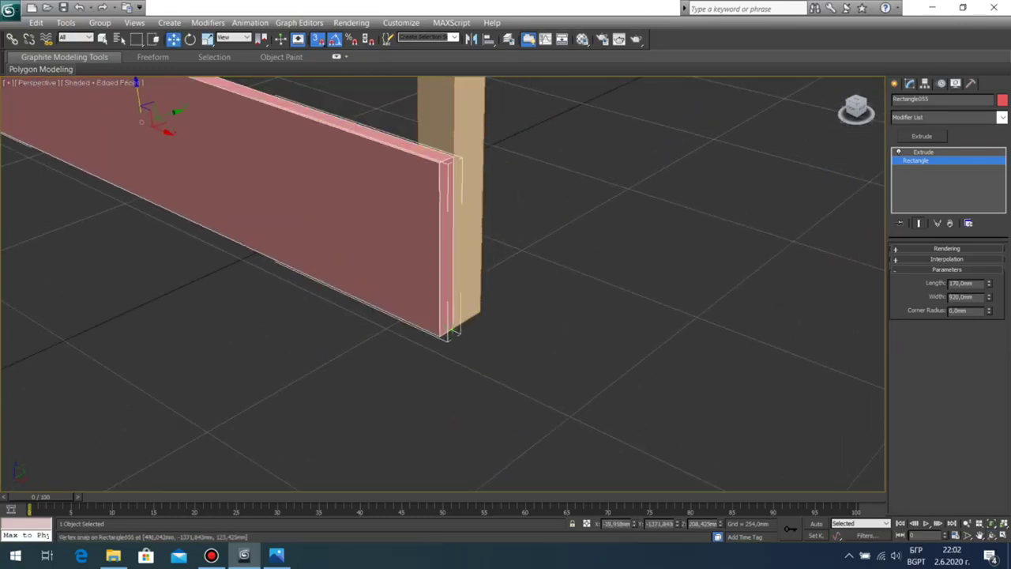
middle_drag(454, 331, 631, 355)
scroll(631, 355, down, 3)
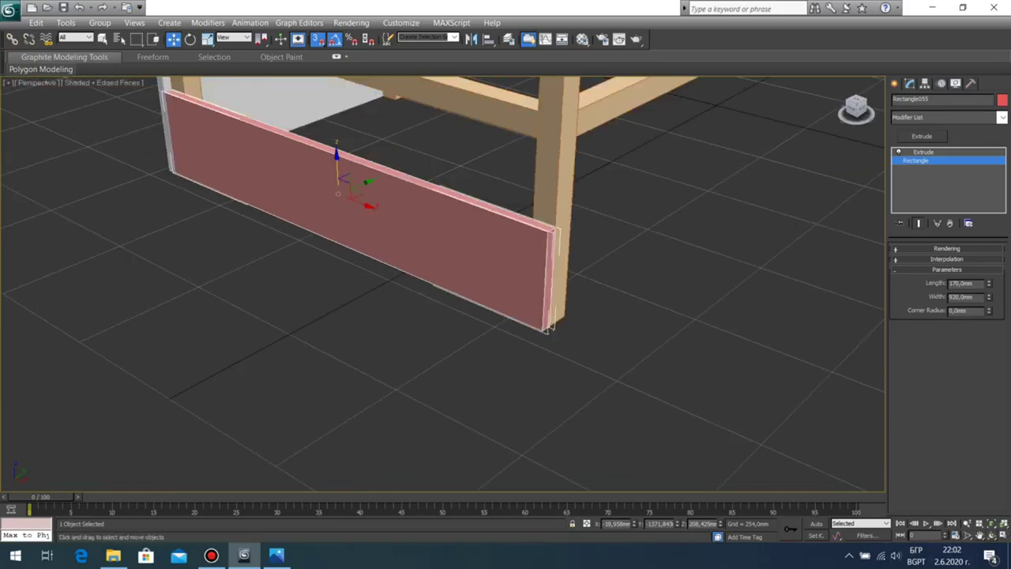
Step: Turn snapping off and clone the end board straight up as a copy above the first one
key(ctrl+r)
drag(410, 288, 537, 288)
key(w)
click(474, 332)
scroll(474, 331, down, 5)
middle_drag(462, 252, 441, 312)
click(518, 280)
middle_drag(517, 281, 443, 339)
key(s)
middle_drag(364, 366, 288, 436)
shift+drag(392, 353, 389, 288)
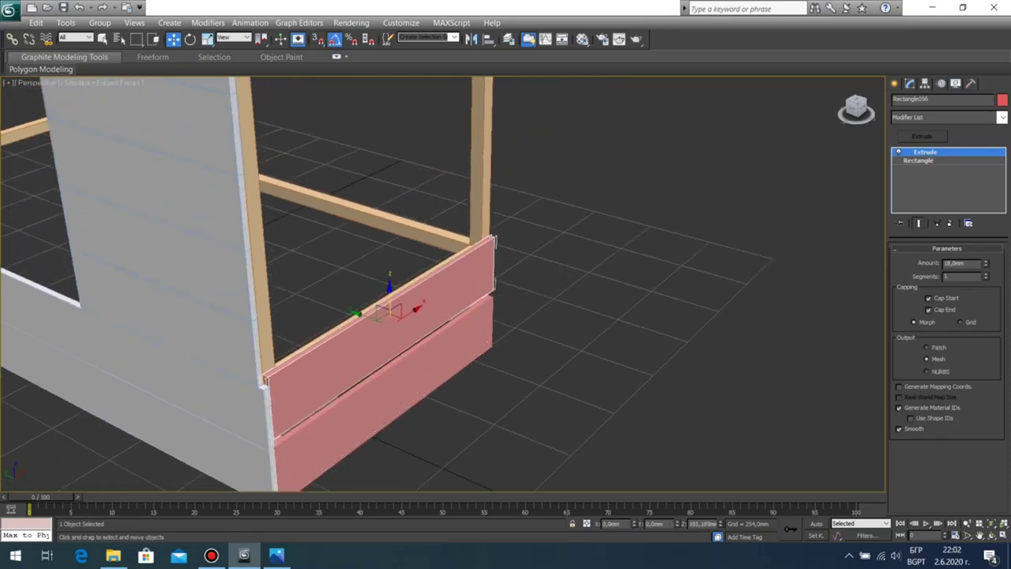
key(Return)
Step: Snap the copied end board down onto the top edge of the lowest end board, closing the gap
scroll(365, 345, up, 4)
key(ctrl+r)
drag(569, 316, 443, 319)
middle_drag(585, 339, 158, 215)
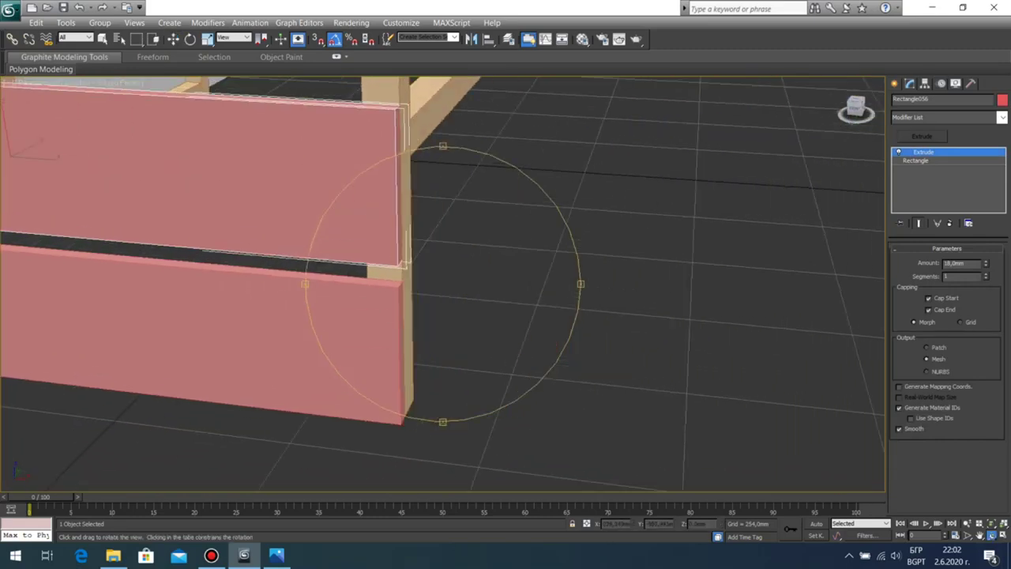
scroll(443, 283, up, 4)
key(w)
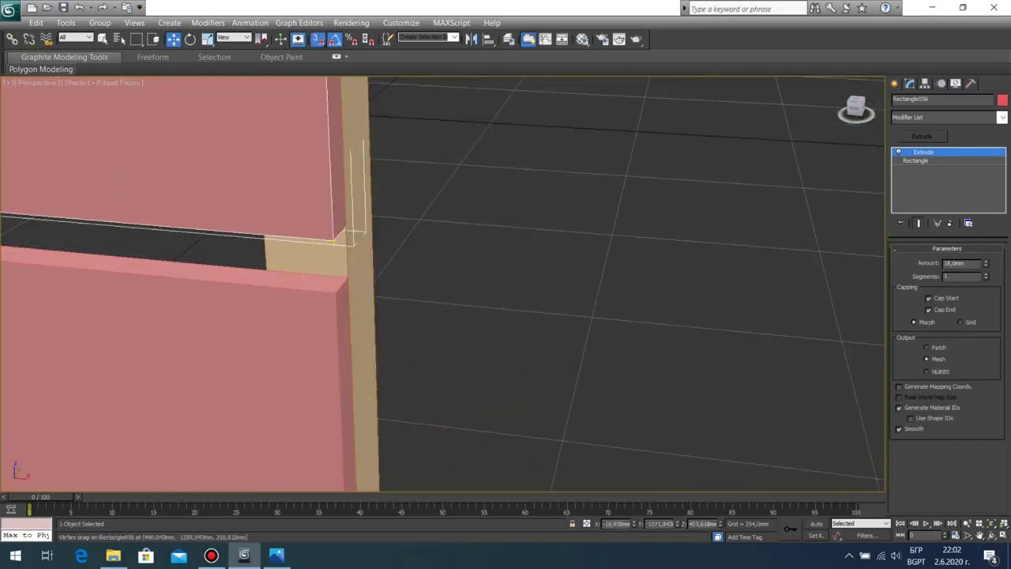
drag(333, 240, 337, 293)
scroll(339, 291, down, 5)
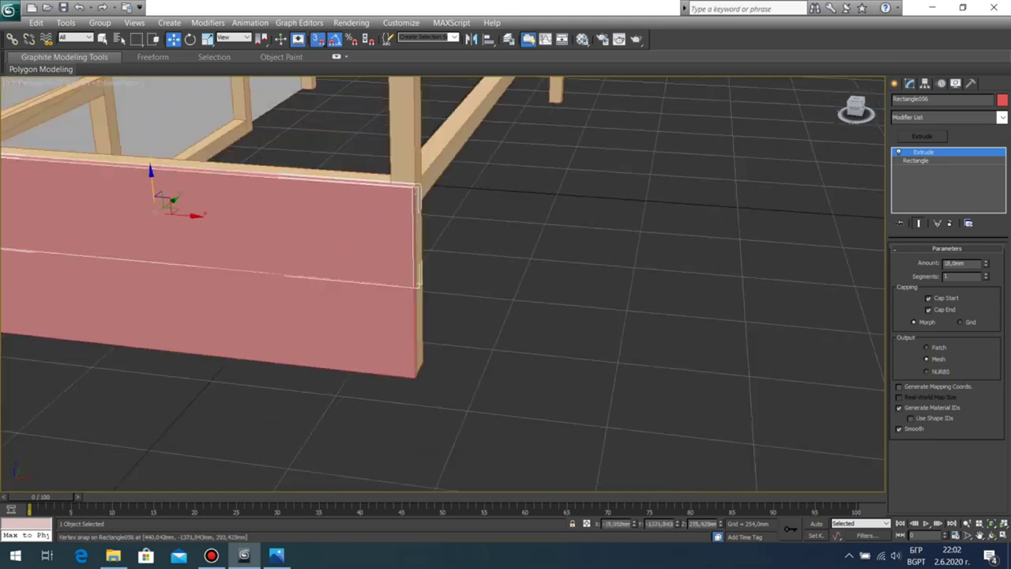
middle_drag(340, 261, 517, 338)
scroll(517, 316, down, 5)
click(517, 307)
scroll(517, 307, up, 3)
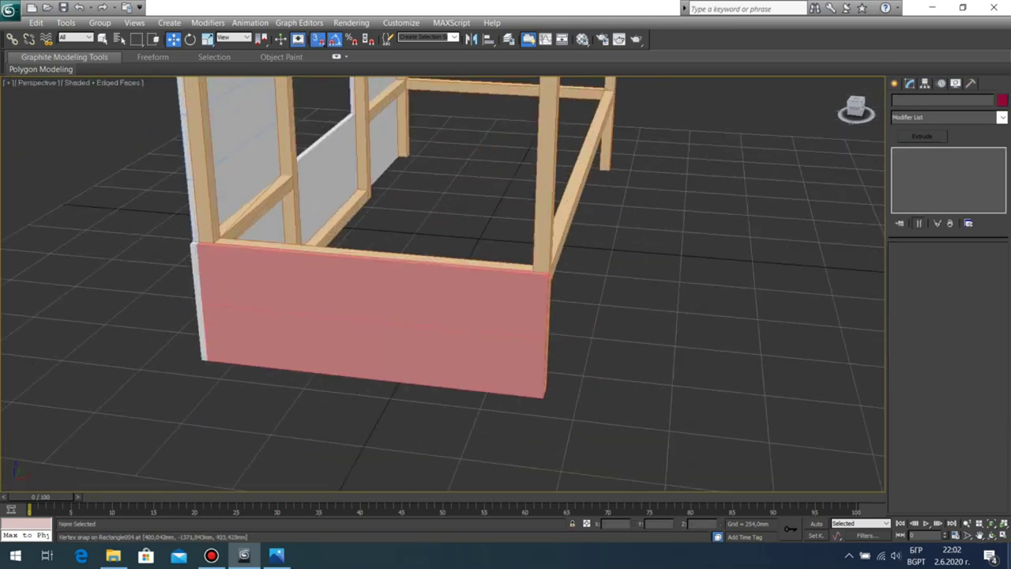
Step: Clone the second end board straight up as two evenly spaced copies with snapping off
click(992, 535)
drag(442, 316, 576, 297)
scroll(537, 300, down, 5)
drag(442, 300, 387, 304)
scroll(443, 285, up, 5)
key(w)
middle_drag(431, 324, 423, 347)
click(424, 335)
shift+drag(403, 312, 404, 454)
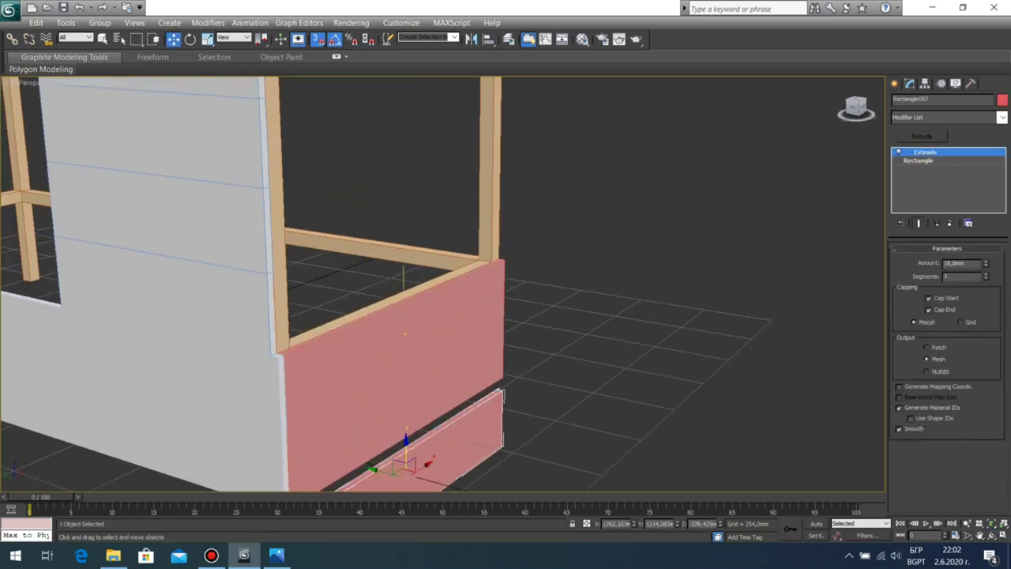
click(561, 330)
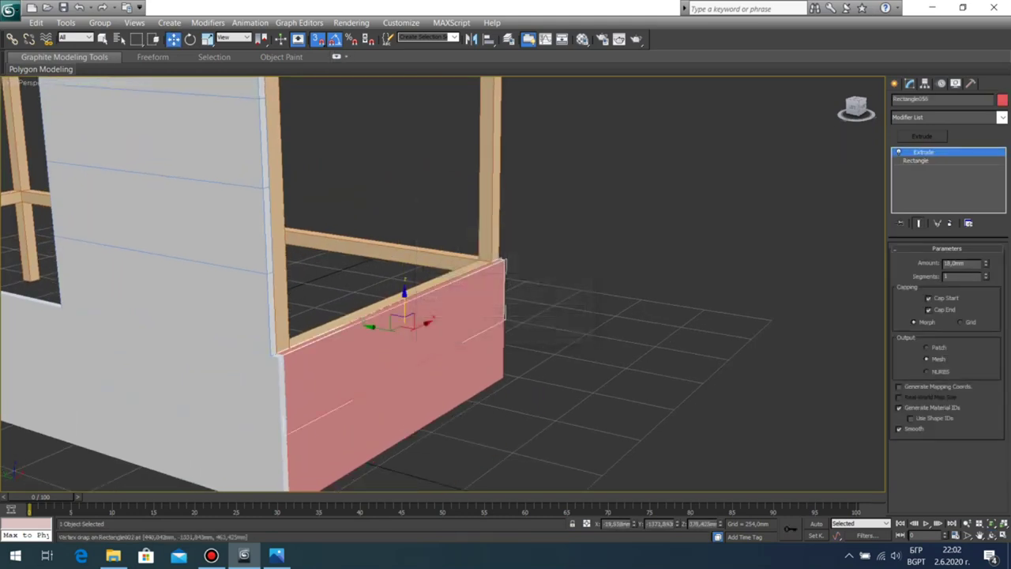
middle_drag(420, 312, 416, 339)
mouse_move(399, 330)
shift+mouse_down()
mouse_move(399, 248)
mouse_move(397, 272)
shift+mouse_up()
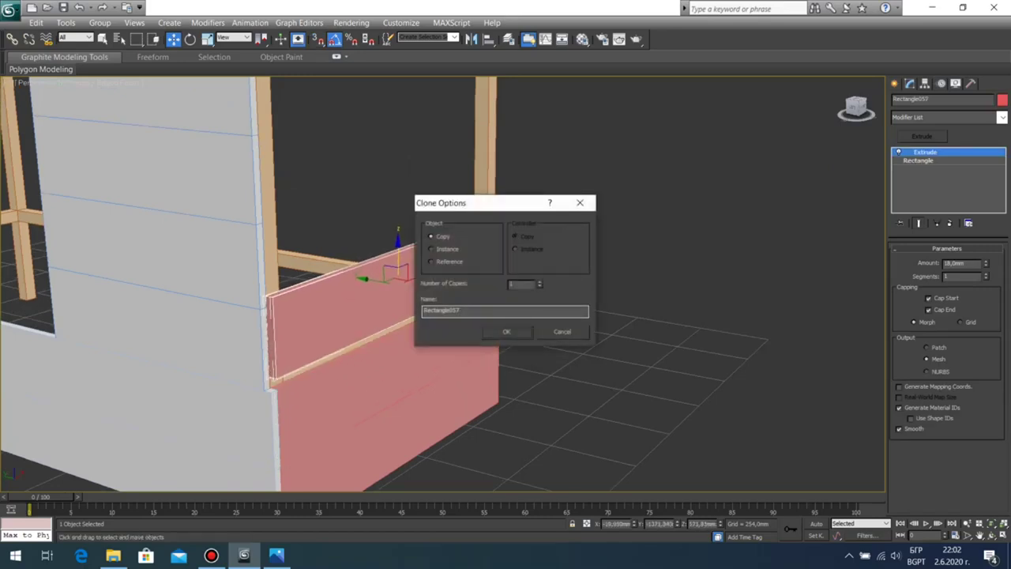
click(507, 331)
middle_drag(506, 331, 498, 369)
scroll(500, 357, down, 5)
scroll(498, 369, up, 4)
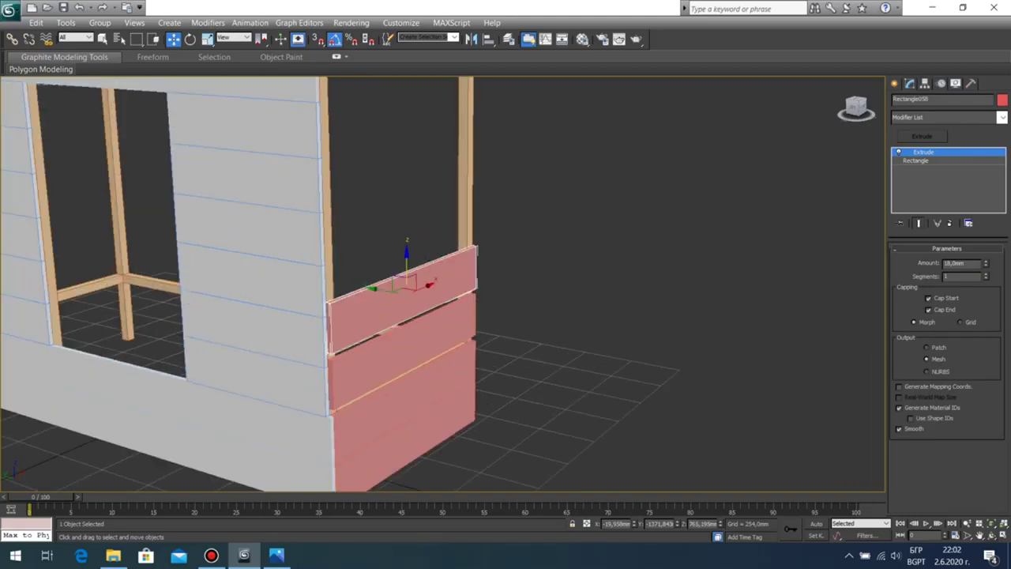
Step: Snap the third end board down onto the top edge of the second board
key(ctrl+r)
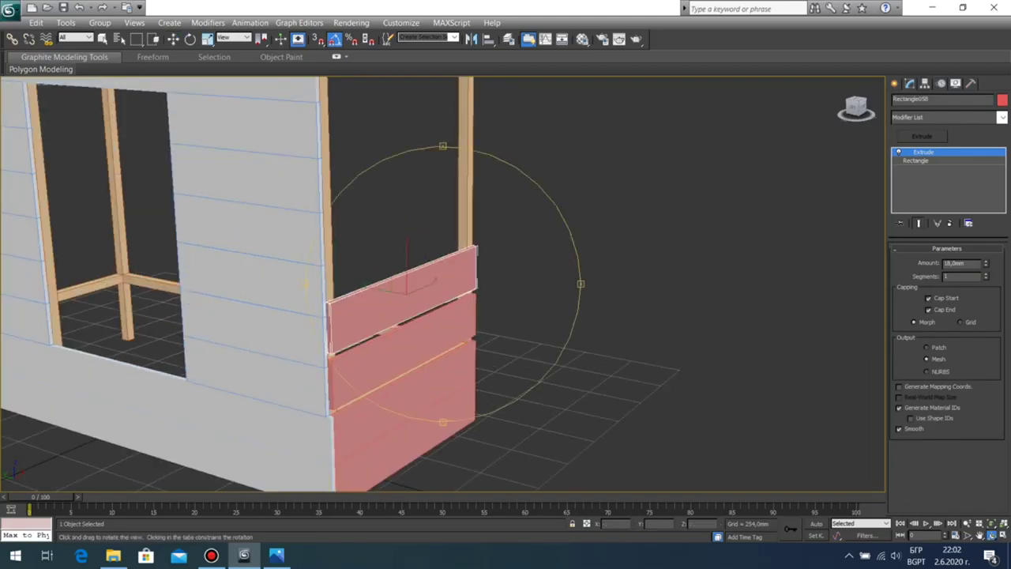
drag(505, 340, 315, 352)
middle_drag(316, 352, 260, 205)
scroll(442, 283, up, 4)
key(w)
click(418, 261)
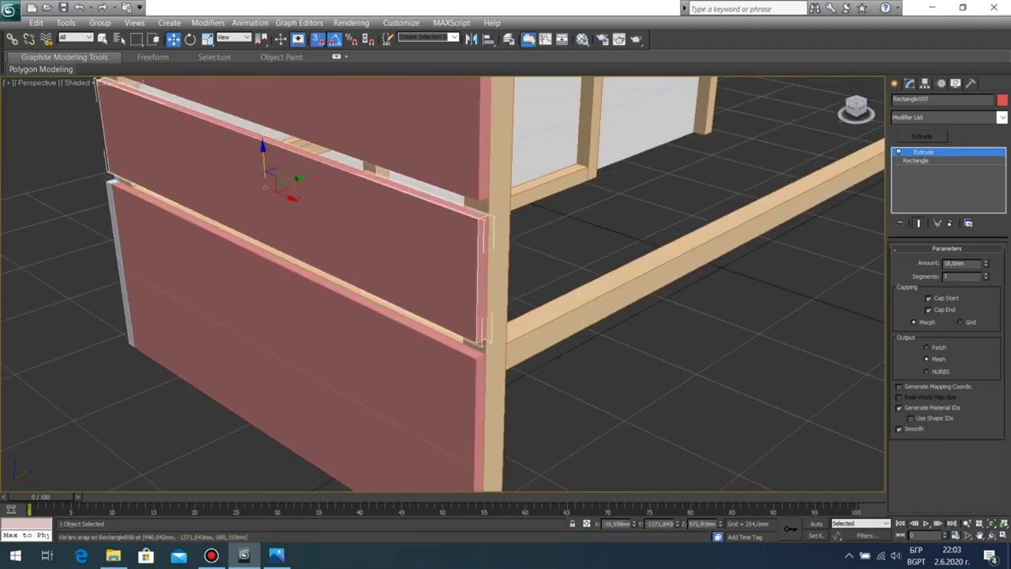
drag(477, 343, 478, 359)
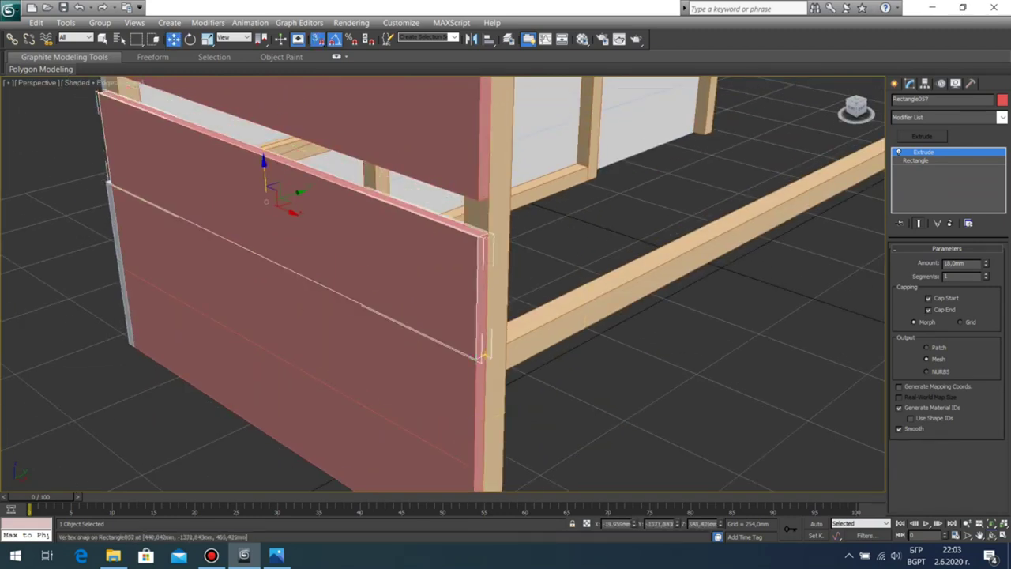
Step: Snap the fourth end board down onto the top edge of the third board
middle_drag(479, 358, 478, 430)
drag(477, 273, 480, 316)
scroll(480, 316, down, 5)
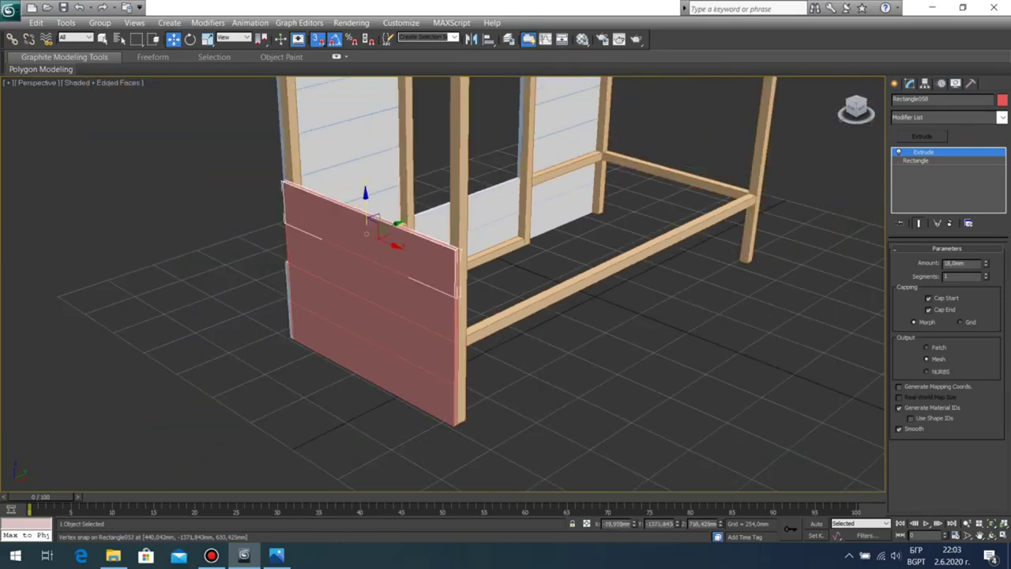
Step: Set the width of the lowest short long-side board next to the new end boards to 648 mm
click(545, 379)
click(991, 536)
drag(395, 316, 553, 308)
scroll(552, 308, down, 5)
middle_drag(553, 308, 537, 411)
scroll(545, 377, up, 6)
scroll(545, 312, down, 5)
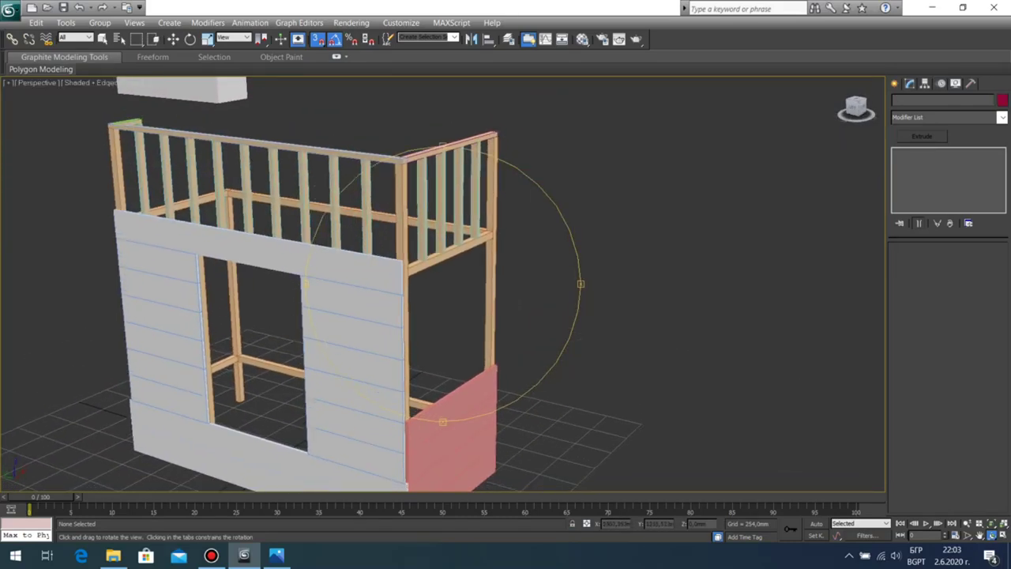
middle_drag(529, 340, 510, 379)
drag(473, 332, 452, 259)
middle_drag(442, 276, 490, 245)
scroll(432, 385, up, 3)
drag(442, 284, 422, 316)
right_click(407, 325)
click(385, 350)
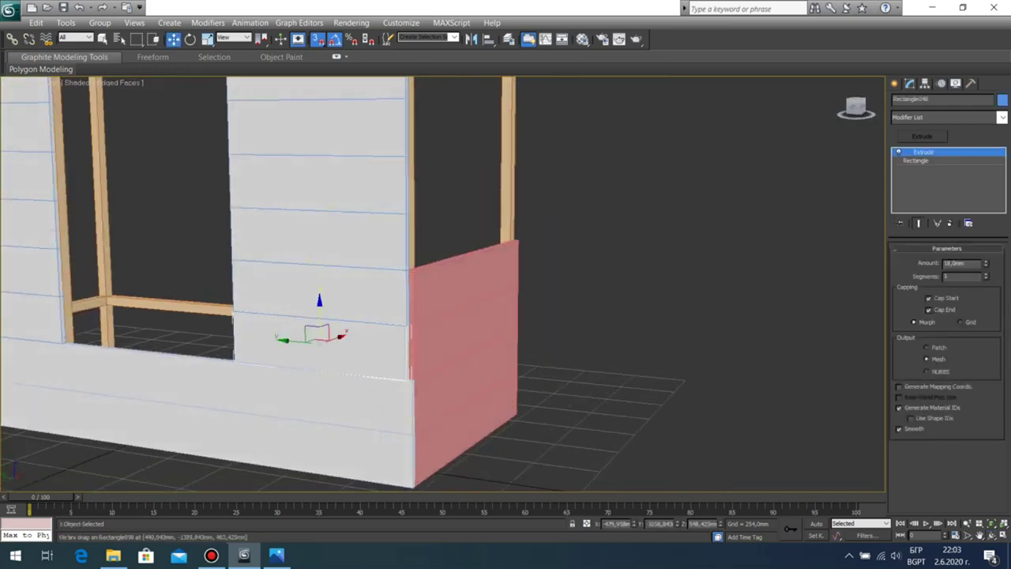
click(916, 160)
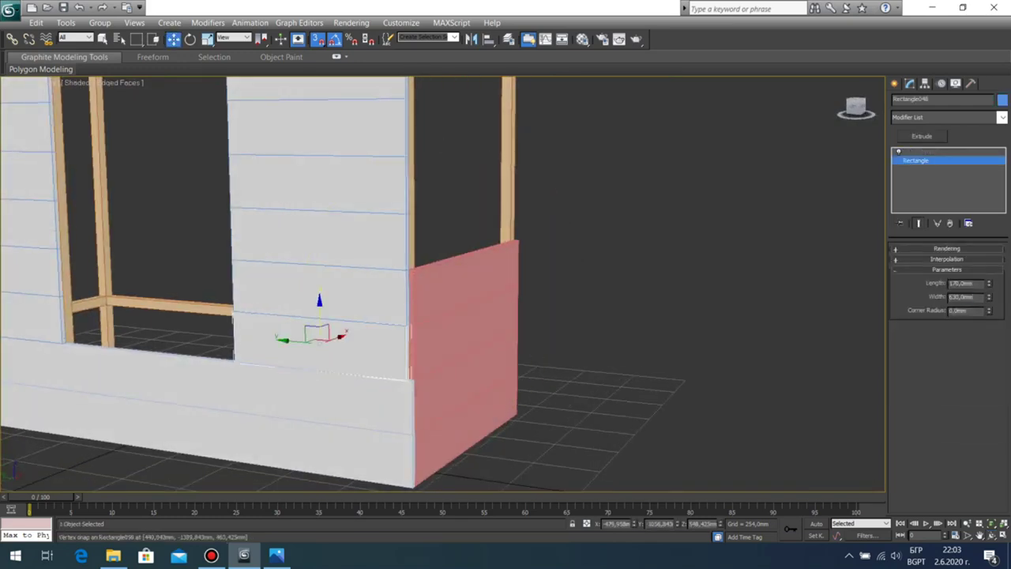
text(648)
key(Return)
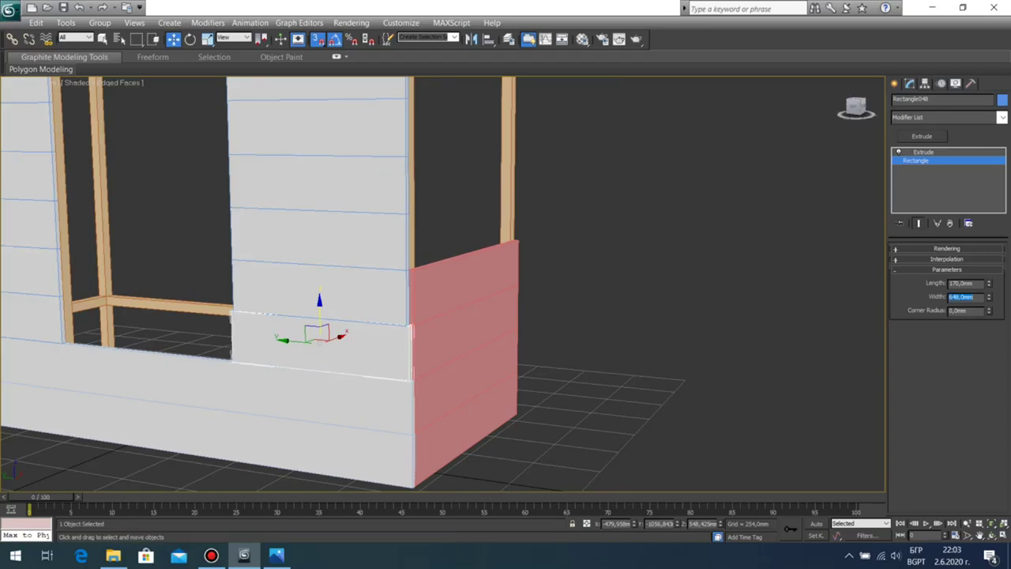
Step: Set the widths of the second and third short boards in the same stack to 648 mm
click(392, 286)
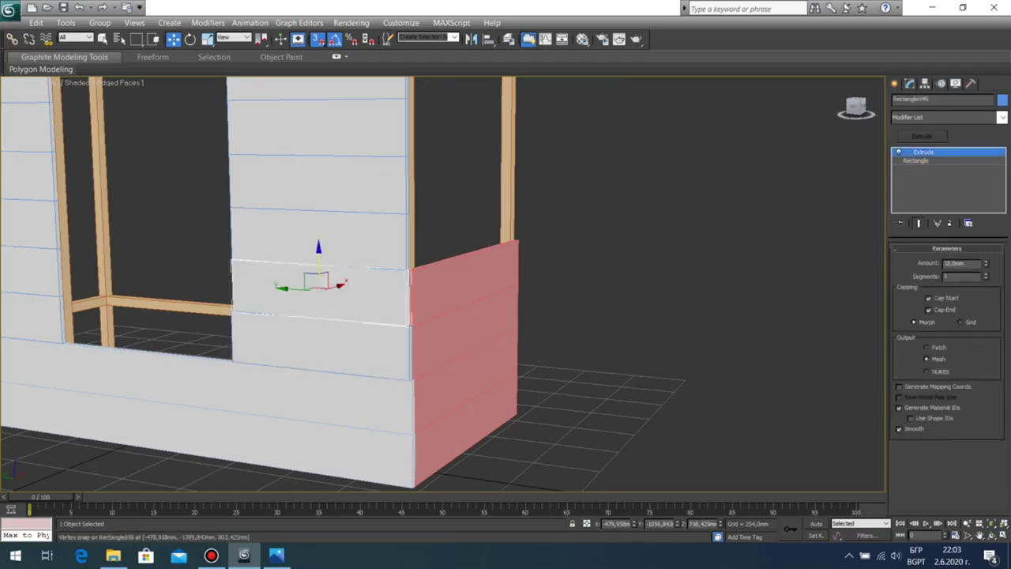
middle_drag(392, 287, 407, 340)
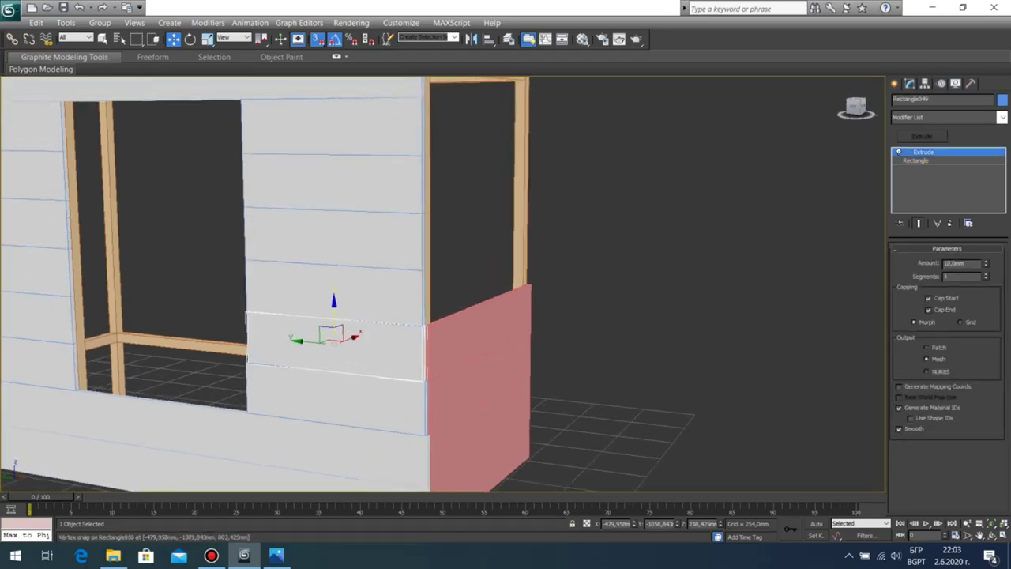
click(916, 161)
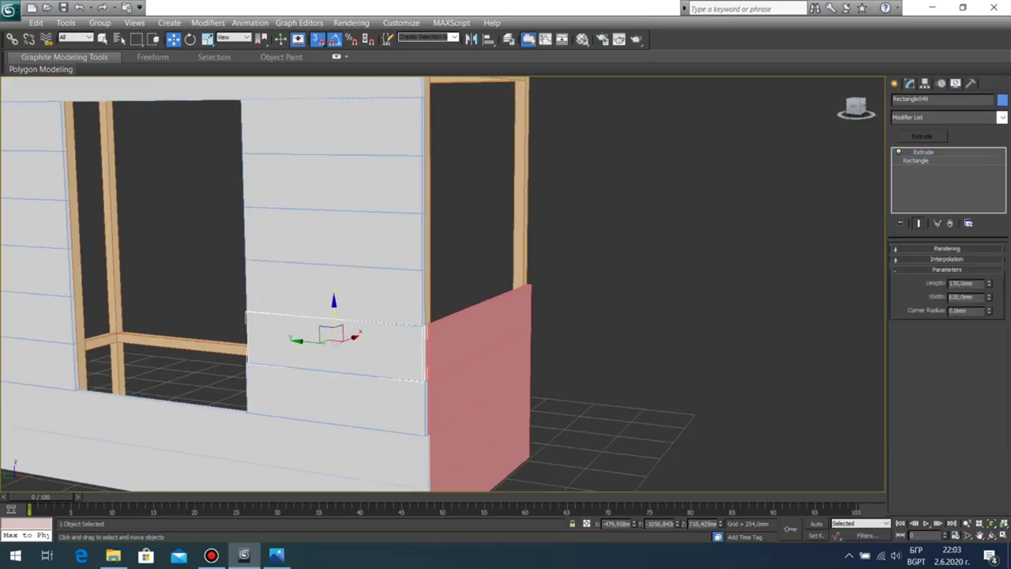
key(Return)
click(405, 304)
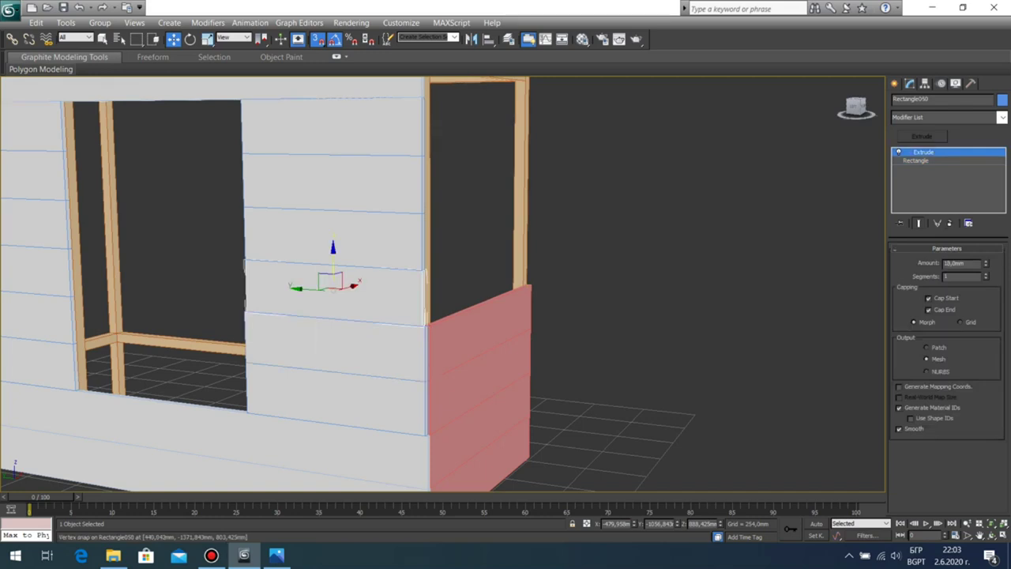
click(916, 160)
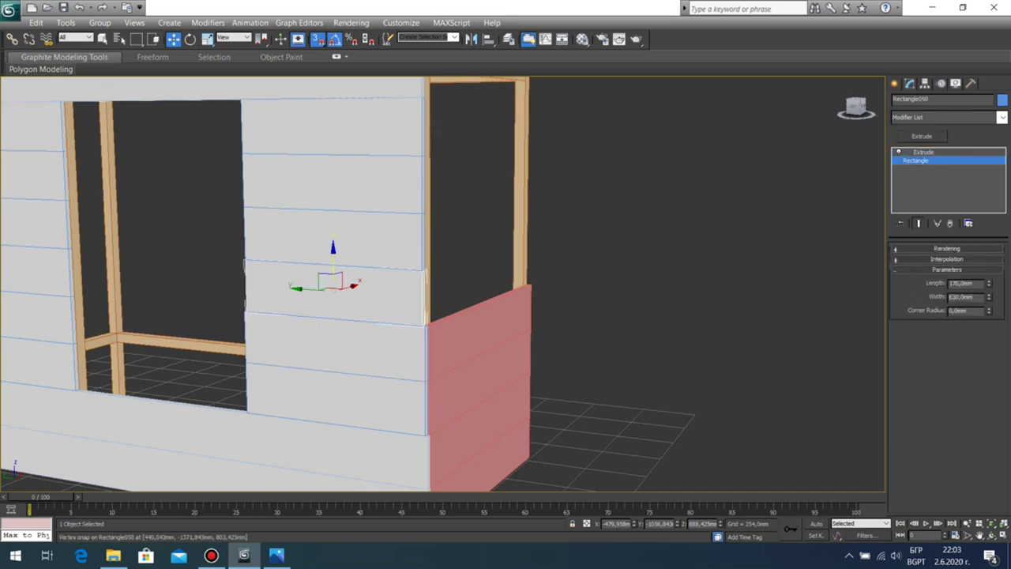
text(646)
key(Return)
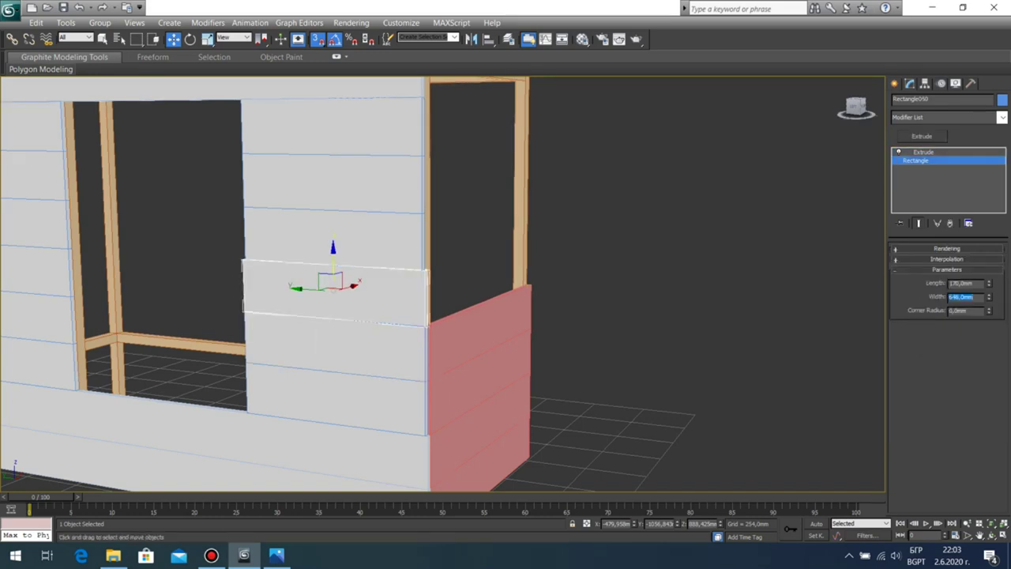
click(616, 253)
Step: Delete the three remaining short boards above the third one, up to the long upper board
click(407, 230)
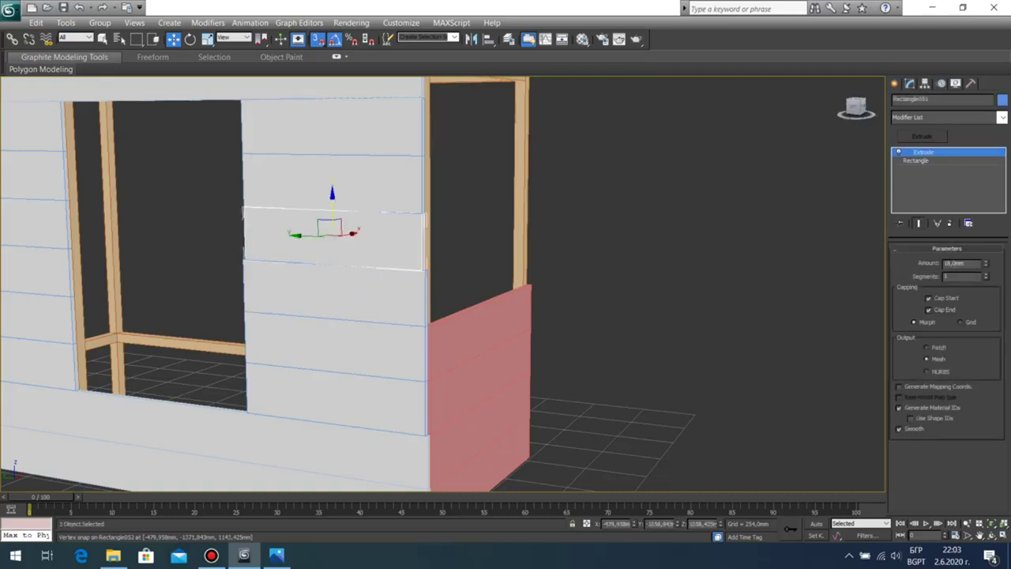
key(Delete)
click(347, 184)
key(Delete)
middle_drag(348, 184, 354, 292)
click(344, 164)
key(Delete)
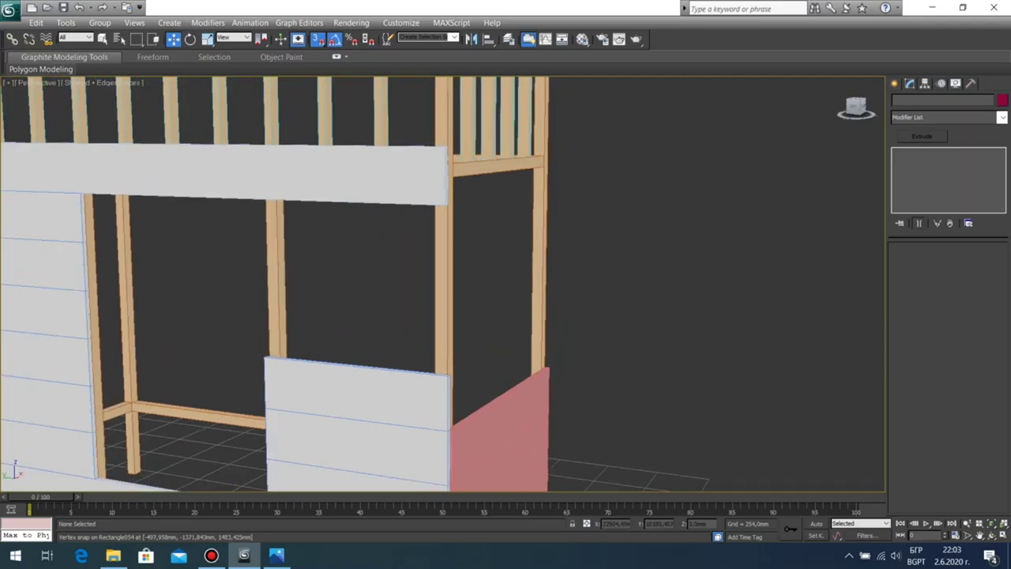
Step: Set the width of the long board above the window opening to 2036 mm
click(382, 178)
click(916, 161)
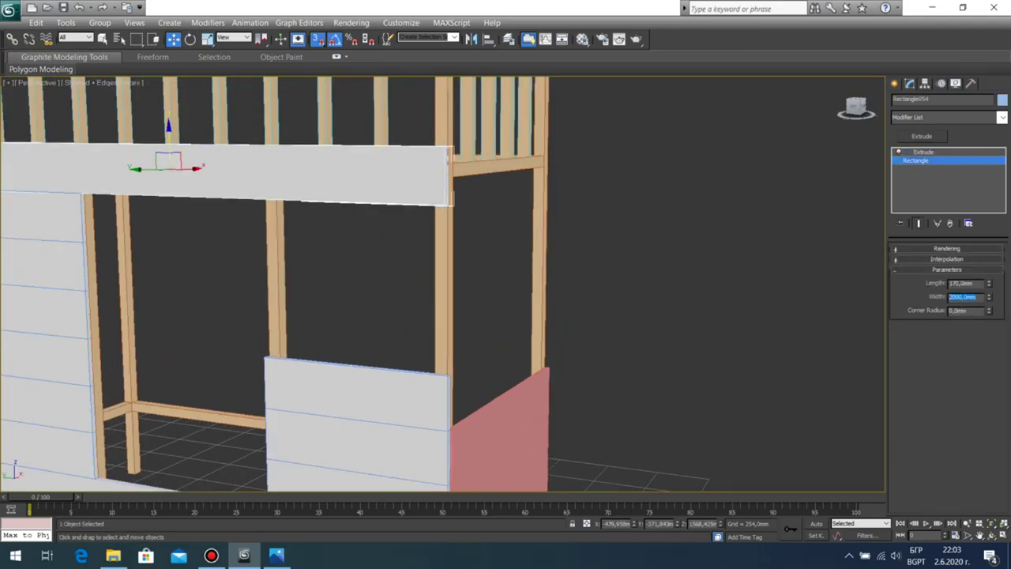
text(2036)
key(Return)
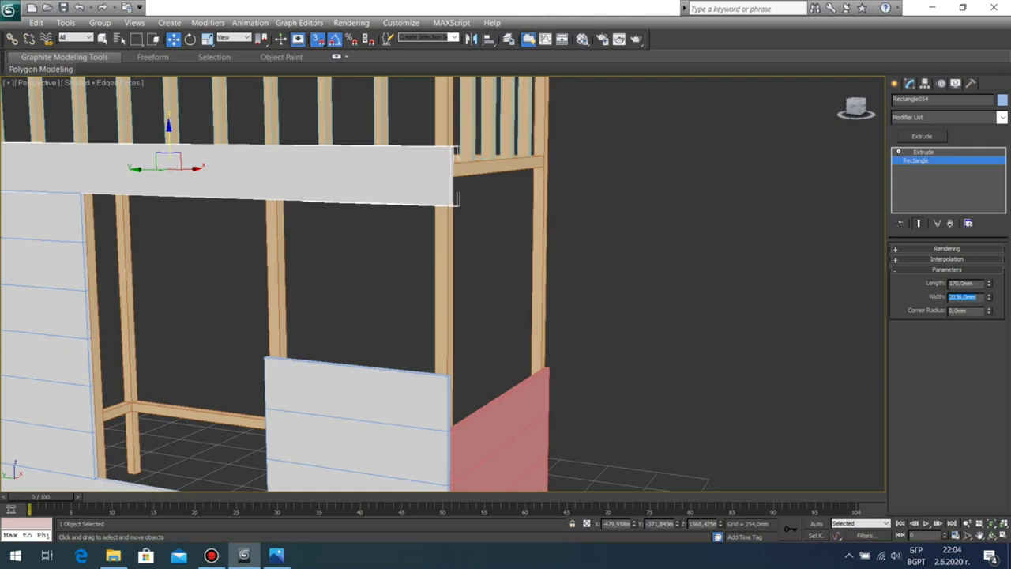
click(656, 308)
Step: Snap the lowest 648 mm board's bottom corner to the outer end corner of the long board below it
middle_drag(505, 355, 502, 253)
scroll(503, 316, up, 7)
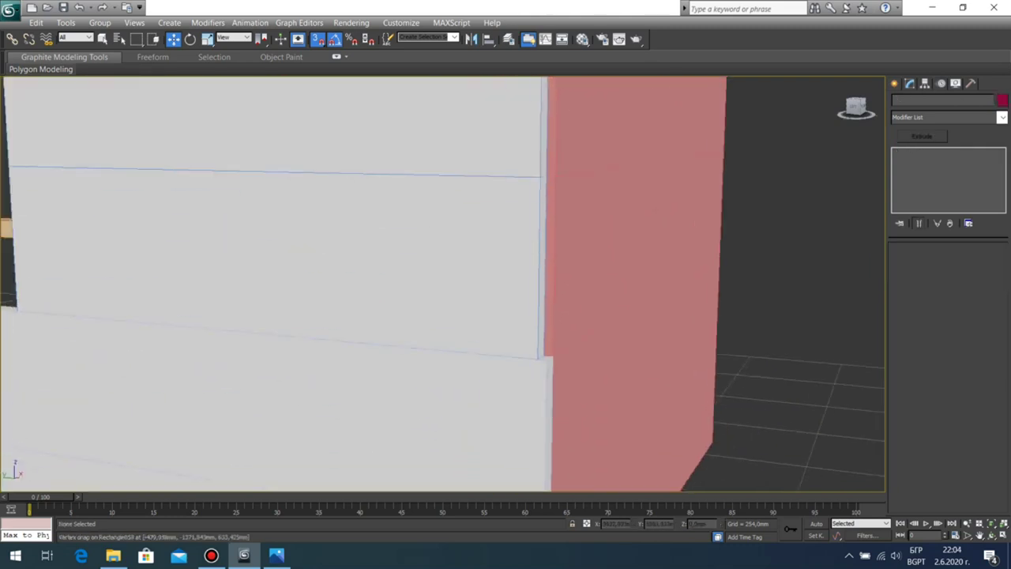
click(482, 268)
scroll(482, 276, up, 4)
middle_drag(553, 316, 315, 281)
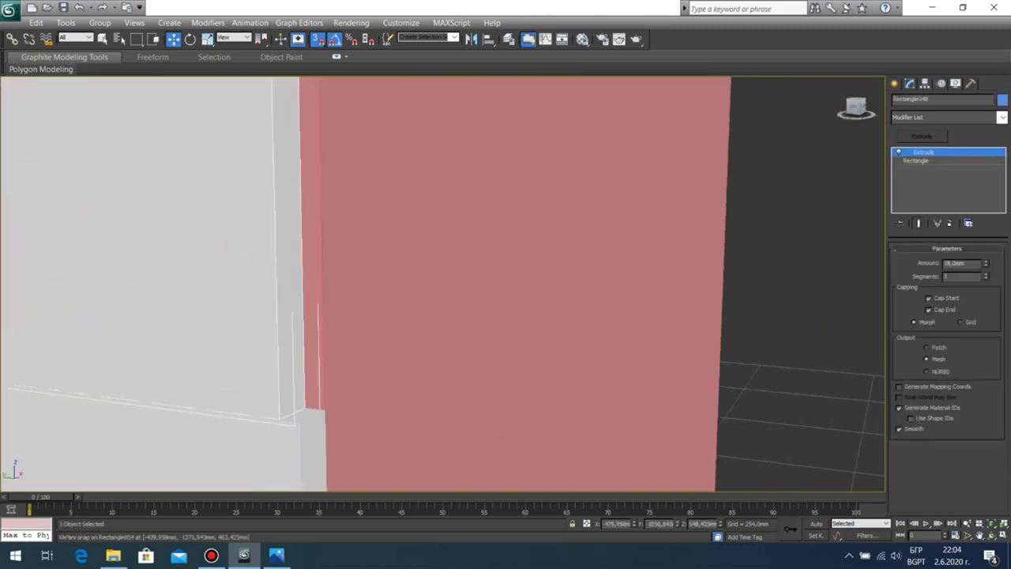
drag(305, 408, 325, 410)
Step: Snap the second 648 mm board's bottom corner to the outer top corner of the lowest short board
middle_drag(339, 151, 360, 408)
click(322, 367)
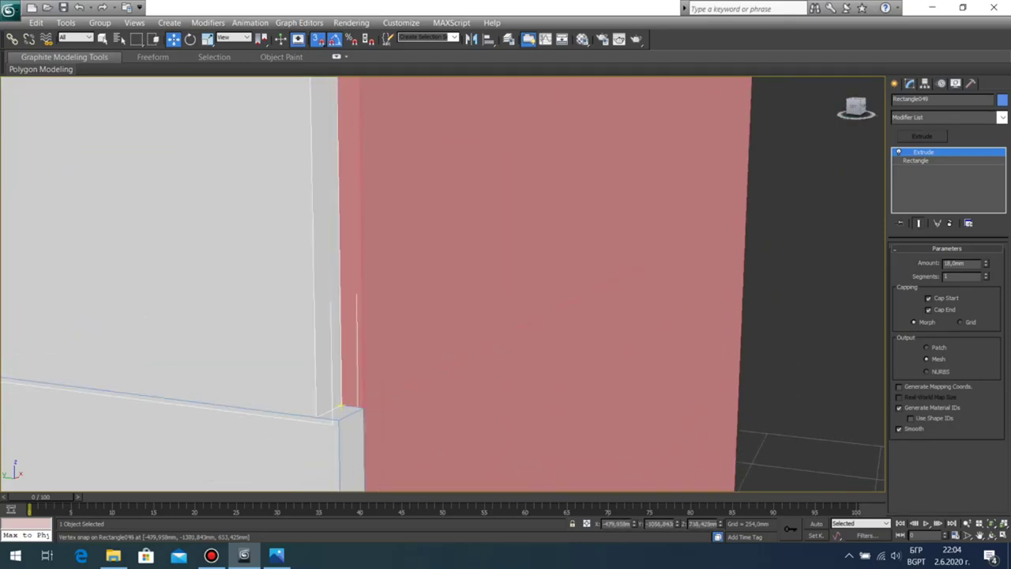
drag(342, 406, 364, 408)
scroll(364, 379, down, 4)
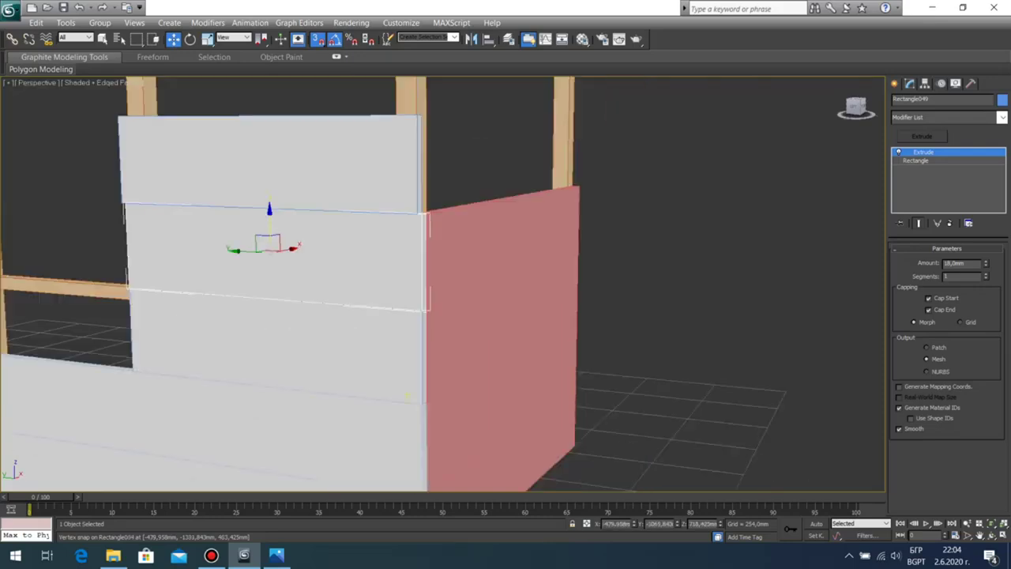
Step: Snap the third 648 mm board's bottom corner to the outer top corner of the second short board
middle_drag(372, 316, 365, 388)
click(401, 240)
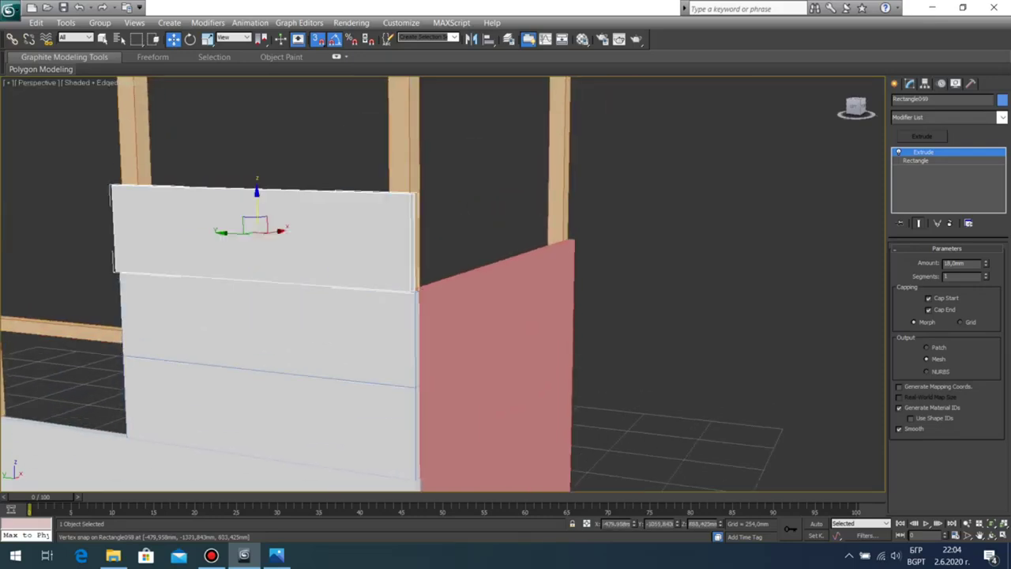
scroll(416, 290, up, 4)
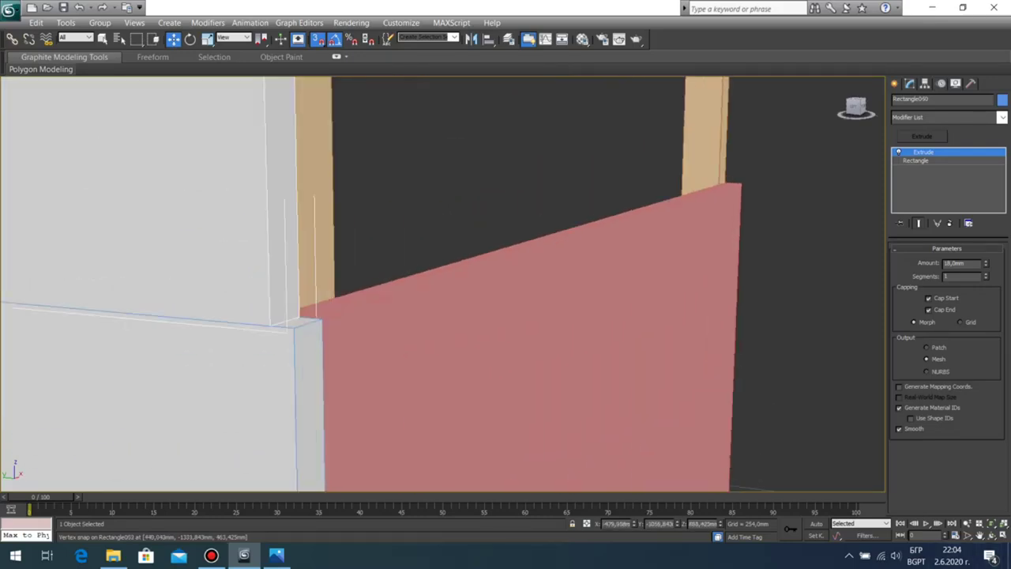
drag(299, 319, 321, 320)
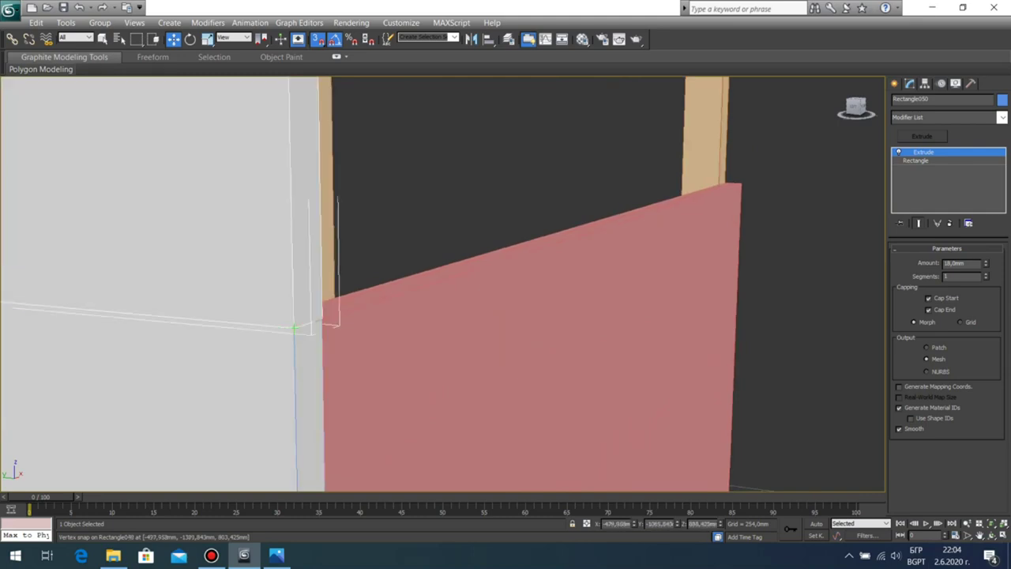
scroll(324, 321, down, 5)
click(600, 276)
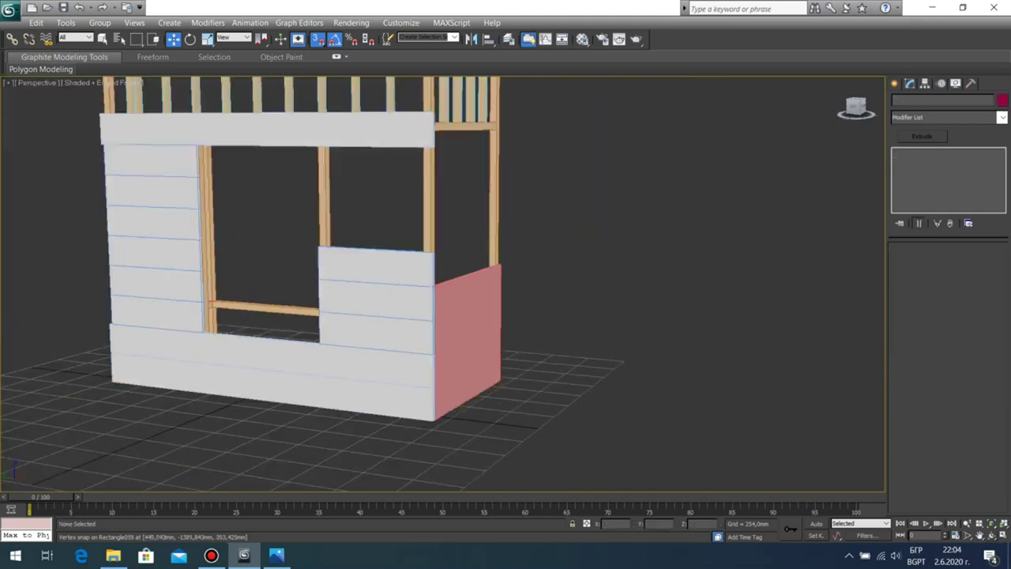
Step: Examine the whole frame from several angles, checking the long side's siding around the window opening
click(991, 535)
drag(395, 304, 466, 281)
drag(568, 284, 411, 334)
scroll(355, 330, down, 5)
scroll(355, 330, up, 2)
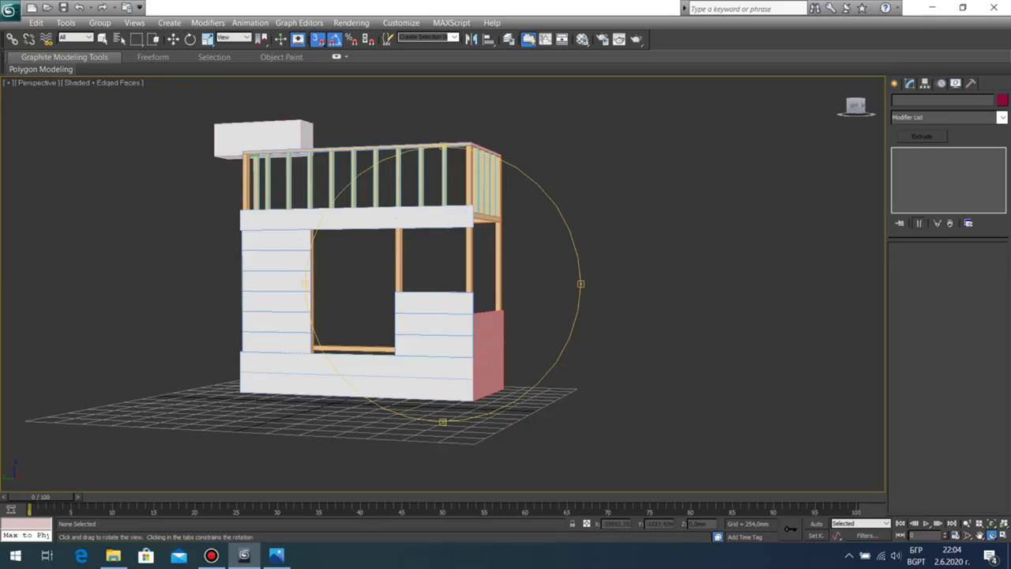
drag(411, 335, 759, 348)
middle_drag(759, 348, 867, 309)
scroll(798, 343, up, 3)
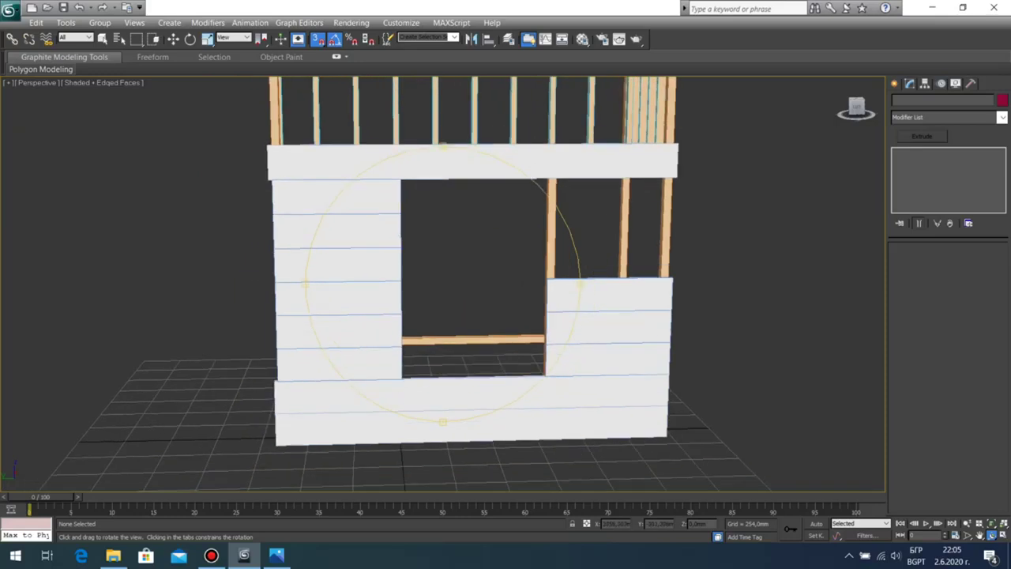
Step: Delete all six short boards on the opposite side of the window opening, keeping the long boards
middle_drag(442, 316, 506, 300)
key(w)
click(401, 347)
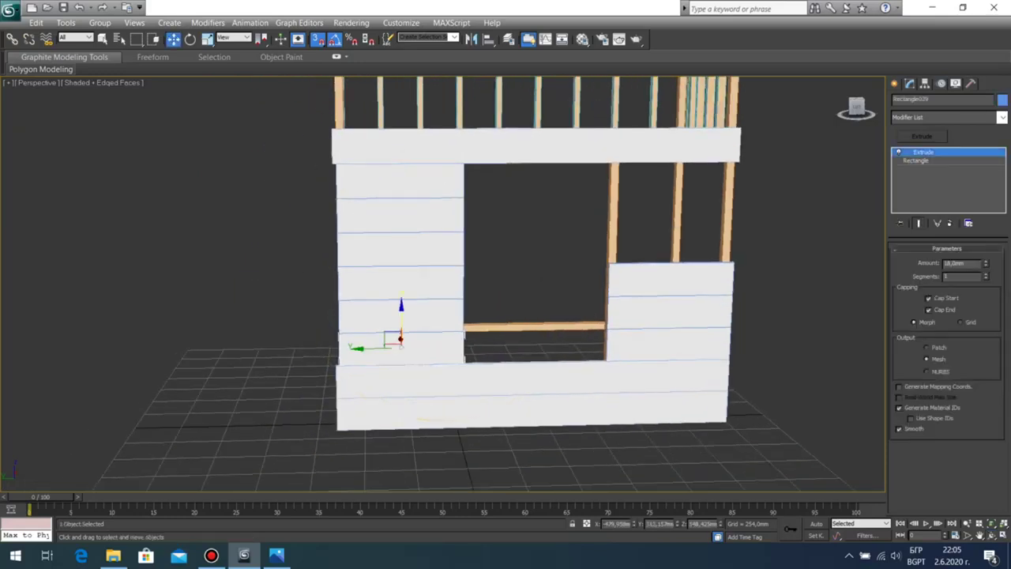
key(Delete)
click(401, 316)
key(Delete)
click(401, 284)
key(Delete)
click(401, 250)
key(Delete)
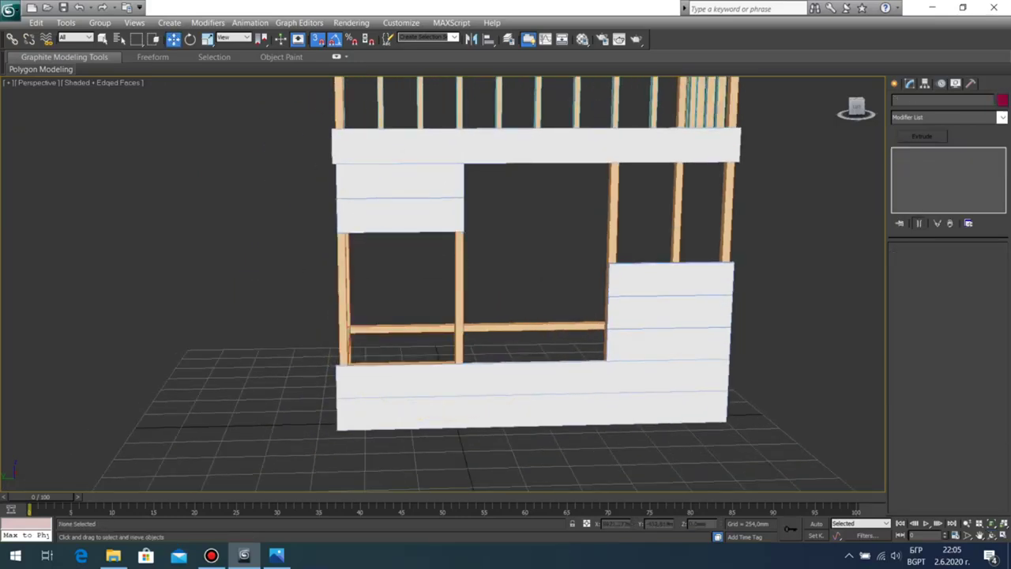
click(399, 216)
key(Delete)
click(399, 181)
key(Delete)
Step: Undo the accidental move of the lowest 648 mm board and clone it across to the opposite side of the window opening
click(657, 330)
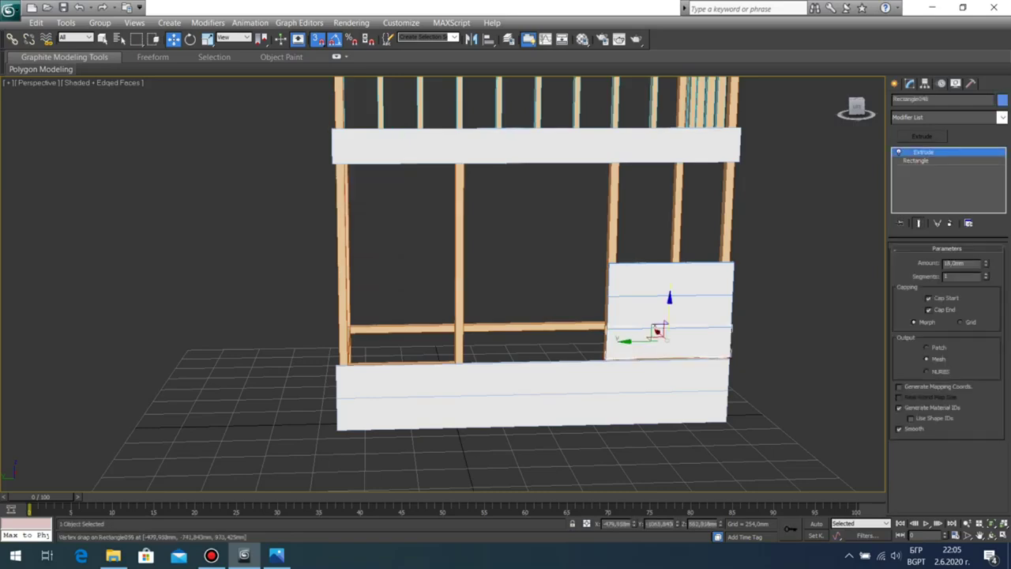
key(ctrl+z)
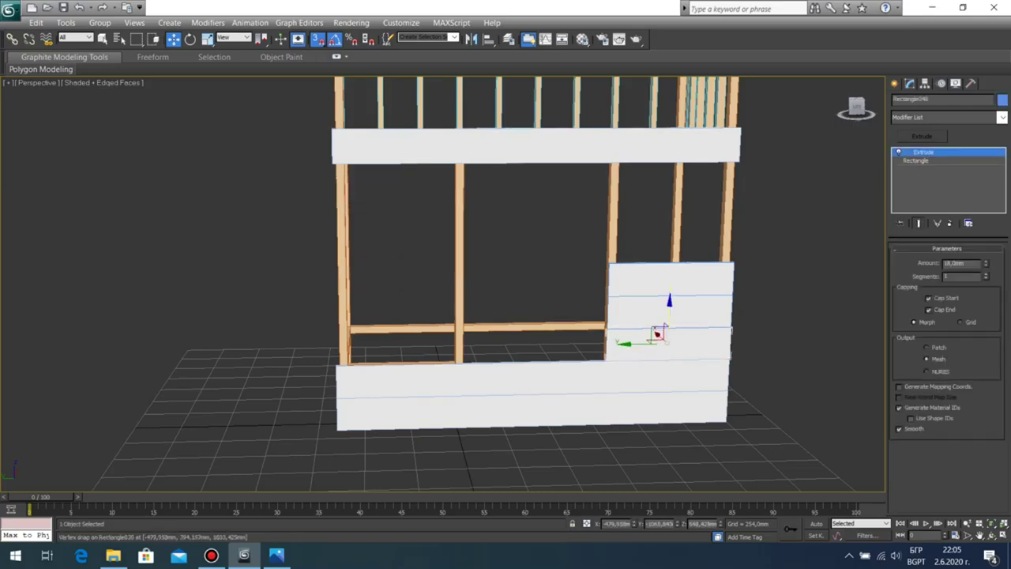
shift+drag(658, 331, 399, 338)
key(Return)
Step: Clone the board beside the far post straight up as five evenly spaced copies
scroll(430, 296, up, 5)
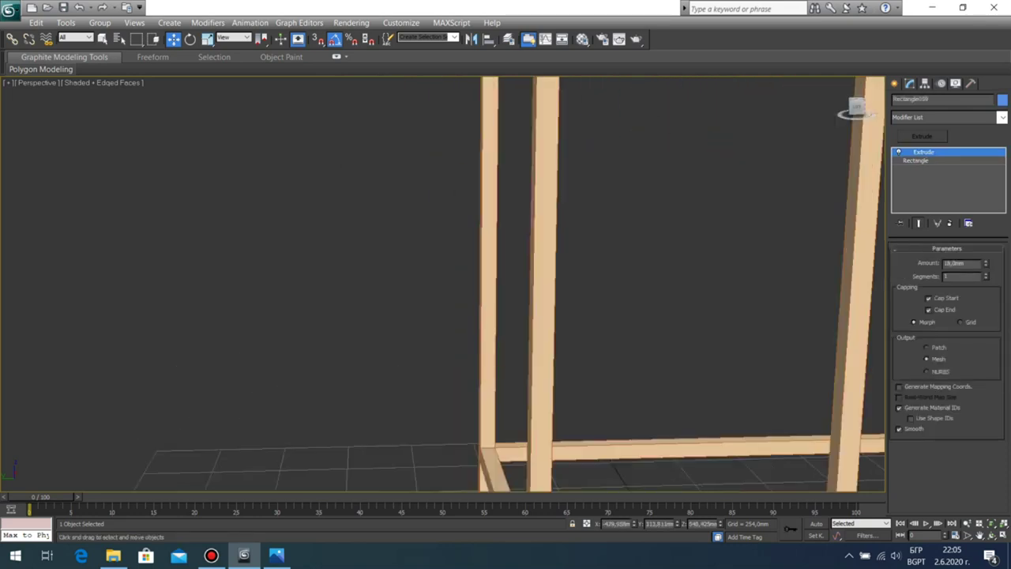
middle_drag(659, 395, 430, 300)
scroll(430, 300, down, 3)
shift+drag(427, 326, 427, 270)
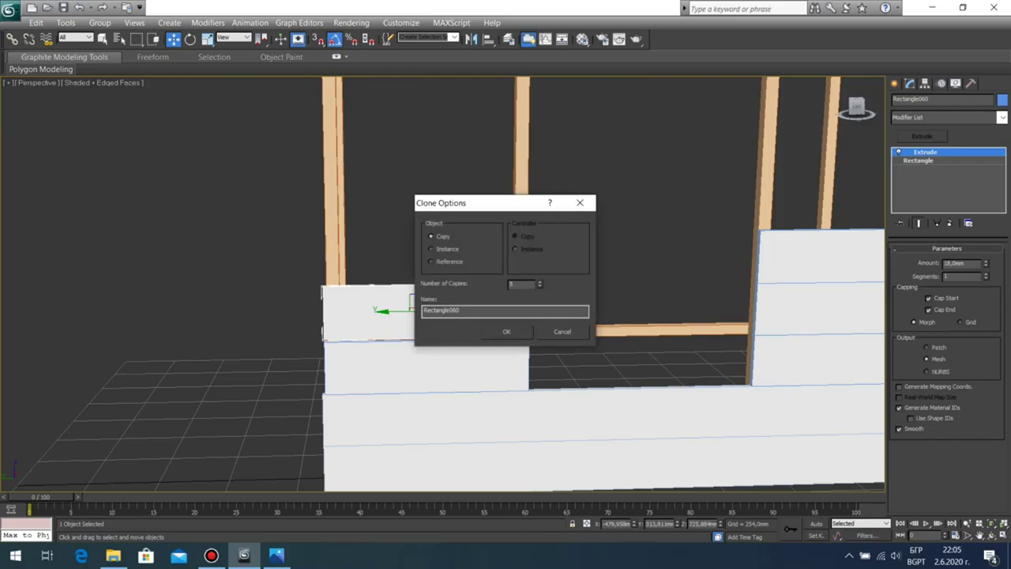
click(507, 332)
Step: Turn snapping back on and snap the lowest cloned board sideways, flush with the far end of the long board below
middle_drag(506, 331, 563, 374)
scroll(551, 316, down, 3)
mouse_move(552, 316)
middle_down()
mouse_move(632, 239)
mouse_move(454, 199)
mouse_move(453, 262)
middle_up()
scroll(632, 238, up, 5)
scroll(453, 262, up, 3)
click(616, 197)
key(s)
drag(519, 267, 510, 267)
Step: Snap the second cloned board's outer bottom corner onto the top corner of the lowest cloned board
middle_drag(510, 267, 260, 292)
scroll(515, 384, up, 4)
scroll(427, 292, down, 6)
click(482, 212)
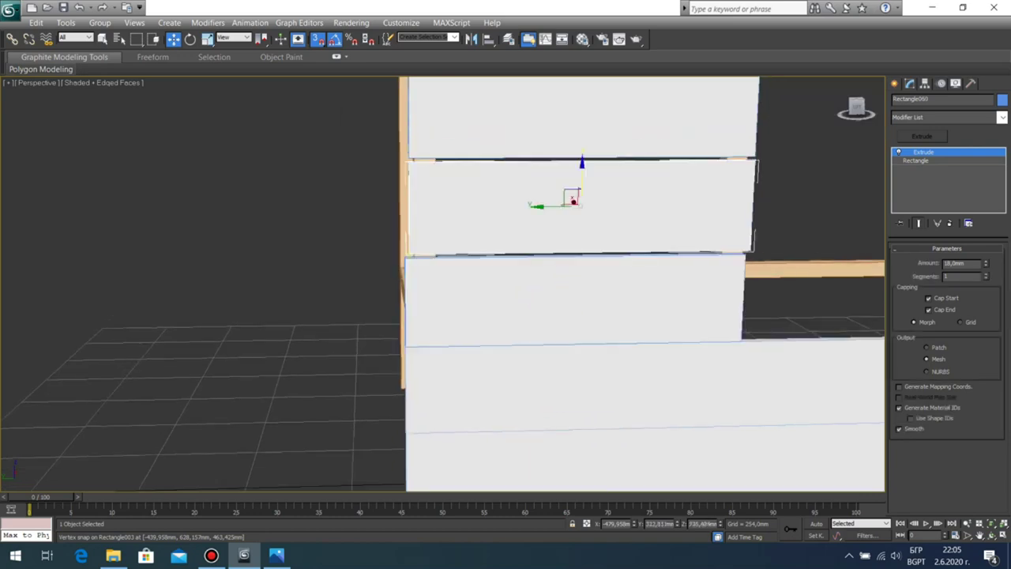
scroll(441, 284, up, 2)
drag(381, 229, 374, 234)
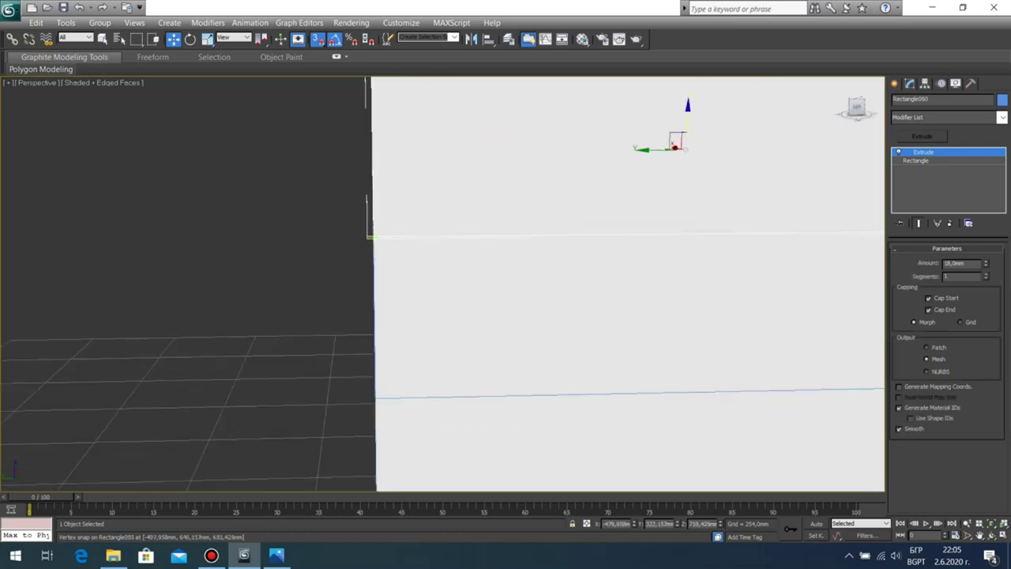
scroll(375, 234, down, 5)
click(355, 225)
Step: Snap the third cloned board's outer bottom corner onto the top corner of the second cloned board
middle_drag(419, 234, 443, 281)
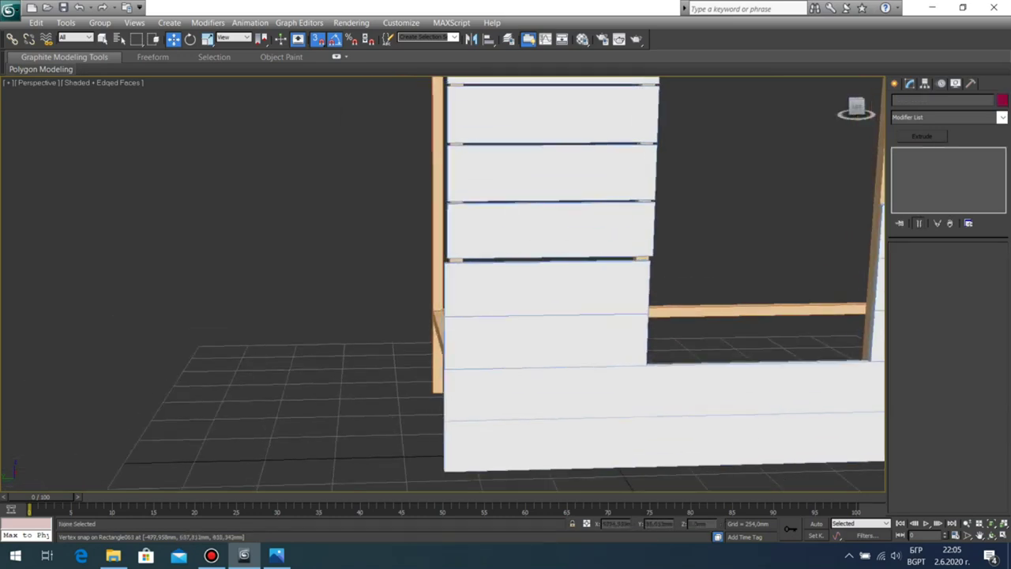
scroll(443, 281, up, 4)
click(472, 189)
drag(457, 205, 448, 219)
middle_drag(448, 219, 426, 338)
click(378, 322)
Step: Snap the fourth cloned board's outer bottom corner onto the top corner of the third cloned board
scroll(387, 252, down, 4)
middle_drag(387, 253, 433, 279)
scroll(343, 324, up, 4)
click(465, 225)
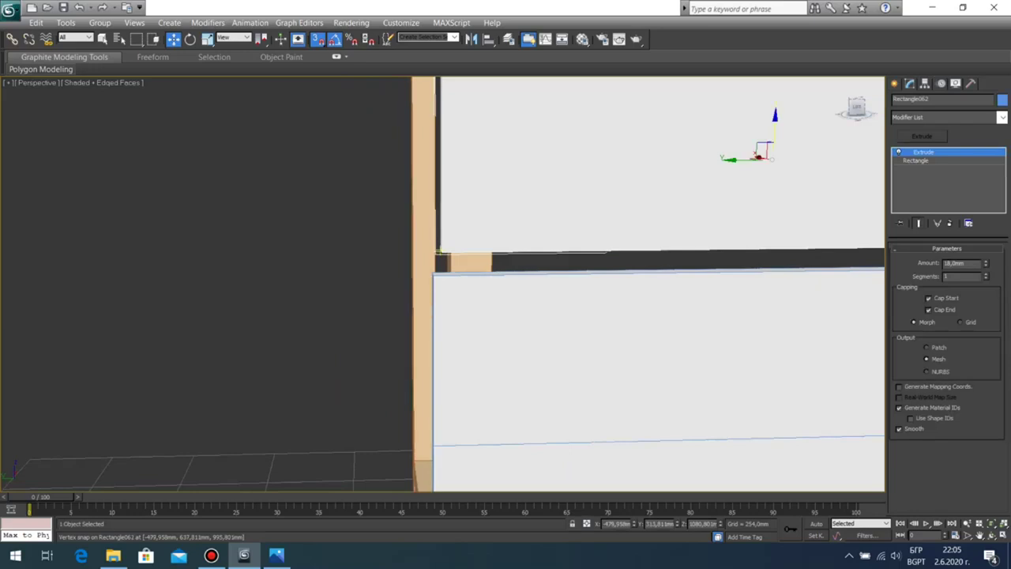
drag(441, 254, 434, 273)
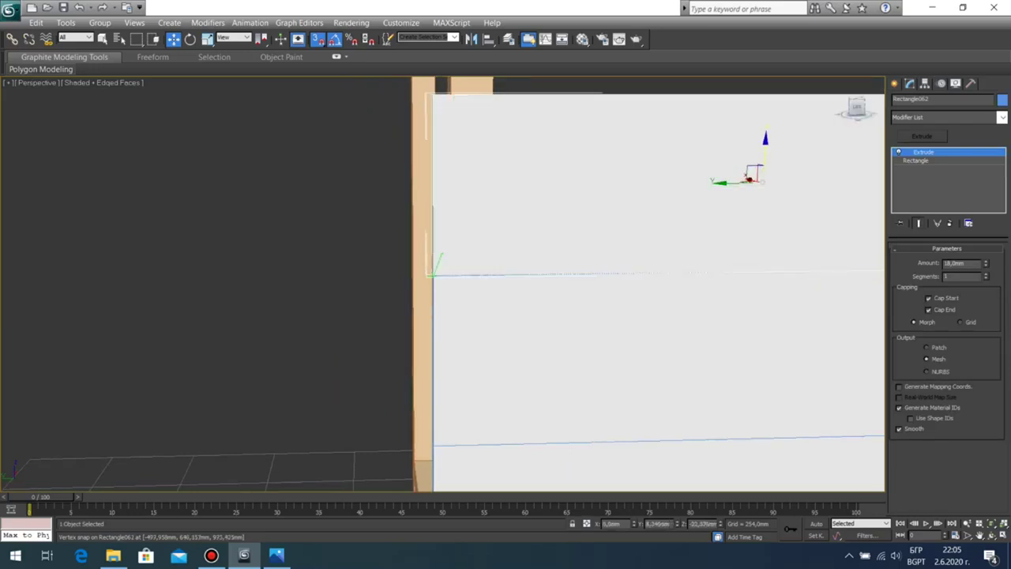
Step: Snap the fifth cloned board's outer bottom corner onto the top corner of the fourth cloned board
scroll(434, 273, down, 4)
middle_drag(433, 273, 404, 402)
click(385, 283)
scroll(440, 286, up, 4)
click(478, 231)
drag(432, 284, 424, 314)
middle_drag(424, 314, 367, 356)
scroll(367, 356, down, 4)
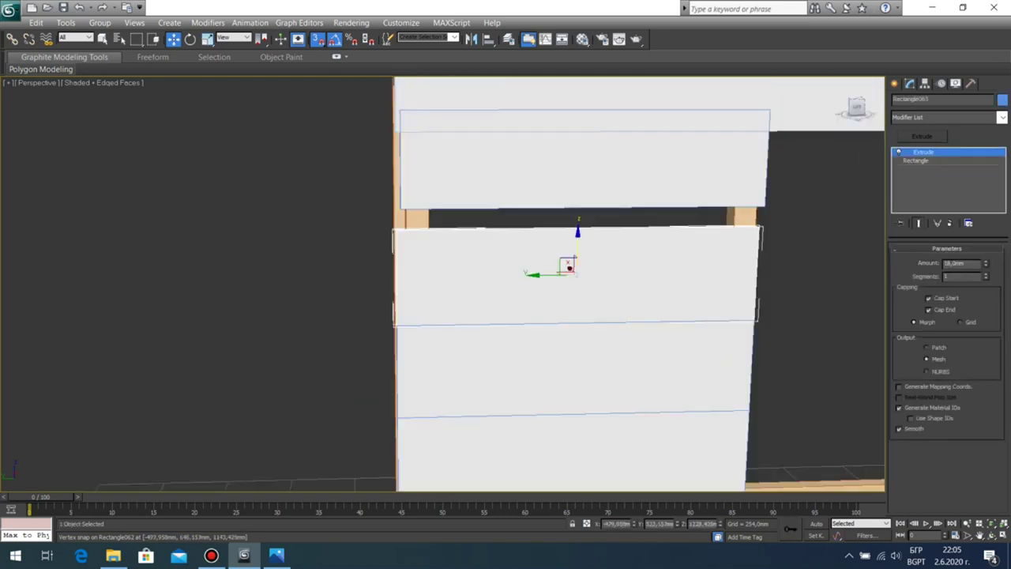
Step: Snap the sixth cloned board's outer bottom corner onto the top corner of the fifth cloned board and deselect it
click(365, 245)
scroll(395, 181, up, 4)
middle_drag(395, 181, 398, 187)
click(430, 215)
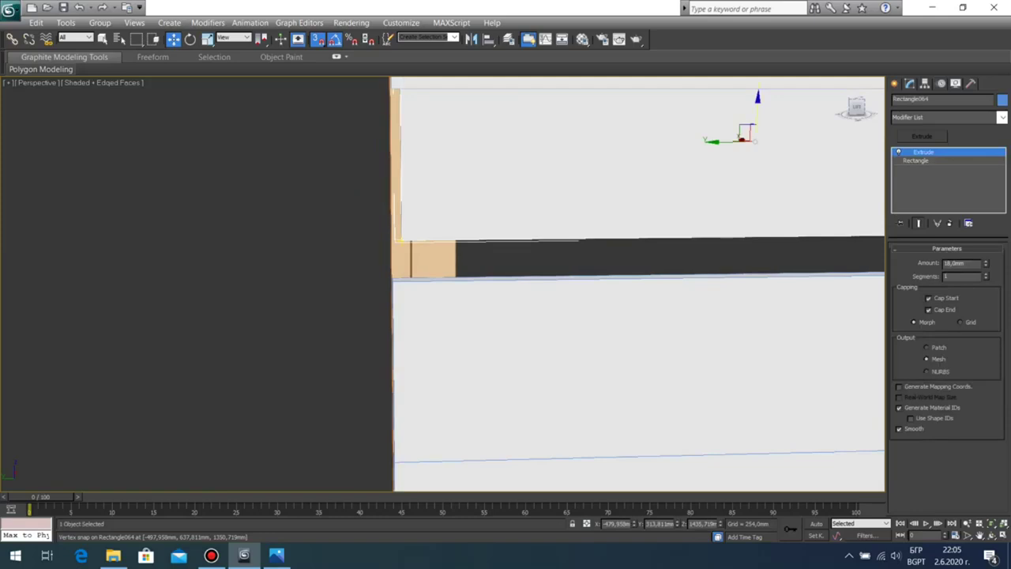
drag(401, 240, 393, 280)
scroll(403, 237, down, 4)
click(367, 189)
Step: With snapping off, clone the top board of the unfinished stack on the window's other side upward as 3 copies
click(991, 535)
drag(442, 308, 537, 306)
scroll(537, 306, down, 5)
middle_drag(537, 306, 431, 285)
drag(506, 300, 442, 304)
scroll(553, 316, up, 7)
scroll(442, 284, down, 5)
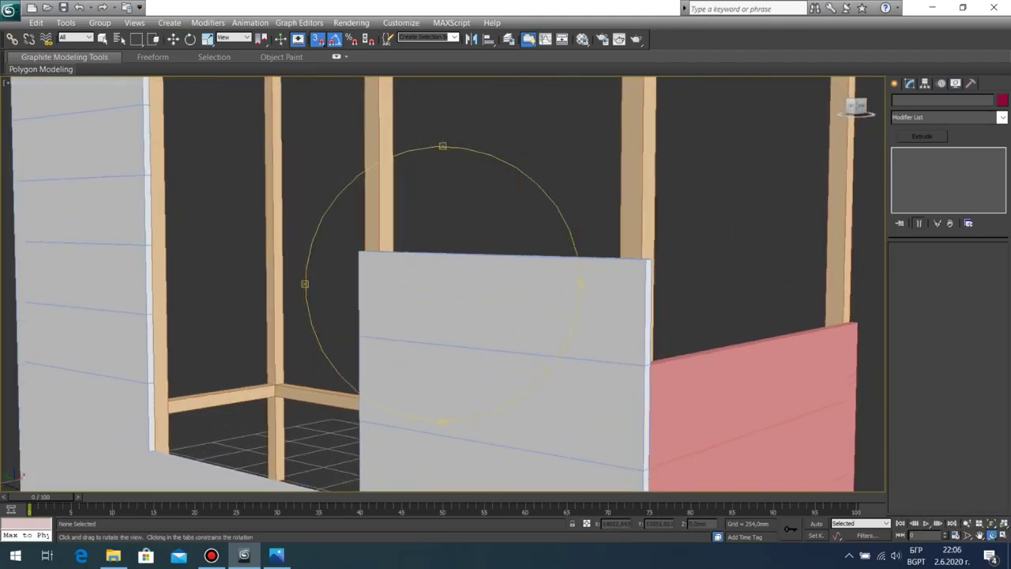
key(w)
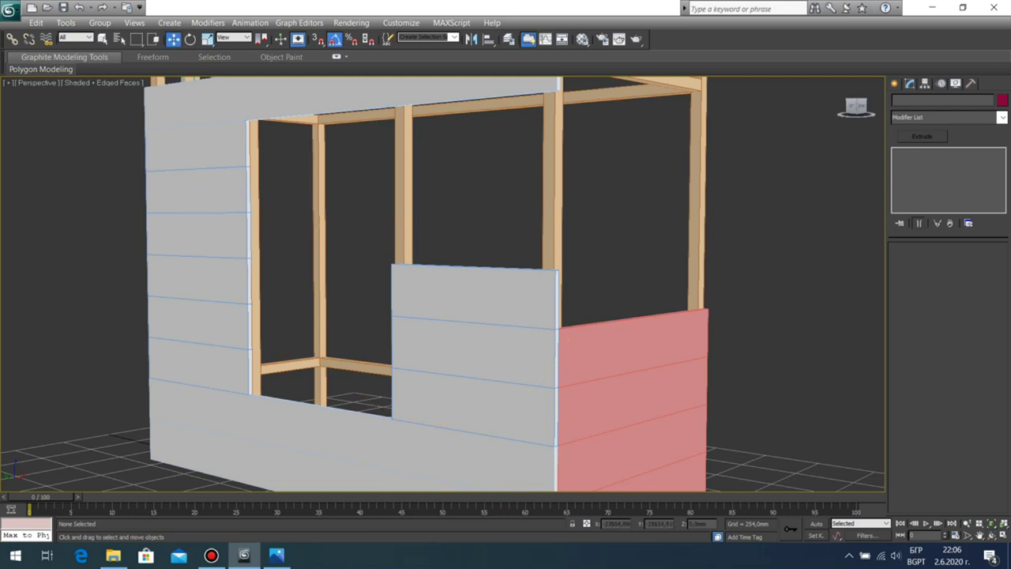
click(472, 305)
mouse_move(472, 263)
shift+mouse_down()
mouse_move(473, 193)
mouse_move(473, 204)
shift+mouse_up()
click(539, 281)
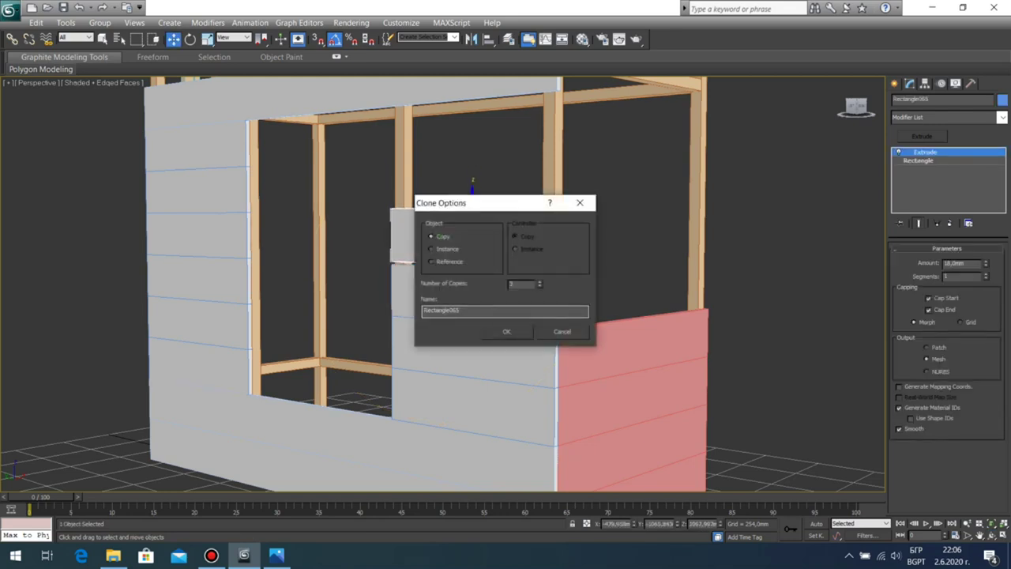
click(507, 332)
Step: Turn snapping on and snap the lowest new copy's outer bottom corner onto the top corner of the stack
click(631, 237)
scroll(632, 237, up, 4)
click(509, 202)
middle_drag(509, 202, 261, 196)
scroll(427, 236, up, 3)
key(s)
drag(428, 251, 427, 262)
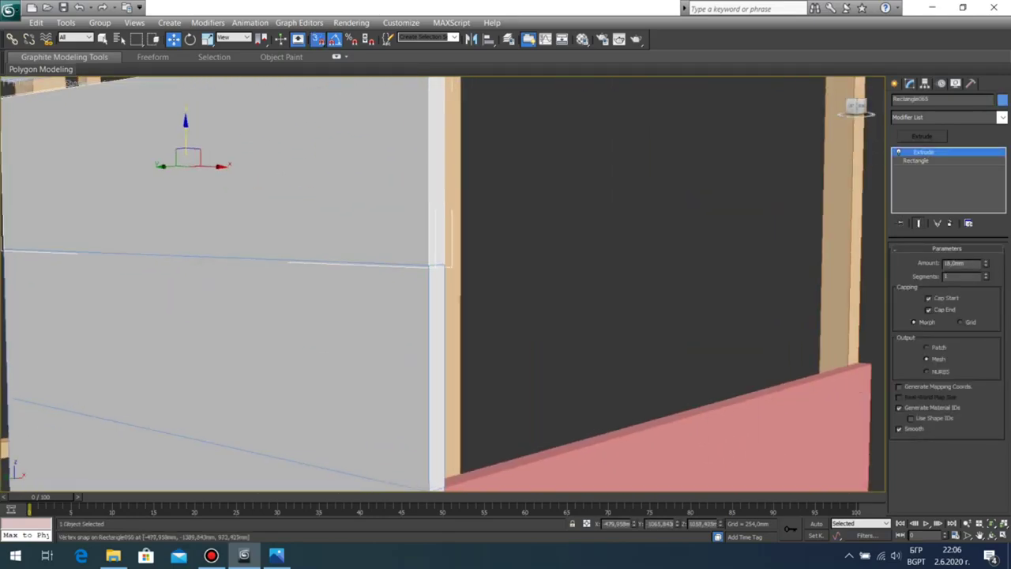
Step: Snap the second new copy's outer bottom corner onto the top corner of the first copy
middle_drag(428, 262, 460, 466)
click(435, 207)
drag(462, 234, 462, 259)
Step: Snap the third new copy's outer bottom corner onto the top corner of the second copy and deselect it
middle_drag(462, 259, 433, 483)
click(433, 256)
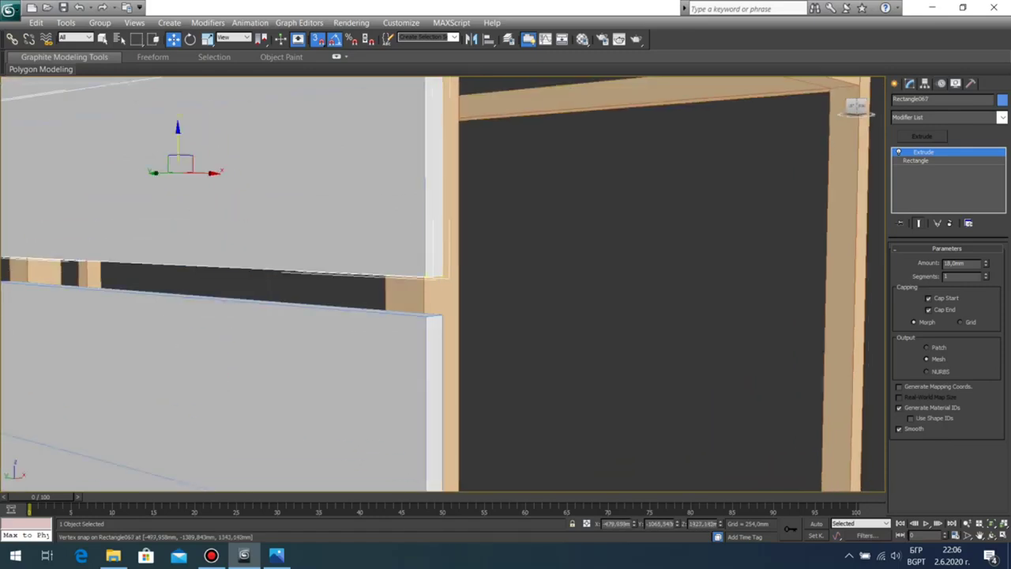
drag(427, 277, 427, 316)
scroll(427, 316, down, 5)
click(521, 315)
scroll(521, 316, down, 5)
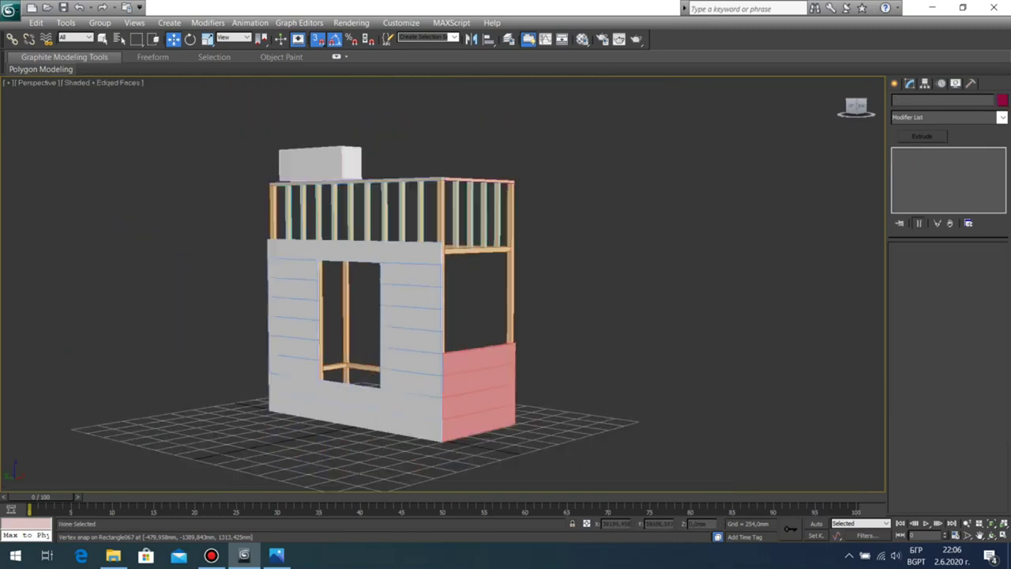
Step: Assign the white 02 - Default material to the pink boards on the short end of the frame
click(991, 536)
drag(513, 308, 636, 336)
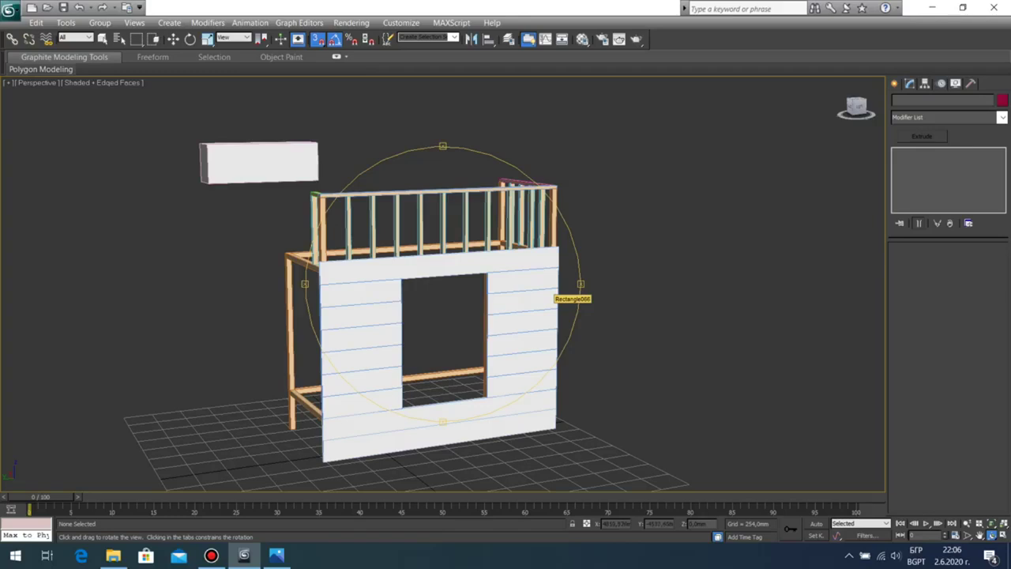
drag(555, 284, 451, 286)
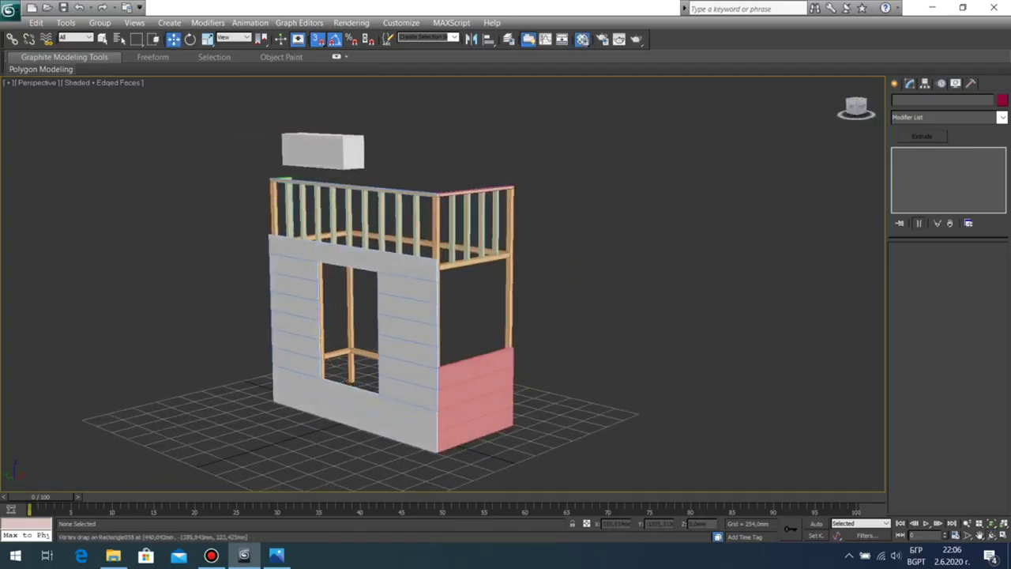
key(m)
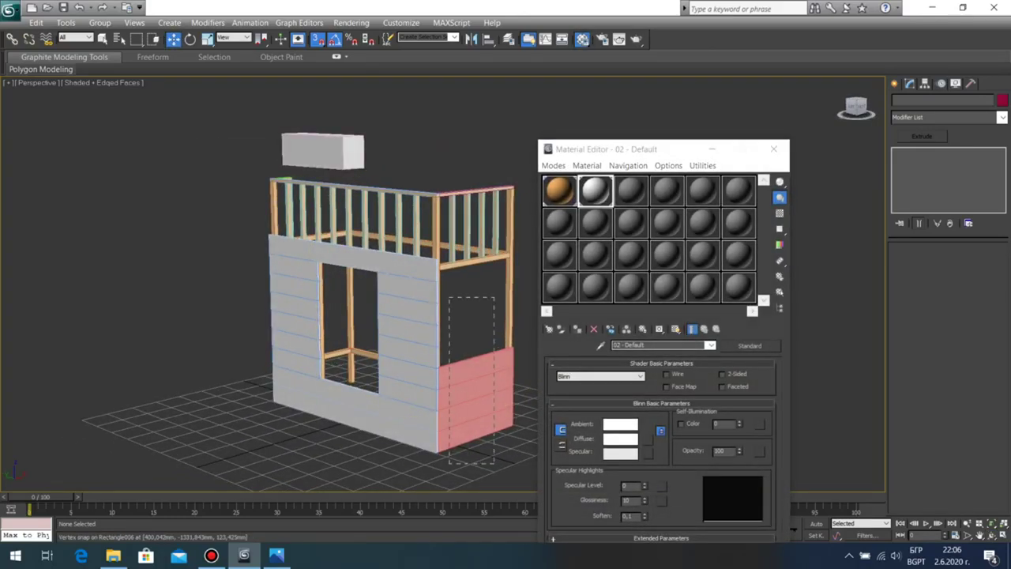
drag(449, 297, 494, 464)
click(578, 328)
click(773, 149)
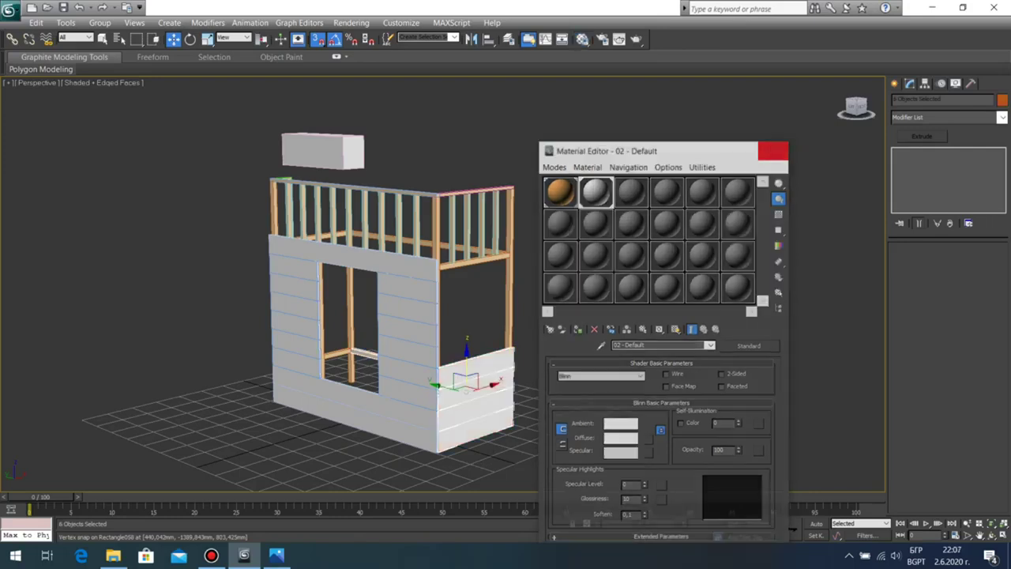
click(695, 236)
Step: Examine the clad short end and the window wall from inside and outside the frame
alt+middle_drag(506, 331, 735, 335)
scroll(497, 343, up, 5)
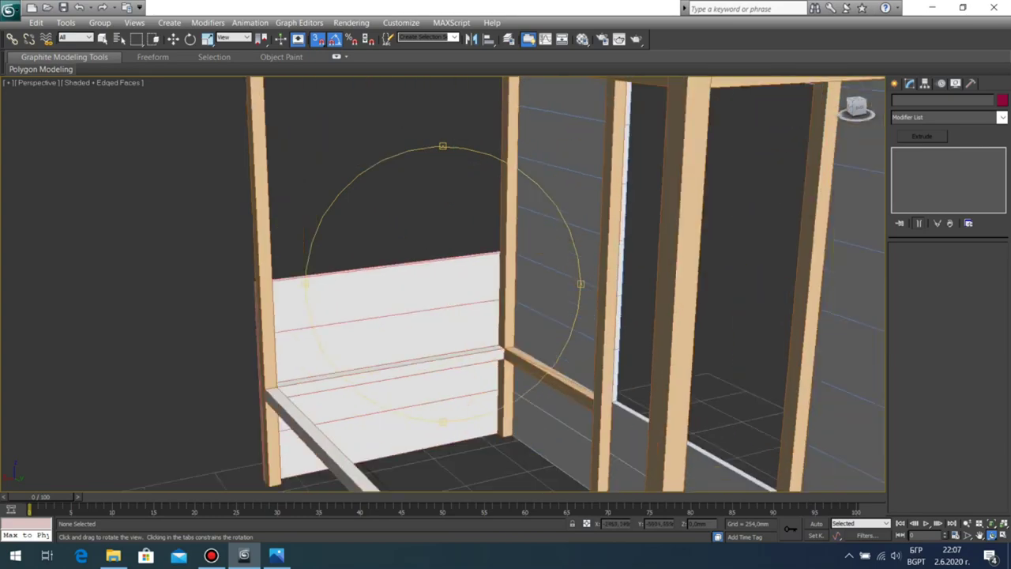
scroll(497, 344, down, 3)
alt+middle_drag(497, 344, 394, 340)
scroll(498, 343, down, 5)
drag(395, 340, 498, 341)
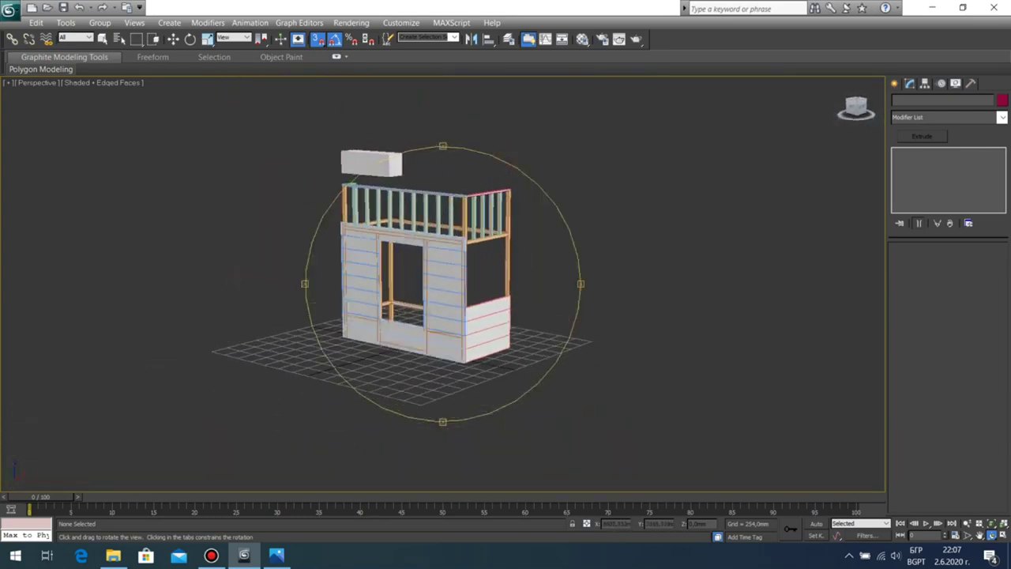
scroll(498, 342, up, 6)
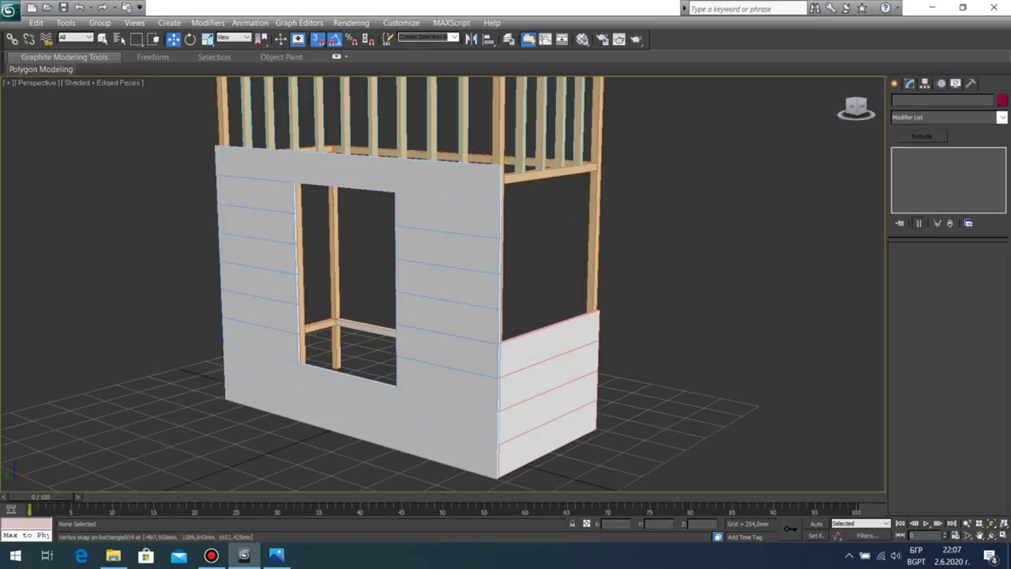
middle_drag(501, 274, 559, 194)
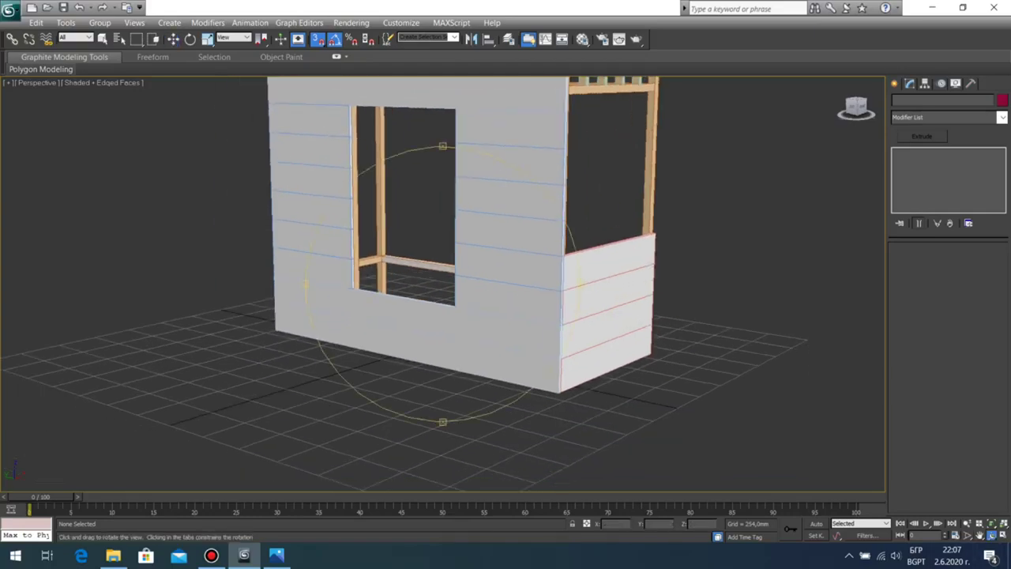
drag(427, 316, 446, 324)
scroll(489, 308, down, 5)
Step: With snapping off, select the four boards on the short end and copy them towards the opposite end of the frame
key(w)
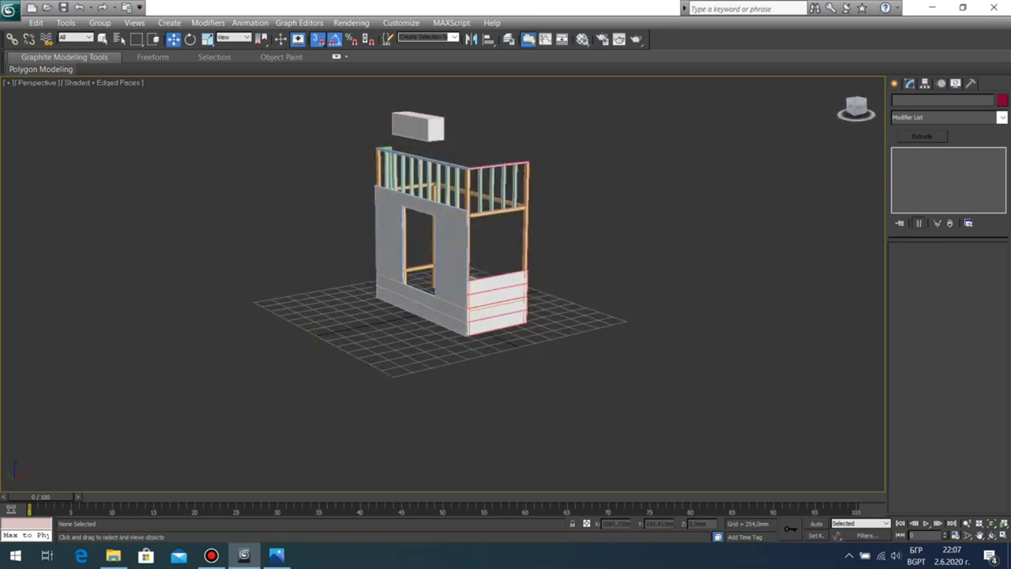
click(503, 281)
scroll(442, 278, up, 3)
ctrl+click(507, 305)
ctrl+click(508, 325)
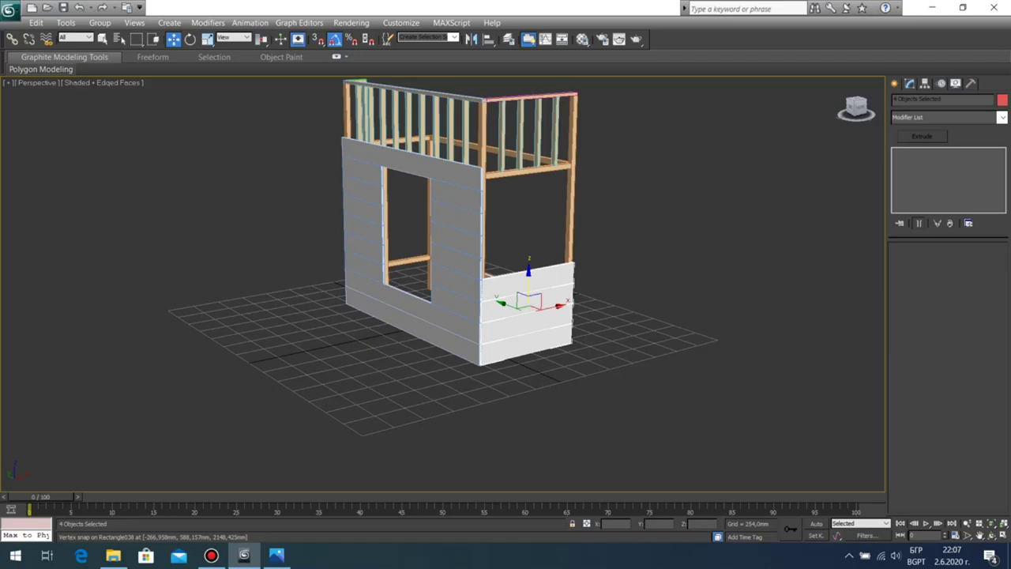
mouse_move(490, 286)
shift+mouse_down()
mouse_move(363, 247)
mouse_move(371, 243)
shift+mouse_up()
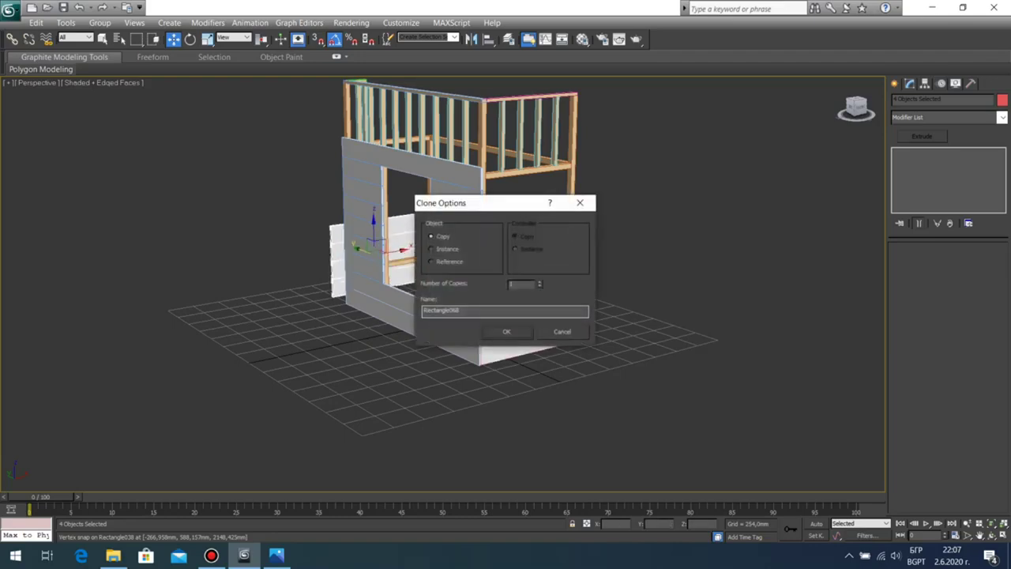
key(Return)
Step: Move the four copied boards closer to the corner post at the uncovered short end
scroll(355, 242, up, 5)
click(992, 536)
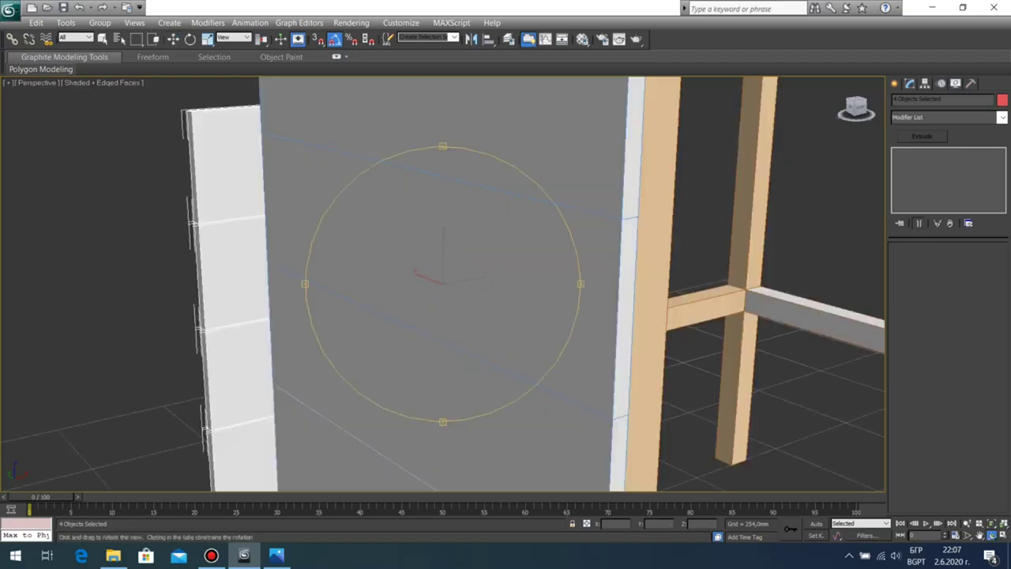
drag(339, 272, 505, 292)
middle_drag(505, 293, 577, 209)
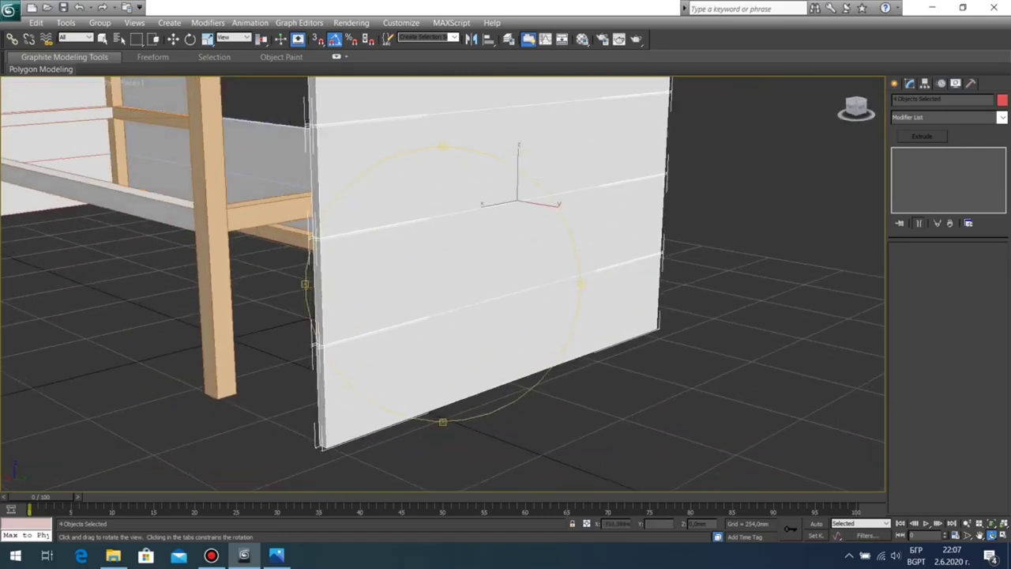
drag(489, 269, 553, 273)
key(w)
drag(553, 207, 435, 186)
Step: Turn snapping on and snap the copied boards' inner bottom corner onto the post's outer bottom corner
scroll(435, 186, up, 3)
middle_drag(434, 237, 524, 169)
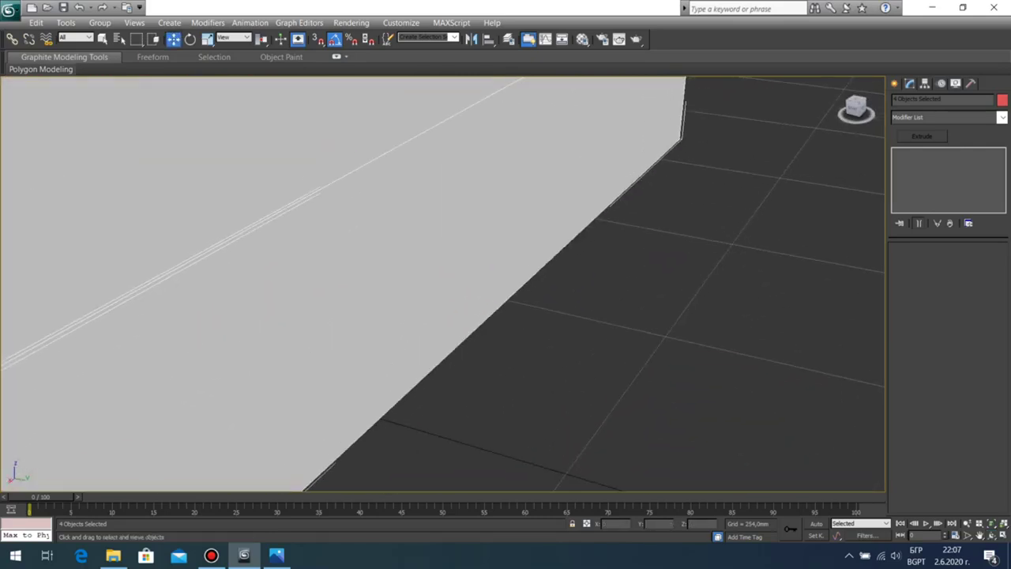
scroll(506, 260, down, 3)
middle_drag(442, 276, 537, 235)
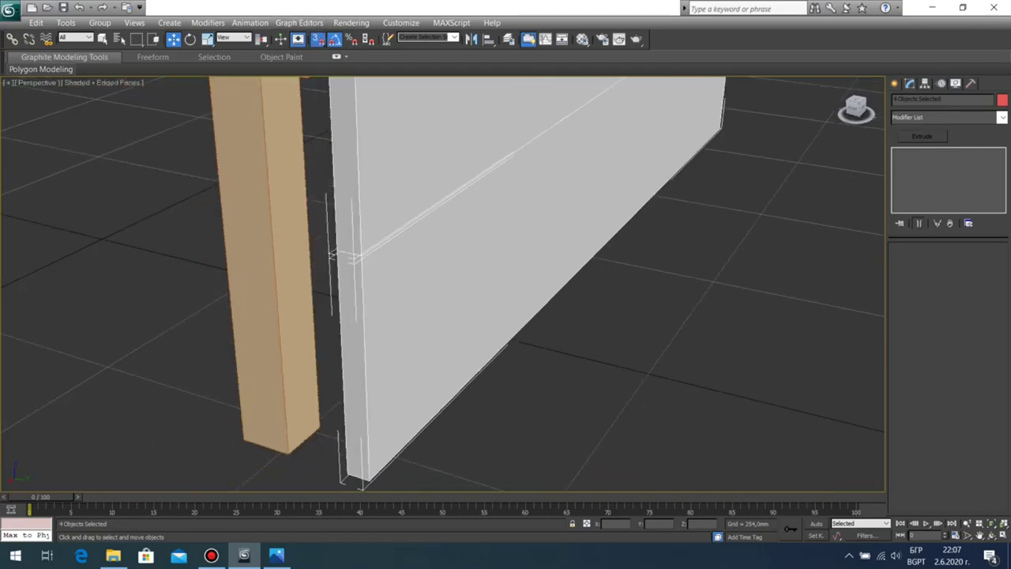
drag(345, 474, 289, 453)
click(410, 442)
scroll(410, 443, down, 4)
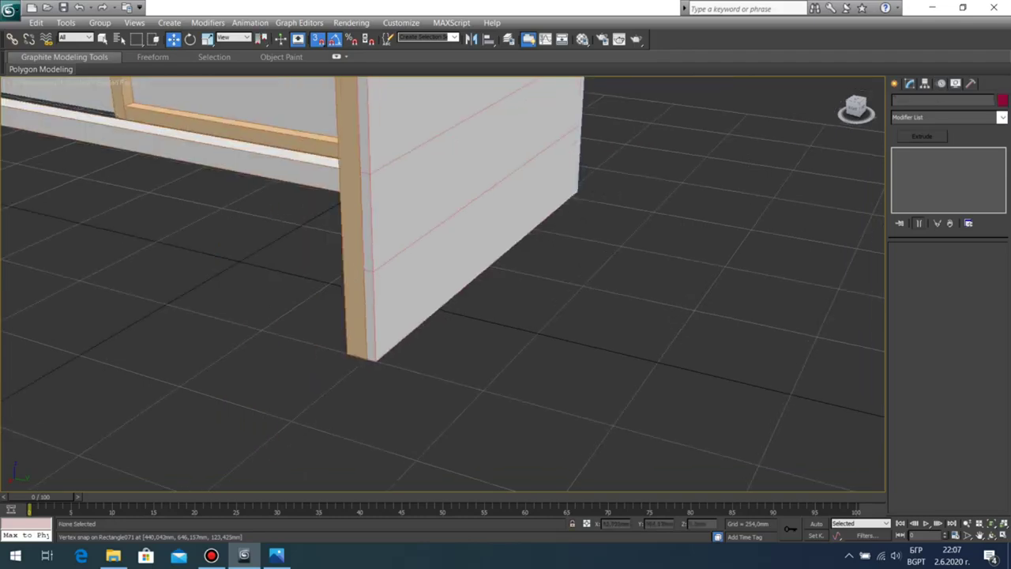
Step: Examine the four-board cladding on both short ends of the frame from all around
middle_drag(426, 316, 332, 326)
drag(506, 293, 276, 273)
scroll(442, 285, down, 7)
drag(379, 284, 581, 262)
drag(581, 303, 628, 301)
scroll(442, 284, up, 5)
drag(442, 284, 363, 282)
scroll(339, 301, down, 3)
scroll(247, 283, down, 5)
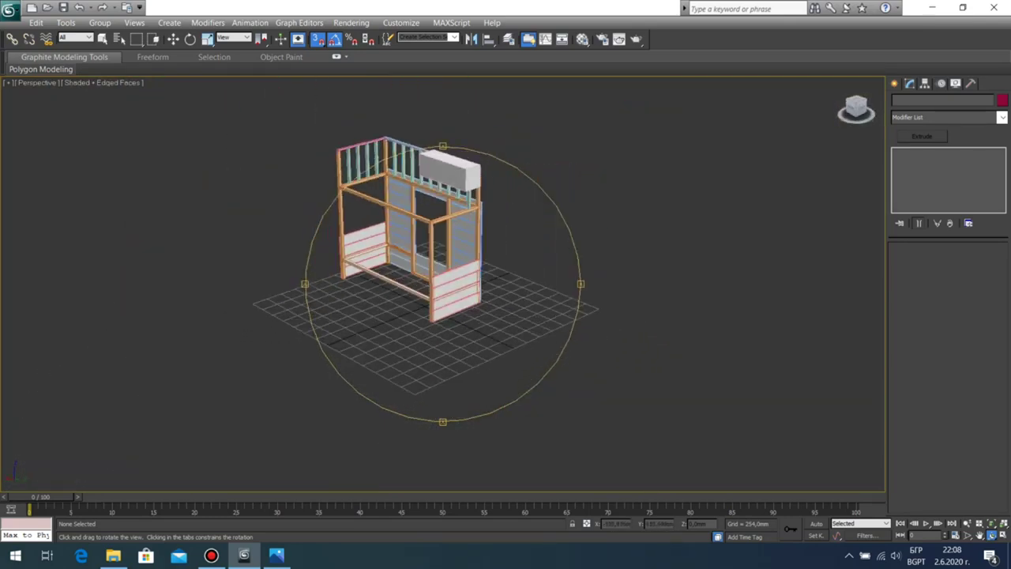
scroll(442, 284, up, 5)
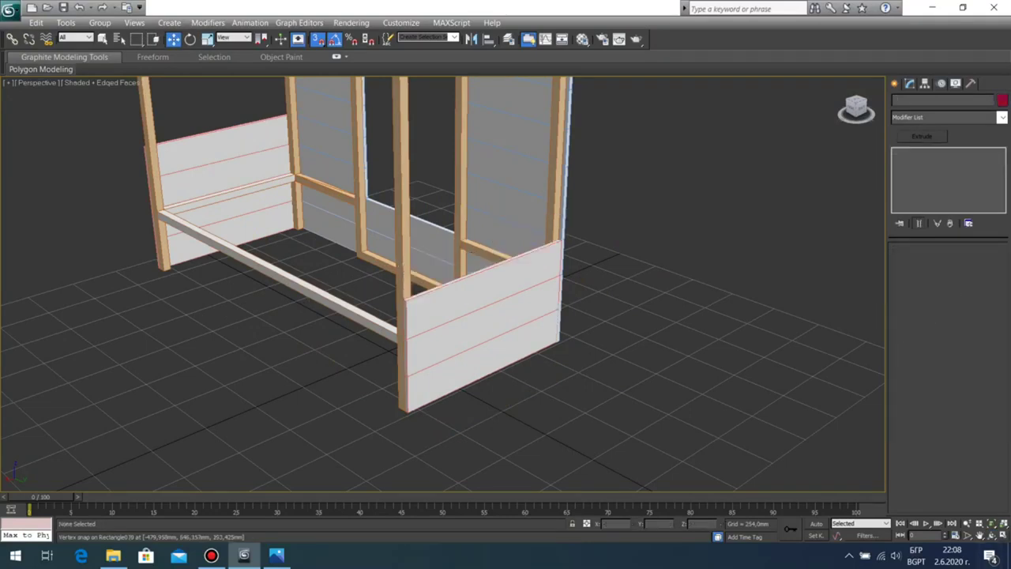
drag(332, 304, 431, 278)
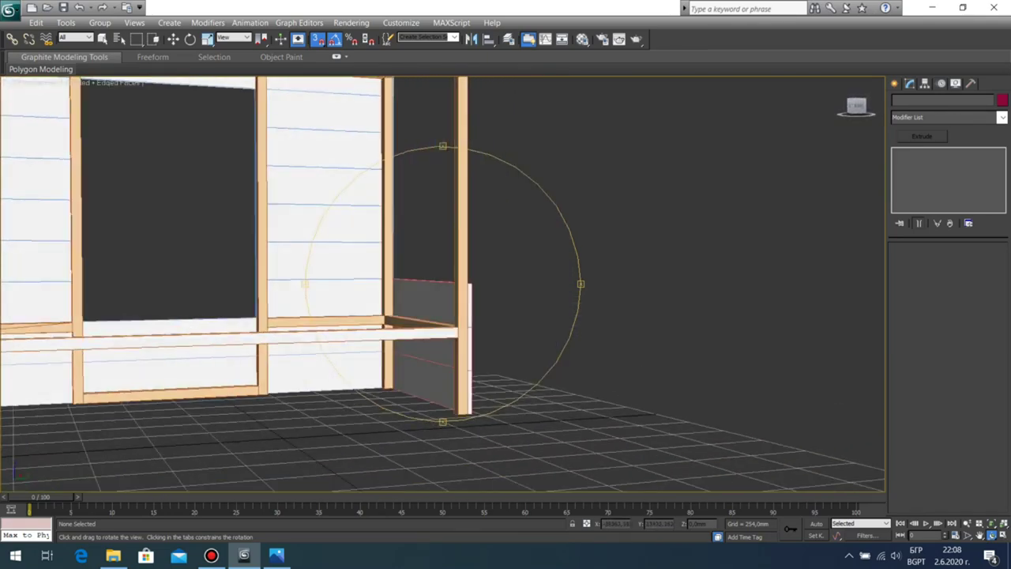
Step: Examine the upper rails, railing and window wall from the open long side of the frame
scroll(430, 278, down, 5)
middle_drag(395, 237, 503, 349)
scroll(474, 300, up, 6)
drag(443, 292, 501, 287)
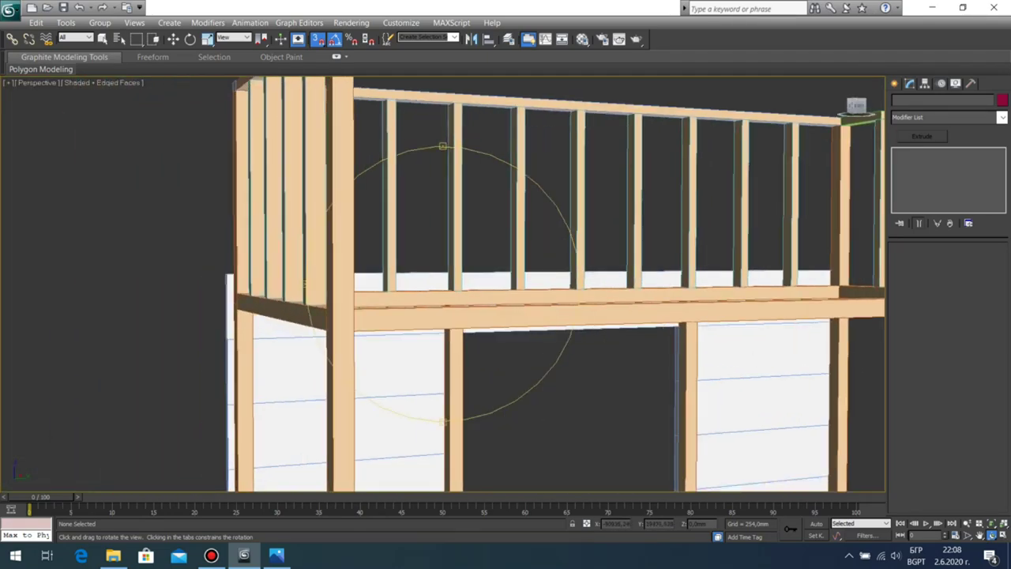
scroll(501, 288, down, 4)
middle_drag(500, 288, 508, 162)
scroll(518, 256, up, 3)
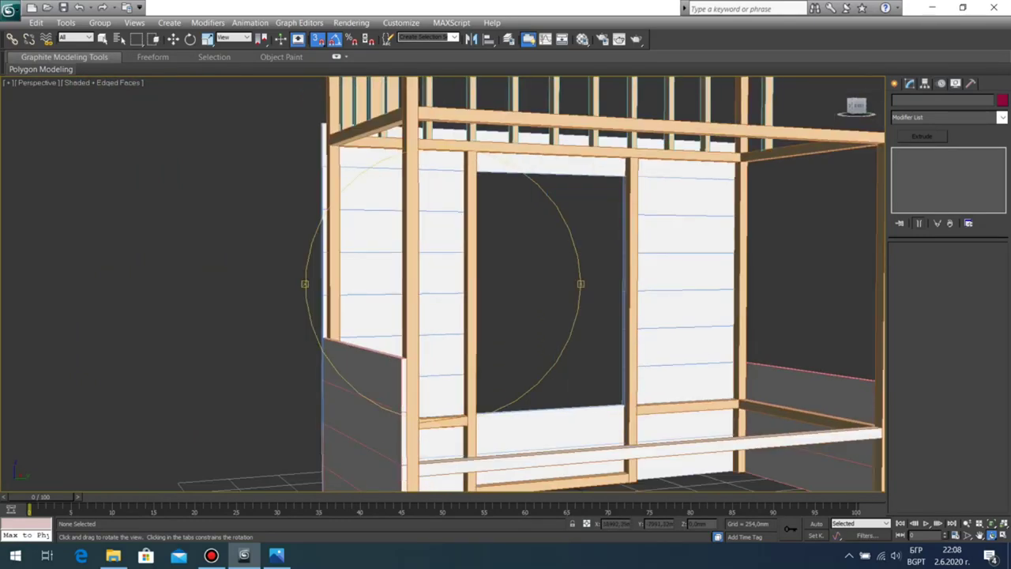
scroll(442, 285, down, 4)
drag(474, 300, 468, 274)
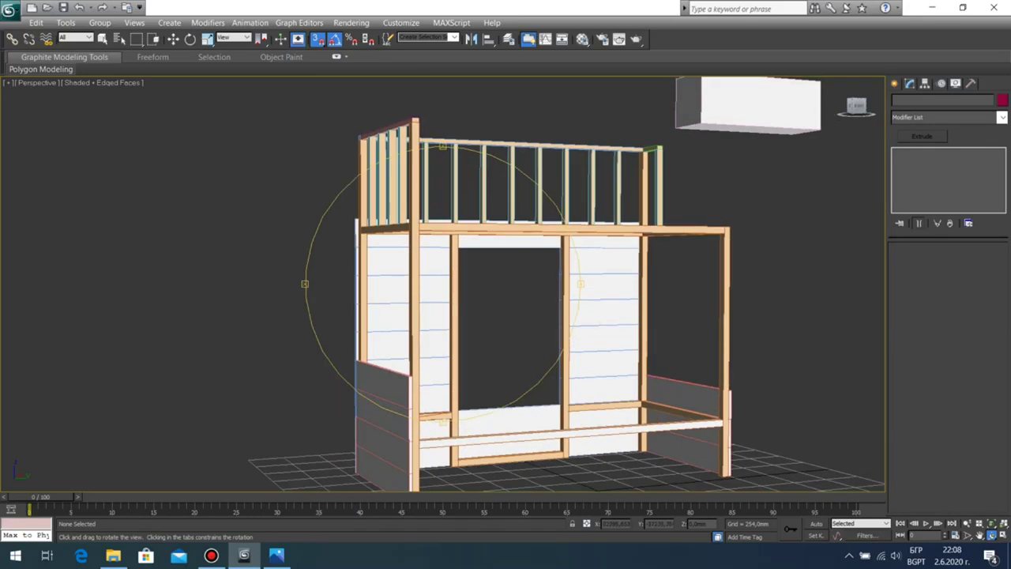
scroll(467, 273, up, 6)
scroll(467, 274, down, 5)
middle_drag(468, 273, 381, 276)
mouse_move(473, 276)
mouse_down()
mouse_move(398, 328)
mouse_move(411, 310)
mouse_move(245, 312)
mouse_move(206, 278)
mouse_move(160, 304)
mouse_move(89, 304)
mouse_move(169, 287)
mouse_move(355, 294)
mouse_move(460, 262)
mouse_up()
Step: Copy the top board of the newly clad short end straight up to the level of the upper rail
middle_drag(459, 262, 371, 226)
scroll(457, 286, up, 3)
click(532, 442)
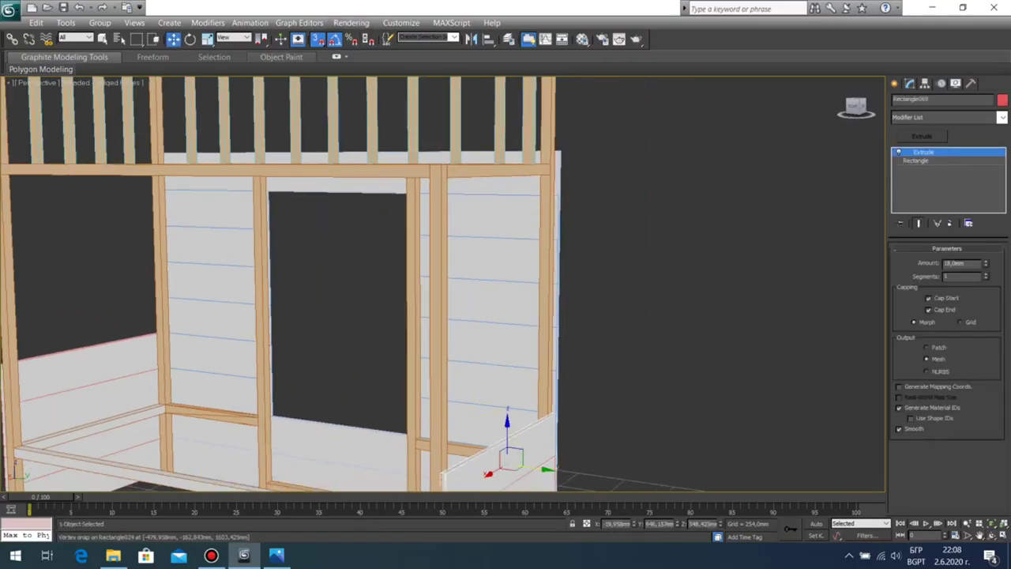
middle_drag(524, 464, 503, 420)
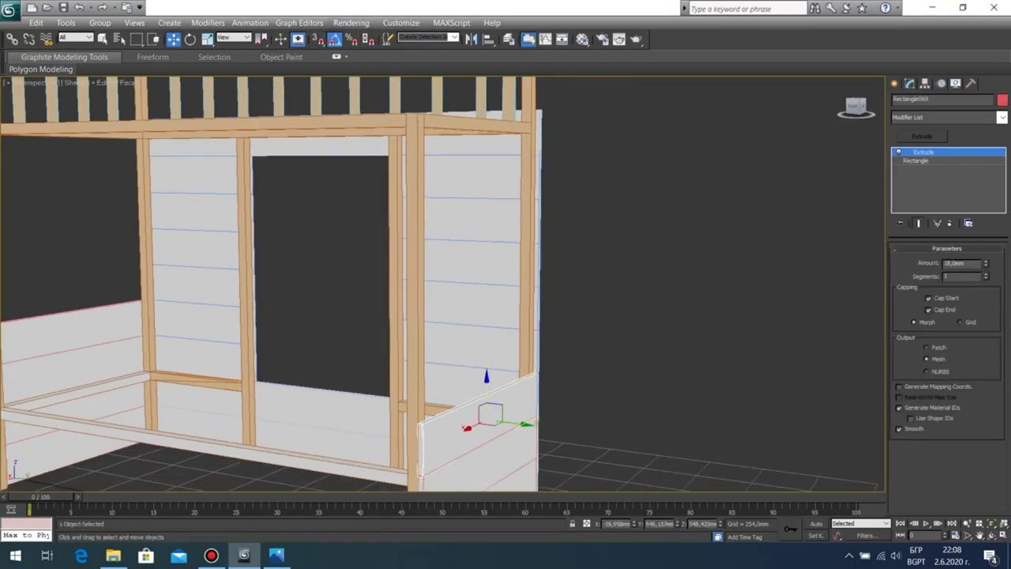
shift+drag(487, 389, 487, 210)
shift+drag(487, 111, 487, 111)
key(Return)
Step: Turn snapping on and raise the copied board until its top edge is flush with the top of the upper rail
key(z)
middle_drag(487, 119, 806, 207)
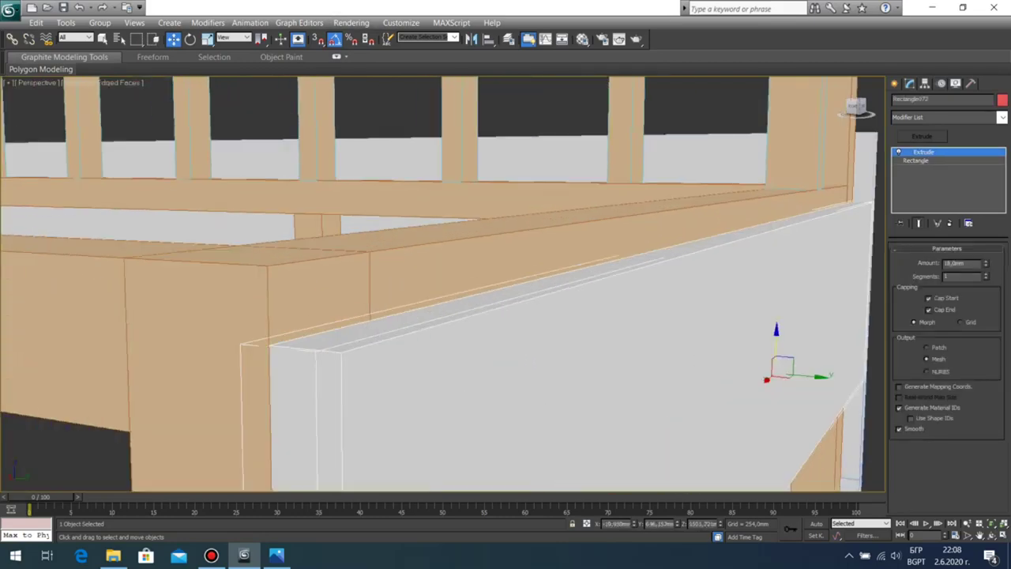
alt+middle_drag(507, 362, 471, 289)
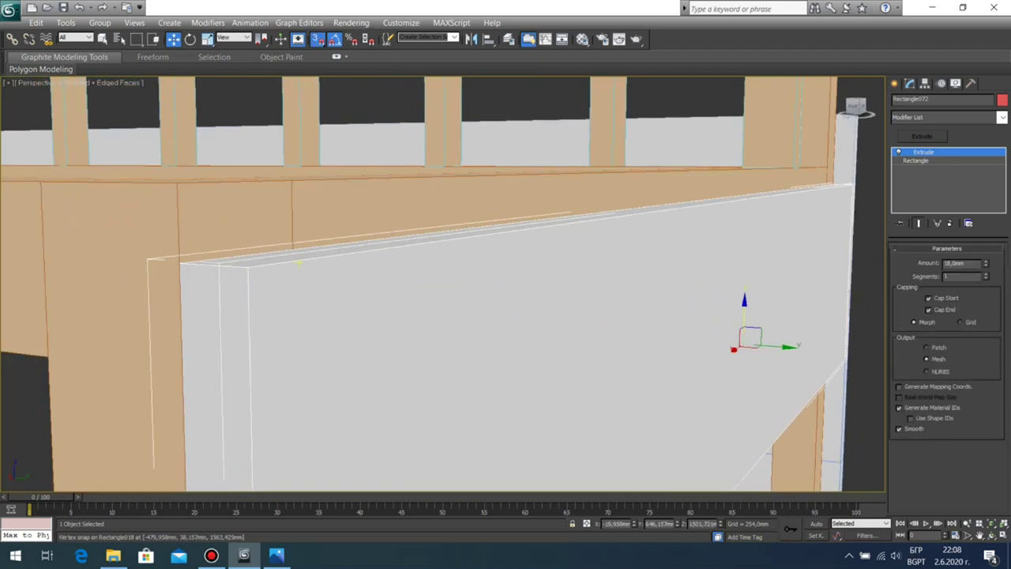
drag(178, 262, 179, 185)
scroll(443, 284, down, 5)
click(718, 355)
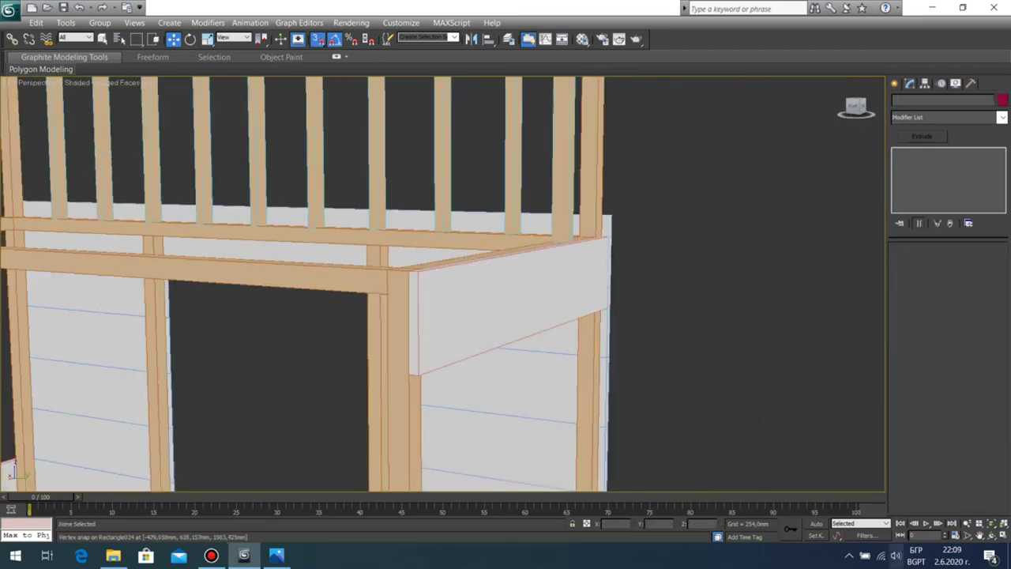
Step: Turn snapping off and copy the upper short-end board along the frame to the opposite short end
alt+middle_drag(719, 355, 586, 356)
scroll(553, 355, down, 5)
drag(586, 355, 409, 340)
scroll(598, 352, down, 4)
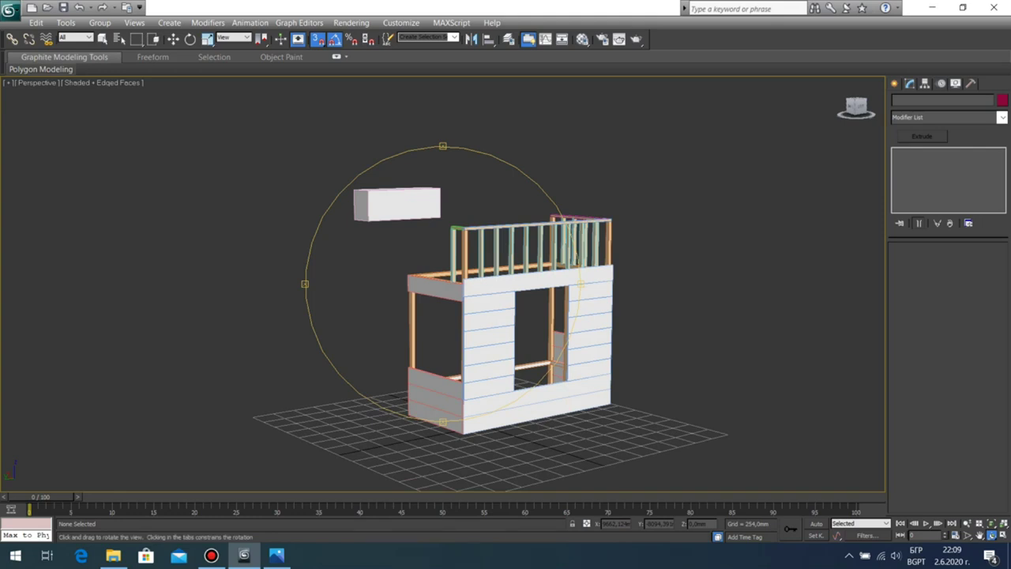
drag(395, 316, 343, 322)
key(w)
click(429, 290)
click(457, 276)
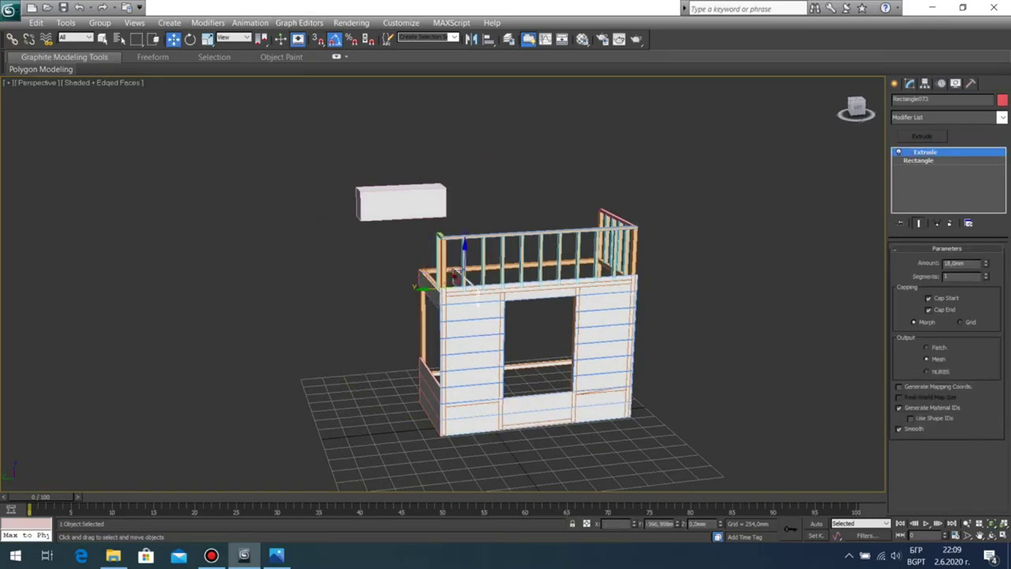
shift+drag(594, 277, 592, 277)
key(Return)
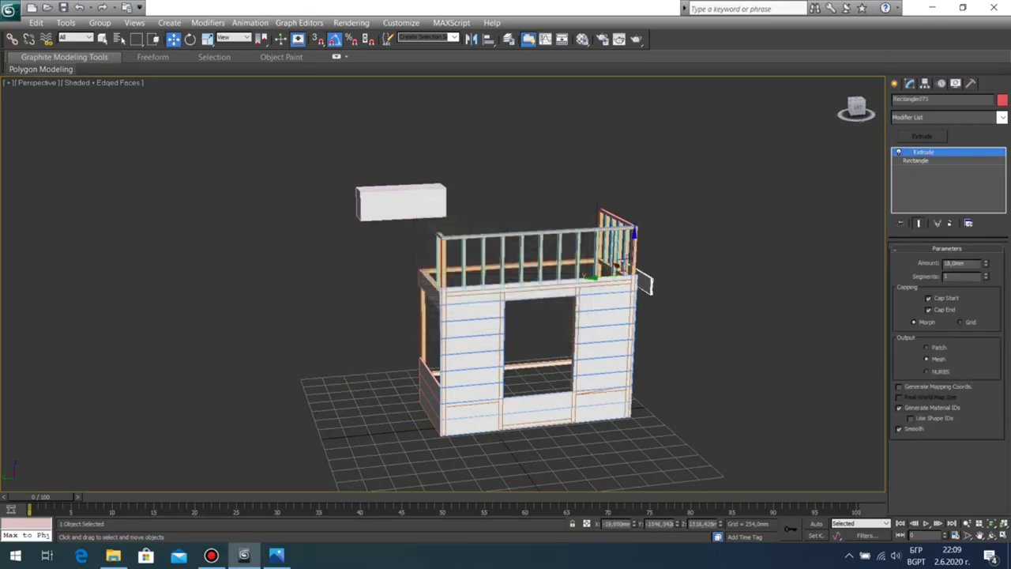
Step: Copy the window wall's two lowest boards and its top board across to the open long side
alt+middle_drag(442, 315, 546, 325)
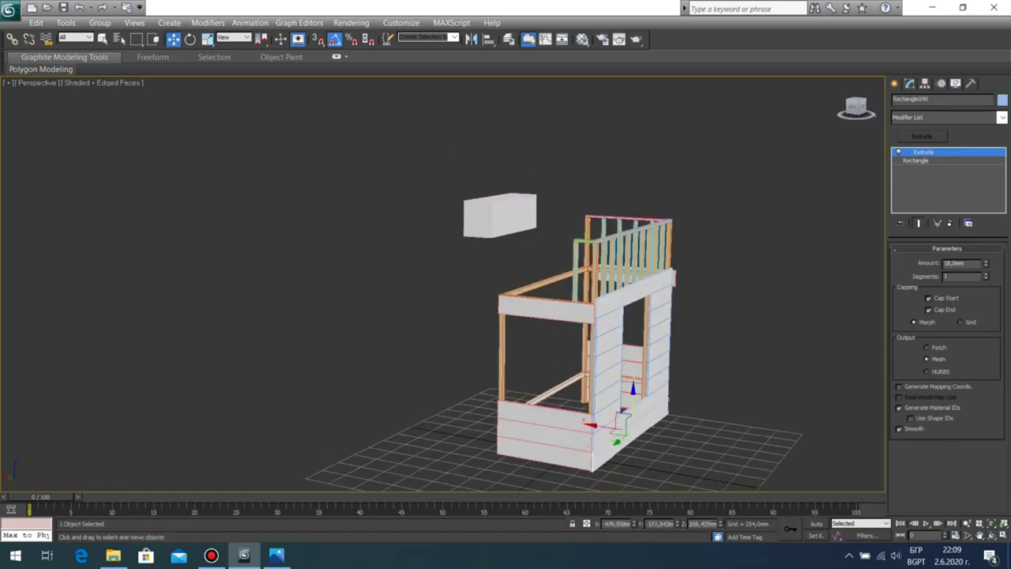
ctrl+click(631, 413)
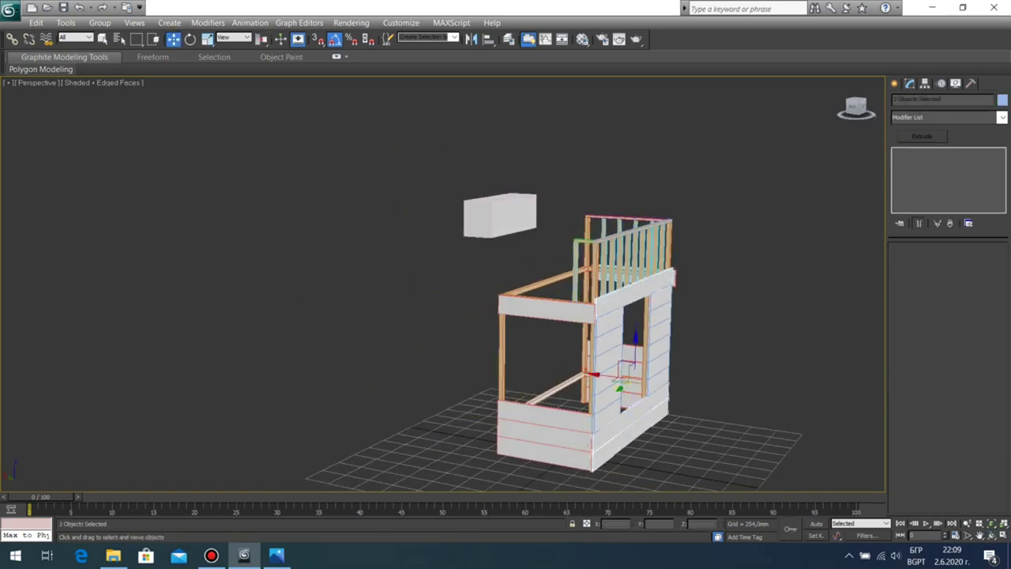
mouse_move(624, 371)
shift+mouse_down()
mouse_move(492, 361)
mouse_move(518, 365)
shift+mouse_up()
key(Return)
scroll(583, 394, up, 5)
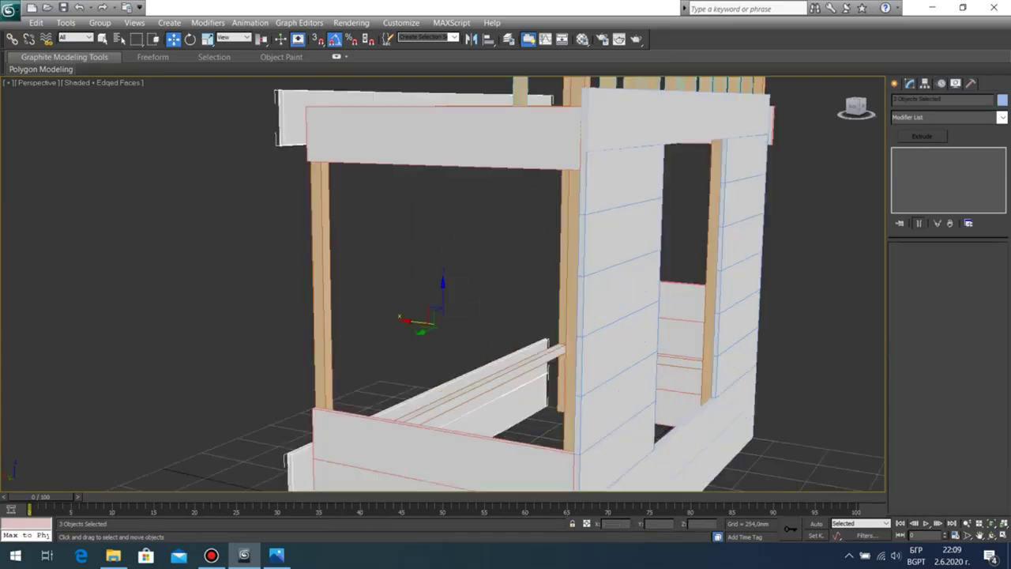
Step: Snap the original upper short-end board to the window wall's top corner so their top edges are level
scroll(395, 289, down, 7)
key(ctrl+r)
drag(545, 276, 411, 308)
scroll(442, 283, up, 6)
middle_drag(411, 237, 475, 199)
scroll(545, 356, up, 4)
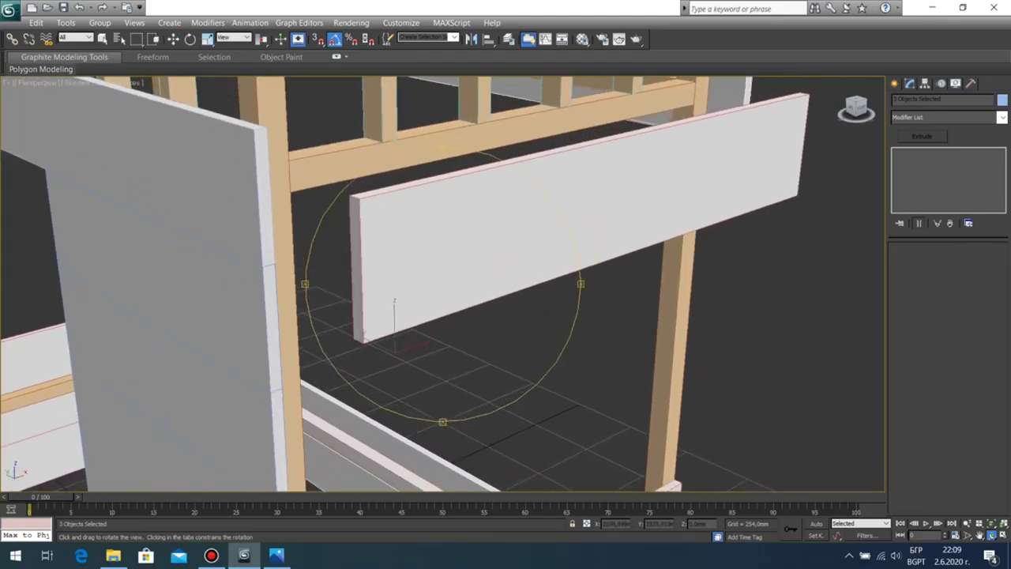
scroll(475, 199, down, 4)
drag(395, 276, 707, 270)
middle_drag(592, 229, 411, 311)
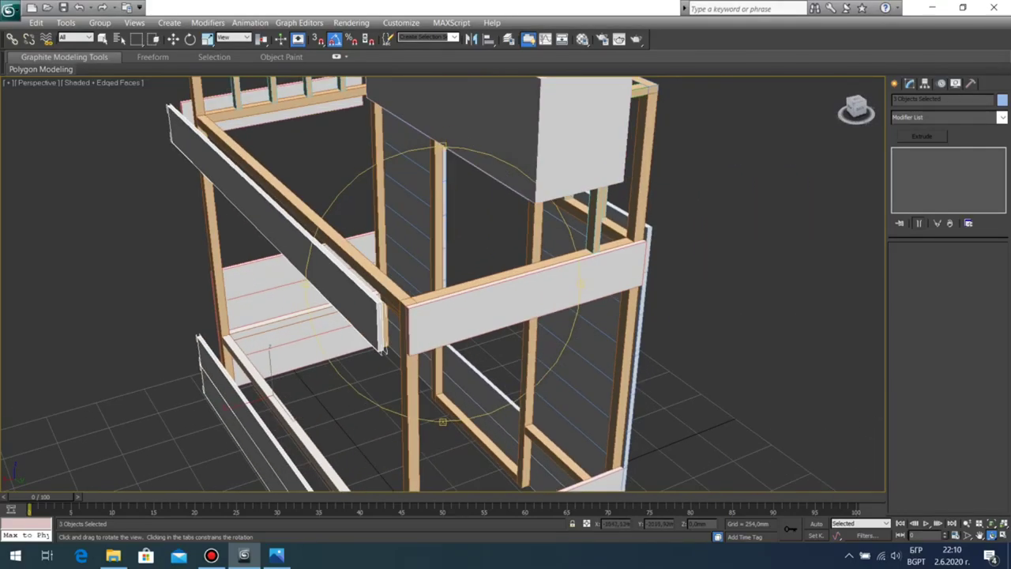
scroll(411, 311, up, 4)
middle_drag(758, 261, 217, 314)
key(w)
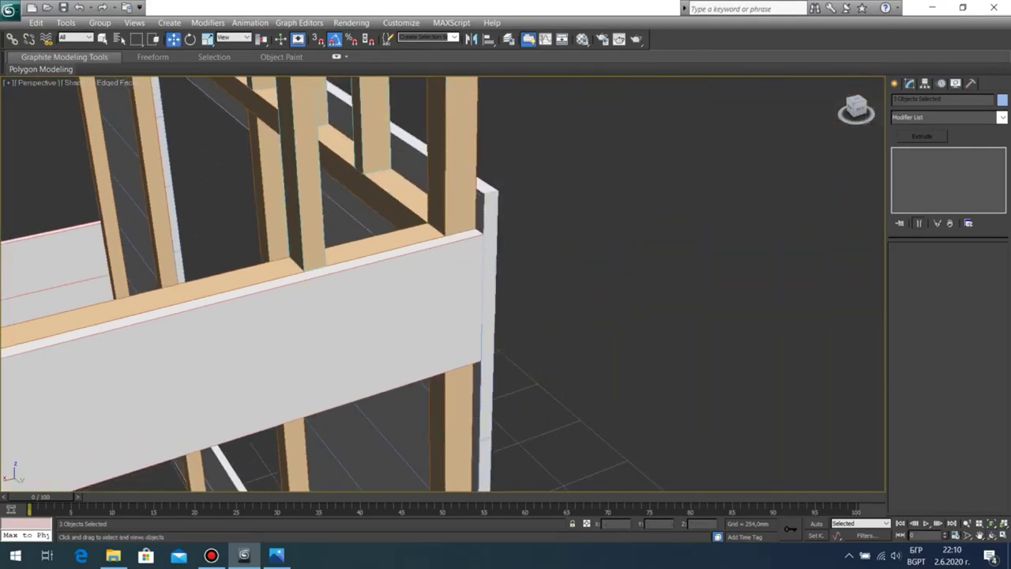
click(379, 312)
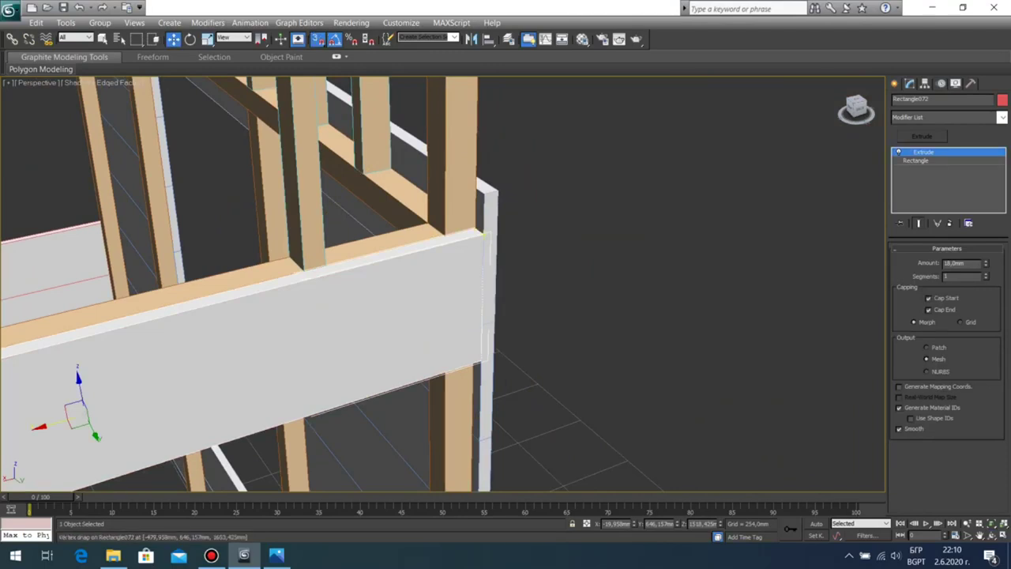
drag(484, 235, 486, 190)
click(568, 210)
scroll(569, 209, down, 5)
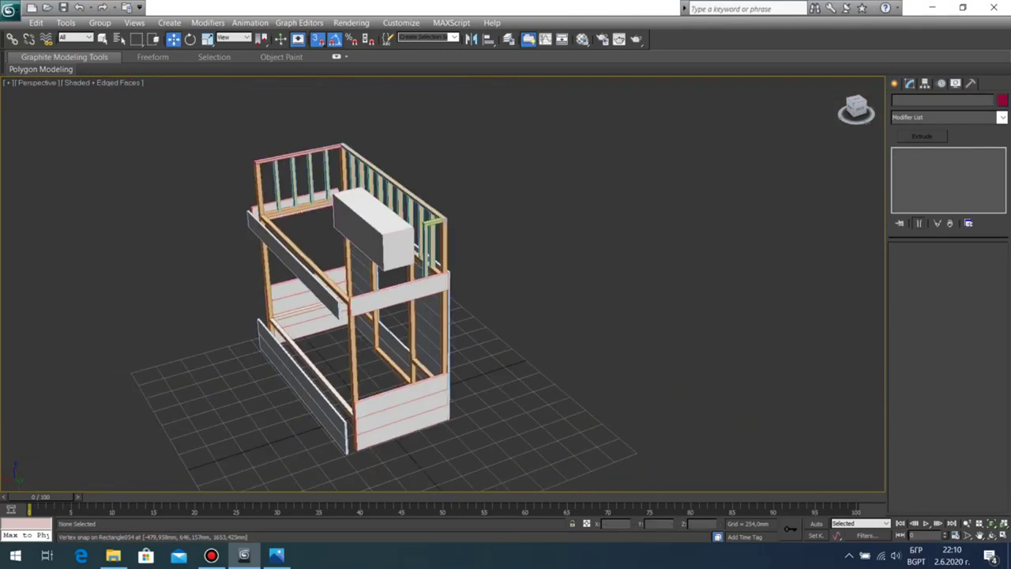
Step: Snap the copied upper board on the opposite short end to the window wall's top corner
click(991, 535)
drag(363, 305, 577, 296)
middle_drag(576, 294, 454, 326)
scroll(332, 302, up, 5)
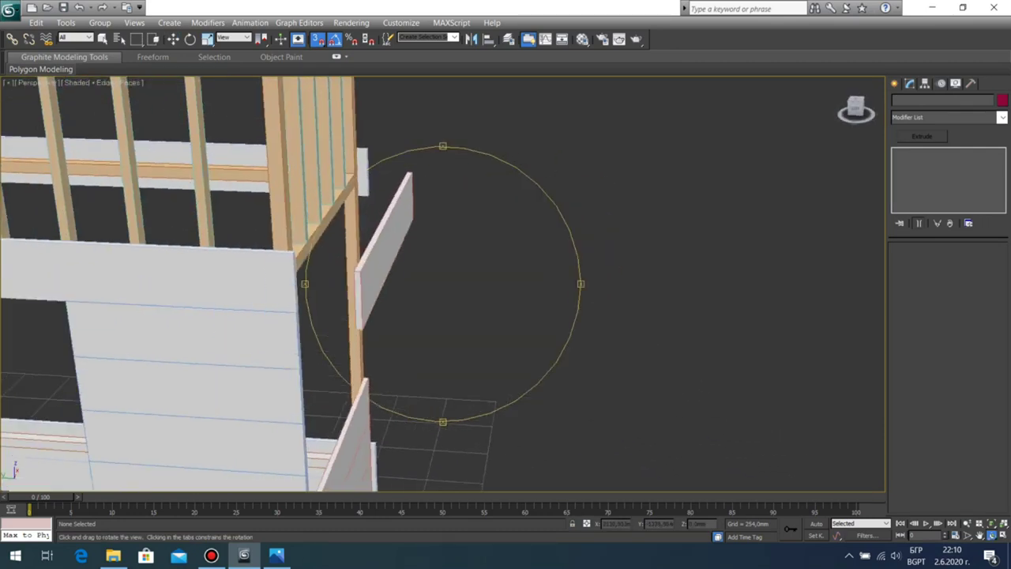
drag(454, 325, 402, 347)
scroll(498, 418, up, 4)
middle_drag(403, 348, 459, 376)
right_click(459, 376)
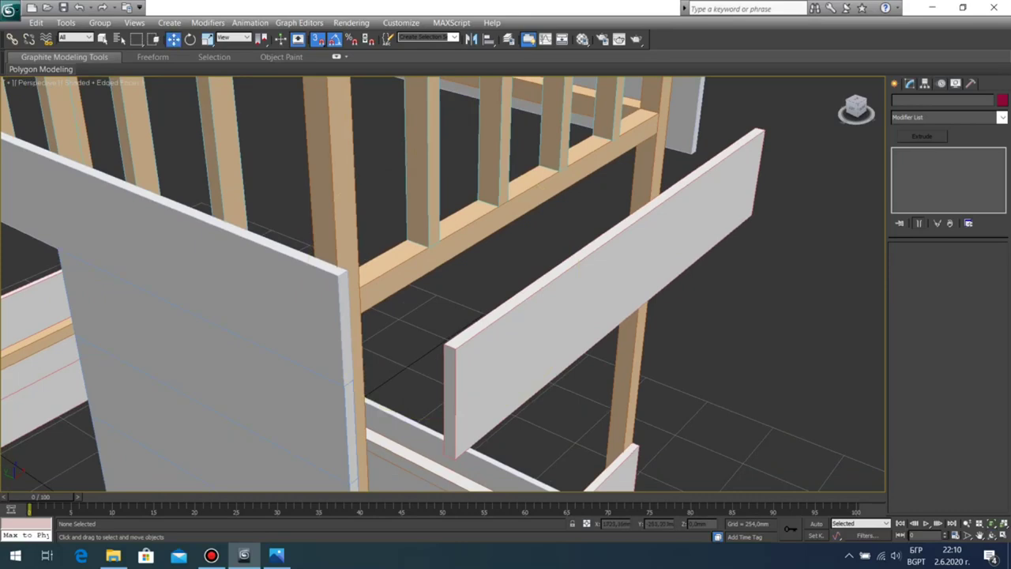
click(458, 365)
drag(444, 348, 340, 277)
click(522, 348)
Step: Examine how the upper boards meet at the corners of both short ends and the open long side
scroll(521, 348, down, 5)
middle_drag(521, 348, 441, 349)
key(ctrl+r)
drag(505, 331, 473, 308)
scroll(443, 308, down, 5)
drag(356, 308, 750, 324)
scroll(553, 308, up, 5)
middle_drag(600, 324, 363, 296)
scroll(450, 284, up, 5)
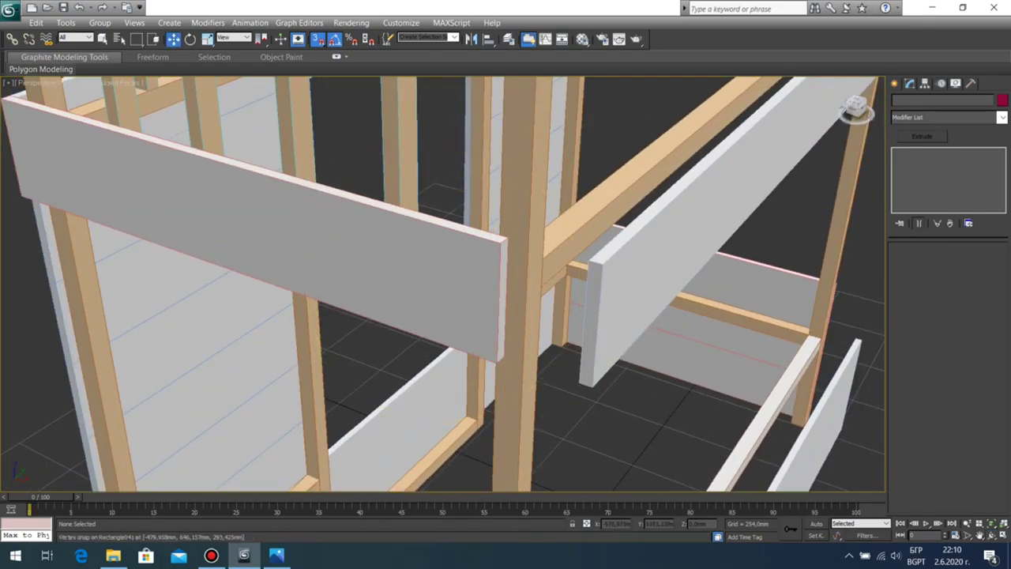
click(598, 272)
middle_drag(597, 272, 654, 261)
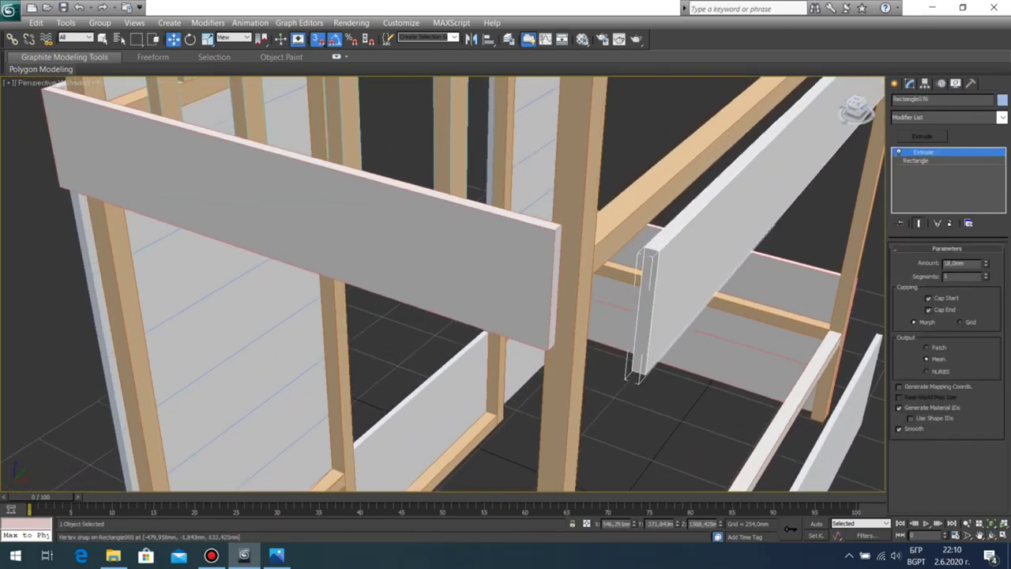
drag(411, 288, 505, 273)
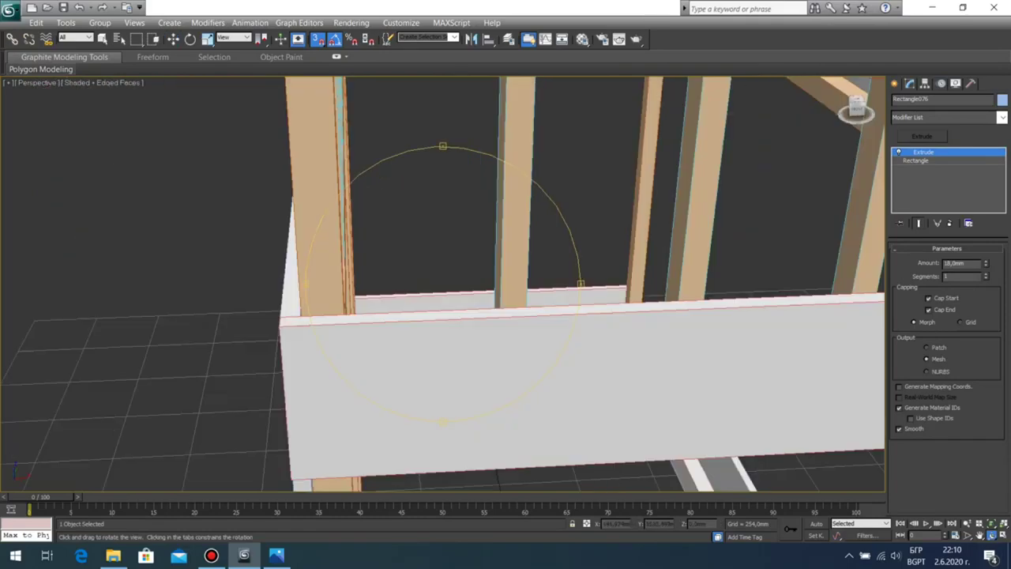
scroll(506, 272, down, 4)
middle_drag(545, 300, 237, 103)
drag(474, 292, 490, 322)
drag(379, 304, 531, 353)
scroll(529, 336, down, 4)
scroll(529, 336, up, 4)
drag(427, 348, 523, 338)
scroll(522, 338, up, 4)
middle_drag(523, 338, 583, 320)
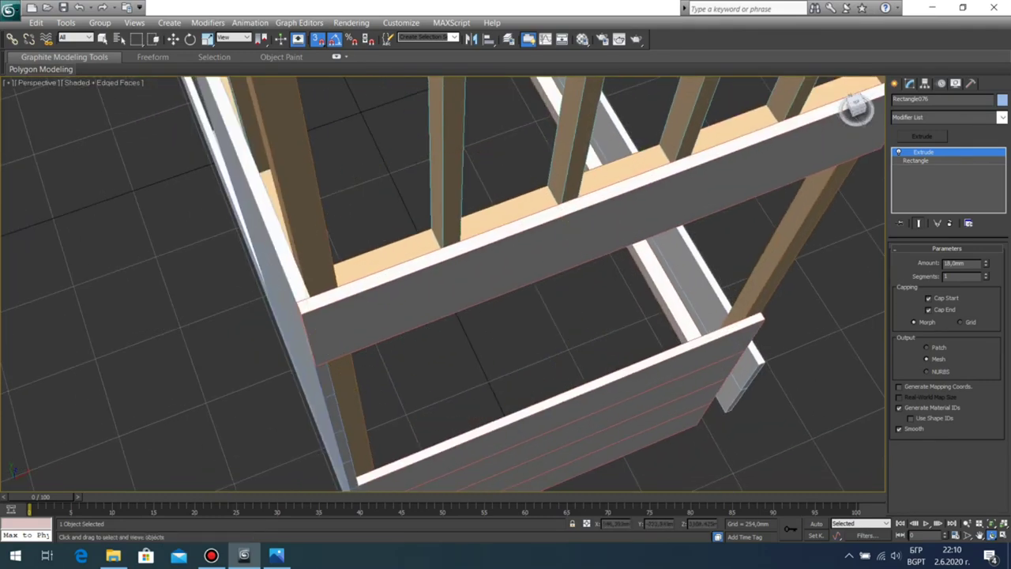
Step: Pull the copied short-end board away from the corner and snap its outer end to the window wall board's corner
click(340, 305)
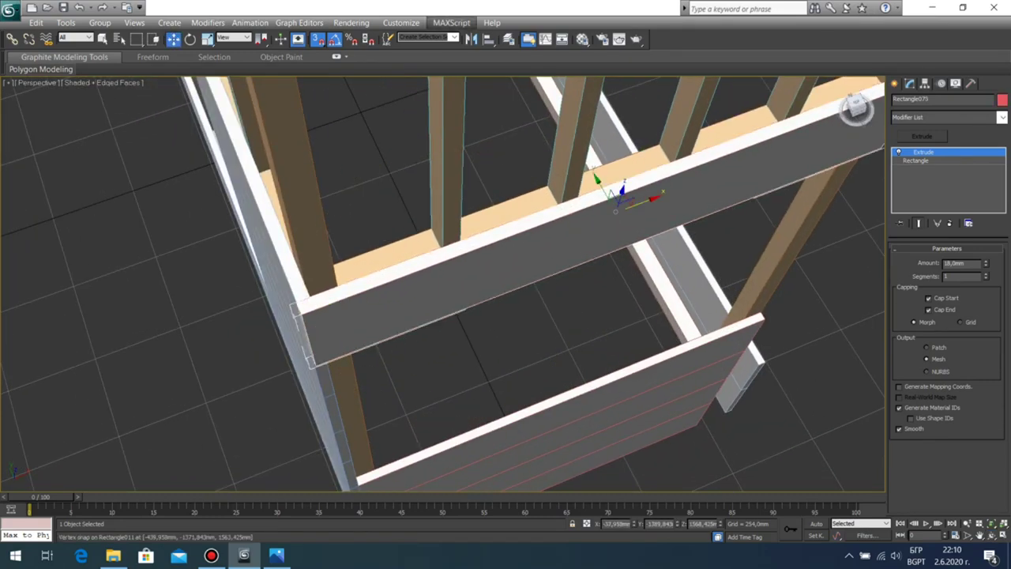
drag(642, 202, 694, 182)
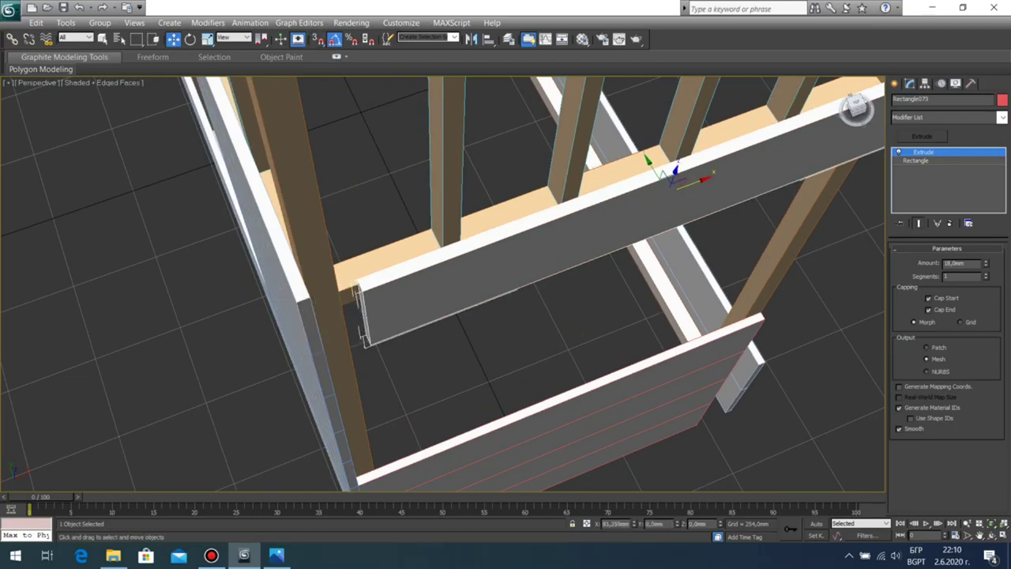
key(ctrl+r)
drag(410, 292, 521, 272)
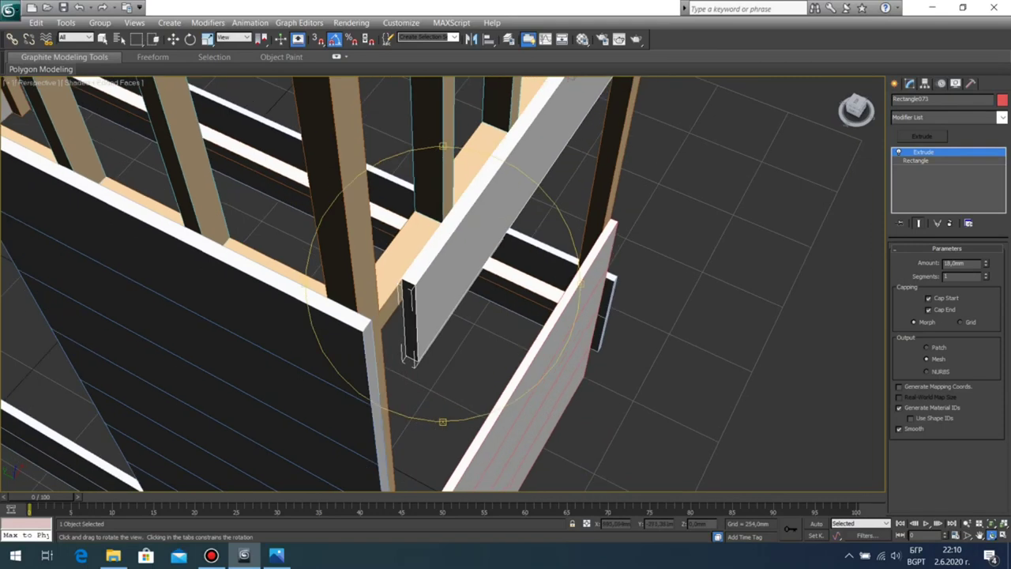
scroll(443, 284, up, 3)
key(w)
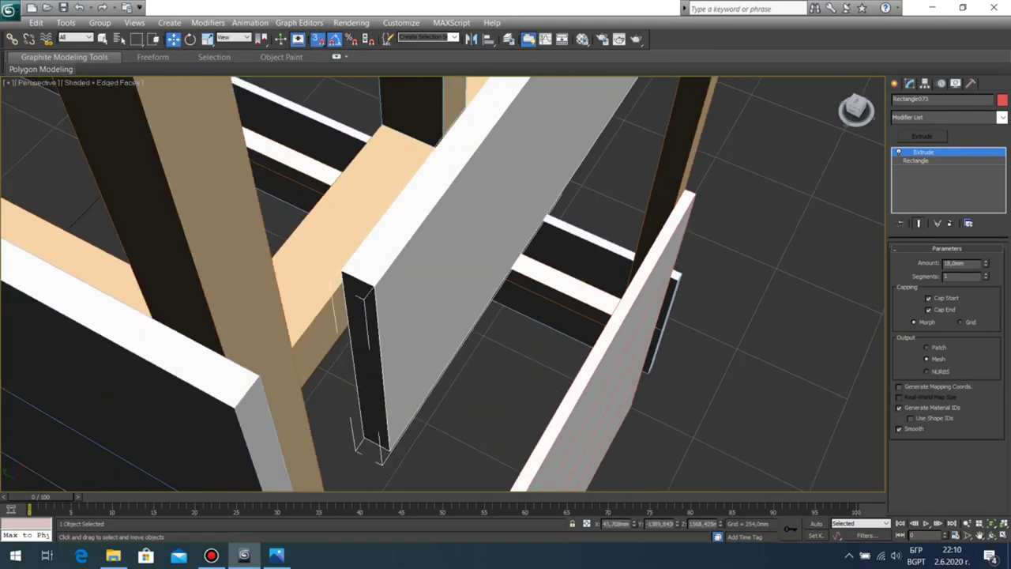
drag(373, 285, 259, 377)
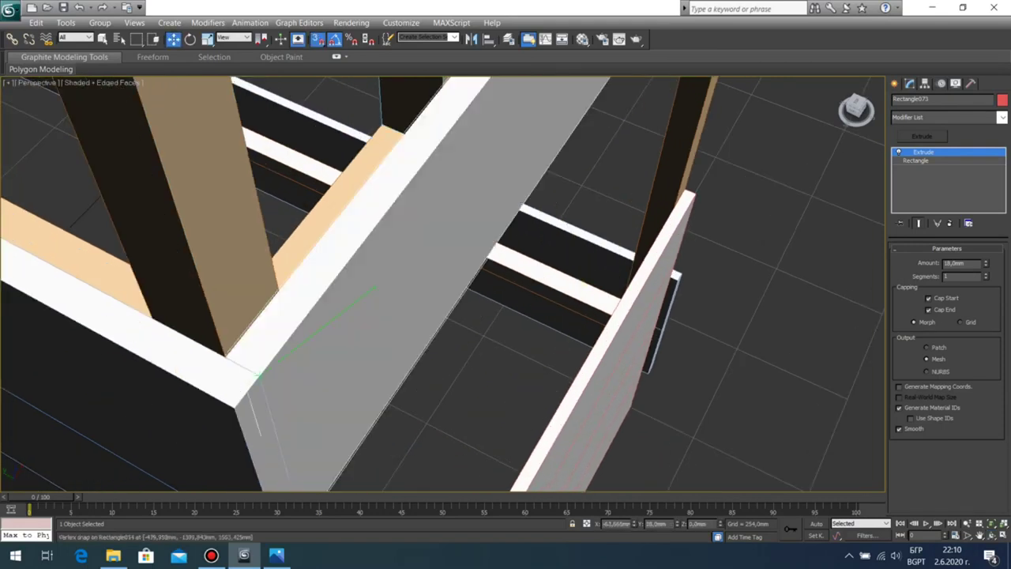
Step: Snap the upper board of the open long side against the end corner of the upper short-end board
scroll(348, 363, down, 5)
middle_drag(409, 335, 280, 388)
click(992, 536)
drag(505, 308, 324, 312)
middle_drag(323, 312, 225, 283)
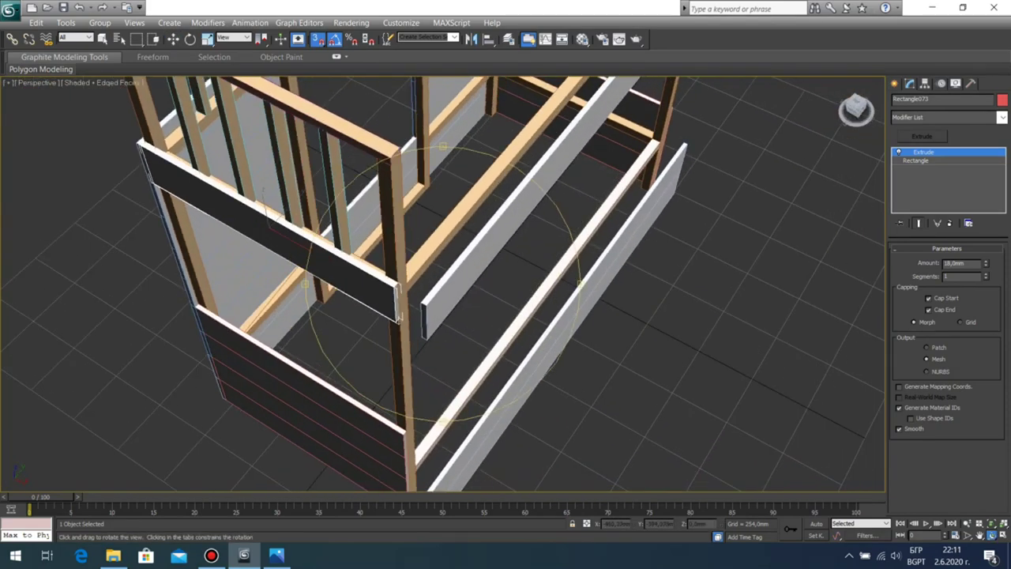
scroll(442, 284, up, 4)
right_click(434, 340)
click(435, 339)
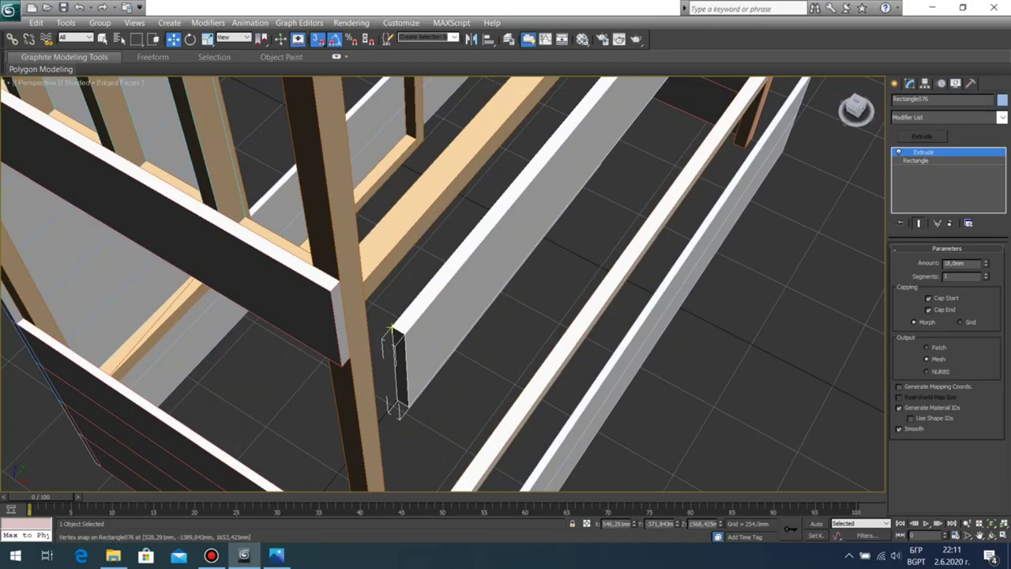
drag(393, 327, 331, 290)
scroll(343, 363, down, 5)
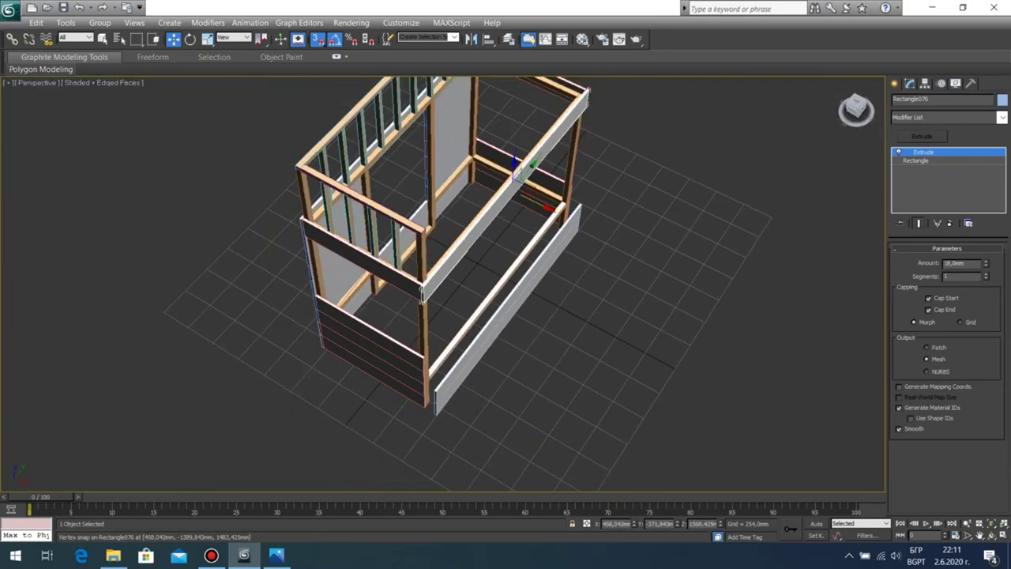
click(260, 418)
Step: Select the two lower boards of the open long side and snap them to the bottom corner of the short-end cladding
scroll(442, 316, up, 5)
middle_drag(443, 411, 419, 173)
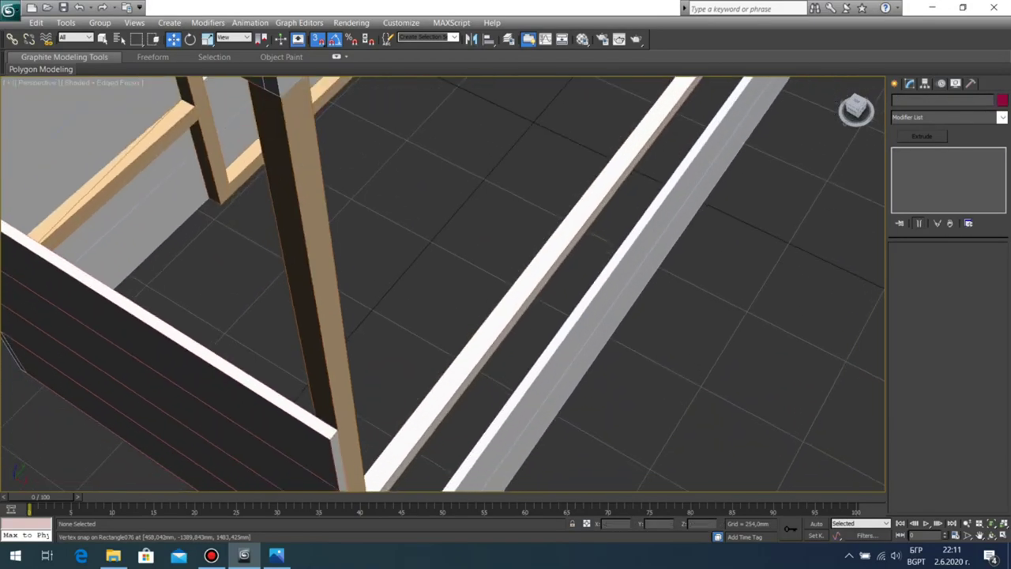
middle_drag(426, 356, 444, 302)
scroll(426, 316, up, 2)
scroll(426, 316, up, 2)
drag(624, 333, 465, 210)
middle_drag(458, 276, 489, 230)
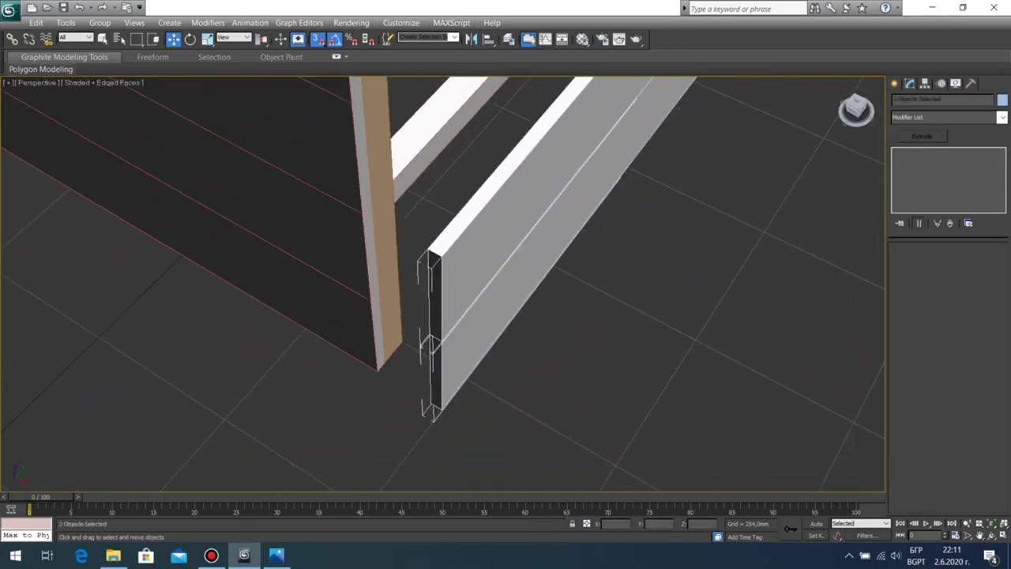
scroll(442, 283, up, 2)
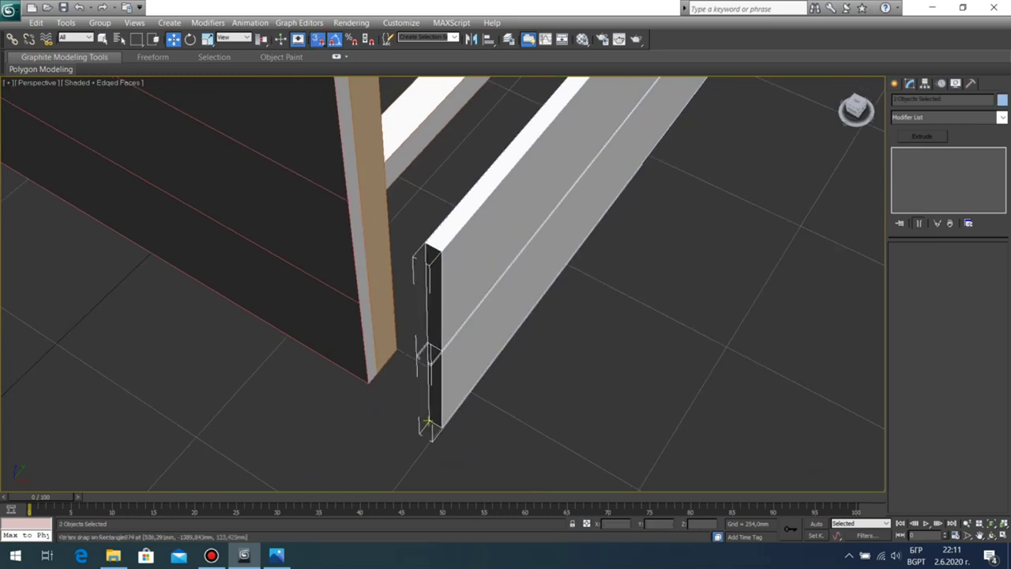
drag(427, 423, 368, 388)
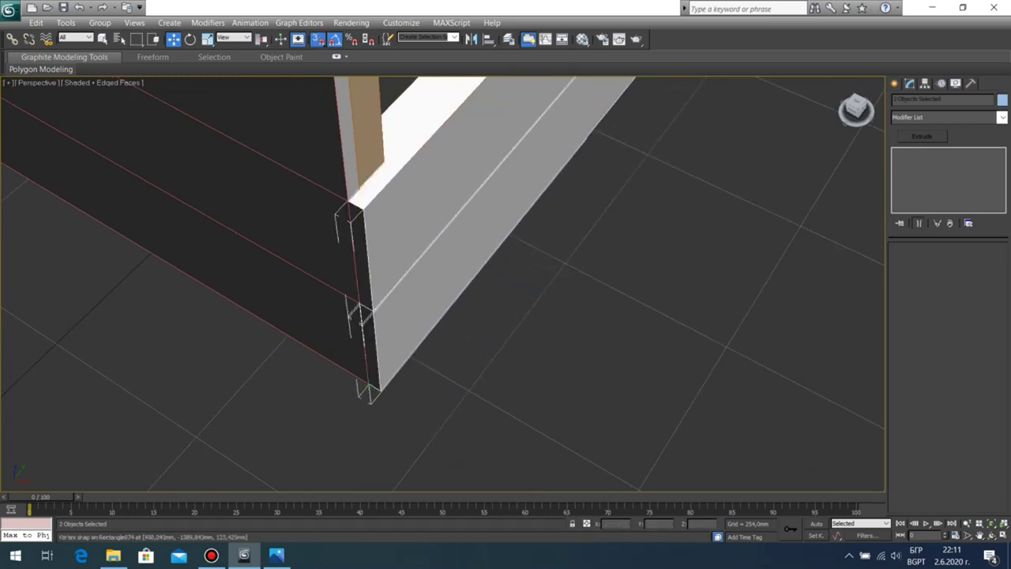
click(553, 331)
Step: Examine the lower and upper cladding boards on the open long side and short ends from all around
scroll(553, 324, down, 9)
middle_drag(560, 316, 534, 371)
alt+middle_drag(456, 314, 320, 292)
scroll(320, 292, down, 4)
middle_drag(505, 348, 352, 229)
scroll(442, 285, up, 6)
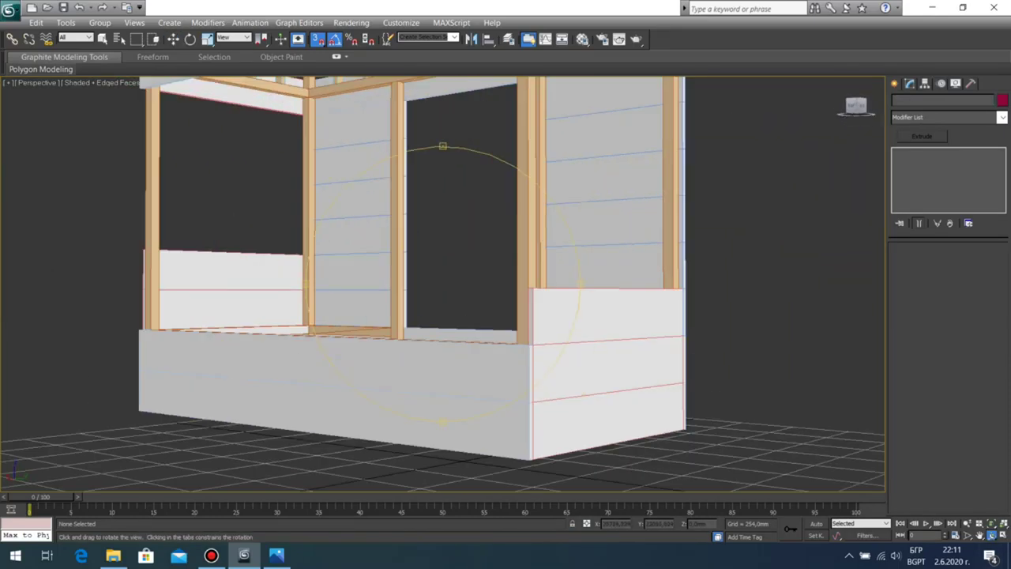
alt+middle_drag(379, 260, 178, 288)
scroll(367, 288, down, 4)
scroll(310, 284, down, 3)
drag(442, 284, 561, 288)
mouse_move(490, 289)
mouse_down()
mouse_move(565, 304)
mouse_move(514, 249)
mouse_move(509, 273)
mouse_move(564, 296)
mouse_move(509, 286)
mouse_up()
middle_drag(490, 260, 569, 352)
scroll(608, 442, up, 5)
drag(443, 285, 423, 277)
scroll(443, 285, down, 5)
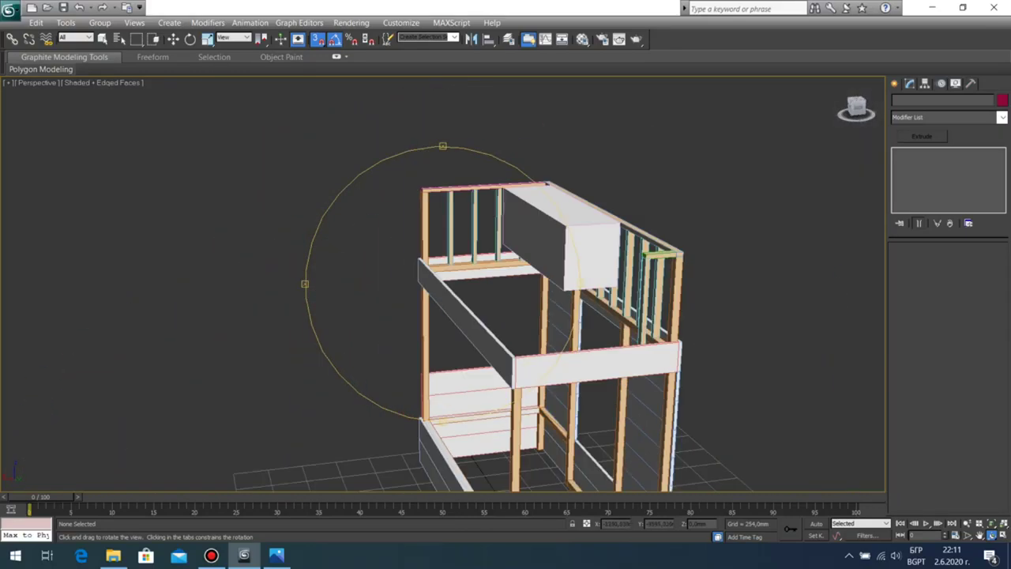
Step: Assign the wood-coloured material from the first slot to the lower rail along the open long side
middle_drag(442, 355, 436, 154)
drag(438, 260, 451, 300)
scroll(442, 285, up, 5)
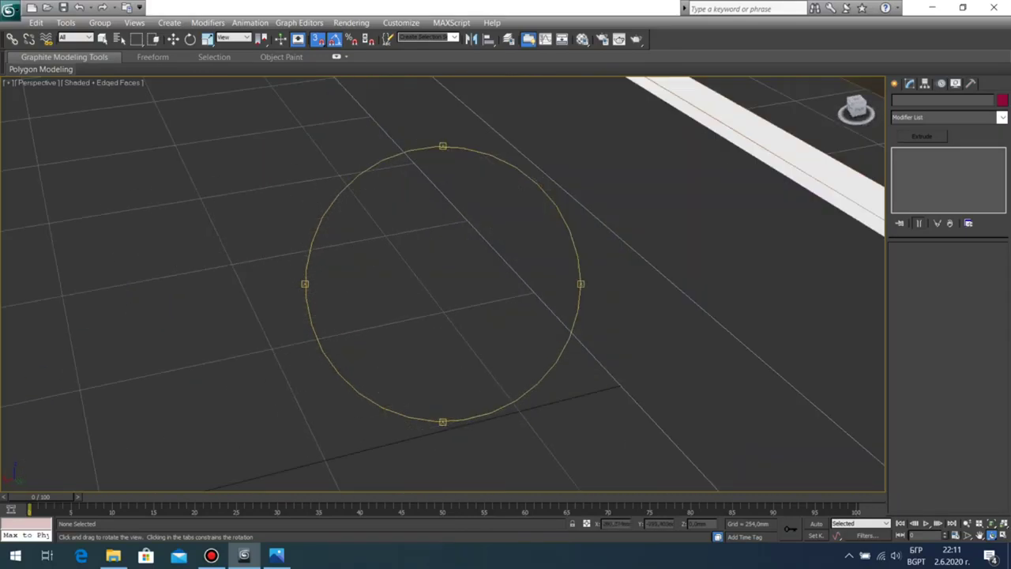
middle_drag(537, 237, 395, 332)
scroll(442, 285, down, 4)
middle_drag(474, 261, 411, 332)
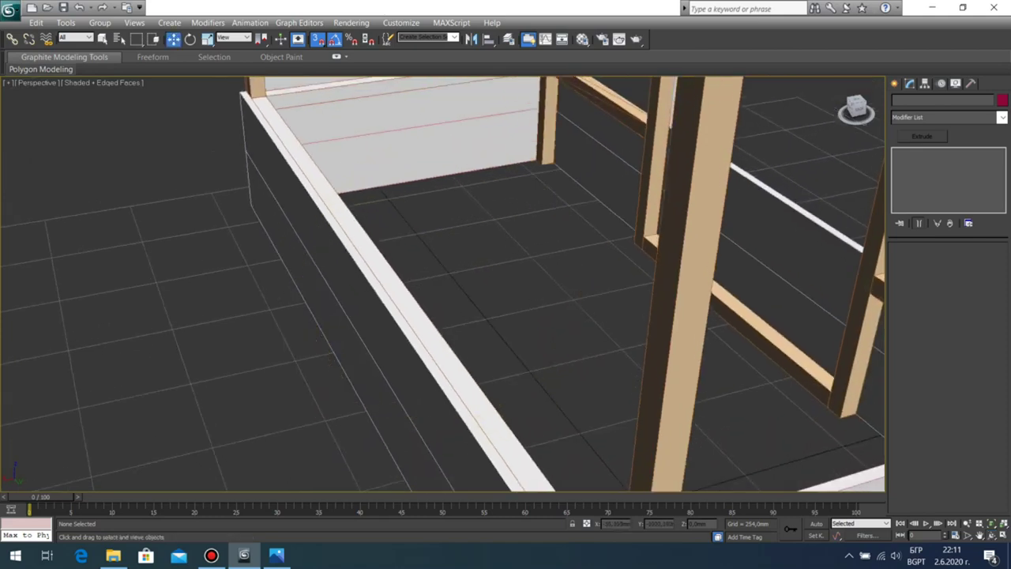
key(m)
key(m)
key(m)
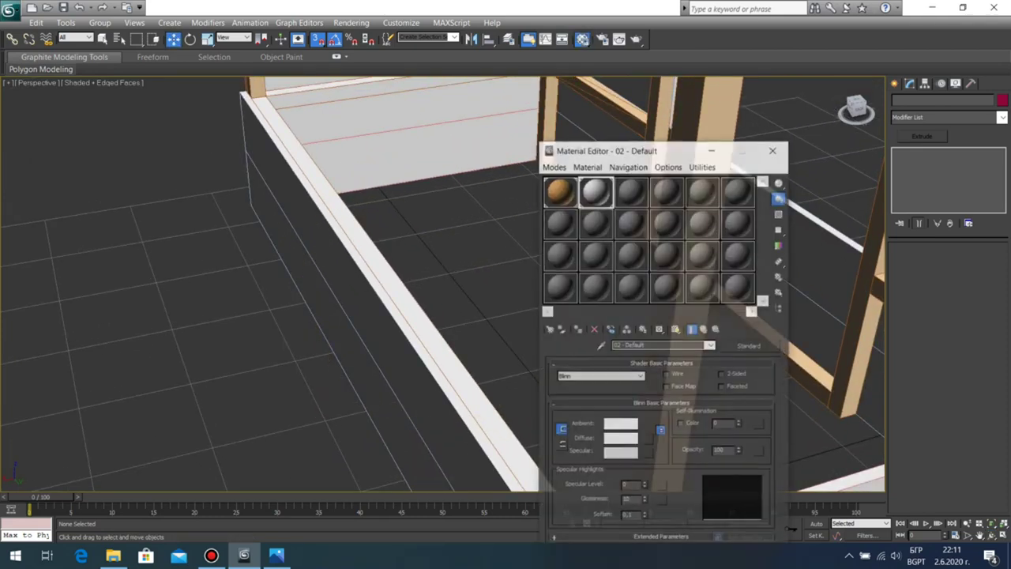
click(559, 190)
click(401, 292)
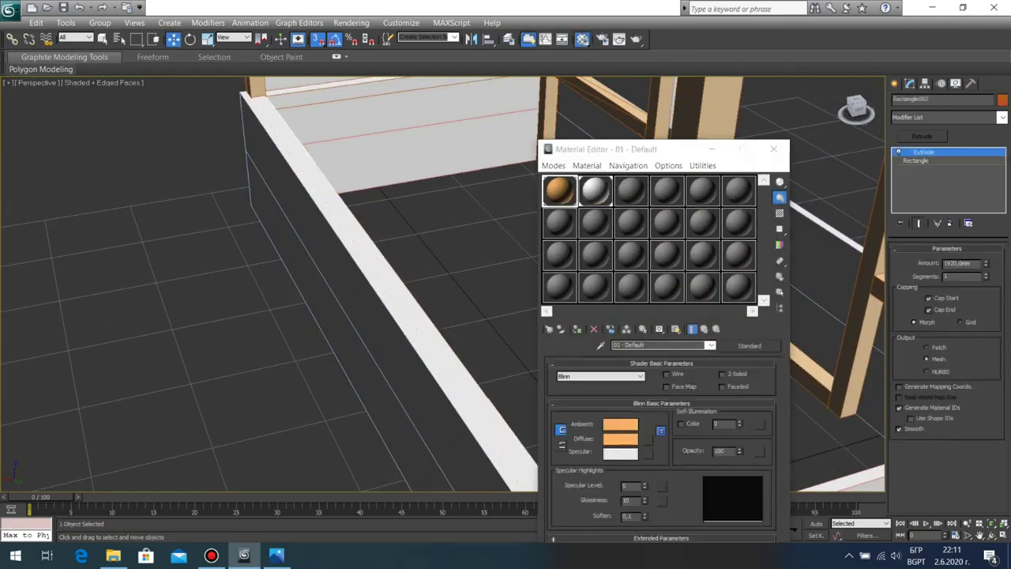
click(577, 328)
click(774, 149)
click(477, 292)
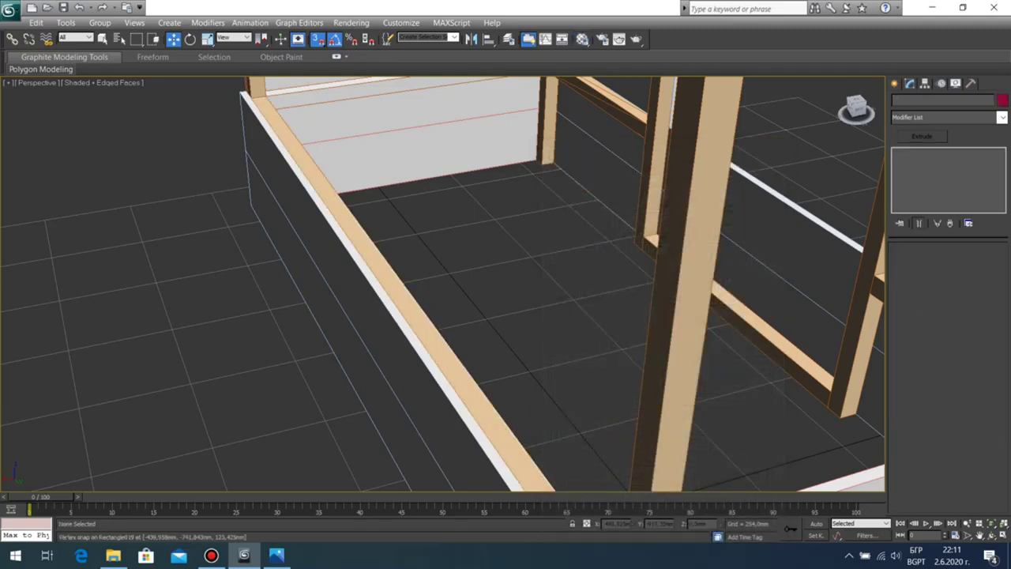
Step: Copy the top board of the lower cladding on the open long side upward to form a third row
scroll(477, 293, down, 5)
click(991, 535)
drag(379, 292, 355, 288)
scroll(356, 288, up, 5)
scroll(348, 202, down, 5)
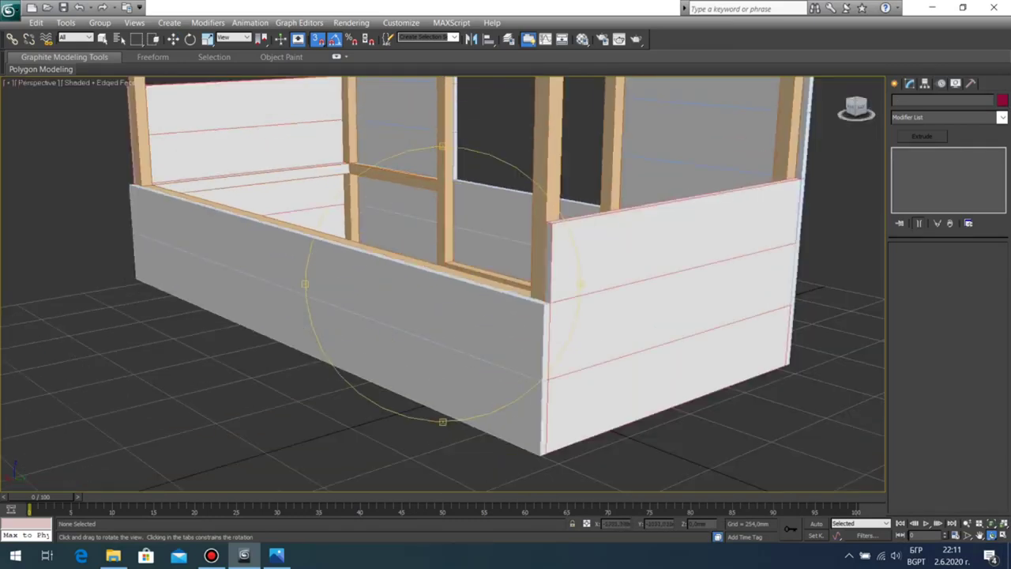
middle_drag(356, 194, 337, 217)
right_click(337, 217)
click(312, 296)
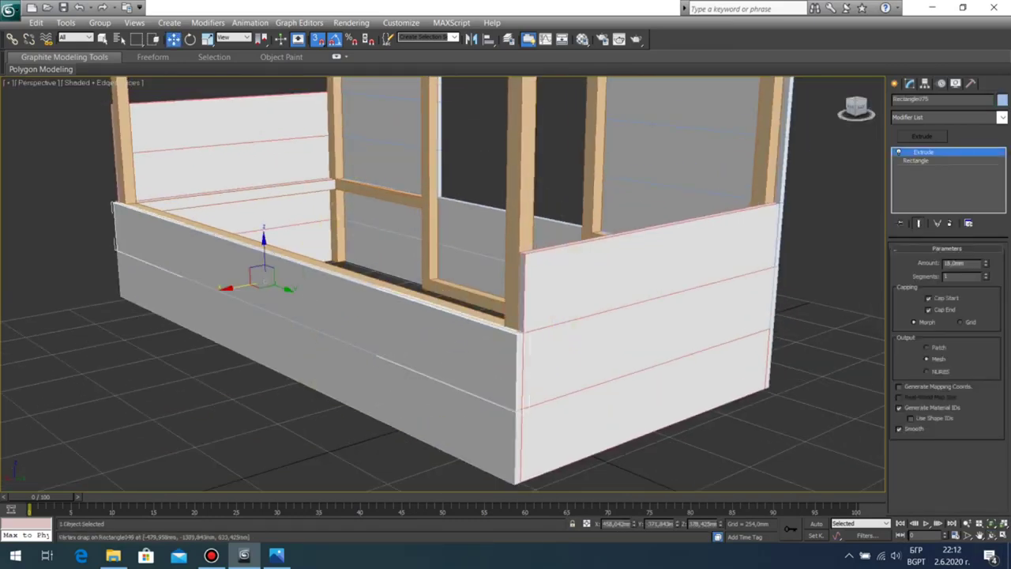
shift+drag(264, 254, 261, 190)
click(506, 331)
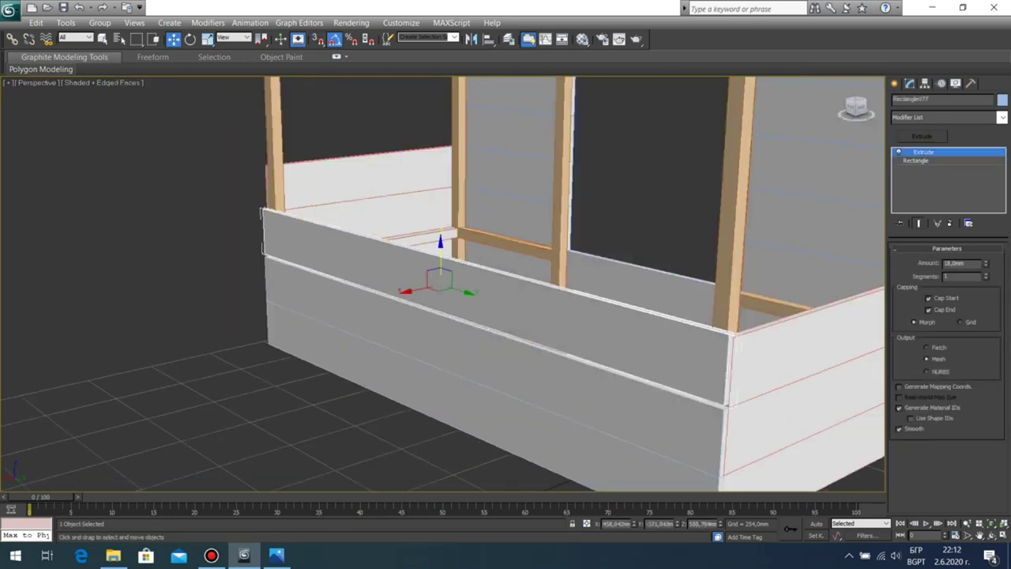
Step: Examine the raised lower cladding on the open long side and the boards around the window wall
scroll(600, 348, up, 10)
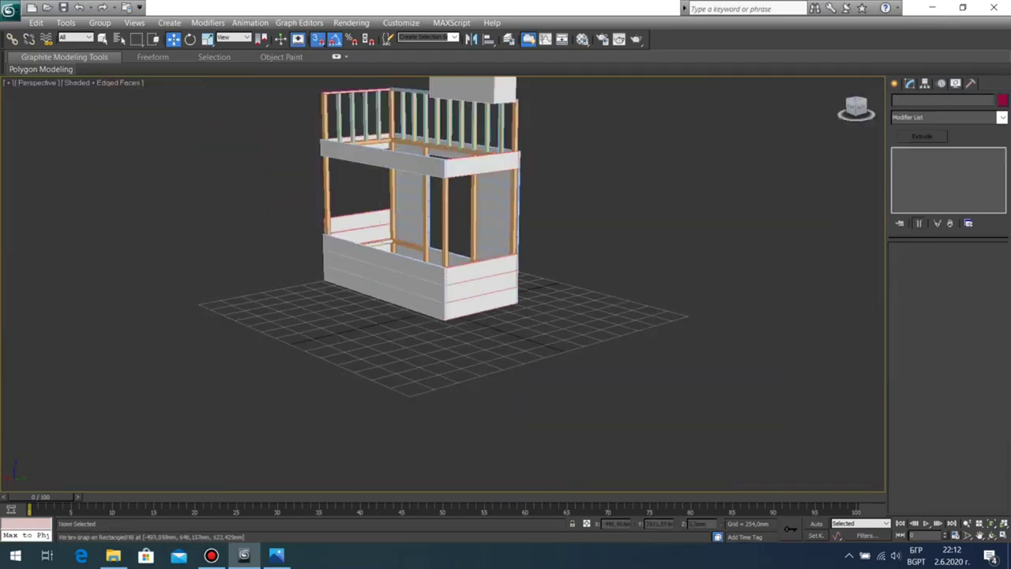
scroll(502, 300, up, 5)
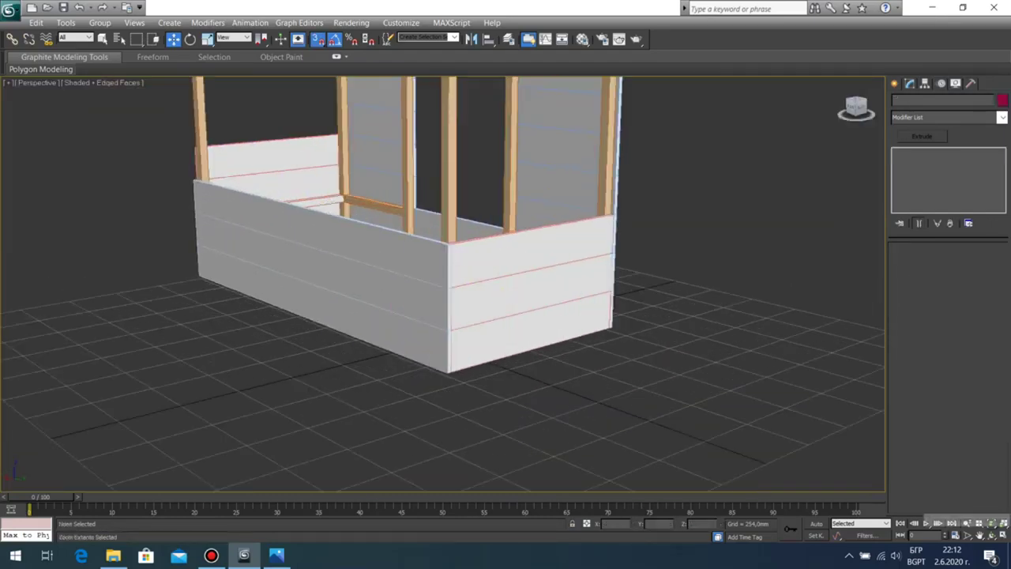
drag(395, 261, 667, 285)
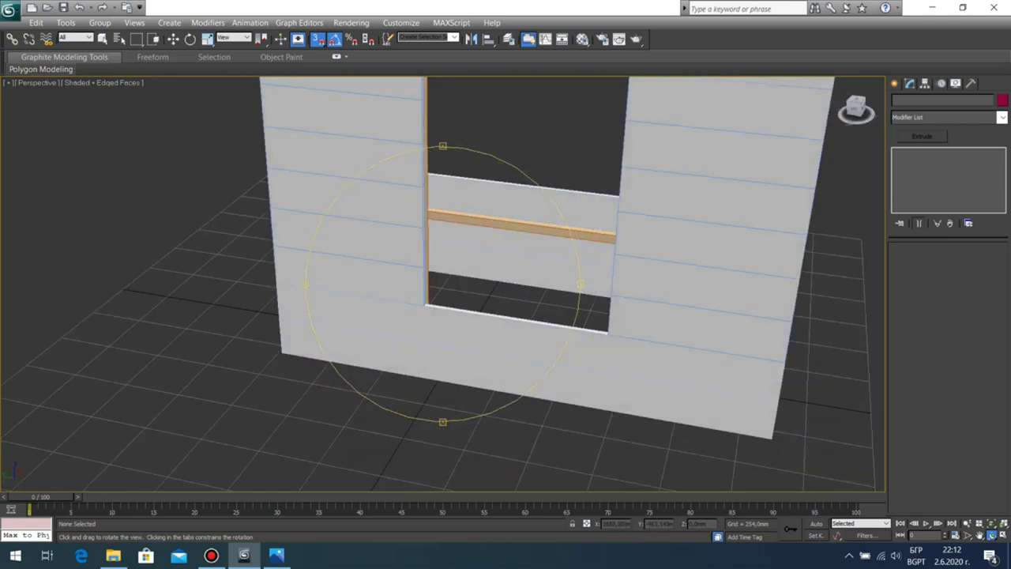
drag(667, 286, 742, 281)
scroll(482, 261, down, 5)
middle_drag(482, 261, 472, 321)
drag(472, 321, 421, 295)
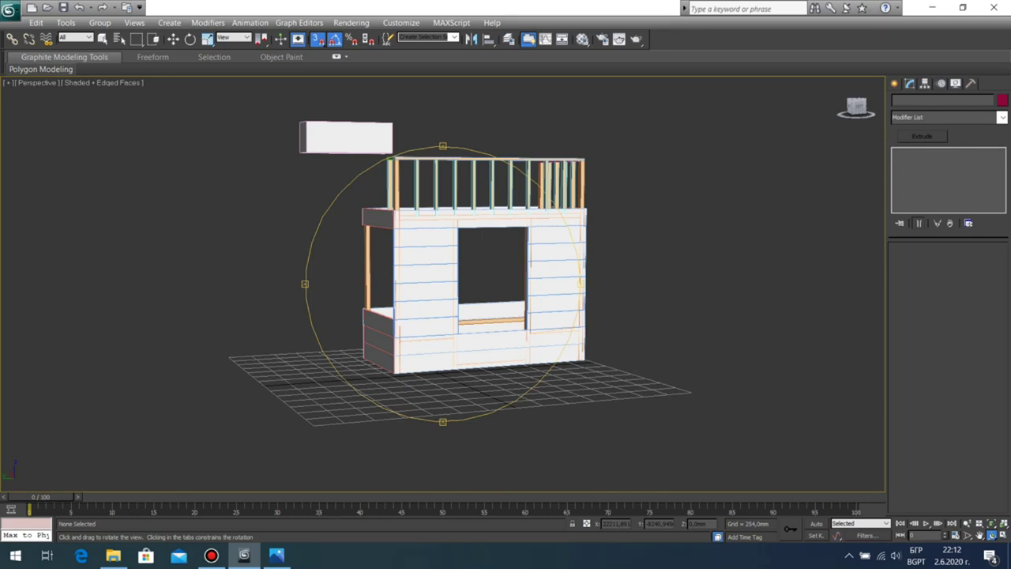
drag(379, 276, 798, 292)
scroll(457, 286, up, 5)
scroll(457, 286, down, 3)
drag(458, 292, 536, 297)
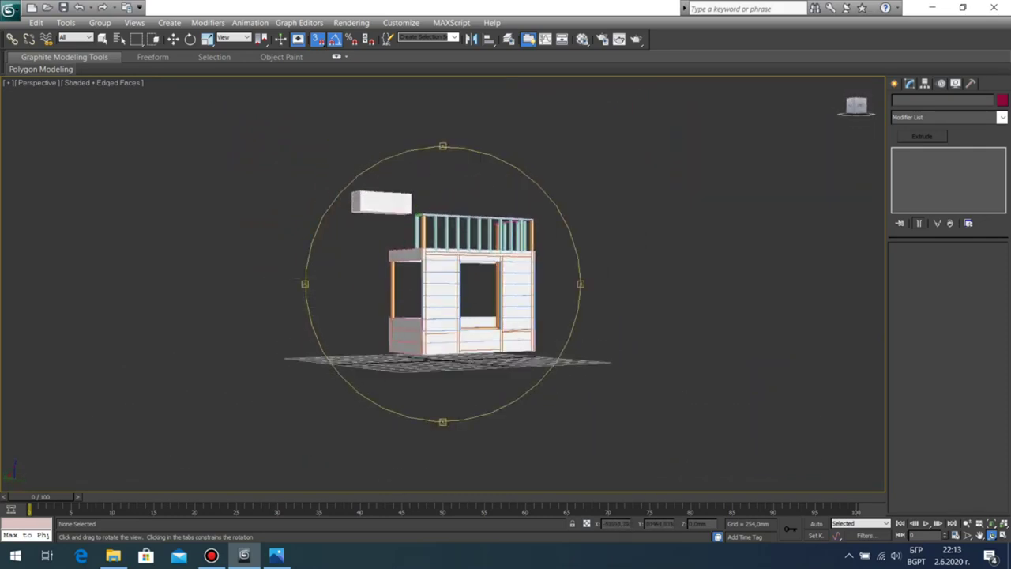
Step: Examine the short-end cladding, its corner joints and the rails from all around the frame
scroll(452, 139, up, 5)
middle_drag(466, 347, 409, 116)
drag(482, 276, 93, 298)
scroll(442, 260, up, 4)
middle_drag(442, 316, 304, 127)
drag(442, 304, 293, 304)
drag(387, 303, 419, 315)
drag(316, 261, 527, 294)
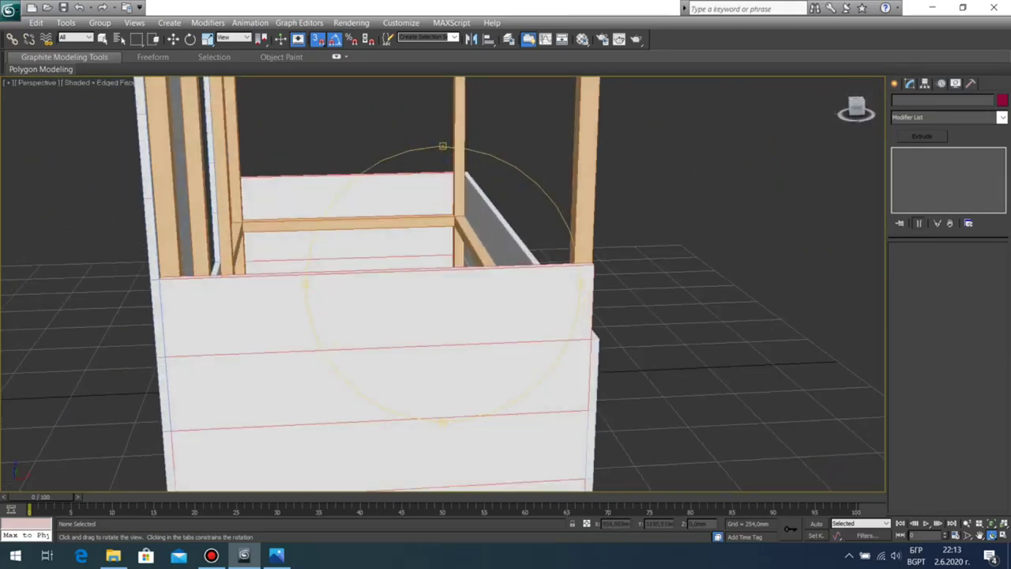
scroll(474, 296, down, 5)
drag(371, 305, 837, 289)
scroll(443, 285, down, 5)
middle_drag(442, 284, 442, 317)
mouse_move(380, 288)
mouse_down()
mouse_move(489, 304)
mouse_move(395, 290)
mouse_up()
drag(490, 288, 435, 289)
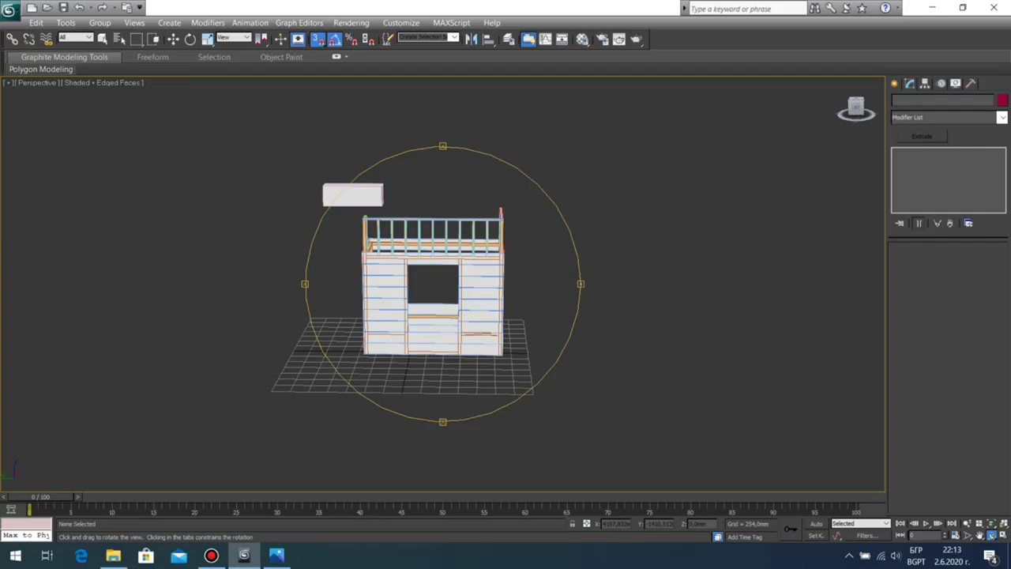
drag(402, 285, 528, 273)
scroll(458, 277, up, 7)
scroll(458, 277, down, 3)
scroll(556, 277, up, 6)
scroll(556, 277, down, 6)
Step: Assign the wood-coloured material to the lower rail at the far short end of the frame
key(w)
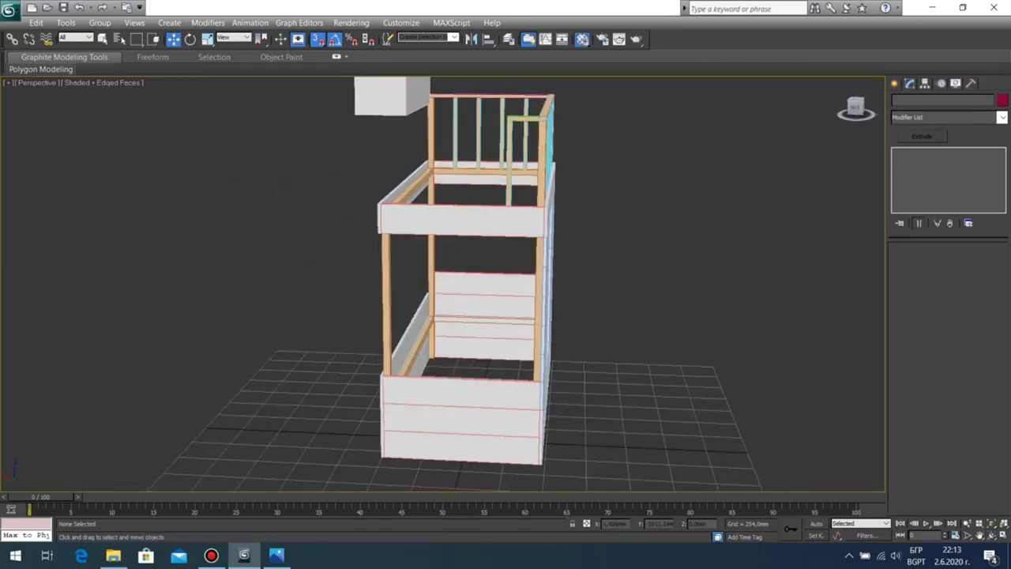
key(m)
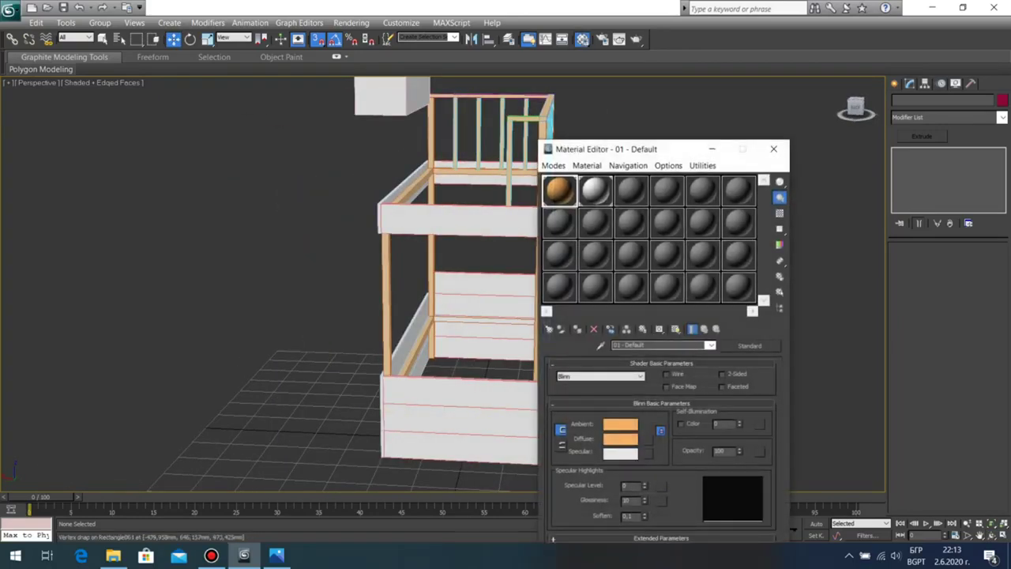
click(484, 319)
click(577, 329)
click(774, 148)
click(770, 229)
Step: Examine the window wall, the window opening and the adjoining short ends from outside
click(991, 536)
drag(521, 308, 332, 304)
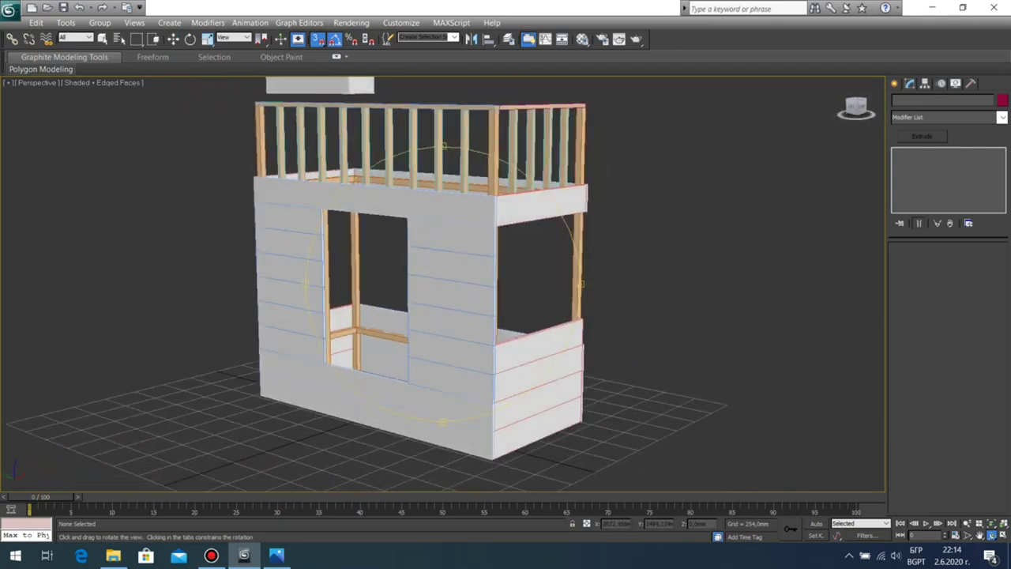
scroll(415, 325, down, 4)
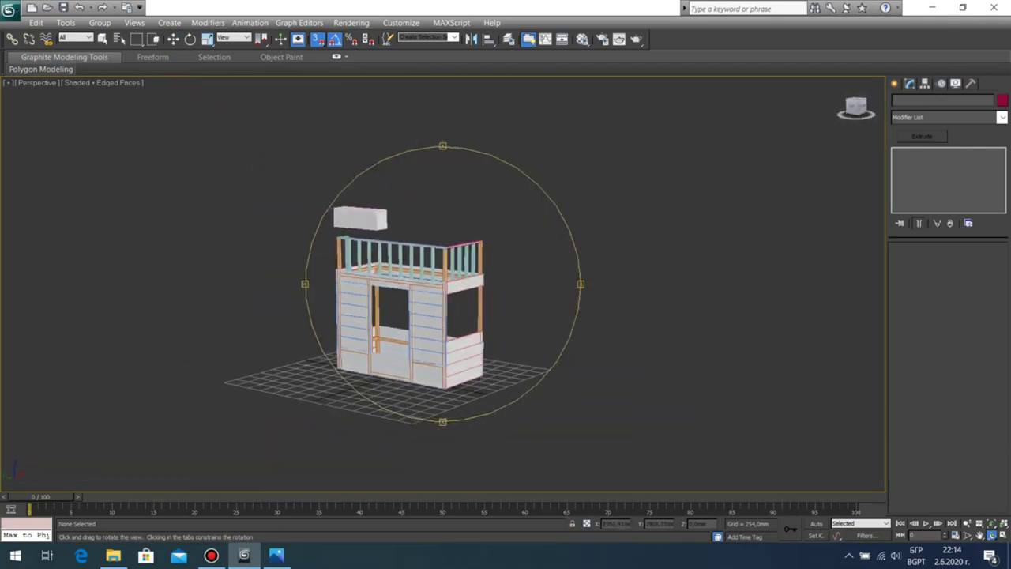
drag(414, 316, 372, 316)
scroll(424, 285, up, 6)
middle_drag(394, 340, 539, 166)
drag(419, 292, 580, 317)
drag(506, 316, 331, 307)
Step: Try a rectangle of about 1020 by 790 mm over the window opening in the Left view and delete it
key(alt+w)
right_click(331, 340)
key(alt+w)
scroll(348, 340, down, 3)
middle_drag(348, 340, 327, 212)
scroll(327, 211, up, 3)
middle_drag(826, 108, 810, 124)
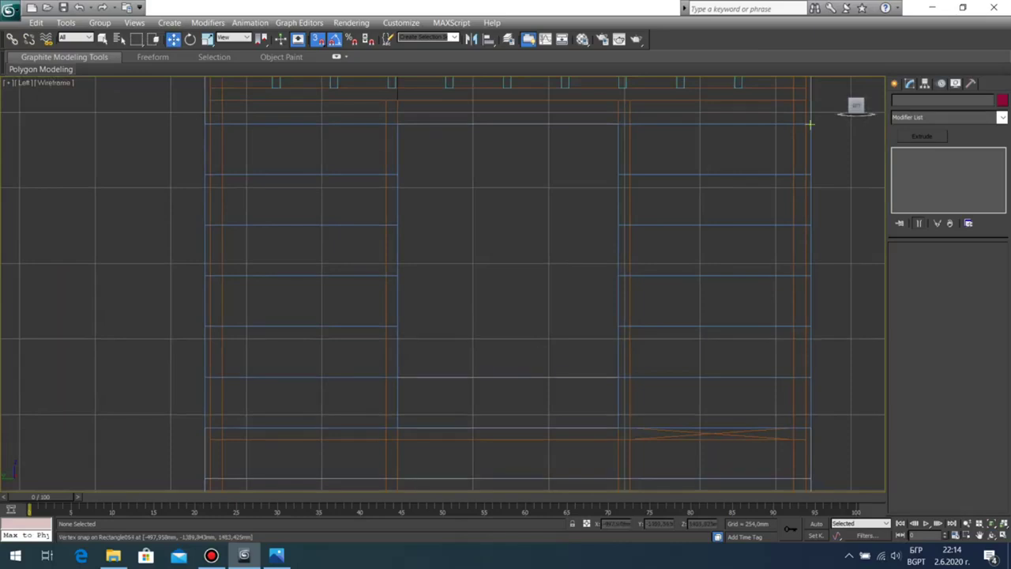
click(894, 83)
click(976, 169)
mouse_move(398, 124)
mouse_down()
mouse_move(618, 413)
mouse_move(619, 427)
mouse_up()
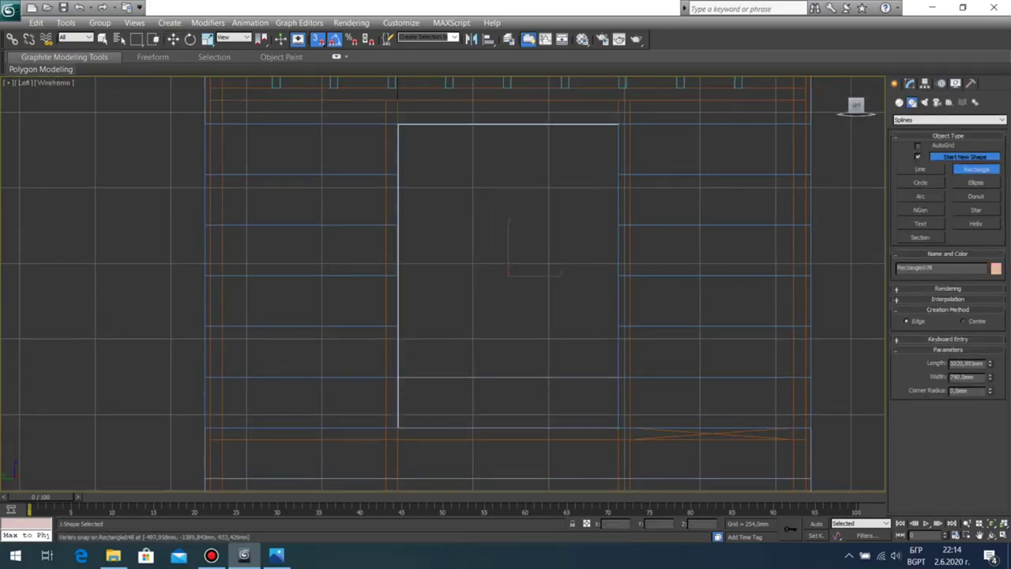
key(Delete)
key(w)
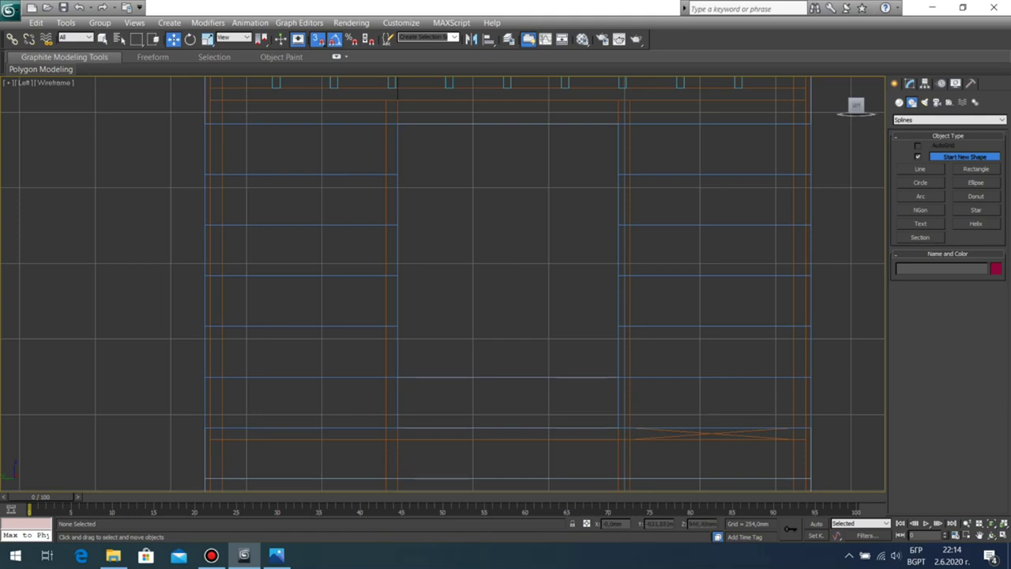
Step: Examine the window posts, lower rails and inner faces of the cladding in the perspective view
key(alt+w)
click(695, 347)
key(alt+w)
key(ctrl+r)
drag(443, 293, 593, 278)
scroll(474, 275, down, 5)
scroll(517, 395, up, 7)
middle_drag(451, 296, 474, 367)
drag(474, 368, 316, 365)
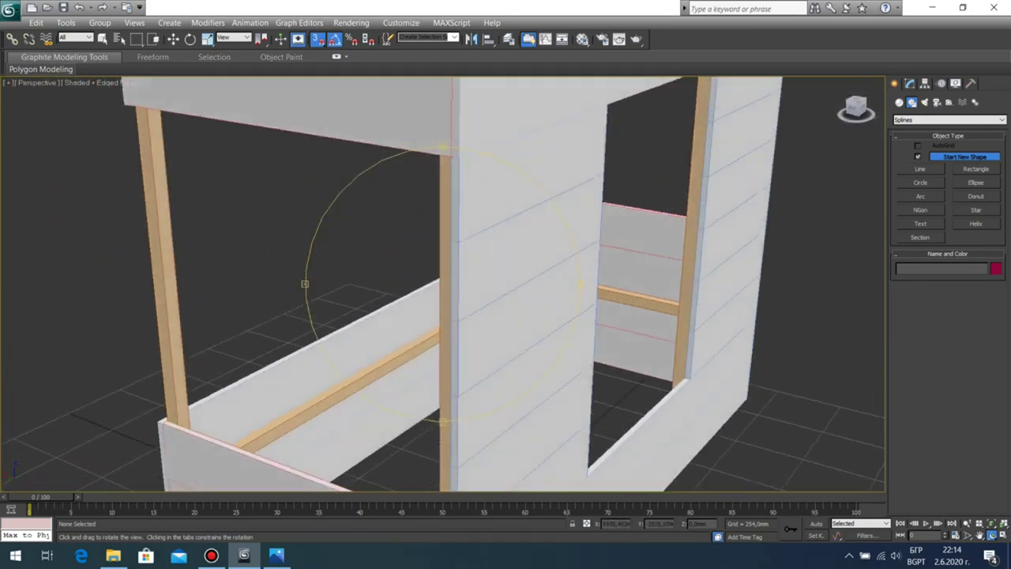
scroll(316, 365, down, 4)
scroll(442, 316, up, 3)
drag(442, 316, 654, 328)
drag(466, 324, 399, 328)
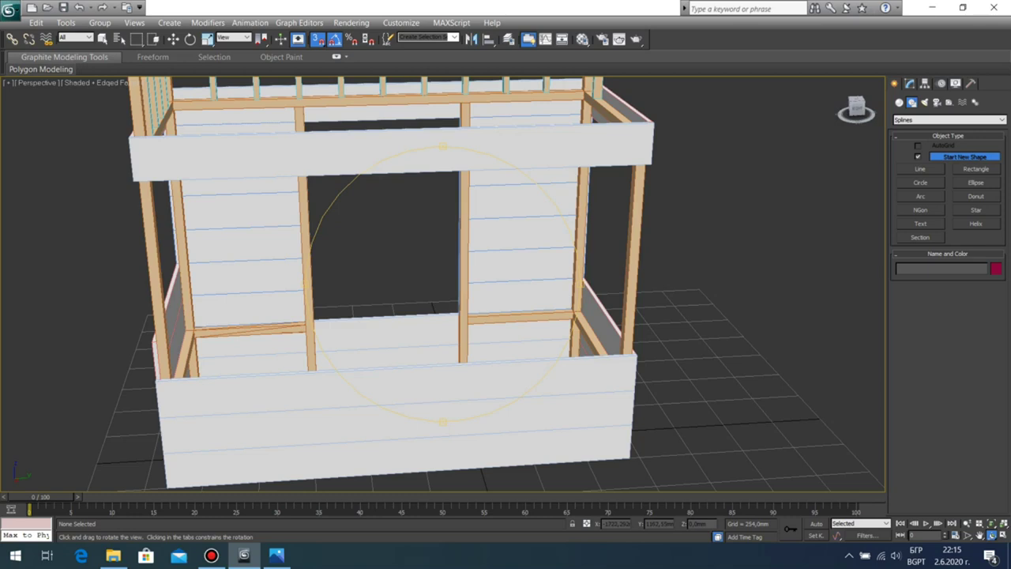
drag(411, 325, 478, 327)
Step: Examine how the upper rails and railing posts meet the upper cladding boards at the corners
middle_drag(478, 326, 423, 467)
scroll(442, 316, up, 4)
middle_drag(443, 316, 382, 439)
key(w)
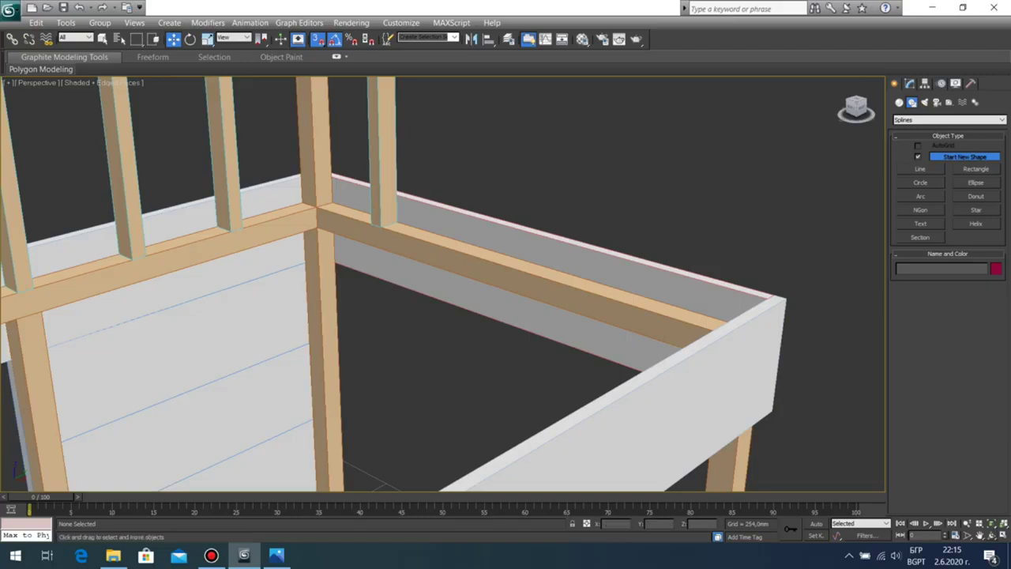
click(992, 535)
mouse_move(426, 293)
mouse_down()
mouse_move(481, 291)
mouse_move(454, 278)
mouse_move(506, 254)
mouse_move(425, 295)
mouse_up()
scroll(430, 331, down, 5)
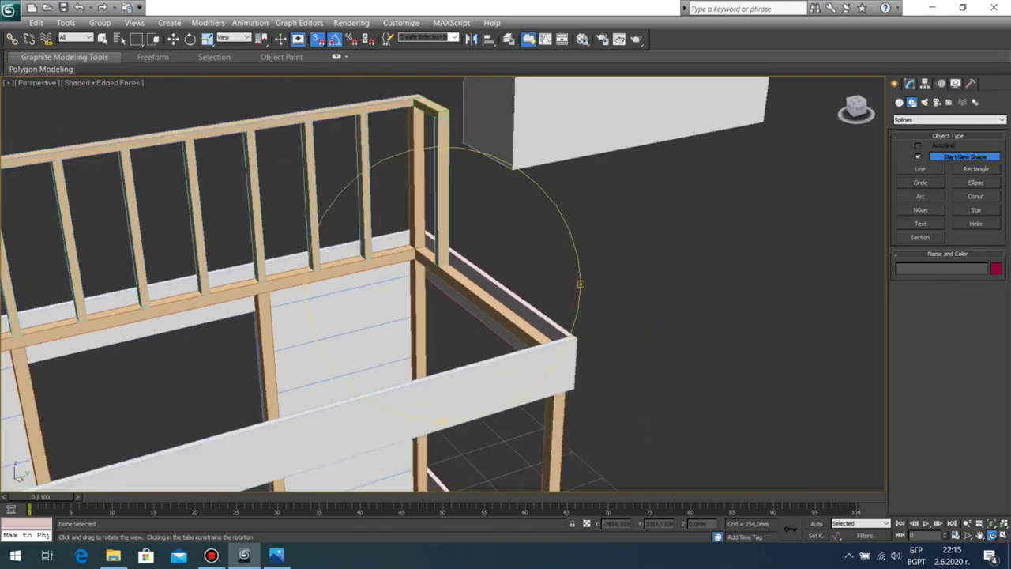
scroll(439, 283, down, 4)
scroll(439, 283, up, 6)
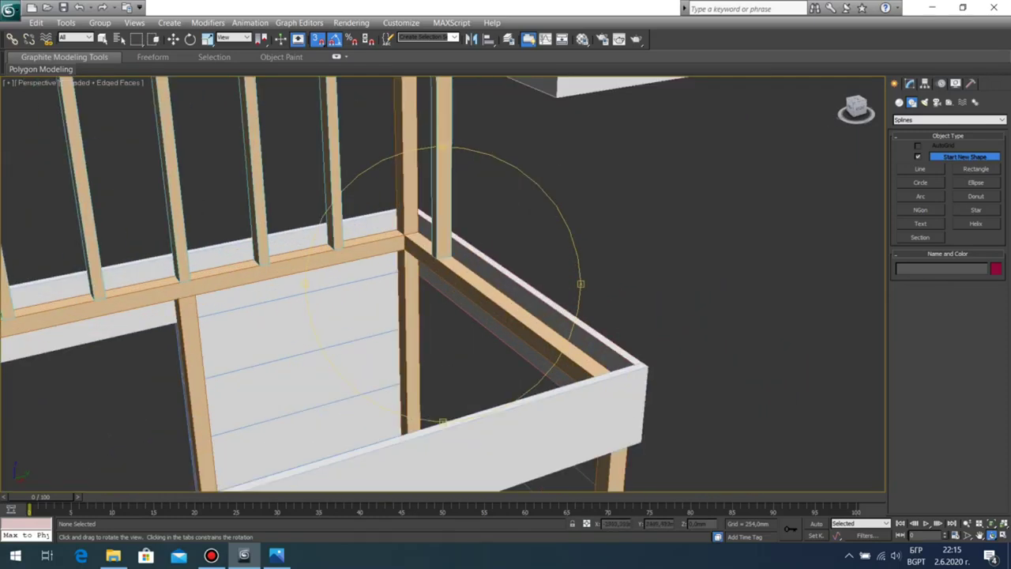
drag(439, 284, 268, 278)
scroll(439, 283, down, 5)
drag(395, 292, 466, 264)
scroll(466, 267, up, 5)
middle_drag(466, 267, 419, 252)
drag(431, 264, 418, 308)
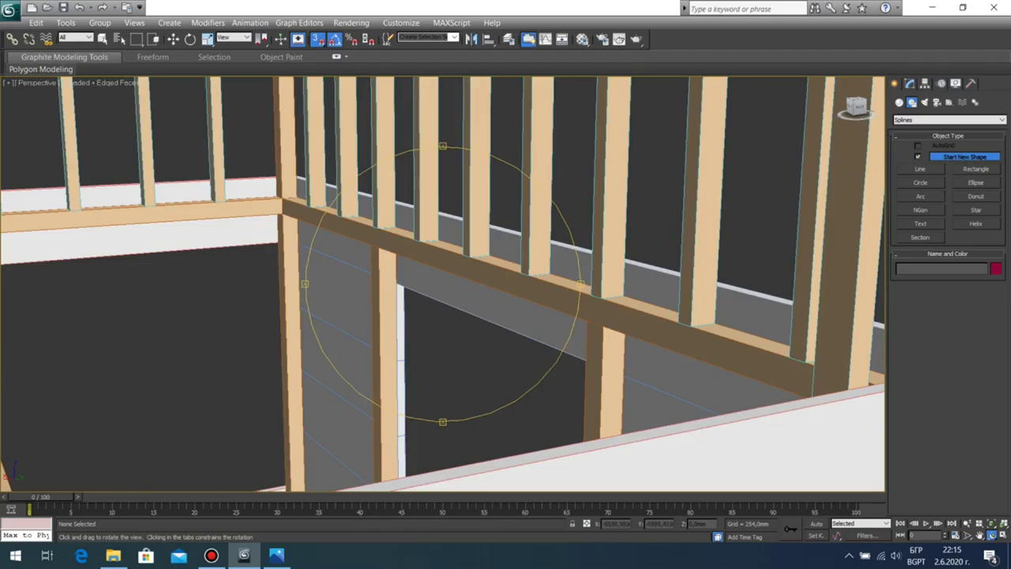
scroll(508, 273, down, 4)
drag(508, 273, 486, 276)
scroll(387, 284, down, 5)
Step: Hide the loose white box floating above the frame
right_click(380, 194)
click(379, 193)
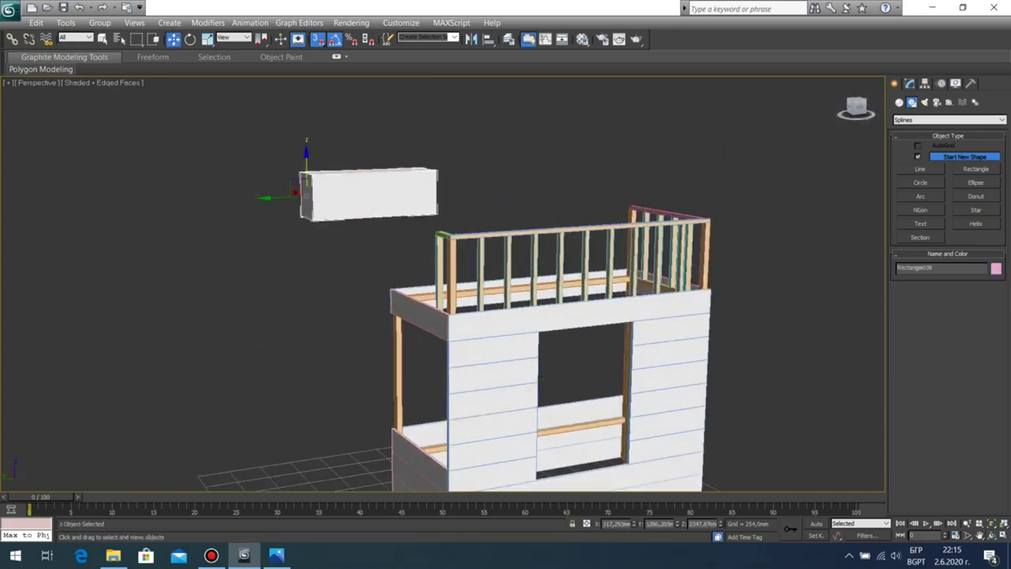
right_click(379, 191)
click(408, 154)
scroll(474, 268, down, 5)
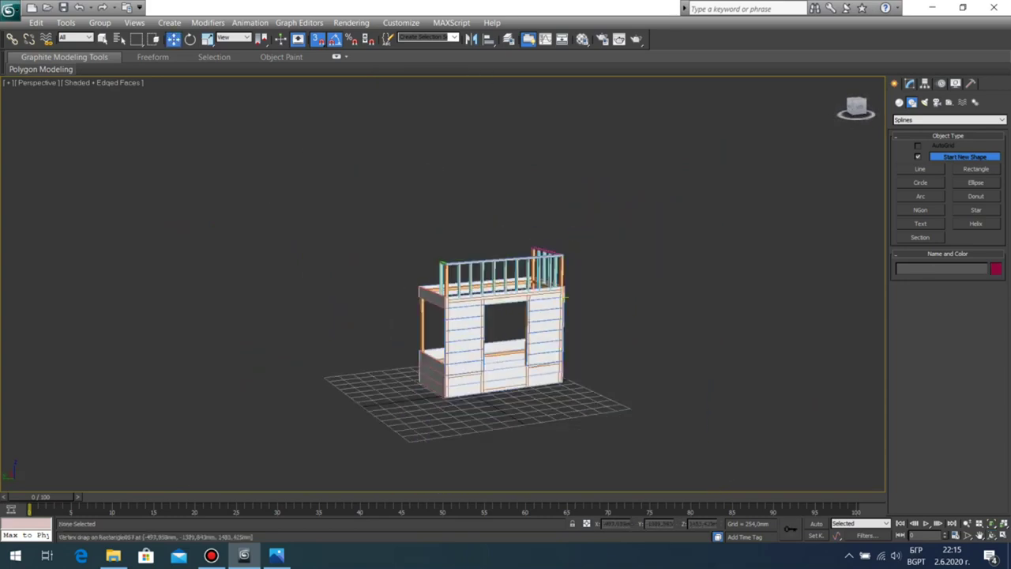
scroll(506, 269, up, 5)
Step: Examine the clad frame from outside and inside, including the window wall and the upper railing
click(991, 535)
drag(379, 276, 506, 288)
scroll(505, 289, up, 5)
middle_drag(482, 336, 482, 186)
drag(481, 185, 360, 221)
scroll(347, 207, down, 5)
scroll(359, 221, down, 4)
scroll(442, 284, up, 4)
scroll(442, 284, down, 3)
middle_drag(395, 316, 369, 193)
drag(370, 194, 280, 211)
Step: Try a rectangle about 1140 mm tall along the window post between the rails in the Left view and undo it
key(alt+w)
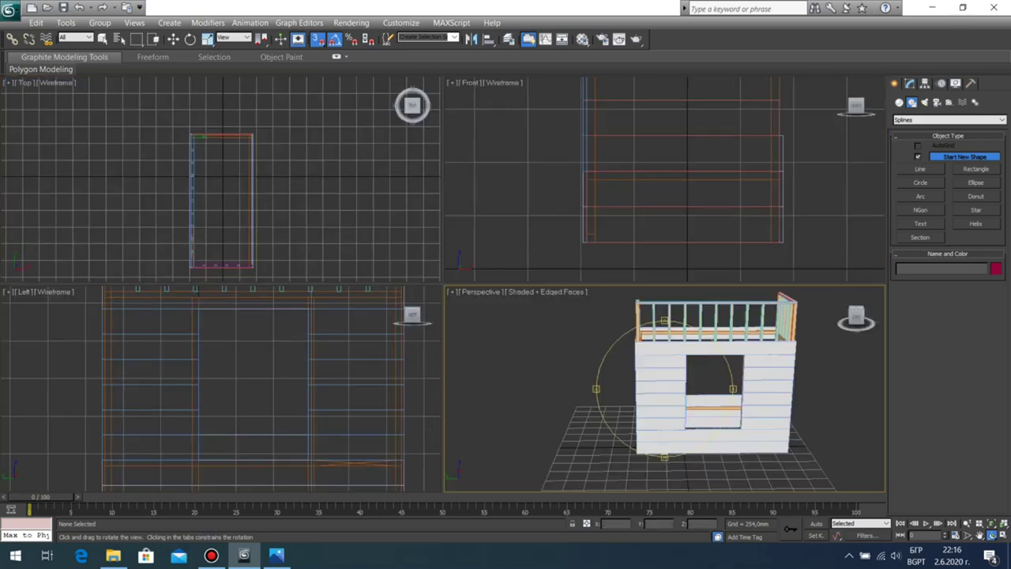
right_click(347, 361)
key(alt+w)
scroll(347, 362, down, 3)
middle_drag(377, 344, 387, 331)
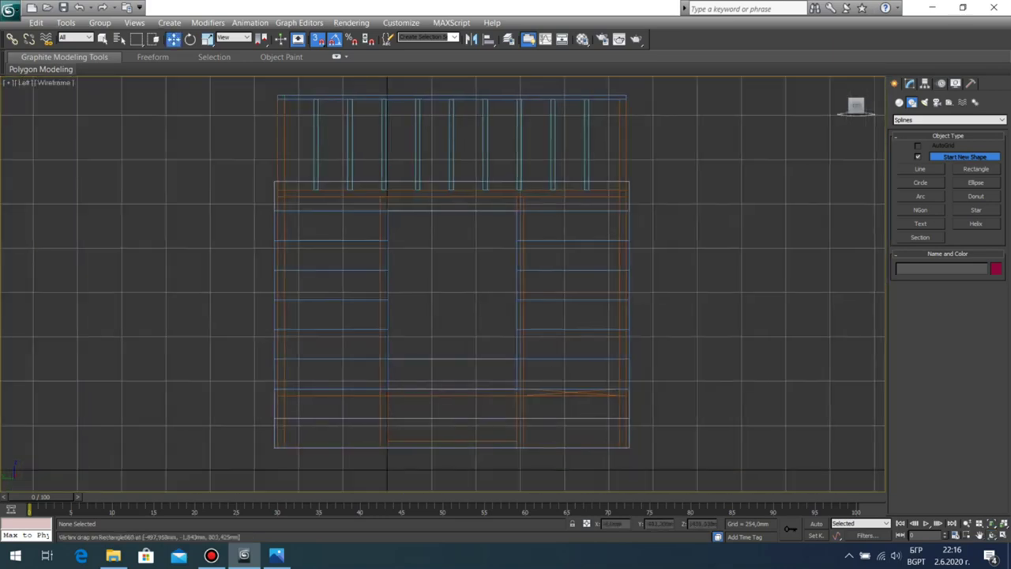
click(909, 84)
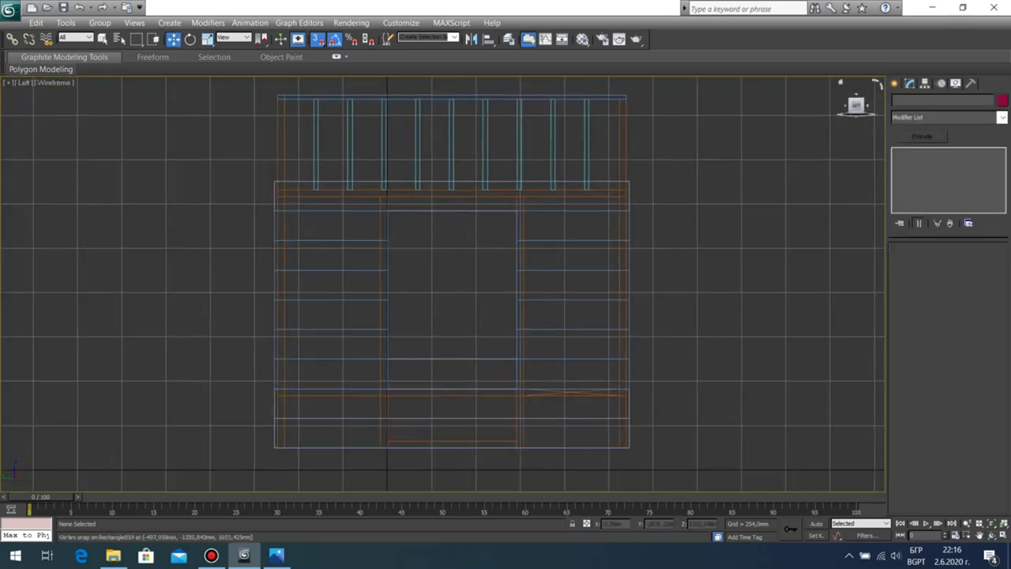
click(894, 84)
click(976, 169)
drag(380, 396, 380, 197)
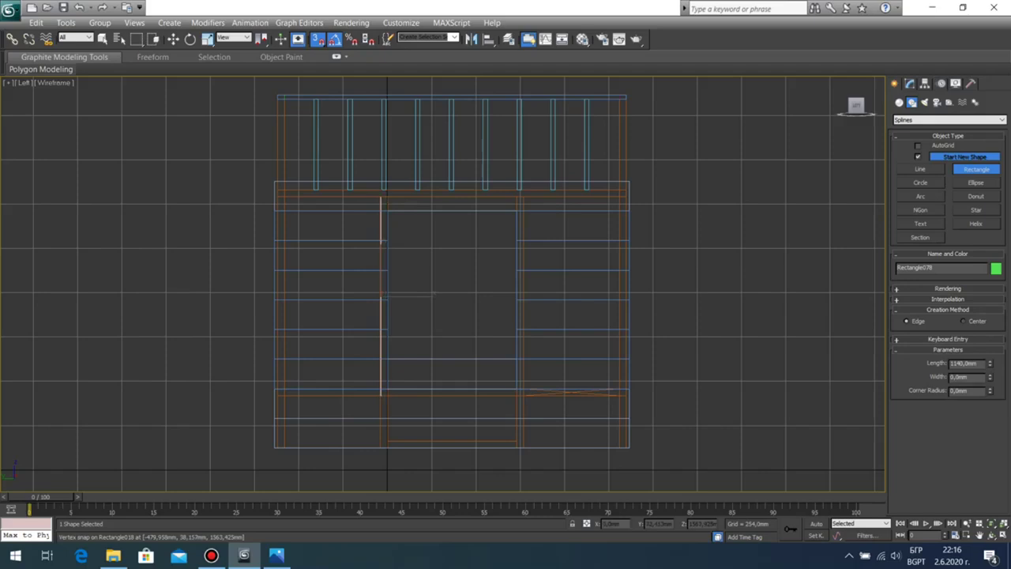
key(ctrl+z)
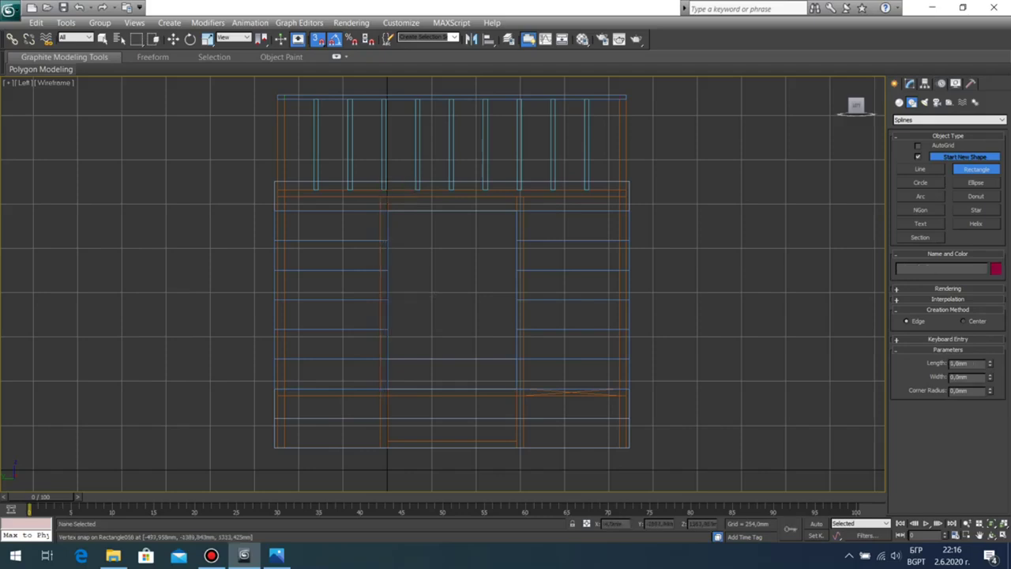
Step: Examine the window wall and its posts in the Perspective view, from outside and from inside the frame
key(w)
key(alt+w)
click(569, 355)
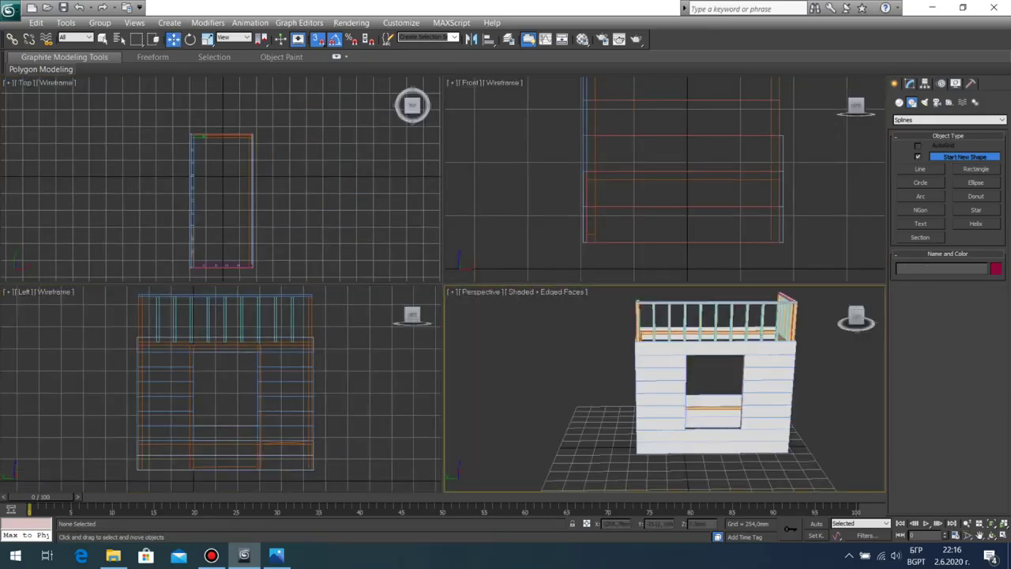
key(alt+w)
click(991, 535)
drag(307, 285, 459, 360)
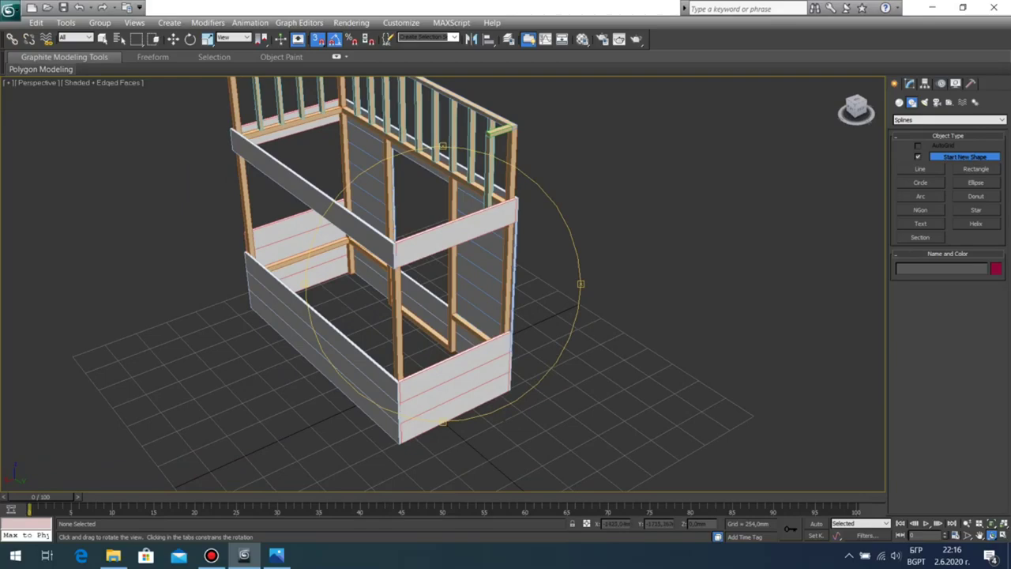
middle_drag(460, 347, 492, 441)
scroll(491, 441, up, 5)
drag(426, 292, 514, 265)
scroll(442, 284, down, 3)
drag(443, 316, 462, 282)
scroll(442, 284, down, 3)
middle_drag(462, 283, 448, 351)
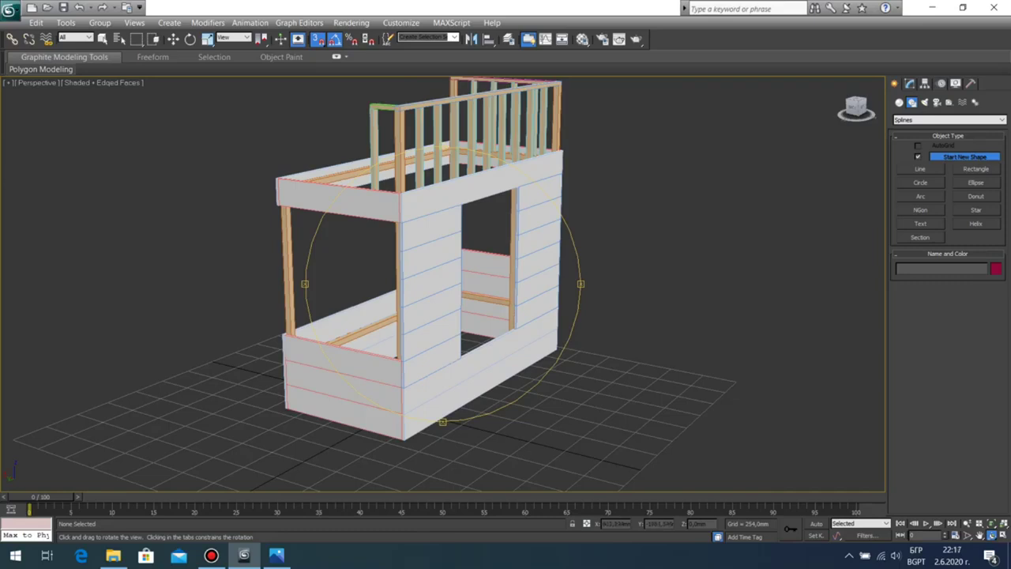
drag(419, 308, 532, 311)
scroll(442, 284, up, 6)
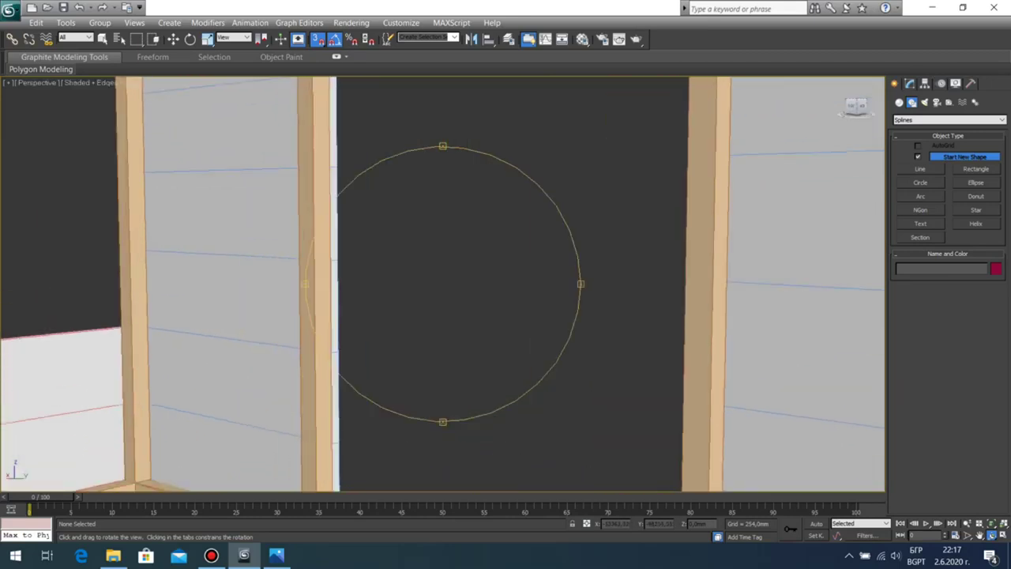
middle_drag(532, 311, 537, 336)
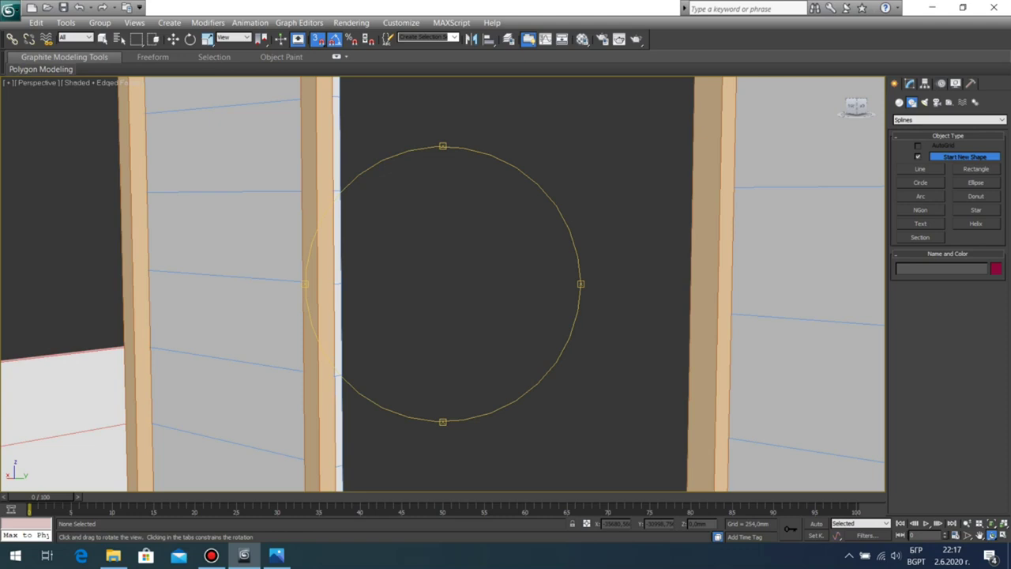
drag(466, 312, 512, 333)
scroll(529, 326, up, 2)
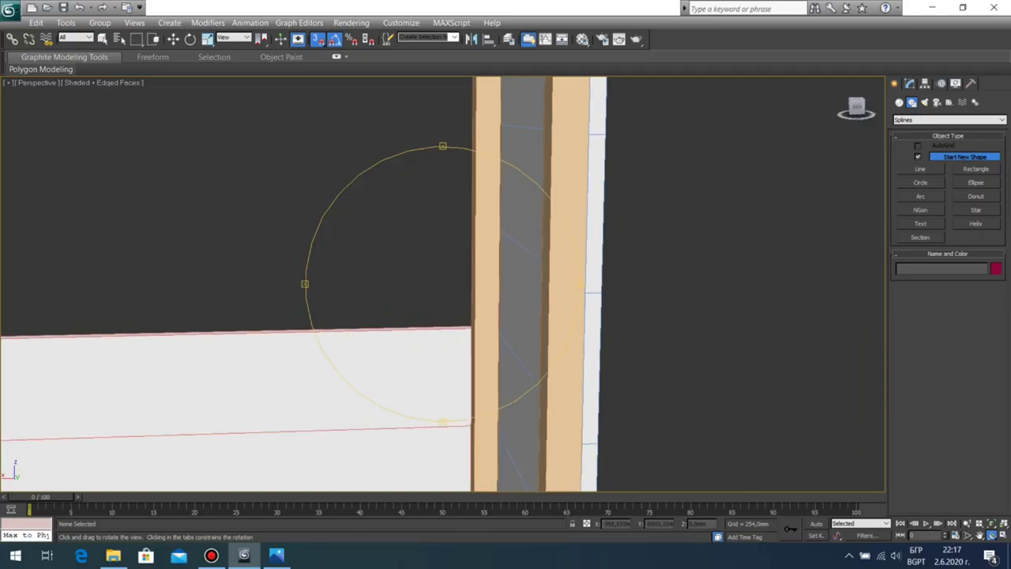
drag(511, 333, 351, 352)
scroll(442, 355, down, 5)
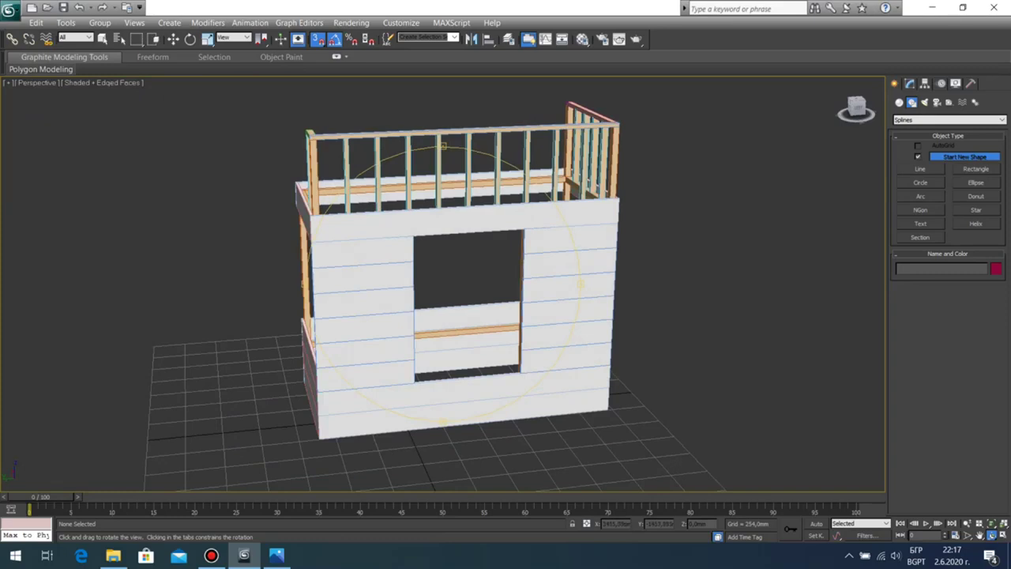
Step: In the Left view, check the rectangle dimensions of the second-highest short board left of the window opening
key(alt+w)
right_click(347, 372)
key(alt+w)
middle_drag(400, 284, 491, 284)
scroll(461, 289, up, 3)
click(465, 230)
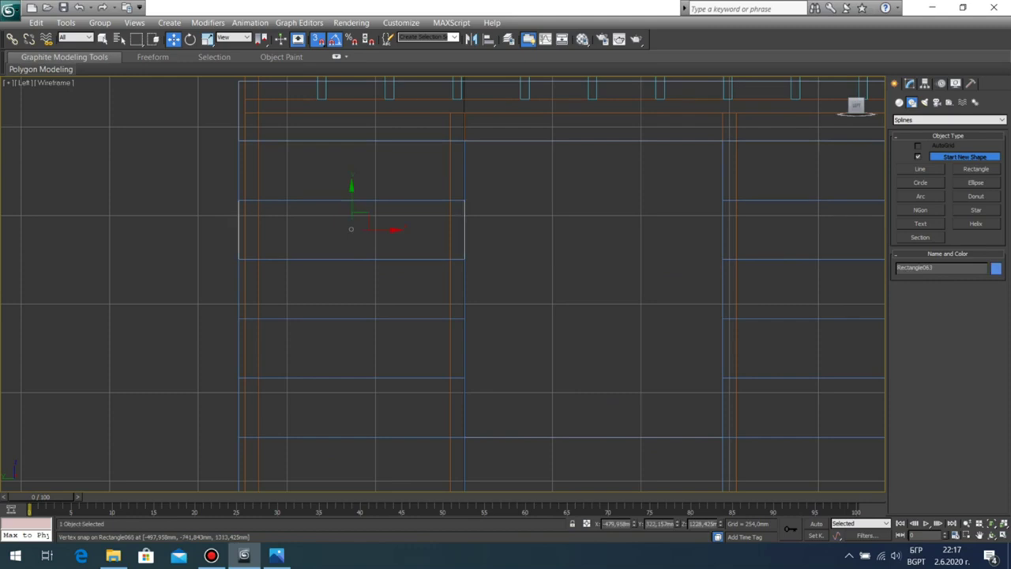
click(910, 83)
click(916, 160)
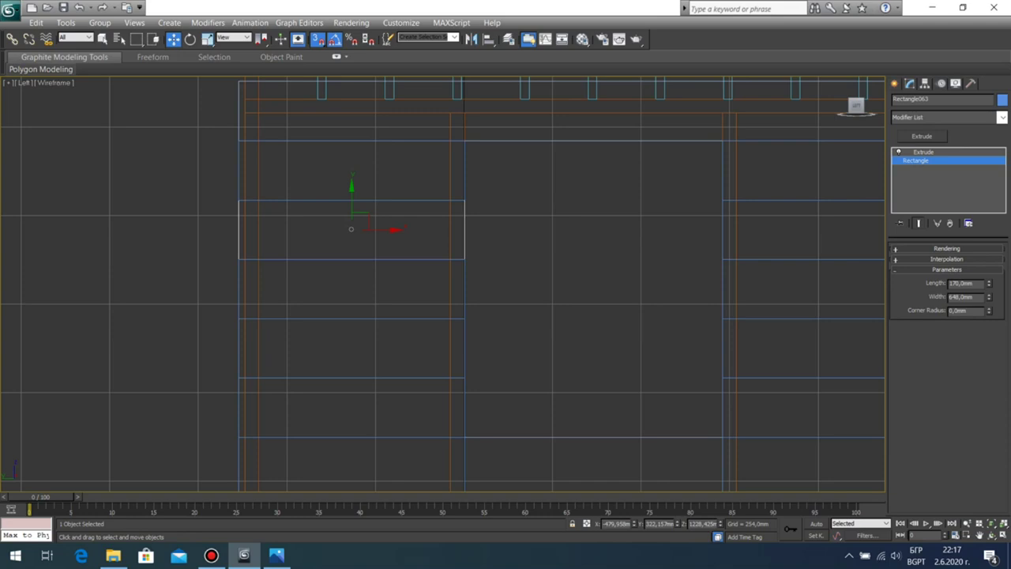
Step: In the Perspective view, check the rectangle dimensions of a middle board left of the window opening
scroll(368, 254, down, 3)
key(alt+w)
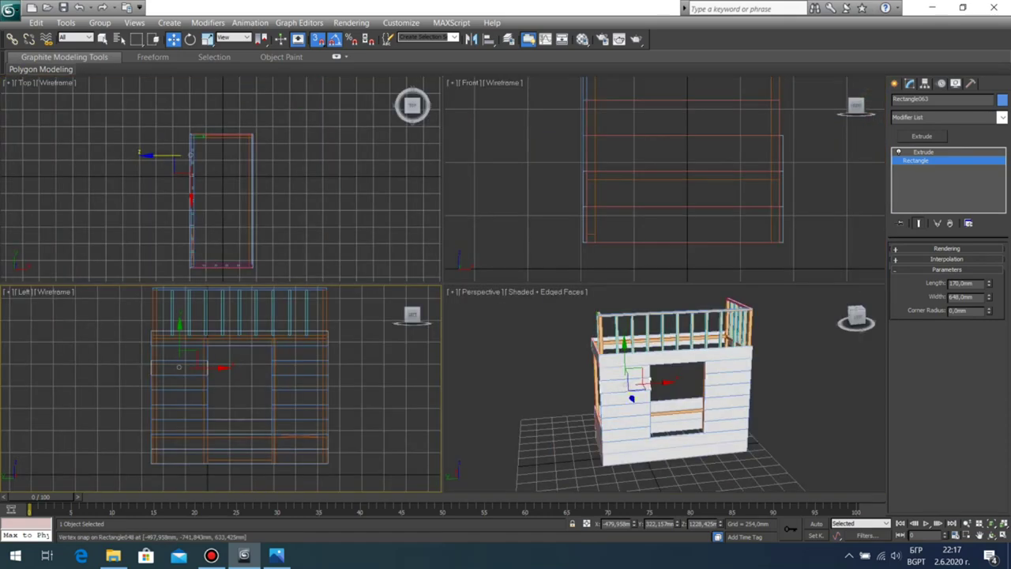
click(695, 432)
key(alt+w)
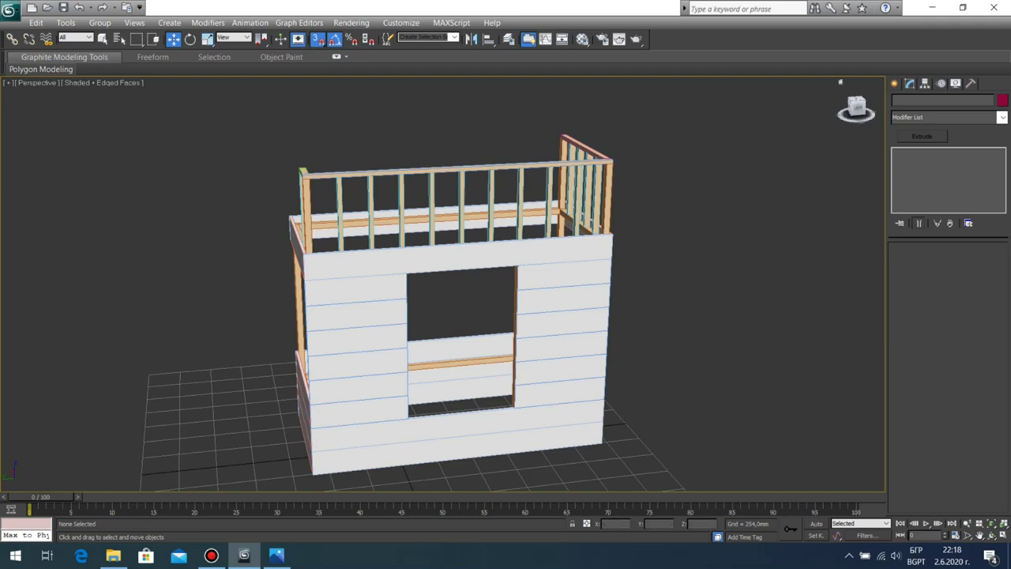
click(894, 84)
click(352, 349)
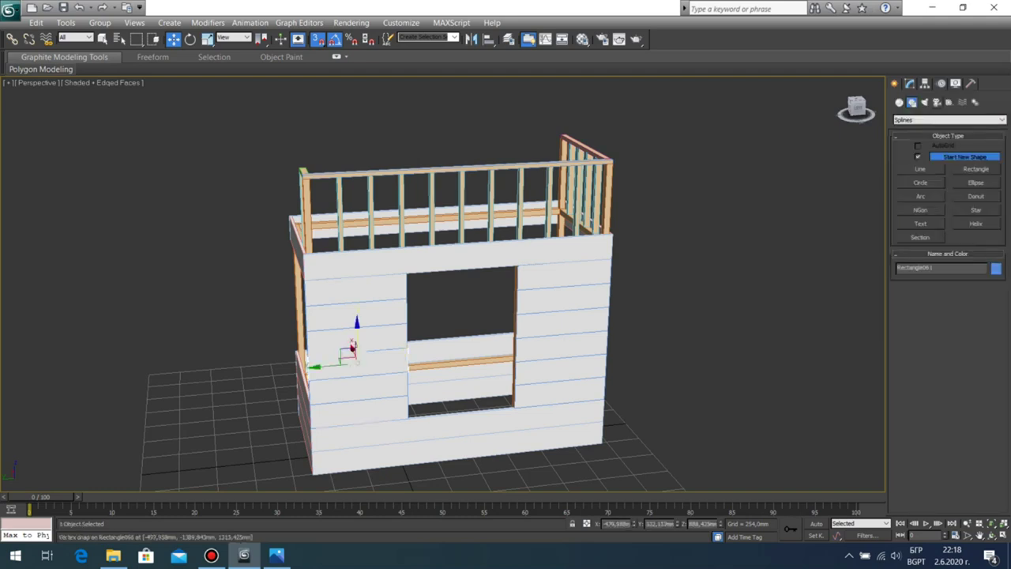
click(910, 84)
click(915, 161)
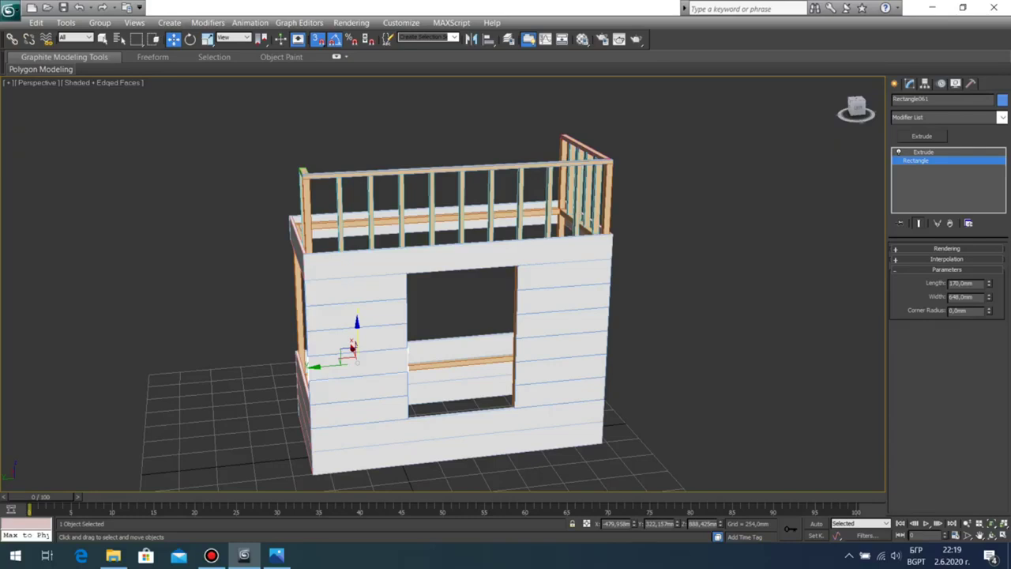
Step: Compare the clad frame from several angles with the reference photo IMG_0306.JPG of the house bed
click(991, 535)
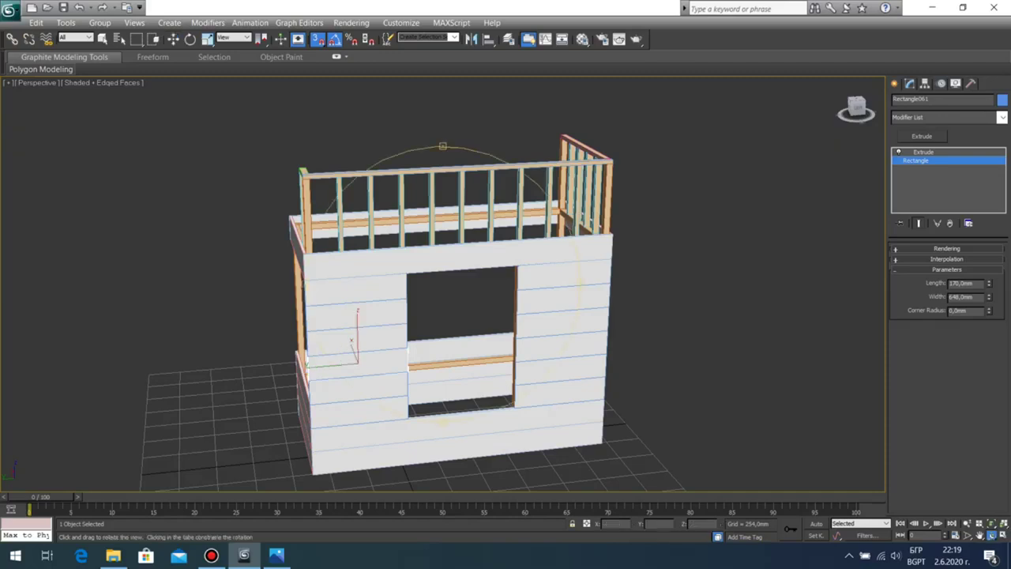
drag(395, 324, 569, 300)
drag(505, 300, 530, 320)
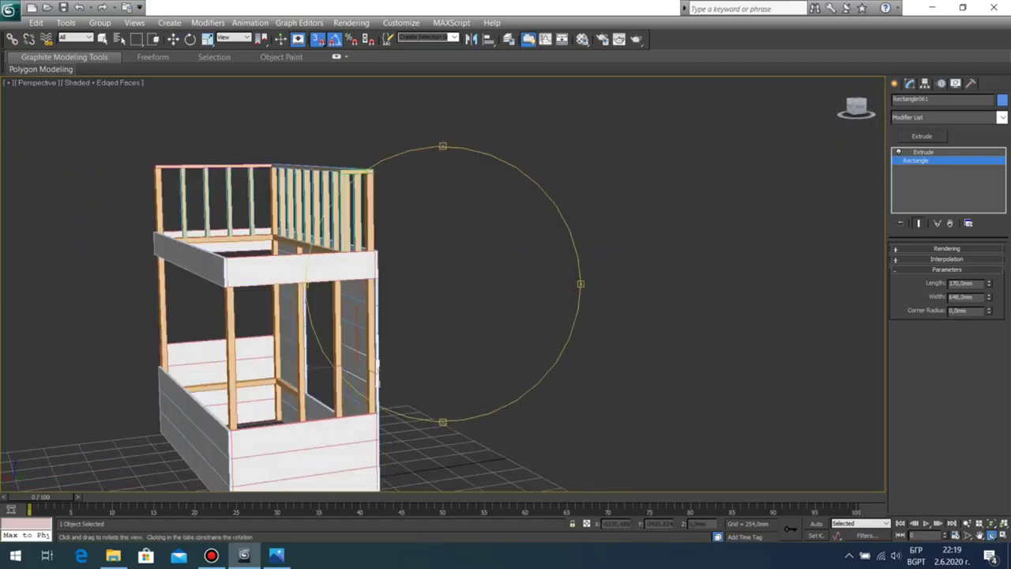
click(277, 555)
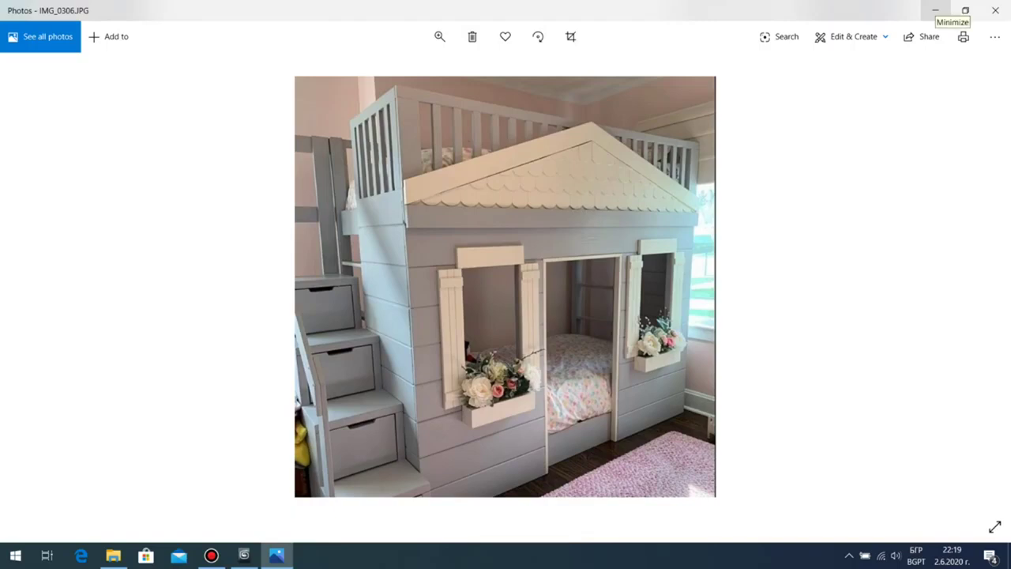
click(935, 10)
drag(505, 315, 356, 316)
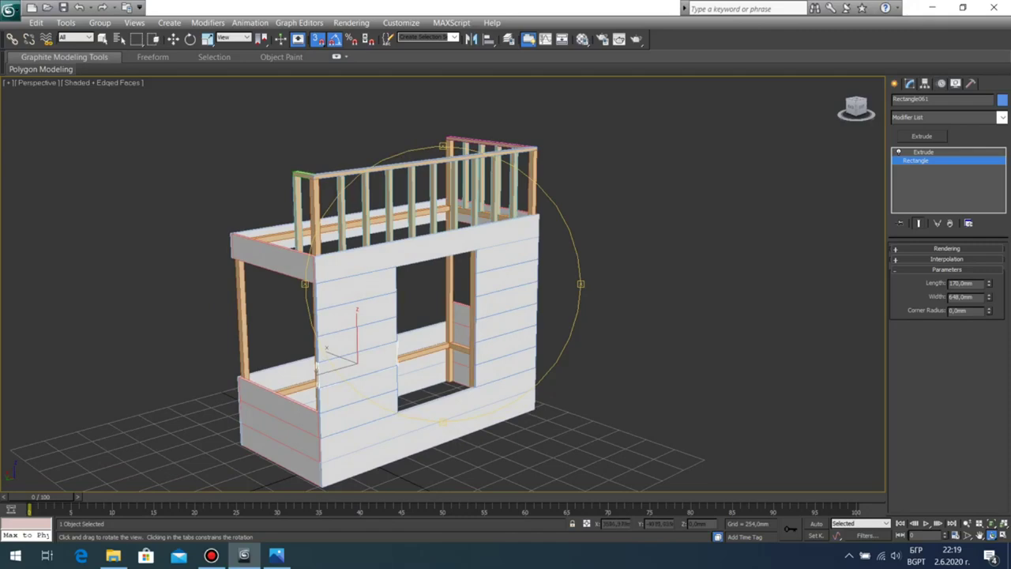
drag(410, 316, 411, 321)
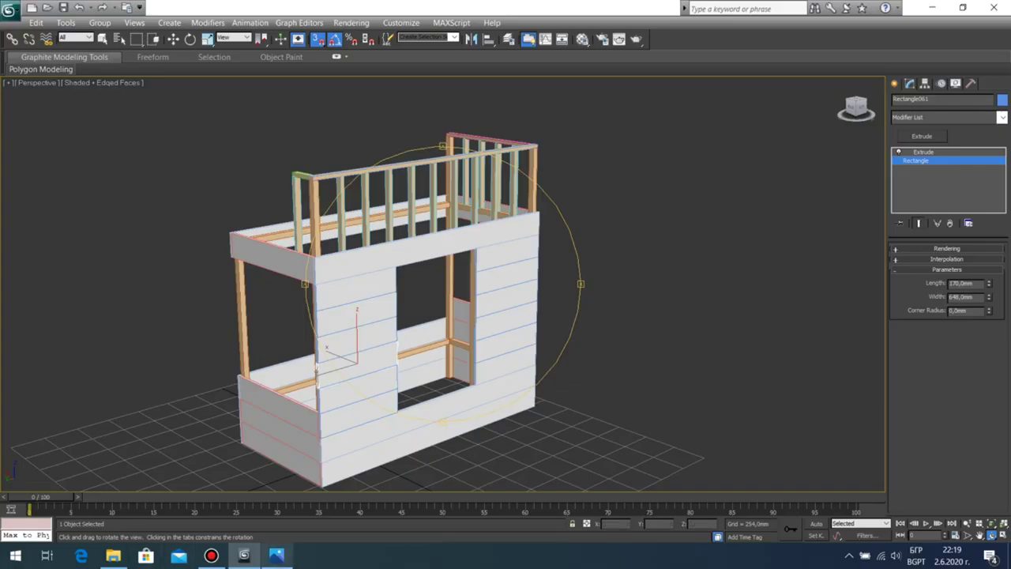
click(275, 555)
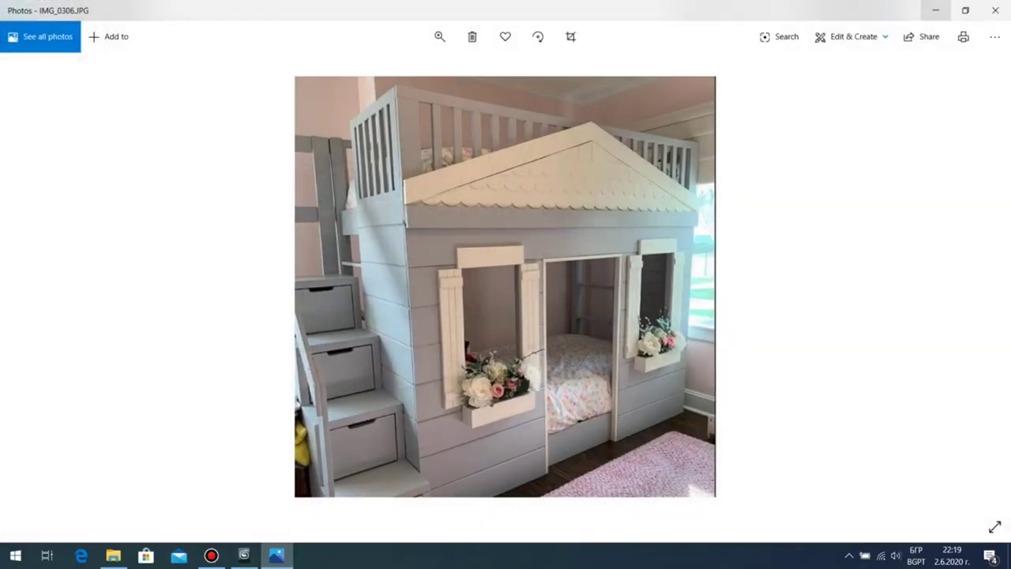
click(935, 10)
drag(466, 308, 430, 308)
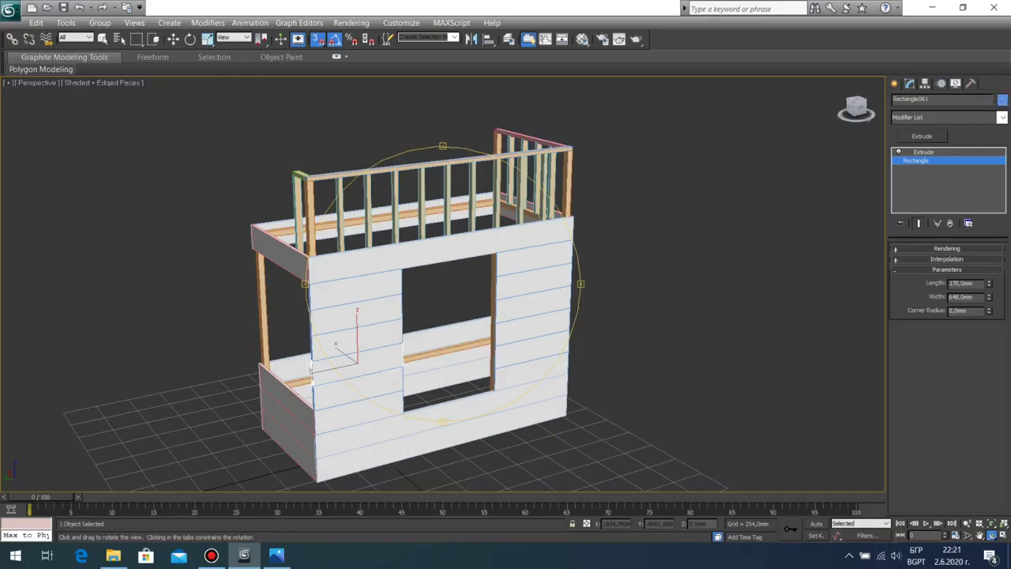
Step: Try deleting the short boards left of the window opening, keeping only the lowest one
key(w)
middle_drag(395, 347, 427, 280)
scroll(435, 316, up, 5)
scroll(427, 281, down, 2)
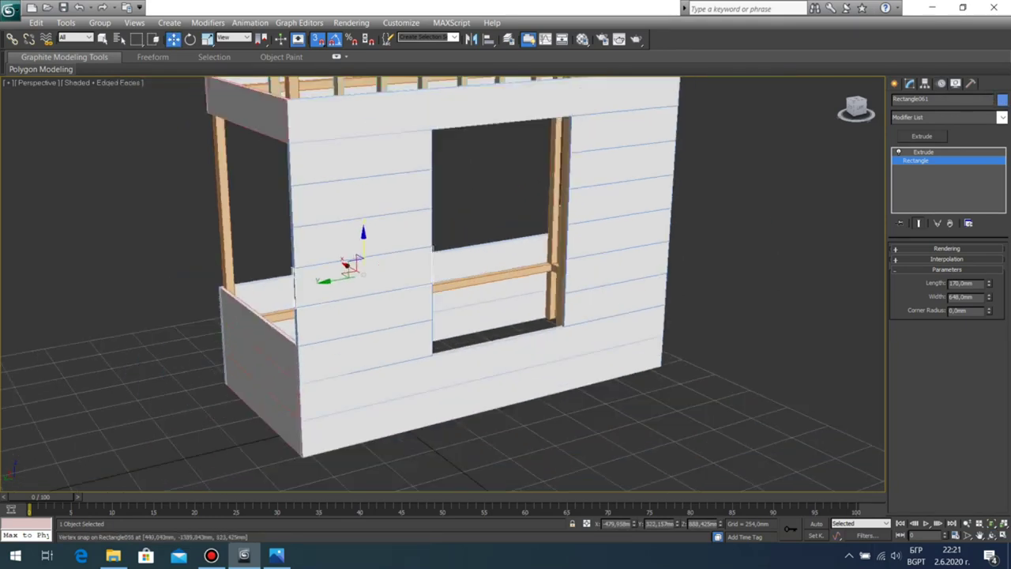
click(411, 338)
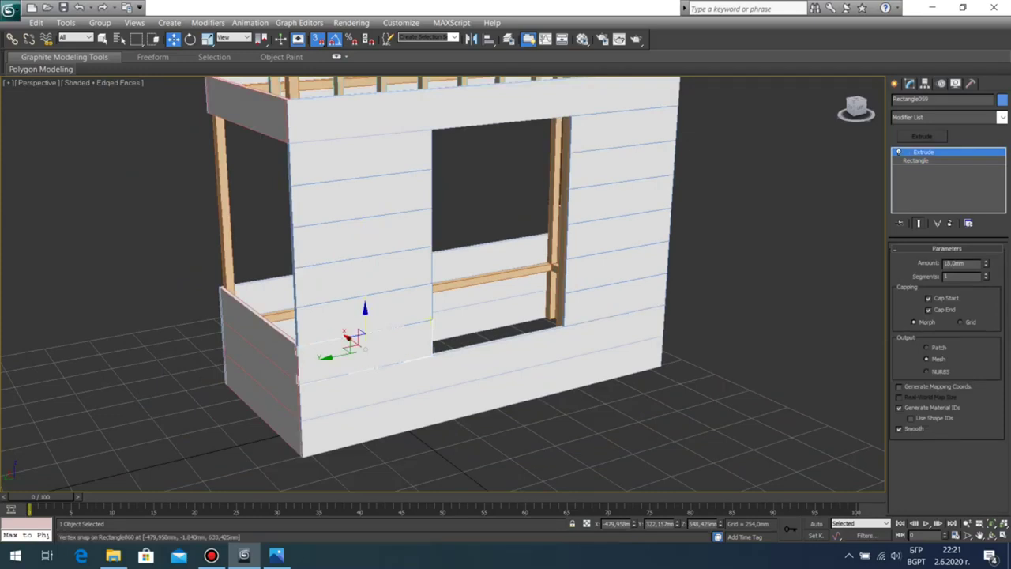
click(404, 308)
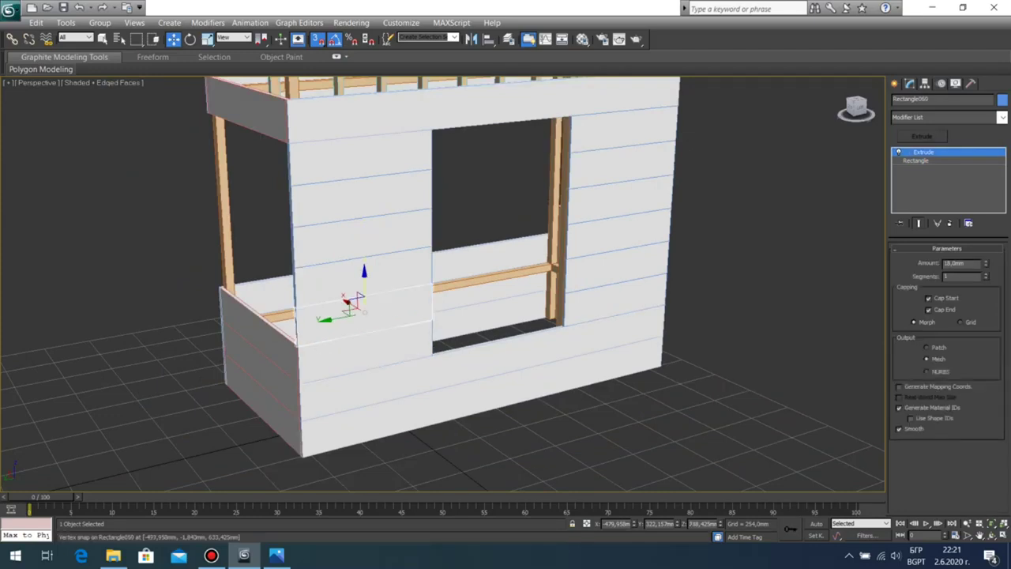
key(Delete)
click(379, 274)
key(Delete)
click(379, 236)
key(Delete)
click(379, 196)
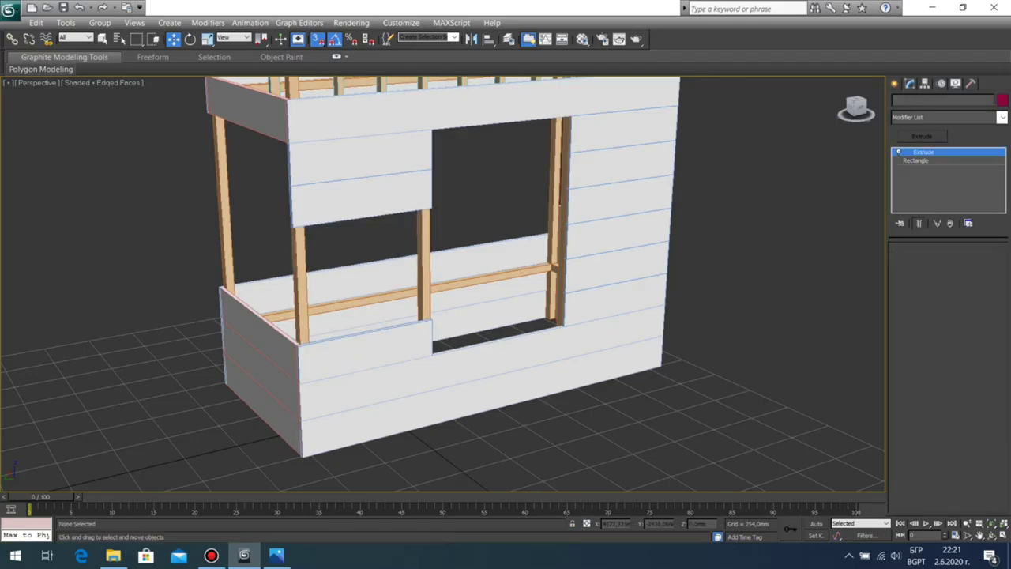
key(Delete)
key(ctrl+z)
click(894, 84)
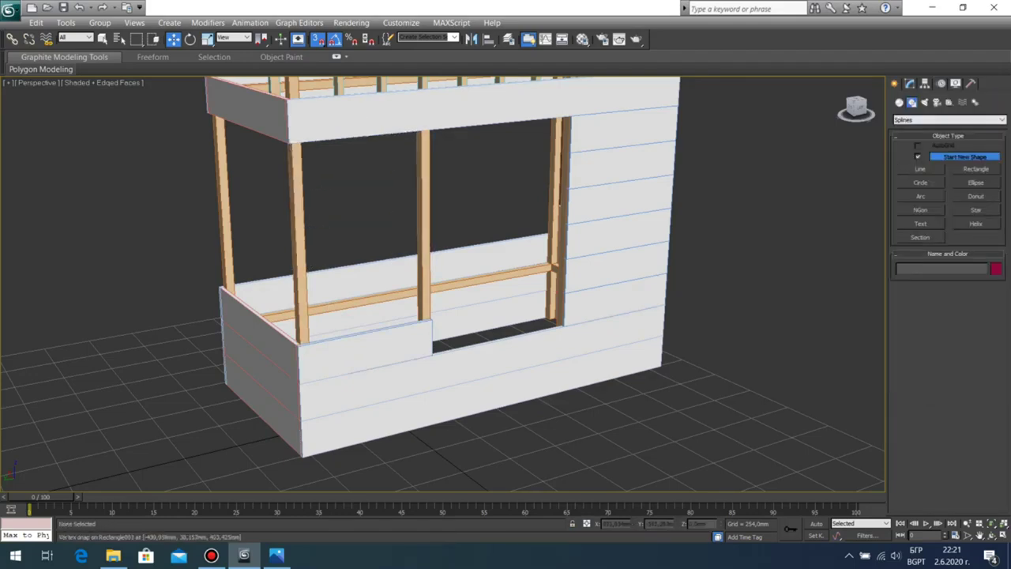
Step: Check the window layout in the reference photo and undo the deletion of the boards left of the opening
click(276, 555)
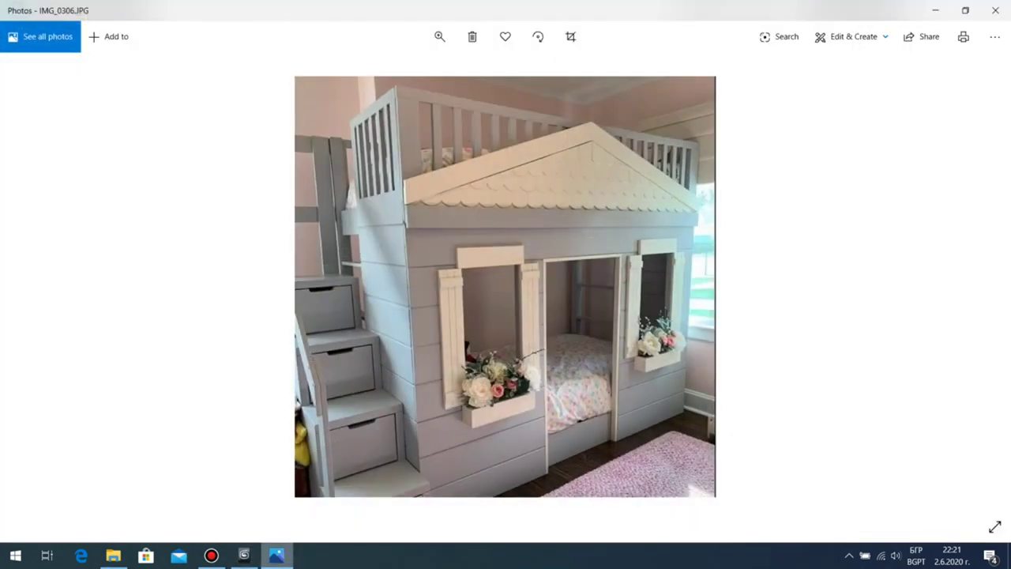
click(277, 555)
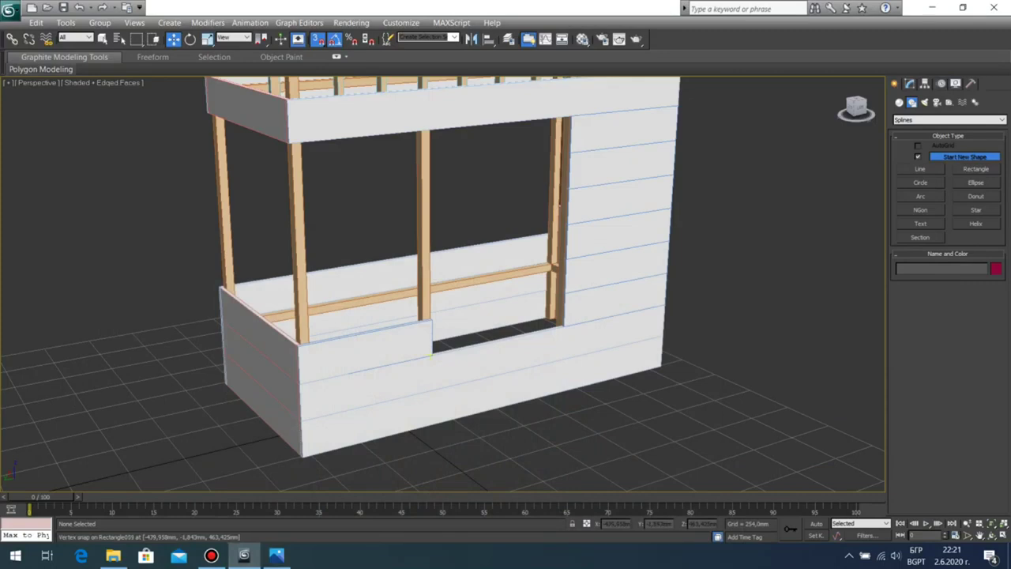
key(ctrl+z)
key(ctrl+z)
key(ctrl+z)
key(ctrl+z)
key(ctrl+z)
key(ctrl+z)
key(ctrl+z)
key(ctrl+z)
key(ctrl+z)
Step: Delete the four upper short boards left of the window opening, keeping the two lowest
click(379, 150)
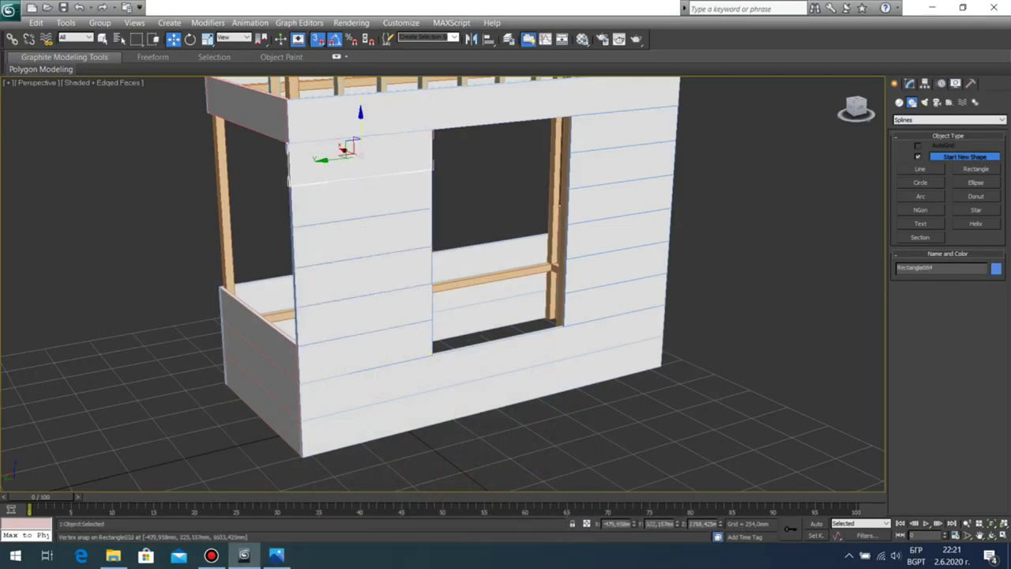
key(ctrl+z)
key(ctrl+z)
key(ctrl+z)
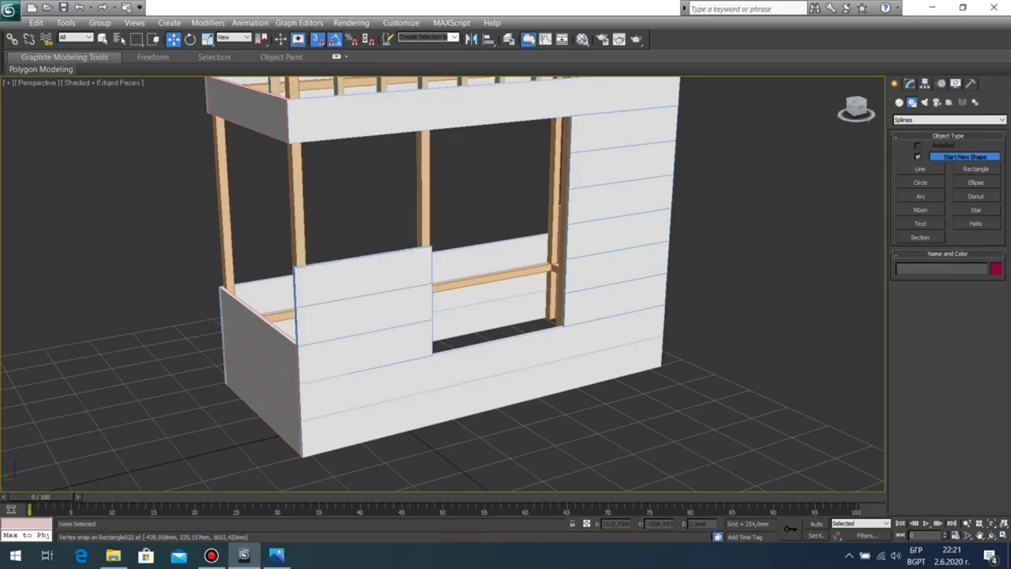
click(365, 276)
key(Delete)
Step: Set the rectangle width of the upper remaining board left of the opening to 149 mm
click(364, 312)
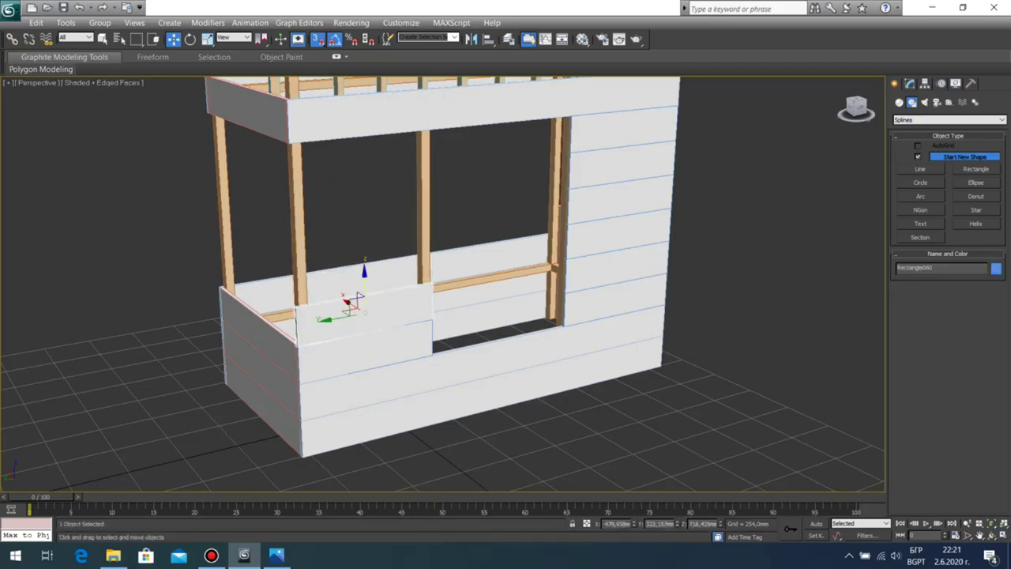
click(910, 84)
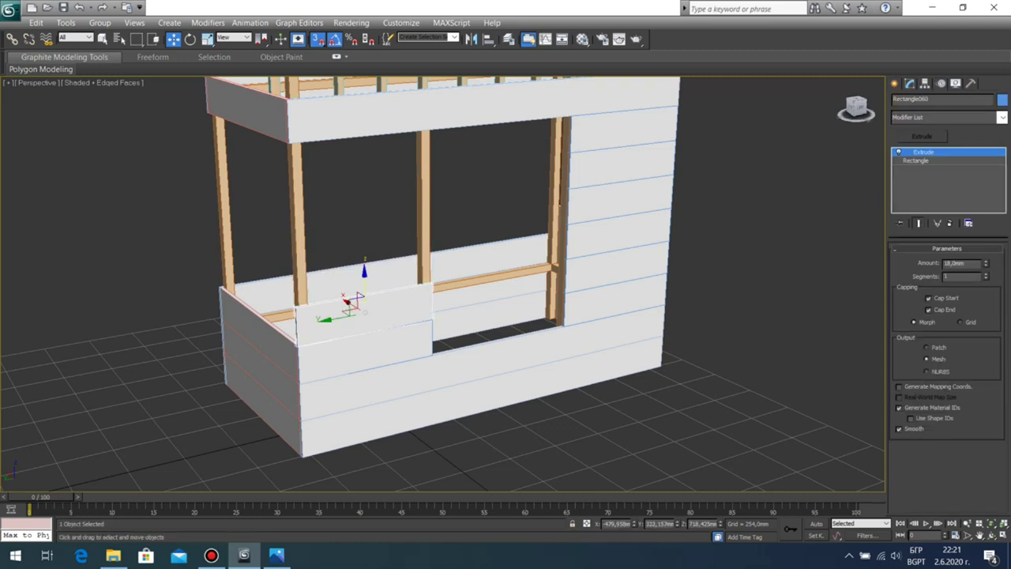
click(916, 160)
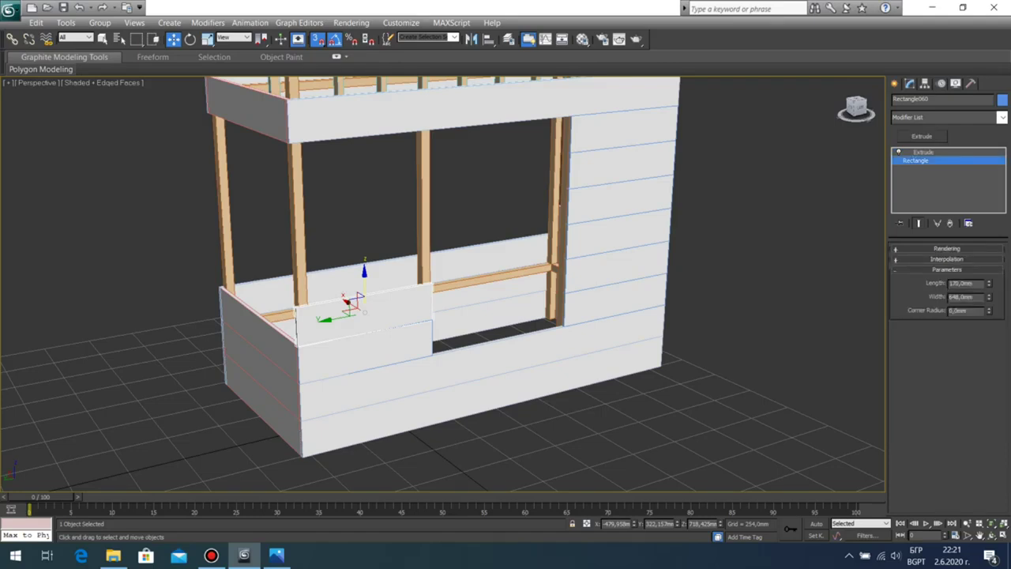
double_click(961, 297)
text(149)
key(Return)
click(727, 273)
Step: Snap the shortened board to the outer corner of the window wall, resting on the board below
scroll(371, 340, up, 3)
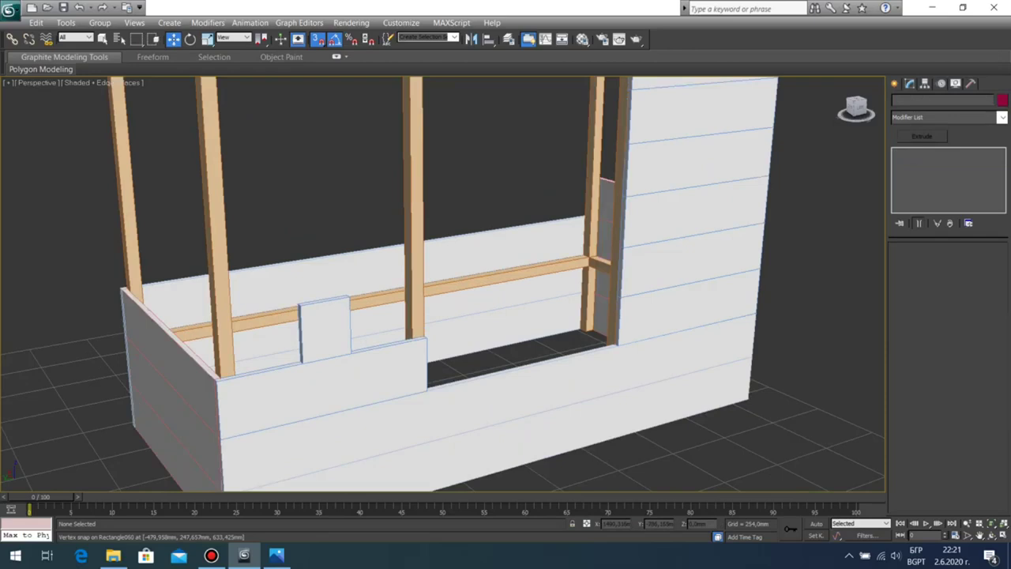
scroll(371, 339, up, 2)
middle_drag(300, 340, 498, 285)
click(476, 299)
drag(439, 346, 312, 372)
scroll(474, 316, down, 5)
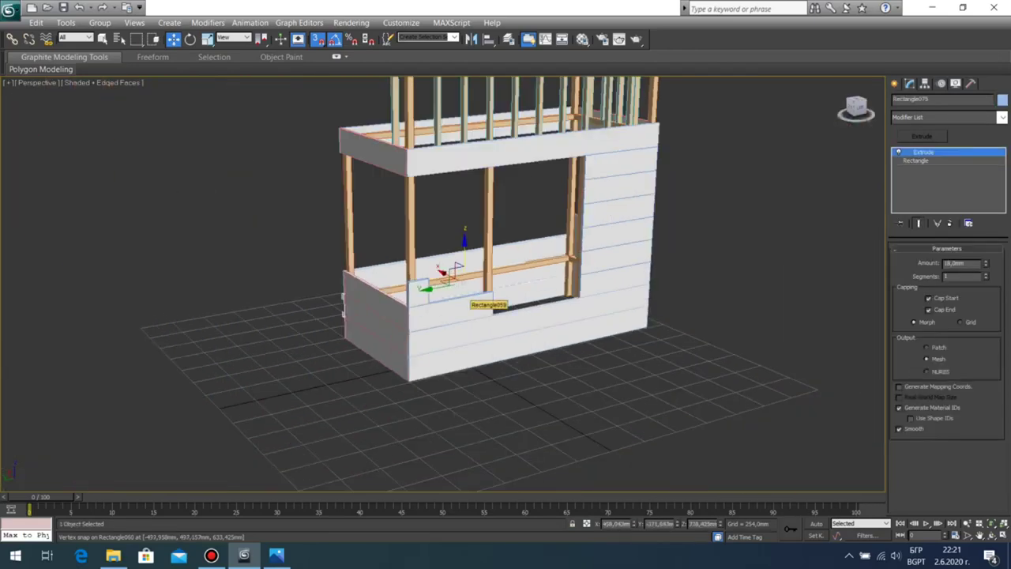
scroll(494, 309, up, 2)
click(528, 322)
scroll(505, 316, up, 2)
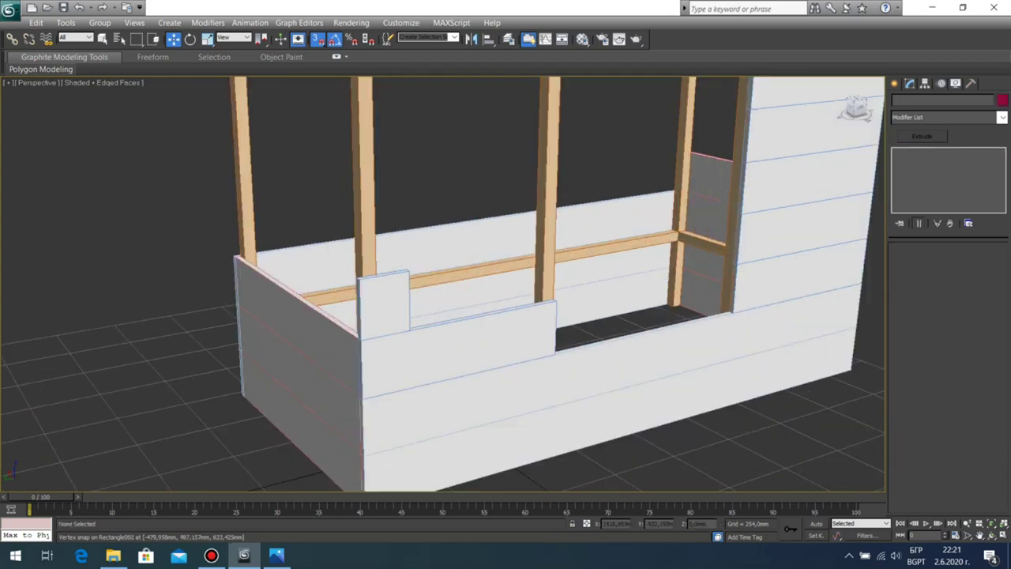
Step: Clone the short board left of the window opening upward as four copies
middle_drag(474, 308, 487, 320)
scroll(473, 316, down, 2)
click(413, 305)
scroll(443, 277, up, 2)
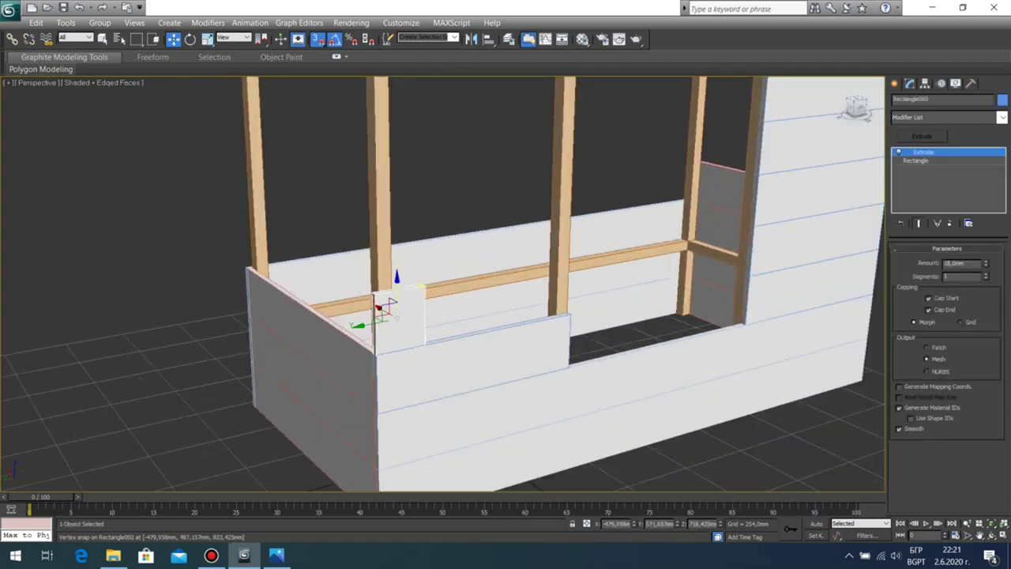
key(s)
shift+drag(397, 285, 396, 220)
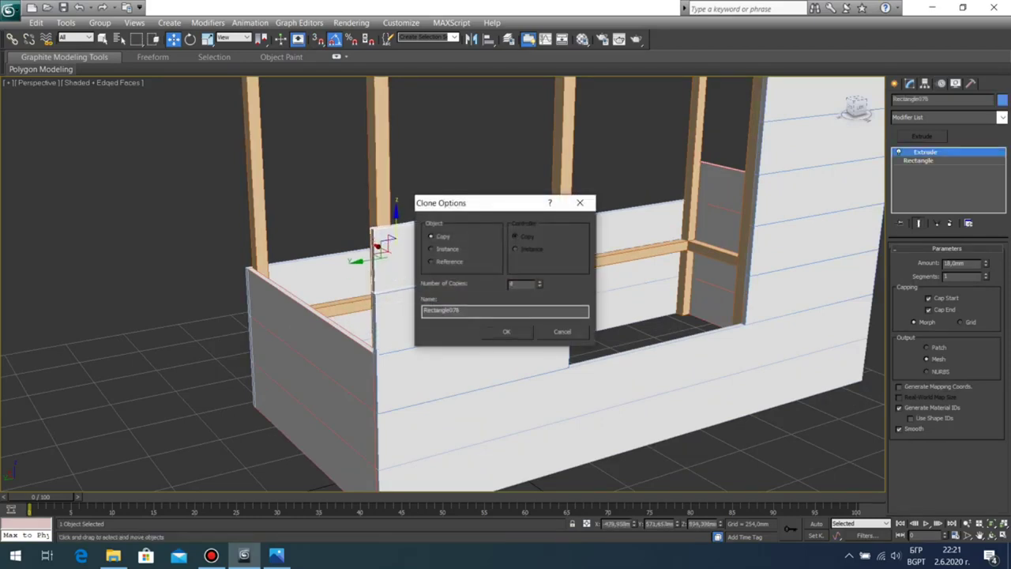
click(506, 332)
Step: Snap the two lower copies of the short board down so each rests on the piece beneath it
scroll(490, 332, down, 3)
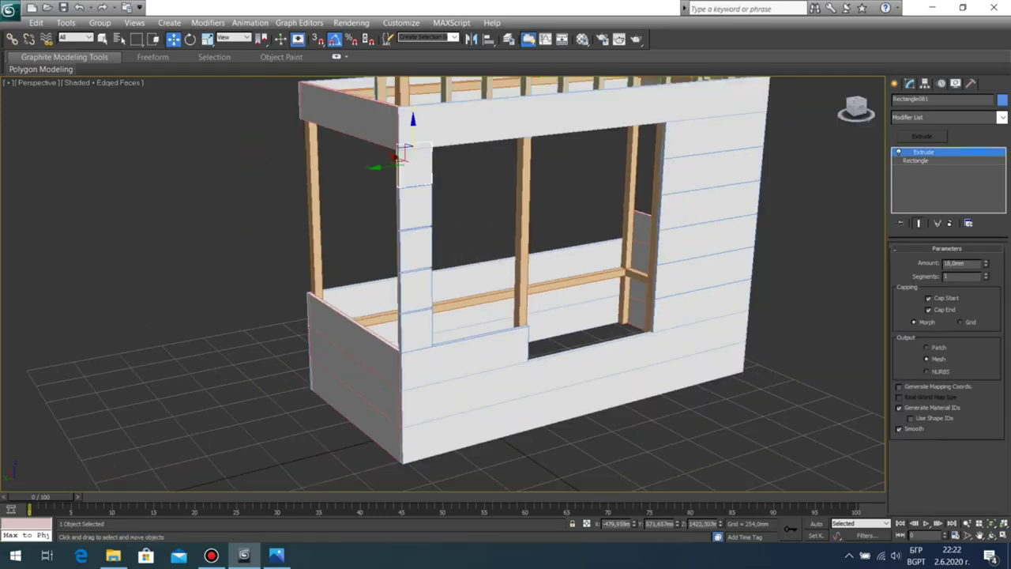
middle_drag(490, 332, 558, 276)
scroll(553, 272, up, 4)
middle_drag(585, 206, 482, 277)
click(547, 170)
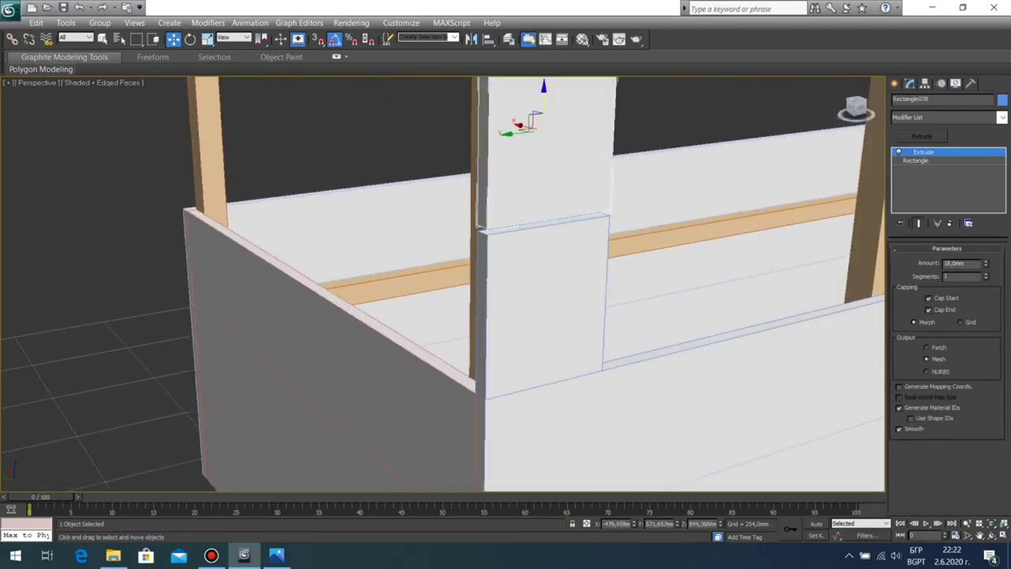
mouse_move(544, 99)
mouse_down()
mouse_move(543, 86)
mouse_move(543, 100)
mouse_up()
key(s)
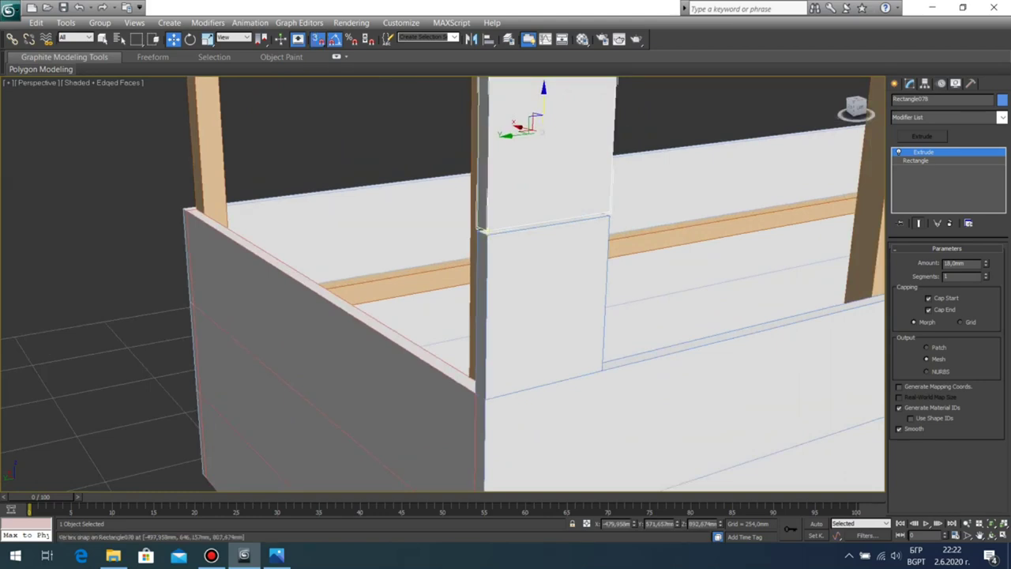
drag(485, 230, 487, 235)
middle_drag(498, 197, 503, 304)
click(515, 143)
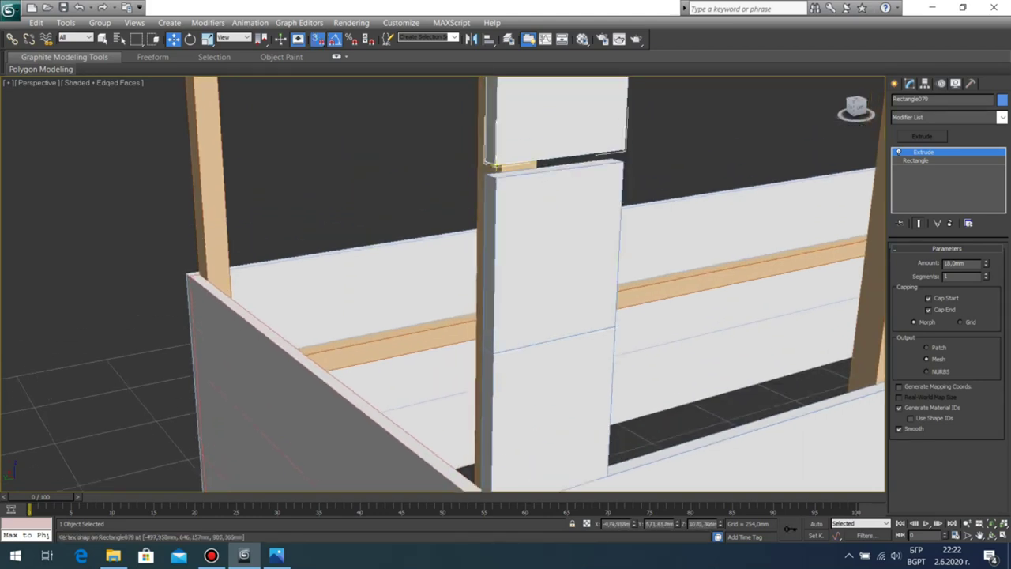
drag(496, 166, 496, 177)
Step: Snap the two upper copies of the short board down onto the pieces beneath them, closing the remaining gaps
mouse_move(501, 179)
middle_down()
mouse_move(501, 302)
mouse_move(485, 382)
middle_up()
click(500, 154)
drag(479, 179, 479, 197)
middle_drag(490, 194, 482, 433)
click(490, 193)
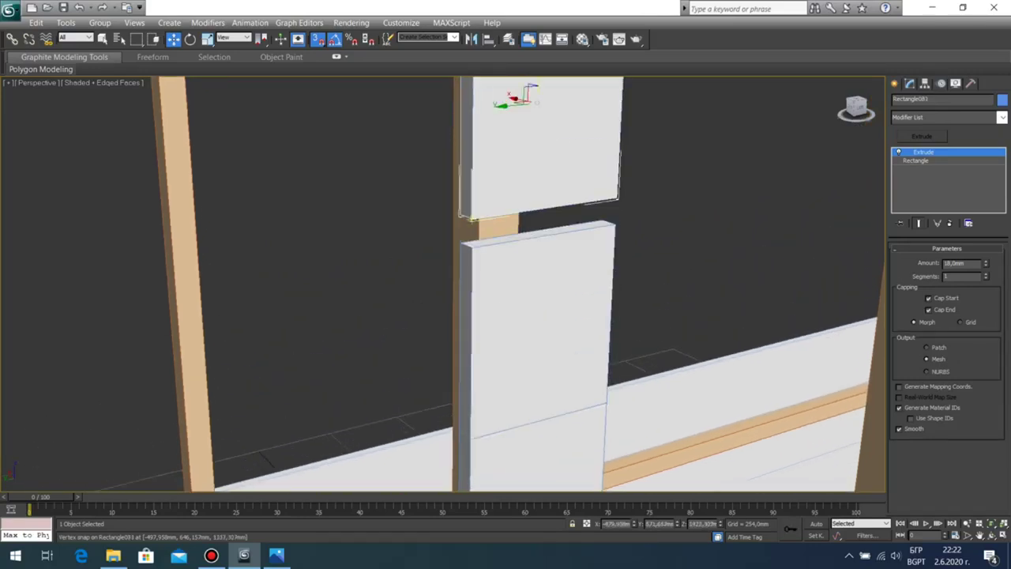
drag(472, 219, 472, 246)
scroll(471, 247, down, 5)
click(561, 260)
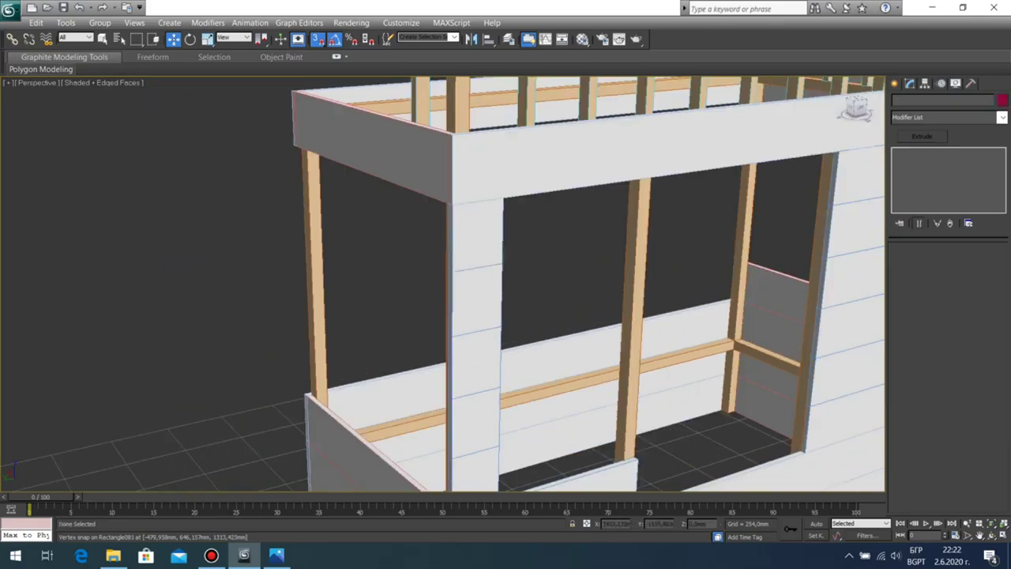
Step: Copy the column of five short boards across the window opening to its opposite side near the middle post
middle_drag(560, 260, 492, 196)
key(ctrl+r)
mouse_move(505, 253)
mouse_down()
mouse_move(359, 237)
mouse_move(510, 254)
mouse_up()
scroll(510, 254, down, 5)
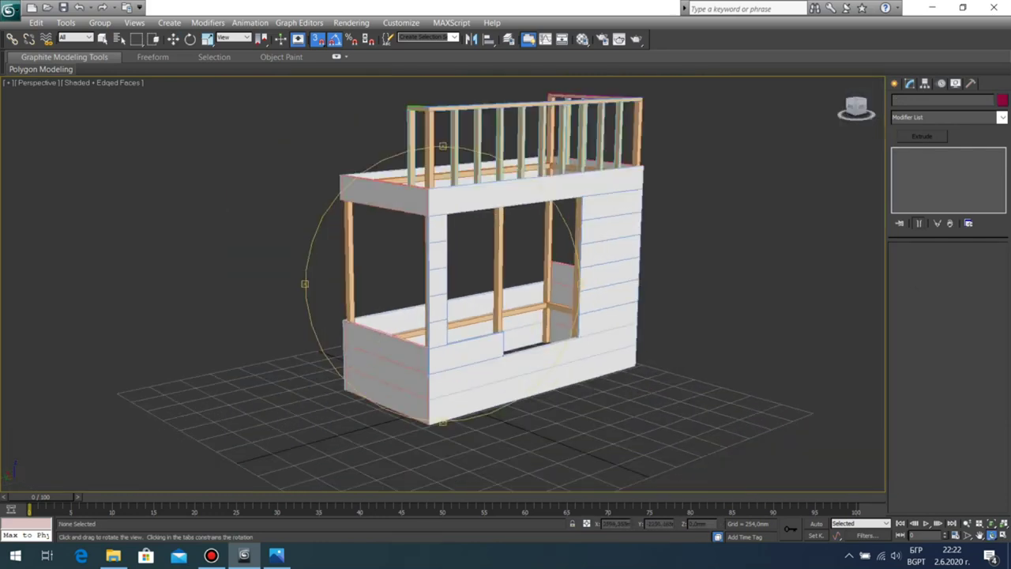
middle_drag(510, 254, 508, 219)
mouse_move(508, 220)
mouse_down()
mouse_move(531, 221)
mouse_move(522, 221)
mouse_move(518, 257)
mouse_move(581, 178)
mouse_move(570, 165)
mouse_move(509, 223)
mouse_move(491, 222)
mouse_up()
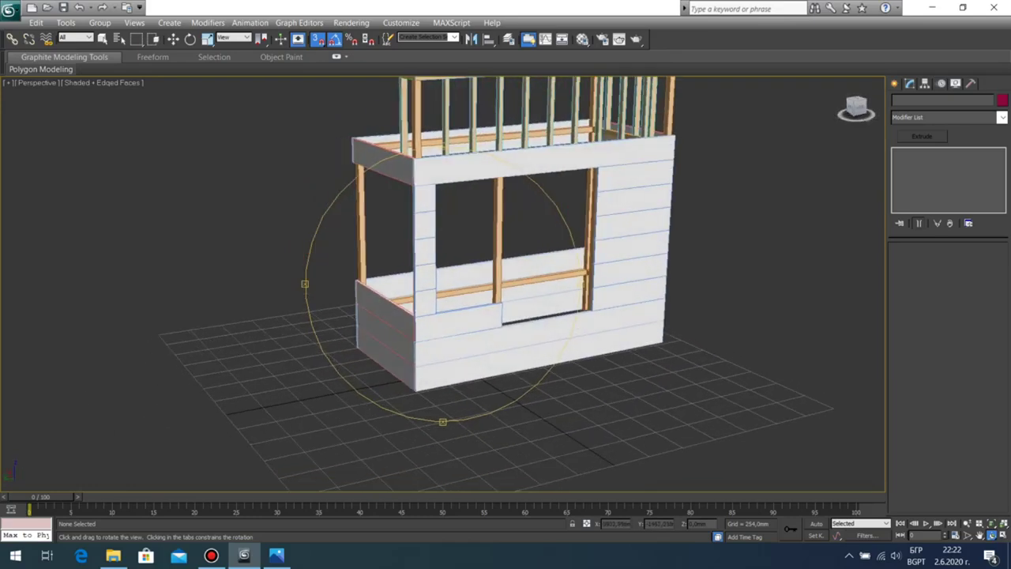
scroll(491, 222, up, 3)
middle_drag(491, 223, 448, 215)
key(w)
click(374, 306)
ctrl+click(374, 265)
ctrl+click(373, 226)
ctrl+click(372, 183)
ctrl+click(369, 143)
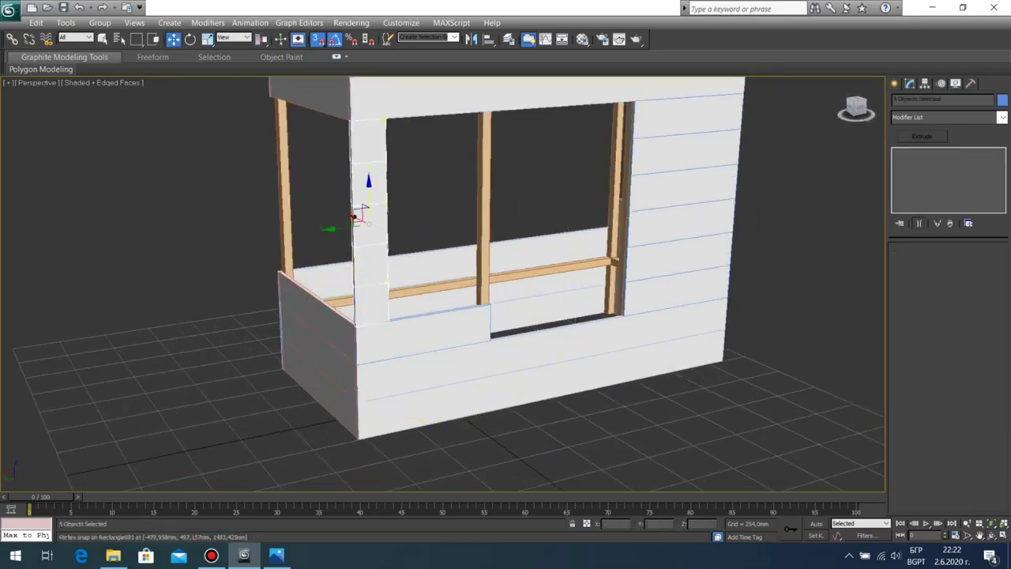
click(318, 39)
mouse_move(359, 210)
shift+mouse_down()
mouse_move(481, 198)
mouse_move(468, 196)
shift+mouse_up()
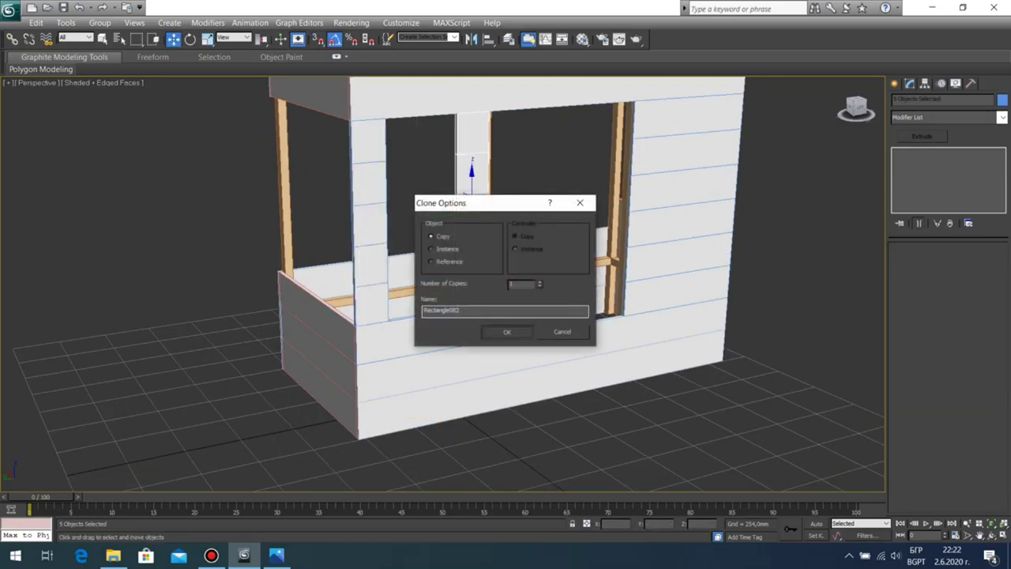
key(Return)
Step: Snap the copied column to the doorway-side end of the wide board below the window
key(z)
middle_drag(468, 198, 399, 124)
click(991, 535)
drag(506, 331, 379, 296)
scroll(379, 296, up, 4)
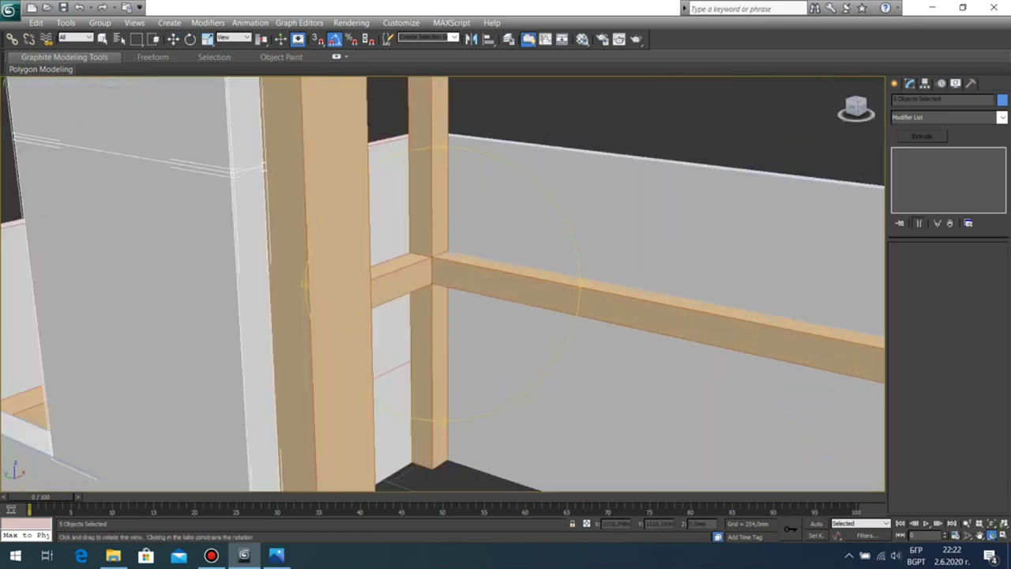
middle_drag(379, 297, 397, 262)
key(w)
click(318, 40)
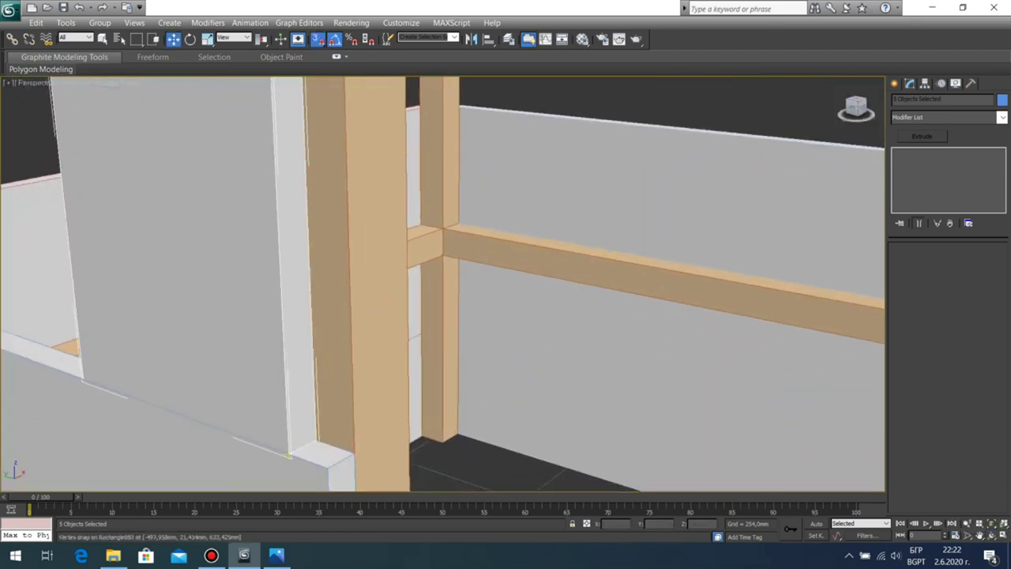
drag(290, 455, 328, 467)
scroll(335, 434, down, 6)
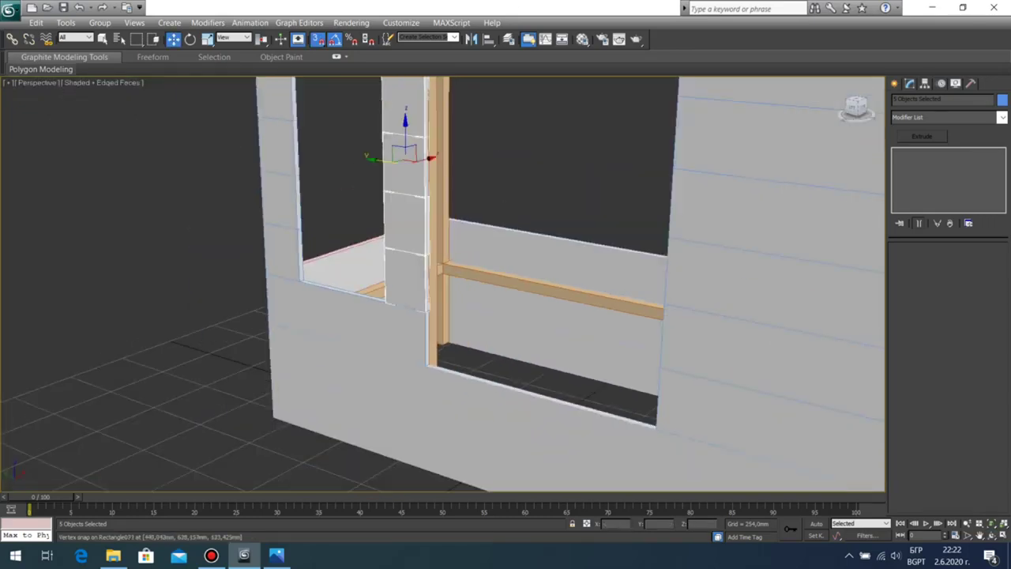
click(340, 433)
Step: Delete the topmost short board from each of the two columns beside the window
click(992, 536)
drag(427, 301, 505, 308)
middle_drag(474, 285, 473, 316)
scroll(474, 316, up, 6)
scroll(473, 316, down, 4)
key(w)
click(405, 184)
key(Delete)
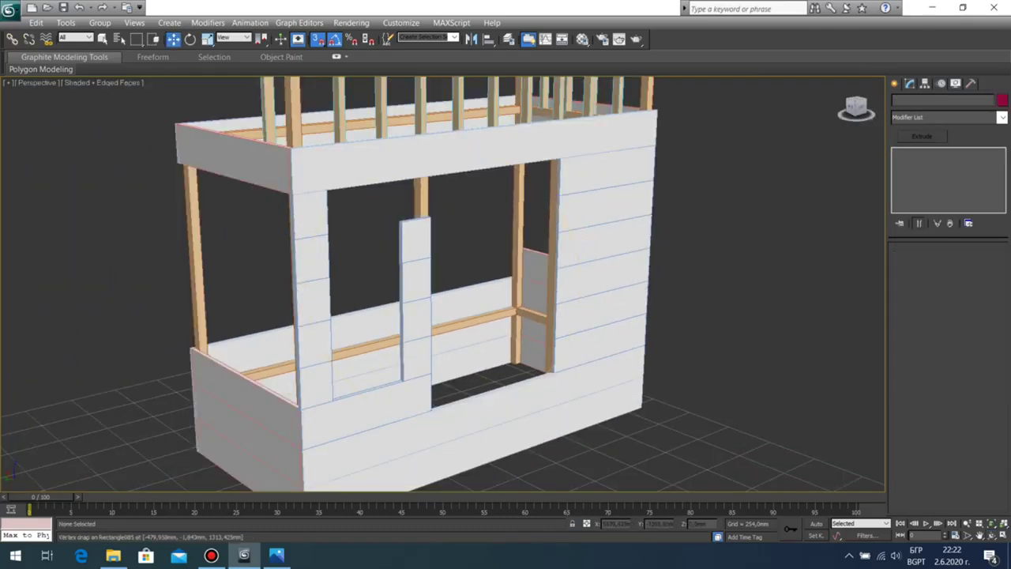
click(311, 215)
key(Delete)
Step: Copy the wide board from below the window upward and snap it onto both columns as the window's header
click(379, 404)
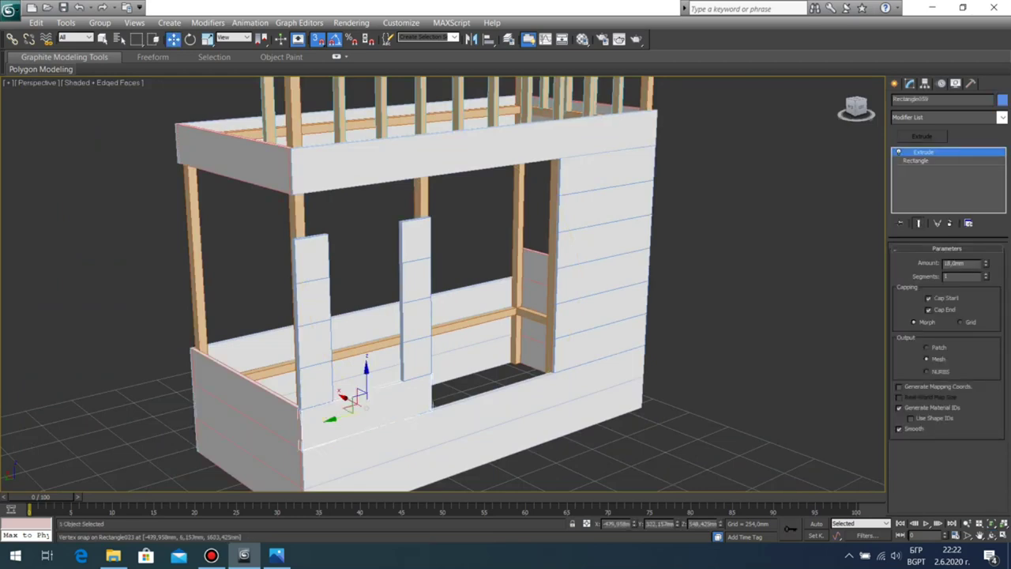
mouse_move(352, 395)
shift+mouse_down()
mouse_move(350, 403)
mouse_move(348, 193)
shift+mouse_up()
key(Return)
scroll(337, 188, up, 5)
mouse_move(337, 188)
middle_down()
mouse_move(506, 139)
mouse_move(561, 18)
middle_up()
click(317, 40)
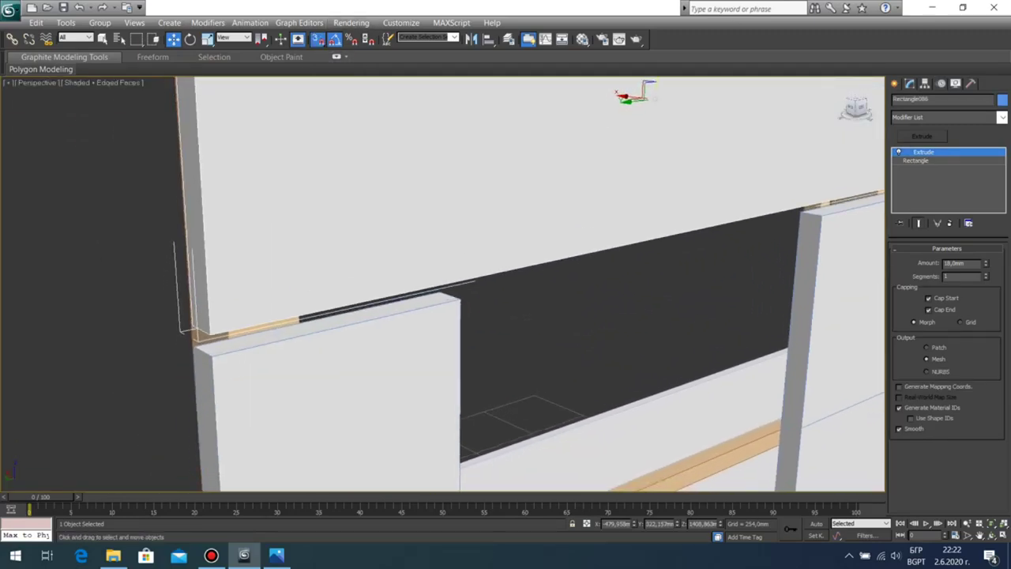
drag(209, 335, 212, 357)
scroll(212, 357, down, 6)
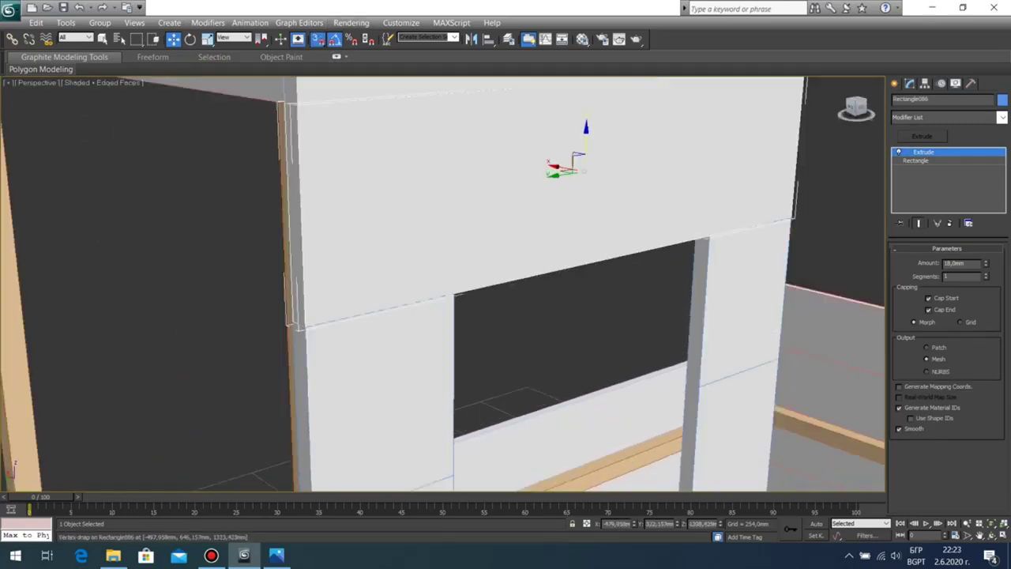
click(211, 354)
middle_drag(212, 354, 162, 288)
scroll(162, 289, down, 5)
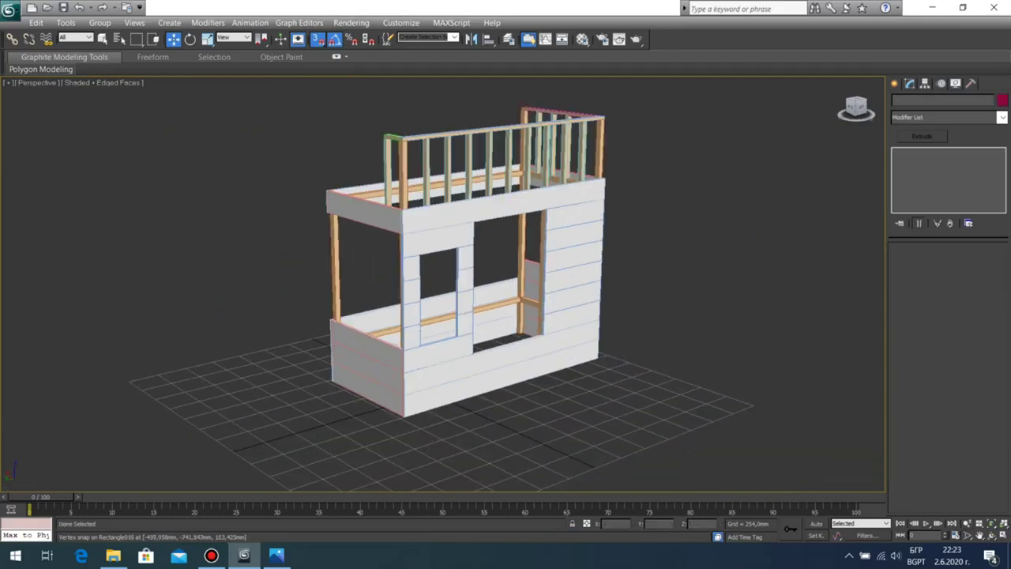
Step: Delete the six full boards on the far side of the door opening, keeping the long boards below
click(991, 536)
drag(505, 316, 451, 307)
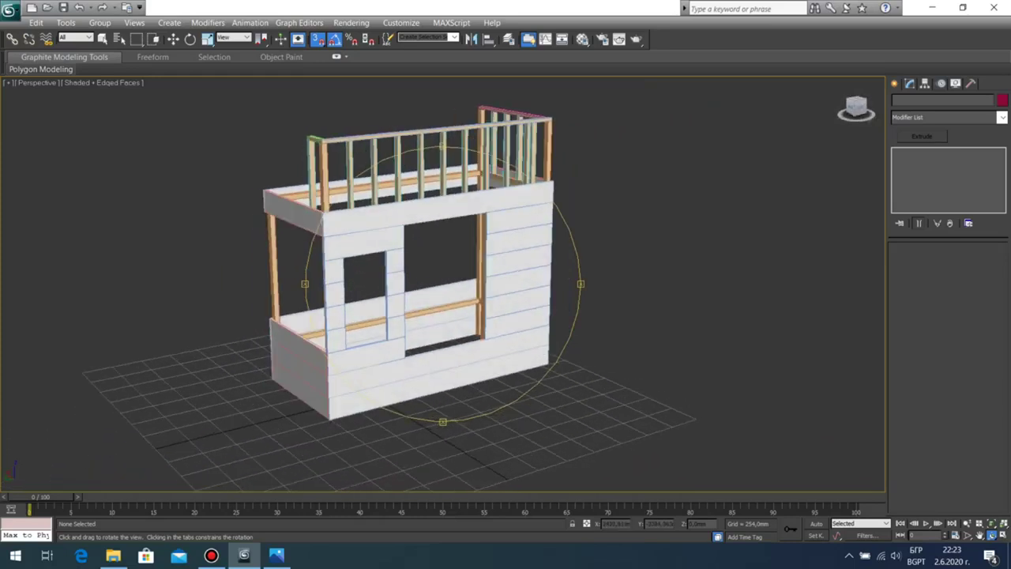
scroll(447, 304, up, 4)
middle_drag(447, 304, 363, 288)
scroll(442, 284, down, 4)
key(w)
click(499, 181)
key(Delete)
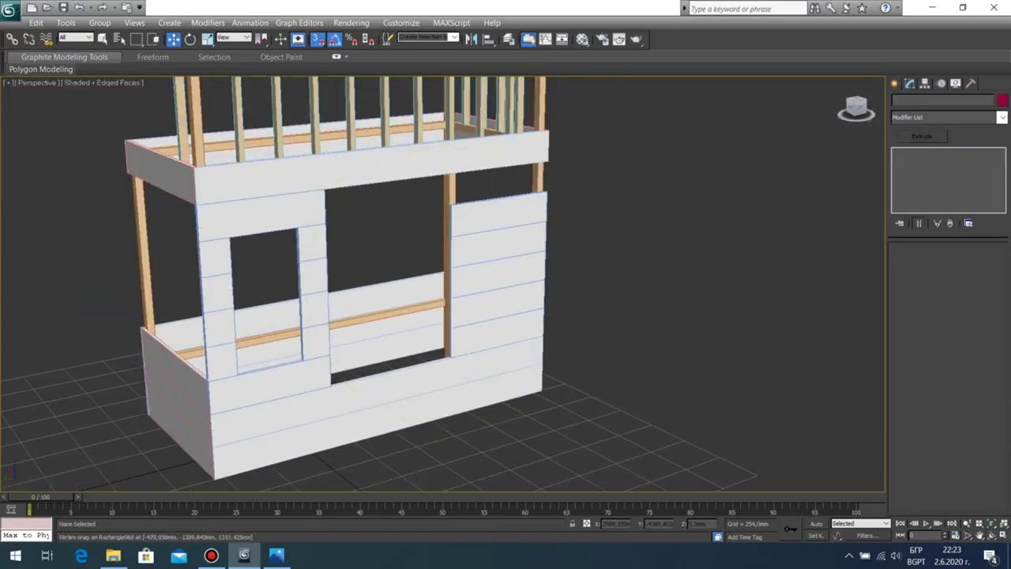
click(498, 213)
key(Delete)
click(499, 243)
key(Delete)
click(498, 273)
key(Delete)
click(498, 304)
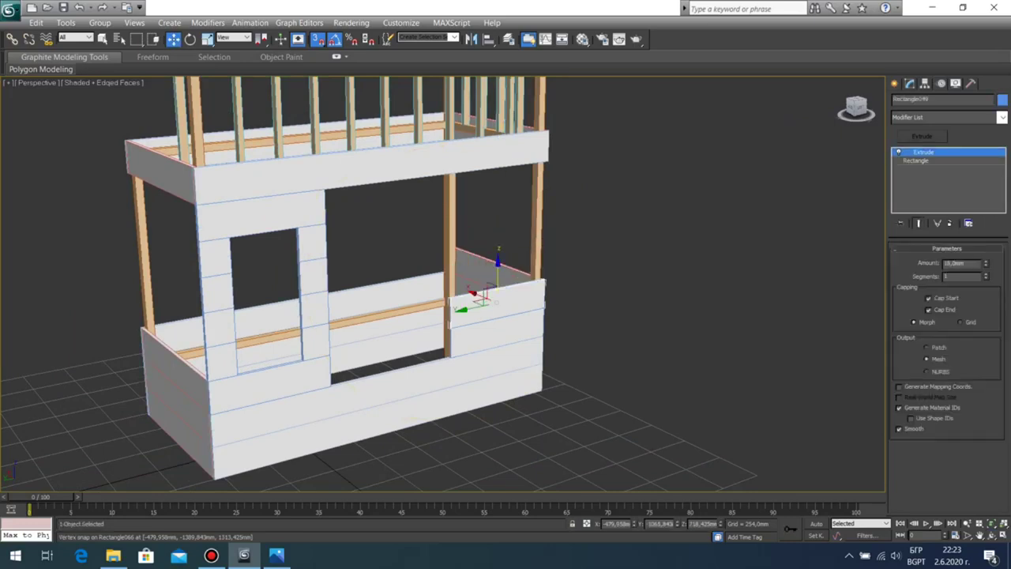
key(Delete)
click(498, 333)
key(Delete)
Step: Select the ten boards framing the window and copy them to the far side of the door opening
click(269, 382)
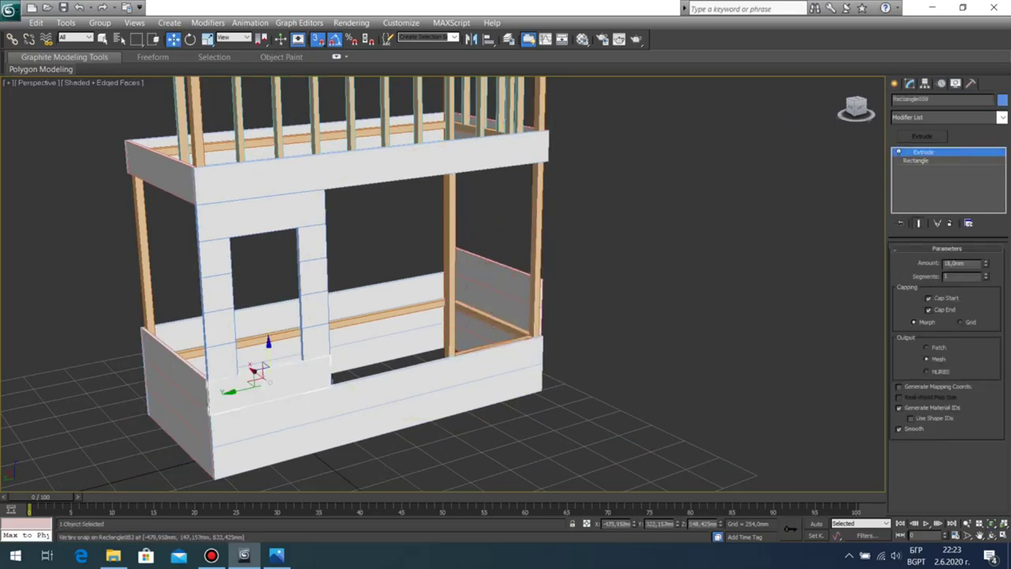
ctrl+click(222, 361)
ctrl+click(220, 329)
ctrl+click(217, 294)
ctrl+click(214, 259)
drag(213, 316, 221, 296)
ctrl+click(316, 277)
ctrl+click(316, 311)
ctrl+click(316, 342)
click(317, 39)
mouse_move(249, 292)
shift+mouse_down()
mouse_move(384, 261)
mouse_move(470, 267)
mouse_move(458, 273)
shift+mouse_up()
click(506, 332)
Step: Snap the copied window section to the far outer corner of the long board beneath it
scroll(506, 316, up, 8)
middle_drag(506, 331, 395, 142)
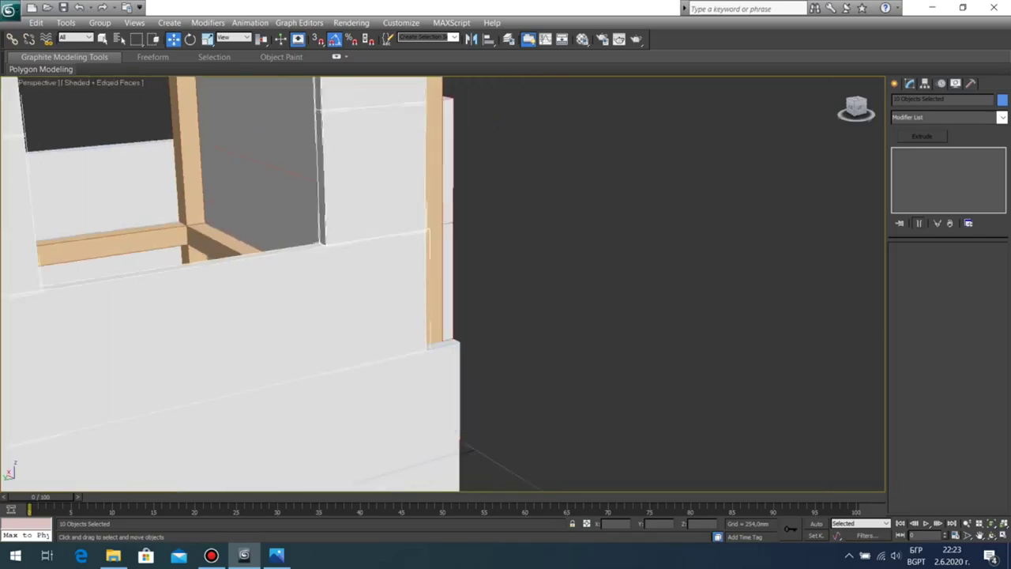
scroll(479, 352, up, 2)
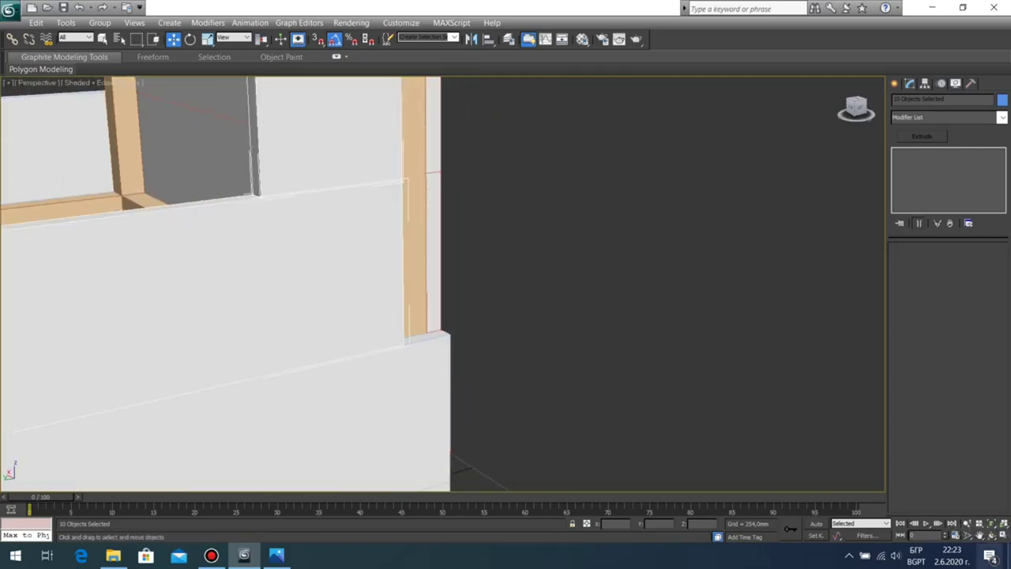
click(991, 535)
drag(505, 268, 442, 356)
drag(474, 292, 434, 288)
scroll(490, 272, up, 2)
right_click(489, 272)
key(s)
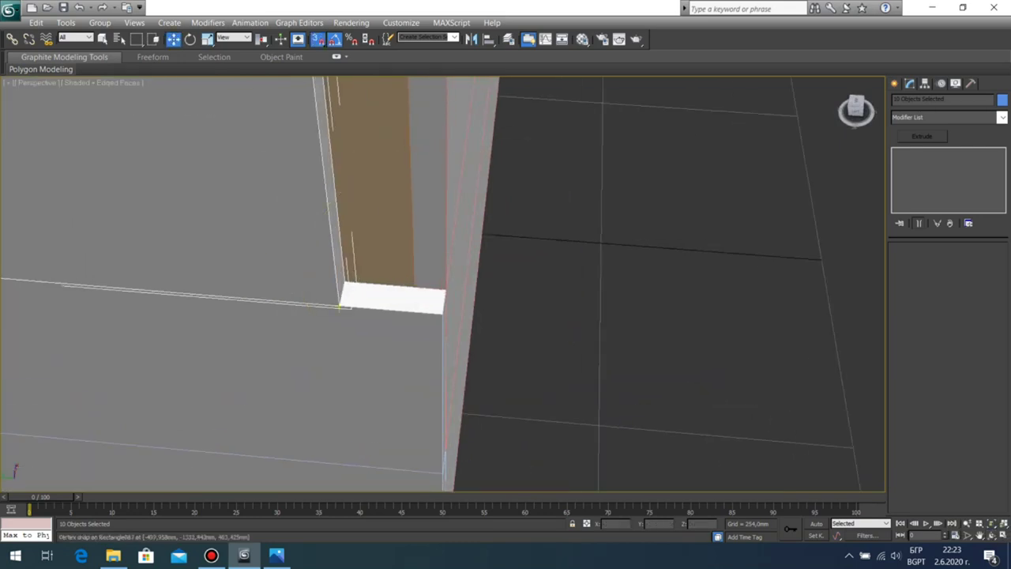
scroll(340, 306, down, 10)
click(585, 340)
Step: Examine the copied window section's fit against the end post and the outer corner from inside and outside
click(992, 536)
drag(434, 304, 646, 223)
middle_drag(553, 237, 555, 271)
scroll(555, 270, up, 7)
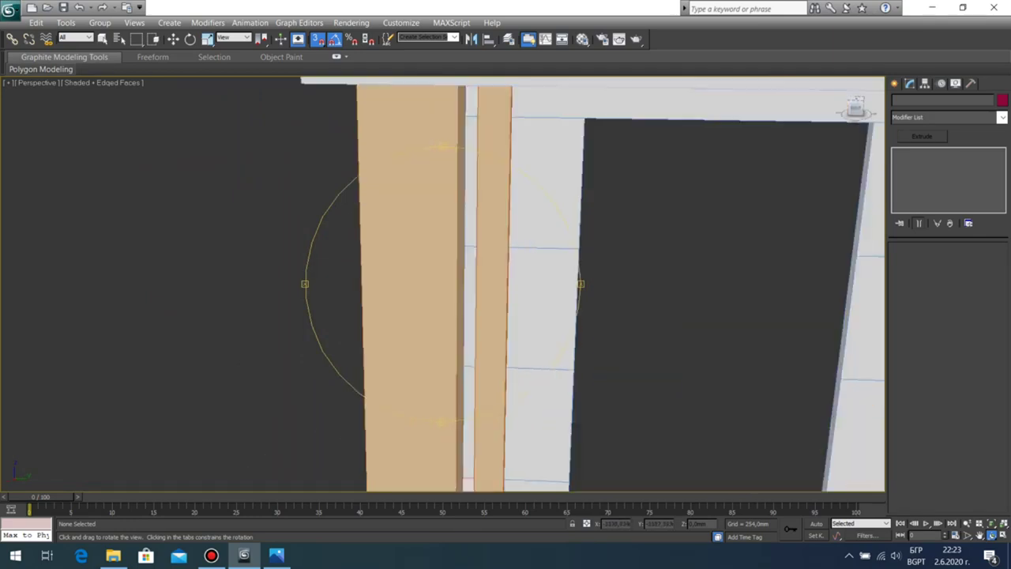
middle_drag(631, 300, 434, 236)
scroll(474, 276, down, 5)
drag(497, 285, 261, 281)
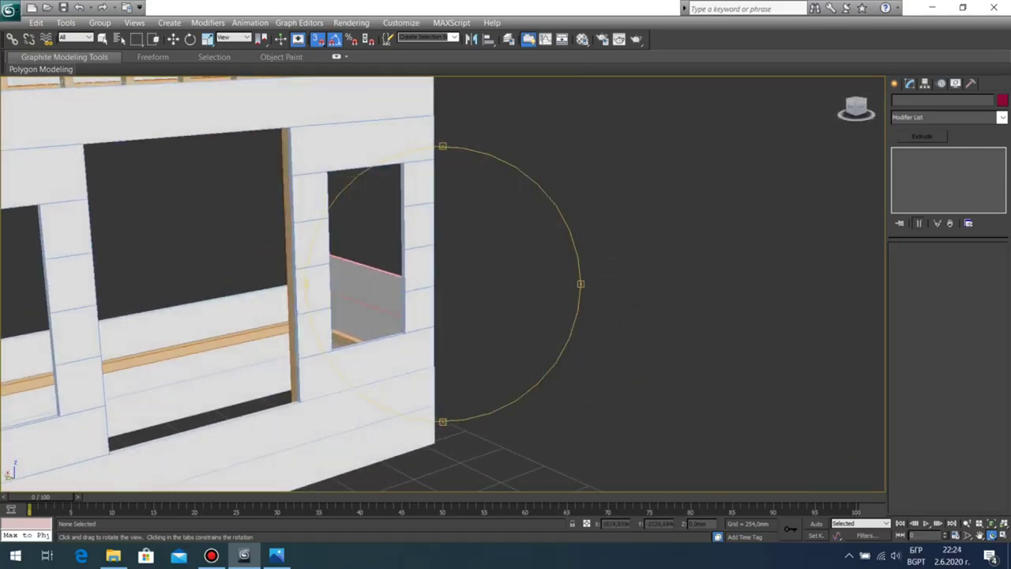
Step: Review the bed's two-window front wall and its back, and open the reference photo for comparison
scroll(443, 276, down, 7)
drag(473, 276, 370, 295)
scroll(490, 284, up, 7)
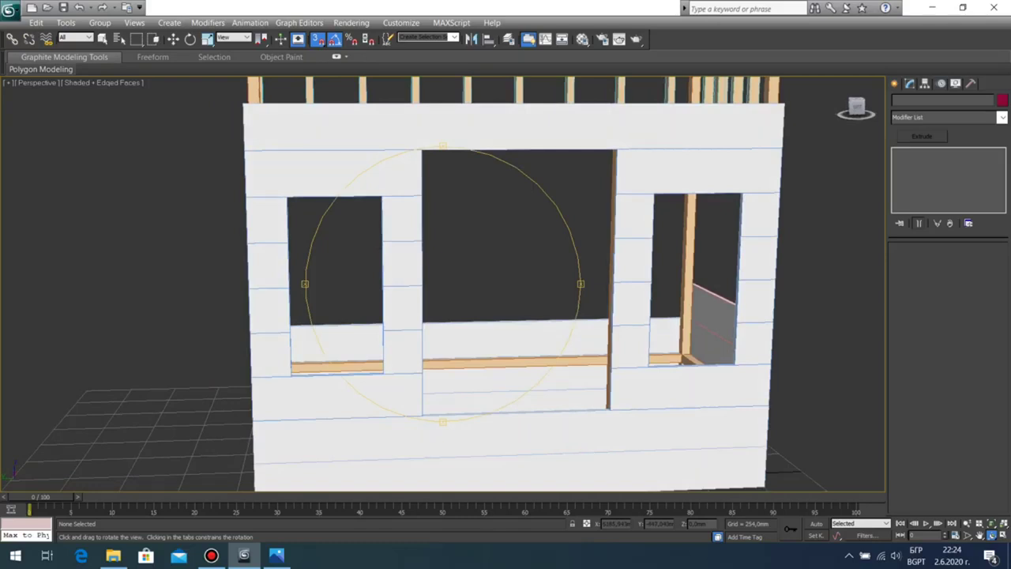
mouse_move(395, 292)
mouse_down()
mouse_move(370, 304)
mouse_move(458, 300)
mouse_move(375, 300)
mouse_move(399, 312)
mouse_move(483, 290)
mouse_move(421, 297)
mouse_move(412, 287)
mouse_move(425, 288)
mouse_move(396, 303)
mouse_move(405, 294)
mouse_up()
scroll(415, 300, down, 3)
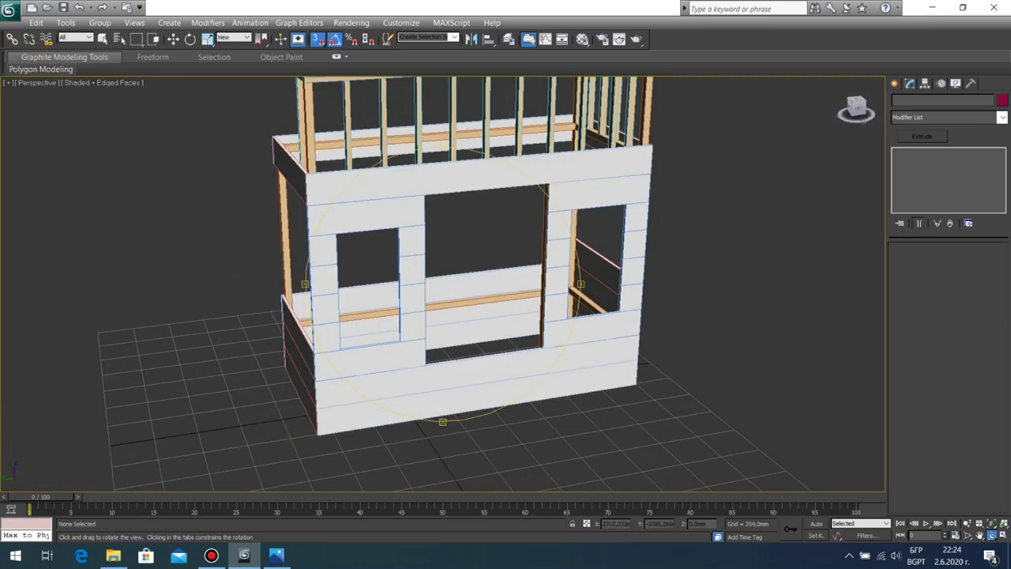
mouse_move(406, 293)
mouse_down()
mouse_move(387, 303)
mouse_move(422, 300)
mouse_move(427, 286)
mouse_move(417, 290)
mouse_move(457, 299)
mouse_move(397, 288)
mouse_up()
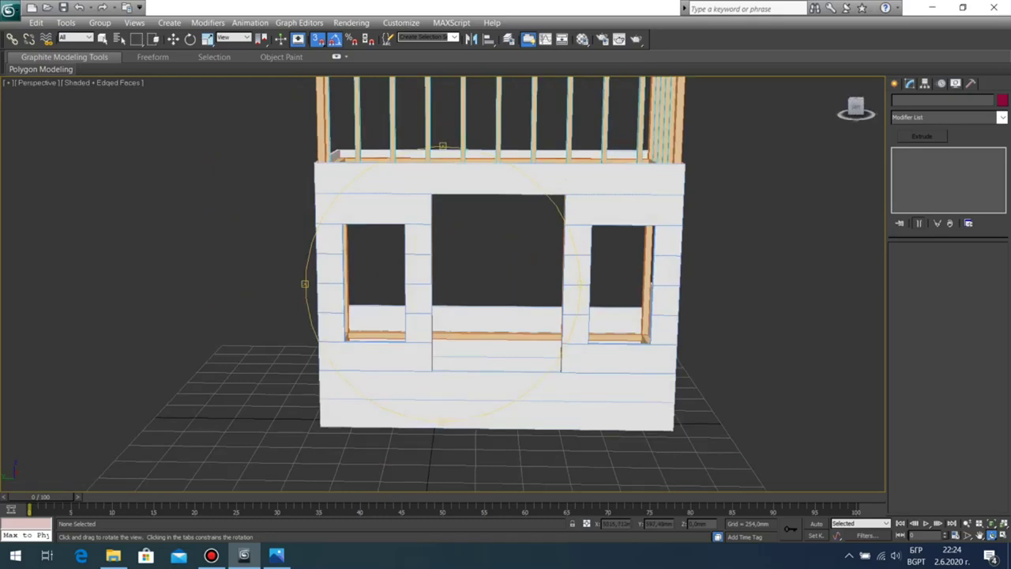
mouse_move(400, 287)
mouse_down()
mouse_move(520, 289)
mouse_move(418, 291)
mouse_up()
scroll(418, 291, down, 4)
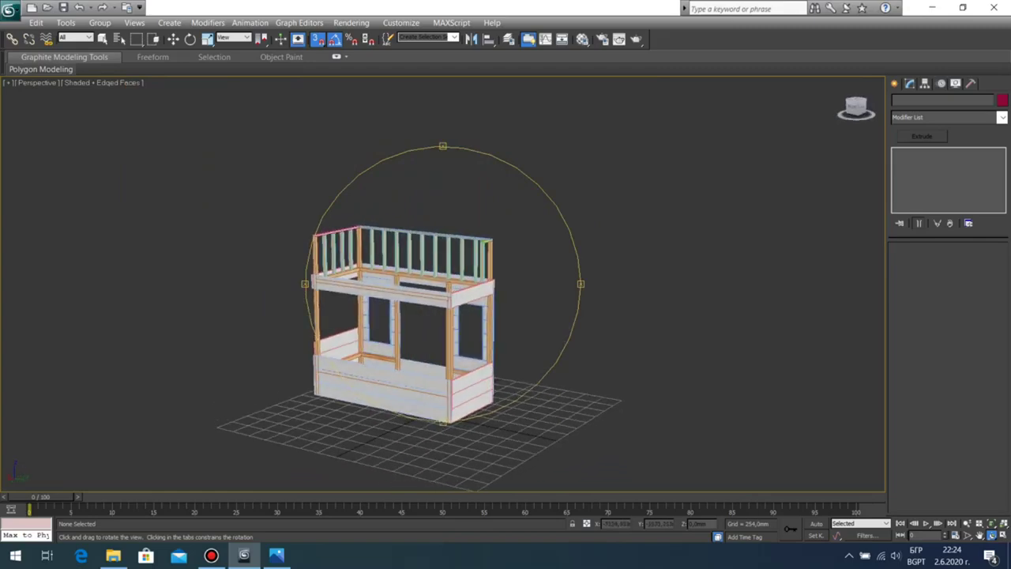
scroll(419, 291, up, 6)
middle_drag(419, 291, 425, 221)
drag(419, 288, 506, 277)
scroll(449, 286, down, 5)
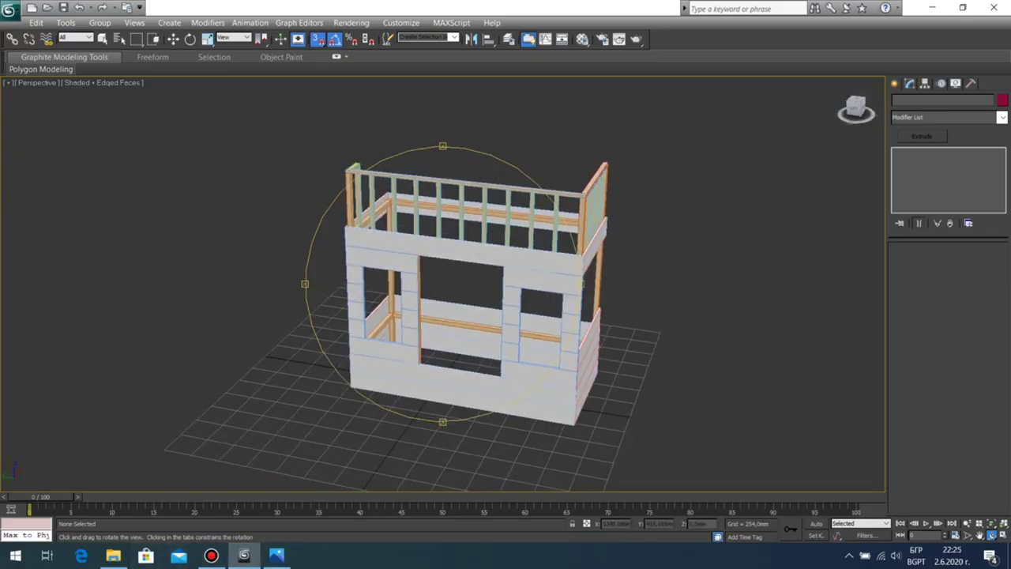
drag(400, 313, 556, 294)
click(276, 555)
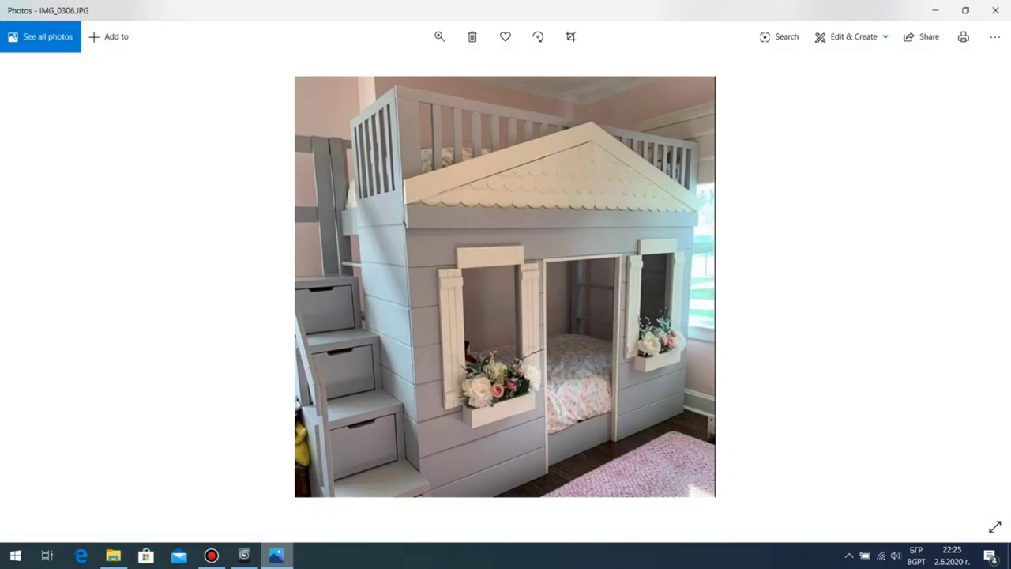
Step: Switch back to 3ds Max and examine the front wall around the window and the door opening
click(276, 556)
drag(442, 324, 498, 318)
scroll(474, 316, up, 5)
middle_drag(474, 316, 533, 209)
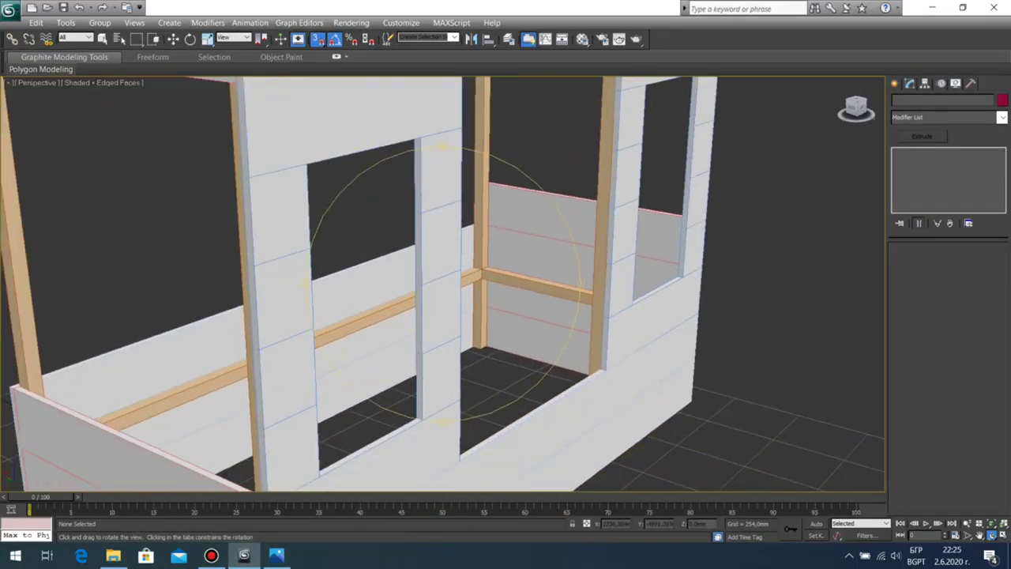
scroll(533, 210, down, 2)
drag(474, 300, 496, 284)
scroll(442, 285, down, 3)
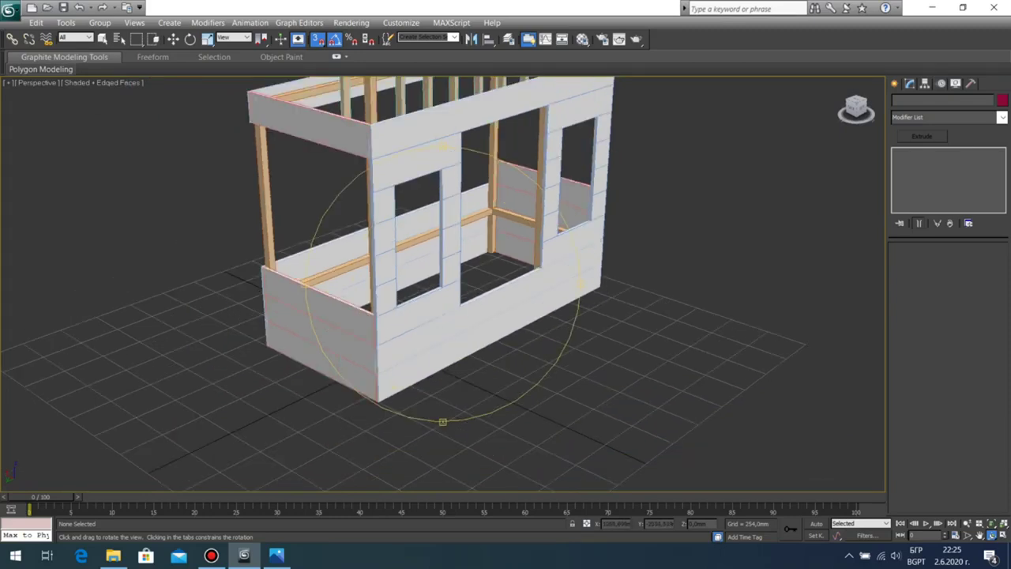
Step: In the top view with snapping off, draw a rectangle 40 mm long and 25 mm wide beside the front wall
key(alt+w)
right_click(253, 340)
key(alt+w)
key(alt+w)
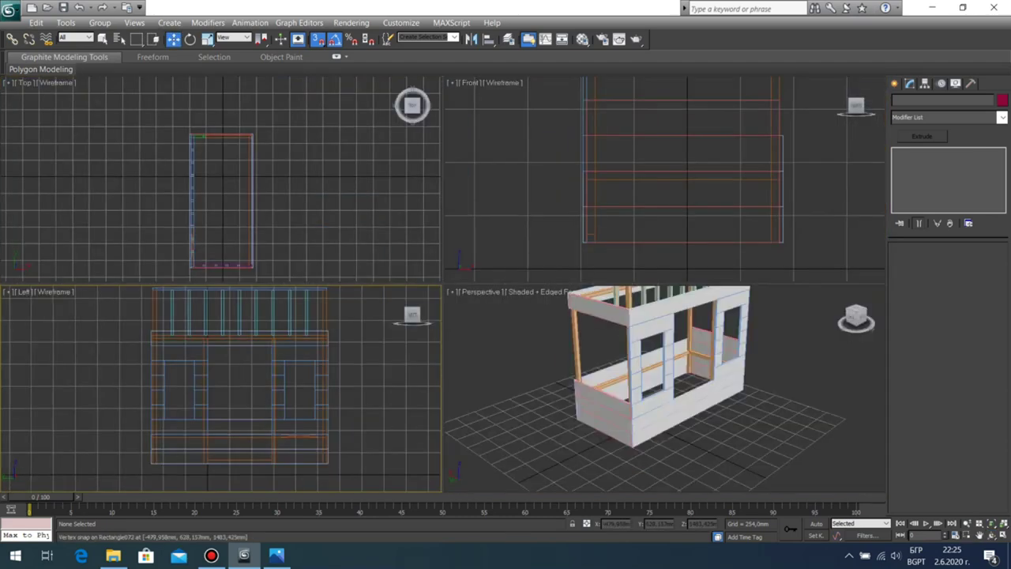
right_click(315, 205)
key(alt+w)
key(z)
middle_drag(296, 269, 327, 252)
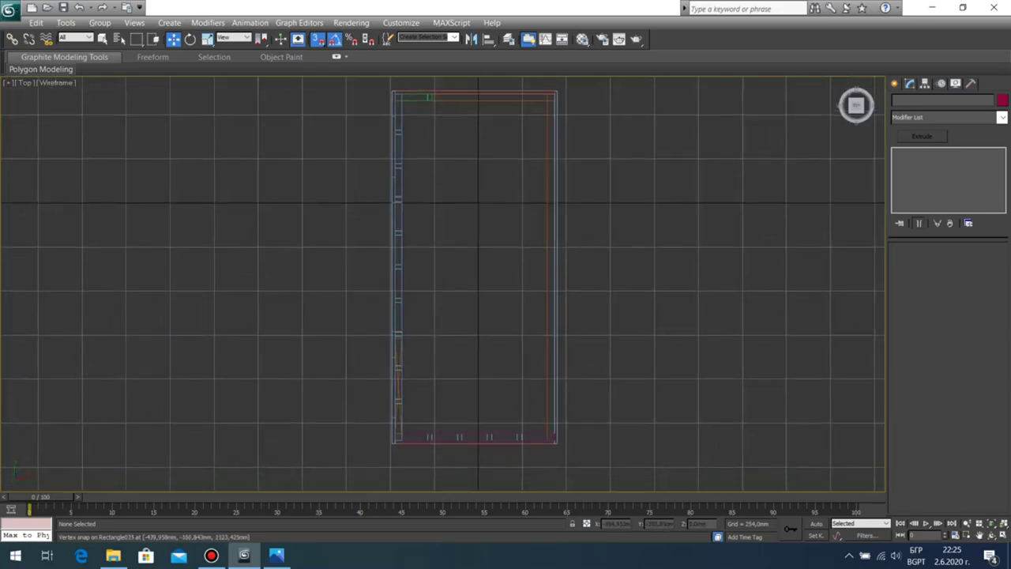
key(s)
click(894, 84)
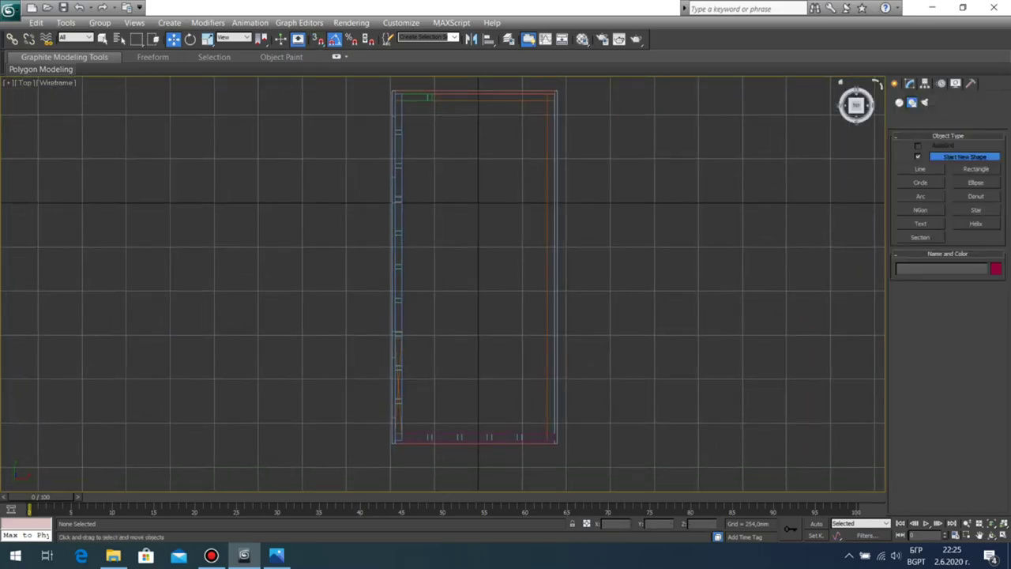
click(975, 169)
middle_drag(419, 221, 495, 245)
scroll(449, 237, up, 3)
middle_drag(447, 190, 448, 241)
mouse_move(440, 182)
mouse_down()
mouse_move(452, 218)
mouse_move(447, 202)
mouse_up()
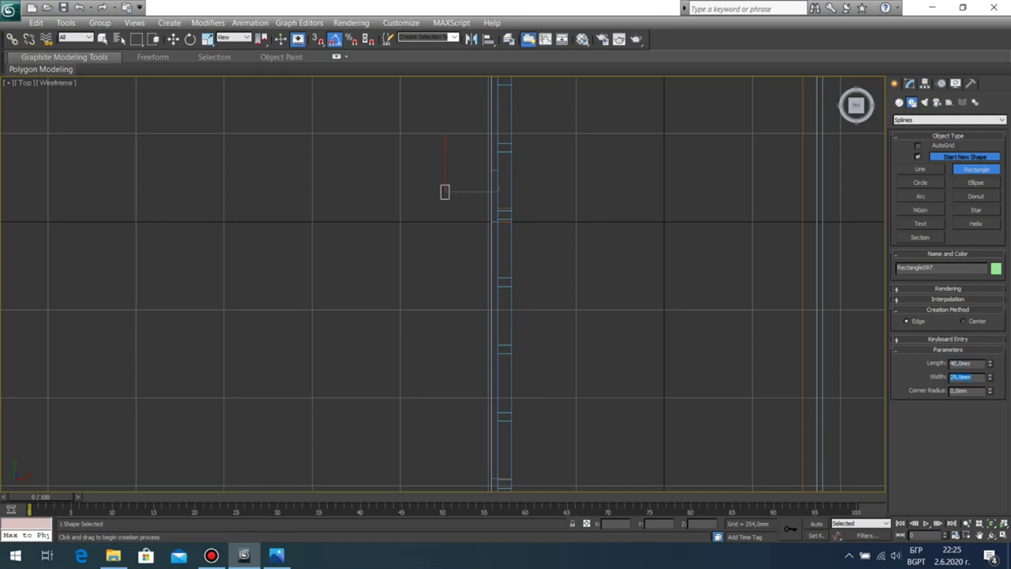
right_click(611, 246)
right_click(611, 247)
Step: Move the small rectangle outward to the front wall near the window beside the door opening
key(alt+w)
right_click(664, 387)
key(alt+w)
drag(466, 361, 466, 245)
key(z)
scroll(467, 245, down, 5)
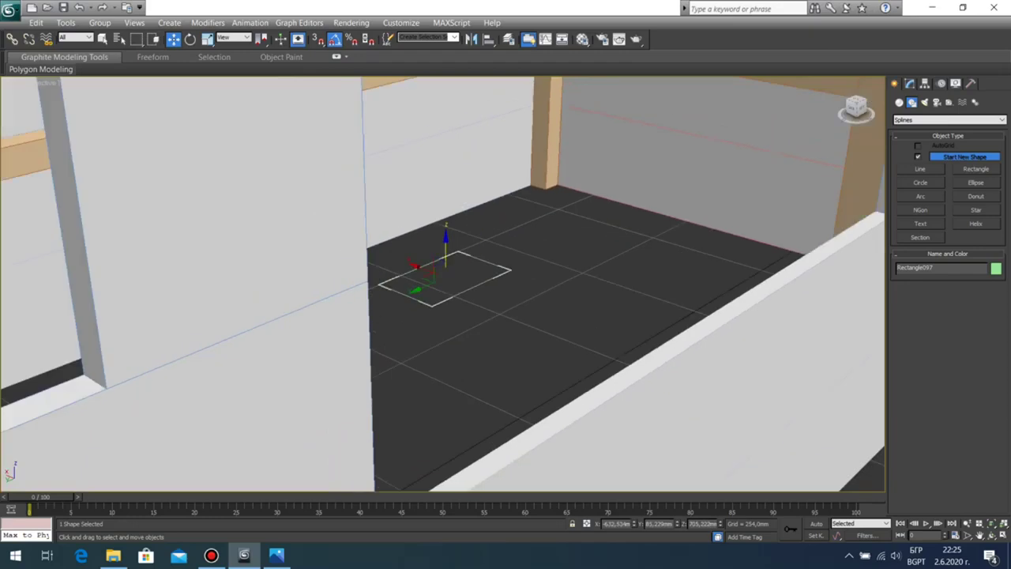
scroll(445, 259, down, 5)
drag(425, 277, 391, 264)
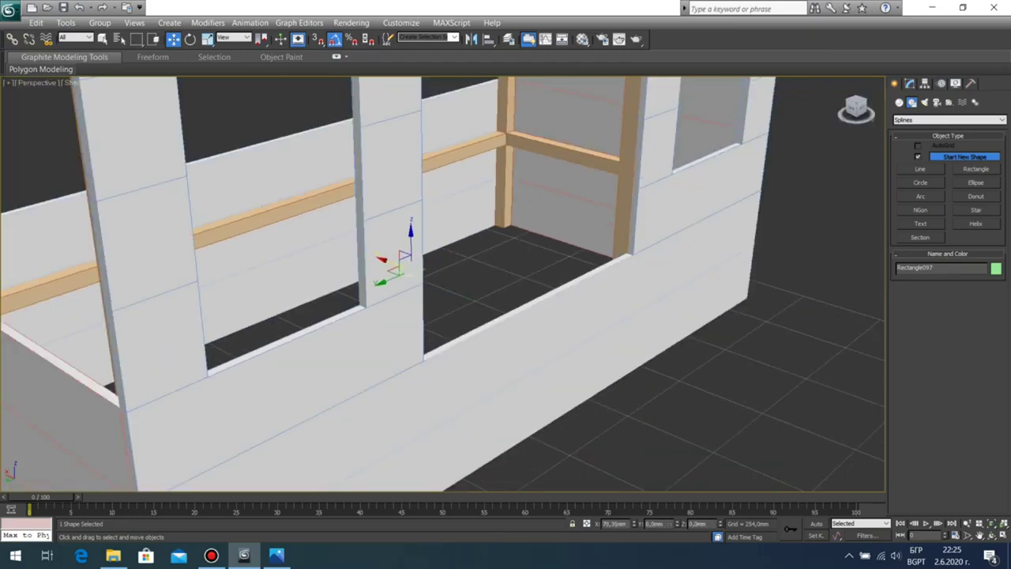
Step: In the left view, lower the rectangle to just below the window's bottom edge
key(alt+w)
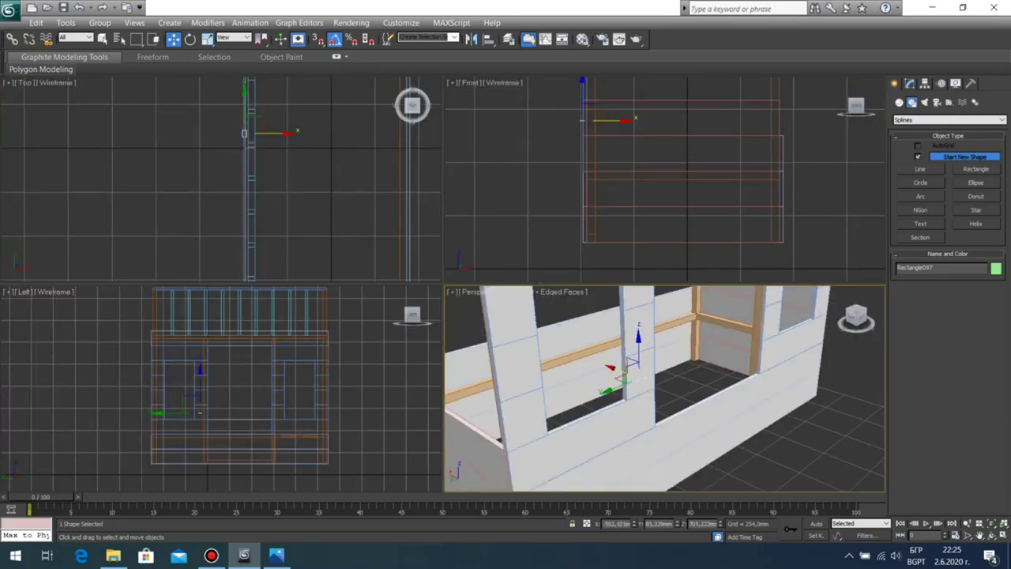
middle_click(237, 387)
key(alt+w)
key(z)
middle_drag(514, 377, 574, 330)
scroll(442, 284, down, 10)
middle_drag(454, 276, 466, 308)
drag(456, 297, 457, 318)
middle_drag(457, 324, 366, 218)
scroll(520, 337, up, 5)
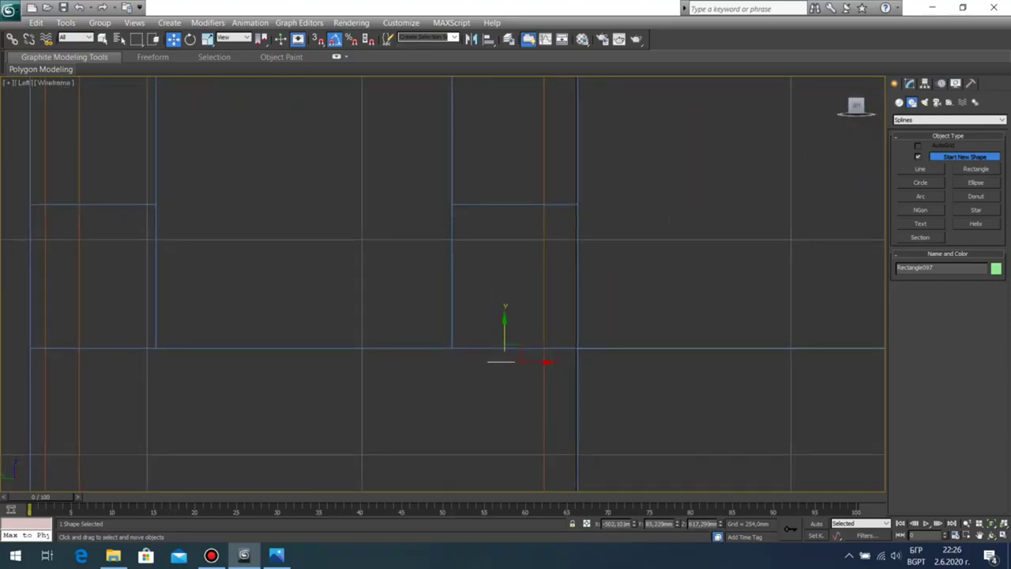
Step: Extrude the rectangle 703.8 mm into a vertical trim strip and check it against the reference photo's shutters
click(909, 83)
click(922, 137)
middle_drag(505, 316, 470, 331)
scroll(470, 332, down, 3)
scroll(458, 379, down, 3)
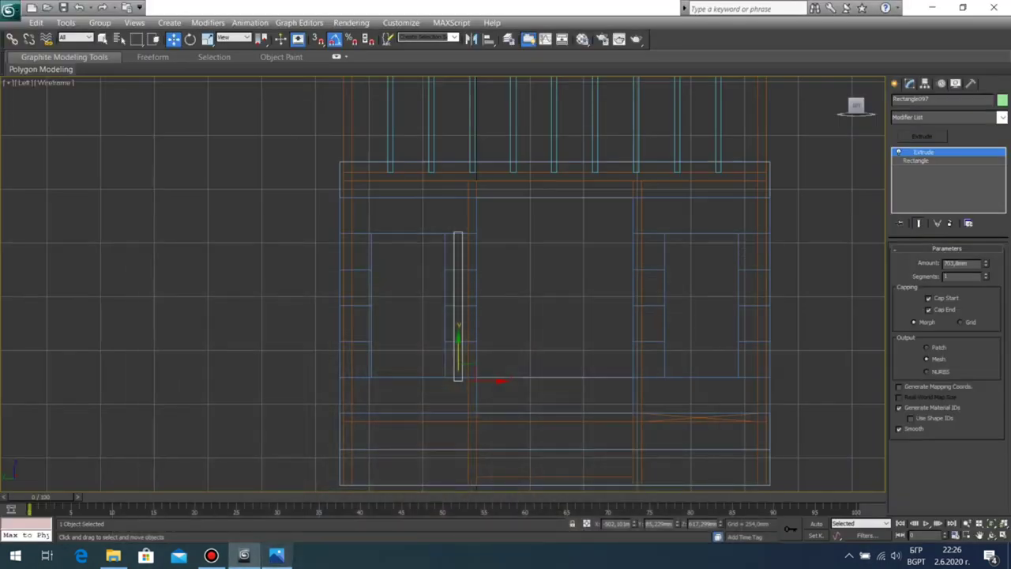
scroll(435, 345, up, 5)
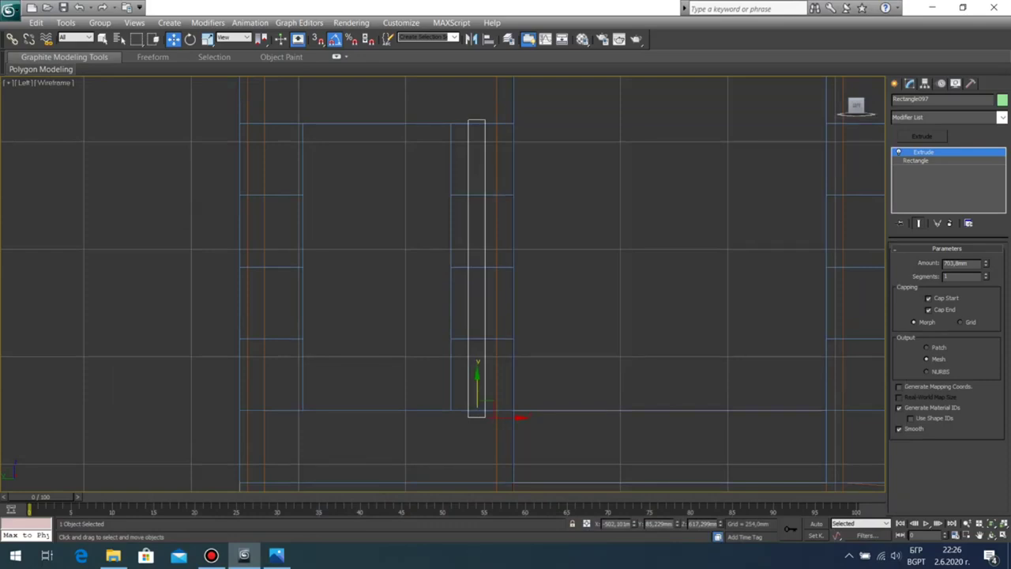
key(alt+Tab)
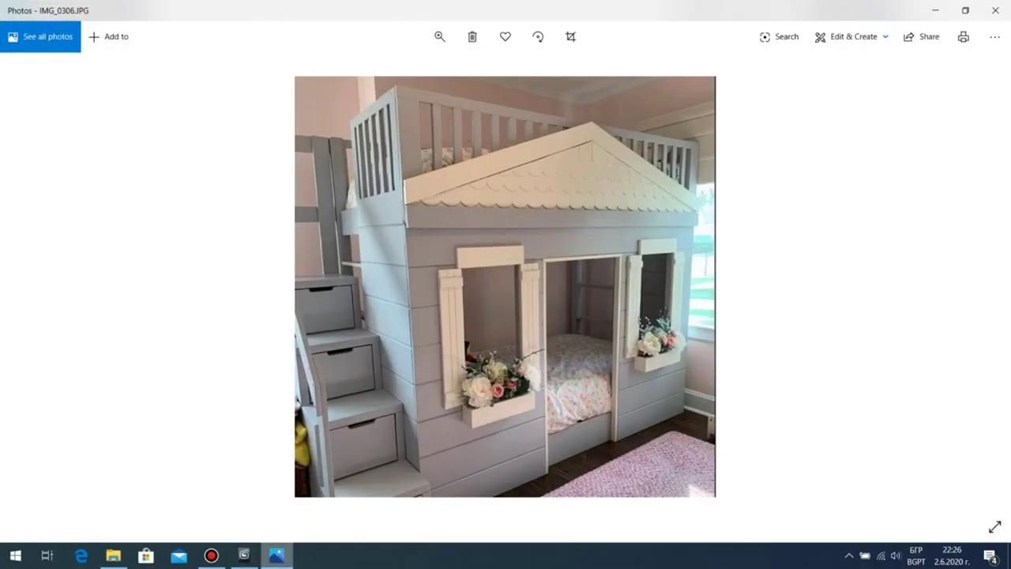
click(935, 10)
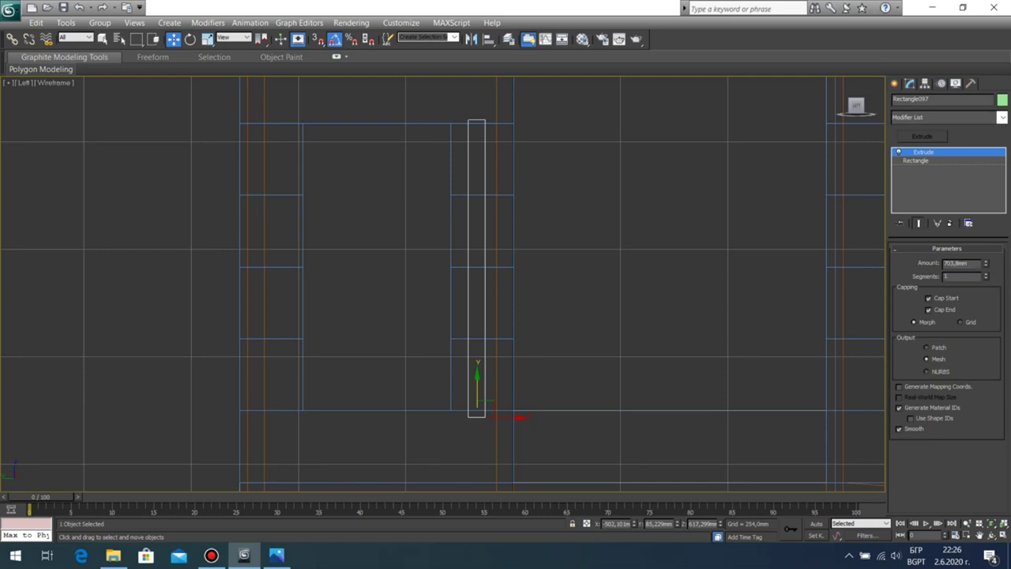
Step: Measure the upper short board beside the window with a snapped temporary rectangle, and delete that rectangle
middle_drag(474, 268, 476, 300)
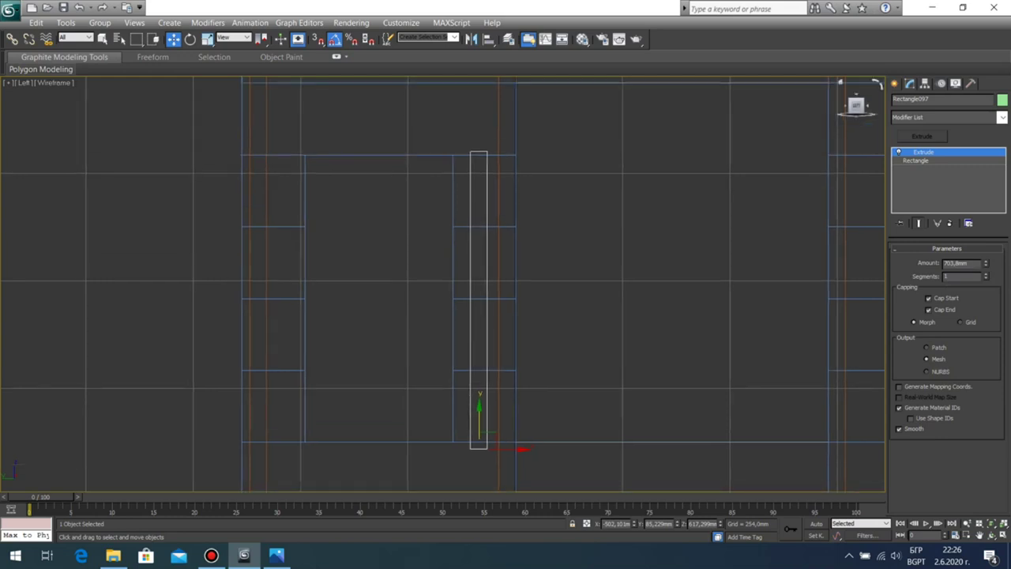
click(894, 84)
click(975, 169)
key(s)
mouse_move(305, 155)
mouse_down()
mouse_move(259, 221)
mouse_move(242, 226)
mouse_up()
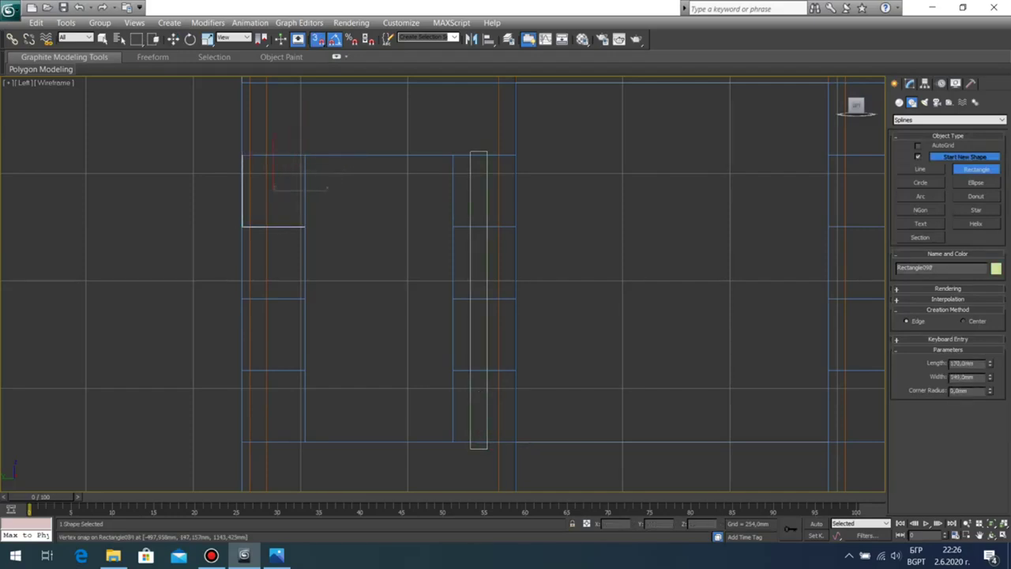
key(Delete)
key(w)
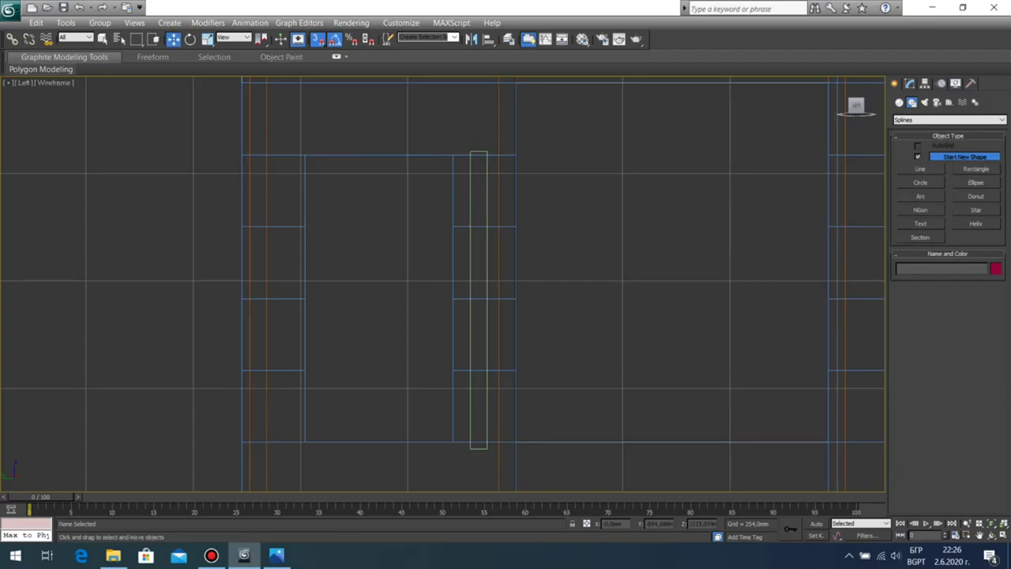
Step: Set the trim strip's extrusion to 680 mm and shift the strip slightly sideways along the board
click(487, 395)
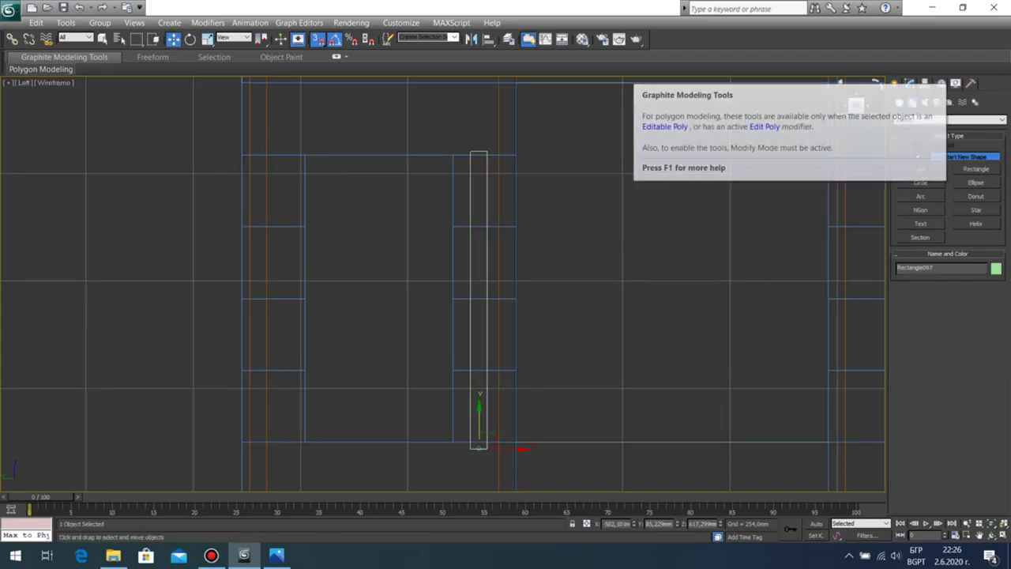
click(910, 84)
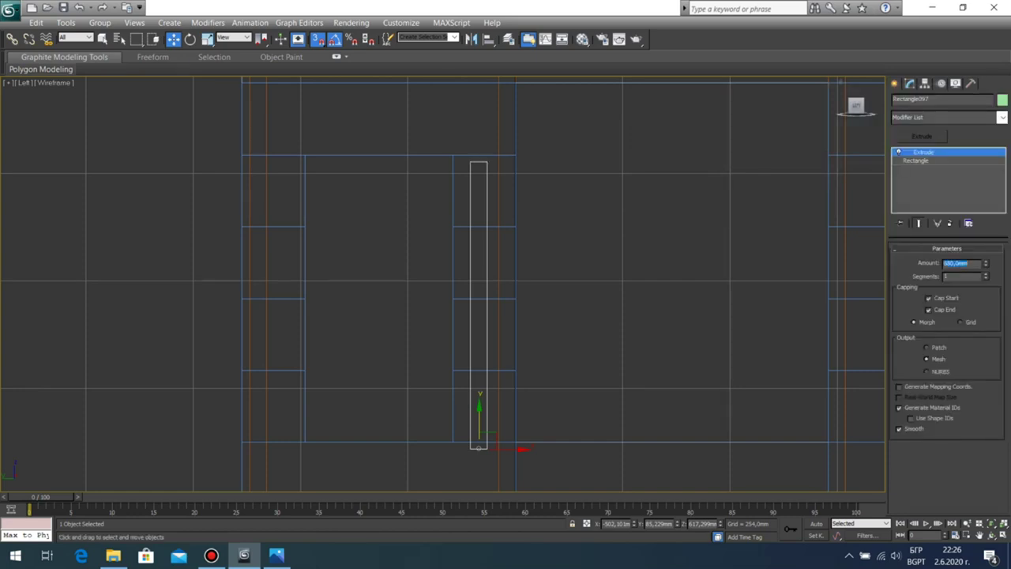
right_click(663, 259)
key(alt+w)
right_click(672, 356)
key(alt+w)
middle_drag(631, 260, 684, 426)
middle_drag(526, 138, 537, 369)
scroll(551, 336, up, 4)
scroll(431, 261, up, 8)
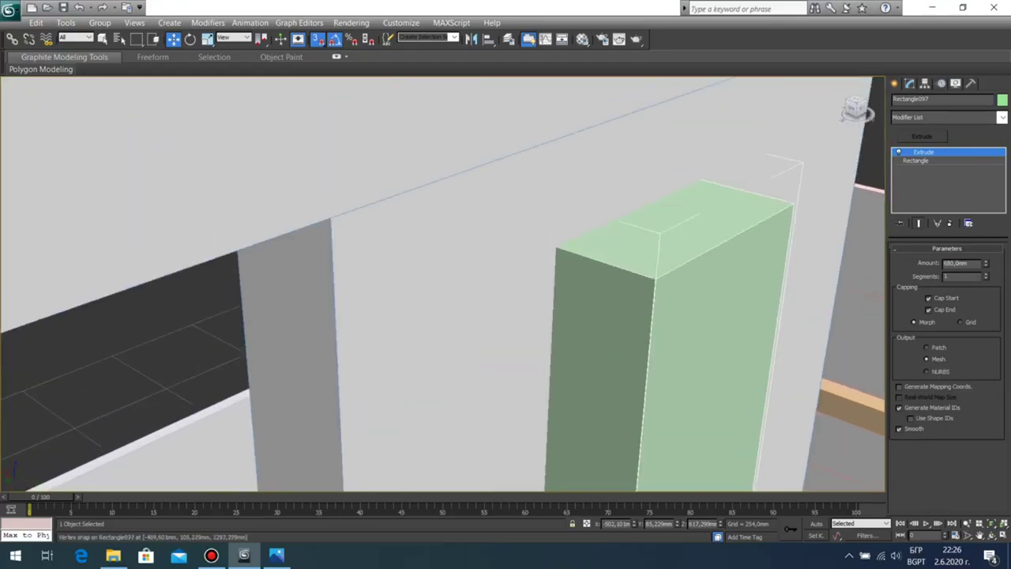
mouse_move(558, 257)
mouse_down()
mouse_move(586, 244)
mouse_move(324, 363)
mouse_move(545, 264)
mouse_up()
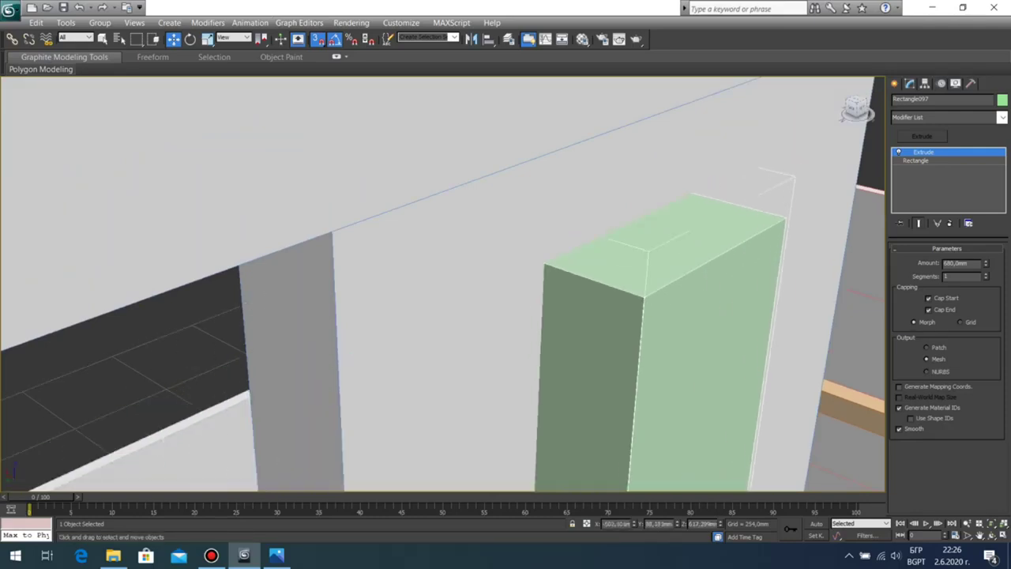
Step: Try to snap the trim strip's bottom corner onto the boards at the window's lower edge, and undo the move
key(s)
scroll(544, 264, down, 10)
middle_drag(544, 264, 569, 106)
scroll(568, 106, up, 5)
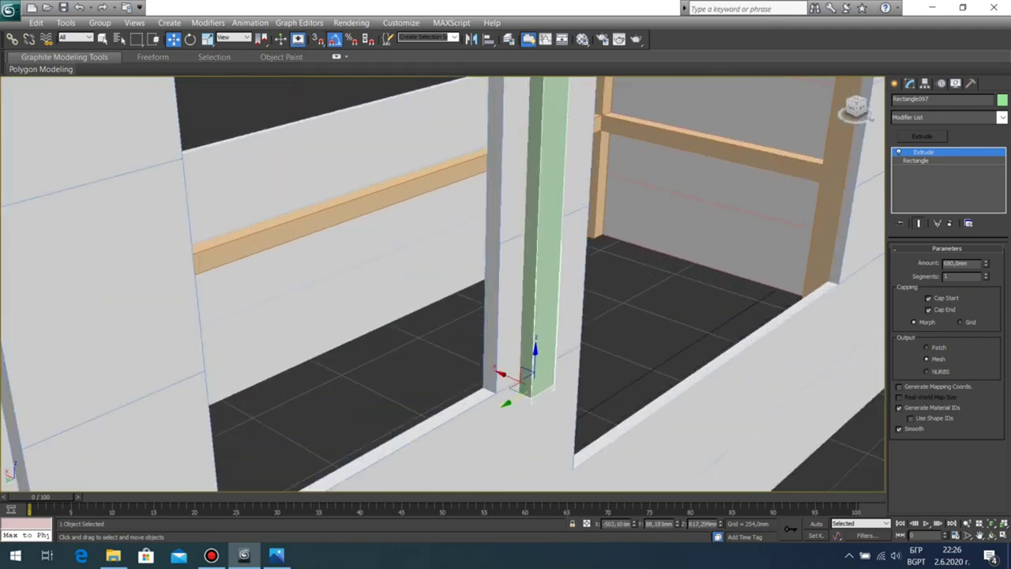
scroll(584, 458, up, 3)
middle_drag(585, 458, 581, 253)
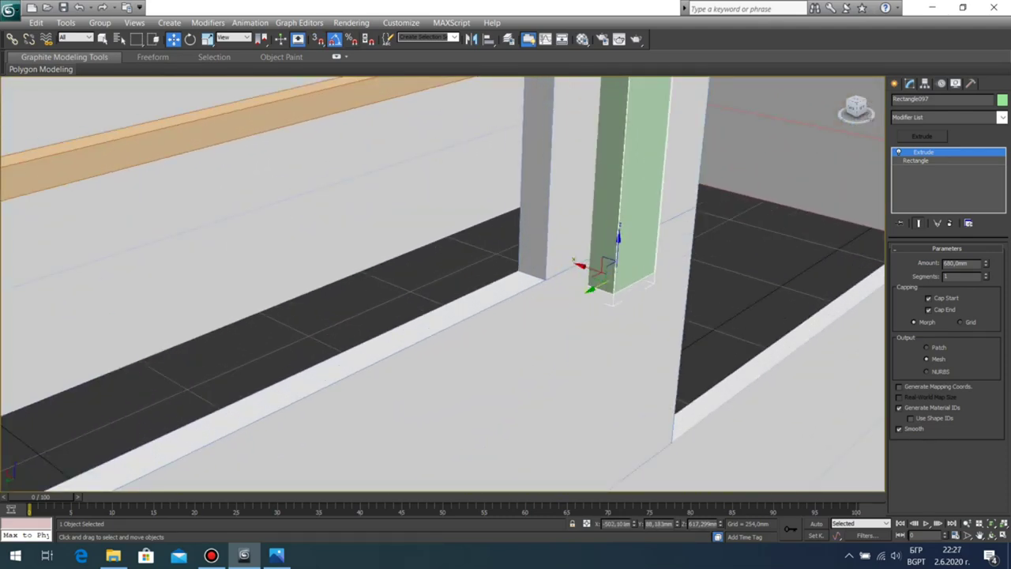
scroll(585, 278, up, 2)
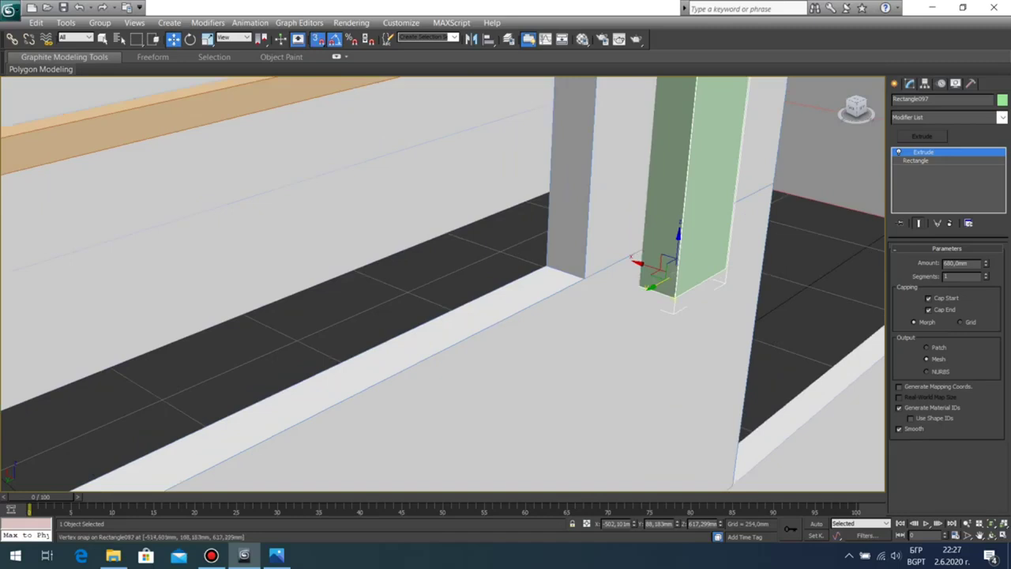
drag(675, 297, 674, 274)
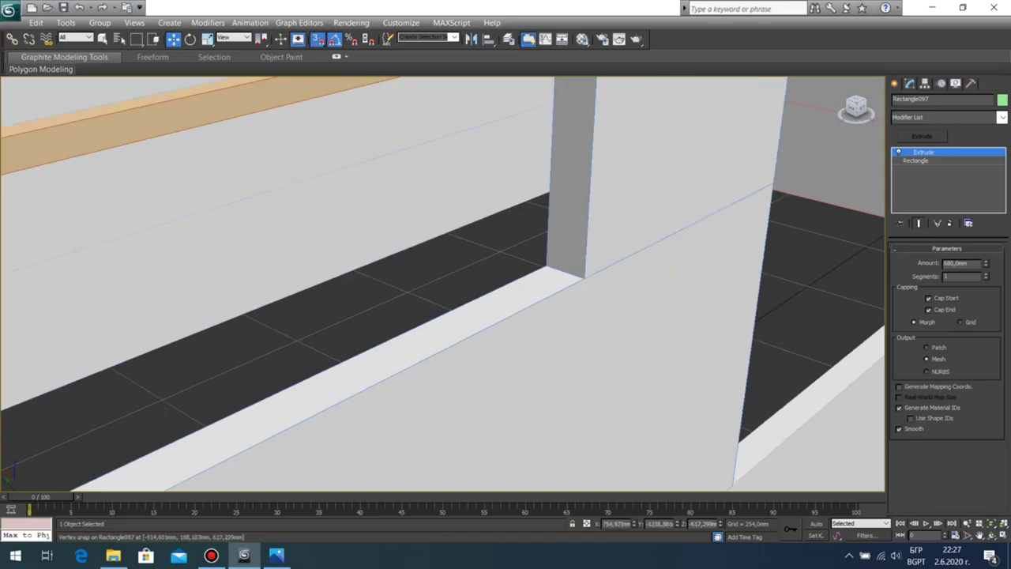
key(ctrl+z)
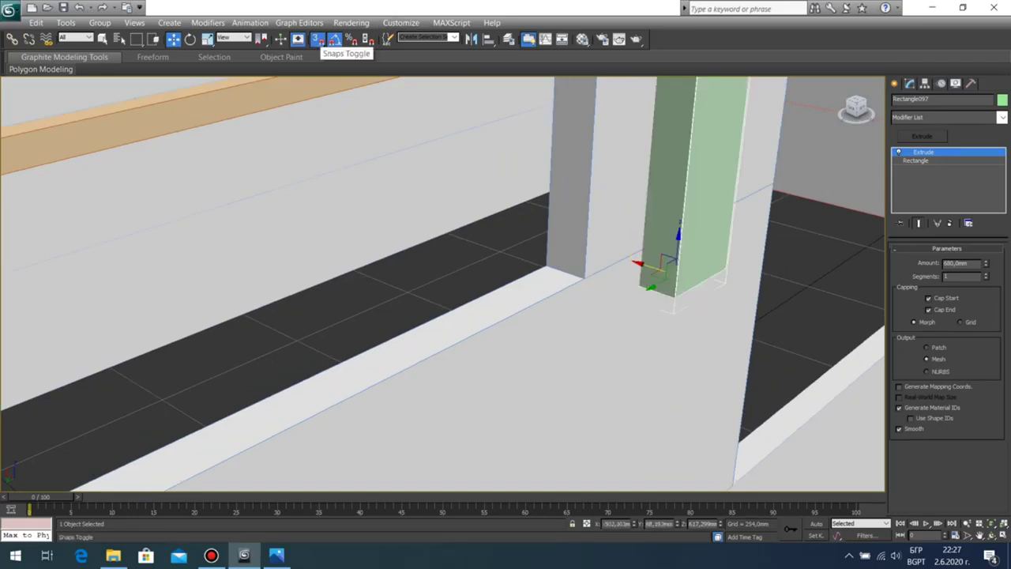
Step: Pull the trim strip out in front of the wall and snap its bottom corner to the window opening's lower corner
drag(654, 267, 691, 279)
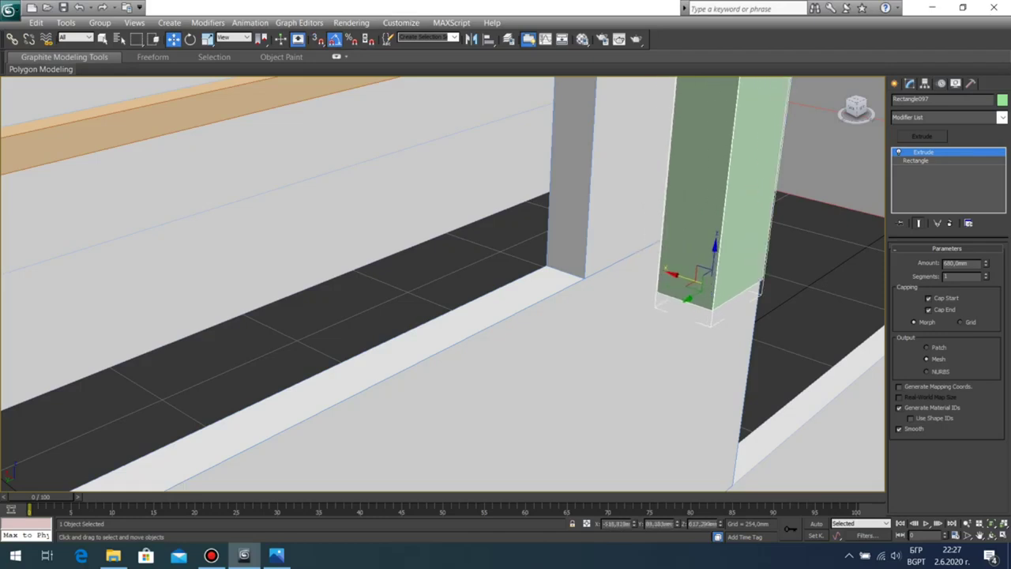
key(s)
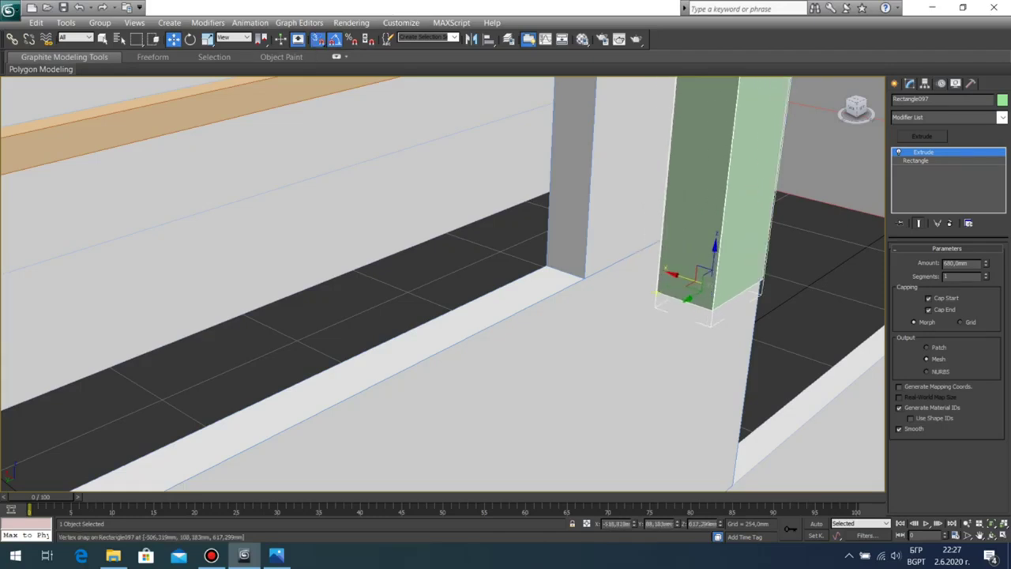
drag(656, 292, 584, 278)
scroll(609, 259, down, 6)
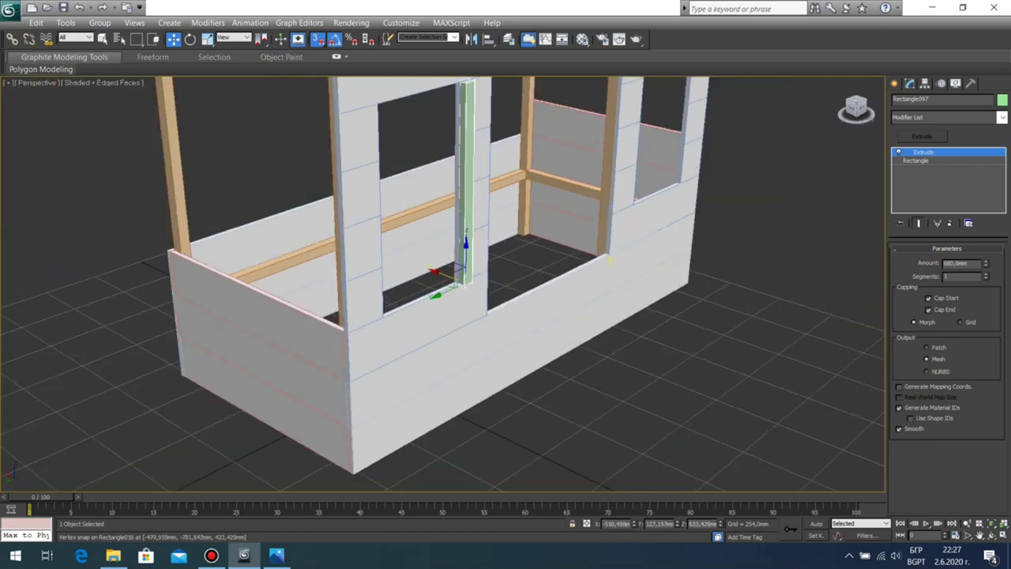
Step: Copy the trim strip sideways toward the door opening as one independent copy
click(506, 276)
scroll(422, 318, down, 4)
click(991, 534)
drag(505, 316, 443, 278)
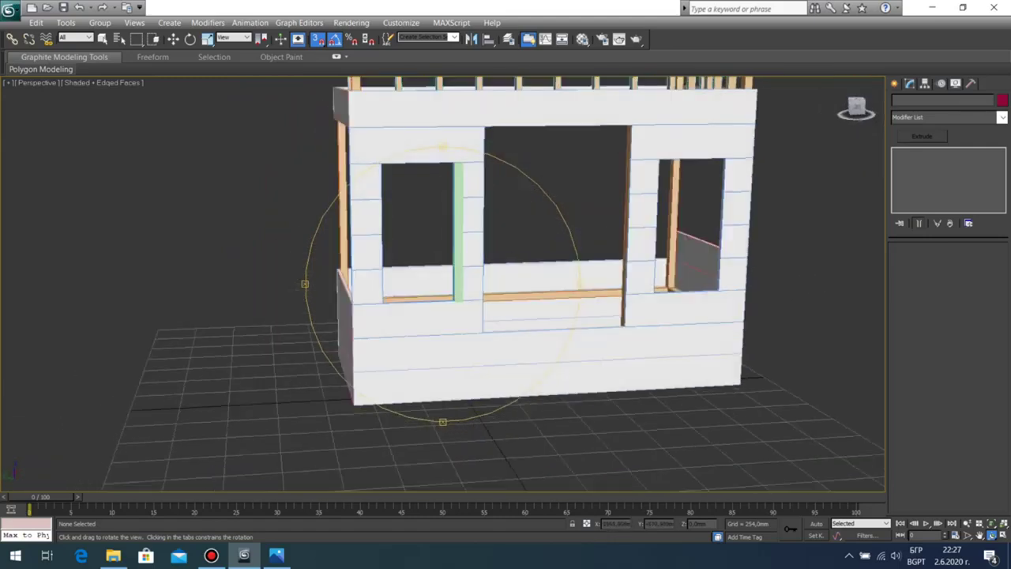
scroll(444, 282, up, 5)
middle_drag(443, 281, 397, 307)
right_click(397, 307)
click(442, 349)
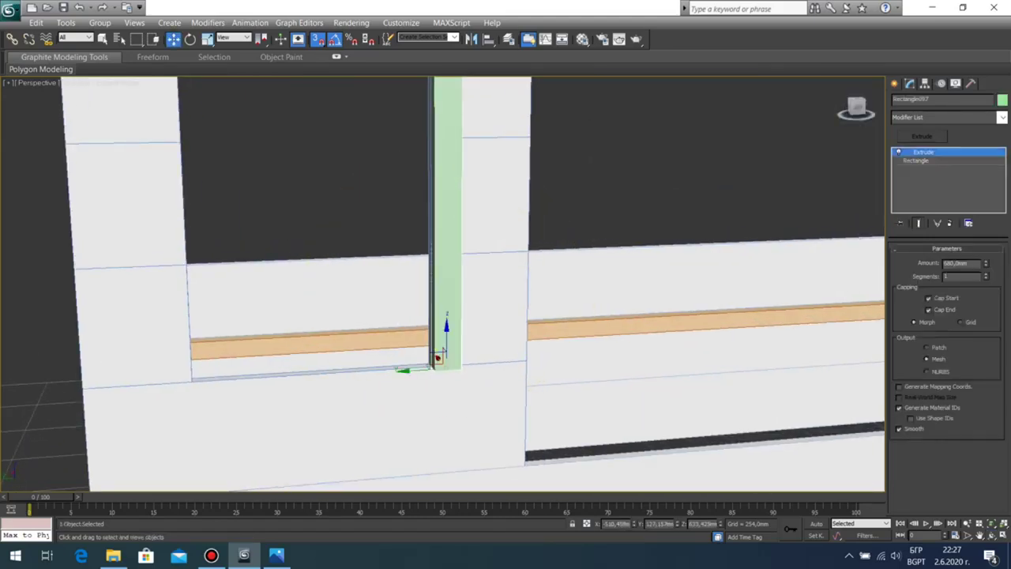
scroll(404, 351, down, 5)
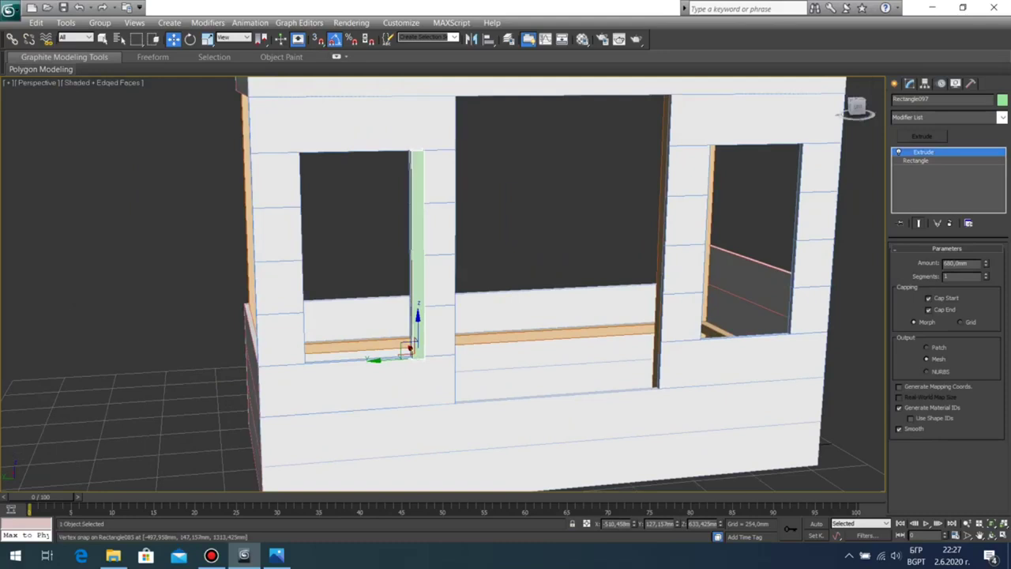
shift+drag(394, 359, 410, 358)
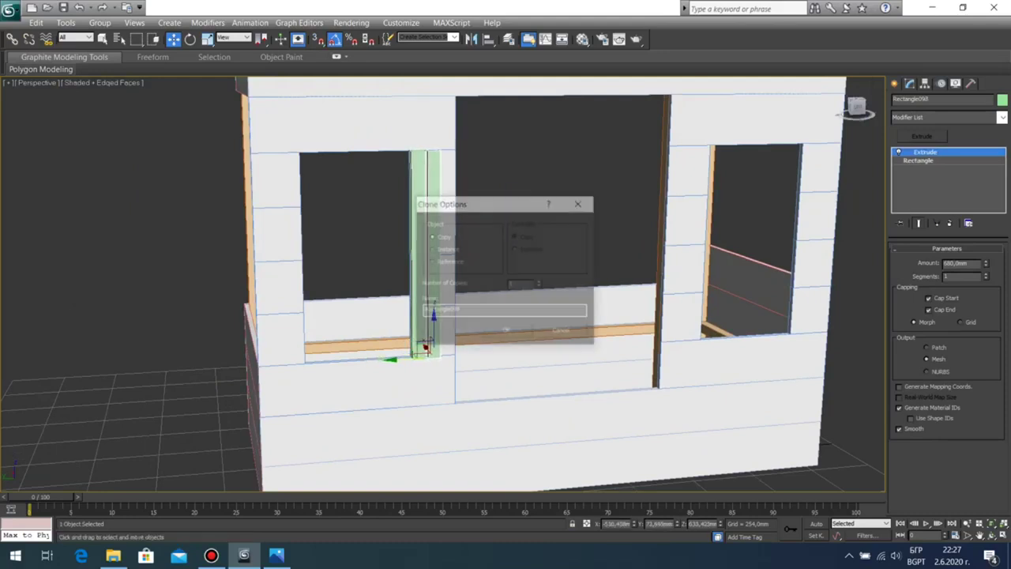
click(506, 332)
Step: Snap the copied strip's bottom corner to the first strip's so that the two sit edge to edge
scroll(506, 331, up, 4)
middle_drag(506, 332, 490, 127)
scroll(542, 237, up, 3)
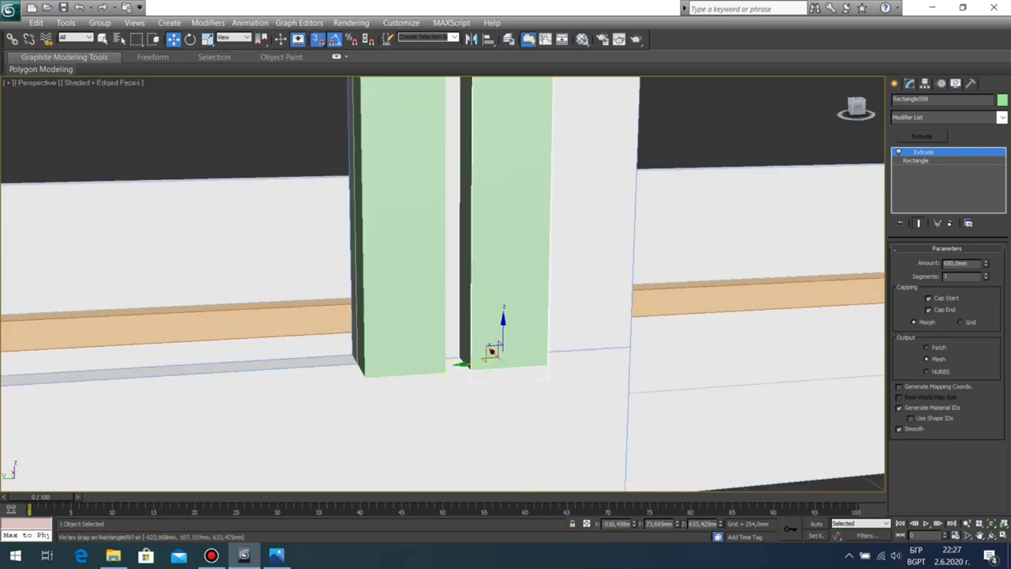
drag(471, 367, 445, 372)
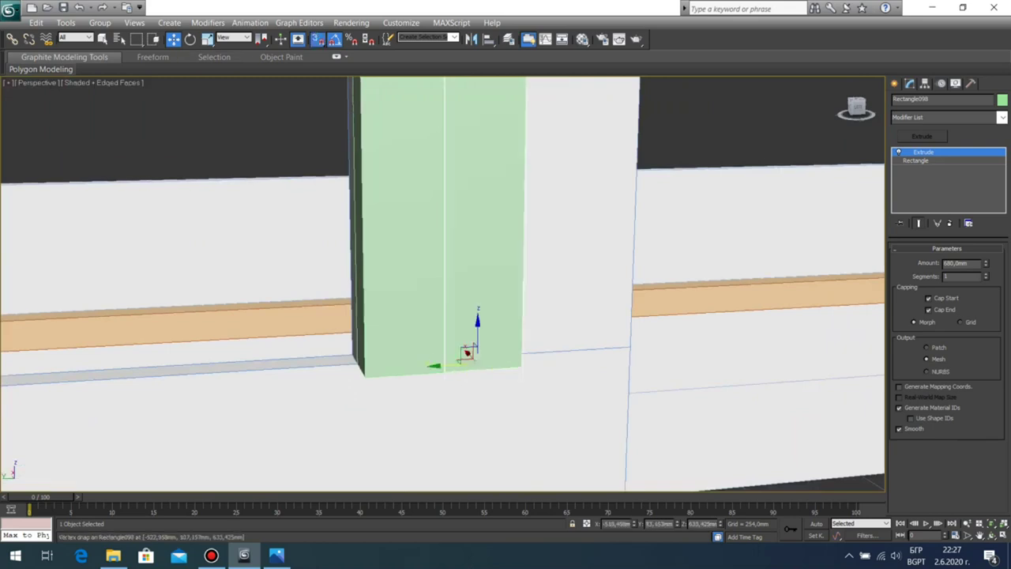
Step: Examine the paired trim strips beside the window from both sides of the wall
scroll(445, 370, down, 8)
click(743, 304)
scroll(456, 235, up, 5)
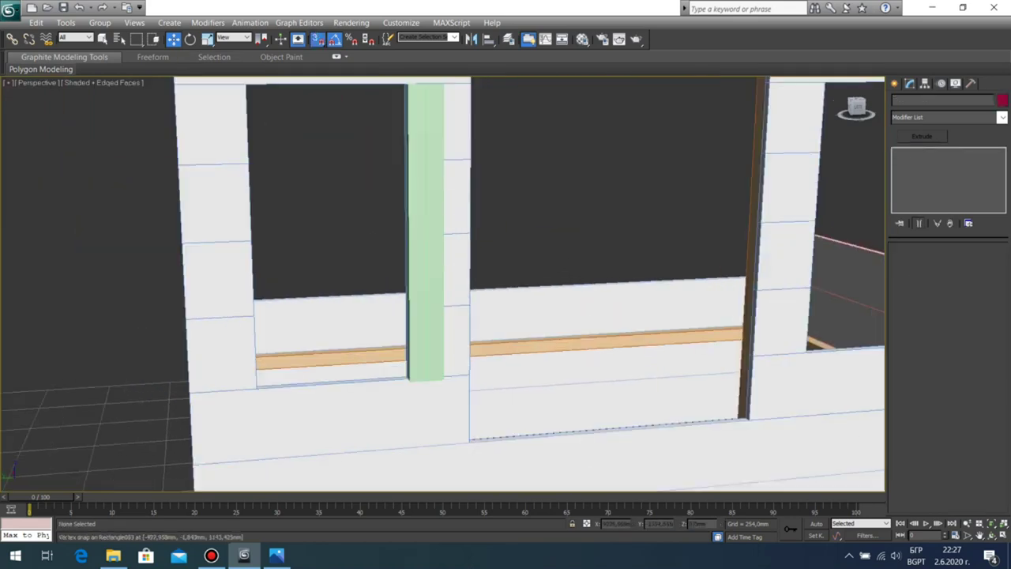
click(991, 535)
drag(513, 324, 443, 324)
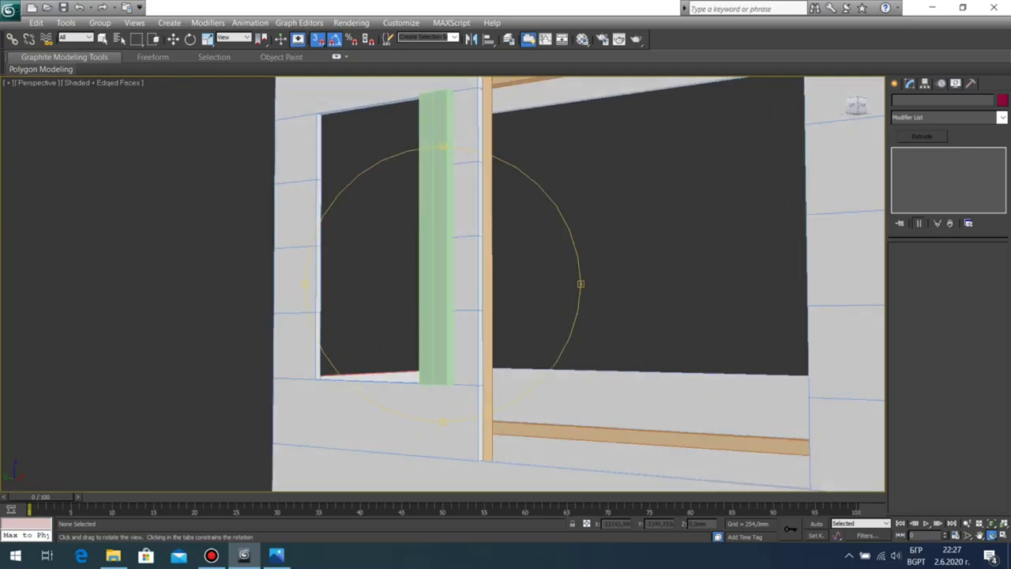
scroll(442, 300, down, 5)
mouse_move(442, 301)
mouse_down()
mouse_move(522, 295)
mouse_move(466, 297)
mouse_move(485, 327)
mouse_move(545, 344)
mouse_move(430, 306)
mouse_up()
scroll(442, 308, up, 5)
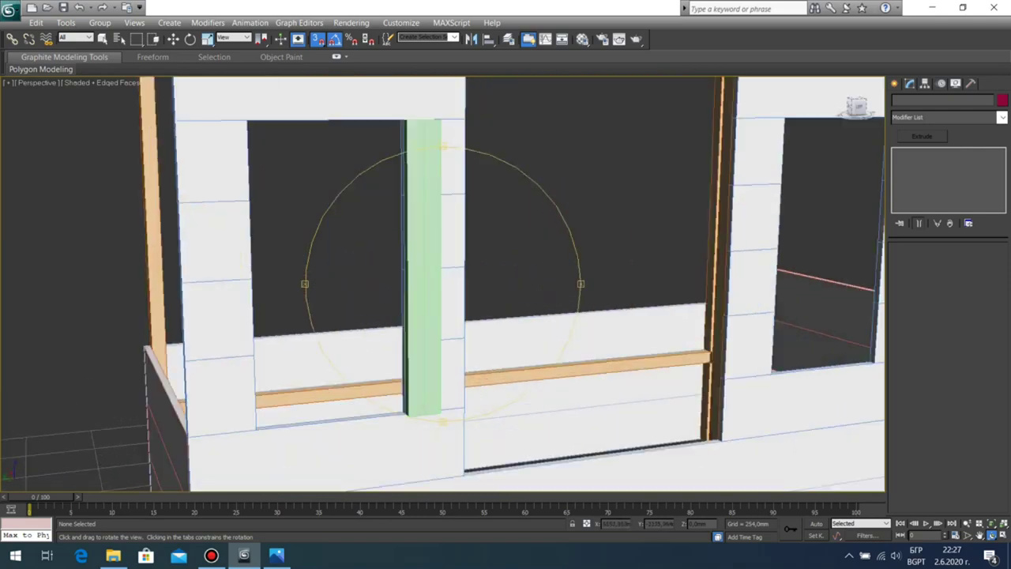
middle_drag(443, 308, 505, 290)
drag(490, 292, 439, 292)
Step: Copy both trim strips together across the window opening to its outer side as independent copies
key(w)
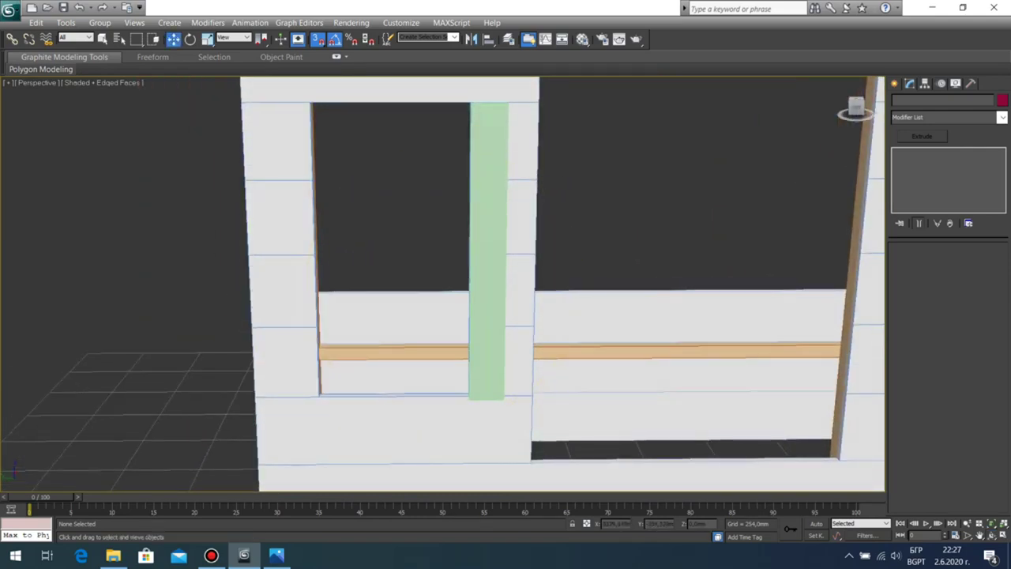
click(488, 347)
shift+drag(462, 397, 446, 398)
ctrl+click(497, 316)
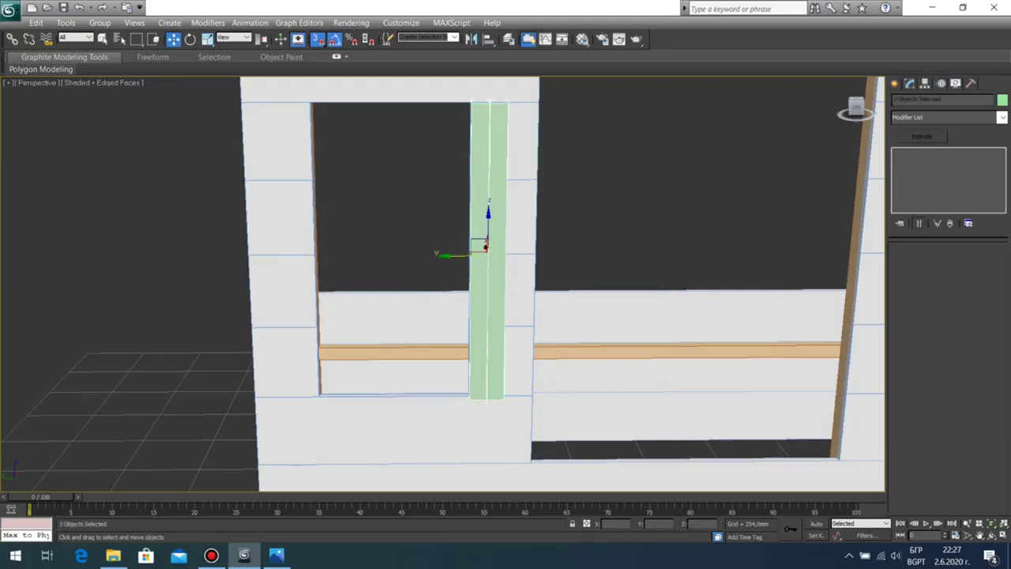
shift+drag(486, 248, 298, 248)
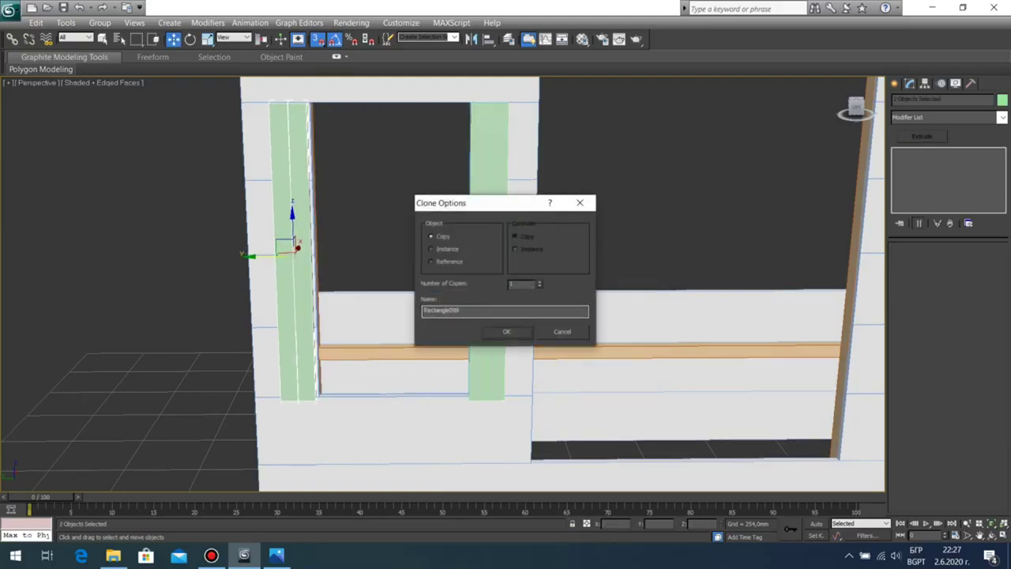
key(Return)
Step: Snap the copied strip pair's upper corner to the window opening's outer edge
scroll(442, 285, up, 5)
middle_drag(442, 332, 600, 126)
scroll(443, 284, up, 3)
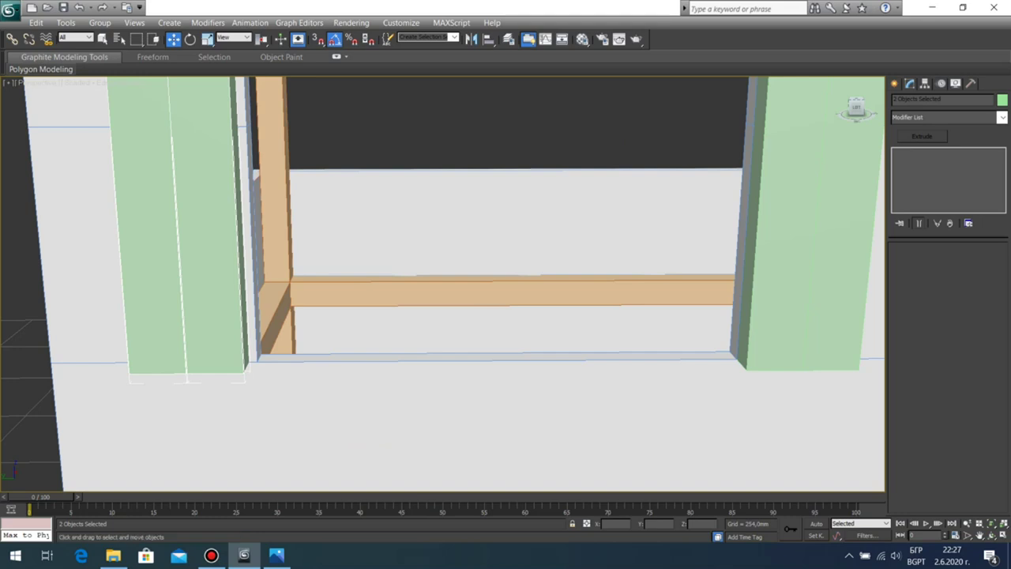
scroll(442, 284, down, 6)
middle_drag(442, 237, 414, 328)
scroll(443, 284, up, 5)
middle_drag(442, 158, 438, 466)
mouse_move(148, 357)
mouse_down()
mouse_move(159, 357)
mouse_move(150, 357)
mouse_up()
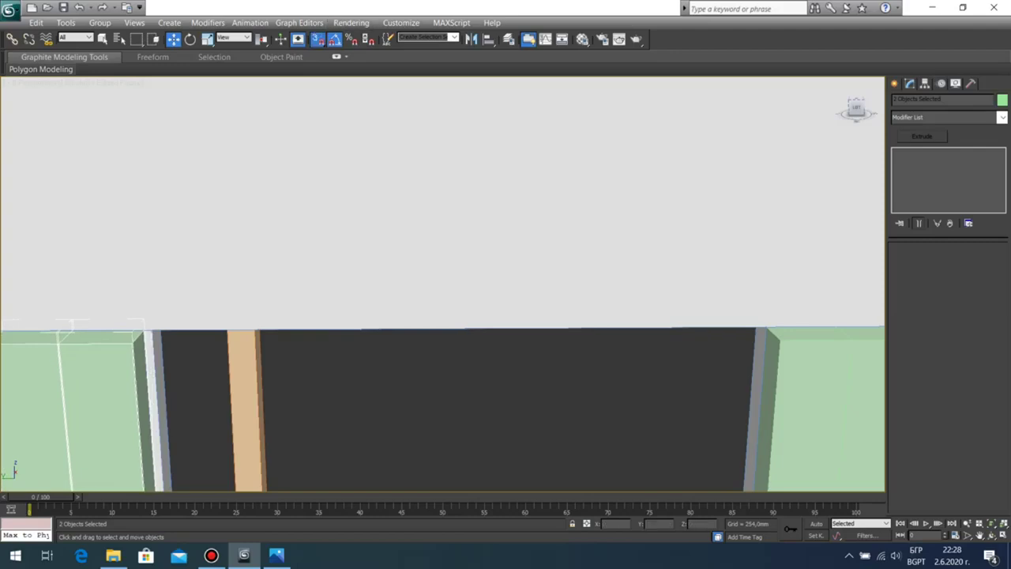
drag(144, 329, 152, 331)
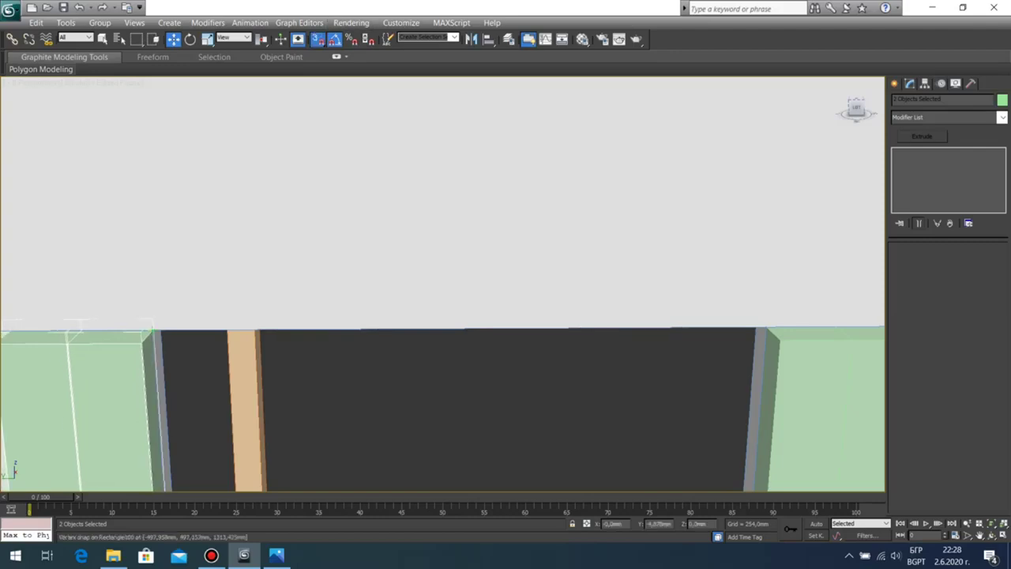
Step: Review the strip pairs flanking the window from several angles and check the reference image
scroll(153, 330, down, 5)
click(275, 348)
middle_drag(624, 375, 512, 237)
scroll(512, 210, up, 4)
click(991, 536)
drag(418, 316, 383, 331)
scroll(513, 325, down, 5)
scroll(383, 331, up, 6)
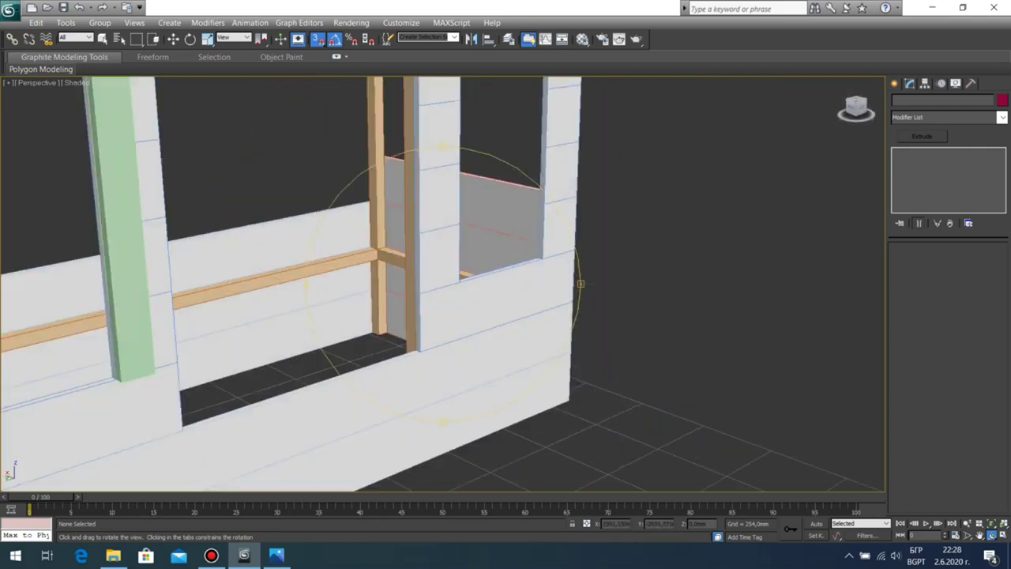
middle_drag(383, 332, 498, 400)
scroll(498, 400, down, 3)
drag(498, 400, 462, 367)
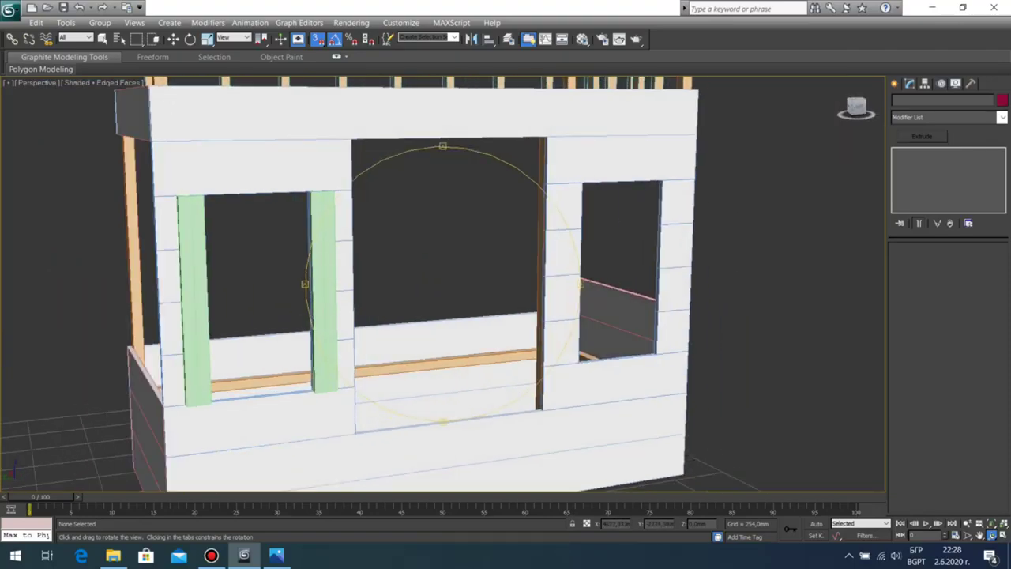
key(alt+Tab)
key(alt+Tab)
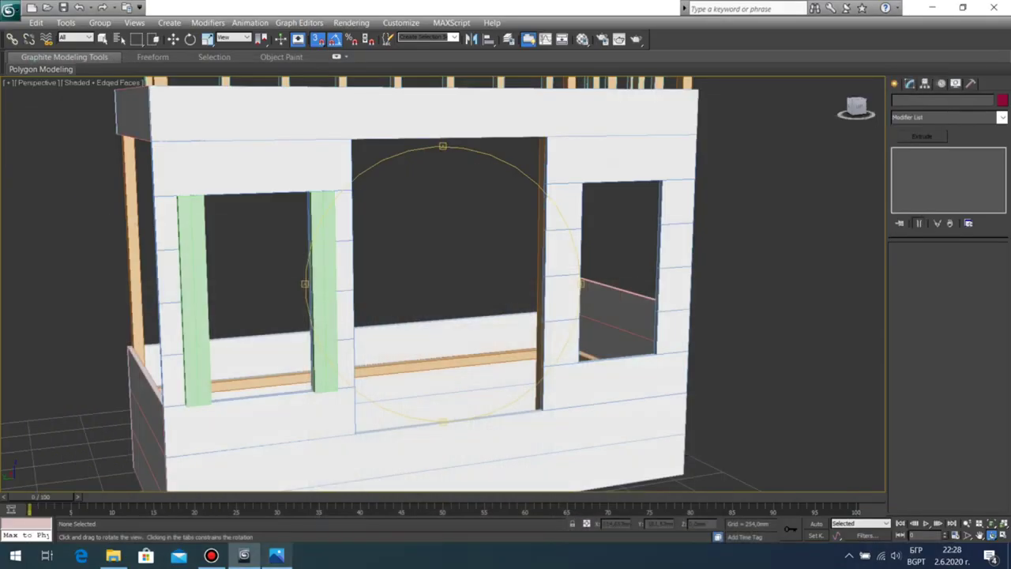
Step: Draw a 430 mm wide rectangle across the strip tops in the Left view, set its length to 100 mm and extrude it 25 mm
key(alt+w)
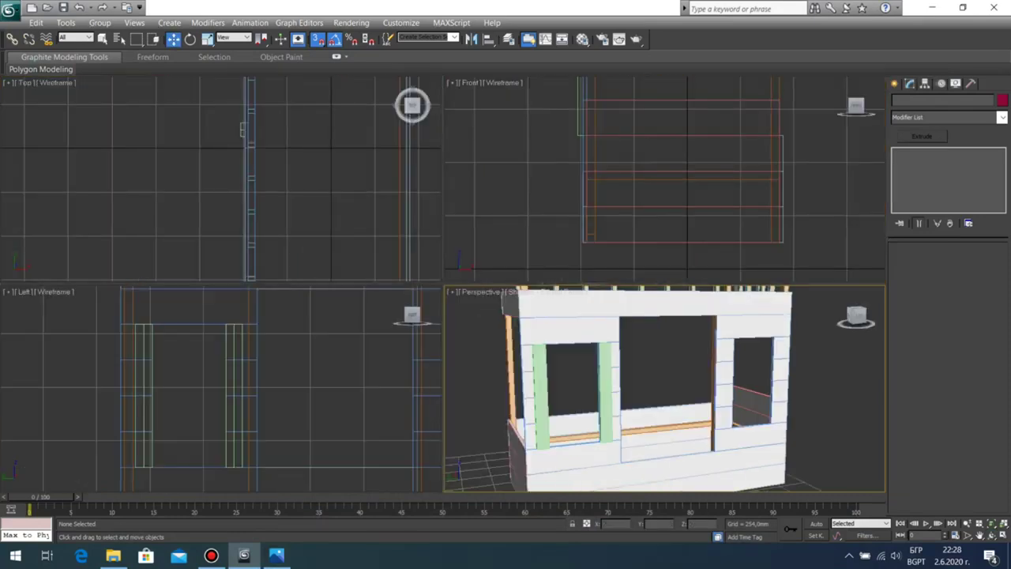
click(316, 379)
key(alt+w)
middle_drag(379, 237, 413, 331)
scroll(413, 331, up, 4)
middle_drag(474, 284, 479, 349)
click(894, 84)
click(976, 169)
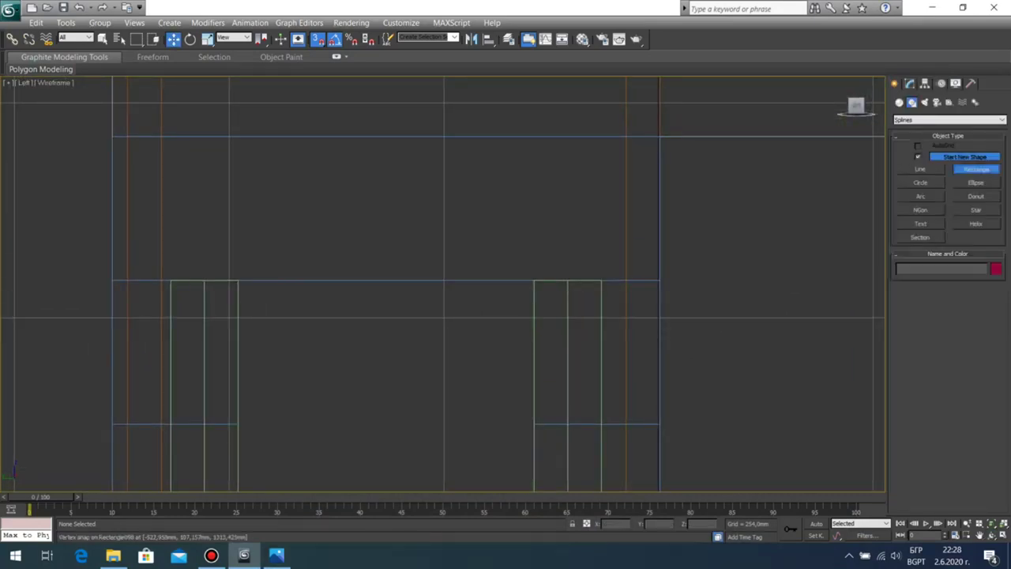
drag(204, 280, 567, 280)
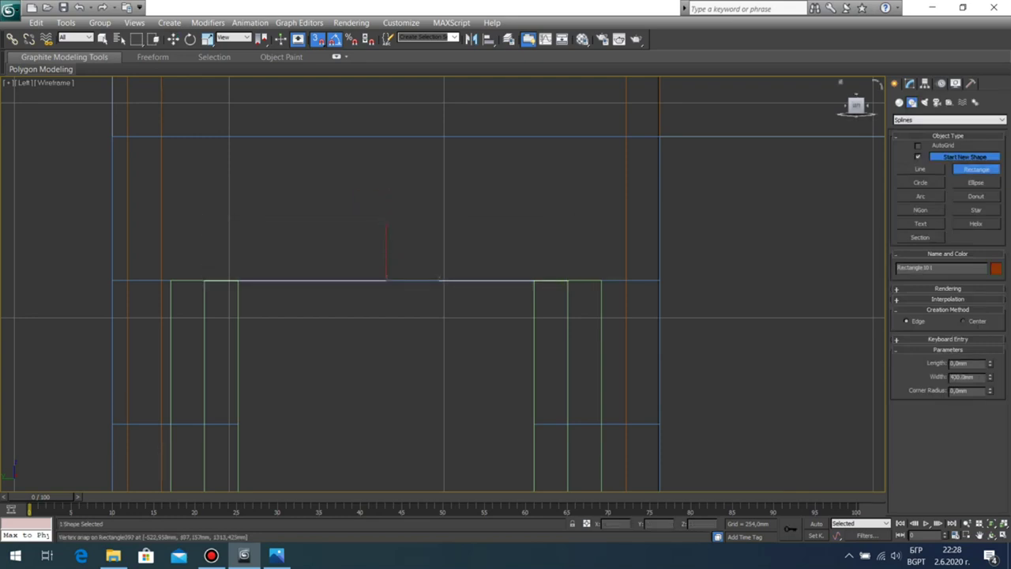
click(909, 84)
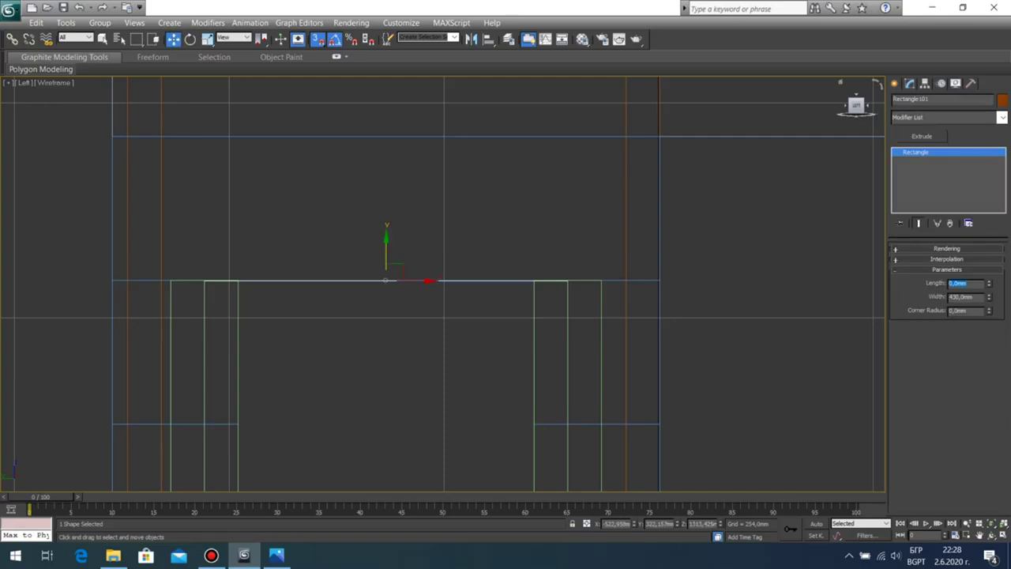
key(Return)
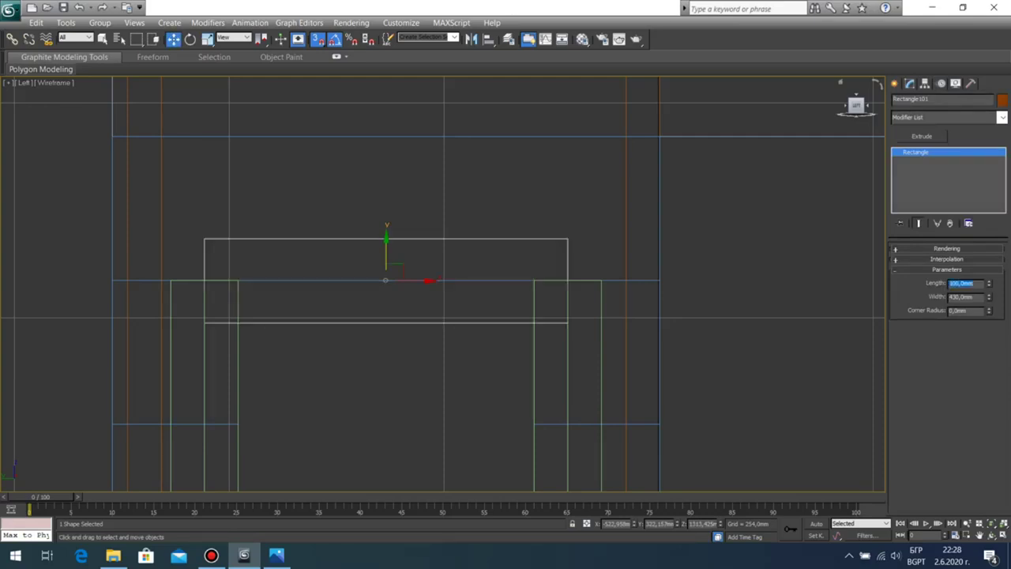
click(922, 136)
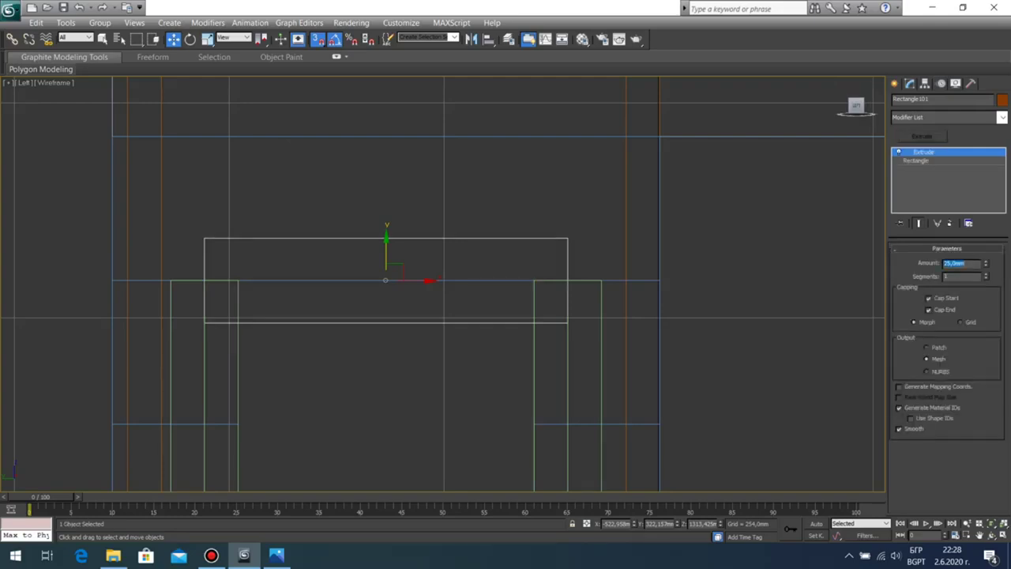
Step: Try to snap the header board's lower corner onto the top corners of the window strips, and undo the moves
key(alt+w)
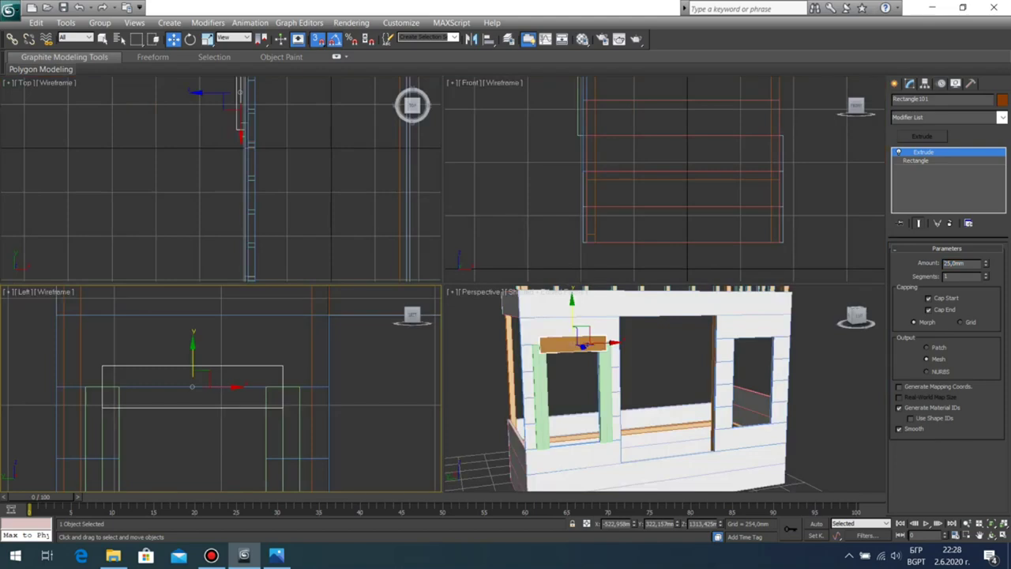
key(alt+w)
key(z)
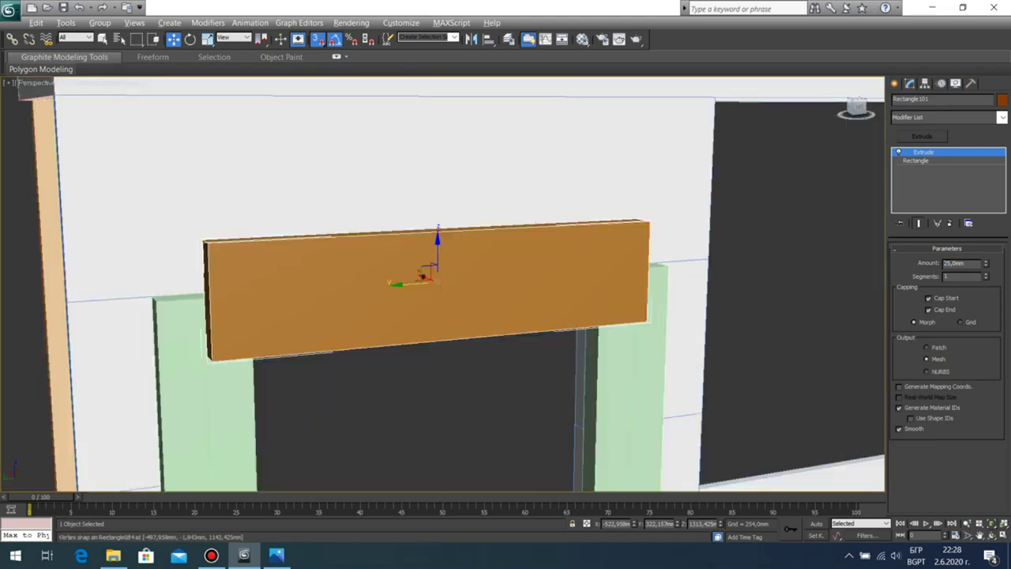
click(991, 536)
drag(411, 316, 386, 336)
scroll(380, 343, up, 3)
right_click(373, 348)
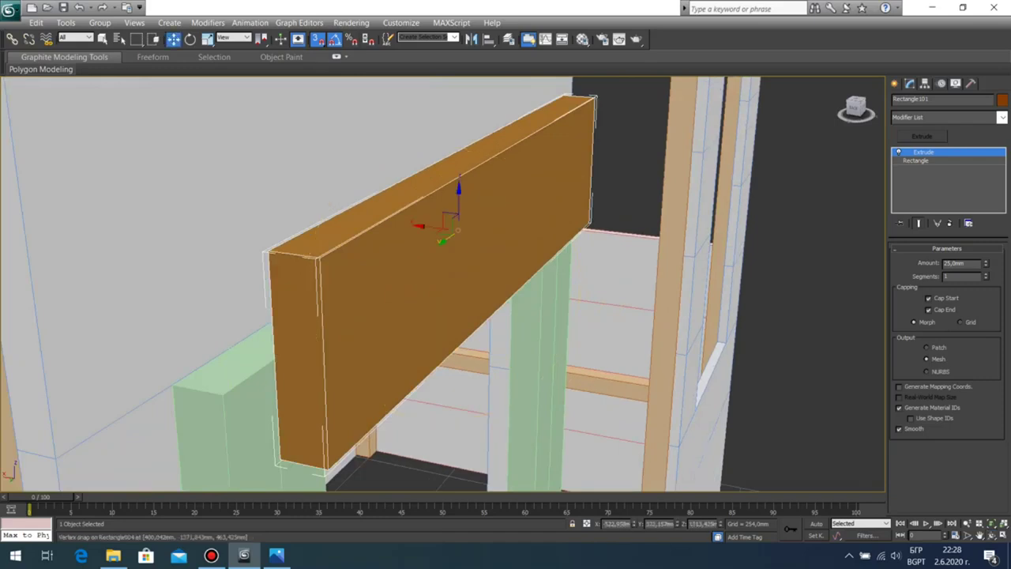
drag(280, 461, 280, 331)
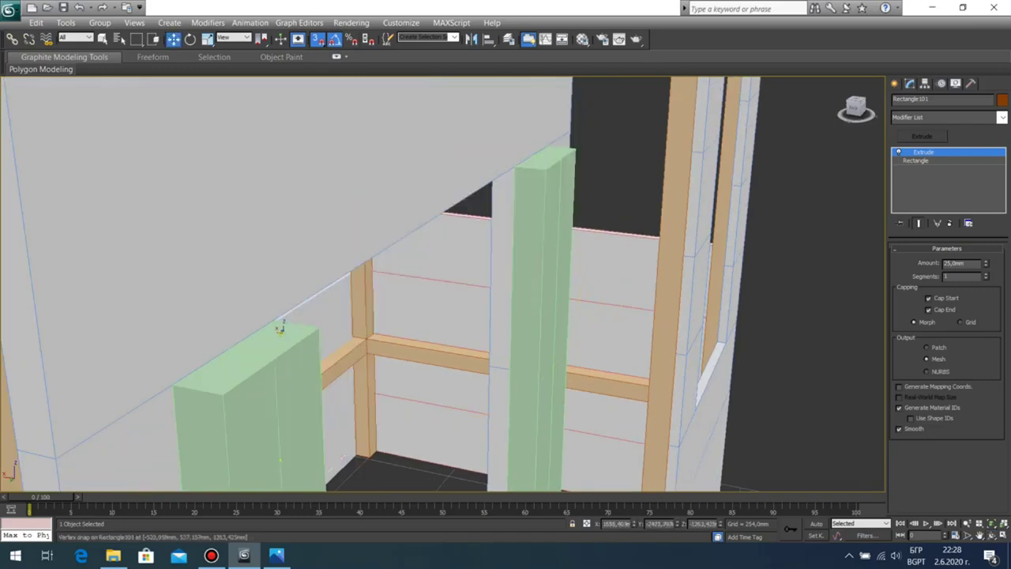
drag(223, 391, 225, 394)
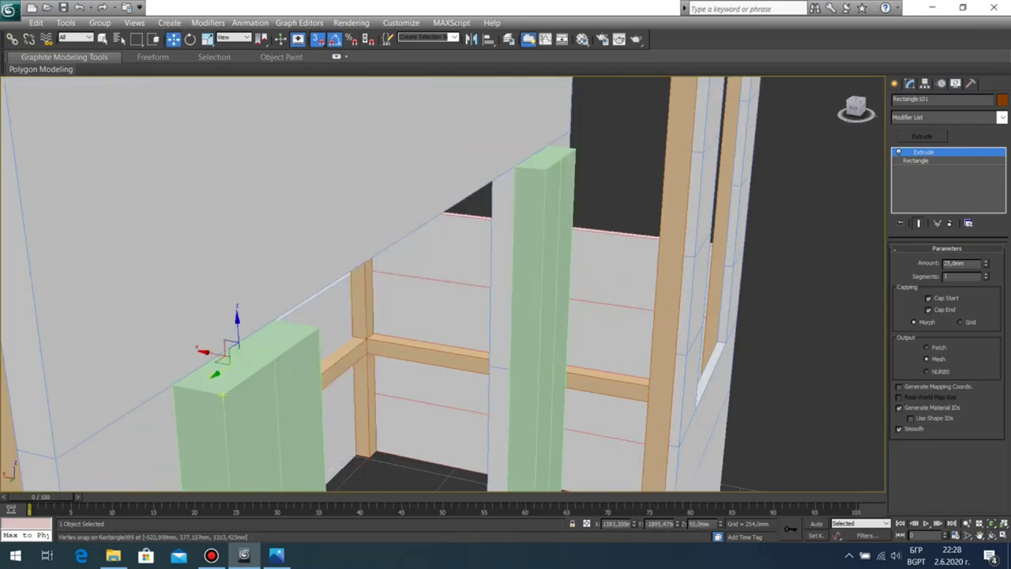
key(ctrl+z)
key(ctrl+z)
key(ctrl+y)
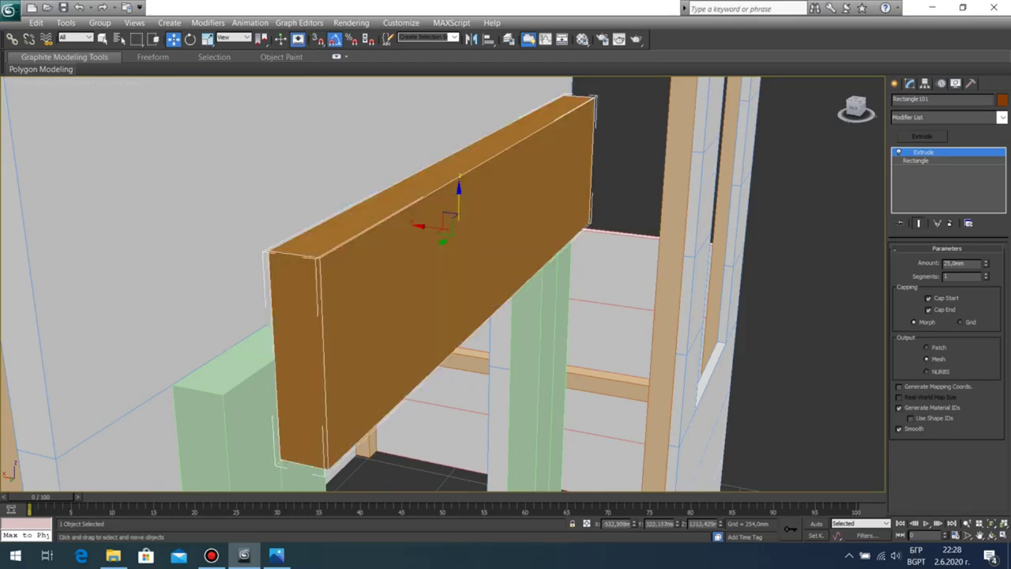
Step: Raise the header board above the window and snap its lower back corner onto the top of the strips
drag(459, 199, 401, 141)
scroll(402, 143, up, 1)
middle_drag(401, 144, 653, 120)
scroll(513, 253, up, 3)
middle_drag(587, 349, 293, 415)
scroll(514, 253, down, 1)
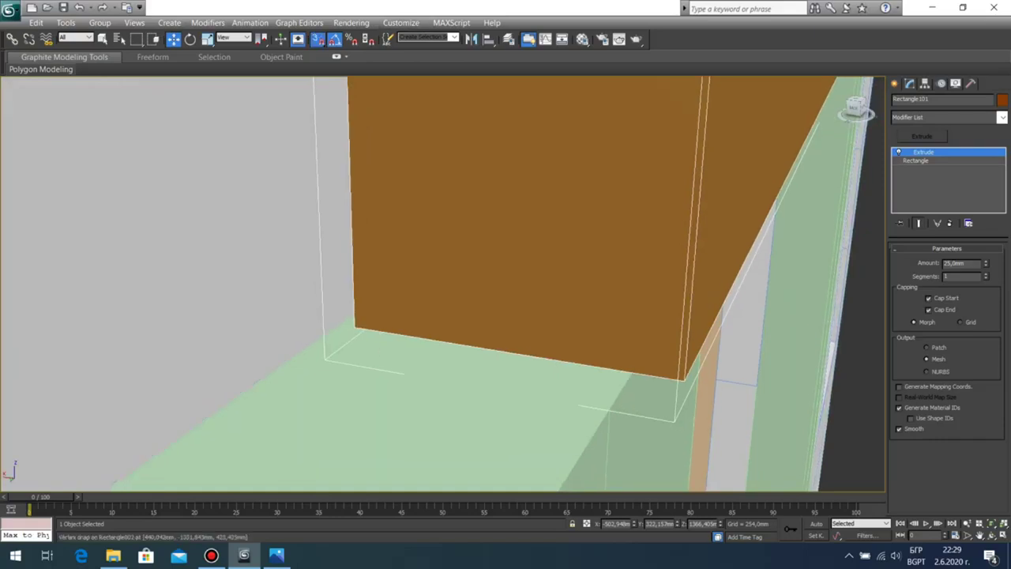
drag(355, 327, 300, 353)
Step: Inspect the header board and window strips from around the whole bed
scroll(300, 352, down, 5)
click(746, 269)
click(992, 535)
drag(490, 316, 383, 300)
scroll(347, 284, down, 6)
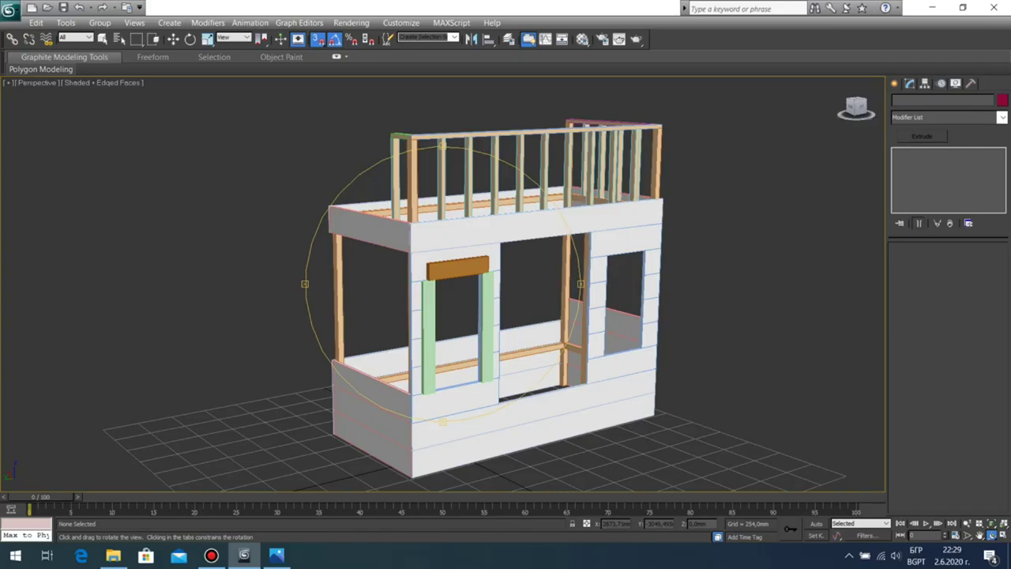
drag(383, 300, 359, 288)
scroll(482, 296, up, 4)
middle_drag(458, 316, 441, 267)
drag(395, 289, 482, 294)
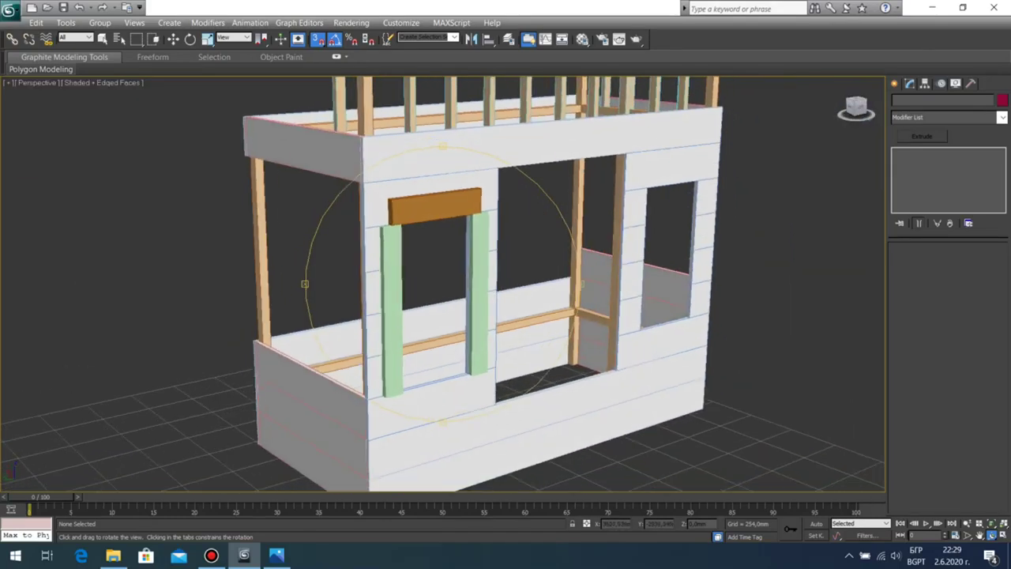
middle_drag(482, 293, 471, 284)
Step: Give the third material slot, 03 - Default, a pink-violet diffuse color
key(m)
click(631, 192)
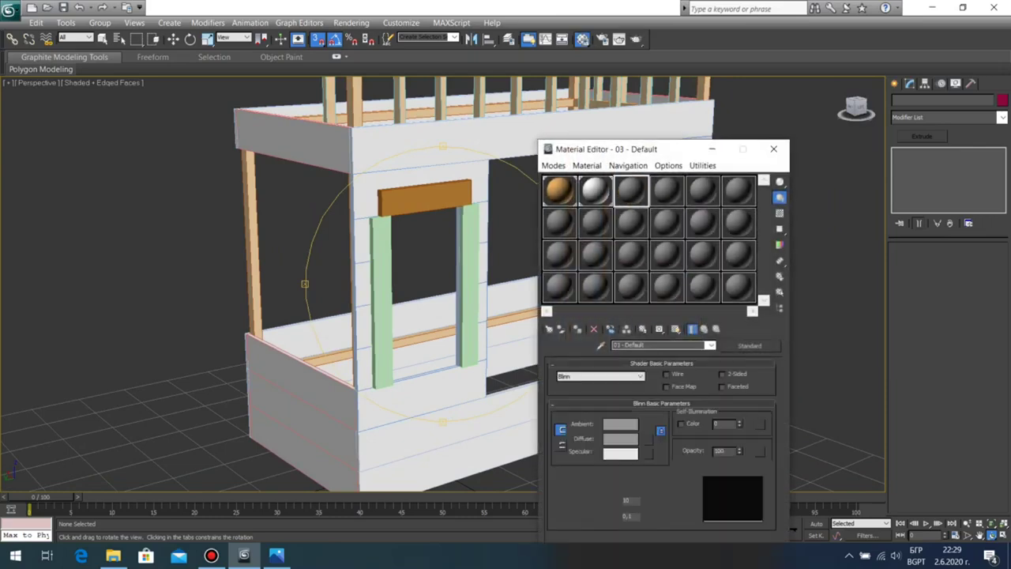
click(620, 439)
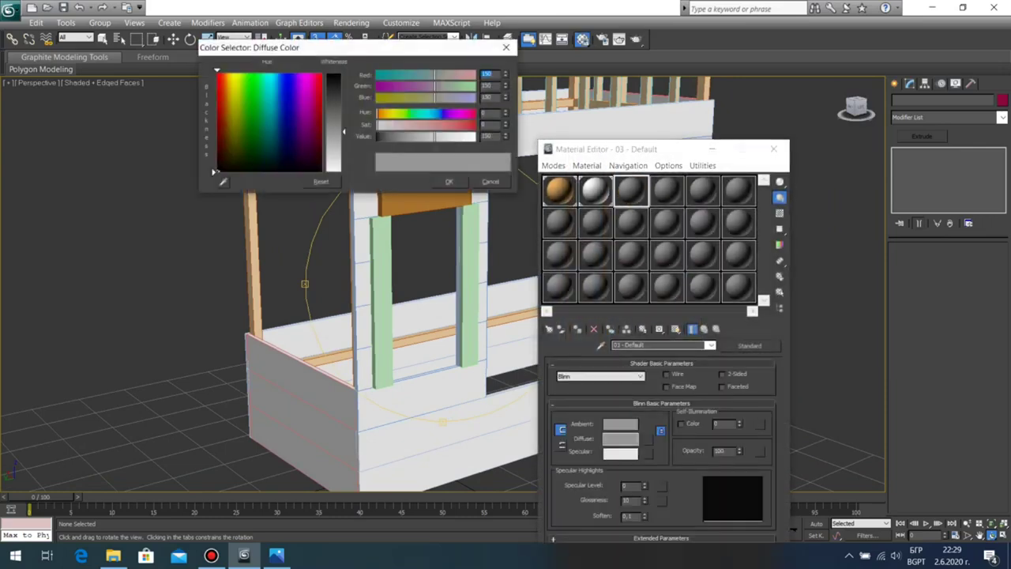
click(303, 86)
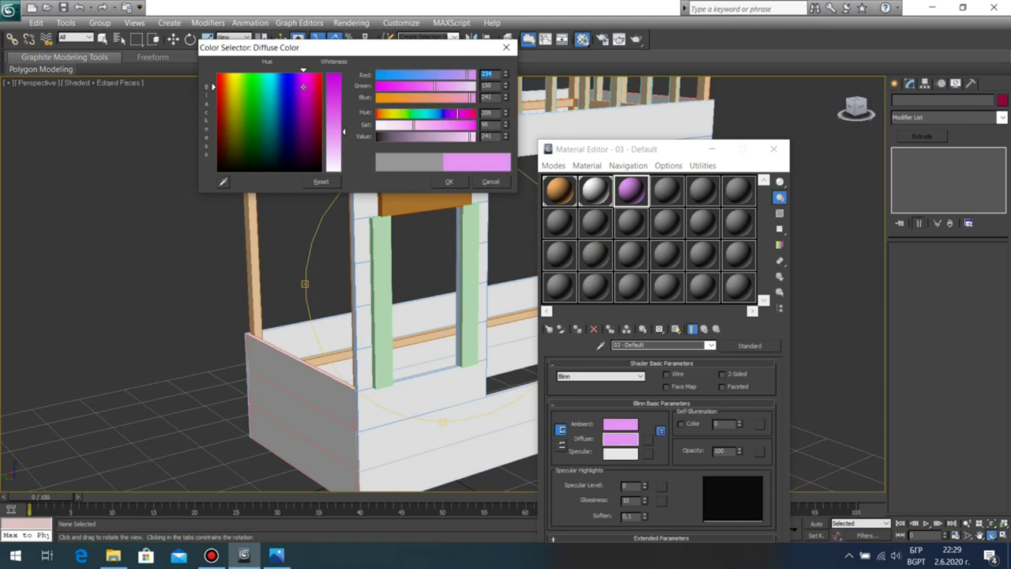
drag(344, 132, 344, 123)
click(448, 182)
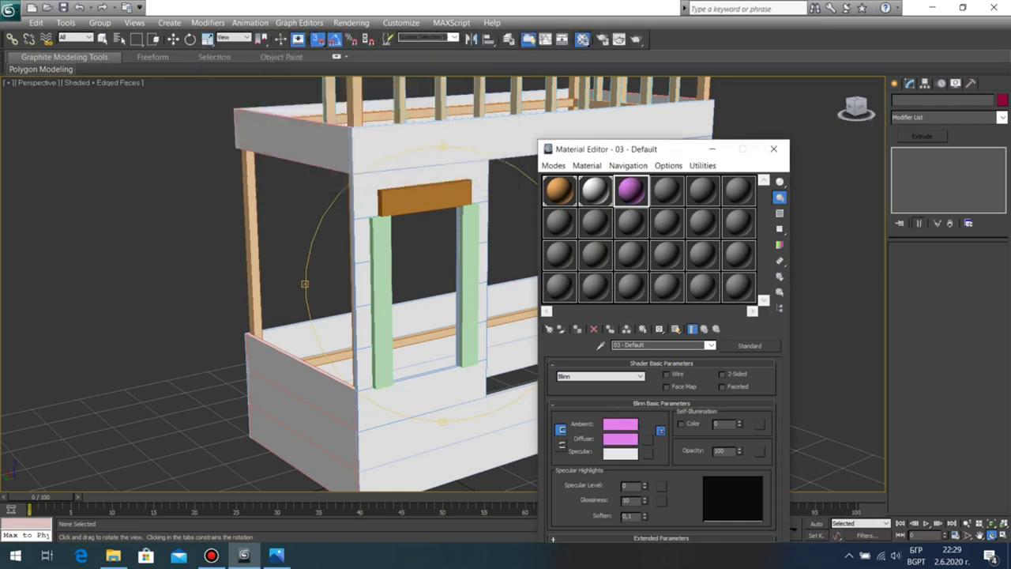
Step: Assign the pink-violet material to the header board and the four window strips, and close the material editor
right_click(447, 196)
click(447, 198)
ctrl+click(469, 229)
ctrl+click(466, 243)
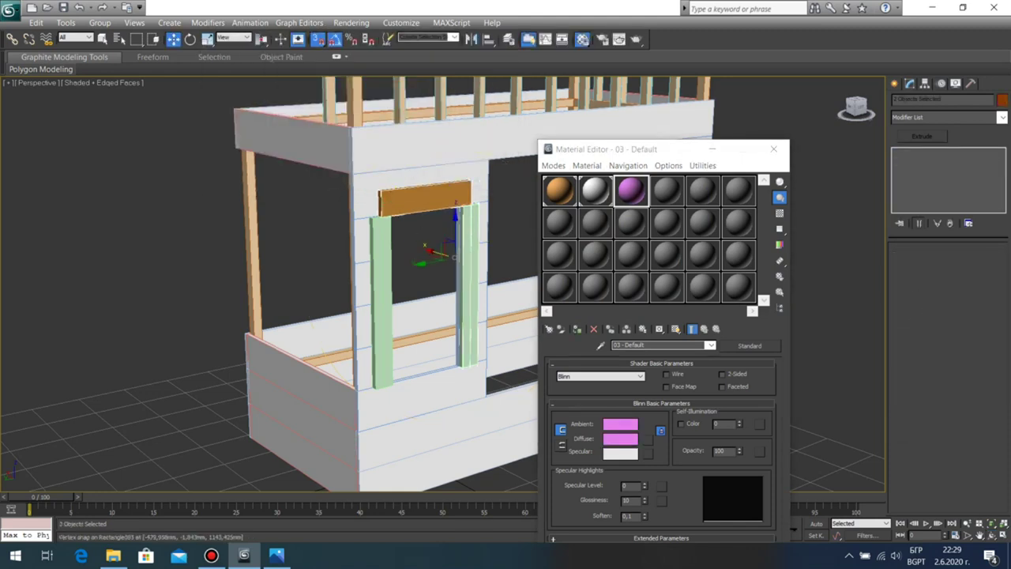
ctrl+click(387, 237)
ctrl+click(378, 238)
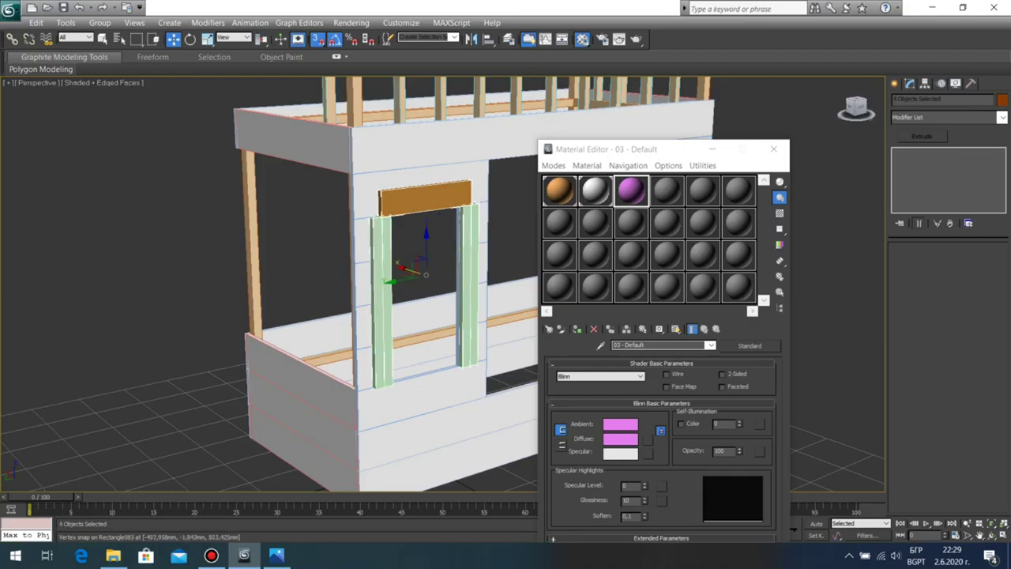
click(577, 328)
click(774, 148)
click(776, 182)
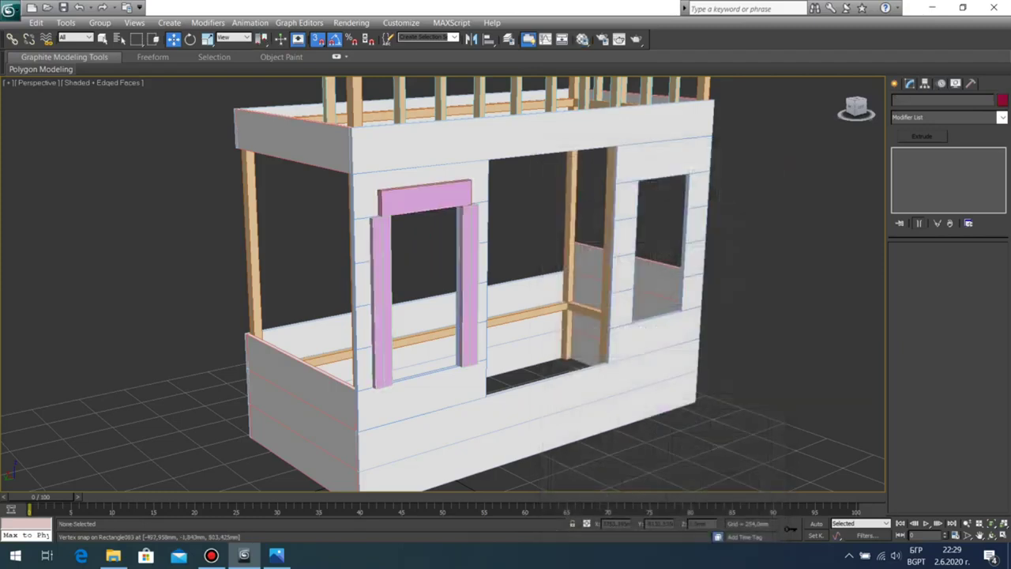
scroll(775, 182, down, 5)
scroll(510, 245, up, 4)
scroll(442, 284, down, 3)
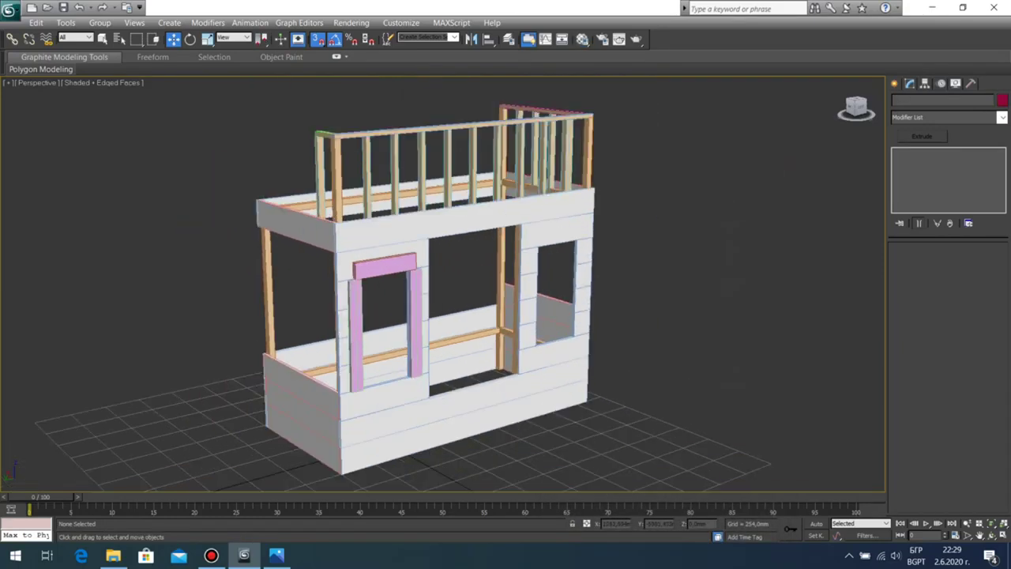
Step: Assign the pink-violet material to the entire upper railing frame, including its posts, slats and top rails
middle_drag(466, 253, 445, 312)
click(991, 536)
drag(419, 308, 416, 286)
key(w)
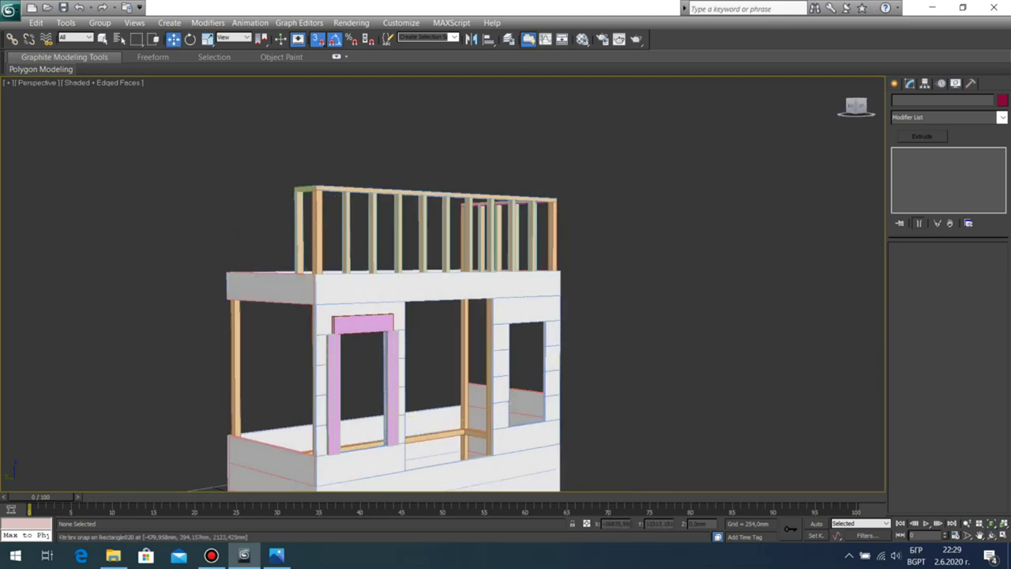
drag(244, 113, 602, 226)
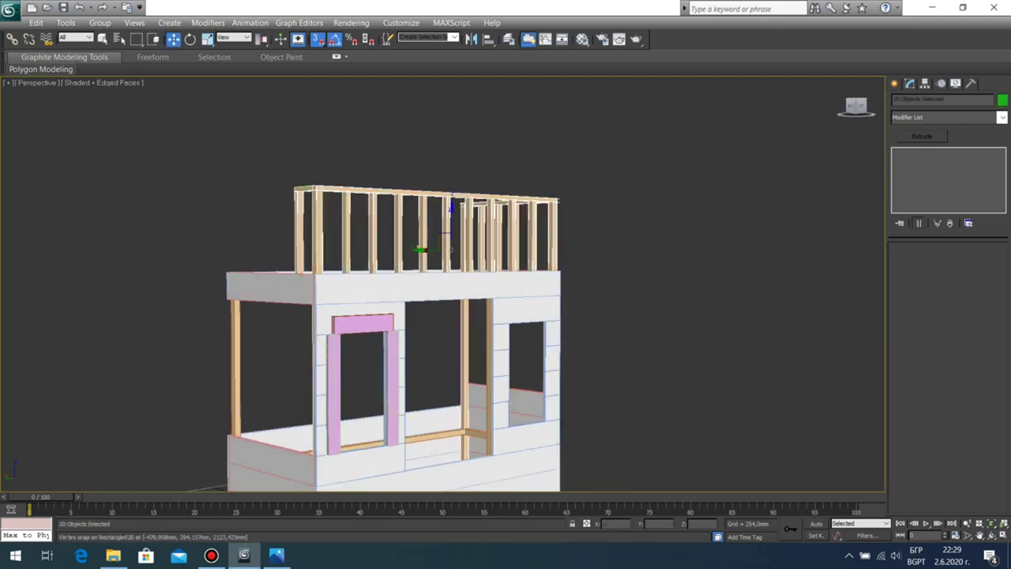
key(m)
click(577, 329)
click(773, 148)
click(764, 162)
middle_drag(489, 300, 475, 315)
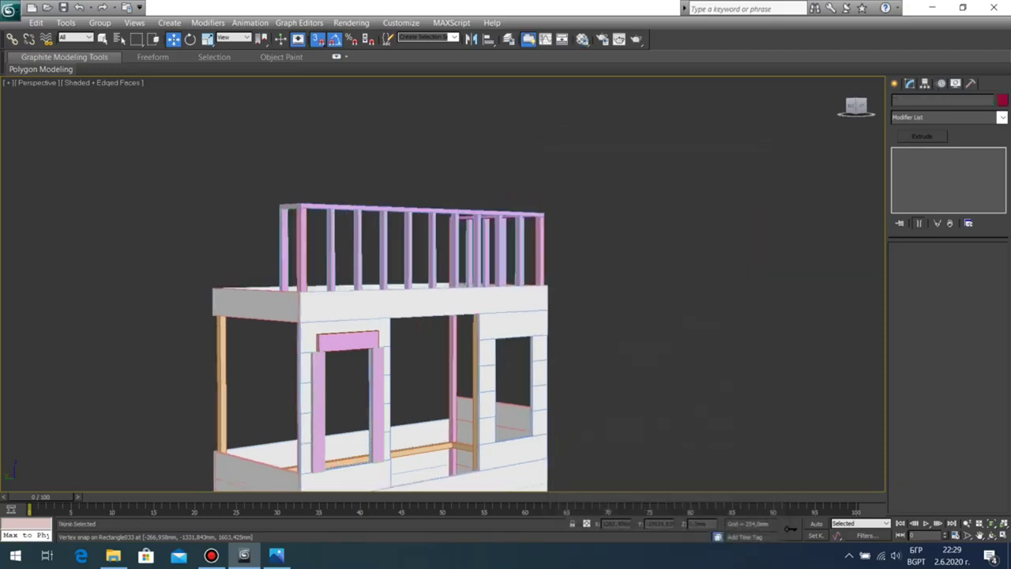
Step: Draw a rectangle about 170 mm long and 80 mm wide in the left view, across the upper end of the outer window strips
key(ctrl+r)
drag(442, 285, 496, 319)
scroll(442, 342, down, 3)
scroll(427, 328, up, 5)
scroll(443, 284, down, 5)
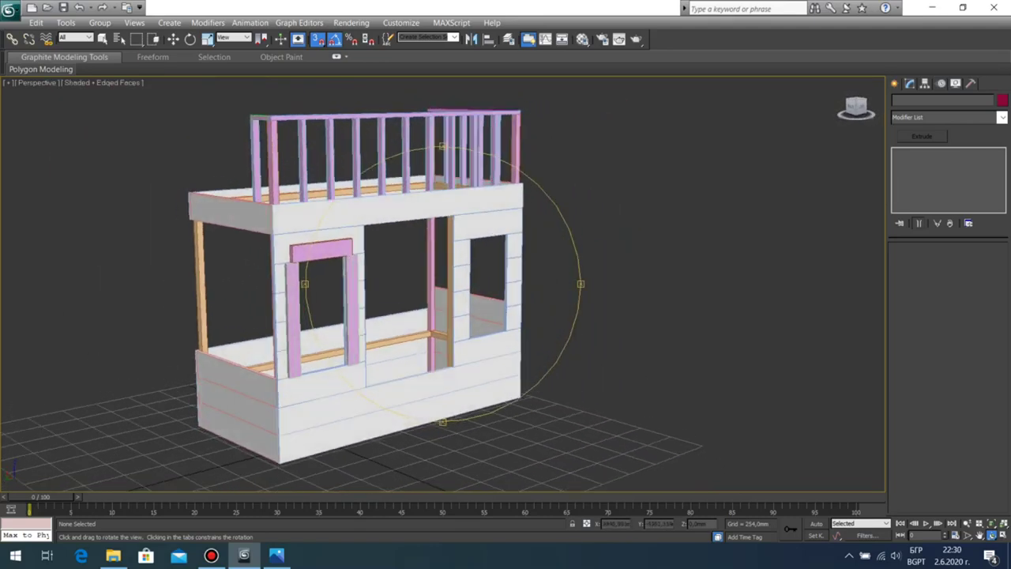
key(alt+w)
right_click(332, 348)
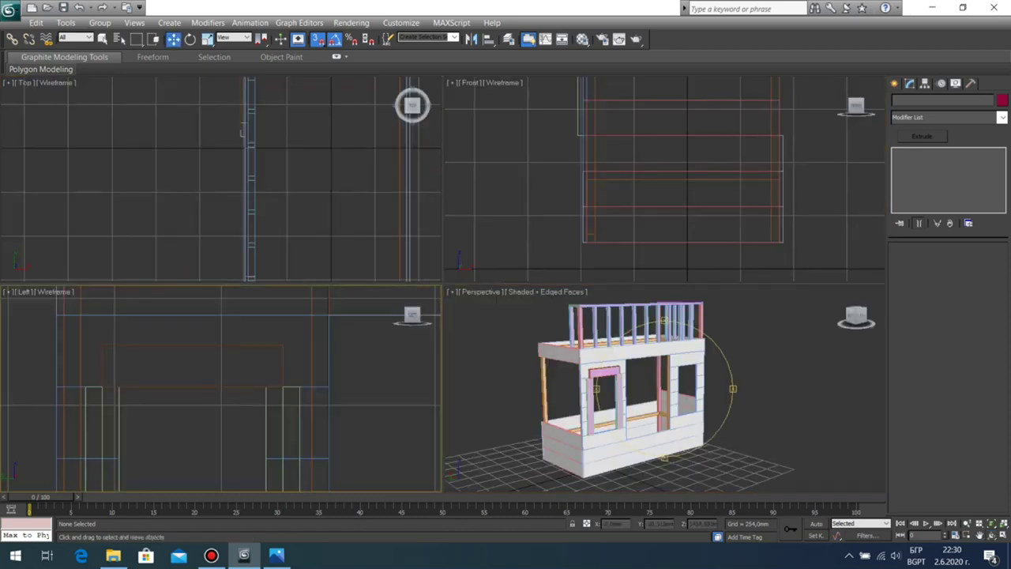
key(alt+w)
key(z)
scroll(427, 315, up, 5)
middle_drag(300, 294, 479, 332)
click(894, 83)
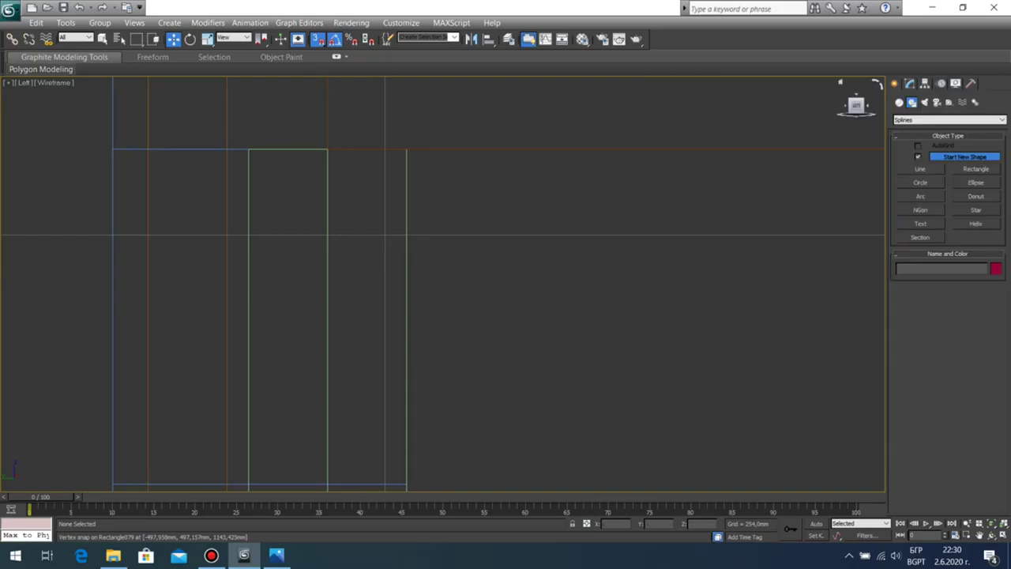
click(976, 169)
drag(248, 150, 407, 484)
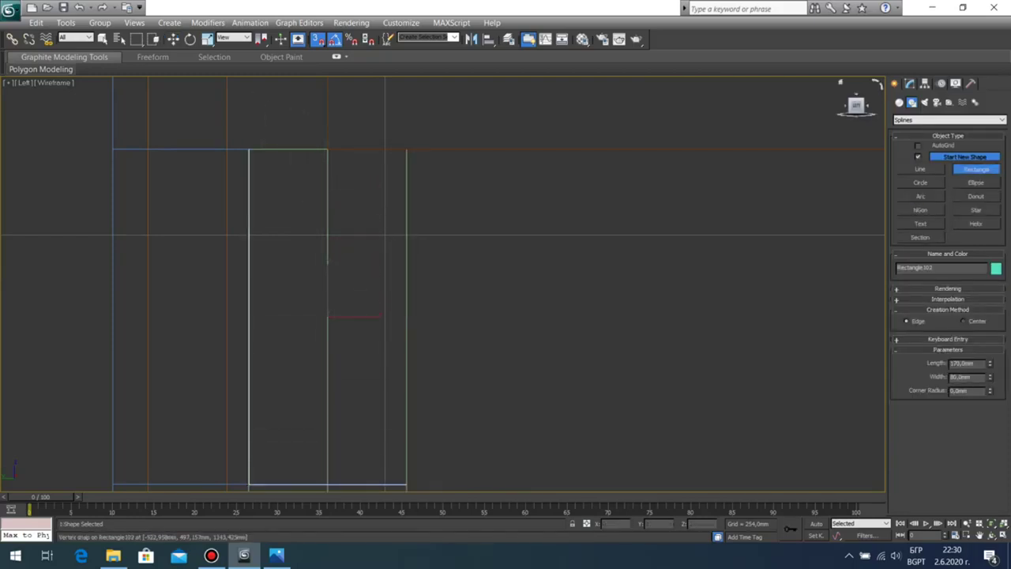
Step: Set the rectangle's length to 40 mm
click(909, 84)
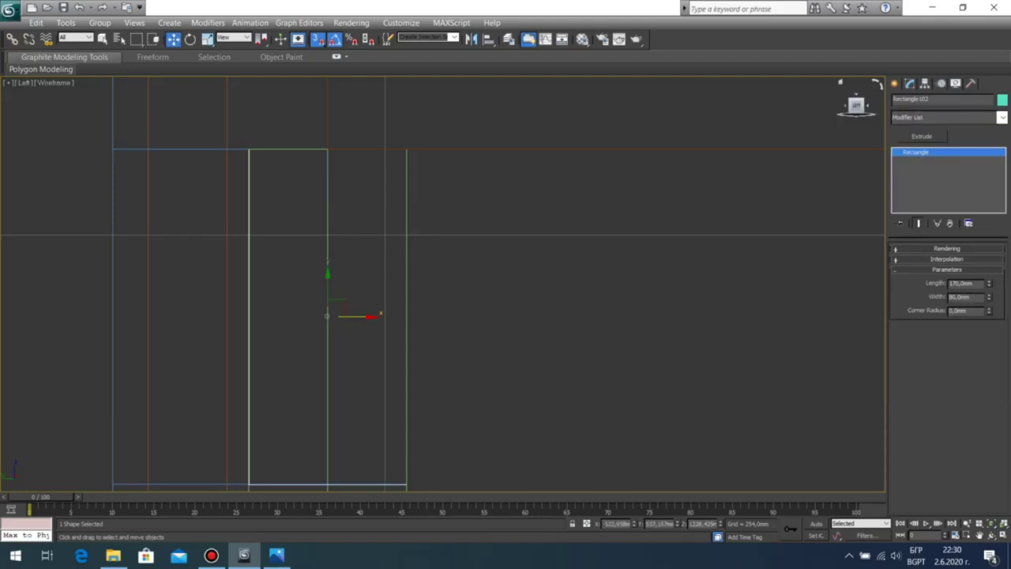
middle_drag(443, 329, 504, 240)
scroll(443, 285, down, 3)
scroll(442, 284, up, 2)
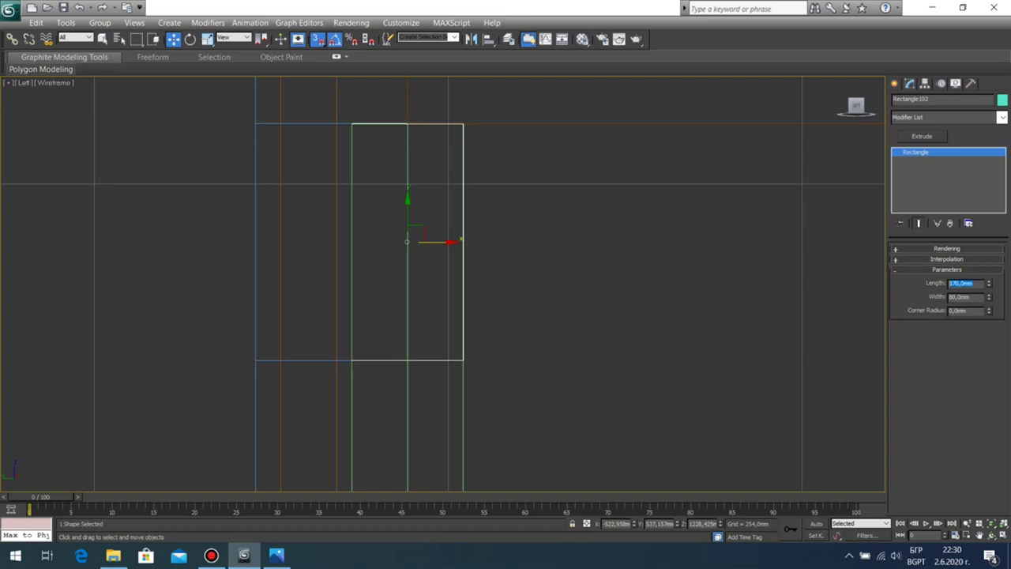
key(Return)
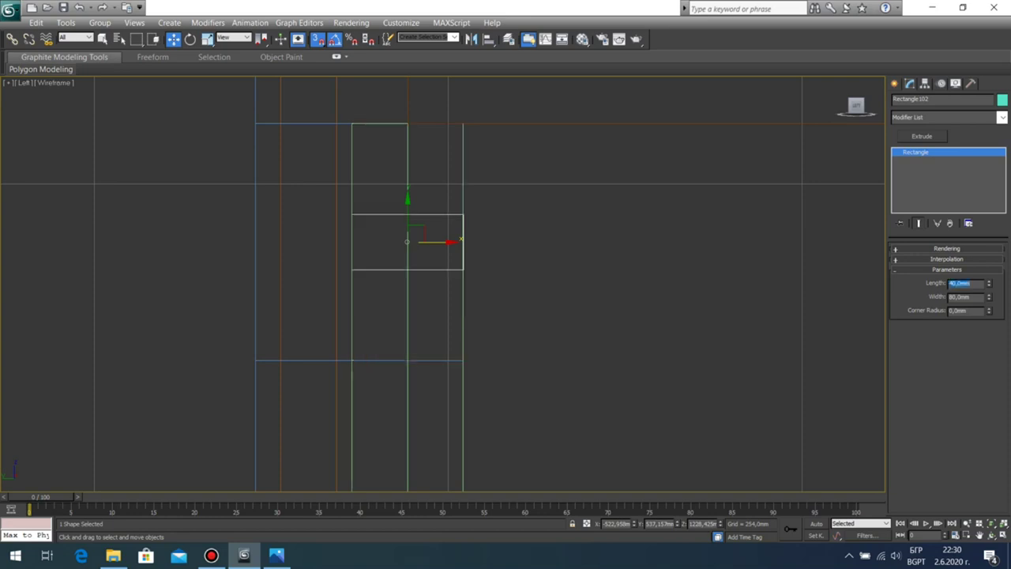
Step: Extrude the small rectangle on the window strips by 25 mm
right_click(614, 234)
key(alt+w)
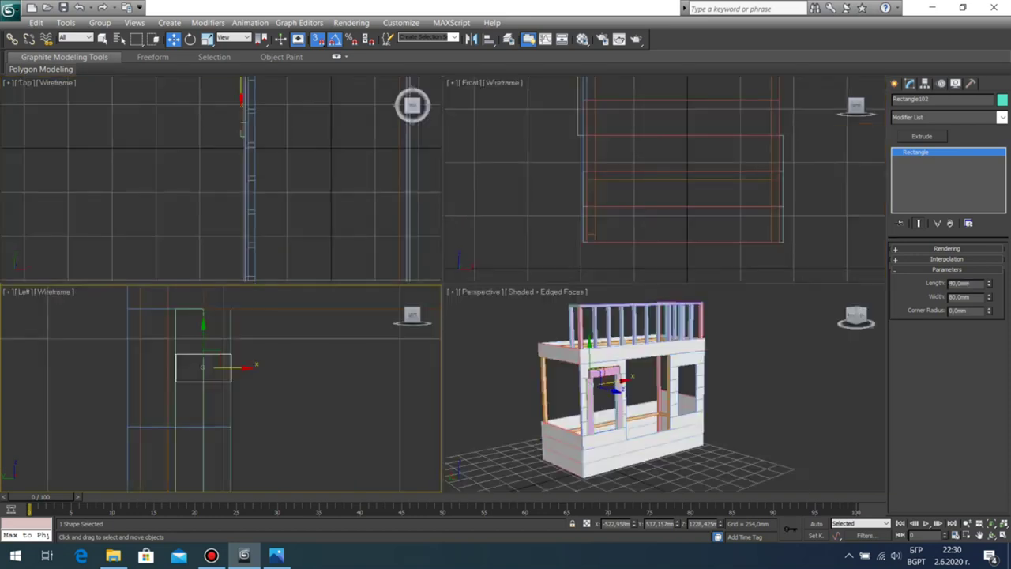
right_click(697, 317)
click(921, 137)
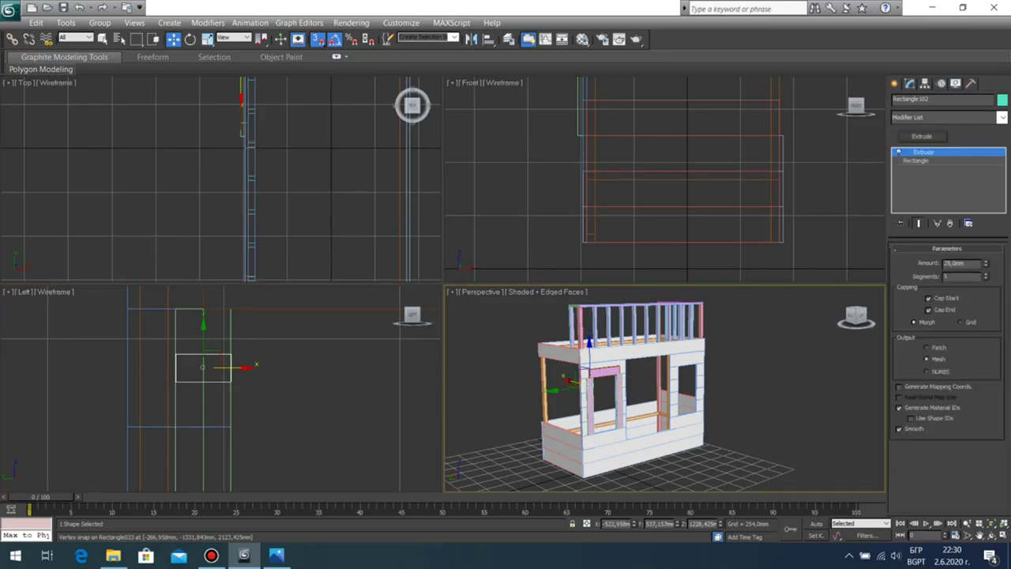
right_click(728, 372)
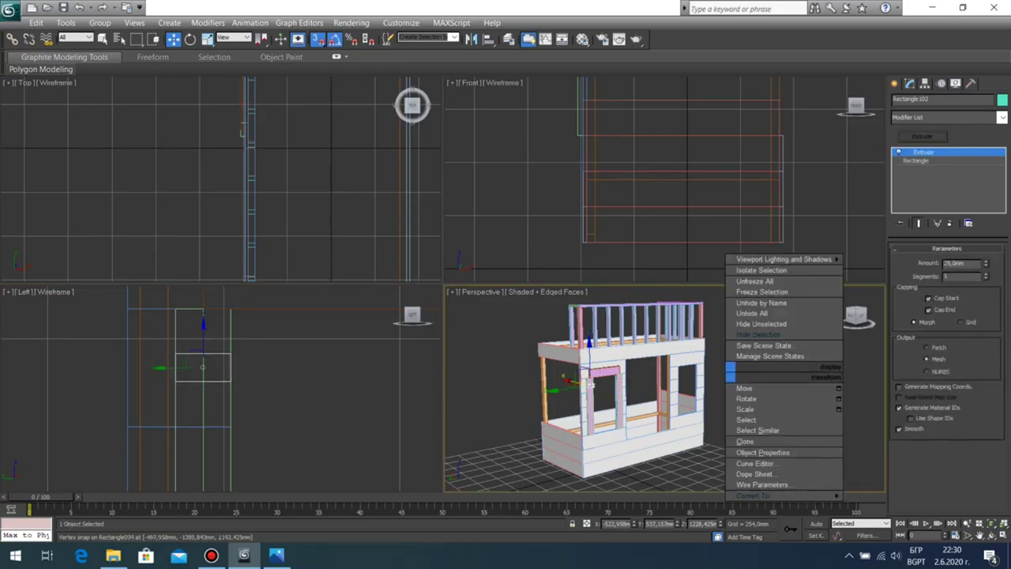
key(alt+w)
key(z)
scroll(443, 284, down, 5)
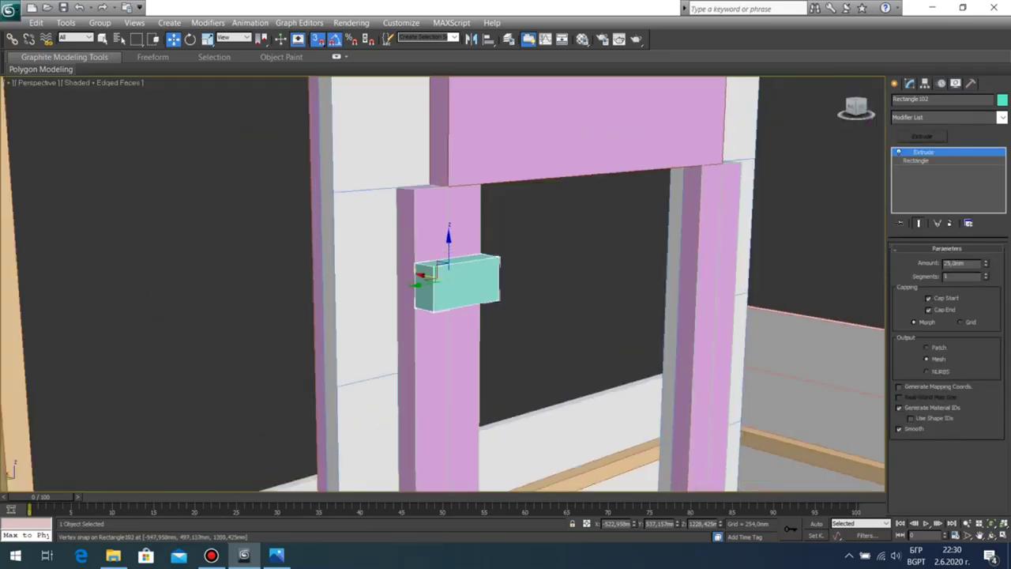
Step: Raise the extruded block and snap its upper corner level with the top of the outer window strips
click(318, 39)
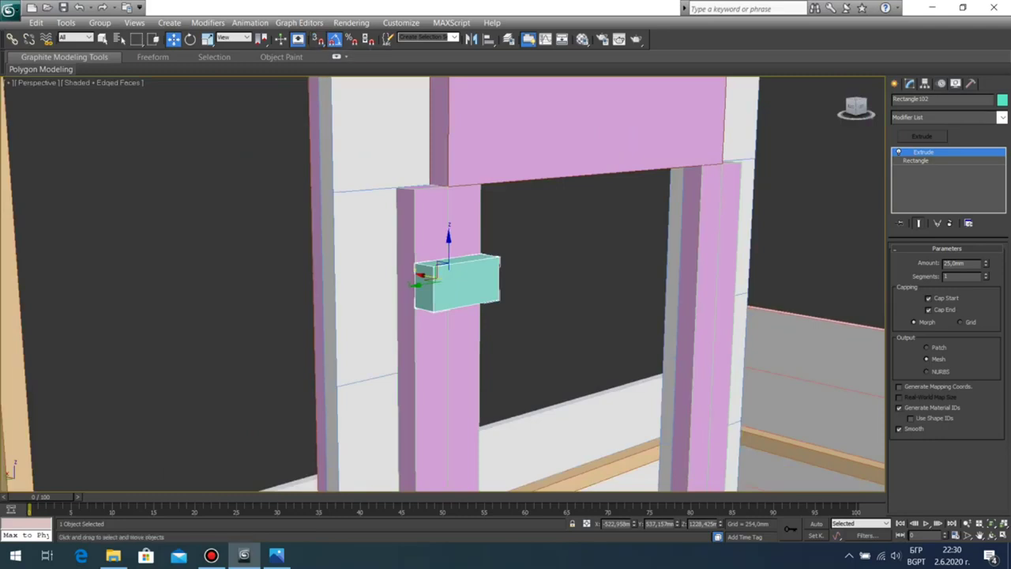
key(ctrl+r)
drag(443, 285, 537, 344)
scroll(443, 284, up, 5)
key(w)
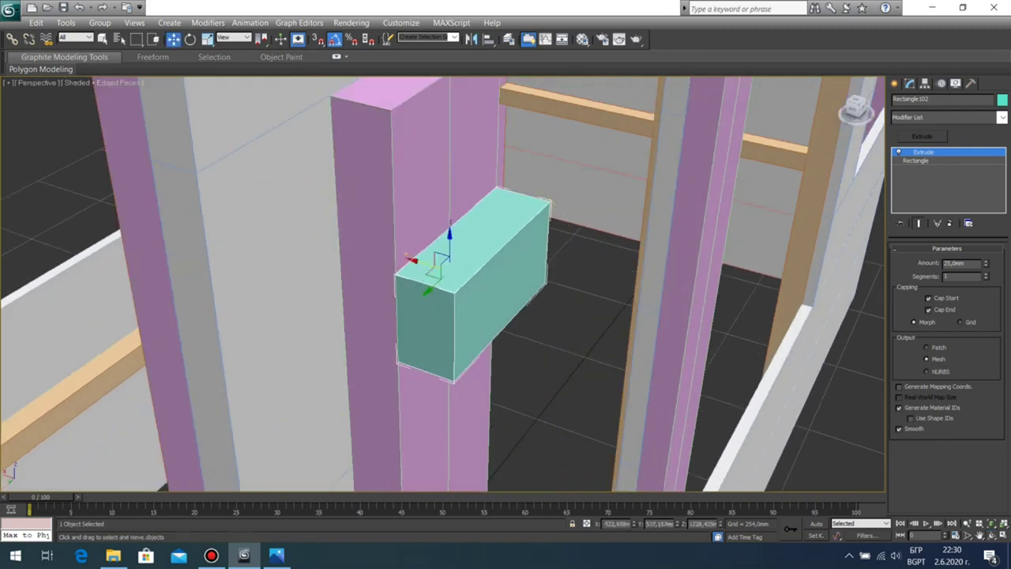
drag(395, 275, 393, 109)
scroll(395, 114, down, 3)
scroll(408, 140, down, 5)
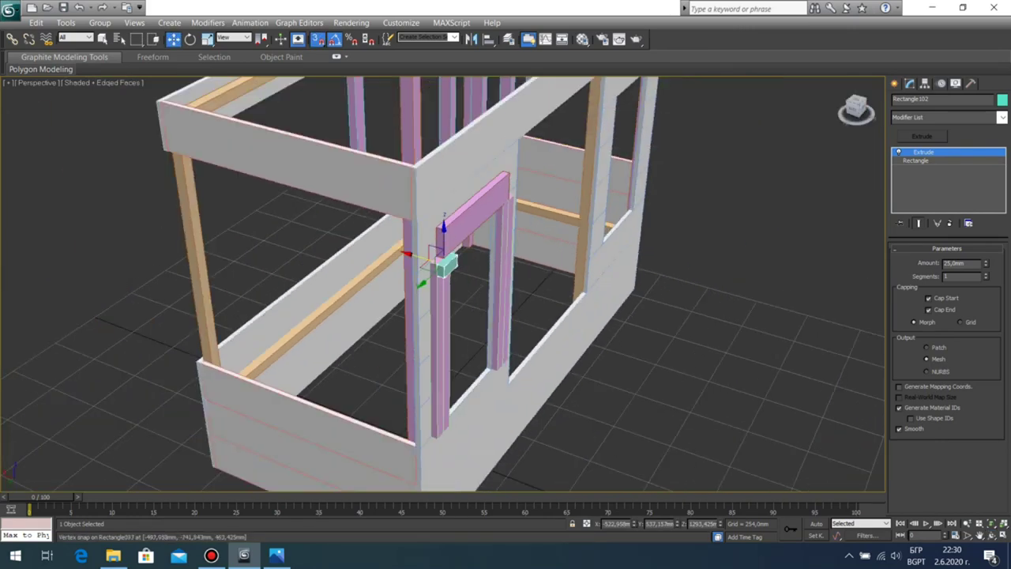
Step: Lower the block slightly below the strips' top and copy it about 504 mm further down, near their lower end
key(ctrl+r)
drag(521, 363, 379, 320)
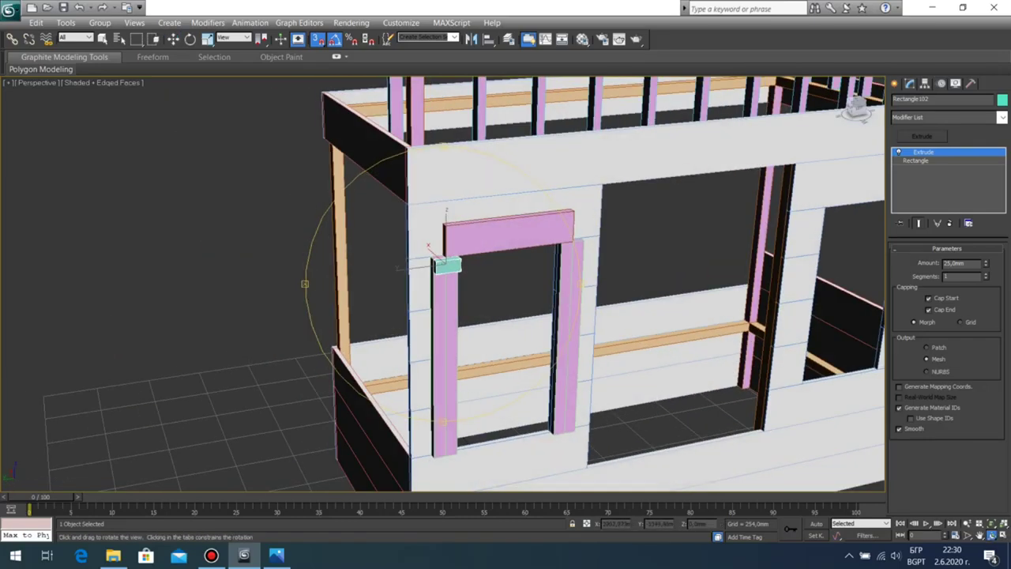
middle_drag(379, 320, 364, 198)
scroll(442, 284, up, 3)
scroll(443, 284, down, 3)
drag(458, 292, 435, 294)
key(w)
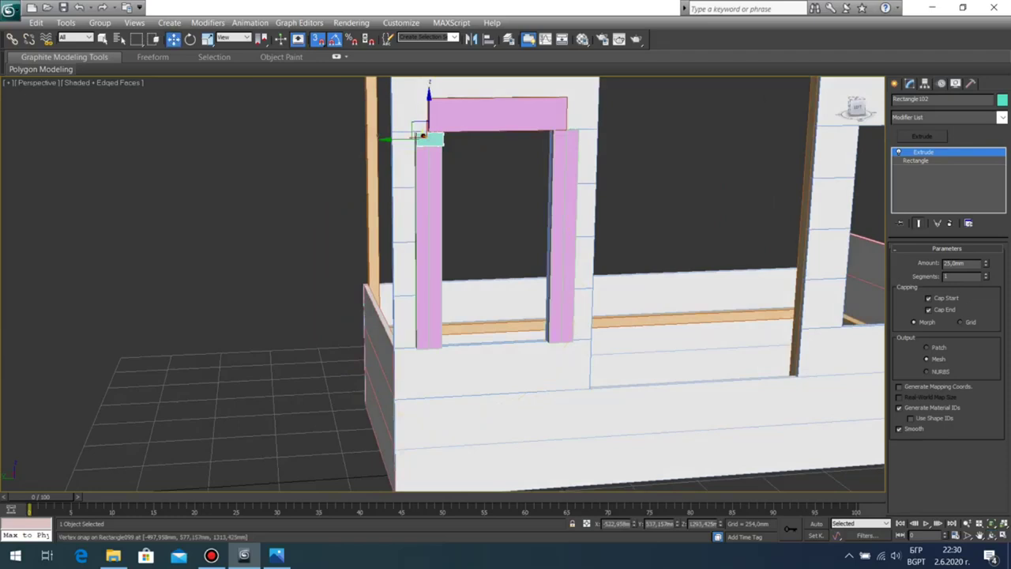
drag(428, 117, 424, 308)
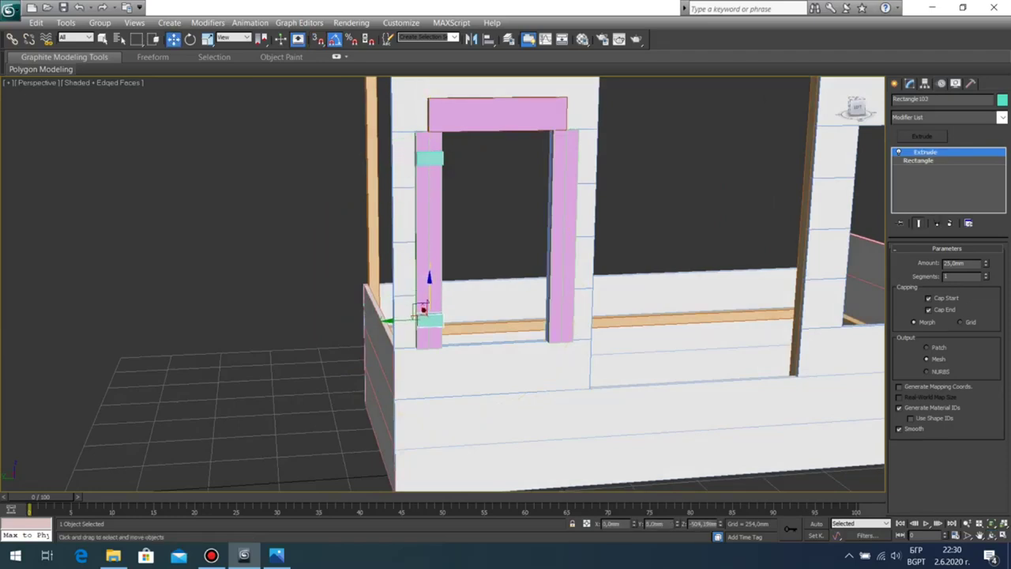
click(505, 331)
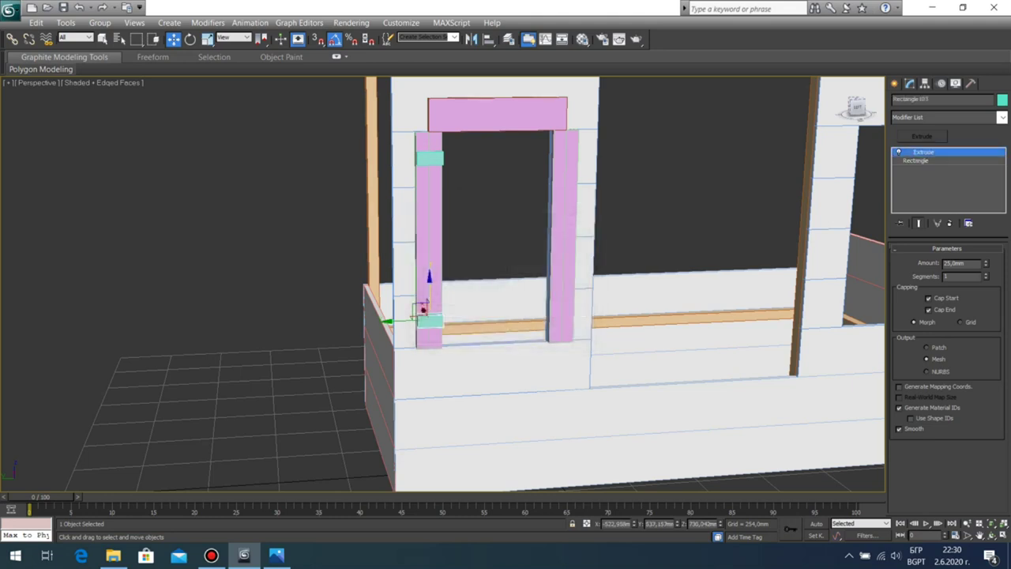
ctrl+click(431, 158)
shift+drag(424, 231, 551, 231)
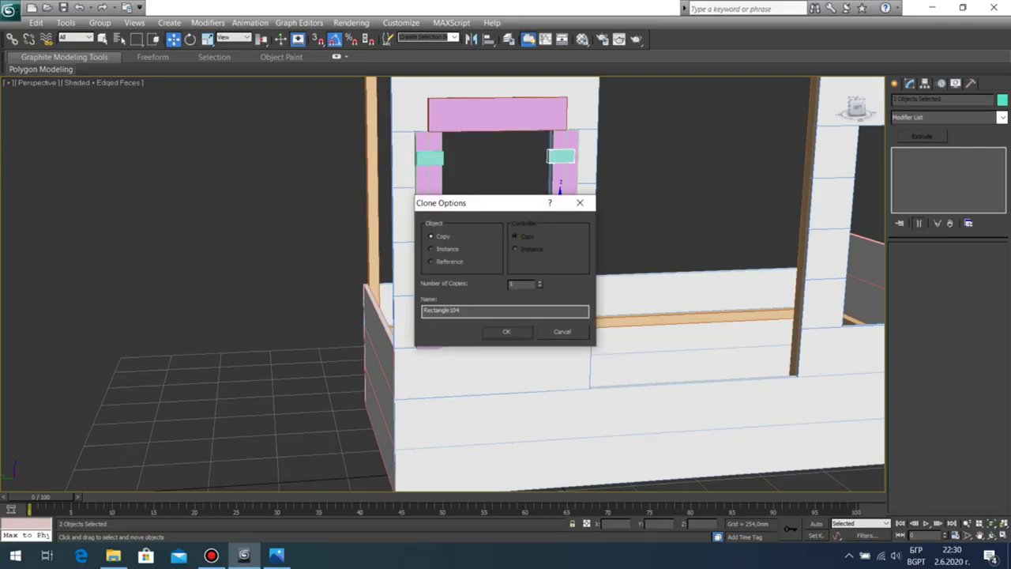
key(Escape)
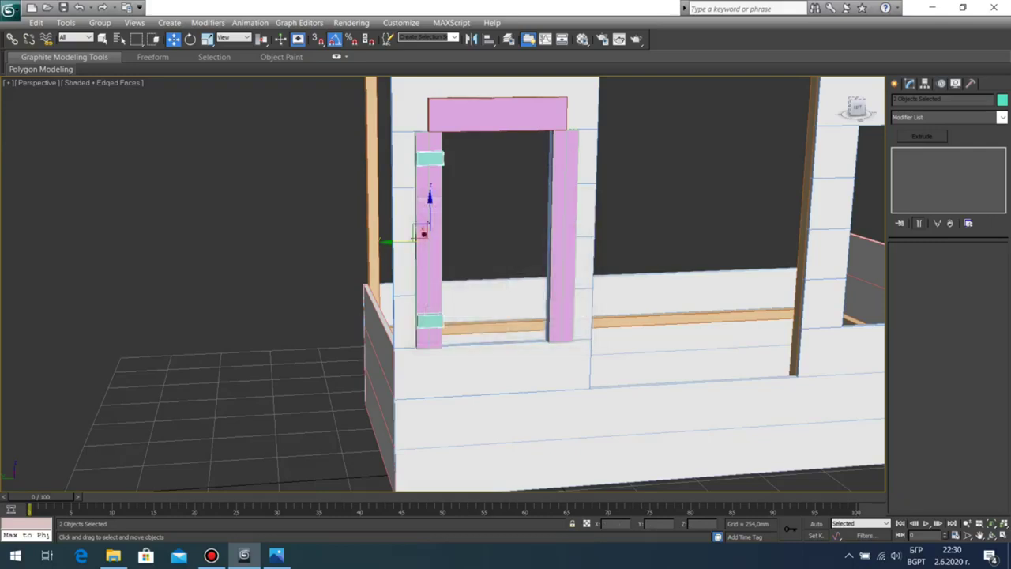
Step: Snap the two turquoise blocks upward so the upper one aligns with the top corner of the window's left shutter
key(ctrl+r)
drag(379, 237, 481, 261)
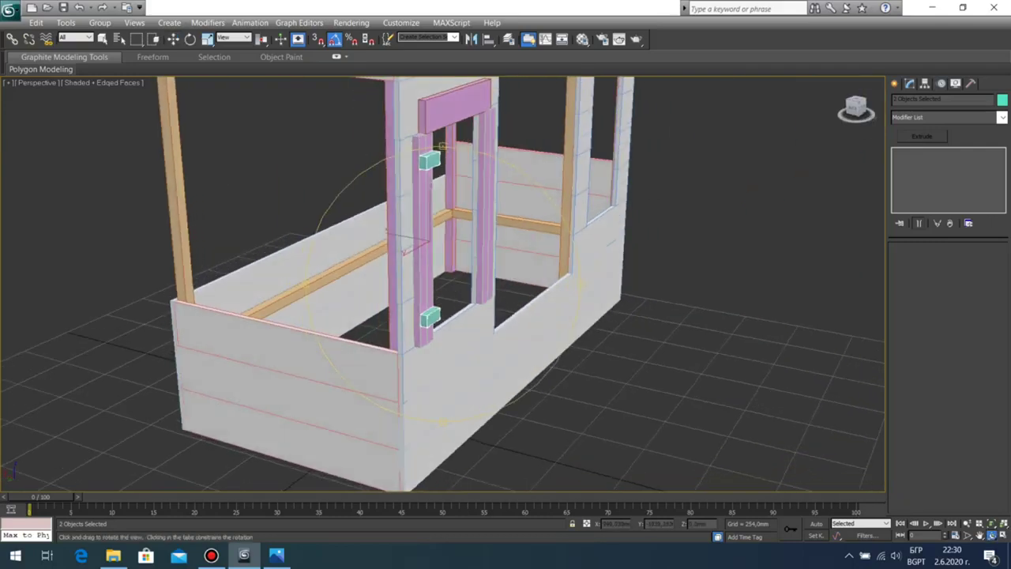
middle_drag(482, 261, 472, 385)
scroll(442, 285, up, 6)
key(w)
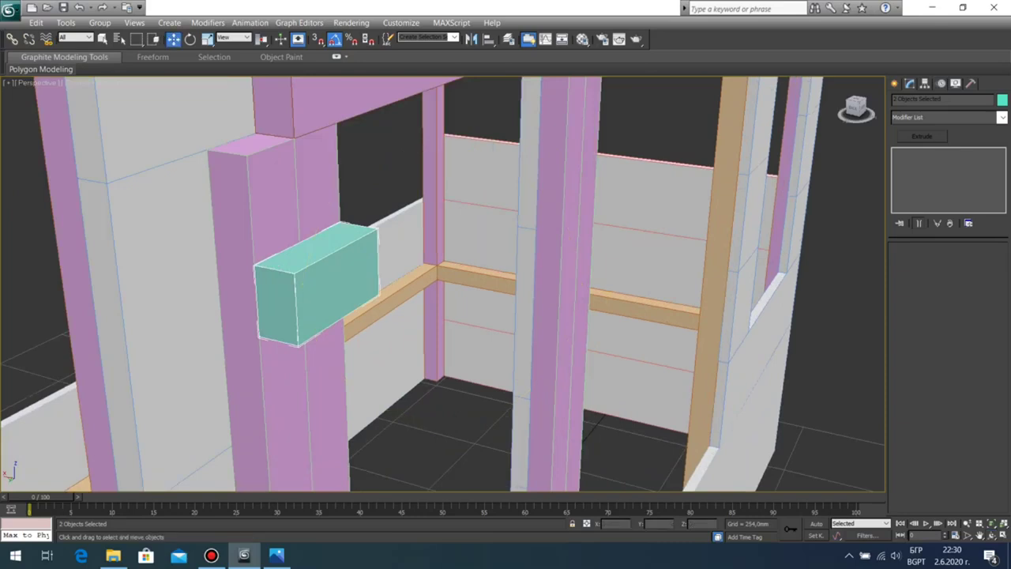
key(s)
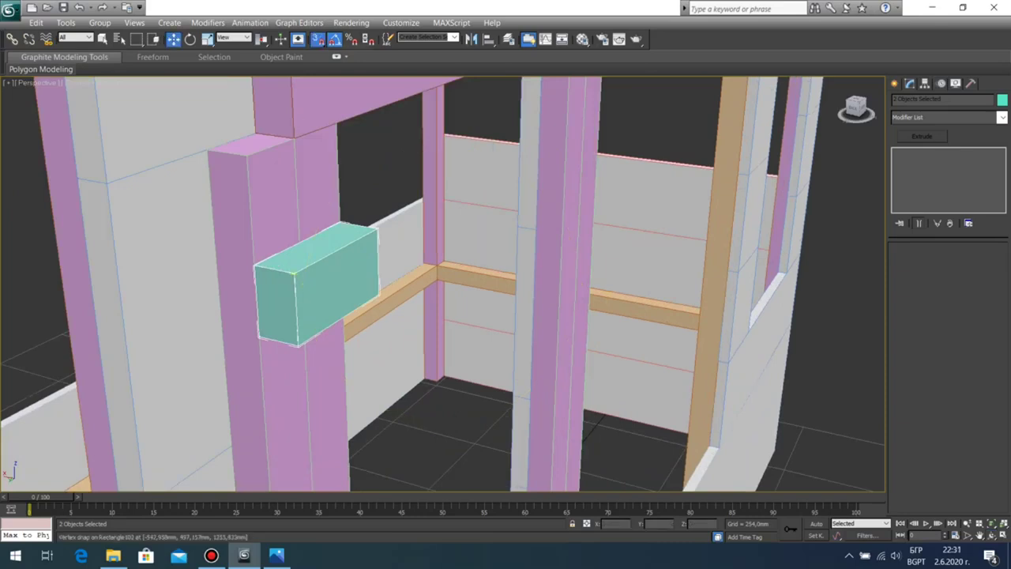
drag(254, 266, 247, 155)
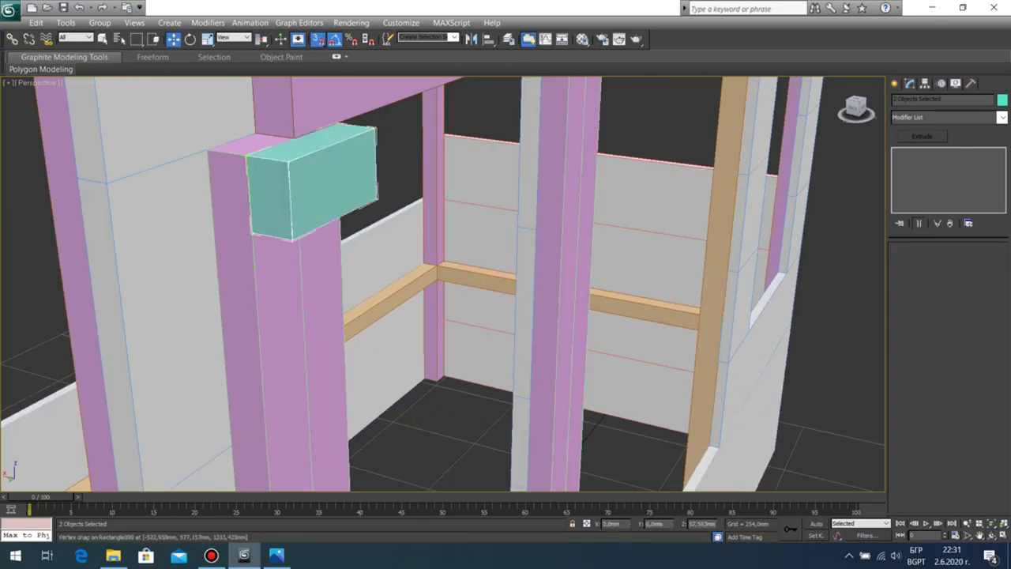
Step: Copy both turquoise blocks across to the right shutter of the same window as one independent copy
scroll(248, 155, down, 9)
key(ctrl+r)
drag(505, 316, 435, 310)
middle_drag(435, 309, 395, 309)
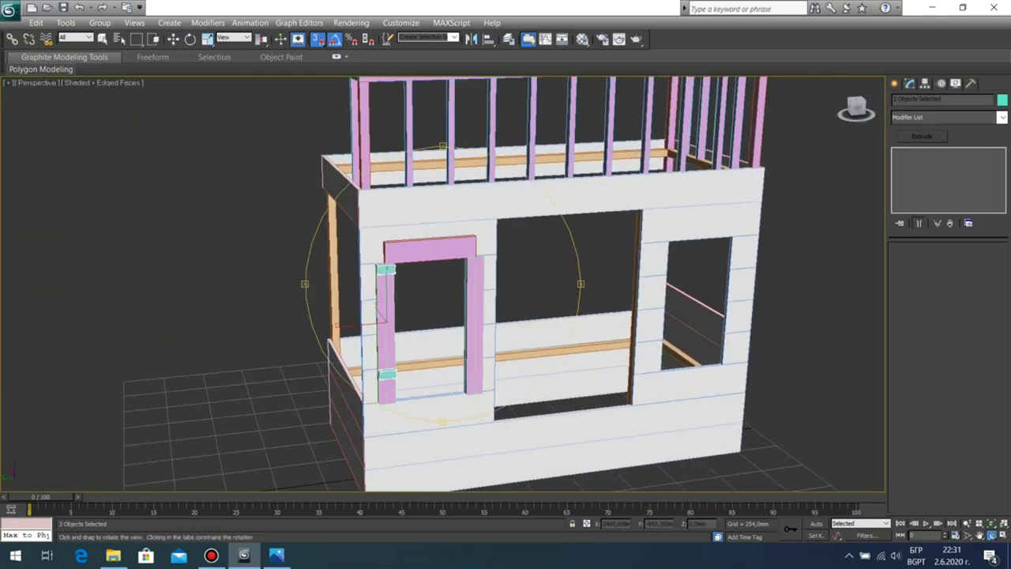
scroll(442, 300, up, 5)
drag(474, 316, 403, 316)
middle_drag(403, 316, 265, 243)
key(w)
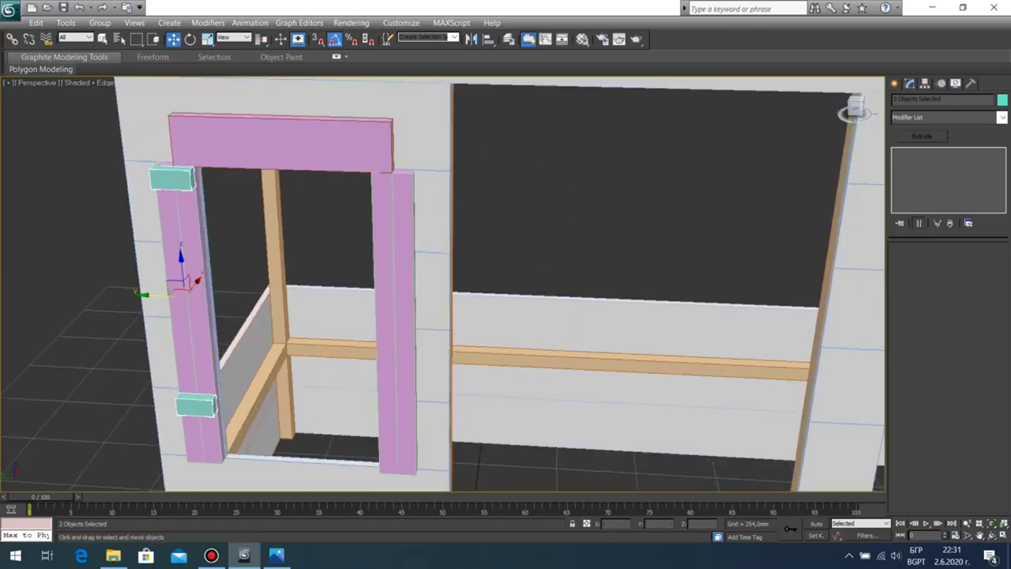
shift+drag(181, 280, 381, 289)
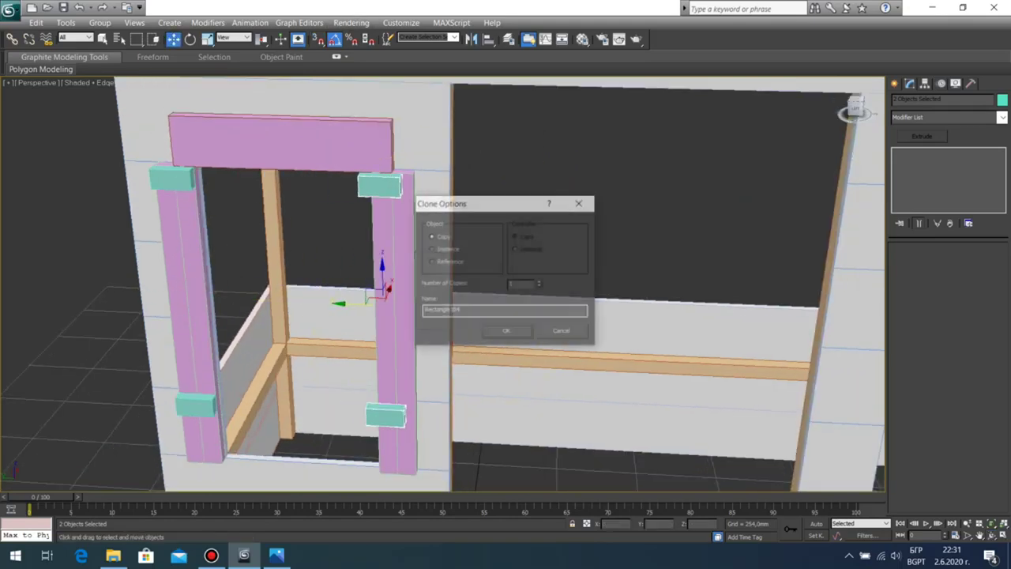
click(507, 332)
Step: Snap the copied pair of blocks to the top corner of the right shutter's centre edge
scroll(301, 338, up, 4)
middle_drag(300, 338, 191, 491)
click(991, 536)
drag(458, 260, 359, 332)
scroll(360, 332, up, 4)
right_click(359, 332)
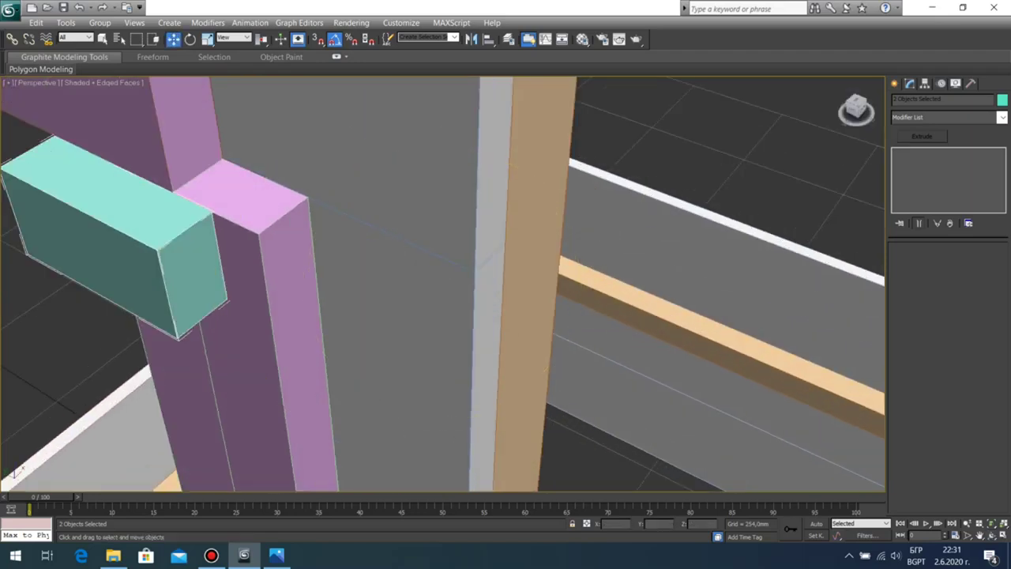
drag(211, 212, 259, 234)
scroll(259, 237, down, 7)
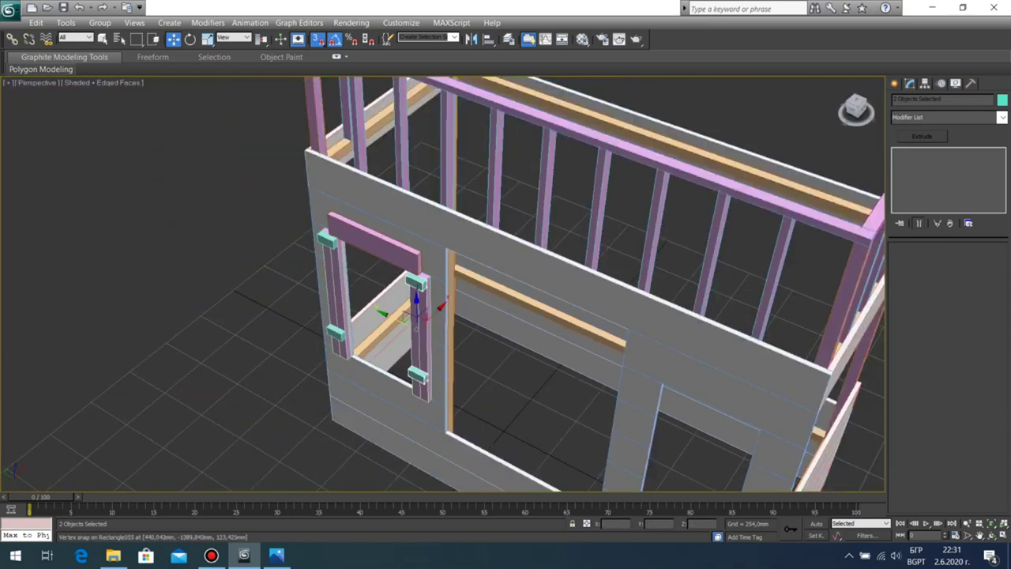
Step: Select all four turquoise blocks on the two shutters and move them slightly down along Z
click(991, 536)
drag(418, 316, 526, 253)
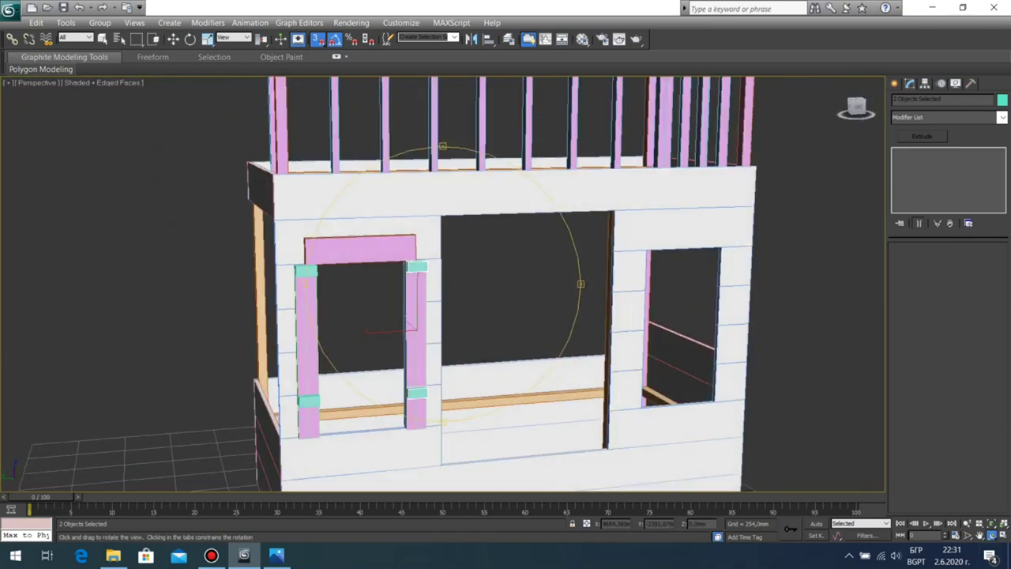
middle_drag(442, 308, 446, 256)
key(w)
ctrl+click(316, 217)
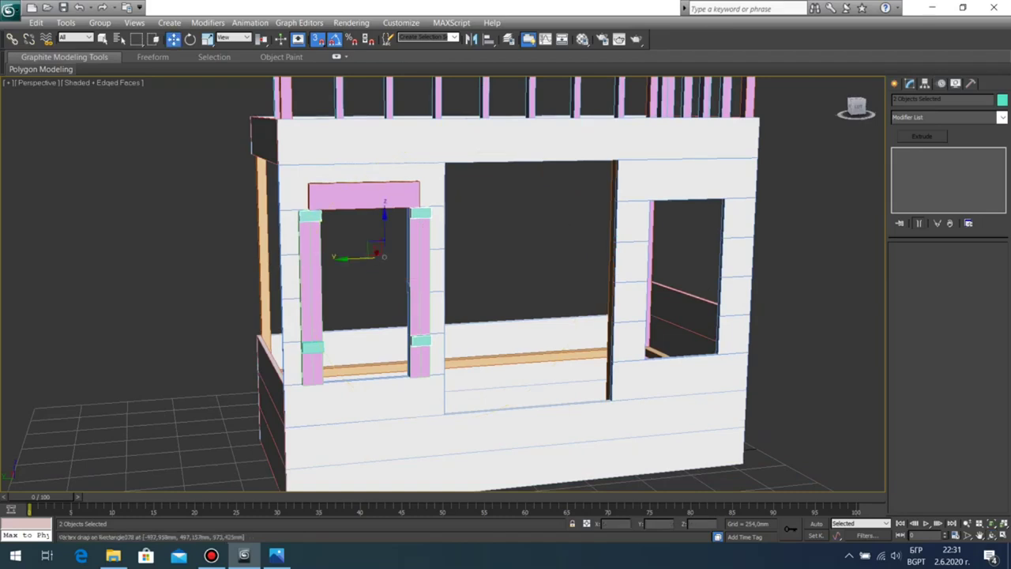
ctrl+click(315, 348)
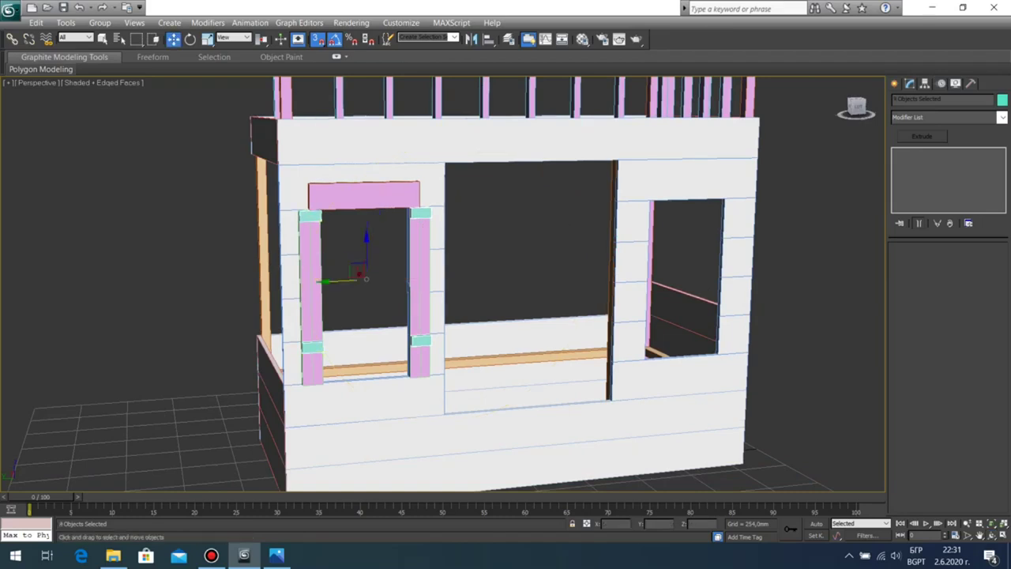
drag(367, 247, 367, 262)
click(814, 316)
Step: Apply the pink 03 - Default material to all four turquoise shutter blocks
click(992, 536)
drag(411, 301, 466, 295)
scroll(592, 288, down, 5)
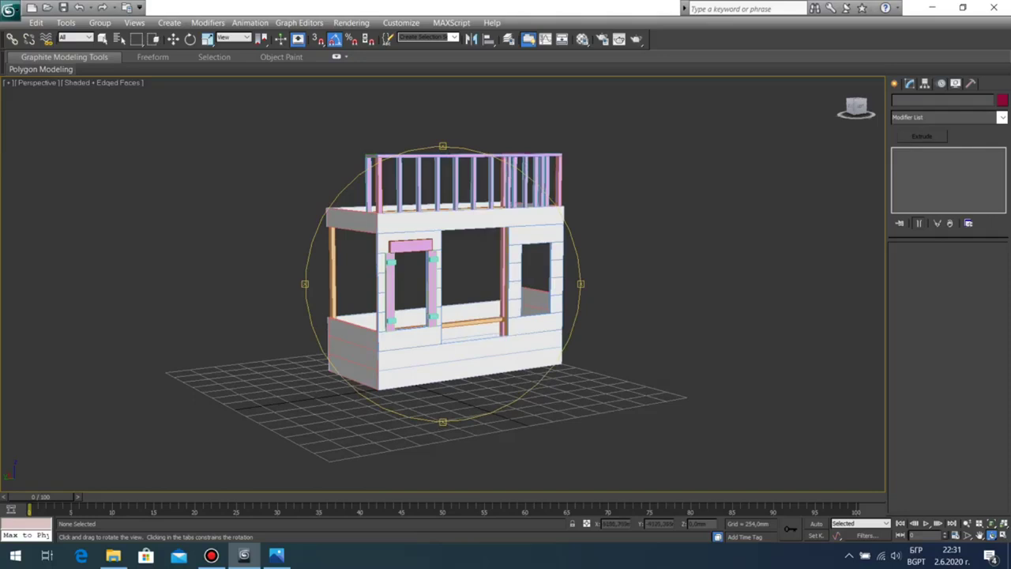
scroll(442, 284, up, 5)
key(w)
click(423, 228)
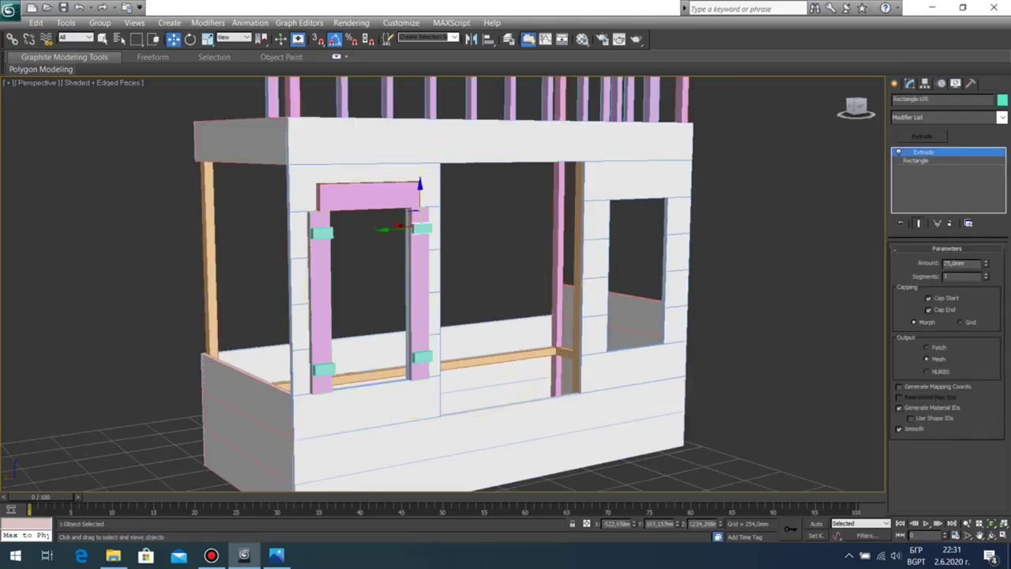
ctrl+click(423, 357)
ctrl+click(324, 369)
ctrl+click(322, 233)
key(m)
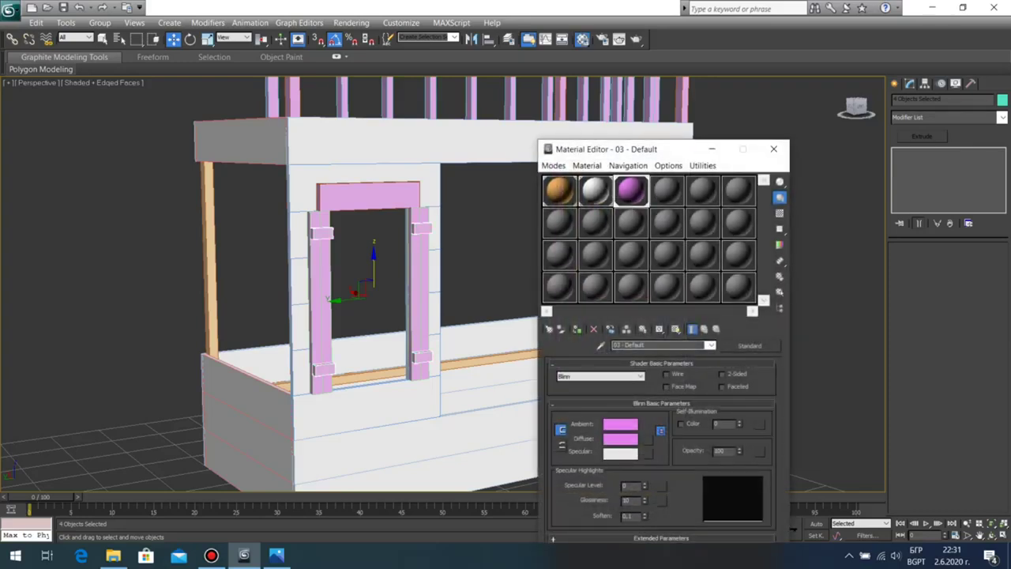
click(773, 148)
click(752, 257)
Step: Examine the finished left window trim against the rest of the front wall
middle_drag(751, 257, 667, 263)
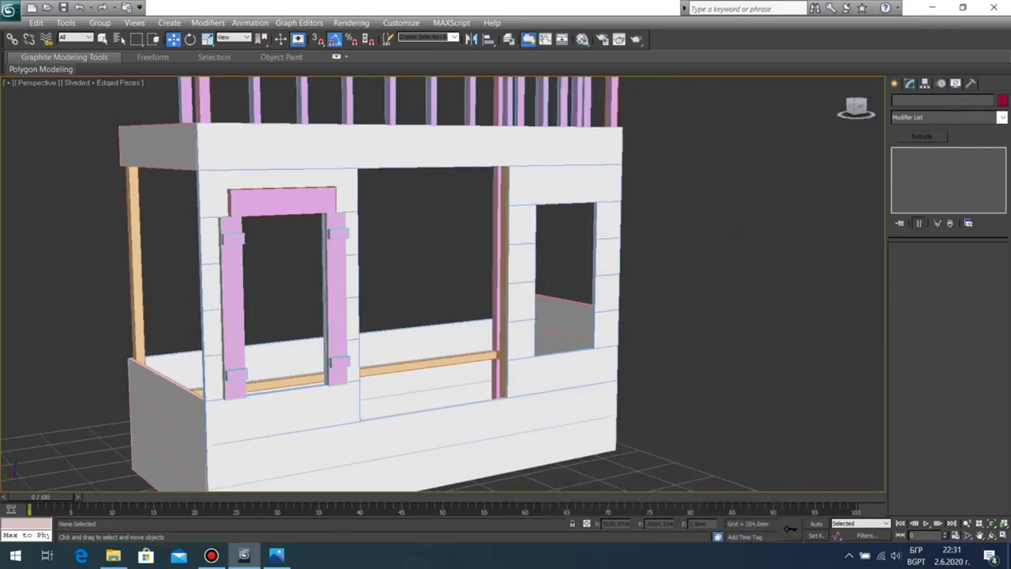
click(991, 535)
drag(506, 304, 458, 285)
scroll(489, 304, down, 6)
scroll(462, 276, up, 6)
scroll(462, 277, down, 3)
scroll(478, 273, up, 4)
scroll(478, 273, down, 2)
scroll(468, 285, up, 4)
Step: Copy the left window's nine trim parts, header, shutters and blocks, along Y to the right window opening
key(w)
click(176, 176)
ctrl+click(107, 280)
ctrl+click(123, 277)
ctrl+click(111, 248)
ctrl+click(136, 433)
ctrl+click(278, 316)
ctrl+click(293, 324)
ctrl+click(293, 390)
ctrl+click(283, 214)
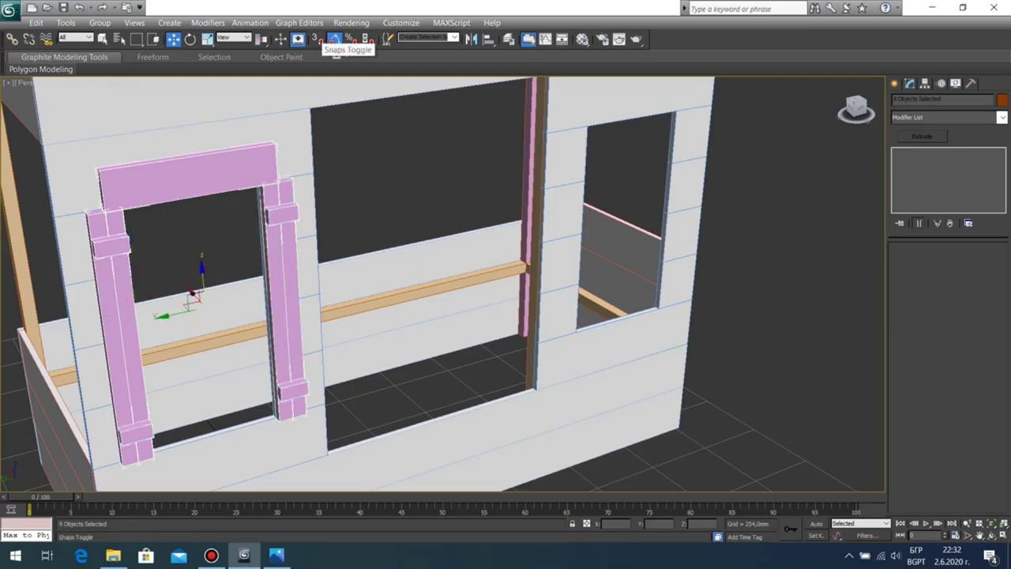
shift+drag(179, 314, 618, 214)
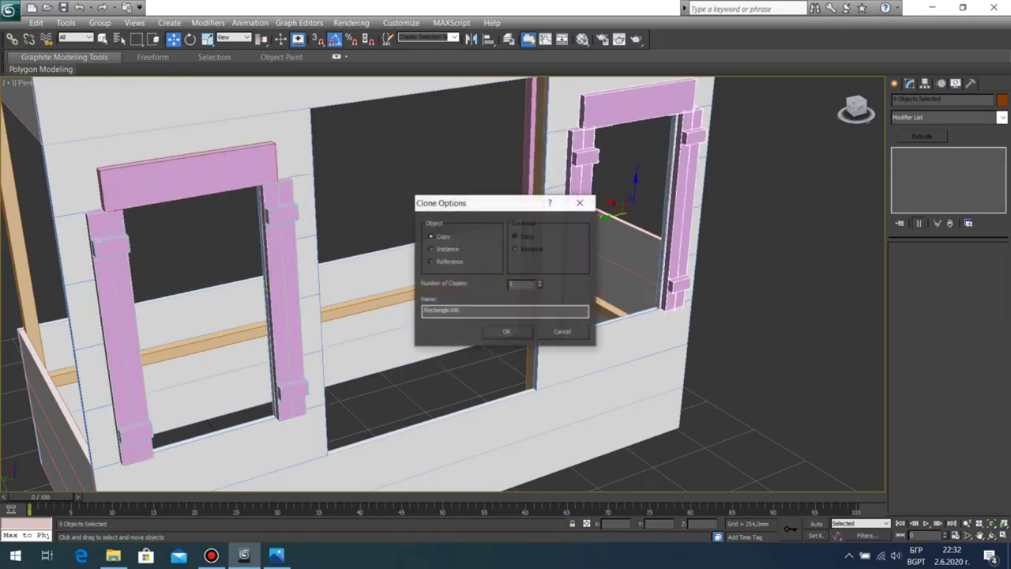
key(Return)
Step: Snap the copied trim set into alignment with the lower corner of the right window opening
key(z)
middle_drag(618, 214, 662, 173)
scroll(442, 284, up, 4)
middle_drag(506, 348, 356, 103)
scroll(442, 284, up, 3)
middle_drag(442, 284, 363, 264)
click(318, 40)
drag(630, 369, 618, 372)
scroll(618, 373, down, 6)
click(631, 347)
scroll(632, 347, down, 3)
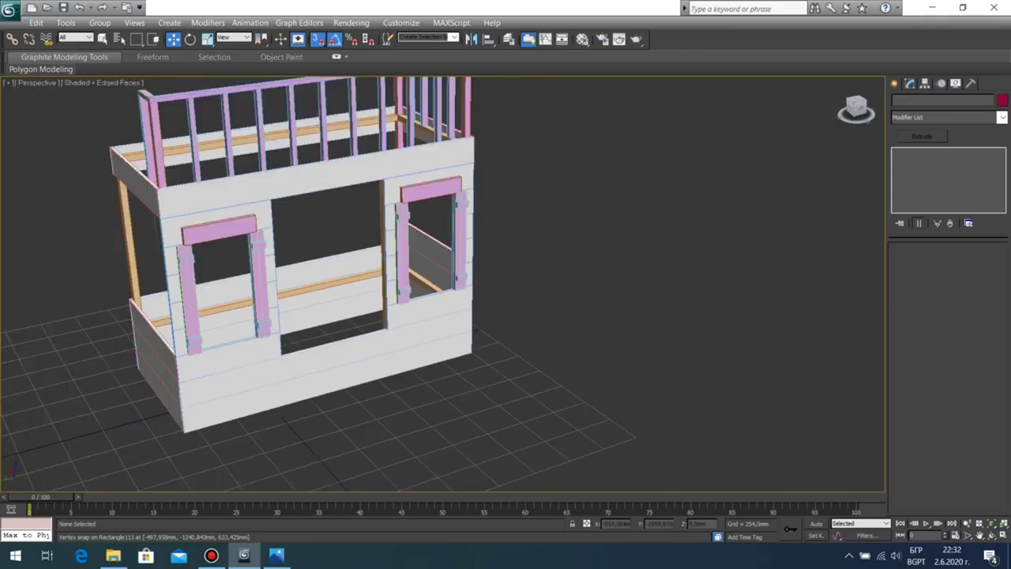
Step: Examine the whole bunk bed with both trimmed windows from several angles
middle_drag(442, 285, 446, 369)
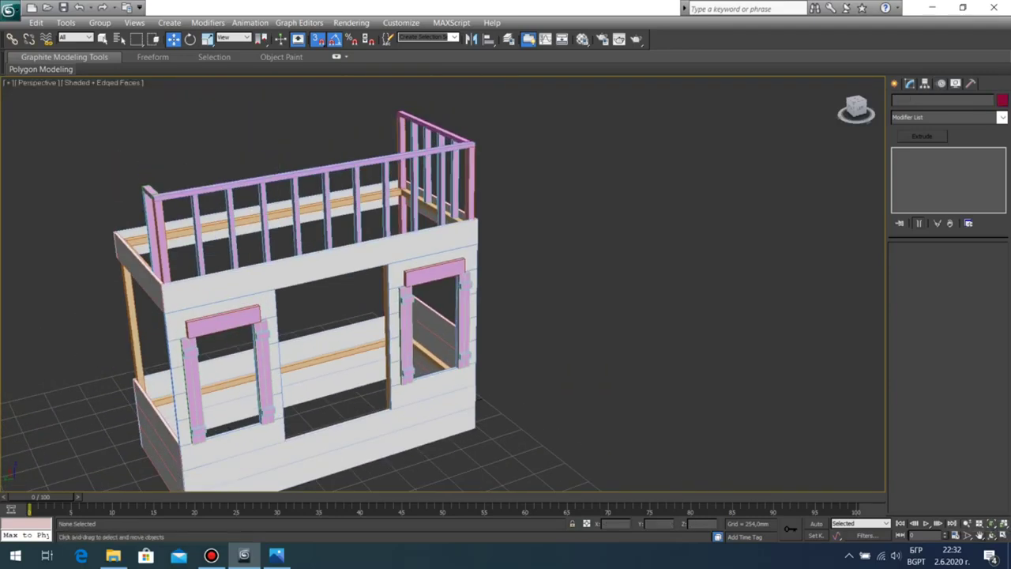
click(1003, 536)
click(991, 535)
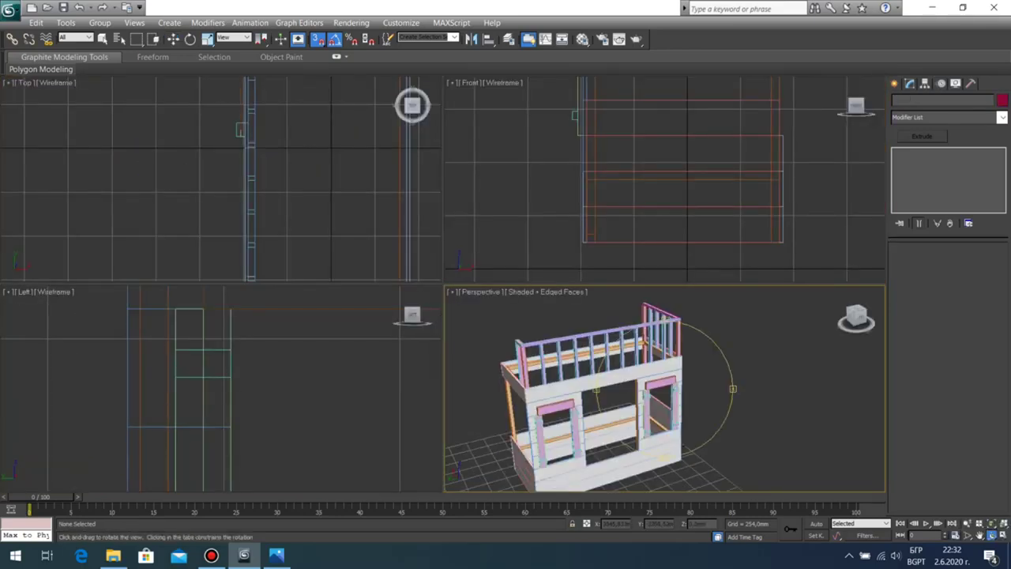
key(alt+w)
drag(450, 308, 493, 348)
scroll(411, 300, down, 5)
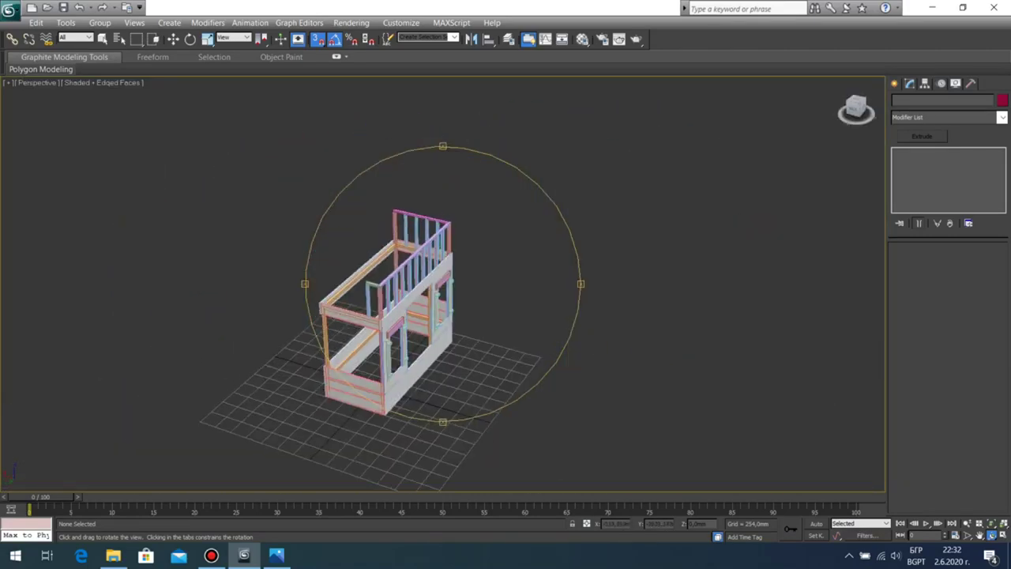
scroll(493, 348, up, 6)
middle_drag(494, 347, 499, 182)
scroll(499, 181, down, 4)
drag(499, 237, 470, 251)
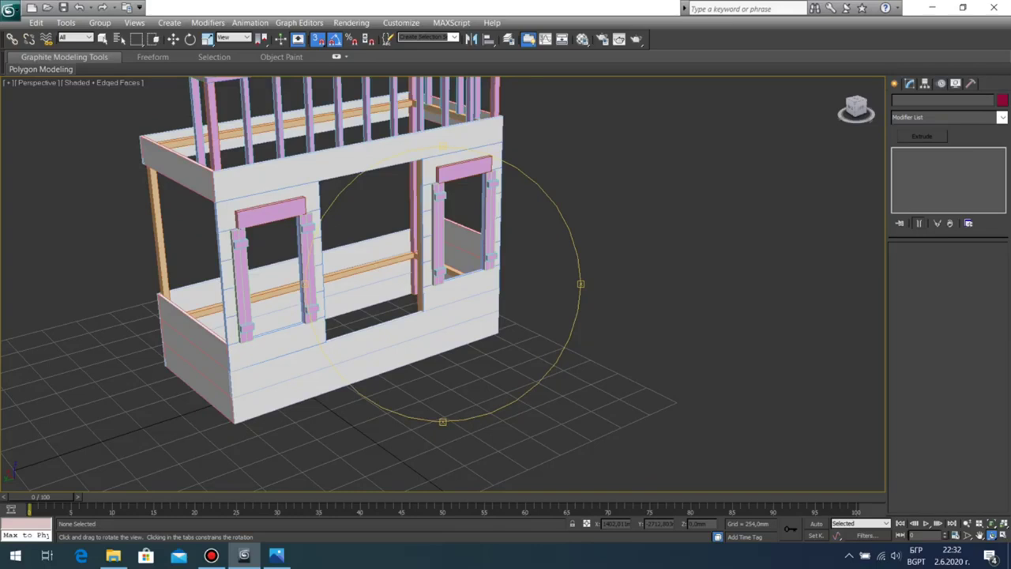
drag(470, 251, 477, 244)
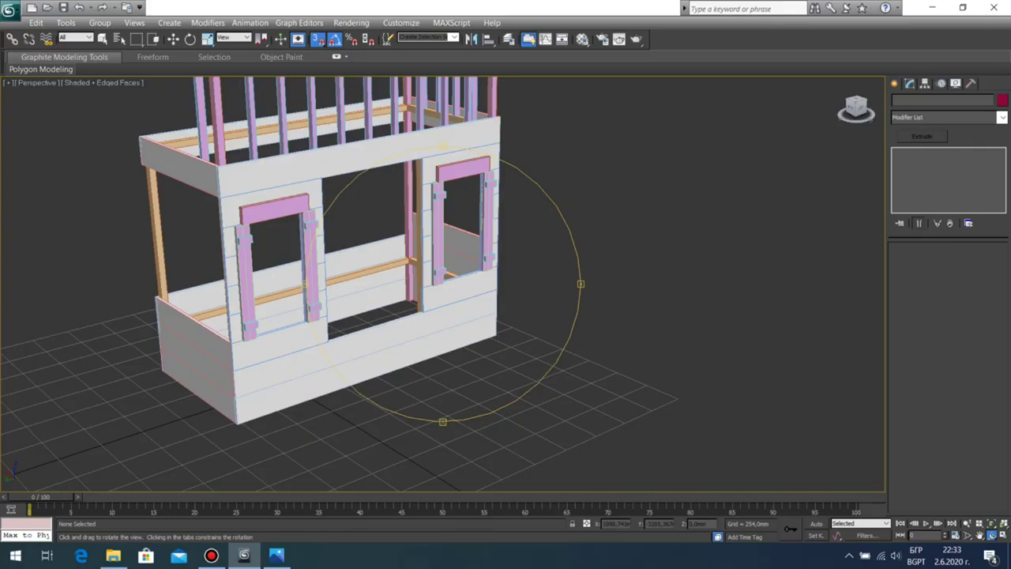
drag(442, 285, 477, 276)
scroll(442, 284, up, 5)
scroll(442, 285, down, 5)
scroll(443, 285, up, 5)
scroll(442, 285, down, 4)
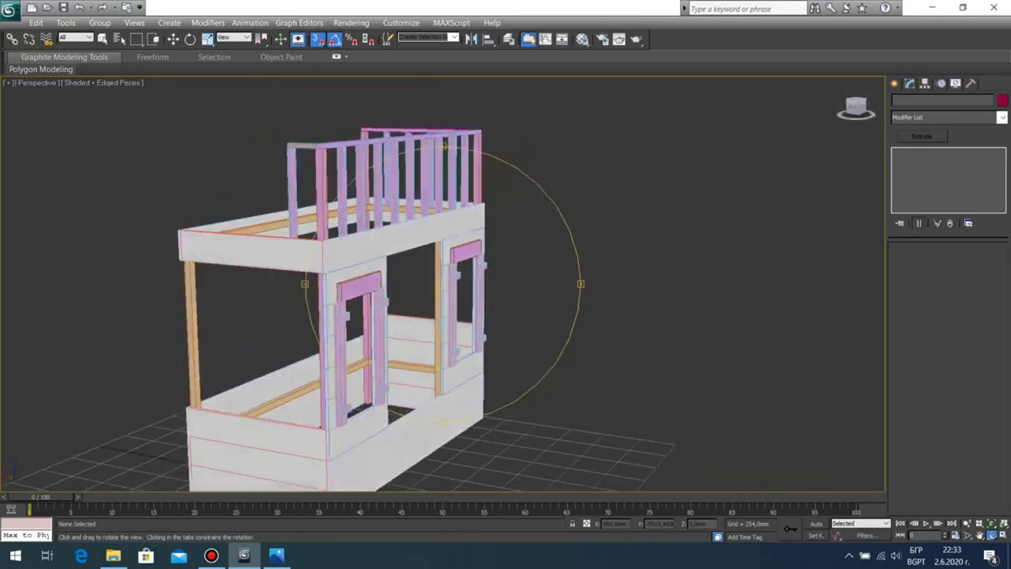
drag(442, 316, 393, 302)
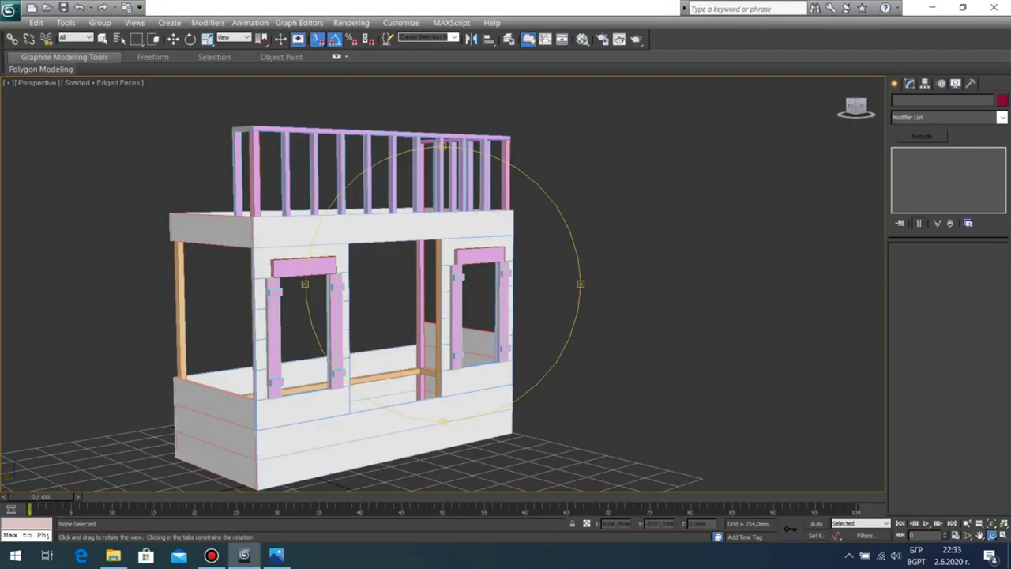
drag(394, 302, 362, 302)
Step: Compare the window trim on the model with the bunk bed reference photo IMG_0306.JPG
click(277, 555)
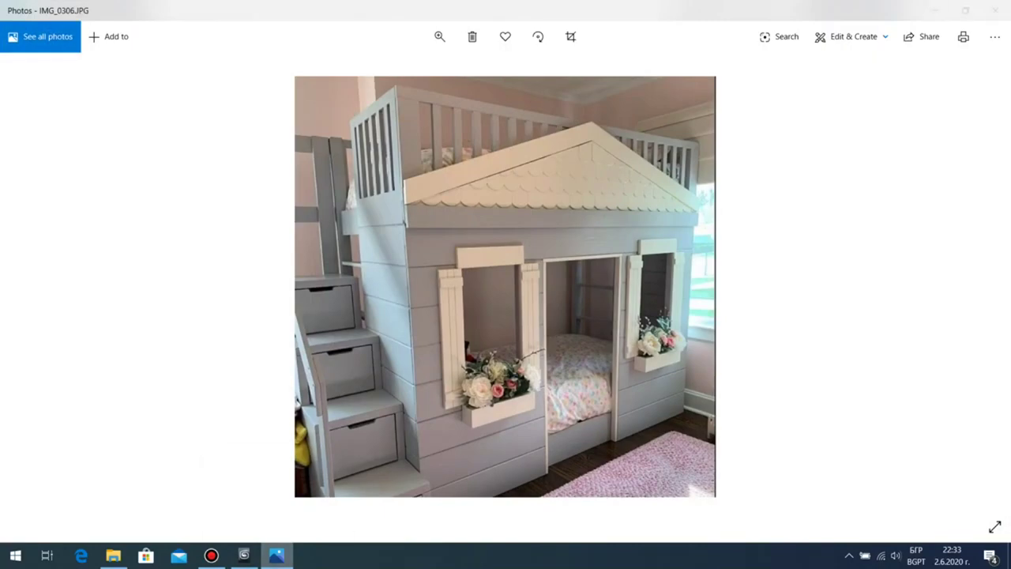
click(277, 555)
drag(395, 300, 407, 277)
scroll(407, 276, up, 4)
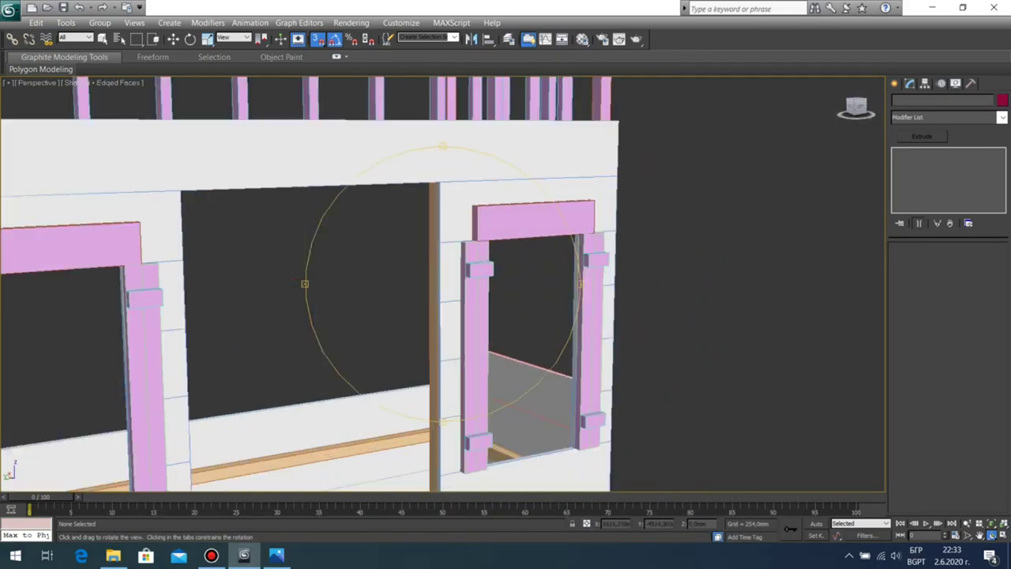
scroll(407, 276, down, 2)
middle_drag(407, 276, 467, 233)
scroll(467, 233, down, 3)
drag(467, 233, 509, 223)
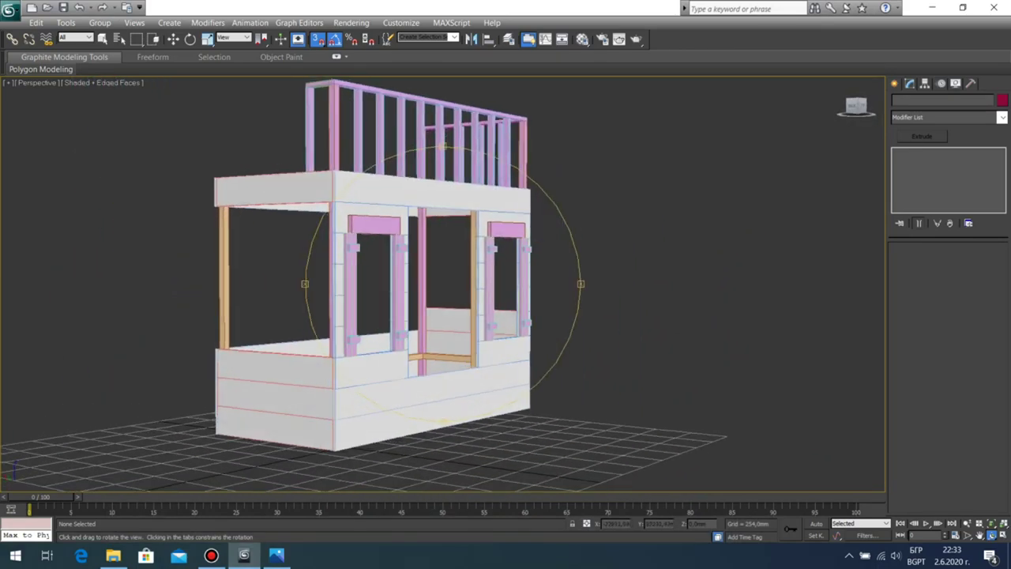
middle_drag(510, 223, 489, 299)
drag(489, 299, 434, 325)
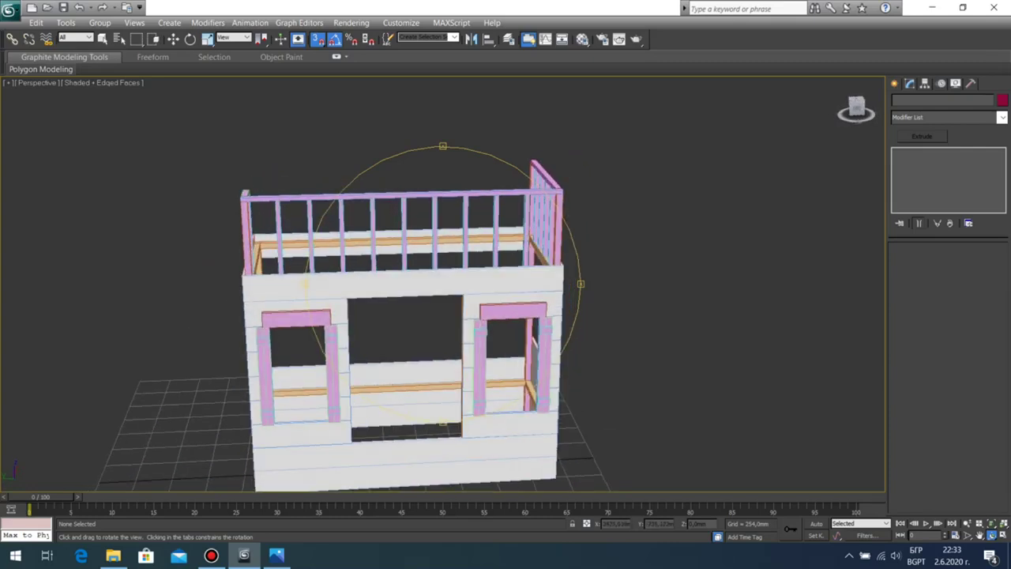
Step: Draw a zero-height rectangle 510 mm wide in the Left view, spanning the bottom ends of the left window's shutters
key(alt+w)
right_click(332, 394)
key(alt+w)
key(z)
scroll(360, 407, up, 6)
middle_drag(345, 327, 462, 282)
scroll(559, 307, up, 3)
click(894, 84)
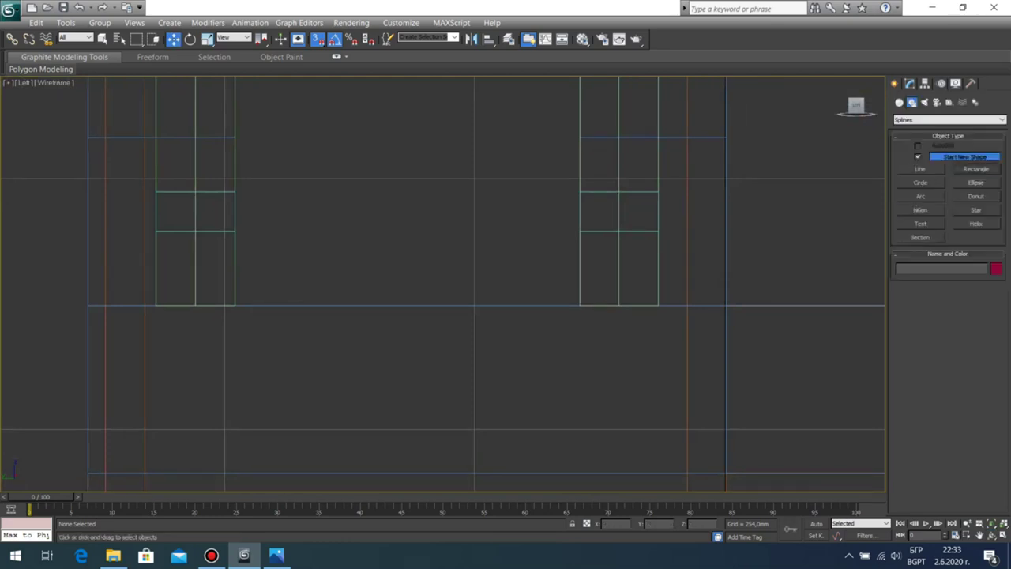
click(976, 169)
drag(156, 306, 658, 306)
click(910, 83)
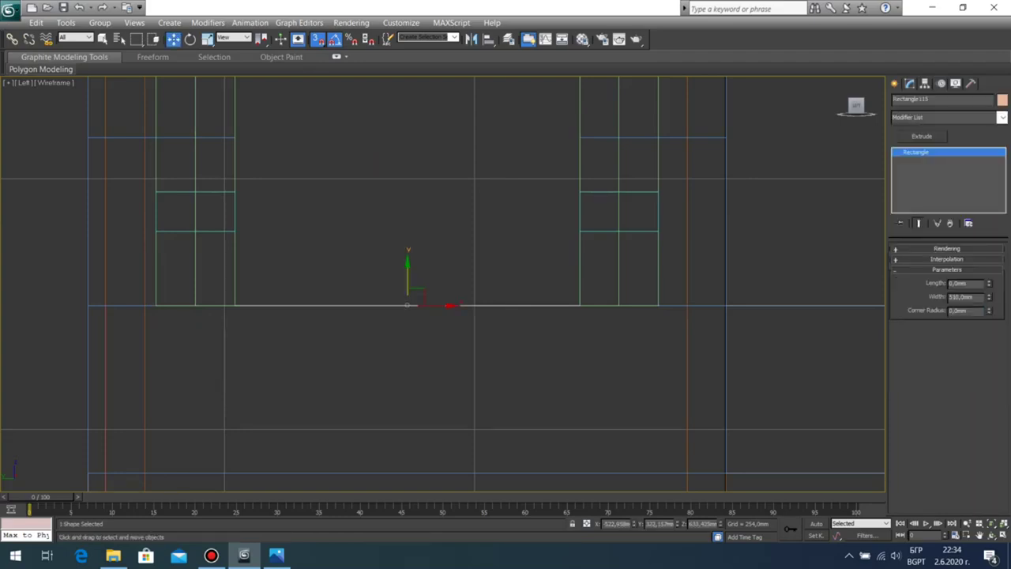
Step: Set the rectangle's length to 140 mm and return to the four-viewport layout
middle_drag(448, 280, 453, 370)
scroll(427, 286, down, 6)
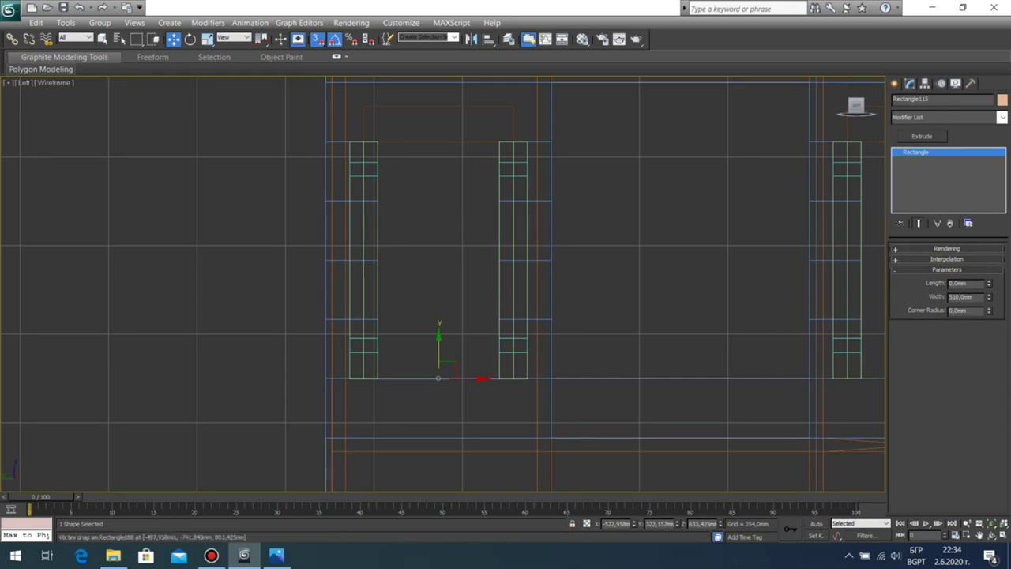
key(Return)
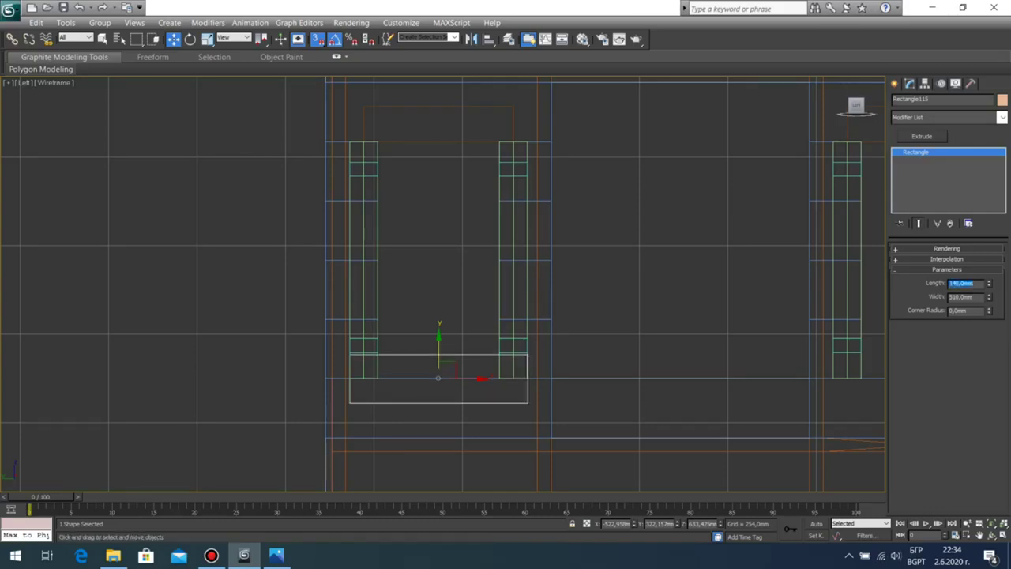
right_click(631, 378)
key(alt+w)
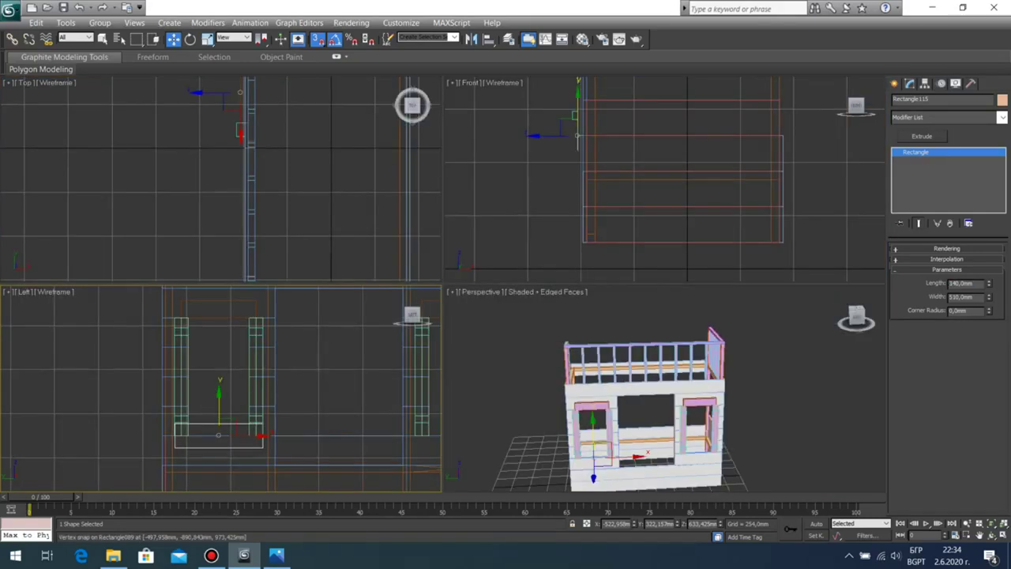
Step: Extrude the rectangle under the left window's shutters by 15 mm to form the flower box front panel
key(alt+w)
alt+middle_drag(331, 379, 356, 246)
scroll(474, 339, up, 5)
key(w)
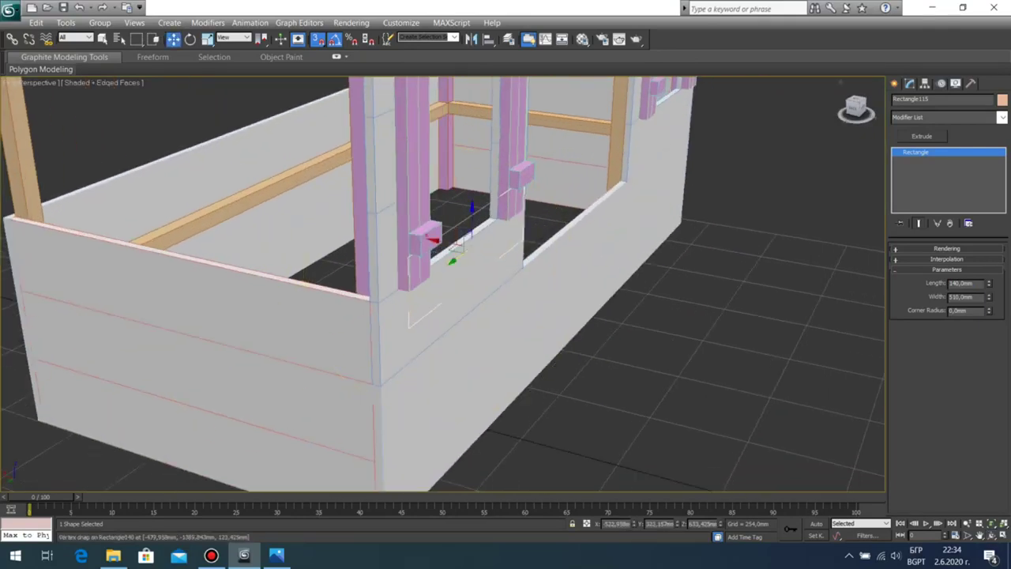
click(894, 84)
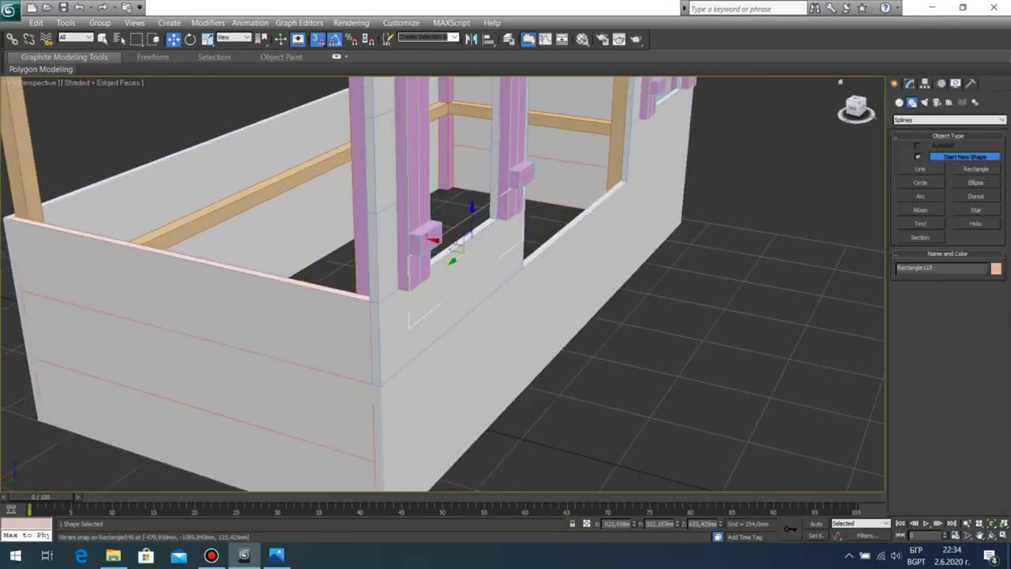
click(910, 84)
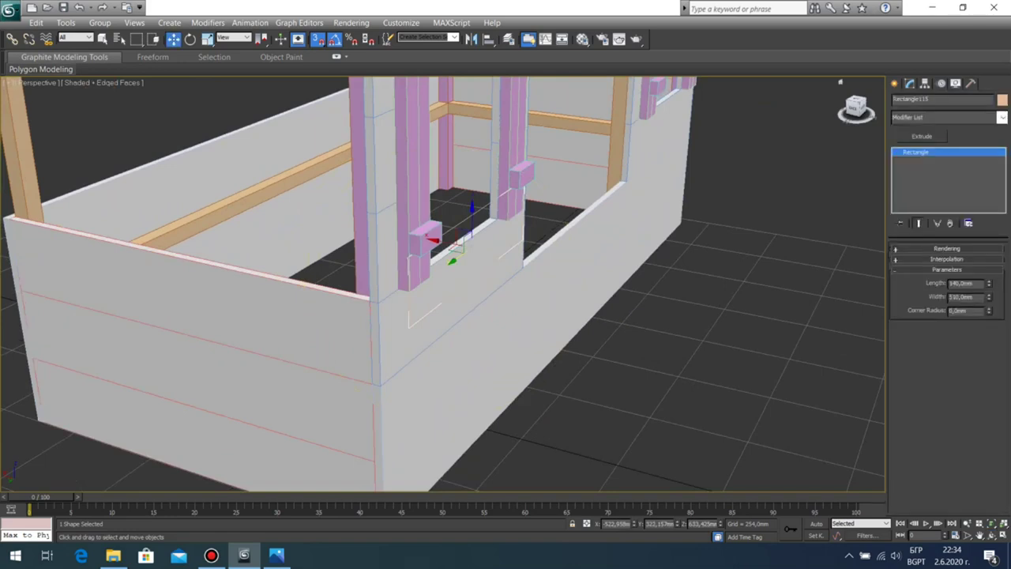
click(922, 136)
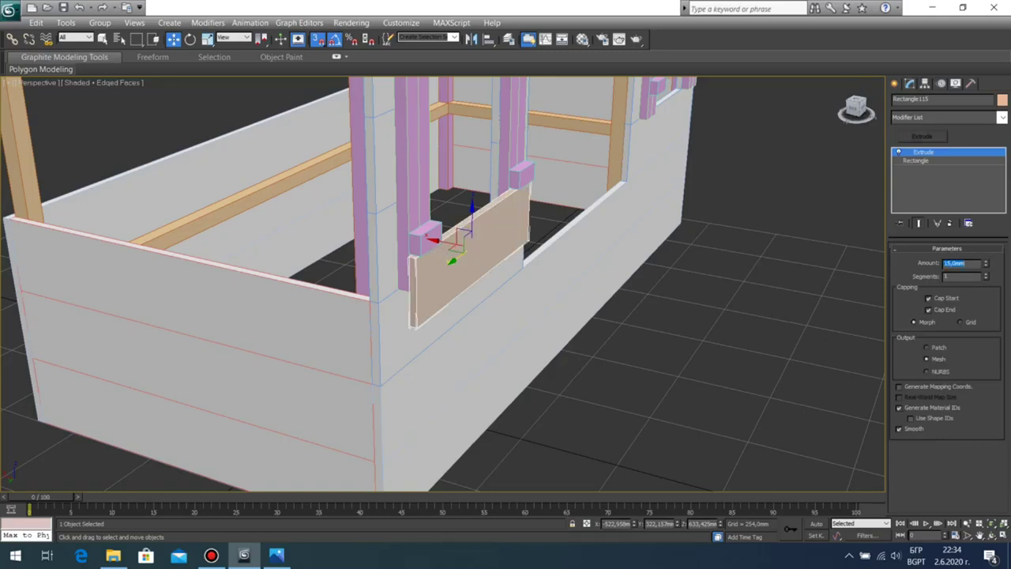
right_click(634, 338)
click(628, 336)
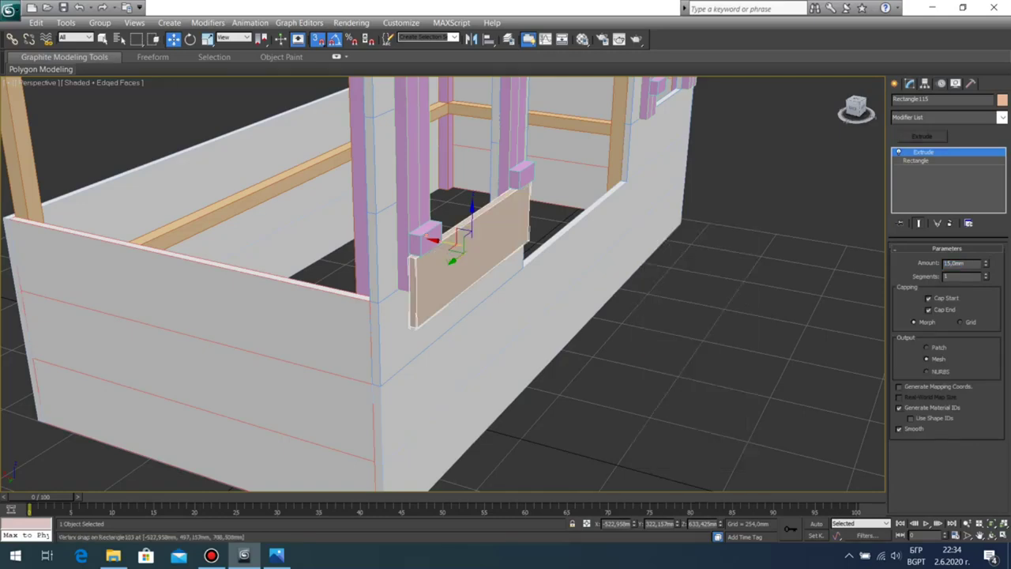
Step: Move the flower box front panel about 197 mm straight outward from the wall
key(s)
drag(444, 242, 535, 260)
click(992, 536)
drag(545, 332, 444, 294)
scroll(448, 272, down, 10)
scroll(444, 294, up, 8)
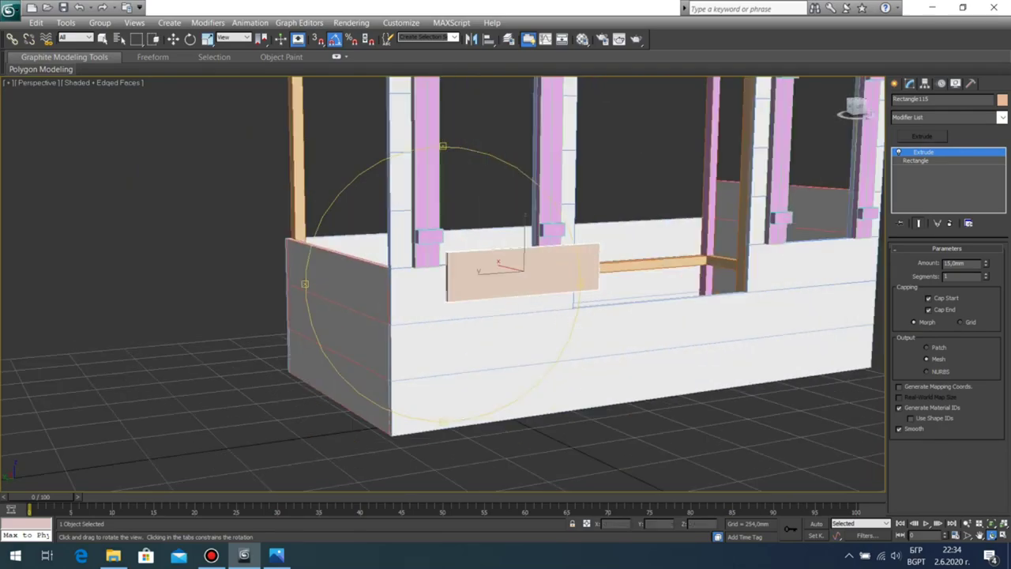
Step: Check the reference photo and set the front panel's base rectangle length to 120 mm
click(276, 556)
key(alt+Tab)
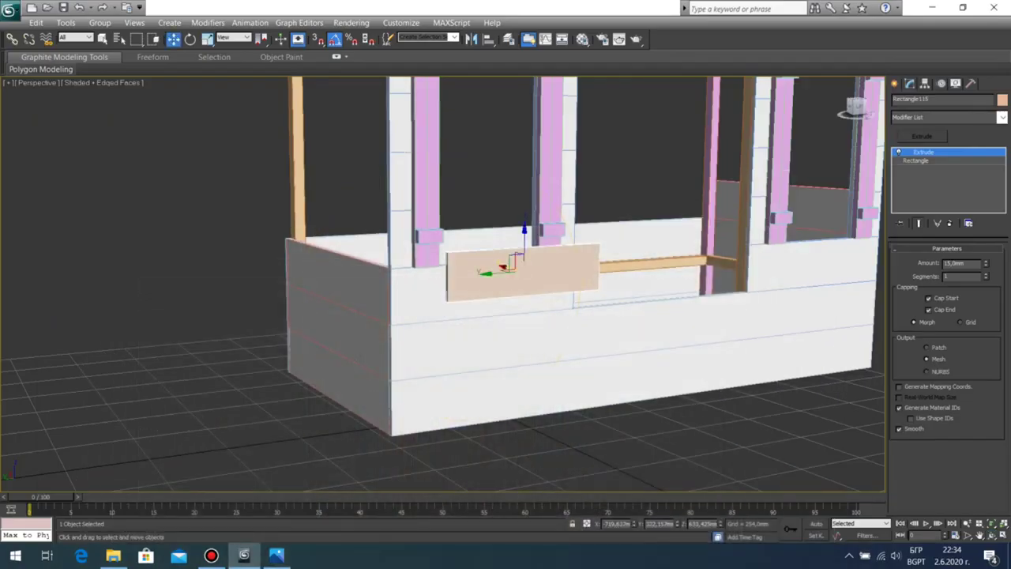
click(916, 160)
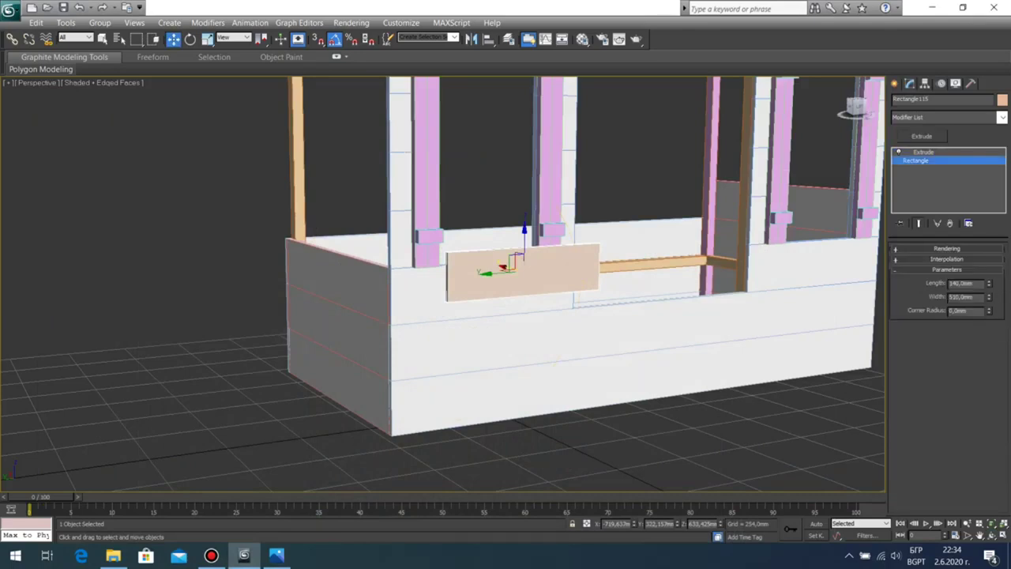
text(120)
key(Return)
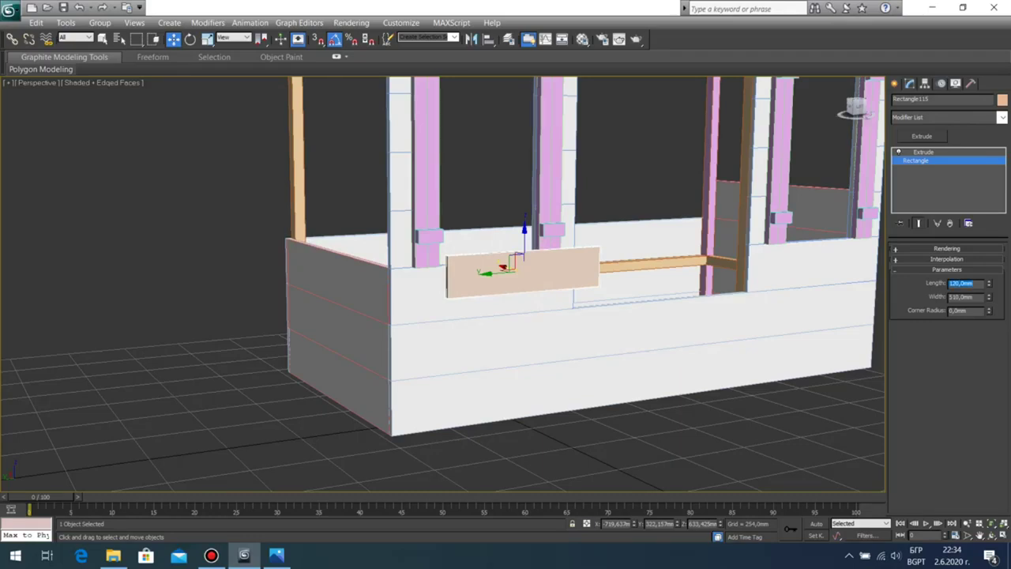
Step: In the Front view, draw a roughly square side-panel rectangle, about 121 mm wide, from the front panel's outer edge toward the wall
click(992, 536)
drag(442, 316, 566, 316)
scroll(505, 380, down, 6)
scroll(450, 355, up, 6)
key(alt+w)
right_click(552, 162)
key(alt+w)
key(z)
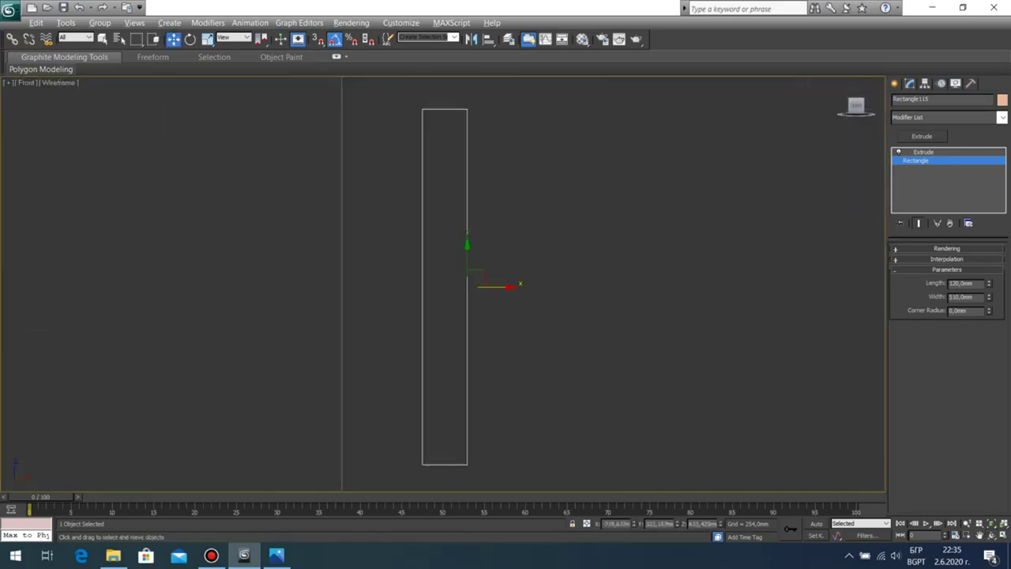
scroll(426, 279, down, 8)
scroll(439, 283, up, 3)
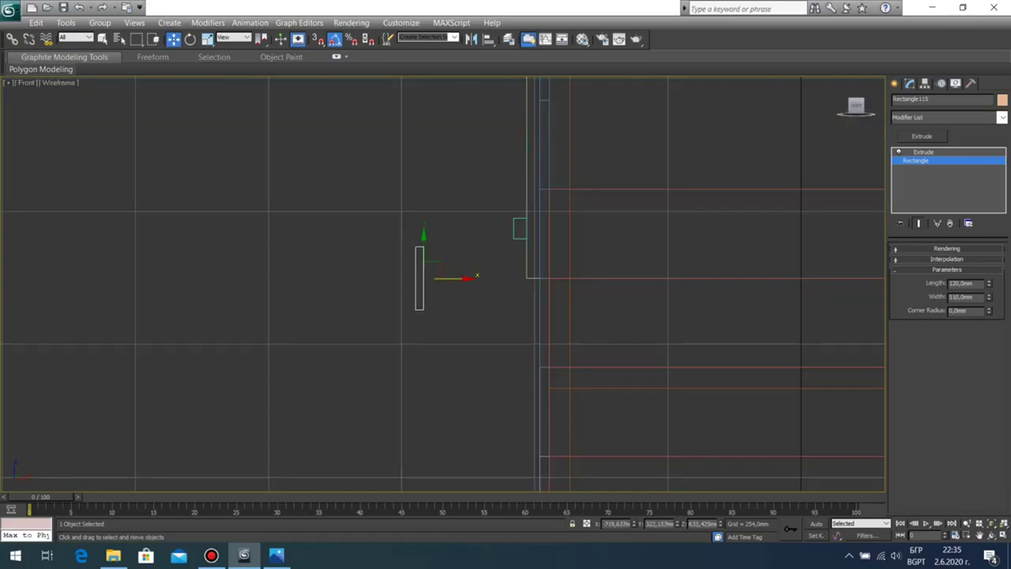
click(894, 84)
click(975, 169)
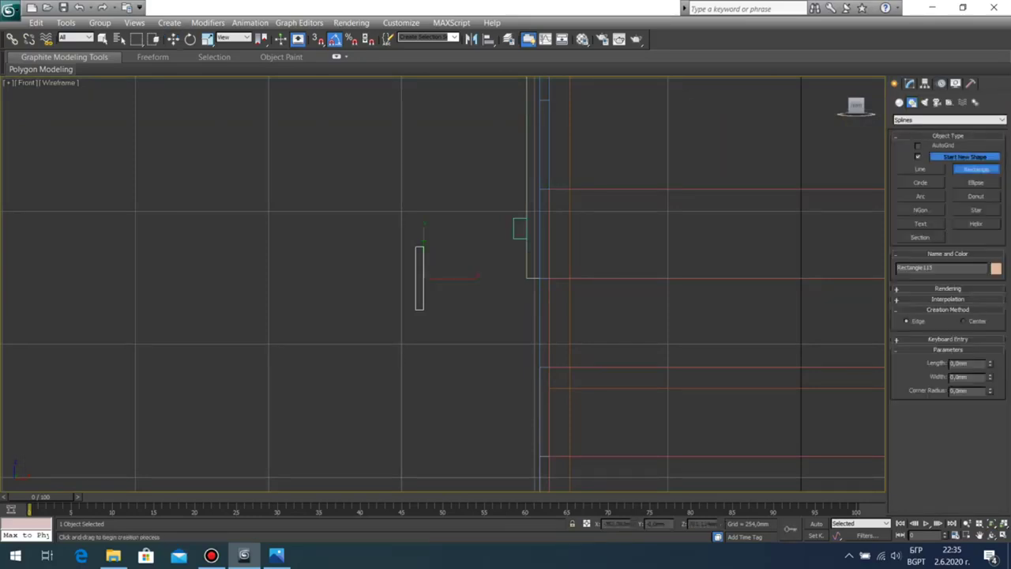
key(s)
drag(416, 247, 479, 310)
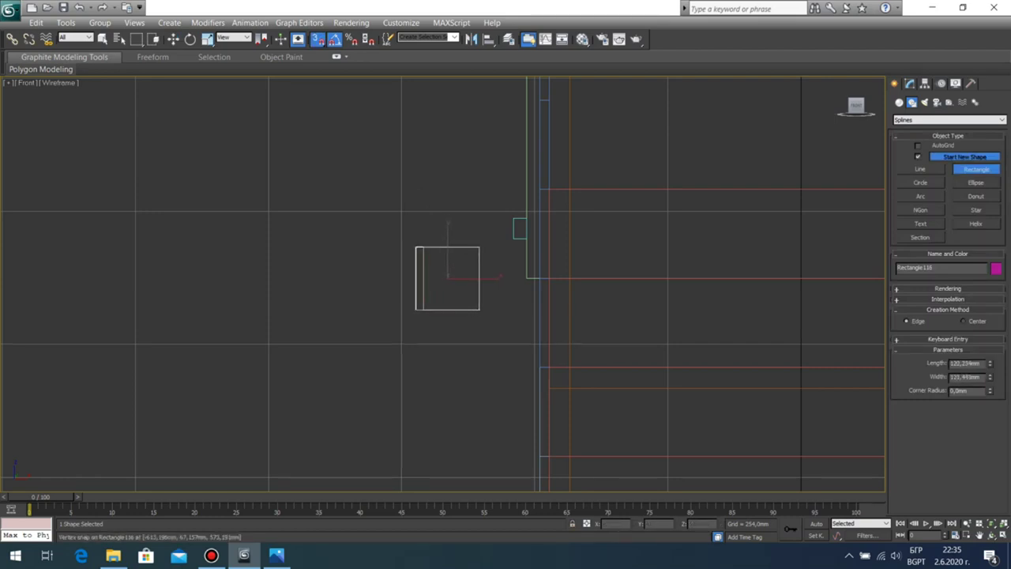
Step: Set the side-panel rectangle's width and length to 120 mm
double_click(965, 376)
text(120)
key(Return)
double_click(965, 363)
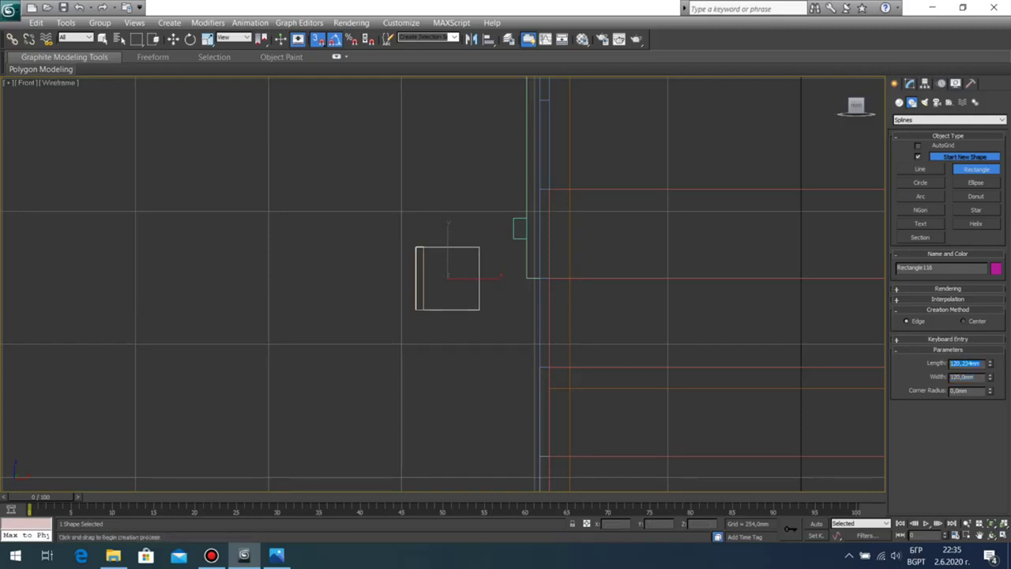
text(120)
key(Return)
Step: Extrude the 120 mm square side panel by 18 mm and deselect it
click(173, 39)
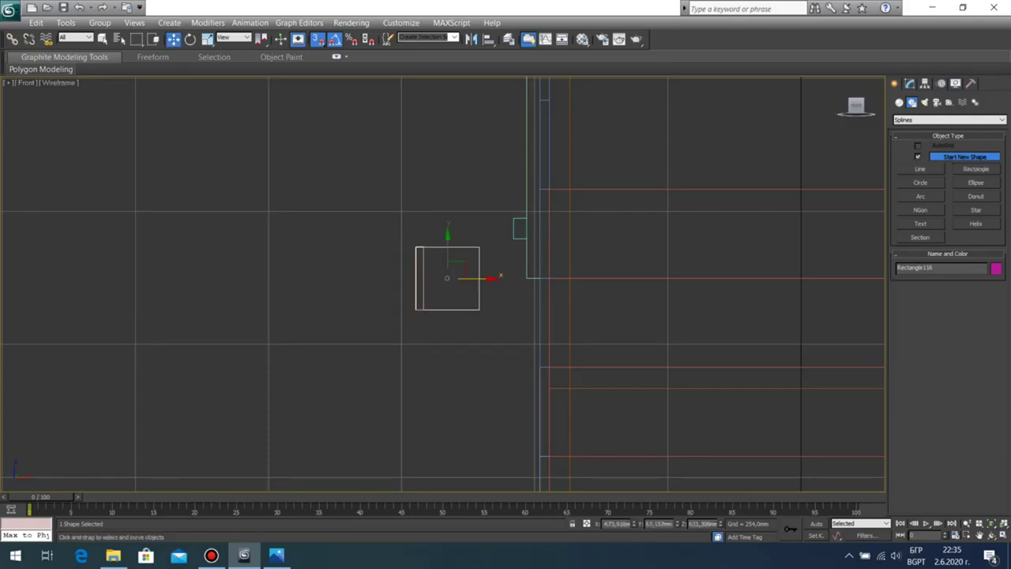
click(910, 83)
click(921, 137)
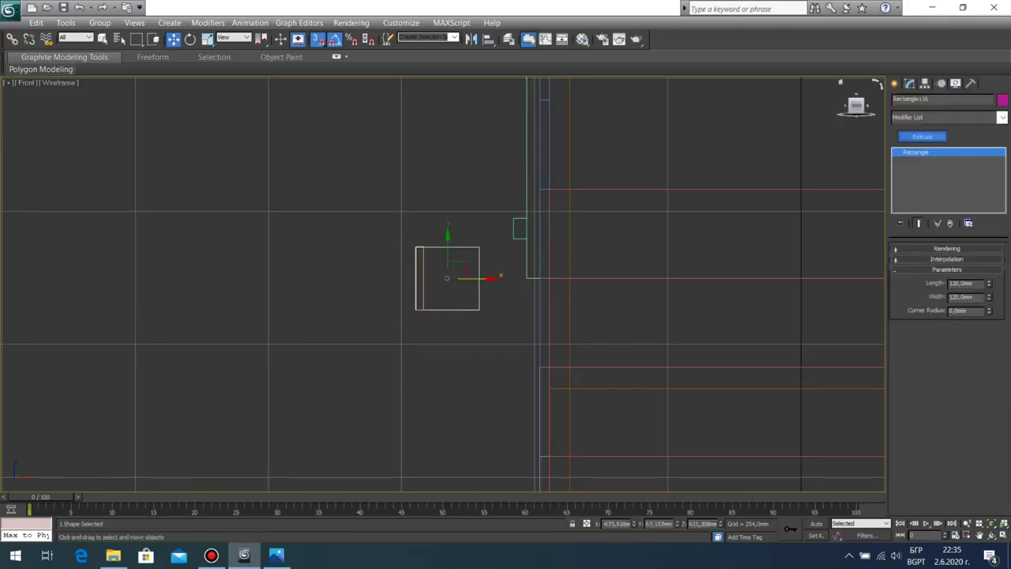
click(922, 136)
double_click(954, 263)
text(18)
key(Return)
click(472, 362)
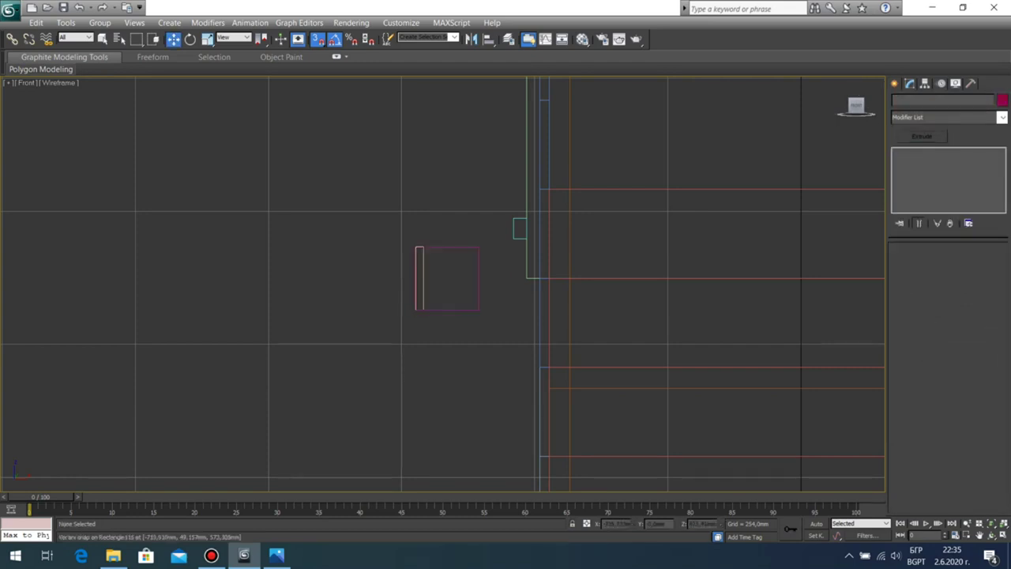
Step: Set the front panel's extrusion amount to 18 mm and return to the Perspective view
click(423, 303)
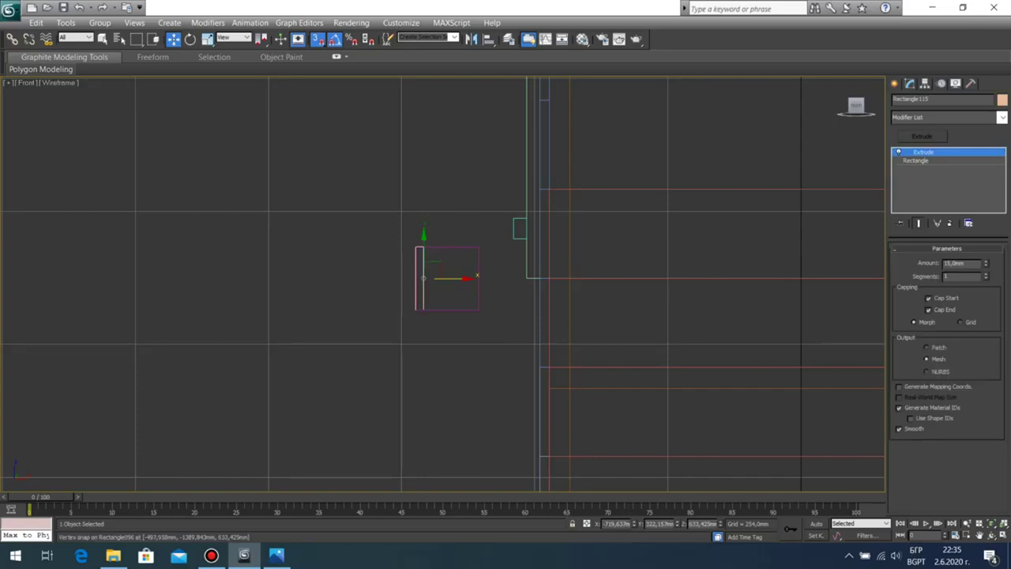
key(Return)
key(alt+w)
click(1003, 536)
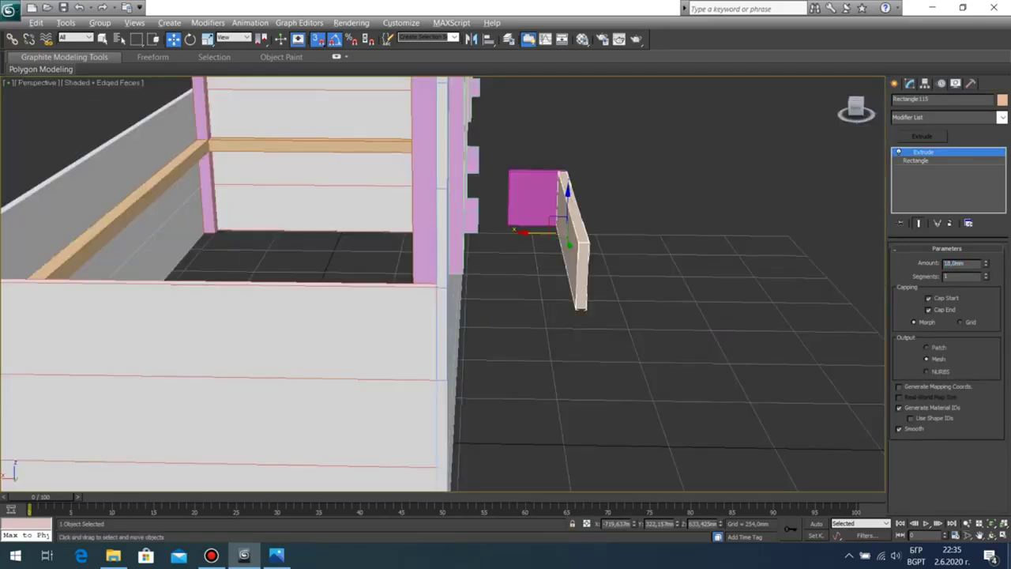
Step: Snap the side panel behind the front panel so its outer face is flush with the front panel's end
click(991, 535)
drag(624, 264, 395, 336)
middle_drag(474, 332, 297, 291)
scroll(440, 370, up, 5)
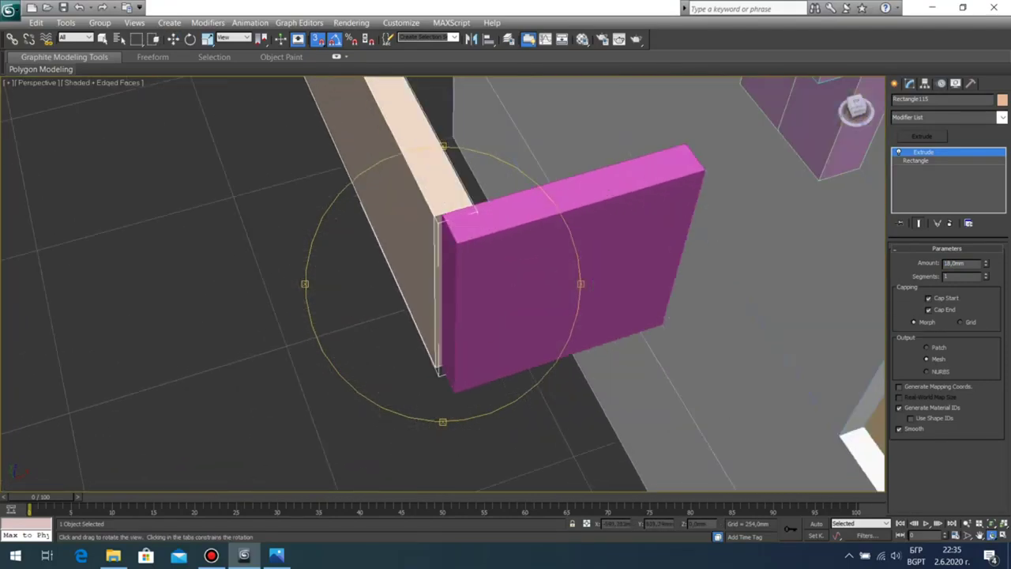
middle_drag(440, 372, 445, 335)
key(w)
click(458, 326)
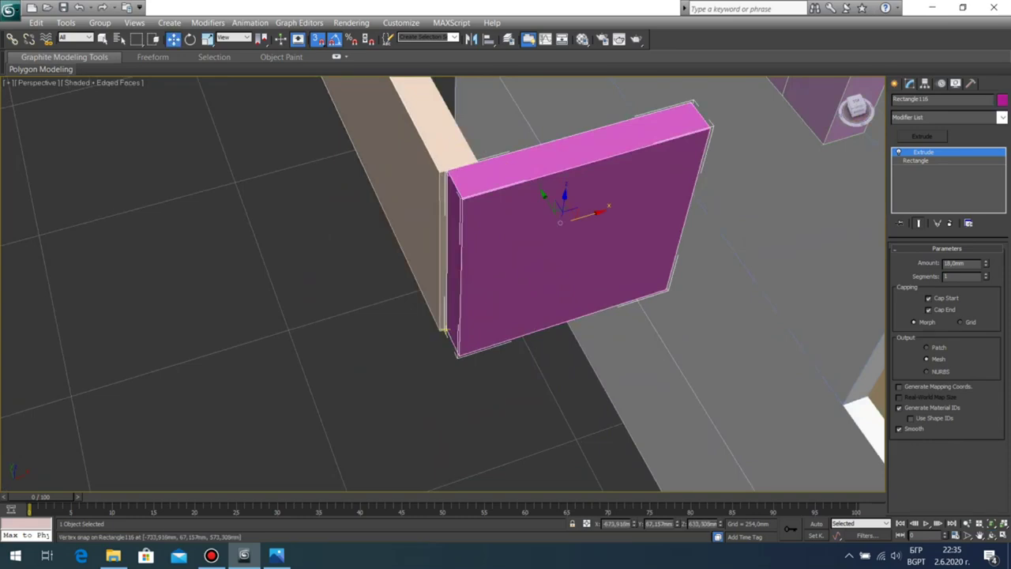
scroll(443, 331, down, 4)
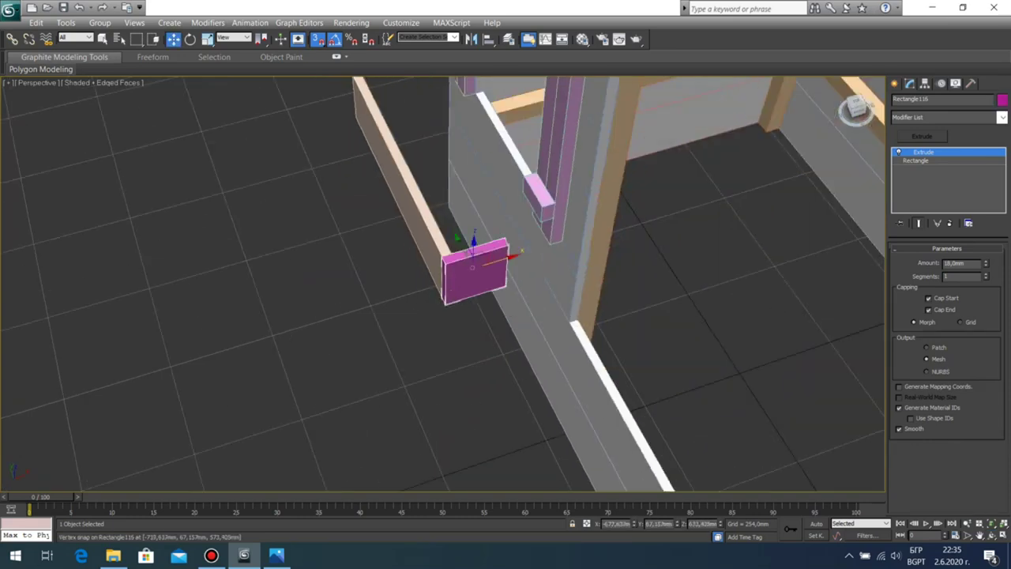
scroll(442, 303, up, 2)
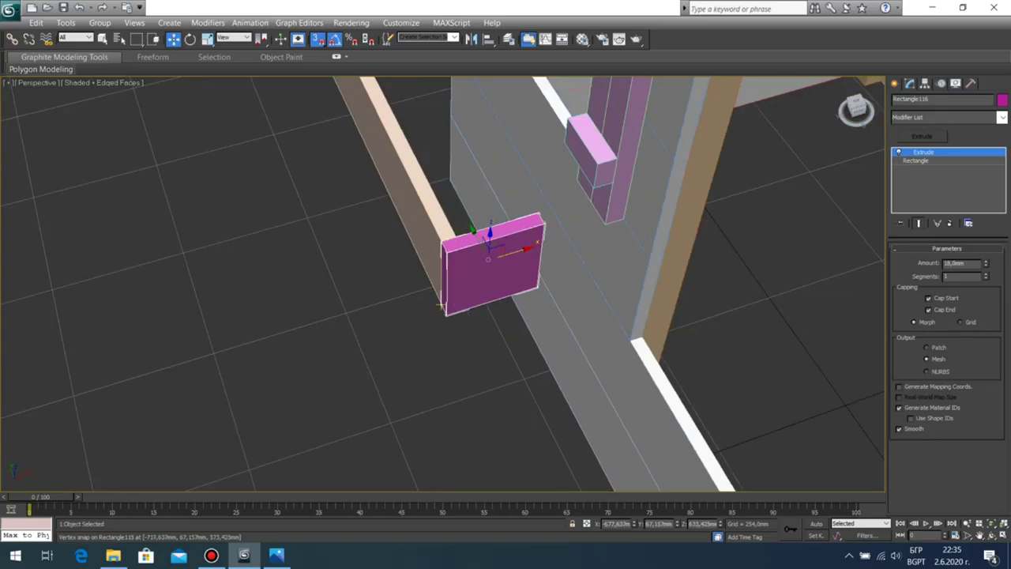
scroll(440, 306, up, 4)
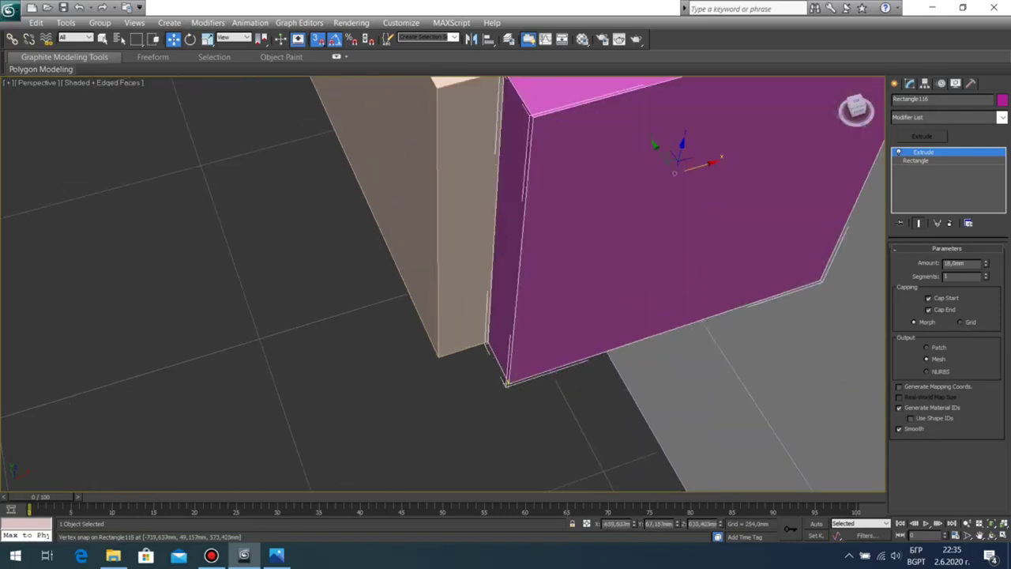
scroll(506, 385, down, 3)
scroll(489, 352, up, 3)
scroll(452, 303, down, 5)
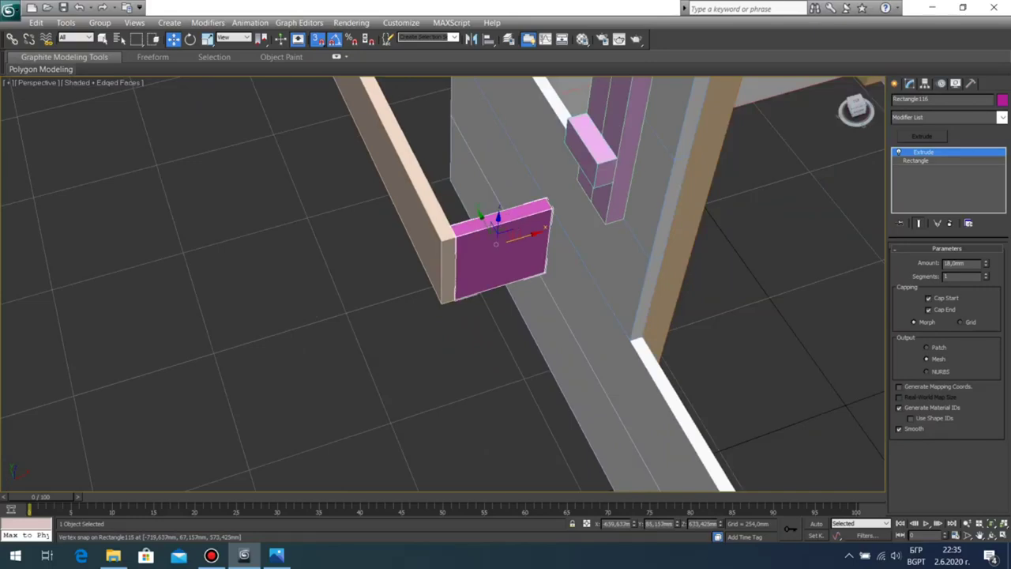
Step: Copy the side panel once along the front panel to its opposite end
click(991, 536)
drag(379, 316, 466, 312)
middle_drag(466, 312, 561, 320)
right_click(561, 320)
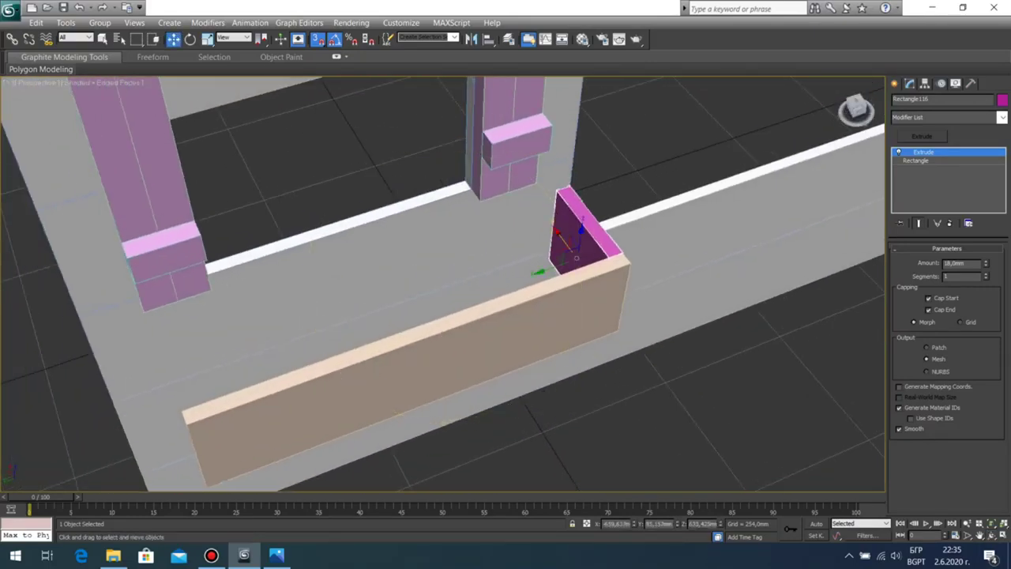
key(s)
shift+drag(546, 270, 126, 418)
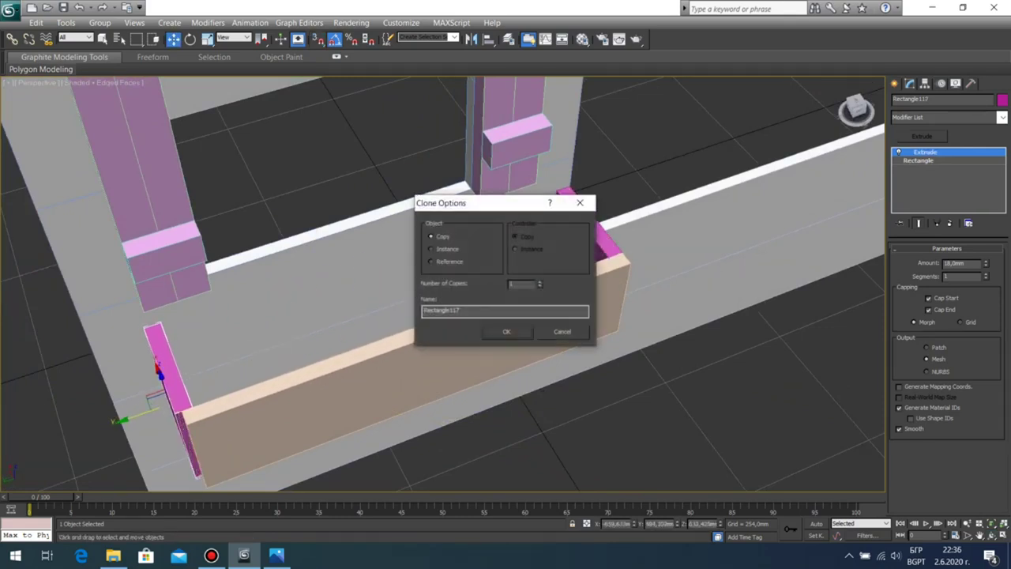
key(Return)
Step: Snap the copied side panel flush with the outer end of the front panel
scroll(122, 422, up, 5)
mouse_move(122, 422)
middle_down()
mouse_move(256, 273)
mouse_move(138, 255)
middle_up()
scroll(442, 284, up, 3)
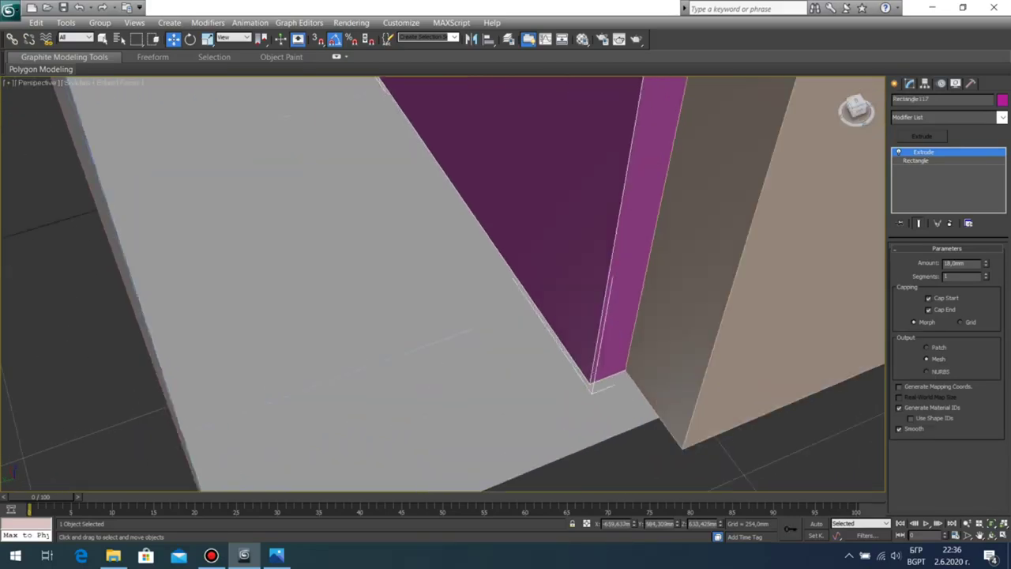
key(s)
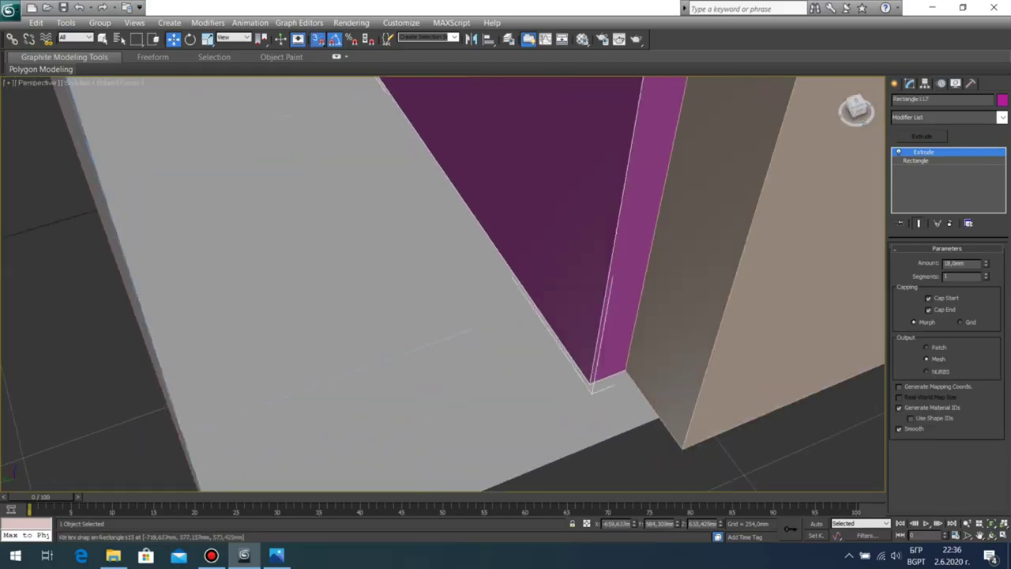
drag(589, 385, 626, 370)
scroll(627, 370, down, 6)
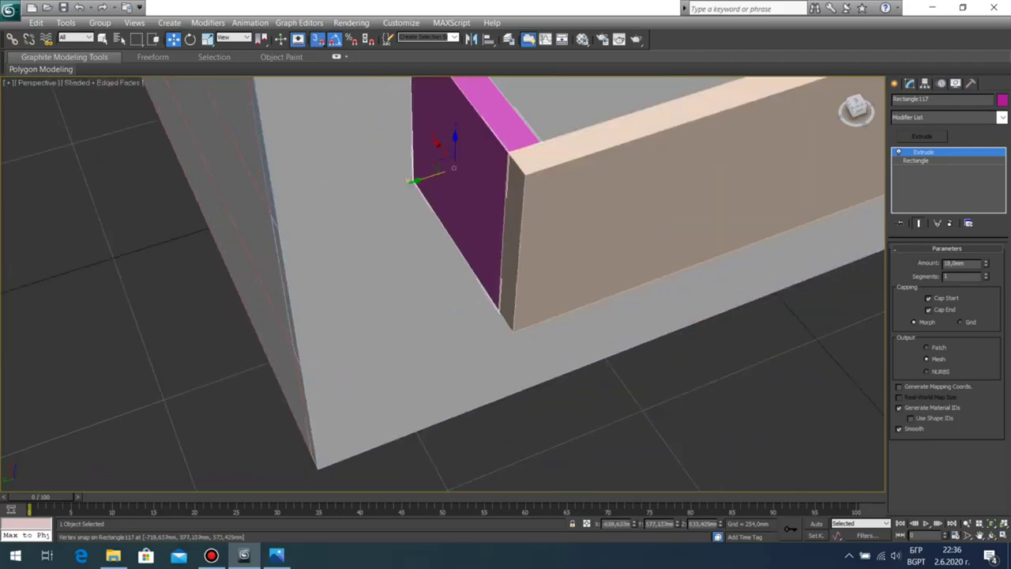
Step: In the Top view, draw a 474 x 120 mm rectangle filling the space between the flower box's two side panels
middle_drag(627, 371, 588, 388)
click(991, 535)
drag(427, 340, 565, 304)
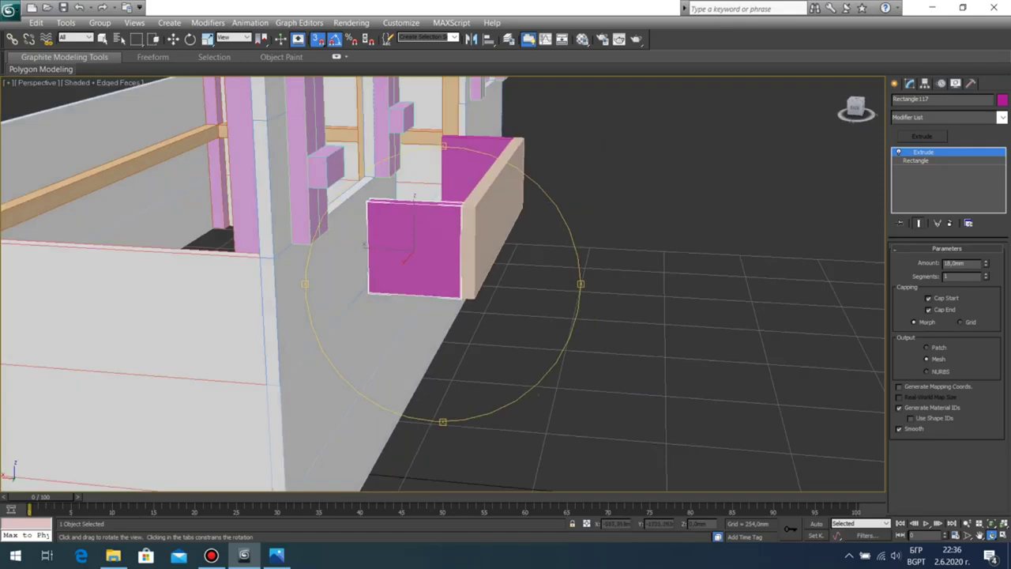
mouse_move(539, 379)
mouse_down()
mouse_move(547, 296)
mouse_move(545, 351)
mouse_move(502, 407)
mouse_move(492, 454)
mouse_move(537, 372)
mouse_move(608, 347)
mouse_move(644, 360)
mouse_move(569, 375)
mouse_move(477, 355)
mouse_move(537, 361)
mouse_up()
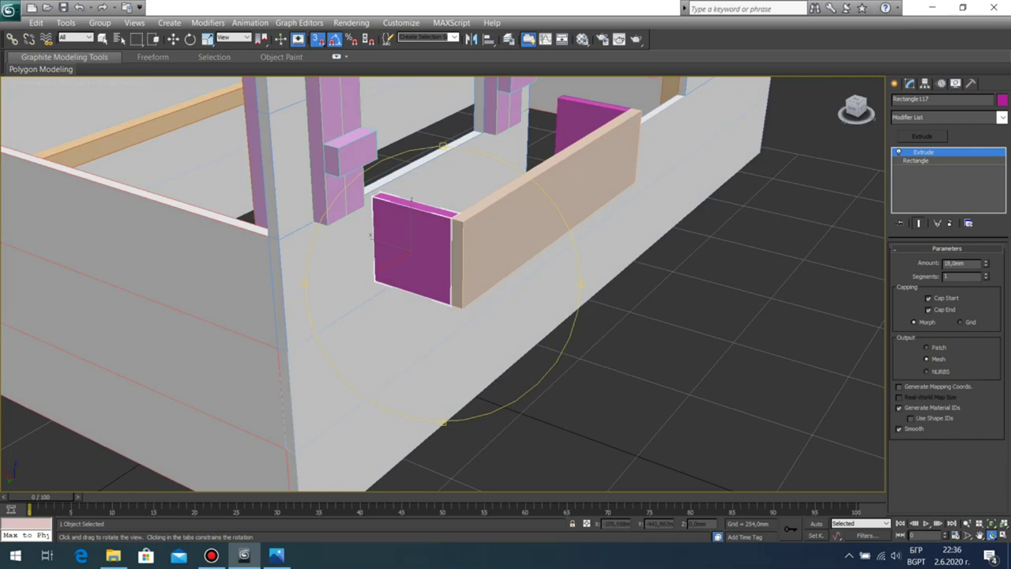
key(w)
key(alt+w)
right_click(237, 193)
key(alt+w)
key(z)
scroll(527, 342, down, 12)
middle_drag(527, 342, 513, 251)
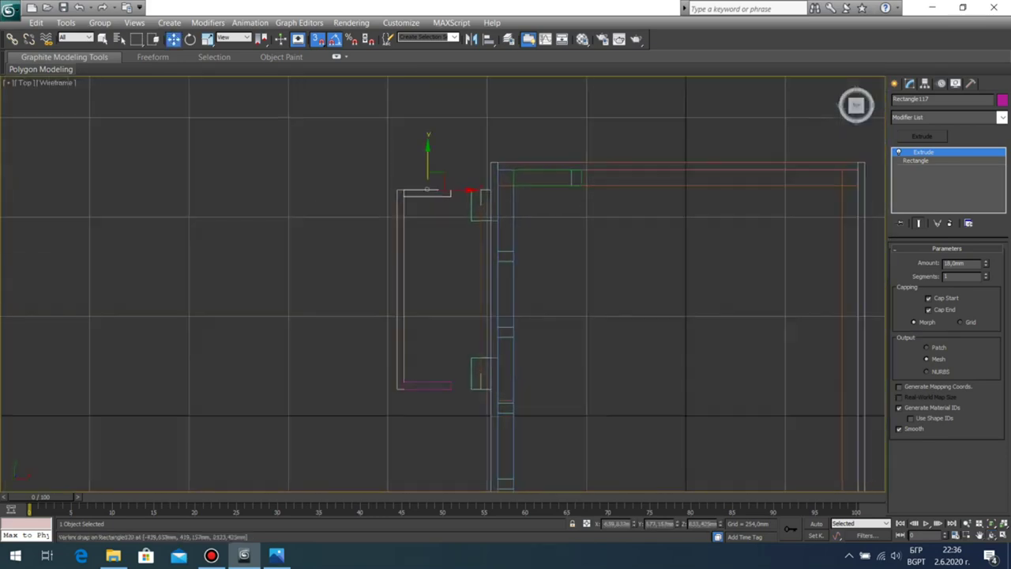
click(894, 84)
click(976, 169)
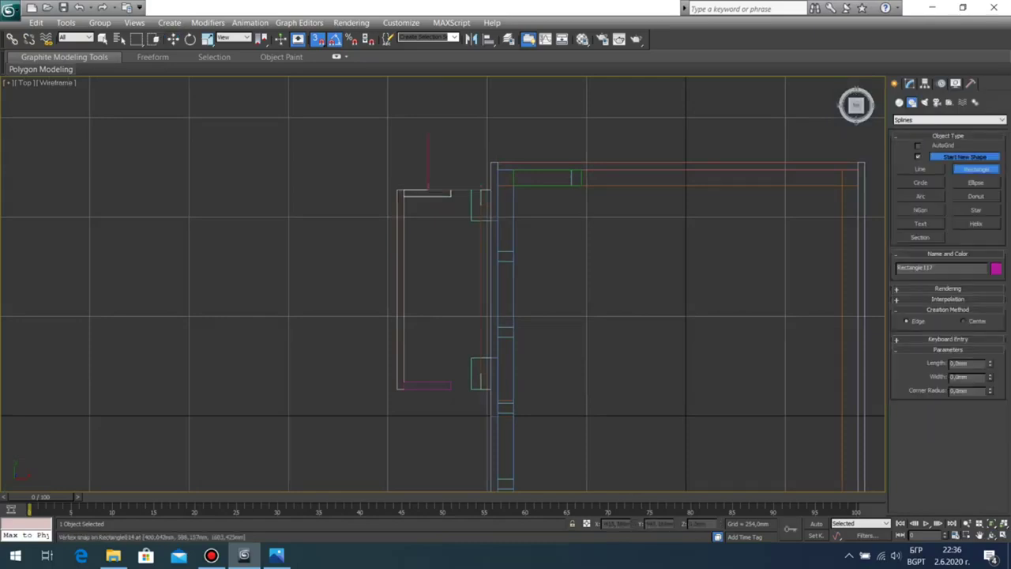
mouse_move(451, 196)
mouse_down()
mouse_move(417, 237)
mouse_move(404, 382)
mouse_up()
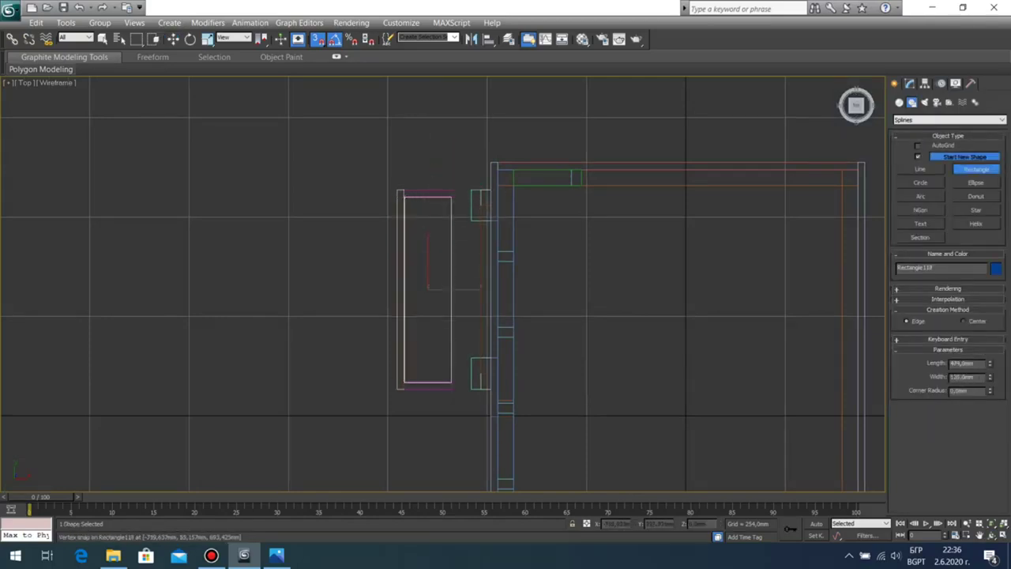
Step: Extrude the rectangle between the flower box's side panels 18 mm to make the bottom panel
key(w)
click(910, 84)
click(921, 136)
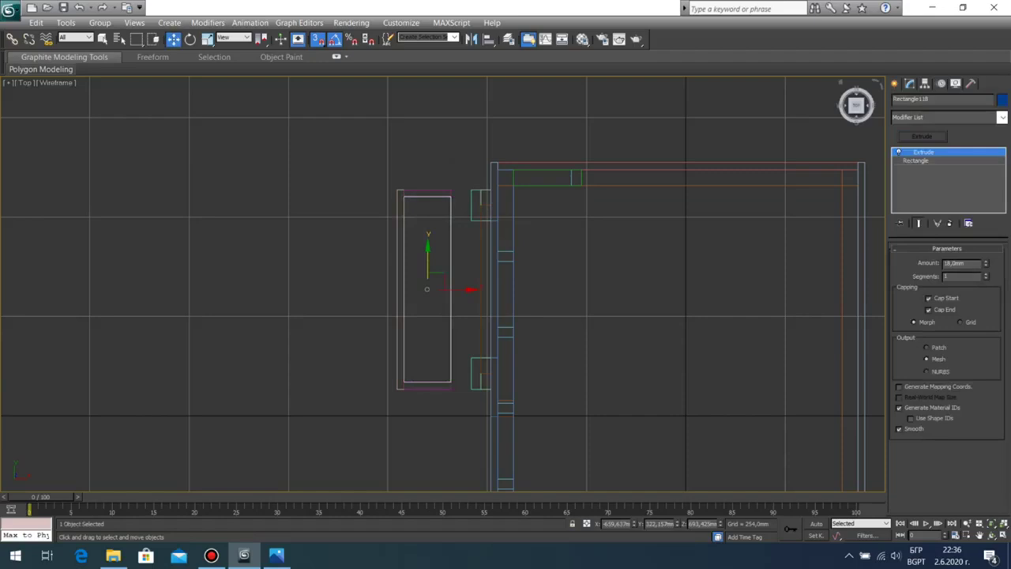
key(alt+w)
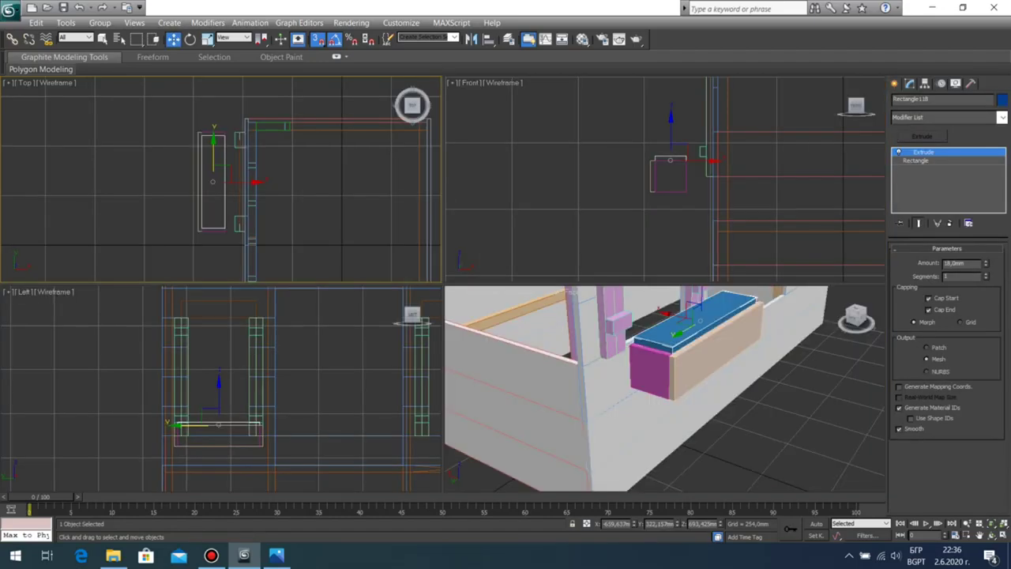
key(alt+w)
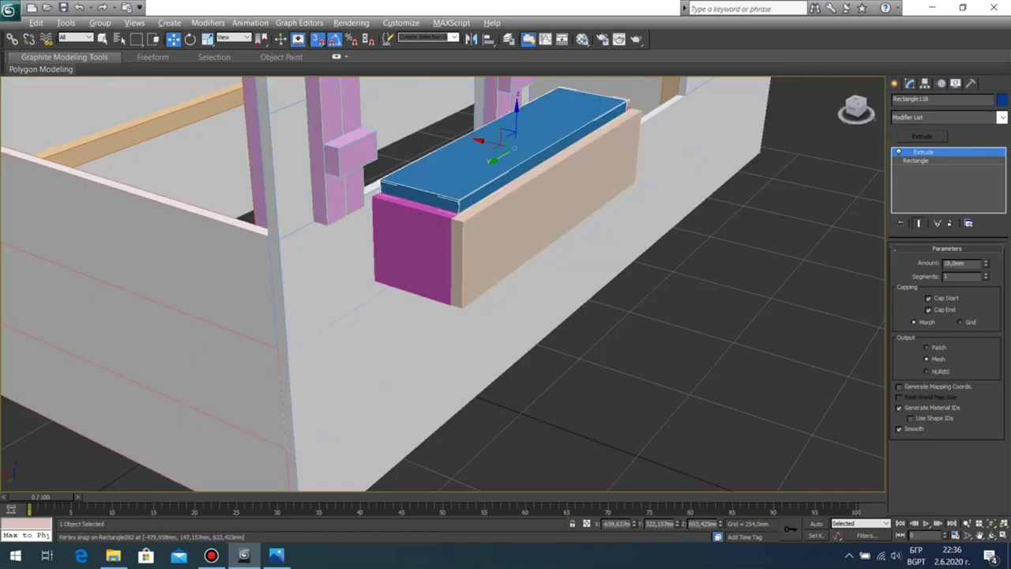
Step: Lower the bottom panel and snap its underside flush with the lower edges of the flower box's side panels
drag(517, 119, 513, 214)
click(991, 535)
drag(458, 340, 557, 254)
scroll(506, 325, up, 5)
key(w)
key(s)
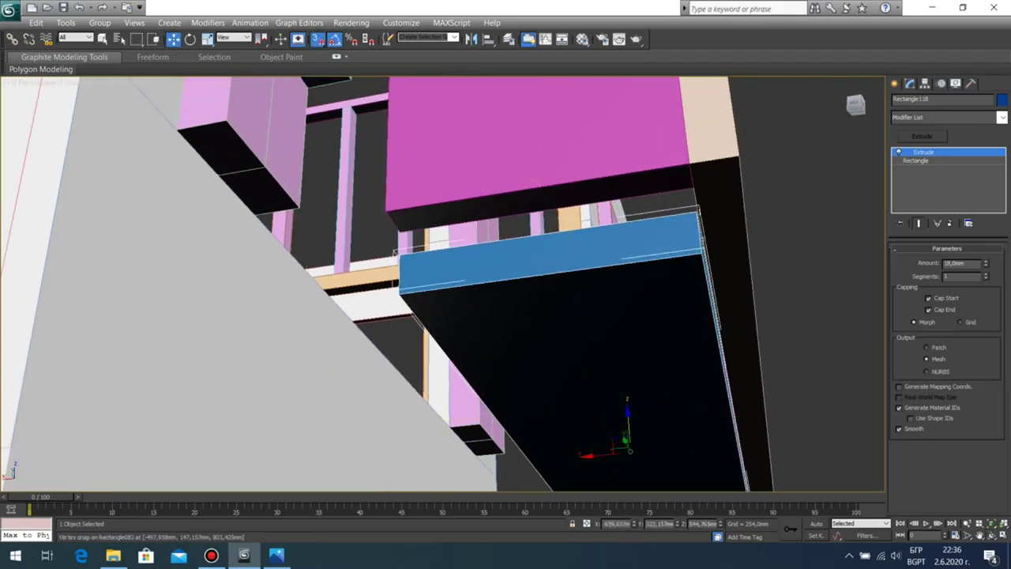
drag(400, 293, 401, 230)
scroll(466, 257, down, 5)
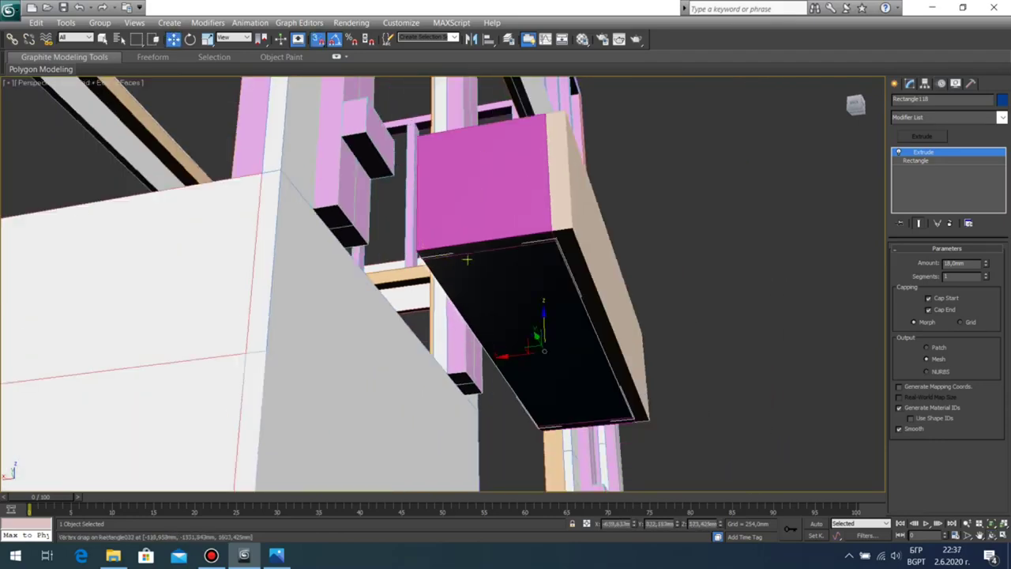
Step: Select the flower box's four panels and assign them the pink 03 - Default material
click(672, 355)
click(991, 536)
mouse_move(481, 308)
mouse_down()
mouse_move(375, 359)
mouse_move(356, 383)
mouse_move(450, 387)
mouse_move(489, 360)
mouse_move(472, 332)
mouse_up()
right_click(474, 175)
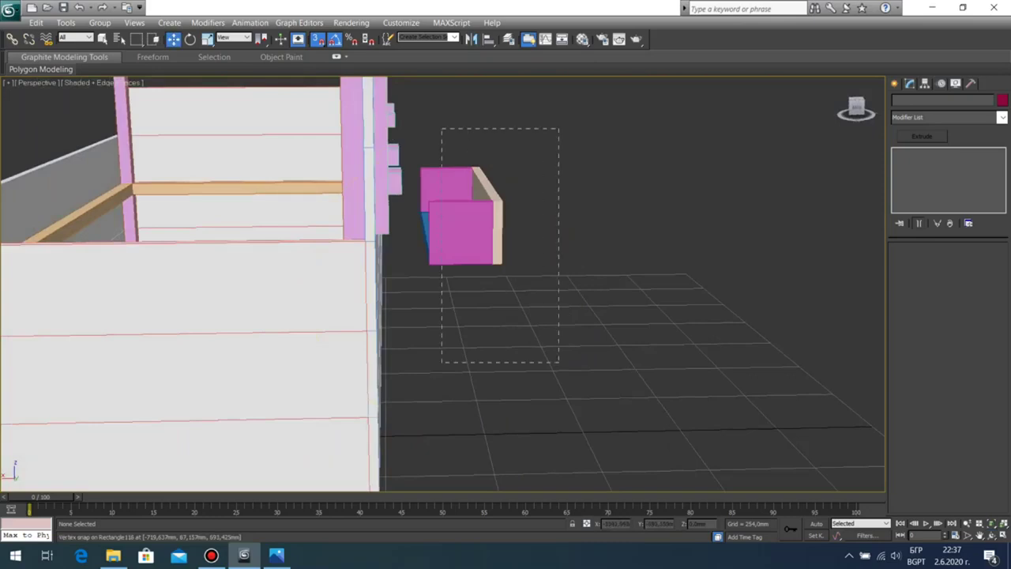
drag(558, 127, 442, 362)
key(m)
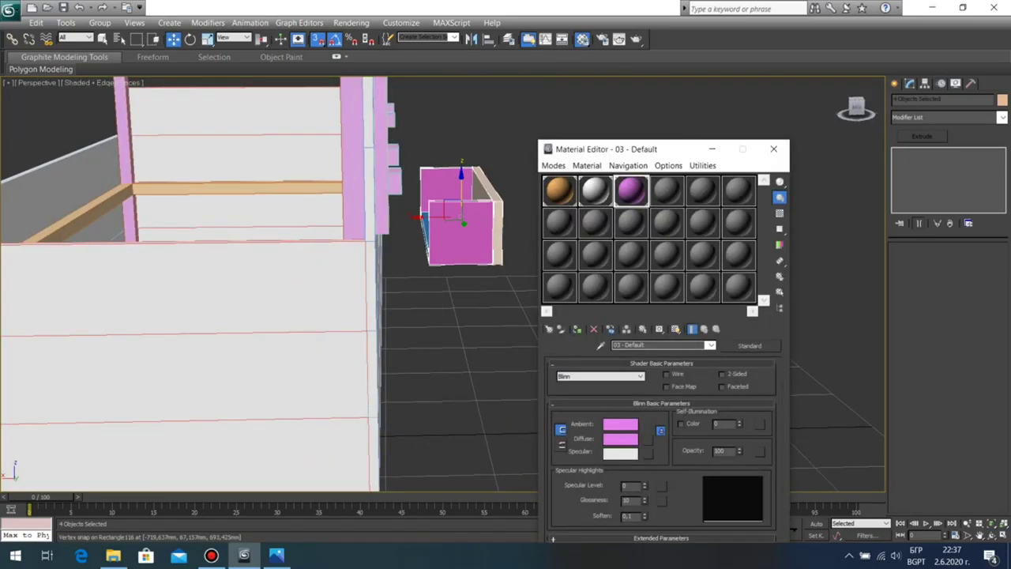
click(773, 148)
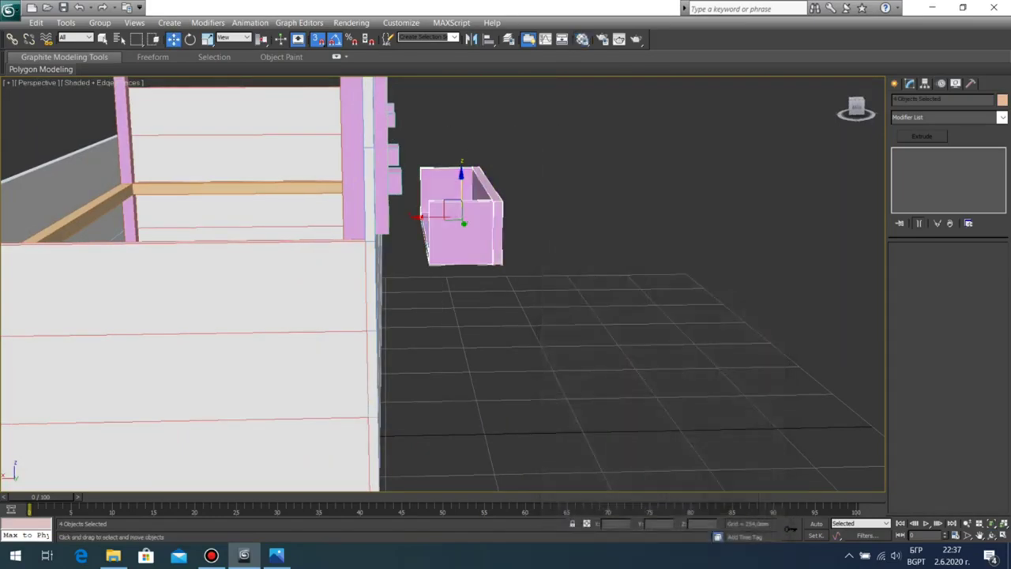
click(318, 38)
click(695, 251)
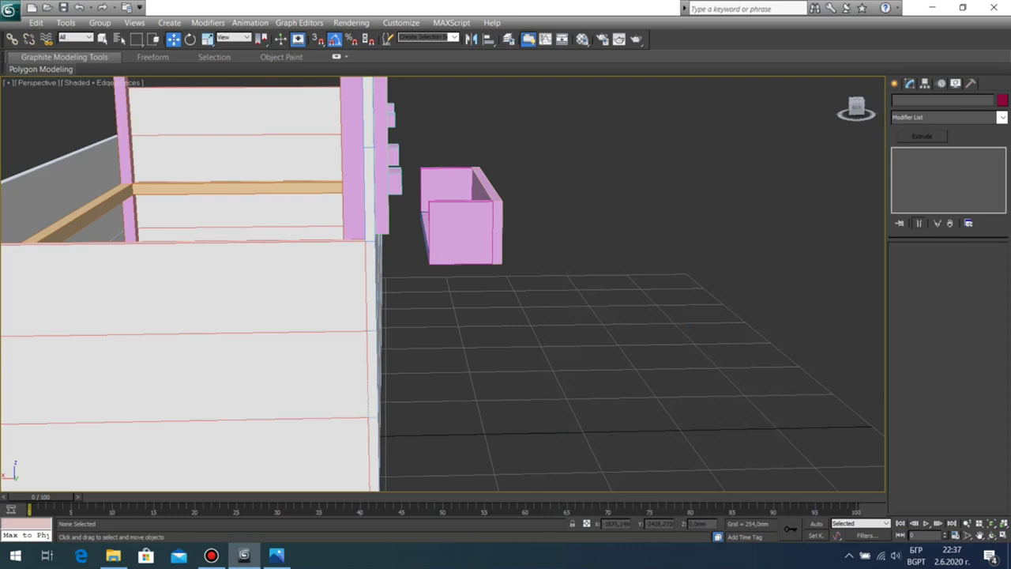
Step: Move the flower box's four panels together, snapping the box's back upper corner to the lower outer corner of the left window's shutter
click(991, 535)
drag(473, 273, 464, 306)
right_click(464, 306)
drag(563, 217, 486, 348)
click(991, 534)
scroll(486, 348, up, 5)
middle_drag(486, 347, 608, 279)
right_click(607, 279)
key(s)
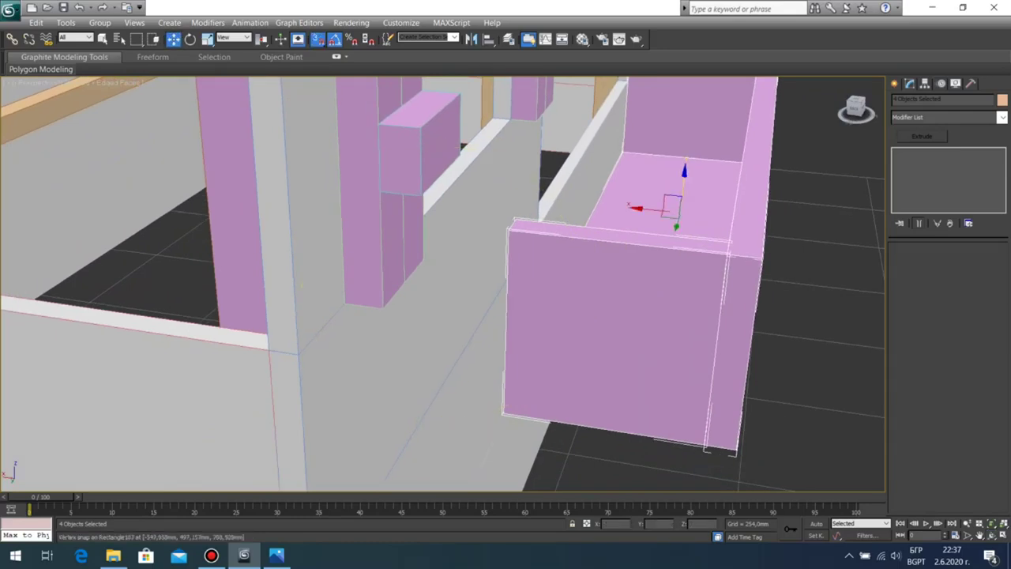
drag(508, 230, 345, 304)
click(182, 249)
scroll(181, 249, down, 5)
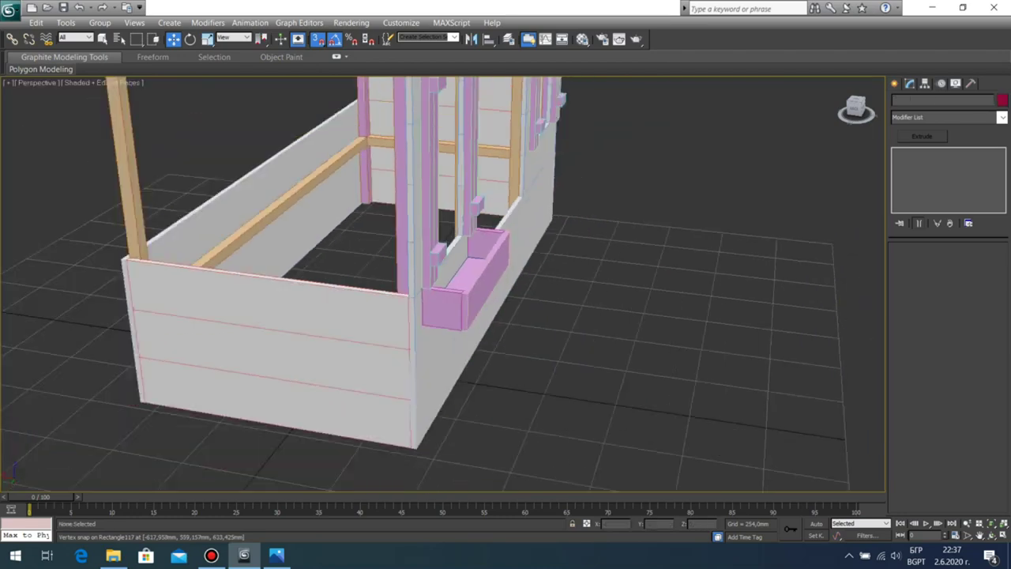
Step: Compare the model's front with the reference photo, checking the flower box's size and position under the left window
click(992, 535)
drag(379, 293, 431, 301)
scroll(336, 304, down, 5)
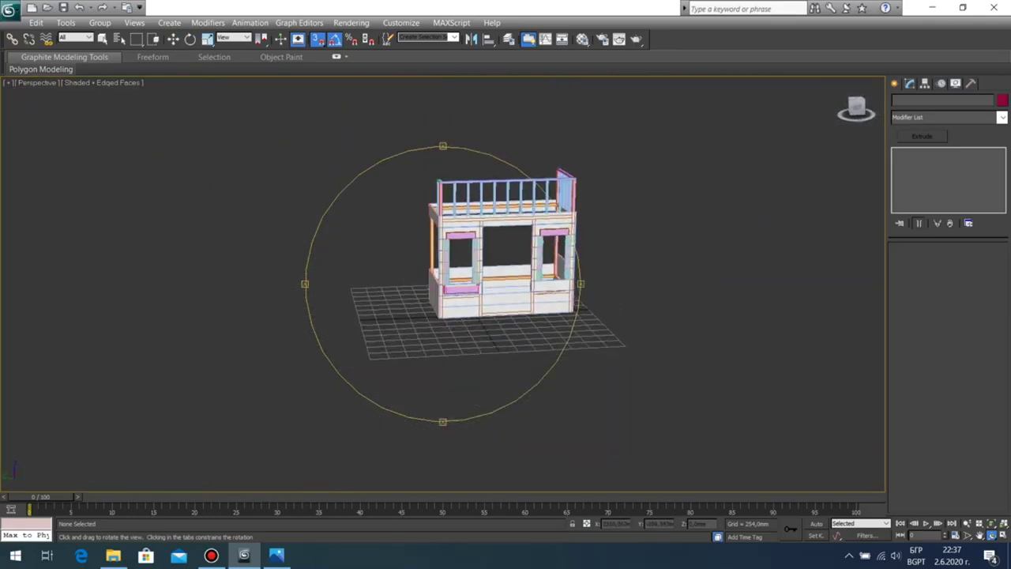
scroll(430, 288, up, 5)
middle_drag(430, 288, 347, 271)
click(276, 555)
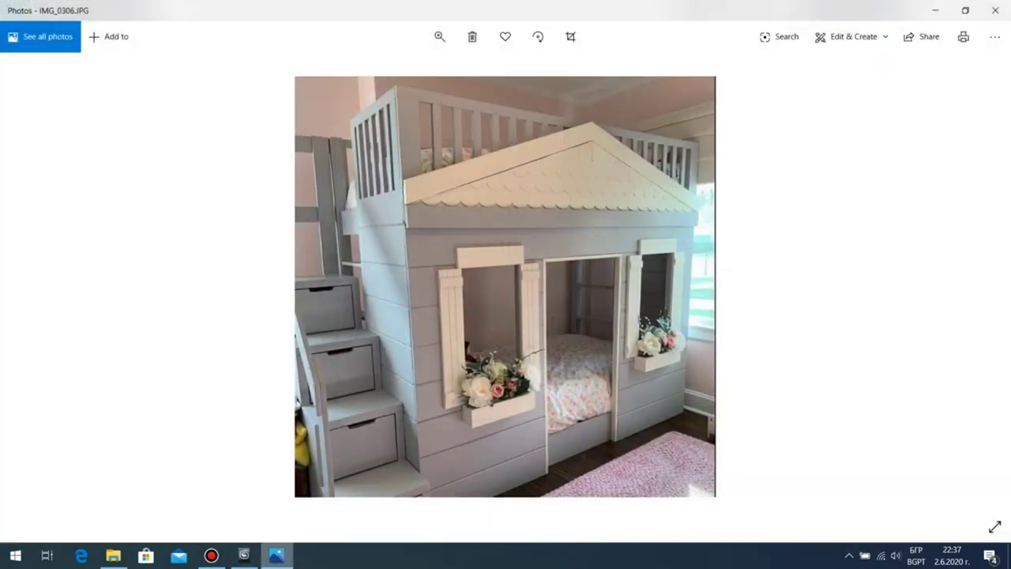
key(alt+Tab)
drag(403, 292, 407, 259)
scroll(375, 264, down, 6)
scroll(448, 237, up, 6)
scroll(448, 237, down, 5)
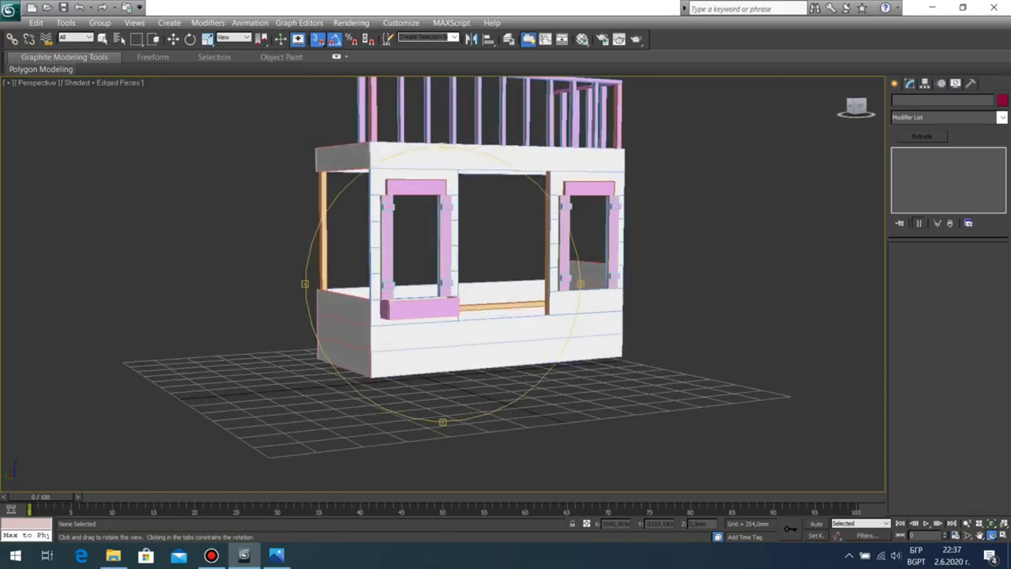
click(276, 555)
click(276, 555)
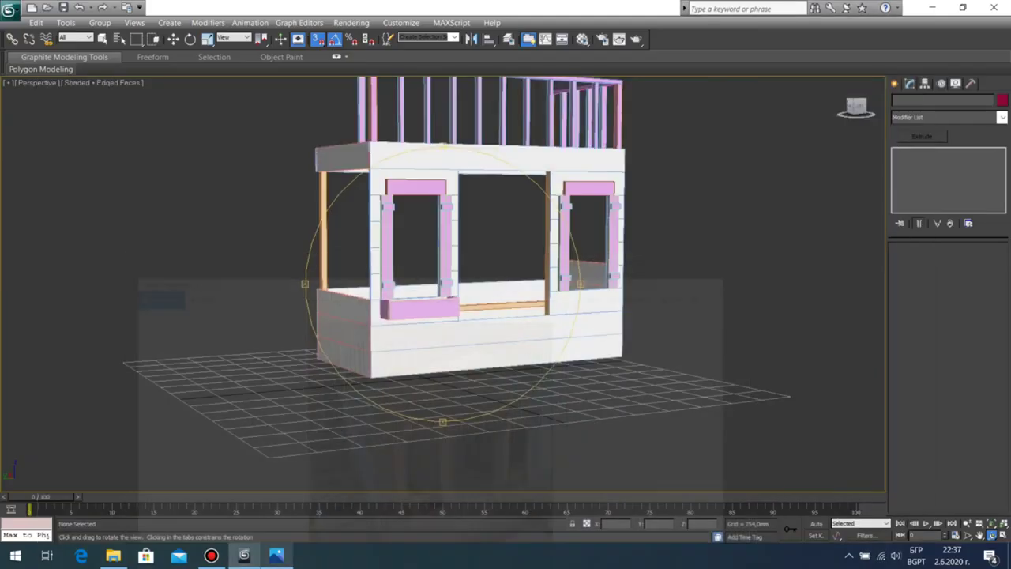
mouse_move(426, 240)
mouse_down()
mouse_move(403, 268)
mouse_move(427, 259)
mouse_up()
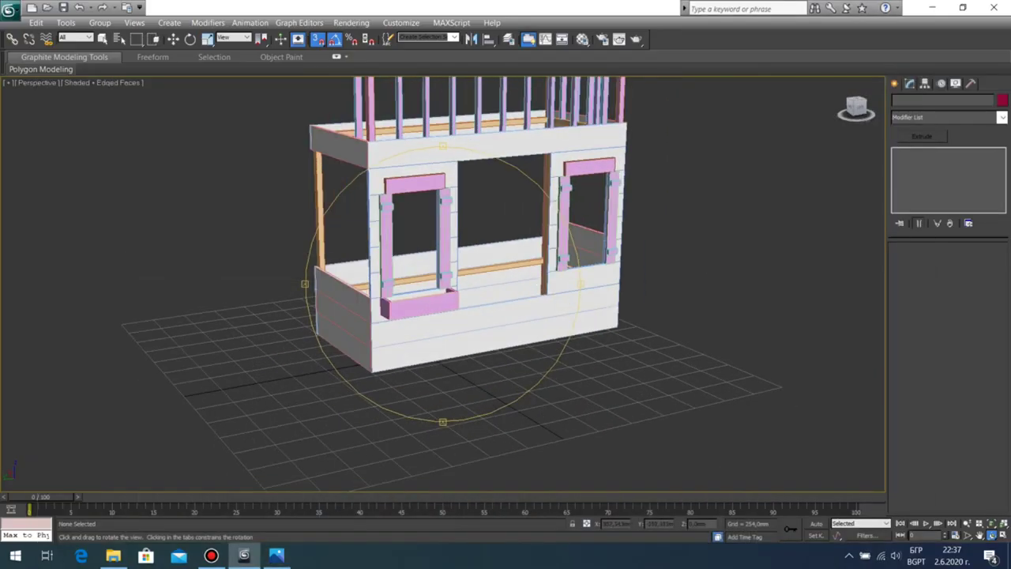
Step: Measure the gap between the left window's shutters with a temporary rectangle in the Left view, and delete that rectangle
key(alt+w)
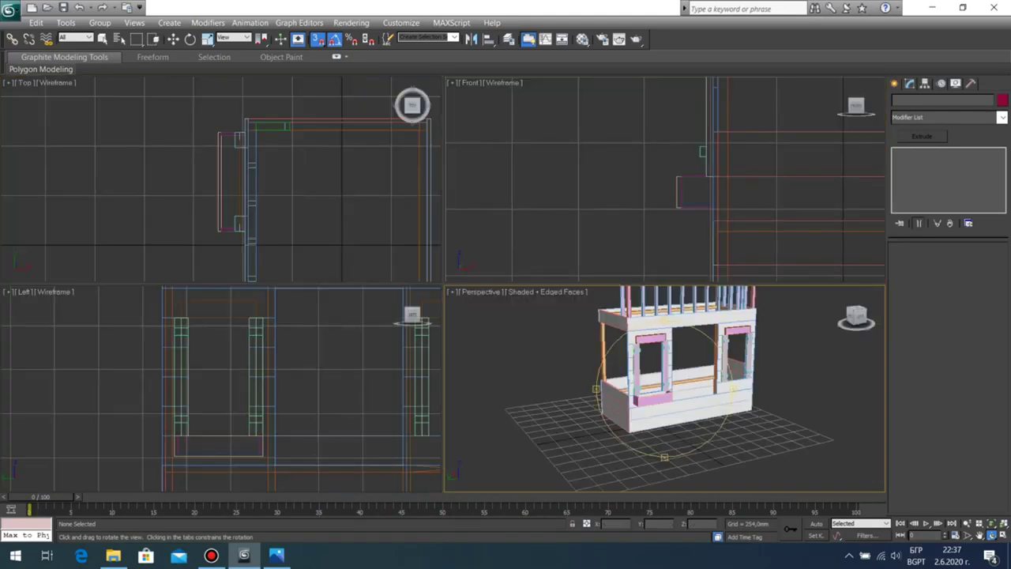
right_click(332, 387)
key(alt+w)
middle_drag(411, 356, 406, 256)
scroll(364, 251, up, 5)
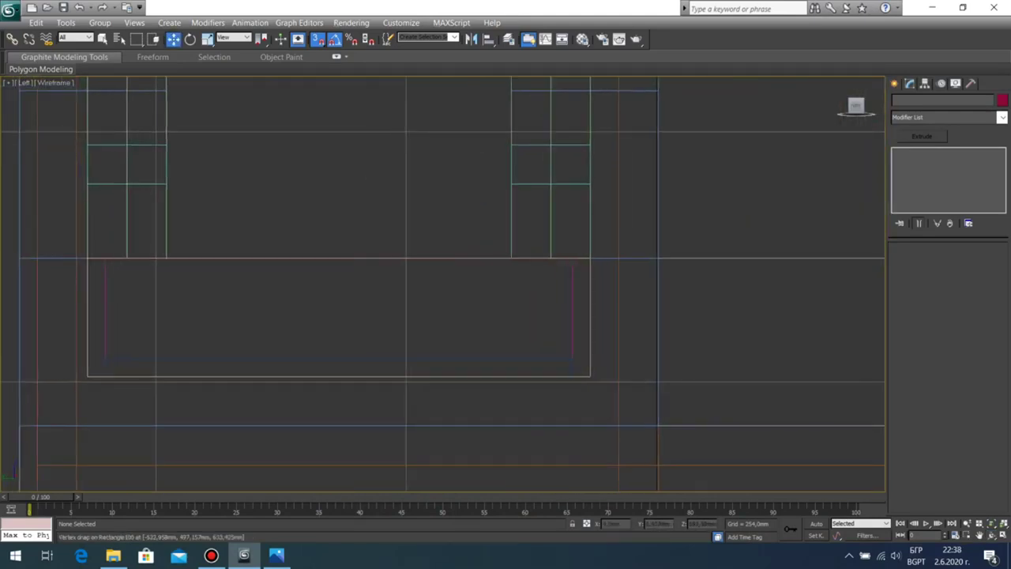
click(894, 83)
click(976, 169)
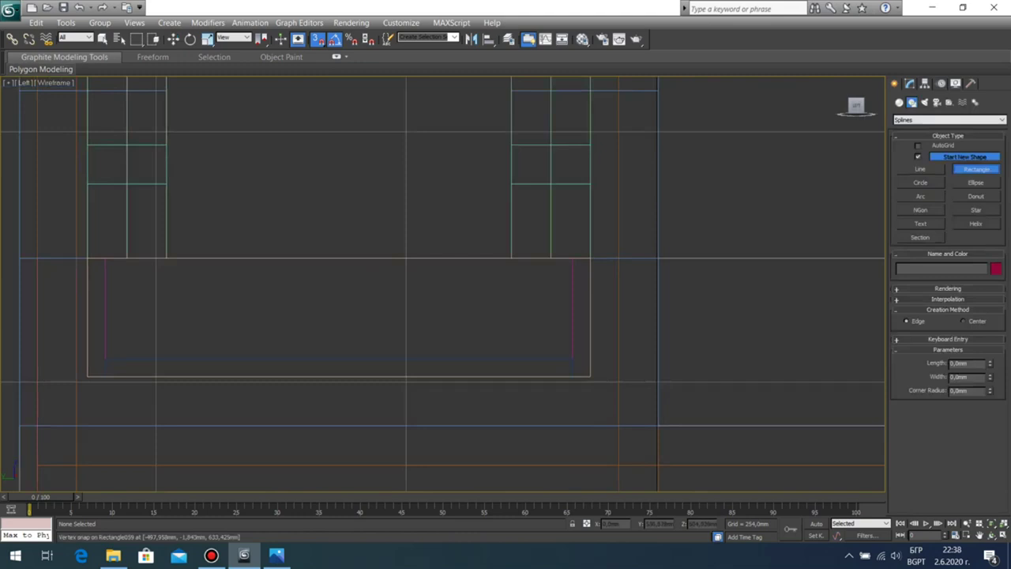
drag(166, 258, 511, 258)
key(w)
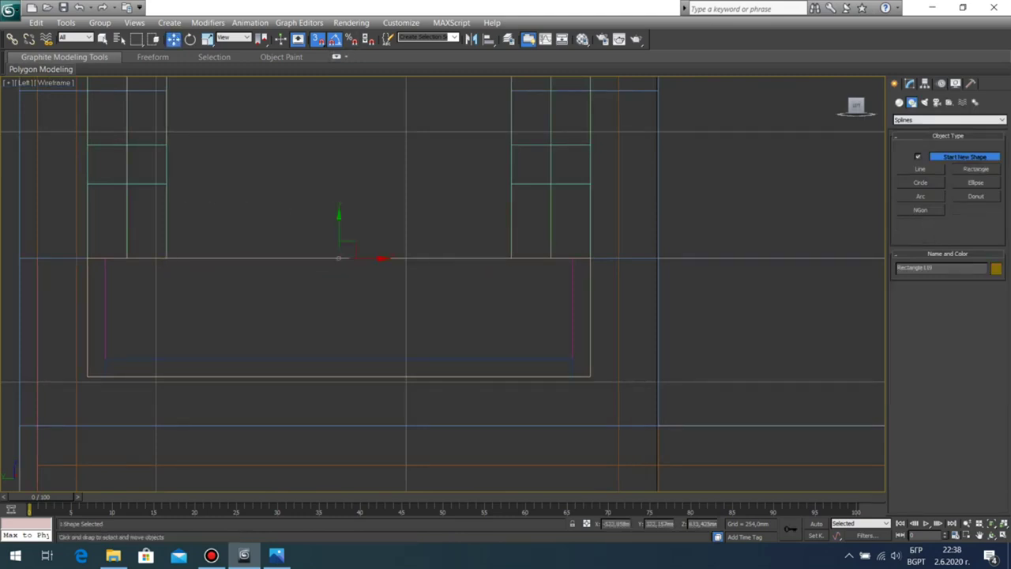
key(Delete)
Step: Shorten the flower box's front panel to the width of the gap between the two shutters
key(alt+w)
click(537, 419)
key(alt+w)
click(427, 305)
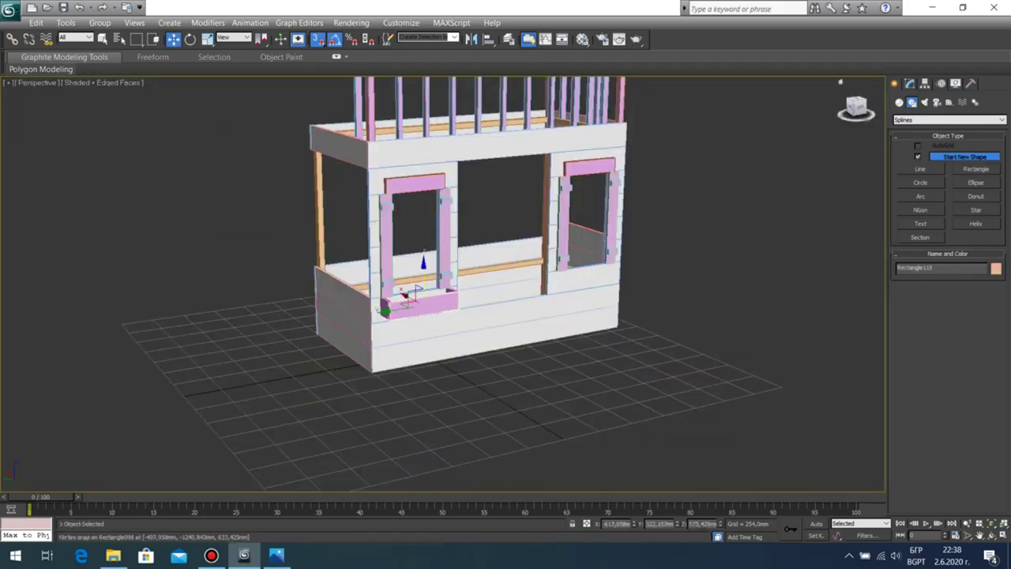
click(910, 84)
click(916, 161)
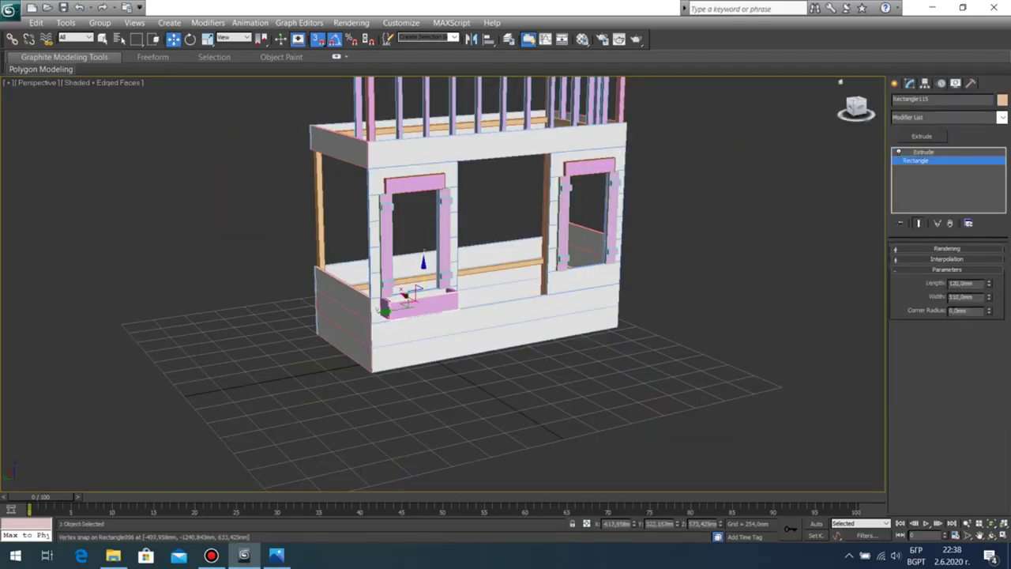
double_click(961, 297)
key(Return)
click(680, 316)
scroll(466, 316, up, 6)
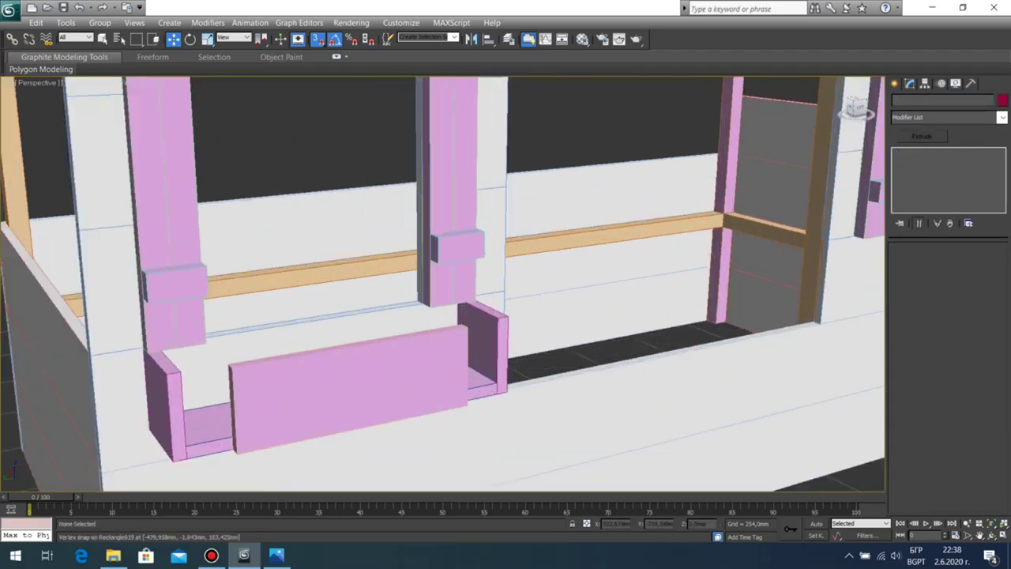
Step: Delete the flower box's bottom panel, which is too long for the shortened front panel
middle_drag(442, 340, 489, 291)
scroll(490, 291, up, 3)
click(562, 373)
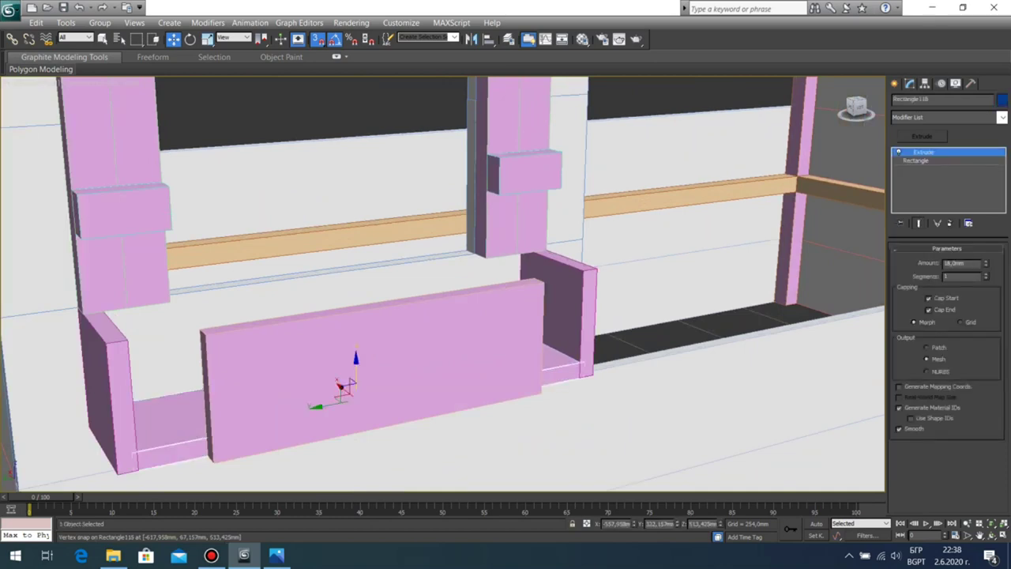
click(916, 160)
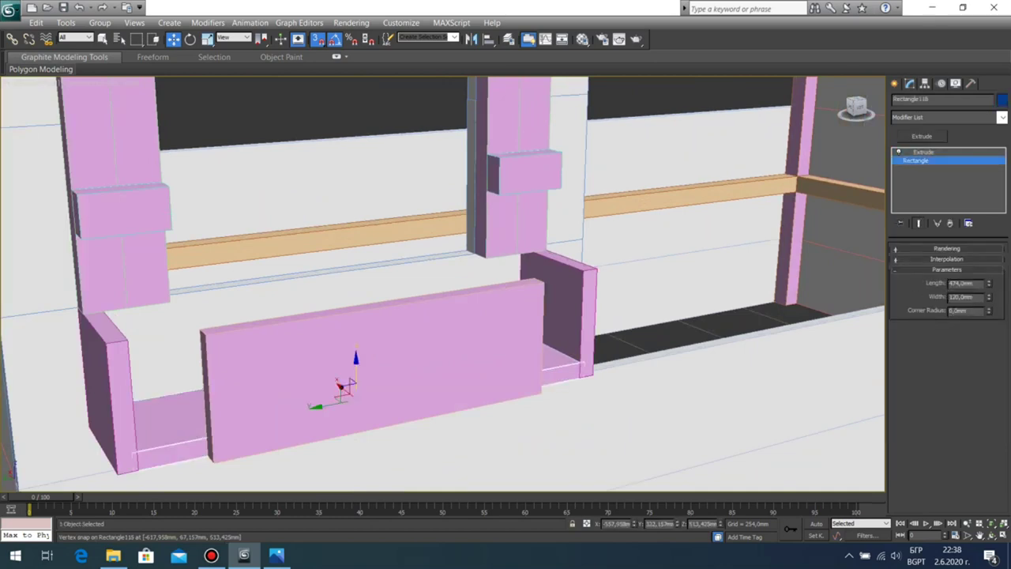
click(779, 382)
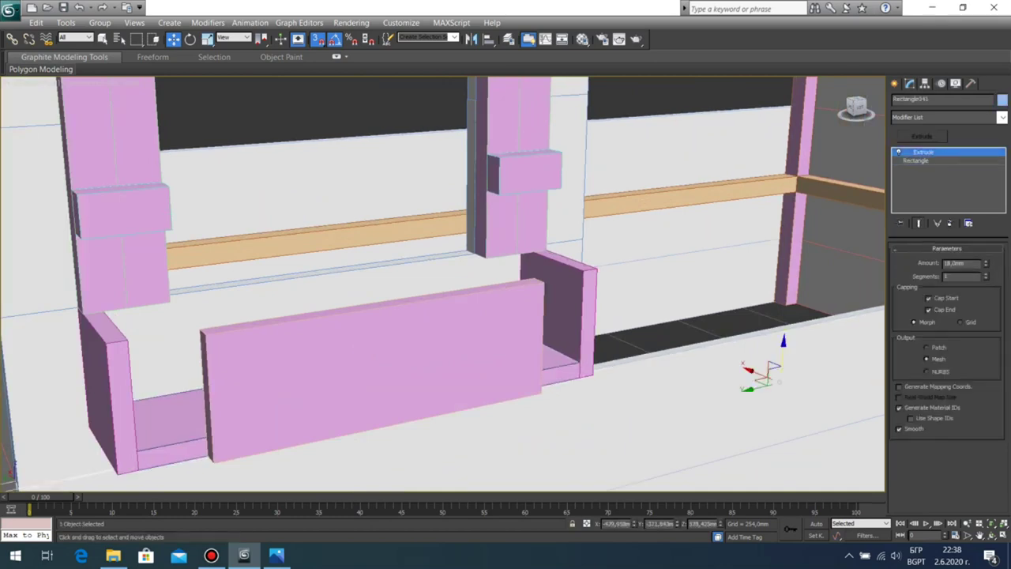
click(991, 534)
drag(580, 286, 668, 288)
key(w)
click(424, 419)
key(Delete)
Step: Snap the side panel nearest the bed's corner flush with the adjacent end of the shortened front panel
click(331, 368)
click(378, 469)
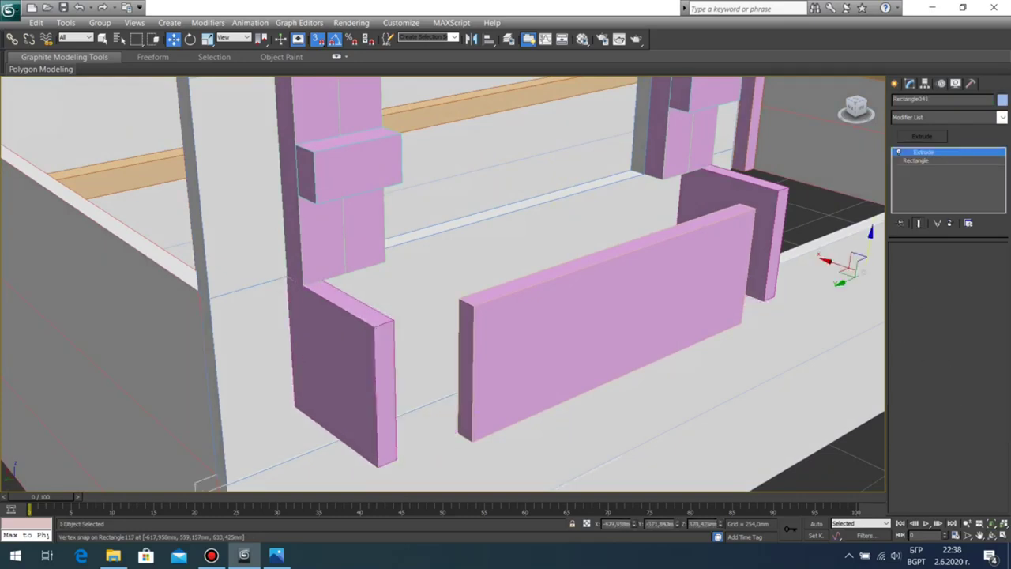
click(379, 464)
drag(378, 466, 458, 433)
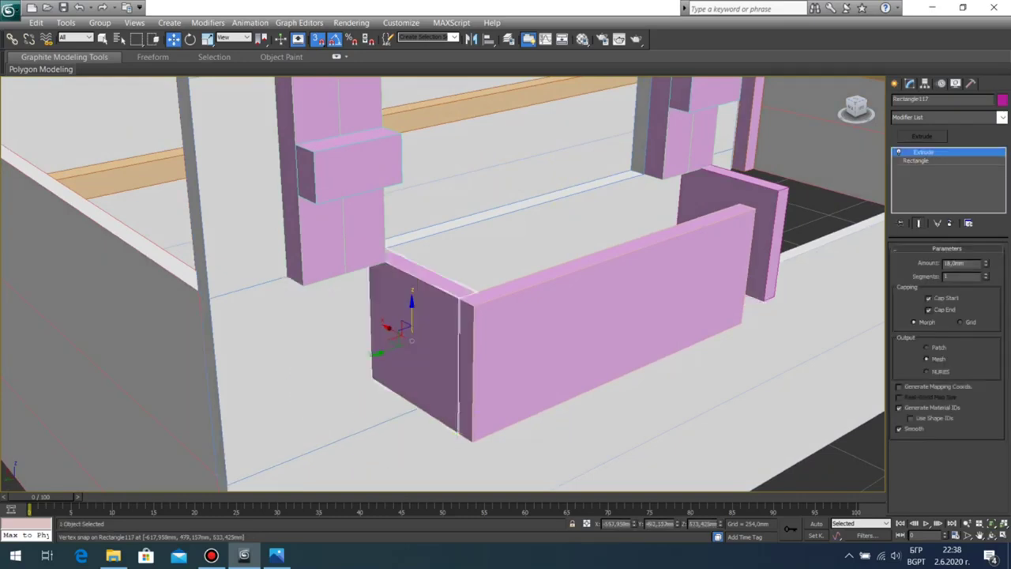
Step: Snap the opposite side panel flush with the other end of the shortened front panel
click(992, 535)
drag(553, 316, 356, 296)
middle_drag(490, 348, 284, 173)
right_click(285, 174)
click(553, 356)
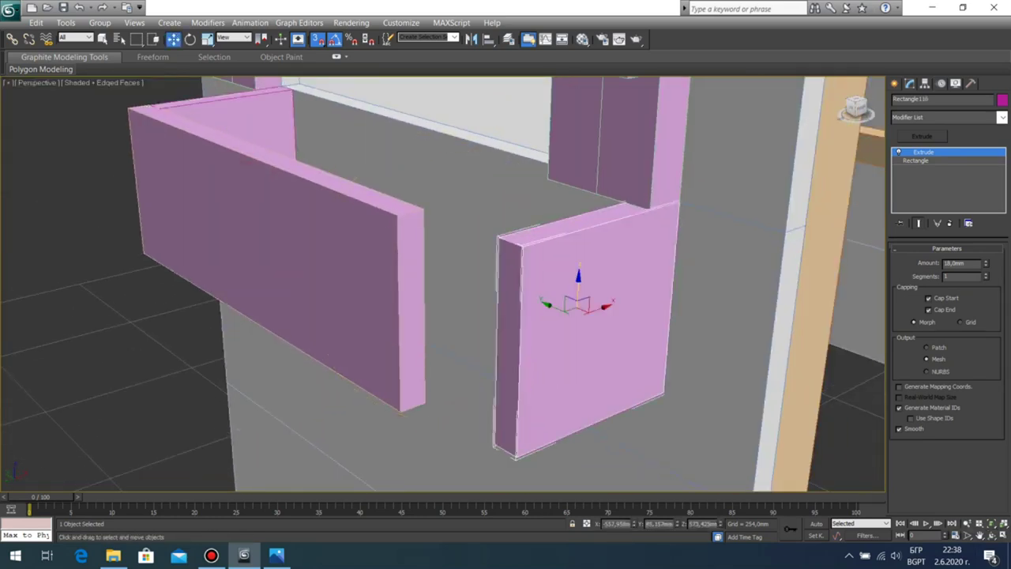
drag(516, 457, 425, 403)
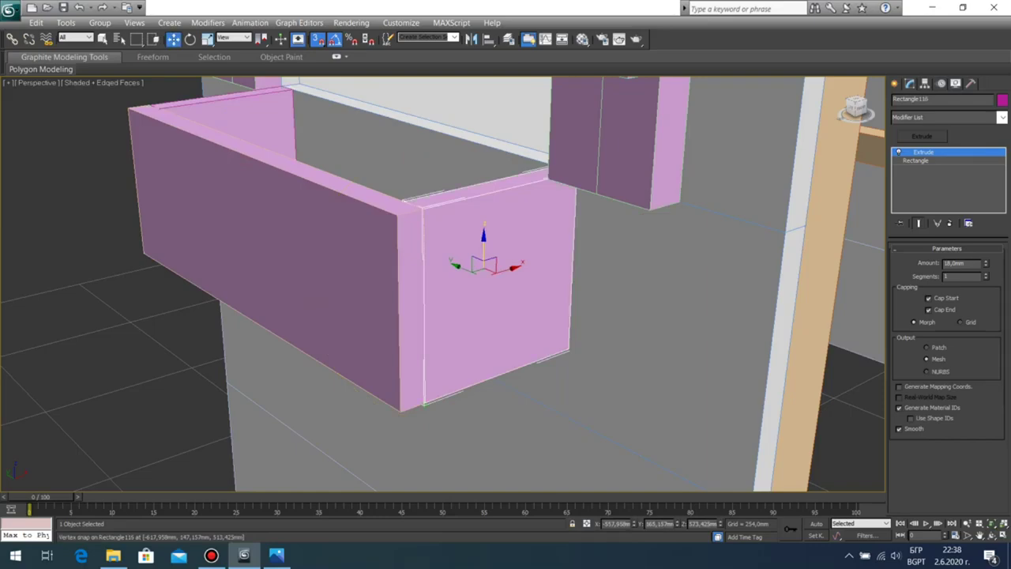
Step: Try a smaller length for the side panel nearest the bed's corner, and undo the change
scroll(442, 284, down, 8)
click(991, 535)
drag(379, 316, 489, 325)
scroll(442, 284, down, 5)
scroll(442, 284, up, 7)
scroll(442, 285, up, 3)
key(w)
click(431, 341)
click(916, 160)
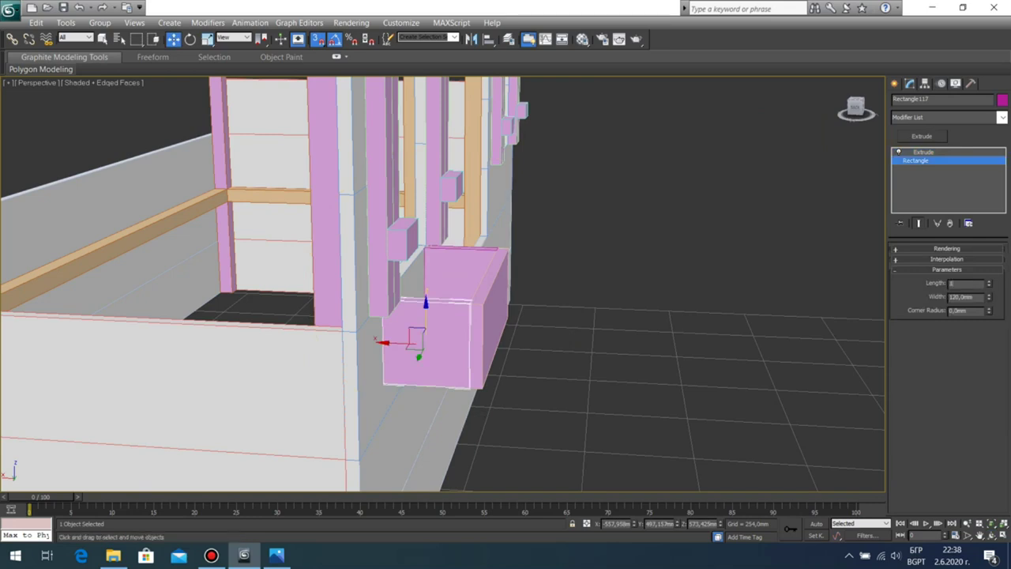
key(Return)
click(545, 308)
key(ctrl+z)
key(ctrl+z)
Step: Set the depth of the side panel nearest the bed's corner to 100 mm
click(916, 160)
text(100)
key(Return)
click(553, 340)
Step: Snap the flower box's front panel back against the front edge of the shortened side panel
scroll(553, 340, up, 4)
middle_drag(553, 340, 332, 142)
click(295, 452)
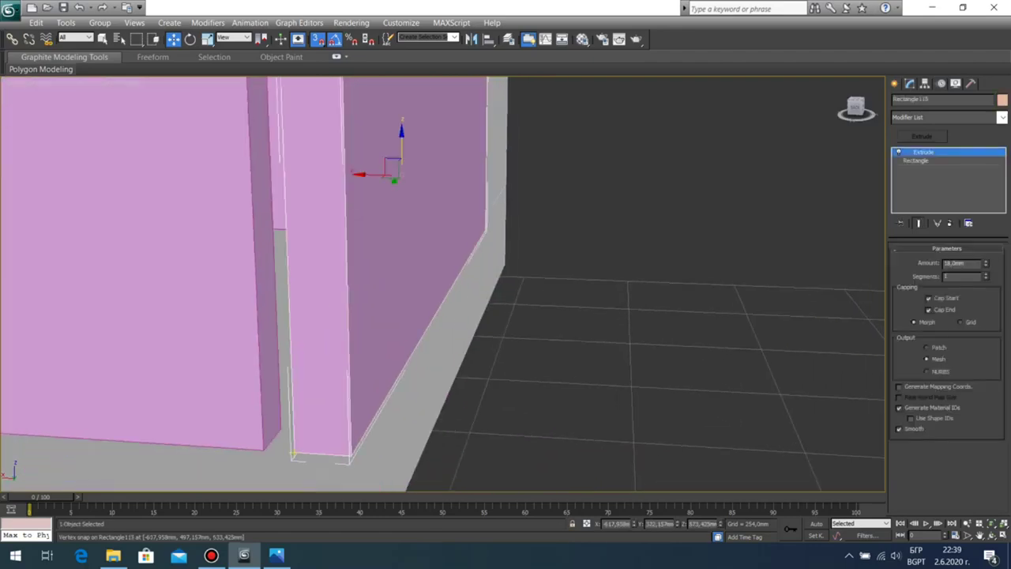
drag(293, 454, 263, 450)
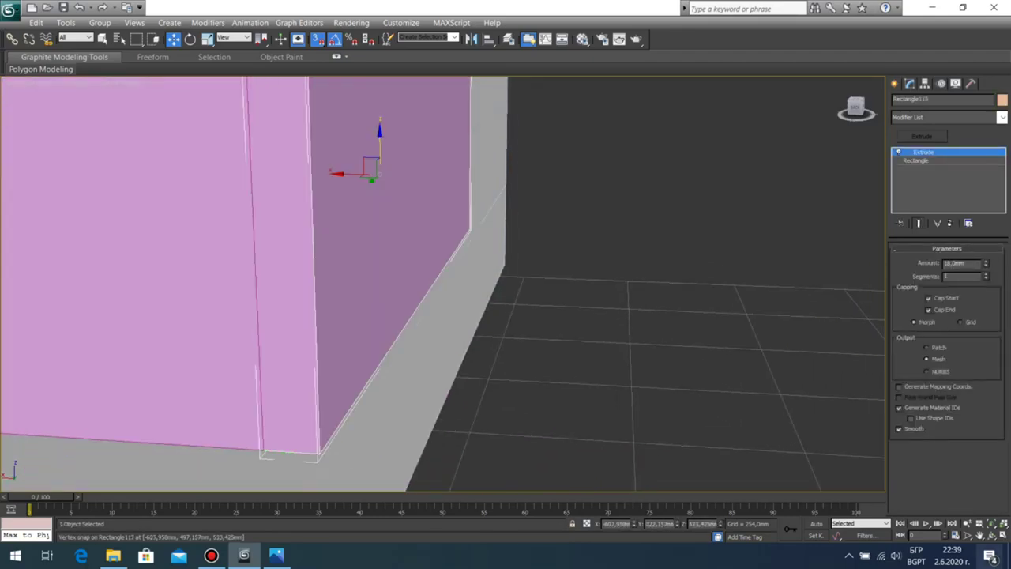
Step: Set the depth of the flower box's opposite side panel, on the doorway side, to 100 mm
click(991, 535)
drag(379, 300, 632, 268)
drag(442, 277, 545, 284)
scroll(489, 284, down, 4)
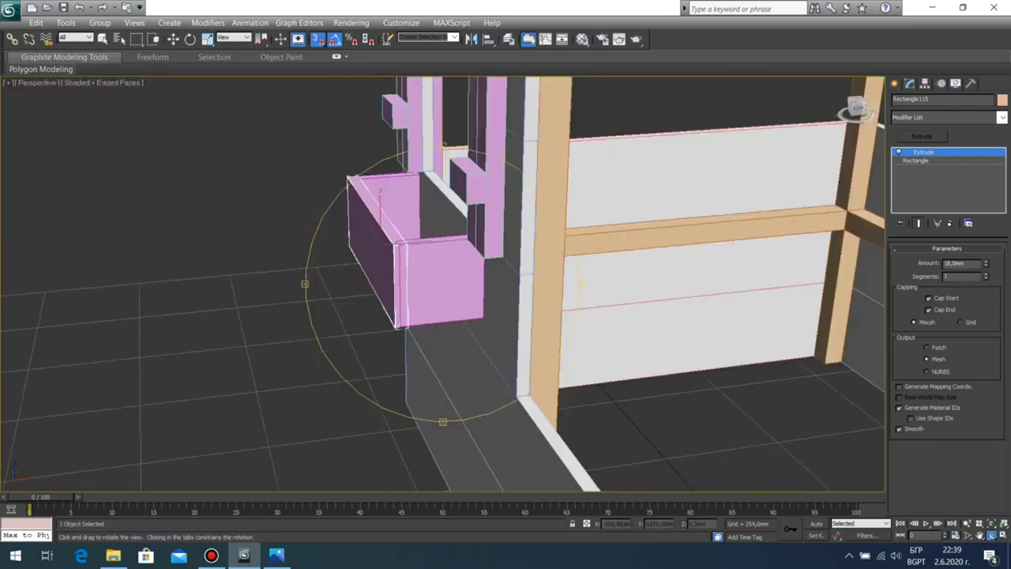
right_click(482, 288)
click(462, 289)
click(916, 160)
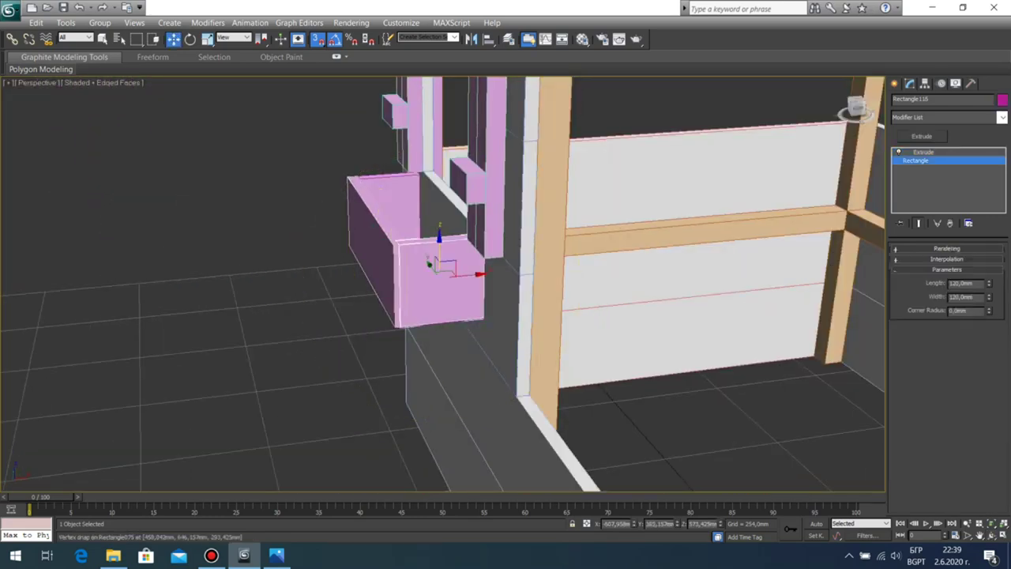
key(Return)
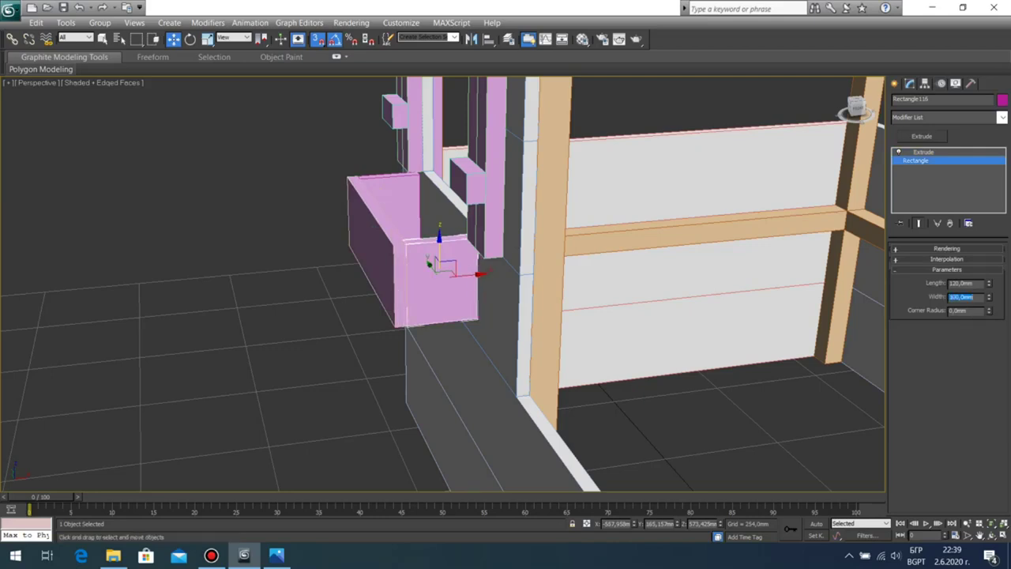
click(382, 345)
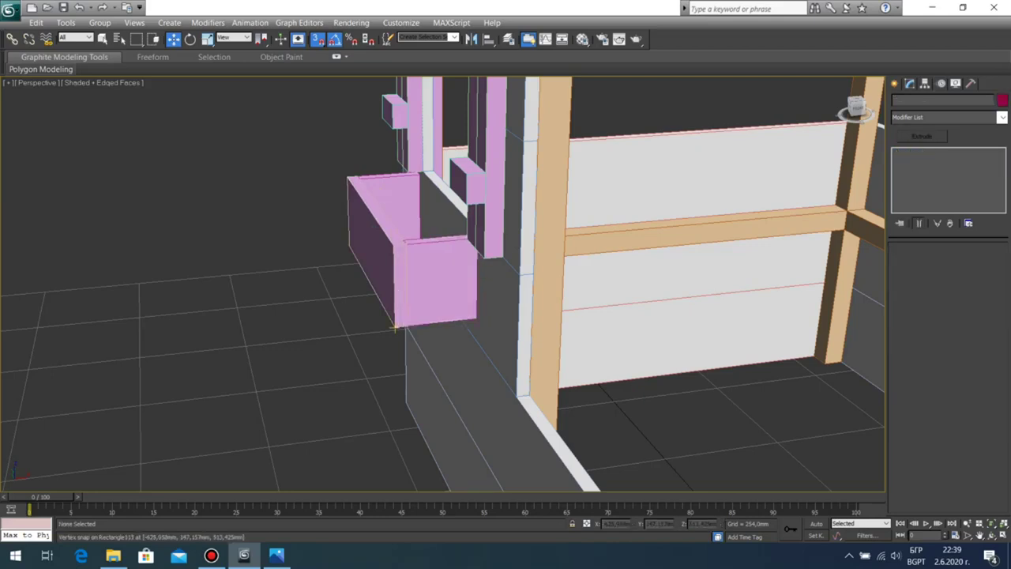
Step: Snap the shortened doorway-side panel back against the inner face of the flower box's front panel
scroll(397, 327, up, 5)
scroll(418, 323, down, 3)
click(419, 322)
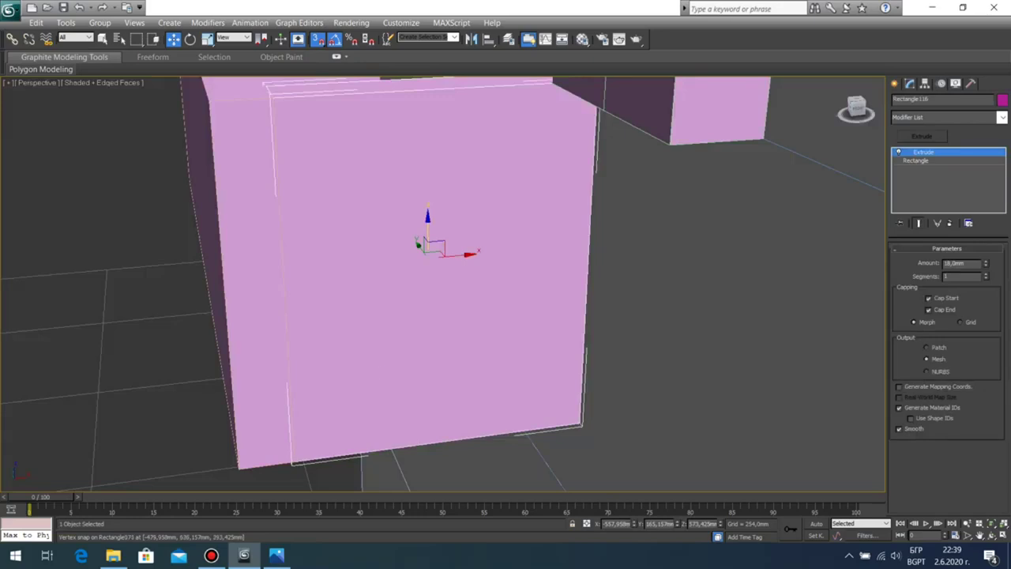
drag(452, 255, 439, 257)
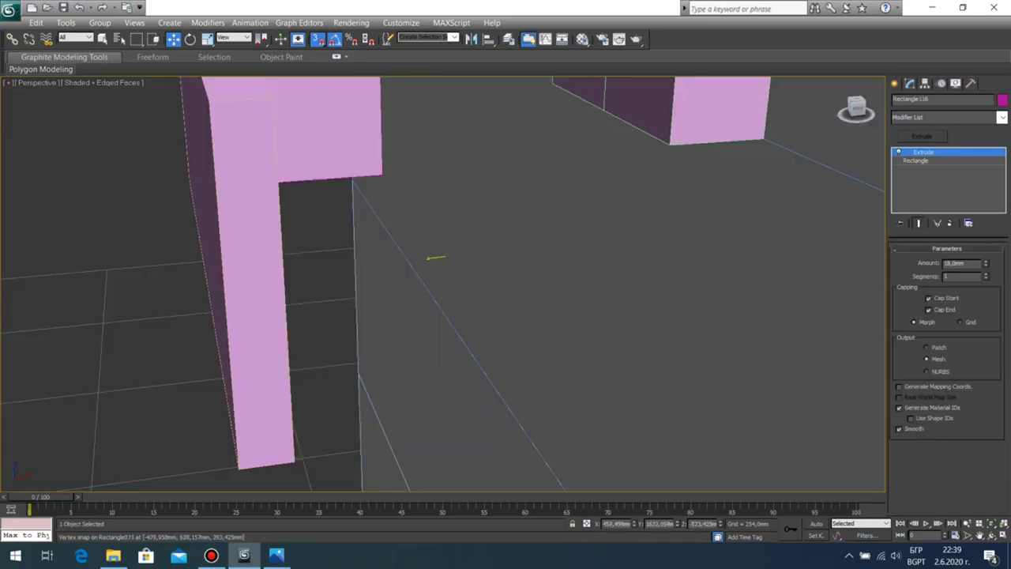
drag(397, 288, 291, 413)
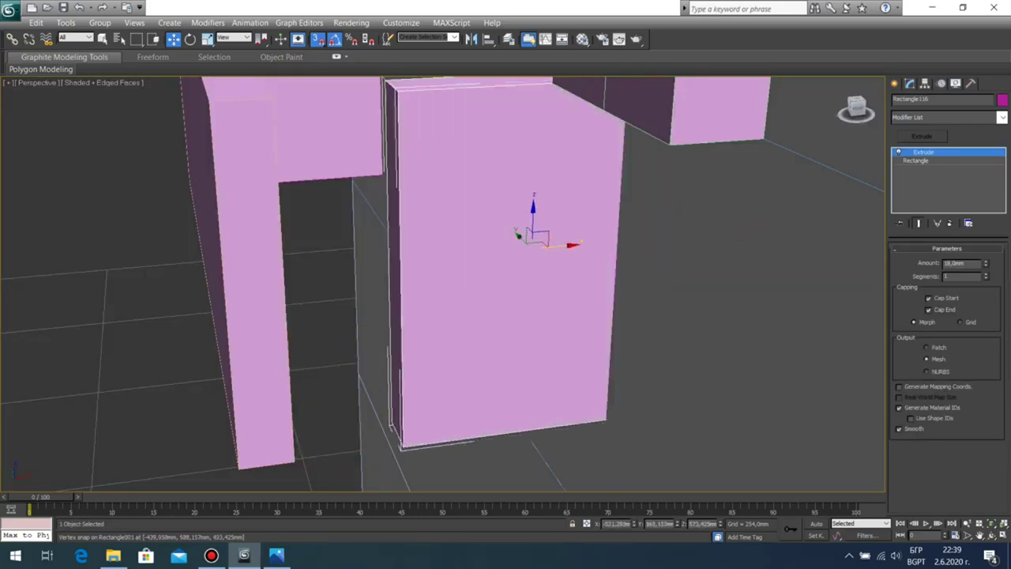
drag(403, 447, 293, 462)
scroll(294, 442, down, 5)
click(294, 427)
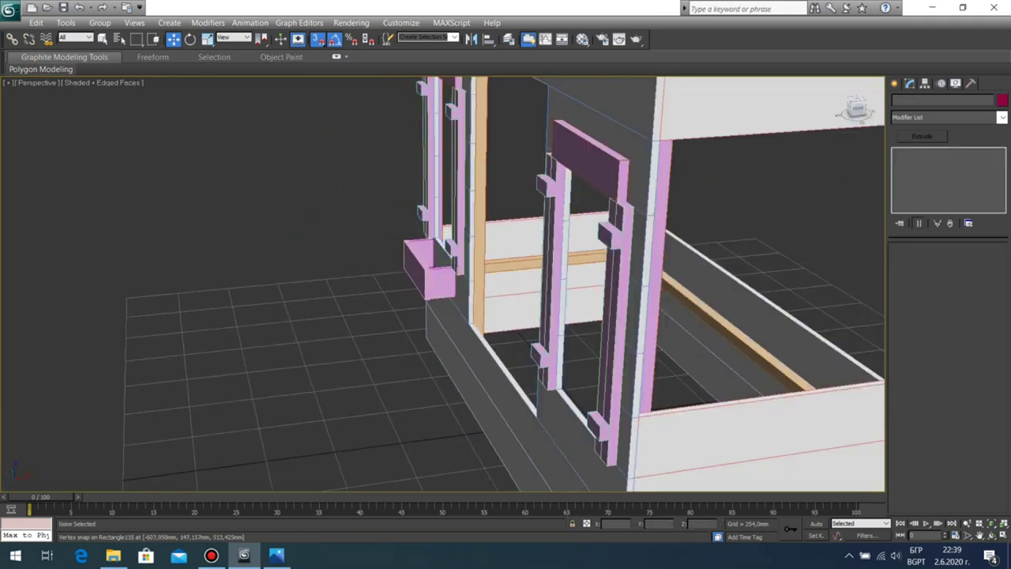
Step: In the top view, draw a 314 × 100 mm rectangle filling the inside of the flower box between its panels
click(991, 536)
drag(379, 316, 434, 335)
scroll(434, 335, down, 3)
key(alt+w)
right_click(340, 198)
key(alt+w)
scroll(411, 315, down, 3)
middle_drag(411, 395, 319, 202)
scroll(402, 244, down, 3)
scroll(407, 244, up, 7)
scroll(269, 174, up, 1)
middle_drag(268, 166, 511, 410)
middle_drag(510, 150, 702, 446)
scroll(694, 237, down, 2)
middle_drag(695, 158, 695, 309)
scroll(688, 300, up, 3)
middle_drag(679, 348, 519, 206)
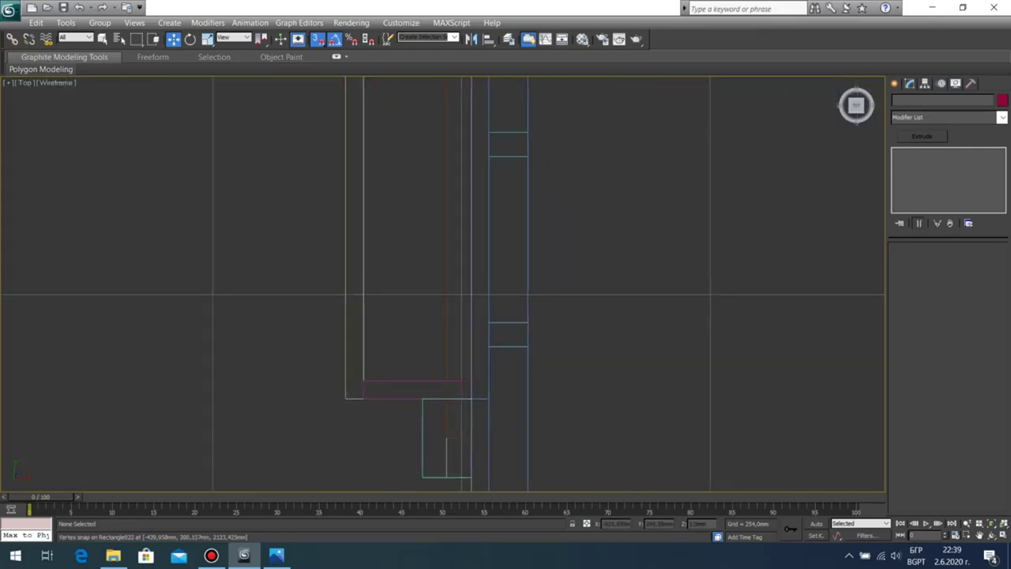
click(894, 84)
click(976, 169)
middle_drag(494, 142, 495, 213)
drag(364, 145, 462, 453)
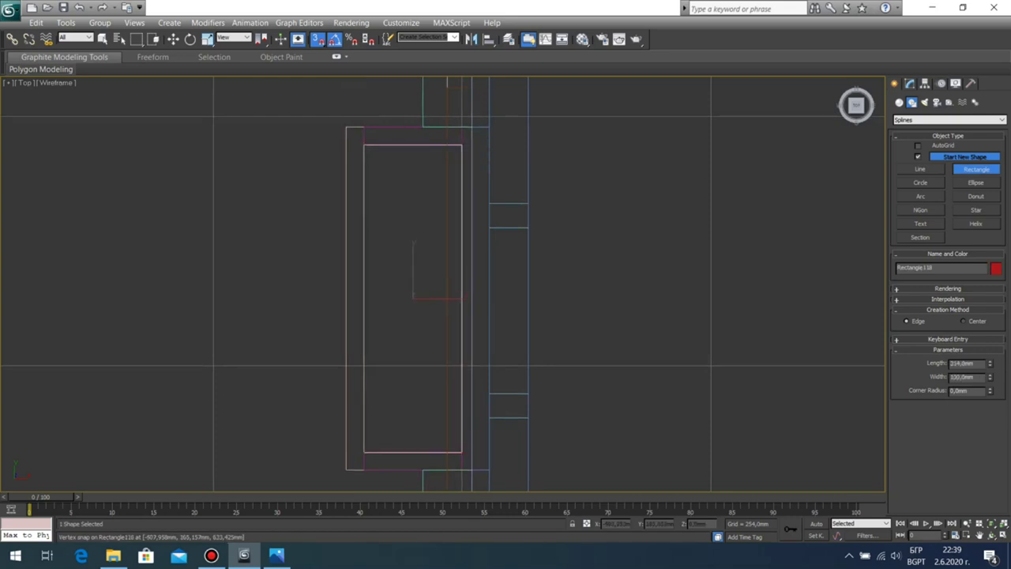
Step: Examine in perspective how the new rectangle fits inside the flower box's opening
key(alt+w)
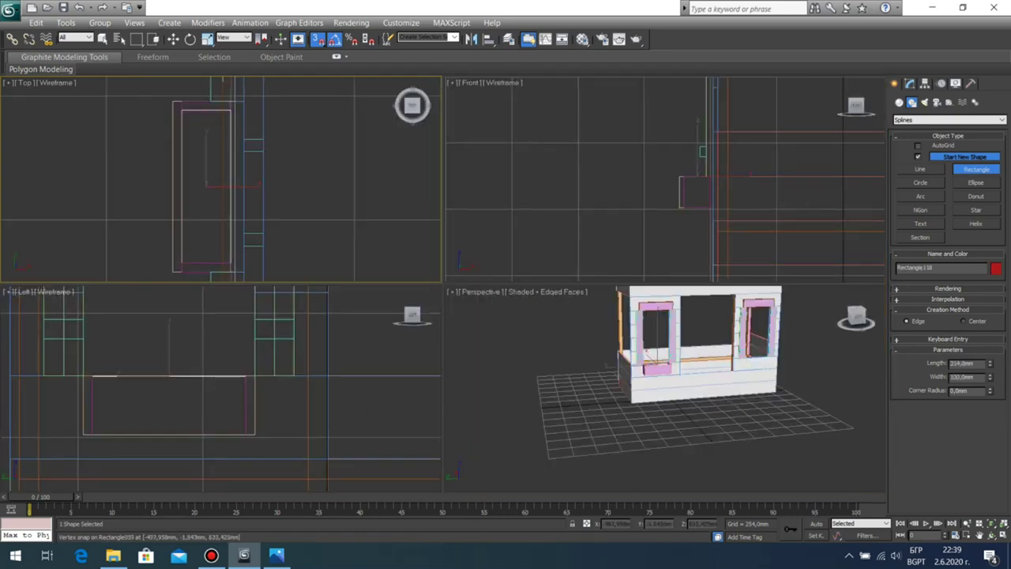
middle_click(608, 366)
key(alt+w)
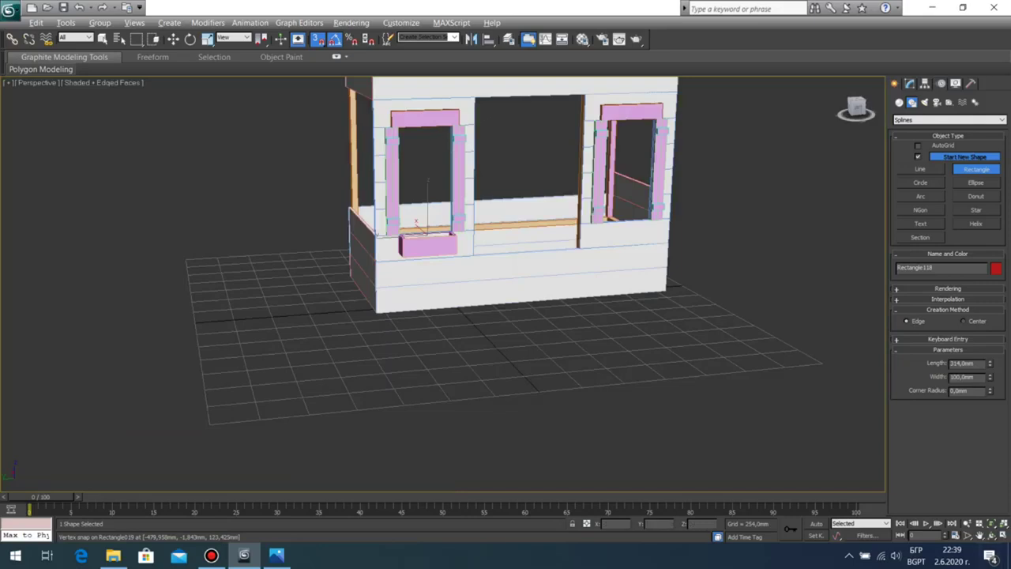
click(991, 535)
drag(443, 300, 470, 327)
scroll(470, 328, up, 5)
scroll(470, 328, up, 3)
middle_drag(470, 327, 528, 449)
click(976, 169)
click(304, 281)
middle_drag(553, 98, 552, 240)
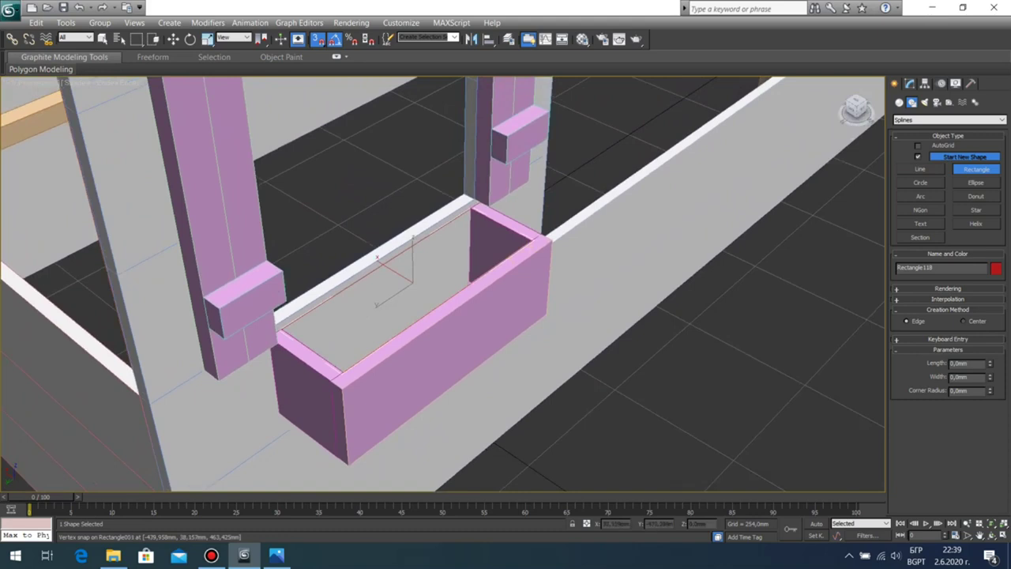
Step: Extrude the flower box's inner rectangle 18 mm to form its bottom panel
key(alt+w)
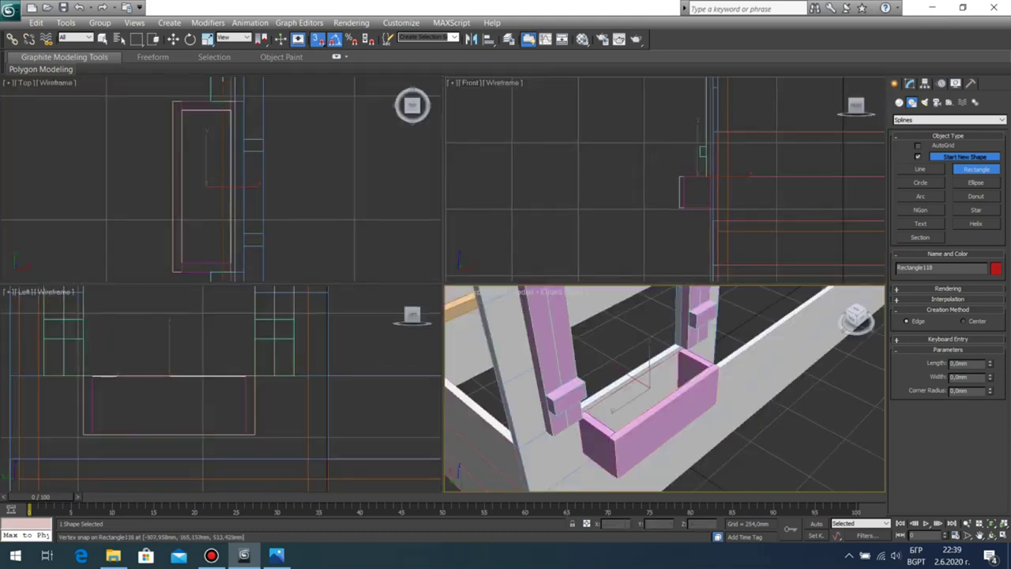
middle_click(237, 203)
key(alt+w)
click(910, 83)
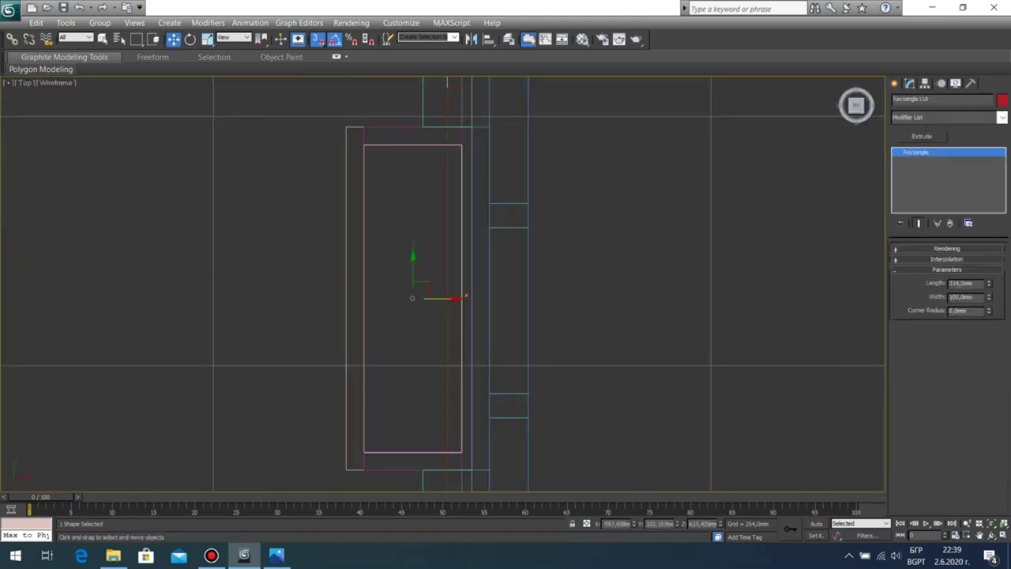
click(921, 136)
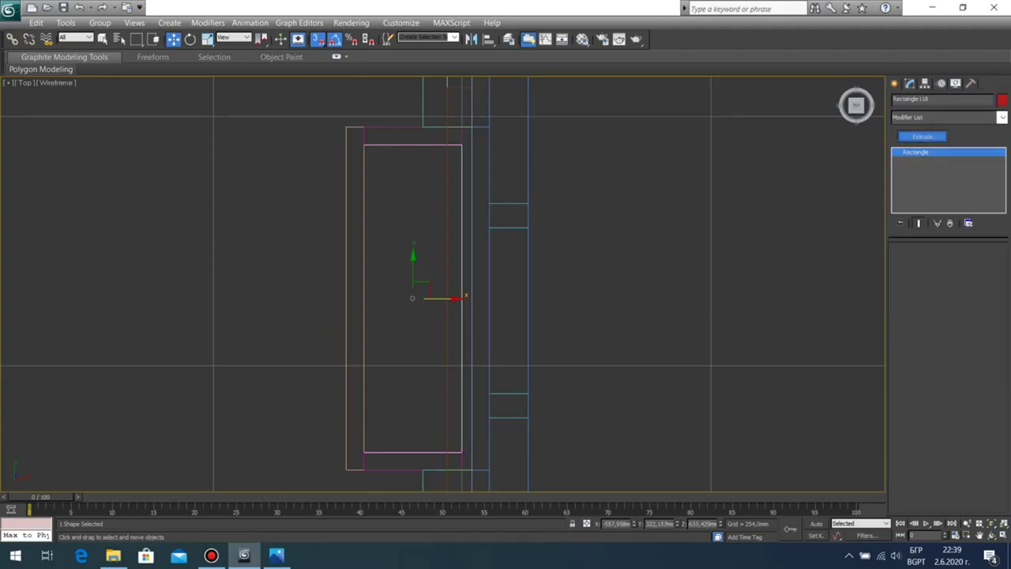
key(alt+w)
middle_click(647, 379)
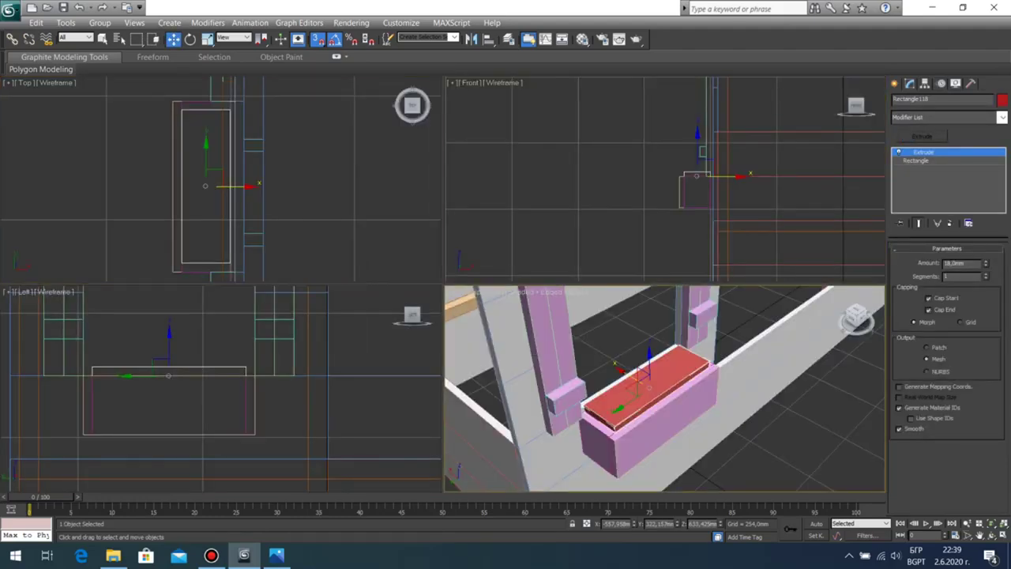
key(alt+w)
Step: Lower the bottom panel and snap it flush with the lower edges of the flower box's side panels
click(318, 40)
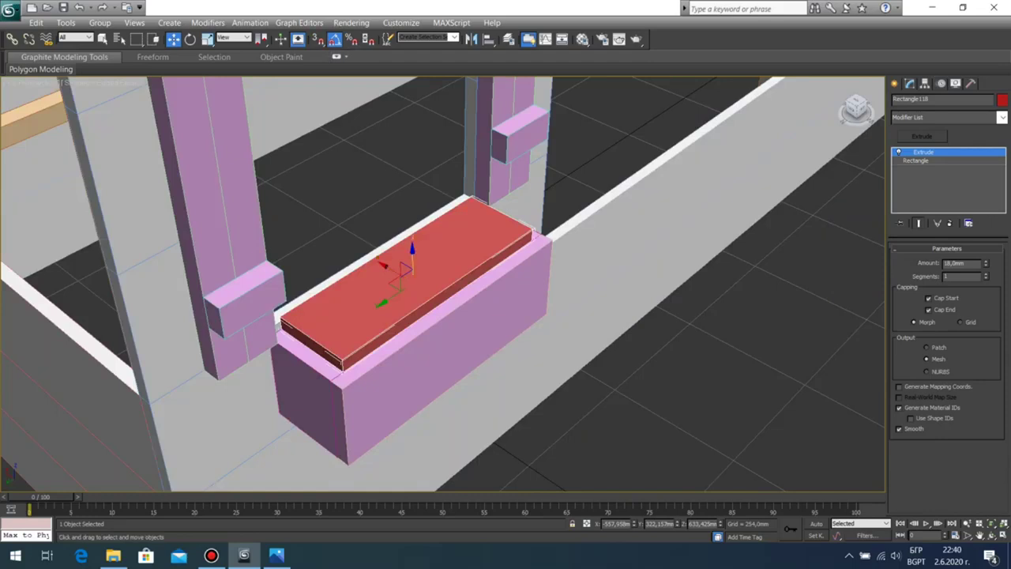
drag(412, 257, 414, 360)
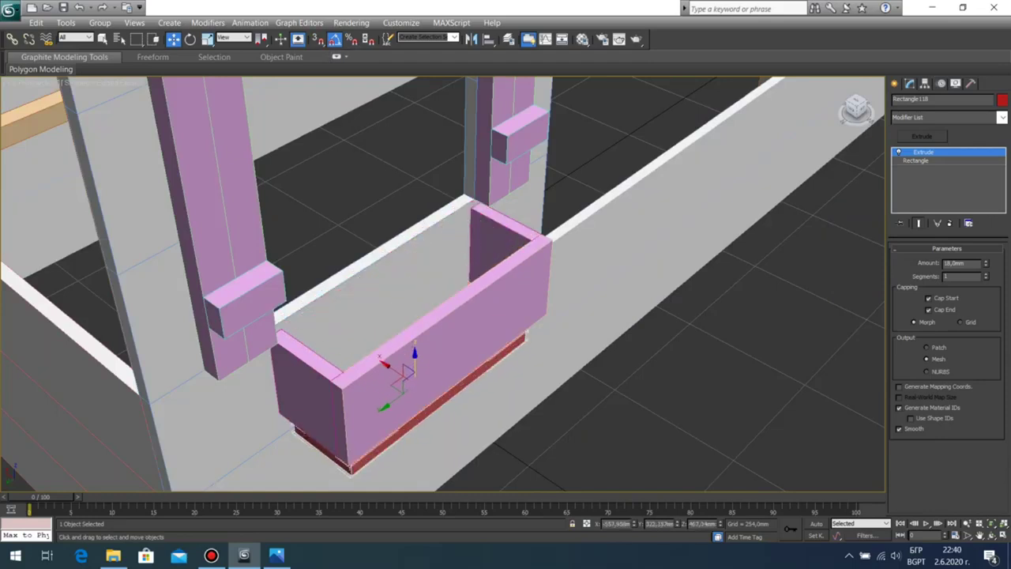
key(ctrl+r)
drag(466, 308, 395, 268)
key(w)
click(318, 39)
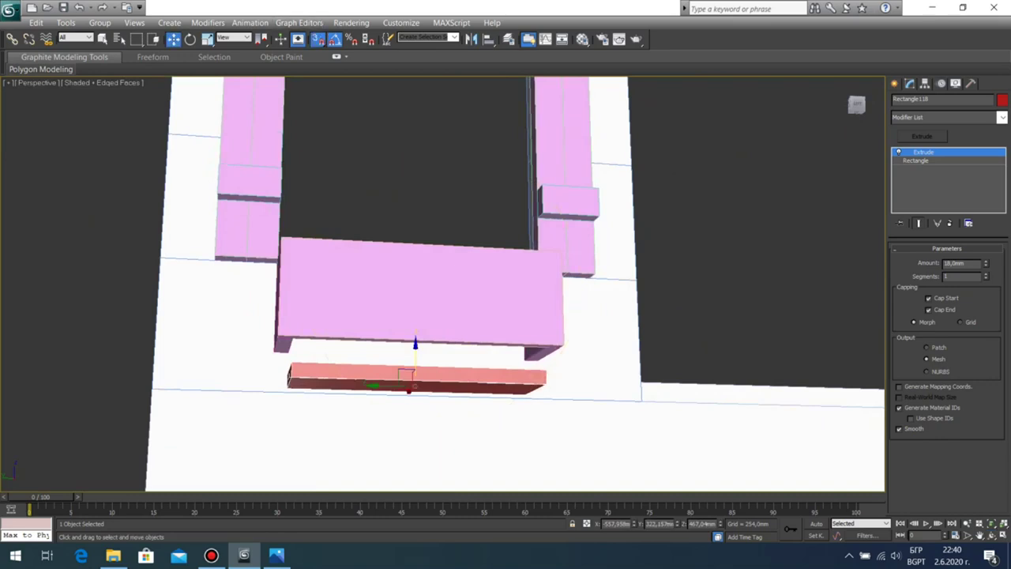
drag(291, 377, 292, 338)
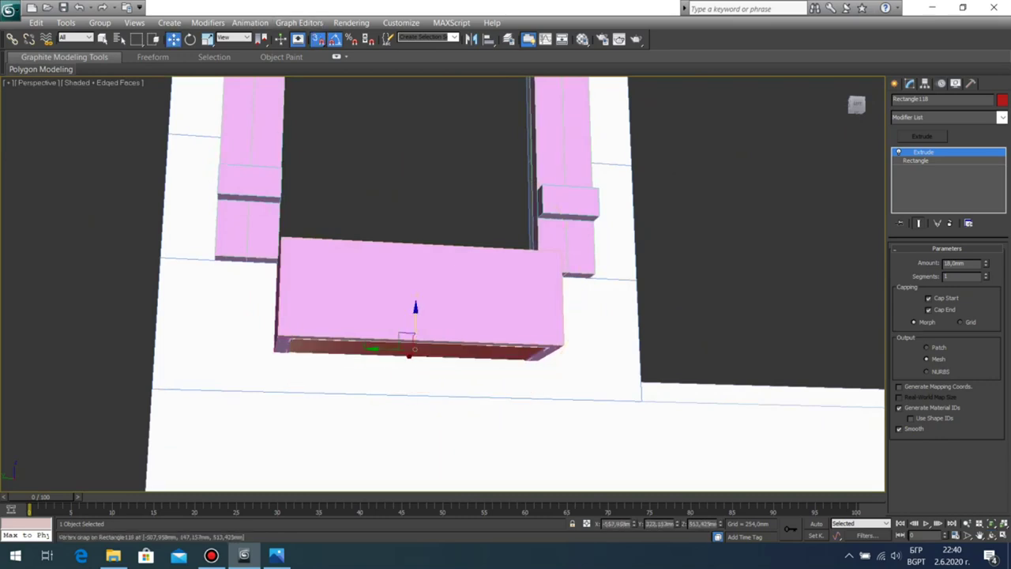
Step: Select the flower box's four panels and apply the pink 03 - Default material to them
click(991, 535)
drag(442, 339, 600, 352)
right_click(431, 218)
drag(419, 221, 451, 234)
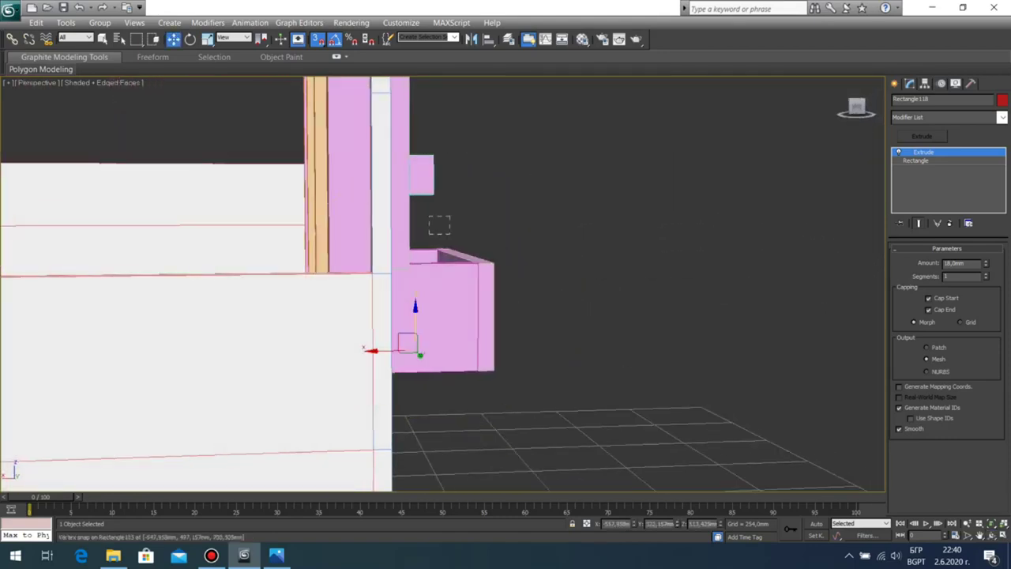
drag(522, 406, 523, 407)
key(m)
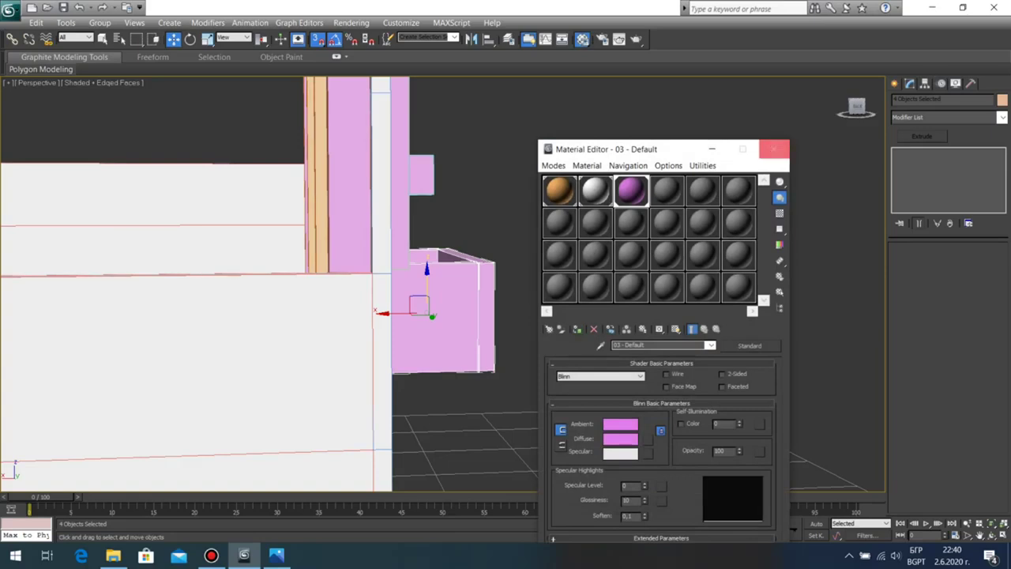
click(774, 149)
click(778, 229)
Step: Copy the four-panel flower box along the bed's front to the other window
click(992, 536)
drag(565, 341, 491, 361)
scroll(546, 370, down, 6)
scroll(492, 361, down, 4)
middle_drag(491, 361, 460, 309)
scroll(456, 423, up, 6)
mouse_move(459, 309)
mouse_down()
mouse_move(381, 325)
mouse_move(443, 348)
mouse_move(479, 314)
mouse_up()
alt+middle_drag(478, 314, 561, 311)
drag(383, 333, 371, 331)
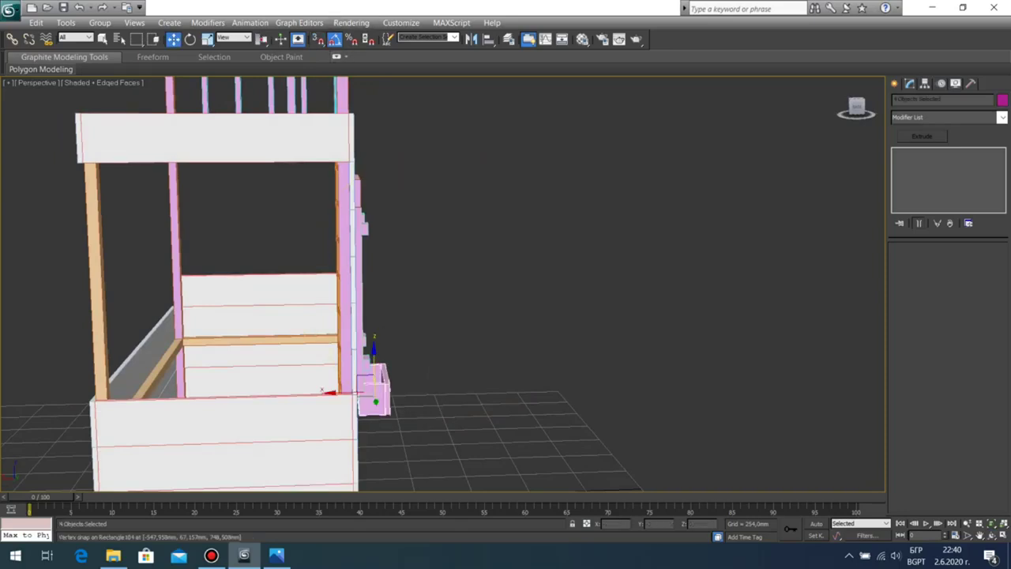
shift+drag(374, 387, 364, 330)
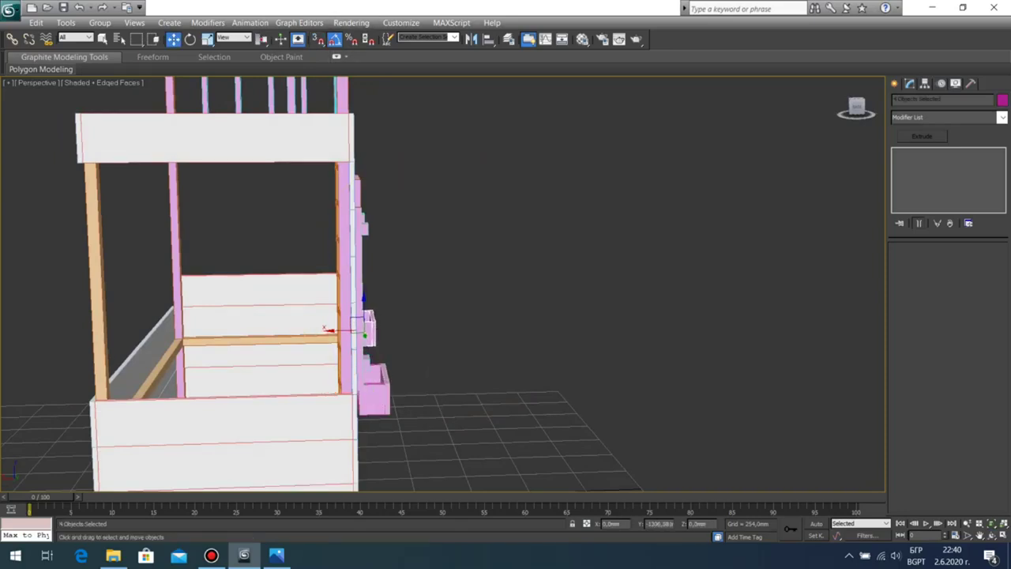
click(506, 331)
Step: Snap the copied flower box by its inner top corner into place between the second window's shutters, level with the sill
click(991, 536)
drag(490, 316, 364, 328)
scroll(442, 285, up, 5)
drag(442, 292, 513, 321)
scroll(442, 284, up, 2)
middle_drag(442, 292, 500, 312)
scroll(499, 312, up, 1)
middle_drag(316, 395, 486, 397)
scroll(616, 182, up, 1)
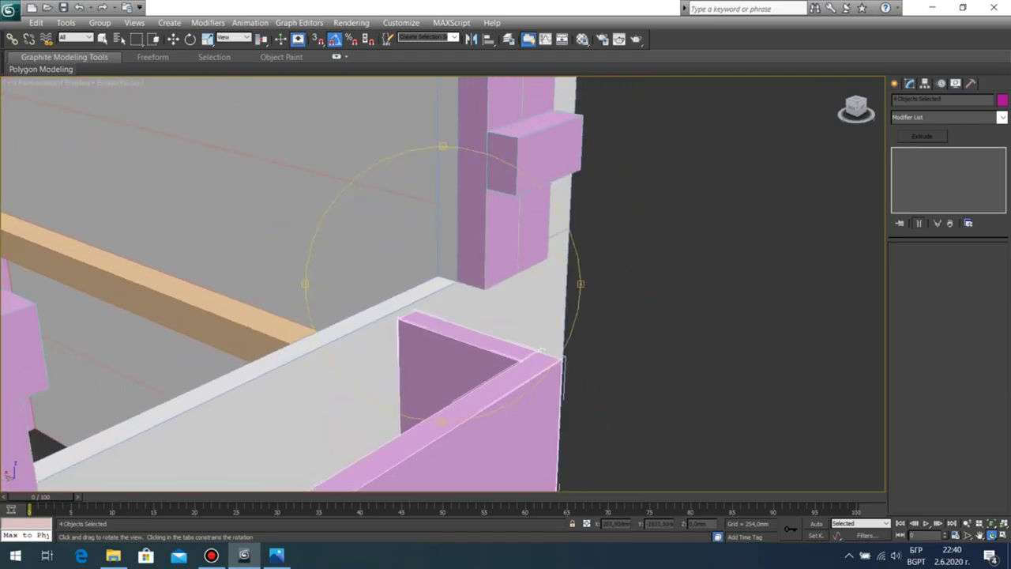
key(s)
key(w)
drag(416, 311, 452, 280)
scroll(453, 280, down, 5)
click(616, 300)
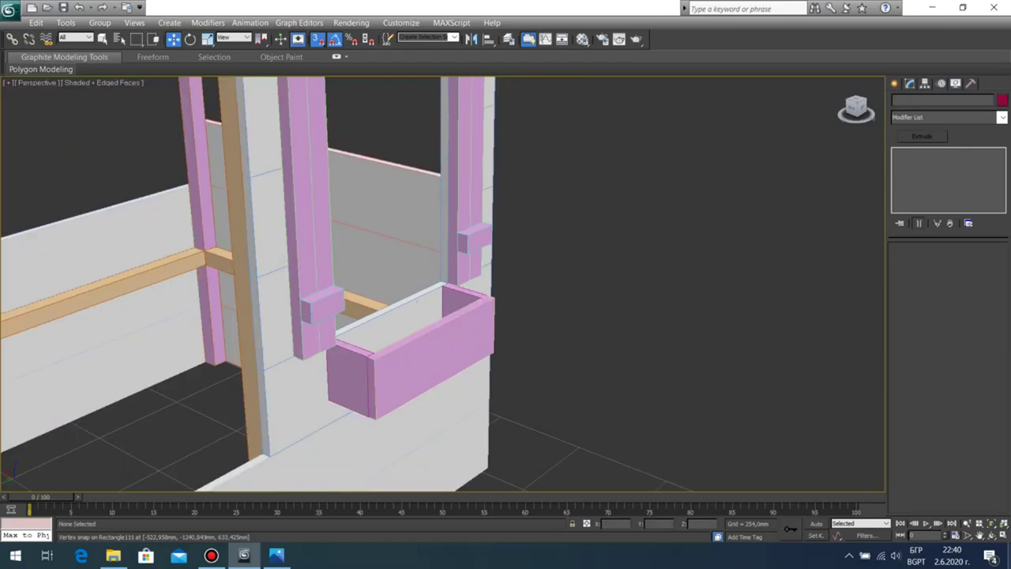
Step: Examine the whole bed from the front and the corner, checking both flower boxes and the space above the upper rail
click(991, 536)
drag(474, 316, 407, 308)
scroll(406, 308, down, 7)
middle_drag(407, 308, 488, 289)
mouse_move(488, 288)
mouse_down()
mouse_move(560, 257)
mouse_move(509, 277)
mouse_move(466, 233)
mouse_move(518, 284)
mouse_move(564, 293)
mouse_move(589, 347)
mouse_move(529, 312)
mouse_move(493, 257)
mouse_move(499, 272)
mouse_up()
middle_drag(499, 273, 442, 218)
scroll(506, 379, up, 4)
scroll(441, 217, down, 2)
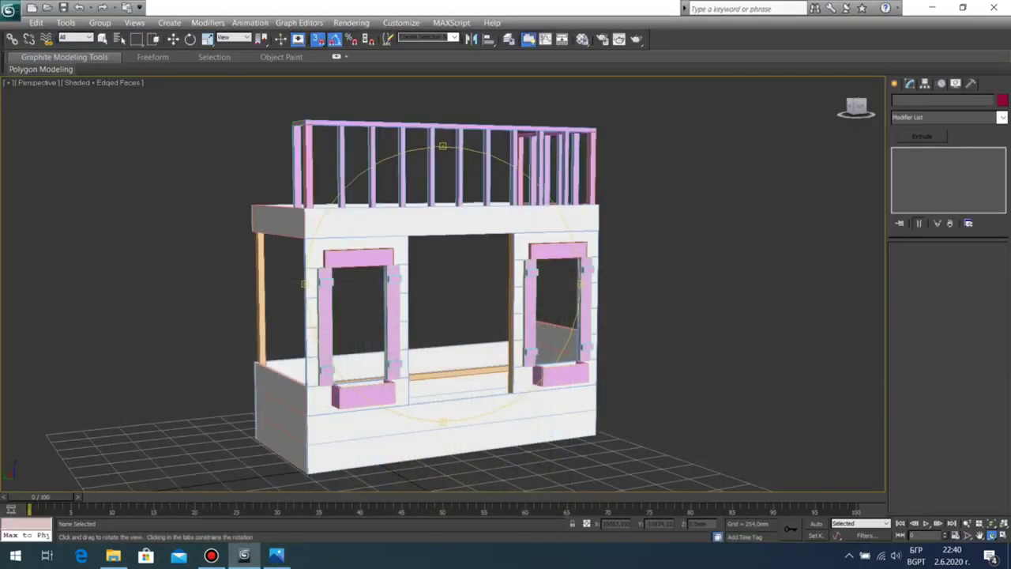
mouse_move(324, 281)
mouse_down()
mouse_move(412, 286)
mouse_move(335, 284)
mouse_up()
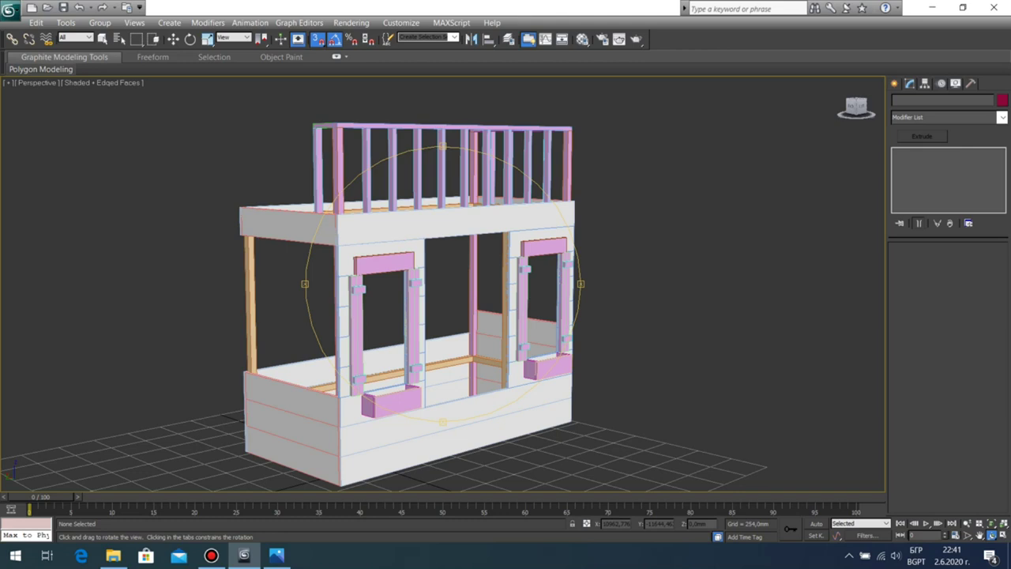
drag(443, 284, 397, 336)
Step: In the left view, draw a zero-height rectangle along the full length of the upper guard rail's top edge
key(alt+w)
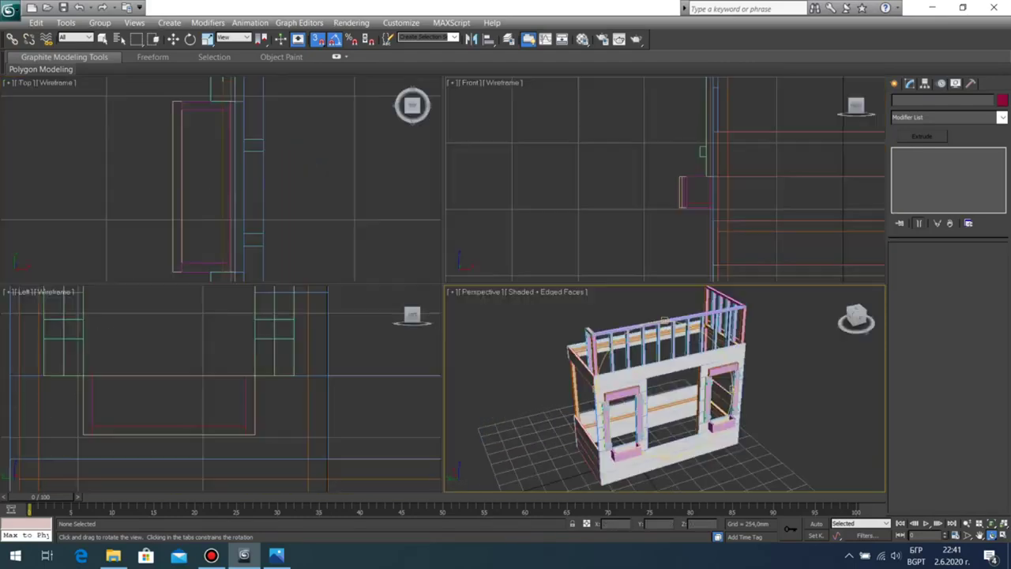
right_click(663, 186)
right_click(293, 374)
key(alt+w)
scroll(366, 353, down, 5)
middle_drag(366, 352, 339, 445)
scroll(325, 309, up, 4)
middle_drag(325, 309, 364, 373)
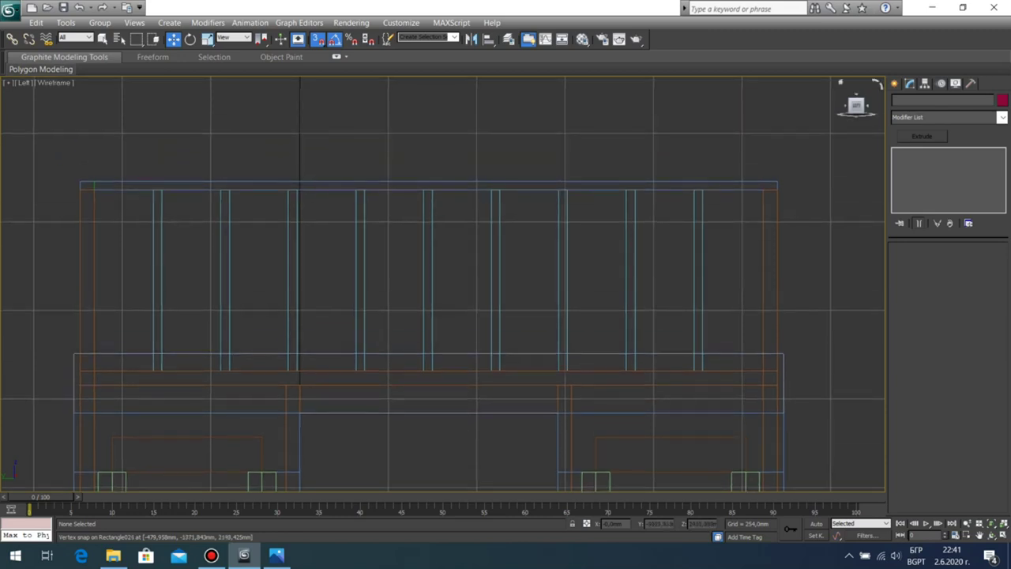
click(894, 84)
click(976, 169)
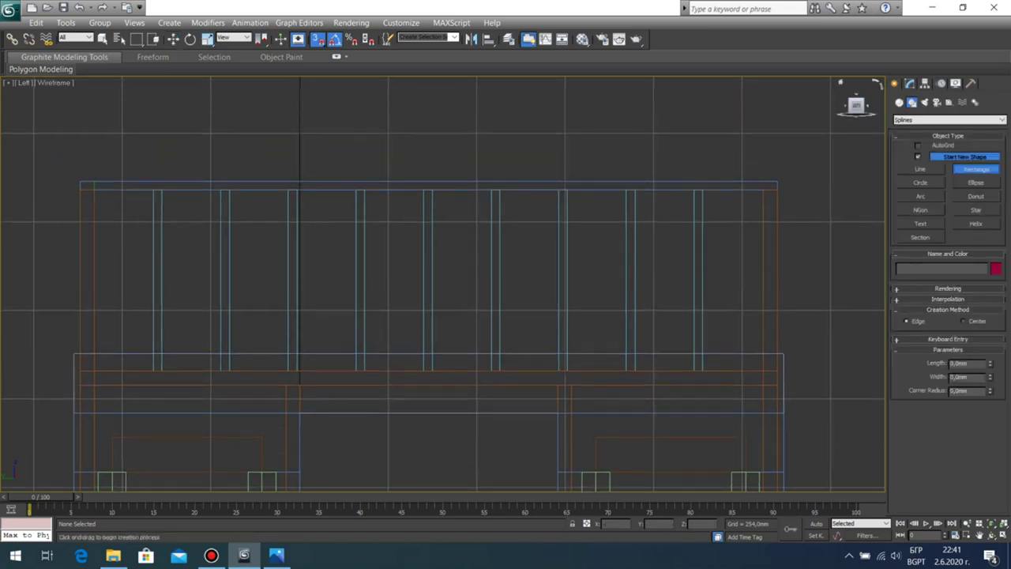
mouse_move(777, 181)
mouse_down()
mouse_move(81, 147)
mouse_move(80, 181)
mouse_up()
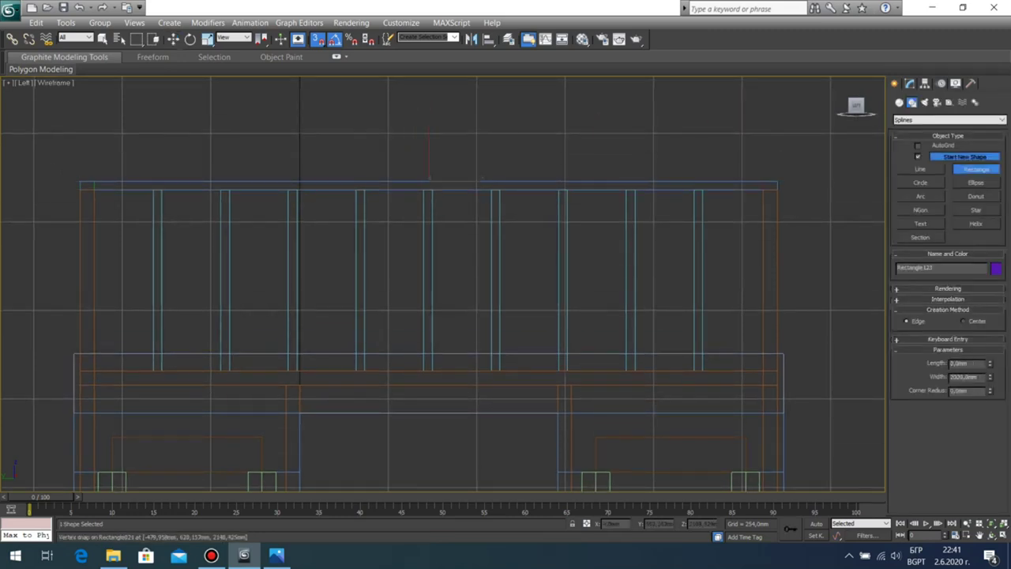
right_click(81, 181)
Step: Set the rectangle on the upper guard rail to a length of 50 mm and a width of 1000 mm
click(910, 84)
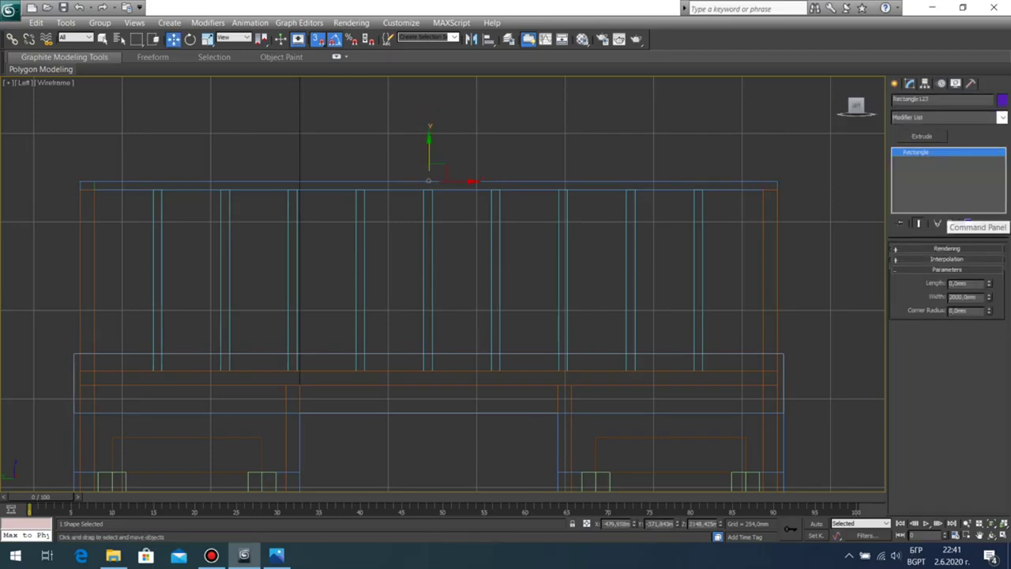
double_click(962, 297)
text(10)
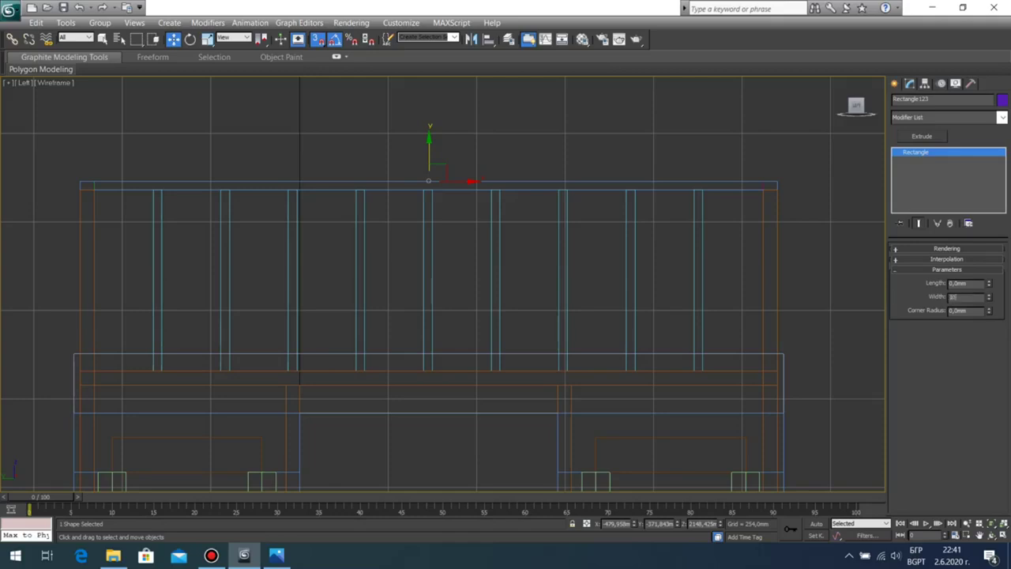
key(Return)
click(953, 297)
key(Return)
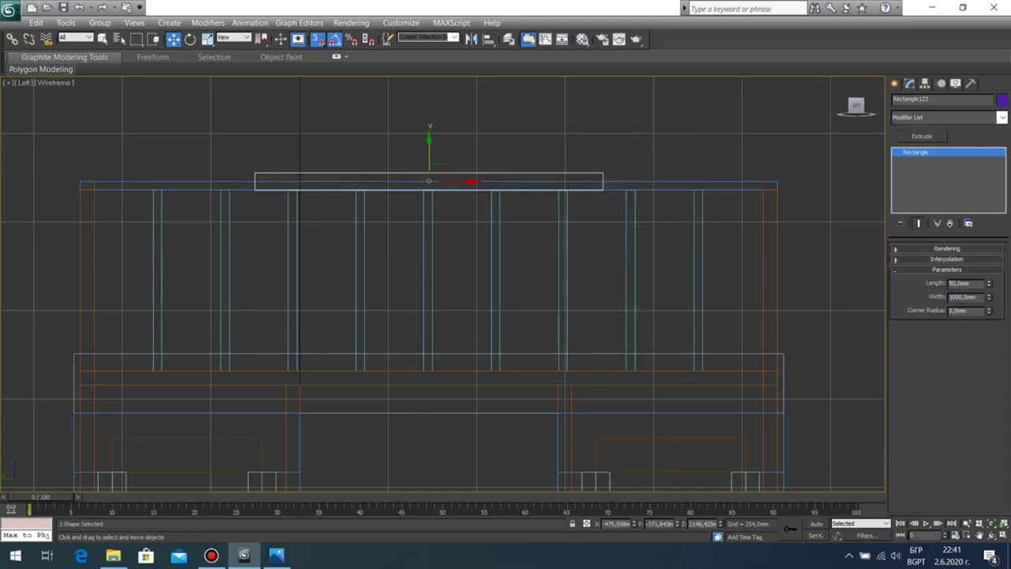
Step: Extrude the rectangle 18 mm and snap it onto the guard rail's top edge, flush with the rail's end corner
key(alt+w)
right_click(664, 389)
key(alt+w)
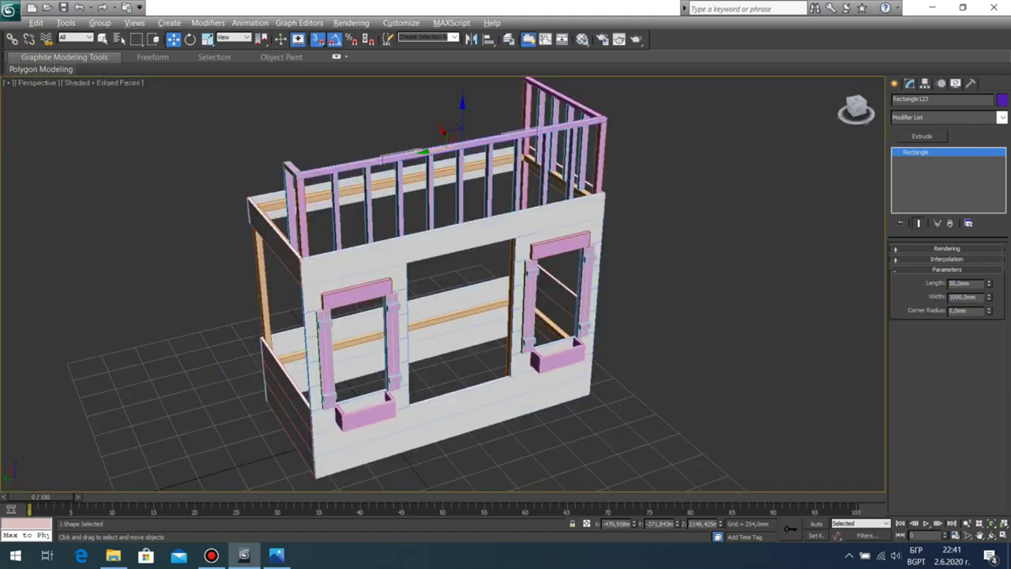
click(921, 137)
click(991, 535)
drag(443, 316, 488, 352)
middle_drag(489, 316, 440, 150)
scroll(577, 464, up, 5)
key(w)
drag(440, 148, 229, 265)
Step: In the left view, draw a straight diagonal line from the guide bar's lower inner corner to the front board's outer top corner
key(alt+w)
right_click(537, 253)
right_click(379, 363)
key(alt+w)
key(z)
middle_drag(454, 329, 296, 147)
scroll(446, 151, down, 2)
middle_drag(857, 186, 855, 156)
scroll(381, 241, down, 2)
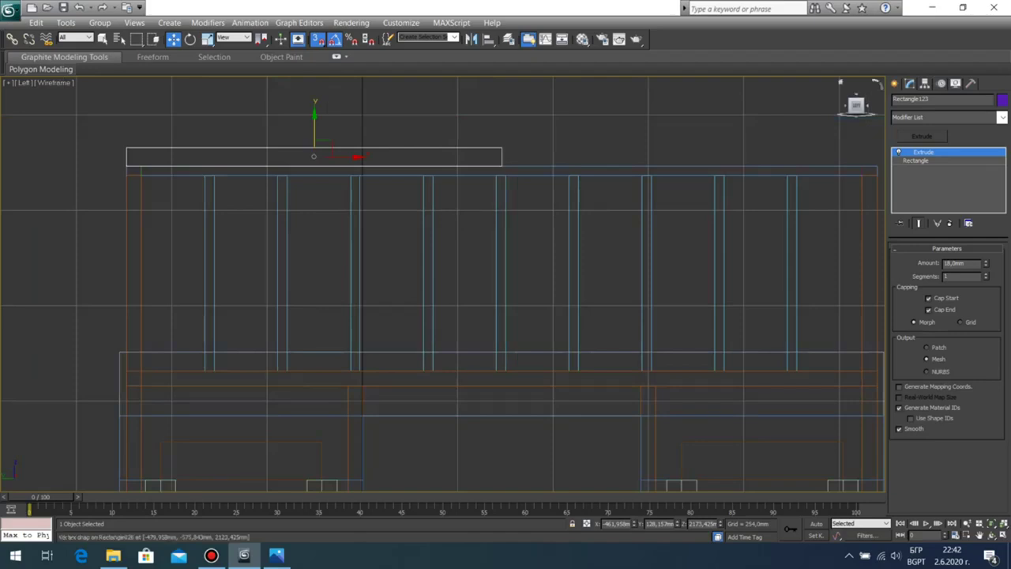
click(894, 84)
click(976, 169)
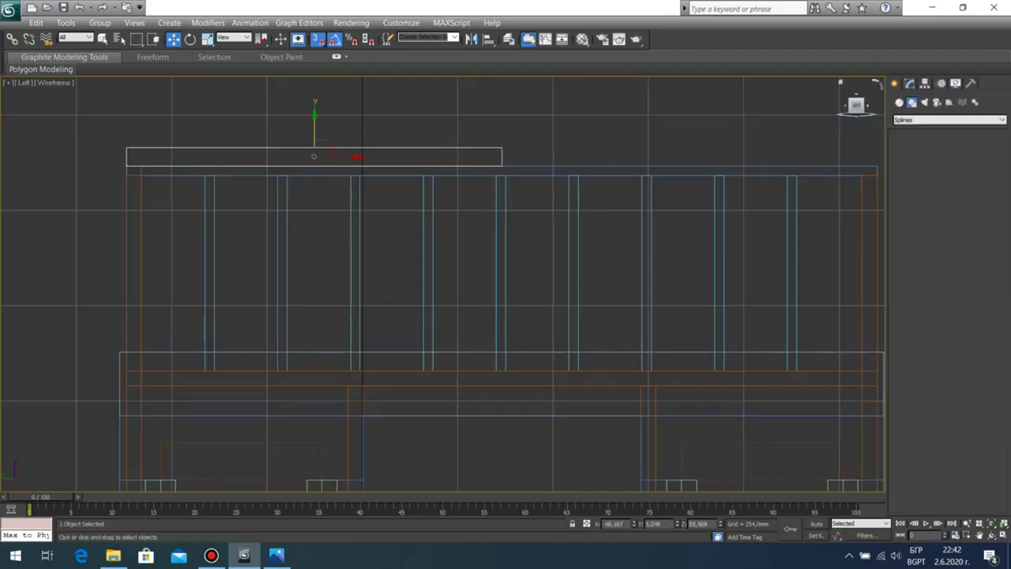
click(501, 167)
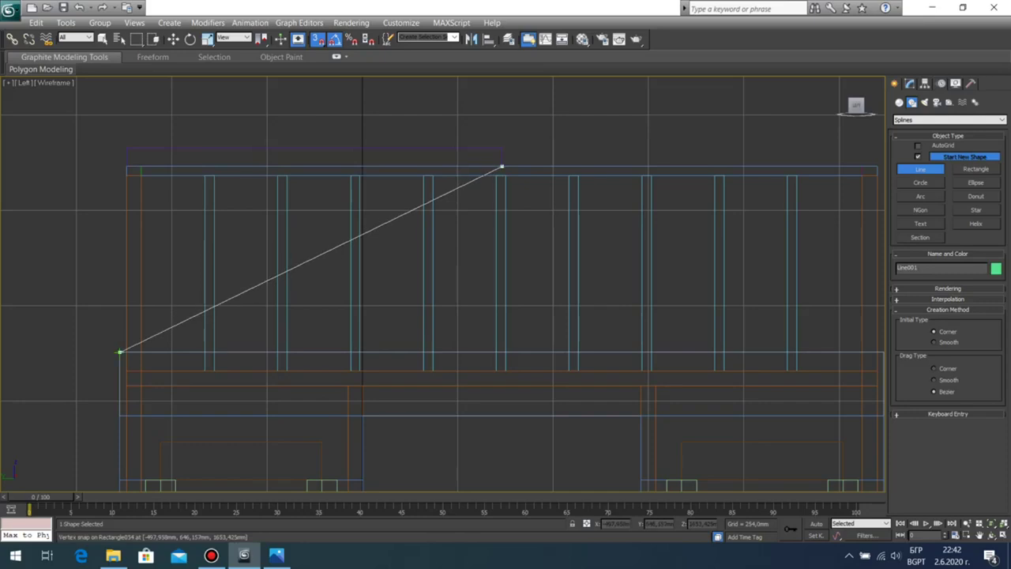
click(120, 351)
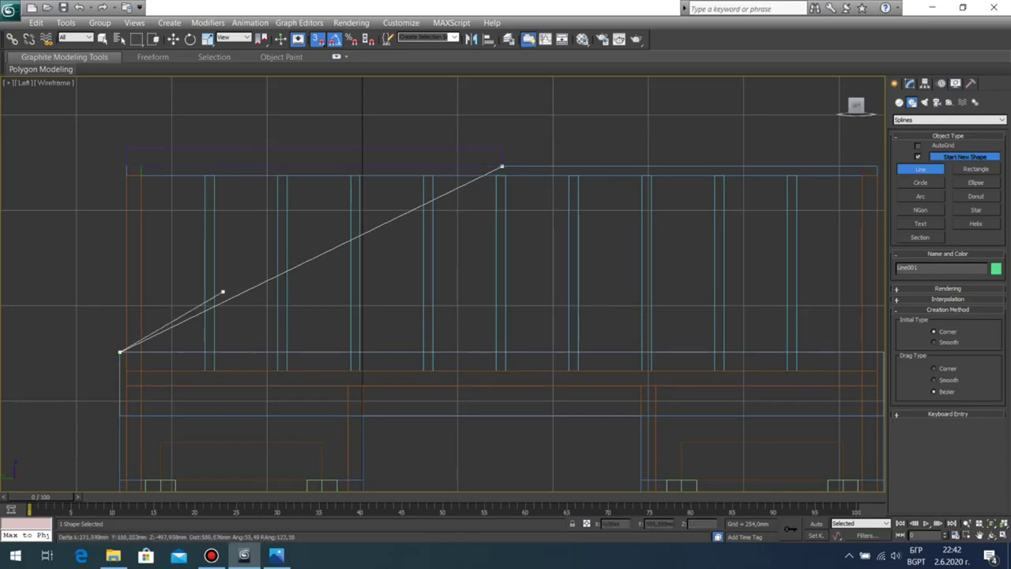
right_click(281, 271)
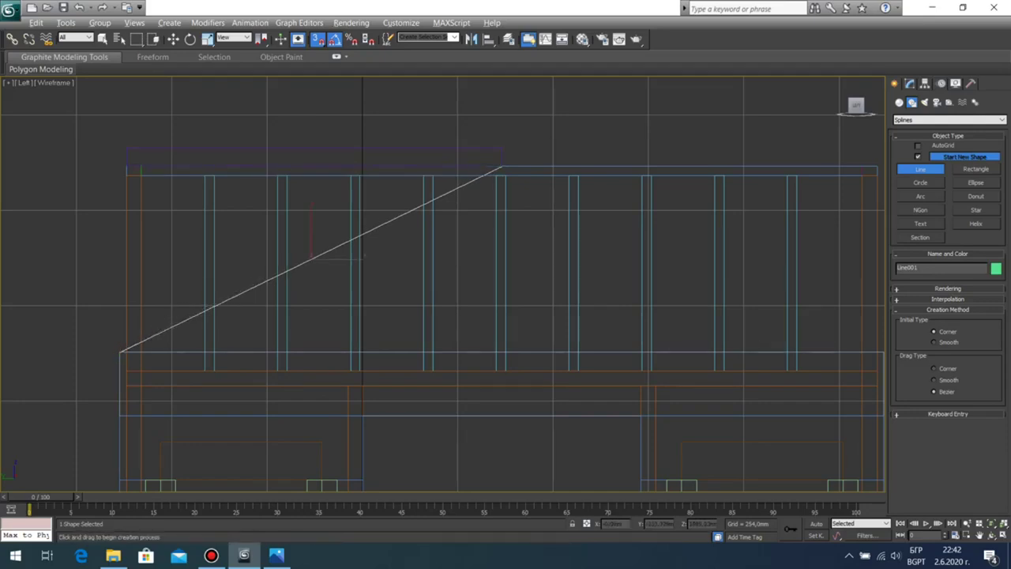
Step: Try extruding the open diagonal line by 25 mm
key(alt+w)
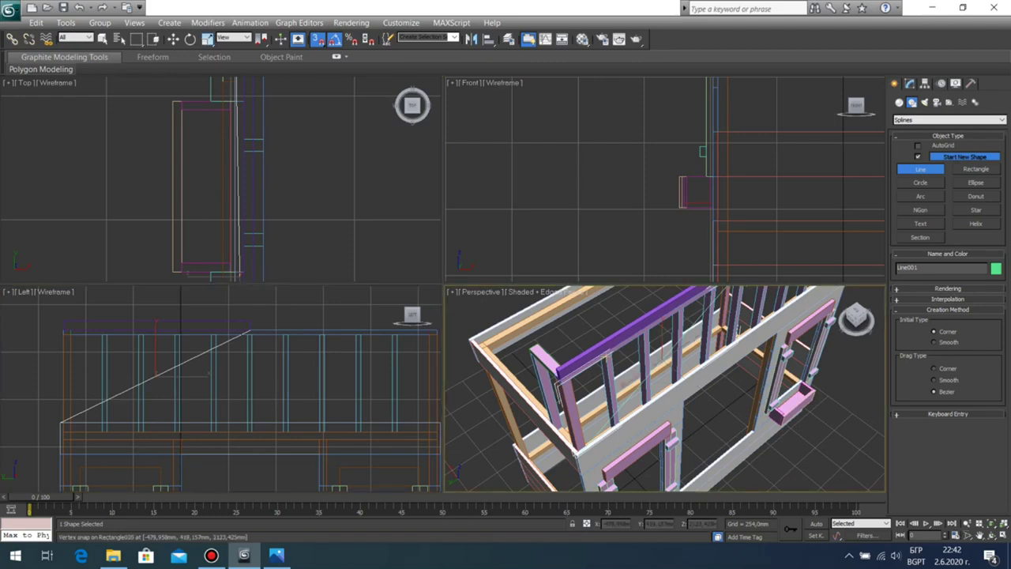
key(alt+w)
click(991, 536)
drag(466, 339, 422, 254)
scroll(391, 254, down, 5)
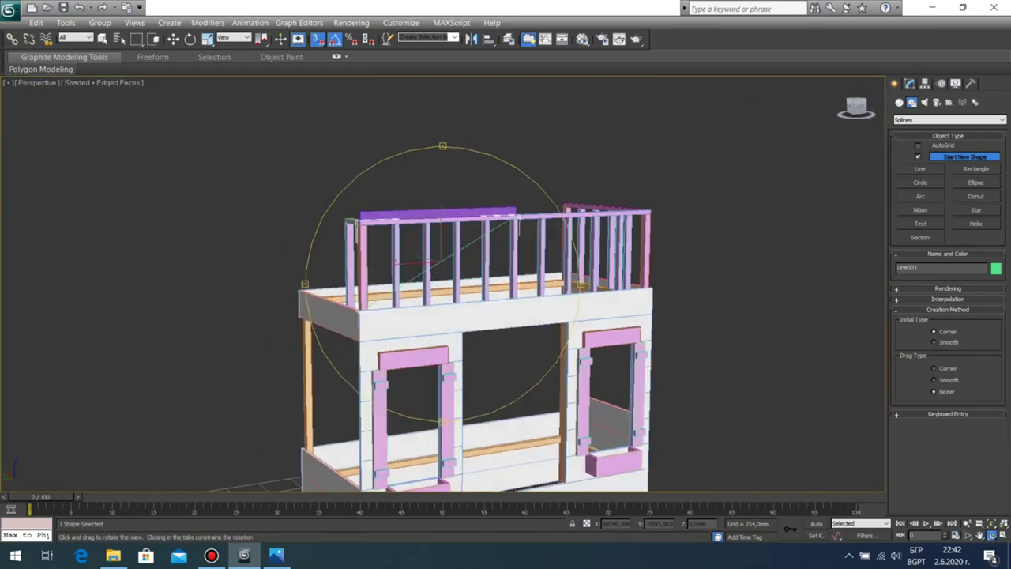
scroll(422, 254, up, 5)
click(910, 84)
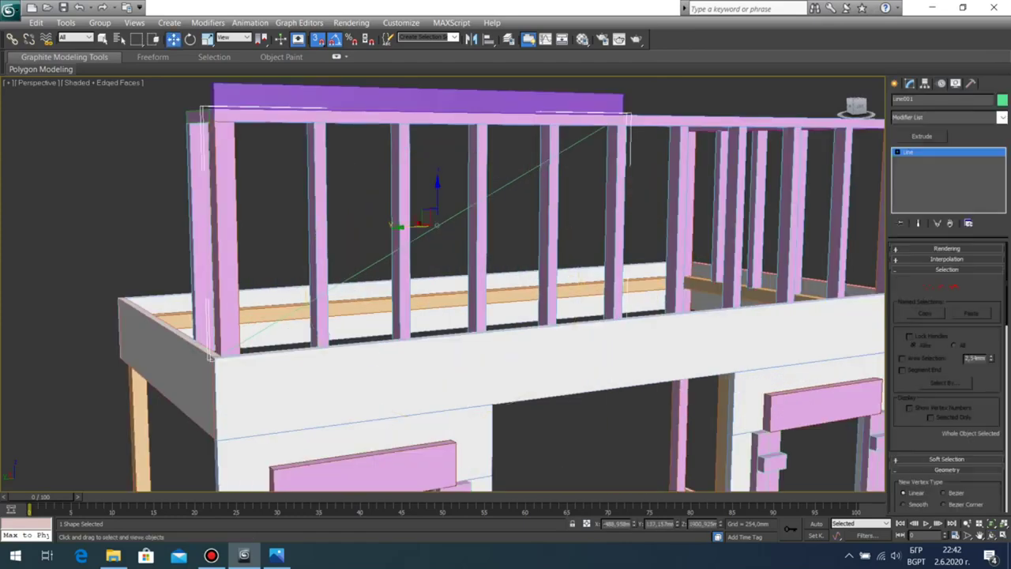
click(922, 136)
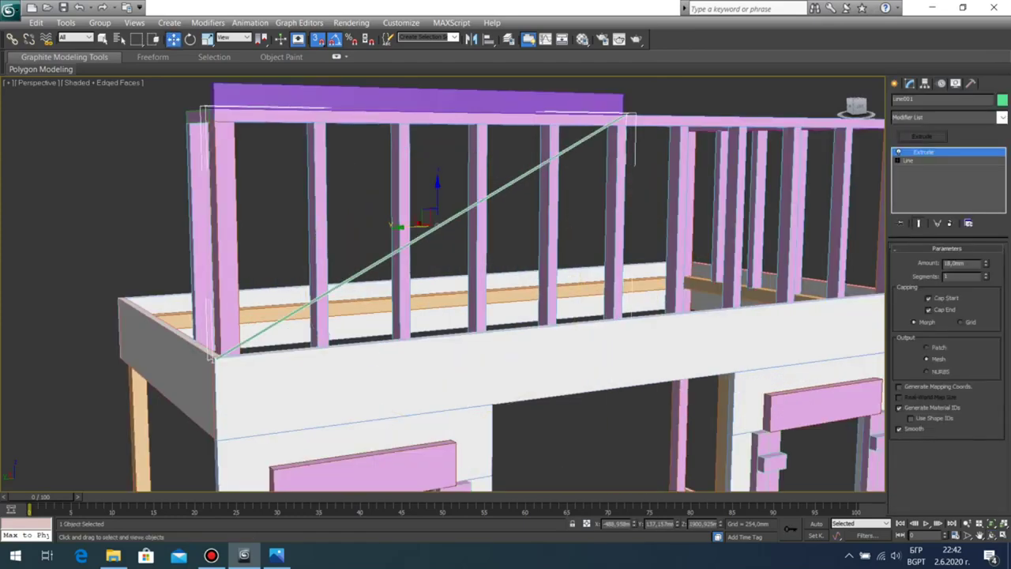
key(Return)
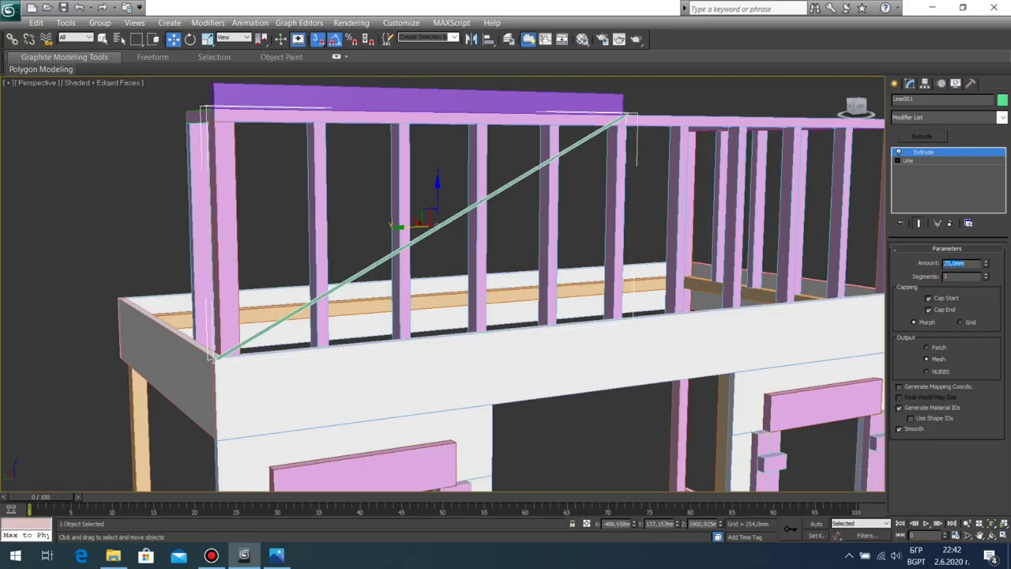
click(992, 536)
mouse_move(411, 292)
mouse_down()
mouse_move(584, 288)
mouse_move(443, 296)
mouse_move(363, 276)
mouse_move(423, 283)
mouse_up()
key(ctrl+z)
key(ctrl+z)
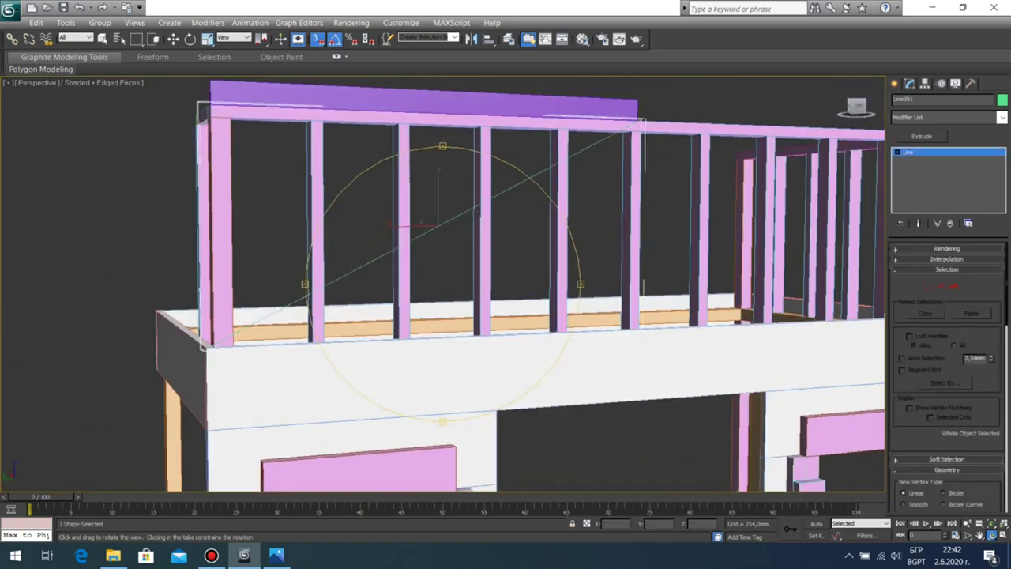
Step: Outline the diagonal spline into a closed narrow band and extrude it 40 mm
click(897, 152)
click(916, 178)
scroll(946, 376, down, 10)
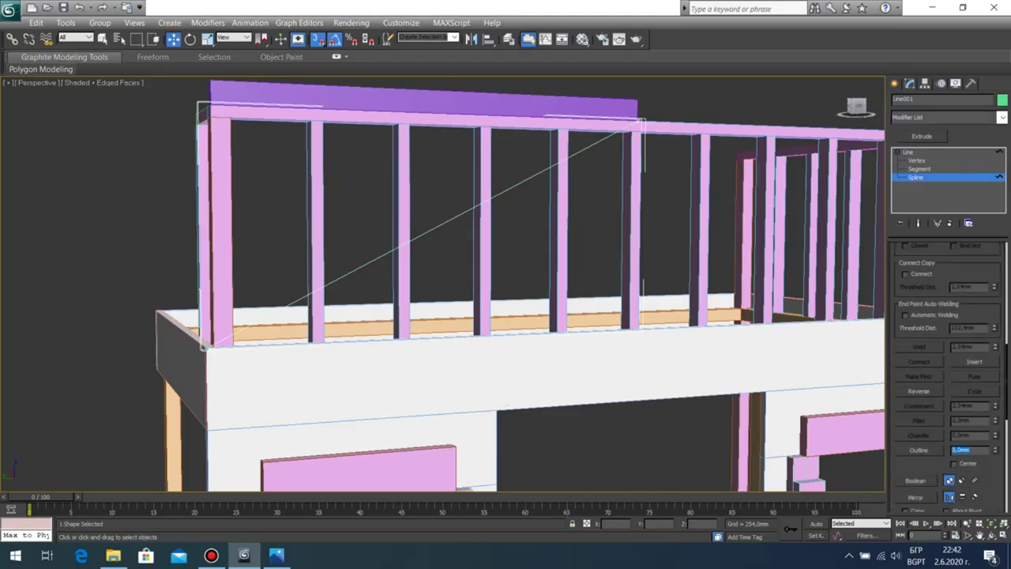
key(Return)
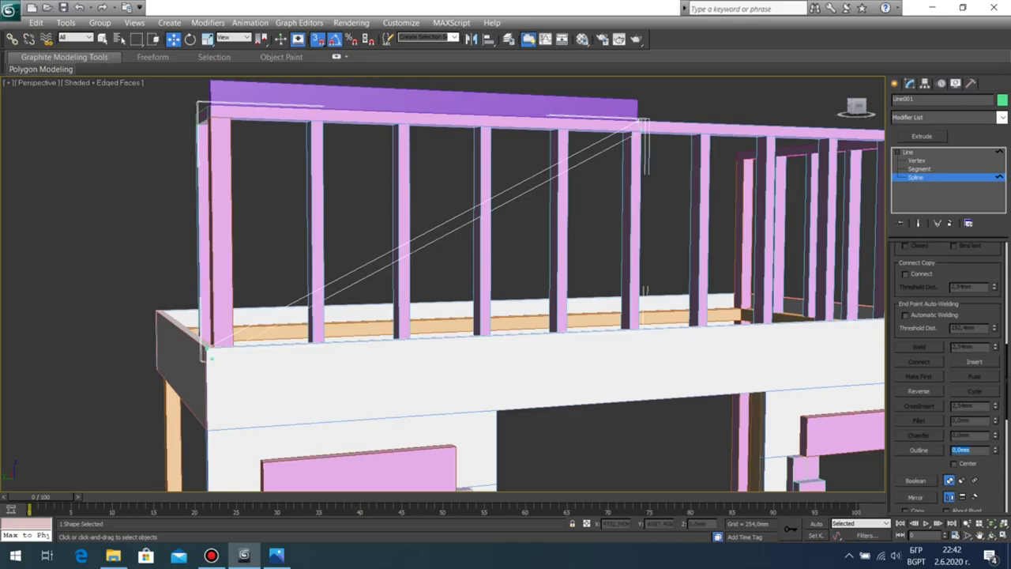
click(908, 152)
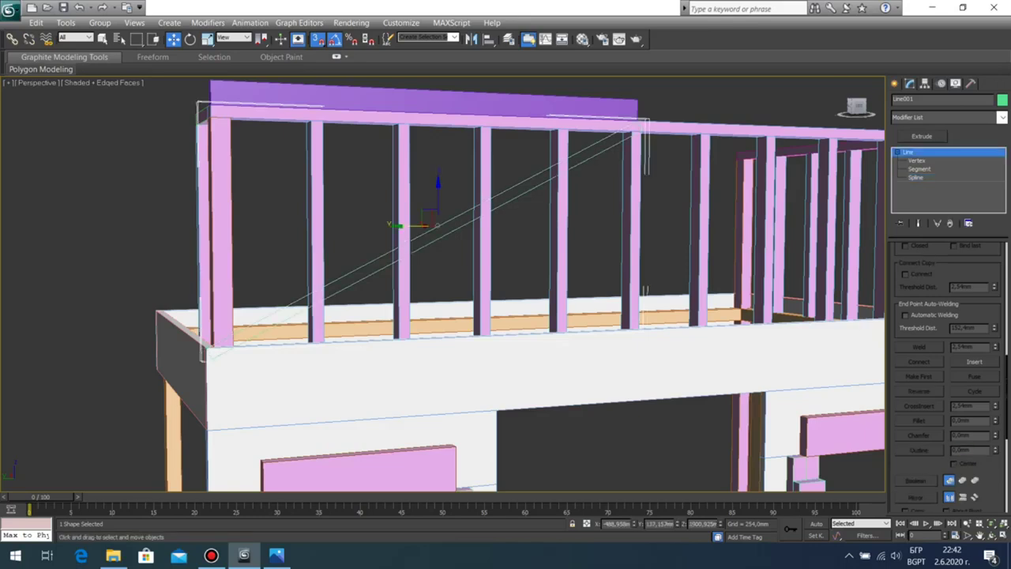
click(922, 136)
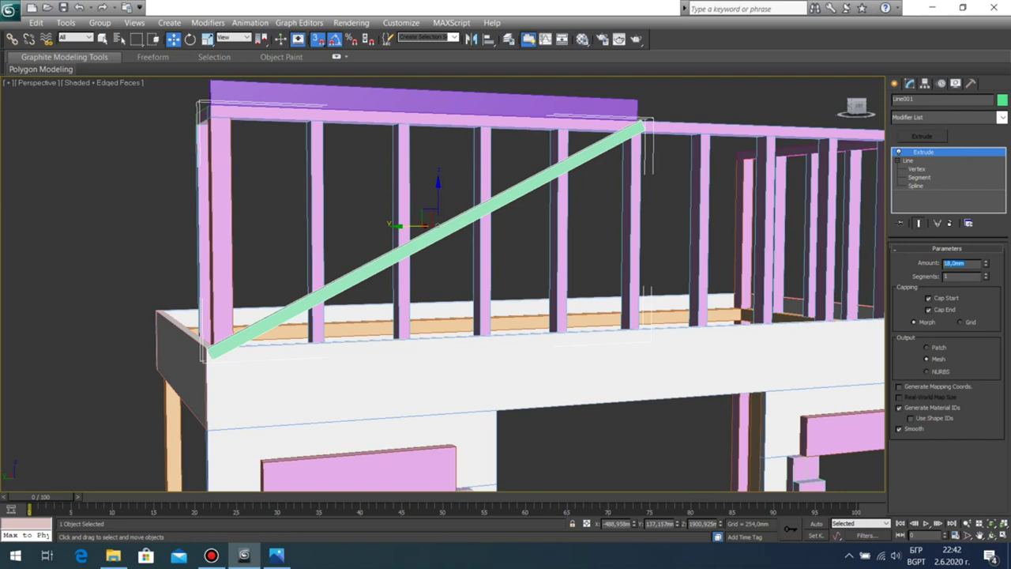
key(Return)
Step: Delete the purple guide bar on top of the guard rail
click(686, 98)
click(608, 108)
key(Delete)
Step: Examine the diagonal board on the bed's front from several angles and from straight ahead
middle_drag(506, 237, 499, 237)
scroll(442, 268, down, 3)
click(992, 535)
drag(426, 300, 515, 346)
middle_drag(515, 346, 437, 206)
scroll(461, 285, up, 4)
scroll(437, 206, down, 6)
drag(437, 206, 376, 183)
key(w)
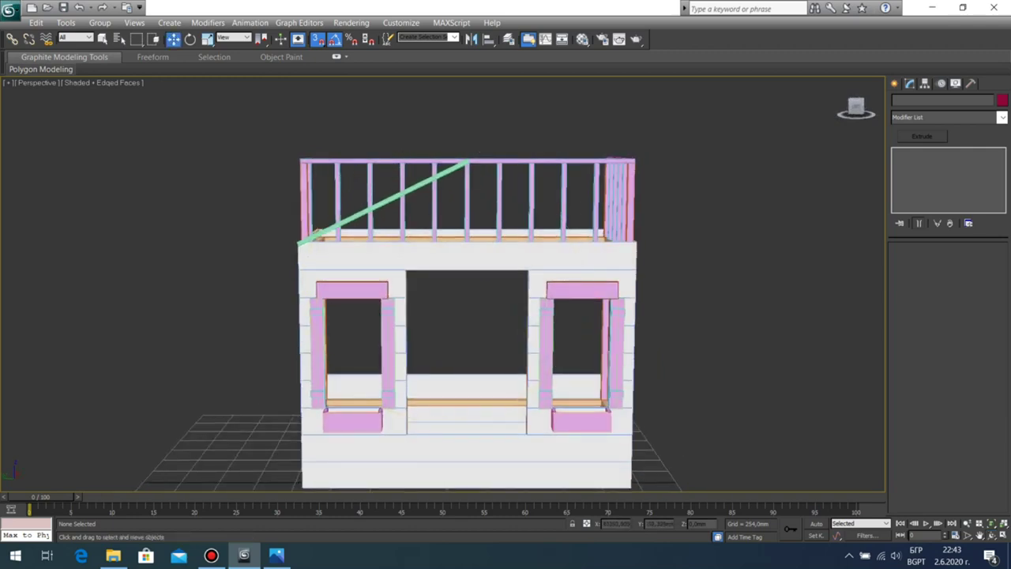
Step: With snapping off, make one independent copy of the diagonal board along the bed's length
click(465, 163)
scroll(466, 164, up, 5)
middle_drag(466, 164, 477, 278)
scroll(479, 263, down, 3)
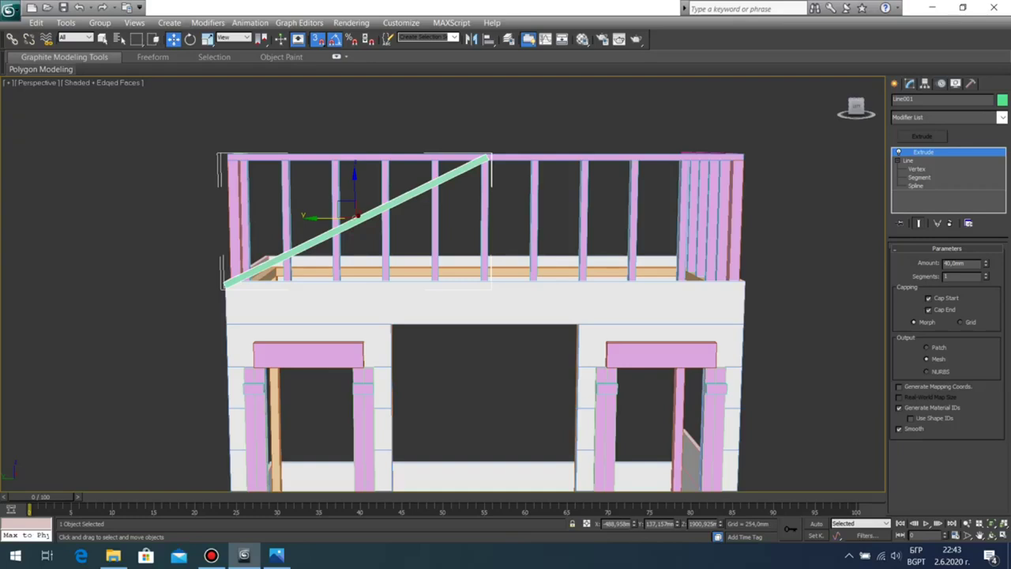
click(991, 535)
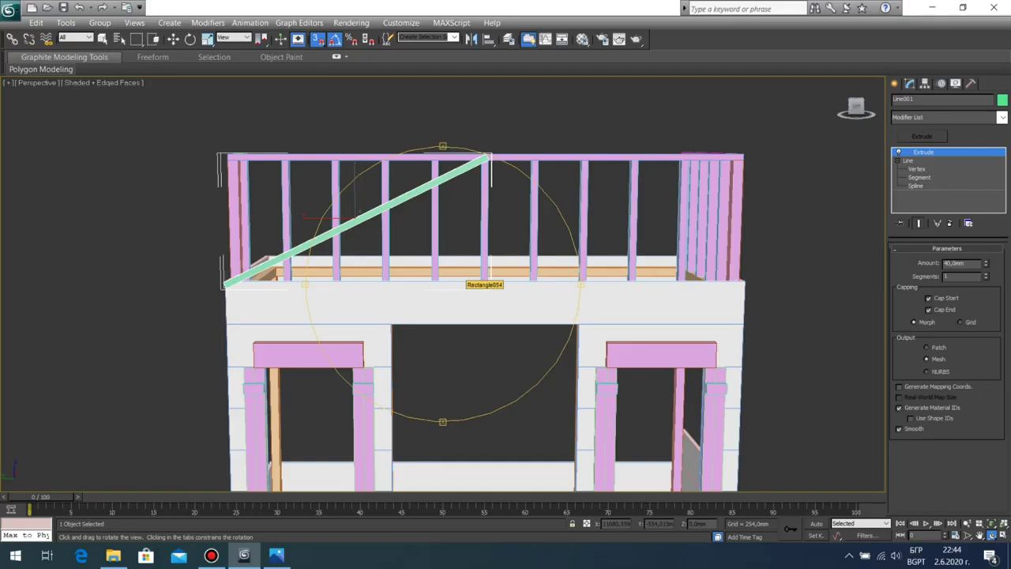
key(w)
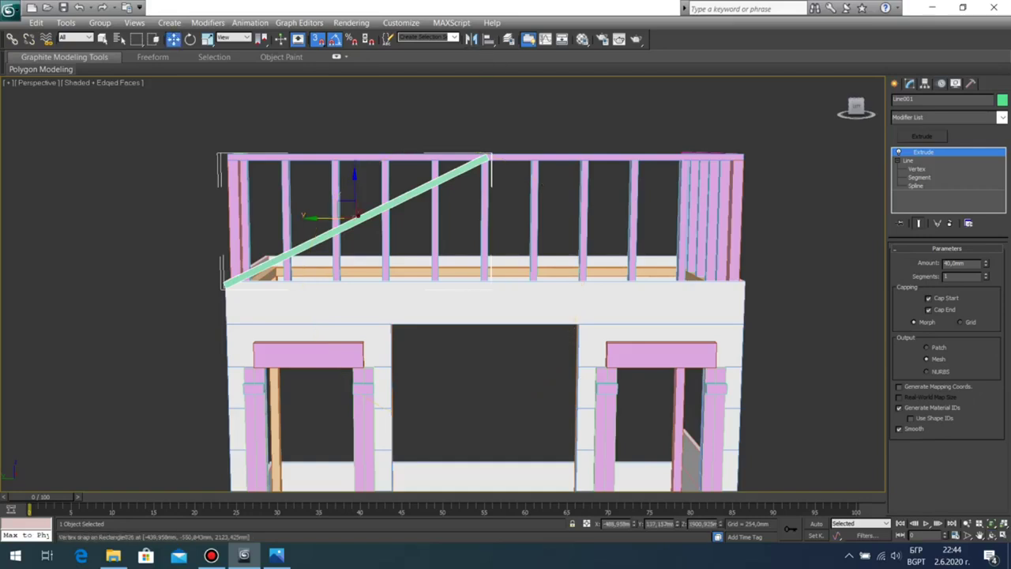
key(s)
shift+drag(324, 218, 373, 218)
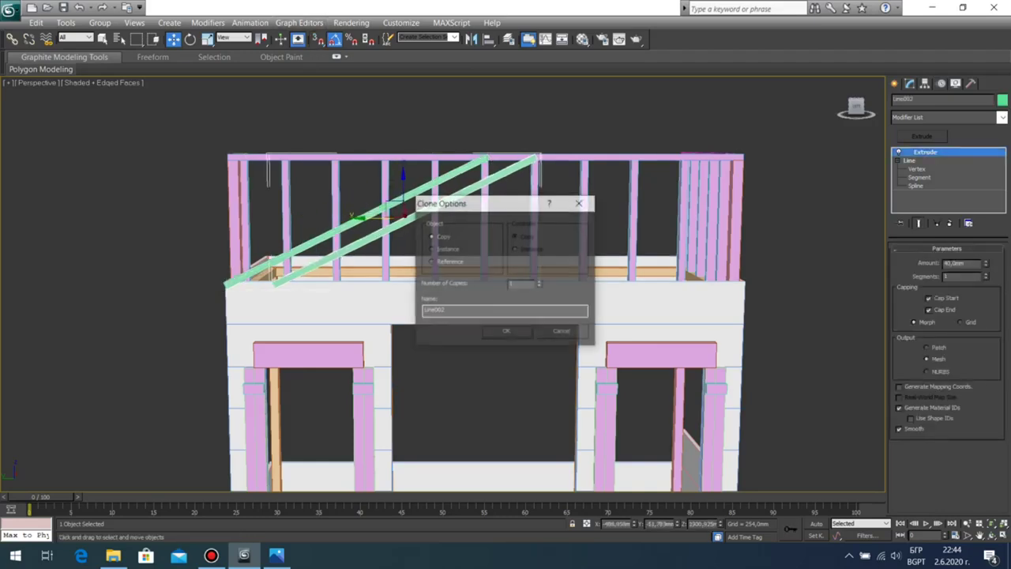
click(505, 332)
Step: Mirror the copied board about the Y axis without cloning and move it along the rail to the other half of the front
click(471, 40)
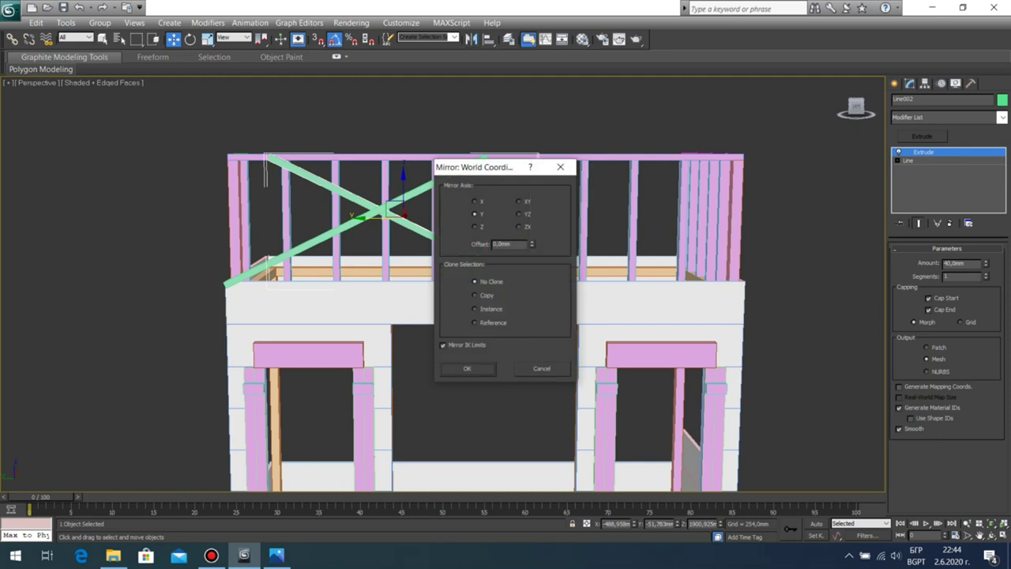
click(468, 369)
drag(375, 217, 601, 217)
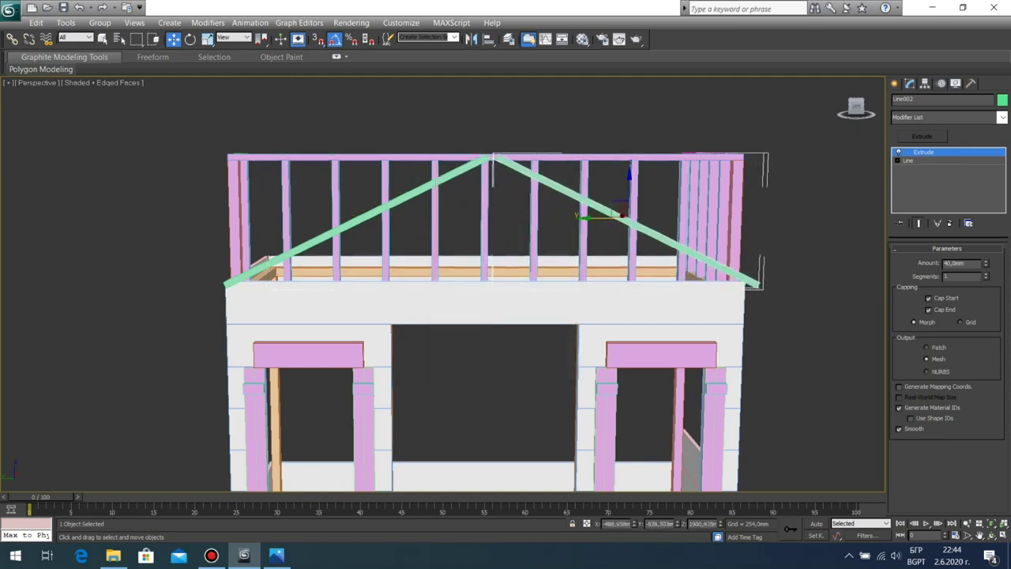
Step: With vertex snapping on, snap the mirrored board's lower inner end corner to the matching corner of the first board
key(z)
middle_drag(237, 158, 507, 289)
scroll(297, 174, up, 4)
middle_drag(297, 174, 491, 199)
key(s)
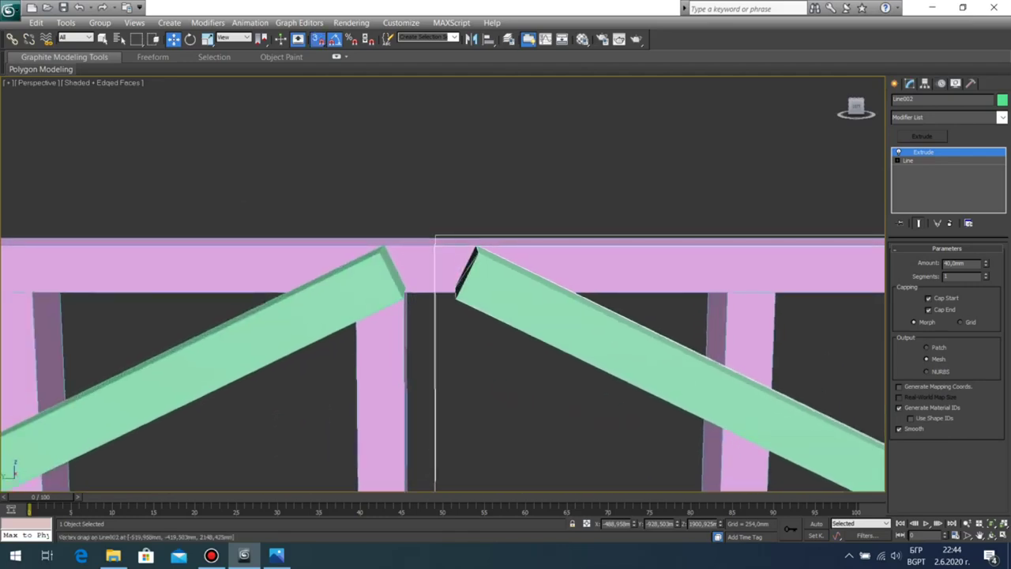
drag(455, 299, 404, 299)
scroll(404, 299, down, 8)
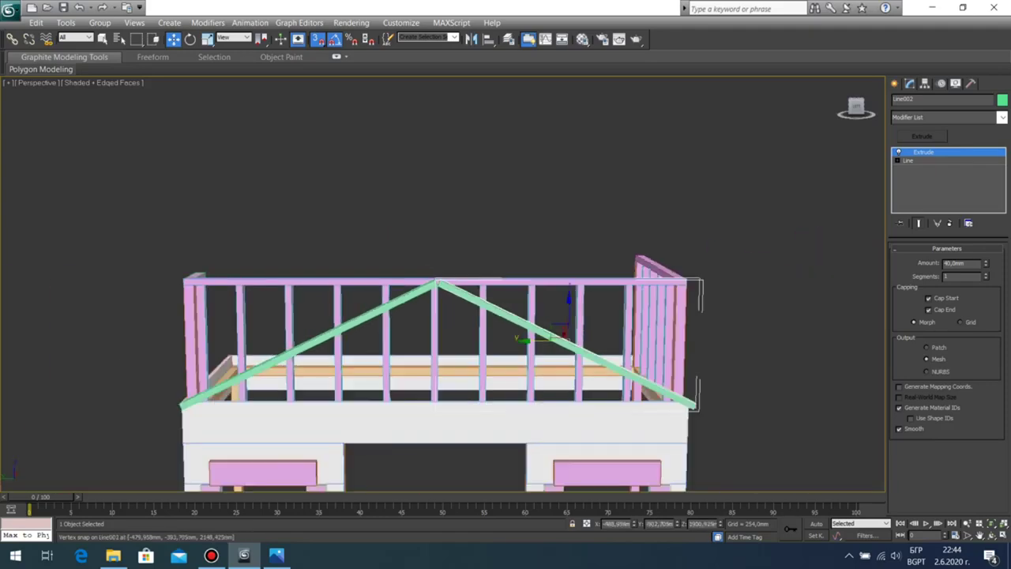
Step: Snap the mirrored board's upper inner corner onto the first board's upper corner so both boards meet in a closed gable peak
click(750, 243)
click(991, 535)
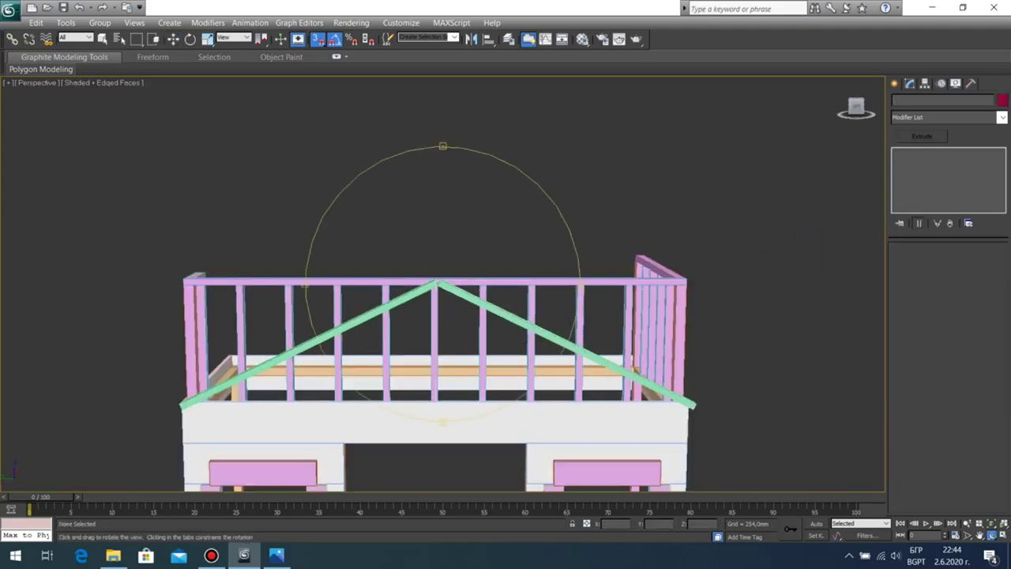
mouse_move(426, 316)
mouse_down()
mouse_move(532, 325)
mouse_move(454, 313)
mouse_move(427, 289)
mouse_move(363, 291)
mouse_move(391, 314)
mouse_move(442, 319)
mouse_up()
scroll(442, 319, up, 5)
middle_drag(442, 320, 484, 324)
scroll(482, 325, up, 3)
right_click(482, 325)
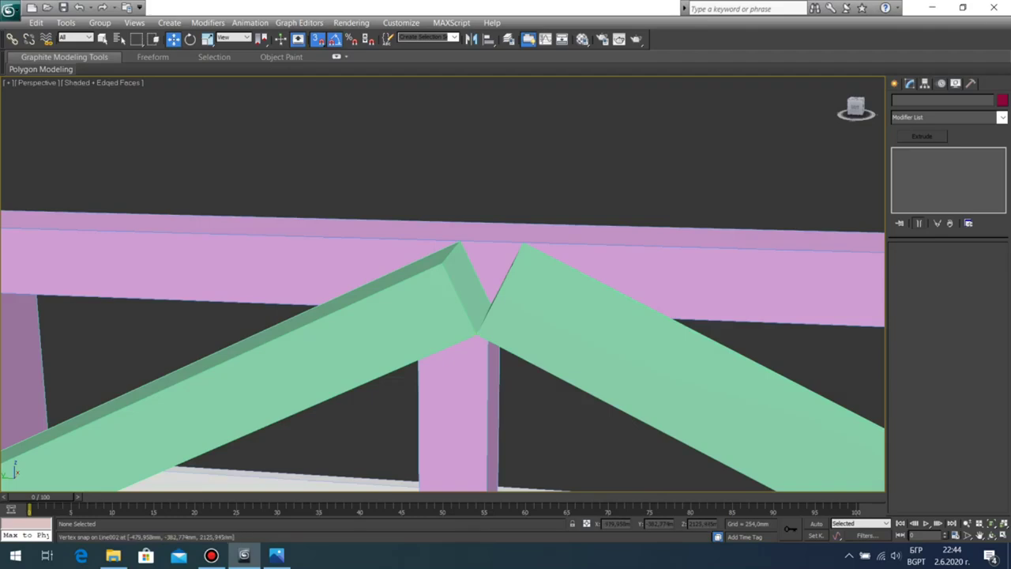
click(488, 312)
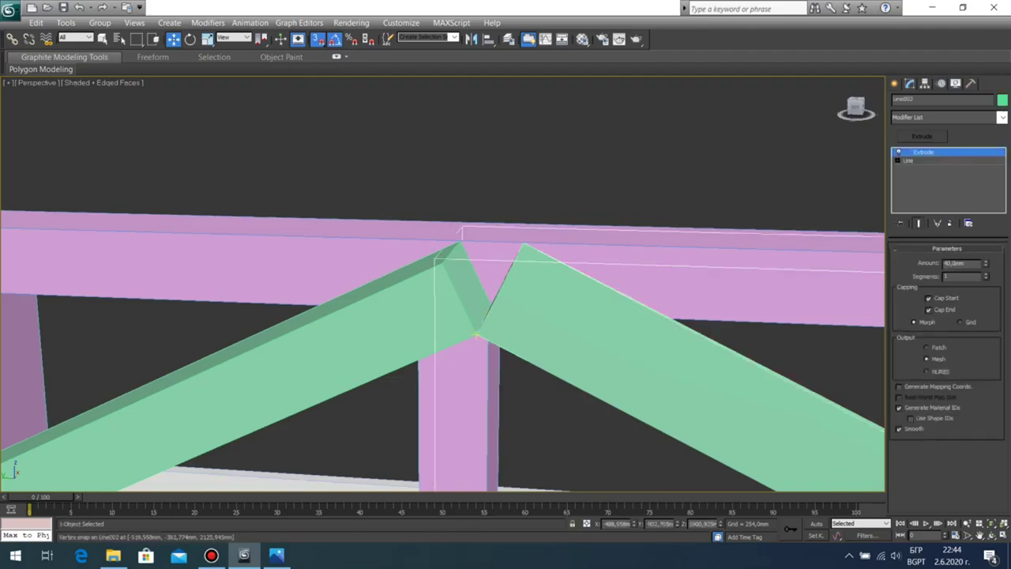
mouse_move(477, 334)
mouse_down()
mouse_move(443, 265)
mouse_move(483, 328)
mouse_move(477, 335)
mouse_up()
drag(523, 244, 461, 241)
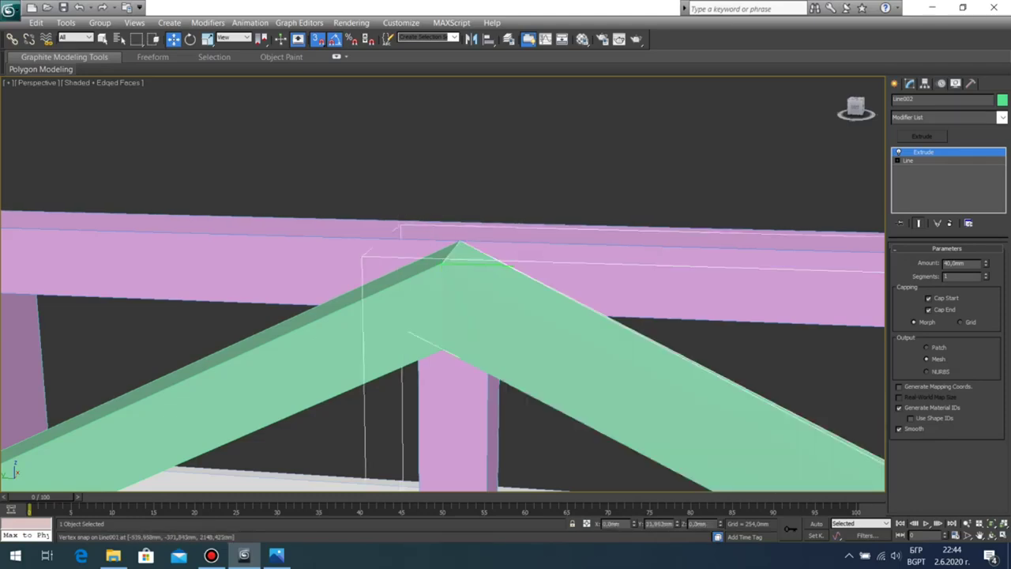
scroll(585, 269, down, 9)
click(758, 288)
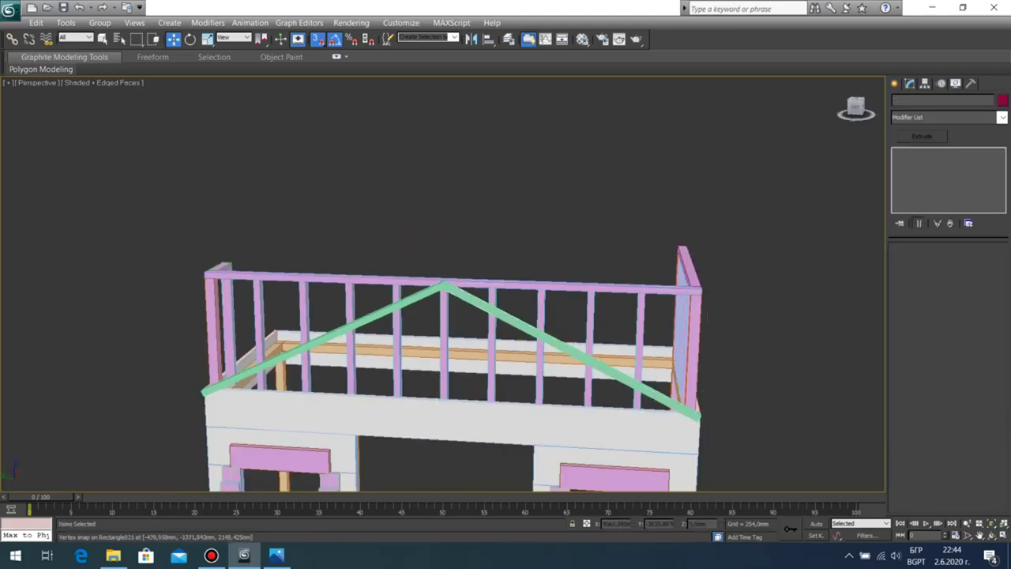
Step: Inspect the gable from a low corner angle, and switch to Photos to compare it with the reference image IMG_0306.JPG
click(991, 536)
drag(442, 316, 431, 288)
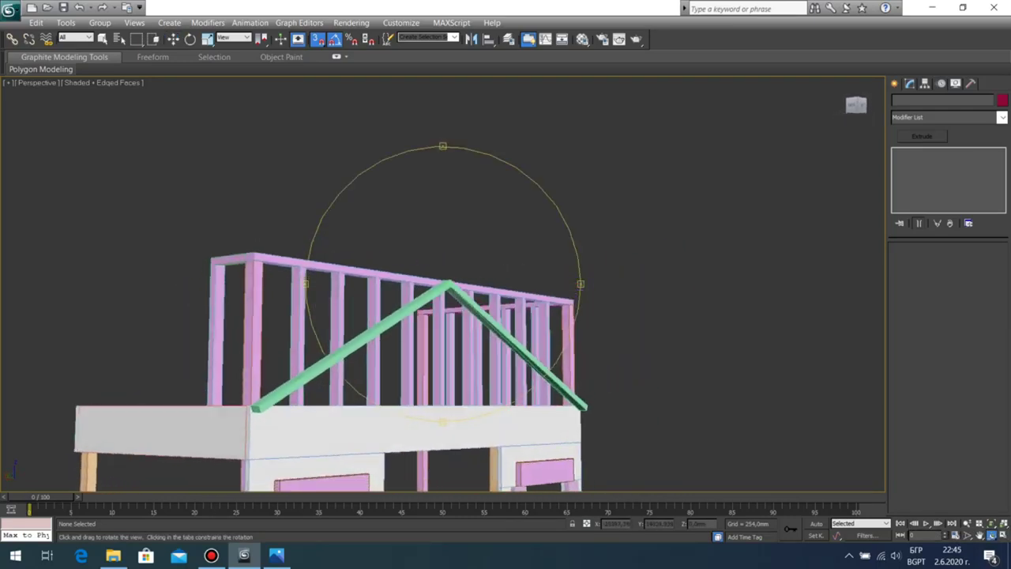
click(277, 555)
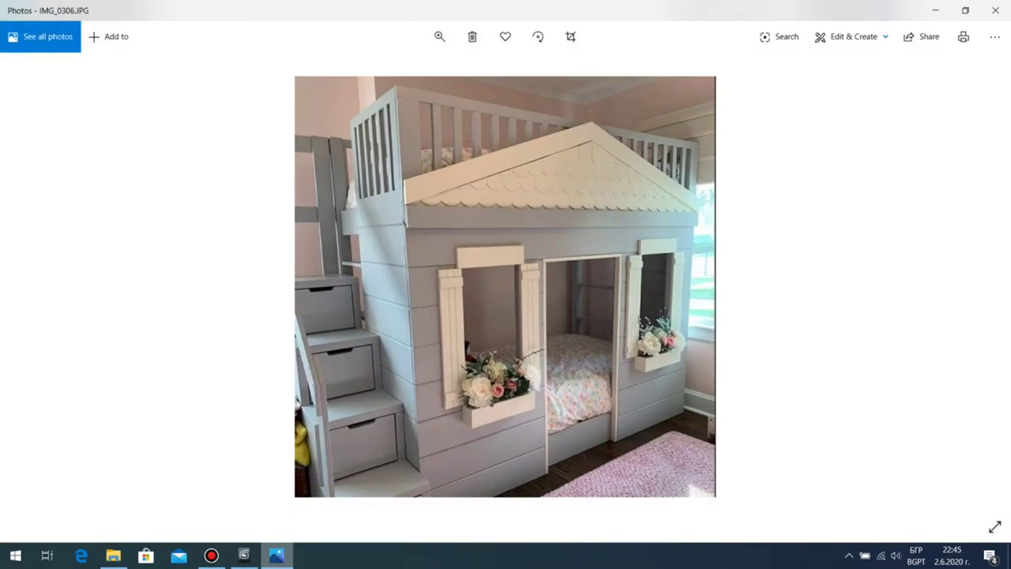
Step: Compare the gable front and its windows with the reference photo IMG_0306.JPG, switching between Photos and 3ds Max
click(276, 556)
drag(481, 316, 462, 324)
click(277, 555)
key(alt+Tab)
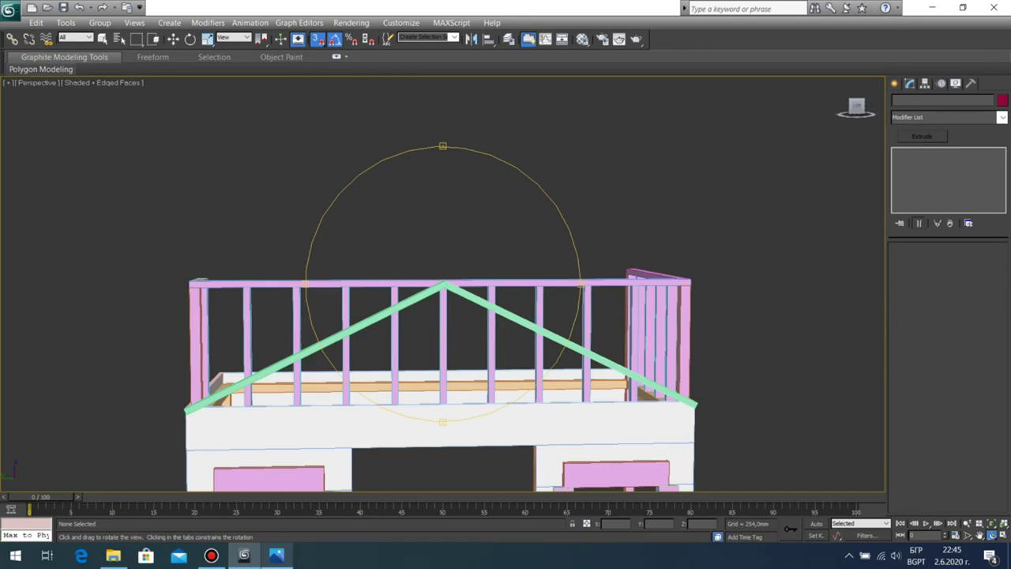
drag(387, 316, 506, 326)
middle_drag(474, 332, 464, 190)
scroll(464, 189, down, 3)
scroll(442, 284, down, 5)
drag(505, 316, 419, 316)
scroll(442, 285, up, 6)
middle_drag(442, 316, 420, 241)
drag(420, 300, 523, 278)
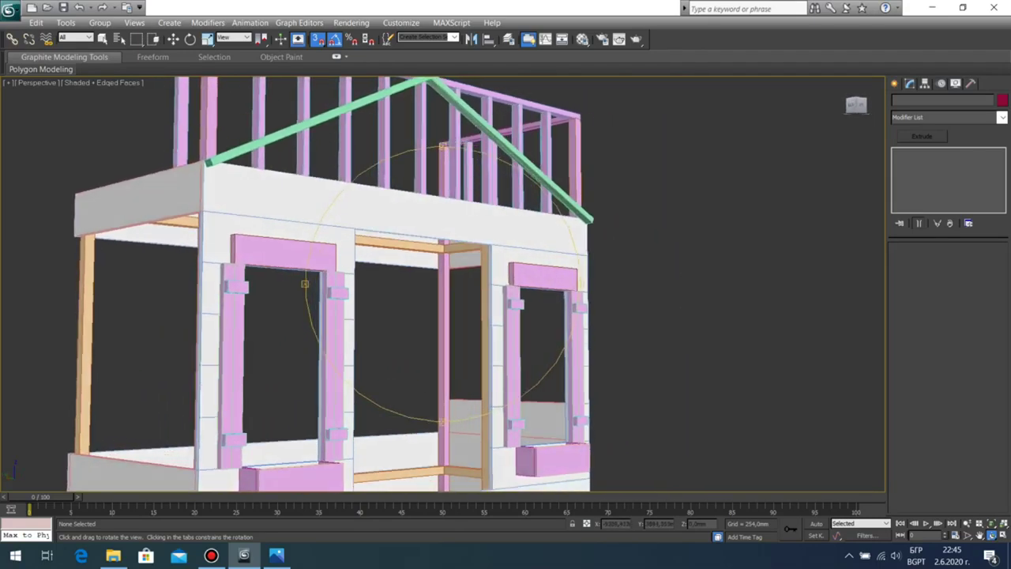
click(276, 556)
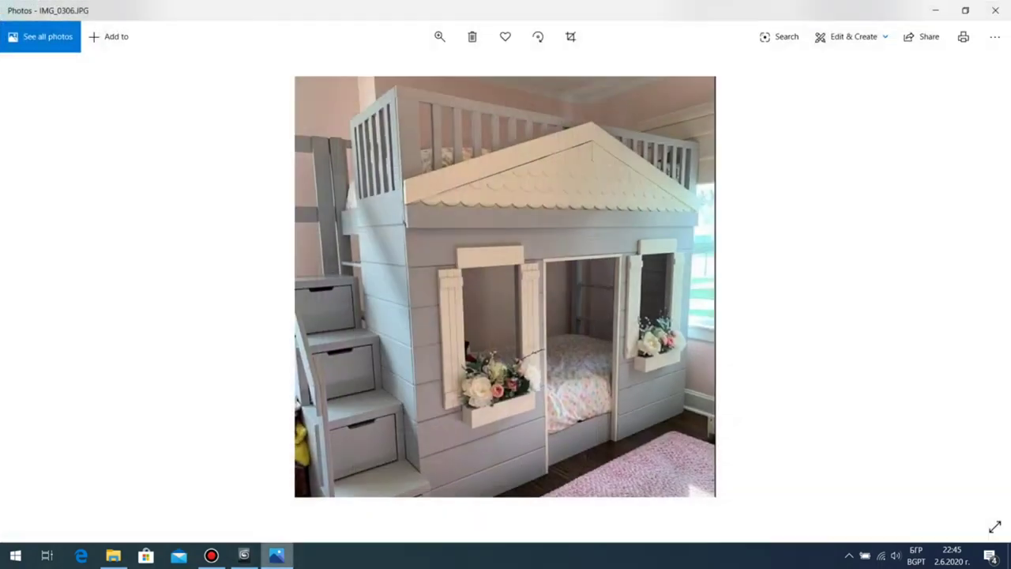
key(alt+Tab)
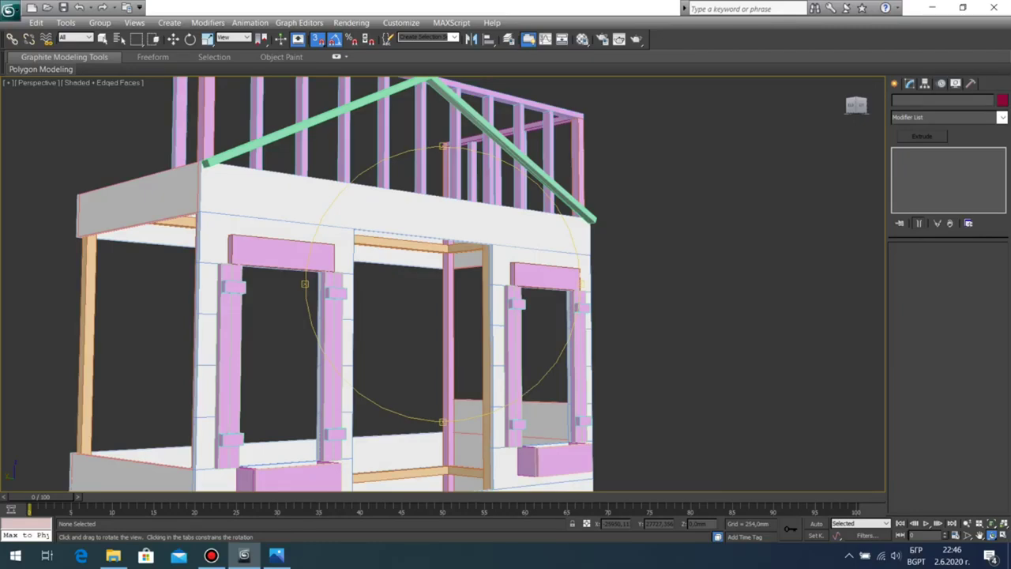
Step: Examine how the gable boards sit against the guard rail and top front board, from raised corner angles and close up
drag(410, 284, 363, 324)
scroll(442, 284, down, 4)
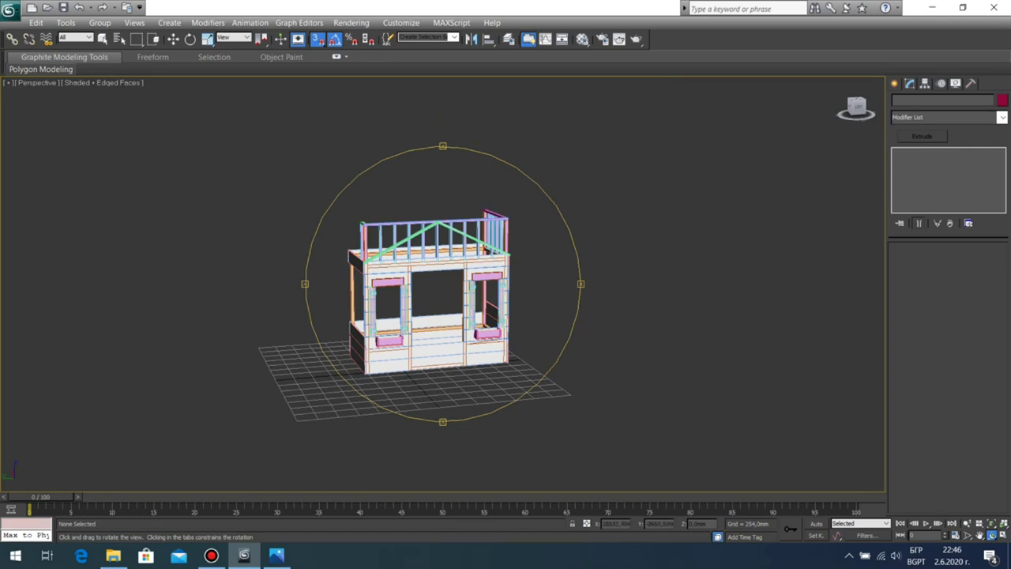
drag(410, 284, 490, 300)
scroll(442, 284, up, 5)
middle_drag(442, 269, 442, 327)
drag(442, 316, 448, 280)
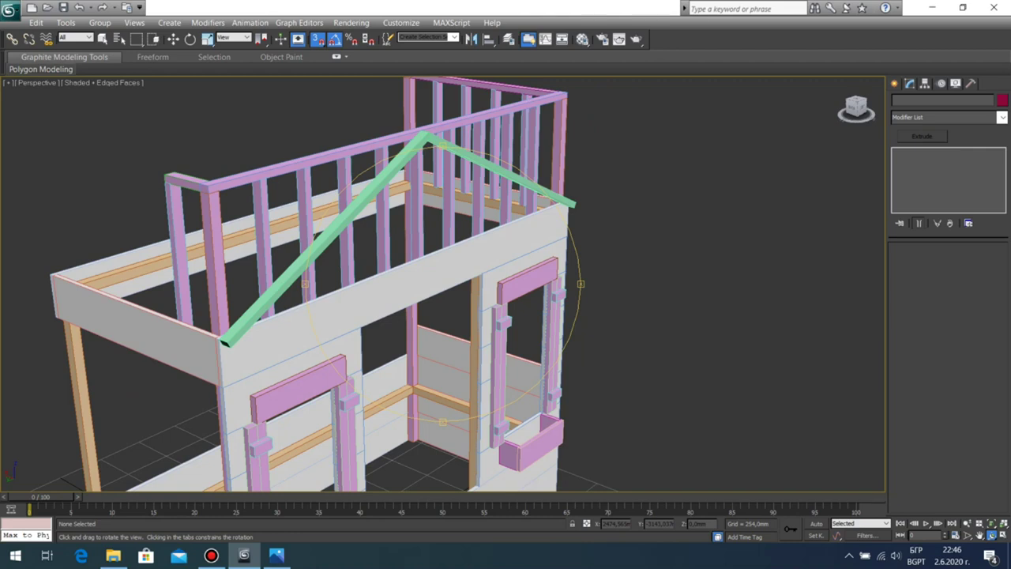
drag(505, 285, 403, 304)
scroll(442, 284, down, 5)
drag(474, 230, 499, 259)
scroll(441, 227, up, 8)
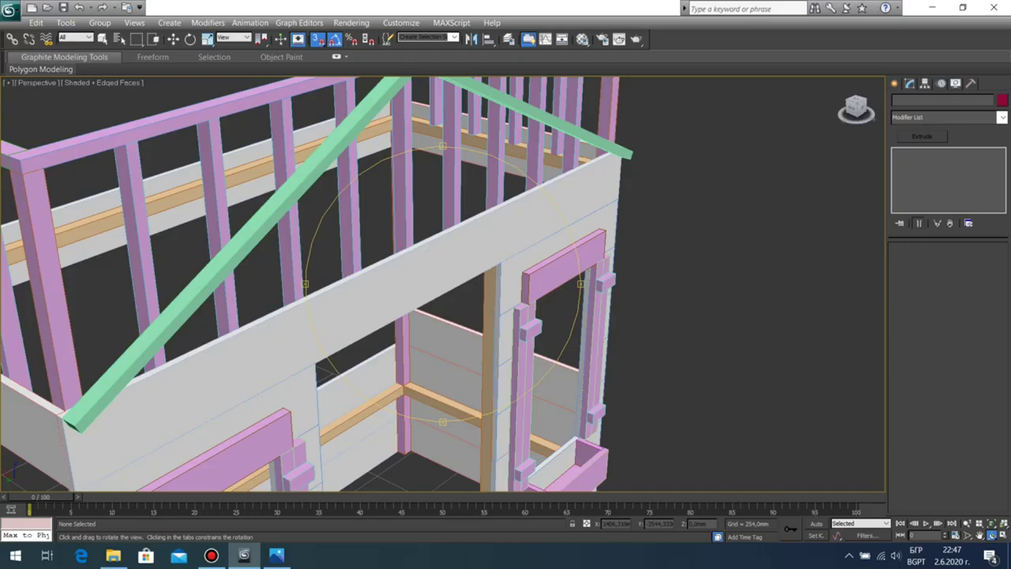
drag(427, 308, 485, 282)
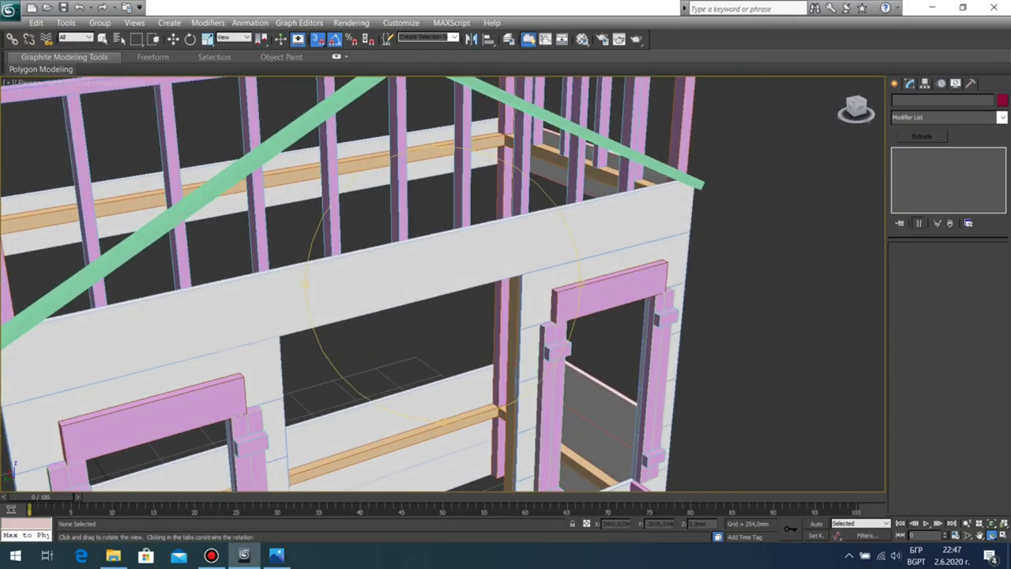
mouse_move(478, 283)
mouse_down()
mouse_move(466, 285)
mouse_move(495, 283)
mouse_up()
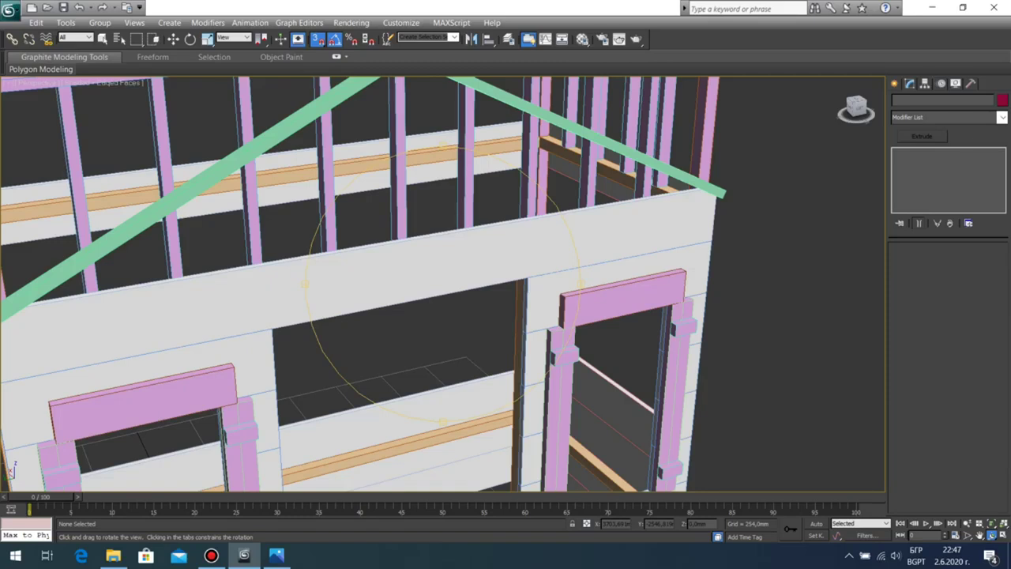
drag(442, 285, 462, 294)
scroll(442, 284, down, 5)
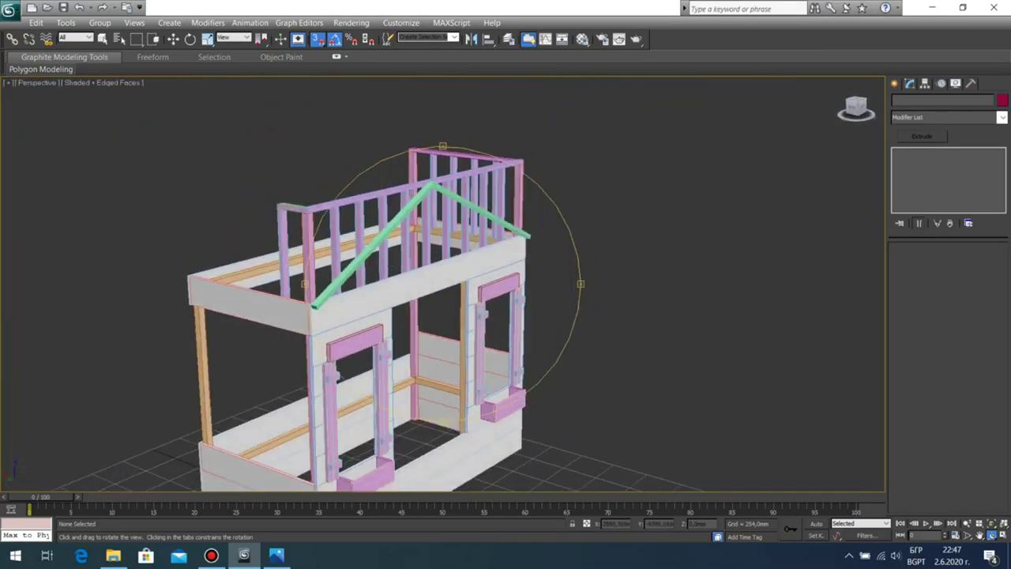
Step: Check the roof in the reference photo in Photos, and examine the model's ends, windows and front face in 3ds Max
click(276, 555)
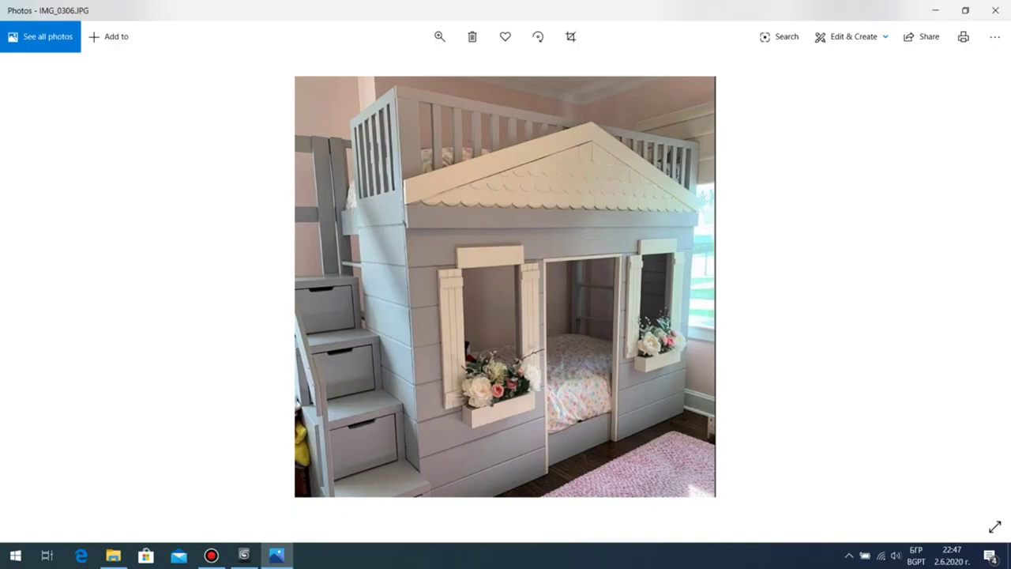
click(244, 556)
drag(474, 308, 339, 302)
scroll(430, 292, up, 4)
scroll(391, 288, down, 4)
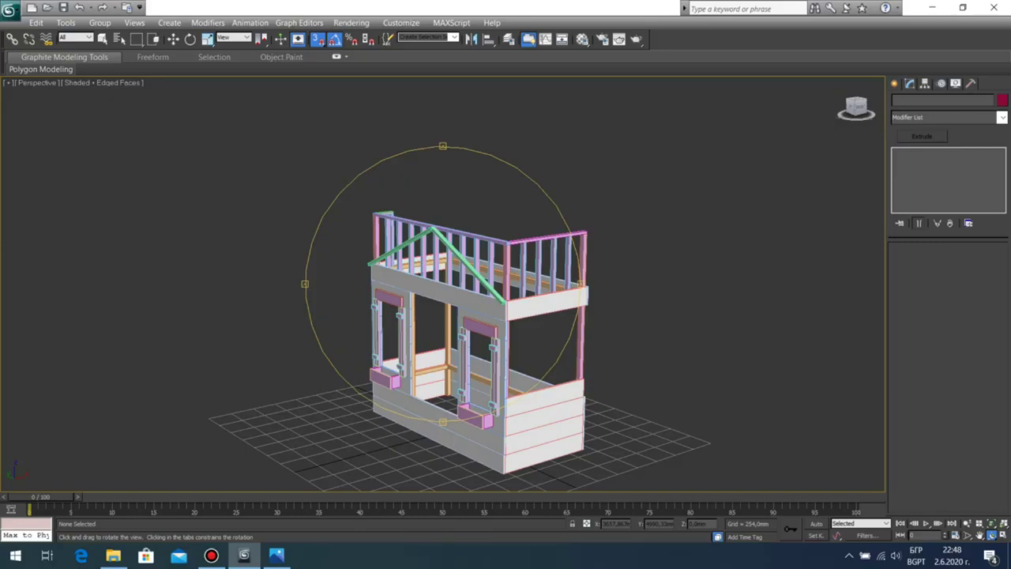
drag(348, 280, 477, 272)
scroll(478, 272, up, 6)
middle_drag(478, 296, 488, 87)
scroll(489, 158, down, 3)
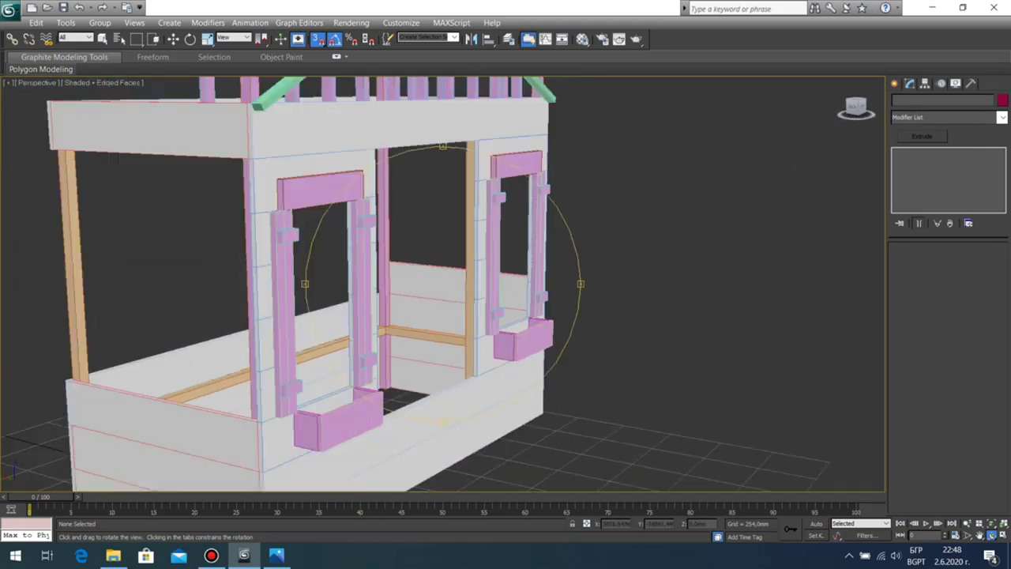
middle_drag(488, 157, 491, 217)
drag(491, 229, 320, 273)
scroll(442, 284, down, 3)
scroll(443, 284, up, 5)
scroll(442, 285, down, 5)
scroll(443, 284, up, 4)
scroll(442, 285, down, 2)
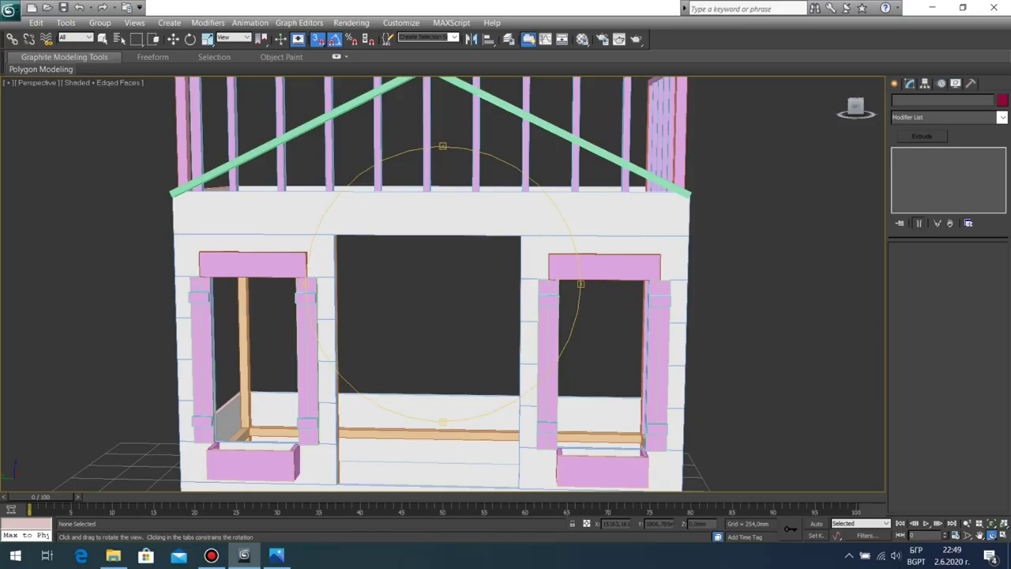
drag(442, 276, 538, 327)
scroll(371, 304, down, 5)
Step: Compare the narrow end and gable side of the bed with the reference photo in Photos, and return to the model
click(276, 555)
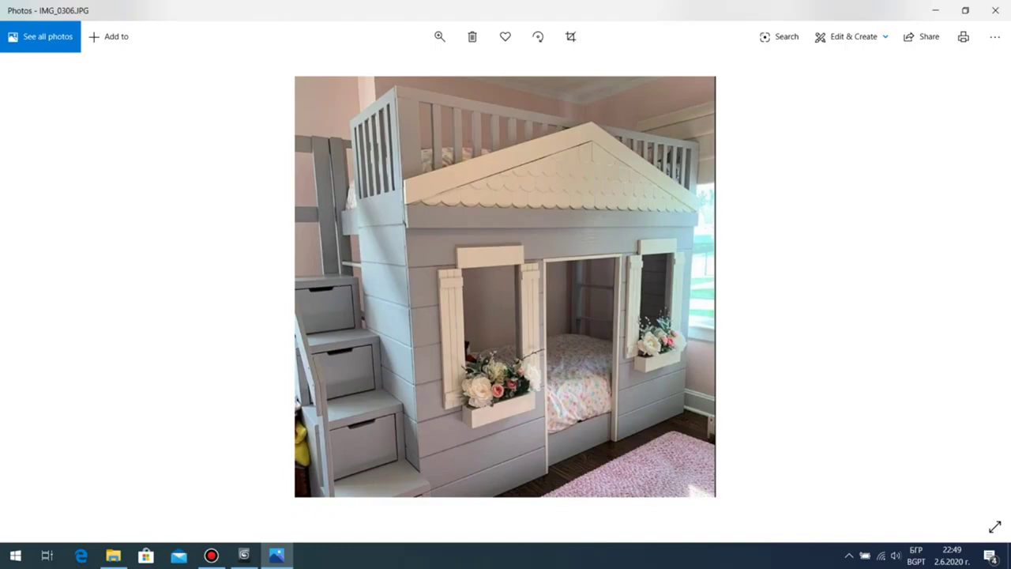
click(244, 555)
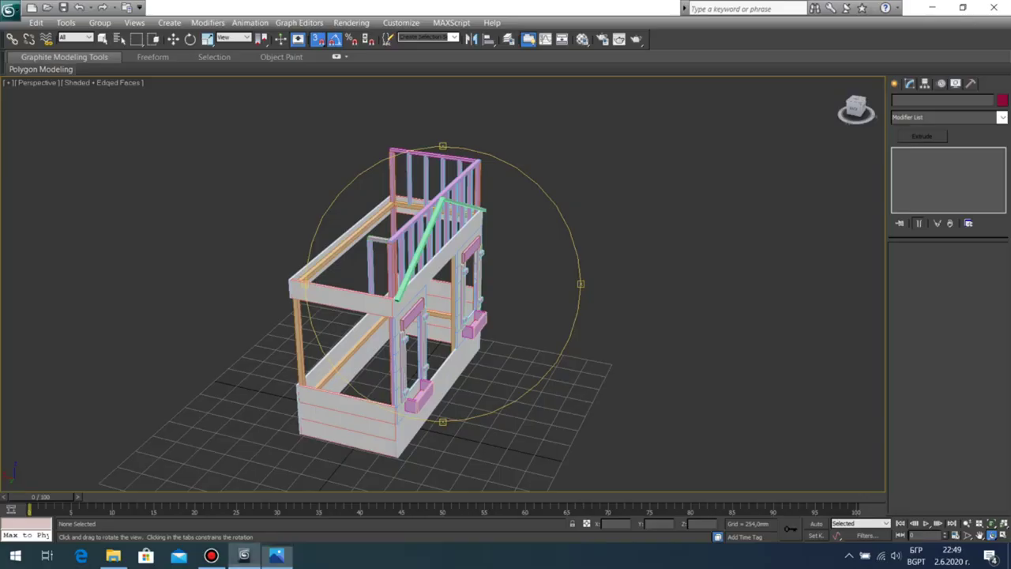
mouse_move(489, 316)
mouse_down()
mouse_move(394, 288)
mouse_move(506, 304)
mouse_up()
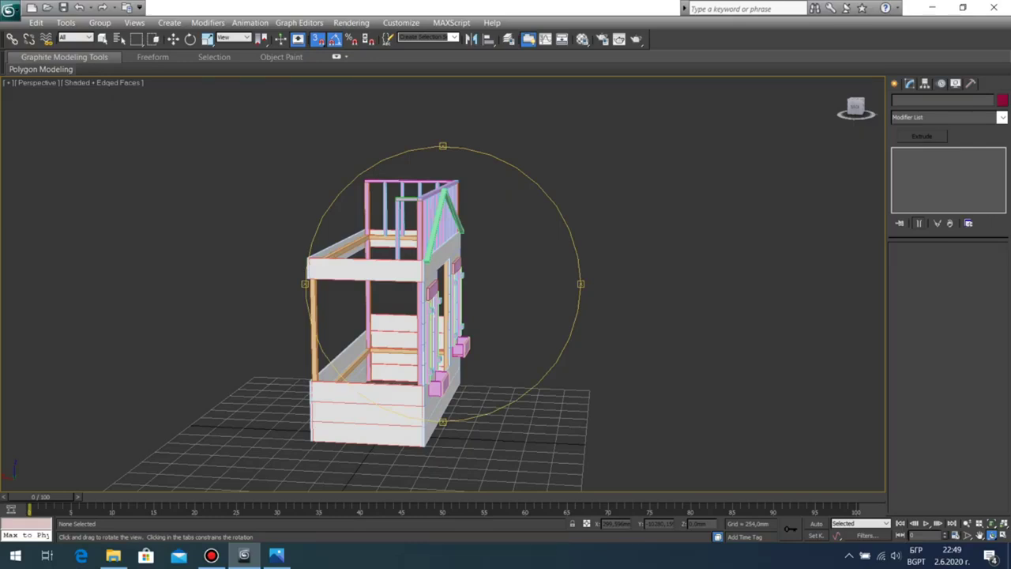
drag(490, 304, 411, 304)
click(276, 556)
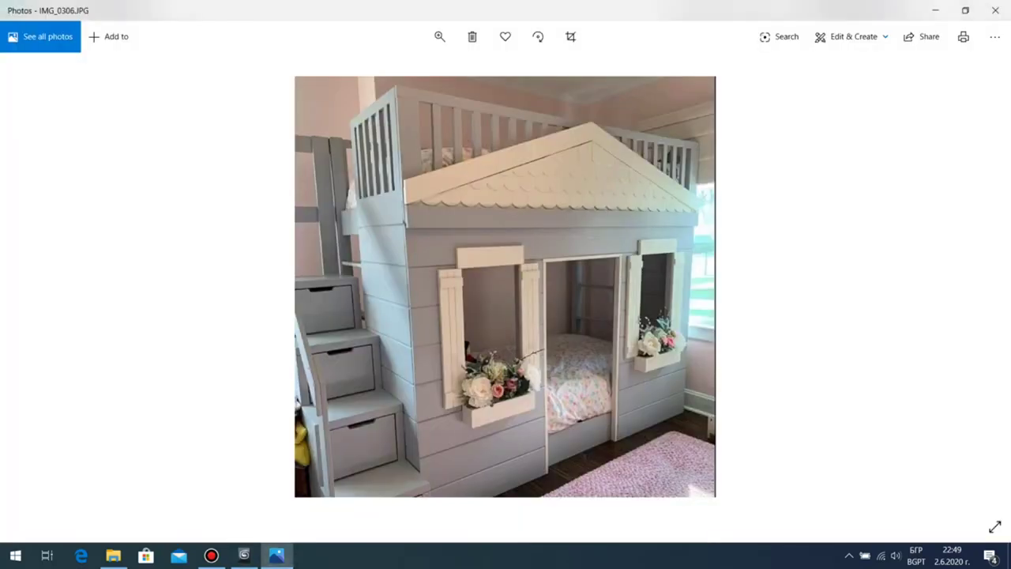
click(935, 7)
Step: Examine the whole bed front from above and from both corners, including the gable board's lower end
drag(419, 304, 444, 318)
scroll(433, 309, up, 5)
scroll(433, 310, down, 3)
mouse_move(442, 285)
mouse_down()
mouse_move(510, 291)
mouse_move(439, 300)
mouse_up()
middle_drag(439, 300, 531, 417)
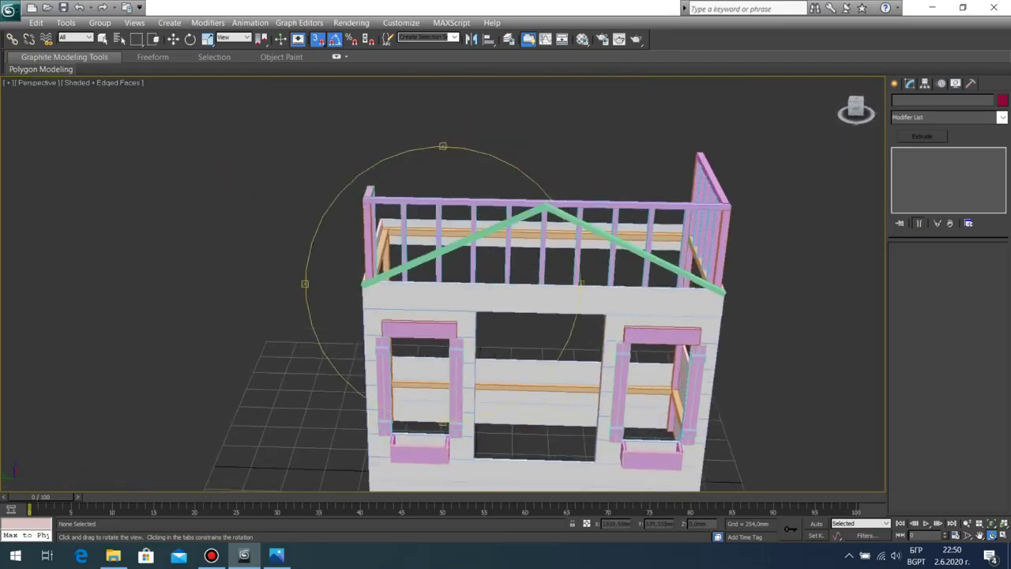
scroll(474, 332, up, 4)
scroll(474, 332, down, 3)
drag(474, 331, 252, 276)
middle_drag(253, 277, 243, 150)
scroll(443, 285, down, 4)
drag(316, 277, 521, 305)
scroll(442, 285, down, 3)
scroll(443, 284, down, 1)
scroll(442, 285, up, 6)
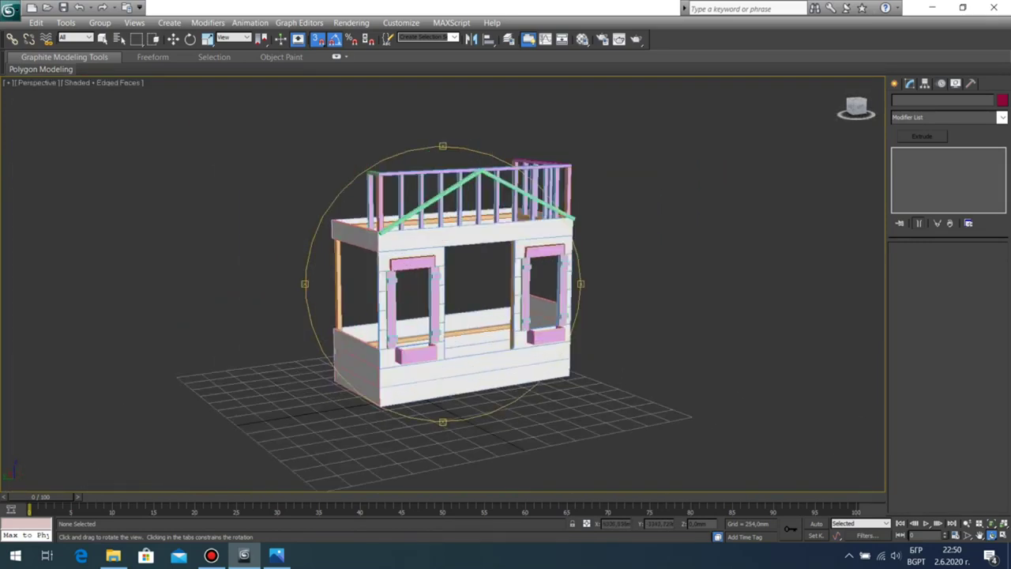
drag(427, 300, 481, 296)
middle_drag(482, 296, 474, 390)
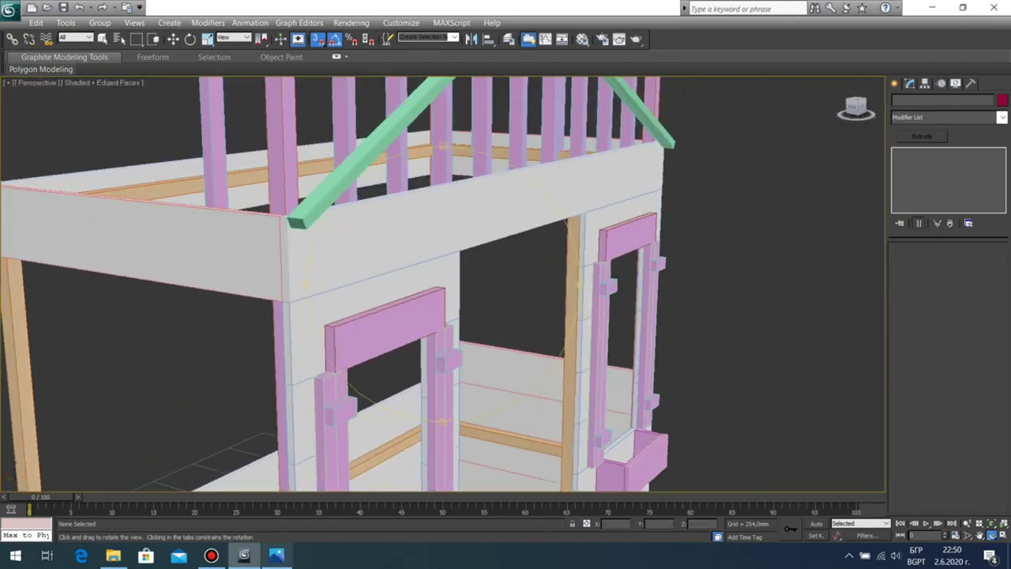
Step: Compare the gable board's lower end and the board beneath it with the roof in the reference photo
click(276, 555)
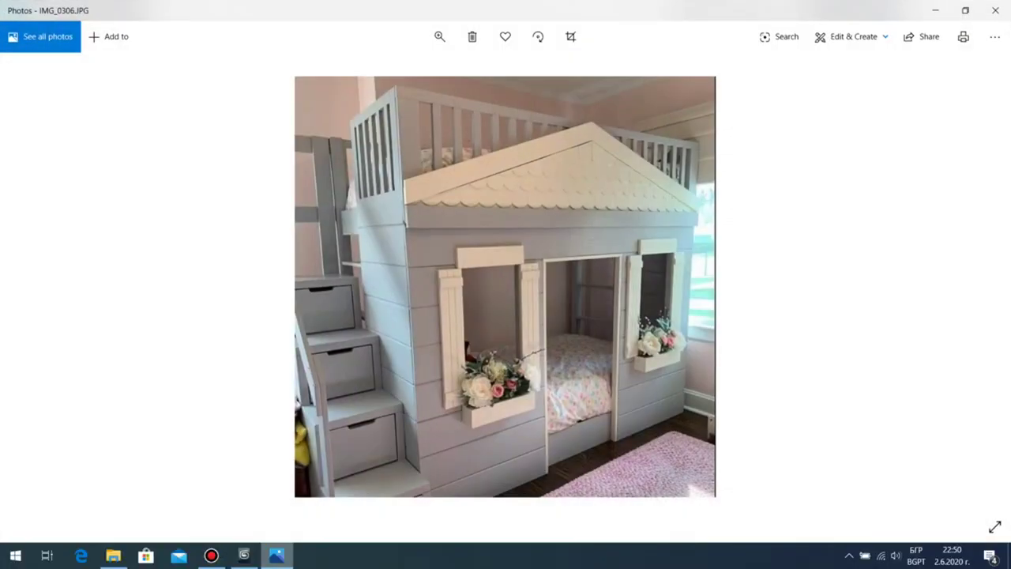
click(276, 556)
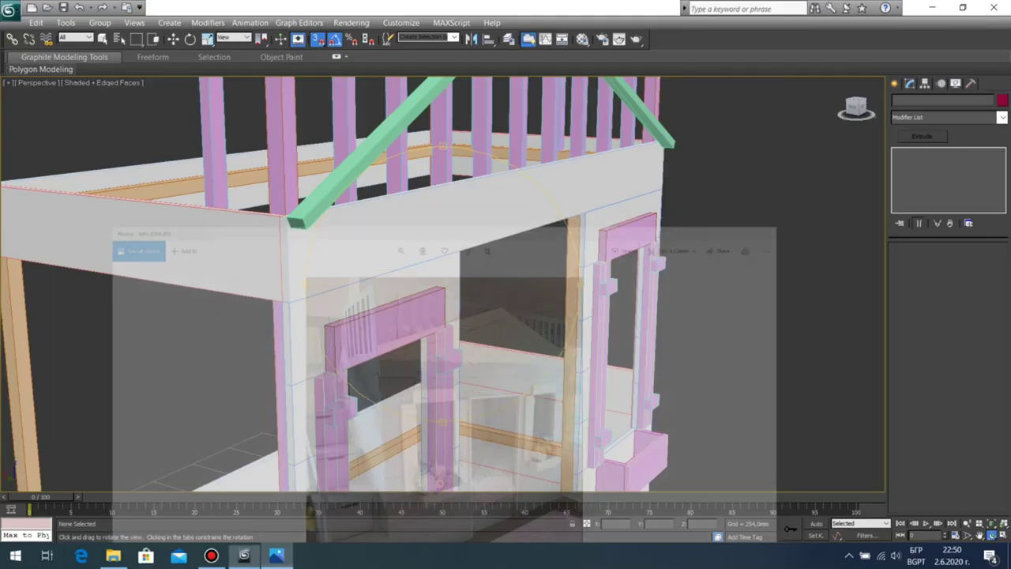
drag(350, 406, 332, 422)
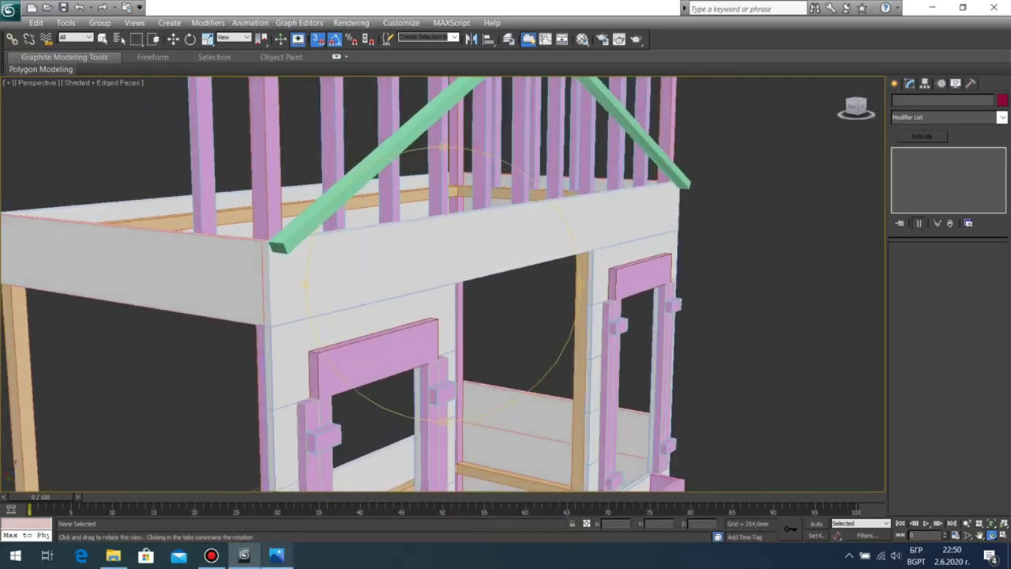
key(alt+Tab)
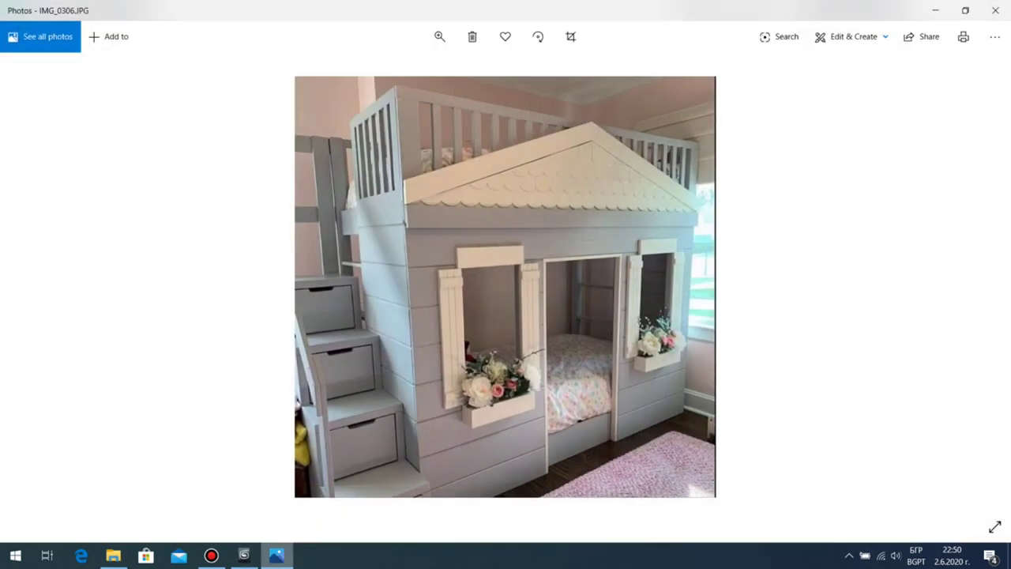
click(277, 555)
middle_drag(356, 316, 356, 407)
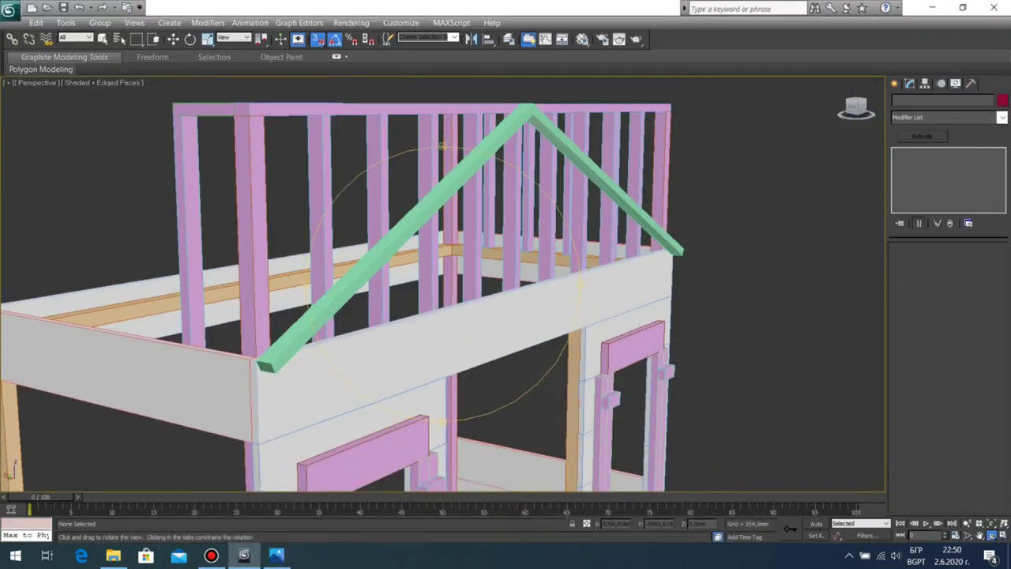
Step: Delete the two diagonal gable boards from the front of the guard rail
key(w)
click(409, 227)
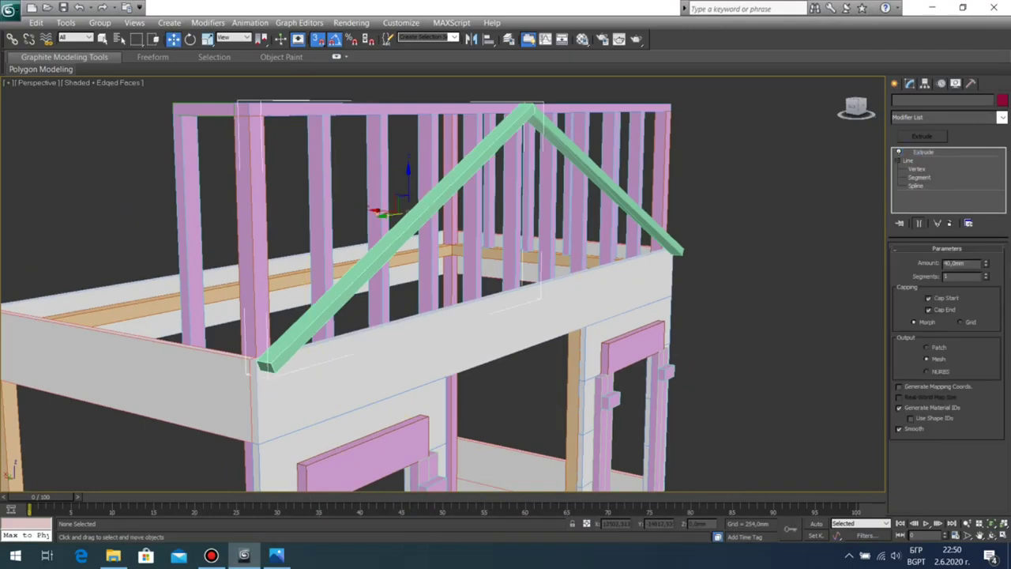
key(Delete)
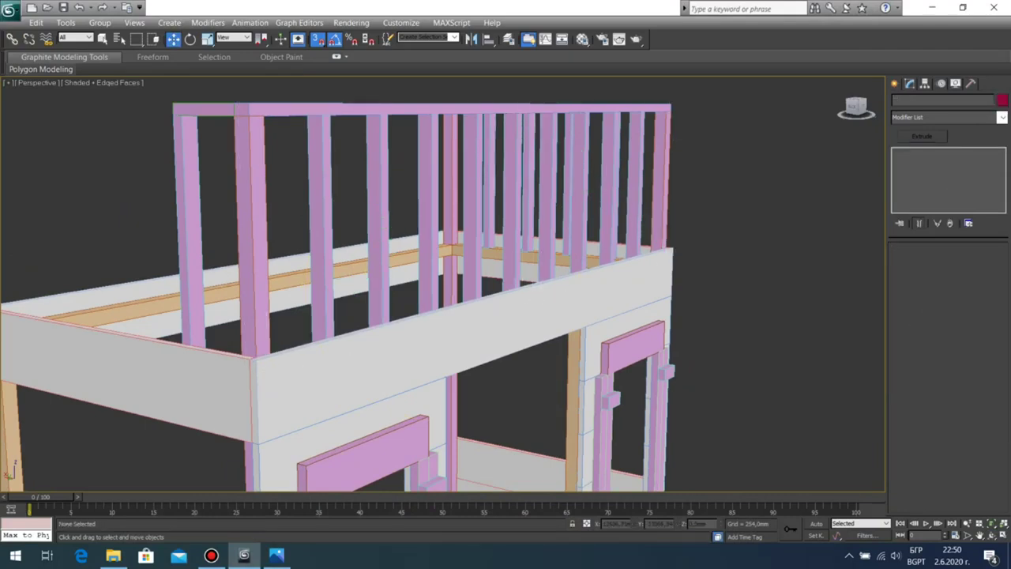
Step: With snapping off, clone the long top front board upward along the Z axis
click(467, 335)
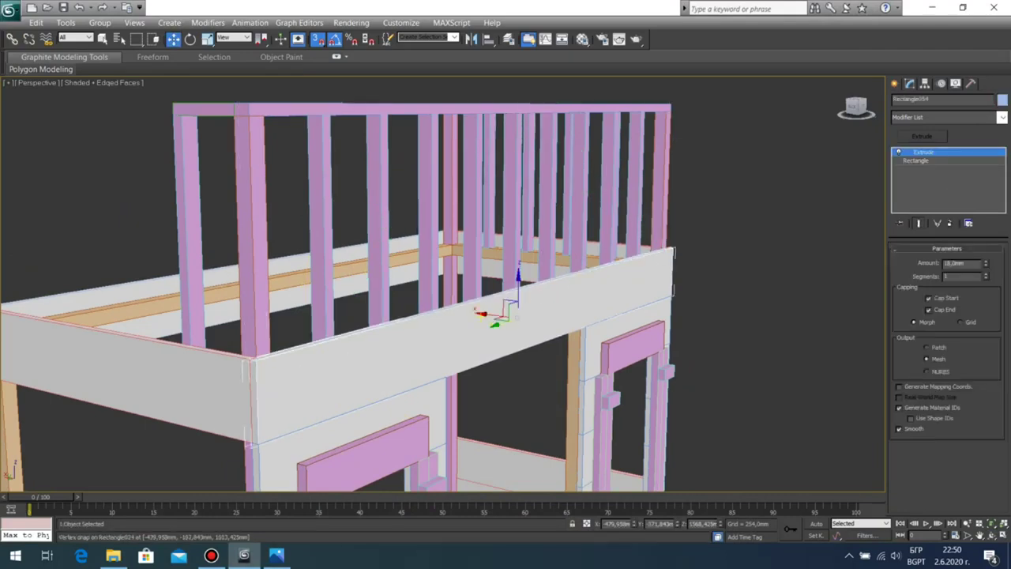
key(s)
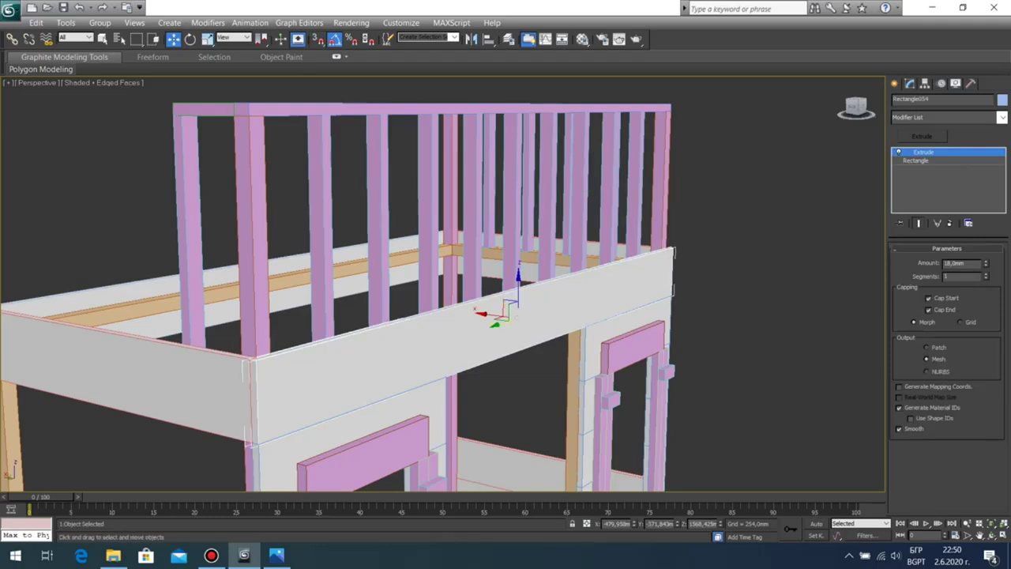
shift+drag(518, 293, 518, 255)
key(Return)
Step: Set the cloned front board's rectangle length to 120 mm
click(992, 535)
drag(426, 300, 494, 298)
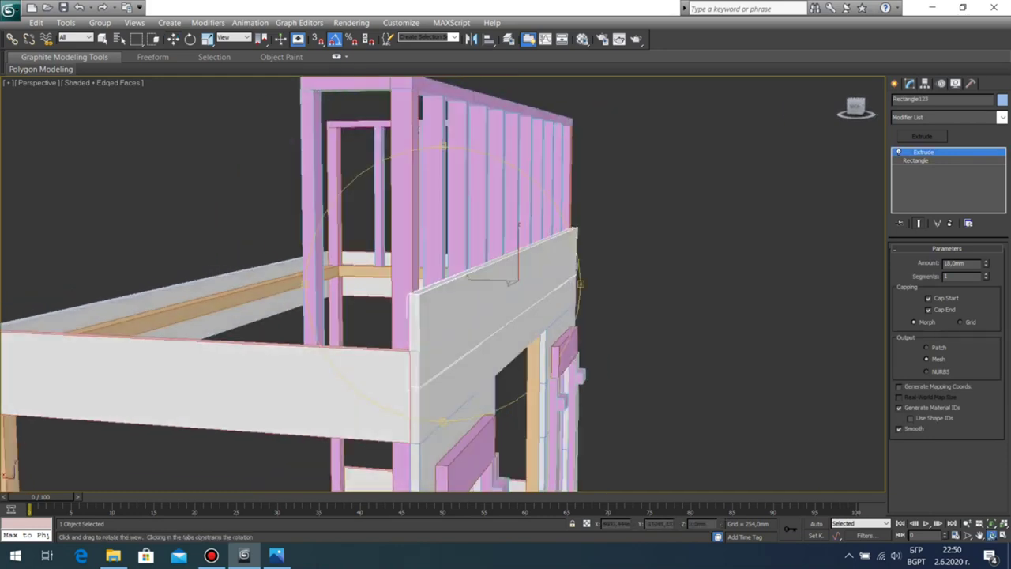
click(916, 161)
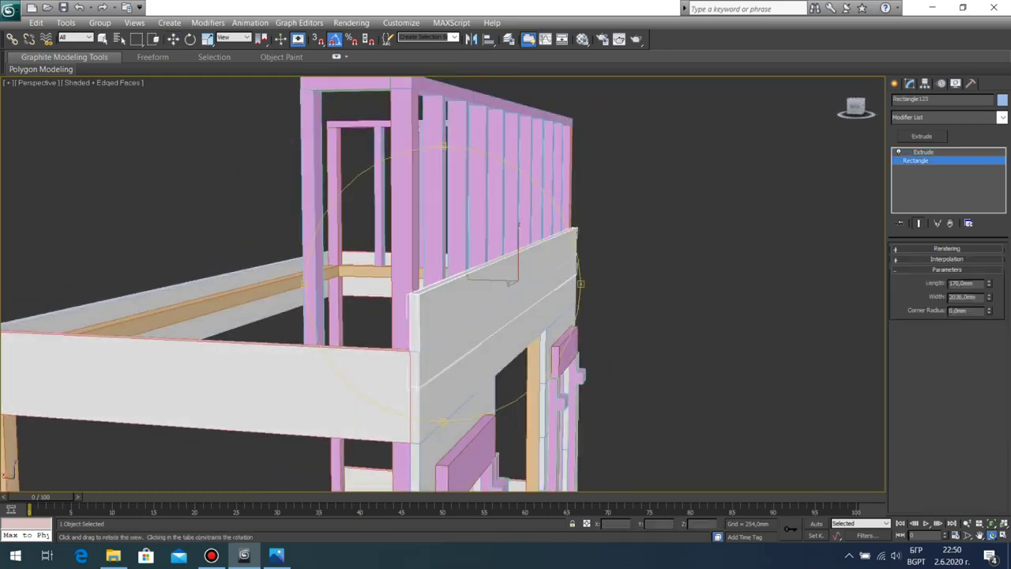
double_click(962, 283)
text(120)
key(Return)
Step: Raise the narrowed board, and with snapping on, snap its lower end corner to the top outer corner of the front board
drag(505, 300, 466, 298)
key(w)
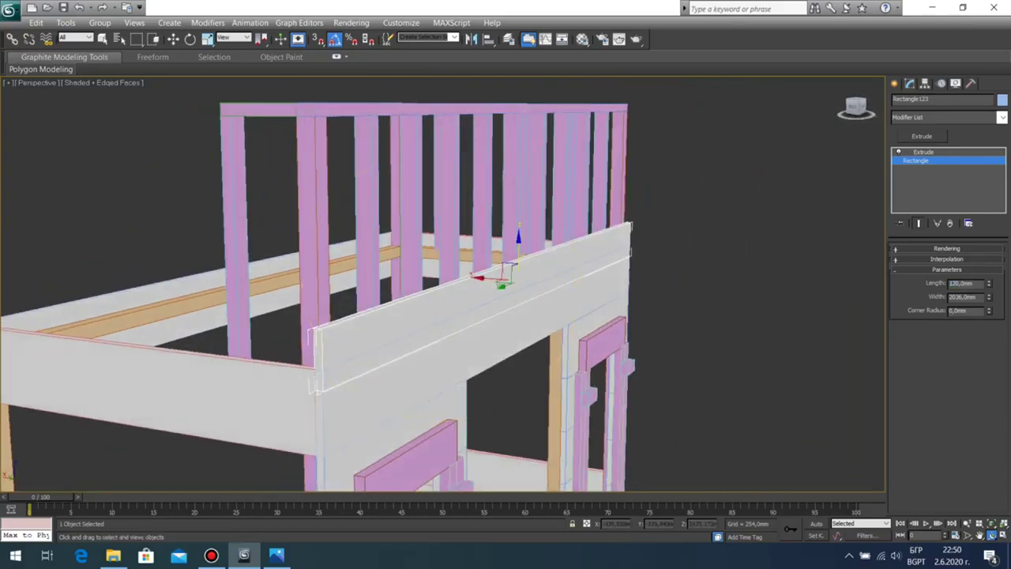
scroll(523, 260, up, 3)
middle_drag(523, 260, 598, 218)
drag(623, 195, 623, 159)
scroll(506, 237, up, 3)
middle_drag(506, 237, 667, 195)
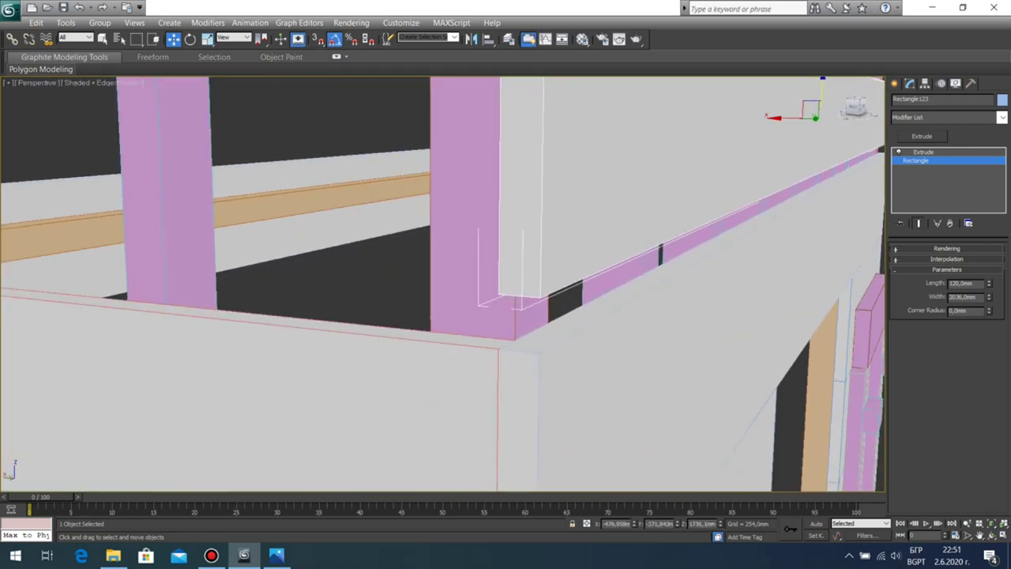
key(s)
drag(499, 294, 539, 352)
scroll(663, 316, down, 5)
middle_drag(718, 303, 671, 320)
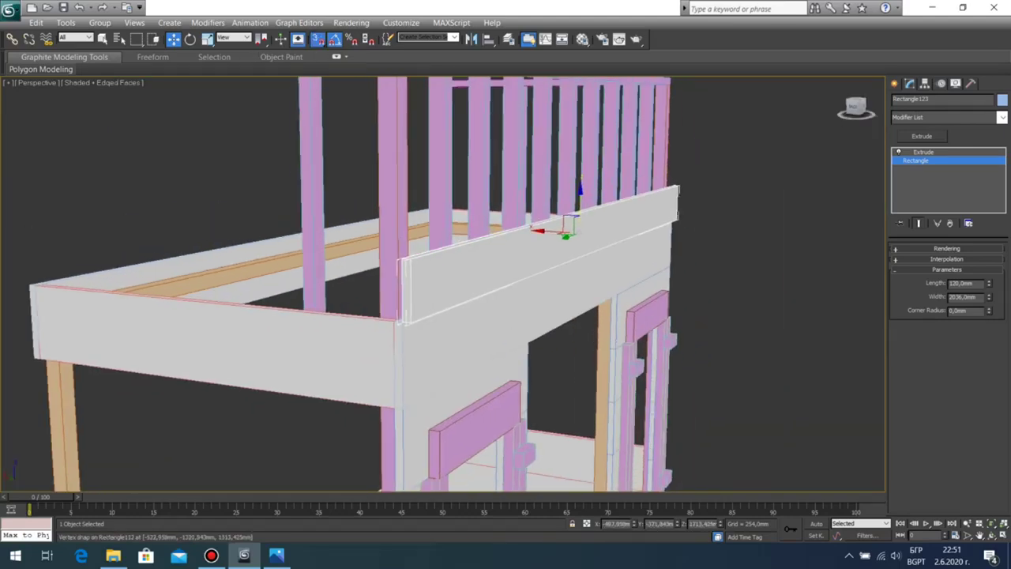
Step: With snapping off, lower the 120 mm board about 44 mm along the Z axis so it overlaps the top front board
click(743, 316)
key(s)
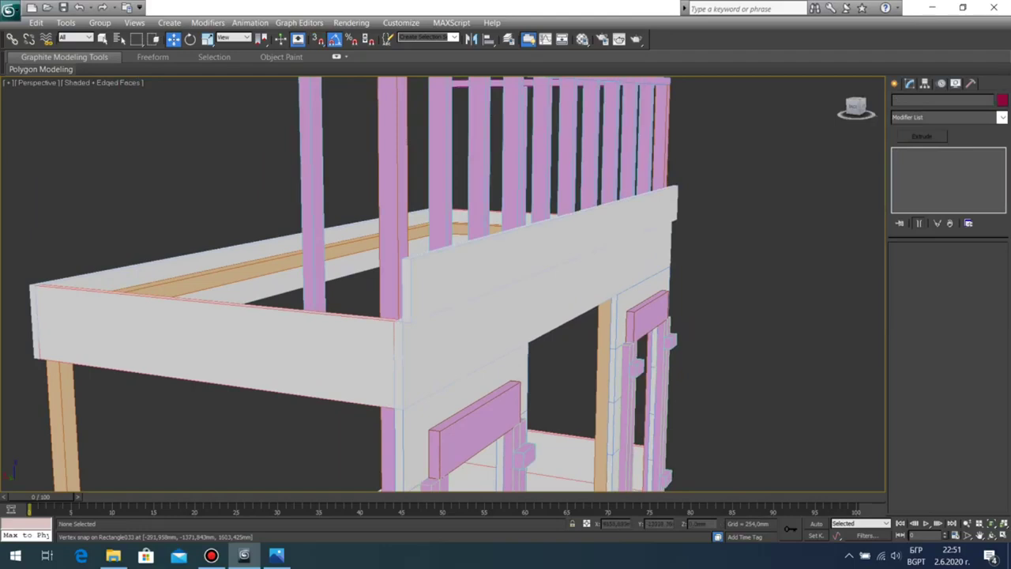
click(562, 229)
drag(580, 201, 580, 207)
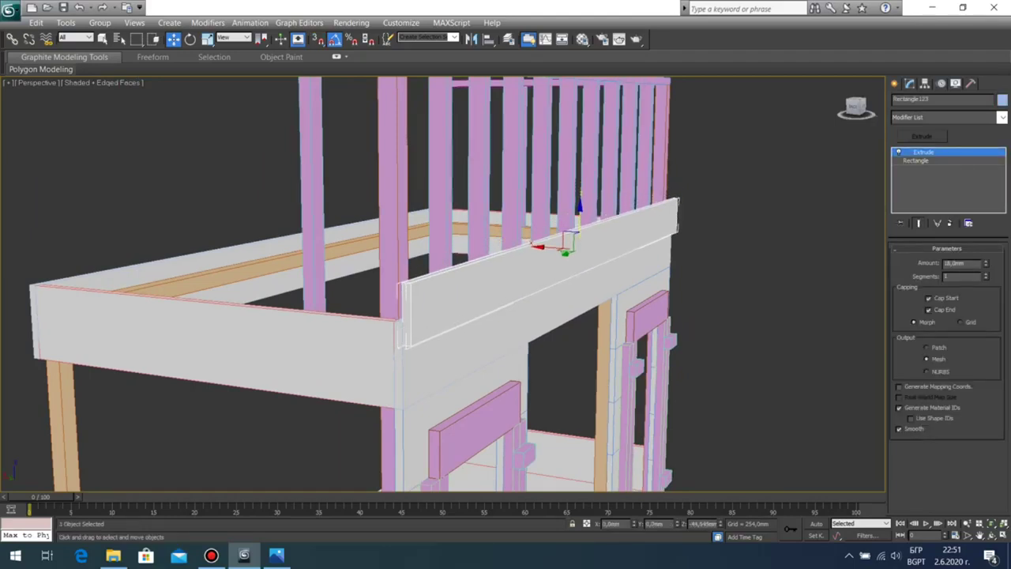
click(742, 316)
Step: Examine the bed's front, the lowered board and the guard rail from several angles and distances
click(991, 535)
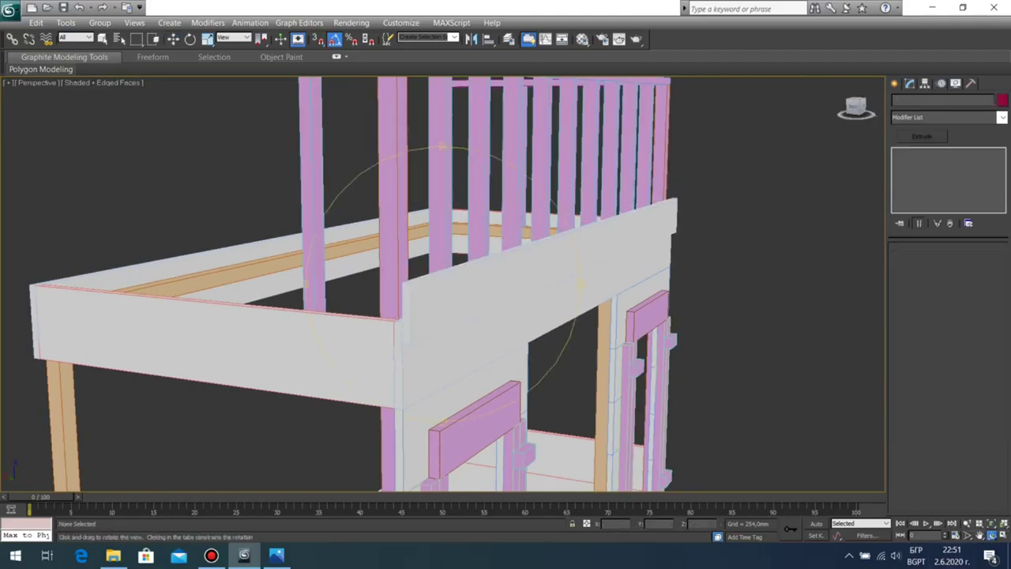
drag(522, 301, 419, 271)
middle_drag(419, 272, 421, 333)
drag(421, 332, 582, 342)
scroll(582, 341, down, 4)
middle_drag(582, 341, 544, 230)
drag(544, 229, 546, 252)
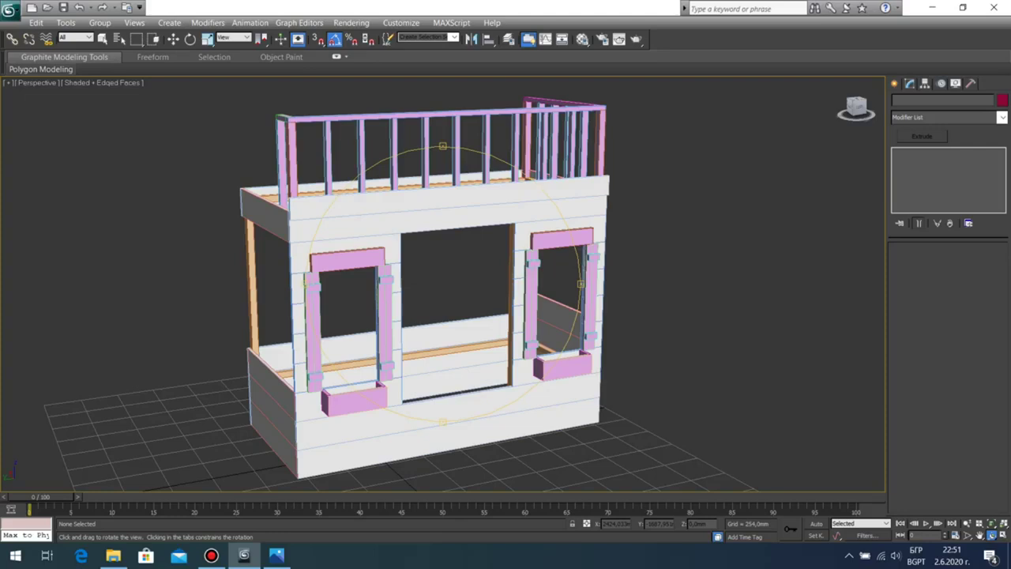
drag(442, 284, 476, 281)
scroll(439, 295, up, 3)
scroll(439, 295, down, 3)
middle_drag(476, 281, 439, 337)
scroll(438, 336, down, 5)
drag(438, 336, 426, 310)
middle_drag(427, 310, 423, 343)
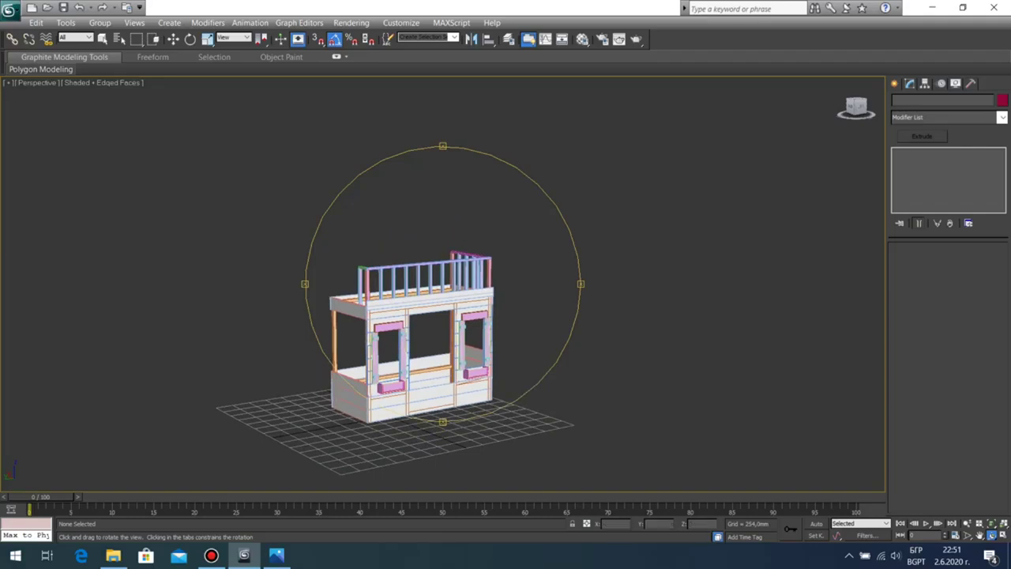
drag(423, 339, 217, 316)
scroll(443, 285, up, 5)
scroll(443, 285, down, 3)
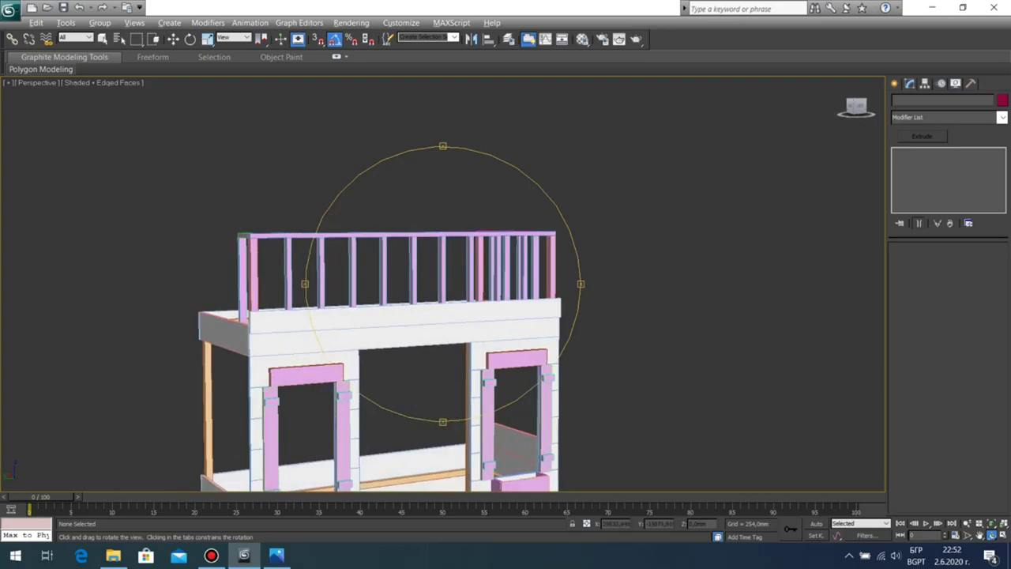
Step: In the Left view, draw a straight line from the guard rail's lower outer corner up to the middle of its top edge
key(alt+w)
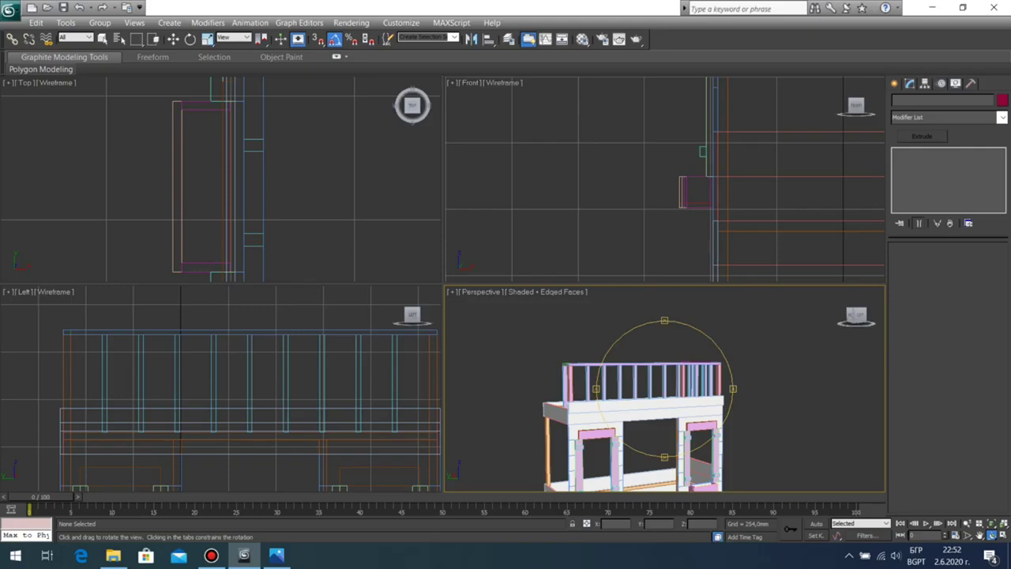
right_click(261, 387)
key(alt+w)
key(z)
middle_drag(396, 359, 372, 453)
scroll(403, 291, up, 3)
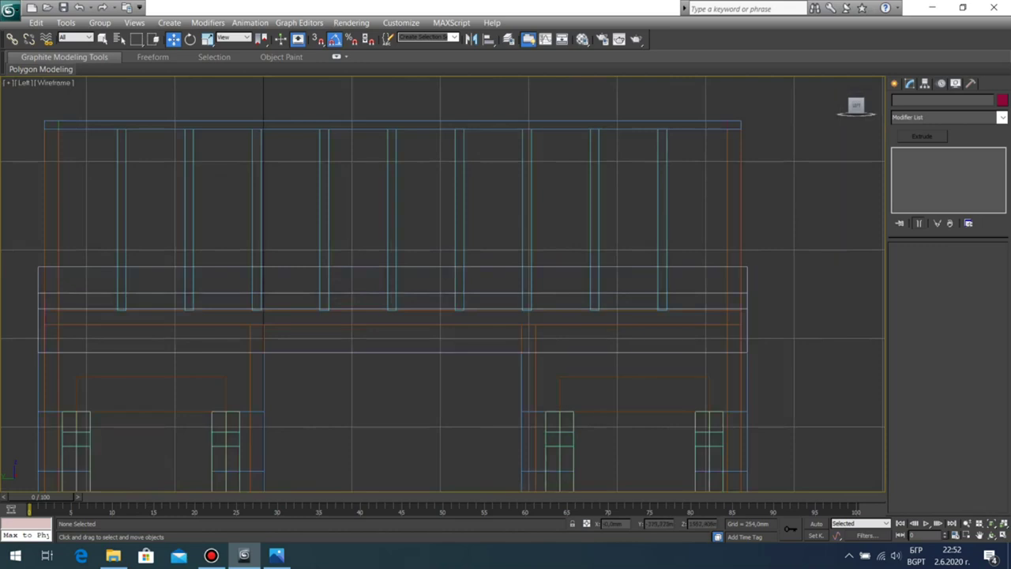
middle_drag(403, 291, 408, 323)
click(894, 84)
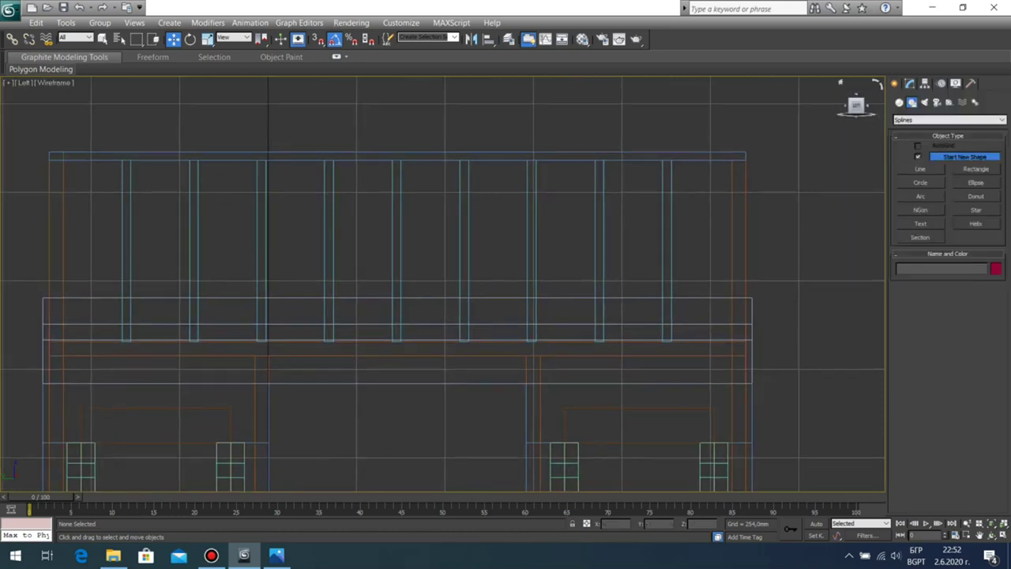
click(920, 169)
click(49, 340)
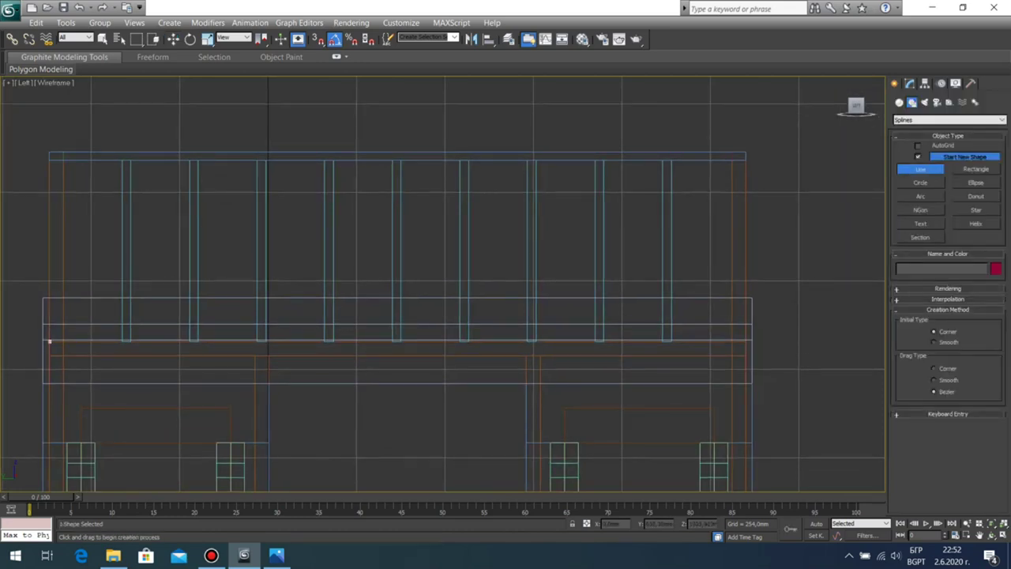
click(399, 152)
right_click(399, 153)
Step: Outline the diagonal line's spline outward to turn it into a closed, board-width profile
click(910, 84)
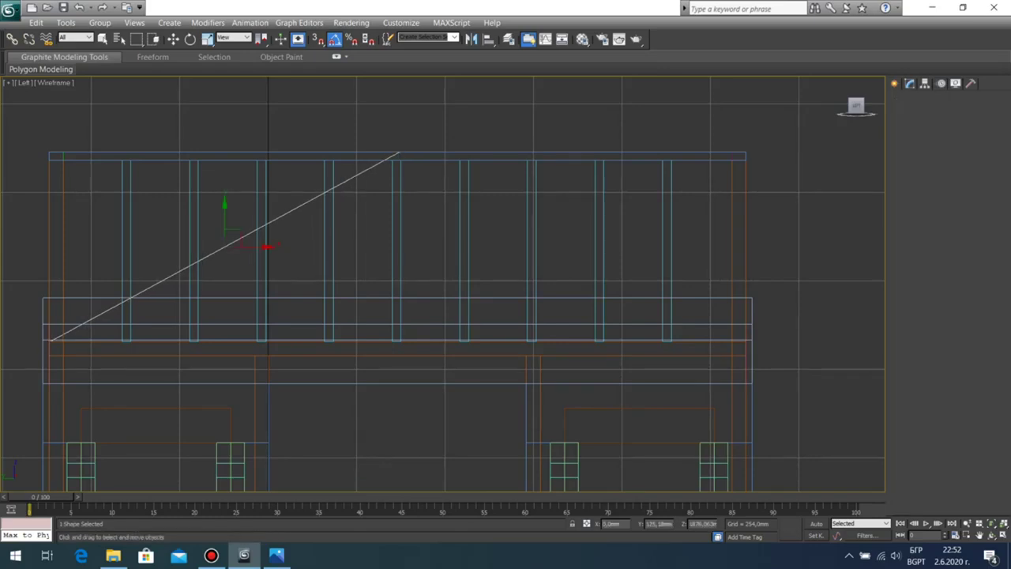
click(897, 152)
click(916, 178)
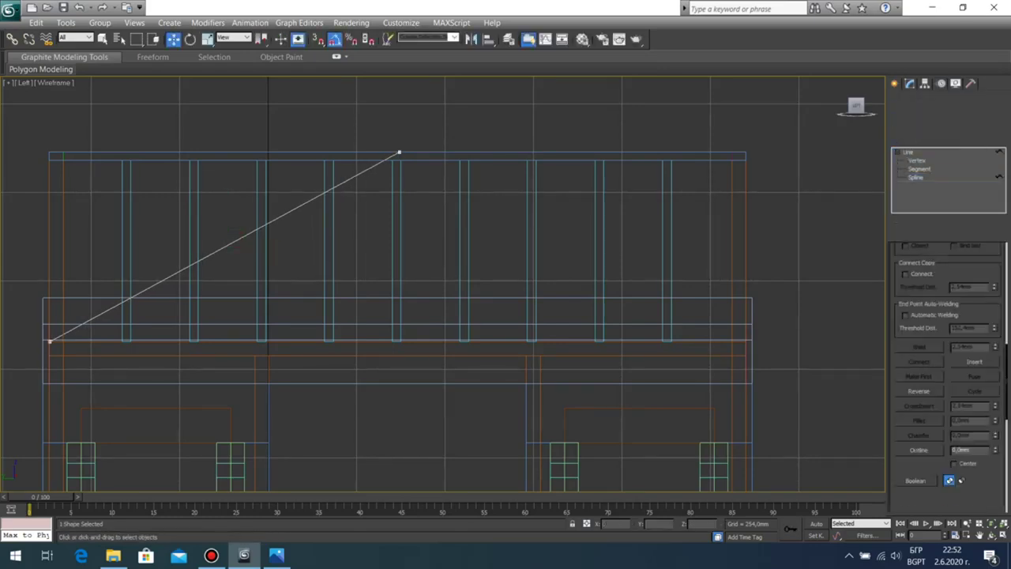
scroll(940, 371, down, 7)
scroll(948, 377, down, 3)
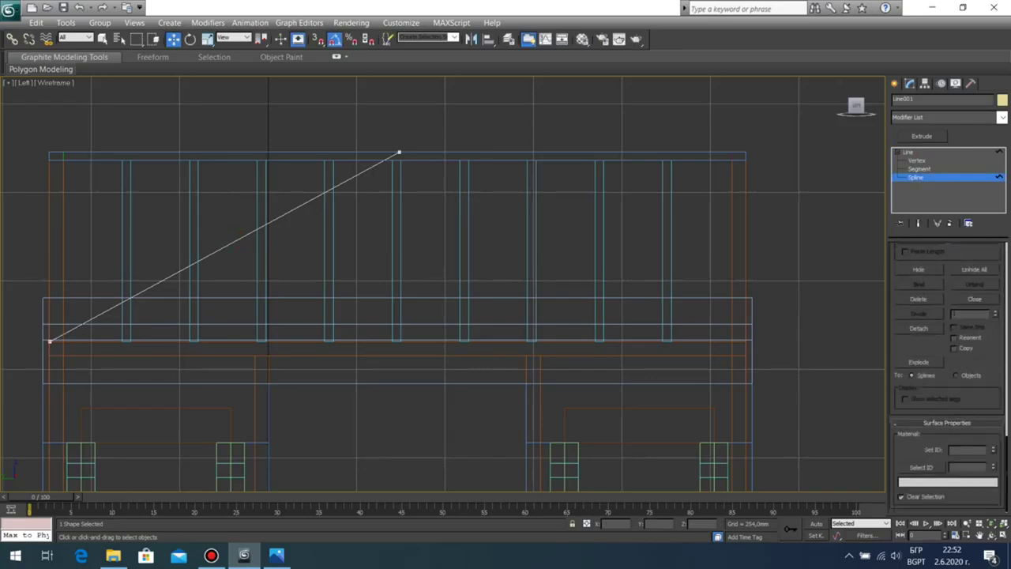
scroll(948, 377, up, 5)
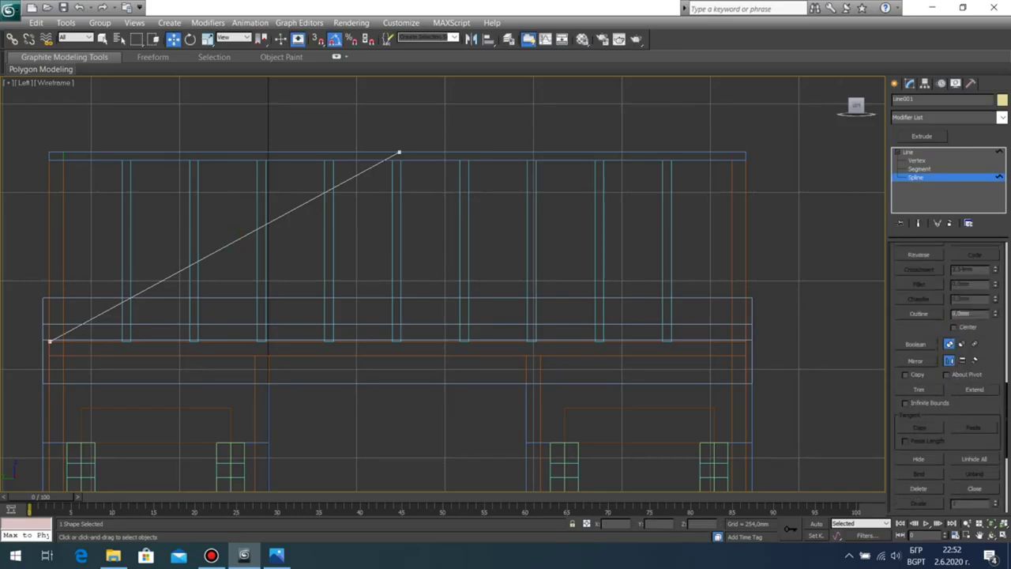
key(Return)
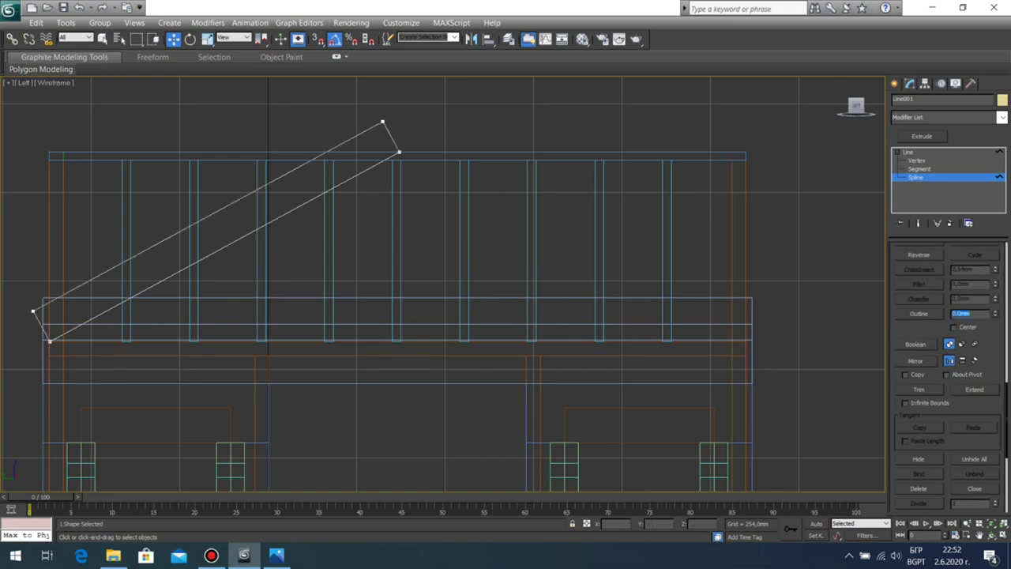
Step: Extrude the diagonal board profile by 10 mm
click(908, 151)
click(922, 136)
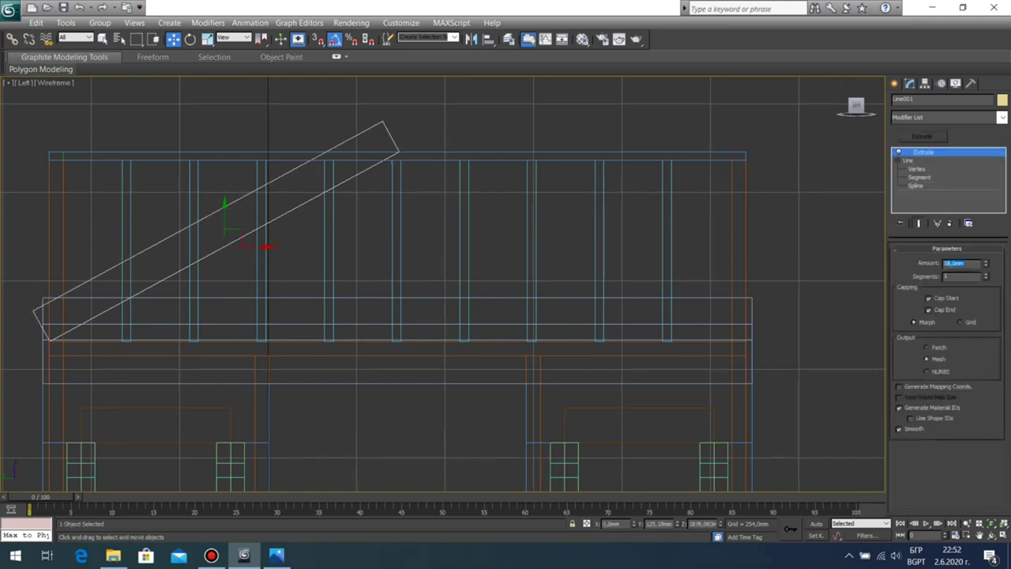
key(Return)
Step: In the Perspective view, move the diagonal board along the X axis to the bed's front, just behind the 120 mm board
right_click(812, 214)
key(alt+w)
right_click(789, 379)
key(alt+w)
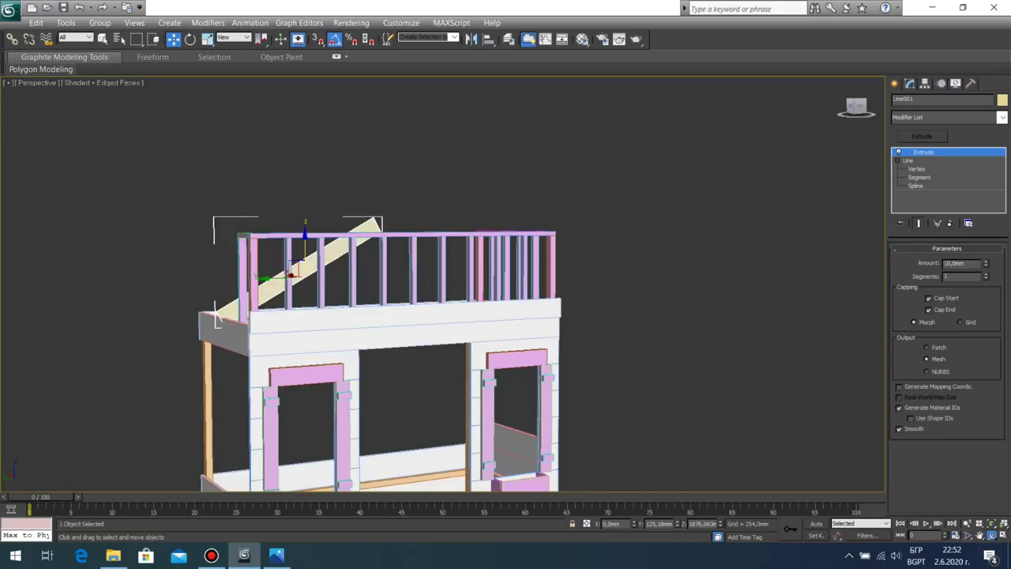
click(991, 535)
drag(395, 300, 502, 335)
key(w)
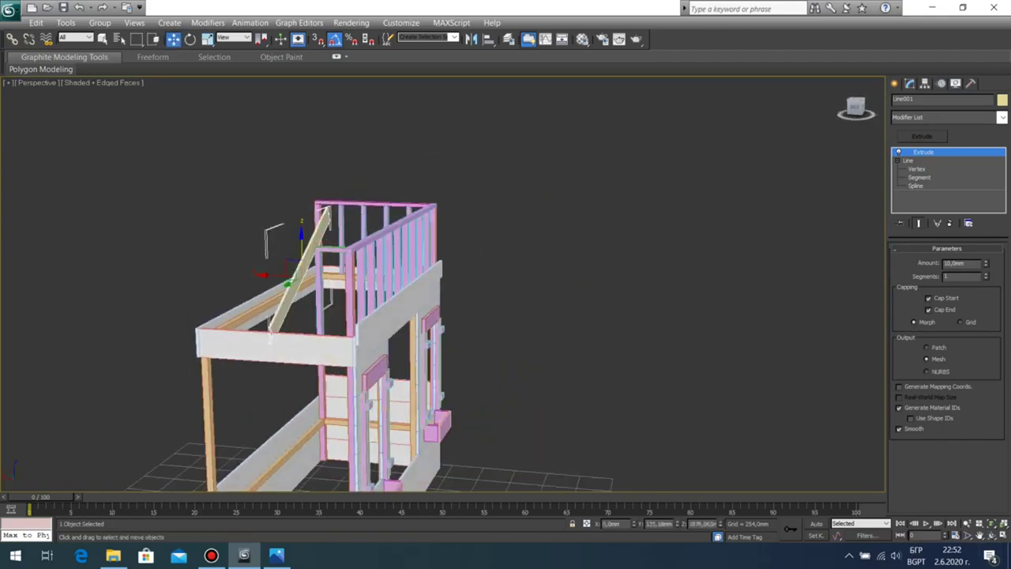
drag(270, 275, 351, 276)
scroll(351, 273, up, 5)
middle_drag(351, 273, 478, 192)
drag(538, 221, 527, 221)
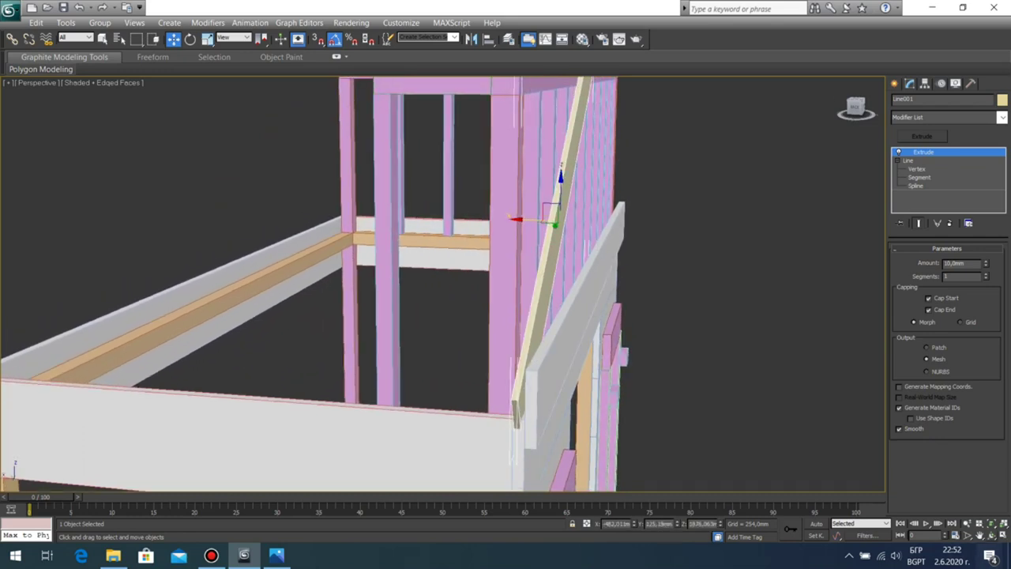
Step: Try forming the opposite gable side by cloning the diagonal board in the Left view, mirroring the copy and moving it across
click(992, 536)
drag(489, 245, 283, 175)
scroll(302, 165, down, 4)
key(alt+w)
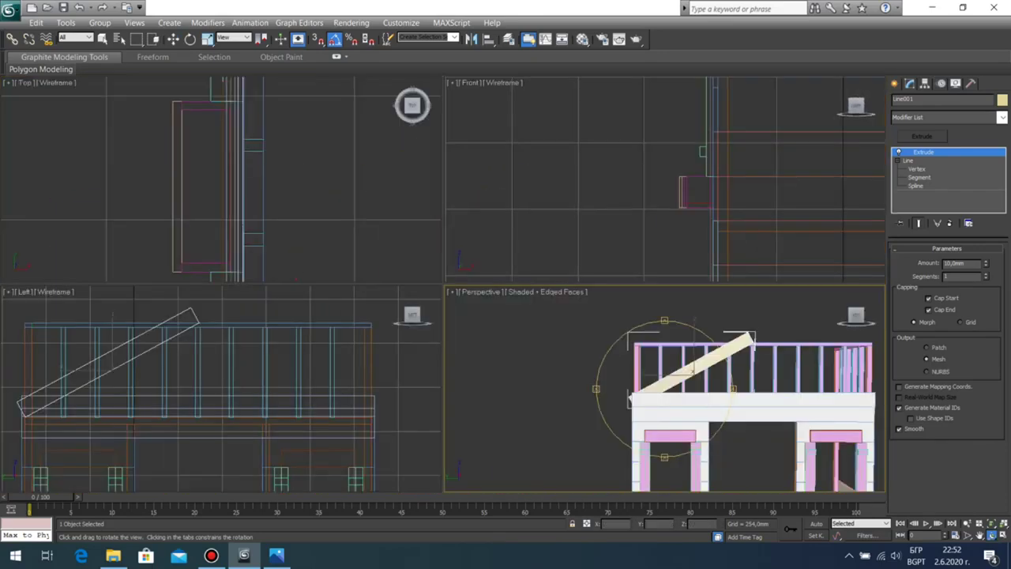
key(alt+w)
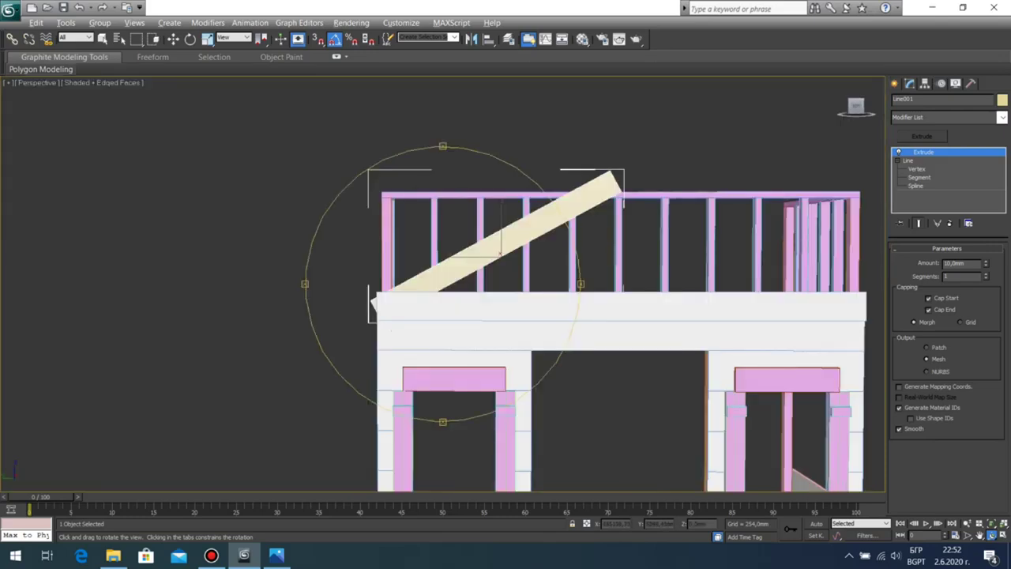
key(alt+w)
right_click(237, 371)
key(alt+w)
shift+drag(254, 246, 529, 247)
key(Return)
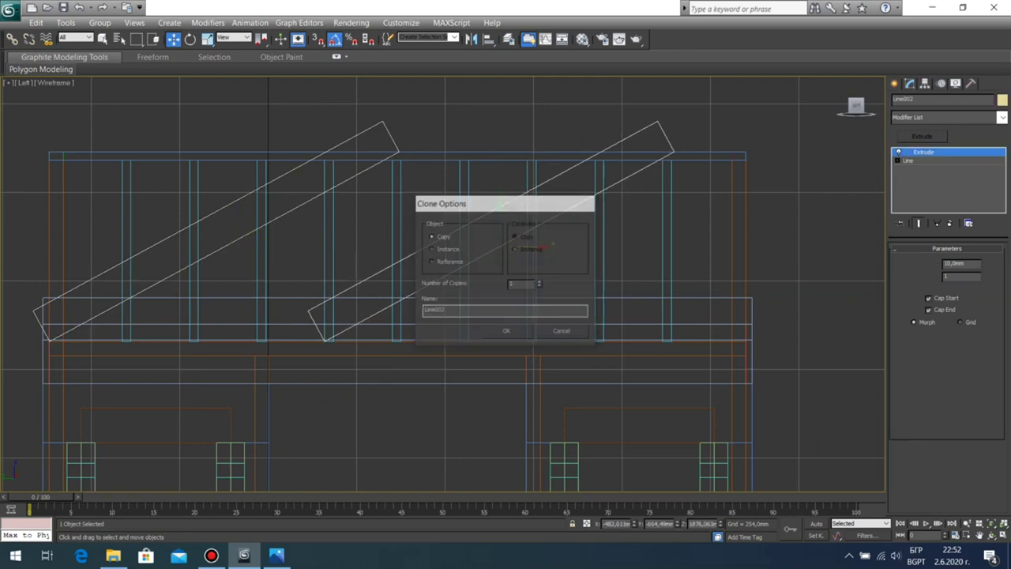
click(472, 39)
click(467, 368)
drag(530, 247, 608, 246)
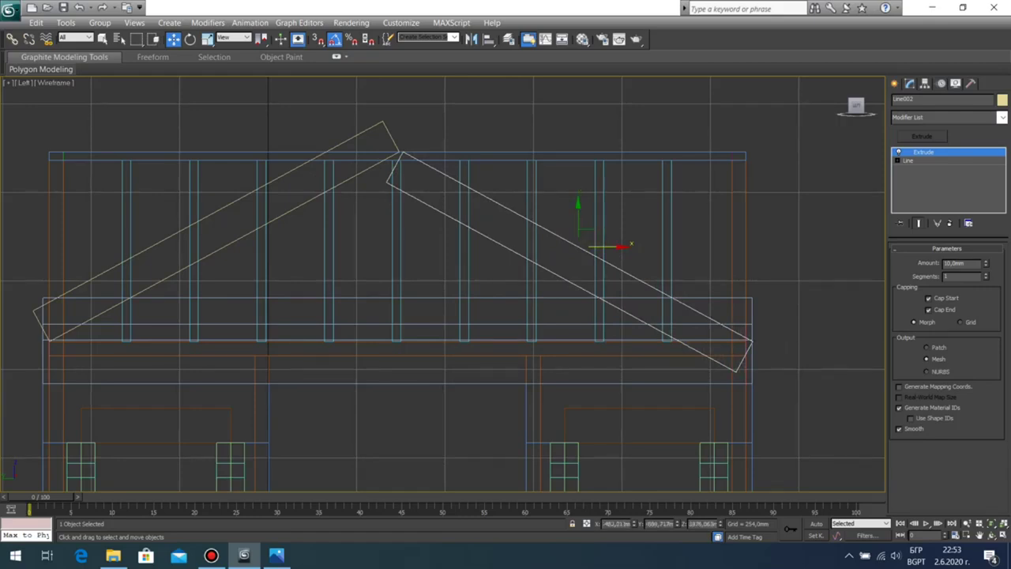
key(Delete)
Step: Clone the diagonal board once as a copy along the horizontal axis of the Left view
click(229, 244)
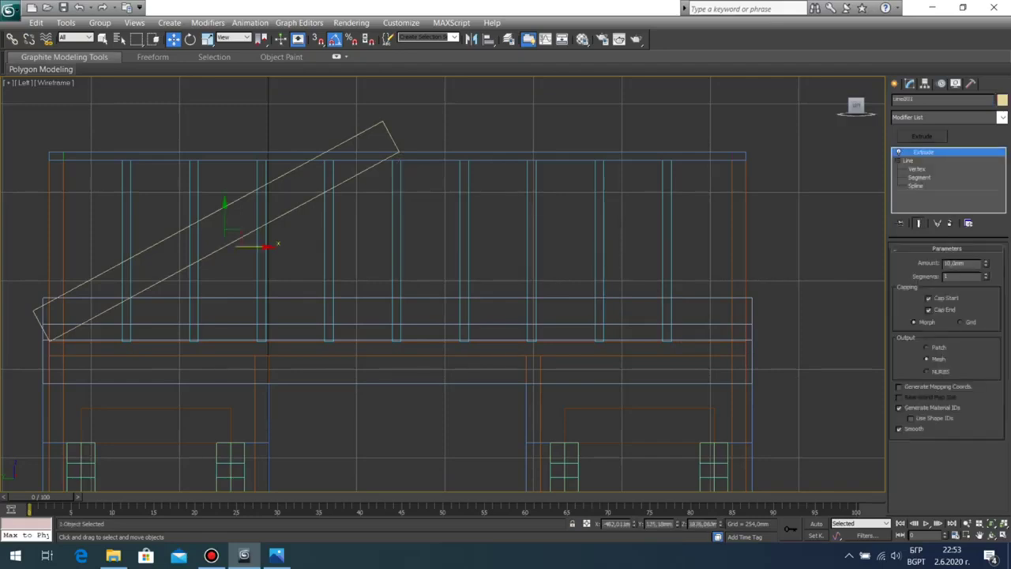
shift+drag(254, 247, 471, 246)
click(506, 332)
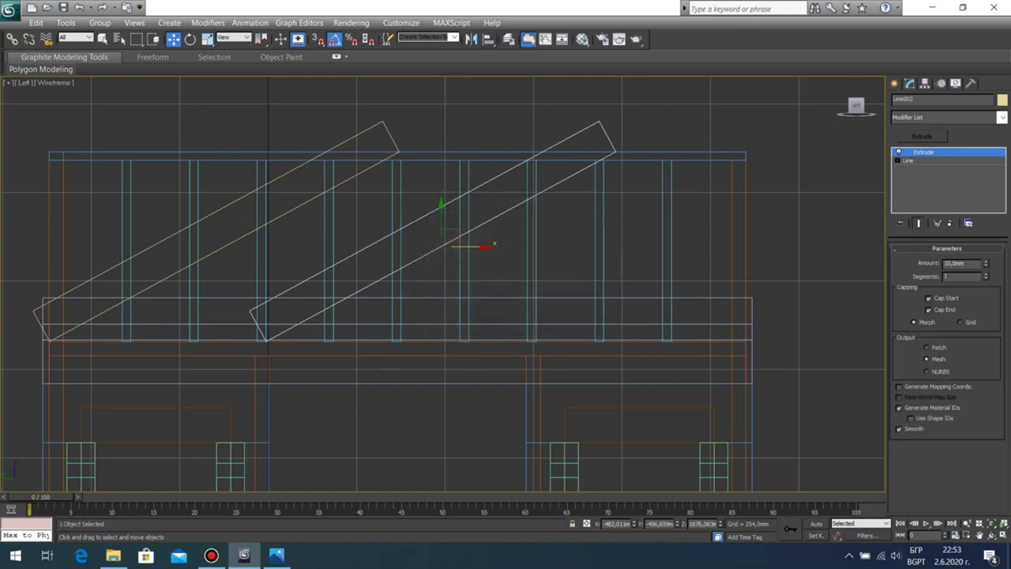
Step: Mirror the copied board about the X axis without cloning, and move it so the two boards' upper corners meet
click(472, 39)
click(475, 201)
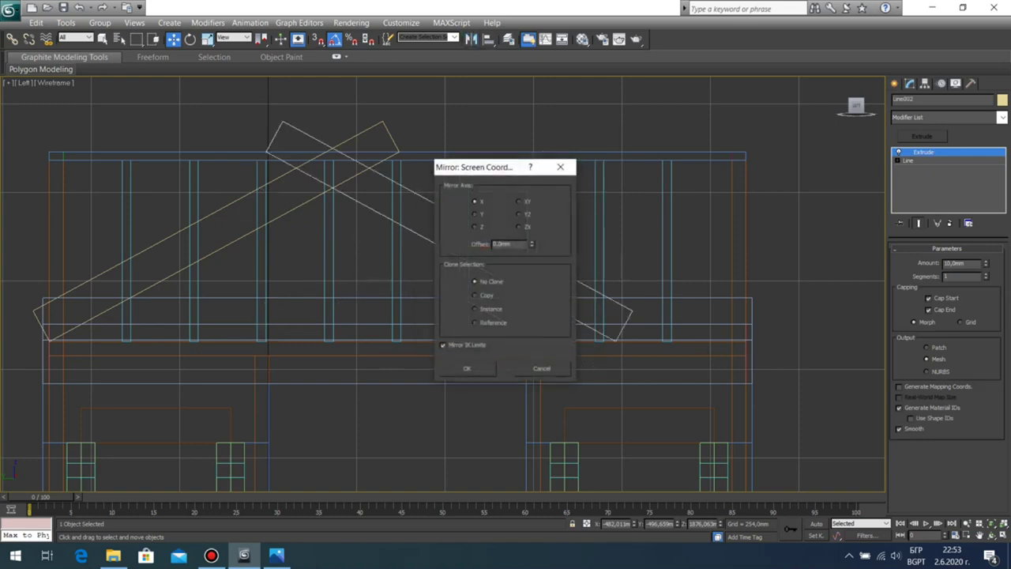
click(468, 368)
drag(492, 245, 593, 245)
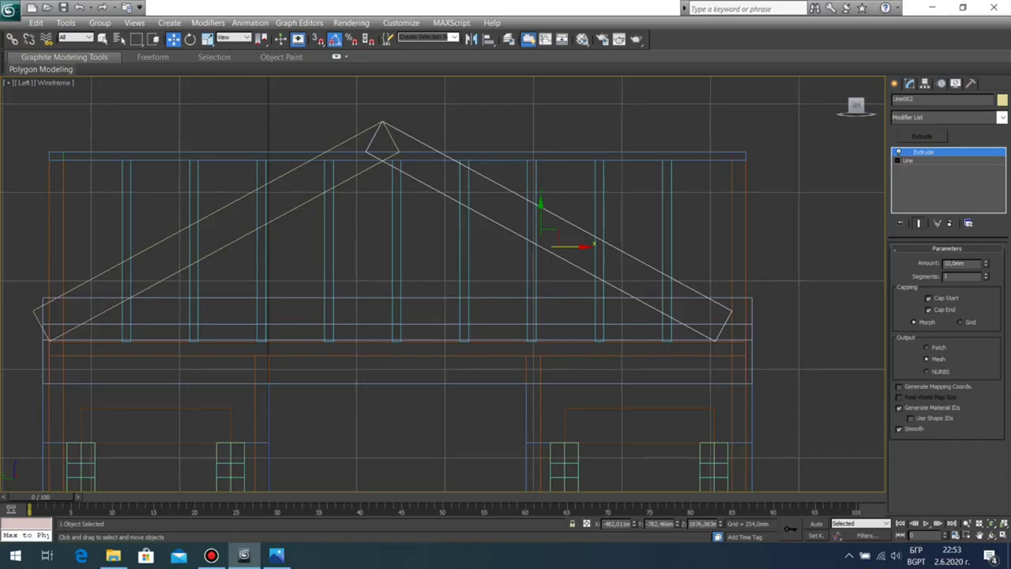
Step: Select both diagonal boards and shift them sideways together to center the gable over the bed's front
drag(352, 102, 414, 142)
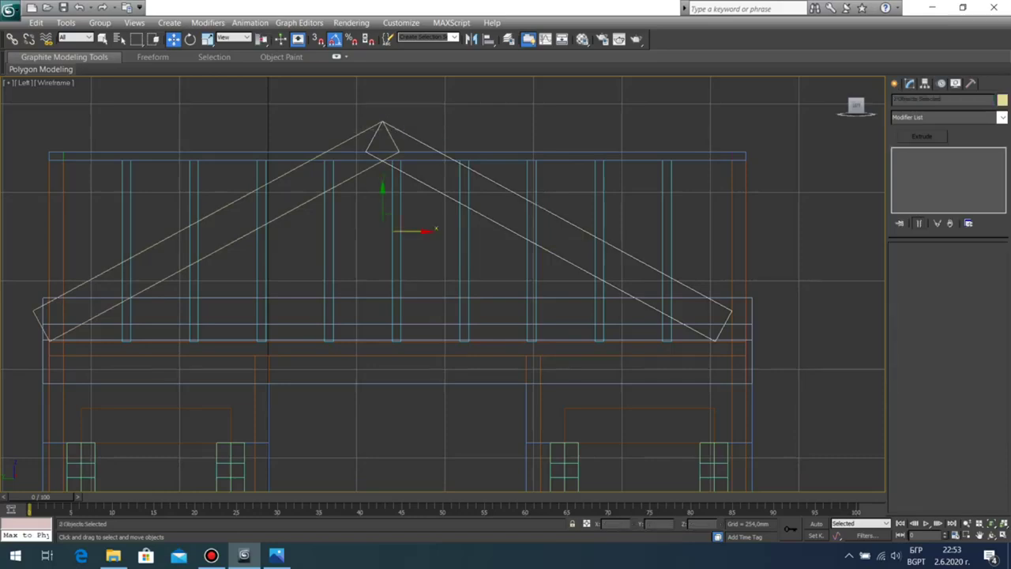
drag(415, 231, 430, 232)
click(489, 118)
Step: Examine the gable boards' position on the bed's front in the Perspective view from several angles
click(1003, 536)
click(754, 454)
click(1003, 535)
click(992, 535)
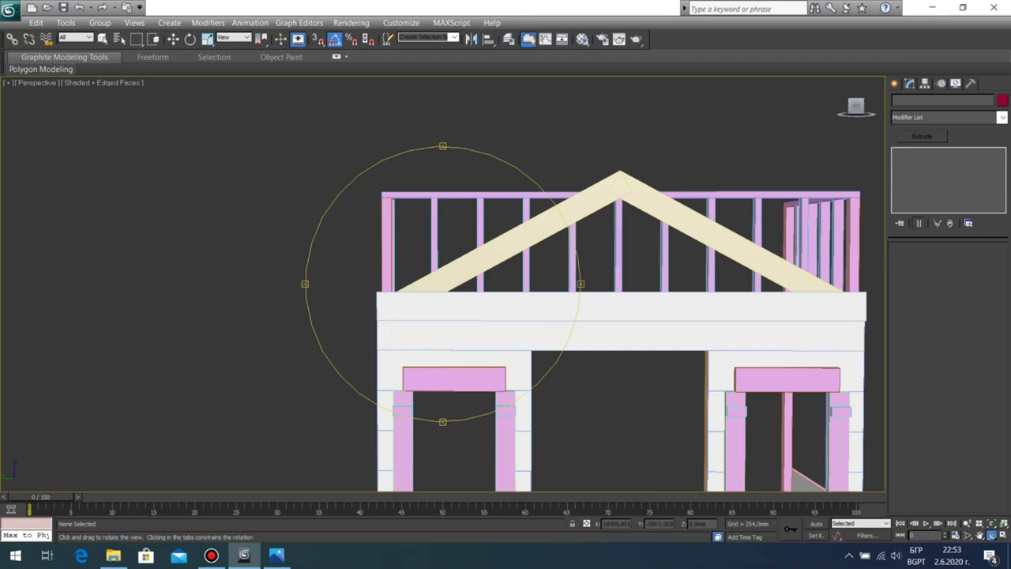
mouse_move(391, 330)
mouse_down()
mouse_move(573, 375)
mouse_move(450, 367)
mouse_move(399, 312)
mouse_up()
middle_drag(513, 332, 303, 266)
drag(395, 316, 458, 322)
scroll(442, 285, down, 2)
scroll(442, 285, up, 4)
scroll(443, 284, down, 2)
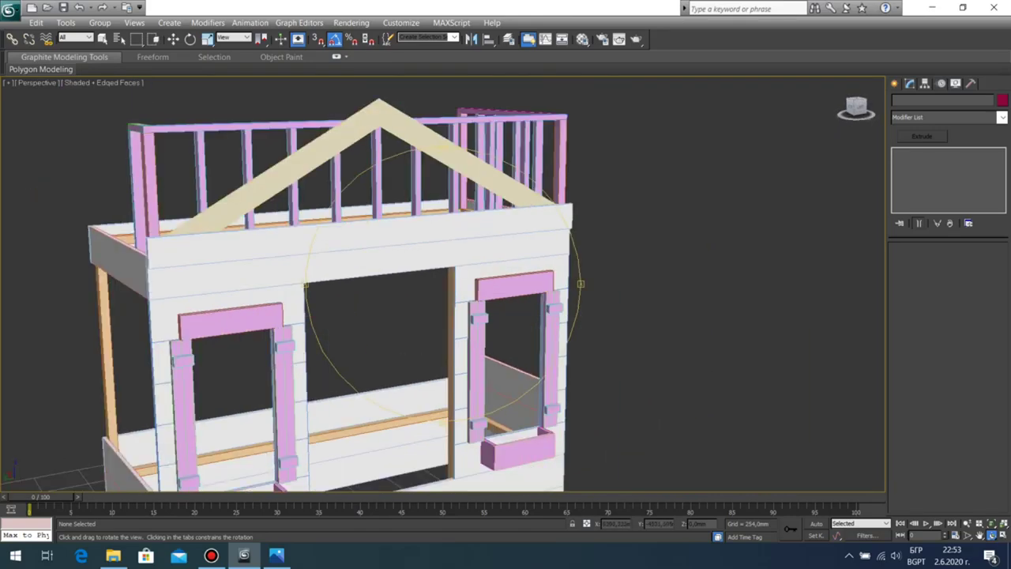
middle_drag(442, 293, 442, 349)
key(alt+w)
right_click(545, 225)
key(alt+w)
key(alt+w)
right_click(403, 355)
key(alt+w)
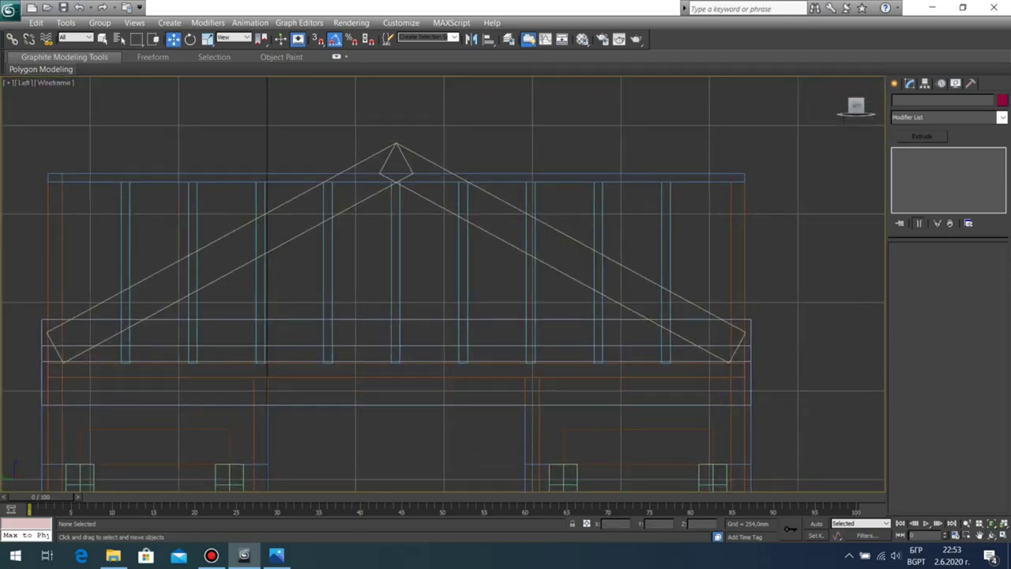
click(894, 83)
click(976, 169)
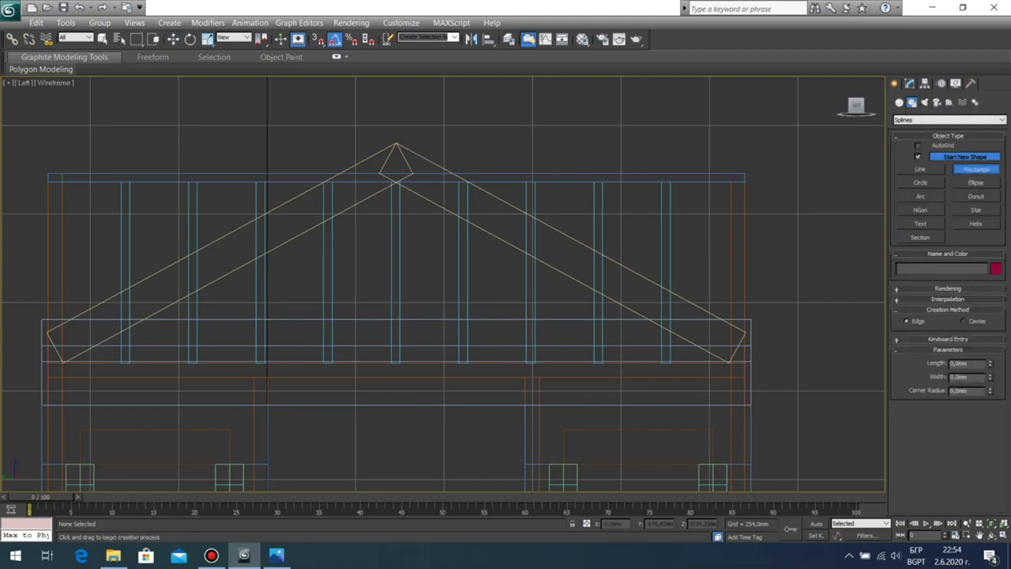
drag(395, 183, 445, 321)
key(Delete)
drag(140, 319, 647, 308)
key(Delete)
Step: In the Perspective view, raise both gable boards along the Z axis until their visible lower ends reach the 120 mm board's outer ends
key(alt+w)
click(664, 387)
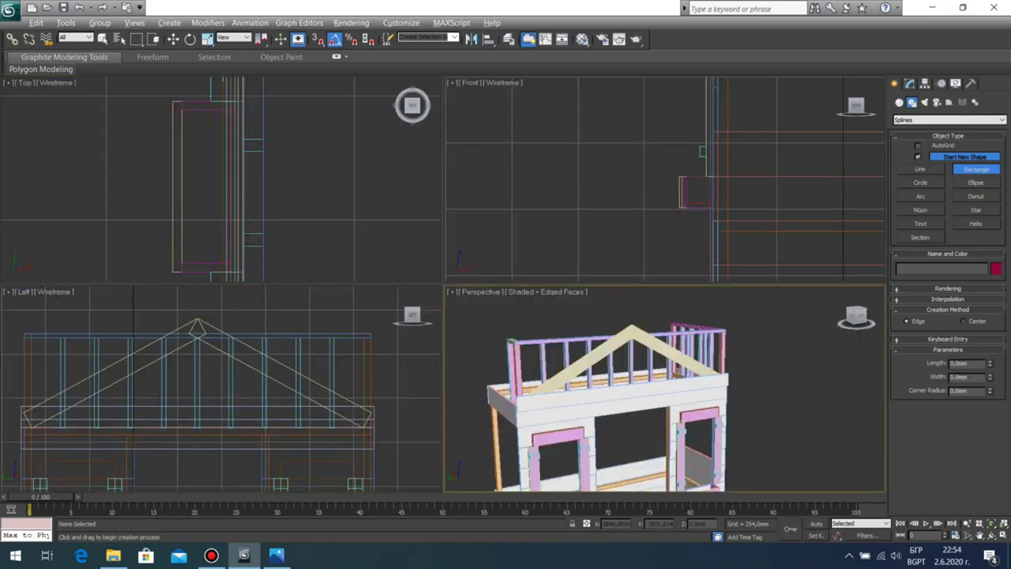
key(alt+w)
middle_drag(664, 387, 661, 406)
click(991, 535)
drag(584, 324, 115, 326)
right_click(115, 325)
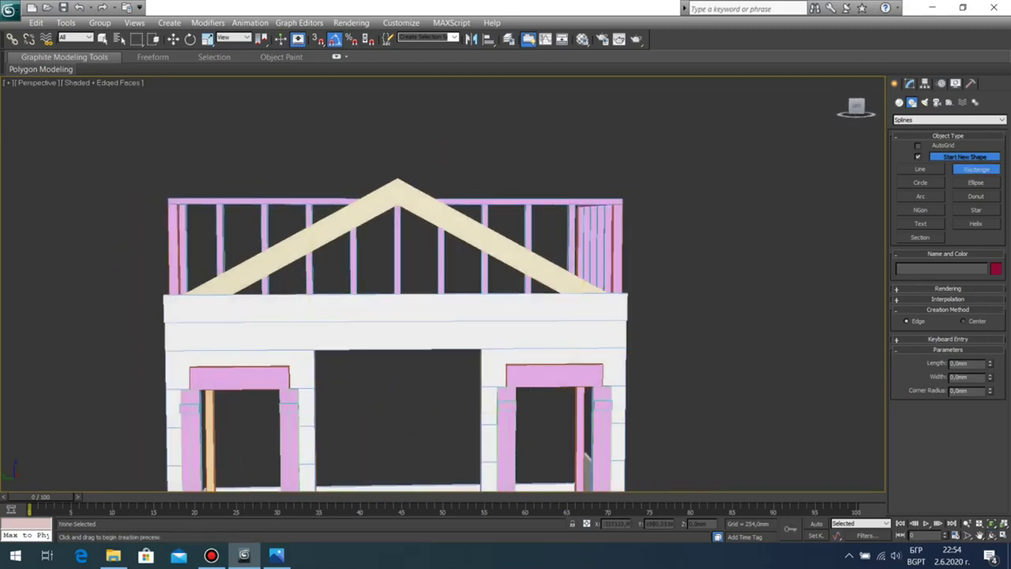
key(w)
click(456, 223)
ctrl+click(340, 220)
mouse_move(397, 221)
mouse_down()
mouse_move(397, 244)
mouse_move(397, 213)
mouse_up()
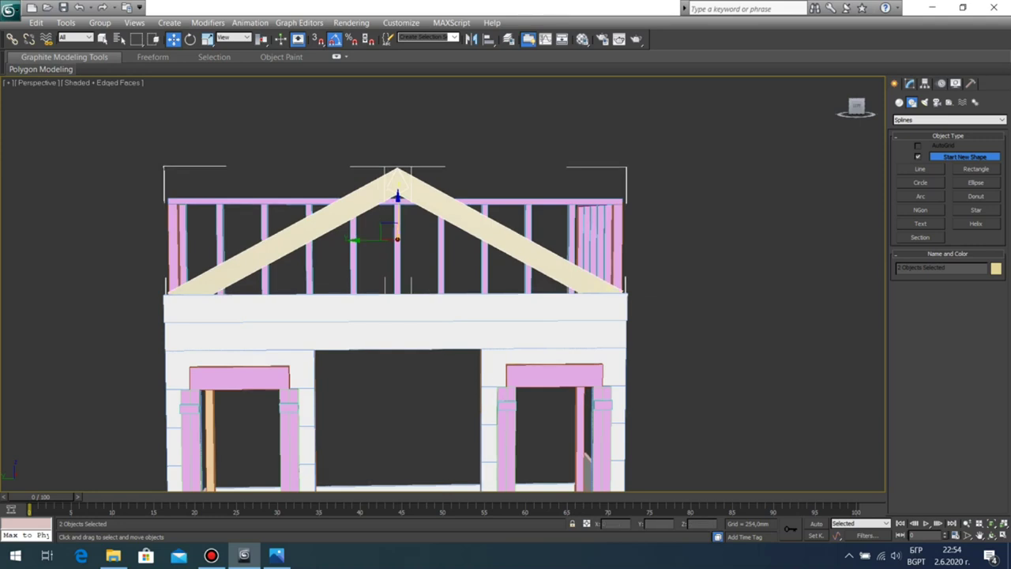
Step: Delete both diagonal gable boards from the bed's front
key(Delete)
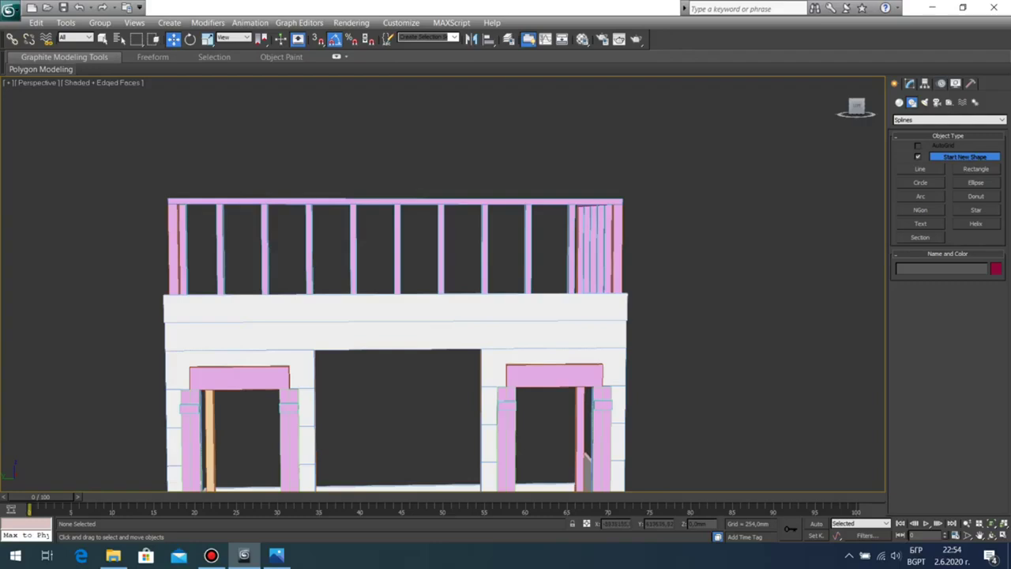
Step: In the Left view, measure the height between the top rail and the front board with a temporary rectangle, and delete it
key(alt+w)
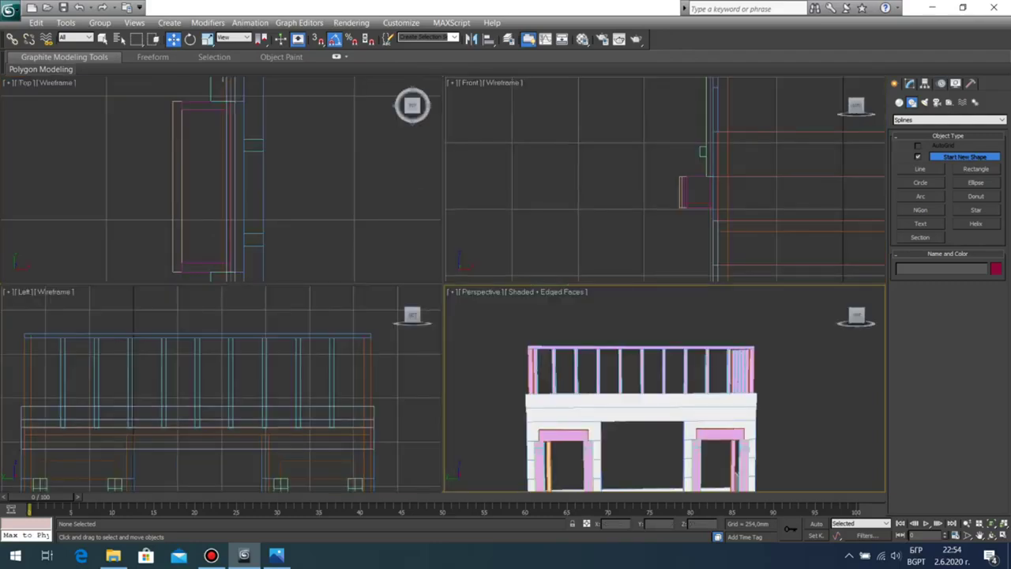
click(221, 387)
key(alt+w)
middle_drag(307, 292, 316, 294)
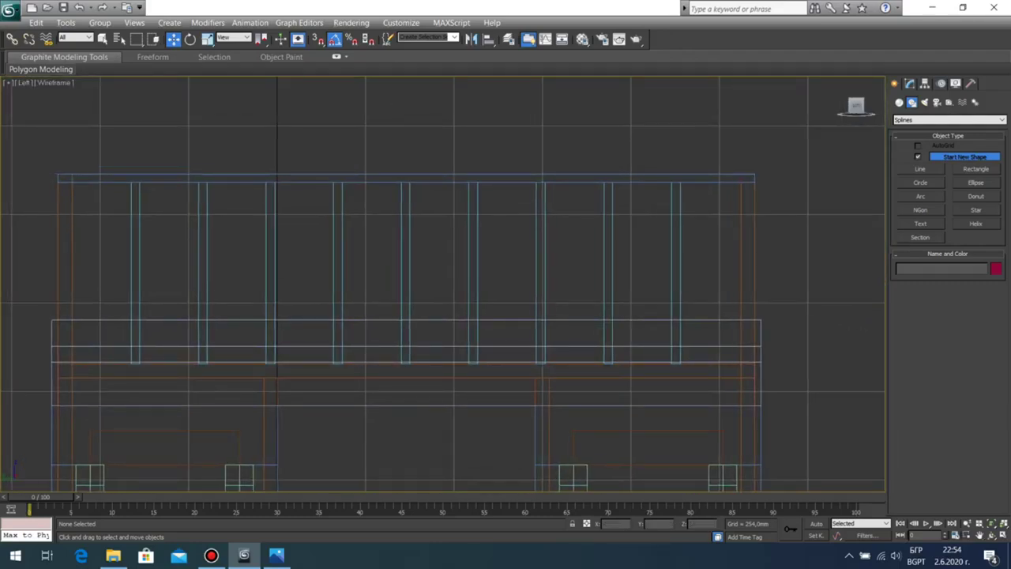
click(976, 169)
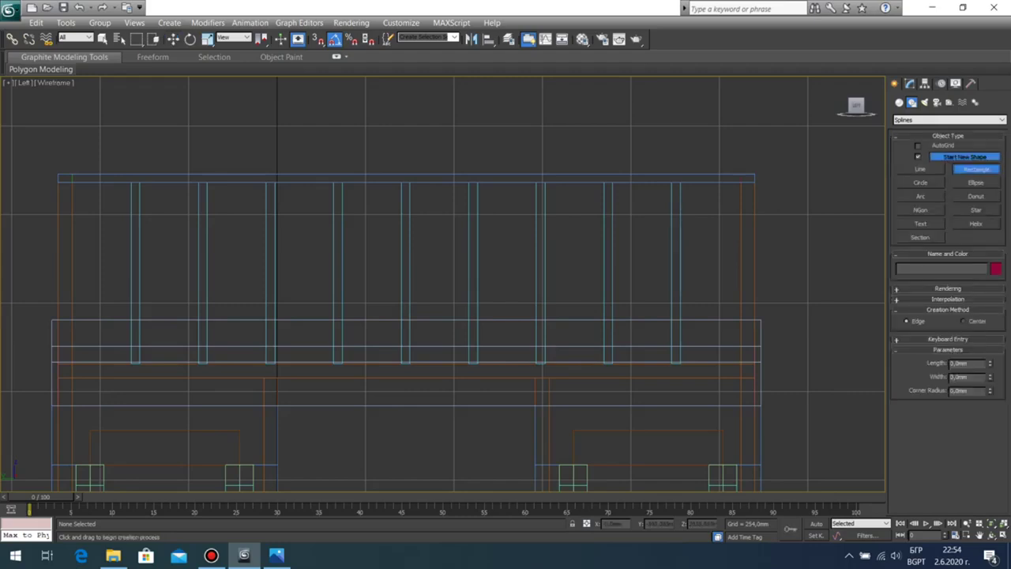
drag(404, 184, 427, 321)
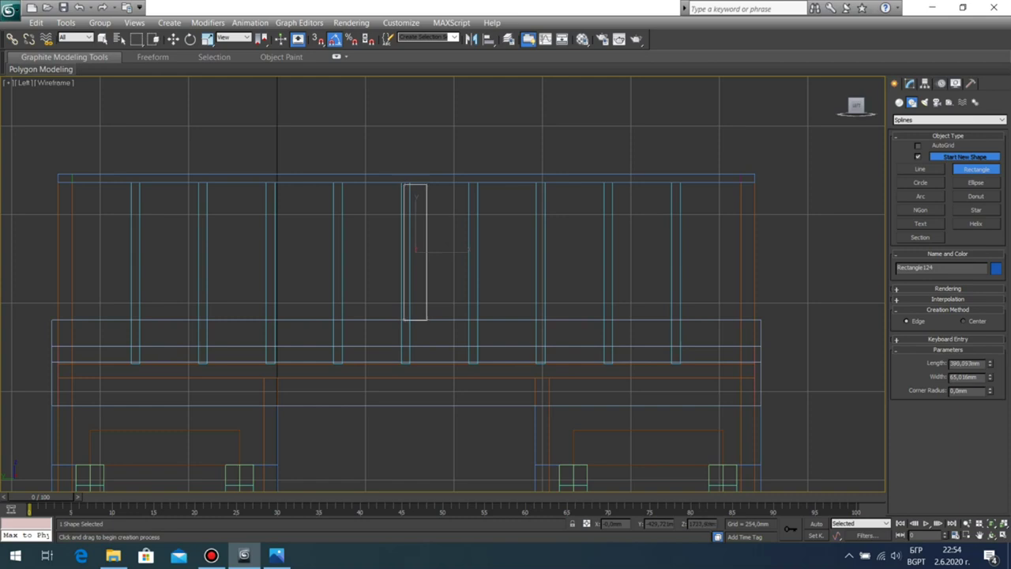
key(Delete)
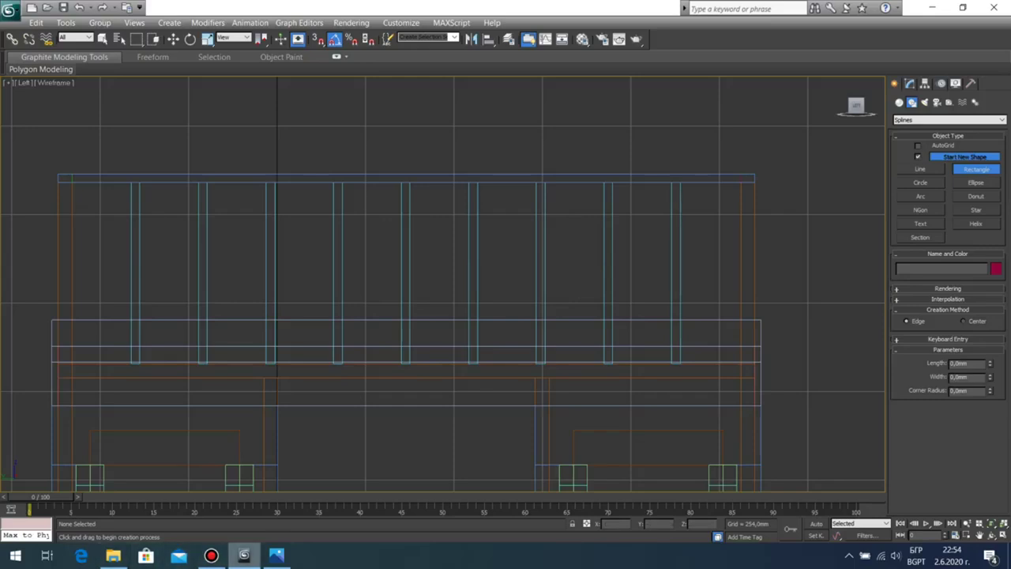
Step: Consult the reference photo, and lower the uppermost front board slightly along the Z axis in the Perspective view
click(276, 555)
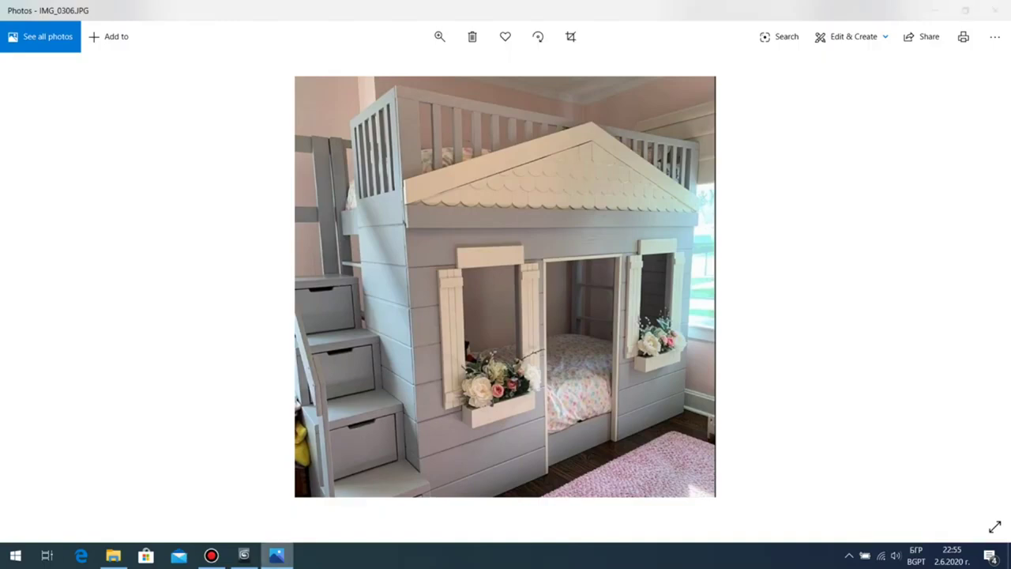
click(276, 555)
middle_drag(410, 348, 429, 268)
key(alt+w)
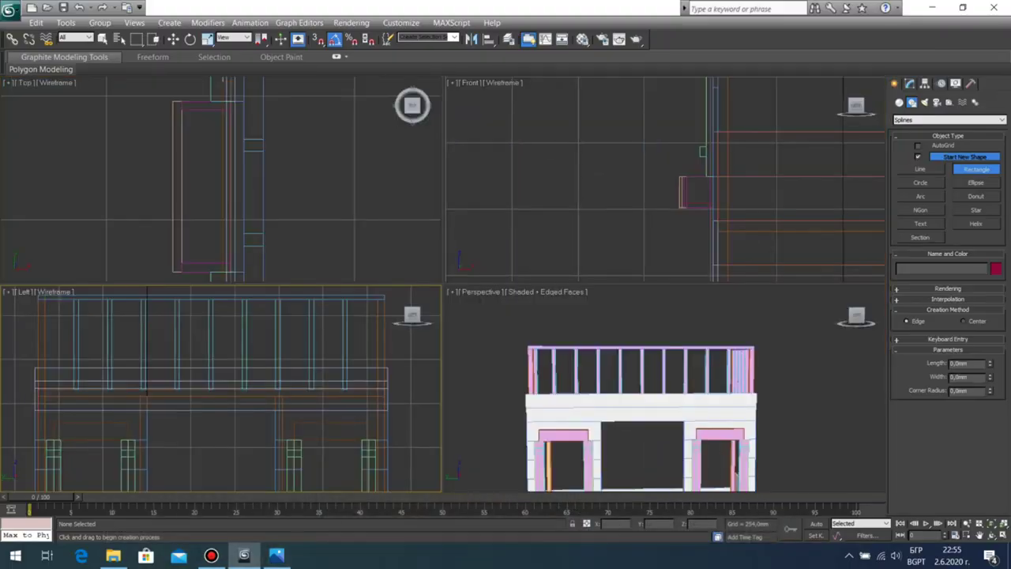
click(521, 348)
key(alt+w)
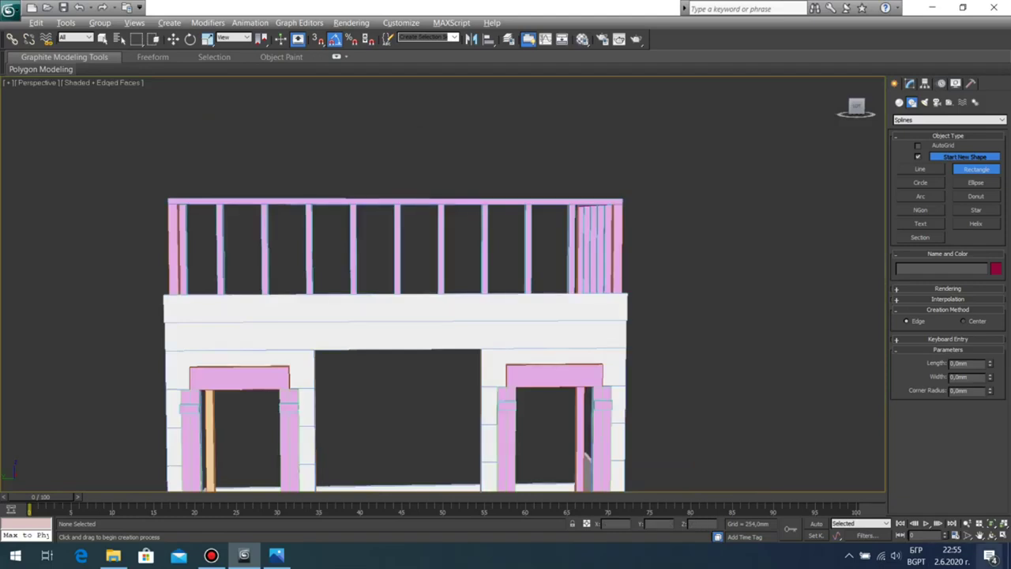
click(991, 535)
drag(411, 316, 512, 292)
key(Escape)
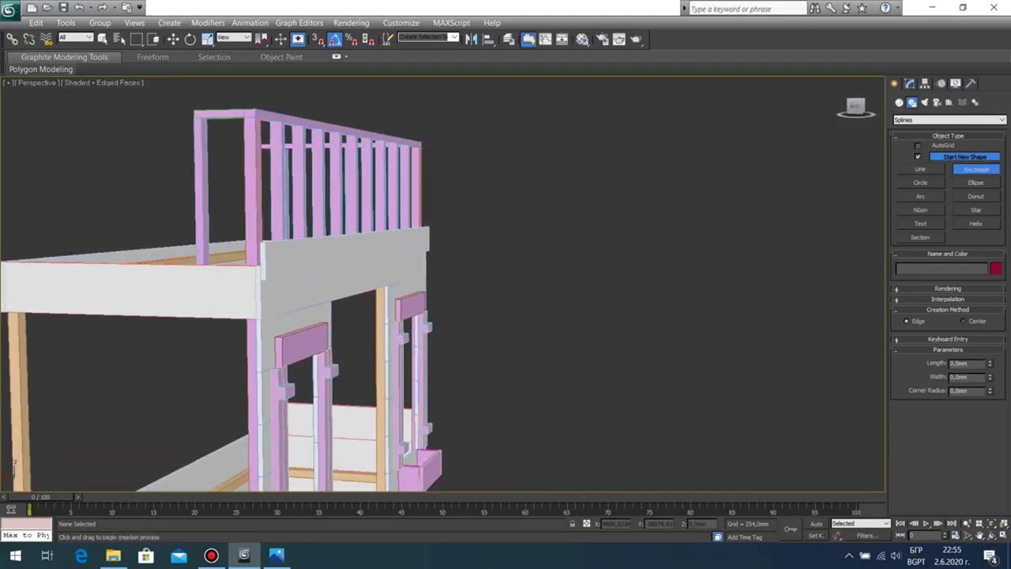
key(w)
click(344, 255)
drag(361, 211, 362, 225)
Step: Compare the uppermost front board's position with the reference photo from several angles
click(991, 535)
drag(506, 300, 355, 303)
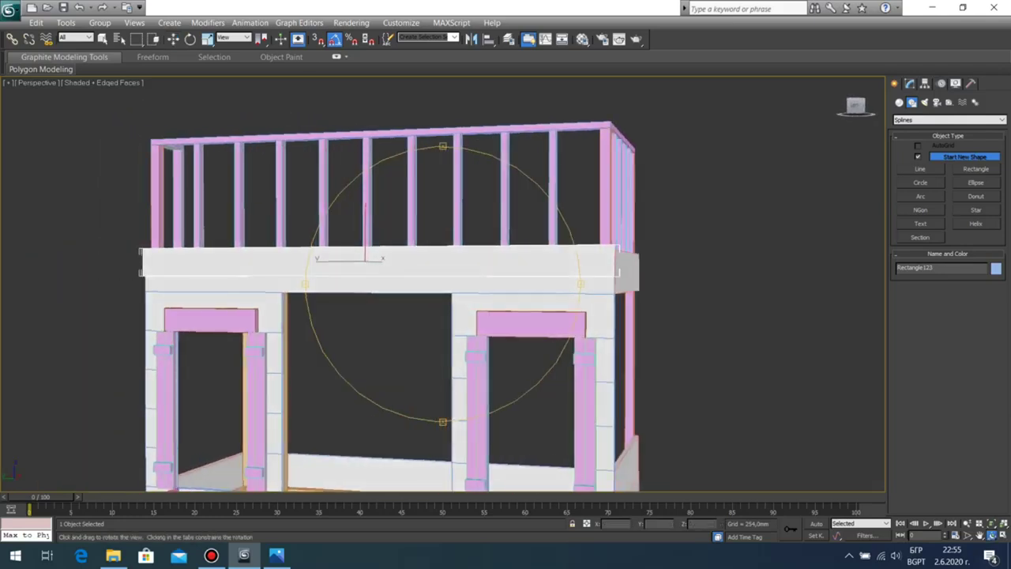
click(277, 555)
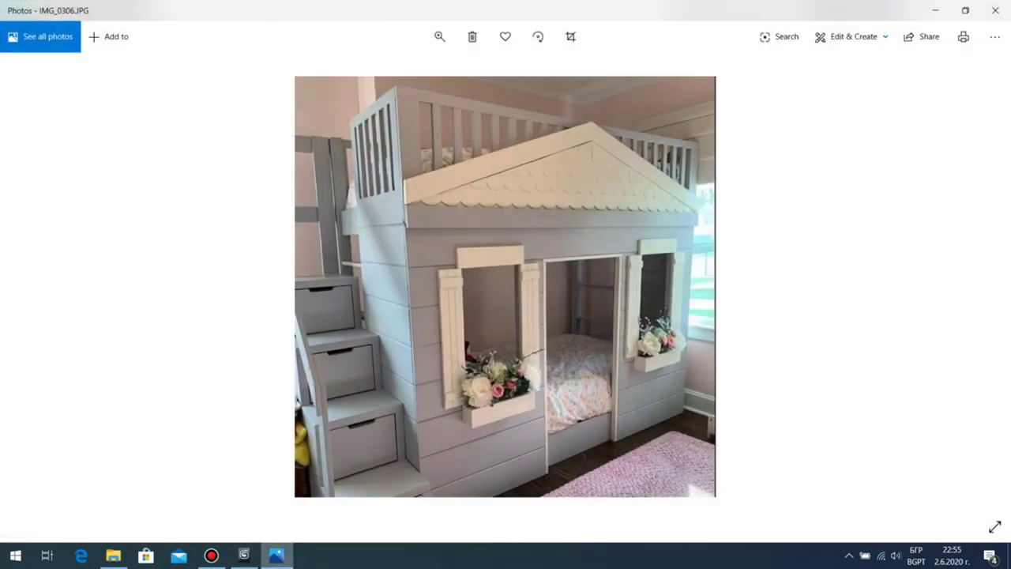
click(277, 555)
drag(387, 316, 444, 314)
scroll(419, 320, down, 4)
scroll(444, 314, up, 4)
Step: Inspect the extrusion settings of the middle front baluster, and deselect it
key(w)
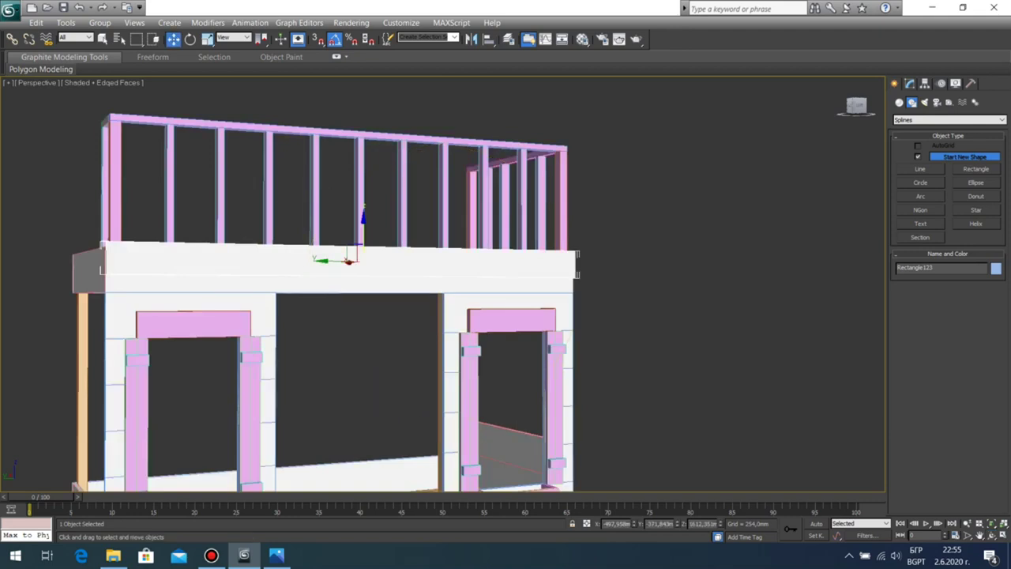
click(360, 189)
click(909, 83)
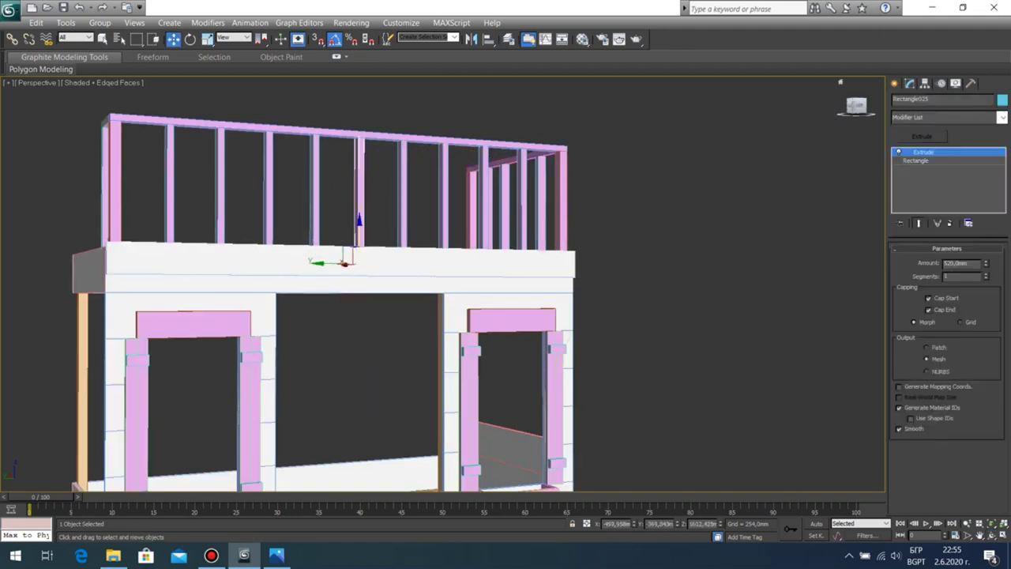
click(711, 308)
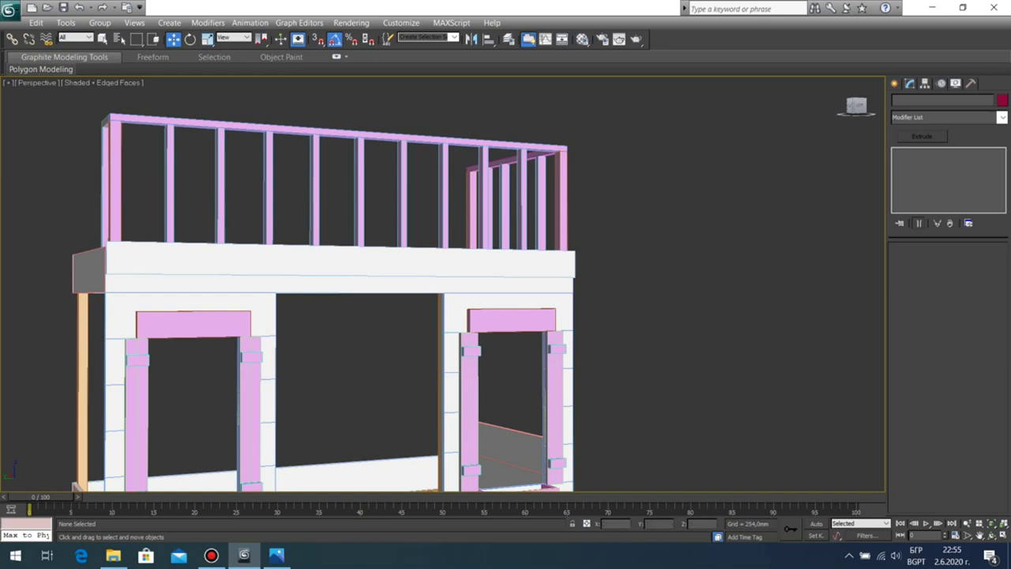
Step: Examine the front board and upper railing from above and up close, followed by the whole bed
click(991, 535)
drag(394, 268, 494, 335)
scroll(442, 285, up, 4)
scroll(442, 284, up, 2)
scroll(442, 285, down, 3)
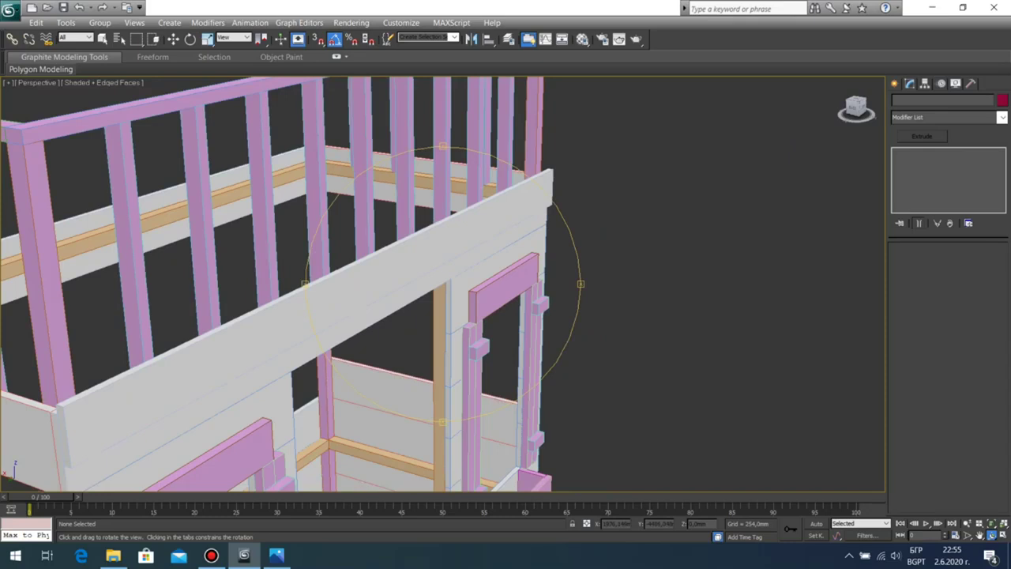
middle_drag(442, 316, 490, 249)
drag(426, 308, 387, 265)
scroll(442, 285, down, 3)
scroll(443, 284, up, 3)
scroll(442, 285, down, 3)
scroll(442, 284, down, 4)
middle_drag(442, 316, 413, 270)
drag(426, 276, 428, 298)
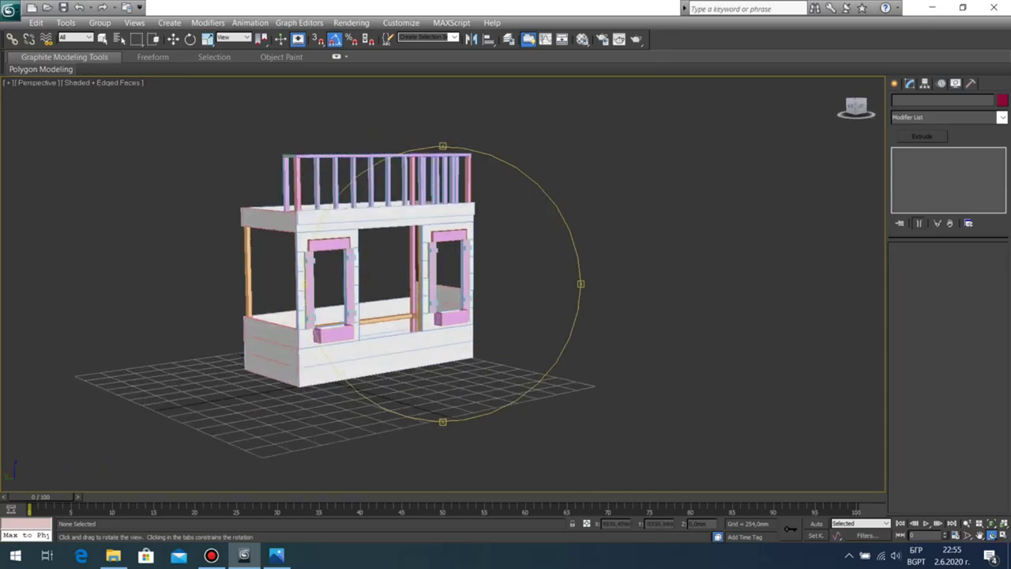
Step: Examine the window frames, shutters and flower boxes on the bed's front, near and from a distance
scroll(442, 284, up, 5)
middle_drag(442, 308, 475, 296)
scroll(442, 285, down, 5)
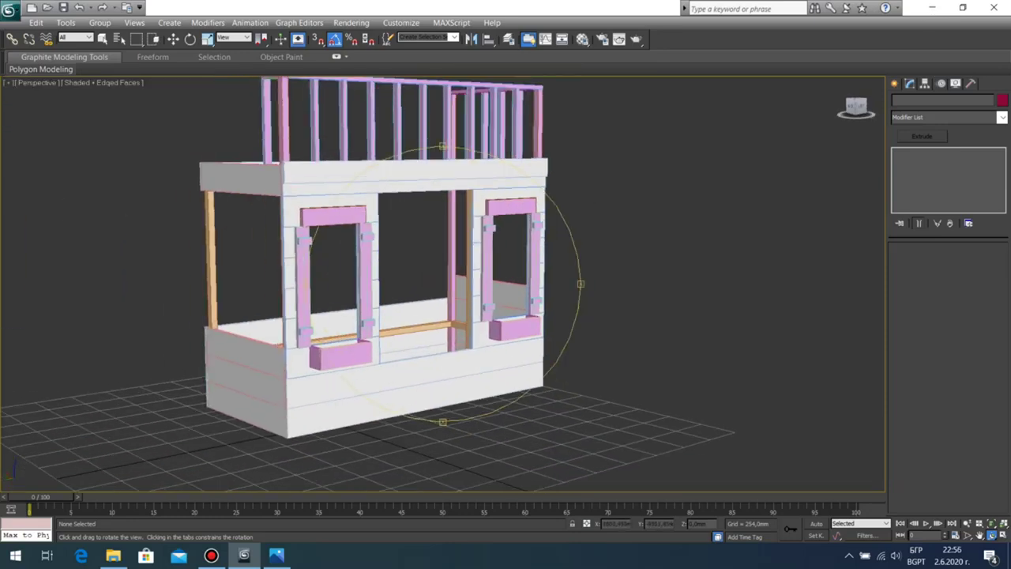
scroll(442, 285, up, 5)
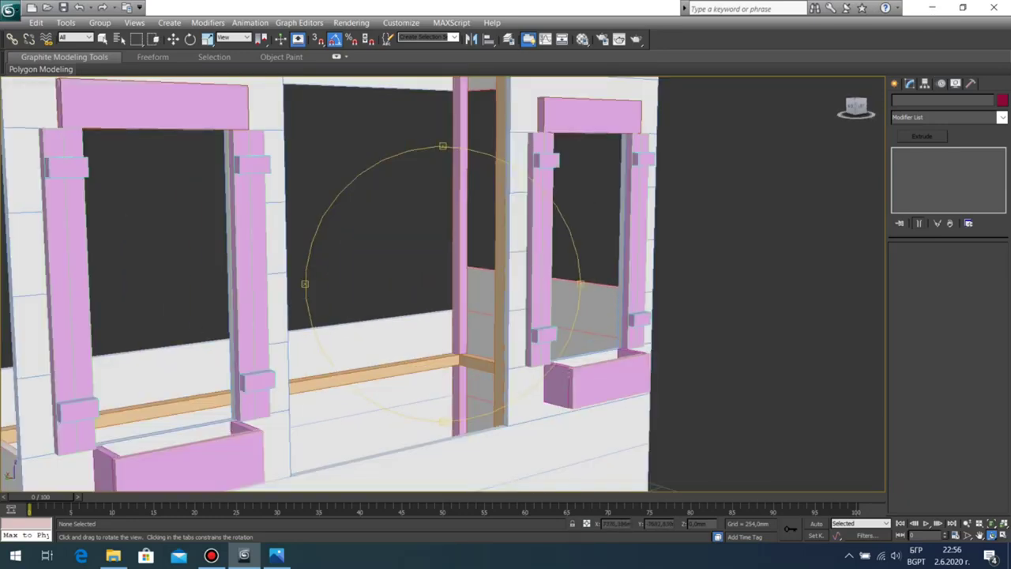
scroll(442, 284, down, 3)
middle_drag(442, 285, 444, 304)
scroll(442, 285, down, 3)
scroll(442, 284, up, 3)
scroll(442, 284, down, 3)
drag(490, 277, 356, 256)
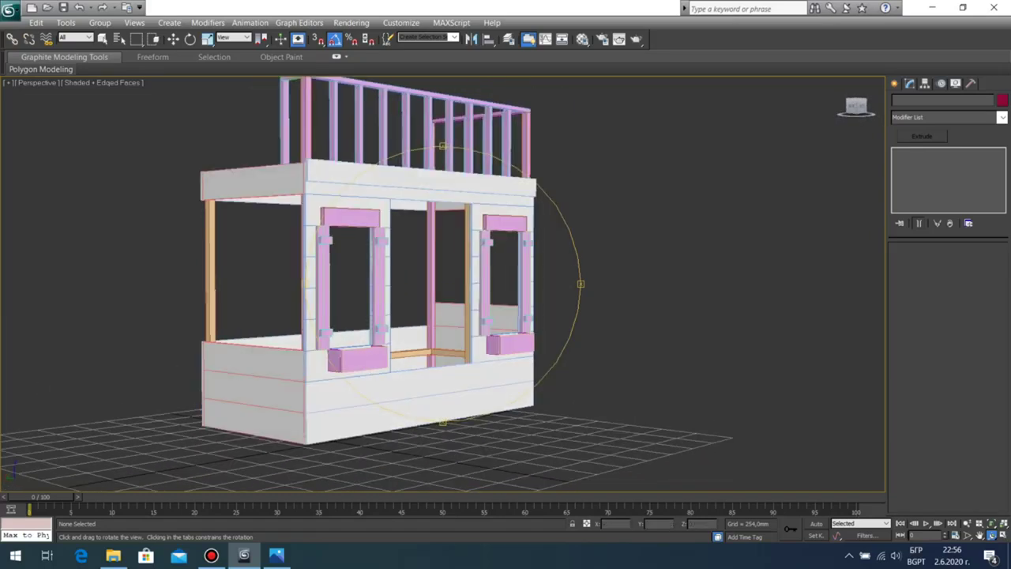
Step: Compare the whole bed with the reference photo, viewing its front from slightly above
key(alt+Tab)
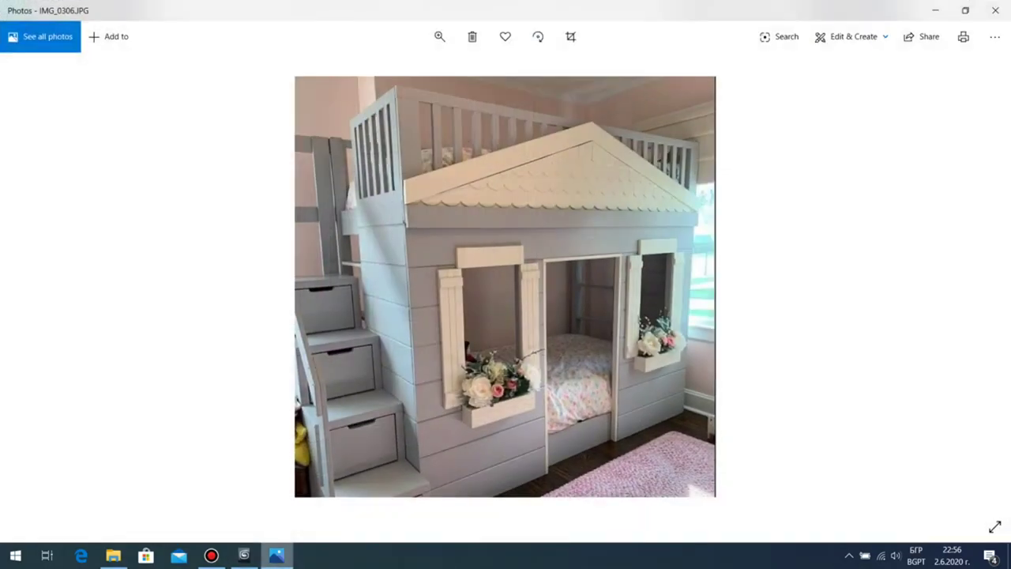
click(277, 555)
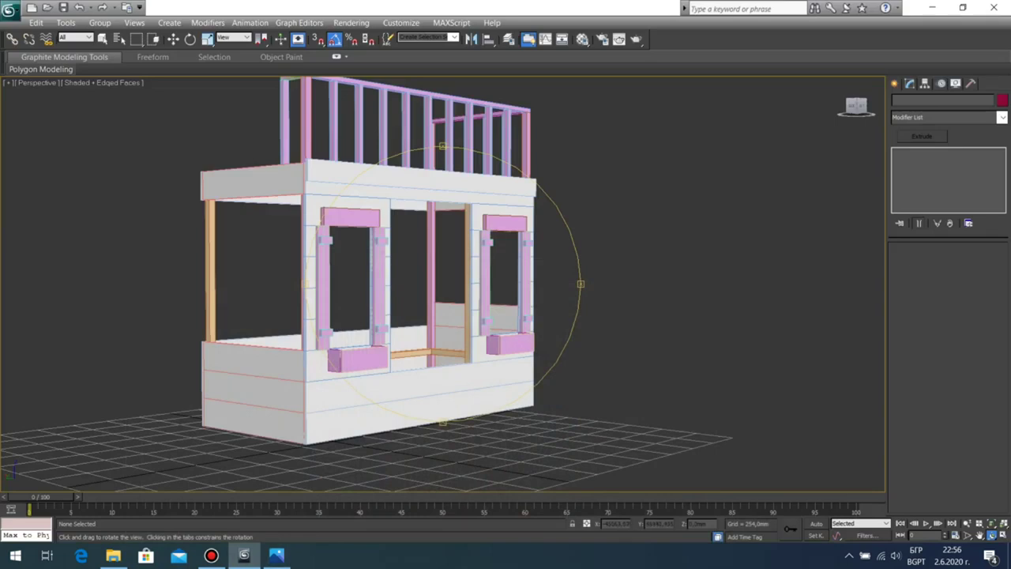
drag(379, 265, 402, 291)
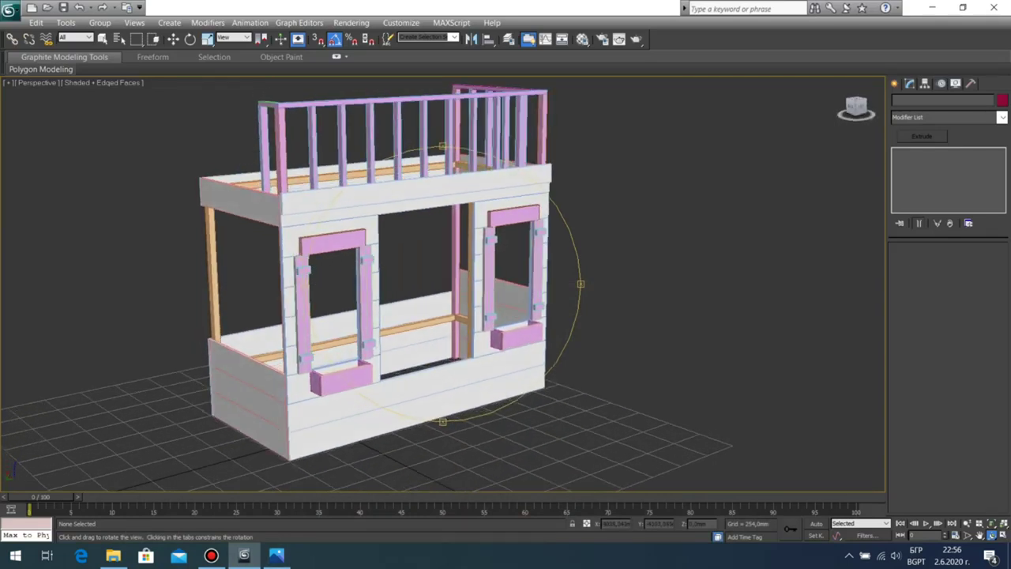
drag(401, 290, 367, 286)
Step: Inspect the base rectangle dimensions of the lowest front plank, and deselect the plank
key(w)
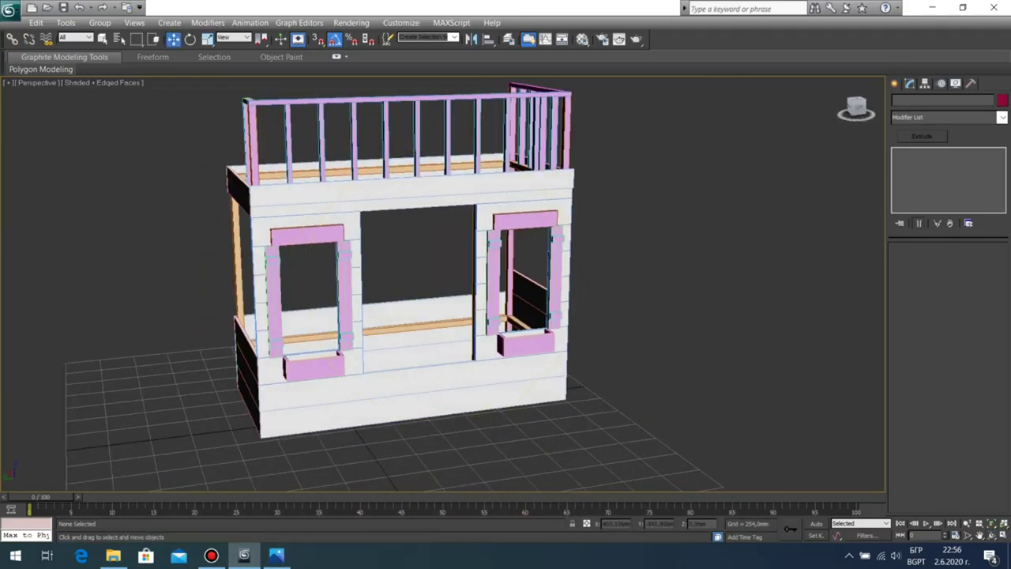
click(414, 403)
click(894, 84)
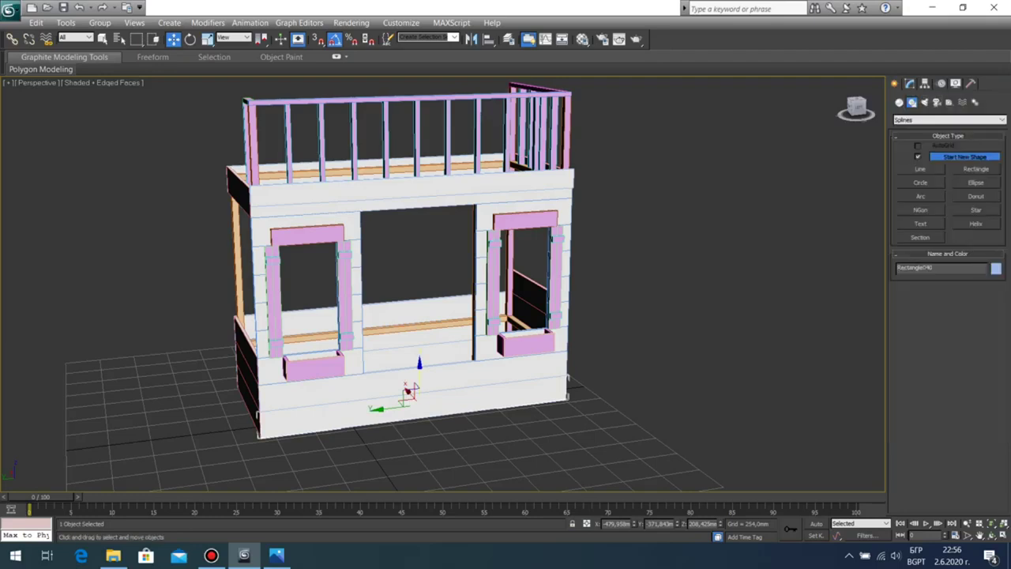
click(910, 83)
click(917, 161)
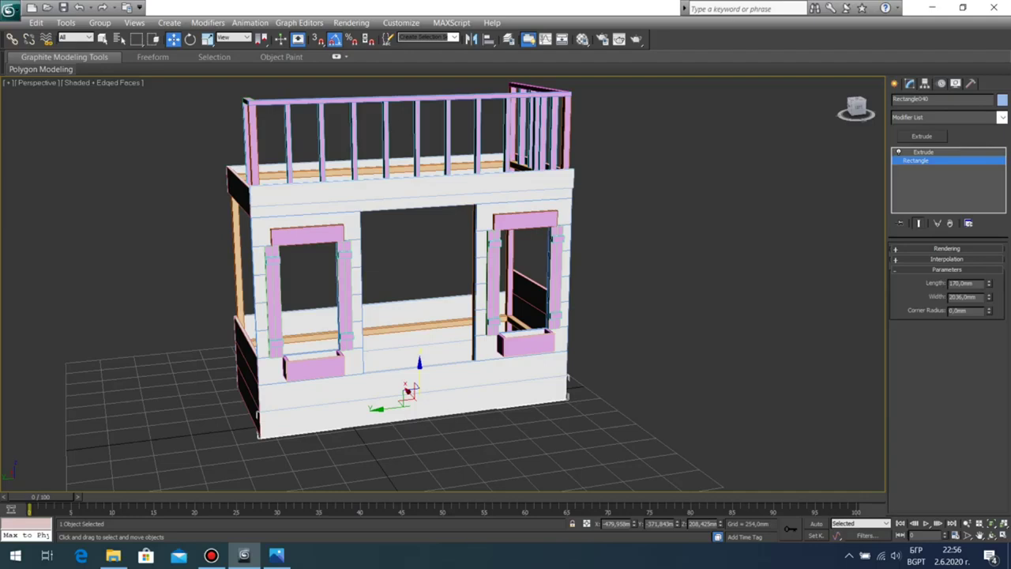
click(895, 83)
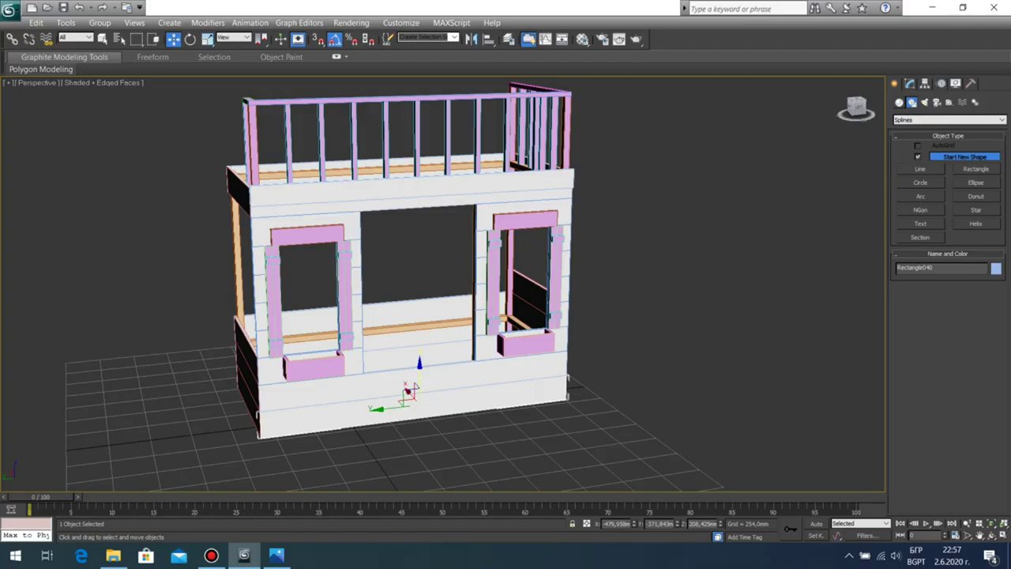
key(ctrl+d)
Step: Examine the bed's front from low and high angles and check it against the reference photo
click(992, 535)
drag(419, 296, 584, 296)
drag(393, 204, 677, 183)
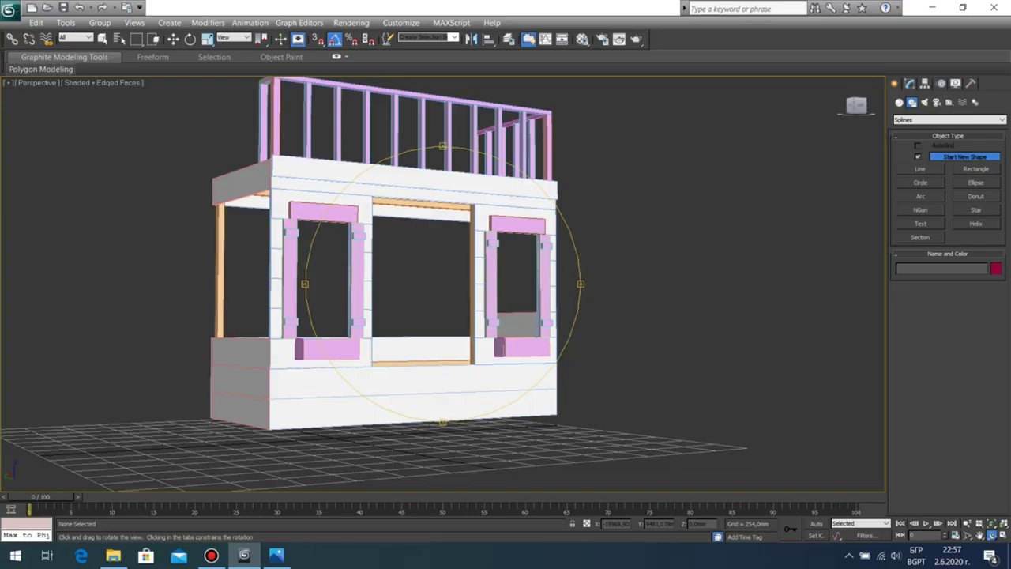
drag(517, 233, 449, 293)
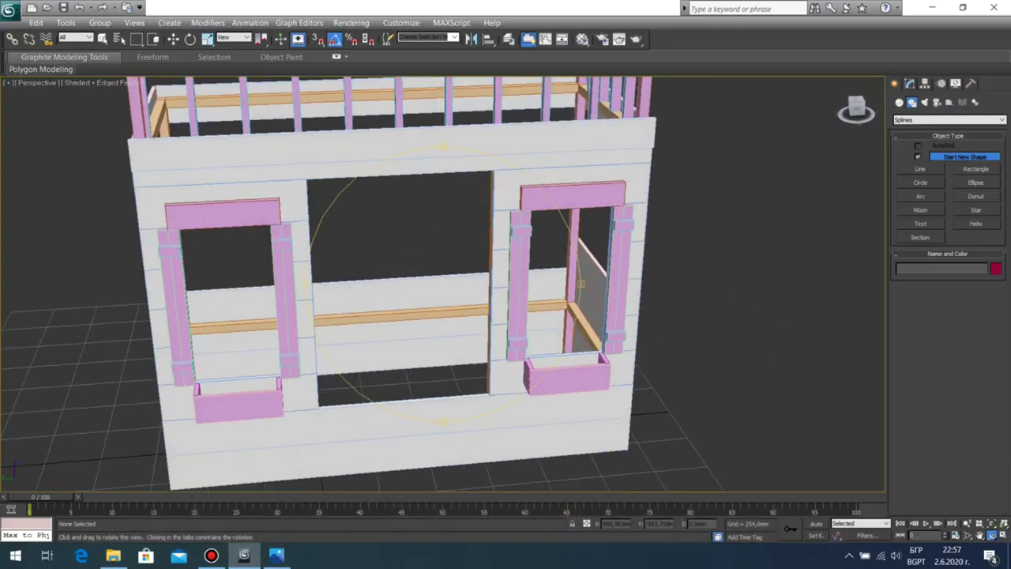
drag(426, 316, 473, 296)
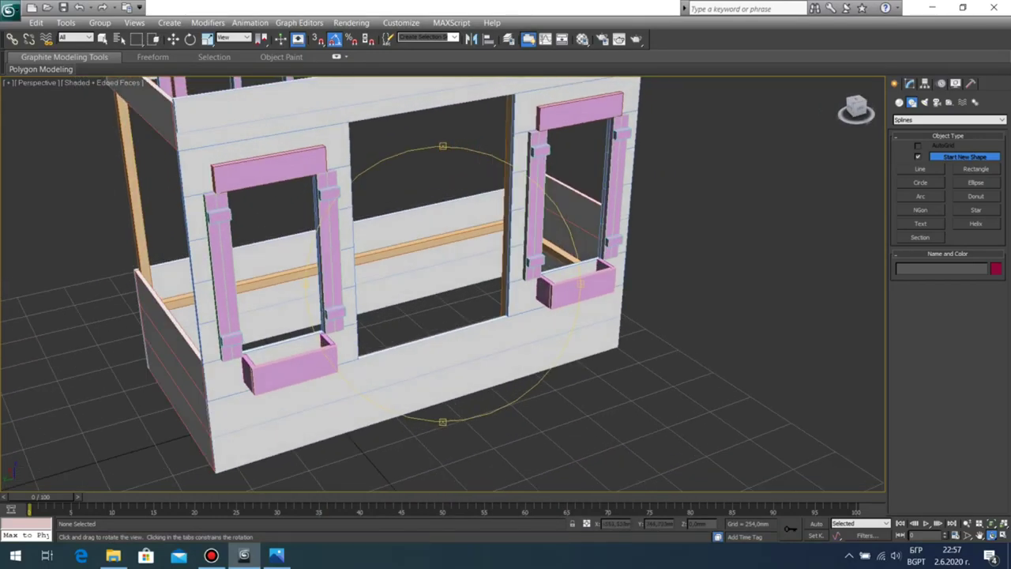
click(277, 555)
click(276, 555)
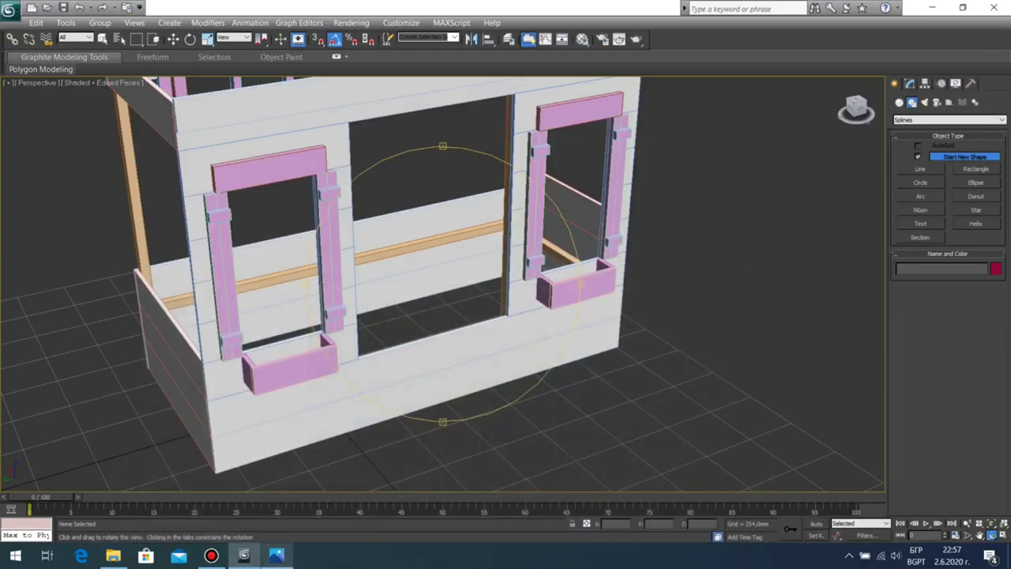
mouse_move(474, 300)
mouse_down()
mouse_move(418, 308)
mouse_move(469, 300)
mouse_up()
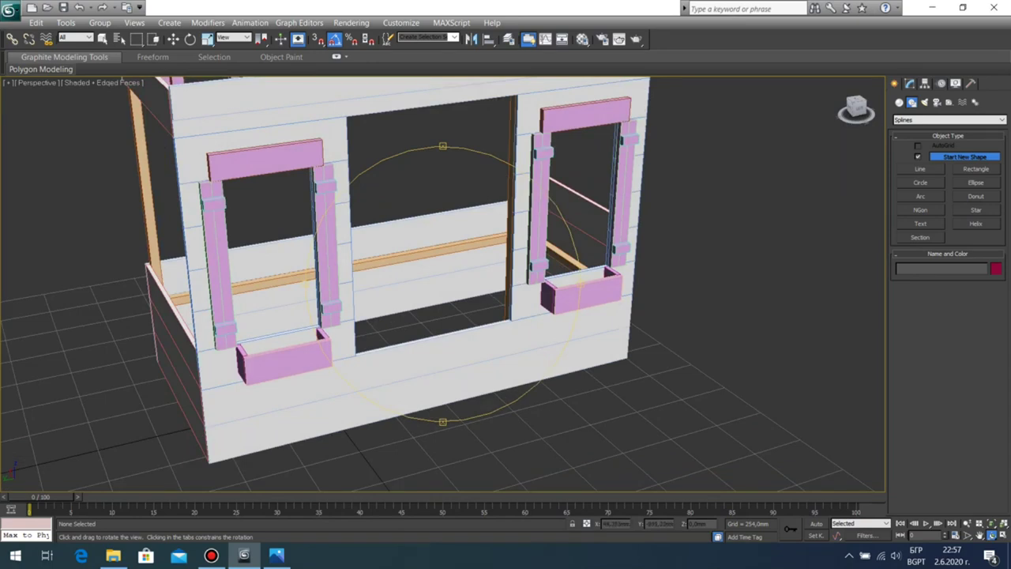
Step: Examine the doorway opening, lower front planks and flower boxes up close
key(w)
key(ctrl+r)
drag(512, 325, 530, 286)
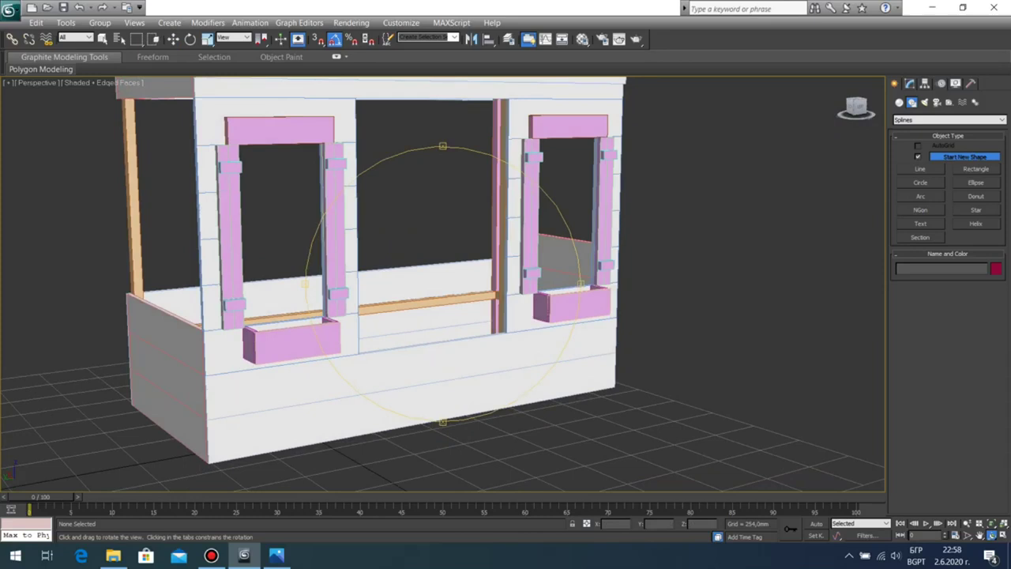
mouse_move(277, 555)
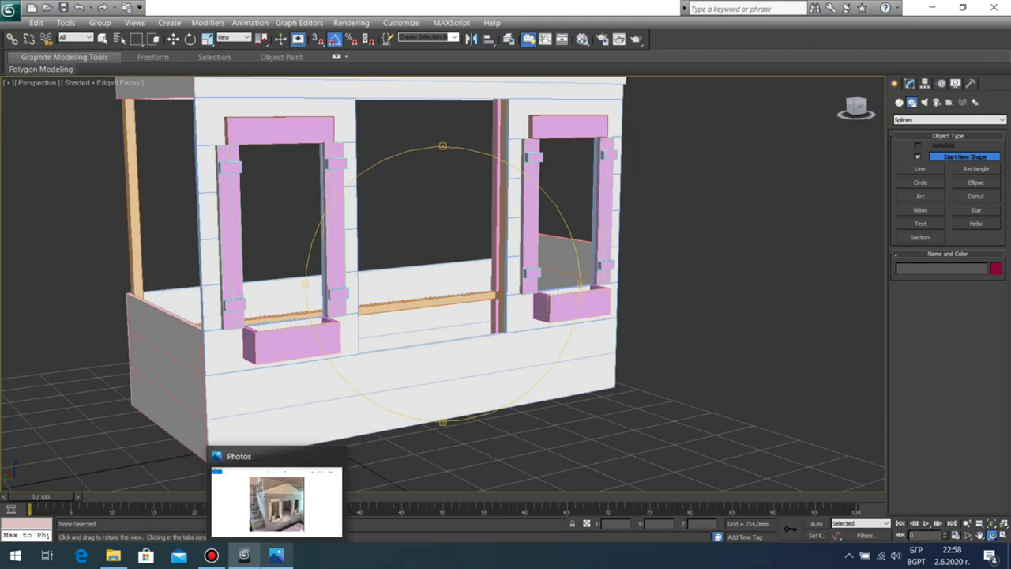
drag(340, 332, 359, 347)
scroll(442, 284, up, 5)
scroll(442, 285, down, 4)
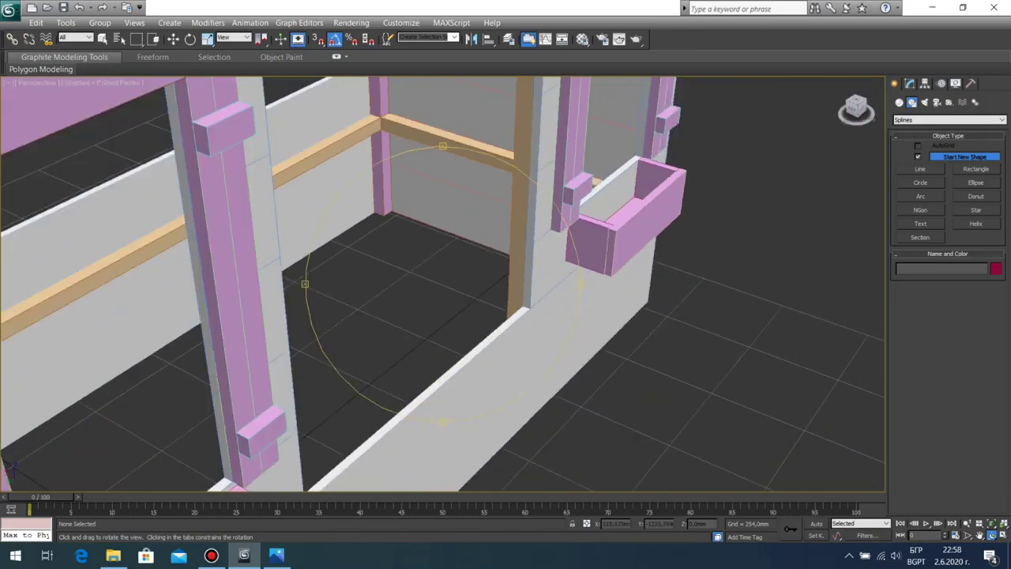
Step: Draw a 1020 by 740 mm rectangle in the Left view, snapped to opposite corners of the doorway opening
drag(442, 316, 387, 277)
key(alt+w)
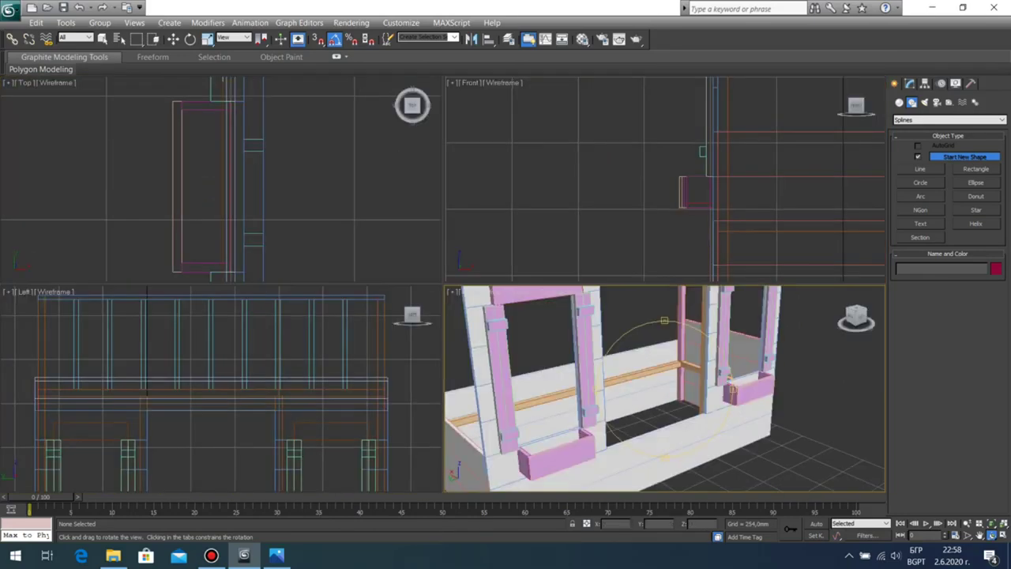
right_click(316, 380)
key(alt+w)
middle_drag(316, 379, 318, 246)
scroll(318, 246, up, 2)
middle_drag(427, 300, 414, 316)
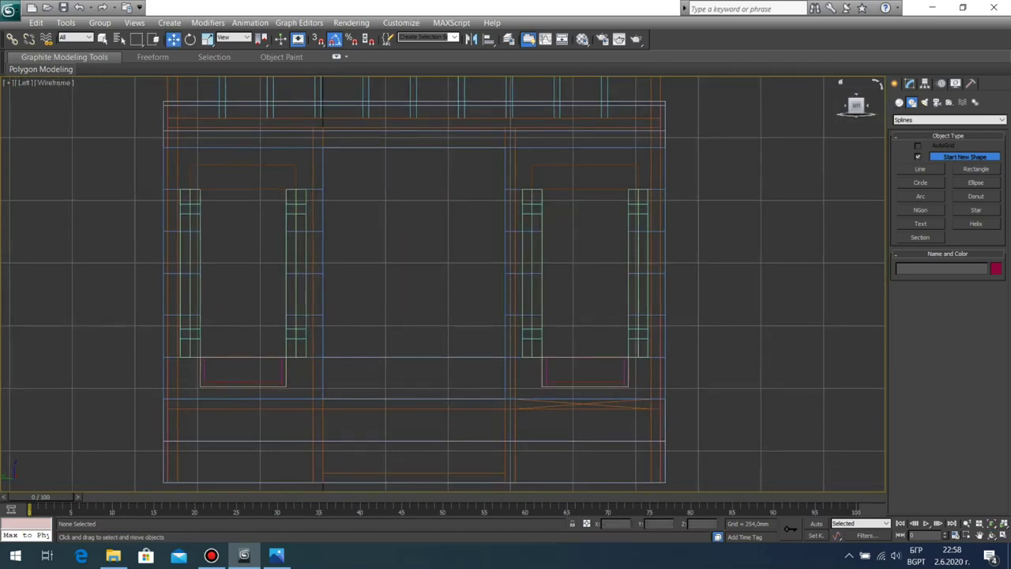
click(975, 169)
key(s)
drag(322, 148, 506, 399)
Step: Convert the doorway rectangle to an editable spline
key(alt+w)
middle_click(648, 348)
key(alt+w)
scroll(648, 348, up, 4)
scroll(442, 285, down, 5)
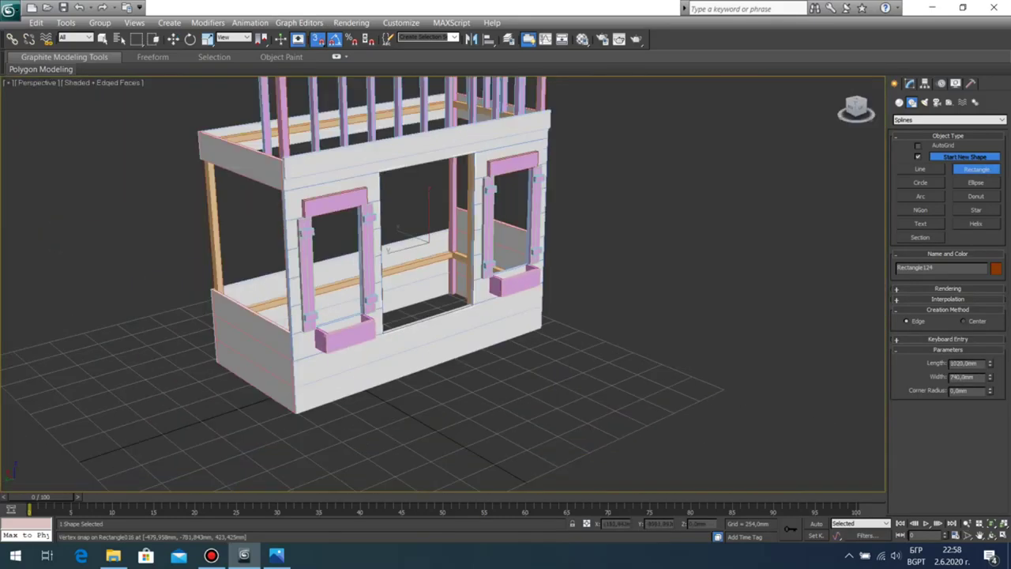
click(910, 83)
right_click(427, 301)
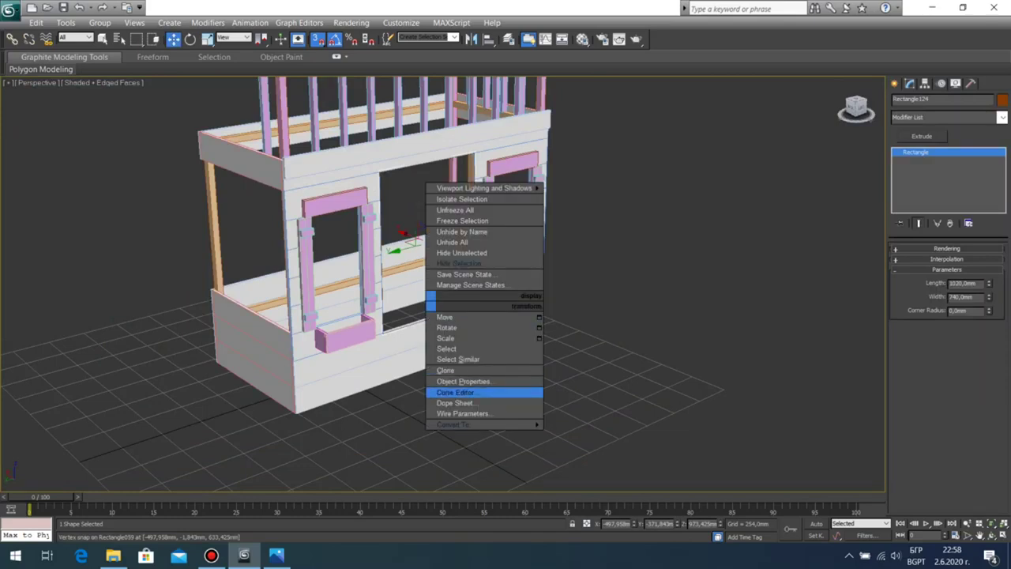
mouse_move(474, 424)
click(592, 424)
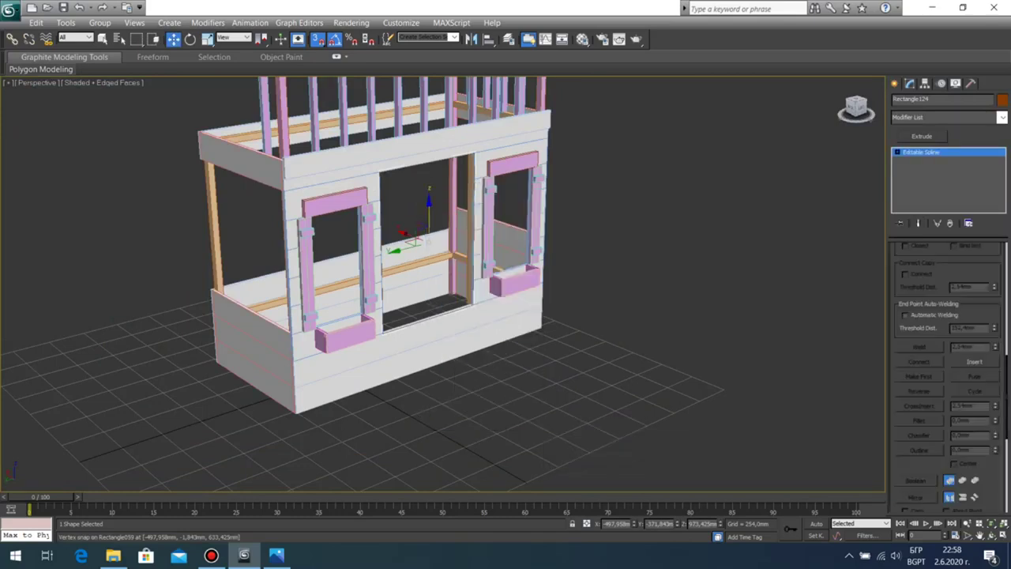
Step: Outline the doorway rectangle's spline by 30 mm to form a frame profile
click(897, 151)
click(916, 177)
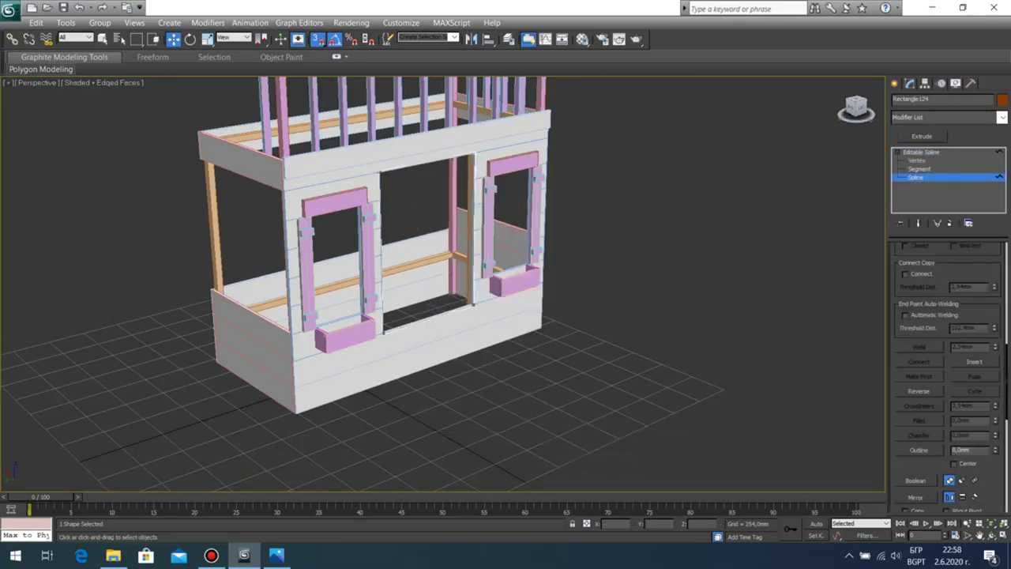
scroll(948, 377, down, 5)
double_click(961, 339)
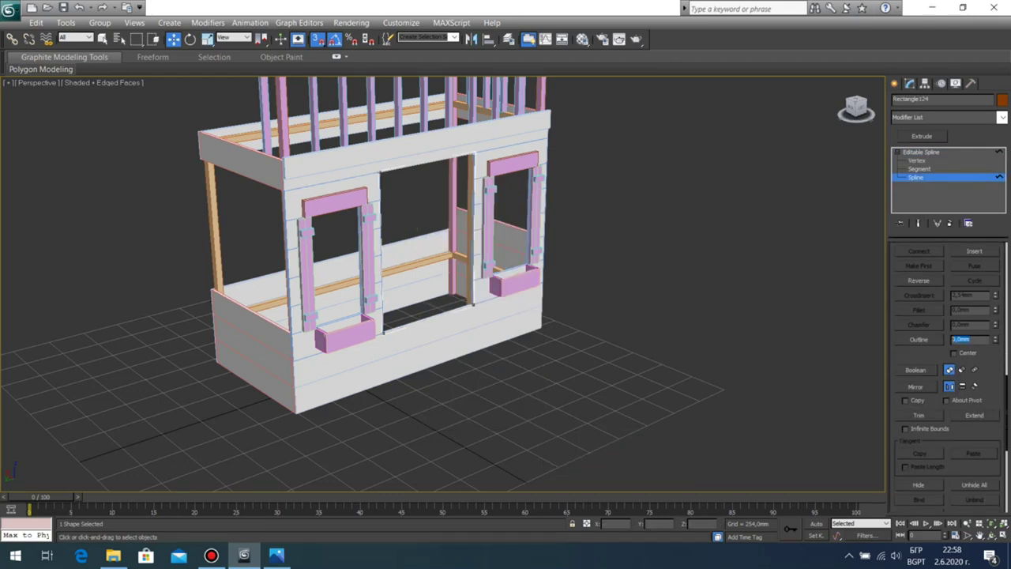
text(30)
key(Return)
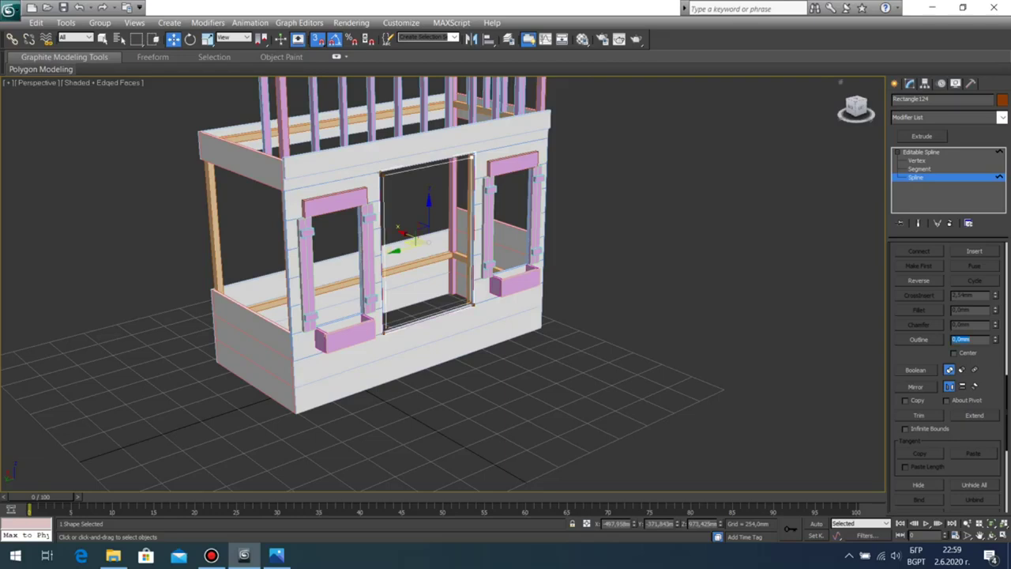
Step: Extrude the doorway frame profile 40 mm and deselect it
click(922, 135)
double_click(956, 263)
text(40)
key(Return)
click(750, 276)
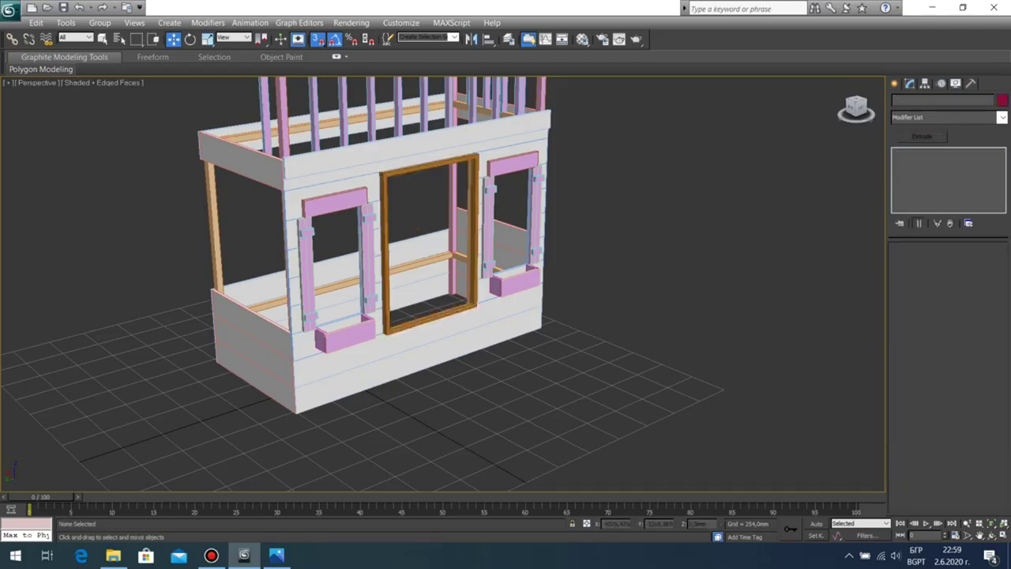
Step: Move the doorway frame inward, snapping its back edge flush with the inner face of the front planks
click(991, 535)
drag(473, 292, 592, 312)
scroll(442, 284, up, 7)
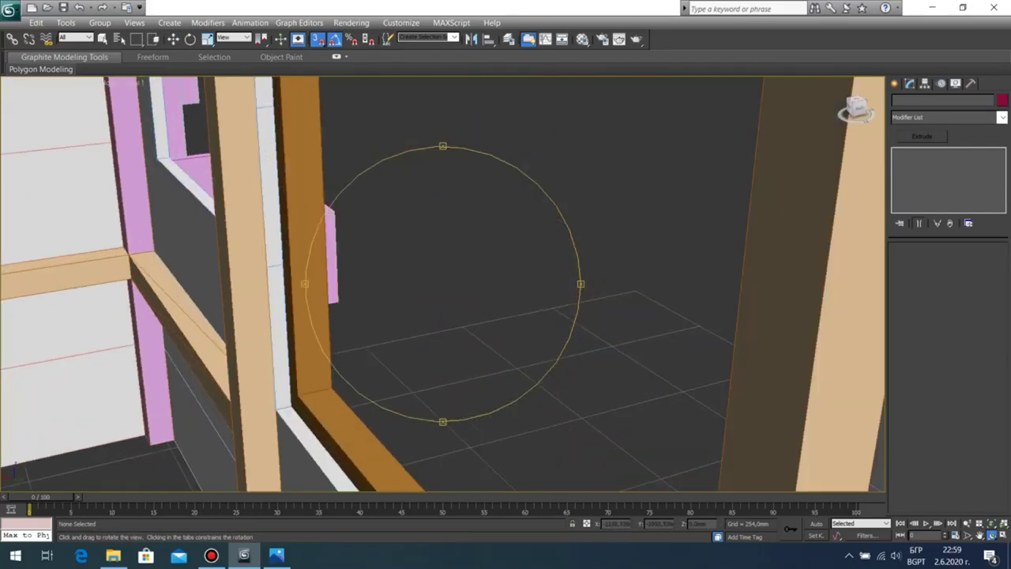
key(w)
click(304, 401)
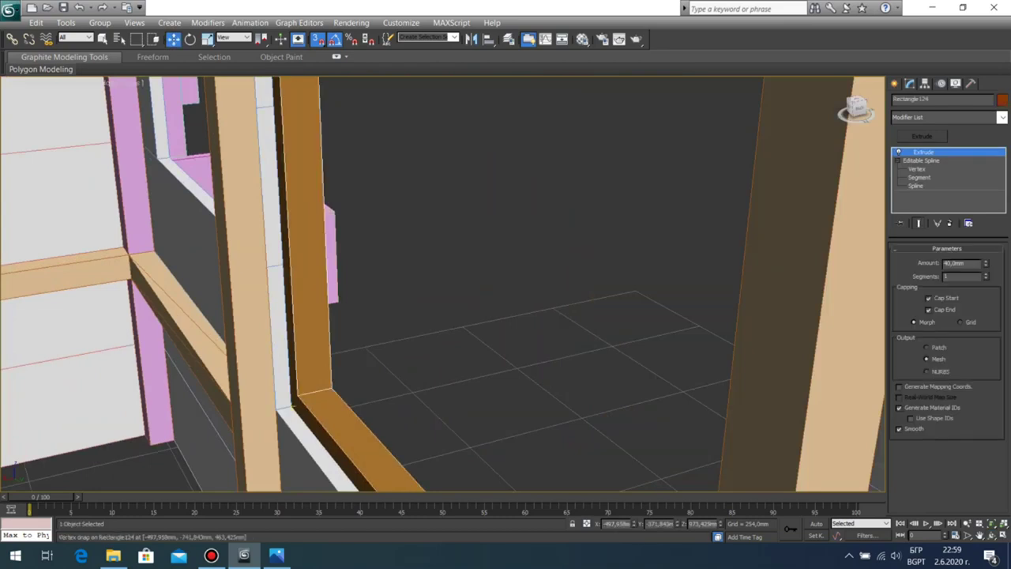
drag(292, 406, 278, 409)
scroll(442, 284, down, 5)
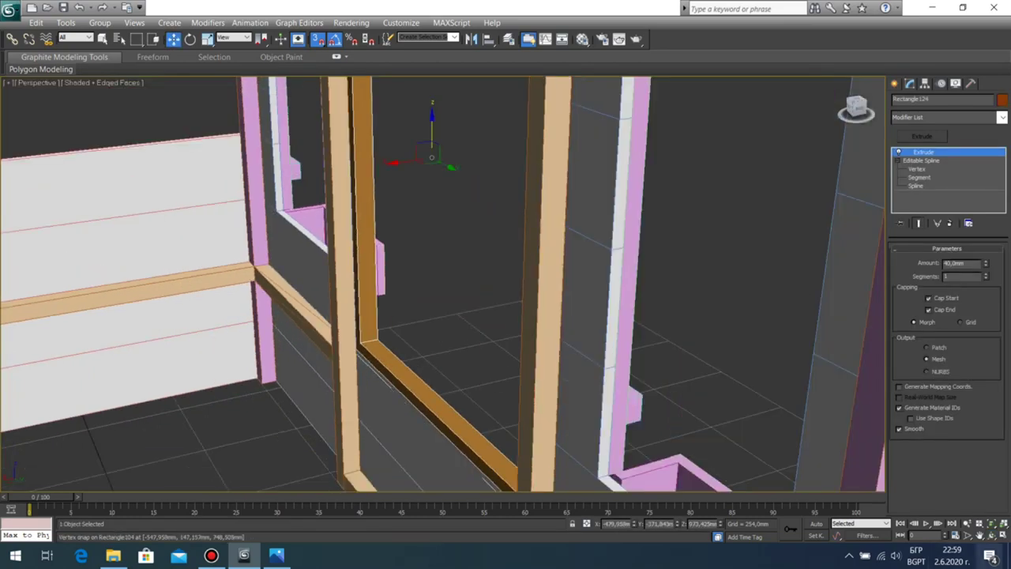
Step: Assign the pink 03 - Default material to the doorway frame and deselect it
click(991, 536)
drag(522, 315, 332, 316)
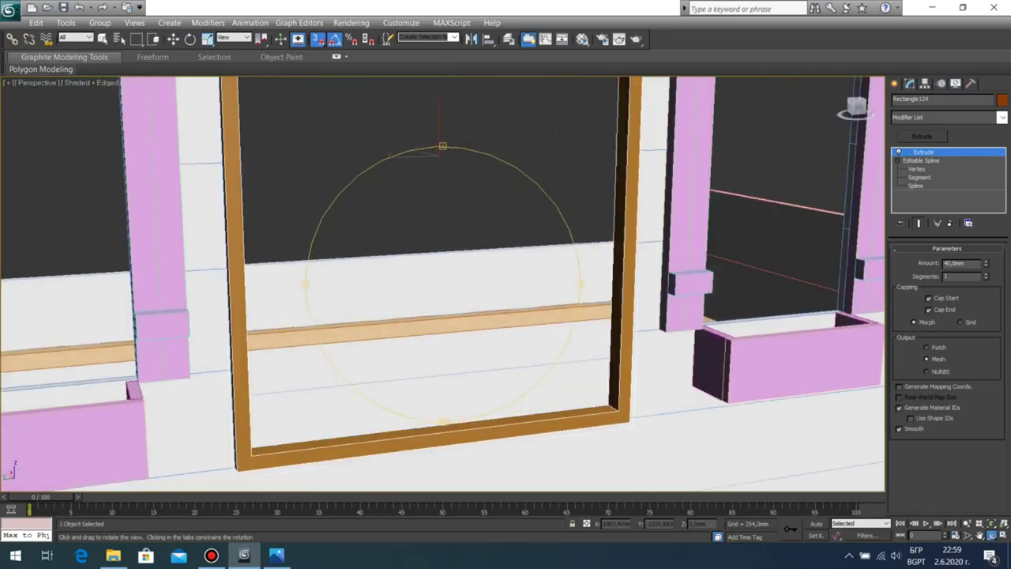
scroll(442, 284, down, 6)
drag(410, 316, 473, 311)
key(m)
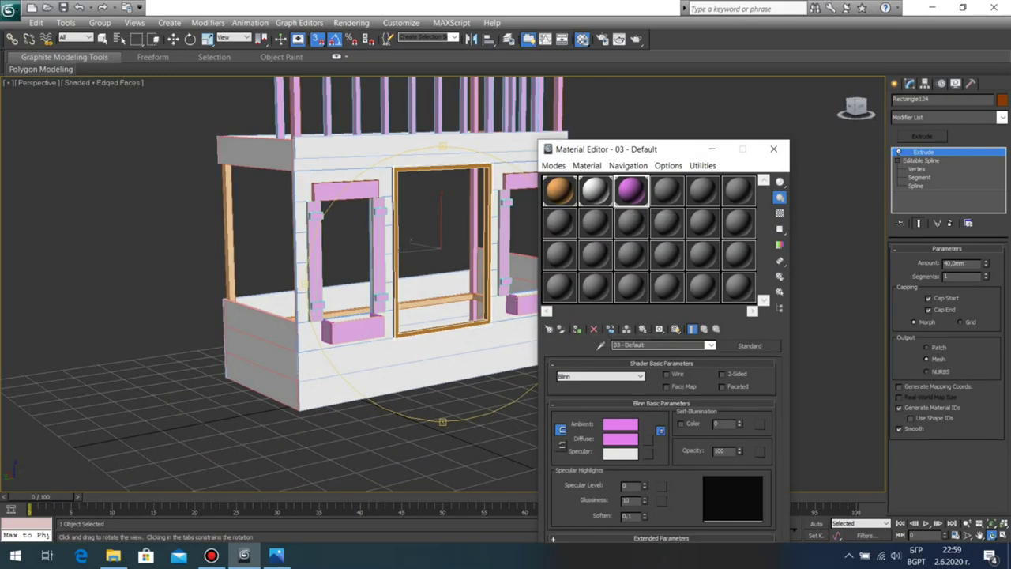
click(576, 329)
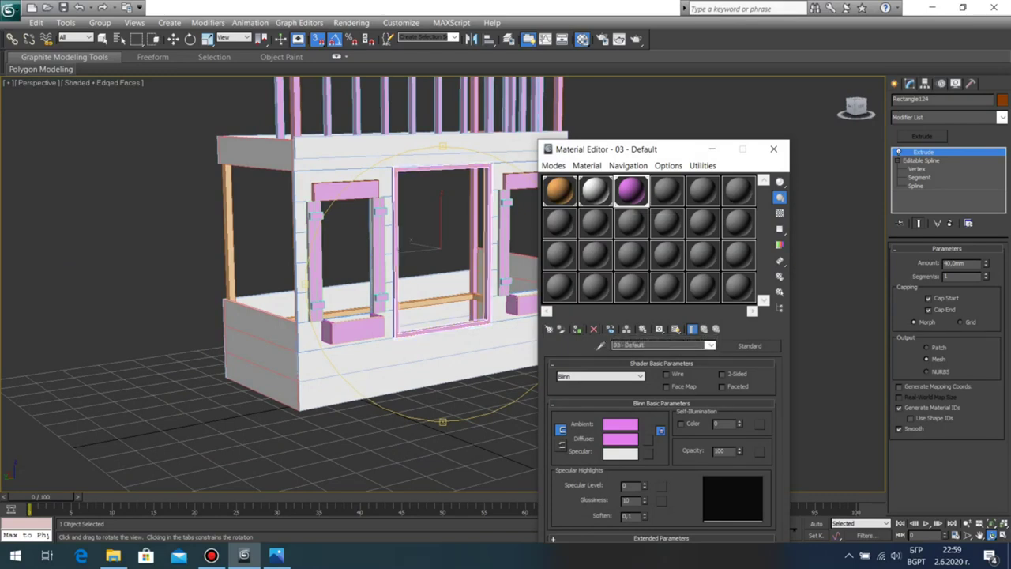
click(773, 149)
key(w)
click(679, 213)
Step: Compare the bed front with its new doorway frame against the reference photo, viewing it from several angles
middle_drag(663, 229, 655, 302)
scroll(656, 294, down, 2)
scroll(656, 294, up, 2)
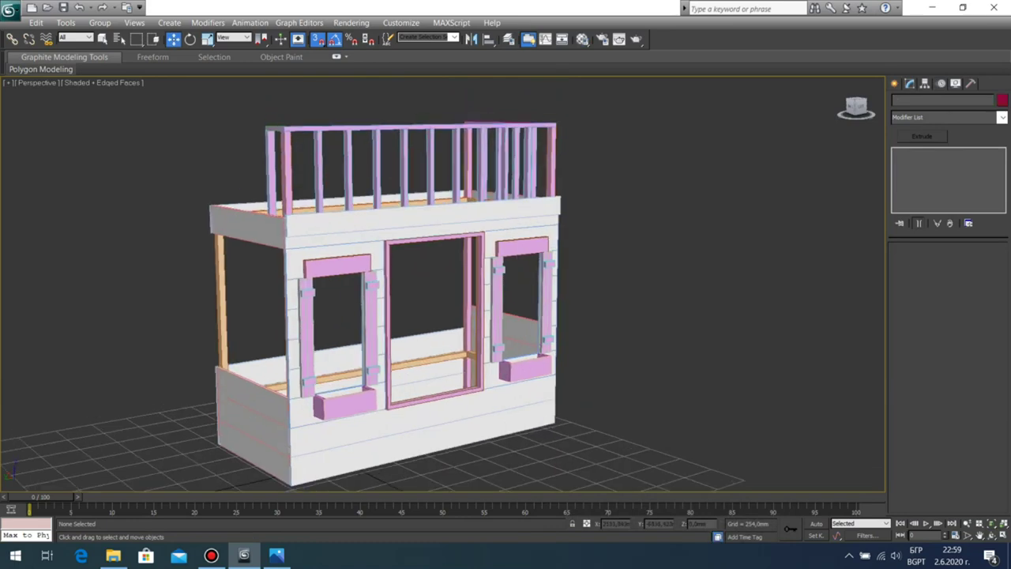
click(276, 555)
click(276, 555)
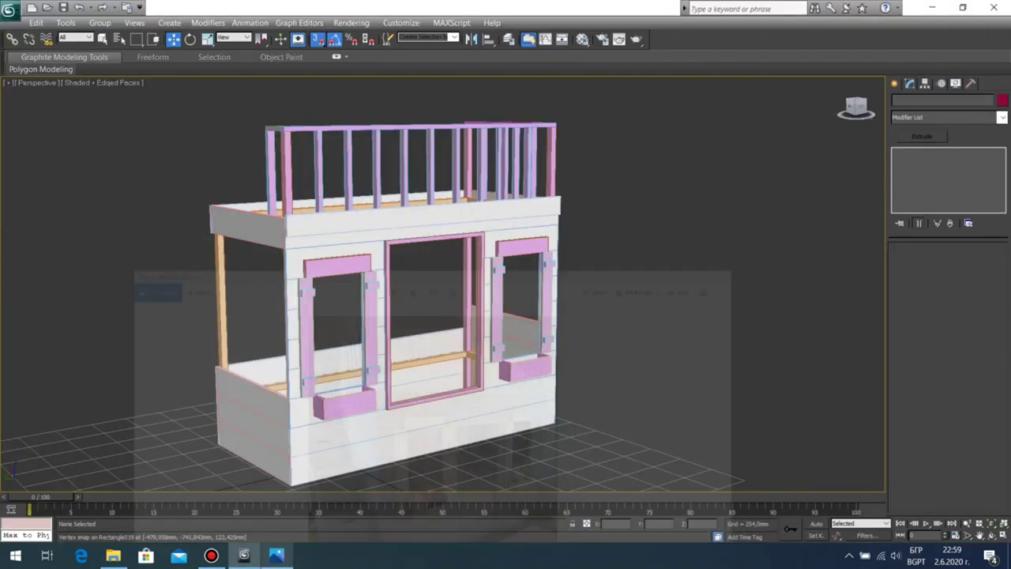
click(276, 555)
click(276, 555)
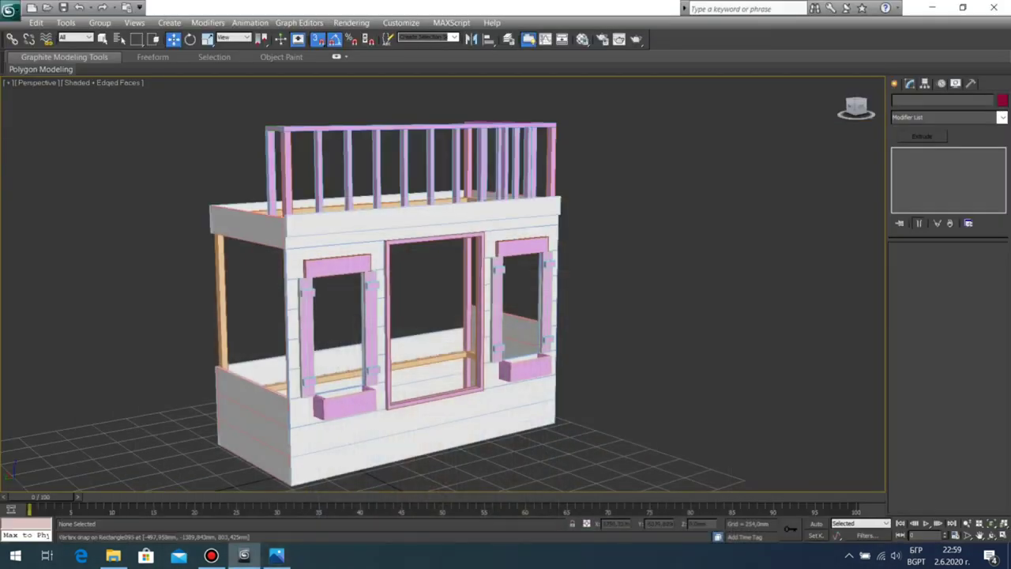
click(991, 535)
drag(474, 316, 447, 332)
scroll(442, 316, up, 3)
middle_drag(458, 379, 414, 254)
drag(426, 268, 465, 263)
scroll(458, 259, down, 3)
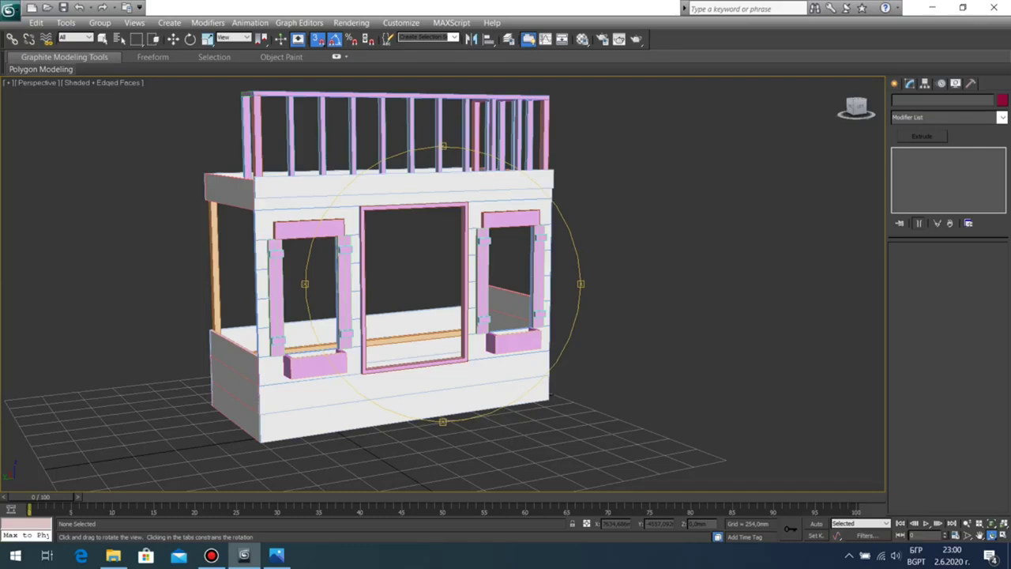
Step: Examine the doorway frame, window header boards and shutters on the bed's front up close
drag(372, 285, 410, 293)
scroll(434, 325, up, 3)
scroll(435, 316, up, 3)
scroll(435, 316, down, 5)
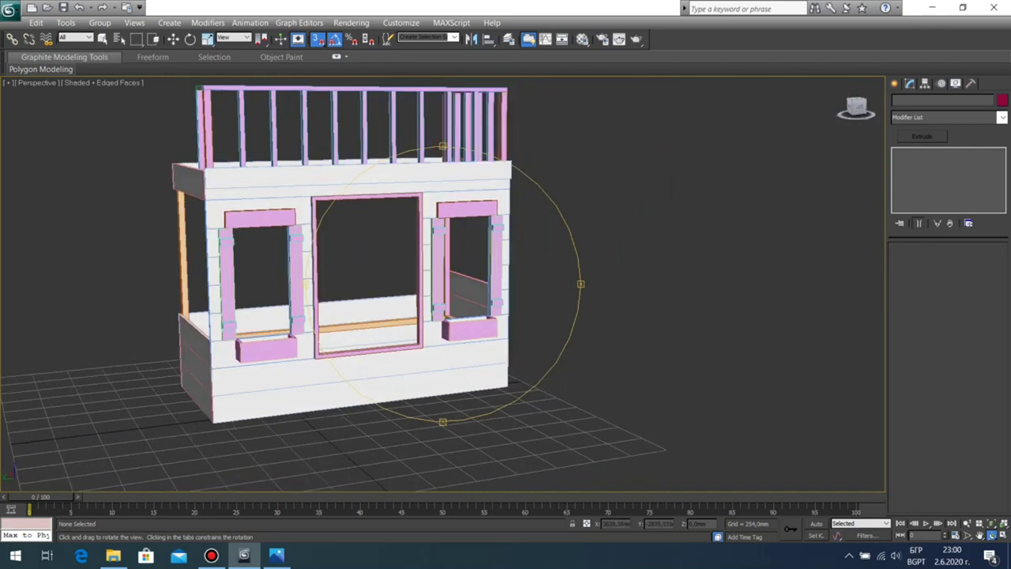
scroll(409, 294, up, 5)
middle_drag(410, 294, 390, 329)
drag(390, 329, 397, 392)
middle_drag(397, 392, 369, 379)
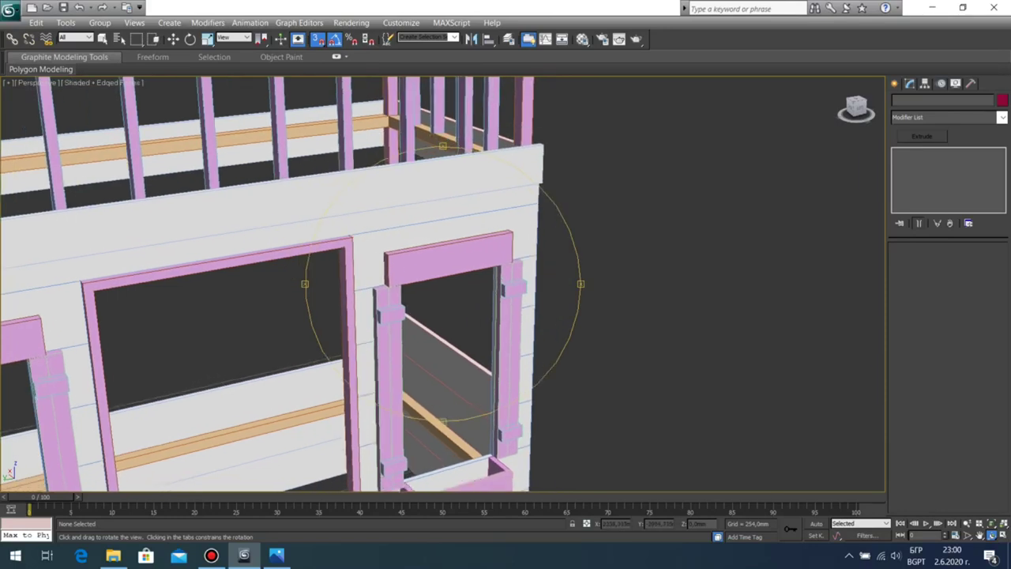
scroll(368, 379, down, 3)
scroll(369, 379, up, 5)
drag(369, 379, 360, 360)
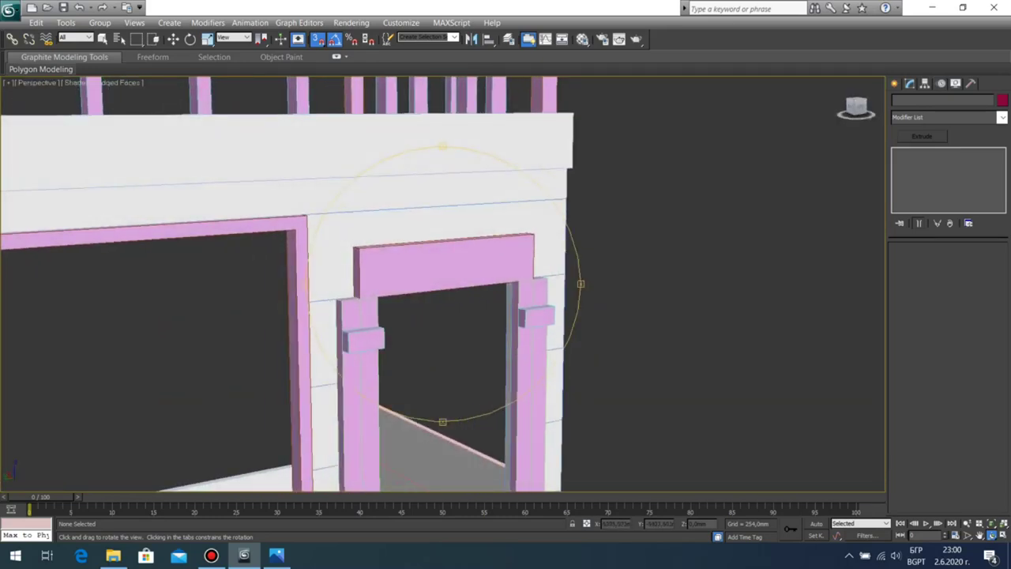
drag(364, 355, 430, 379)
scroll(431, 379, down, 3)
Step: Inspect the base rectangle dimensions of the header board above the window nearest the open end
key(w)
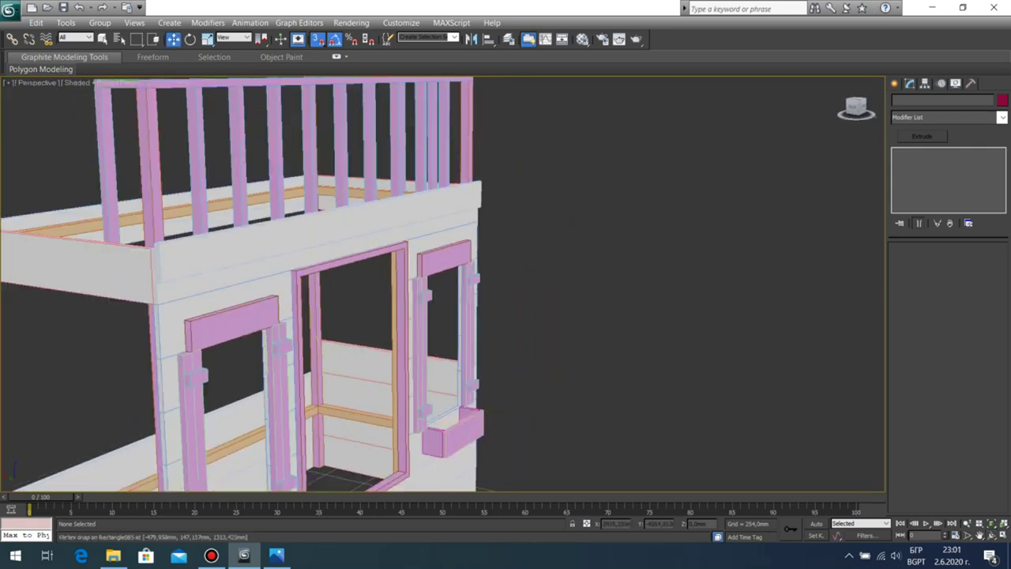
click(259, 322)
click(916, 161)
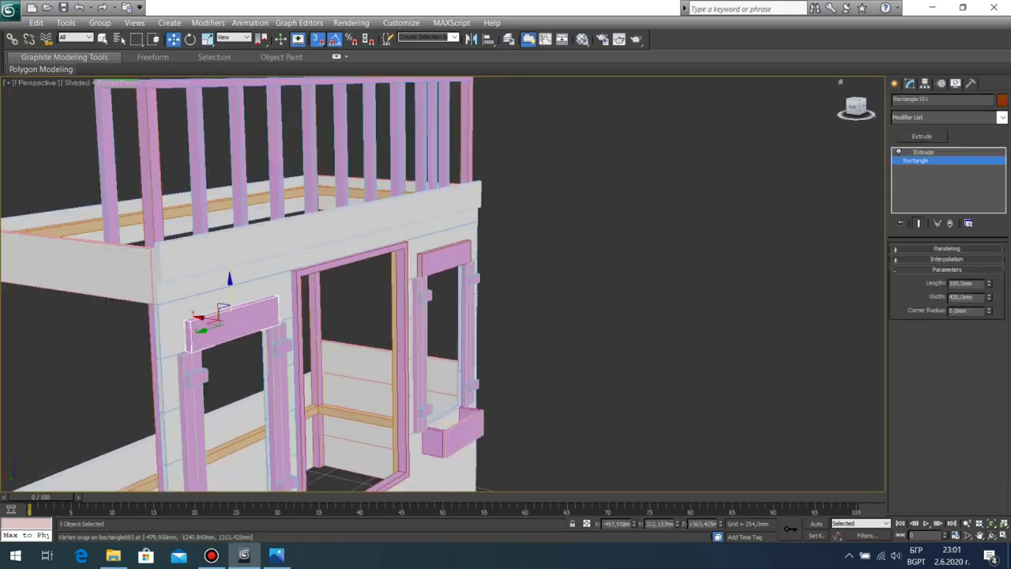
middle_drag(191, 318, 234, 275)
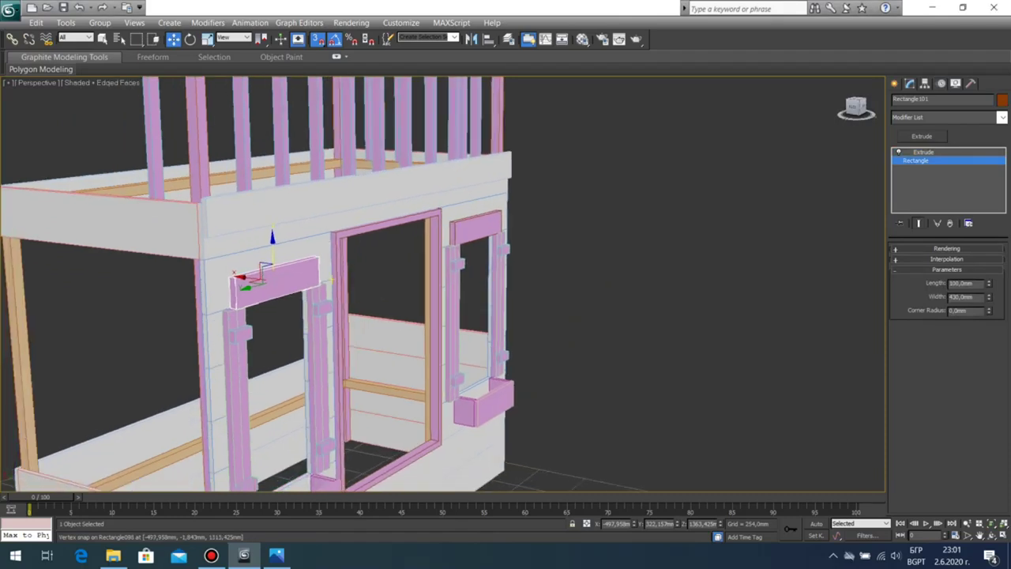
middle_drag(352, 384, 325, 286)
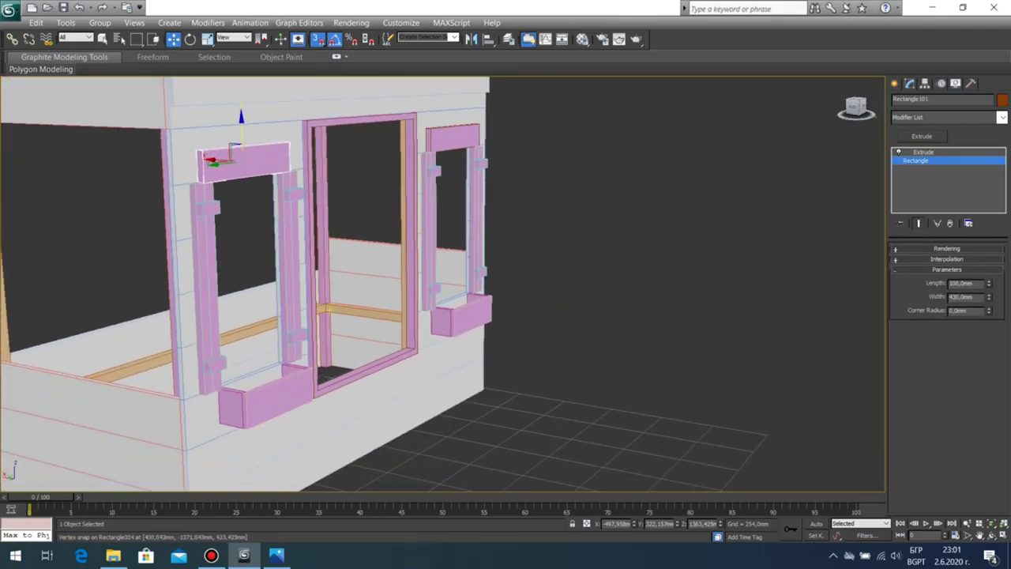
middle_drag(211, 208, 238, 263)
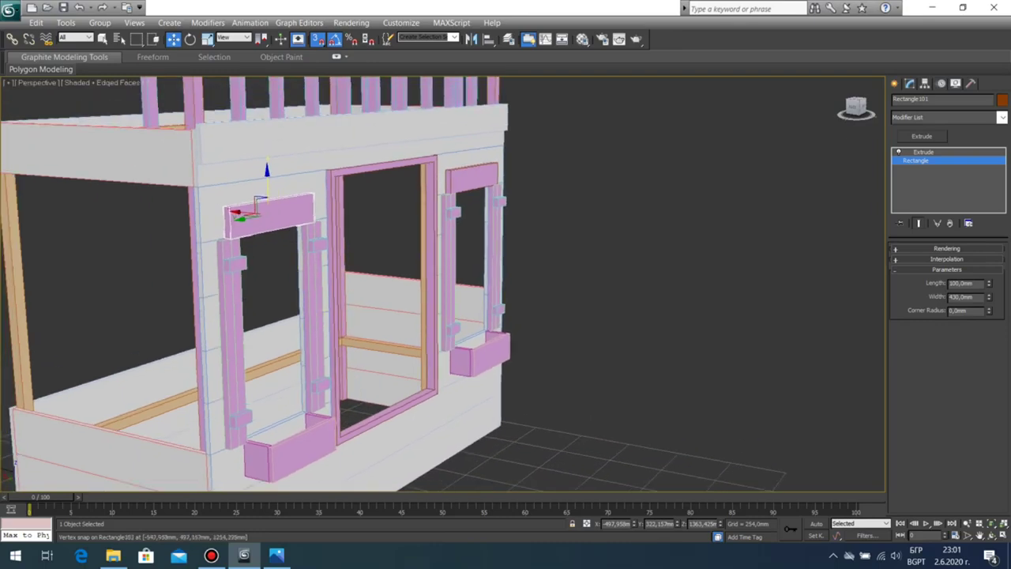
Step: Check the window trim and overall front proportions against the reference photo from several viewing angles
click(276, 555)
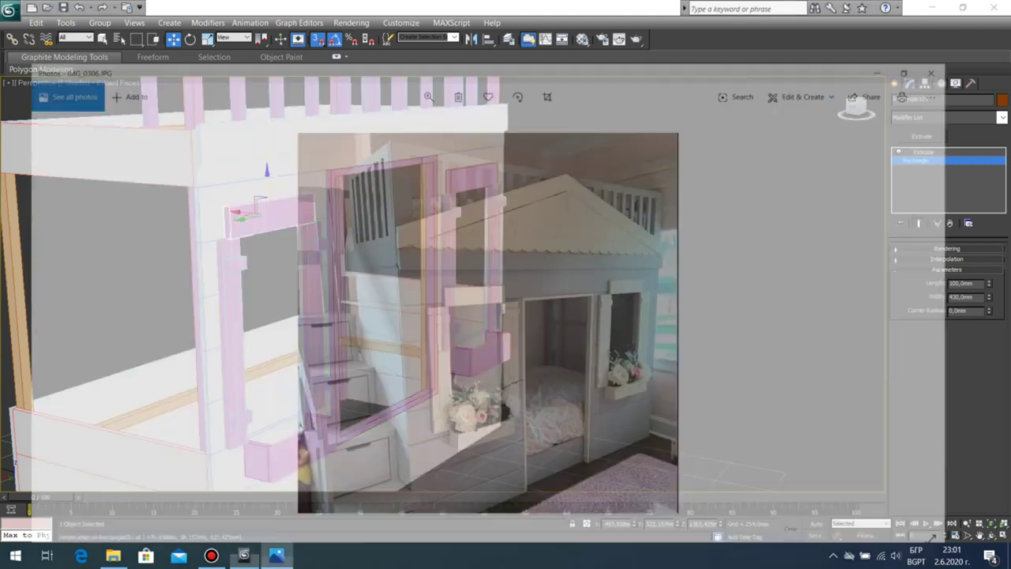
click(276, 555)
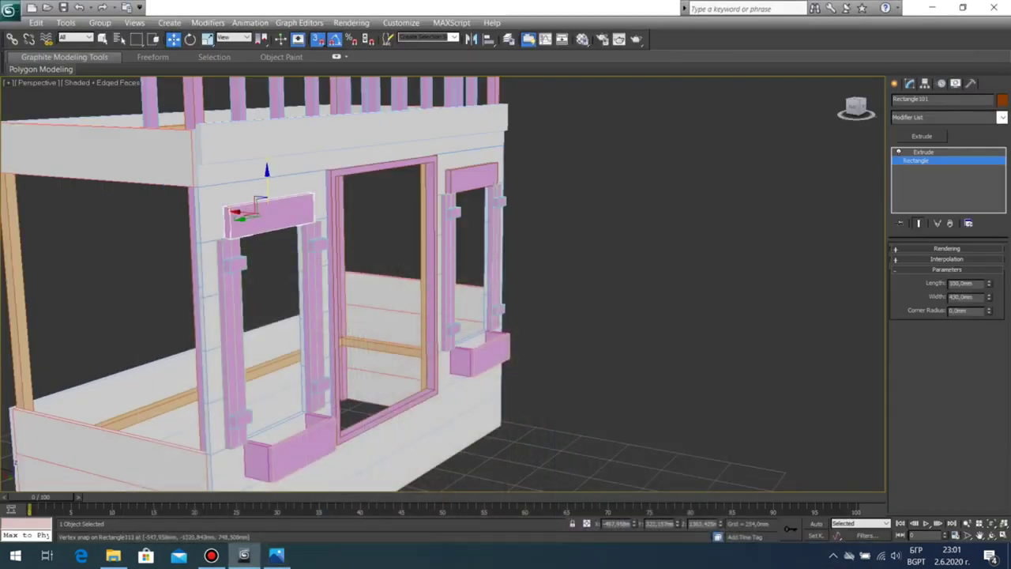
click(991, 535)
drag(489, 316, 395, 318)
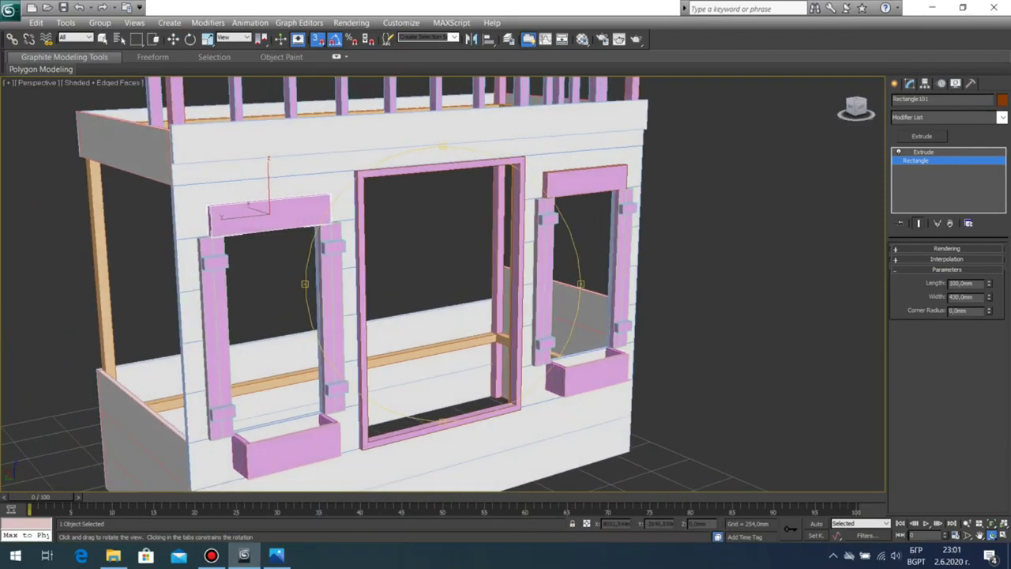
scroll(443, 316, down, 5)
drag(458, 316, 418, 316)
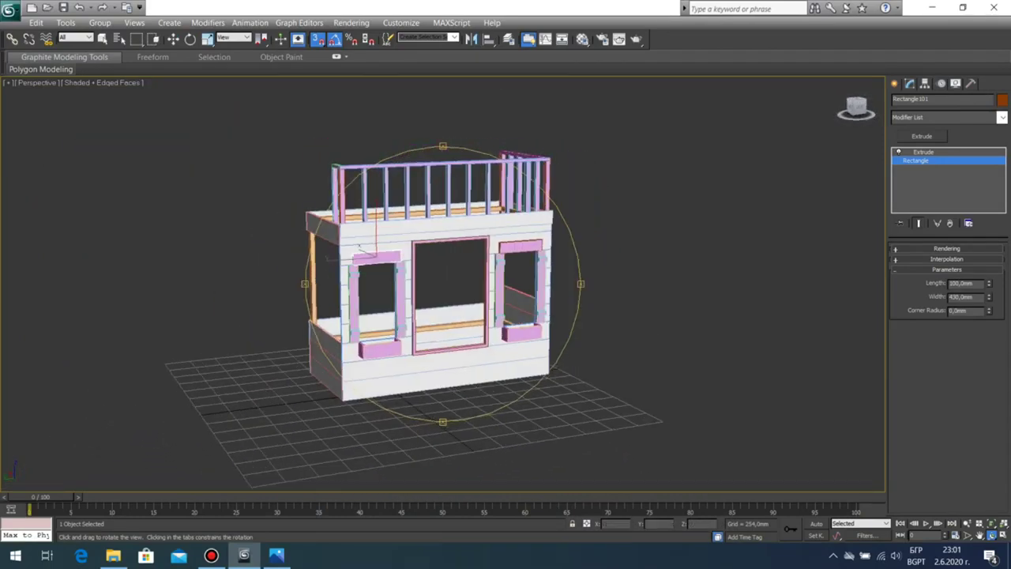
click(276, 555)
key(alt+Tab)
drag(443, 308, 445, 336)
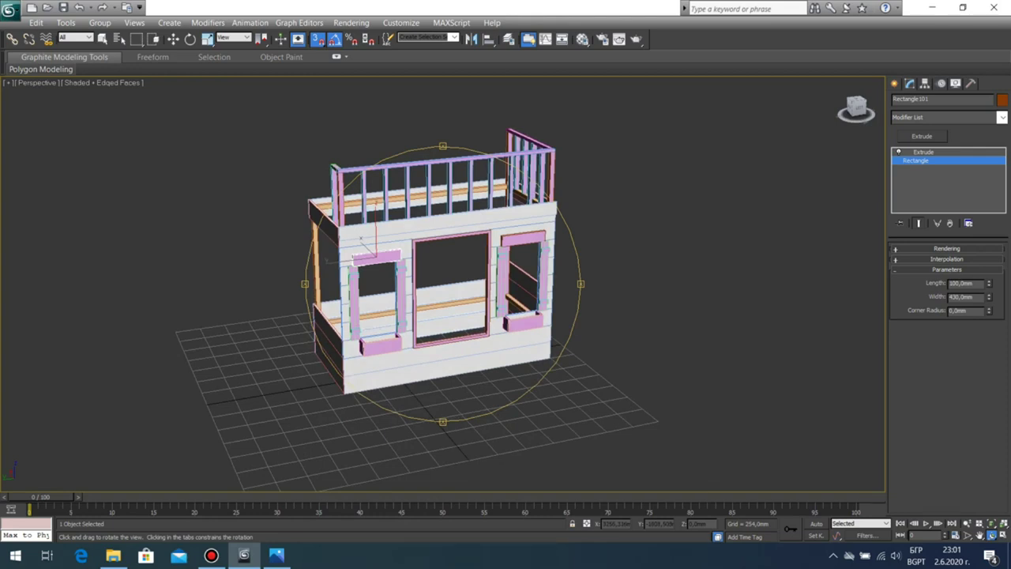
click(275, 555)
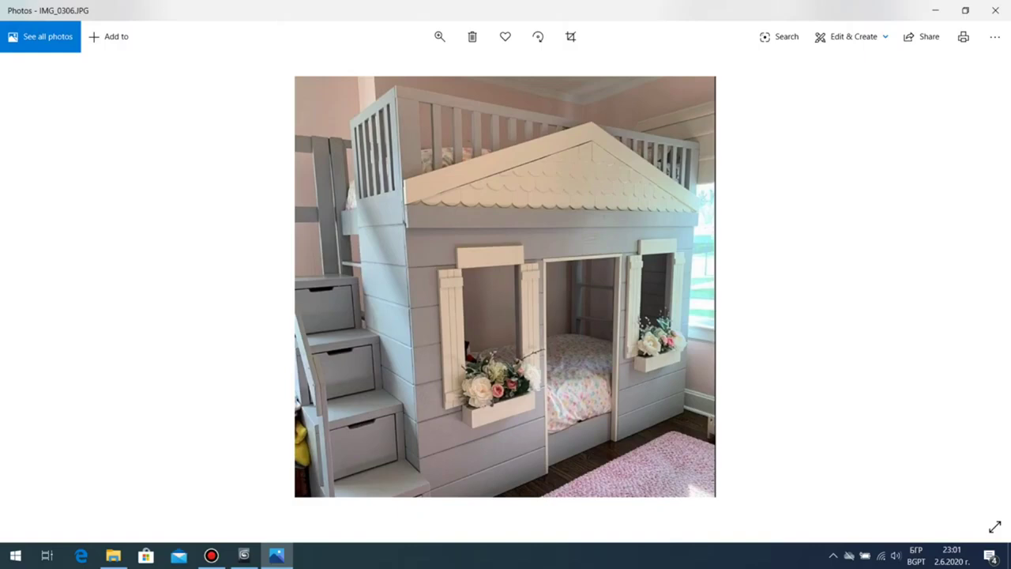
click(243, 555)
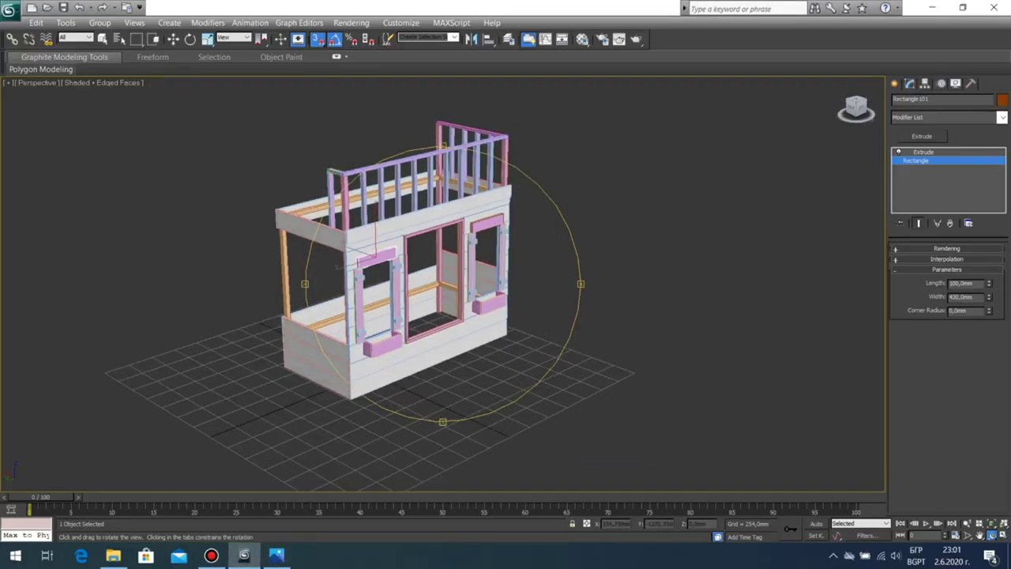
Step: Examine the front wall's posts, planks and doorway frame from behind, inside the lower bunk
scroll(442, 284, up, 5)
scroll(442, 285, down, 2)
middle_drag(443, 316, 433, 210)
alt+middle_drag(442, 284, 671, 293)
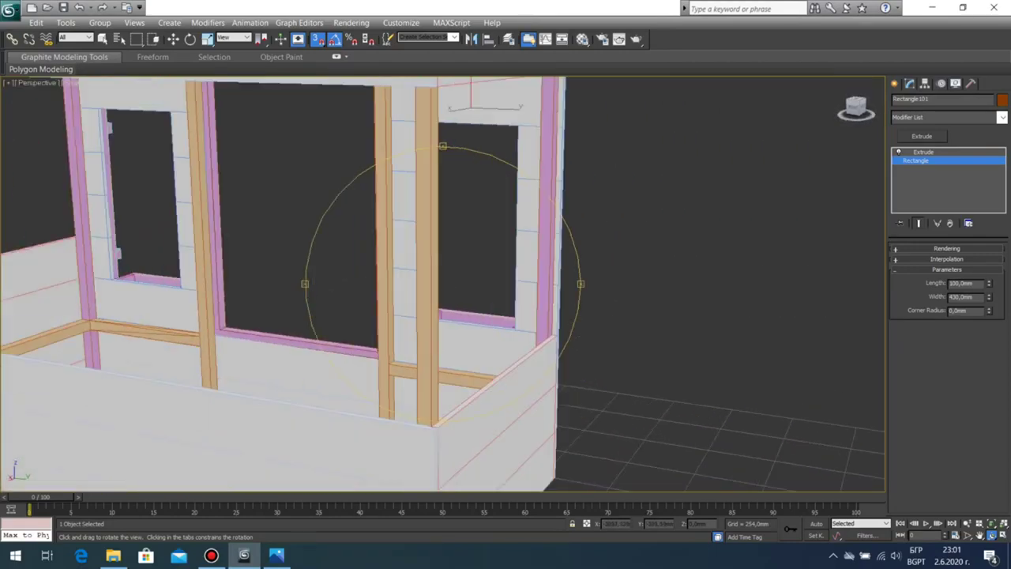
Step: Compare the front wall's posts, lower rails and doorway frame, seen from inside the bed, with the reference photo
scroll(443, 284, up, 5)
middle_drag(395, 347, 621, 190)
scroll(442, 285, down, 3)
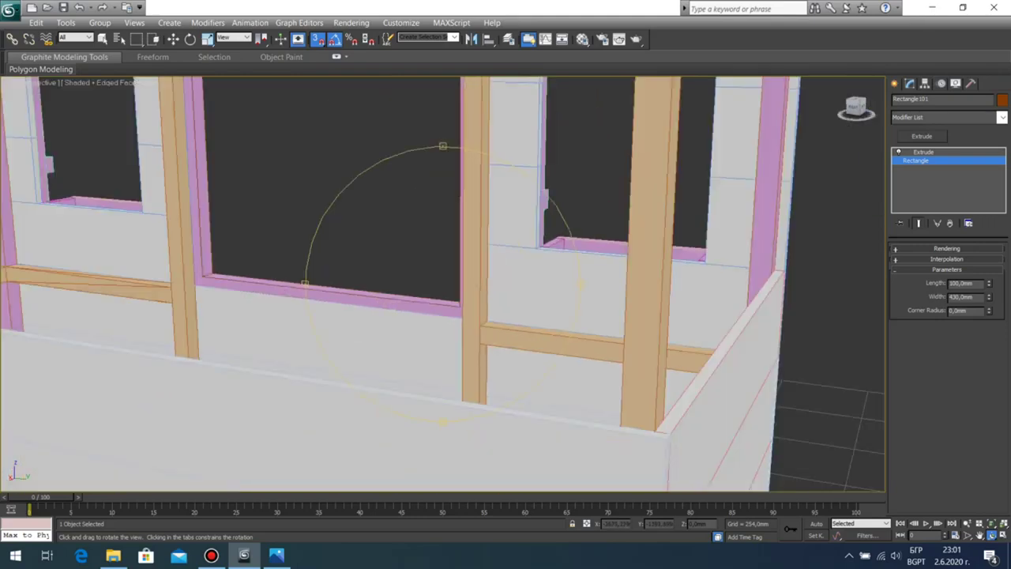
drag(537, 284, 379, 288)
middle_drag(474, 284, 368, 310)
drag(380, 288, 687, 308)
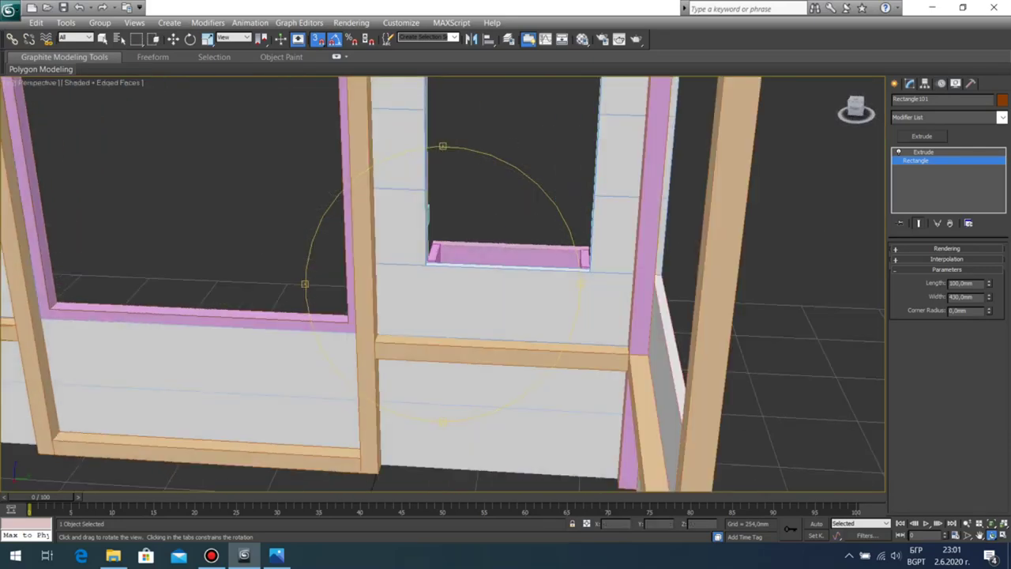
click(276, 555)
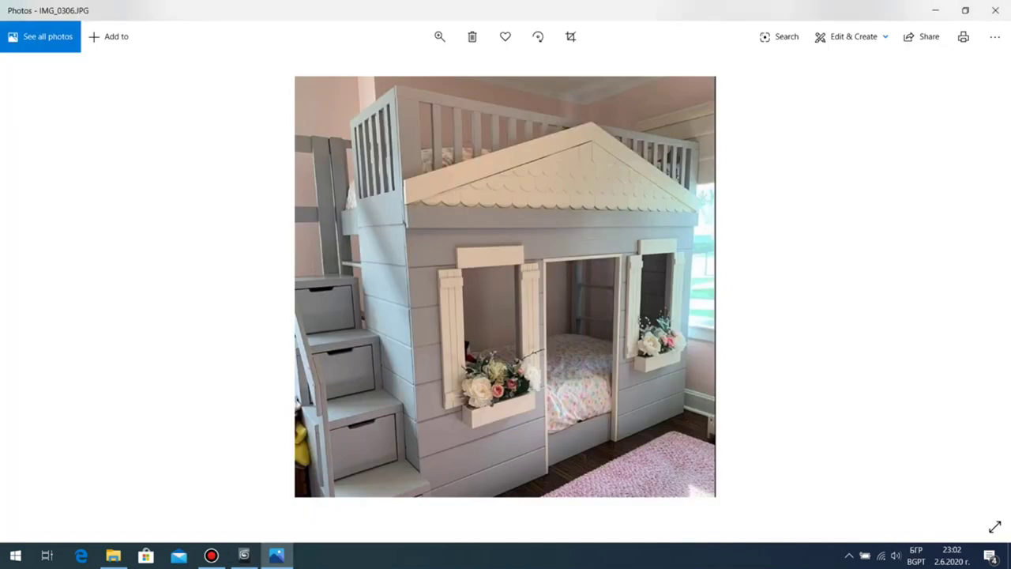
click(276, 556)
drag(544, 408, 577, 391)
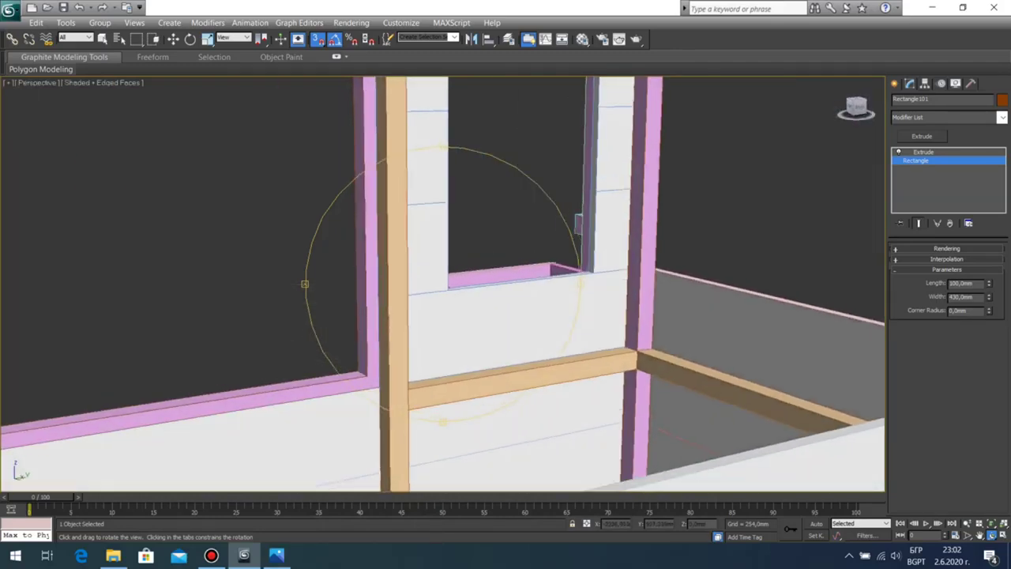
middle_drag(576, 391, 660, 298)
key(w)
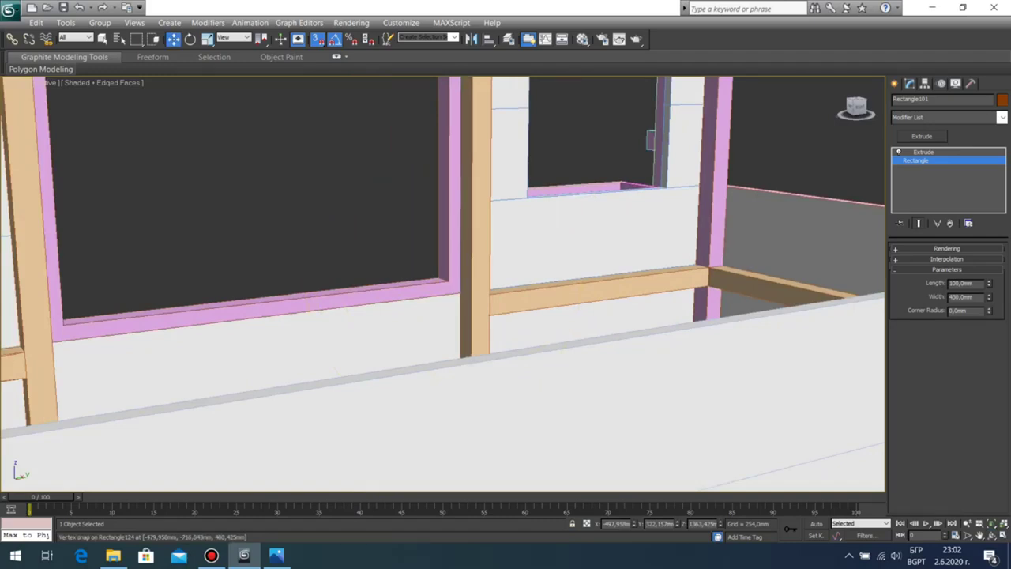
middle_drag(659, 298, 606, 302)
scroll(606, 302, down, 5)
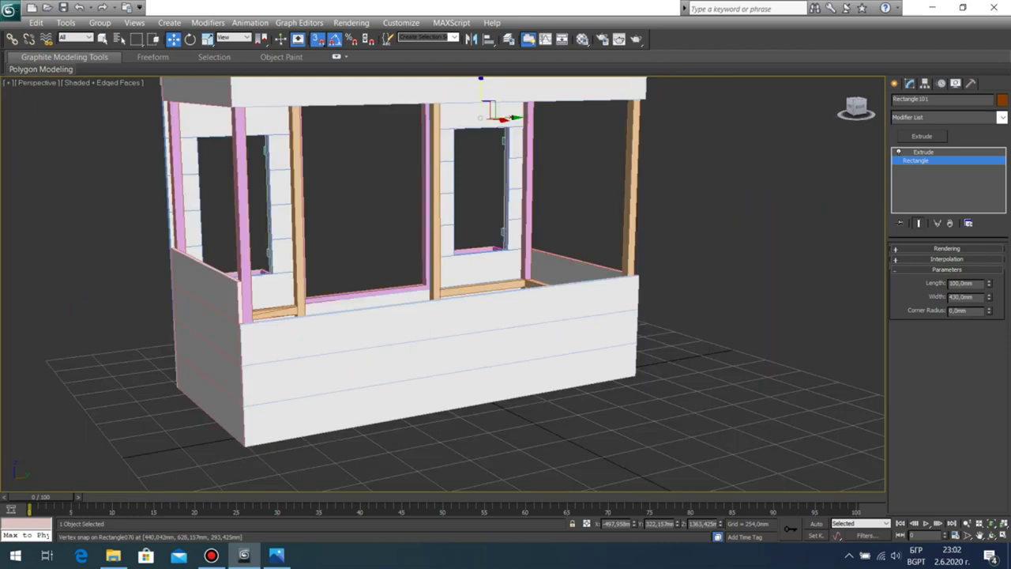
Step: Examine the upper guardrail, doorway frame and window trim from above the bed's front
click(991, 535)
drag(383, 347, 545, 435)
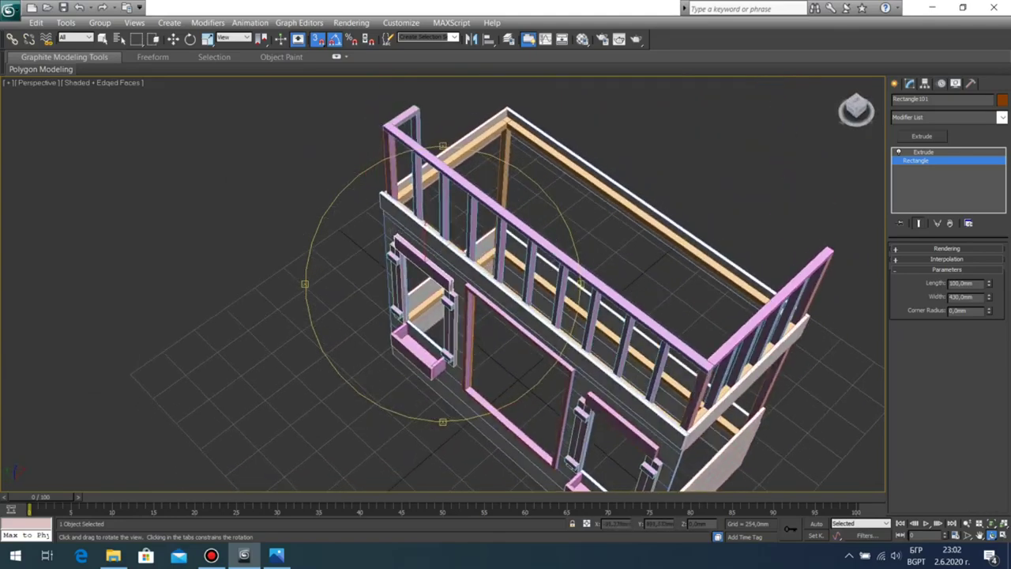
scroll(545, 434, up, 6)
middle_drag(545, 435, 347, 206)
scroll(347, 205, down, 2)
middle_drag(545, 395, 327, 213)
drag(473, 340, 553, 281)
scroll(545, 225, down, 5)
middle_drag(553, 280, 529, 393)
drag(490, 269, 588, 339)
middle_drag(588, 340, 586, 396)
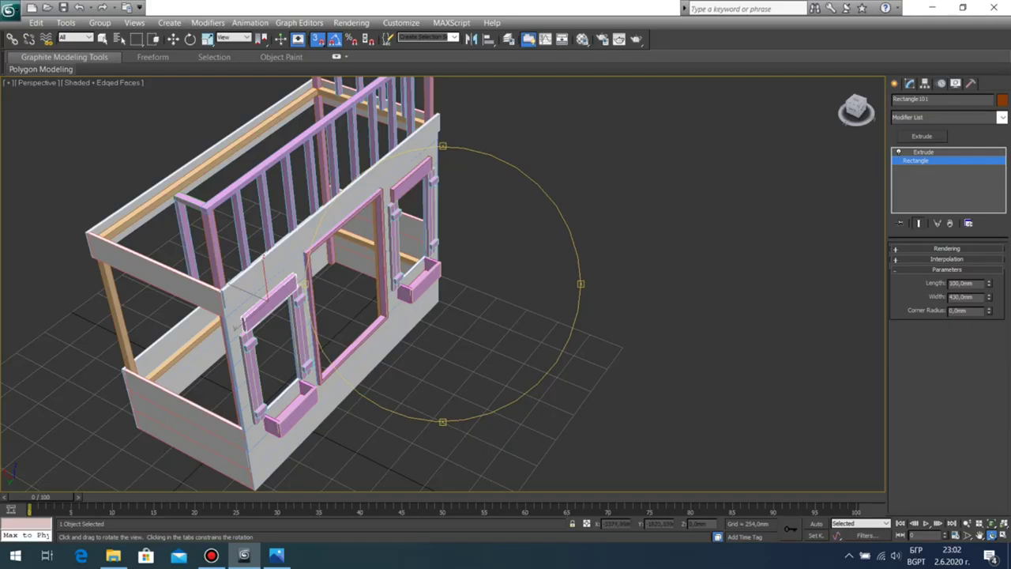
Step: Check the whole bed from its open end and its front, and clear the selection
mouse_move(458, 300)
mouse_down()
mouse_move(387, 296)
mouse_move(466, 316)
mouse_up()
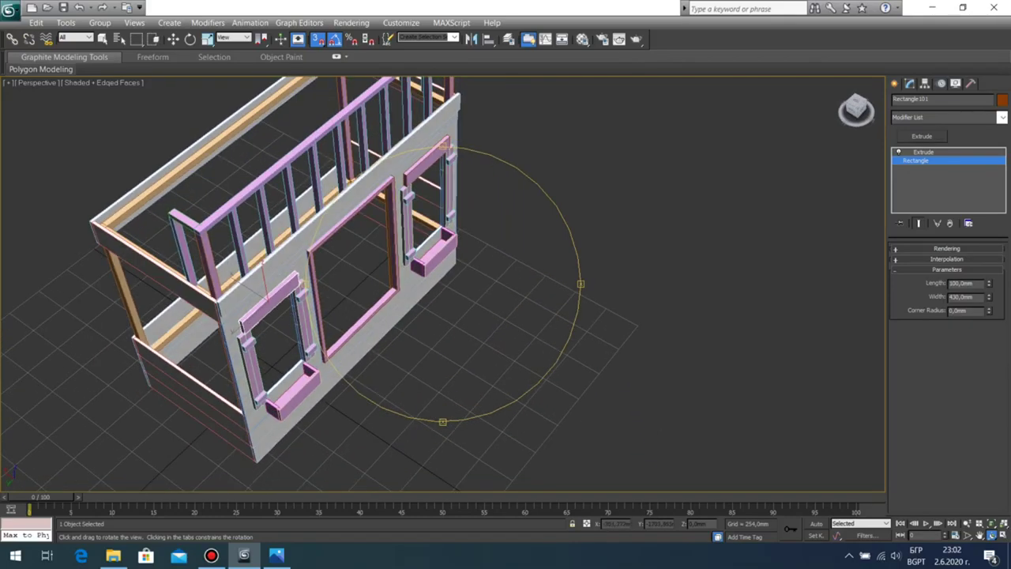
scroll(442, 285, down, 4)
scroll(442, 284, up, 4)
drag(458, 300, 460, 279)
scroll(442, 284, down, 5)
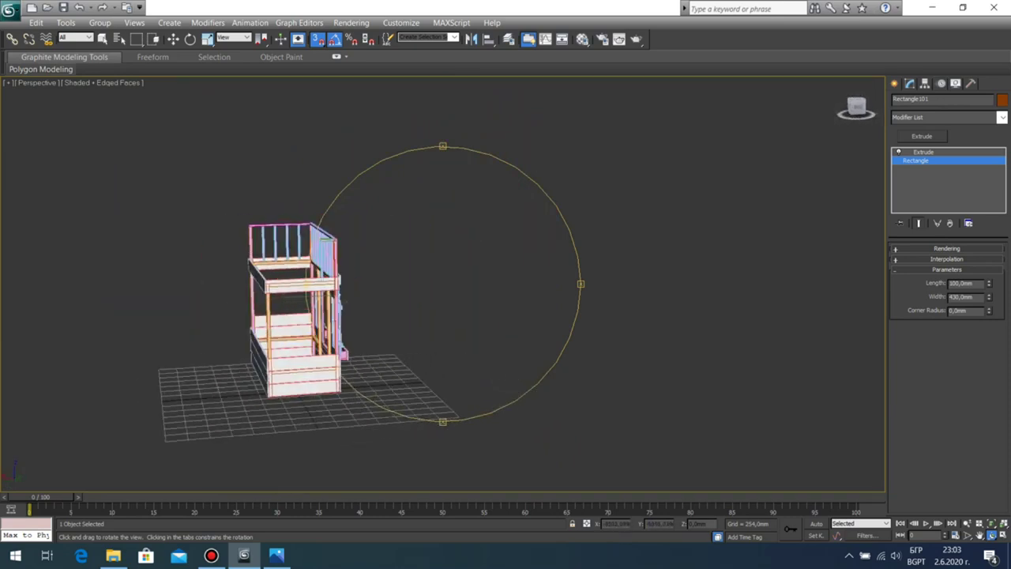
scroll(442, 285, up, 5)
middle_drag(411, 285, 760, 185)
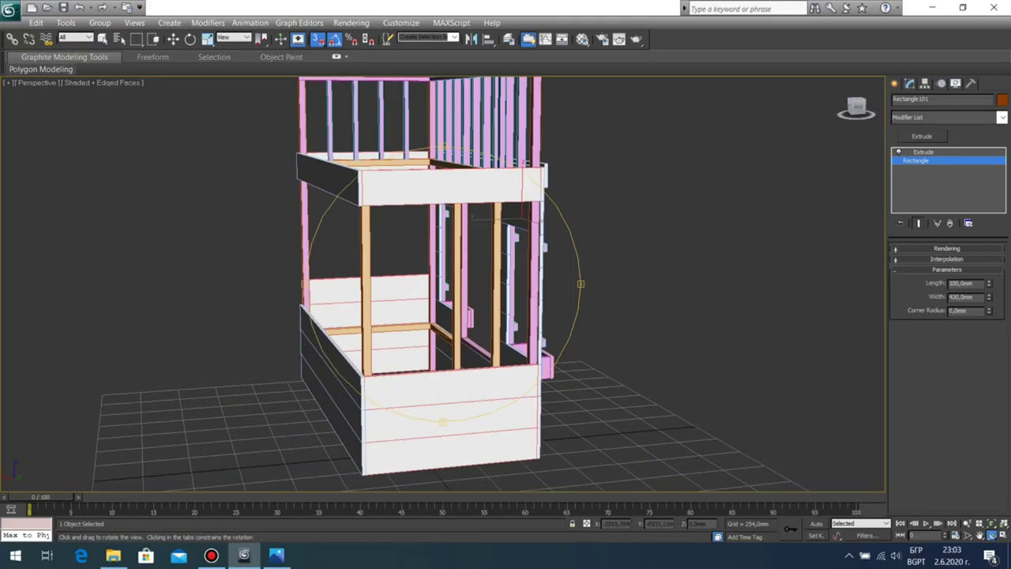
drag(442, 281, 370, 278)
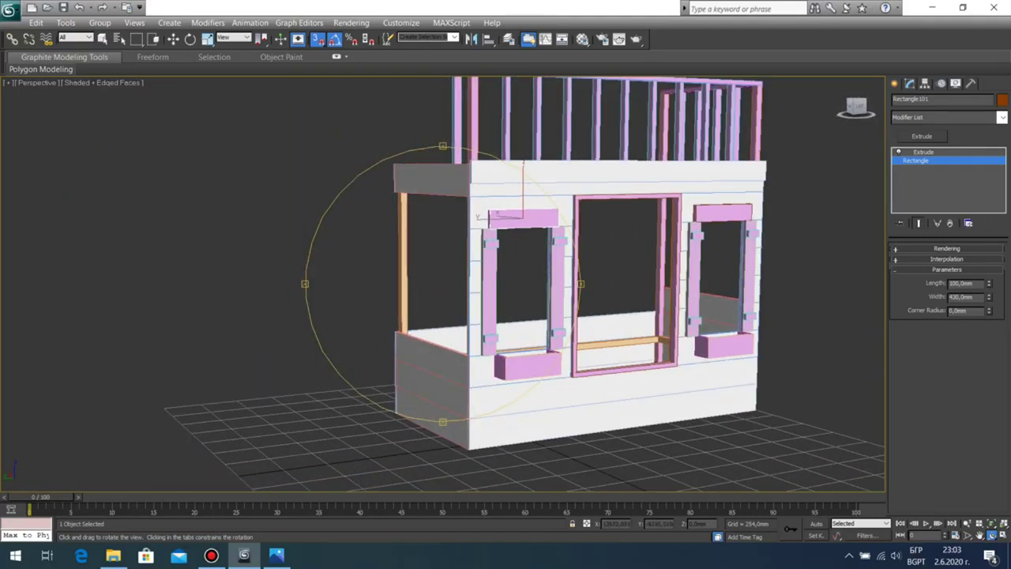
middle_drag(552, 272, 334, 297)
scroll(379, 293, down, 3)
key(ctrl+d)
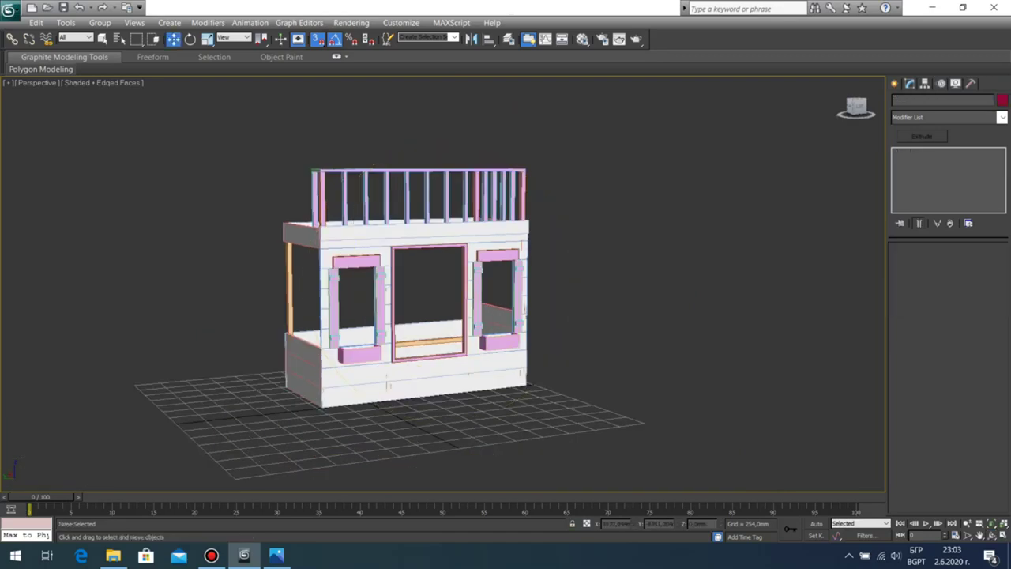
Step: Examine the box staircase beside the bed together with the adjoining window's header, shutters and flower box
scroll(443, 285, up, 3)
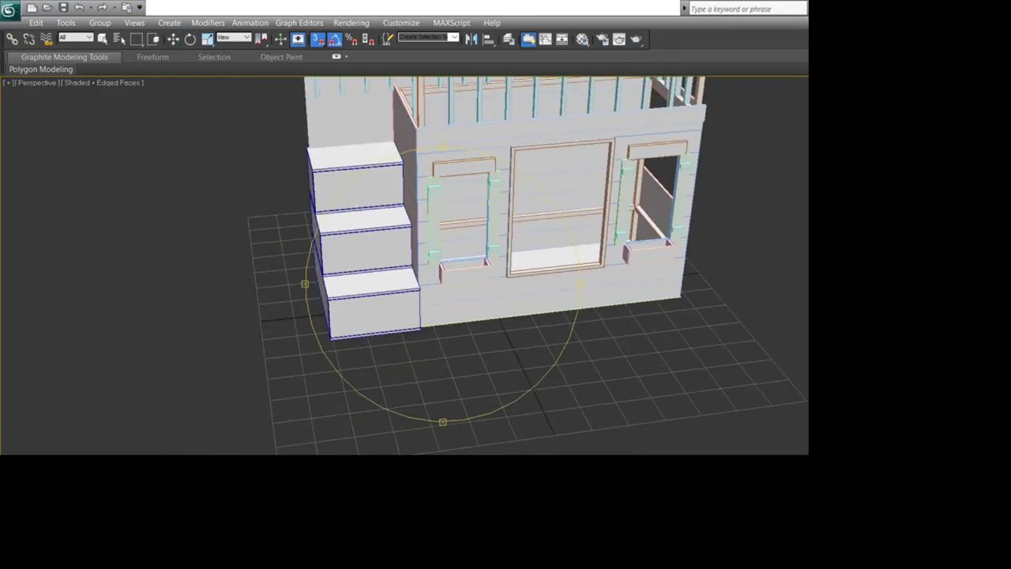
drag(442, 292, 456, 315)
scroll(443, 285, up, 4)
middle_drag(442, 268, 504, 320)
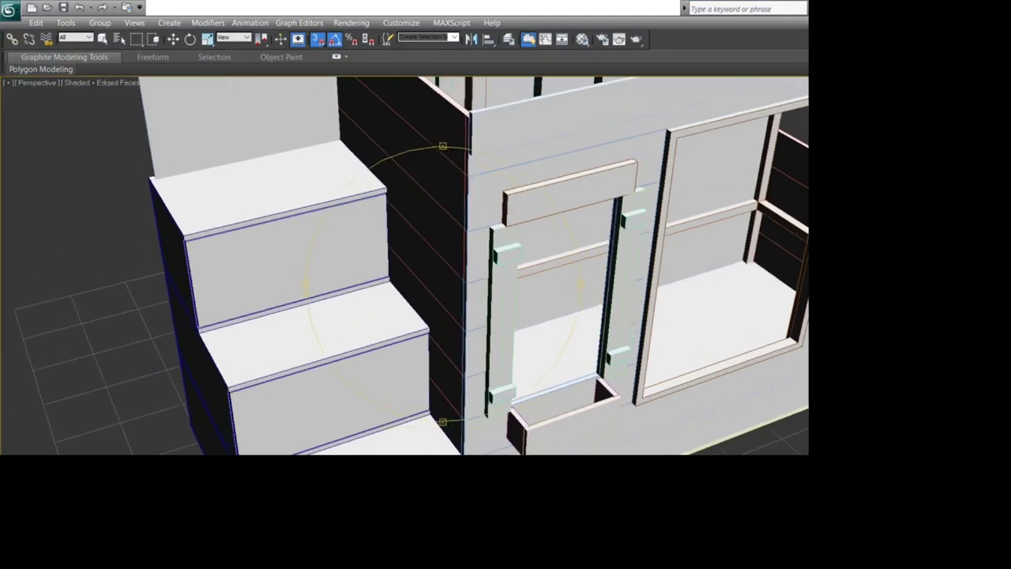
scroll(442, 284, down, 5)
middle_drag(442, 285, 458, 354)
middle_drag(442, 269, 474, 335)
scroll(474, 335, down, 3)
scroll(474, 334, up, 3)
scroll(474, 335, down, 3)
Step: Inspect the short railing above the stairs, the upper guardrail and the lower stair boxes
drag(474, 335, 338, 373)
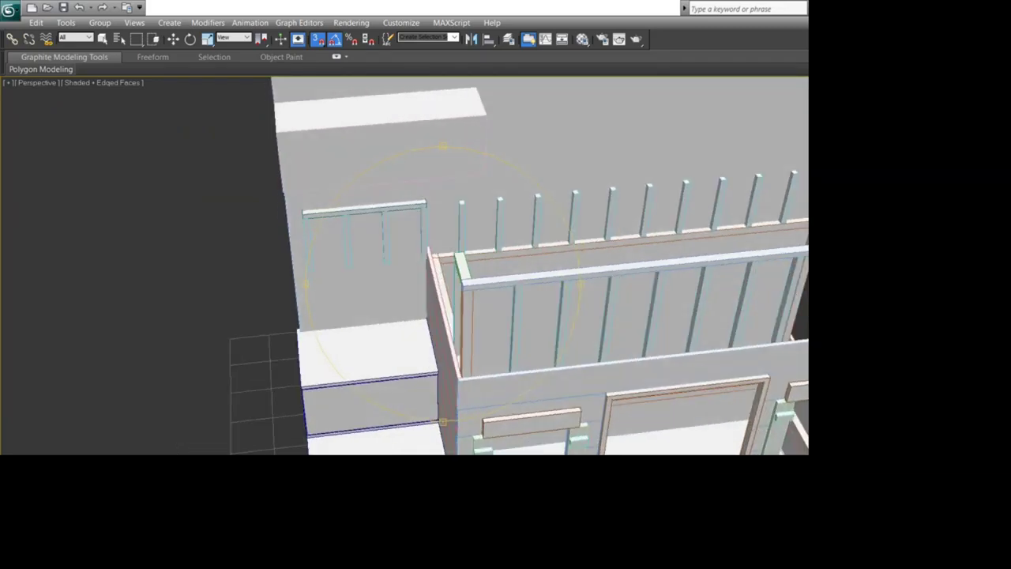
scroll(443, 268, up, 5)
middle_drag(427, 221, 387, 442)
drag(458, 276, 501, 271)
scroll(454, 277, down, 8)
middle_drag(474, 316, 491, 170)
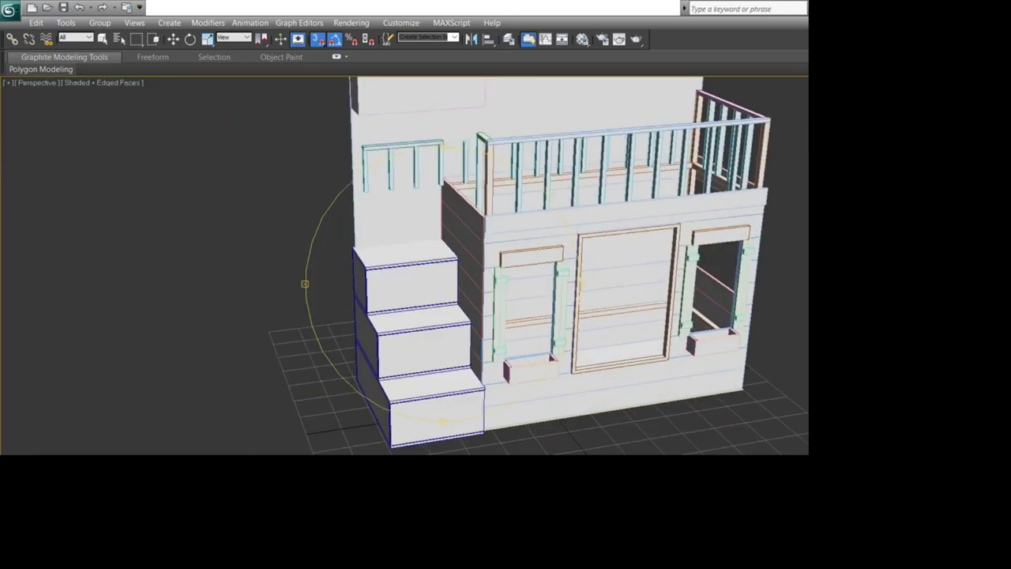
scroll(491, 276, up, 4)
middle_drag(474, 355, 514, 190)
mouse_move(490, 280)
mouse_down()
mouse_move(446, 284)
mouse_move(514, 264)
mouse_move(557, 270)
mouse_move(444, 286)
mouse_move(505, 281)
mouse_move(488, 283)
mouse_up()
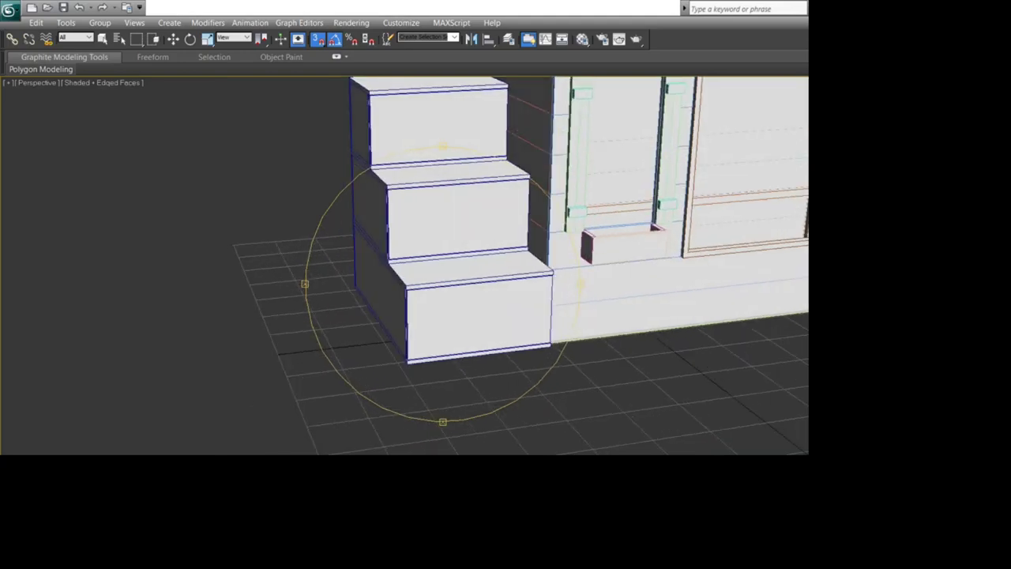
scroll(458, 320, up, 4)
scroll(466, 229, down, 3)
middle_drag(466, 213, 402, 443)
scroll(432, 320, down, 3)
scroll(403, 443, down, 3)
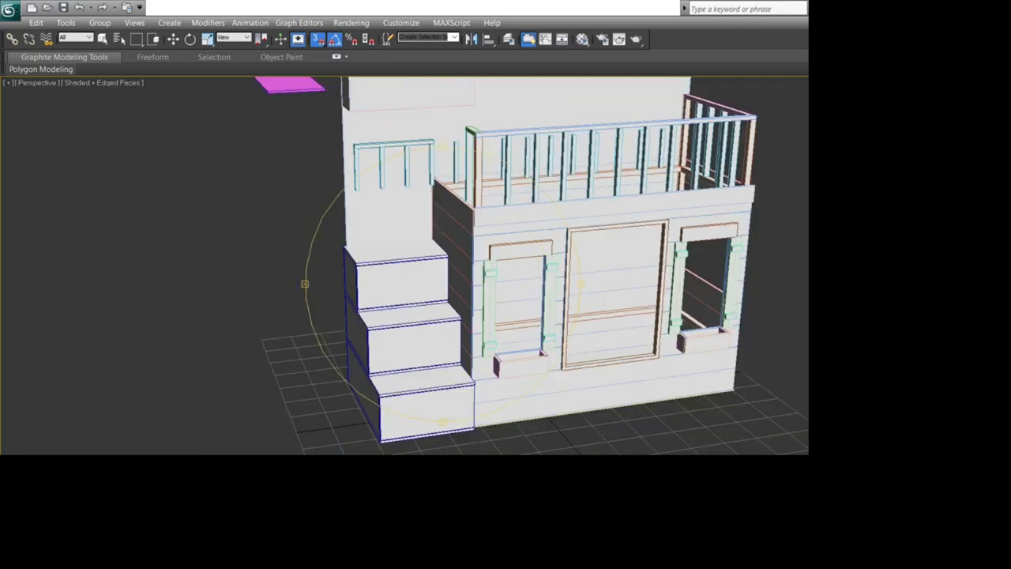
Step: Examine the back wall's railings and the top stair box's tread and front panel up close
scroll(442, 284, up, 3)
drag(442, 284, 502, 284)
middle_drag(458, 229, 453, 411)
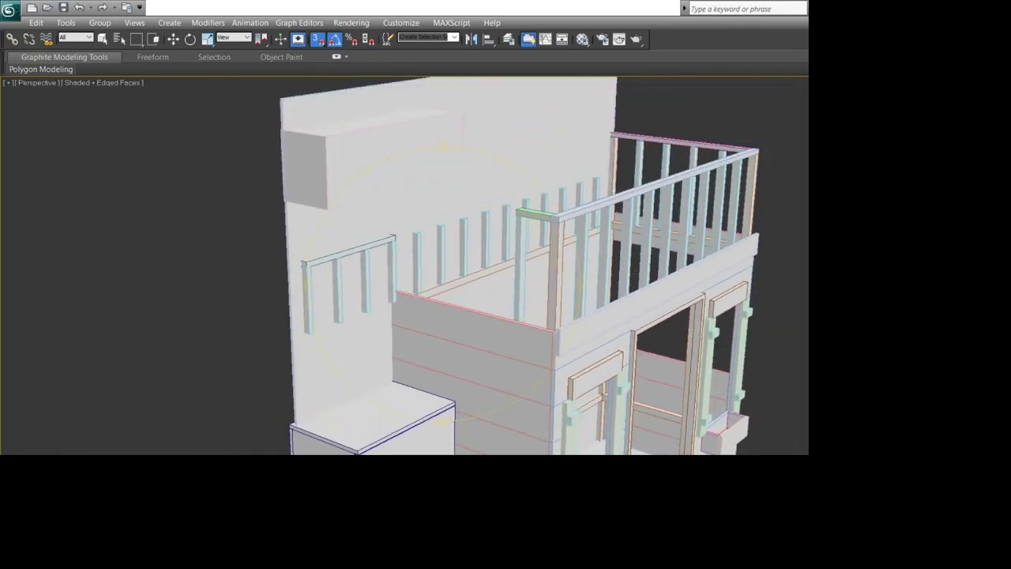
drag(443, 284, 422, 309)
middle_drag(422, 310, 518, 136)
scroll(517, 136, up, 5)
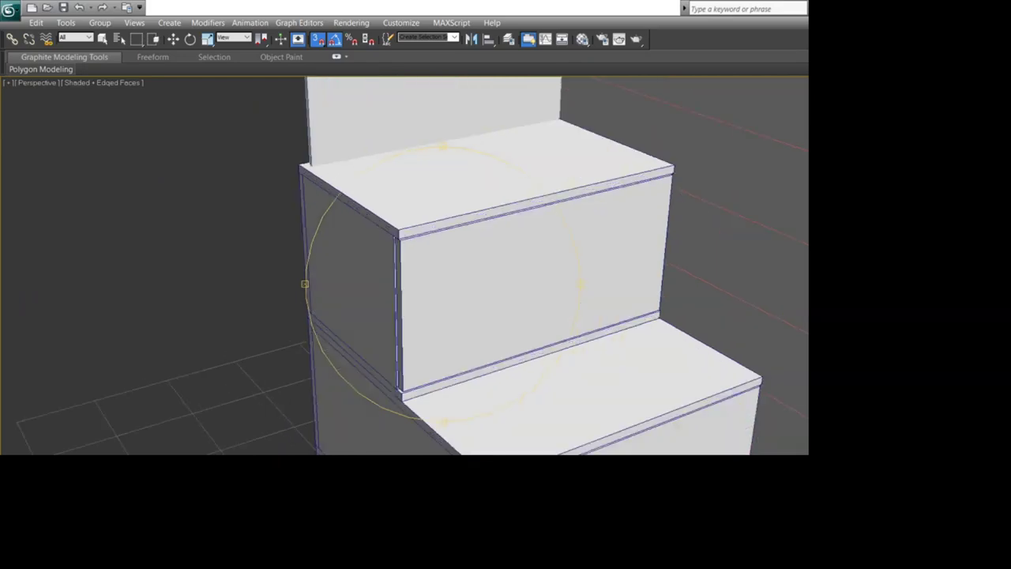
drag(442, 285, 344, 276)
scroll(400, 276, down, 7)
scroll(410, 273, up, 5)
Step: Select the back wall with its projecting box above the stair railing
middle_drag(411, 253, 404, 410)
mouse_move(418, 300)
mouse_down()
mouse_move(425, 277)
mouse_move(432, 303)
mouse_up()
key(w)
click(462, 246)
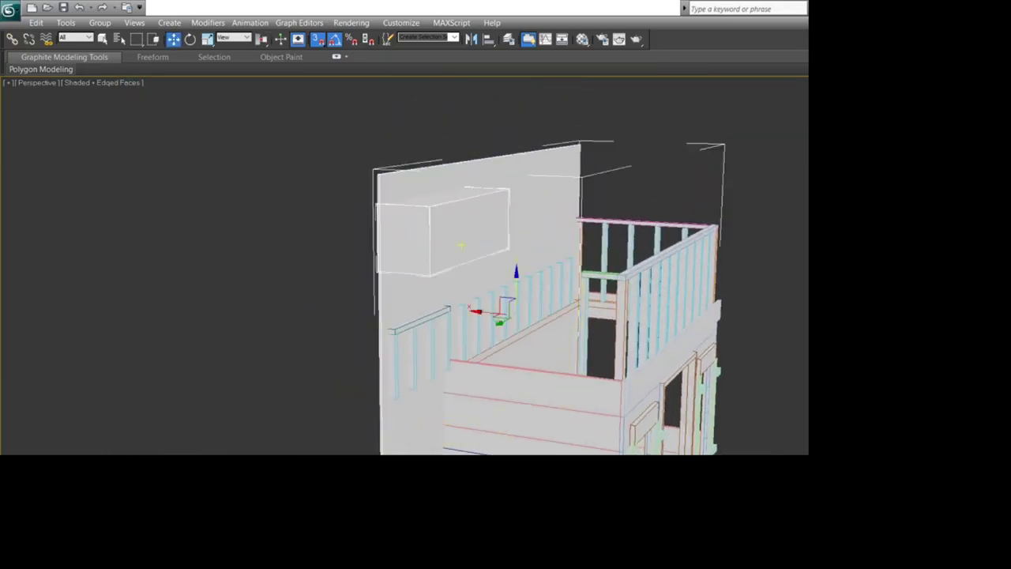
Step: Hide the selected wall and the box attached to it beside the bunk bed
key(s)
drag(485, 312, 439, 284)
key(ctrl+r)
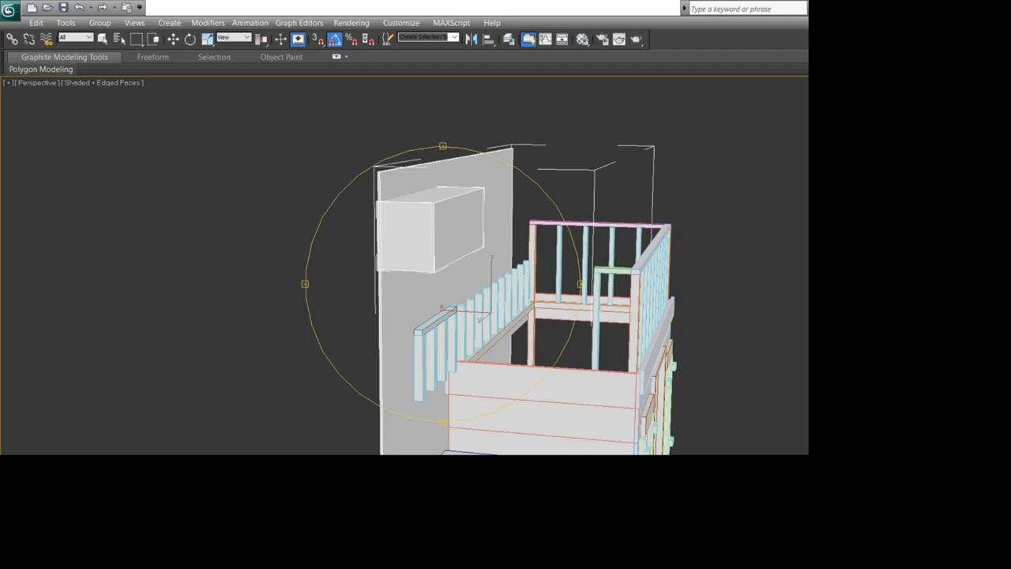
drag(474, 276, 423, 289)
scroll(442, 285, down, 4)
key(w)
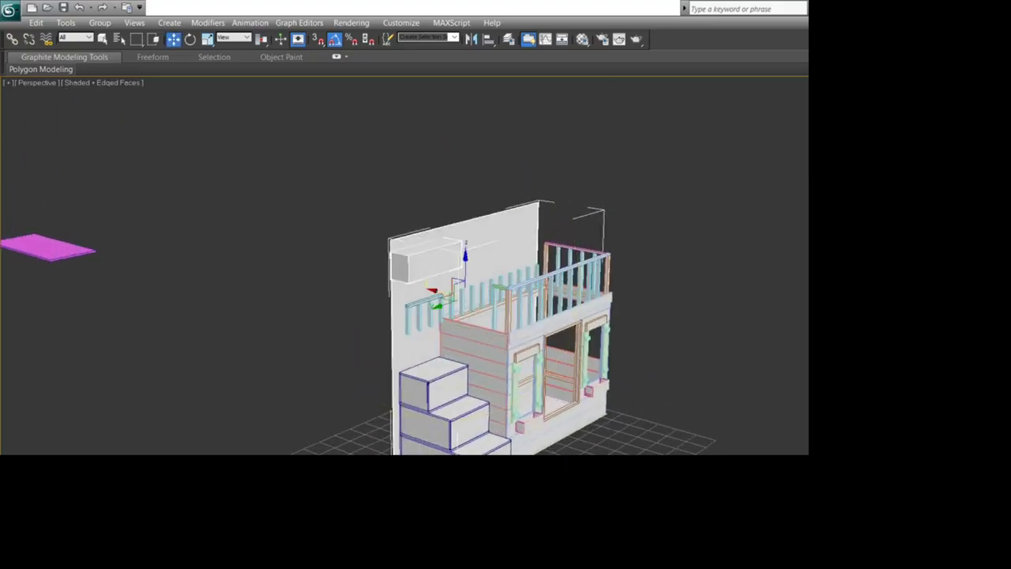
right_click(427, 257)
click(462, 222)
Step: Delete the stray magenta plane lying away from the bunk bed model
middle_drag(462, 229, 628, 291)
scroll(628, 291, down, 5)
click(333, 286)
key(Delete)
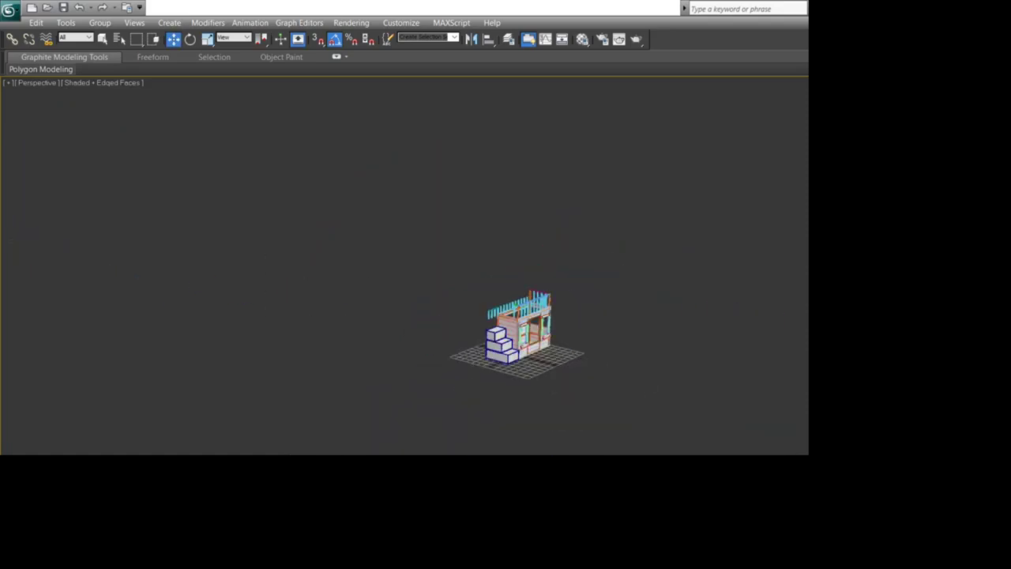
Step: Examine the bunk bed and its storage steps from the front, end and rear
key(z)
middle_drag(443, 316, 466, 247)
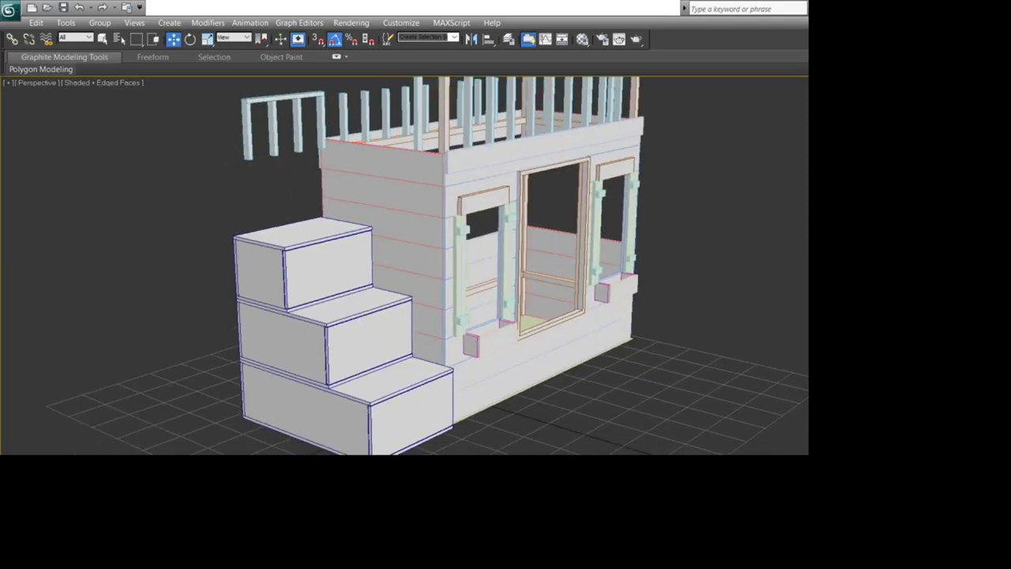
key(ctrl+r)
drag(356, 292, 439, 325)
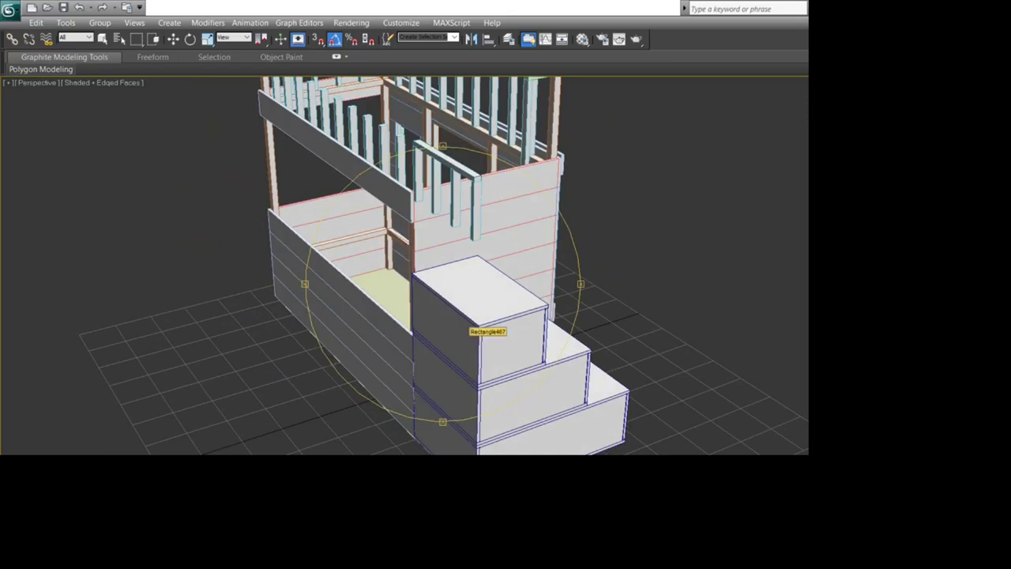
drag(467, 317, 336, 286)
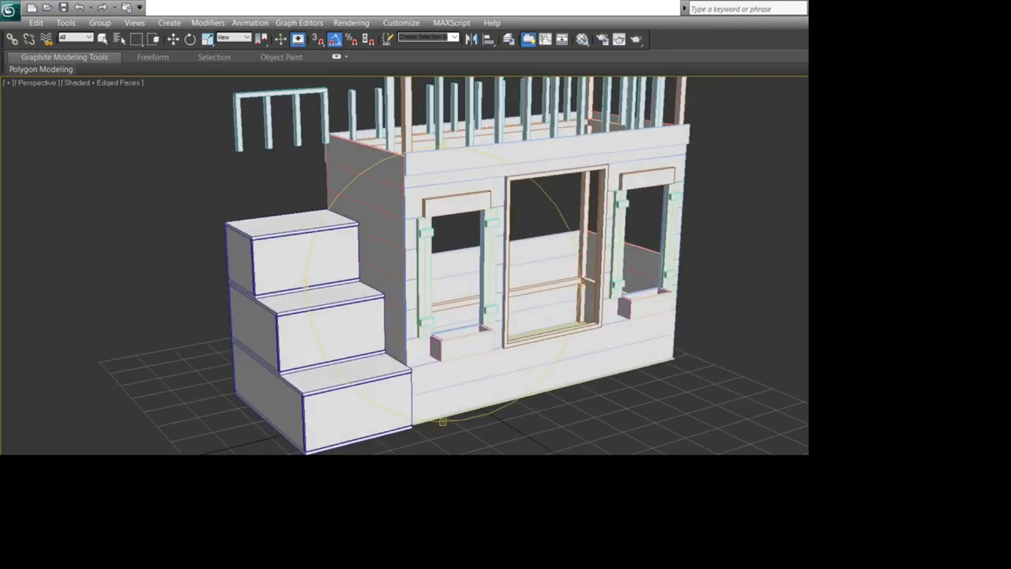
drag(348, 288, 337, 307)
scroll(336, 306, down, 5)
scroll(443, 283, up, 5)
scroll(442, 283, down, 4)
middle_drag(442, 284, 443, 335)
drag(371, 316, 344, 327)
middle_drag(344, 327, 427, 146)
scroll(445, 264, up, 6)
scroll(446, 264, down, 2)
mouse_move(427, 261)
mouse_down()
mouse_move(440, 270)
mouse_move(421, 278)
mouse_up()
Step: Narrow the top board of the lowest step box to leave room at the sides for the side panels
key(w)
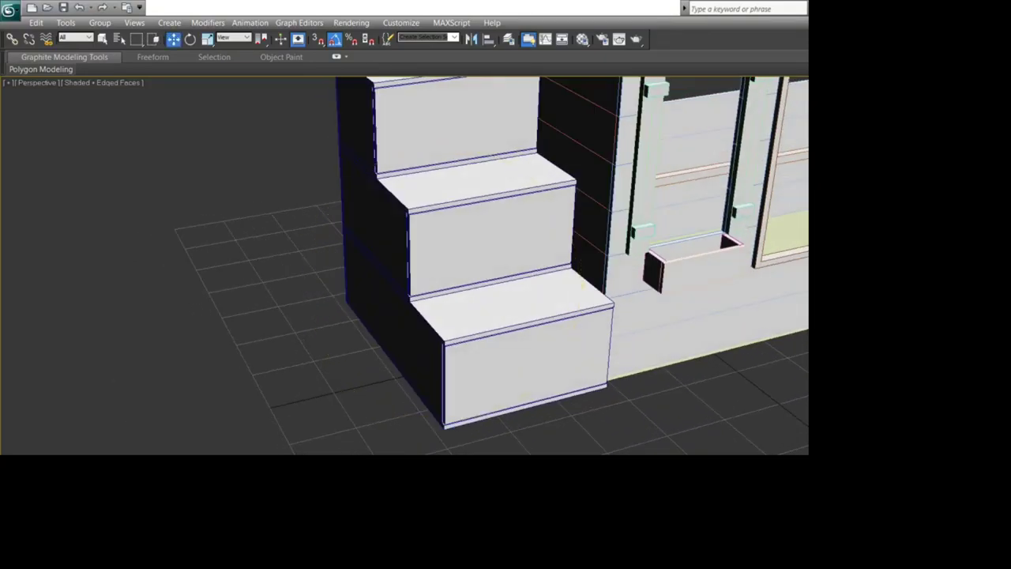
click(582, 285)
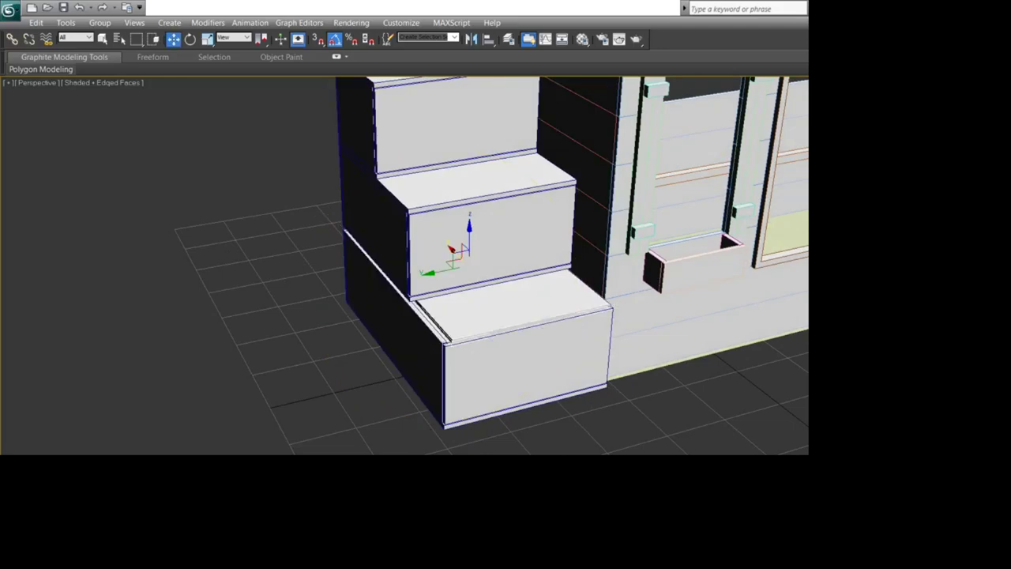
key(ctrl+d)
Step: Narrow the bottom board of the lowest step box to match its top board
scroll(443, 276, up, 3)
middle_drag(444, 275, 330, 109)
click(473, 335)
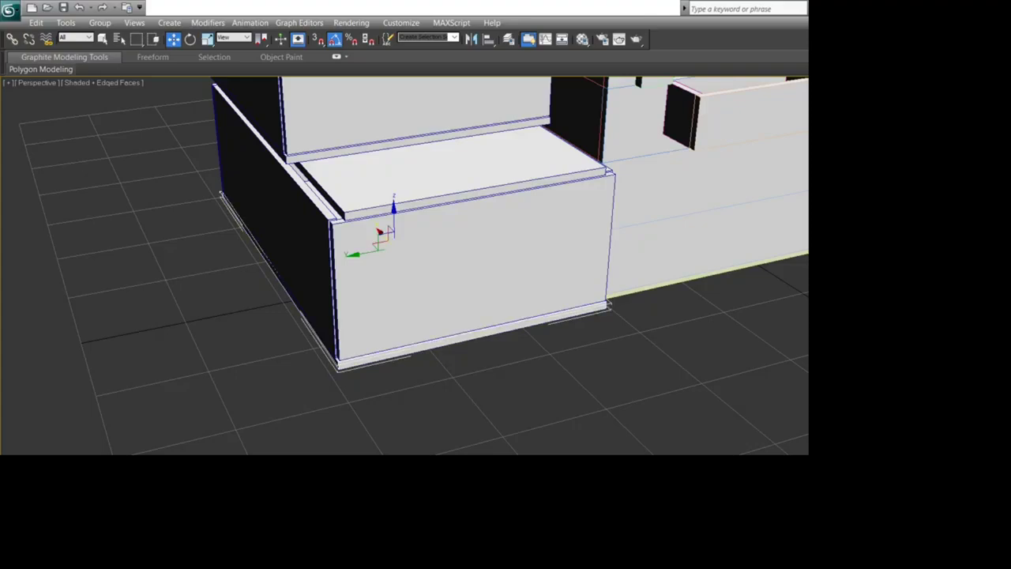
key(Return)
click(506, 395)
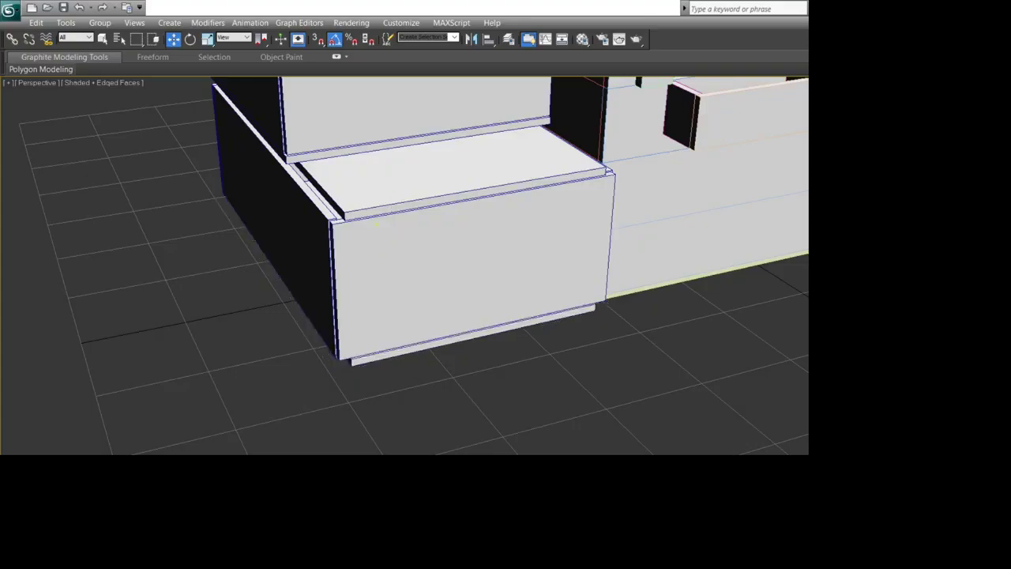
middle_drag(474, 315, 662, 426)
scroll(474, 266, down, 5)
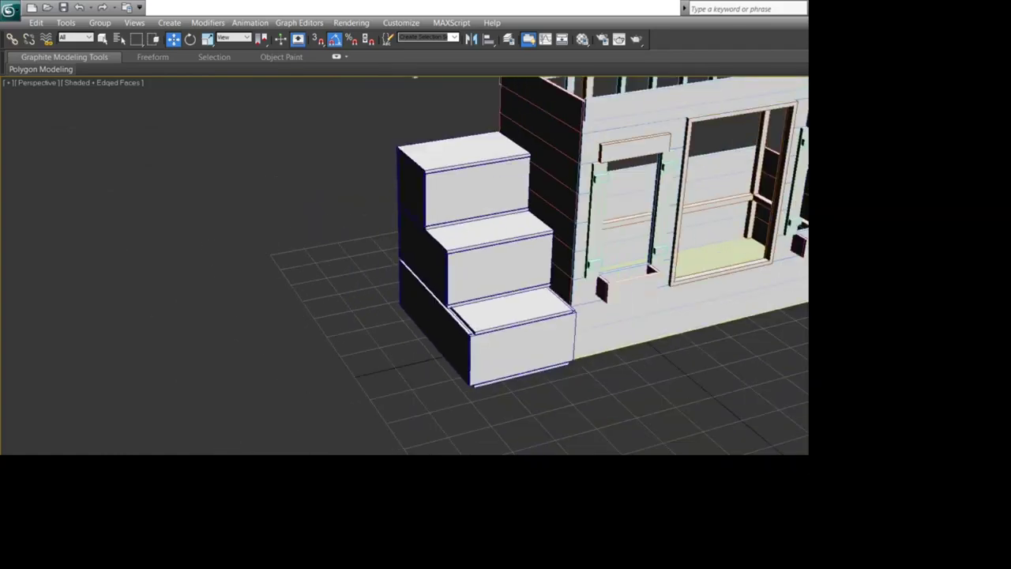
Step: Narrow the back panel of the lowest step box to the width of its top board
scroll(444, 285, up, 5)
middle_drag(444, 284, 197, 97)
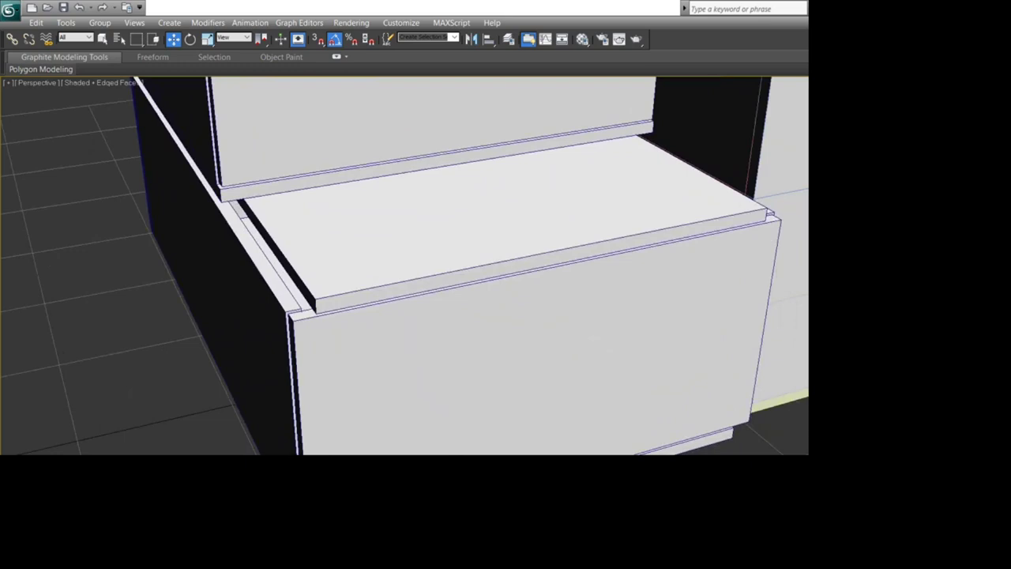
middle_drag(316, 300, 650, 373)
key(ctrl+r)
drag(355, 292, 545, 267)
key(w)
click(355, 277)
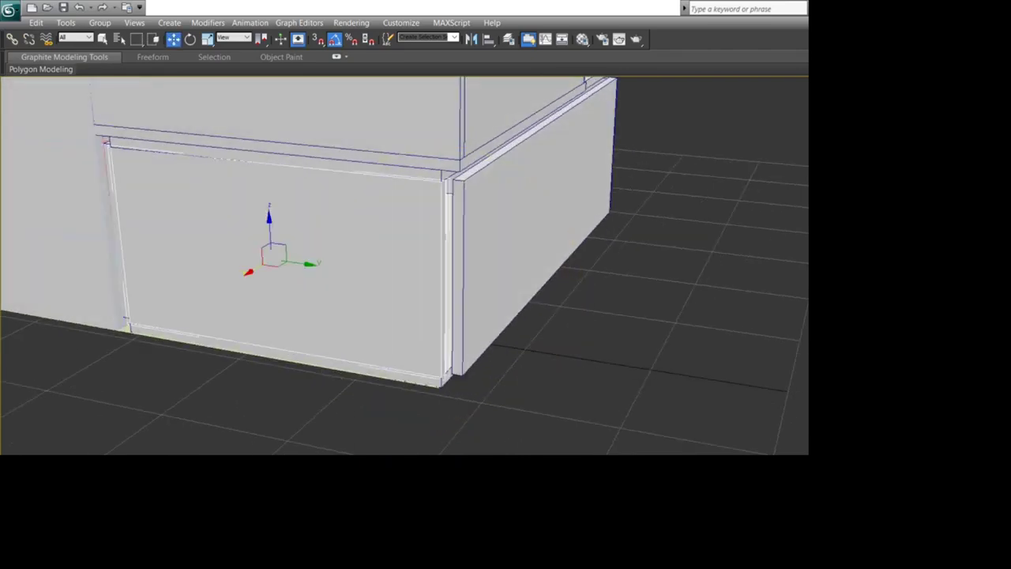
key(ctrl+d)
Step: Enable snapping and move the lowest step's outer side panel inward, flush against the narrowed boards
middle_drag(450, 261, 452, 273)
scroll(453, 273, up, 3)
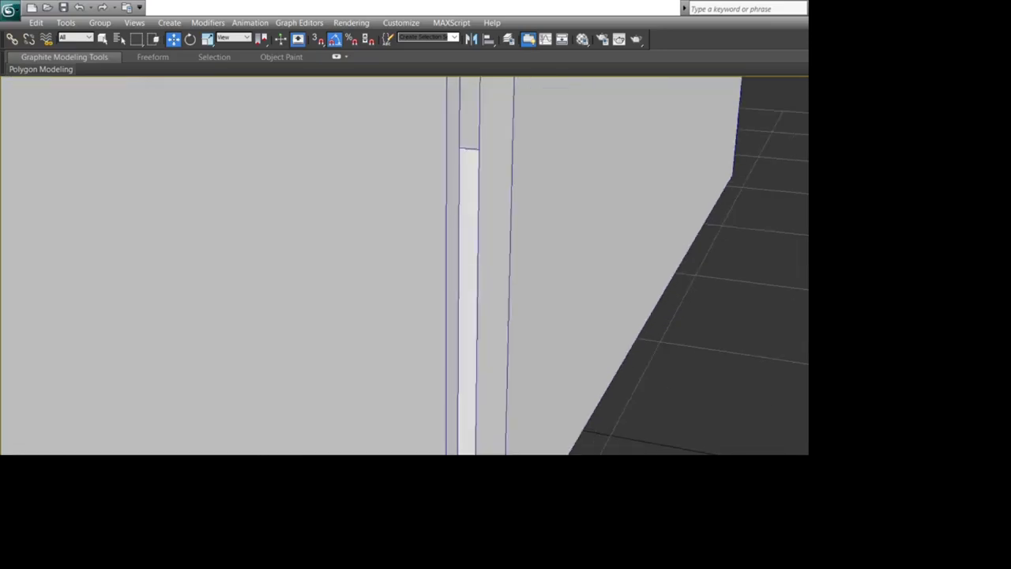
middle_drag(453, 237, 411, 276)
click(530, 229)
key(s)
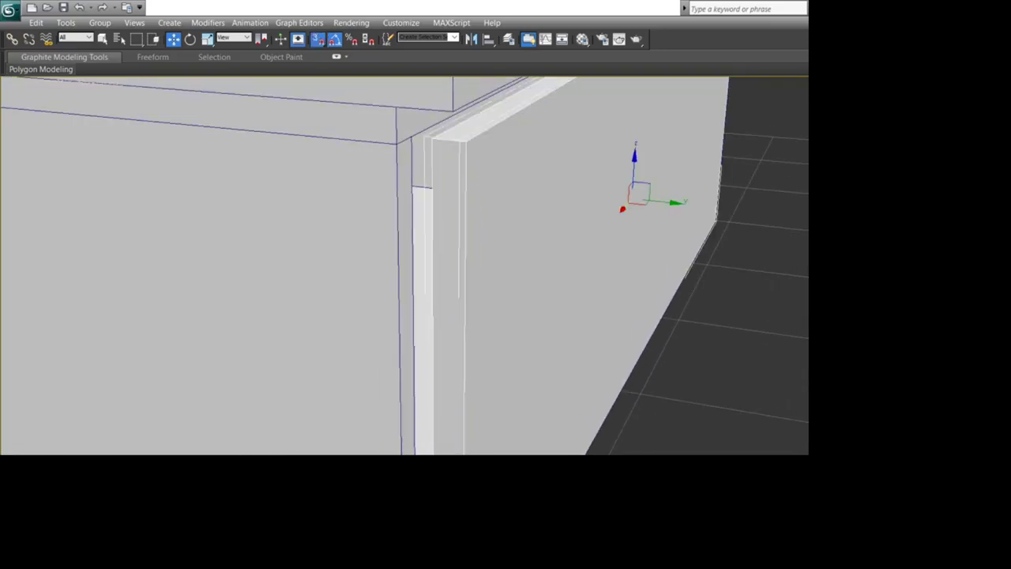
drag(466, 142, 411, 139)
scroll(412, 237, down, 3)
key(ctrl+d)
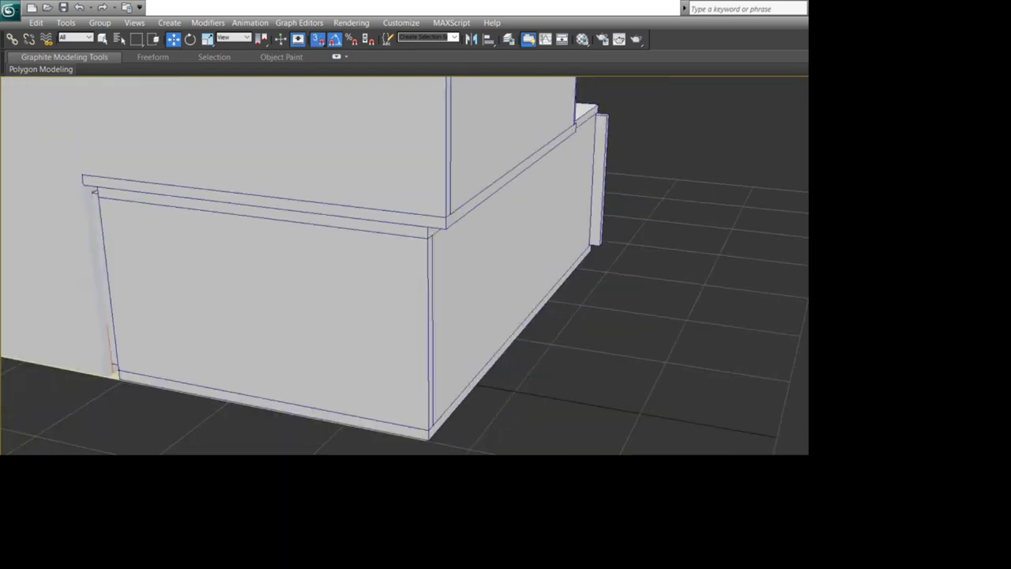
Step: Snap the lowest step's inner side panel, next to the bed, against the edge of the narrowed back panel
key(ctrl+r)
drag(442, 284, 273, 257)
middle_drag(273, 257, 476, 280)
drag(476, 281, 521, 292)
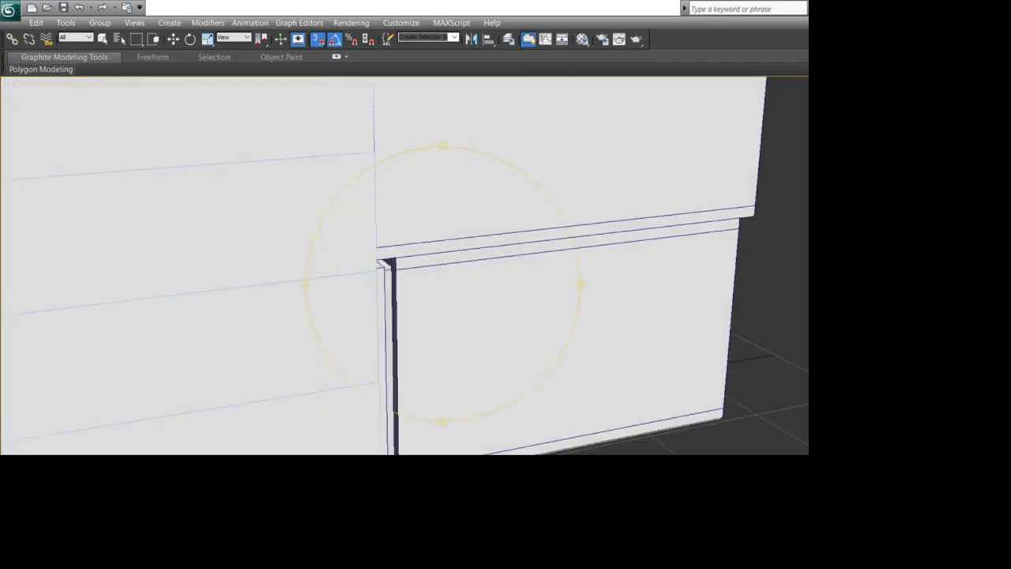
scroll(442, 284, up, 3)
scroll(443, 284, up, 3)
middle_drag(237, 261, 482, 272)
key(w)
click(466, 257)
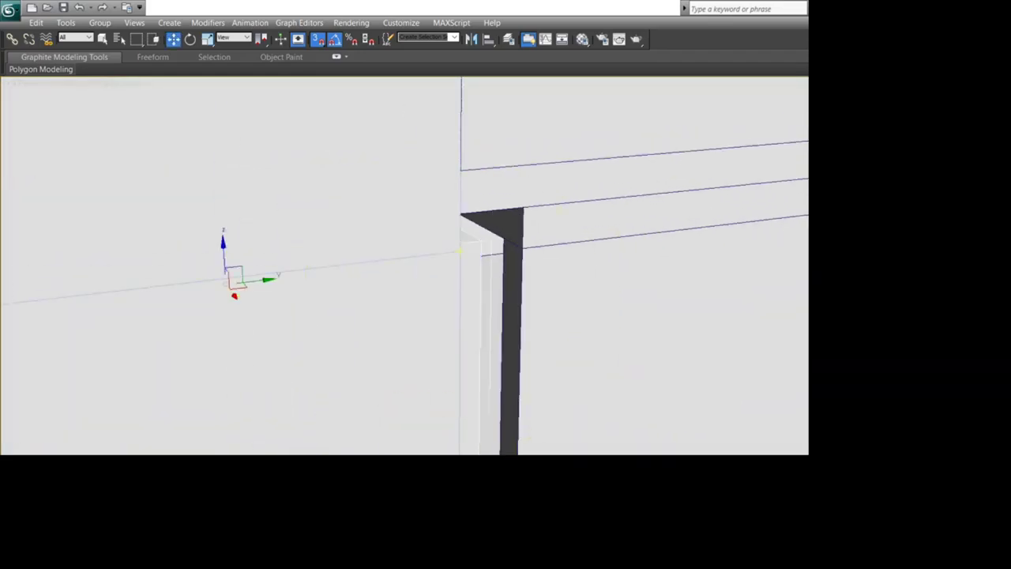
drag(481, 242, 503, 239)
click(538, 264)
scroll(489, 272, down, 5)
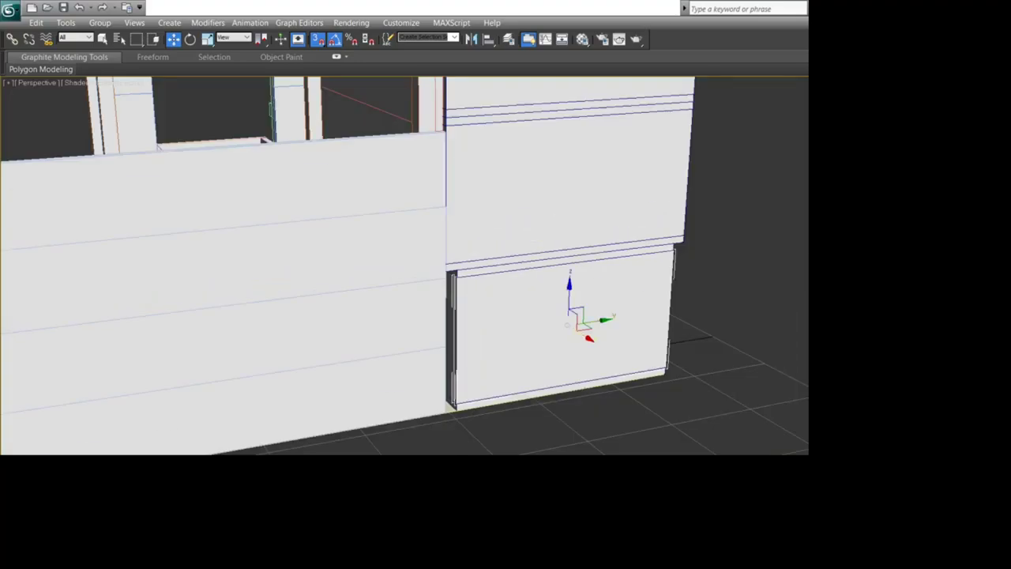
click(632, 418)
Step: Narrow the front panel of the lowest step box to line up with its top and bottom boards
key(ctrl+r)
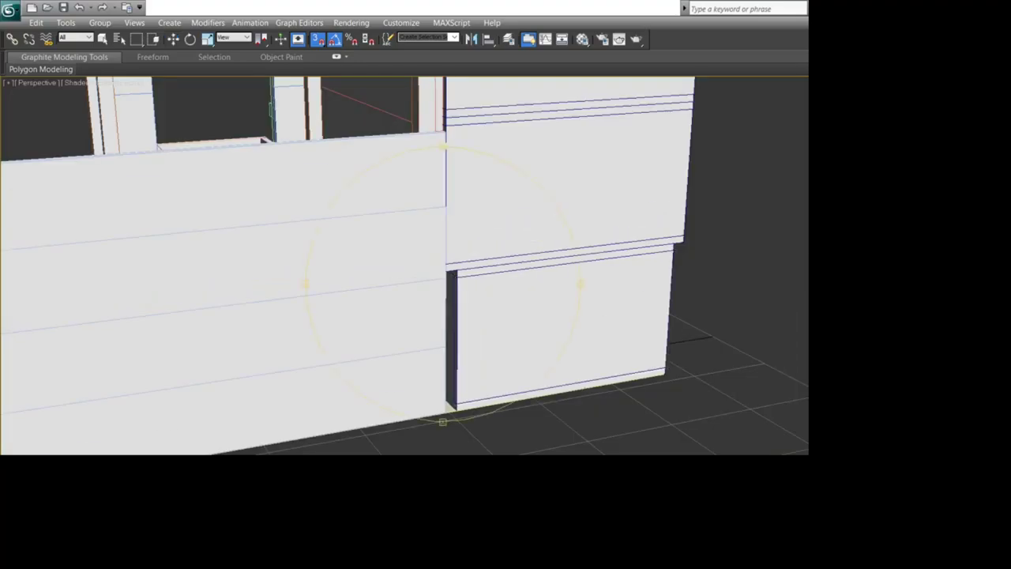
drag(530, 233, 319, 285)
middle_drag(320, 284, 232, 227)
key(w)
click(347, 328)
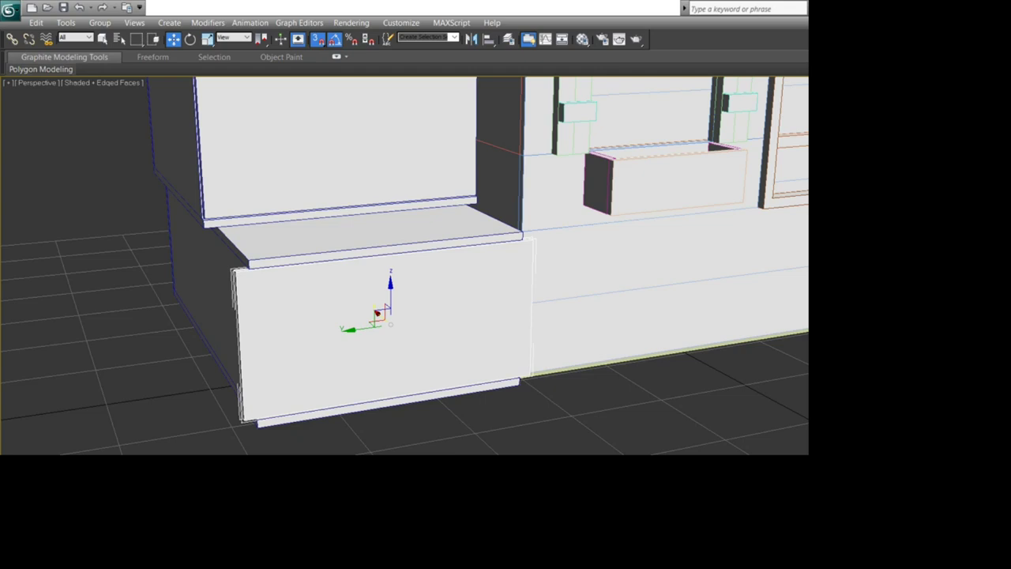
key(Return)
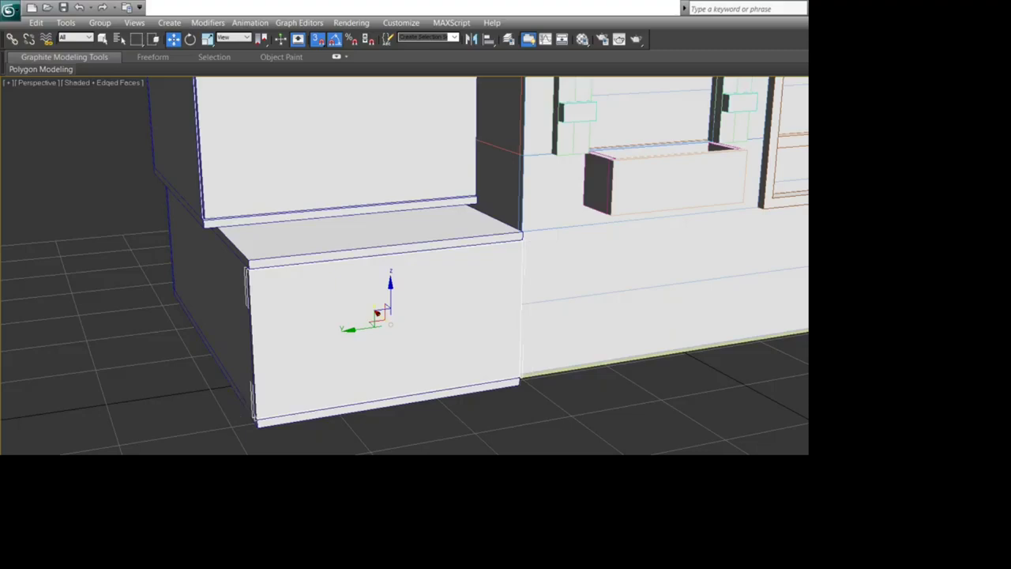
key(Return)
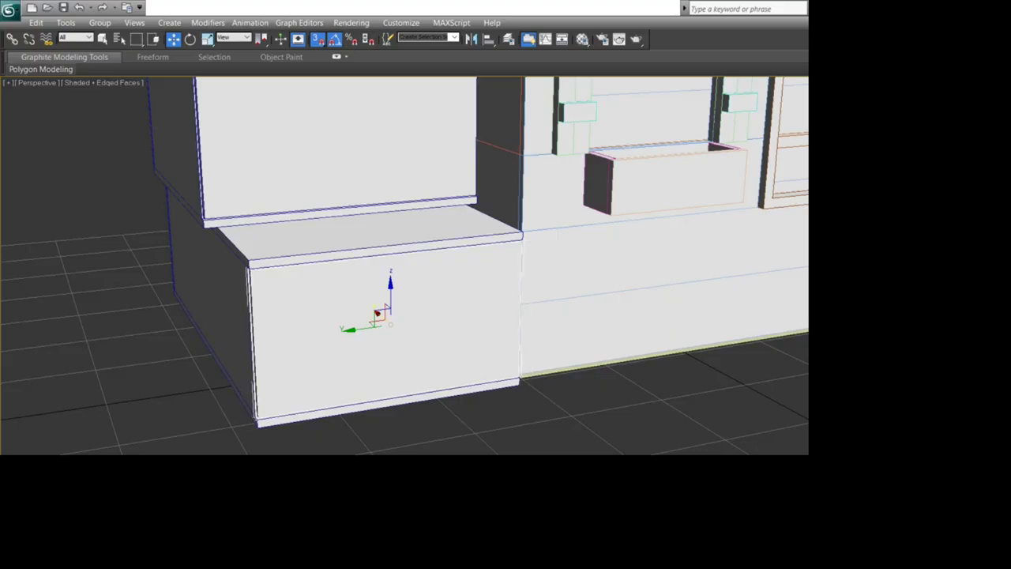
key(ctrl+d)
Step: Examine the three storage steps and the bunk bed from the side, rear and front
key(e)
drag(490, 269, 419, 305)
scroll(418, 304, down, 6)
middle_drag(418, 304, 411, 329)
scroll(410, 329, up, 3)
scroll(442, 284, up, 4)
drag(474, 293, 506, 288)
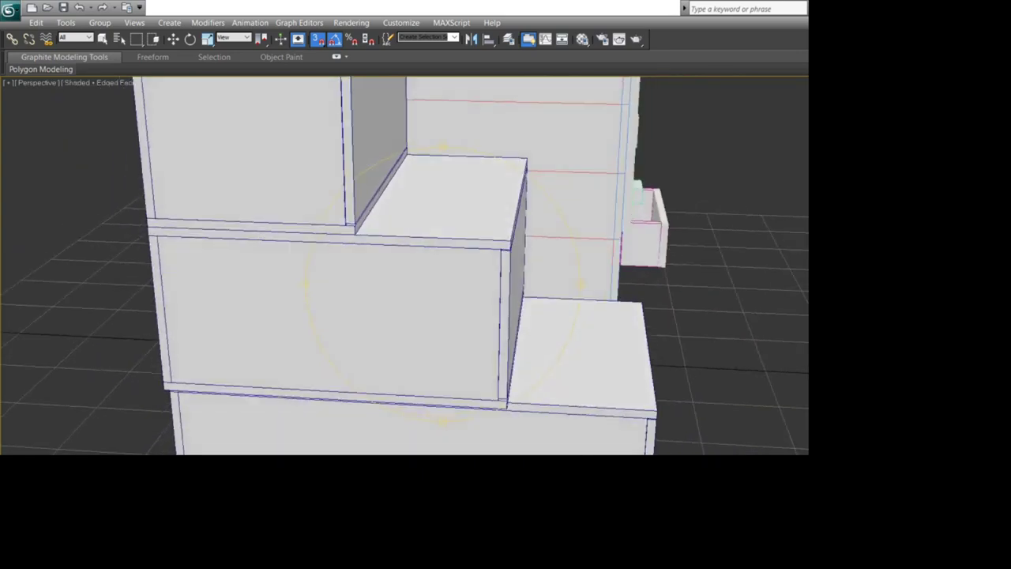
scroll(442, 284, down, 6)
middle_drag(451, 276, 419, 385)
drag(418, 385, 426, 359)
drag(473, 324, 391, 323)
middle_drag(391, 322, 373, 383)
scroll(442, 284, down, 2)
scroll(442, 284, up, 2)
drag(442, 316, 439, 304)
middle_drag(439, 304, 428, 253)
drag(474, 308, 411, 314)
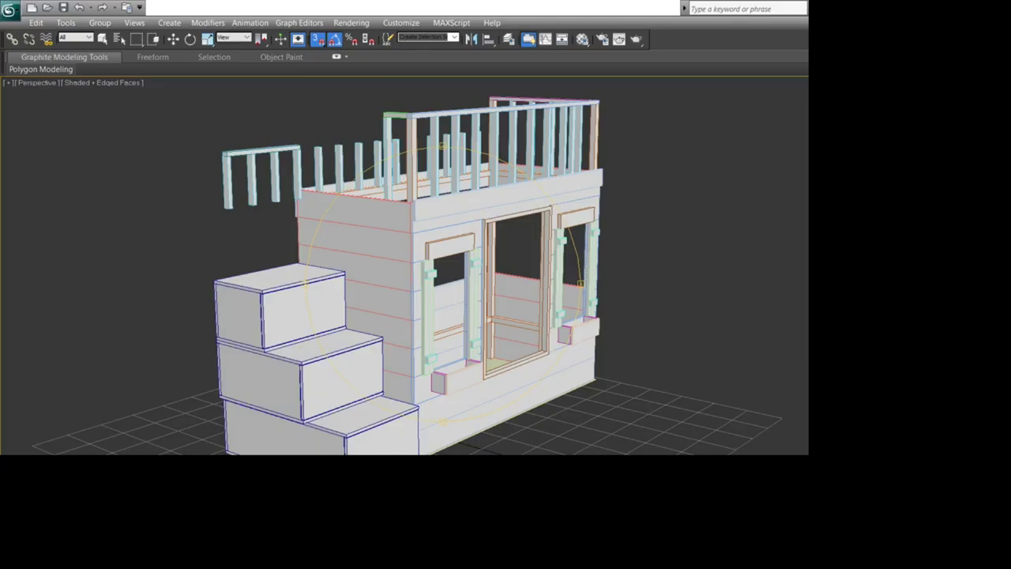
drag(442, 284, 426, 264)
alt+middle_drag(427, 264, 474, 315)
Step: Inspect the middle step's front panel and check the reference photo IMG_0306.JPG in Photos
scroll(412, 312, up, 5)
click(371, 369)
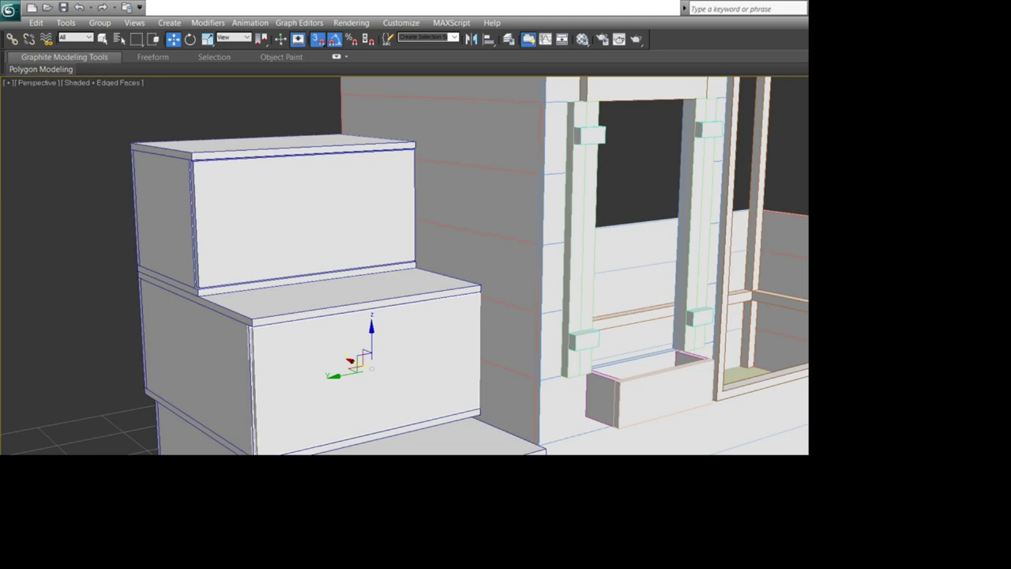
scroll(439, 268, down, 3)
middle_drag(439, 269, 532, 297)
scroll(440, 269, down, 5)
middle_drag(440, 268, 467, 267)
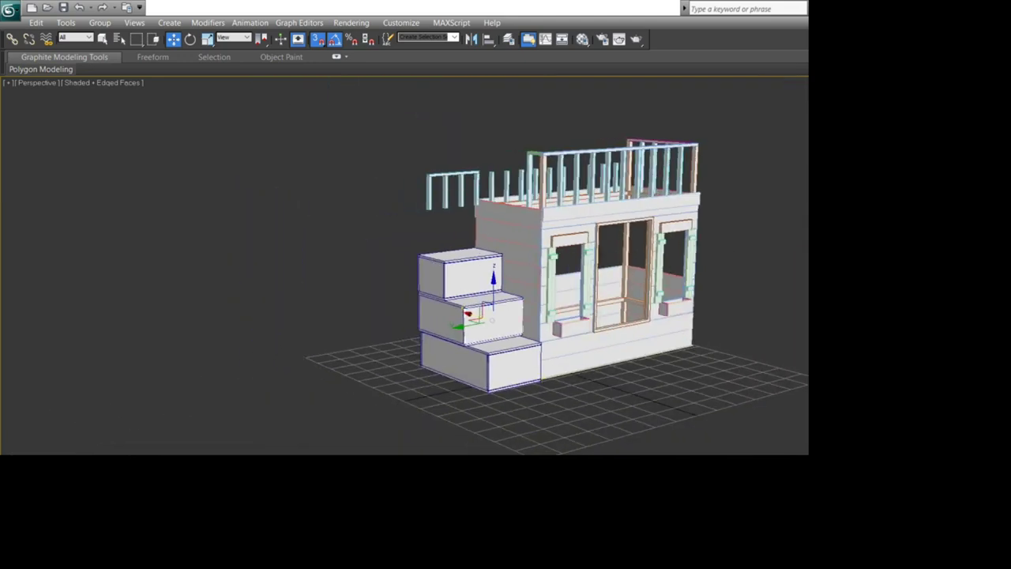
key(ctrl+r)
drag(440, 272, 474, 272)
key(alt+Tab)
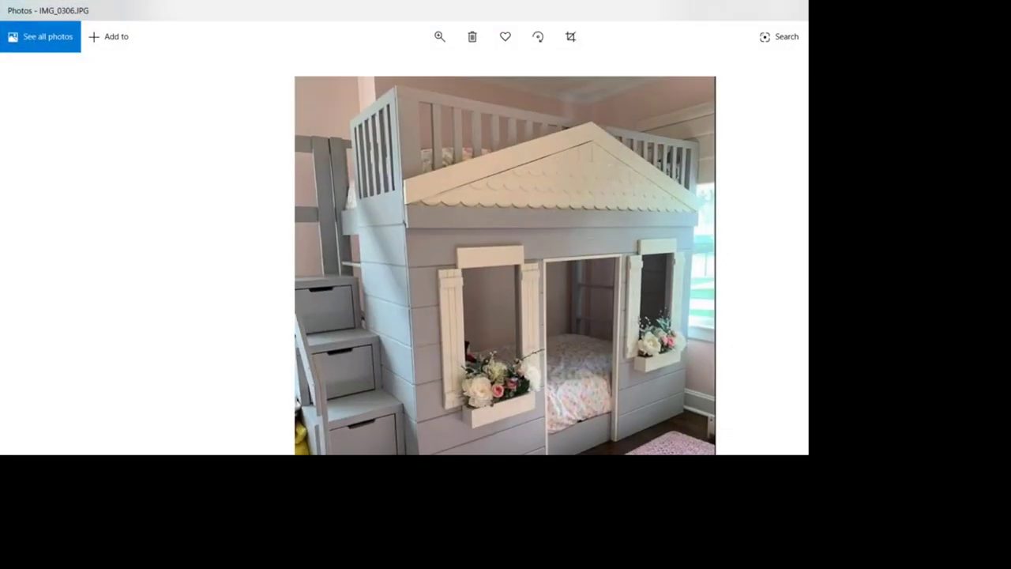
key(alt+Tab)
Step: Inspect the two uppermost planks of the bed's end wall above the storage steps
drag(442, 272, 408, 273)
scroll(408, 272, up, 5)
middle_drag(407, 272, 353, 450)
key(w)
click(522, 222)
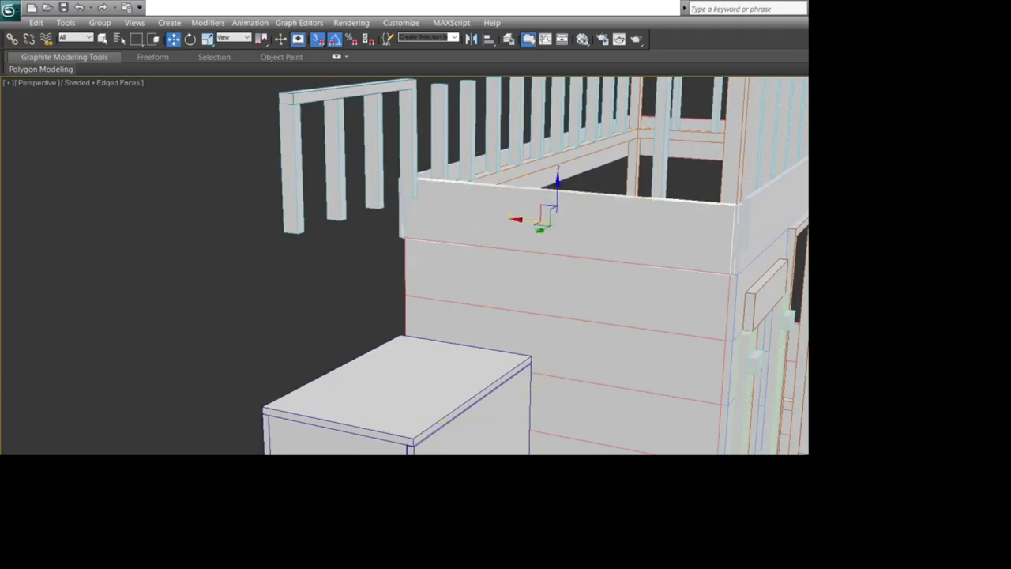
click(522, 278)
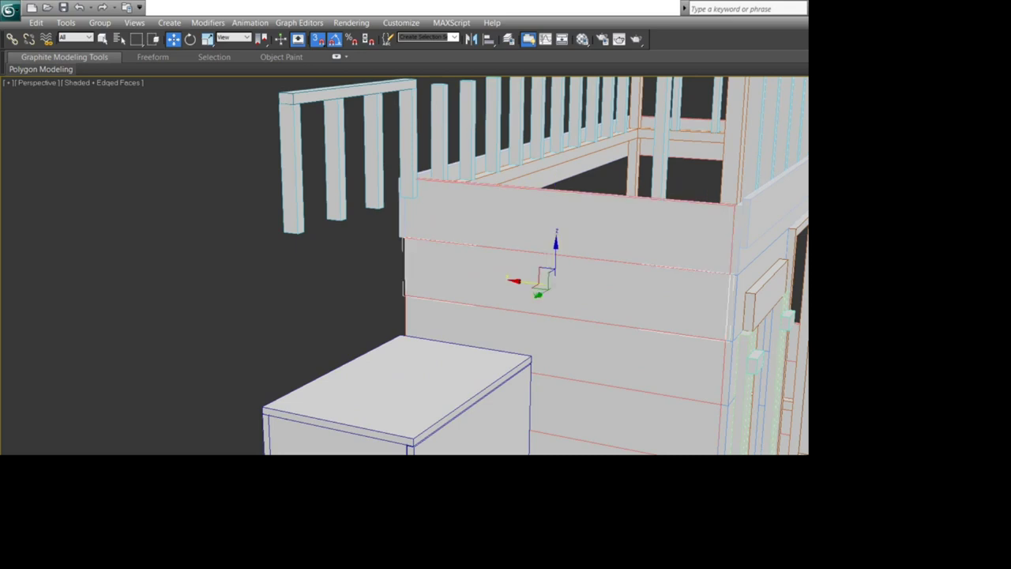
scroll(521, 278, down, 5)
middle_drag(522, 278, 504, 311)
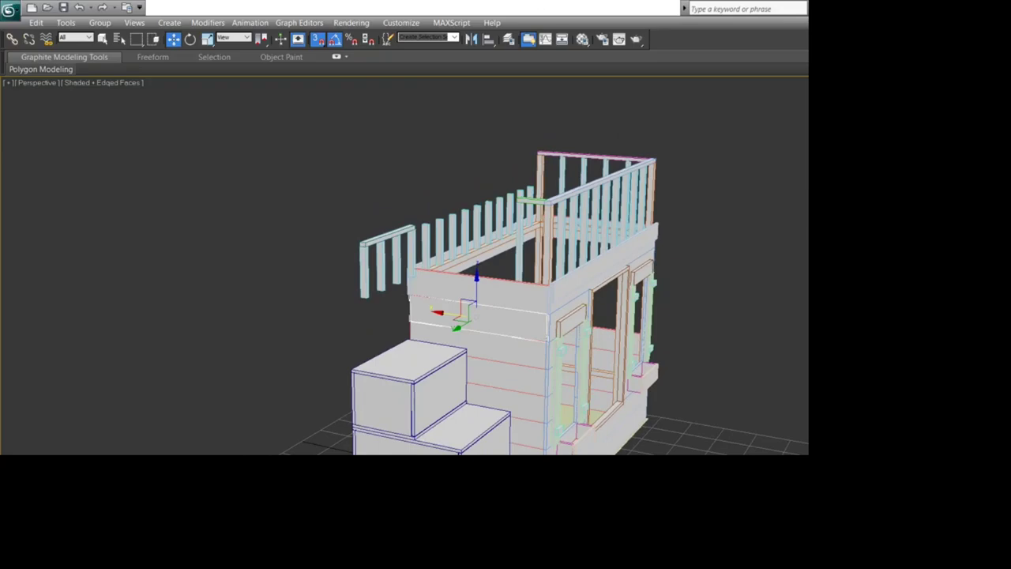
Step: Examine the three storage steps against the bed's end wall, including the front panel of the lowest step
key(ctrl+r)
drag(443, 300, 395, 305)
middle_drag(395, 304, 349, 143)
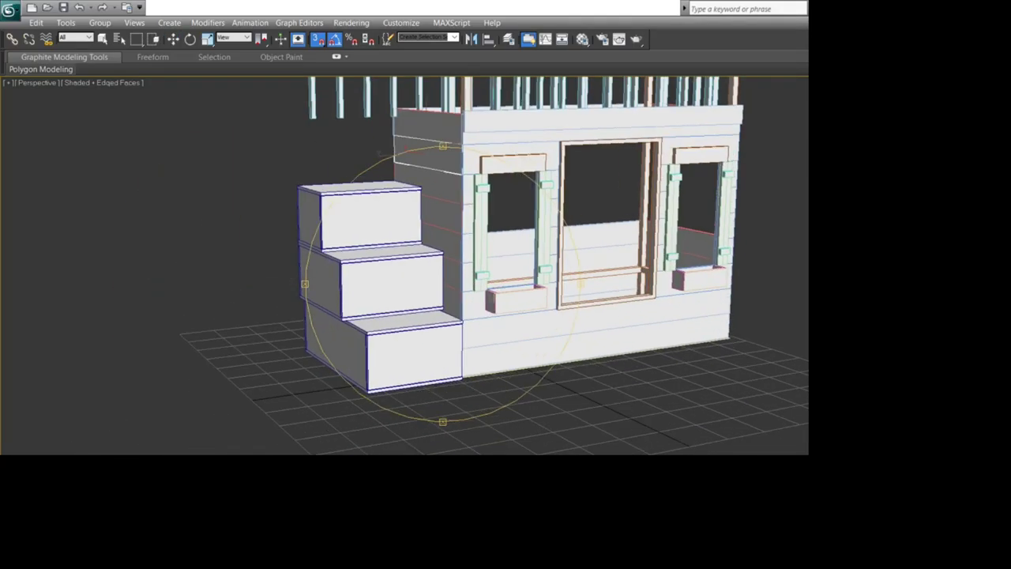
scroll(350, 144, down, 3)
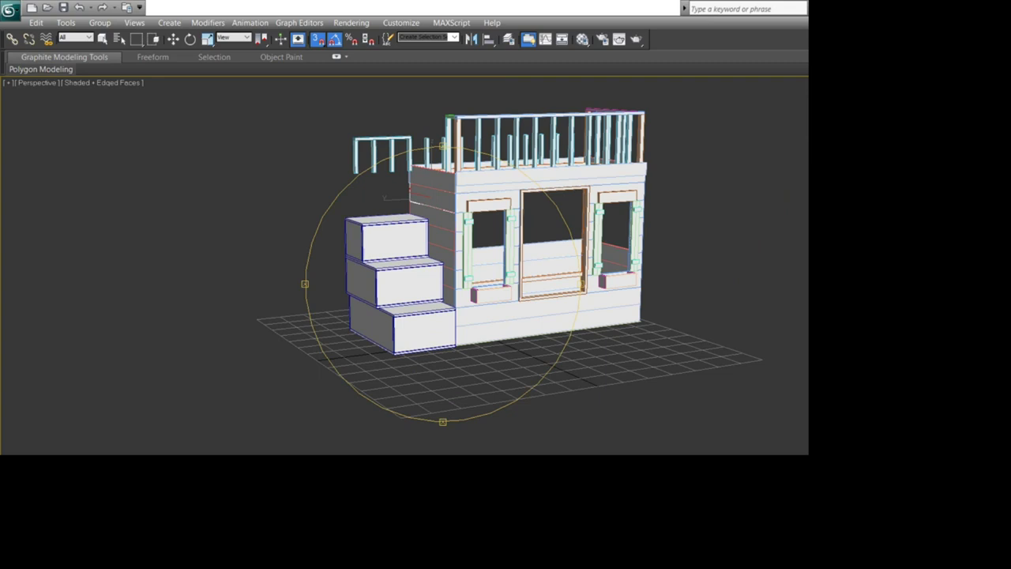
drag(427, 276, 484, 297)
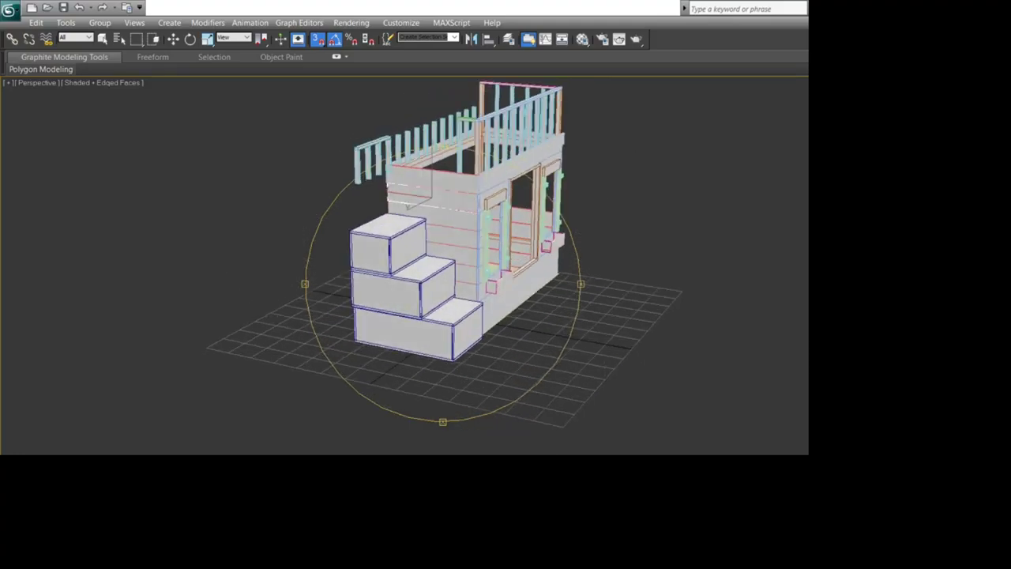
scroll(474, 296, up, 6)
middle_drag(474, 348, 436, 176)
key(w)
click(493, 304)
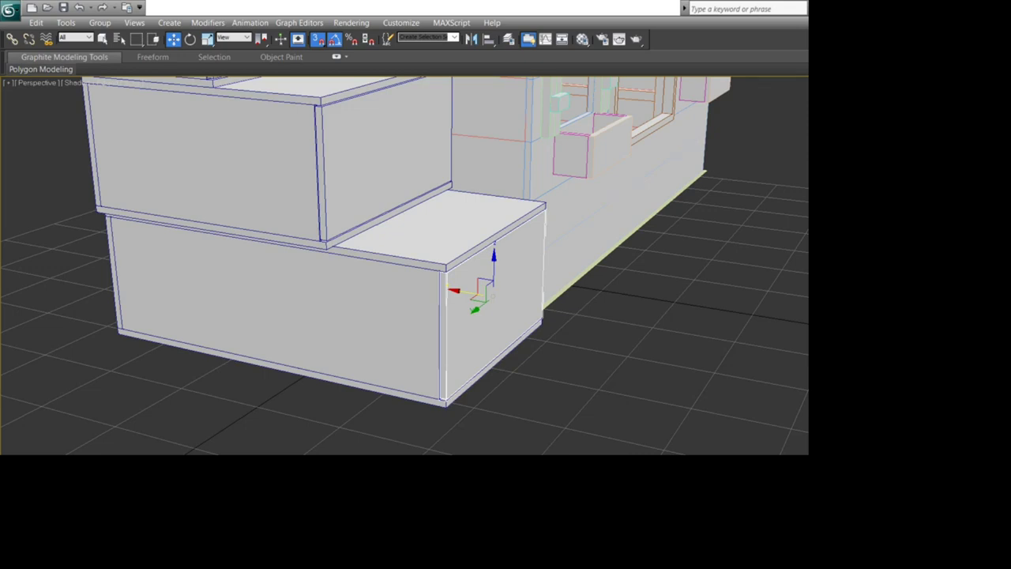
scroll(404, 265, down, 5)
middle_drag(404, 265, 404, 345)
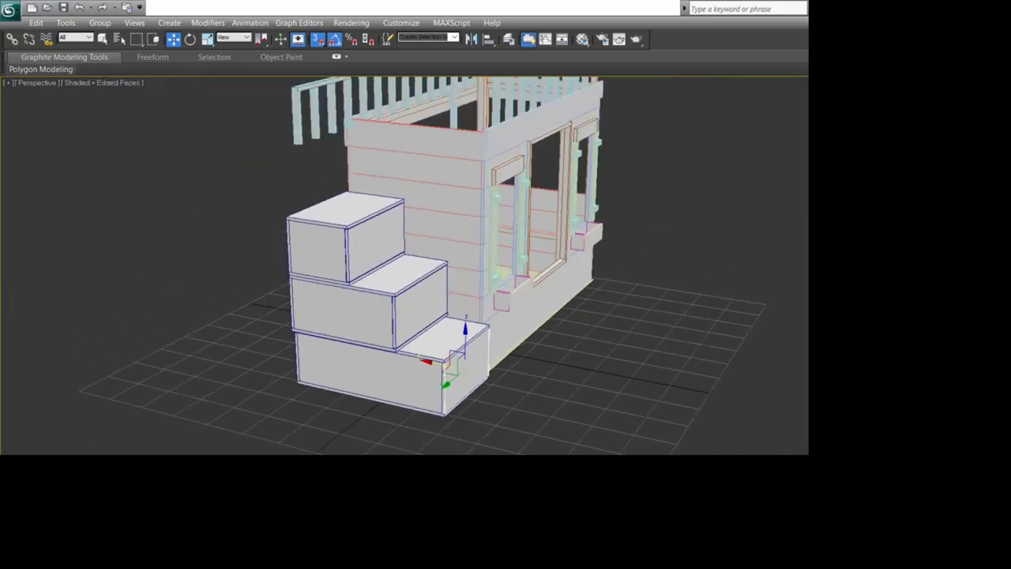
scroll(404, 266, up, 7)
scroll(404, 266, down, 3)
middle_drag(405, 265, 450, 202)
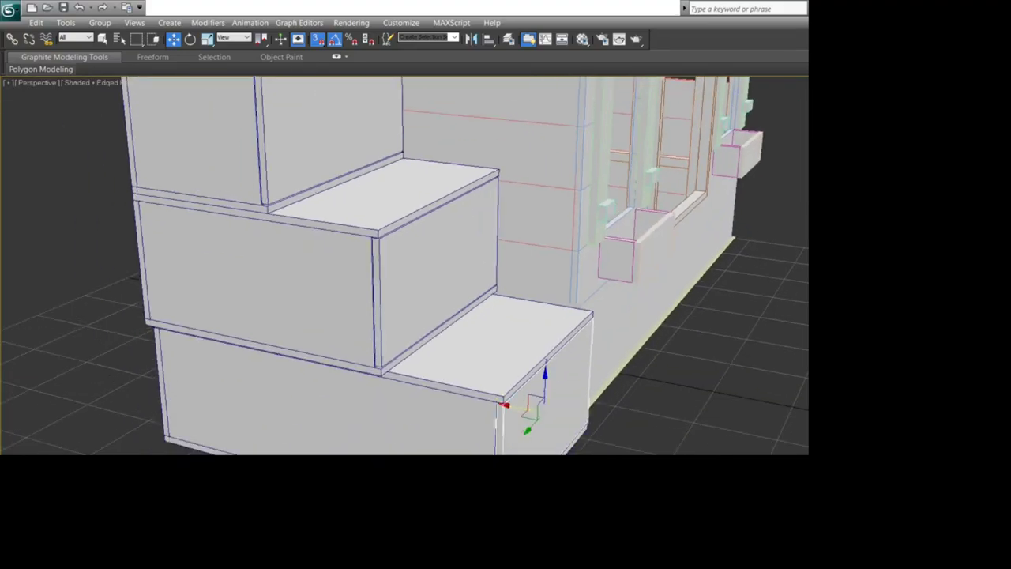
Step: Try to draw a thin rectangular shape across the lowest step's exposed depth in the top view
key(alt+w)
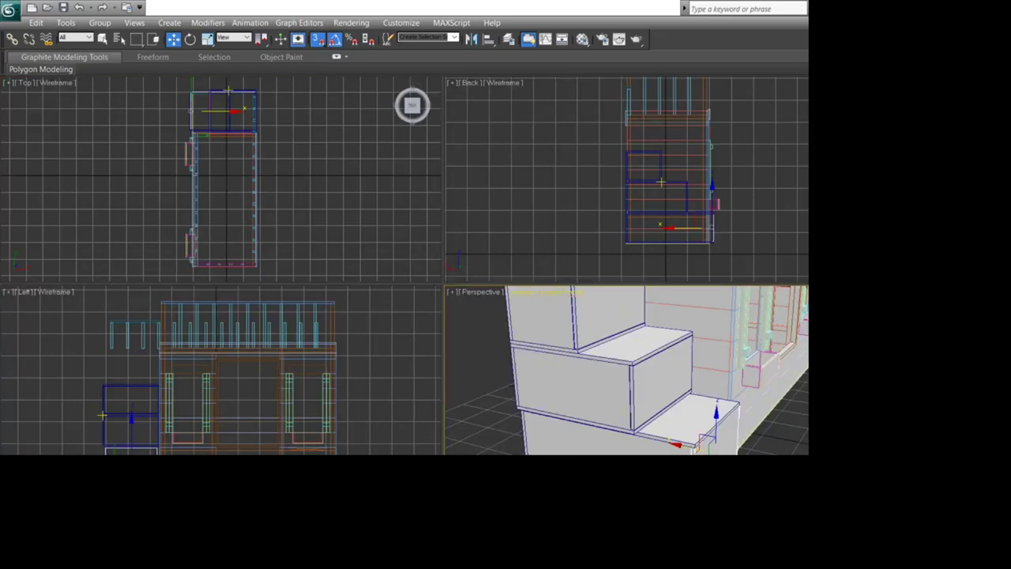
right_click(339, 135)
key(alt+w)
scroll(363, 100, up, 6)
middle_drag(363, 100, 283, 137)
key(ctrl+d)
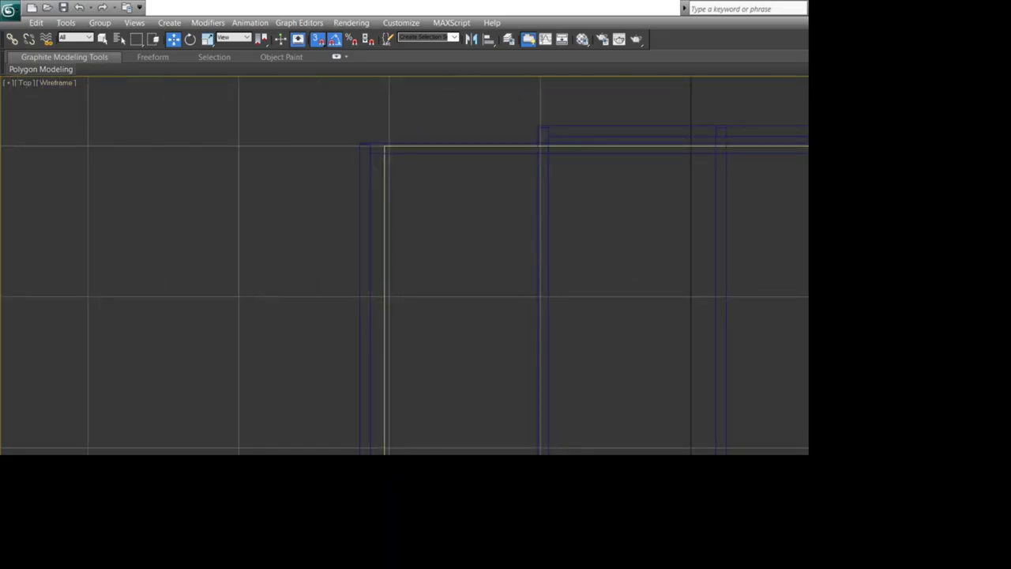
mouse_move(360, 143)
mouse_down()
mouse_move(434, 321)
mouse_move(534, 209)
mouse_move(548, 136)
mouse_up()
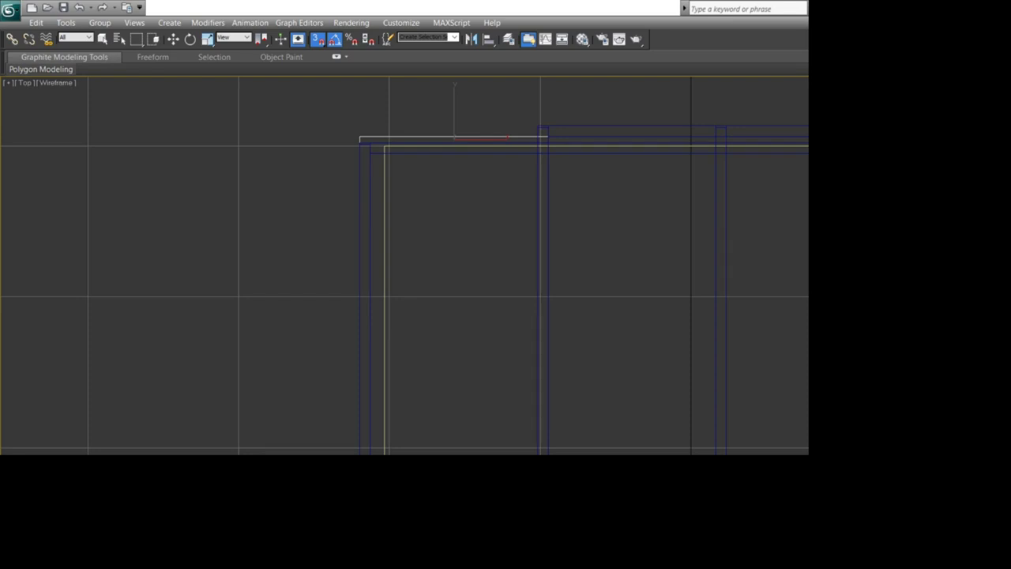
key(w)
key(alt+w)
click(308, 189)
right_click(627, 370)
key(alt+w)
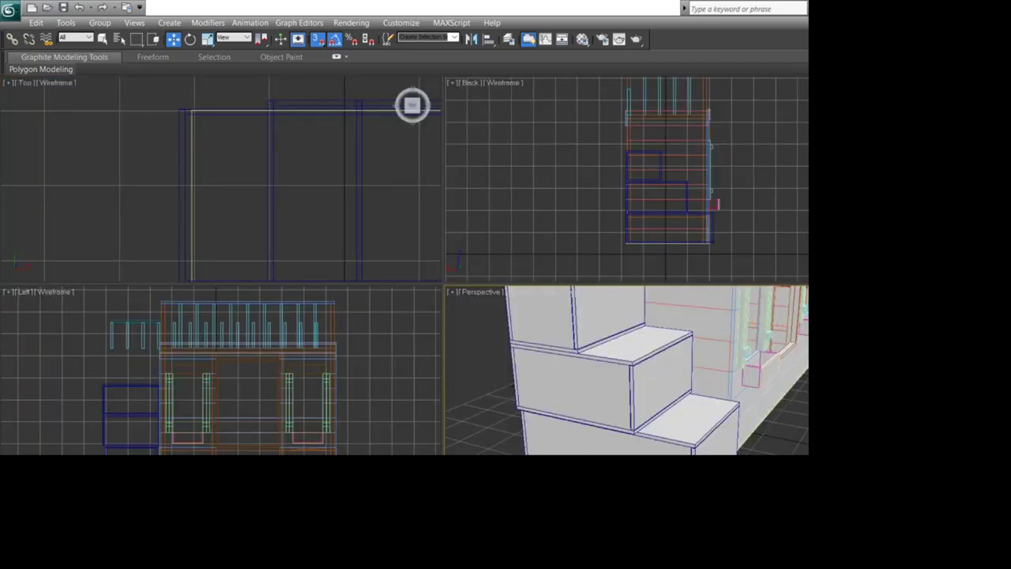
key(alt+w)
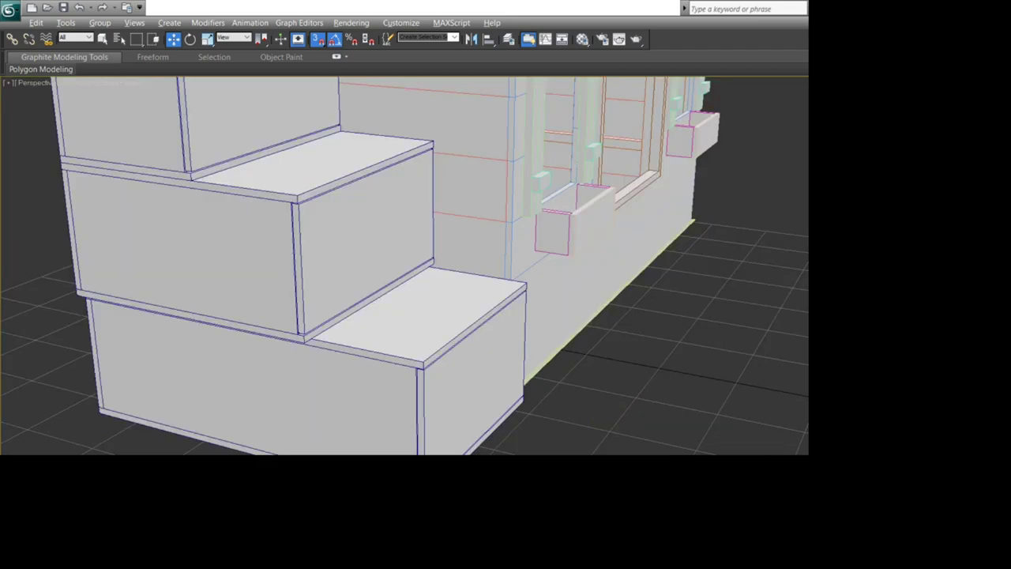
Step: Undo the stray snapped change to the middle step's front panel and turn off 3D snapping
click(365, 241)
key(Delete)
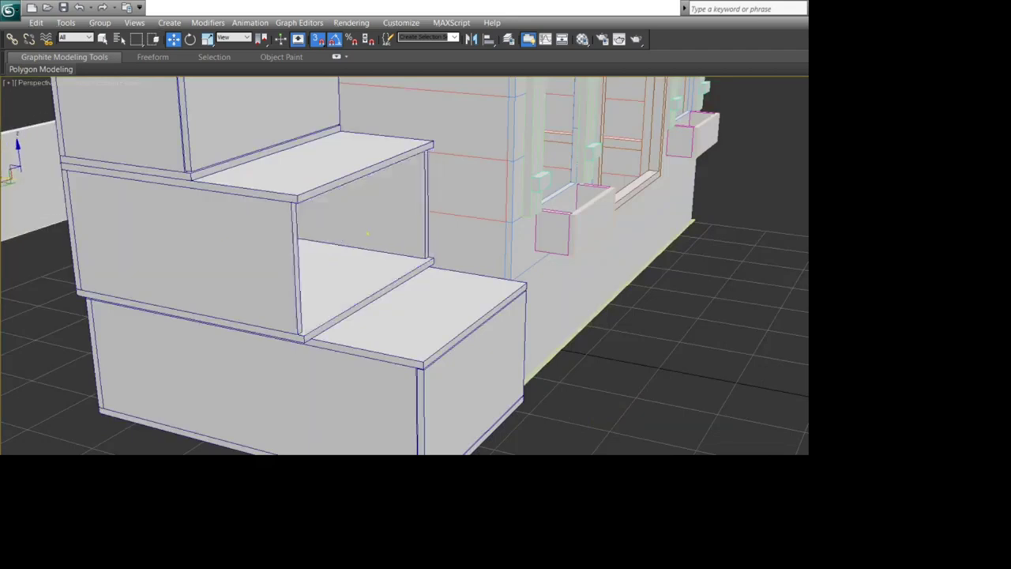
key(ctrl+z)
key(s)
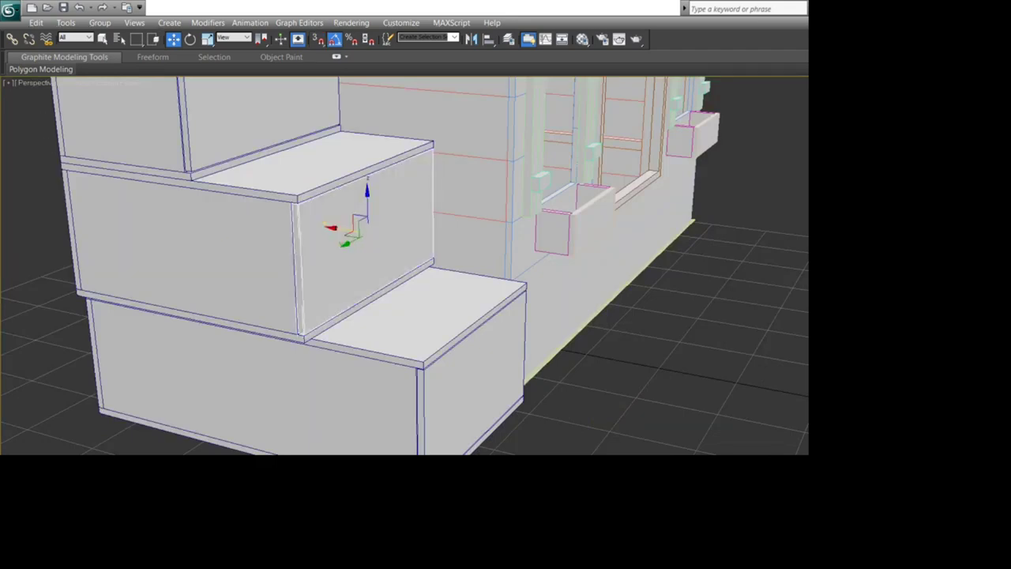
Step: Pull the middle step's front panel out of its box and undo the move
drag(342, 229, 383, 235)
middle_drag(384, 235, 415, 276)
scroll(404, 269, down, 5)
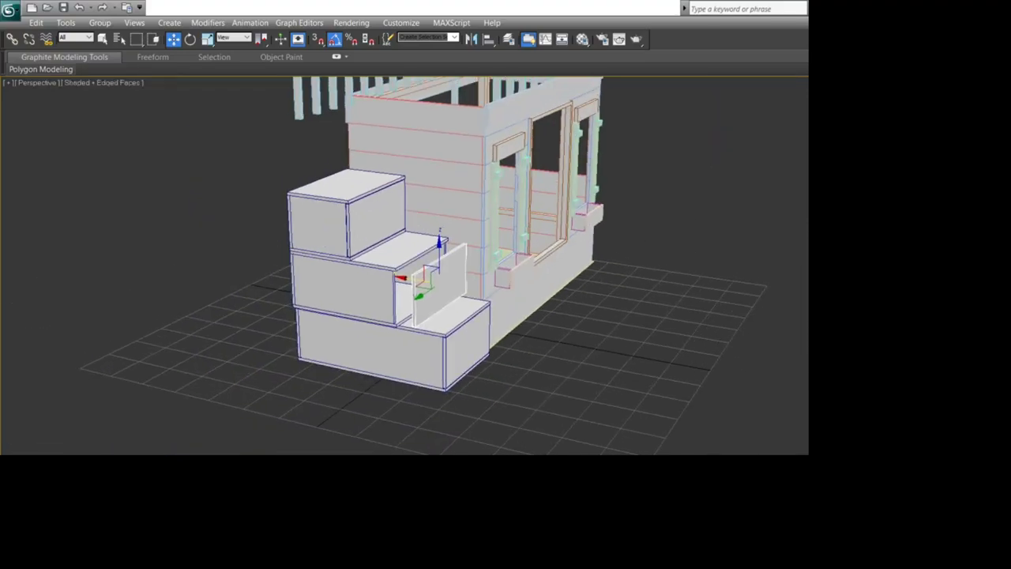
key(ctrl+r)
drag(442, 284, 486, 276)
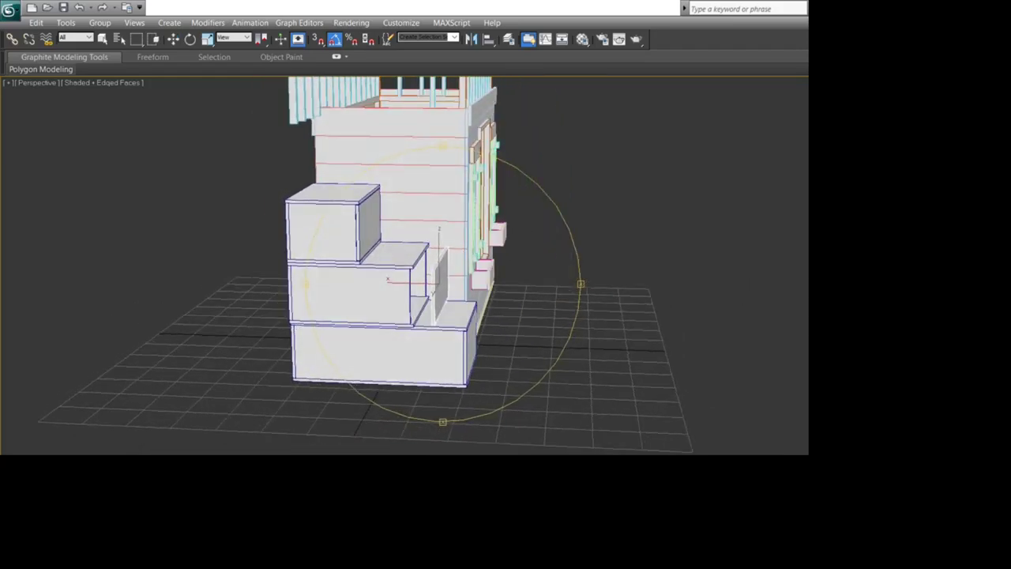
key(ctrl+z)
key(w)
key(ctrl+d)
Step: Delete the outer side panel, front panel and top board of the middle step box
middle_drag(442, 269, 460, 310)
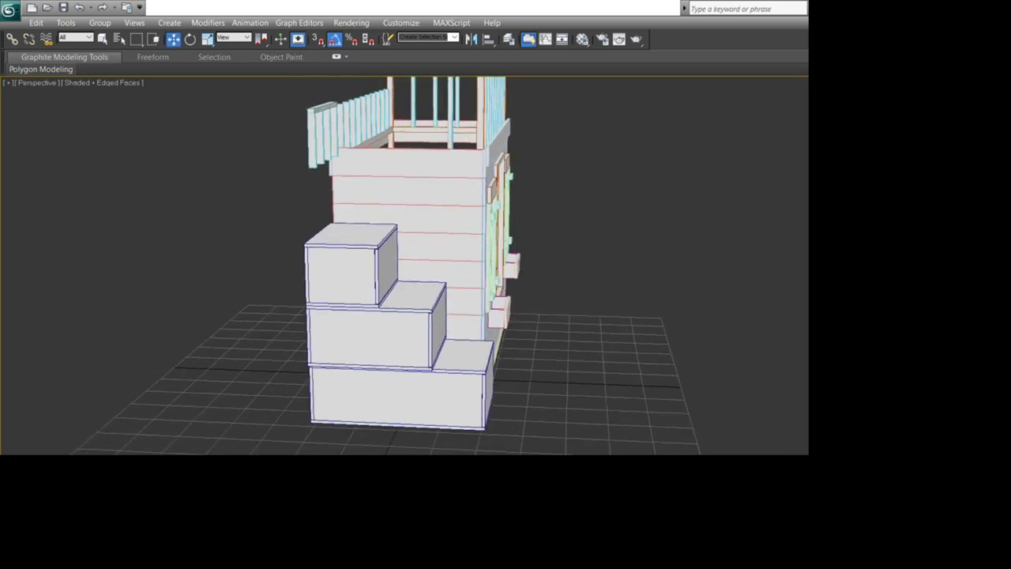
scroll(422, 316, up, 3)
middle_drag(419, 317, 402, 247)
click(363, 288)
key(Delete)
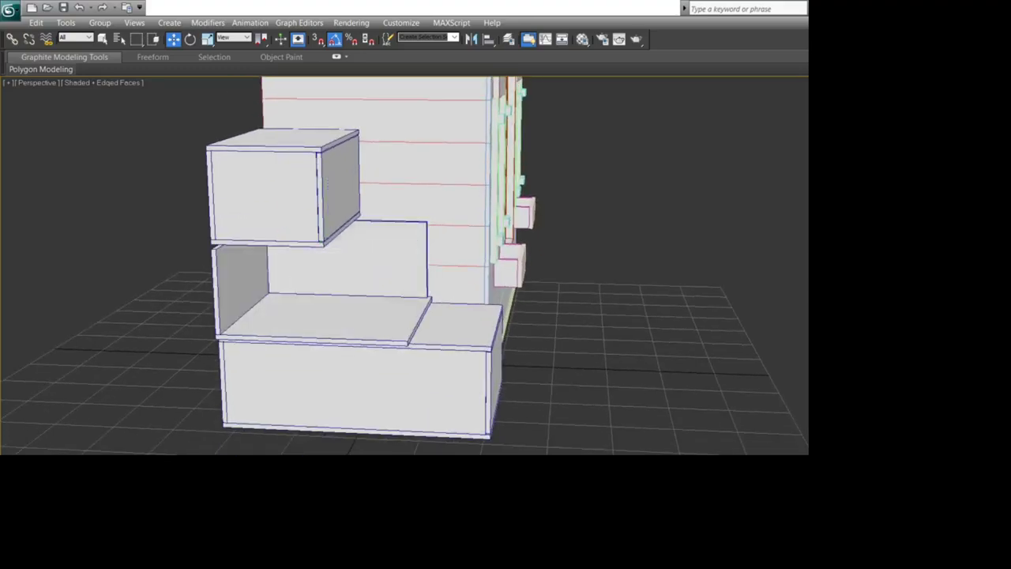
Step: Delete all panels and boards of the uppermost step box
click(340, 186)
key(Delete)
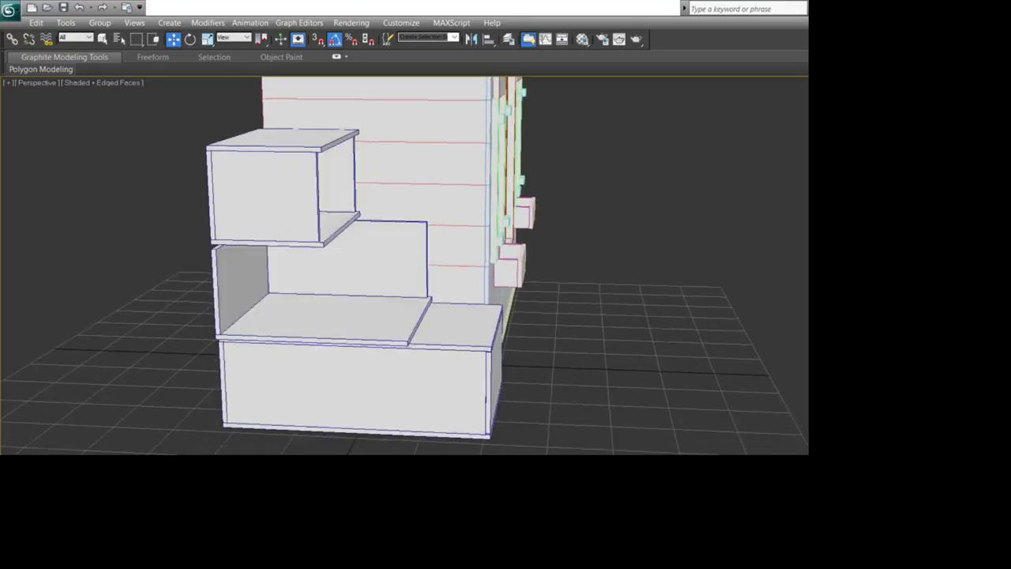
click(278, 193)
key(Delete)
click(314, 183)
key(Delete)
click(243, 194)
key(Delete)
click(285, 141)
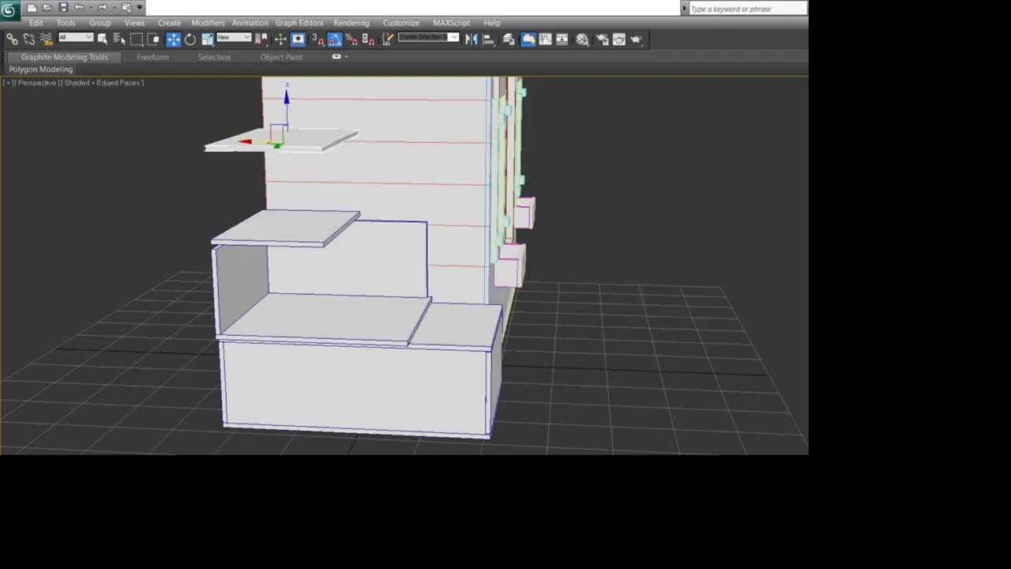
key(Delete)
click(289, 228)
key(Delete)
Step: Delete the remaining panels and the bottom board of the middle step box
click(349, 257)
key(Delete)
click(242, 276)
key(Delete)
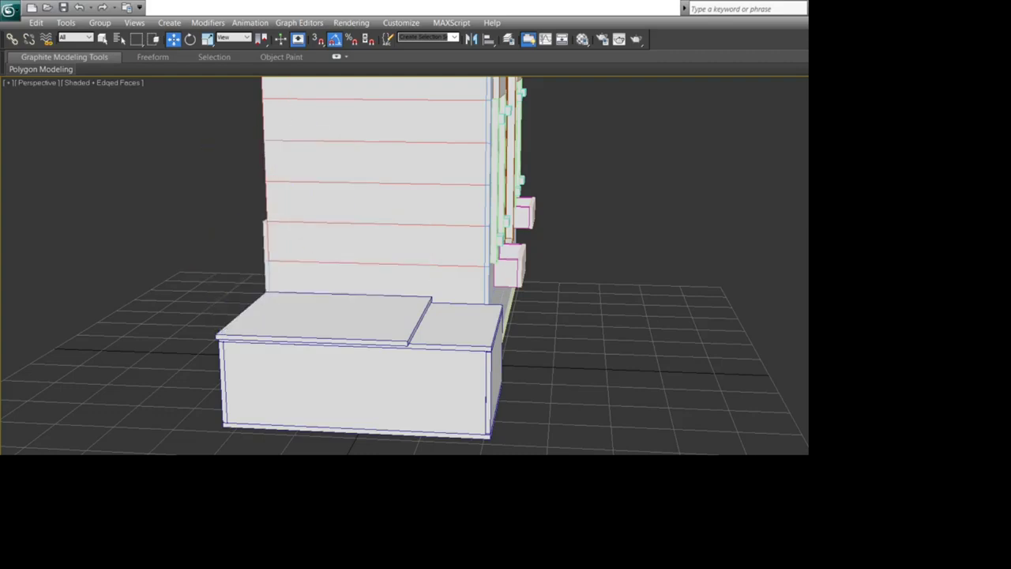
click(335, 318)
key(Delete)
Step: Select all parts of the remaining step box, leaving the bed's base plate out of the selection
key(ctrl+r)
drag(371, 293, 572, 276)
key(w)
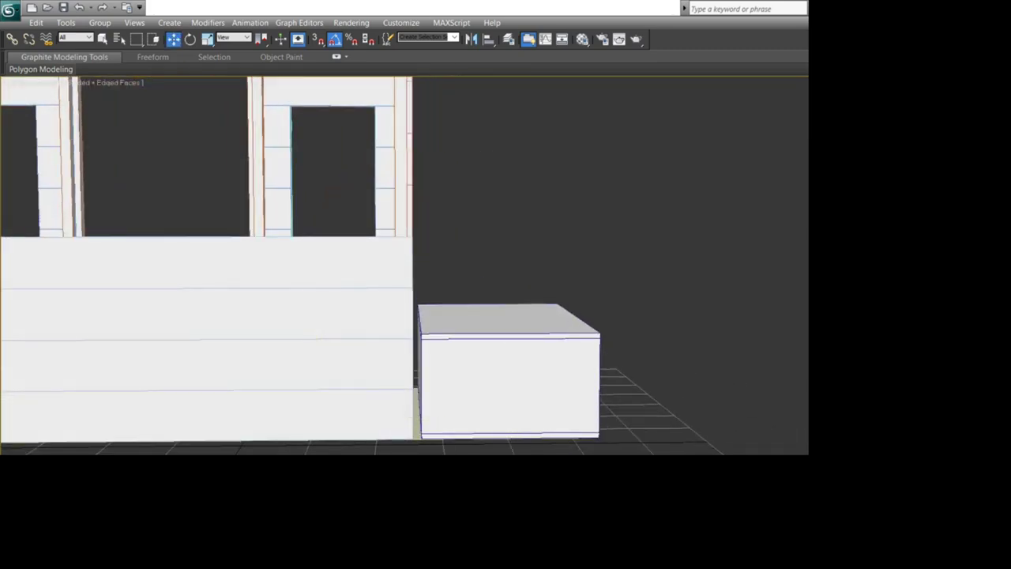
drag(417, 434, 414, 443)
scroll(362, 443, up, 4)
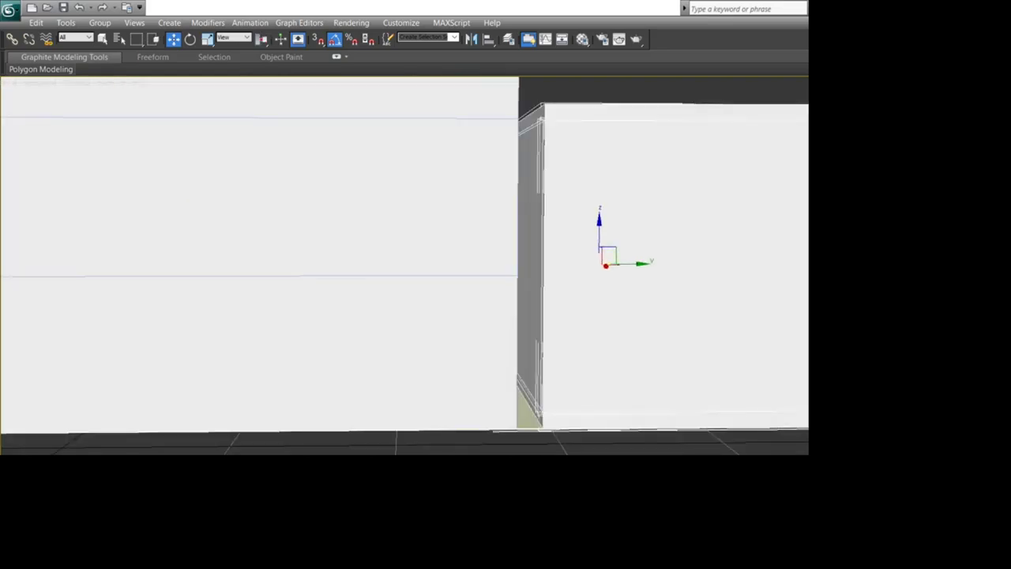
alt+click(528, 419)
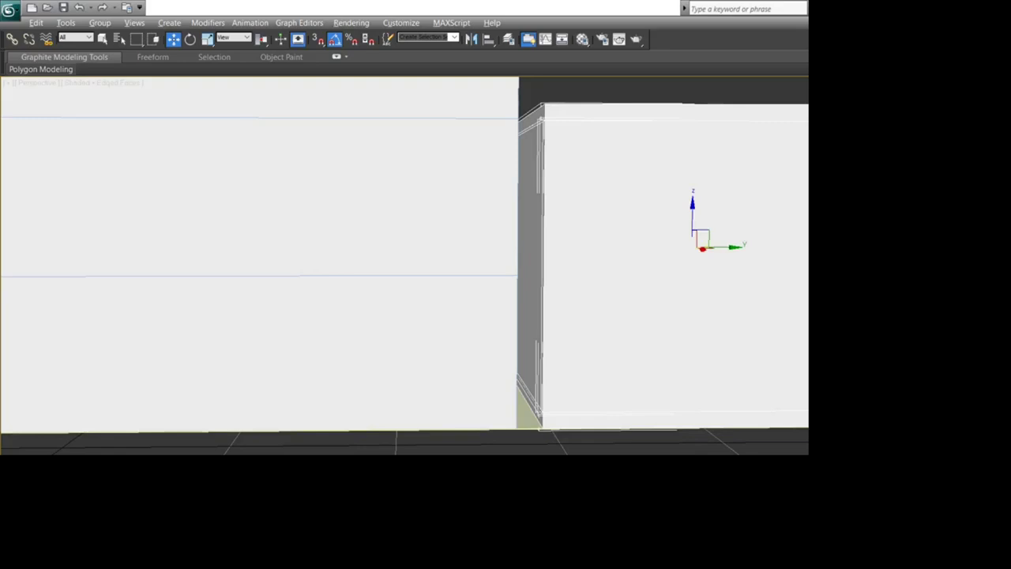
Step: Copy the lowest step box on top of itself and set the copy back to form the second step
key(ctrl+r)
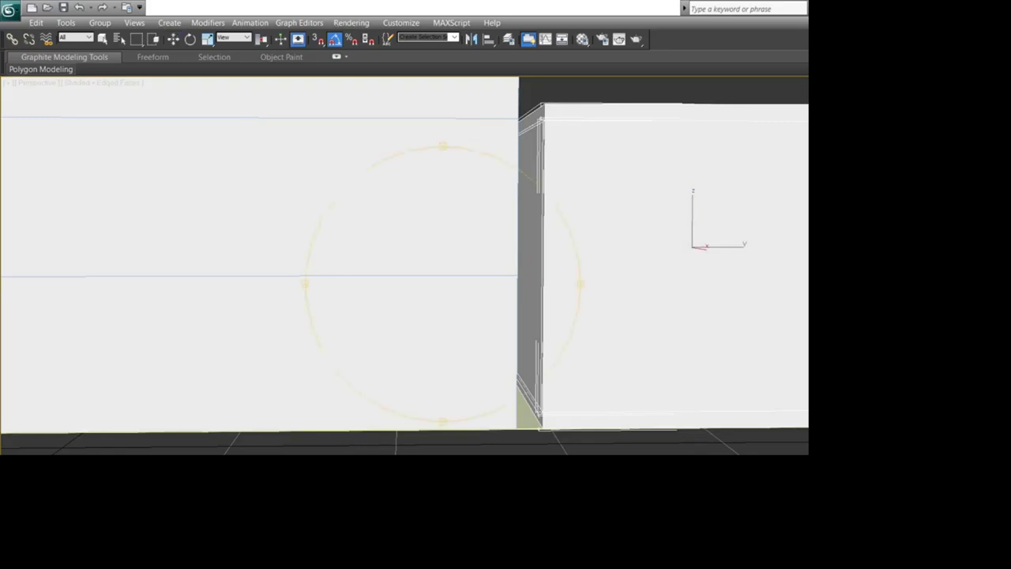
drag(514, 316, 347, 316)
scroll(348, 316, down, 5)
middle_drag(348, 316, 300, 395)
scroll(301, 395, up, 2)
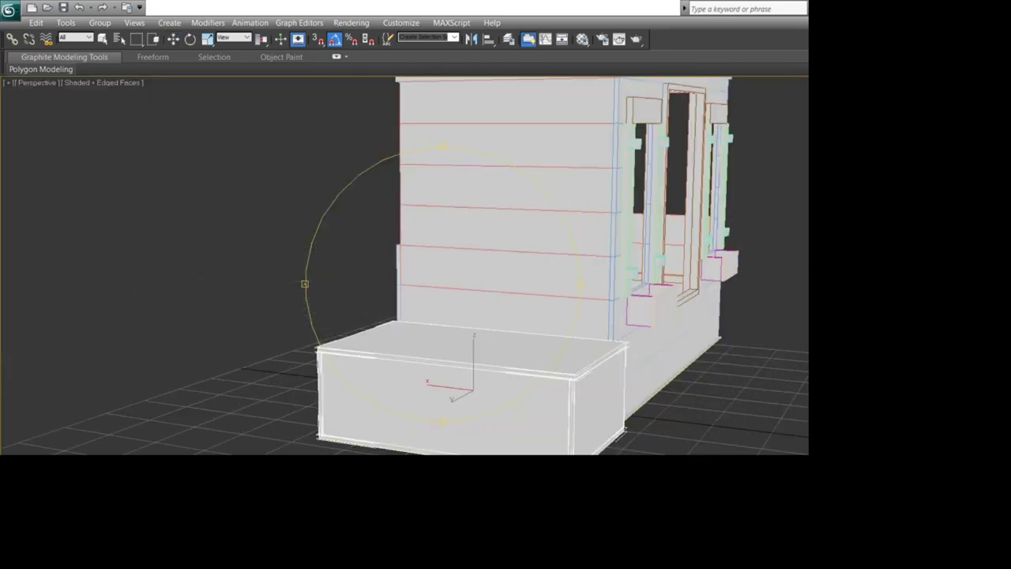
middle_drag(443, 340, 348, 283)
key(w)
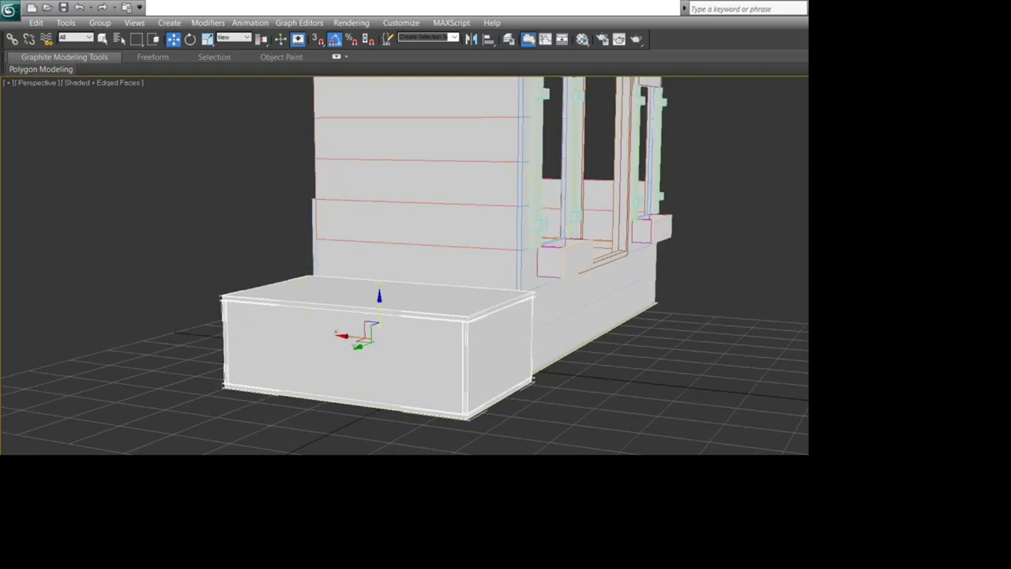
mouse_move(346, 337)
mouse_down()
mouse_move(390, 340)
mouse_move(423, 306)
mouse_move(423, 214)
mouse_move(423, 225)
mouse_move(353, 250)
mouse_up()
key(Return)
middle_drag(352, 250, 372, 319)
key(1)
key(1)
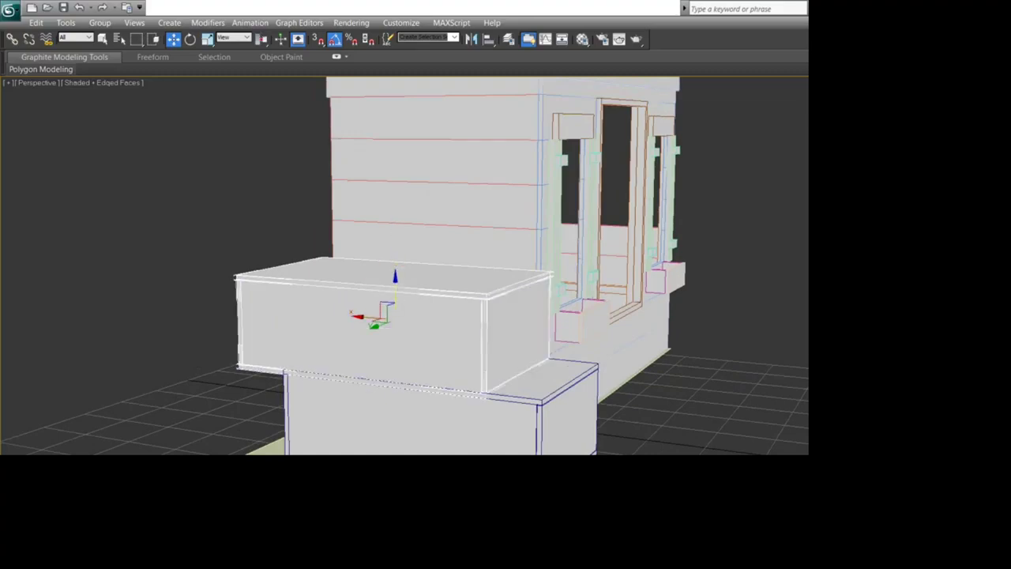
Step: Copy the second step box upward and backward to form the third step
mouse_move(371, 318)
mouse_down()
mouse_move(389, 197)
mouse_move(353, 229)
mouse_move(324, 225)
mouse_up()
key(Return)
middle_drag(324, 225, 399, 334)
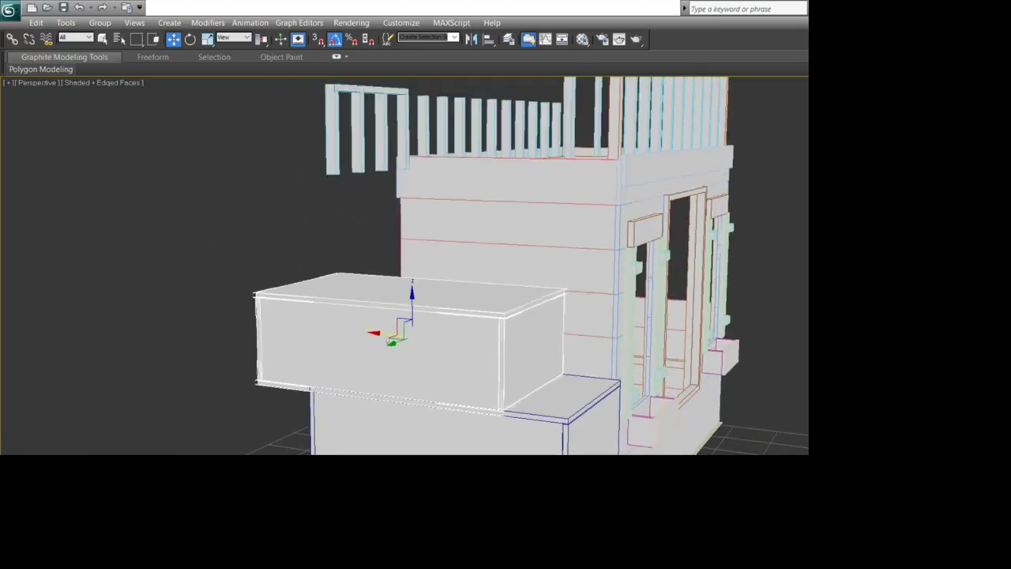
Step: Copy the third step box straight up and set it back to form the fourth step
shift+drag(411, 305, 412, 218)
key(Return)
drag(378, 247, 304, 243)
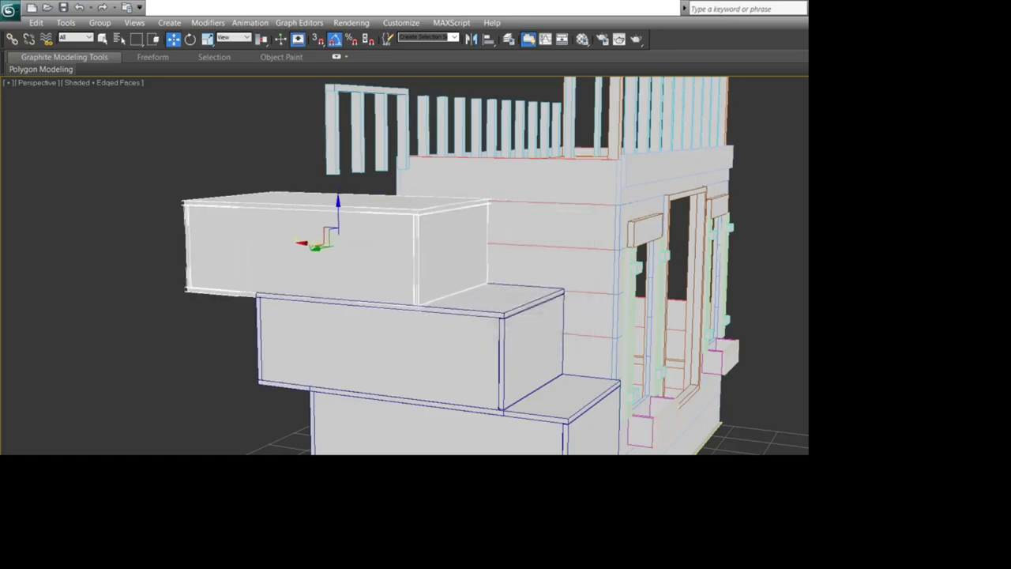
Step: Examine the four stacked steps against the height of the bed's end wall and railing
middle_drag(304, 244, 132, 224)
scroll(133, 223, down, 3)
click(133, 223)
scroll(133, 223, up, 3)
scroll(405, 266, down, 3)
middle_drag(404, 265, 324, 218)
key(ctrl+r)
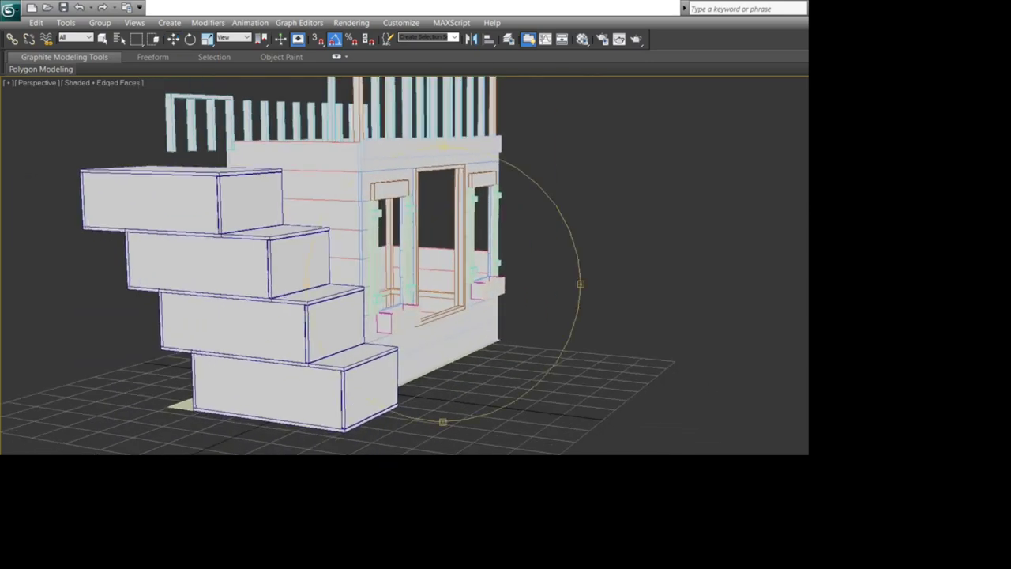
drag(490, 272, 435, 272)
middle_drag(434, 273, 453, 346)
drag(453, 346, 554, 372)
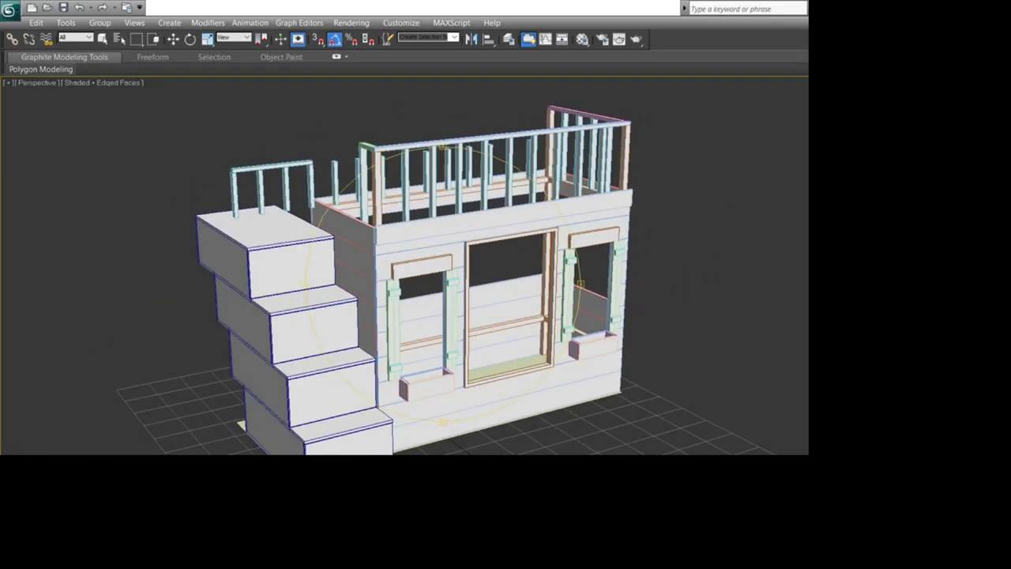
Step: Unhide all hidden objects in the scene
middle_drag(554, 372, 567, 447)
key(w)
right_click(391, 169)
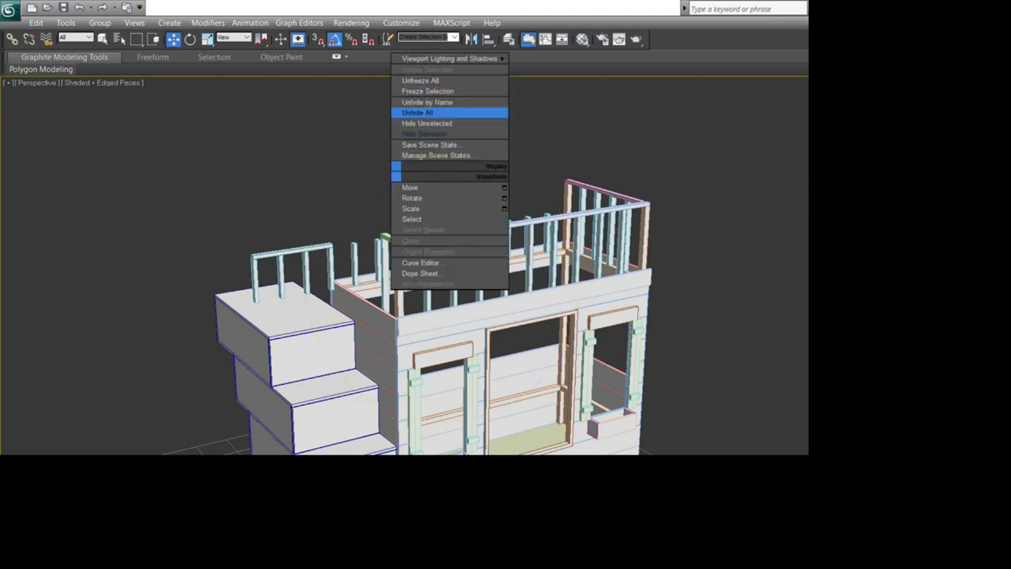
click(426, 112)
key(e)
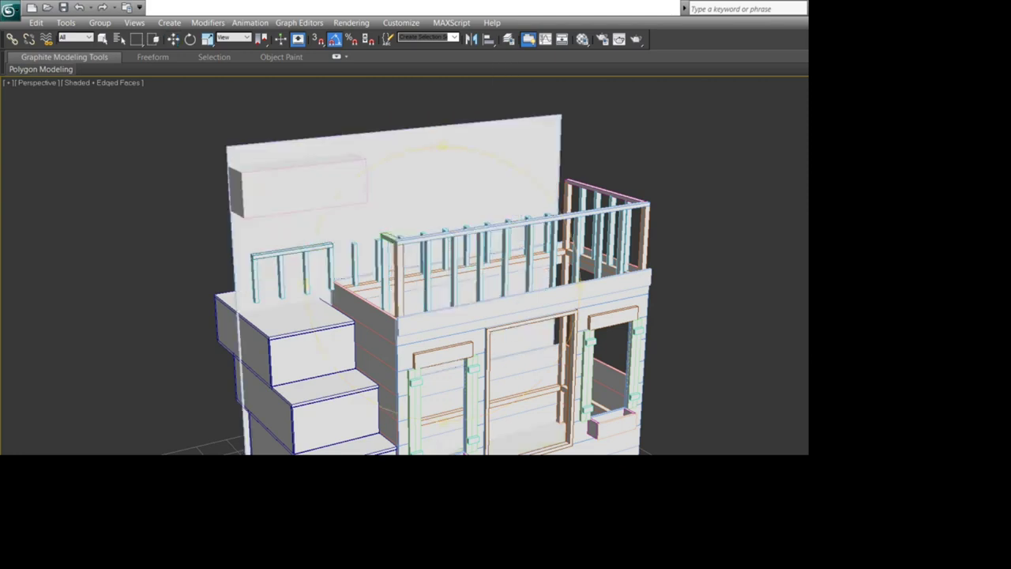
Step: Lower the long box mounted on the wall behind the bed slightly toward the railing
drag(489, 316, 395, 299)
key(w)
click(469, 194)
drag(440, 186, 440, 201)
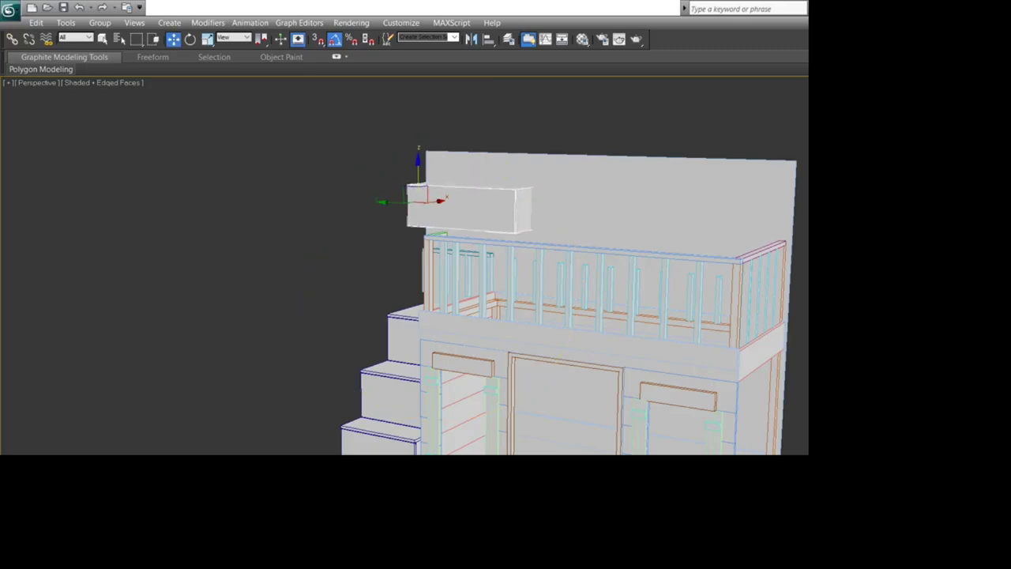
key(e)
drag(395, 296, 512, 320)
key(w)
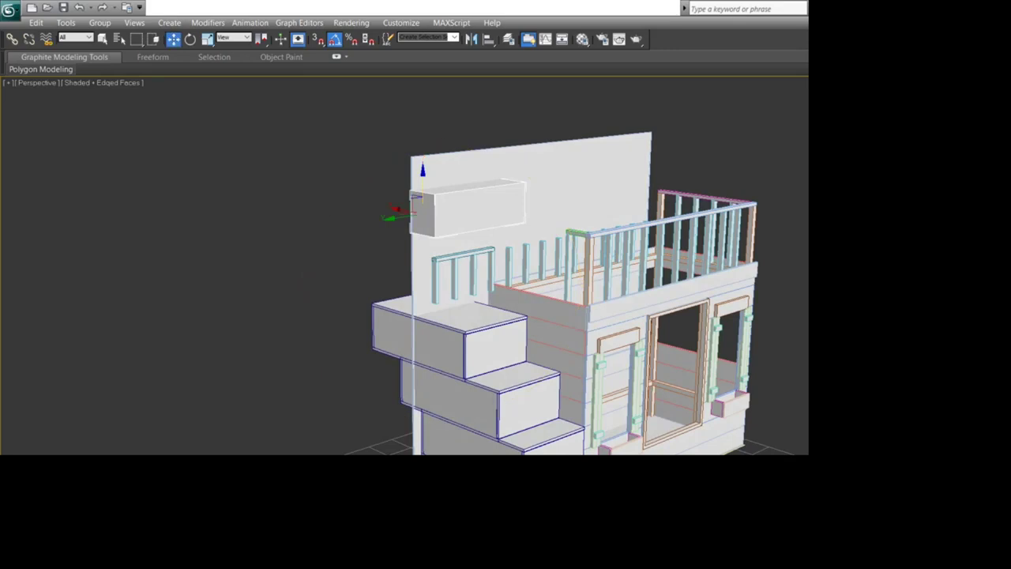
Step: Lower the long box on the wall further, closer to the short railing above the top step
drag(423, 186, 422, 200)
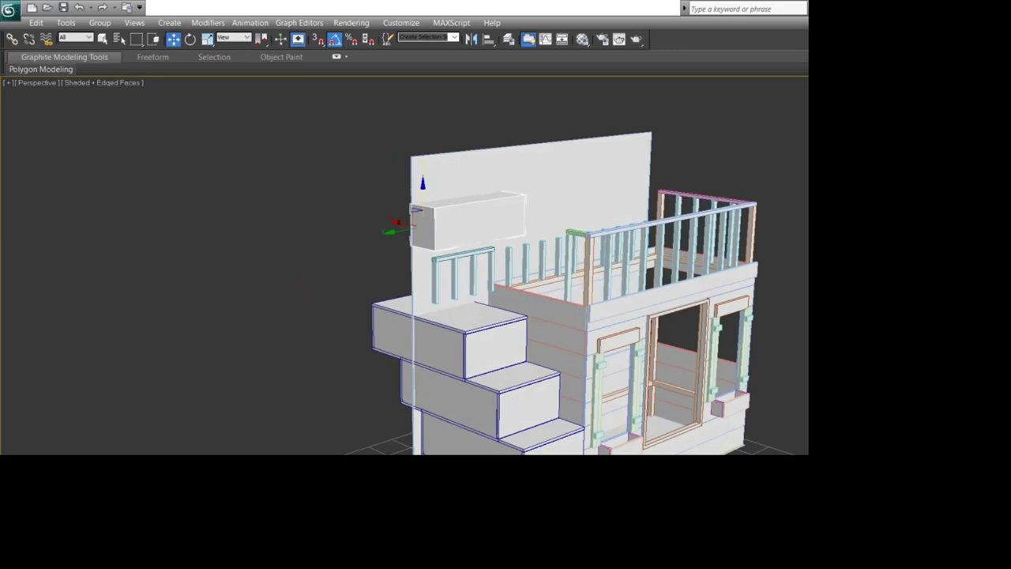
key(ctrl+r)
drag(474, 288, 401, 282)
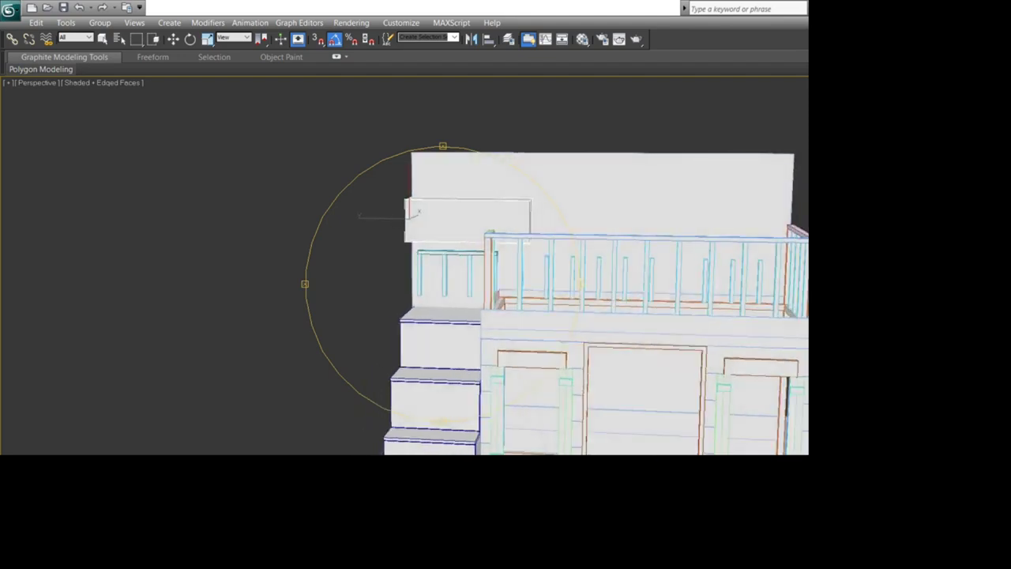
drag(400, 282, 369, 289)
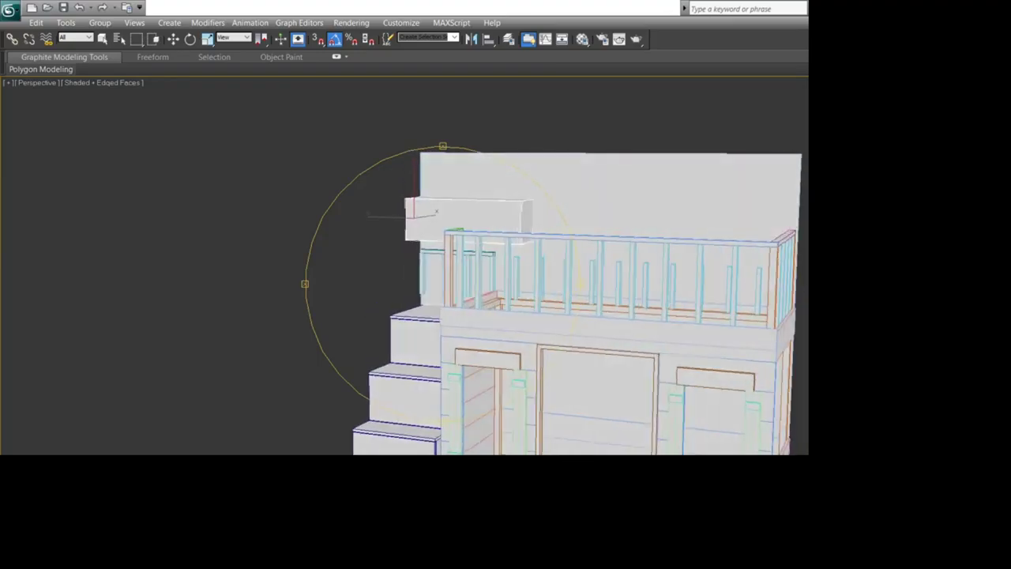
middle_drag(369, 289, 422, 194)
scroll(422, 194, down, 3)
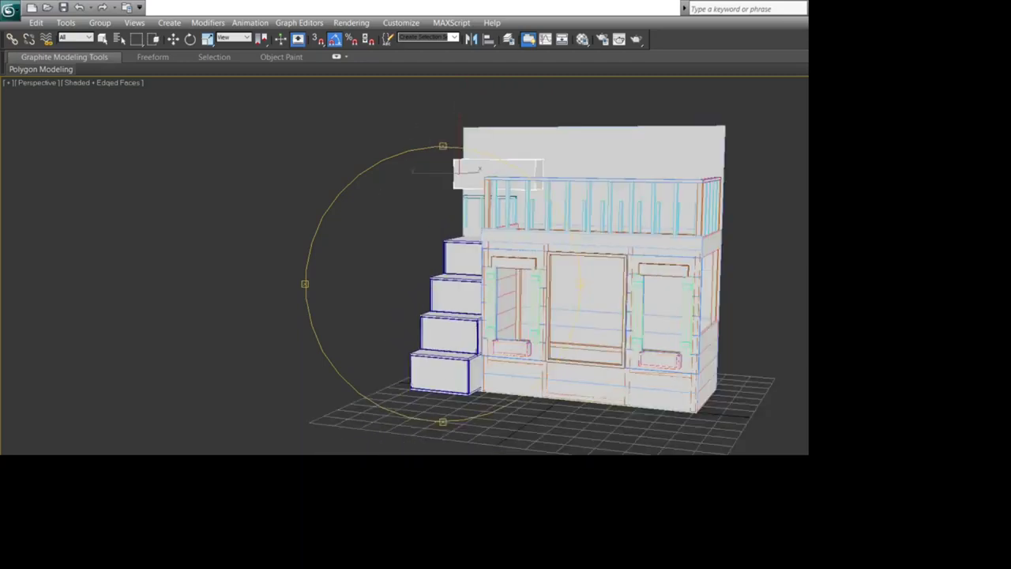
drag(422, 237, 397, 257)
Step: Compare the bed, railing and stacked steps with the reference photo IMG_0306.JPG, examining the staircase from the front and sides
key(alt+Tab)
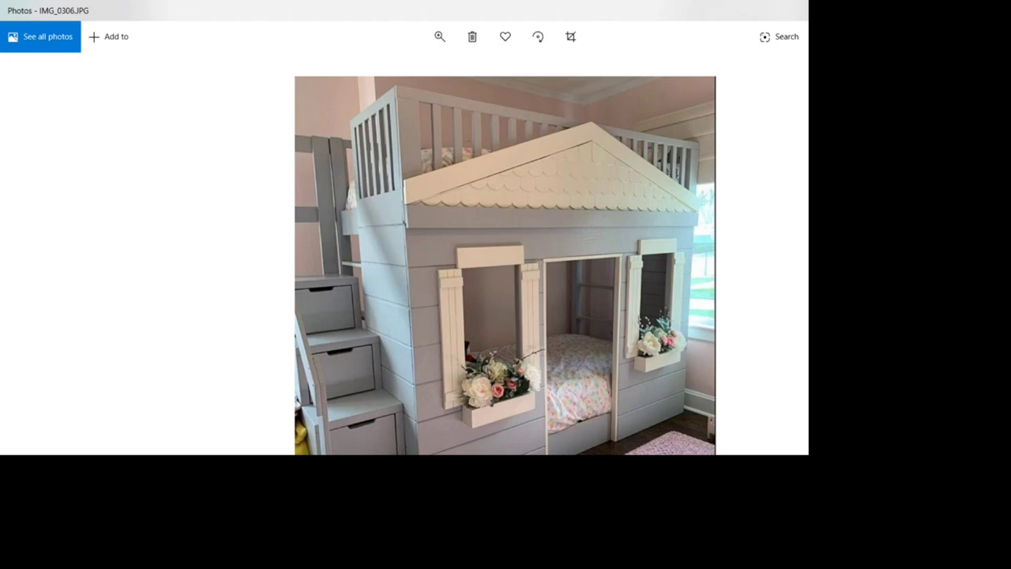
click(439, 37)
drag(377, 71, 417, 71)
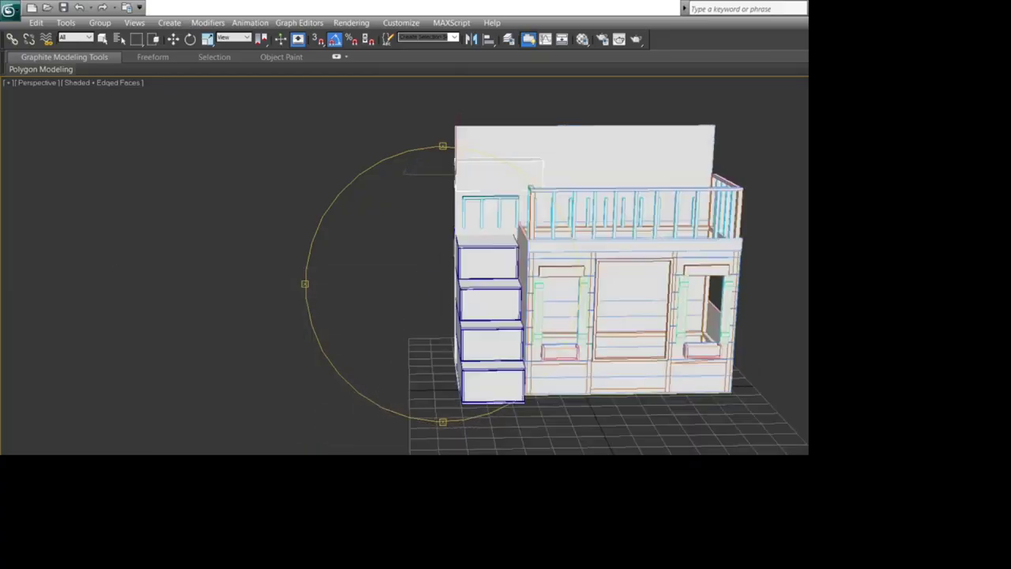
drag(505, 276, 394, 290)
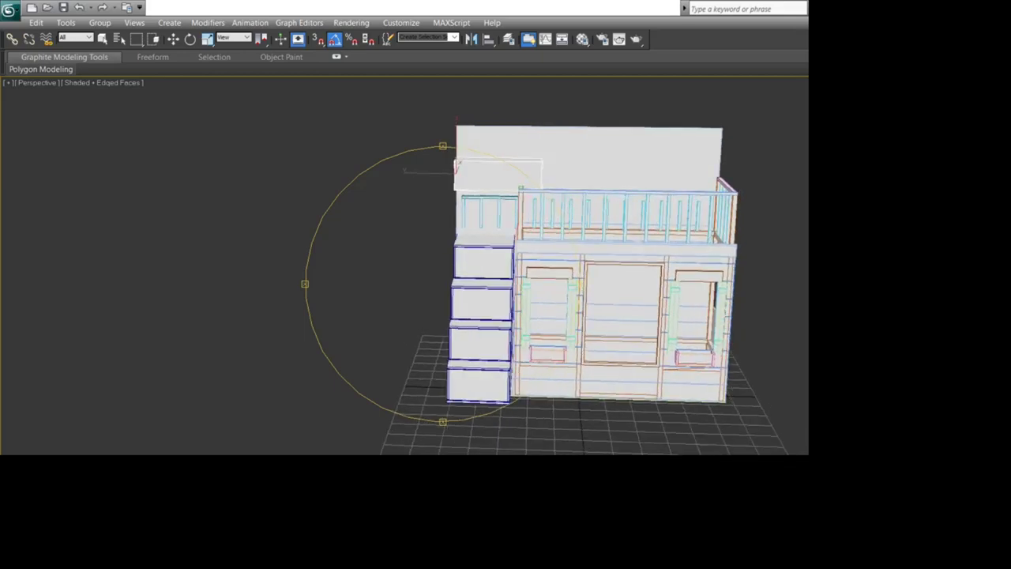
scroll(442, 283, up, 4)
scroll(442, 284, down, 2)
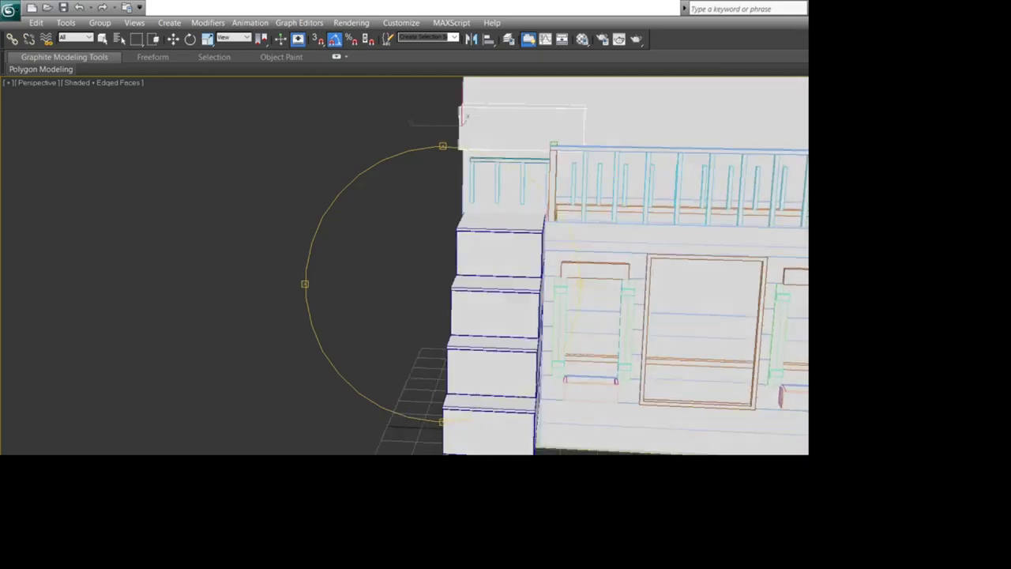
drag(443, 283, 380, 312)
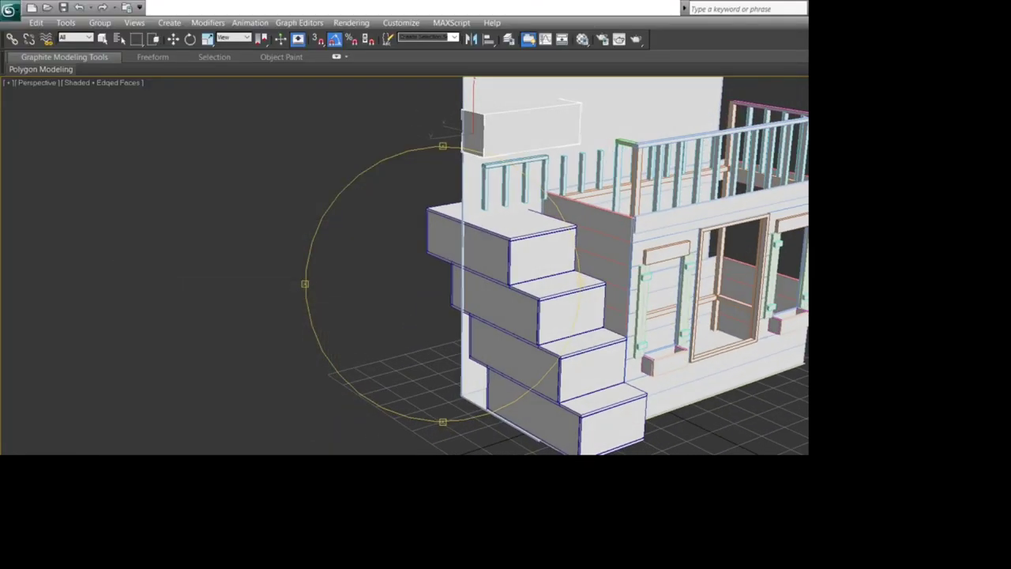
drag(442, 283, 505, 294)
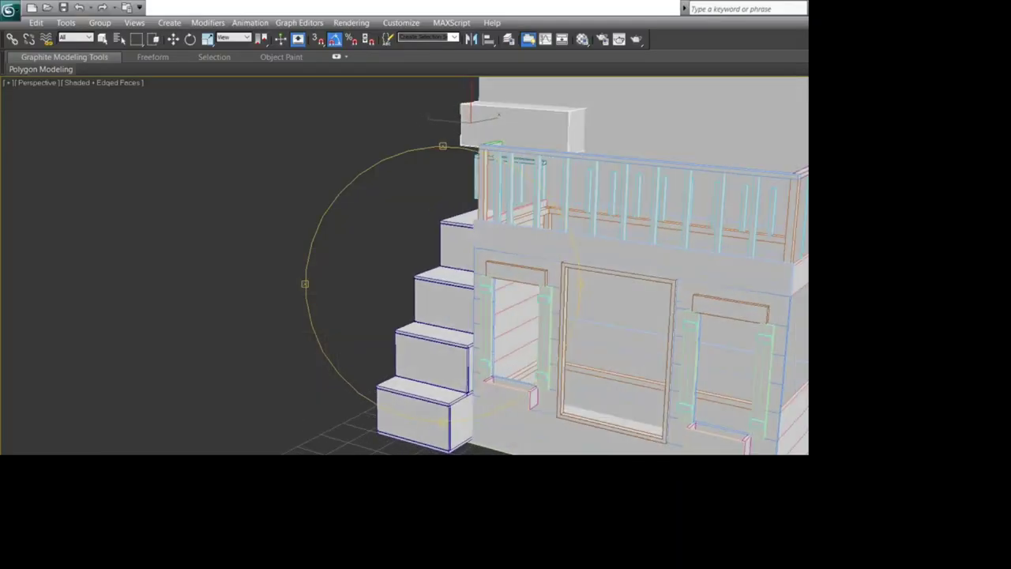
drag(505, 284, 364, 280)
scroll(442, 284, up, 4)
scroll(442, 284, down, 4)
drag(442, 284, 480, 312)
scroll(442, 283, up, 3)
drag(442, 285, 537, 281)
mouse_move(474, 284)
mouse_down()
mouse_move(509, 297)
mouse_move(470, 295)
mouse_up()
middle_drag(470, 296, 420, 218)
scroll(442, 283, up, 2)
scroll(442, 283, down, 4)
Step: Try drawing a small rectangle over the bed frame's rear corner bay in the Top view, and delete it
key(alt+w)
right_click(237, 190)
key(alt+w)
scroll(442, 283, down, 2)
middle_drag(569, 332, 406, 97)
middle_drag(406, 265, 665, 91)
scroll(404, 265, down, 3)
middle_drag(443, 119, 379, 394)
scroll(404, 266, up, 3)
scroll(405, 265, up, 2)
middle_drag(316, 355, 459, 144)
middle_drag(459, 297, 487, 256)
drag(395, 111, 529, 178)
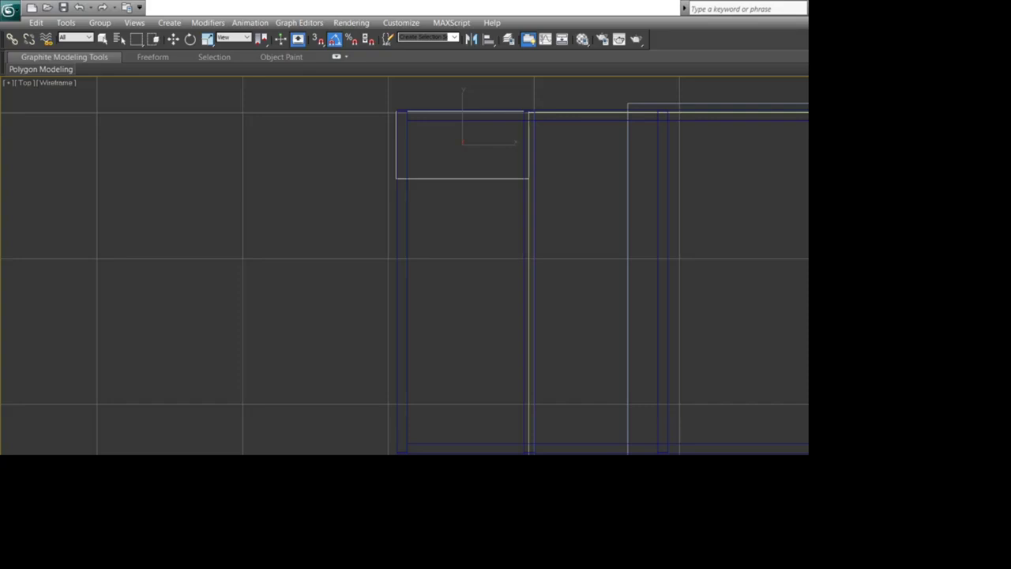
key(Delete)
key(w)
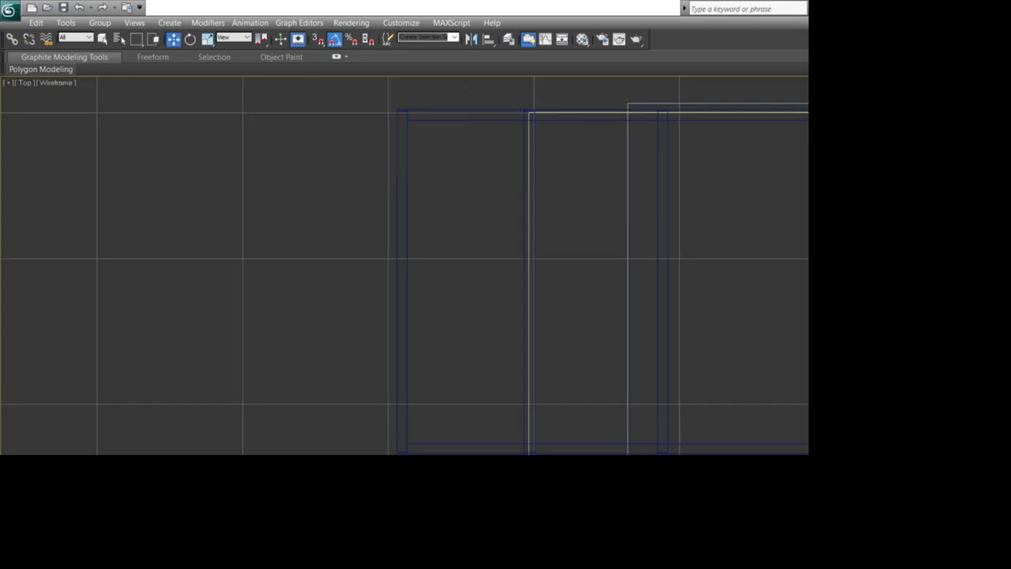
Step: Examine from the side how the rear ends of the four stacked steps line up with the wall panel
key(alt+w)
click(624, 371)
key(alt+w)
middle_drag(489, 229, 271, 157)
scroll(488, 324, up, 4)
scroll(293, 223, down, 4)
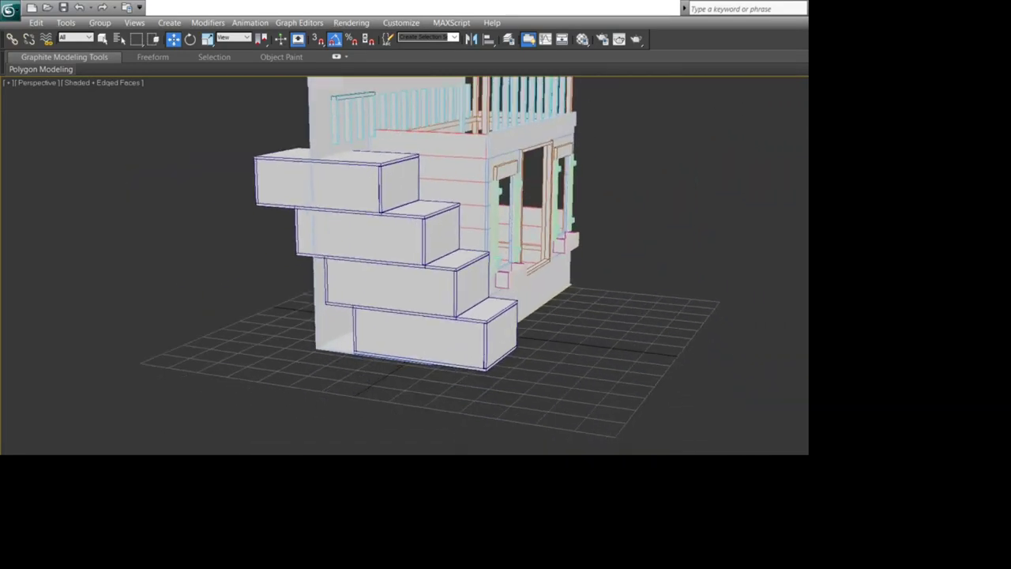
key(ctrl+r)
drag(490, 285, 531, 279)
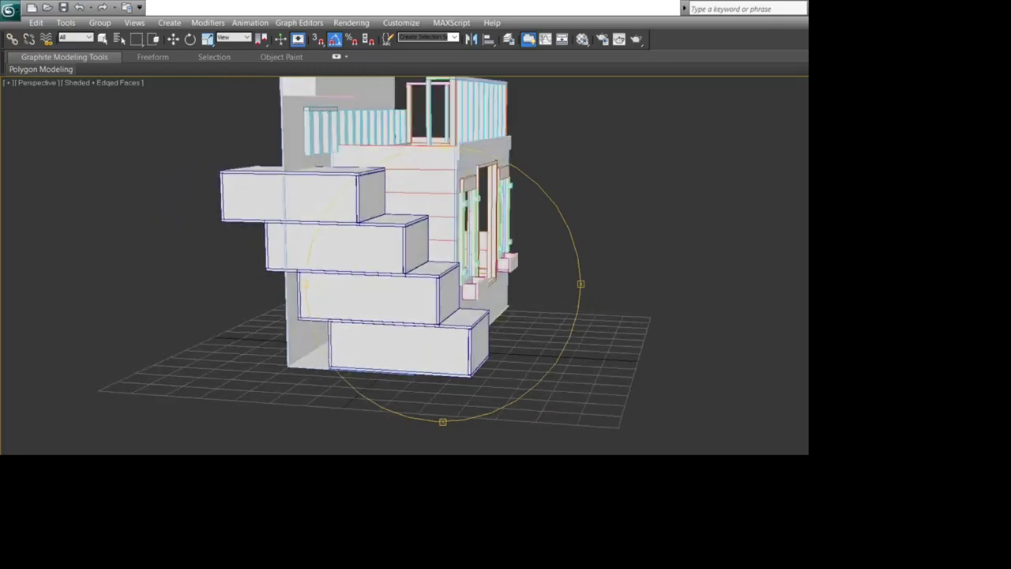
drag(442, 261, 308, 292)
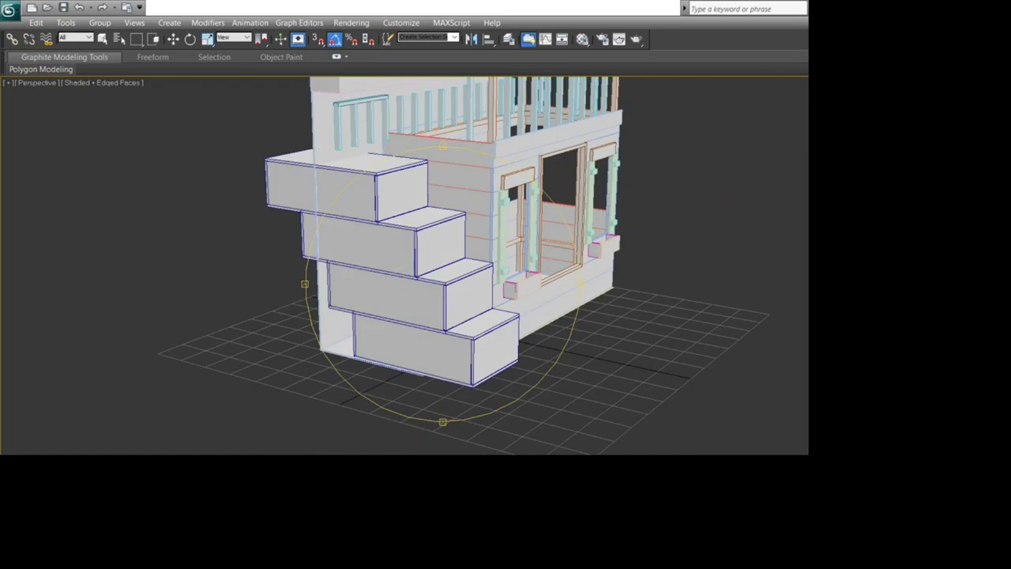
Step: Hide the long wall-mounted box and the large wall panel behind the bed
middle_drag(308, 293, 292, 391)
scroll(379, 285, down, 3)
key(w)
click(379, 209)
right_click(385, 191)
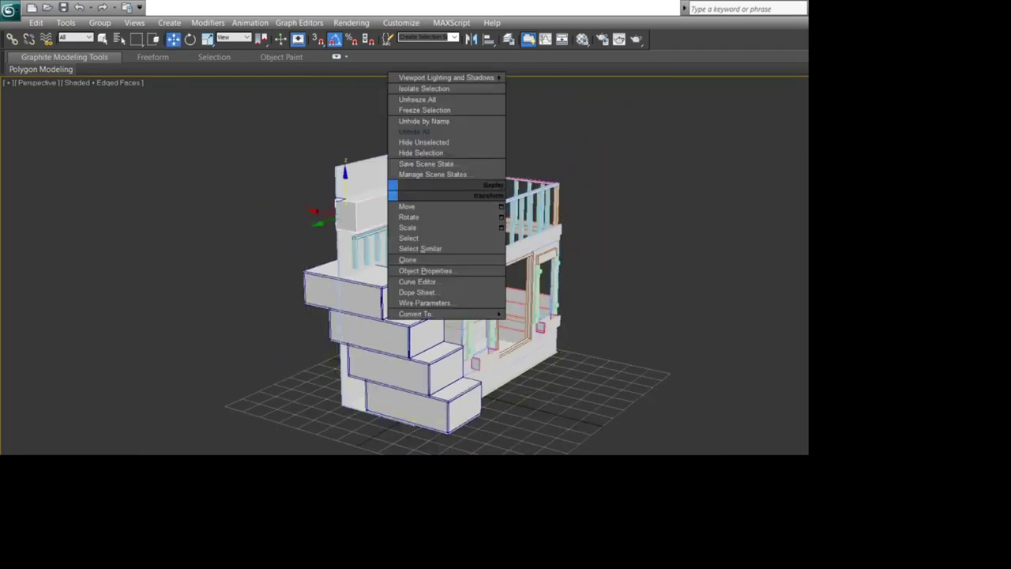
click(418, 153)
click(432, 182)
right_click(433, 182)
click(466, 145)
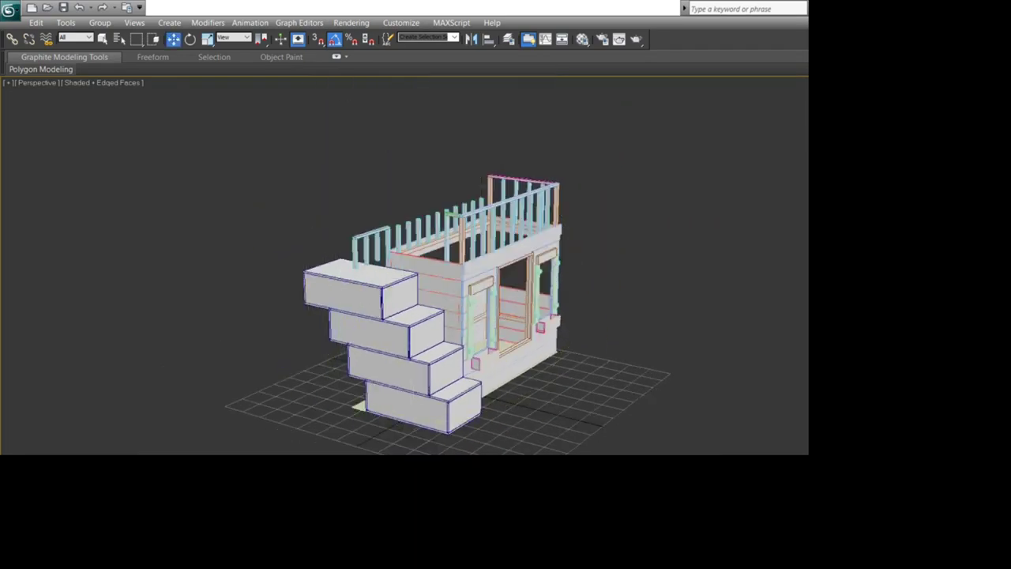
Step: Try drawing a snapped rectangle in the Back view from the lowest step's upper front corner to the bed's lower rear corner
scroll(459, 269, up, 3)
click(353, 304)
middle_drag(353, 304, 359, 126)
scroll(365, 181, up, 2)
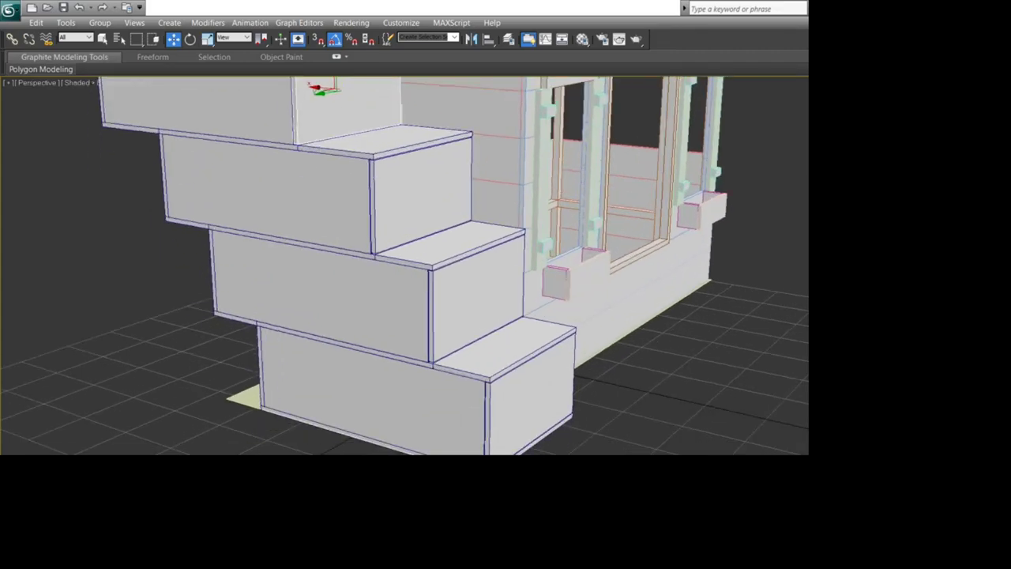
key(alt+w)
right_click(656, 189)
key(alt+w)
key(super)
middle_drag(506, 253, 522, 187)
scroll(553, 339, up, 4)
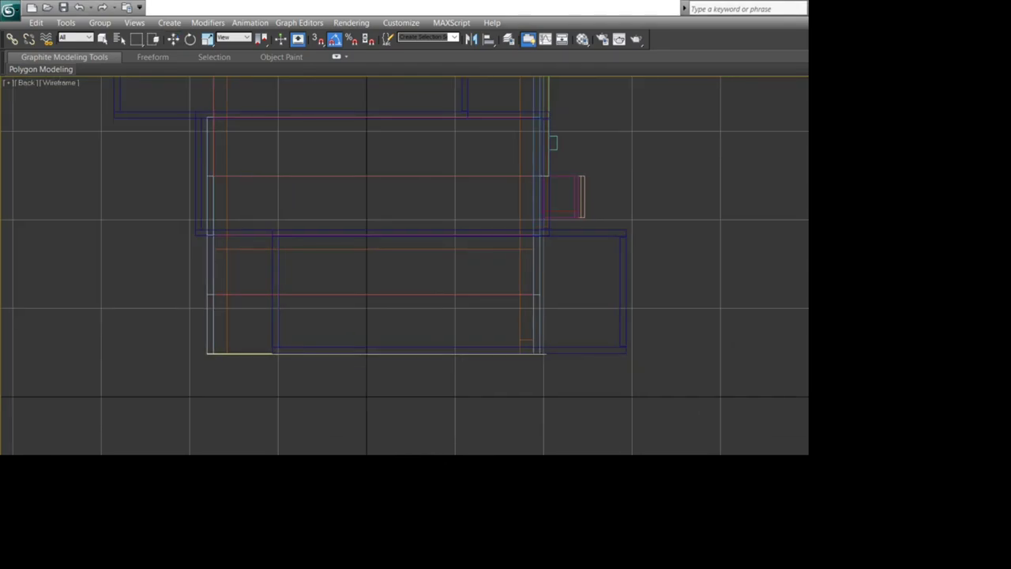
click(317, 39)
drag(625, 230, 208, 352)
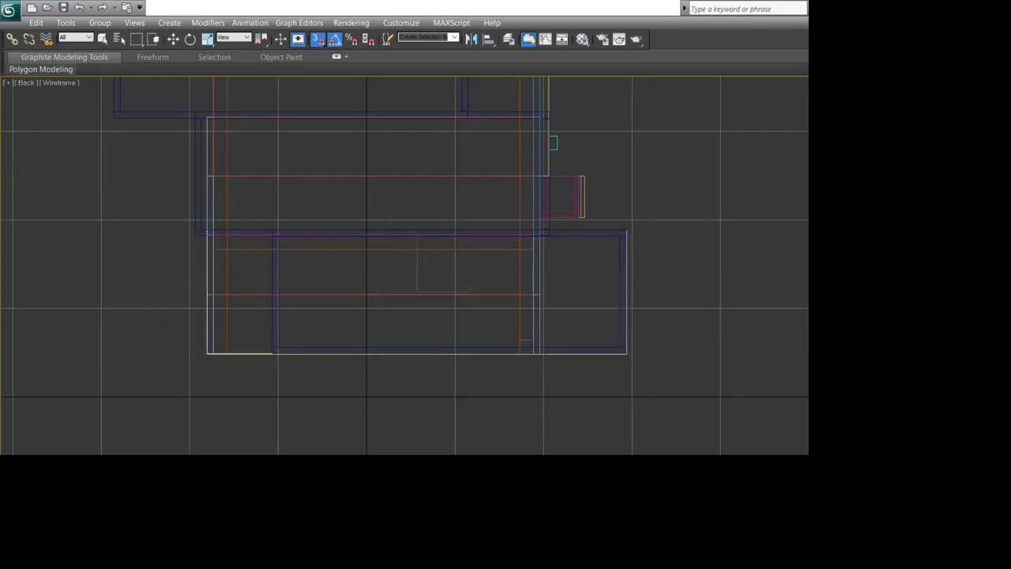
key(w)
key(ctrl+d)
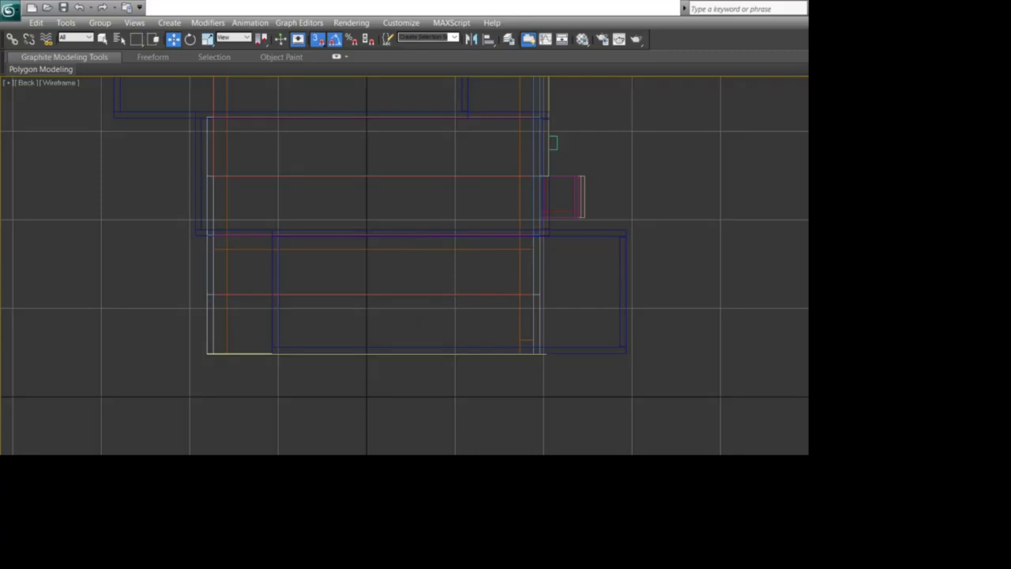
Step: Delete the front, side, top and bottom panels of the second step box
key(alt+w)
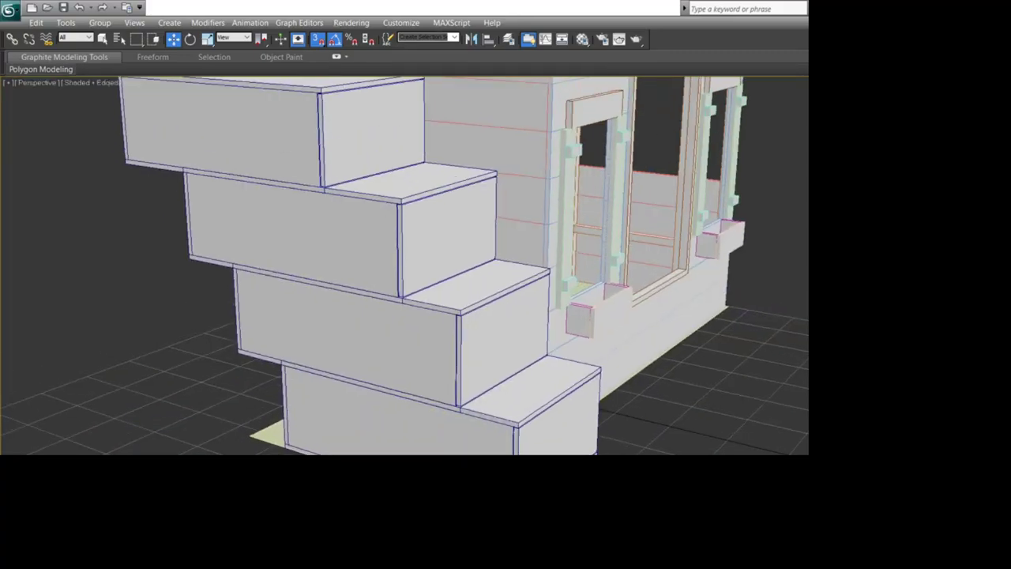
click(509, 334)
key(Delete)
click(387, 328)
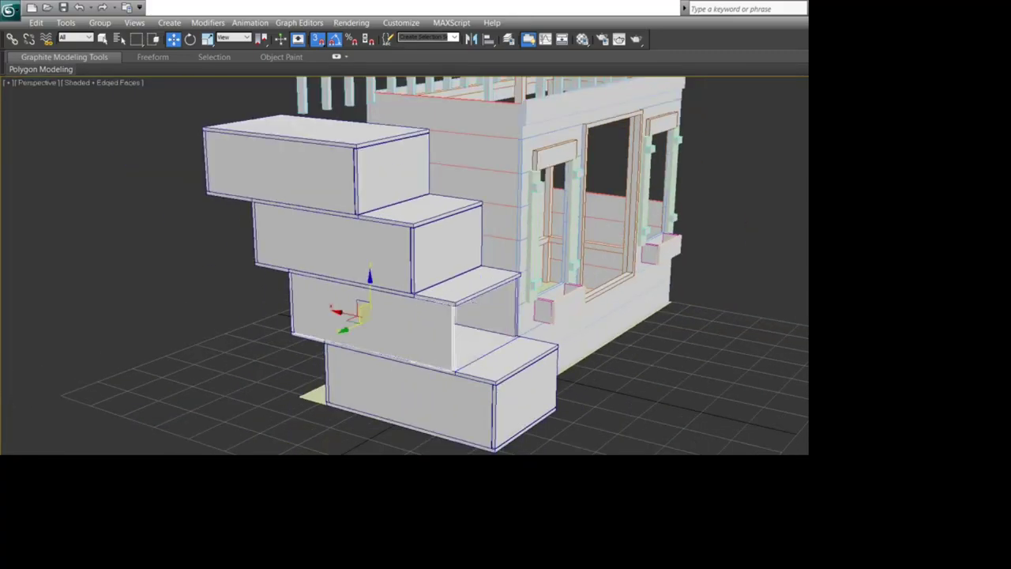
key(Delete)
click(433, 349)
key(Delete)
click(479, 285)
key(Delete)
click(466, 304)
key(Delete)
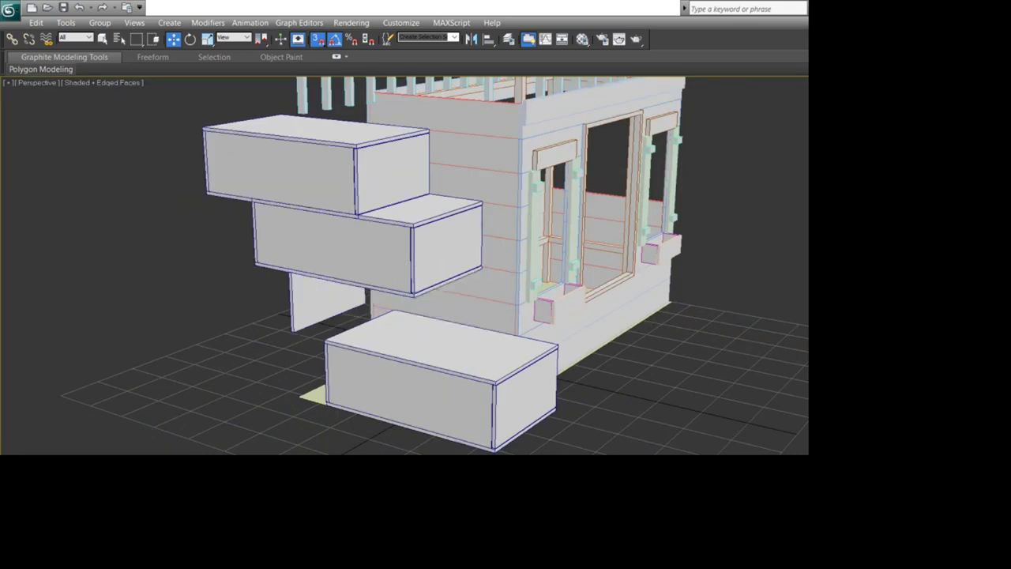
Step: Delete all panels of the third step box and the leftover rear panel of the second
click(447, 251)
key(Delete)
click(372, 249)
key(Delete)
click(431, 207)
key(Delete)
click(416, 231)
key(Delete)
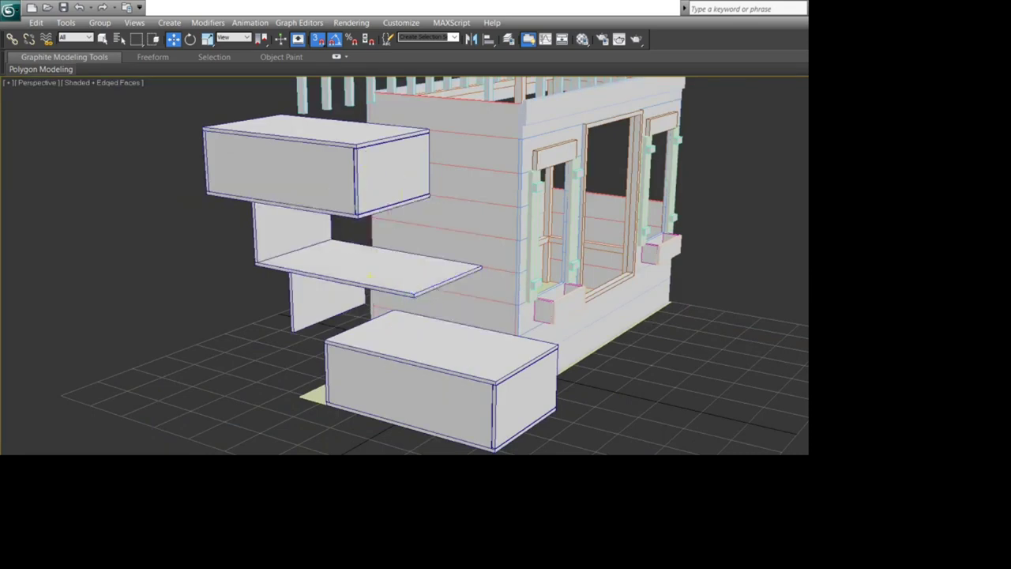
click(369, 268)
key(Delete)
click(289, 233)
key(Delete)
click(327, 291)
key(Delete)
Step: Delete all panels of the fourth step box so only the lowest step box is left
click(281, 171)
key(Delete)
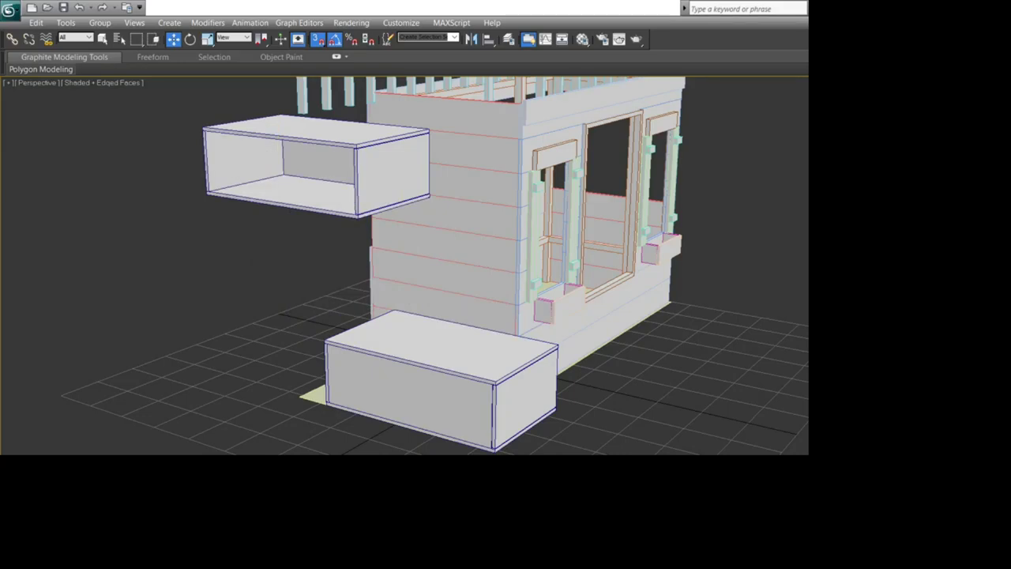
click(316, 131)
key(Delete)
click(346, 150)
key(Delete)
click(392, 171)
key(Delete)
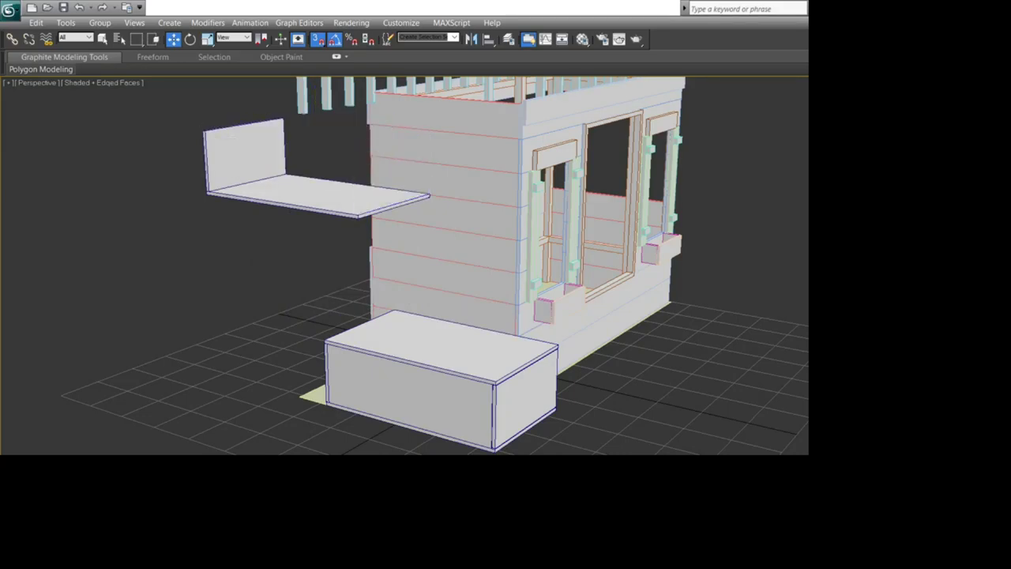
key(Delete)
key(Delete)
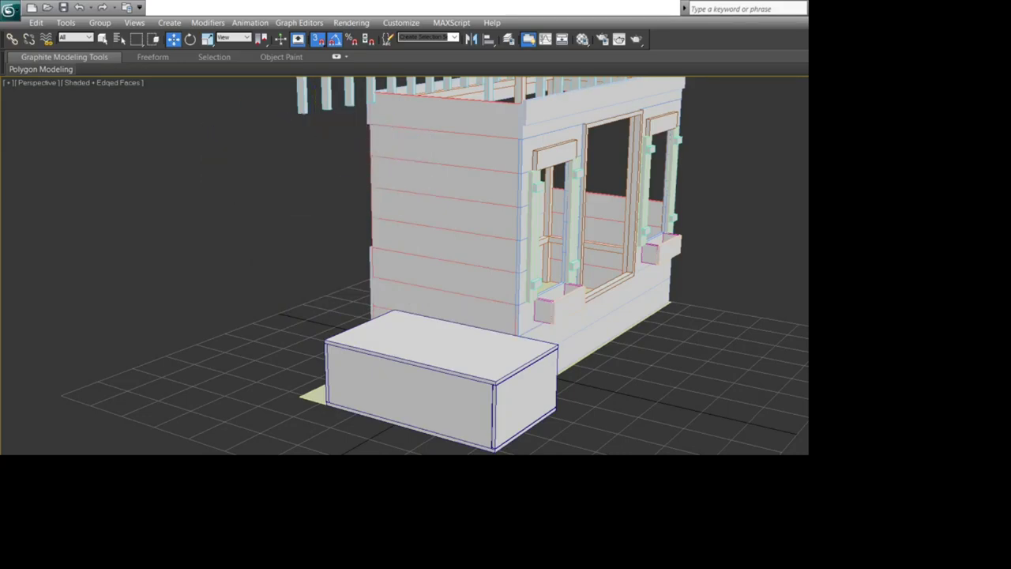
Step: Lengthen the bottom panel of the lowest step box so it extends past both the front and rear ends
key(ctrl+r)
drag(395, 284, 459, 300)
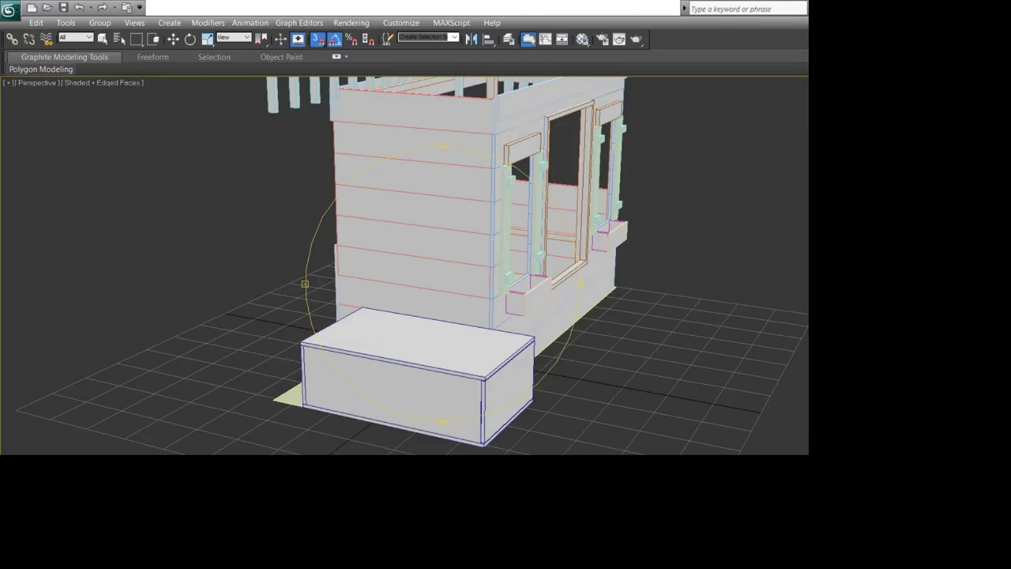
drag(394, 284, 450, 296)
middle_drag(405, 316, 489, 247)
scroll(442, 284, up, 4)
middle_drag(442, 316, 442, 283)
key(w)
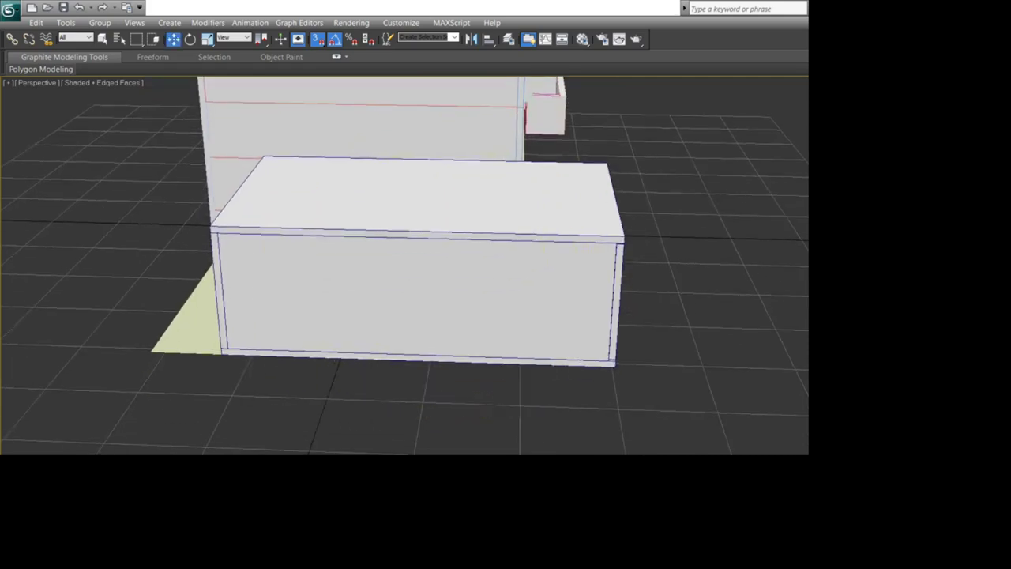
click(426, 358)
click(318, 40)
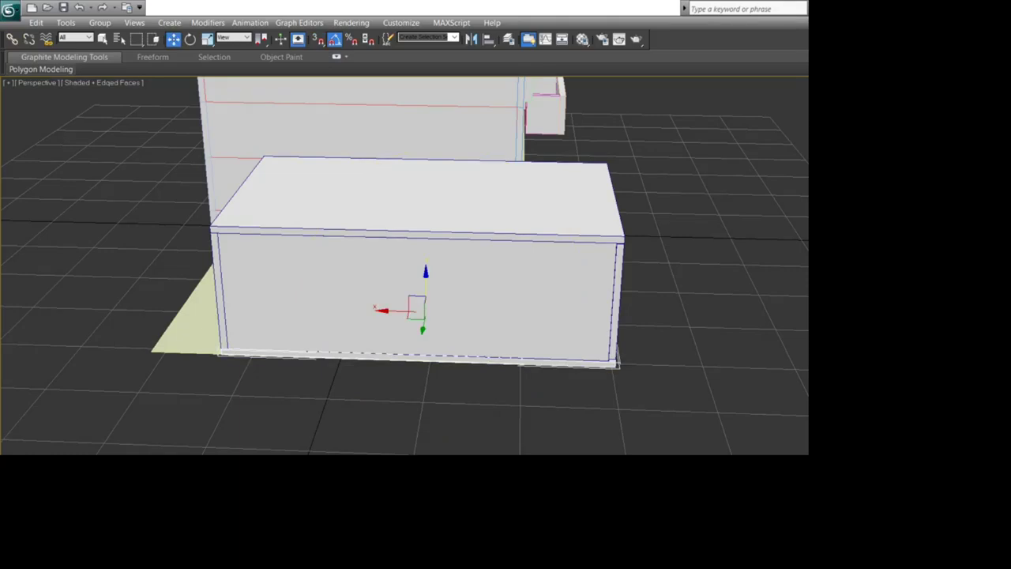
key(Return)
key(ctrl+d)
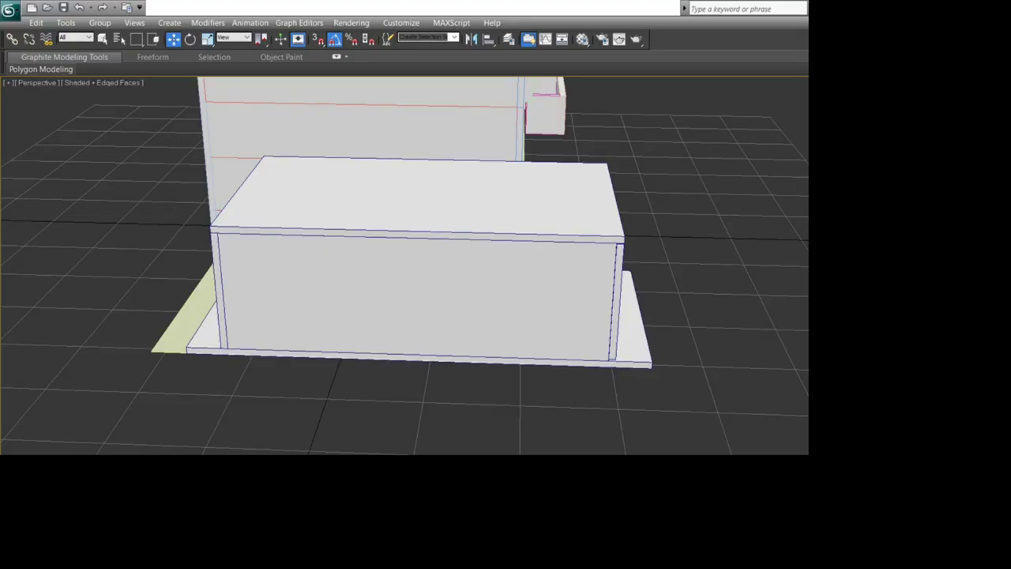
Step: Move the step box's rear end panel outward until it snaps flush with the rear end of the lengthened bottom panel
click(414, 295)
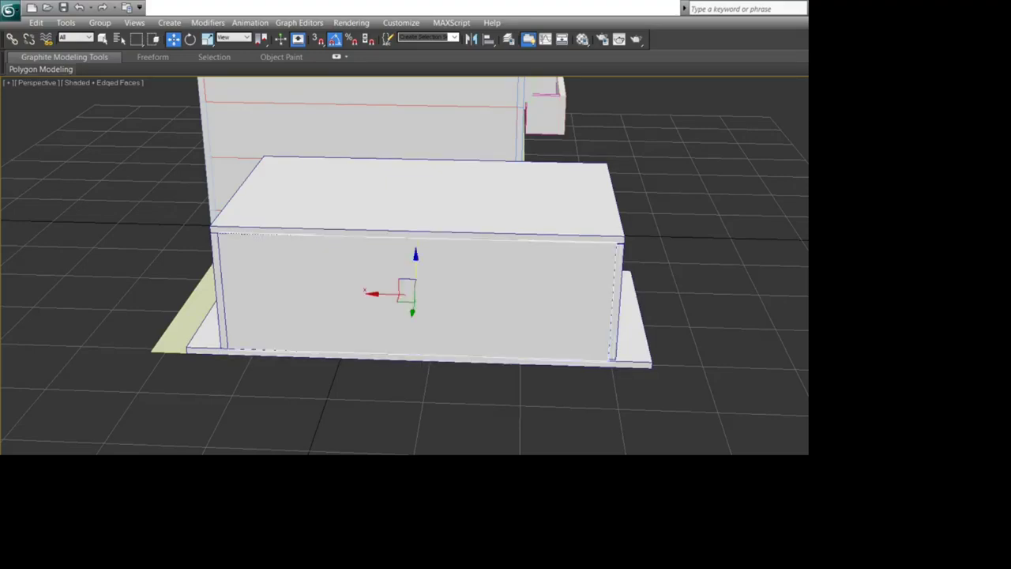
key(ctrl+d)
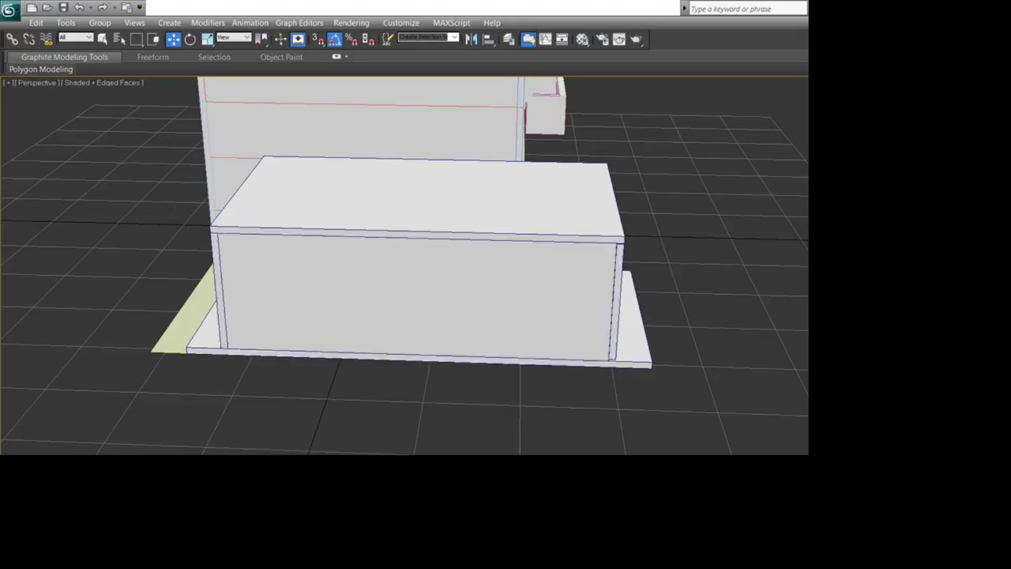
click(221, 292)
middle_drag(221, 292, 400, 270)
scroll(360, 284, up, 2)
key(s)
scroll(399, 270, up, 3)
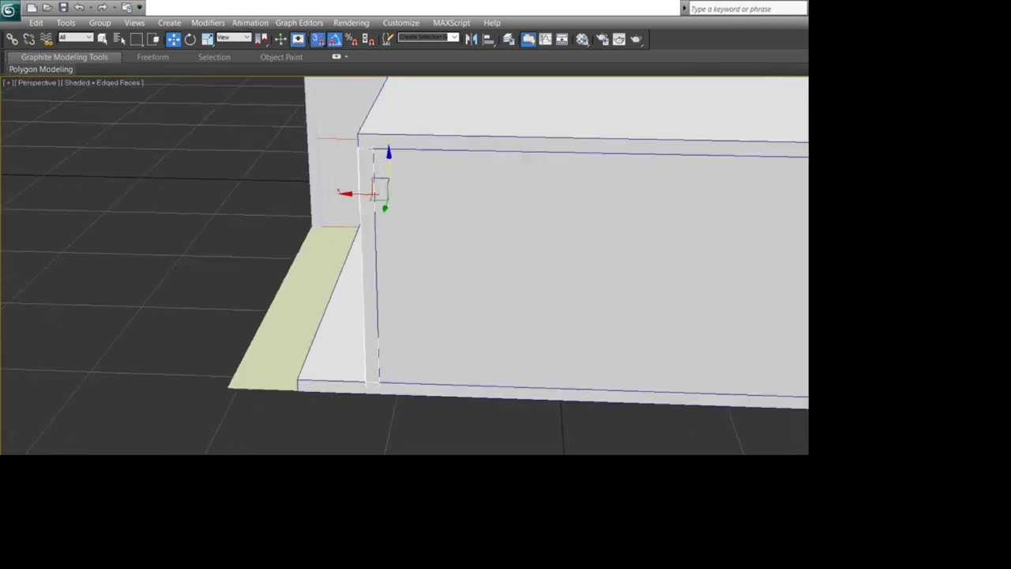
drag(365, 383, 297, 379)
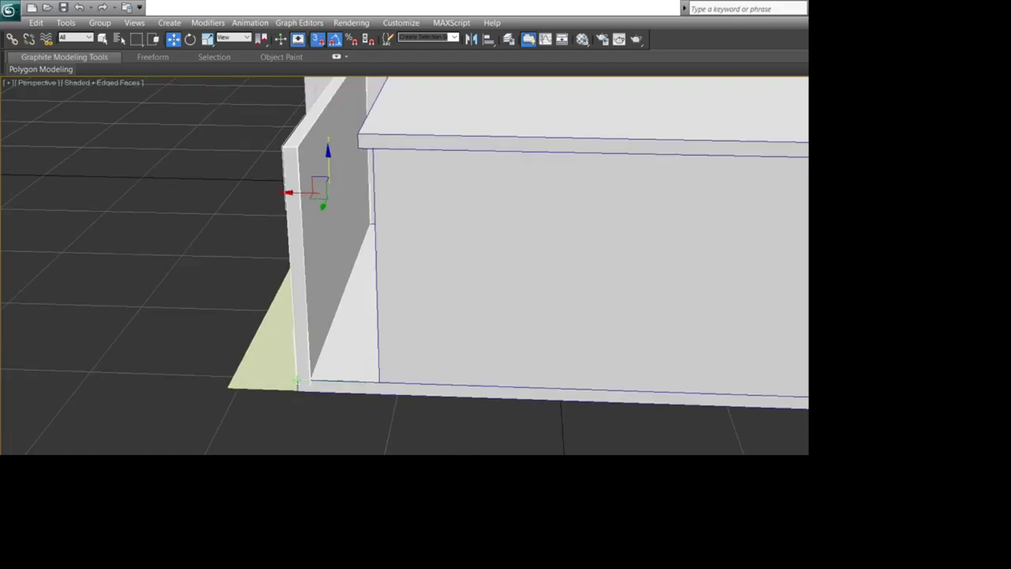
scroll(404, 266, down, 3)
middle_drag(404, 265, 259, 272)
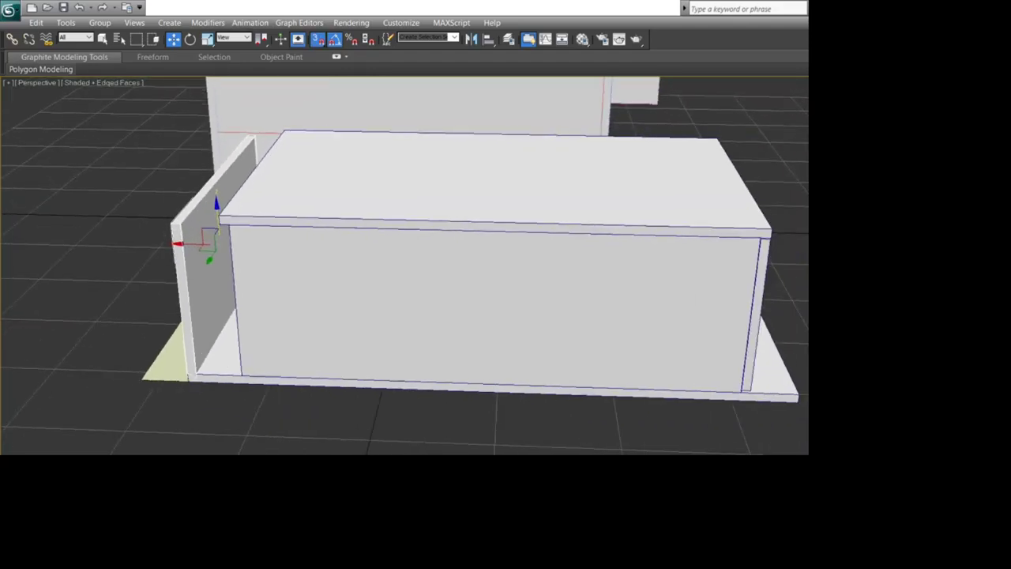
Step: Lengthen the step box's top panel and snap its rear edge flush over the moved rear end panel
click(602, 207)
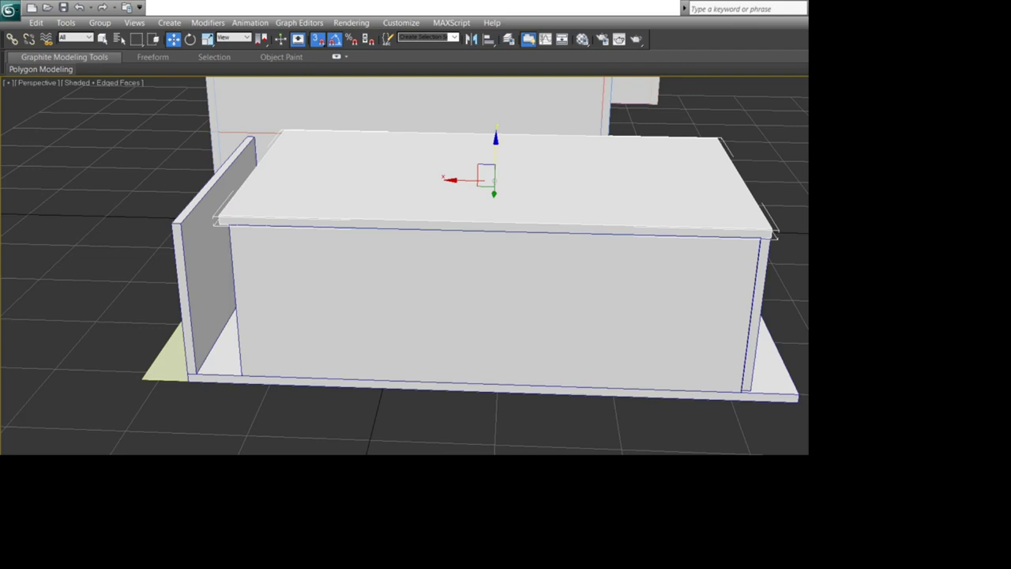
middle_drag(196, 314, 390, 340)
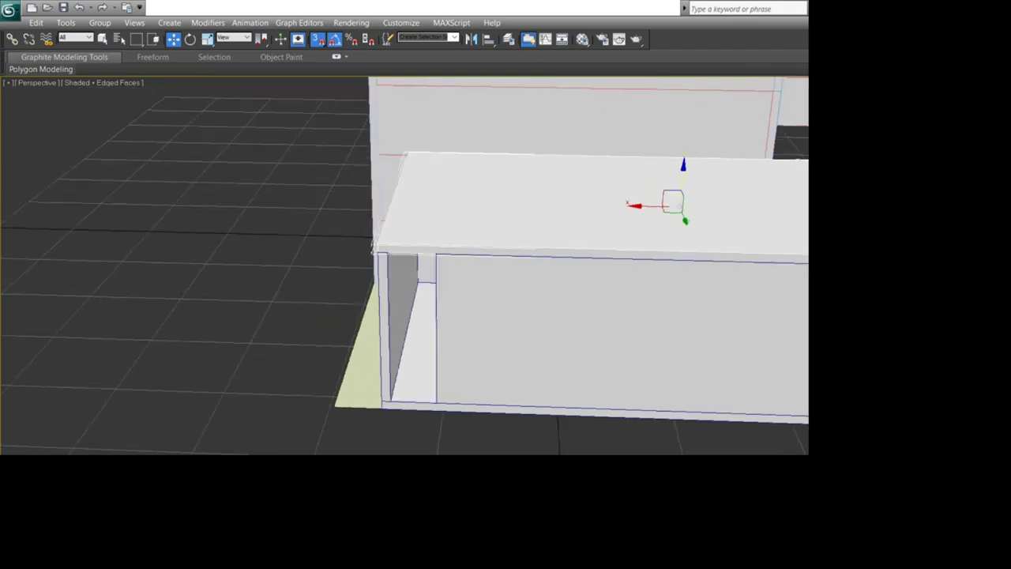
scroll(390, 340, up, 3)
click(343, 227)
scroll(405, 265, down, 5)
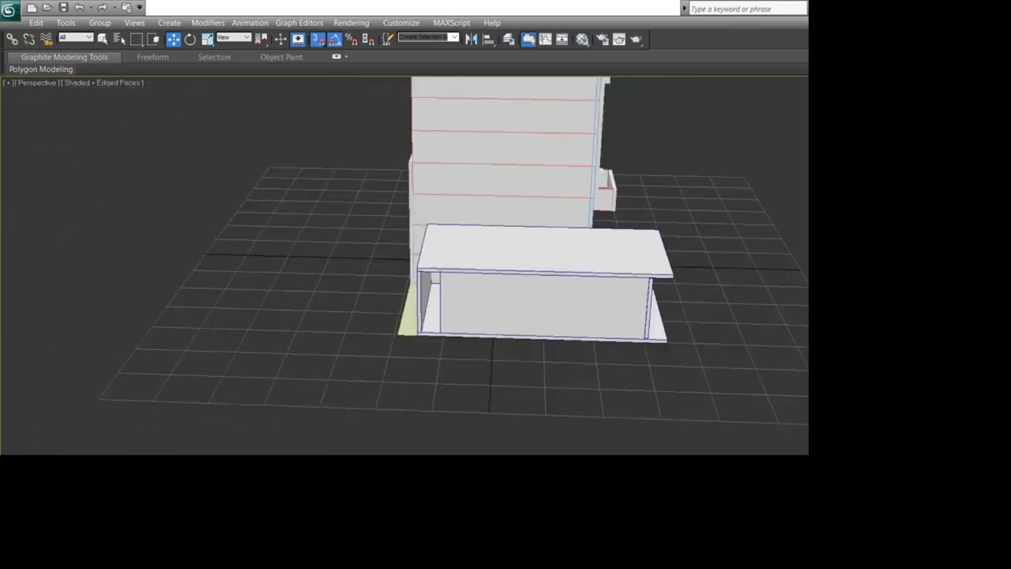
middle_drag(404, 268, 235, 259)
scroll(404, 265, up, 3)
middle_drag(355, 269, 402, 267)
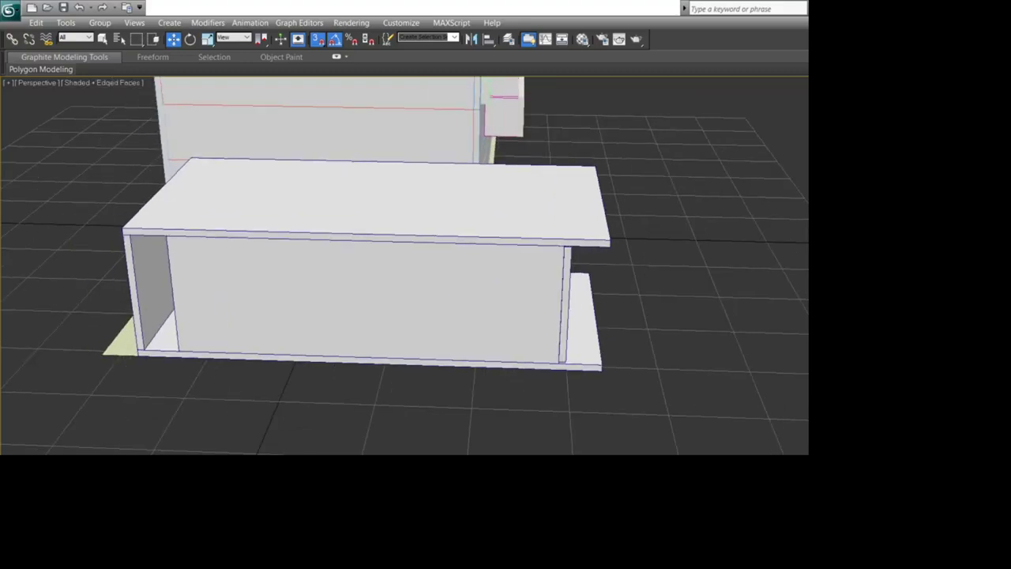
Step: Move the step box's front end panel outward so it snaps flush under the front edge of the top panel
click(565, 307)
scroll(405, 265, up, 2)
scroll(404, 266, down, 2)
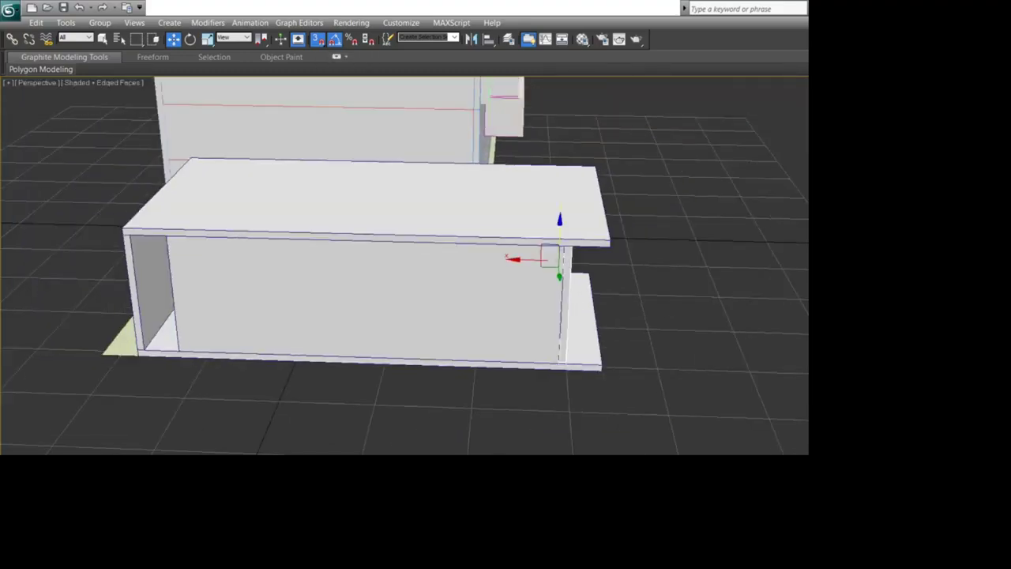
middle_drag(473, 268, 401, 269)
scroll(405, 265, up, 2)
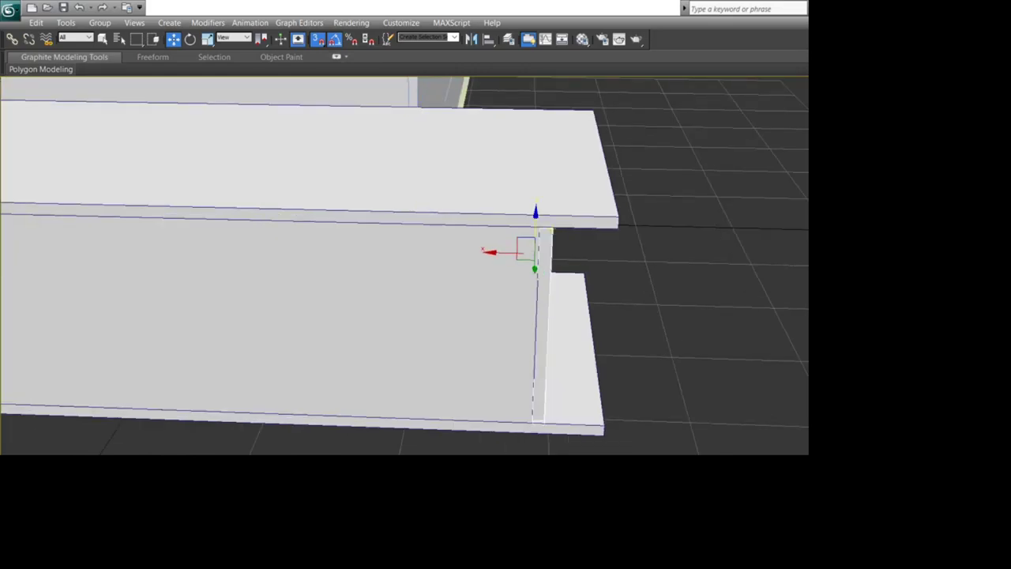
drag(551, 230, 617, 228)
click(671, 260)
scroll(484, 261, down, 3)
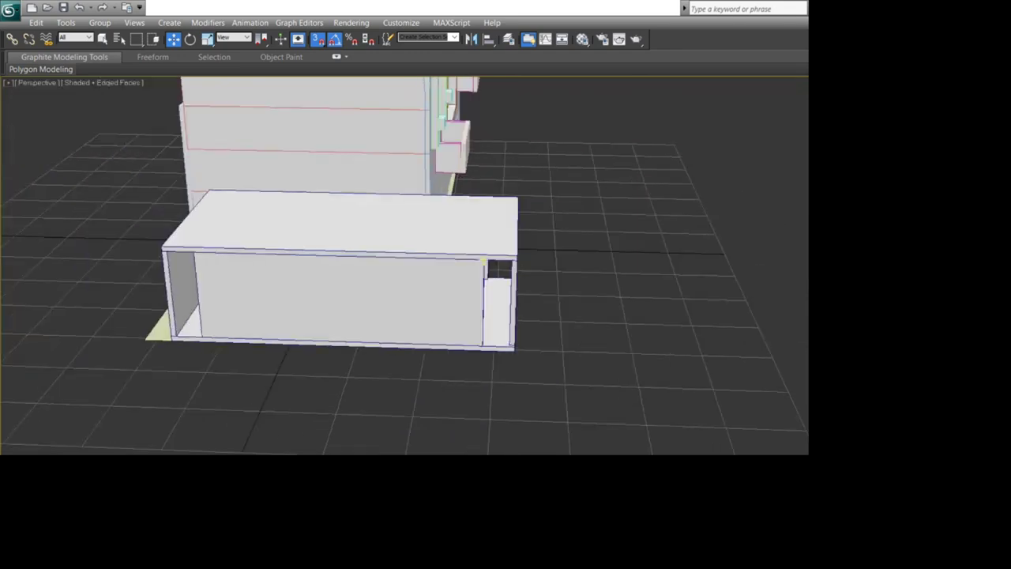
Step: Work out 1200 - 36 in Calculator and set the outer side panel's length to 1164 so it fits between the end panels
middle_drag(484, 261, 628, 276)
click(568, 312)
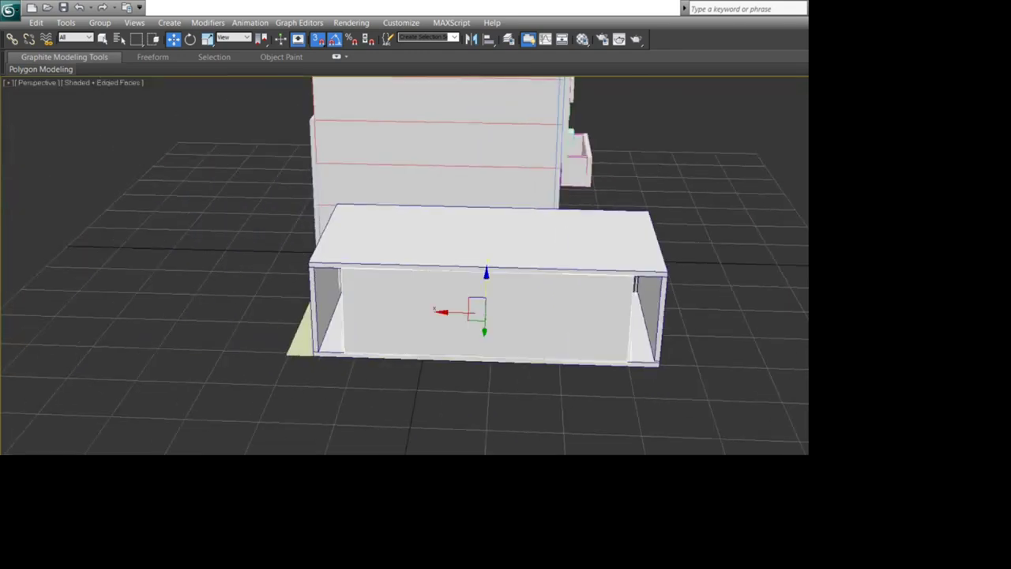
key(Return)
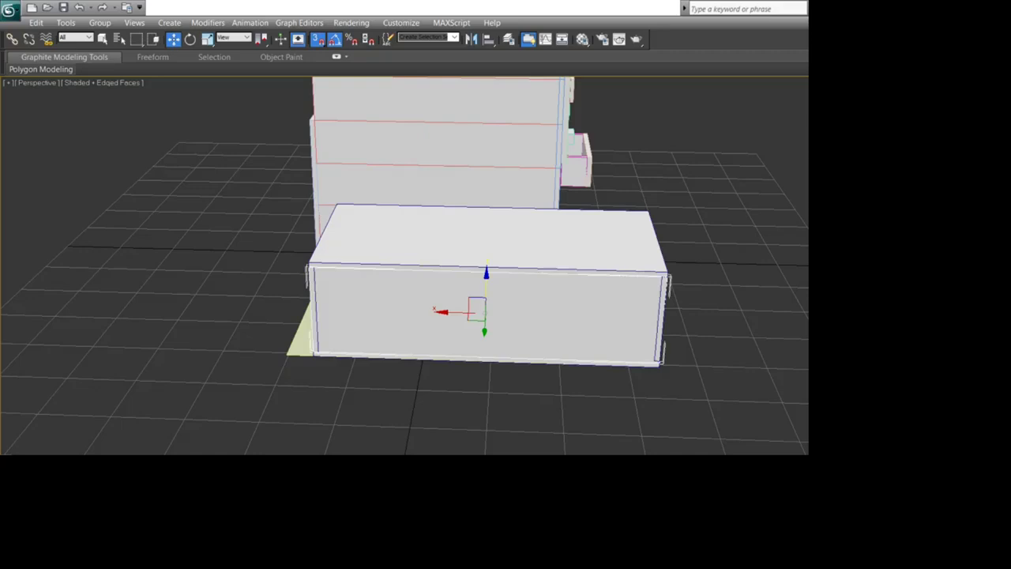
key(super)
text(calc)
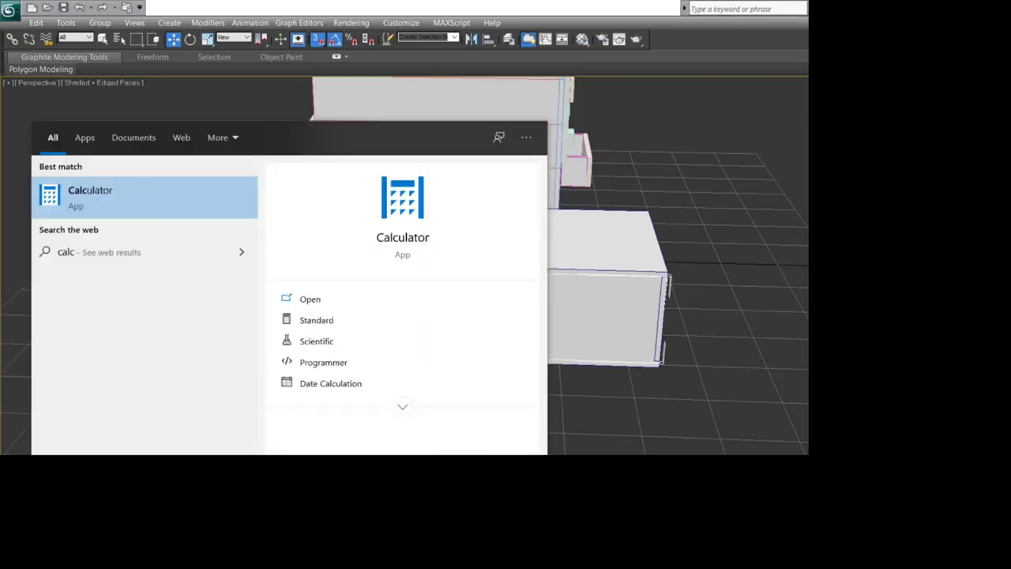
key(Return)
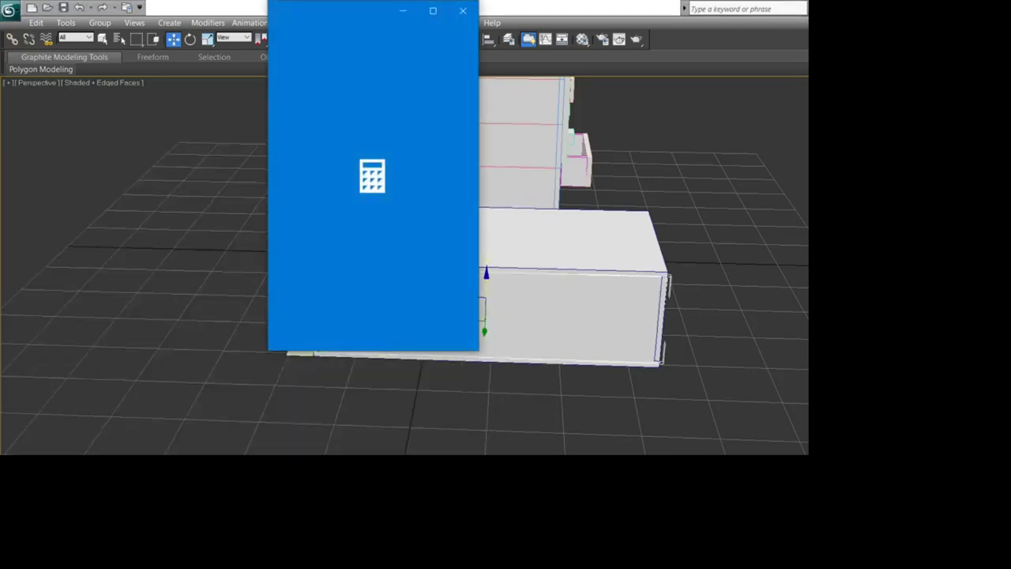
text(1200 - 36)
key(Return)
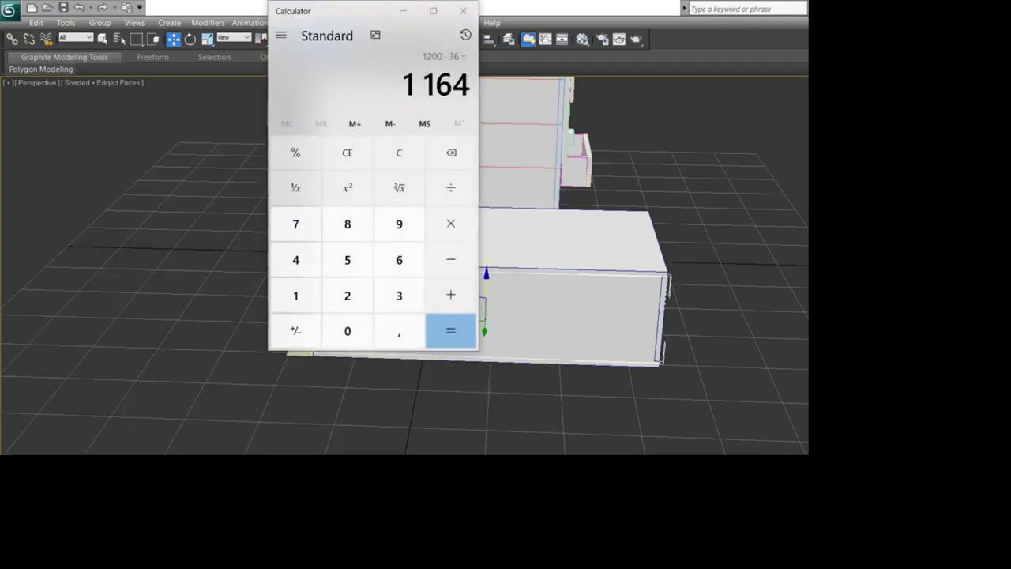
key(alt+Tab)
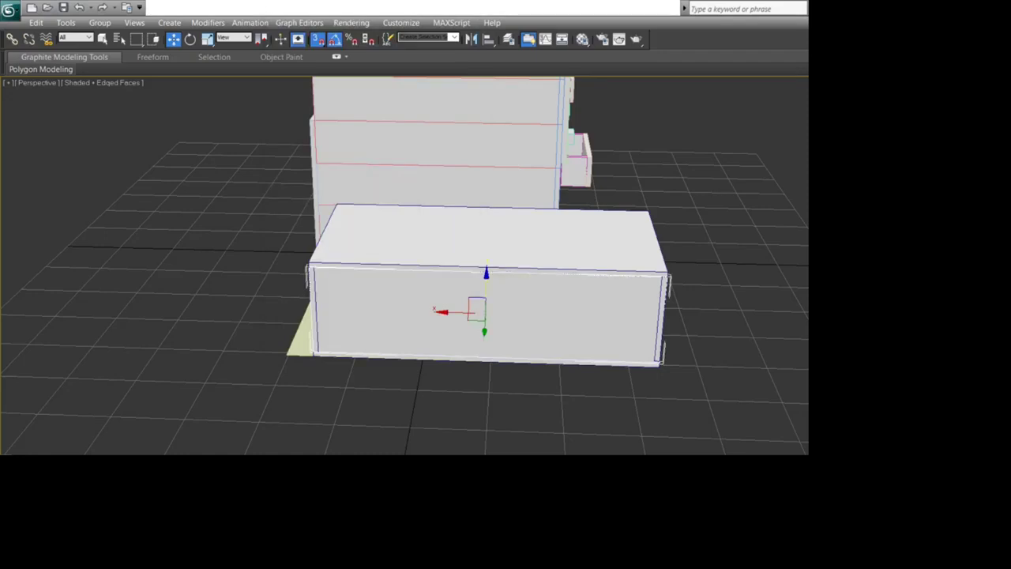
key(Return)
key(ctrl+d)
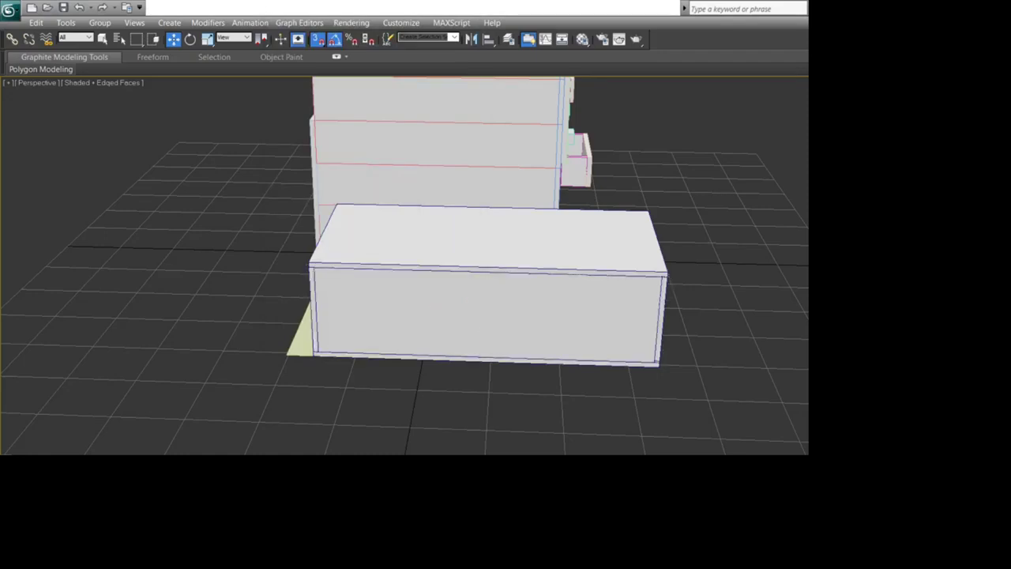
Step: Set the inner side panel facing the bed to the same calculated length as the outer side panel
scroll(439, 287, up, 4)
scroll(439, 287, down, 2)
key(e)
drag(332, 292, 640, 293)
scroll(443, 285, up, 5)
drag(521, 293, 466, 312)
key(w)
click(455, 304)
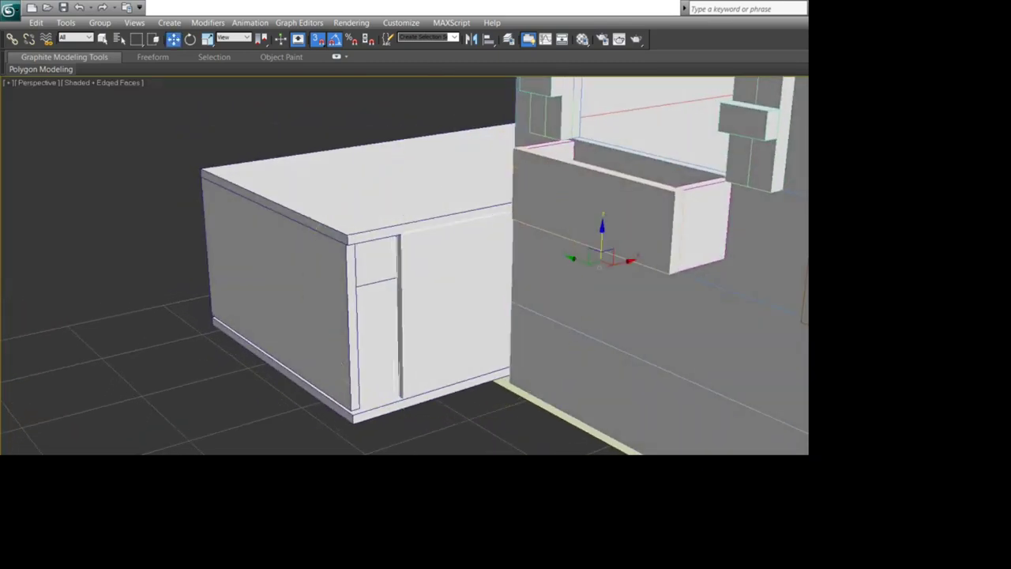
key(alt+Tab)
key(alt+Tab)
key(Return)
key(ctrl+d)
Step: Select all step box panels without the floor plane and snap the box flush with the bed's rear bottom corner
key(ctrl+r)
drag(379, 308, 619, 286)
scroll(442, 285, up, 4)
scroll(442, 284, down, 7)
key(w)
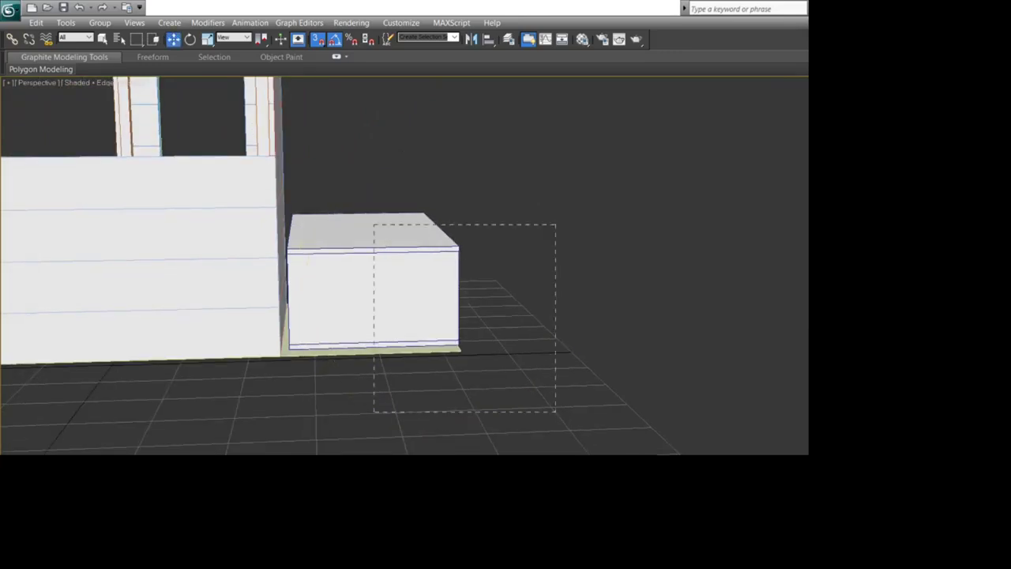
drag(304, 182, 286, 178)
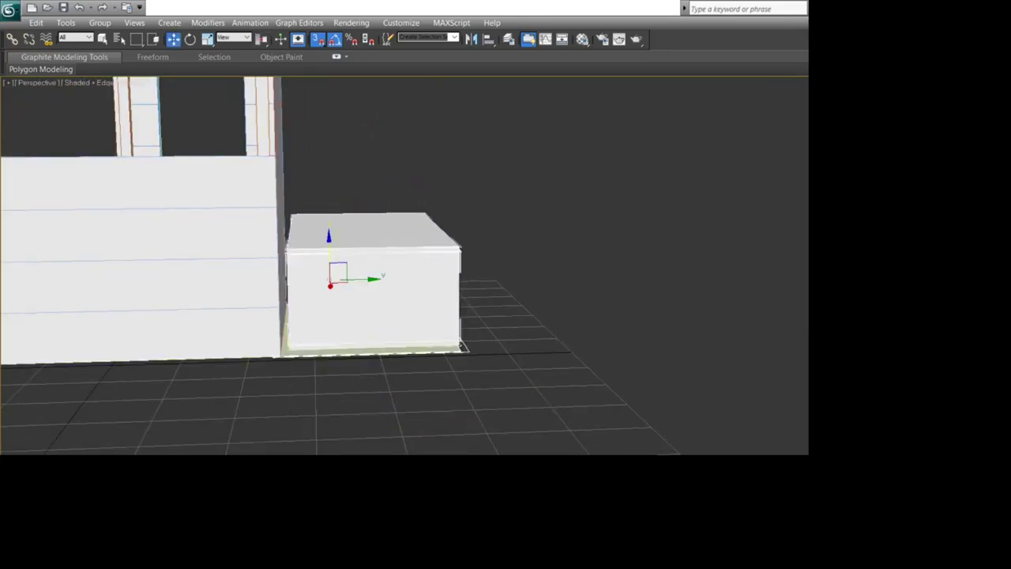
alt+click(375, 350)
key(ctrl+r)
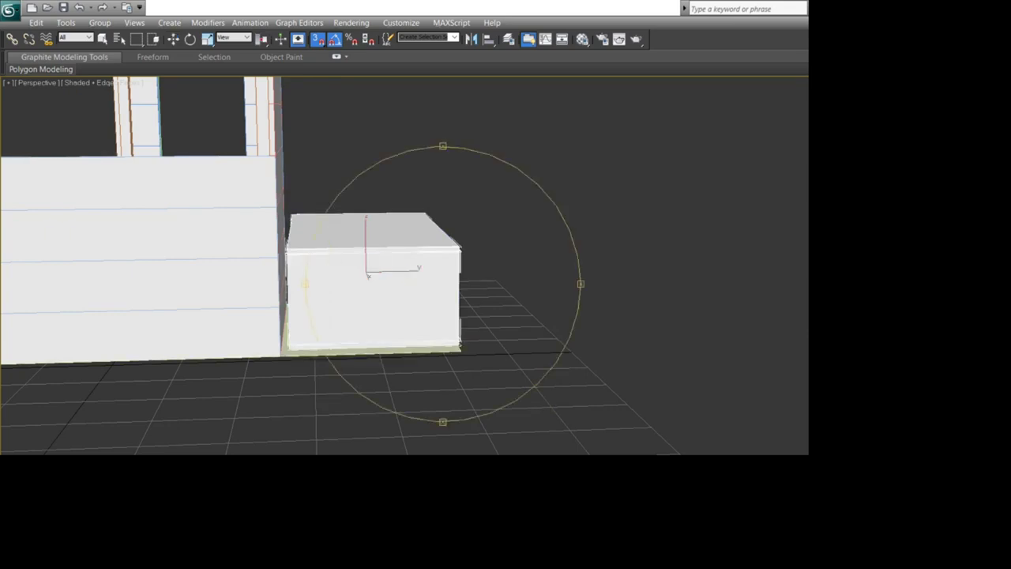
drag(371, 229, 214, 276)
middle_drag(194, 274, 448, 320)
scroll(449, 320, up, 8)
drag(443, 316, 370, 302)
middle_drag(482, 451, 504, 336)
key(w)
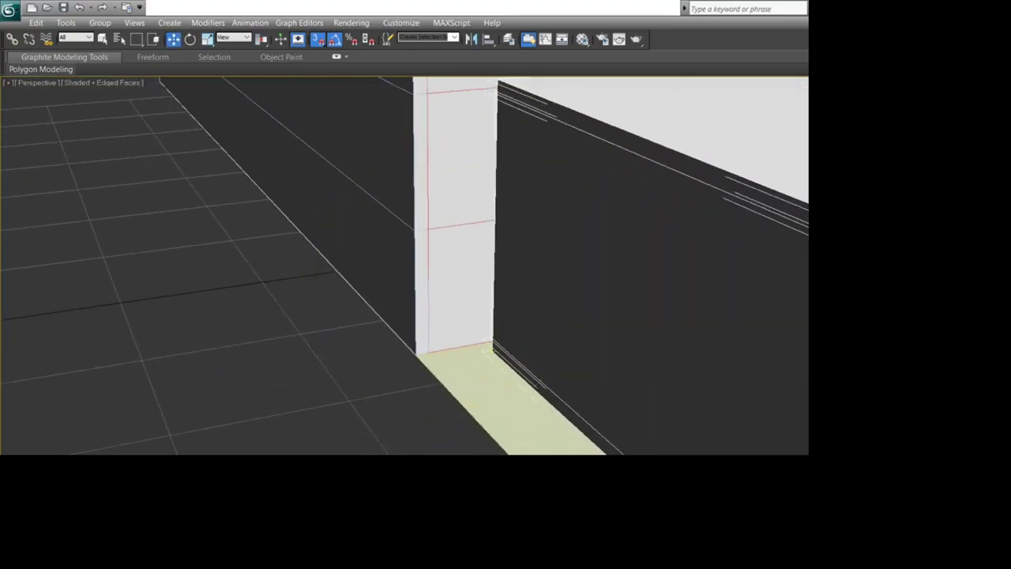
drag(493, 351, 414, 356)
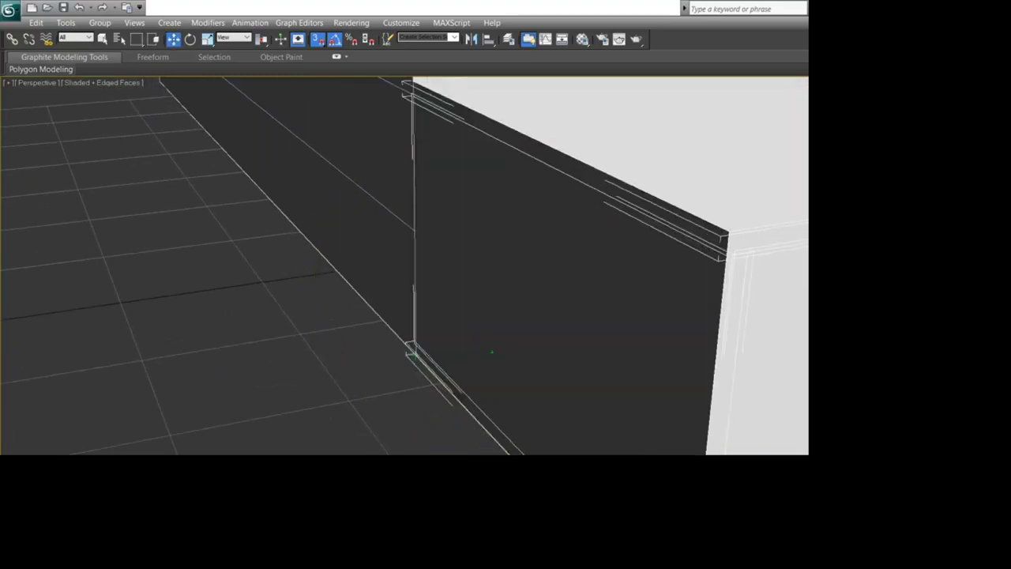
scroll(450, 342, down, 8)
click(450, 342)
Step: Examine how the moved step box lines up with the bed's rear wall and the floor plane
key(ctrl+r)
drag(537, 289, 442, 328)
scroll(450, 331, down, 5)
scroll(442, 328, up, 6)
middle_drag(474, 339, 279, 158)
drag(466, 252, 553, 272)
scroll(442, 284, down, 3)
scroll(442, 284, up, 3)
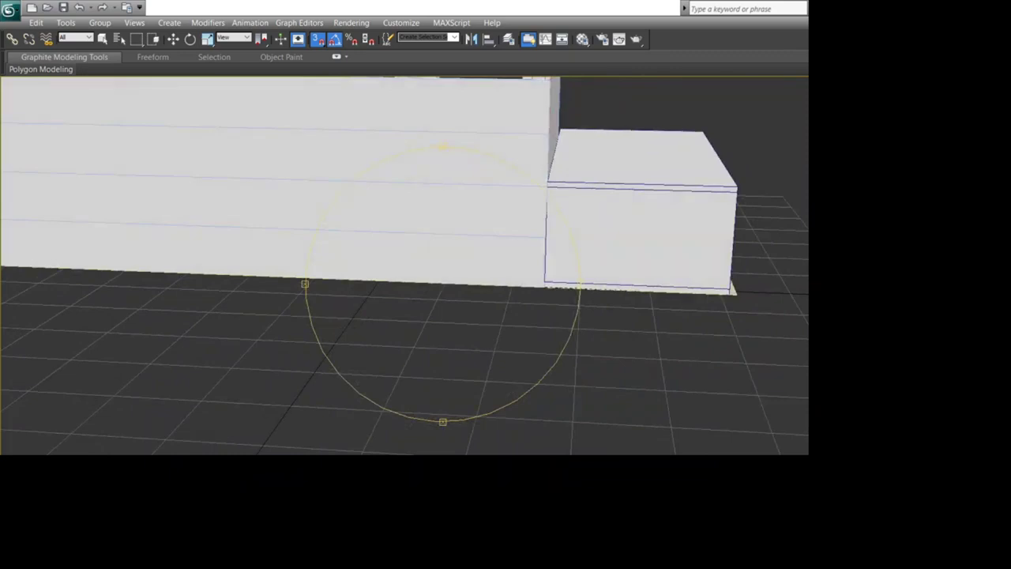
drag(442, 284, 454, 267)
key(w)
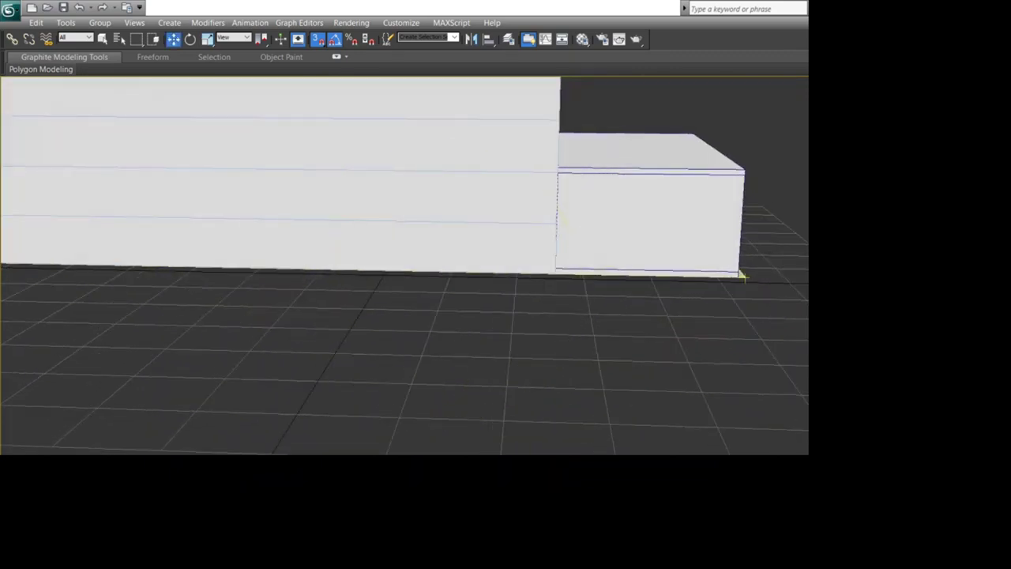
Step: Select all step box panels in the Left view and copy the box straight up, just above the original, with snapping off
key(alt+w)
key(z)
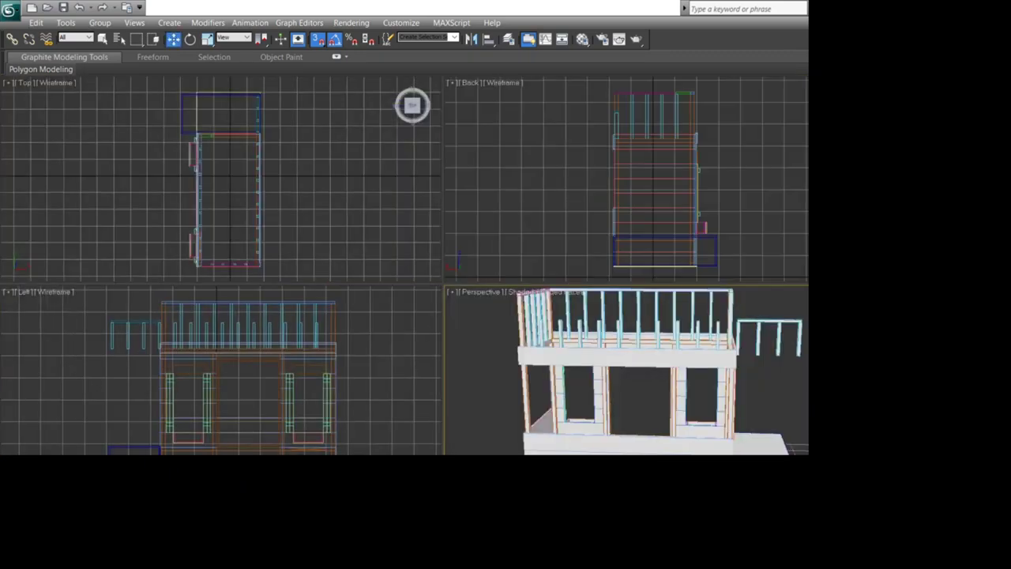
click(726, 178)
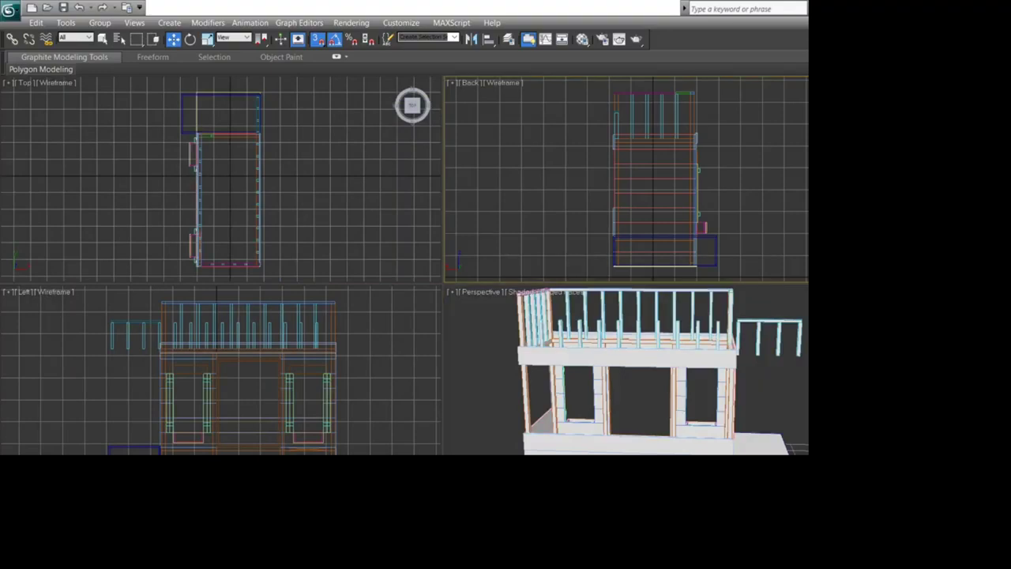
middle_drag(213, 407, 382, 299)
key(alt+w)
middle_drag(730, 243, 568, 334)
scroll(506, 282, up, 5)
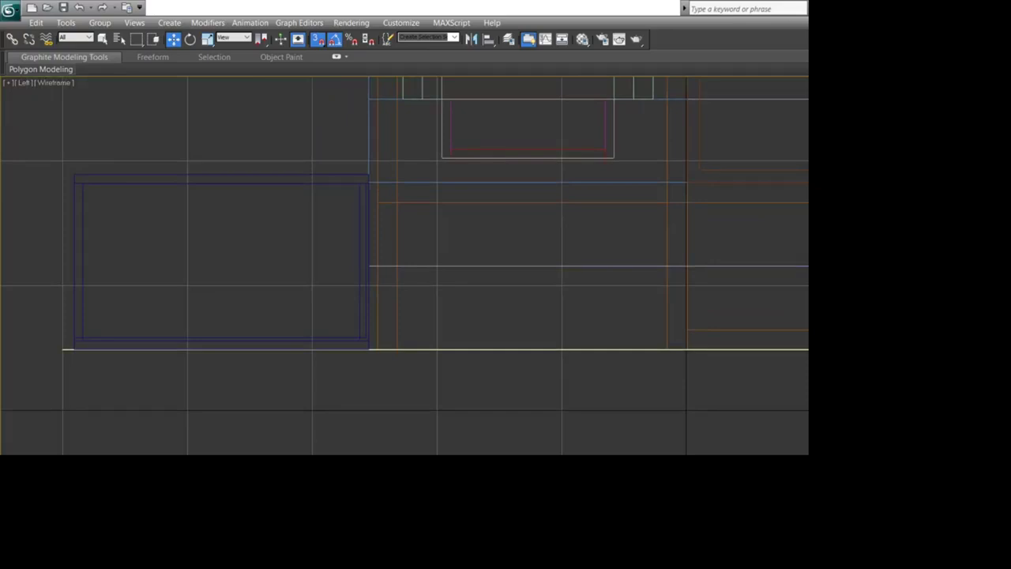
drag(49, 142, 368, 345)
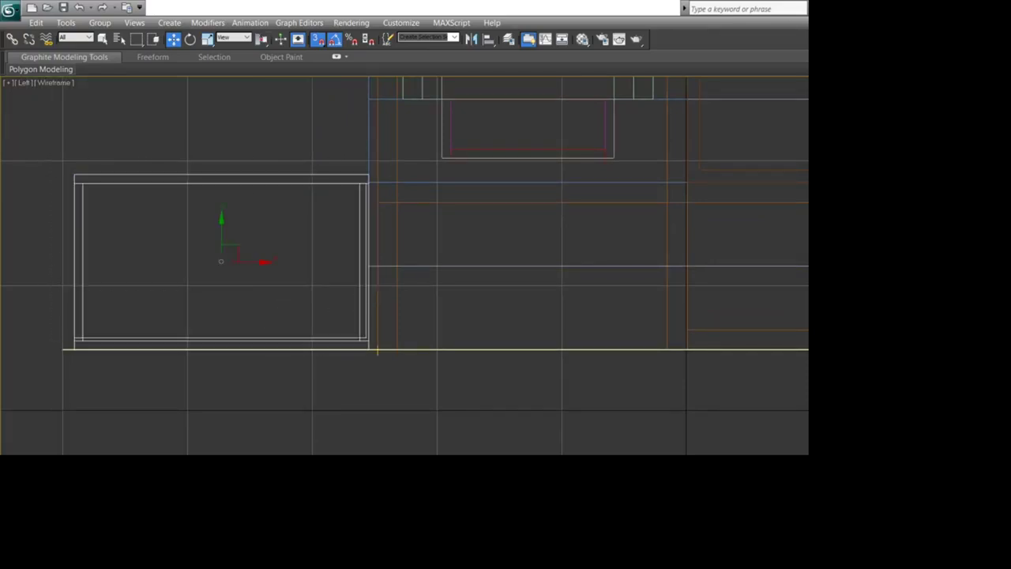
key(alt+w)
key(alt+w)
key(ctrl+r)
drag(442, 284, 269, 304)
middle_drag(442, 332, 318, 238)
drag(318, 238, 342, 237)
key(w)
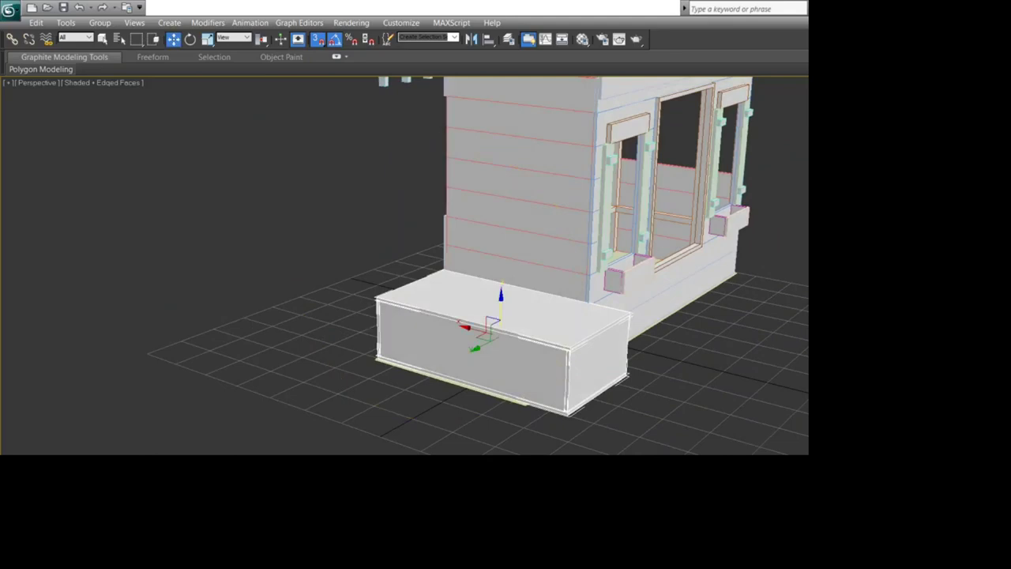
key(s)
key(z)
scroll(404, 292, down, 5)
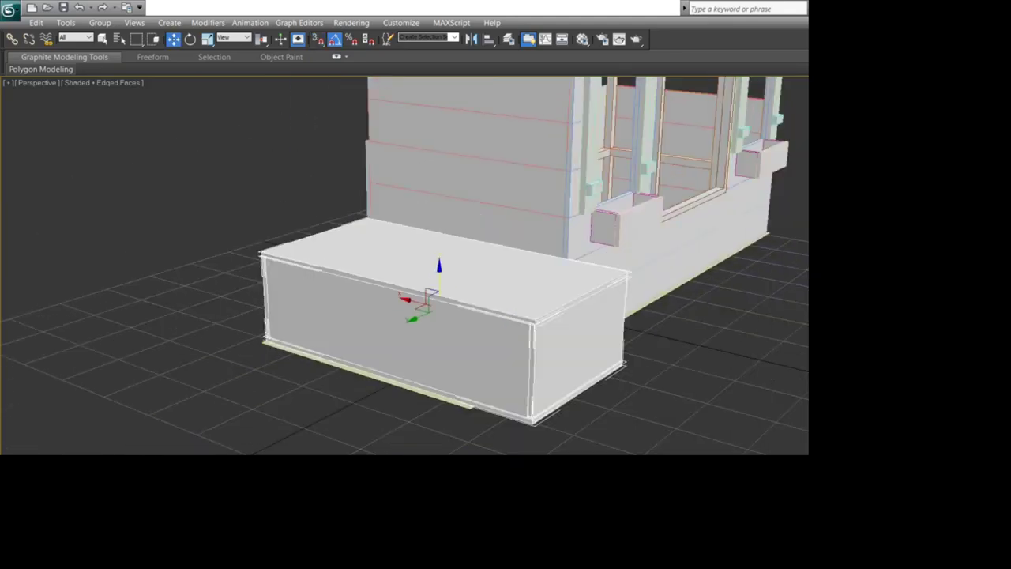
shift+drag(439, 273, 439, 168)
key(Return)
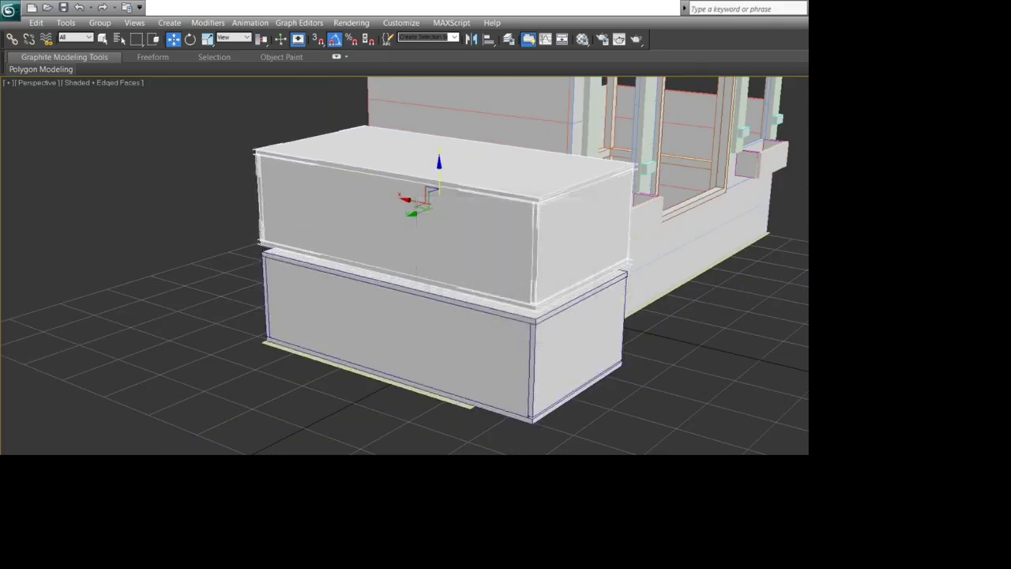
key(e)
alt+middle_drag(410, 277, 458, 304)
scroll(442, 284, down, 8)
drag(506, 292, 387, 304)
scroll(442, 284, up, 8)
key(w)
key(ctrl+d)
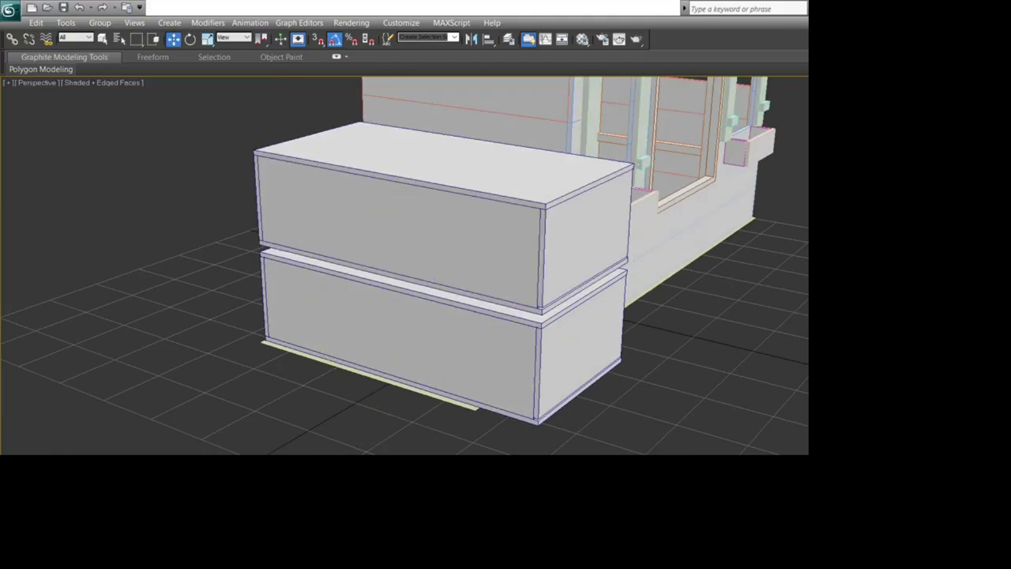
Step: Shorten the second step box's bottom and top panels to a length of 950 mm
click(435, 284)
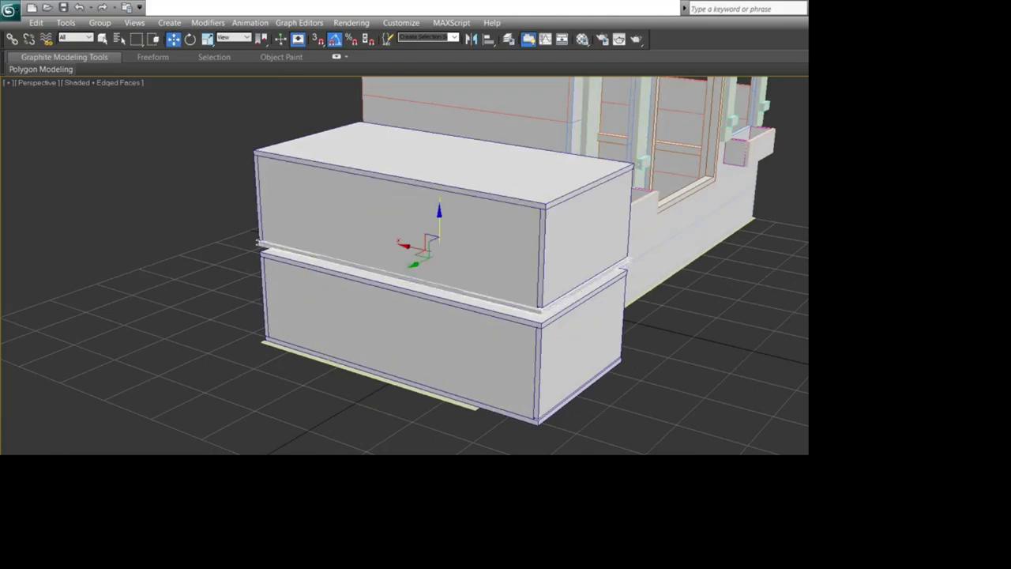
key(Return)
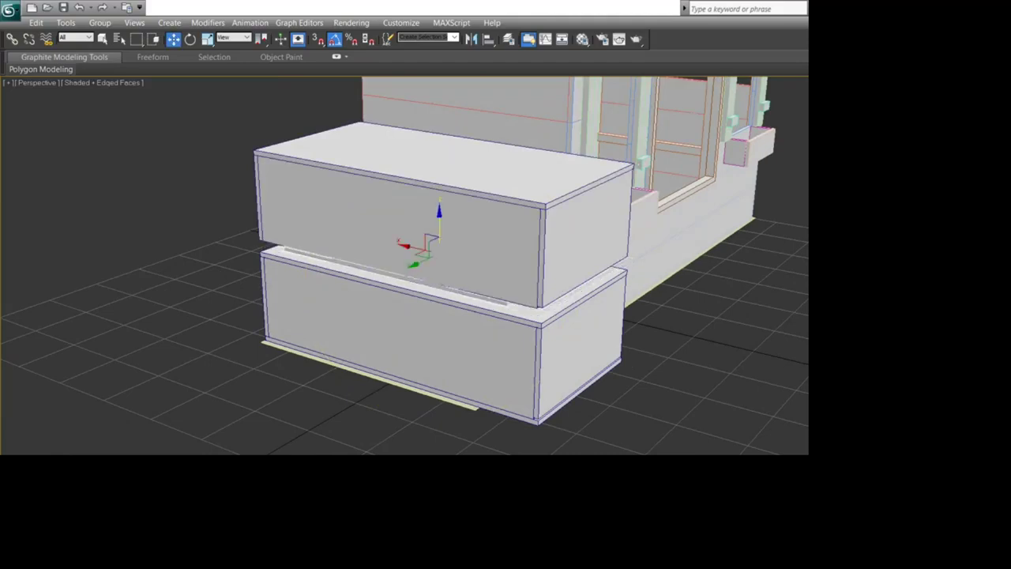
click(387, 222)
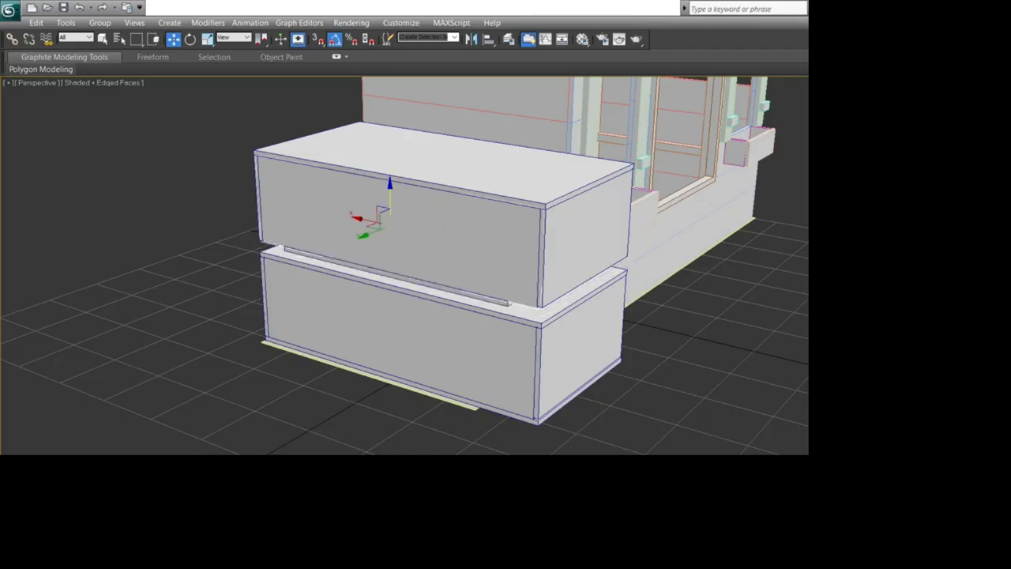
click(434, 161)
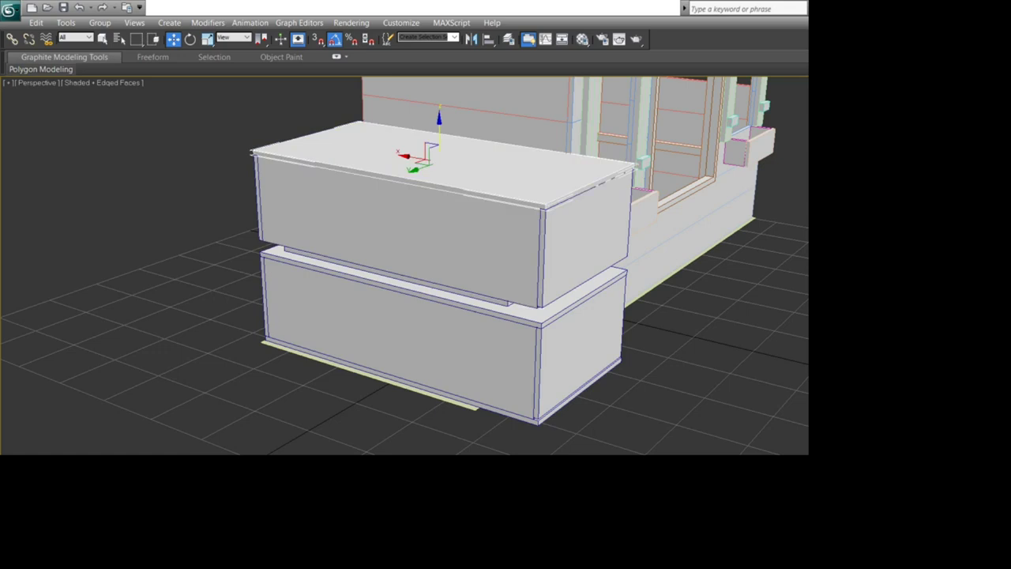
key(Return)
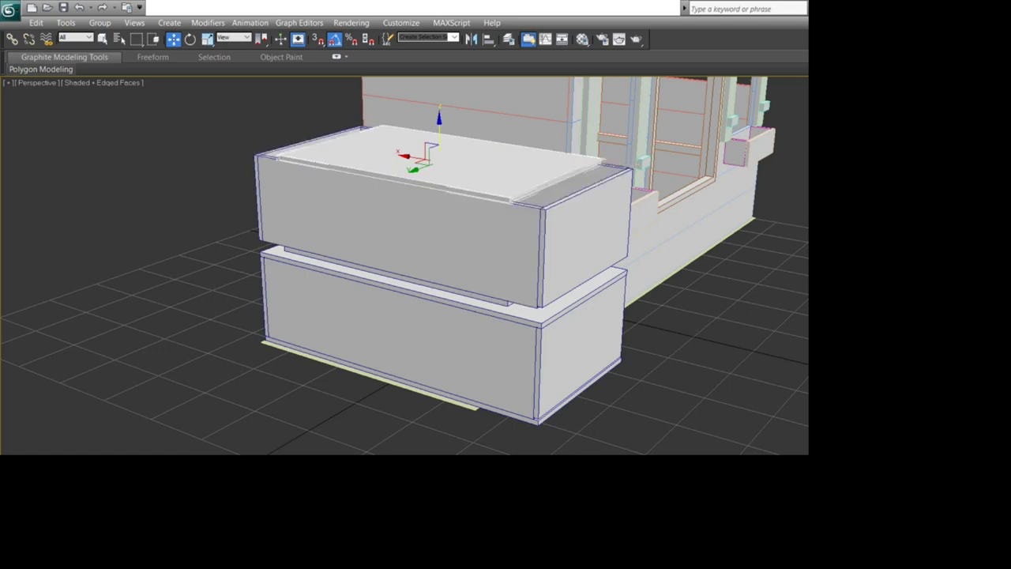
Step: Switch to Calculator and subtract 36 from 950 to get the side panel length for the second step box
key(ctrl+r)
drag(379, 292, 411, 317)
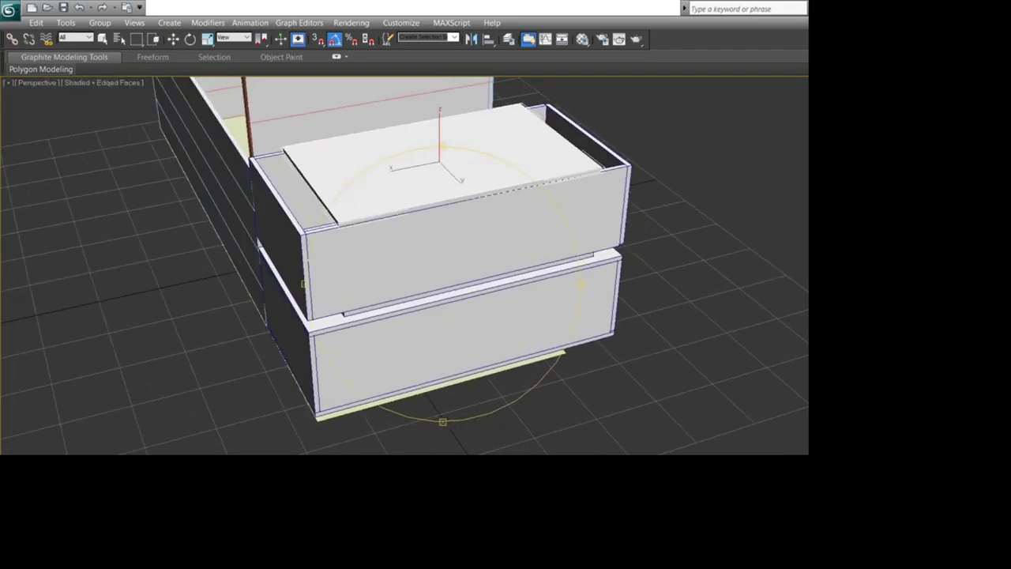
key(alt+Tab)
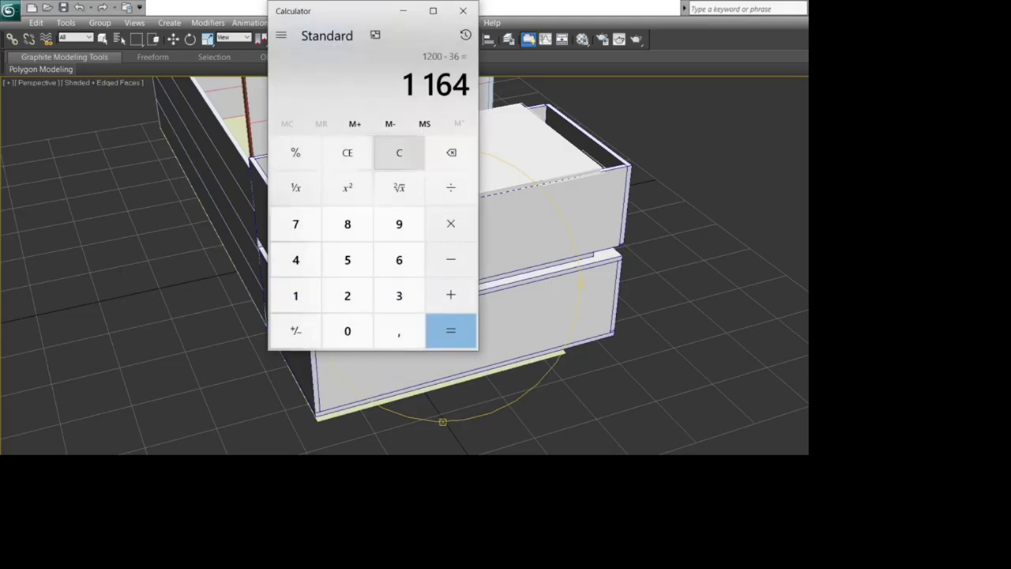
click(398, 152)
click(399, 224)
click(347, 259)
click(346, 330)
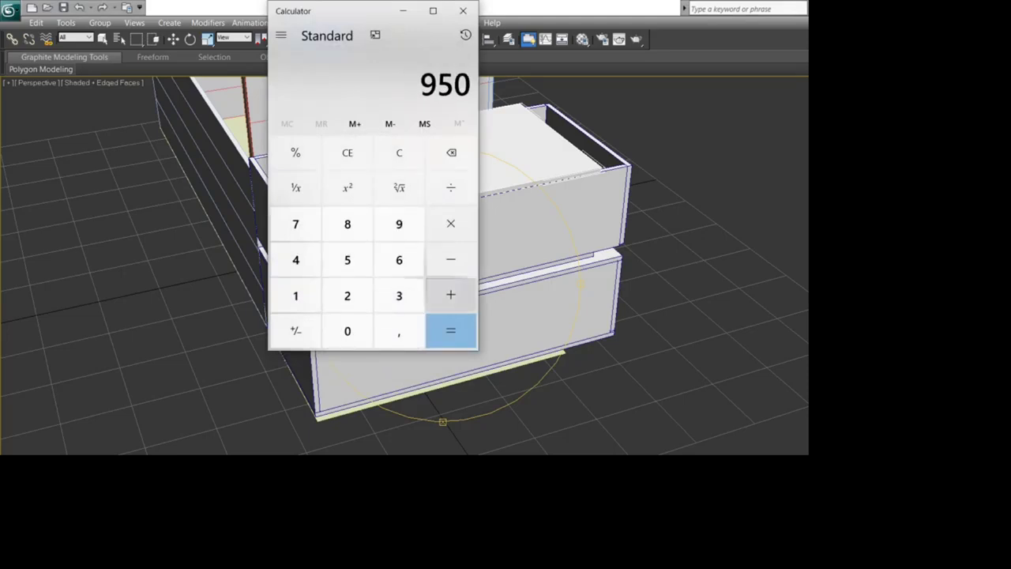
click(450, 259)
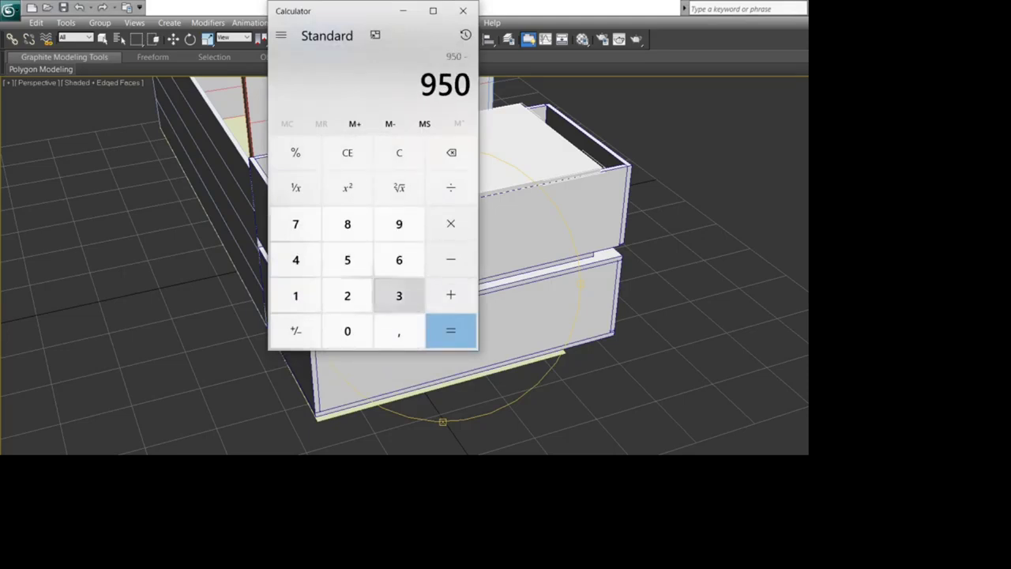
click(399, 296)
click(398, 259)
click(450, 330)
key(w)
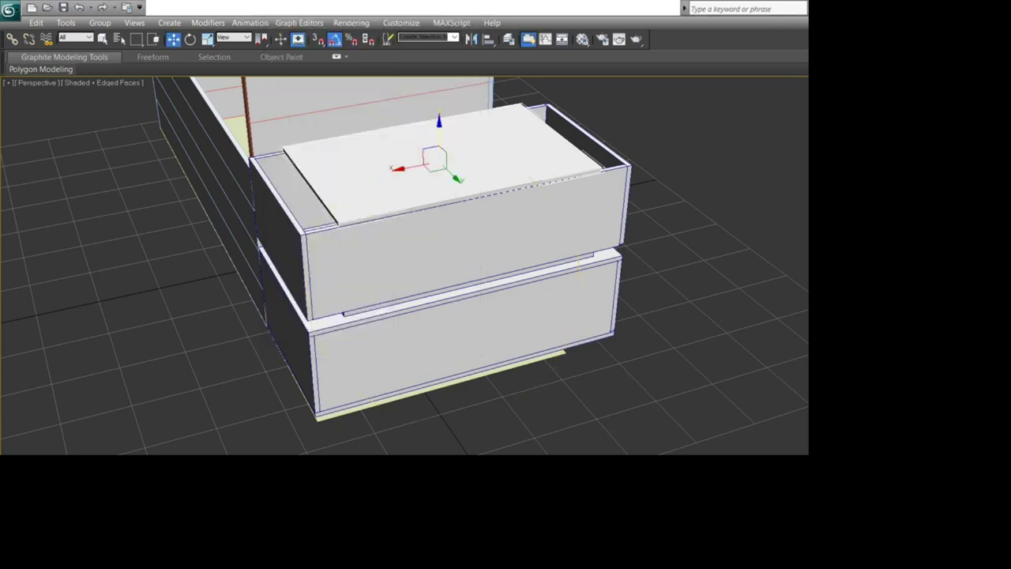
Step: Set the outer and inner side panels of the second step box to a length of 914 mm
click(469, 243)
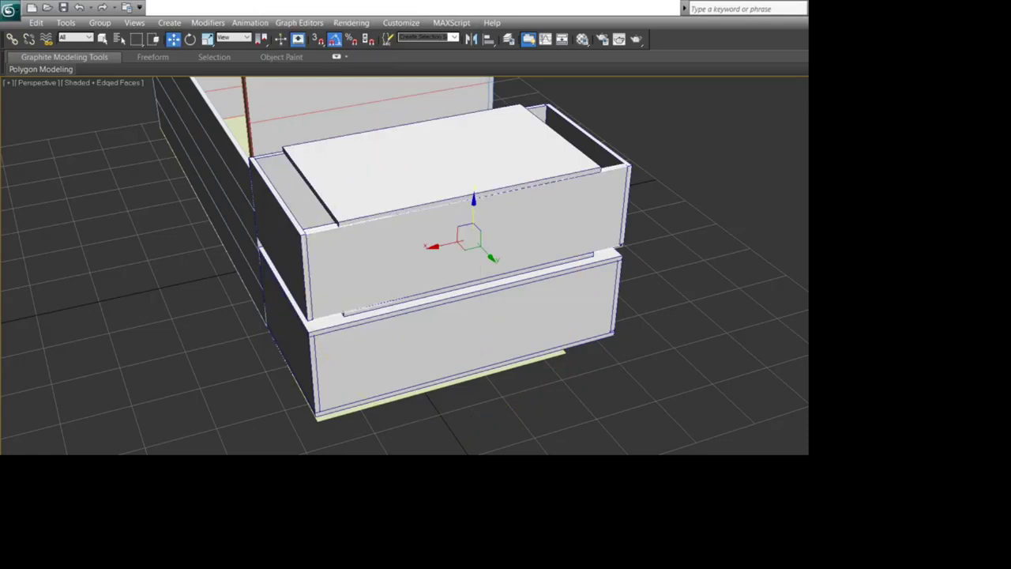
key(Return)
click(298, 193)
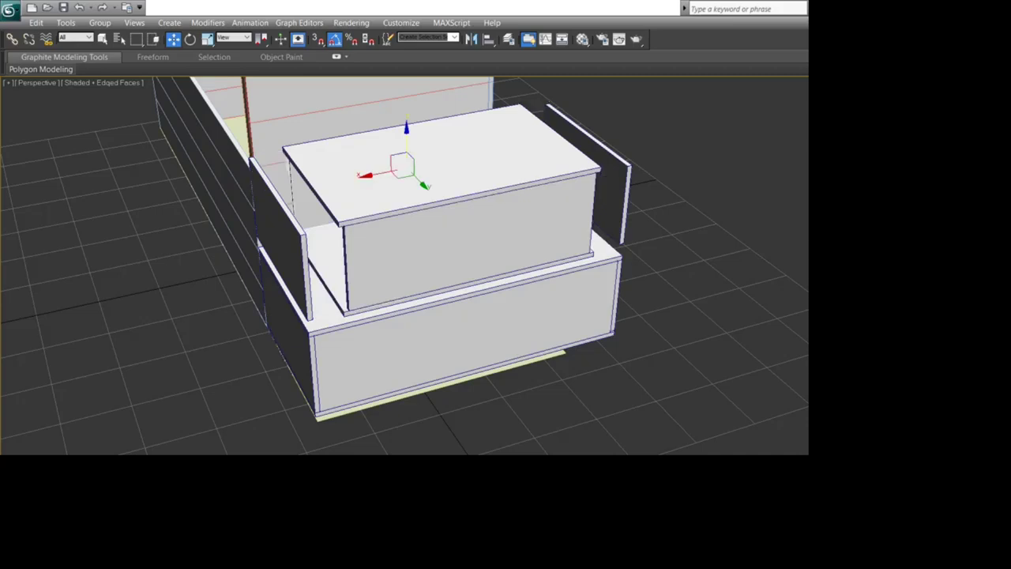
key(ctrl+d)
Step: Turn on snapping and snap the second box's rear end panel to the corner beneath the shortened top panel
key(ctrl+r)
drag(474, 292, 452, 289)
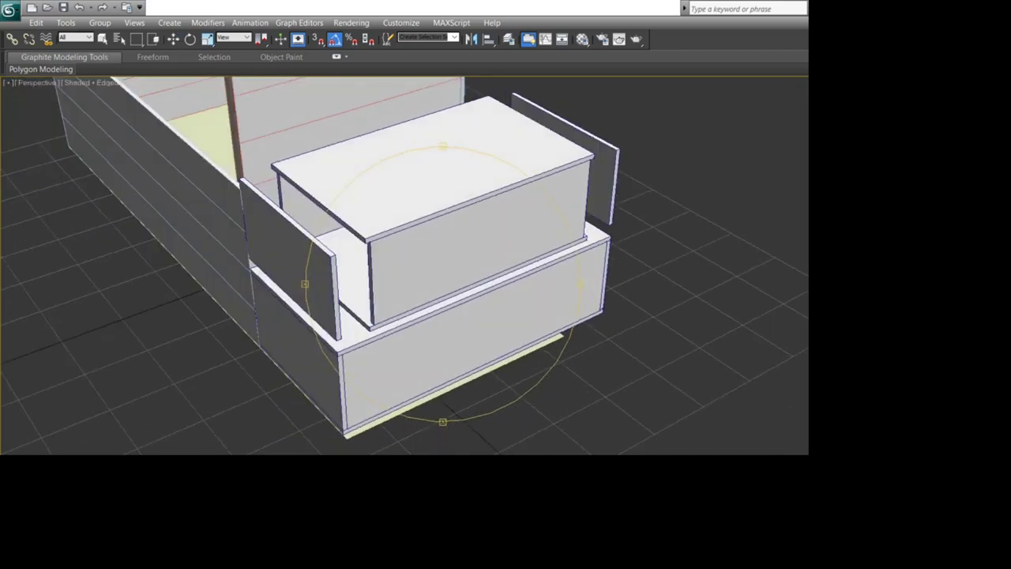
scroll(452, 285, up, 4)
scroll(452, 284, down, 2)
middle_drag(452, 285, 584, 312)
drag(584, 312, 529, 305)
key(w)
click(207, 273)
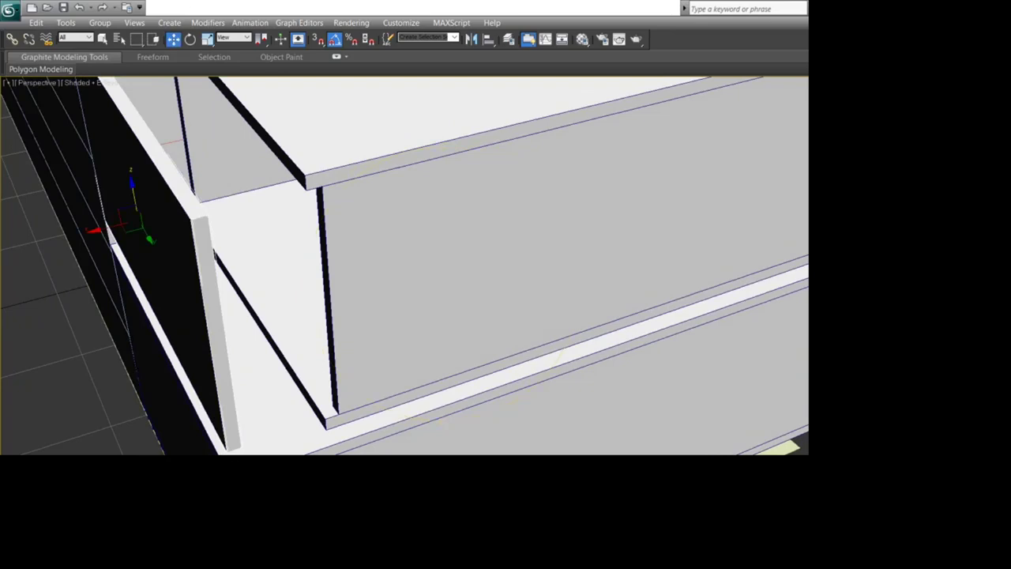
click(318, 40)
drag(191, 219, 306, 190)
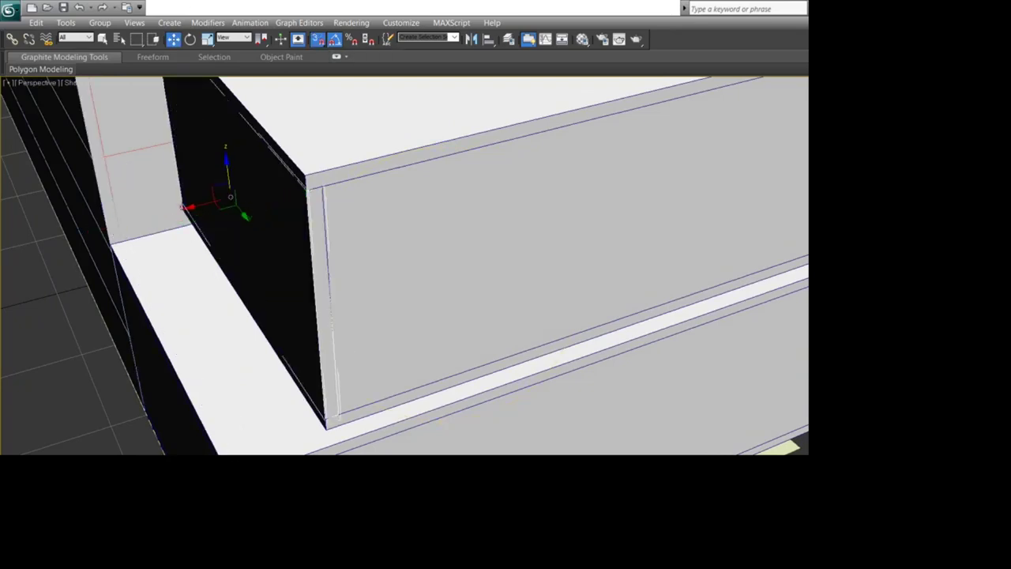
click(443, 308)
Step: Snap the second box's window-side end panel to the matching corner beneath the top panel, closing the box
scroll(442, 308, down, 5)
middle_drag(505, 276, 170, 278)
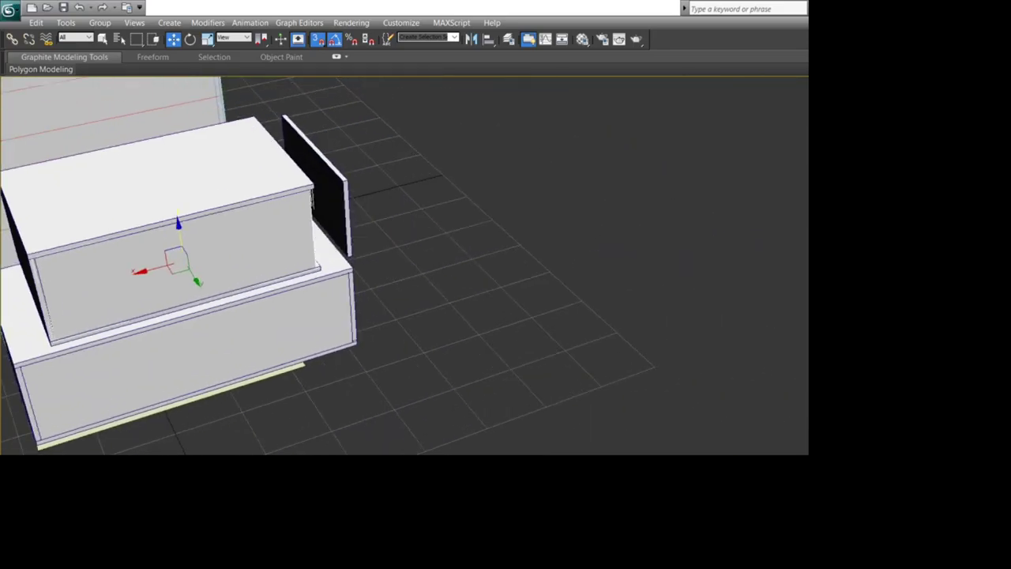
key(ctrl+r)
drag(490, 300, 348, 294)
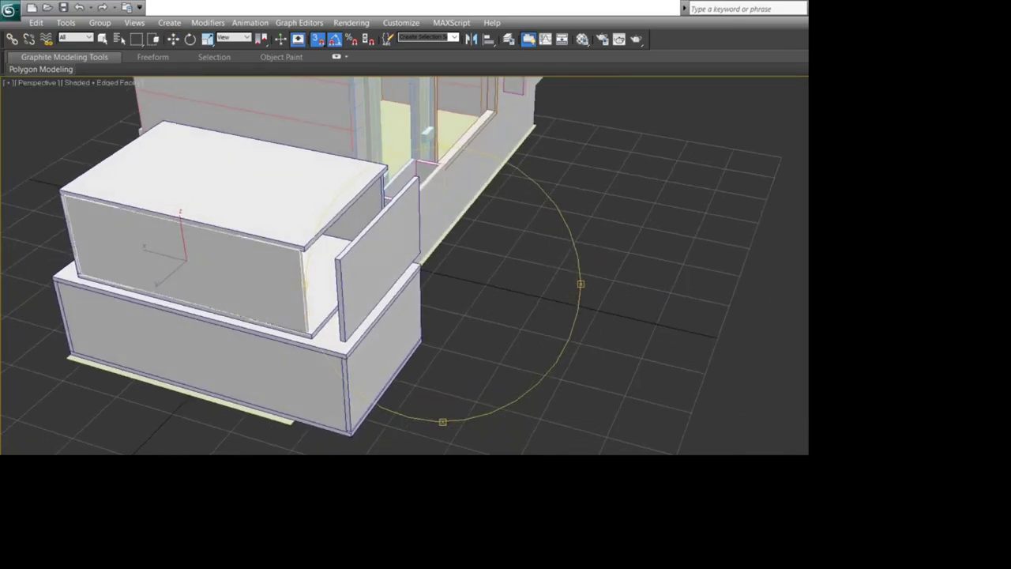
scroll(443, 284, up, 5)
middle_drag(316, 288, 537, 281)
scroll(442, 285, up, 4)
middle_drag(371, 253, 521, 282)
key(w)
click(547, 261)
drag(532, 138, 316, 99)
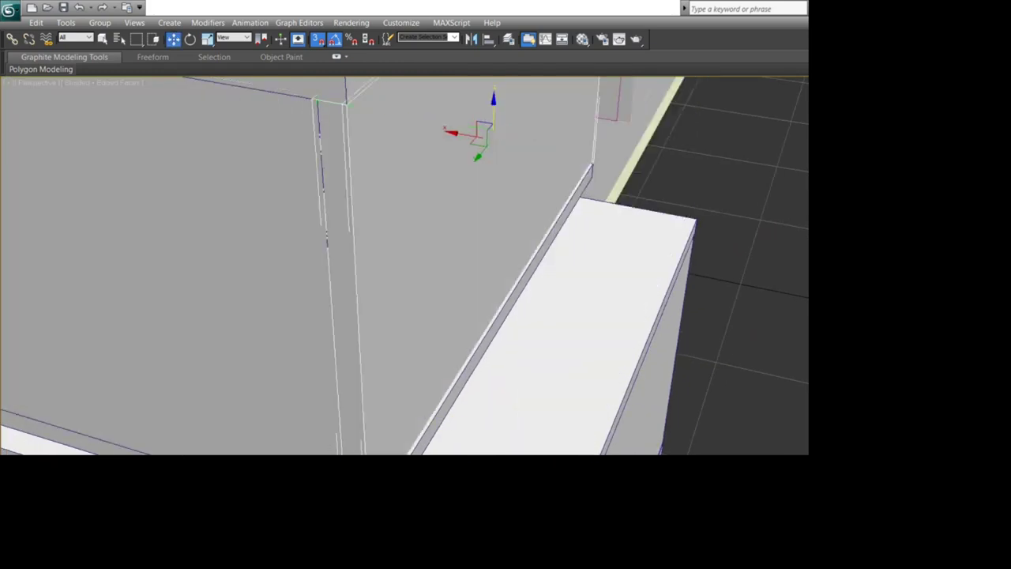
scroll(453, 177, down, 5)
click(569, 253)
Step: Select all panels of the second step box and snap it onto the lowest box, flush with the rear outer corner
middle_drag(568, 252, 662, 193)
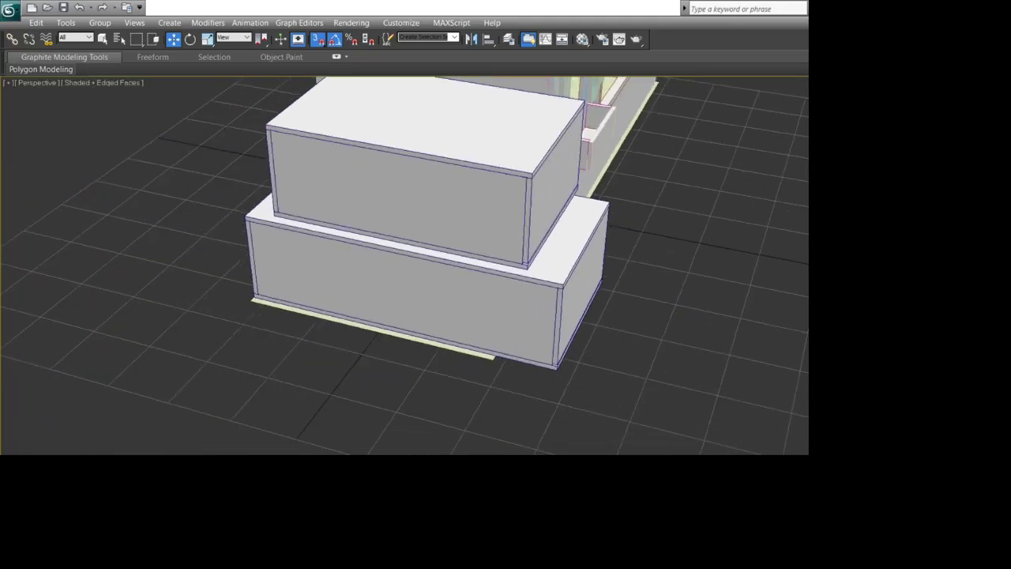
key(alt+w)
click(126, 308)
key(alt+w)
middle_drag(126, 300, 180, 442)
drag(96, 114, 188, 189)
drag(409, 315, 410, 314)
key(alt+w)
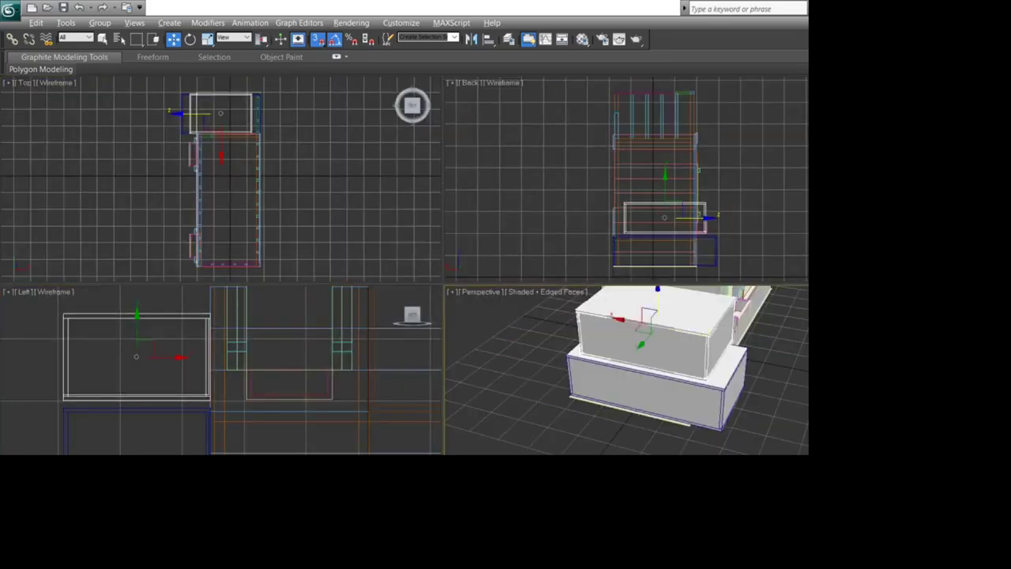
key(alt+w)
key(ctrl+r)
drag(363, 292, 339, 272)
scroll(340, 273, up, 5)
middle_drag(340, 272, 374, 243)
key(w)
drag(419, 212, 306, 221)
click(268, 210)
scroll(404, 265, down, 7)
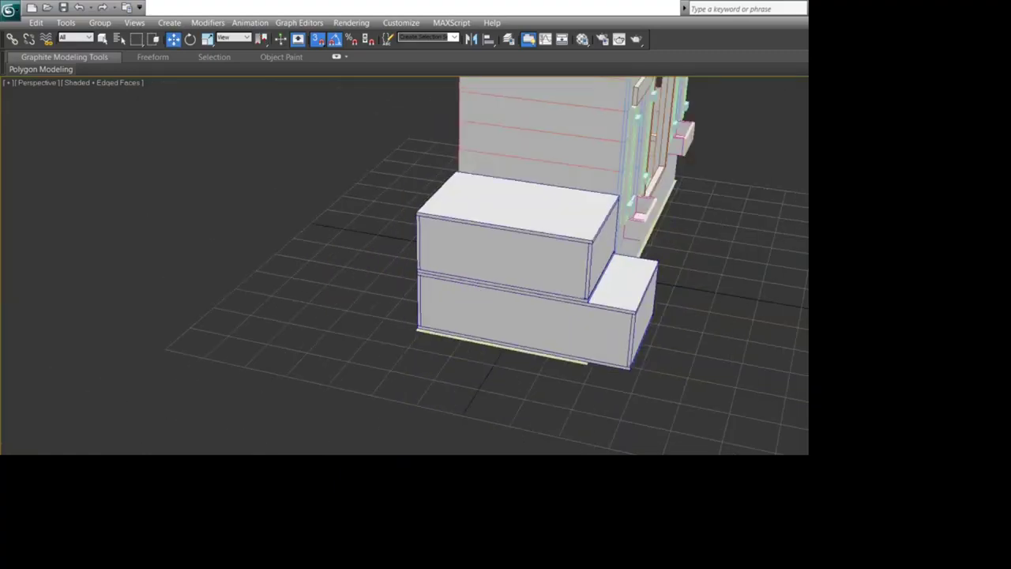
key(ctrl+r)
drag(419, 293, 427, 272)
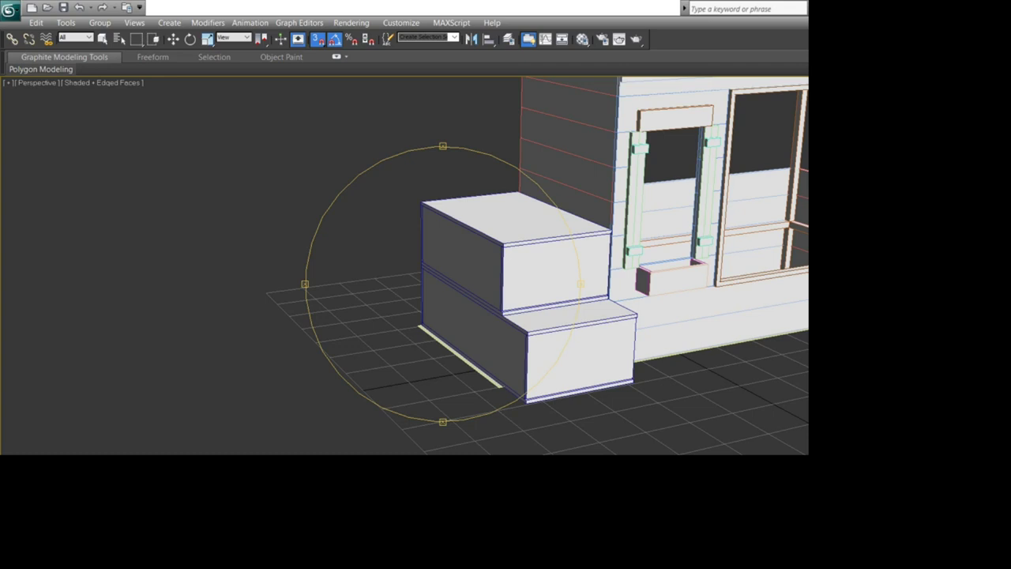
mouse_move(443, 284)
mouse_down()
mouse_move(545, 296)
mouse_move(434, 355)
mouse_move(442, 269)
mouse_up()
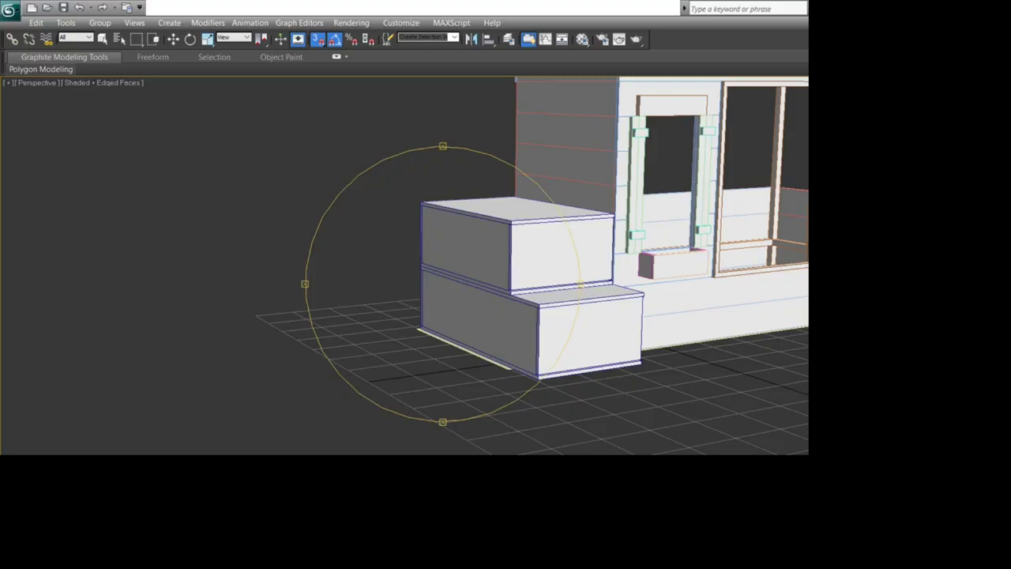
drag(442, 268, 505, 296)
scroll(490, 276, down, 5)
scroll(505, 297, up, 6)
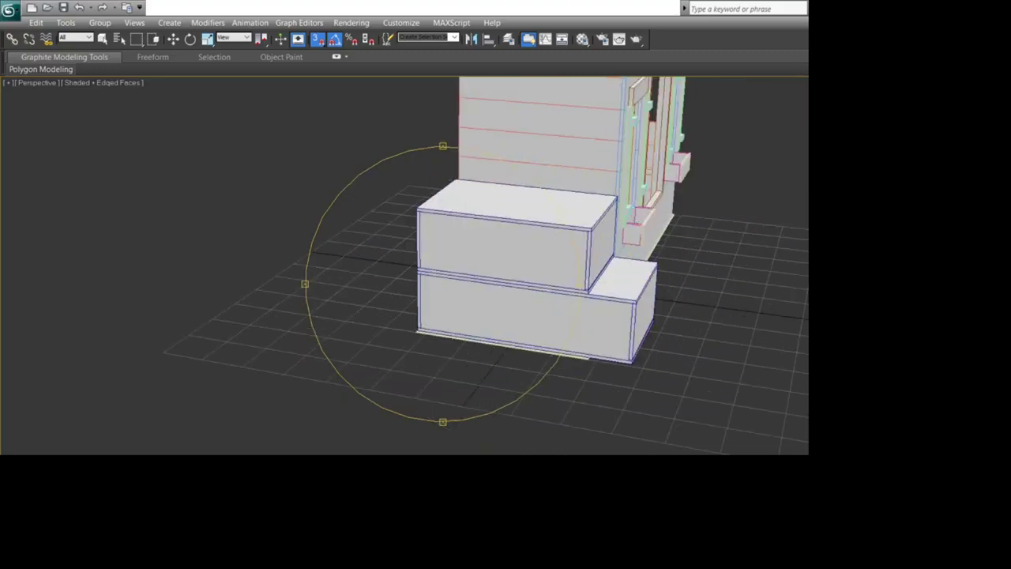
Step: Select all panels of the second step box in the Left view and copy the box straight up, just above it, with snapping off
key(alt+w)
right_click(261, 426)
key(alt+w)
scroll(261, 434, down, 6)
middle_drag(262, 434, 311, 403)
key(alt+w)
middle_drag(238, 395, 286, 355)
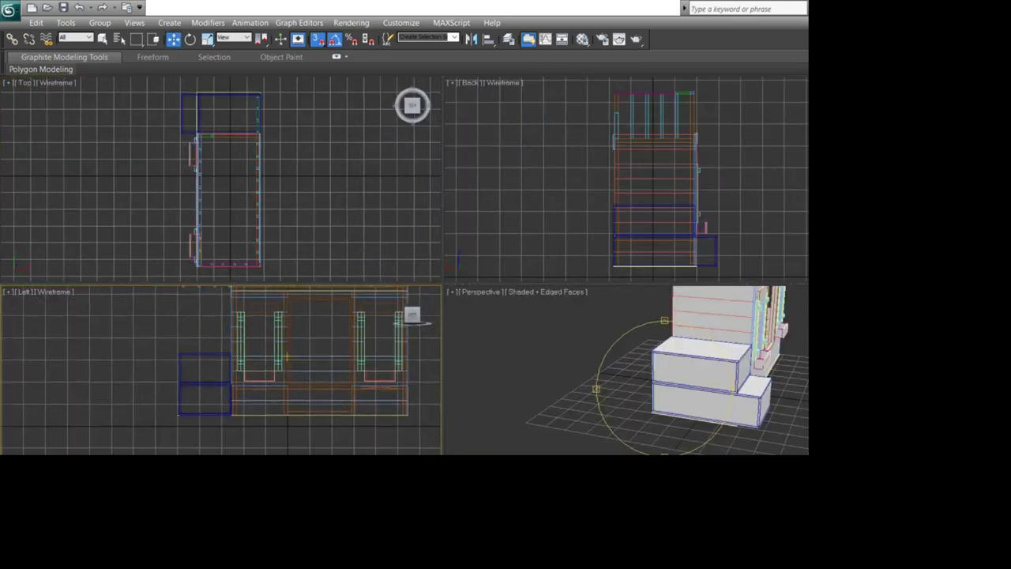
key(alt+w)
scroll(580, 275, up, 6)
middle_drag(580, 275, 735, 362)
drag(63, 123, 410, 354)
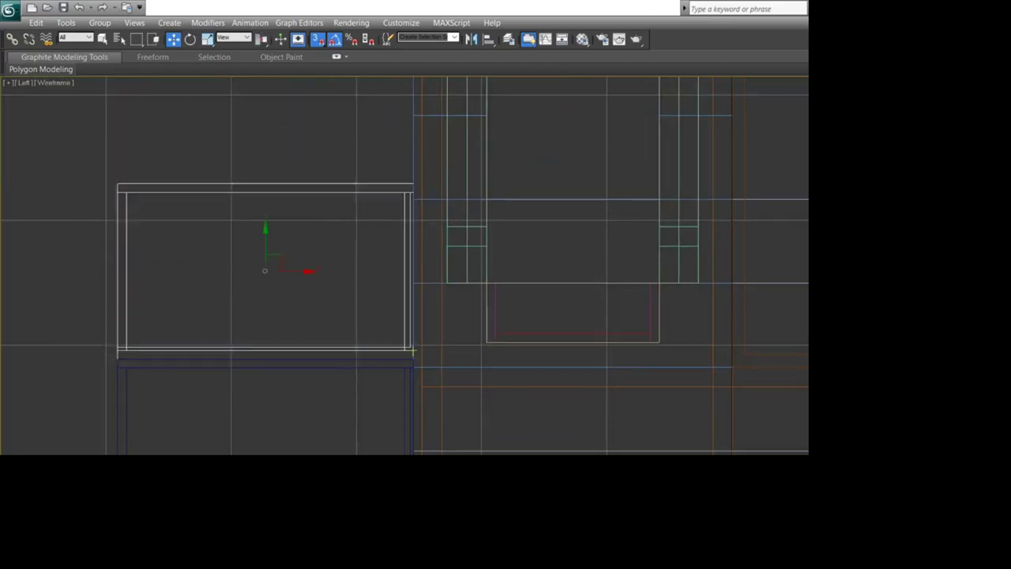
key(alt+w)
right_click(521, 371)
key(alt+w)
click(318, 39)
shift+drag(519, 198, 519, 132)
click(506, 331)
Step: Shorten the third step box's bottom and top panels to a length of 700 mm
middle_drag(505, 332, 447, 409)
scroll(442, 289, down, 5)
scroll(443, 288, up, 9)
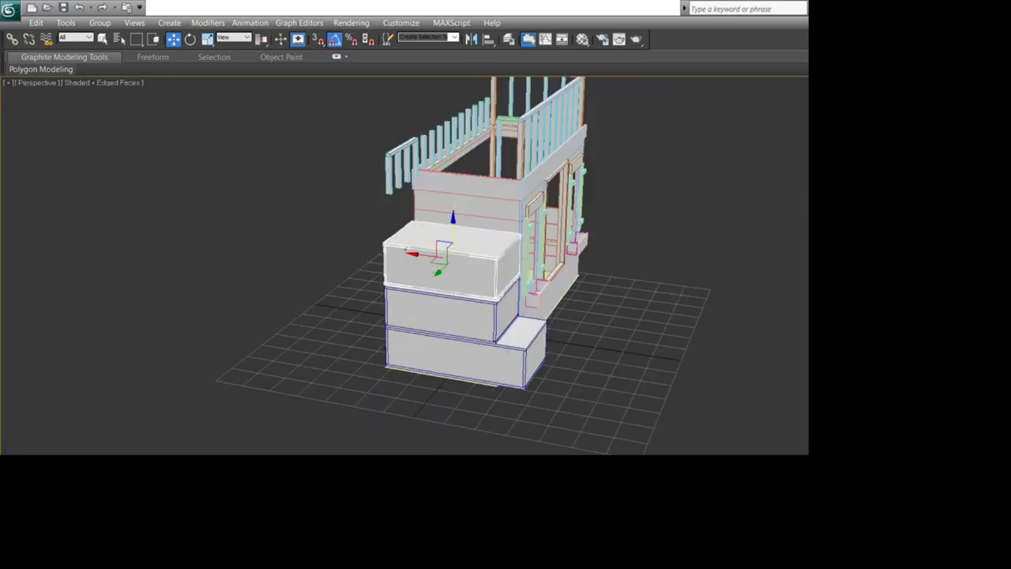
scroll(449, 290, down, 3)
middle_drag(449, 290, 432, 278)
click(198, 198)
click(443, 292)
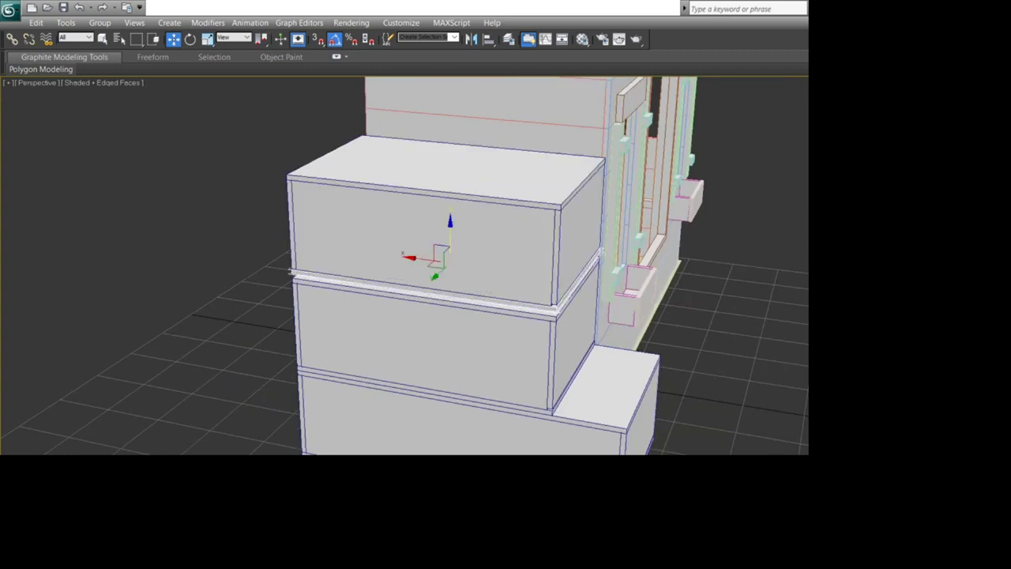
key(Delete)
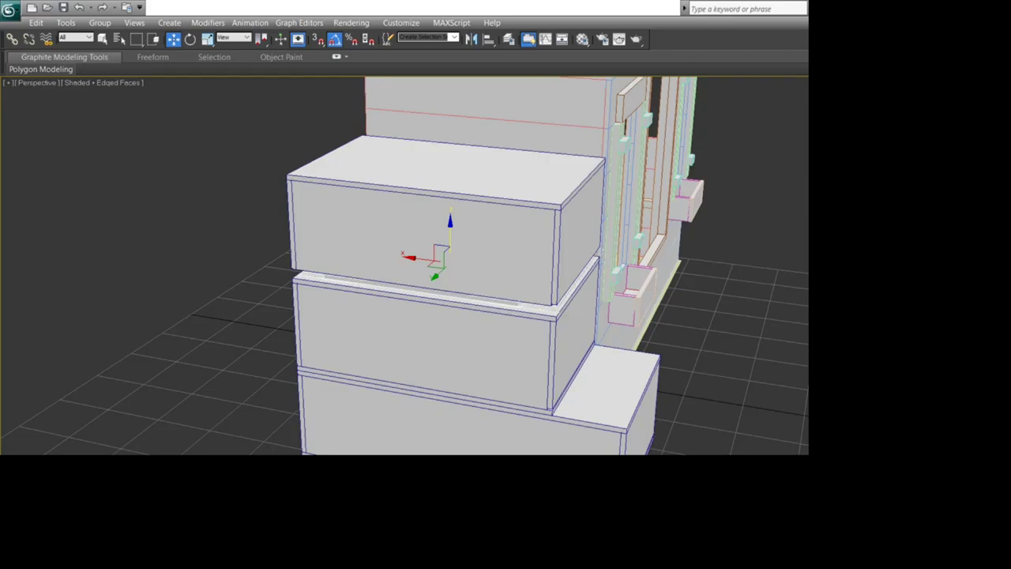
click(443, 164)
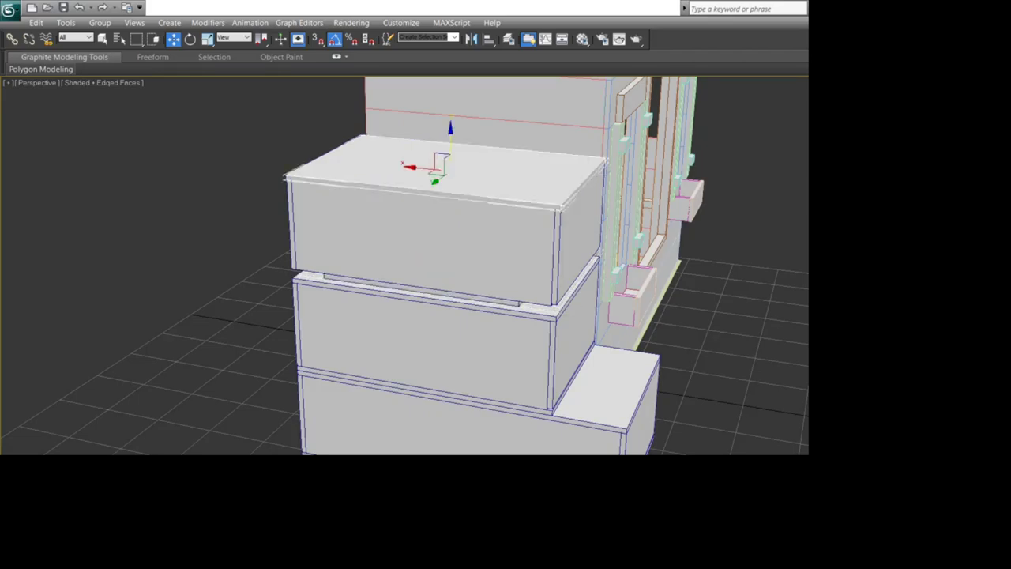
key(Return)
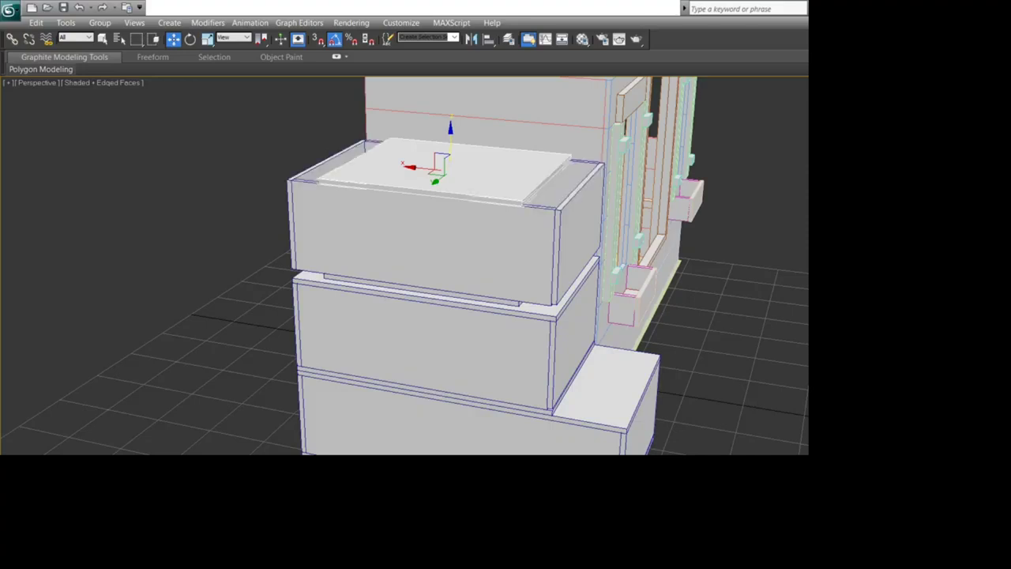
key(ctrl+d)
Step: Switch to Calculator and subtract 36 from 700 to get the side panel length for the third step box
key(alt+Tab)
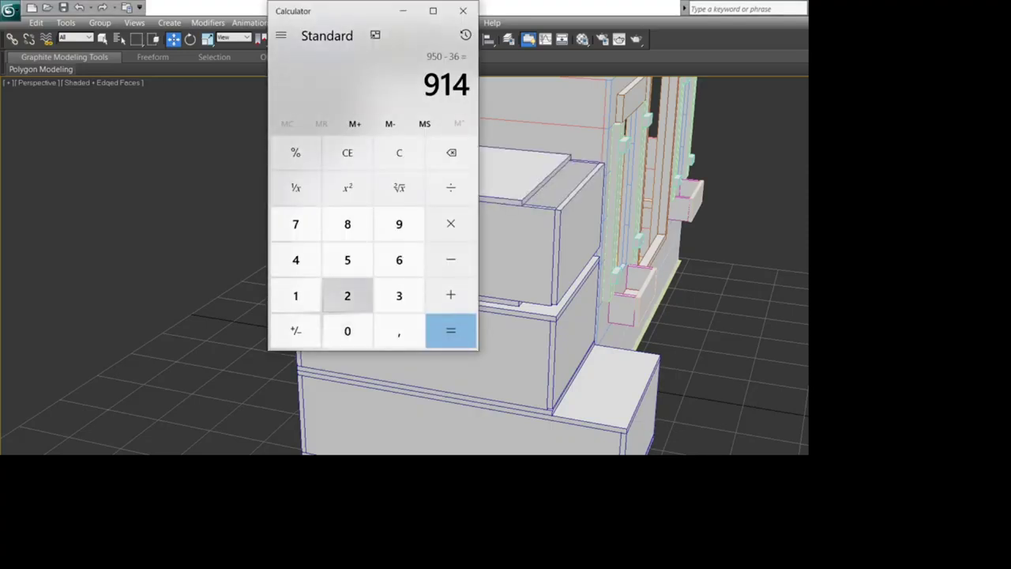
click(296, 224)
click(347, 330)
click(347, 330)
click(450, 259)
click(399, 294)
click(399, 259)
click(450, 330)
key(alt+Tab)
Step: Shorten the third step box's two long side panels to a length of 664 mm
click(430, 251)
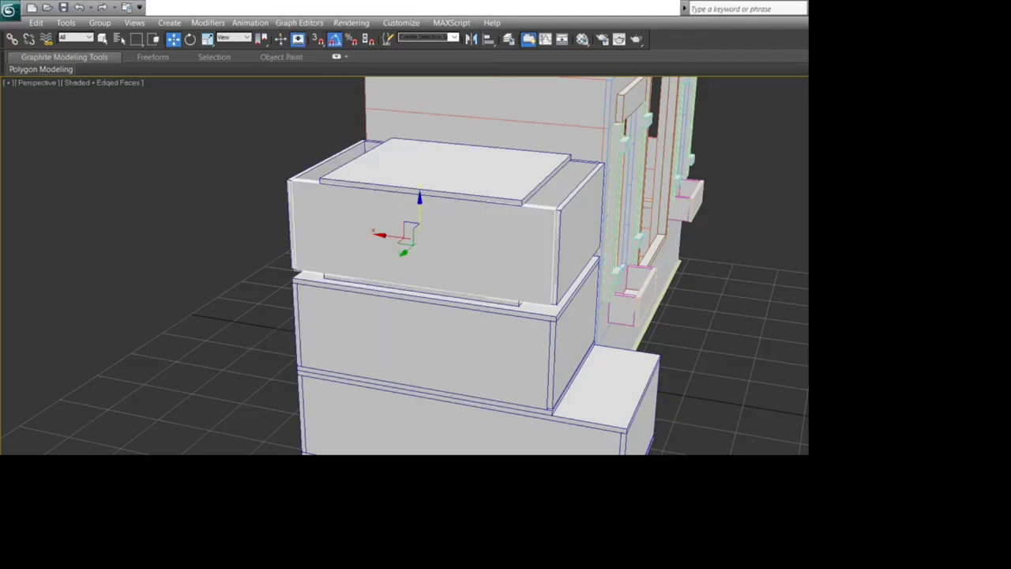
key(Return)
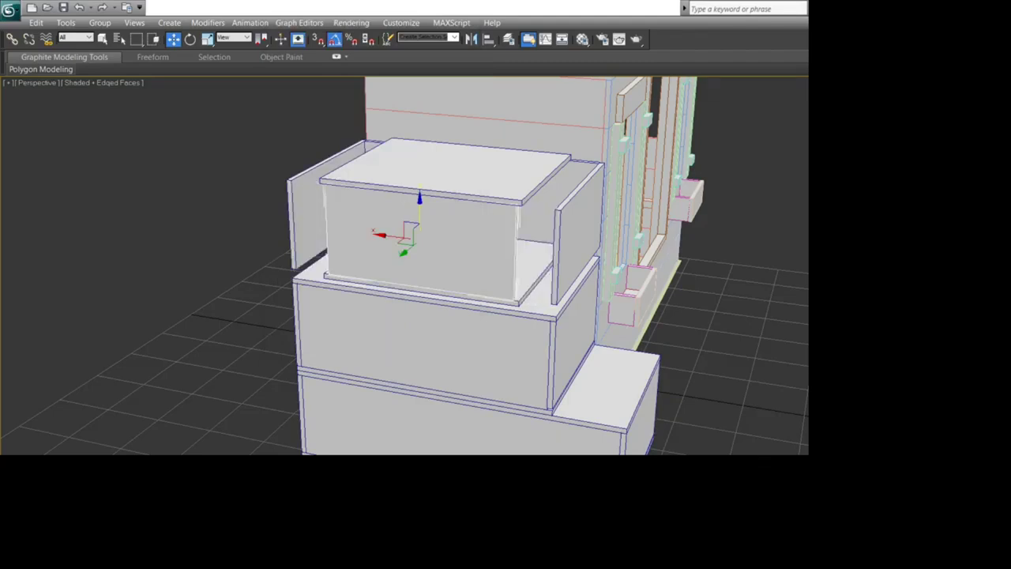
click(545, 206)
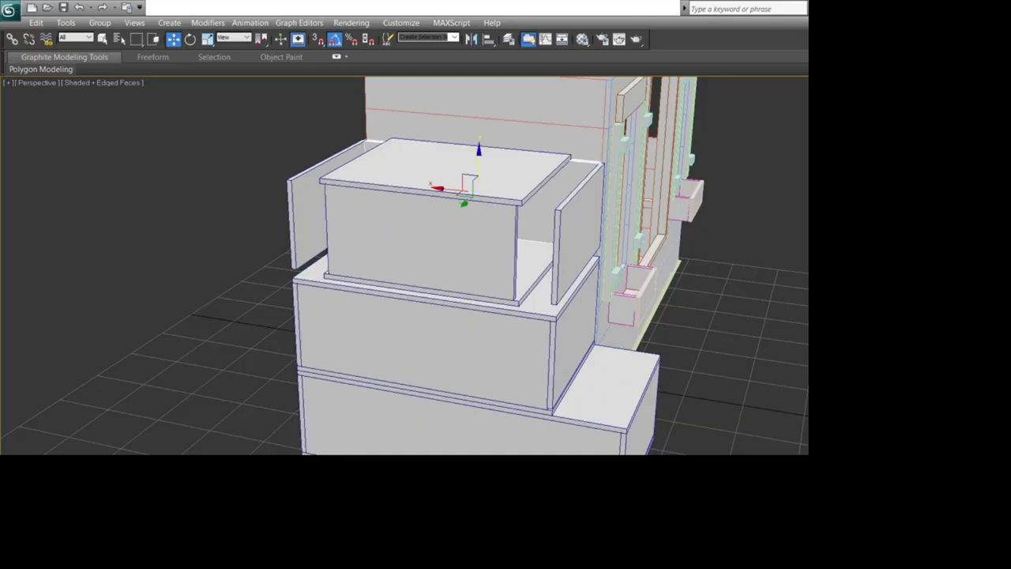
key(Return)
key(ctrl+d)
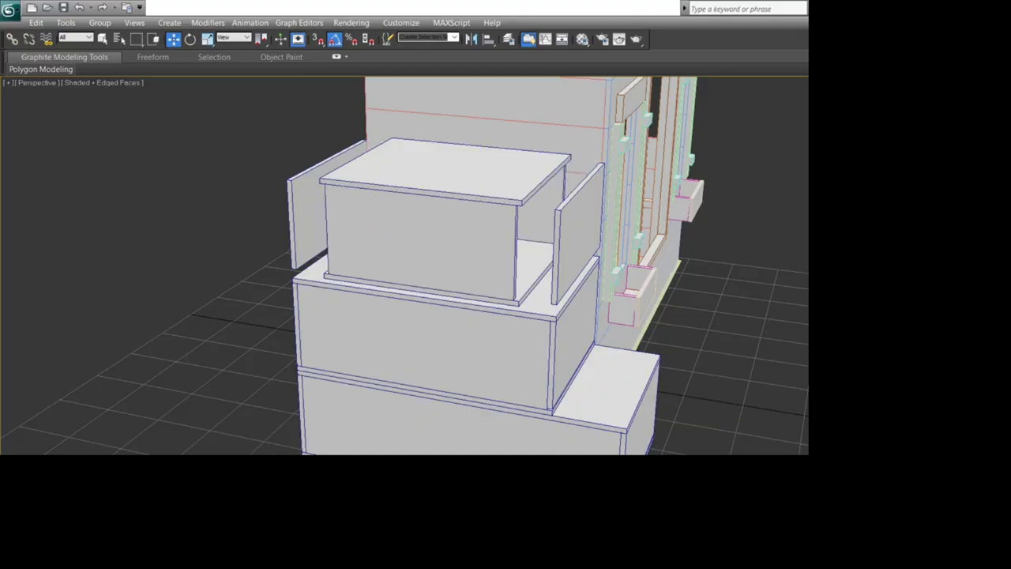
Step: Snap the third step box's rear end panel against the ends of the shortened long side panels
key(e)
drag(379, 272, 537, 281)
scroll(443, 272, up, 5)
drag(444, 292, 458, 265)
key(w)
click(300, 256)
middle_drag(300, 257, 290, 336)
key(s)
drag(326, 249, 433, 210)
scroll(444, 273, down, 4)
middle_drag(443, 272, 150, 264)
Step: Snap the third step box's other end panel, on the exposed tread side, against the shortened long side panels
scroll(442, 286, up, 5)
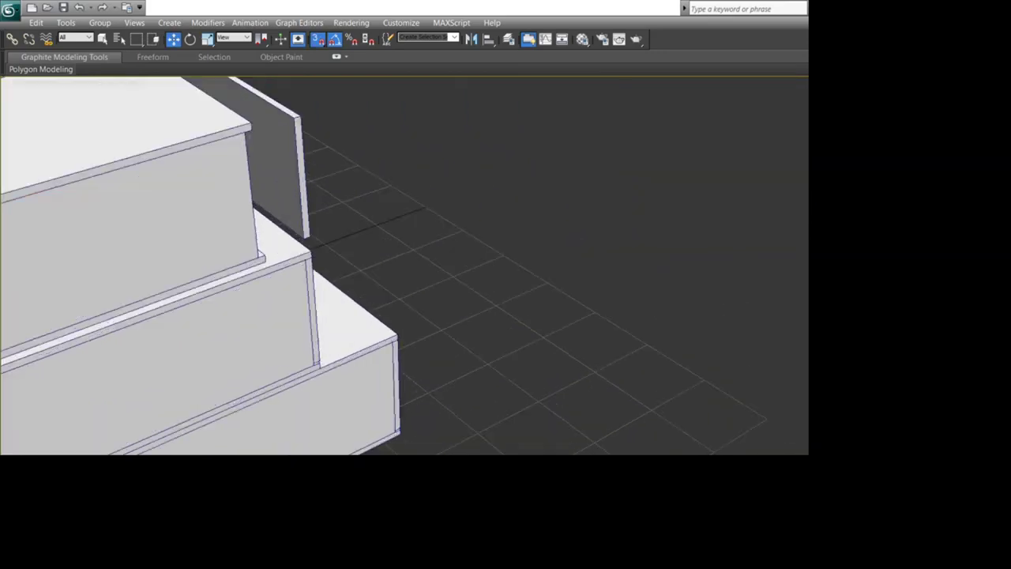
key(ctrl+r)
drag(395, 286, 553, 286)
alt+middle_drag(505, 286, 557, 260)
click(588, 268)
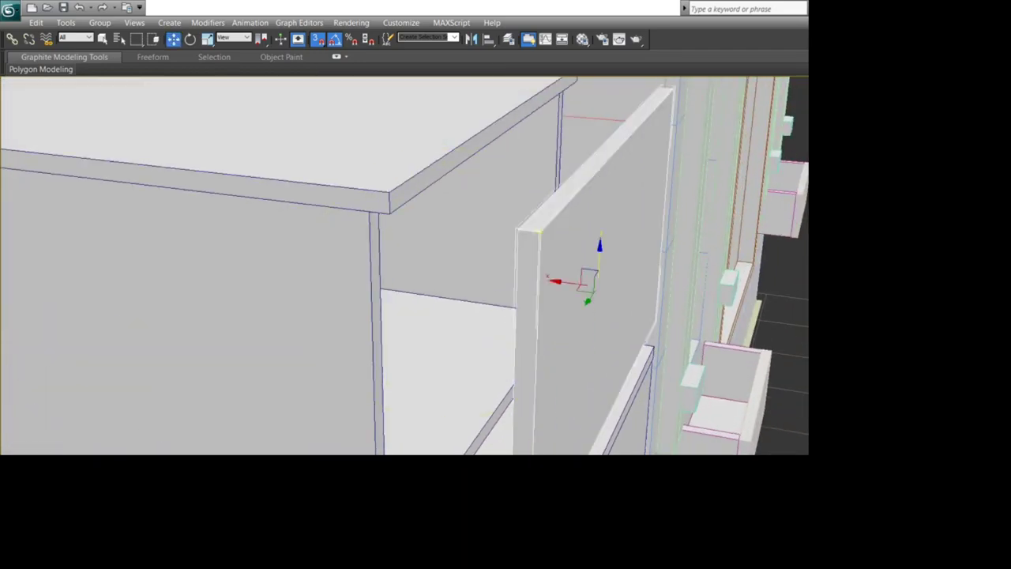
drag(541, 231, 390, 214)
scroll(442, 268, down, 6)
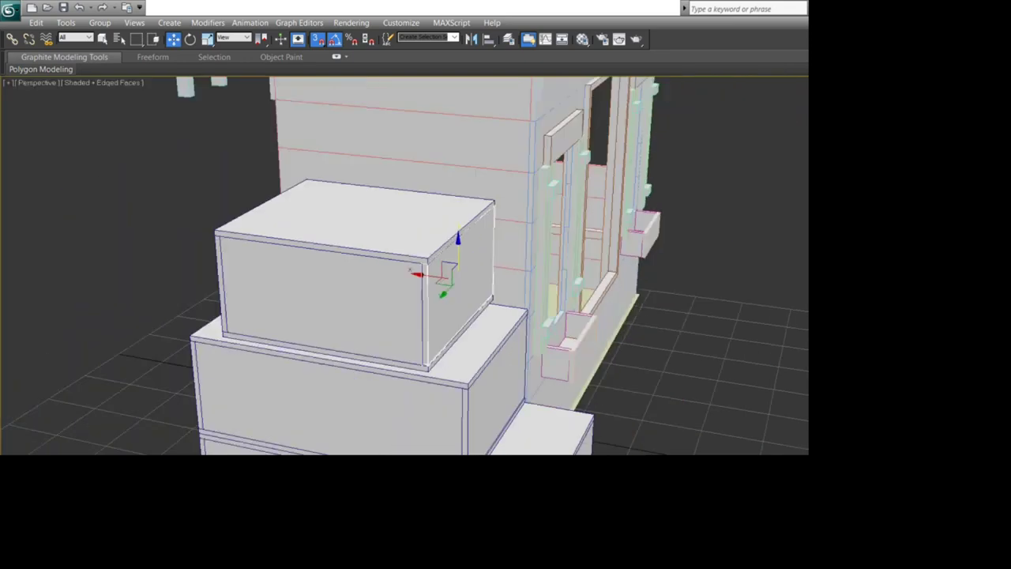
scroll(443, 268, down, 3)
key(ctrl+d)
Step: Select all panels of the third step box in the Left view and snap the box onto the second, flush with the rear outer corner
key(alt+w)
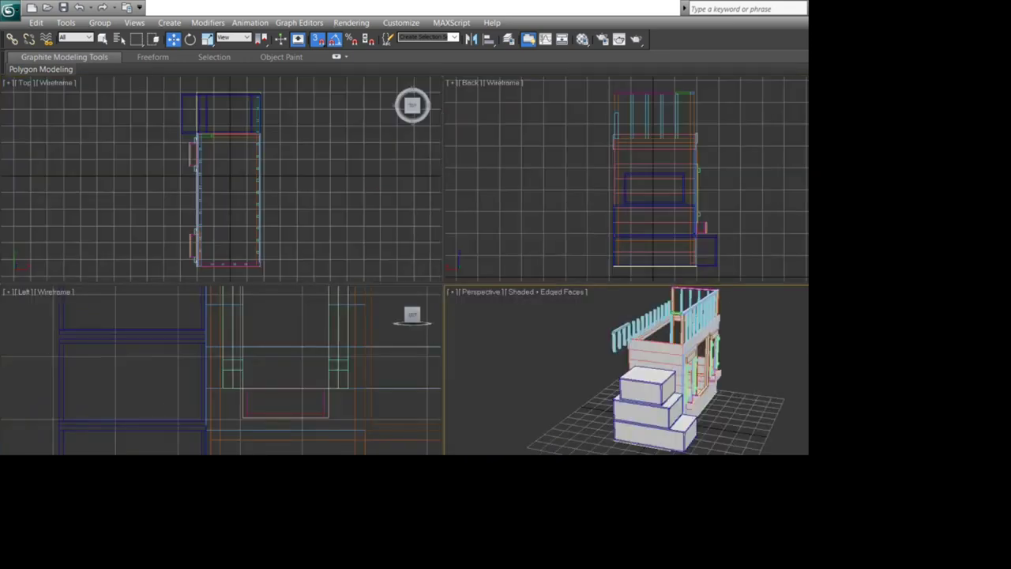
click(284, 364)
key(alt+w)
middle_drag(316, 315, 347, 403)
scroll(336, 356, down, 2)
drag(210, 167, 445, 307)
key(alt+w)
right_click(632, 371)
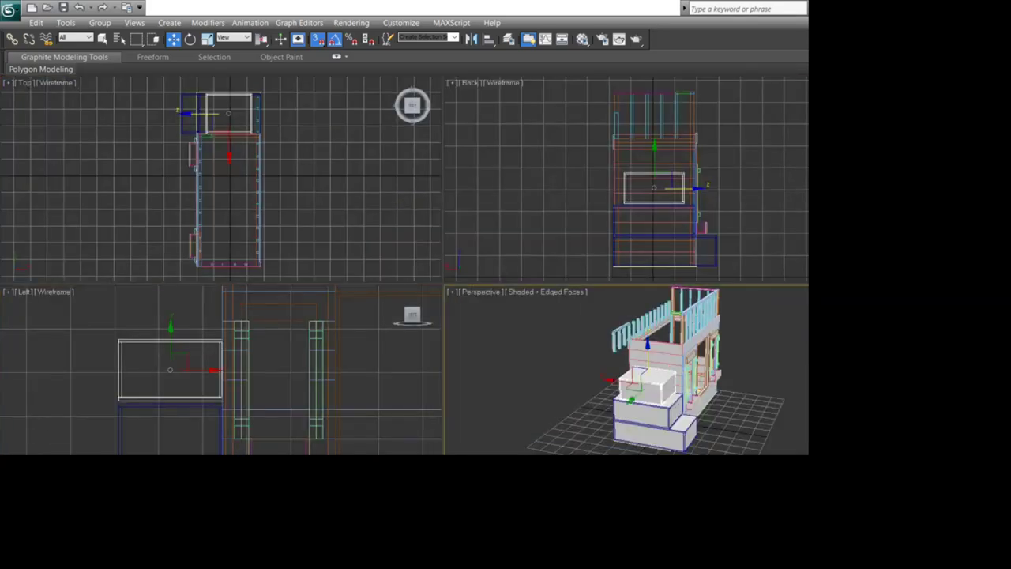
key(alt+w)
key(z)
key(e)
drag(427, 265, 553, 325)
middle_drag(553, 325, 491, 146)
drag(491, 146, 433, 143)
middle_drag(433, 143, 522, 87)
drag(521, 87, 348, 131)
key(w)
drag(234, 191, 137, 209)
click(87, 229)
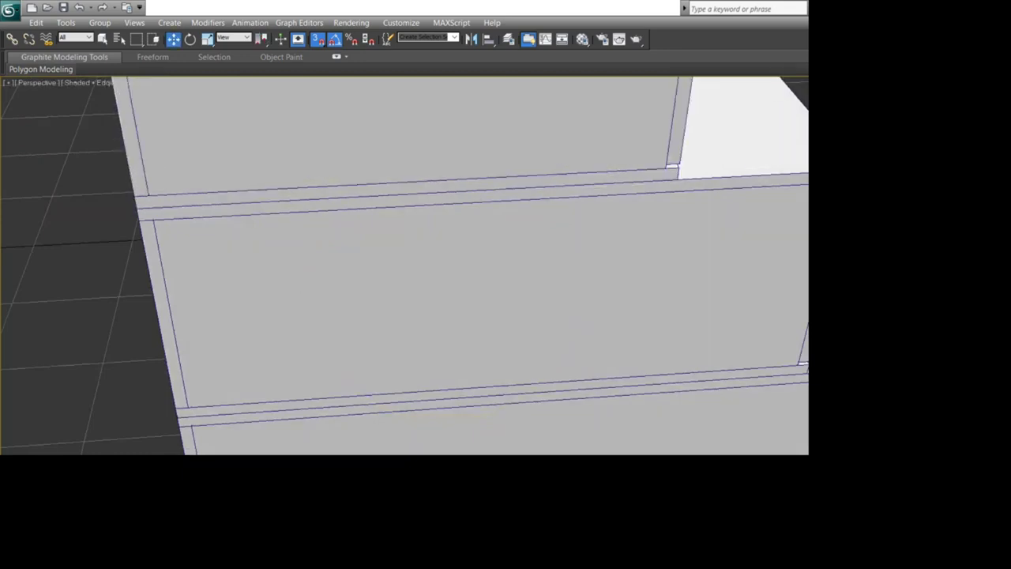
Step: Examine the alignment of the three stacked step boxes against the bed from several angles
scroll(404, 265, down, 10)
key(ctrl+r)
drag(506, 292, 545, 264)
scroll(443, 276, up, 8)
middle_drag(443, 229, 442, 308)
scroll(404, 266, down, 5)
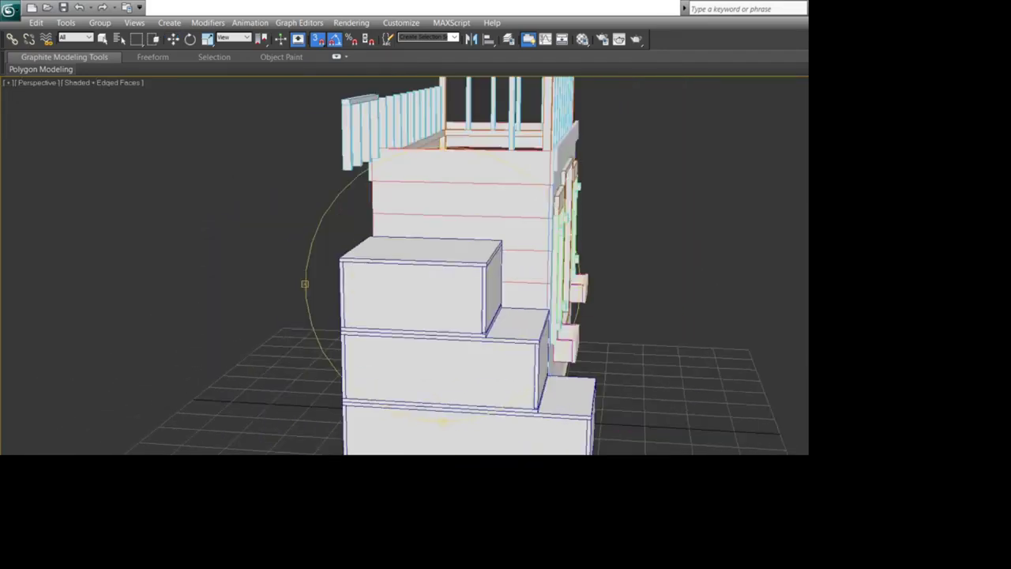
drag(442, 277, 387, 278)
scroll(405, 277, down, 4)
scroll(404, 277, up, 4)
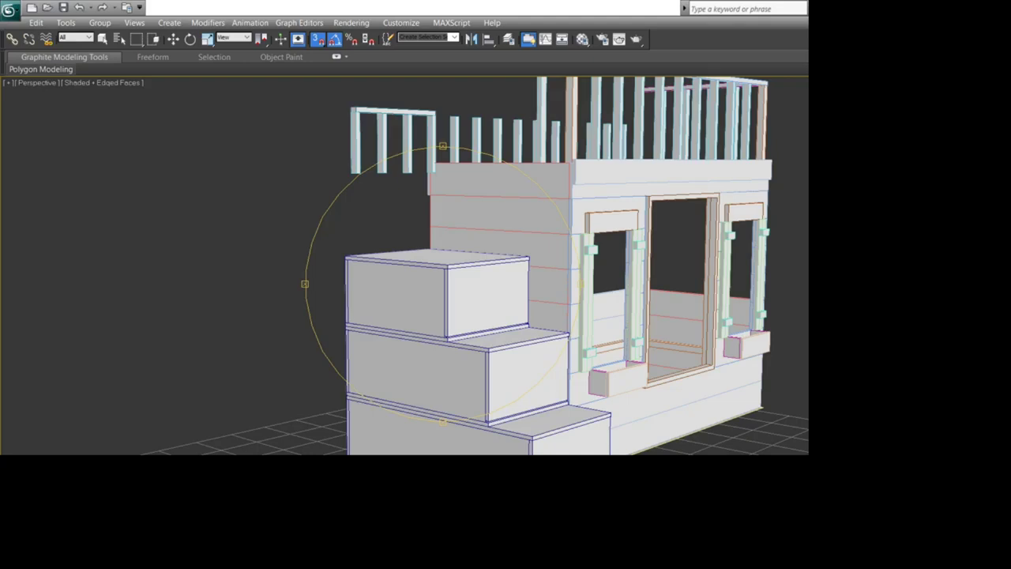
Step: Select all panels of the third step box in the Left view and copy the box straight up, just above it, with snapping off
key(alt+w)
right_click(193, 359)
key(alt+w)
scroll(193, 359, down, 3)
middle_drag(193, 359, 262, 358)
key(alt+w)
key(alt+w)
scroll(232, 303, up, 8)
drag(436, 370, 477, 375)
key(alt+w)
right_click(626, 370)
right_click(531, 363)
click(509, 364)
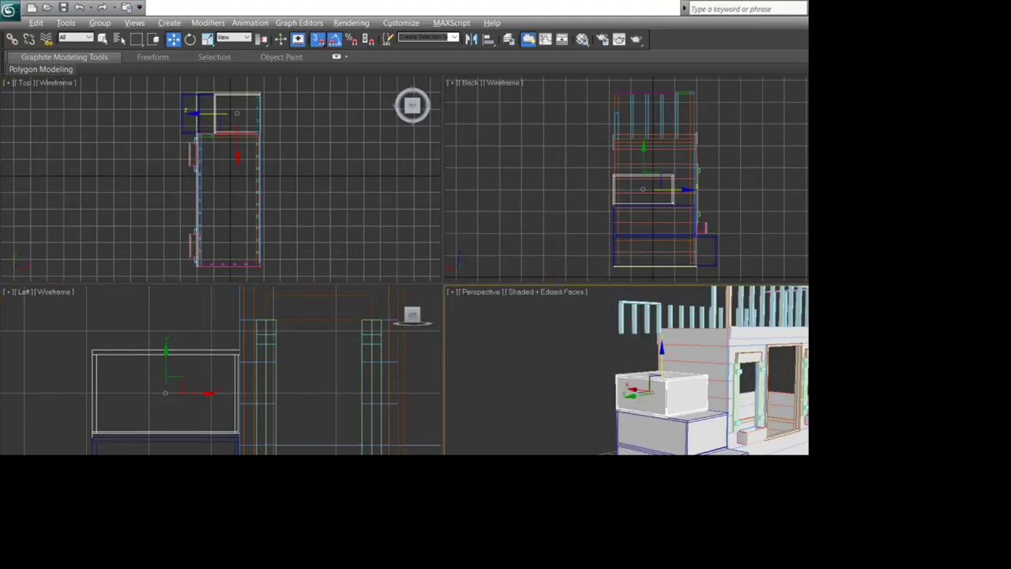
key(alt+w)
middle_drag(474, 269, 475, 326)
scroll(443, 283, up, 3)
scroll(429, 313, up, 1)
scroll(431, 319, down, 1)
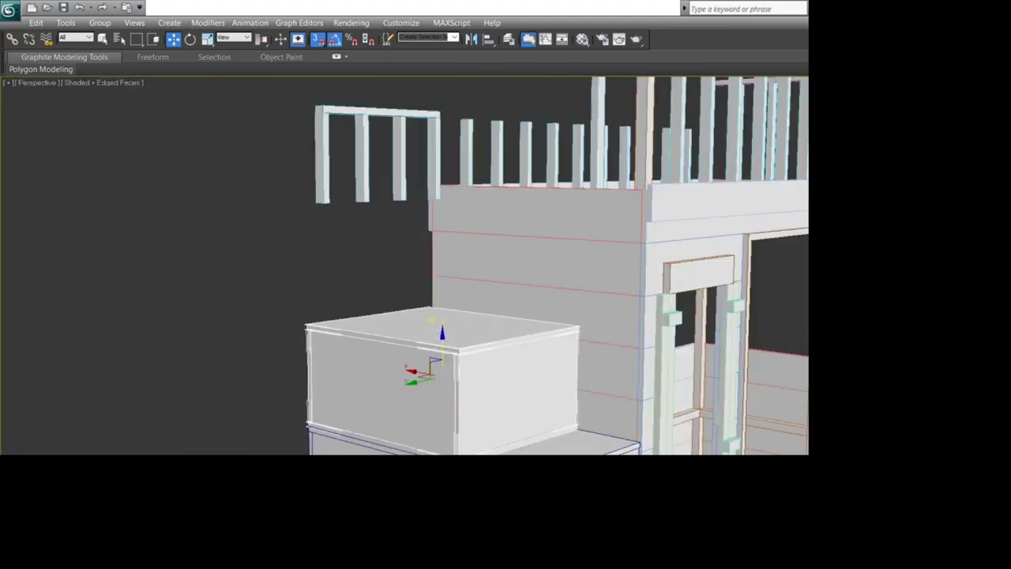
key(s)
mouse_move(442, 341)
shift+mouse_down()
mouse_move(442, 225)
mouse_move(442, 235)
shift+mouse_up()
key(Return)
scroll(441, 239, up, 4)
middle_drag(441, 239, 364, 225)
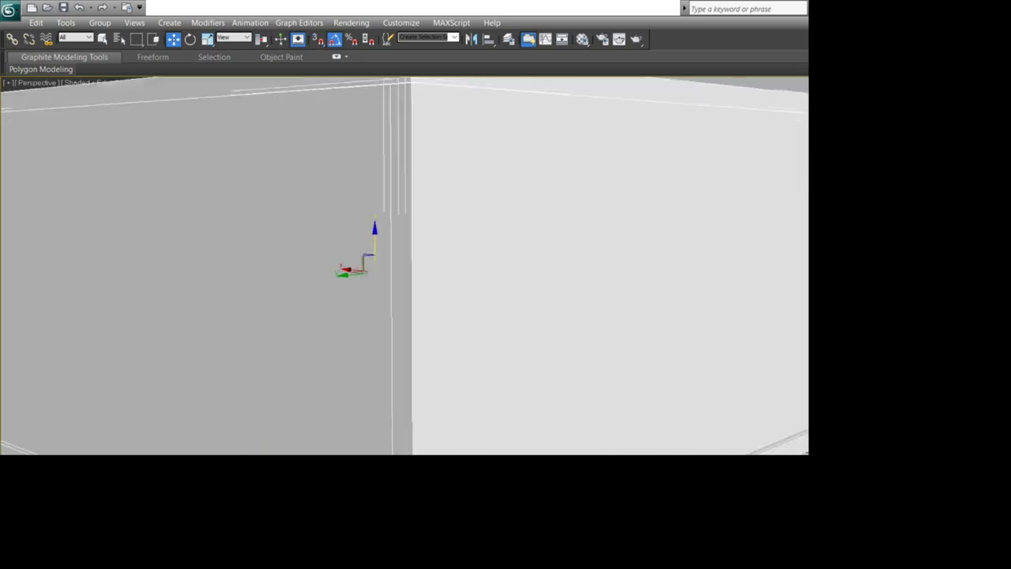
scroll(375, 253, down, 4)
click(273, 229)
Step: Examine the four stacked step boxes and their height relative to the upper bunk
scroll(404, 265, down, 3)
scroll(449, 289, up, 3)
scroll(452, 281, down, 2)
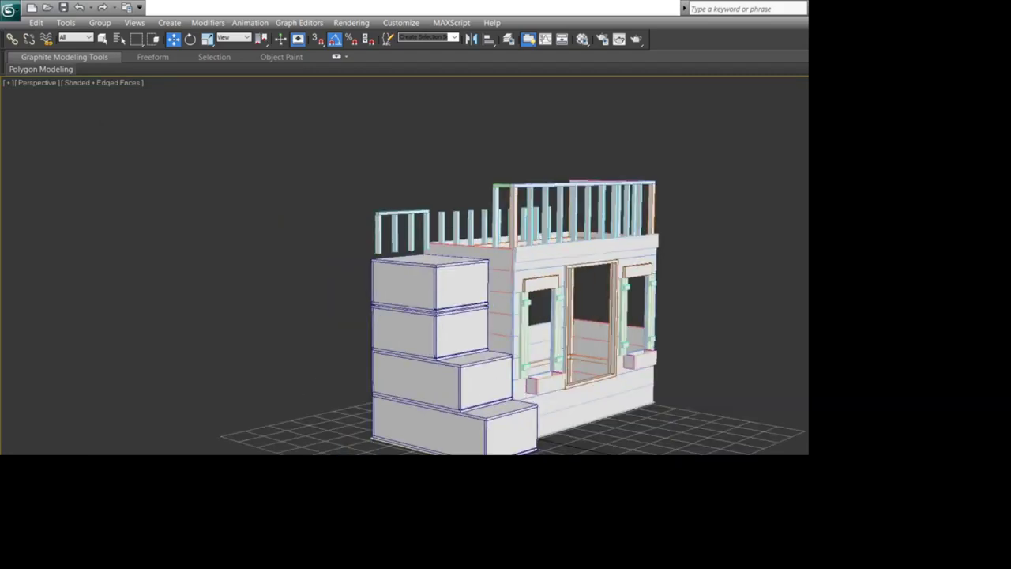
middle_drag(394, 279, 392, 298)
key(ctrl+r)
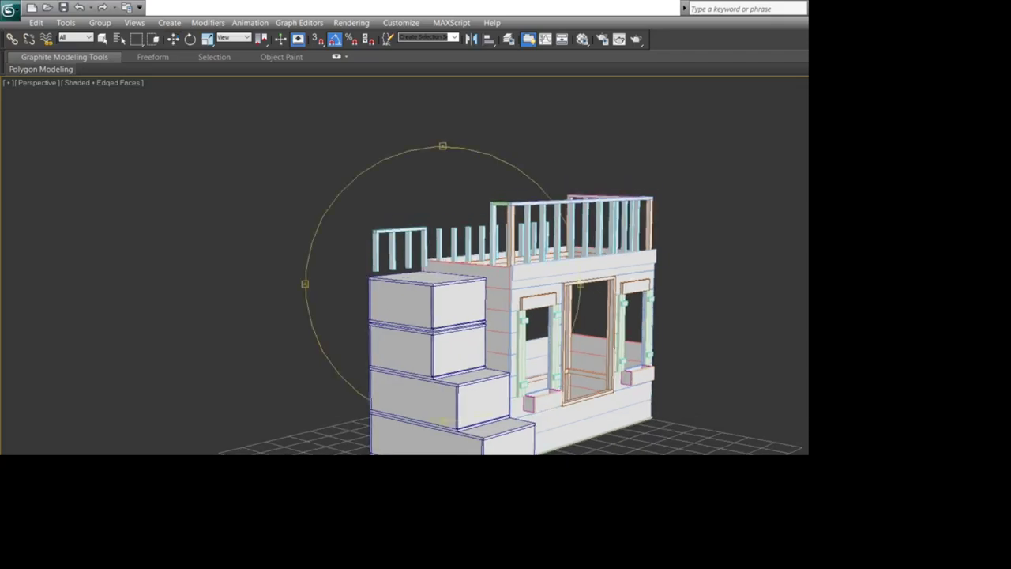
drag(411, 272, 454, 282)
scroll(457, 314, up, 5)
middle_drag(457, 314, 418, 197)
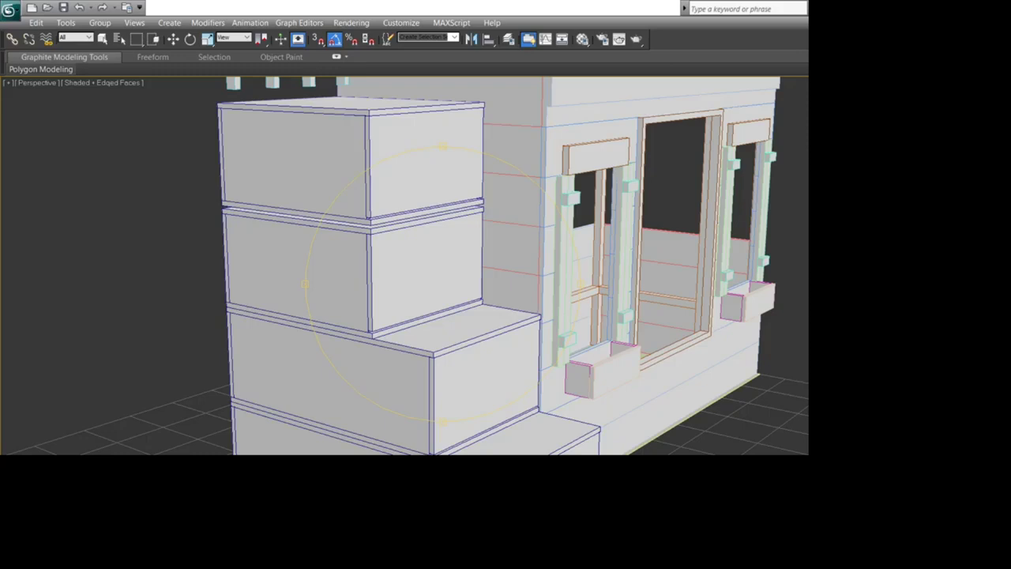
drag(418, 197, 430, 237)
scroll(430, 237, down, 5)
scroll(431, 237, up, 5)
middle_drag(431, 237, 466, 257)
drag(466, 257, 498, 246)
Step: Shorten the fourth step box's bottom and top panels to a length of 450 mm
key(w)
click(242, 187)
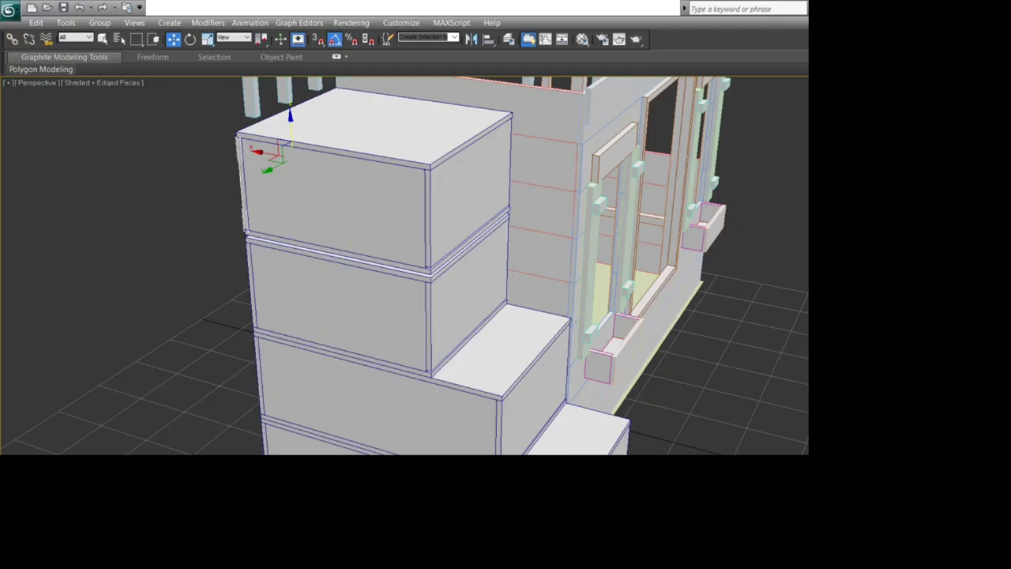
click(336, 207)
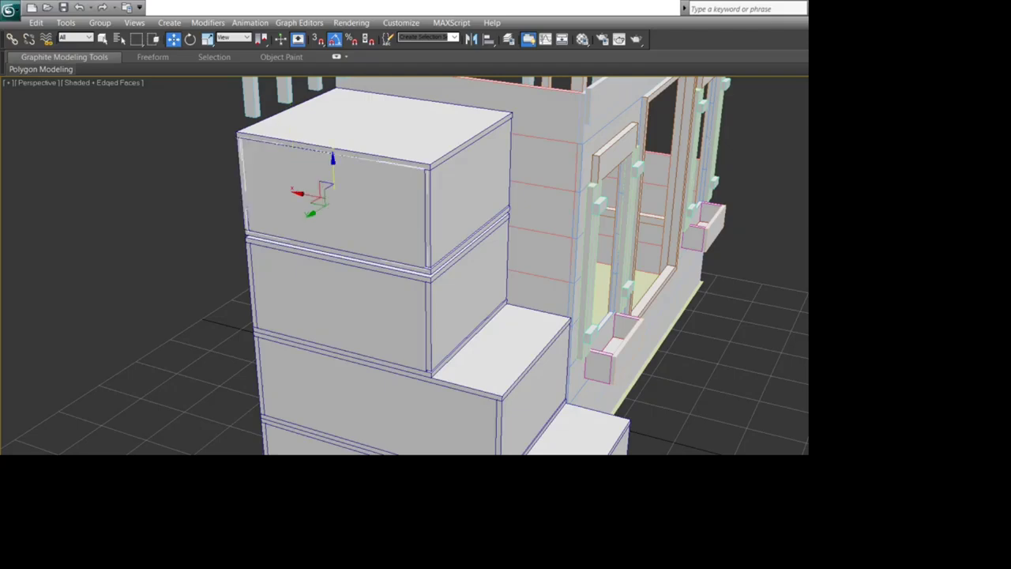
click(341, 254)
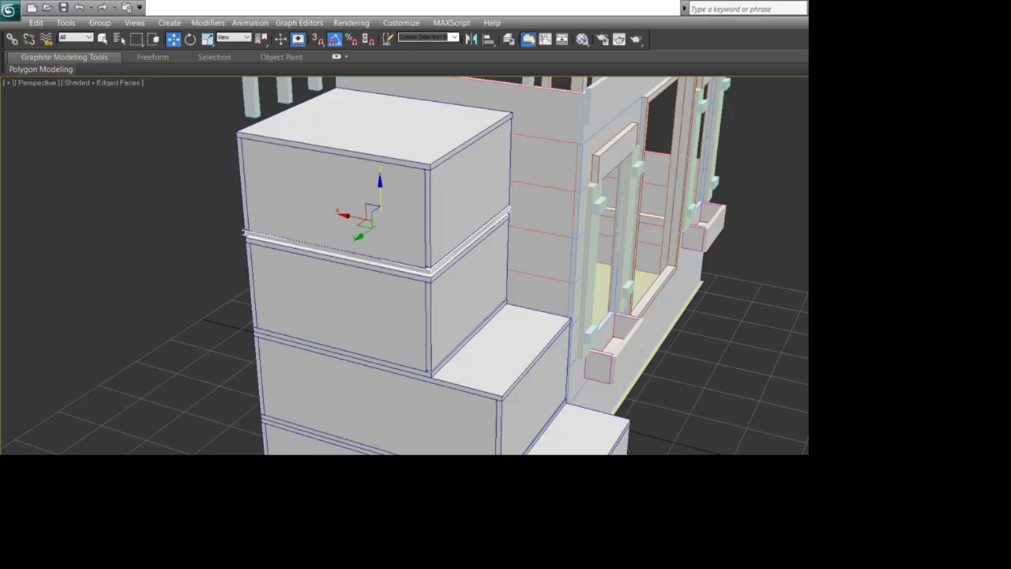
key(Delete)
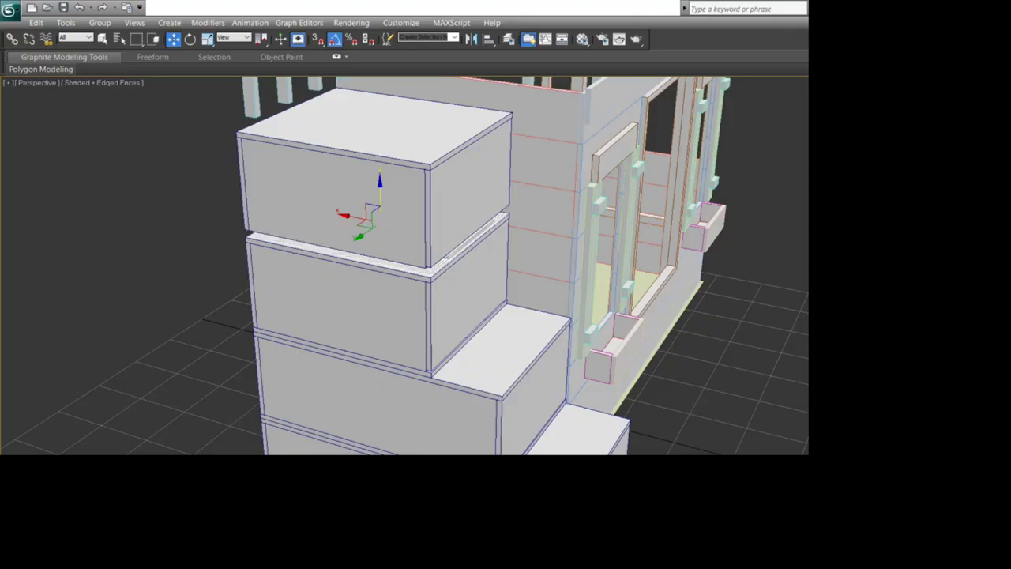
key(Delete)
key(ctrl+z)
key(ctrl+z)
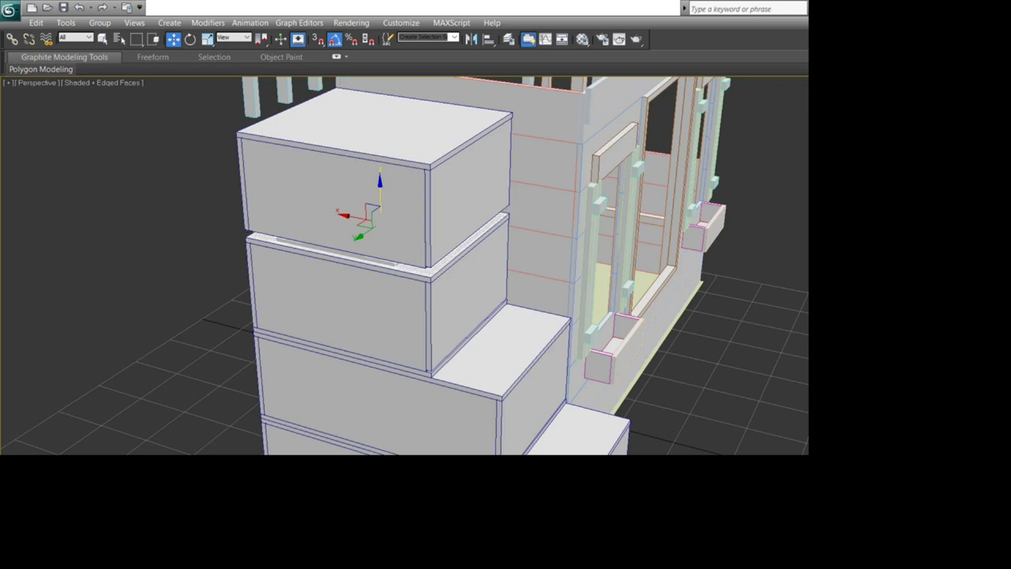
drag(379, 191, 377, 96)
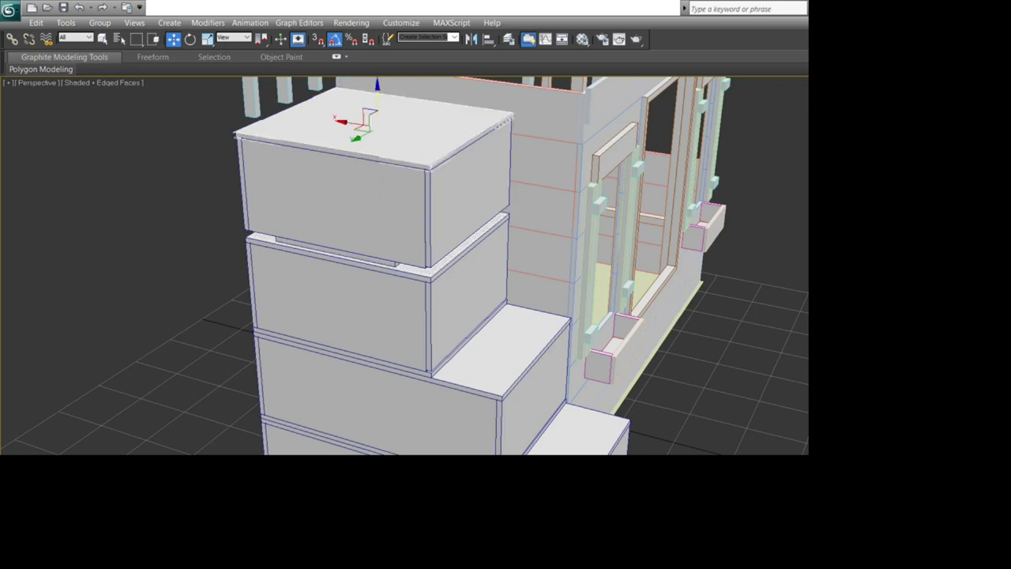
key(ctrl+z)
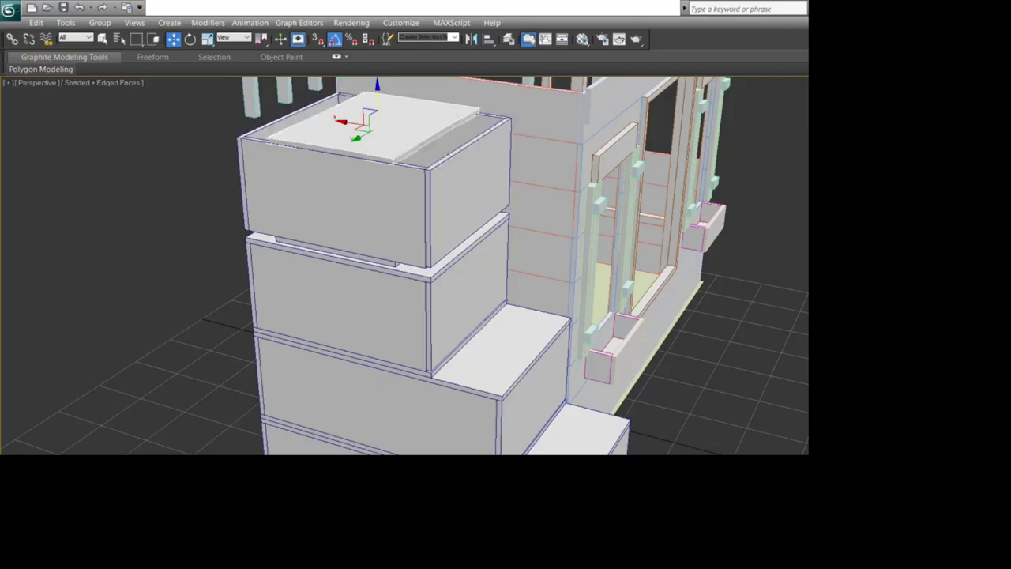
key(ctrl+d)
scroll(405, 265, down, 5)
scroll(404, 265, up, 2)
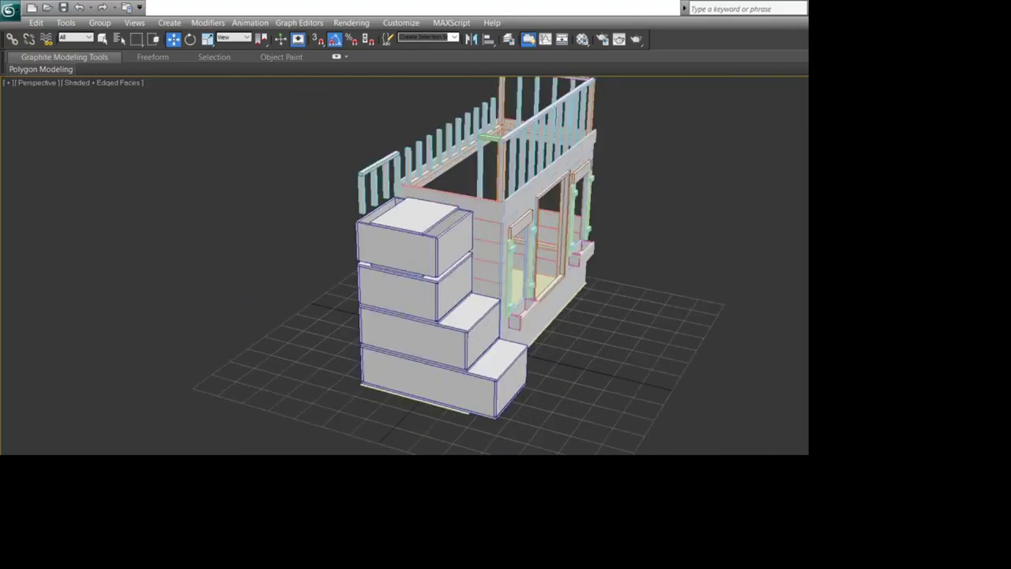
Step: Switch to Calculator and subtract 36 from 450 to get the side panel length for the fourth step box
click(397, 248)
key(alt+Tab)
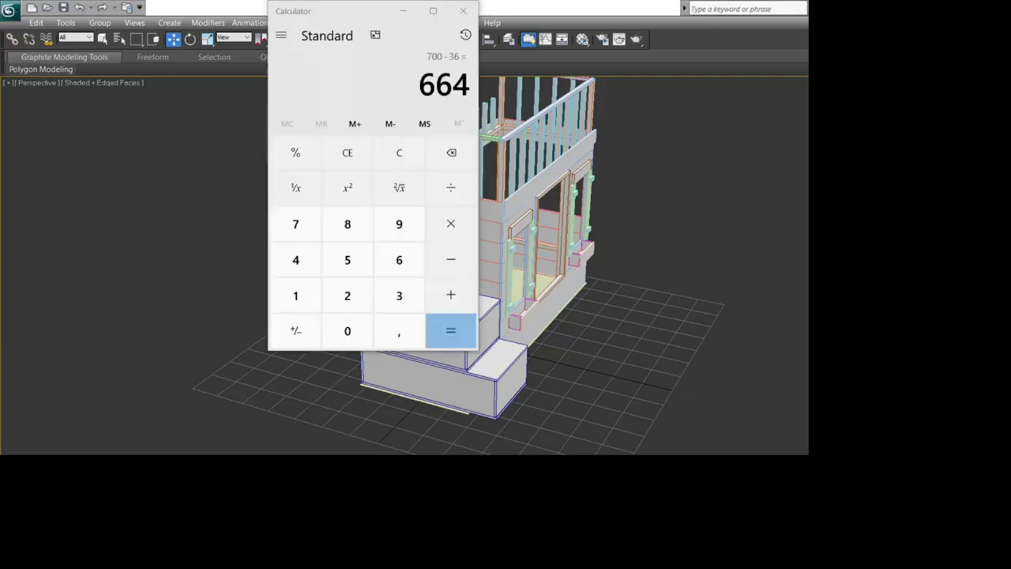
click(296, 260)
click(348, 260)
click(348, 331)
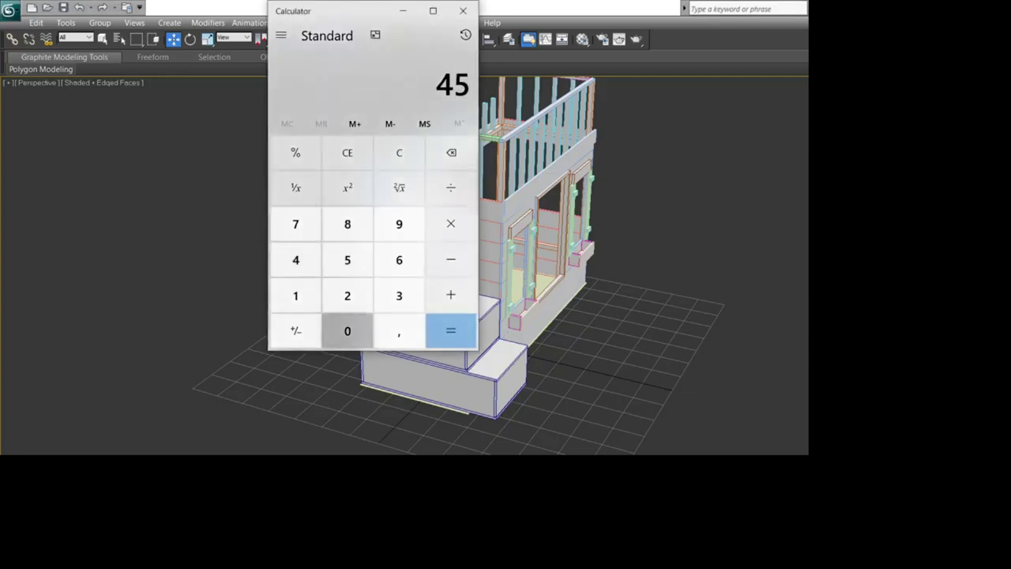
click(451, 259)
click(399, 294)
click(399, 259)
click(450, 330)
key(alt+Tab)
Step: Shorten the fourth step box's two long side panels to the calculated length
click(397, 250)
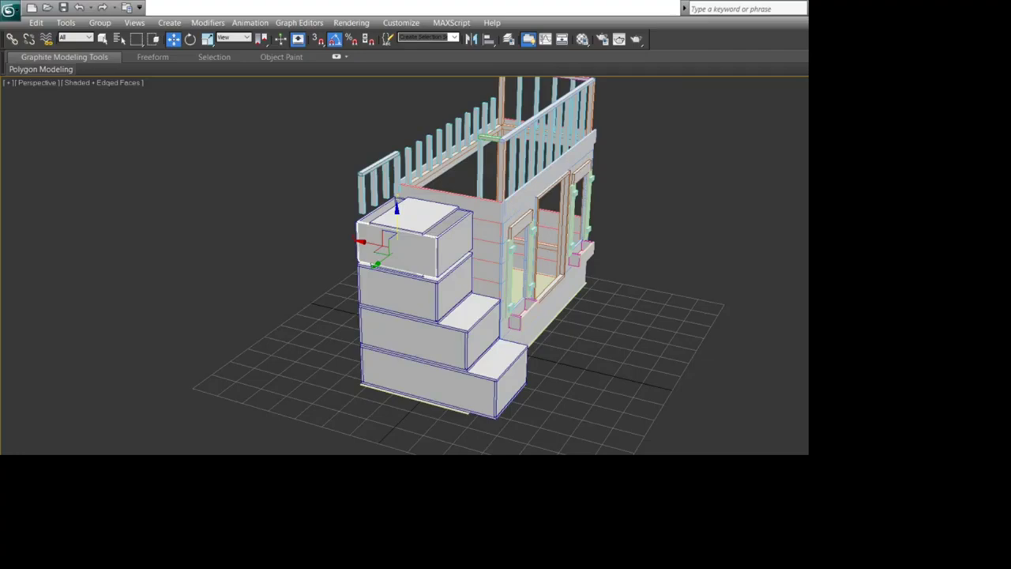
key(Return)
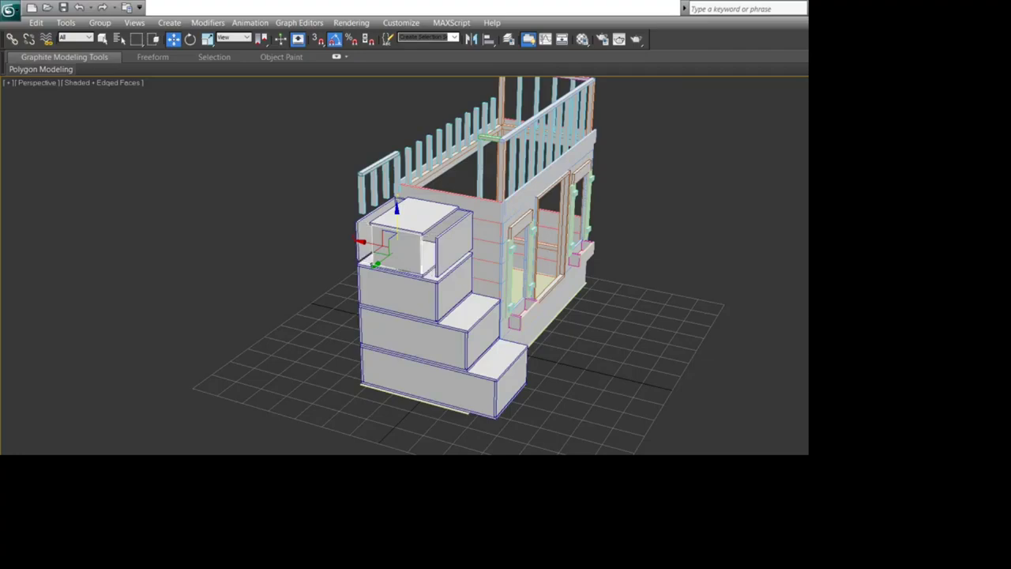
click(446, 225)
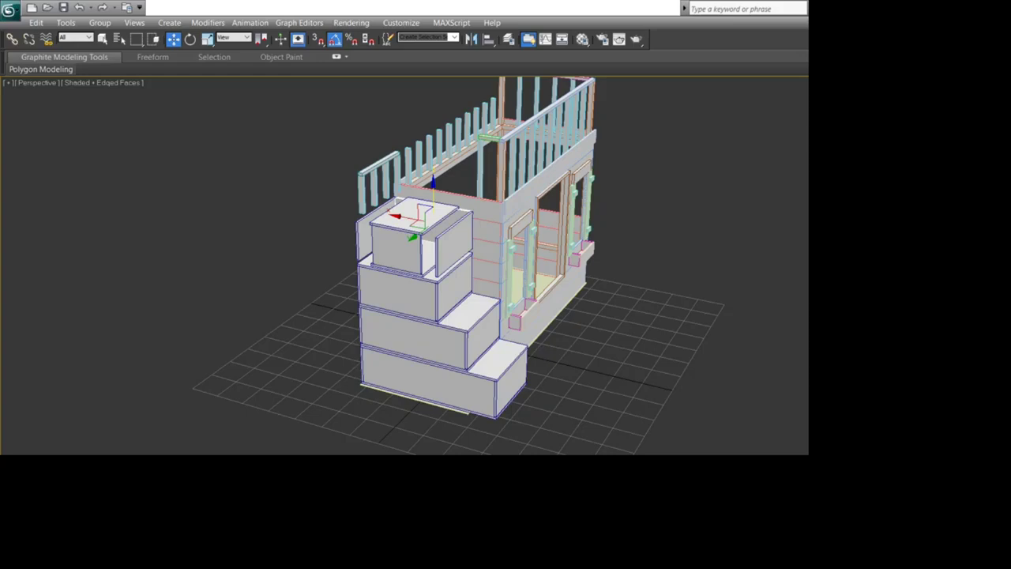
key(ctrl+d)
Step: Snap the fourth step box's side panel on the descending side into place under the top panel, closing that end of the box
scroll(442, 283, up, 5)
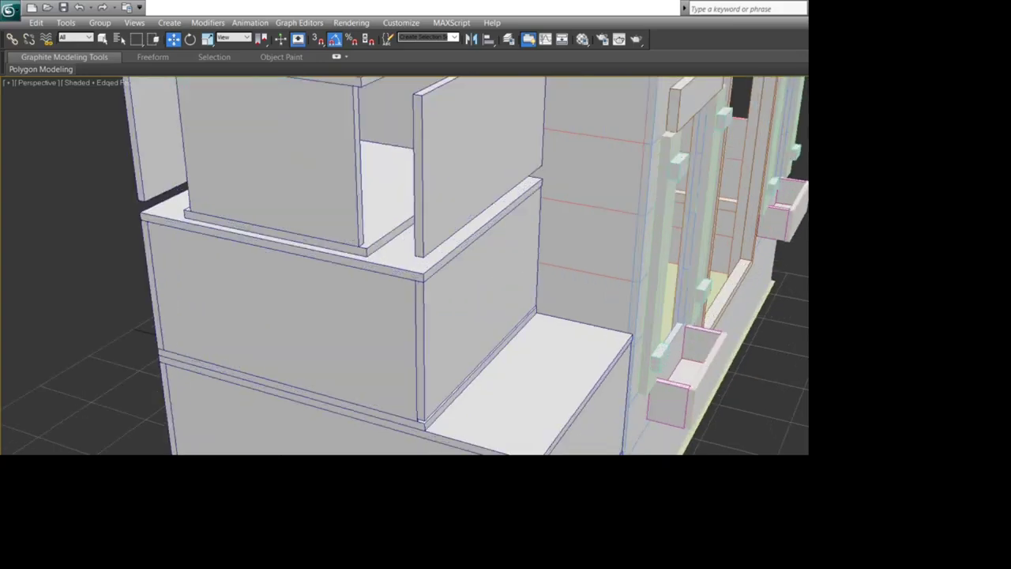
middle_drag(442, 282, 463, 434)
scroll(453, 286, up, 2)
click(496, 296)
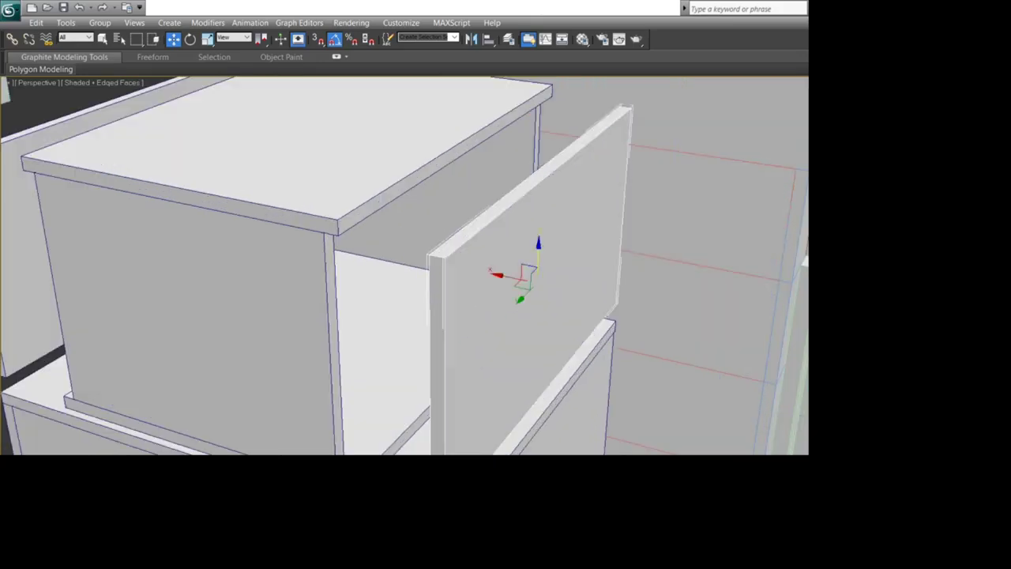
key(s)
drag(444, 257, 324, 234)
click(351, 246)
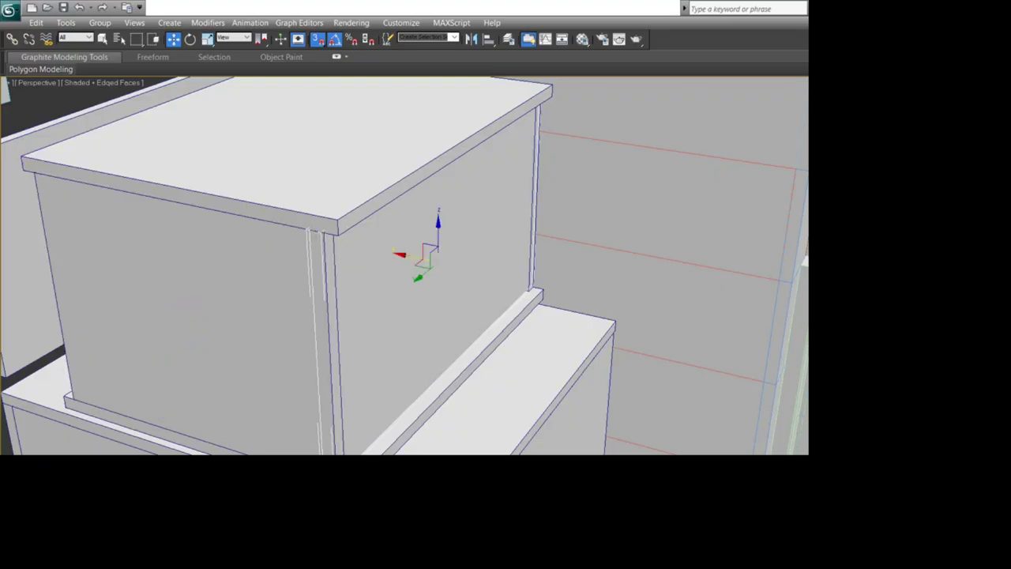
key(Delete)
key(ctrl+z)
key(ctrl+z)
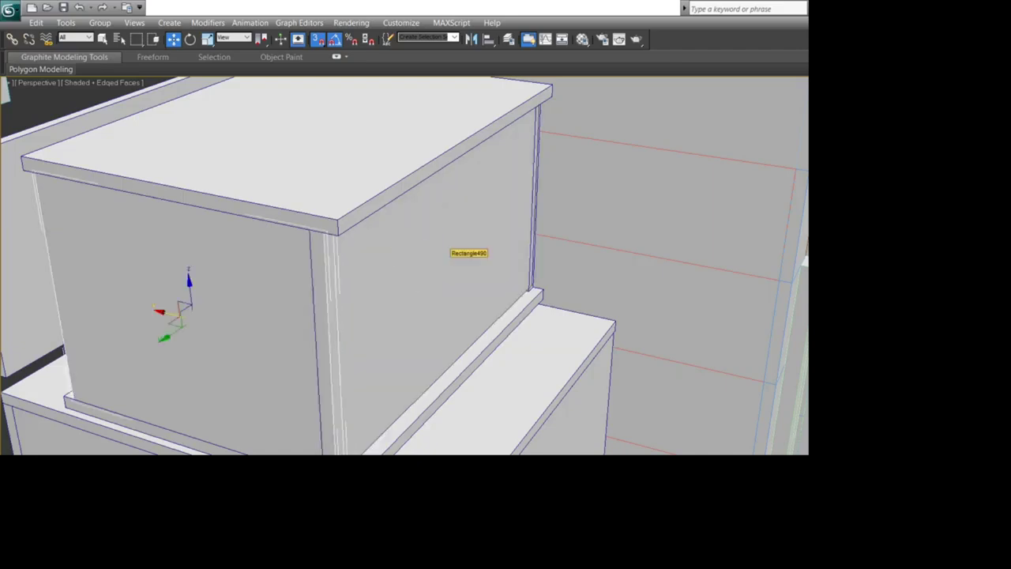
drag(448, 236, 545, 257)
drag(444, 257, 338, 234)
scroll(338, 235, down, 5)
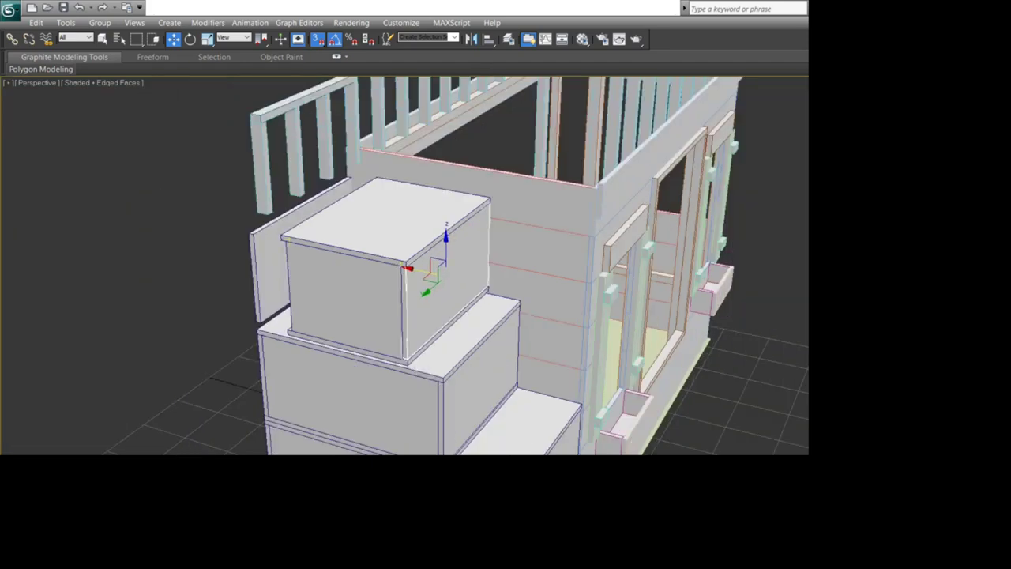
Step: Snap the remaining loose side panel into the opposite end of the fourth step box, under its top panel
middle_drag(338, 235, 380, 240)
key(ctrl+r)
drag(381, 280, 526, 278)
scroll(449, 278, up, 4)
middle_drag(428, 290, 498, 310)
key(w)
click(304, 353)
drag(300, 349, 437, 322)
click(510, 329)
scroll(511, 330, down, 6)
click(632, 245)
Step: Examine the assembled fourth step box and its position on the boxes below
key(ctrl+r)
drag(505, 300, 375, 303)
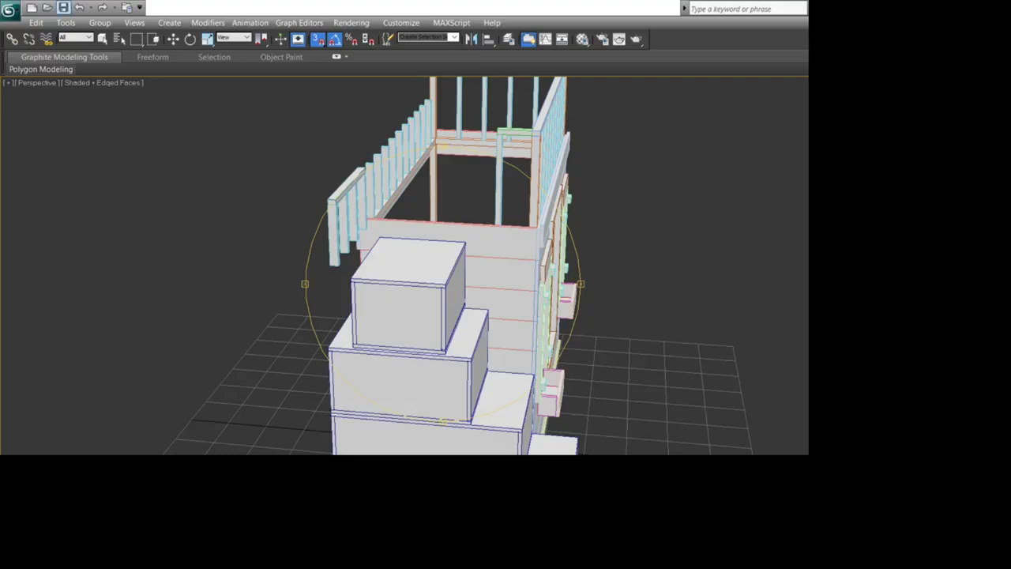
drag(442, 284, 451, 264)
scroll(442, 284, down, 5)
scroll(442, 284, up, 5)
scroll(442, 285, down, 5)
Step: Select all panels of the fourth step box and snap it flush with the rear end of the step box below
key(alt+w)
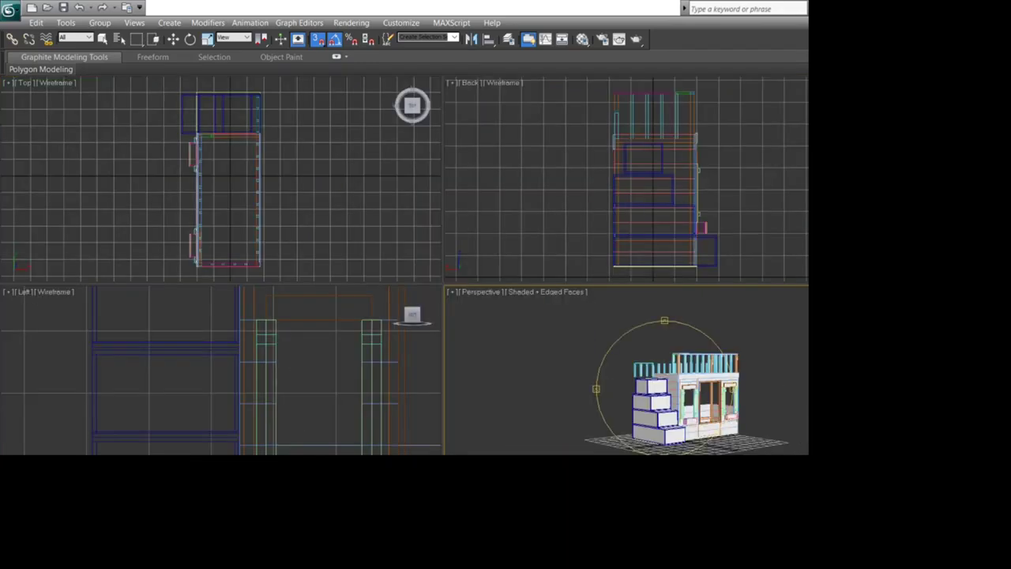
right_click(218, 340)
key(alt+w)
scroll(217, 336, down, 5)
scroll(474, 186, up, 4)
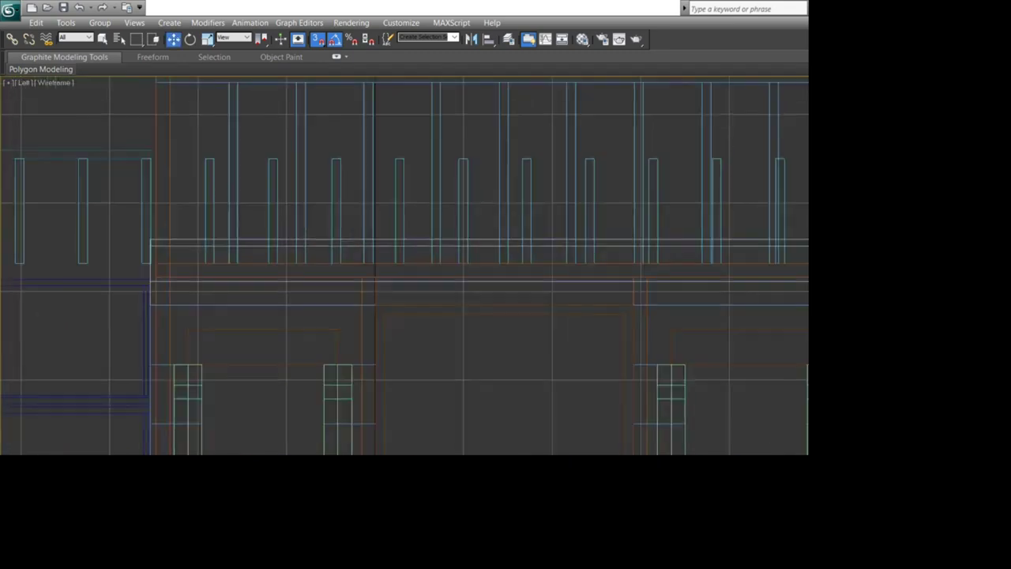
middle_drag(474, 186, 729, 205)
drag(159, 286, 400, 422)
key(alt+w)
right_click(537, 379)
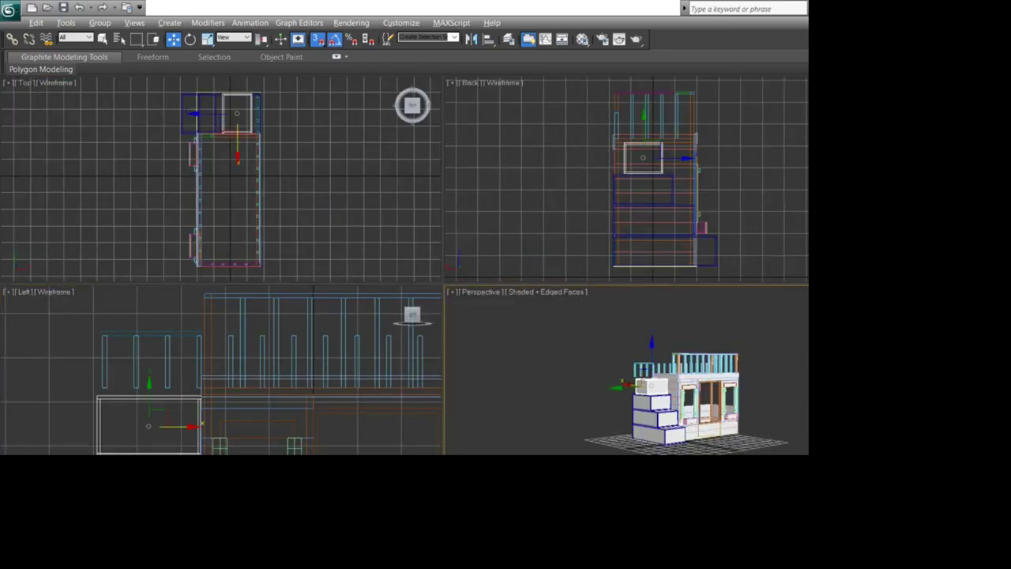
key(alt+w)
key(z)
scroll(442, 282, down, 5)
key(ctrl+r)
drag(379, 268, 545, 308)
scroll(442, 283, up, 5)
scroll(442, 283, up, 2)
middle_drag(442, 300, 433, 214)
scroll(442, 282, down, 2)
drag(490, 268, 233, 305)
middle_drag(260, 296, 497, 289)
scroll(443, 283, up, 4)
key(w)
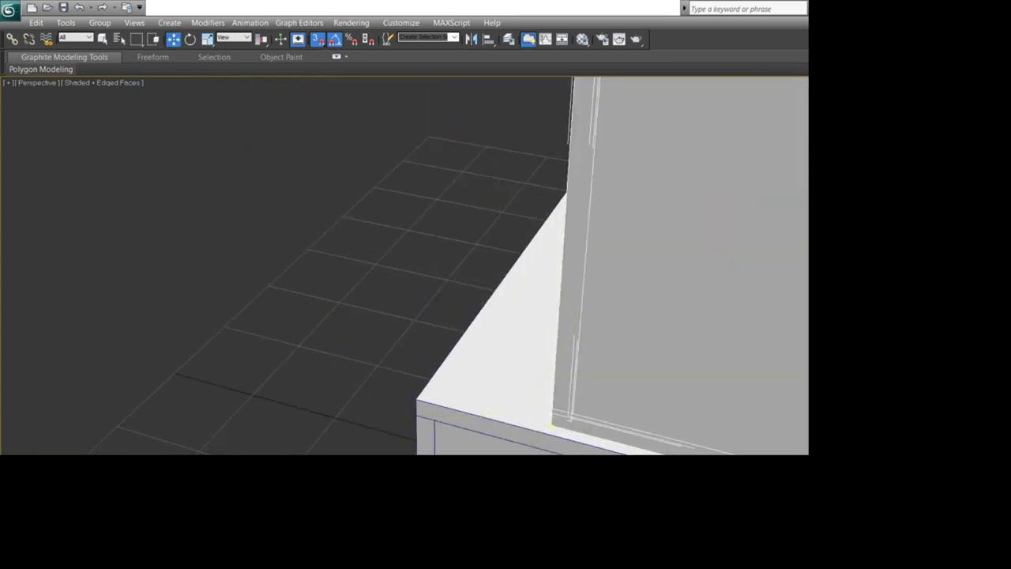
drag(551, 427, 416, 400)
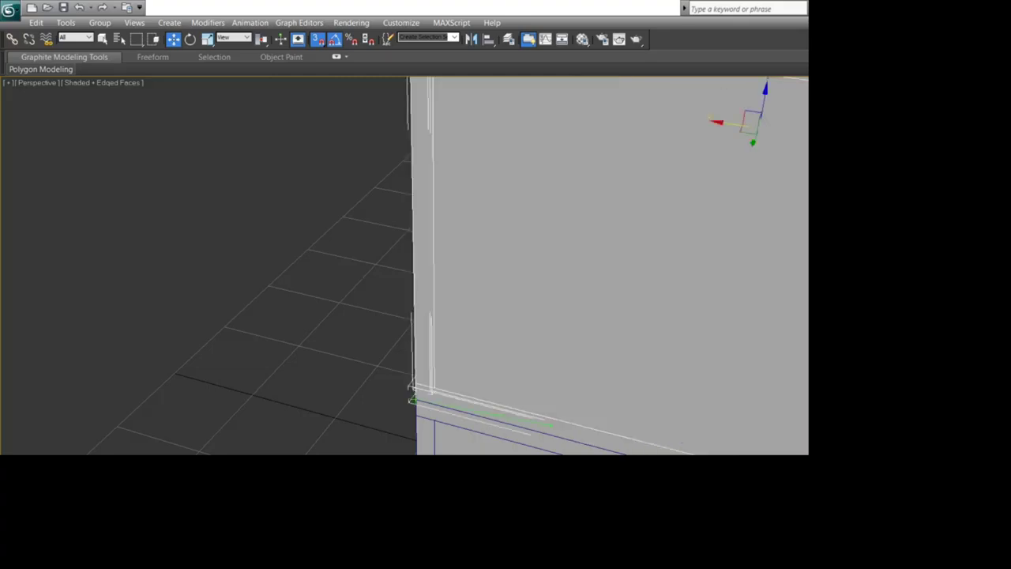
click(355, 252)
scroll(387, 261, down, 8)
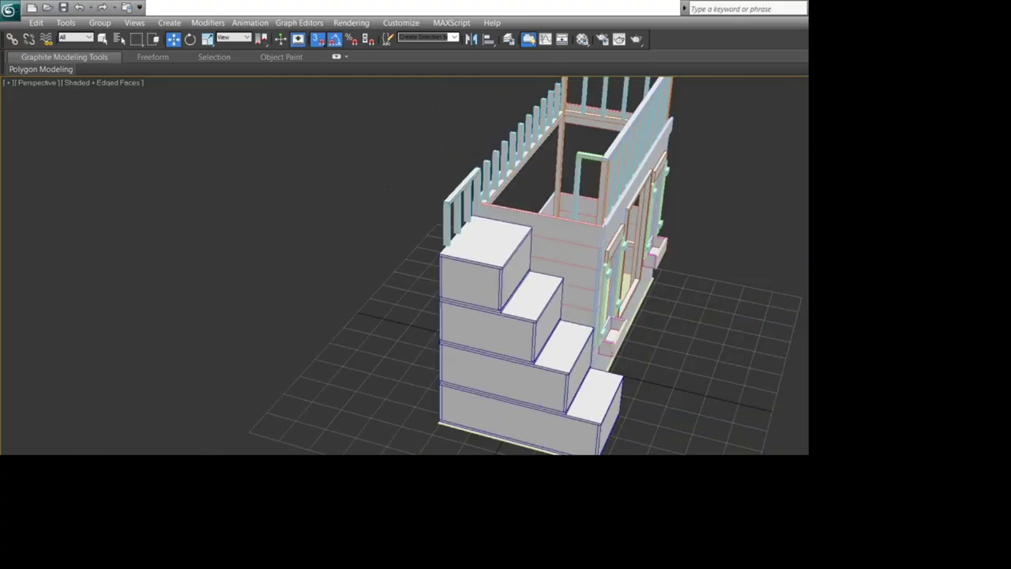
Step: Examine the aligned four-step staircase and its fit against the bed from several angles
key(ctrl+r)
drag(387, 260, 277, 240)
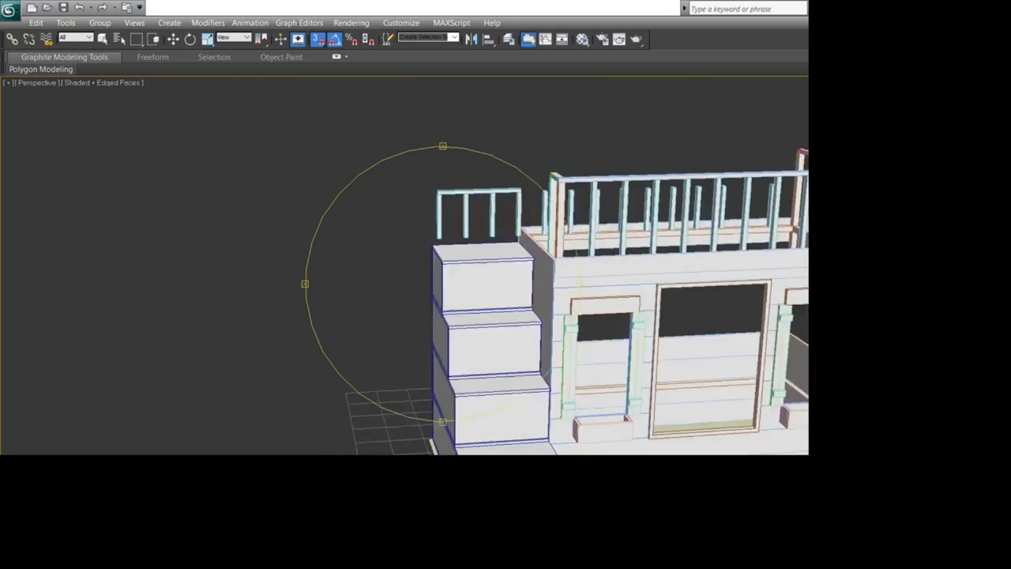
middle_drag(395, 355, 409, 161)
scroll(405, 265, down, 3)
middle_drag(404, 265, 401, 314)
drag(348, 268, 454, 275)
scroll(454, 275, up, 5)
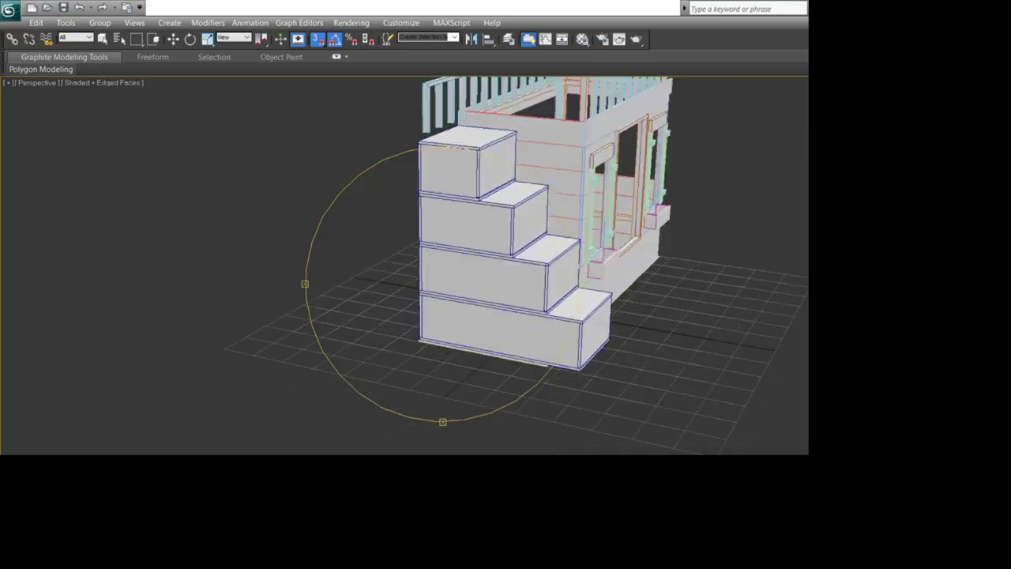
middle_drag(454, 275, 377, 309)
scroll(442, 283, up, 3)
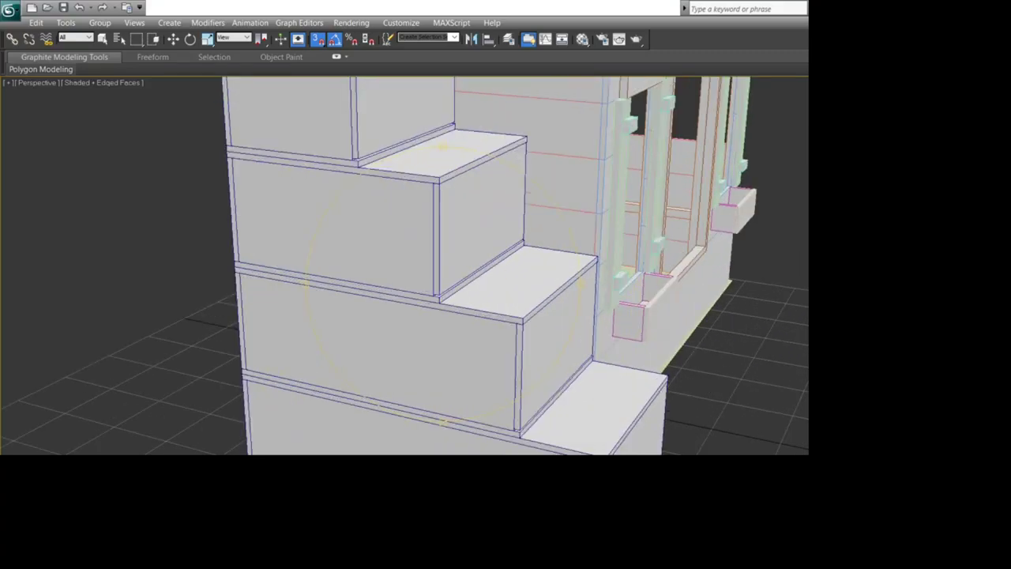
drag(442, 282, 422, 288)
key(w)
middle_drag(421, 287, 365, 224)
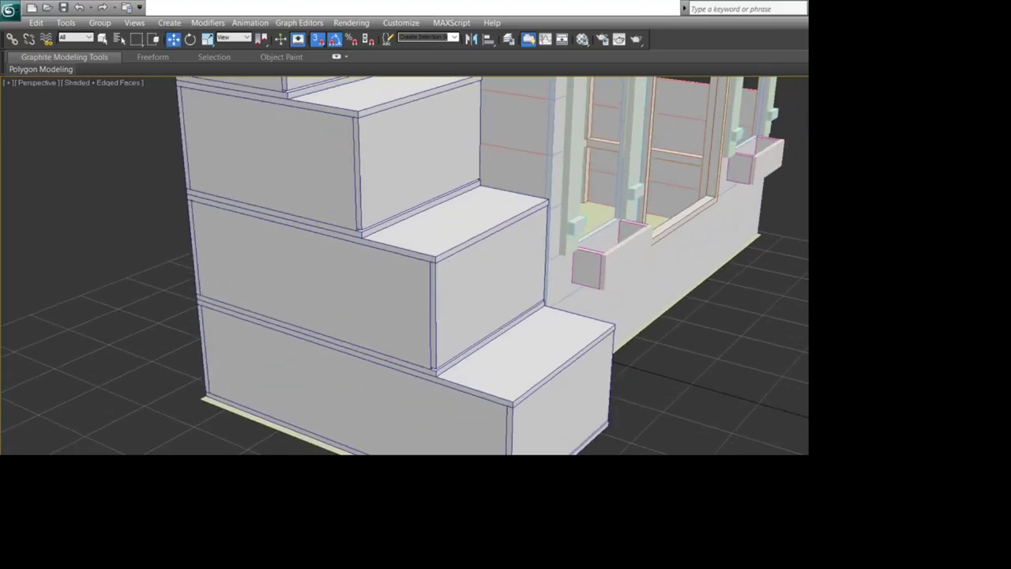
scroll(365, 224, down, 3)
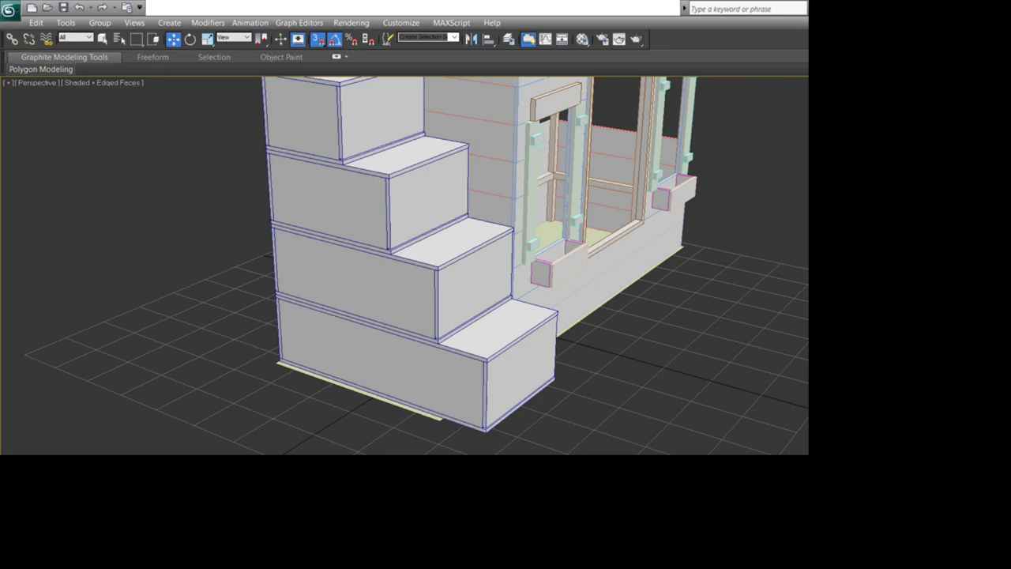
scroll(477, 262, down, 4)
middle_drag(477, 262, 502, 385)
scroll(471, 298, up, 4)
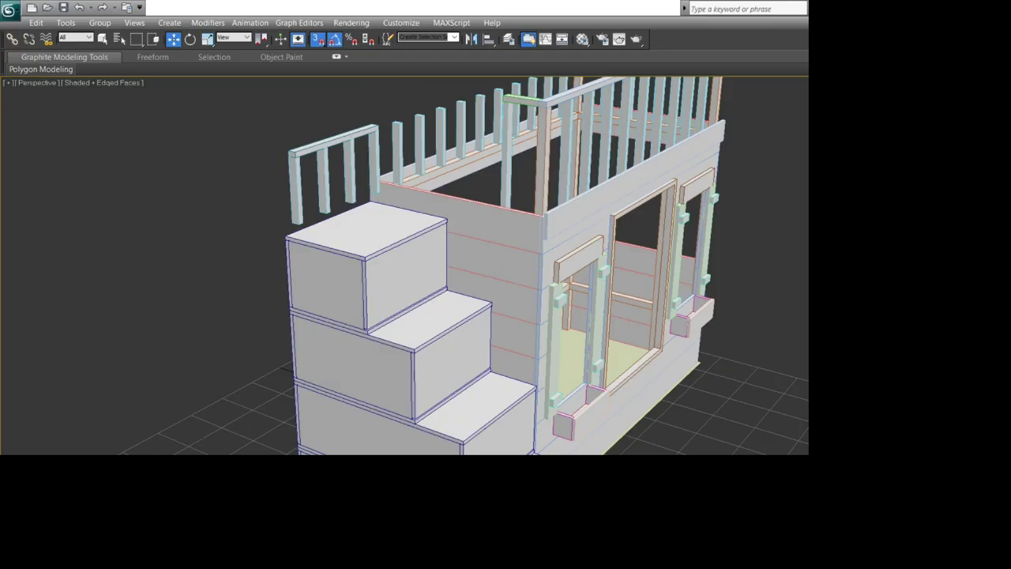
Step: Inspect the top board of the bed's end wall and how the fourth step meets it
click(466, 219)
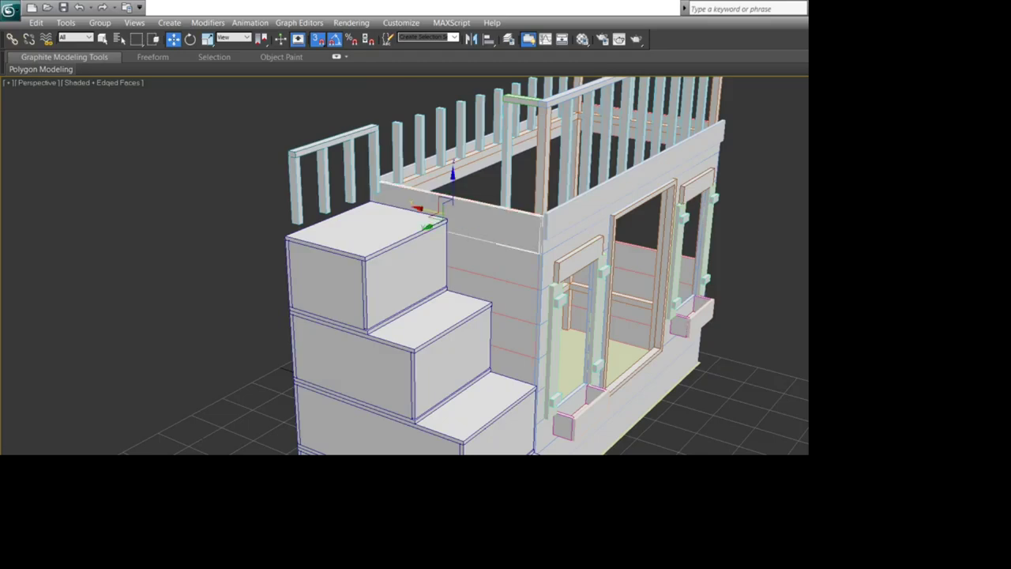
scroll(451, 280, up, 4)
middle_drag(450, 281, 447, 374)
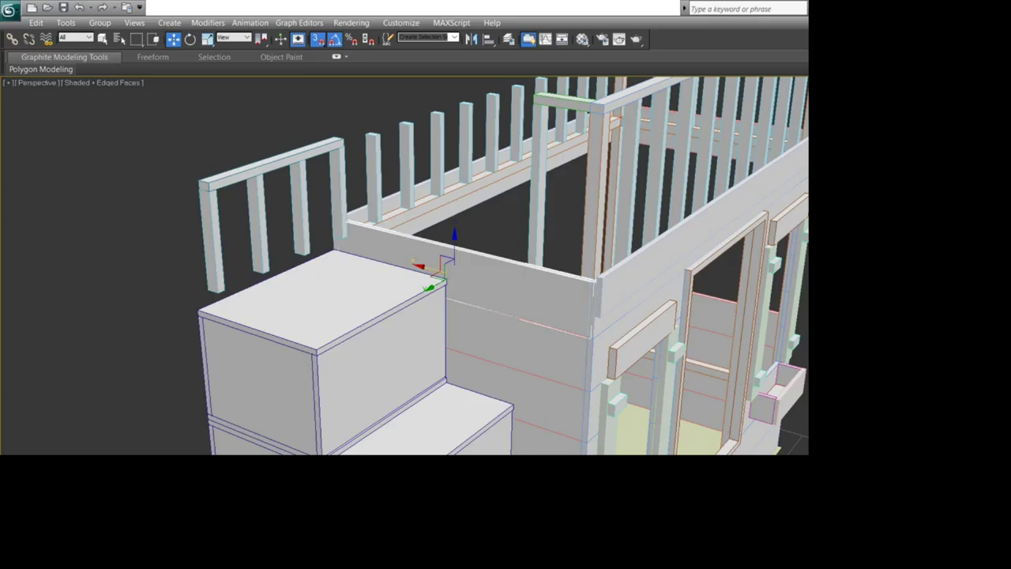
middle_drag(450, 272, 391, 193)
scroll(399, 237, down, 3)
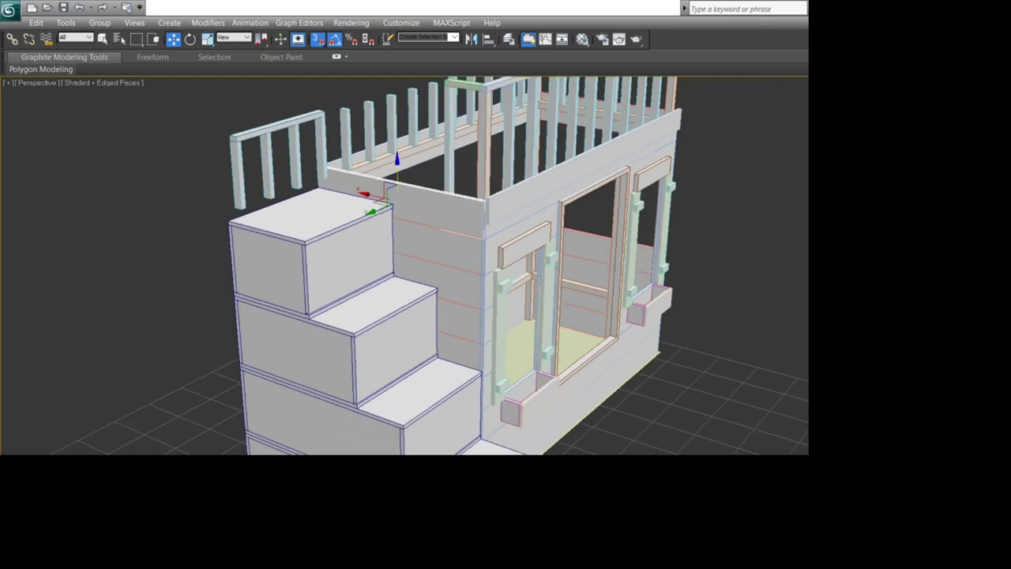
mouse_move(411, 237)
middle_down()
mouse_move(387, 151)
mouse_move(396, 224)
middle_up()
scroll(387, 154, down, 3)
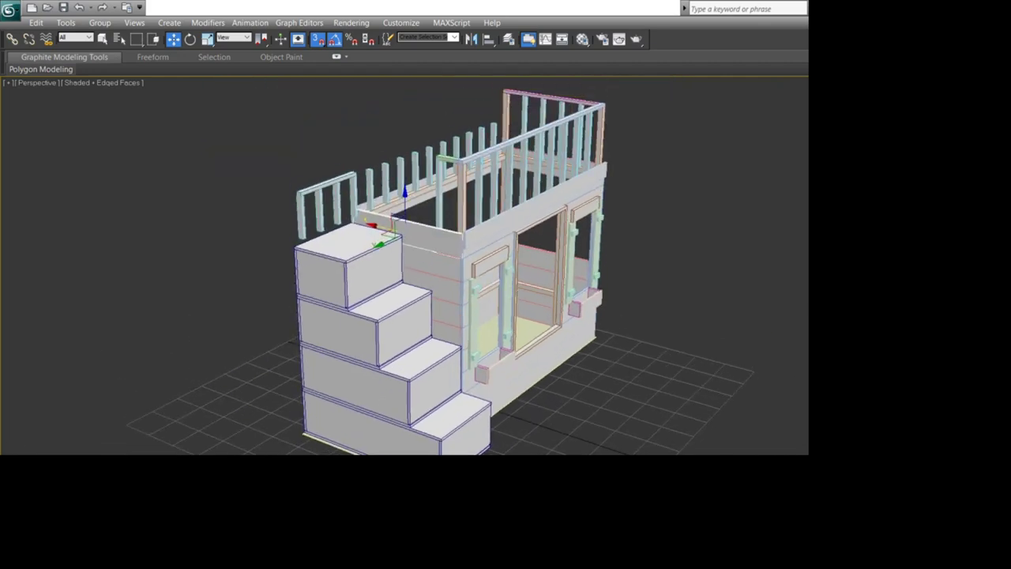
scroll(396, 224, up, 5)
scroll(405, 265, down, 2)
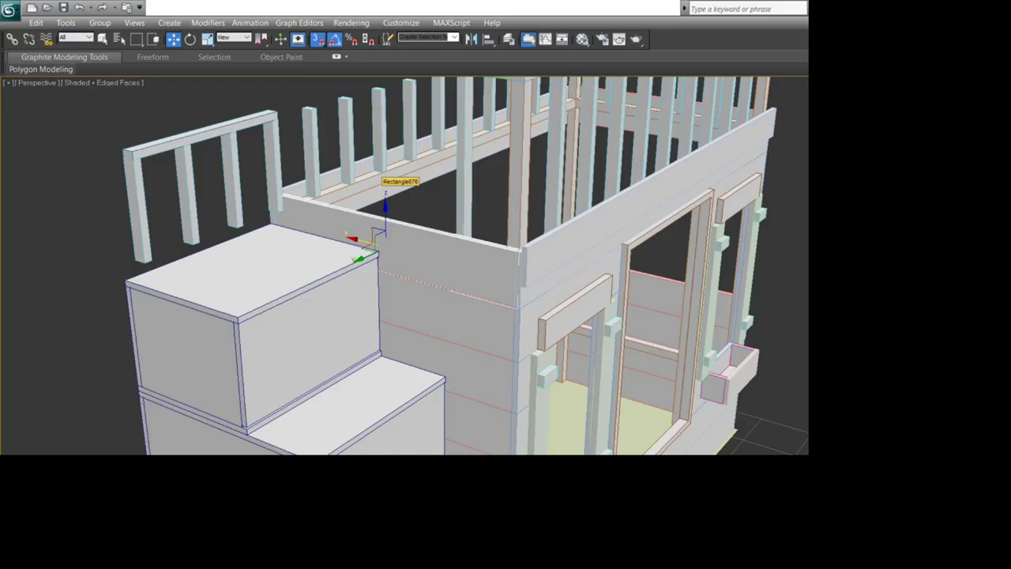
Step: Inspect the side panels of the step boxes and compare the staircase with the bed's end wall and guardrails
scroll(404, 266, down, 4)
key(ctrl+r)
drag(442, 284, 431, 260)
scroll(442, 284, down, 5)
scroll(442, 284, up, 6)
middle_drag(442, 316, 413, 209)
scroll(442, 284, down, 4)
mouse_move(442, 285)
mouse_down()
mouse_move(395, 284)
mouse_move(339, 312)
mouse_move(466, 257)
mouse_move(545, 296)
mouse_move(430, 312)
mouse_move(363, 296)
mouse_move(430, 296)
mouse_up()
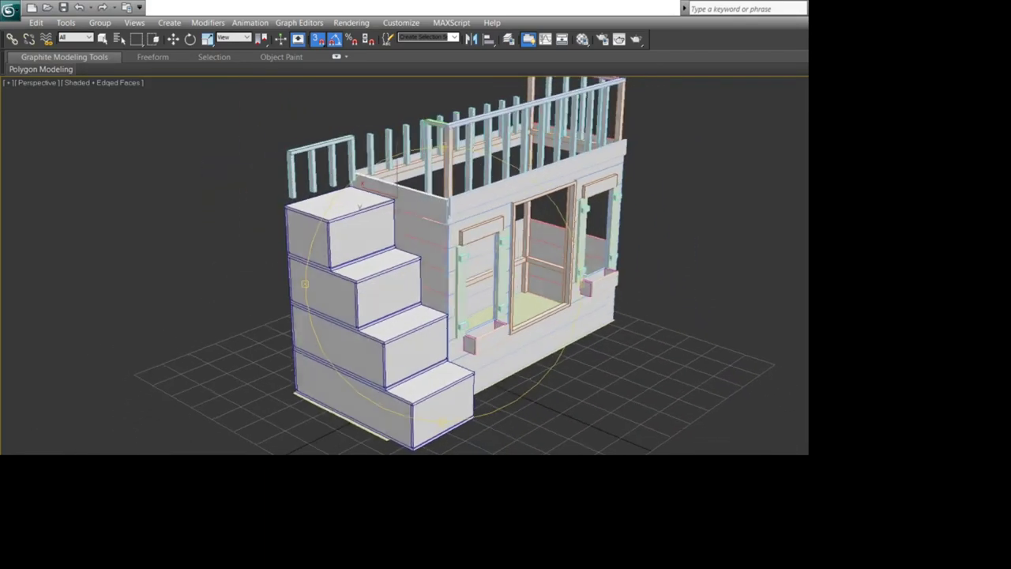
scroll(442, 269, up, 5)
middle_drag(347, 331, 415, 184)
key(w)
click(377, 174)
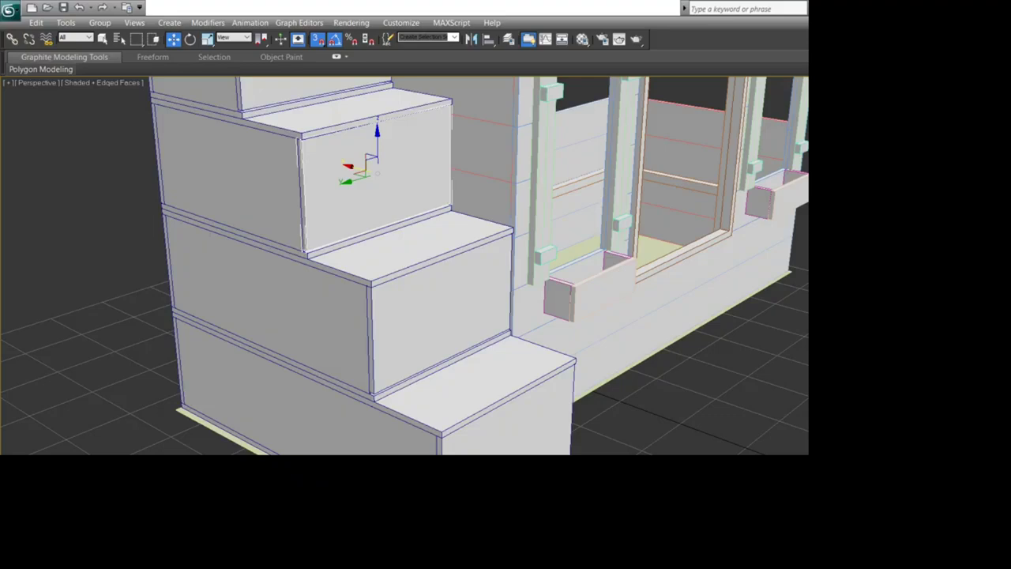
key(ctrl+d)
scroll(431, 276, down, 5)
middle_drag(431, 276, 418, 308)
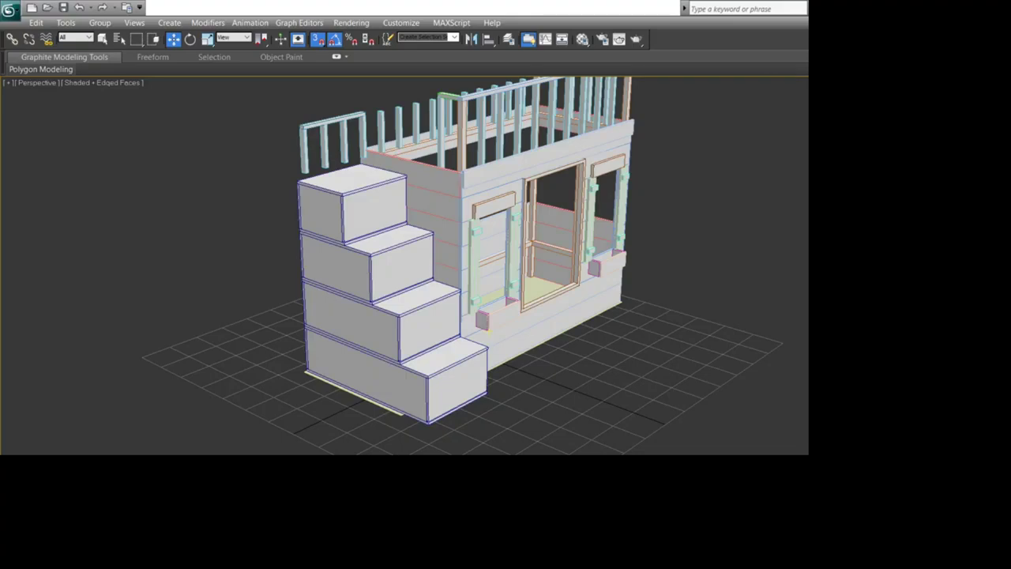
scroll(439, 284, up, 3)
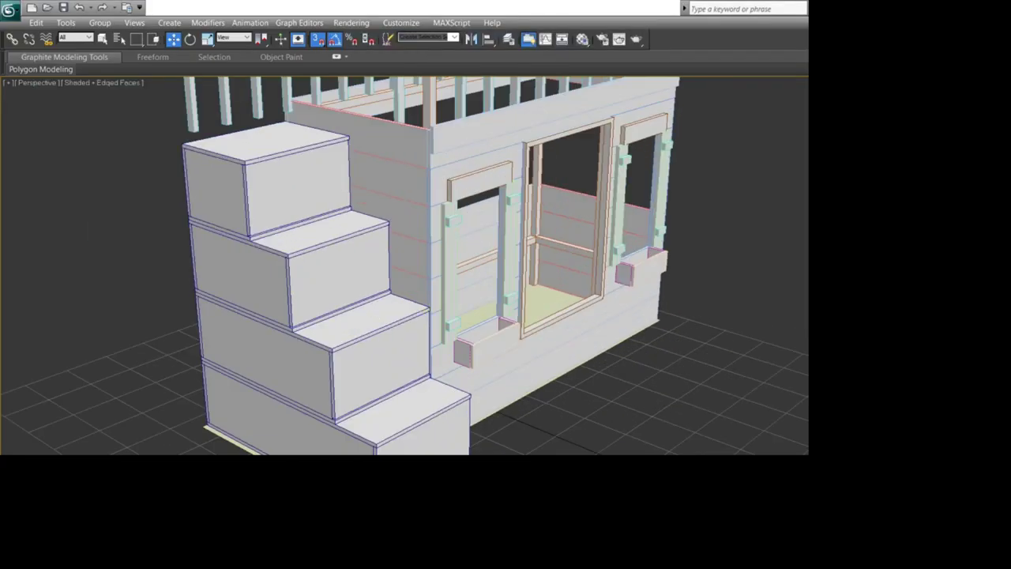
key(ctrl+r)
drag(426, 276, 466, 266)
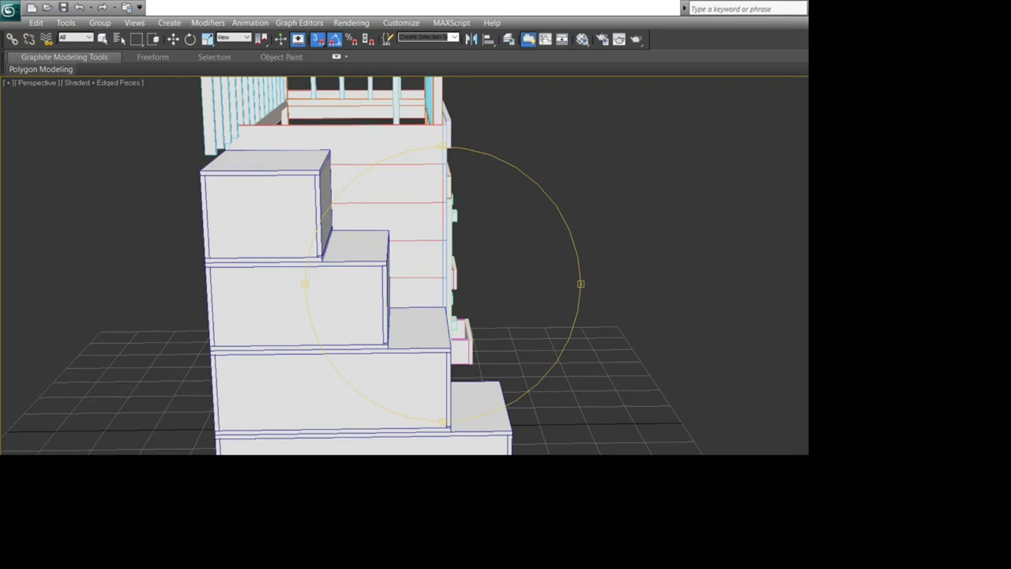
drag(474, 276, 368, 306)
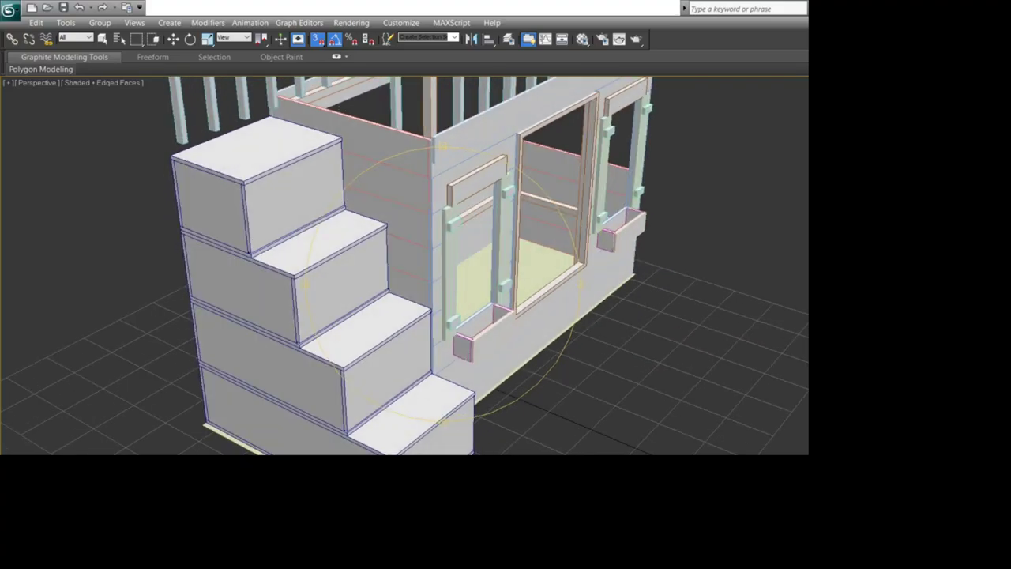
Step: Copy the outermost post of the short guardrail above the staircase and place the copy near the bed's front corner
middle_drag(253, 100, 327, 213)
click(252, 226)
click(318, 38)
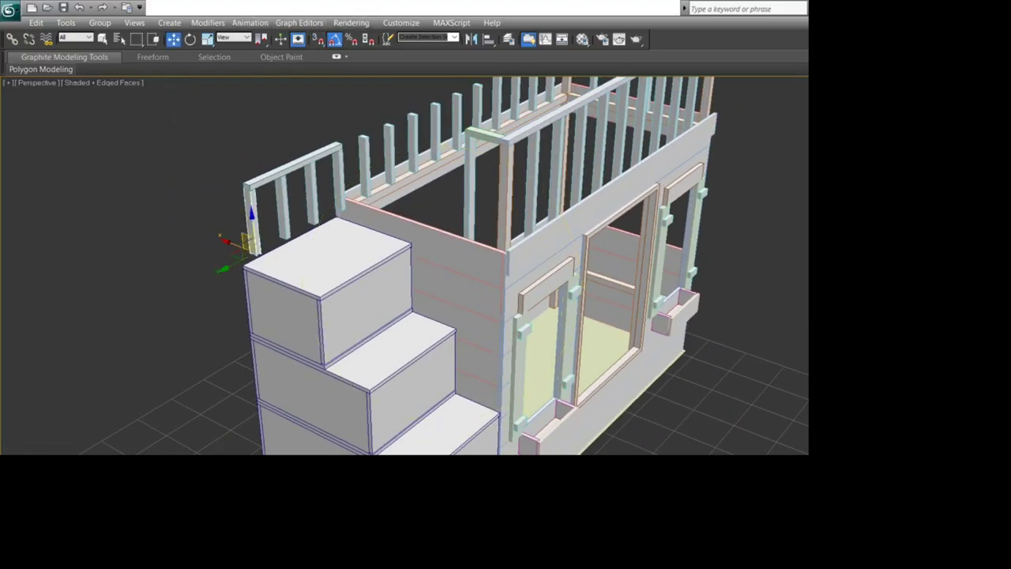
shift+drag(236, 246, 488, 345)
click(505, 331)
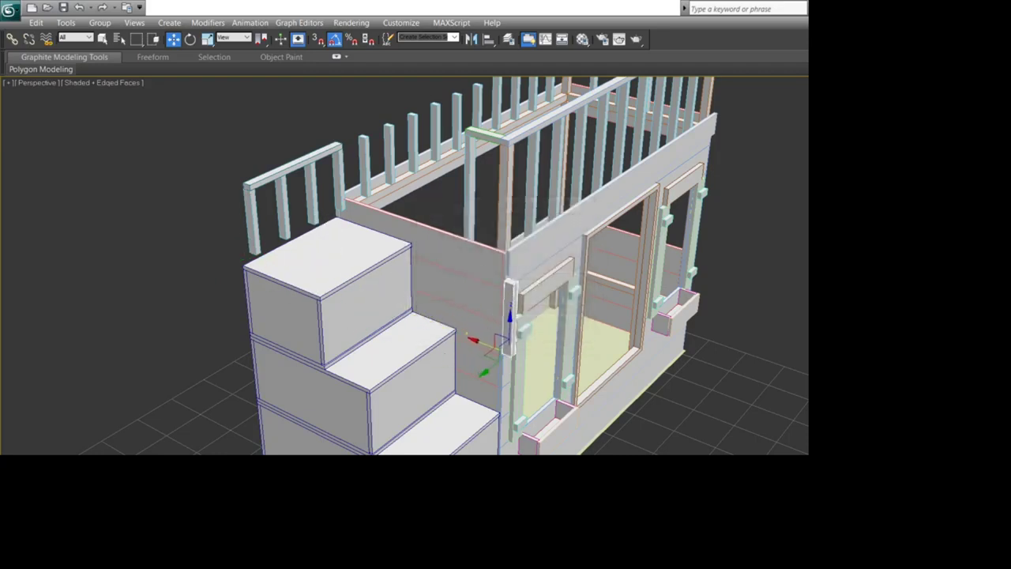
Step: Move the copied post down and outward to the lowest step
key(e)
drag(443, 284, 316, 268)
scroll(404, 265, down, 3)
drag(379, 284, 513, 265)
key(w)
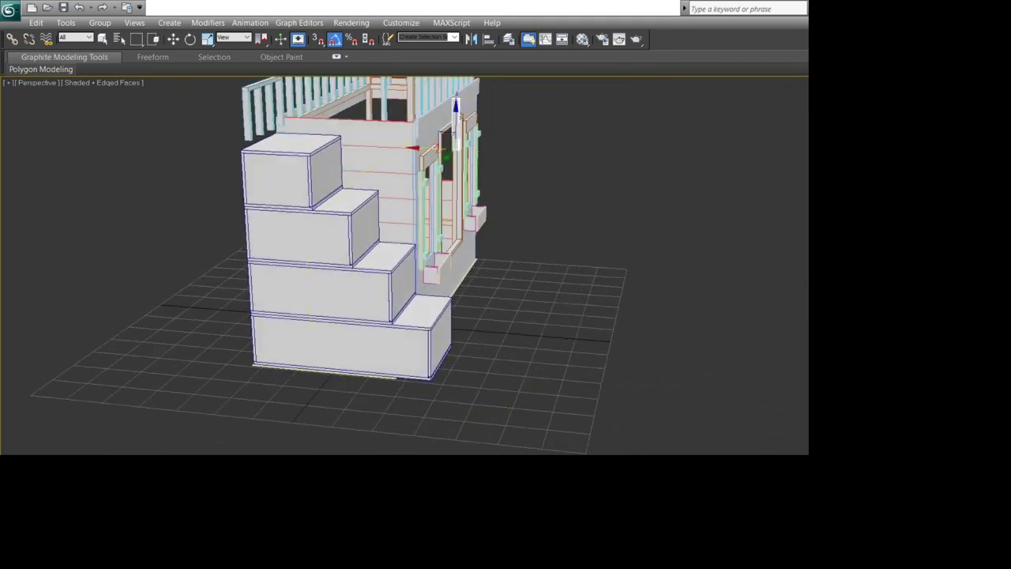
drag(455, 114, 721, 314)
Step: Stand the copied post on the lowest step's top panel, snapped to its outer corner
scroll(456, 306, up, 5)
scroll(442, 268, down, 2)
key(ctrl+r)
scroll(442, 284, up, 4)
key(w)
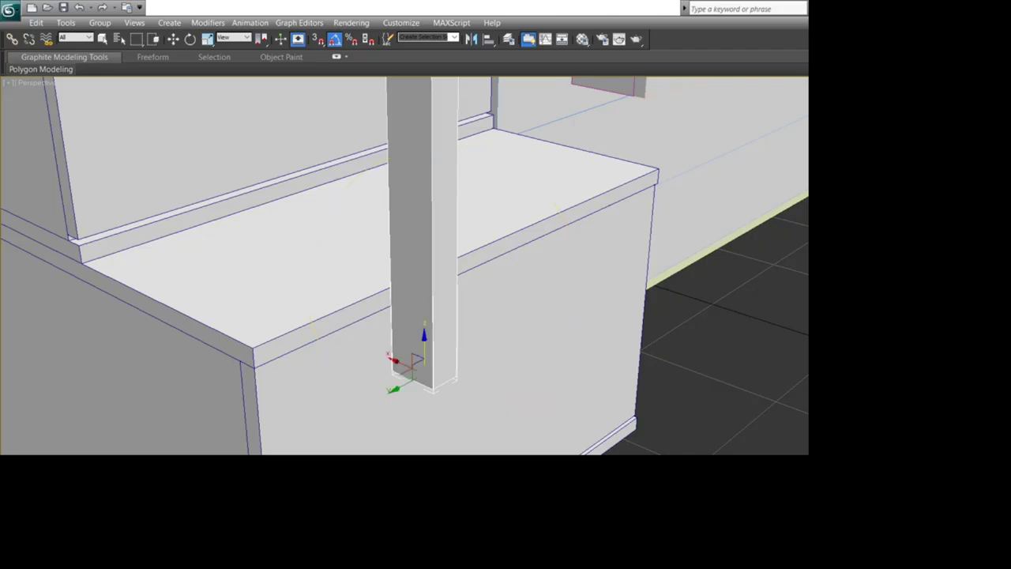
drag(410, 376, 225, 340)
middle_drag(229, 338, 367, 400)
click(318, 39)
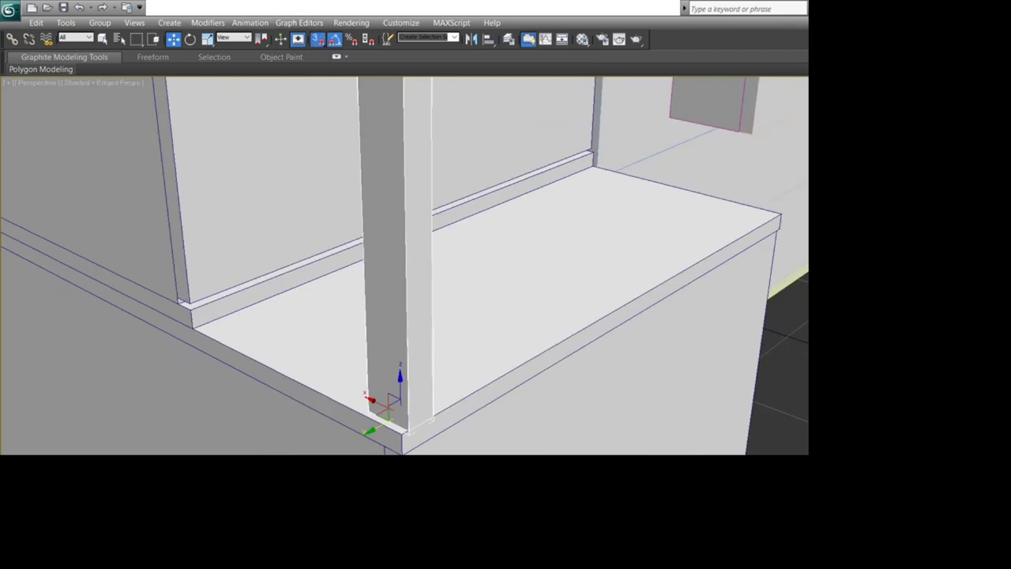
drag(409, 432, 403, 434)
scroll(442, 285, down, 7)
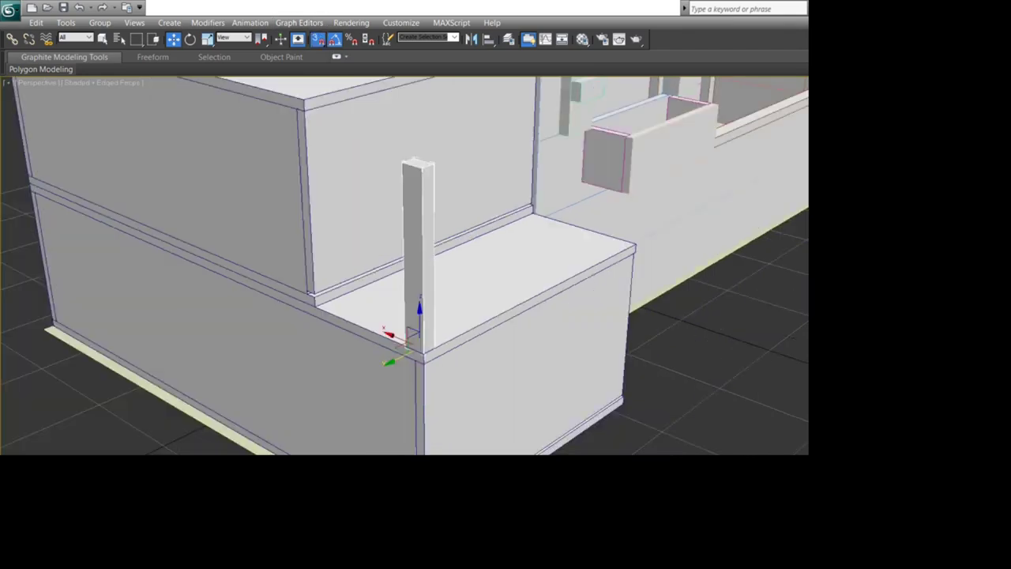
Step: Inspect the post on the lowest step from several sides, checking it against the outer corner
click(580, 371)
key(ctrl+r)
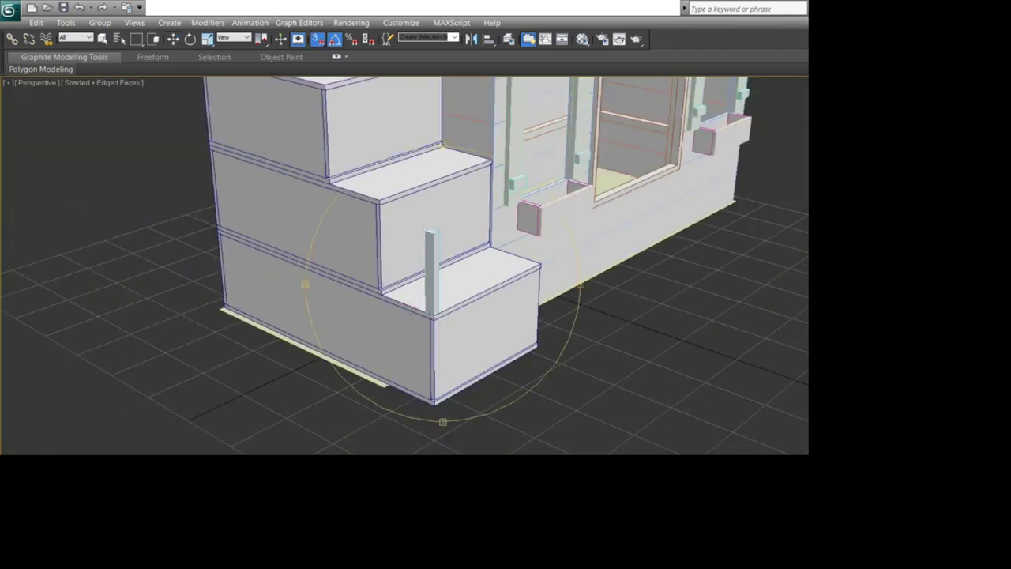
mouse_move(580, 372)
mouse_down()
mouse_move(466, 398)
mouse_move(545, 347)
mouse_move(564, 363)
mouse_up()
scroll(466, 398, down, 6)
scroll(580, 284, up, 5)
drag(580, 283, 499, 317)
key(w)
click(453, 272)
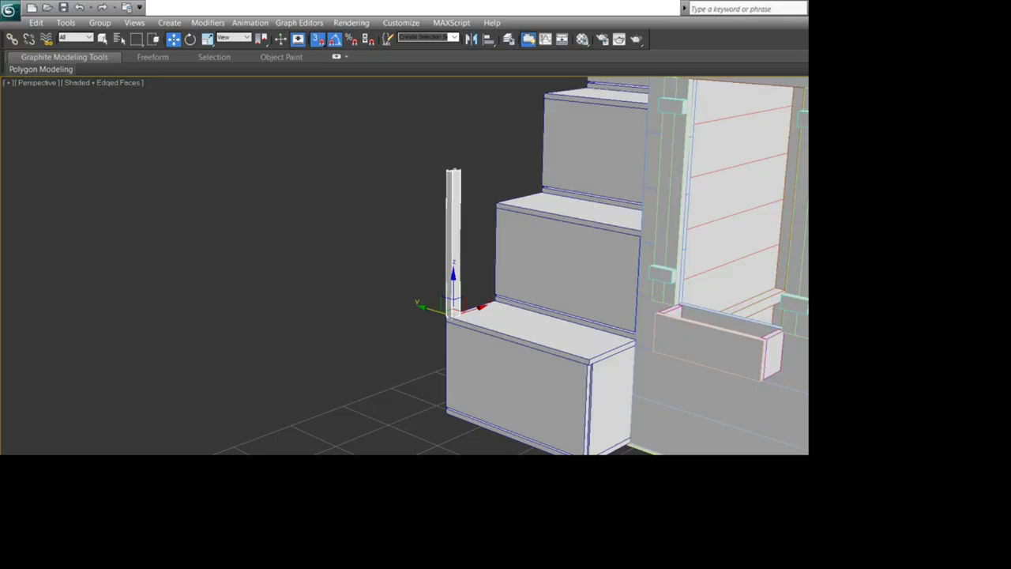
key(ctrl+d)
drag(379, 292, 450, 276)
middle_drag(435, 198, 575, 328)
Step: Copy the lowest step's post upward and shift the copy back over the second step
key(w)
click(533, 403)
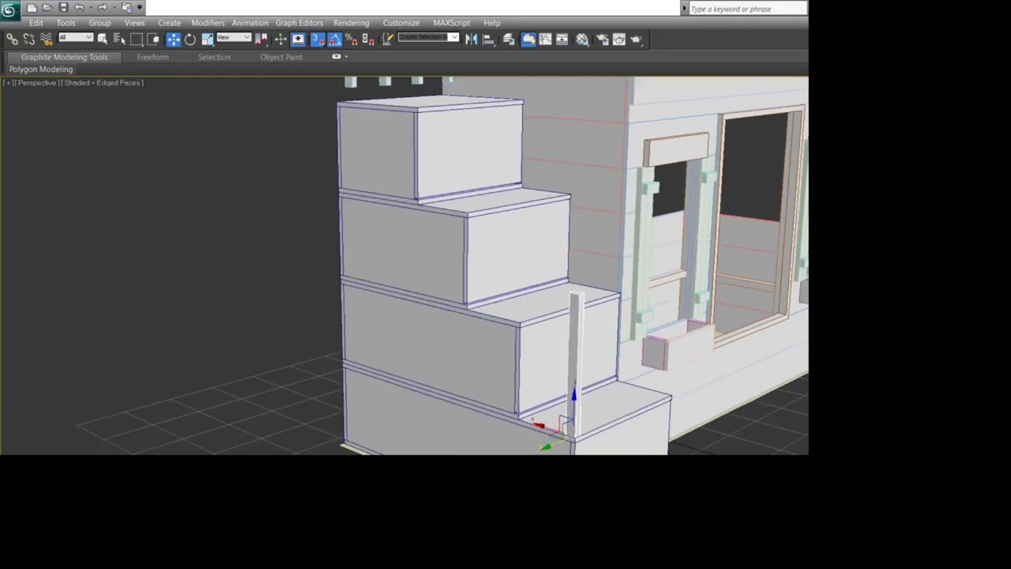
click(318, 39)
shift+drag(575, 397, 578, 240)
click(507, 331)
mouse_move(557, 284)
mouse_down()
mouse_move(506, 274)
mouse_move(527, 293)
mouse_up()
Step: Stand the copied post on the second step's top panel, snapped to its outer front corner
scroll(563, 237, up, 4)
middle_drag(562, 237, 572, 167)
scroll(474, 348, up, 3)
middle_drag(490, 356, 451, 243)
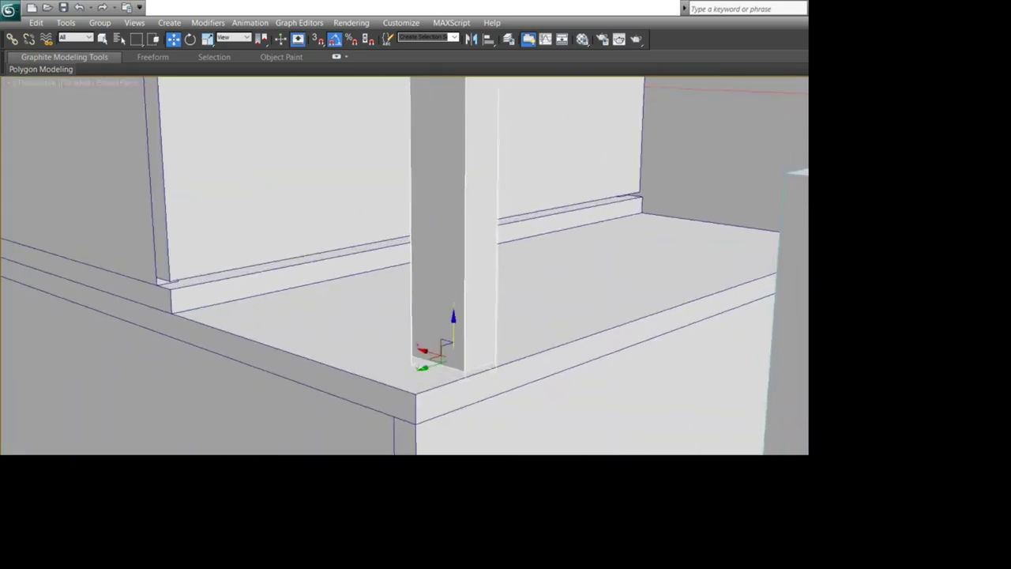
drag(464, 371, 415, 395)
scroll(430, 316, down, 6)
click(158, 260)
scroll(506, 300, down, 6)
scroll(553, 312, up, 4)
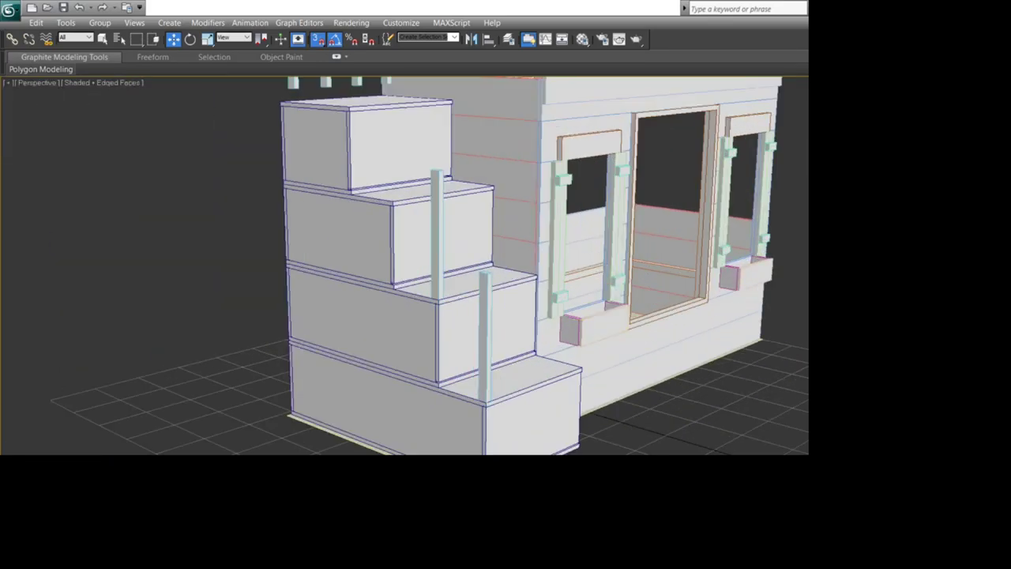
Step: Examine the two staircase posts from the front and side in relation to the short guardrail above
key(ctrl+r)
drag(474, 292, 410, 213)
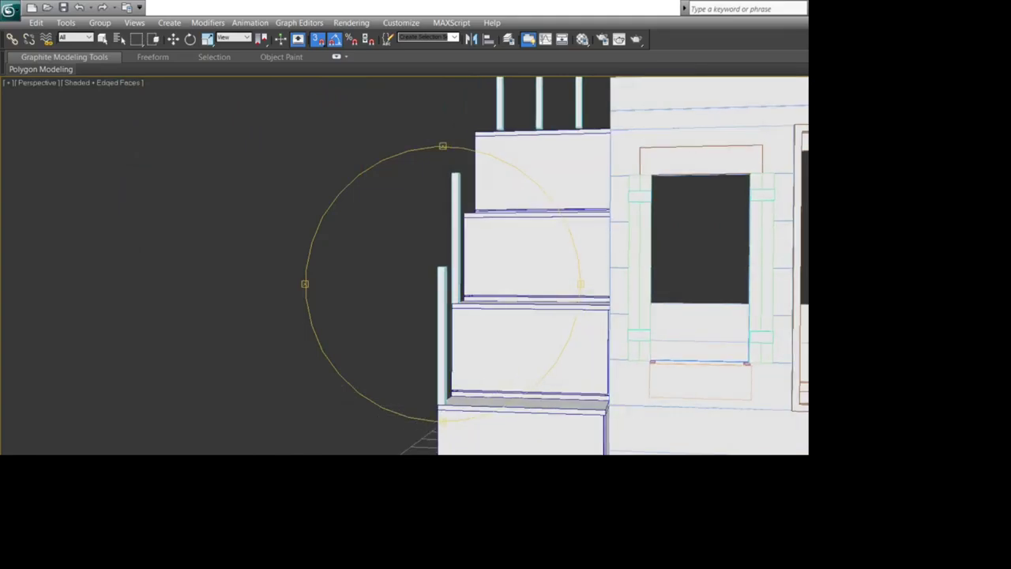
drag(410, 214, 466, 215)
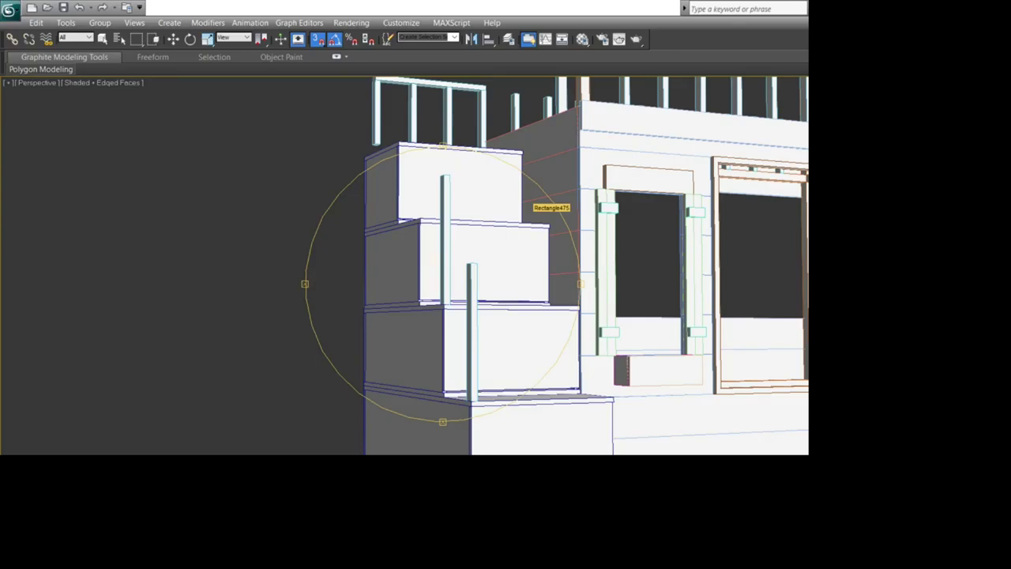
middle_drag(534, 194, 537, 250)
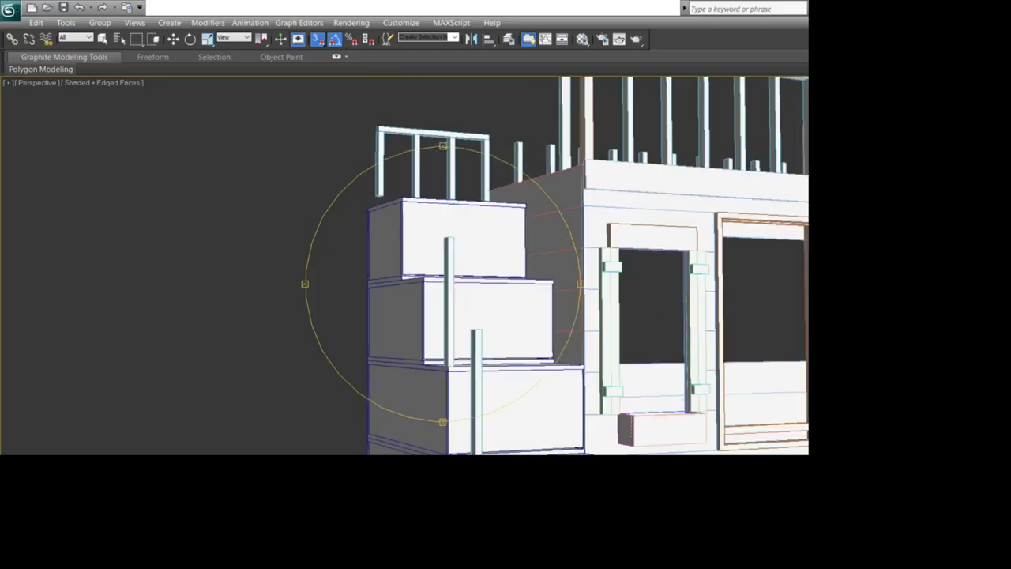
scroll(537, 250, down, 3)
drag(537, 249, 505, 275)
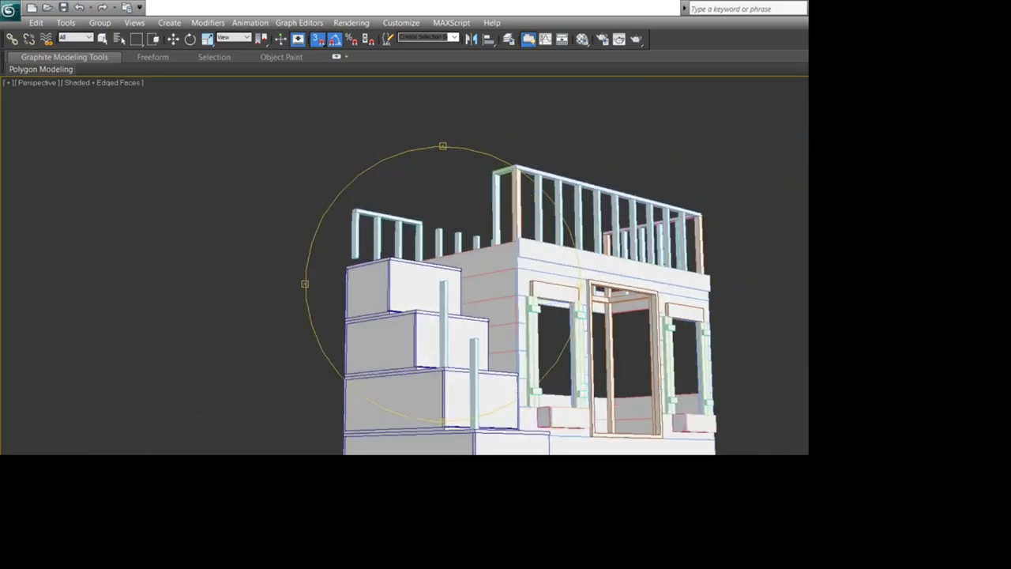
scroll(505, 274, down, 5)
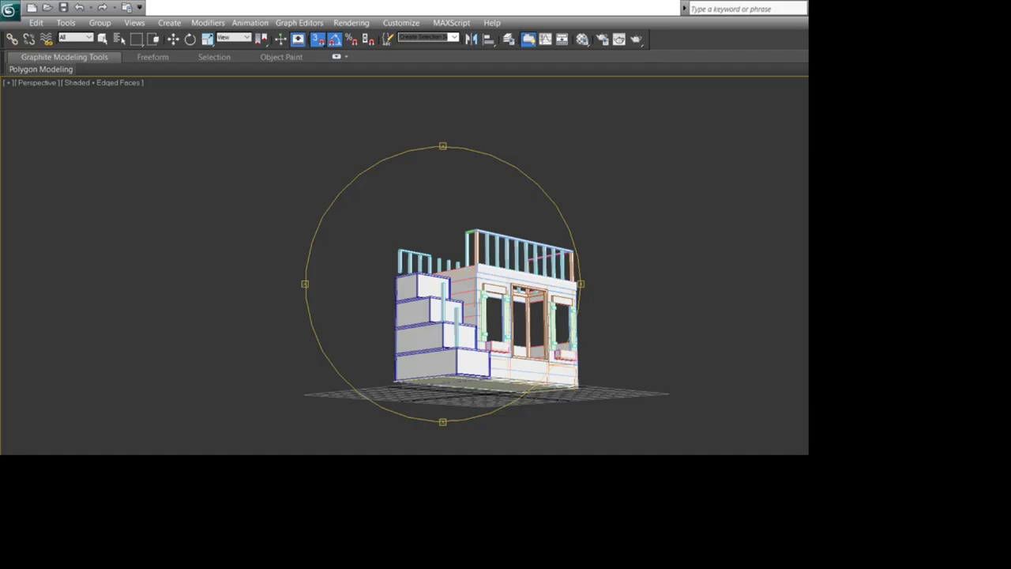
drag(474, 273, 450, 324)
scroll(443, 316, up, 6)
middle_drag(442, 315, 512, 318)
Step: Copy the second step's post up and back onto the third step
key(w)
key(s)
click(519, 383)
mouse_move(518, 398)
shift+mouse_down()
mouse_move(525, 223)
mouse_move(521, 291)
mouse_move(442, 266)
shift+mouse_up()
key(Return)
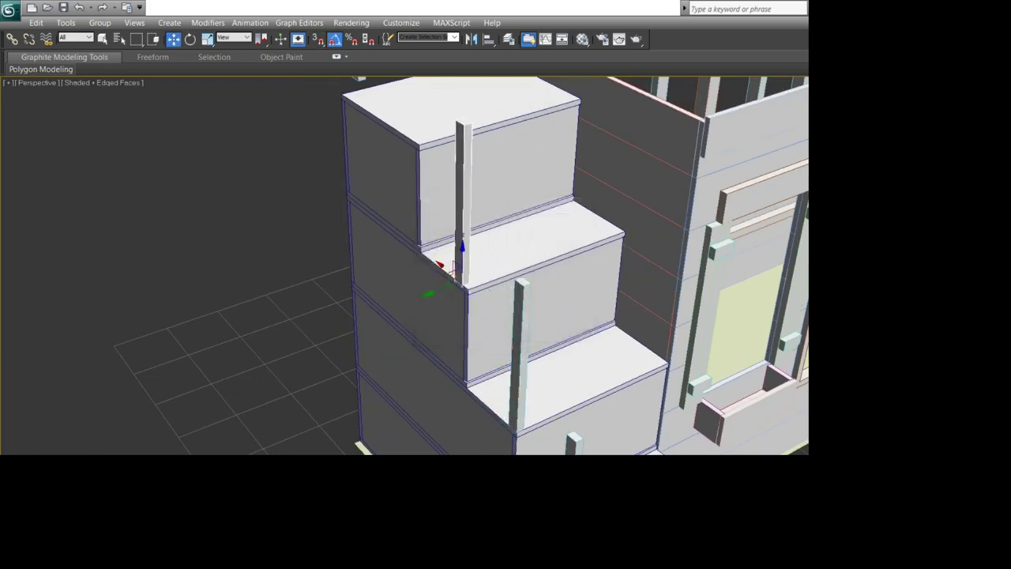
Step: Snap the copied post's base to the outer front corner of the third step
scroll(467, 190, up, 5)
mouse_move(442, 418)
middle_down()
mouse_move(417, 141)
mouse_move(439, 403)
middle_up()
scroll(438, 260, up, 4)
key(s)
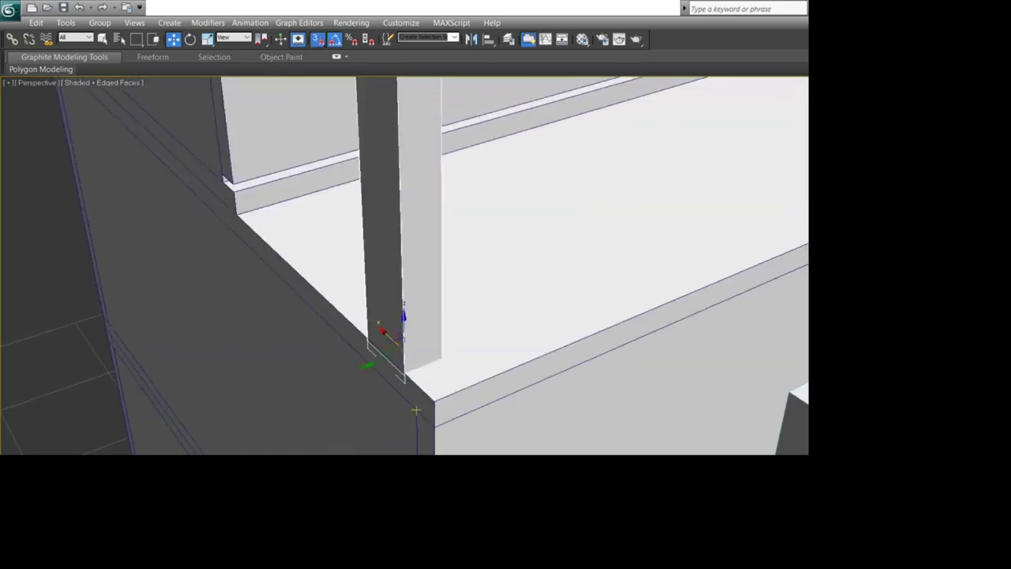
drag(403, 378, 434, 401)
scroll(433, 403, down, 6)
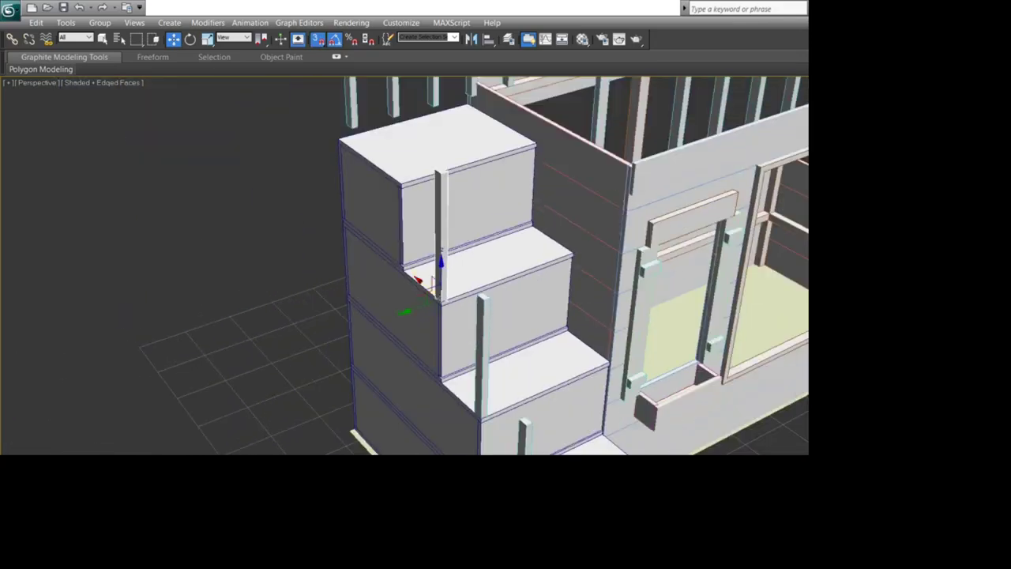
Step: Copy the third step's post onto the top step and snap it to the outer front corner
key(s)
mouse_move(429, 391)
shift+mouse_down()
mouse_move(417, 372)
mouse_move(413, 282)
mouse_move(417, 293)
mouse_move(386, 277)
shift+mouse_up()
key(Return)
scroll(395, 273, up, 5)
scroll(221, 288, up, 3)
middle_drag(395, 316, 296, 106)
click(318, 39)
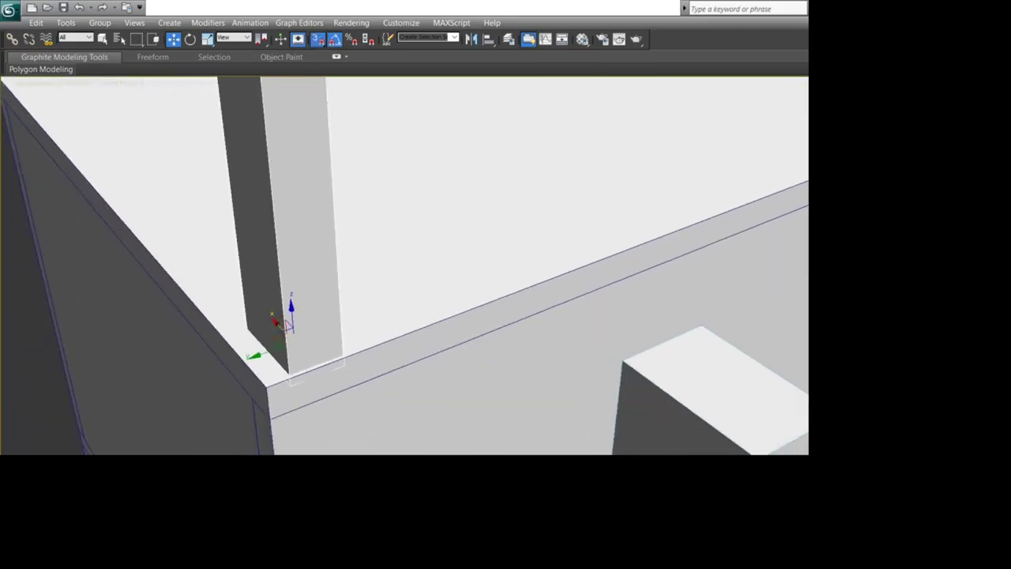
drag(288, 376, 267, 387)
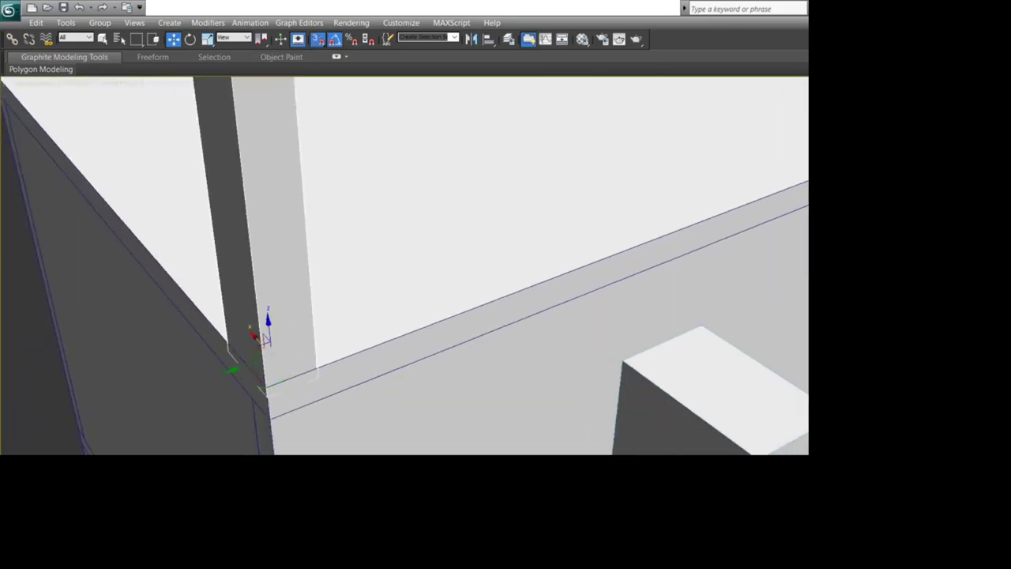
scroll(293, 363, down, 5)
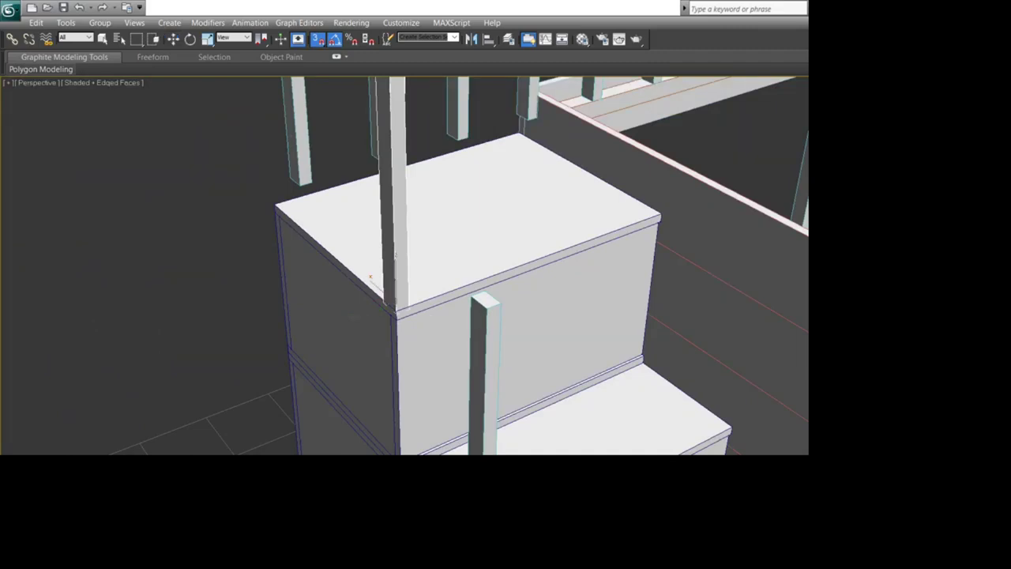
Step: Compare the top step's post with the old short guardrail and the bed's railing from several angles
drag(395, 308, 335, 308)
scroll(442, 284, down, 5)
scroll(443, 284, down, 5)
scroll(442, 283, up, 5)
scroll(442, 283, down, 3)
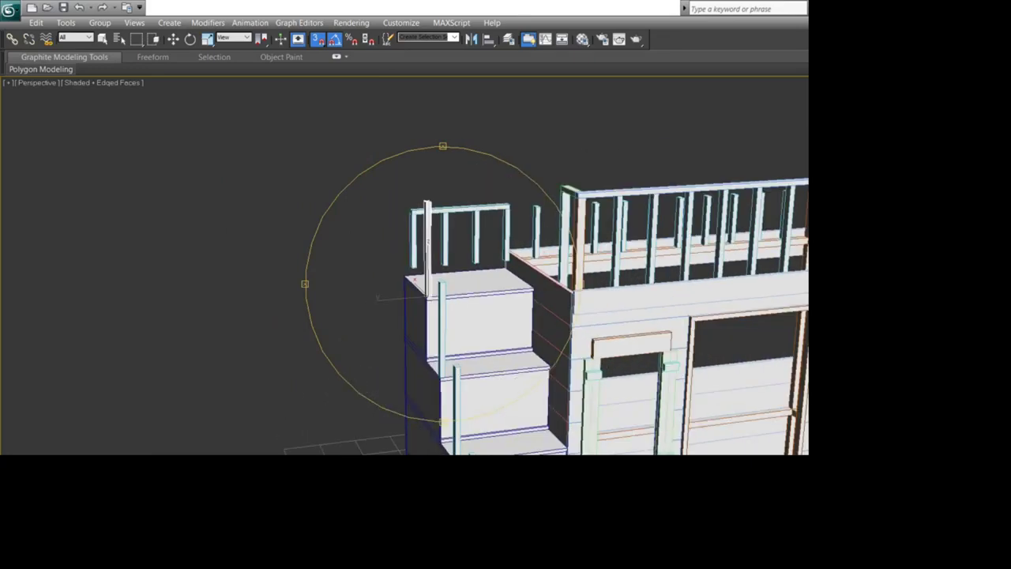
drag(380, 292, 435, 324)
scroll(442, 284, up, 5)
middle_drag(395, 316, 429, 323)
Step: Make a copy of the top step's post and place it near that step's rear outer corner
key(w)
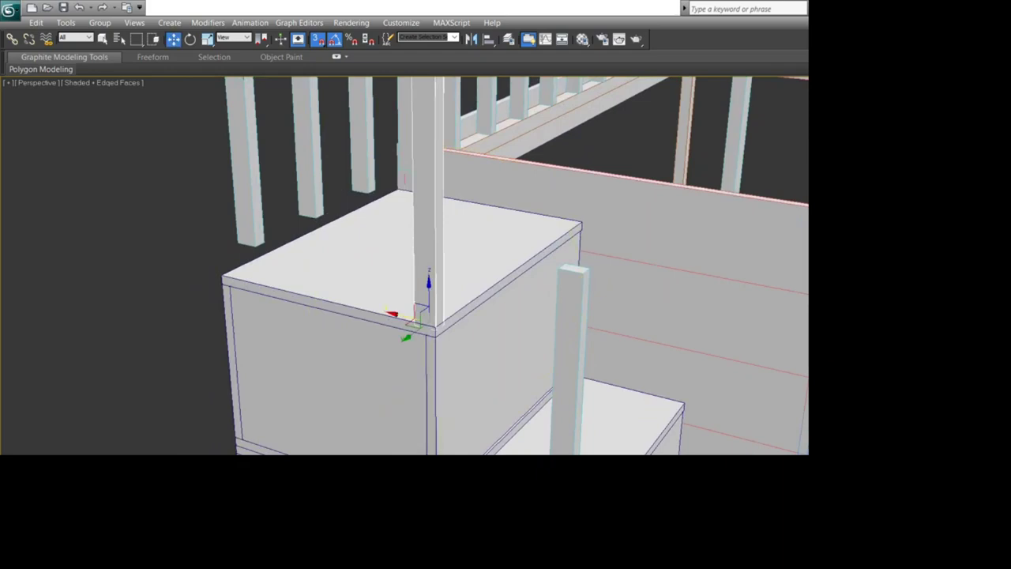
shift+click(401, 316)
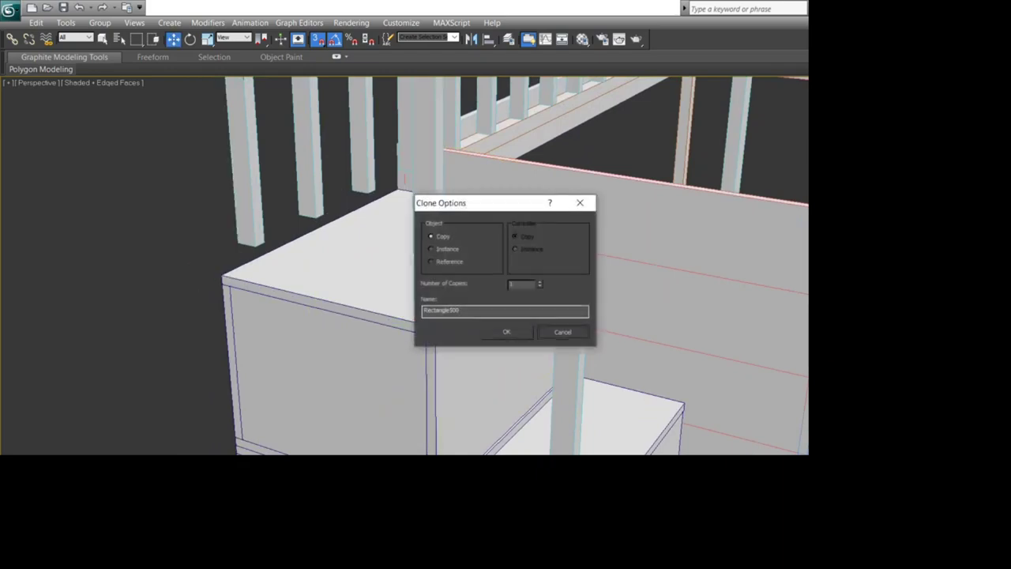
click(508, 331)
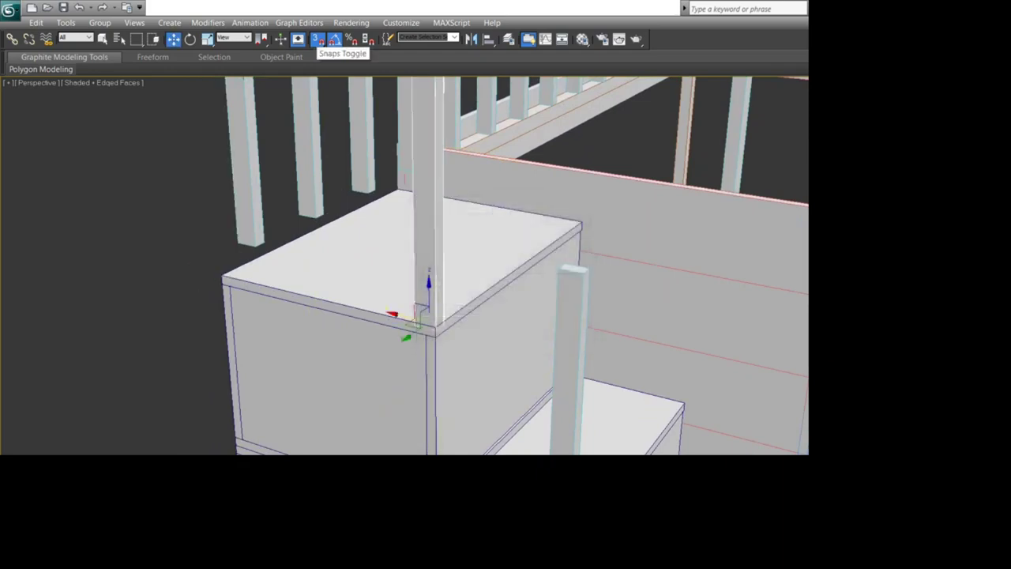
click(317, 38)
drag(417, 318, 224, 273)
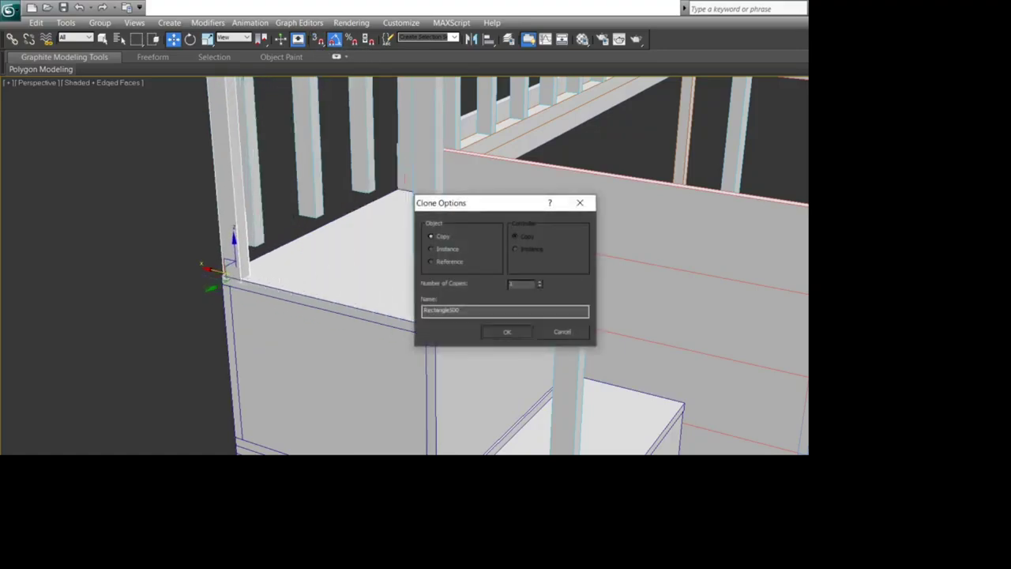
click(506, 331)
Step: Snap the copied post's base exactly to the rear outer corner of the top step
key(z)
middle_drag(506, 332, 452, 200)
key(ctrl+r)
drag(426, 296, 462, 402)
scroll(462, 402, up, 3)
middle_drag(462, 403, 540, 378)
scroll(540, 379, up, 2)
key(w)
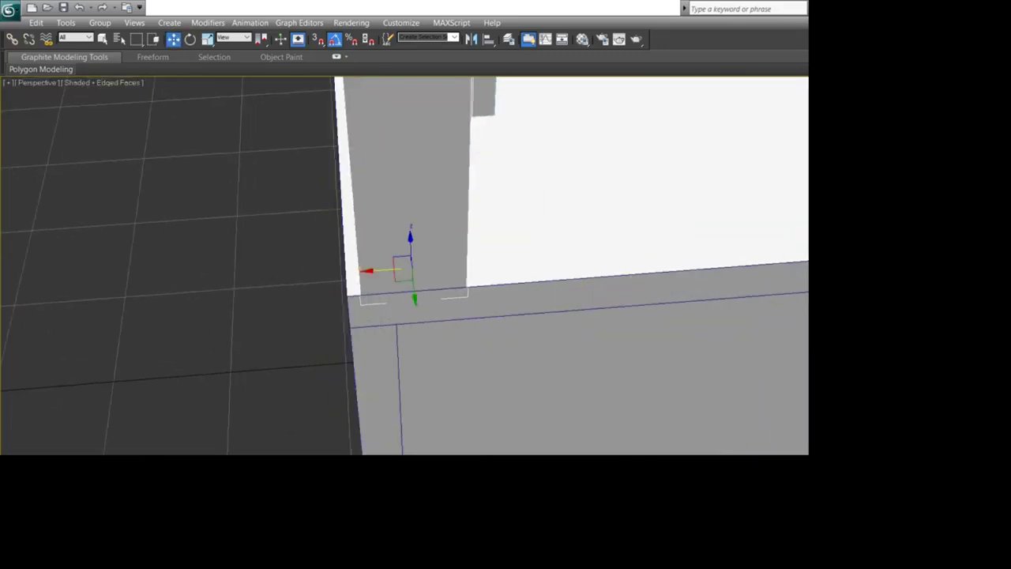
click(317, 39)
drag(360, 295, 348, 296)
scroll(347, 296, down, 4)
click(261, 277)
scroll(261, 277, down, 4)
Step: Delete the top rail of the old short guardrail behind the staircase
middle_drag(260, 276, 201, 266)
key(ctrl+r)
drag(521, 332, 297, 306)
scroll(256, 263, down, 6)
scroll(387, 298, up, 6)
scroll(387, 298, down, 5)
scroll(442, 283, up, 6)
middle_drag(557, 167, 422, 306)
key(w)
click(431, 300)
key(Delete)
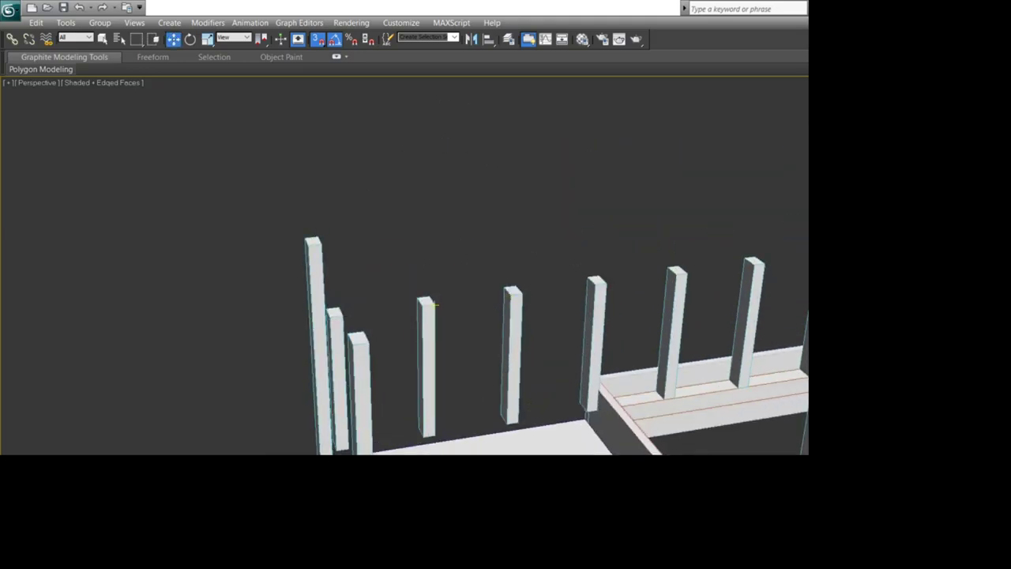
Step: Delete the four floating posts of the old short guardrail behind the top step
click(433, 306)
key(Delete)
click(514, 308)
key(Delete)
click(597, 312)
key(Delete)
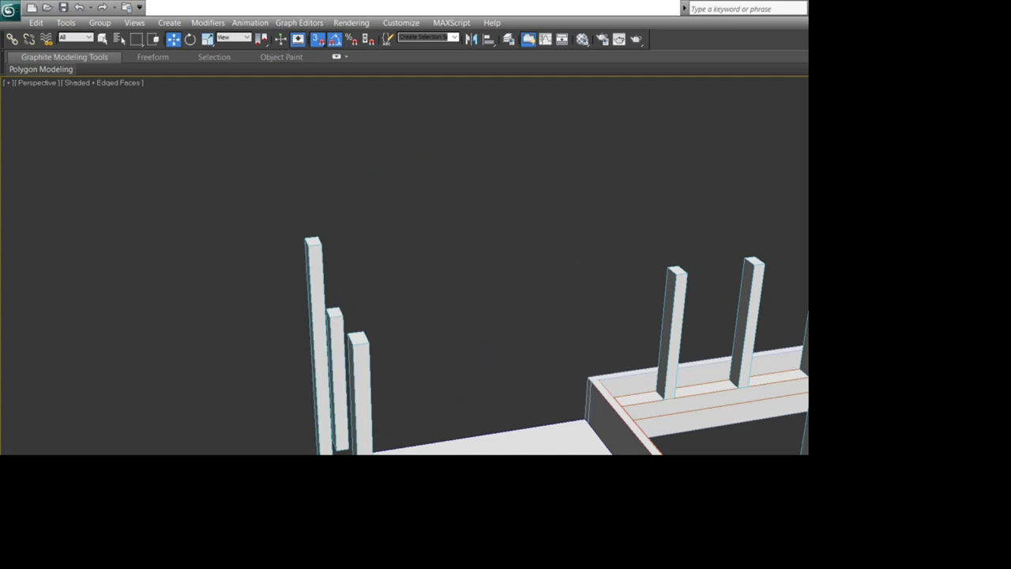
click(337, 318)
key(Delete)
Step: Delete the ten remaining loose posts one by one along the bed's rear edge
middle_drag(522, 316, 295, 321)
click(442, 286)
key(Delete)
click(523, 296)
key(Delete)
middle_drag(529, 298, 316, 313)
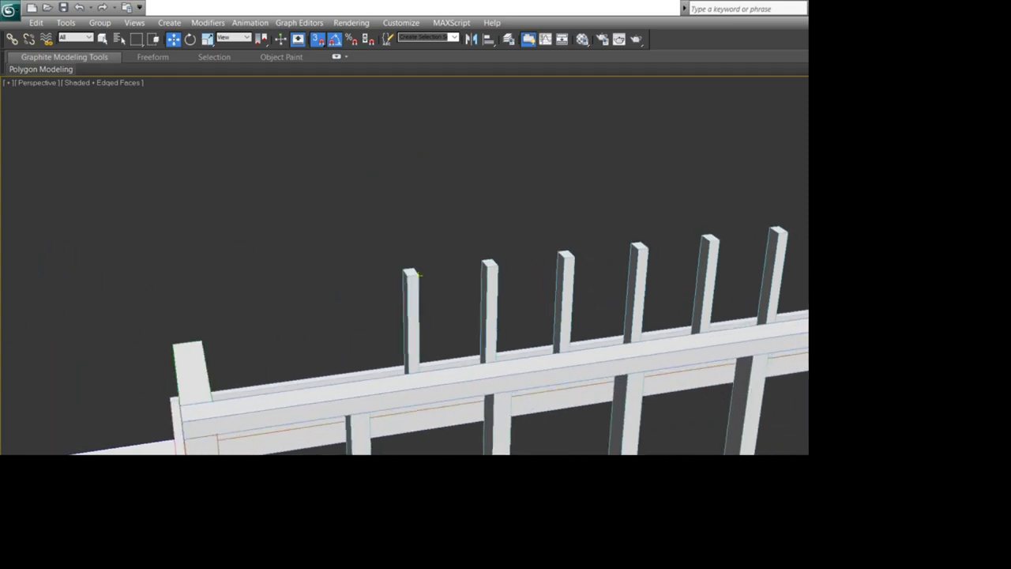
click(416, 278)
key(Delete)
click(492, 272)
key(Delete)
click(567, 269)
key(Delete)
middle_drag(576, 272, 282, 294)
click(344, 289)
key(Delete)
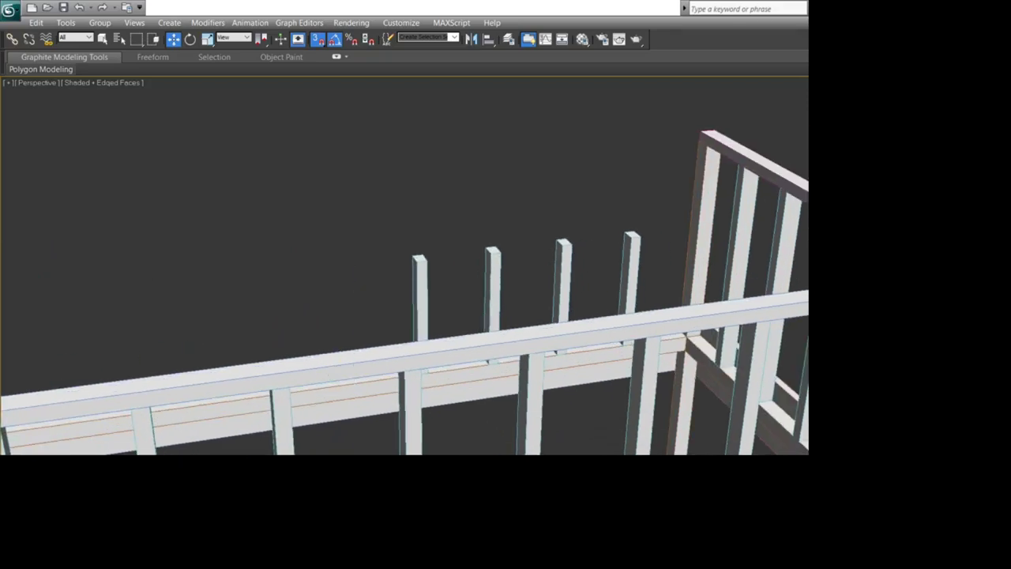
click(421, 289)
key(Delete)
click(494, 283)
key(Delete)
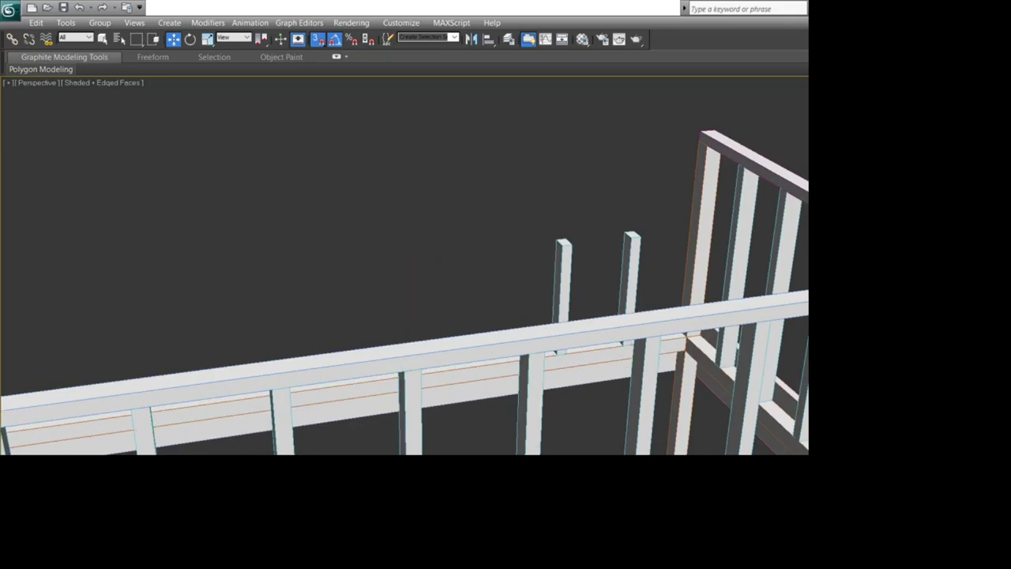
click(564, 277)
key(Delete)
click(631, 273)
key(Delete)
Step: Copy the top step's rear outer post along the step's back edge toward the bed
scroll(624, 273, down, 5)
middle_drag(616, 275, 766, 278)
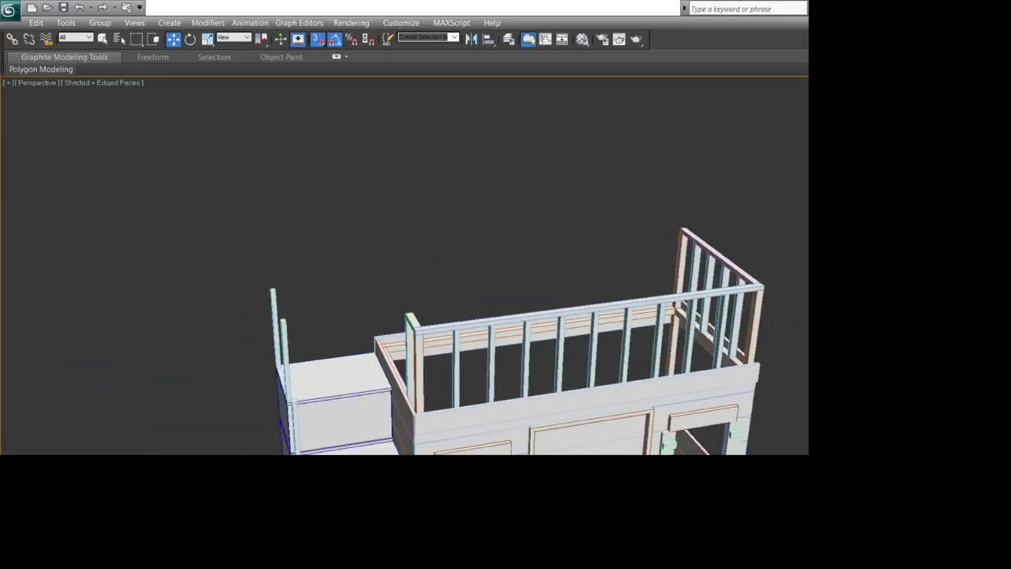
key(ctrl+r)
drag(355, 284, 565, 312)
key(w)
key(s)
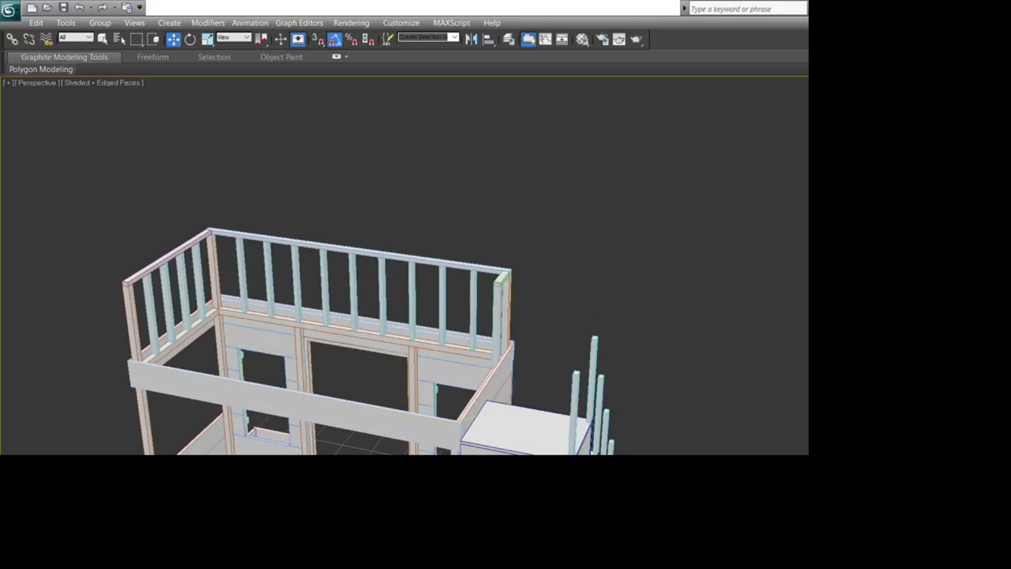
click(573, 433)
shift+drag(594, 452, 495, 435)
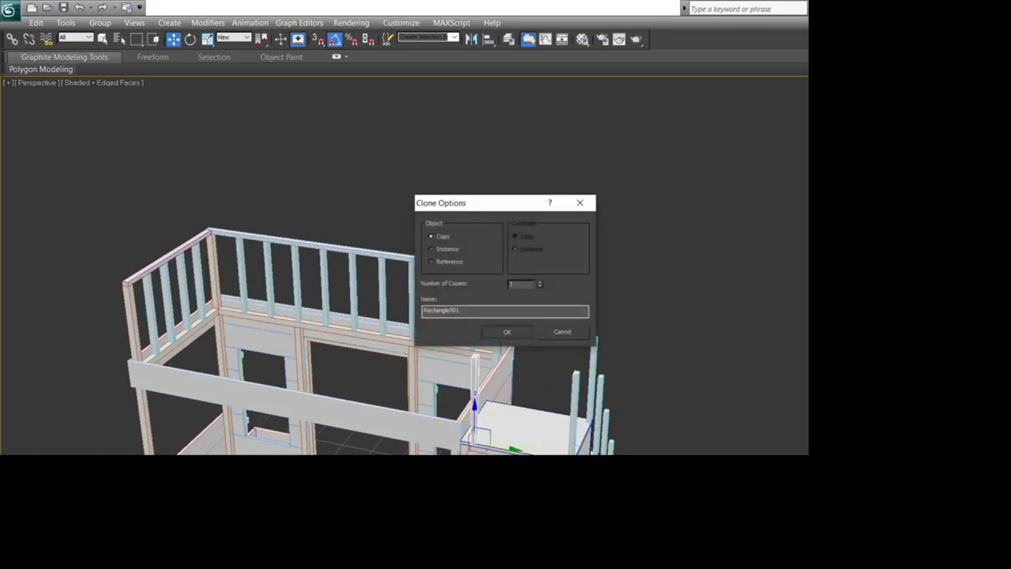
click(507, 331)
Step: Snap the copied post to the top step's rear inner corner, against the bed's end wall
scroll(483, 428, up, 8)
mouse_move(442, 470)
middle_down()
mouse_move(600, 387)
mouse_move(564, 359)
middle_up()
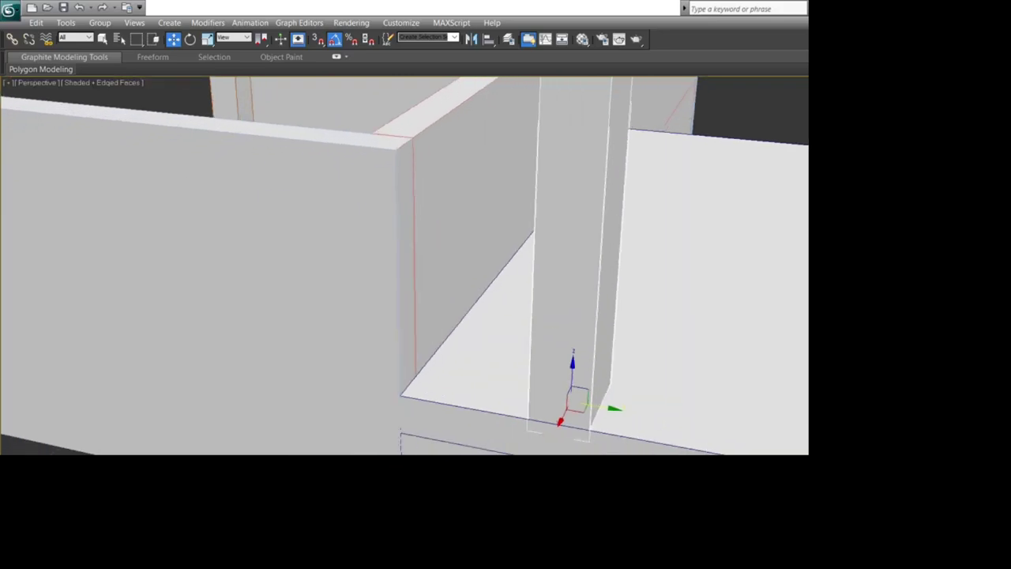
key(s)
drag(529, 421, 401, 396)
scroll(443, 290, down, 8)
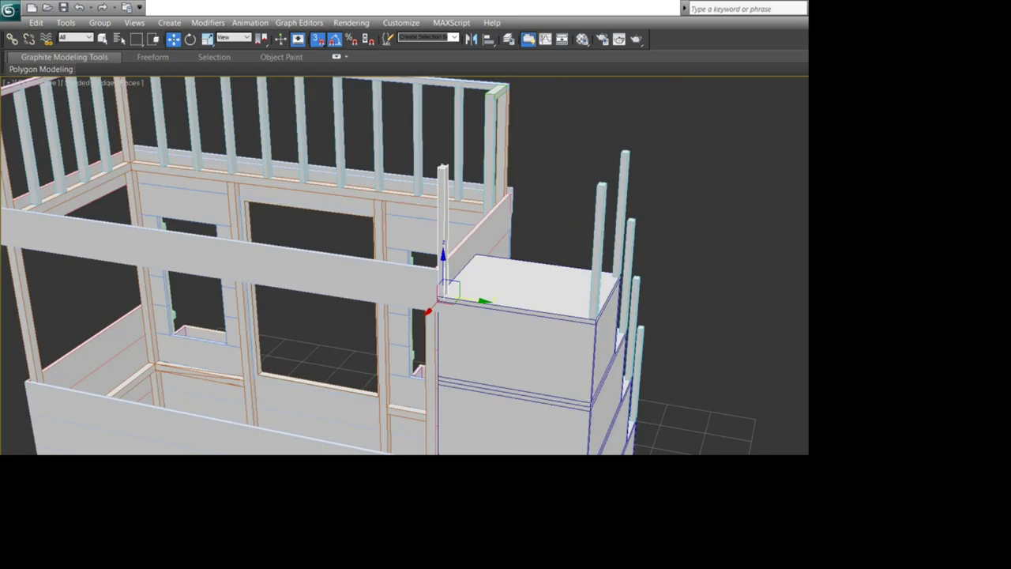
Step: Array eight evenly spaced copies of the corner post along the bed's rear edge toward the far end railing
alt+middle_drag(474, 300, 292, 265)
alt+middle_drag(403, 293, 456, 312)
alt+middle_drag(506, 308, 131, 317)
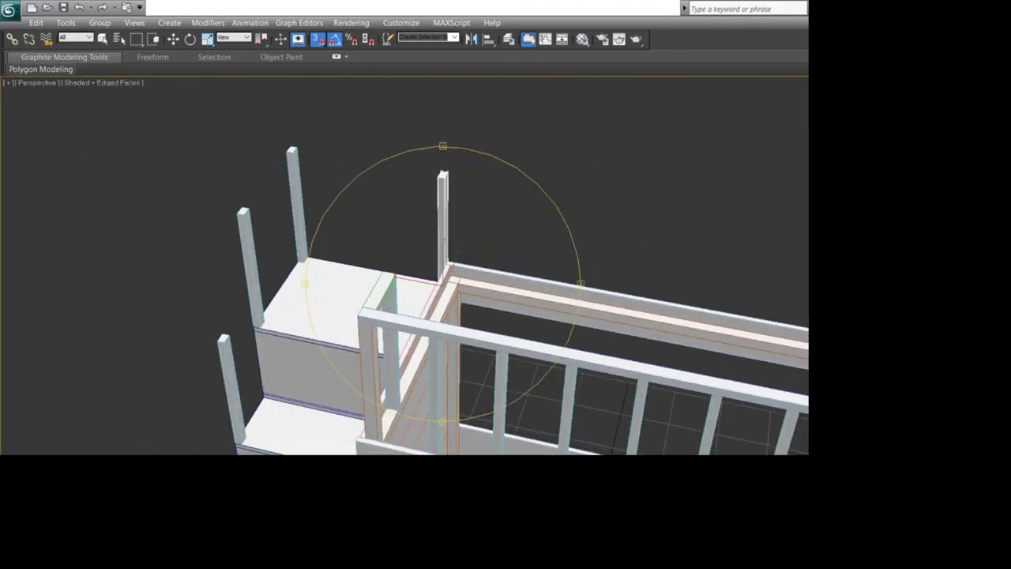
click(318, 39)
middle_drag(443, 268, 298, 239)
shift+drag(289, 251, 347, 263)
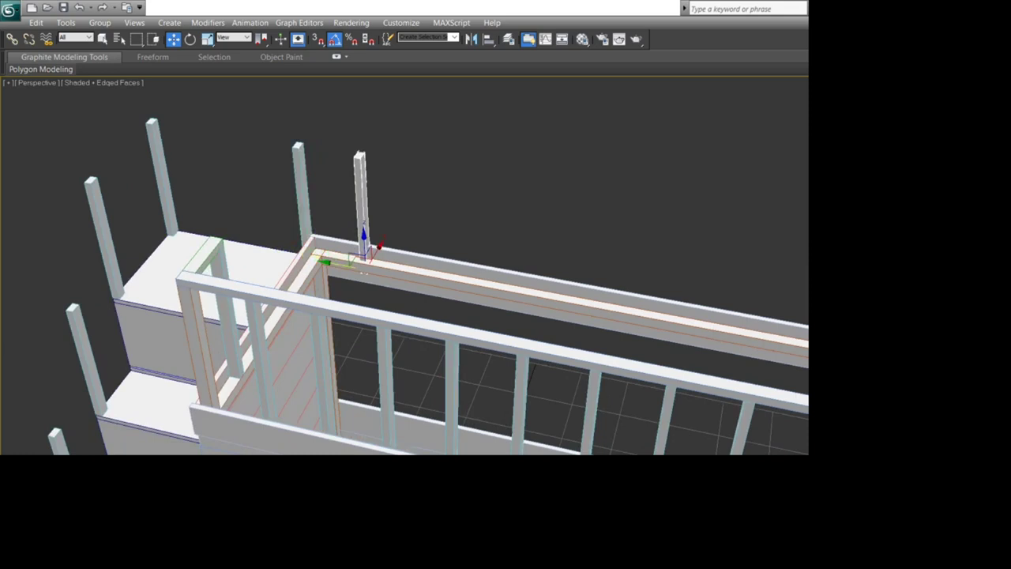
shift+drag(348, 263, 347, 263)
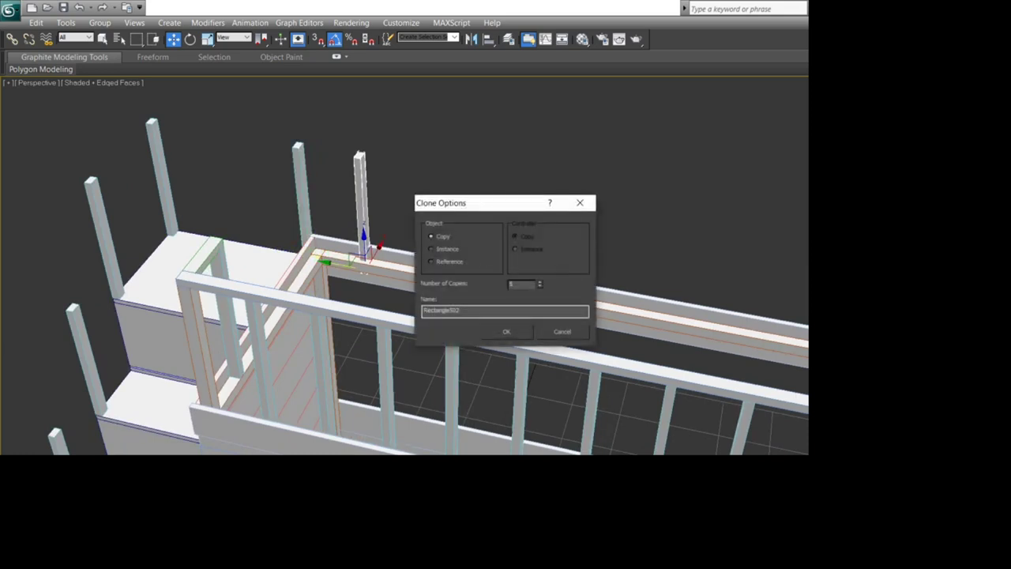
key(Return)
middle_drag(505, 316, 362, 246)
scroll(405, 266, down, 3)
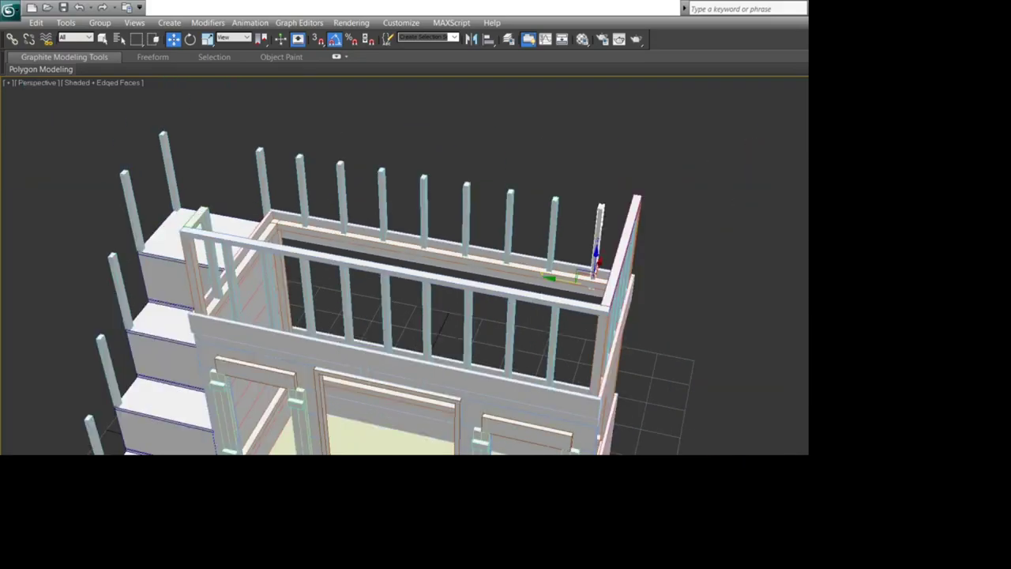
Step: Examine the new row of rear guardrail posts and the staircase from several angles
key(ctrl+r)
drag(379, 332, 581, 316)
scroll(450, 297, down, 6)
scroll(553, 308, up, 6)
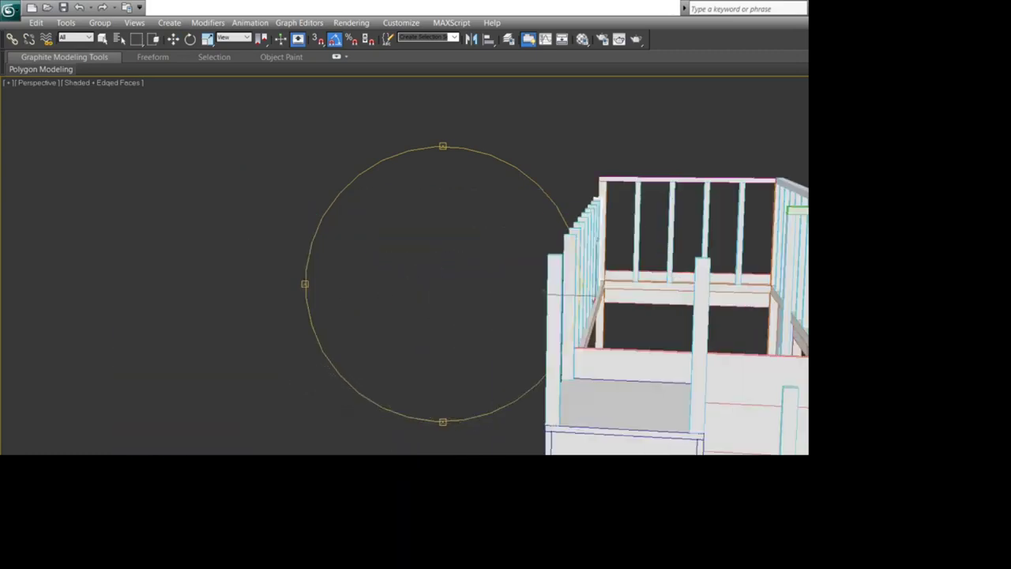
middle_drag(553, 308, 344, 308)
drag(395, 261, 411, 352)
middle_drag(411, 351, 525, 118)
drag(497, 288, 312, 284)
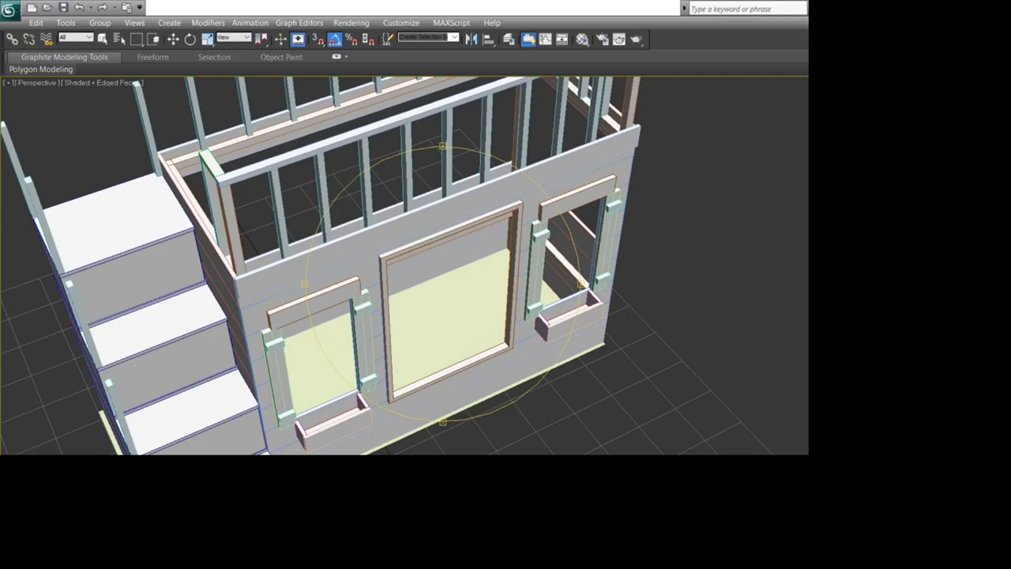
drag(313, 284, 305, 263)
scroll(305, 264, down, 5)
middle_drag(305, 263, 332, 185)
drag(332, 184, 379, 149)
middle_drag(379, 149, 308, 296)
scroll(326, 235, up, 5)
scroll(308, 296, down, 3)
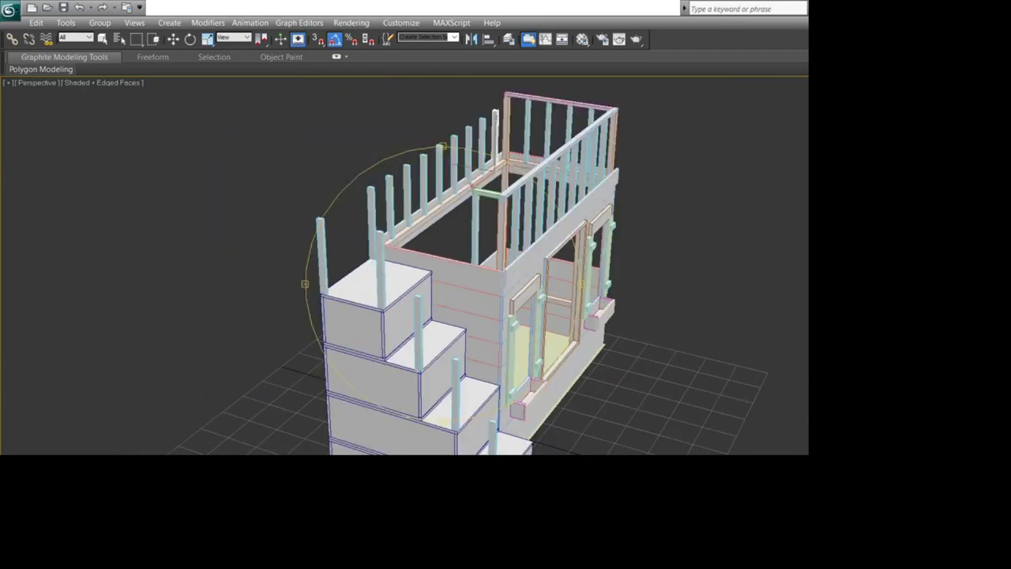
drag(308, 296, 245, 269)
drag(411, 277, 347, 294)
middle_drag(348, 294, 472, 418)
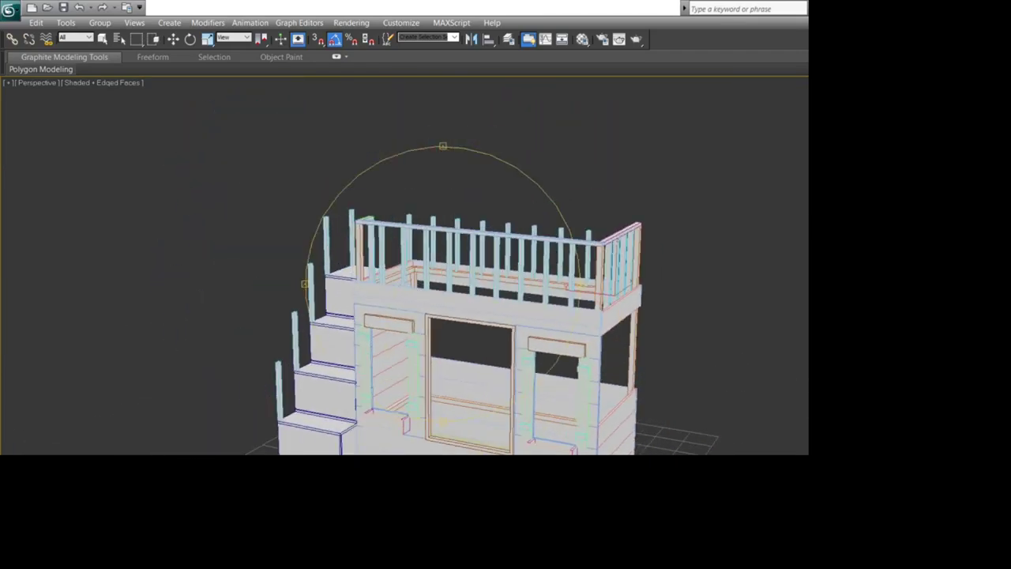
middle_drag(616, 238, 679, 342)
drag(411, 316, 506, 296)
scroll(506, 296, down, 3)
middle_drag(506, 296, 446, 234)
drag(411, 276, 497, 327)
scroll(498, 327, up, 5)
middle_drag(569, 347, 308, 101)
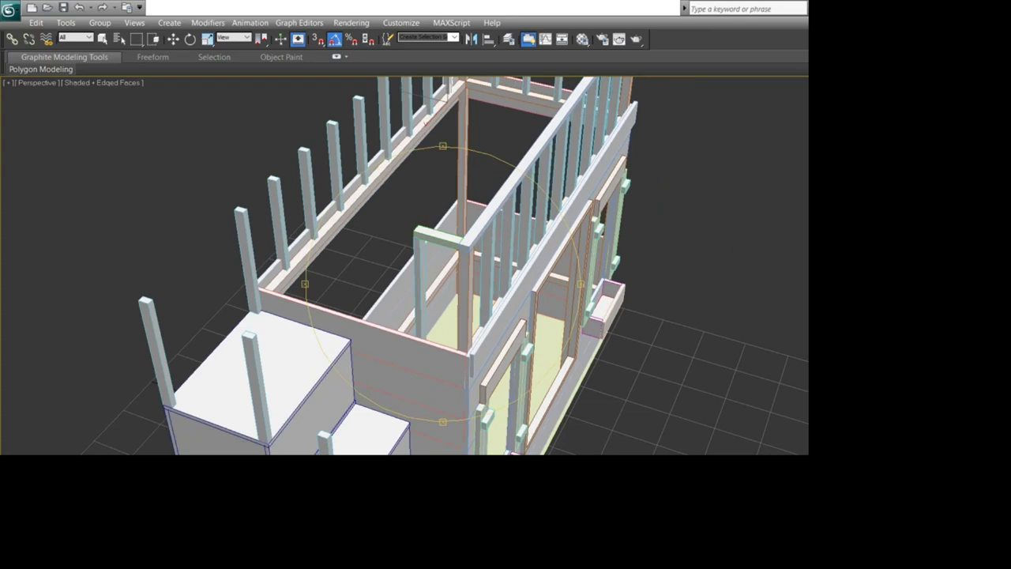
scroll(443, 284, down, 6)
drag(443, 316, 332, 261)
middle_drag(332, 260, 392, 301)
scroll(442, 284, up, 4)
scroll(442, 284, down, 2)
drag(392, 302, 466, 278)
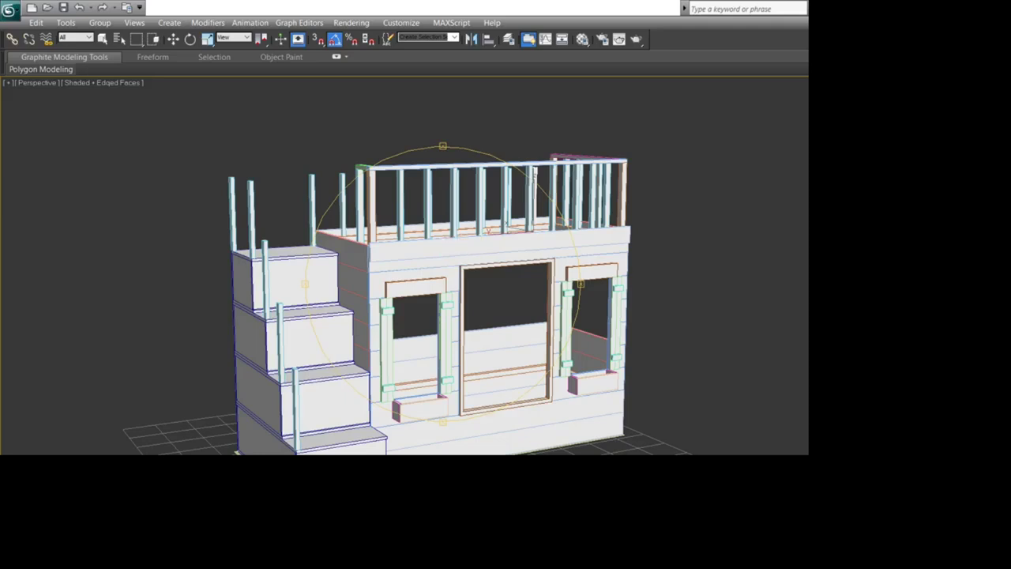
scroll(442, 284, down, 3)
drag(426, 277, 402, 273)
middle_drag(403, 272, 464, 269)
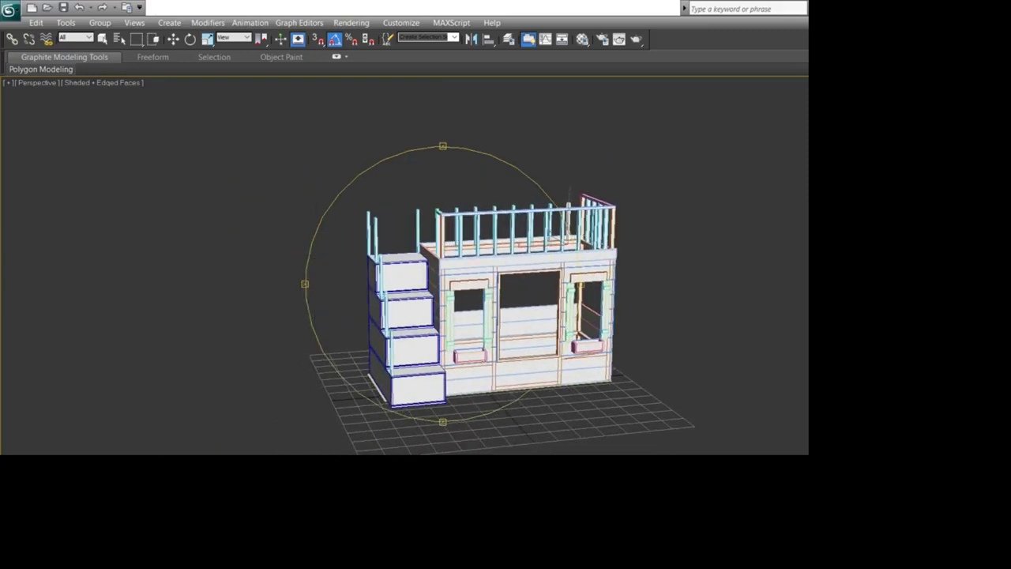
scroll(442, 284, up, 2)
scroll(442, 285, down, 1)
drag(482, 276, 518, 274)
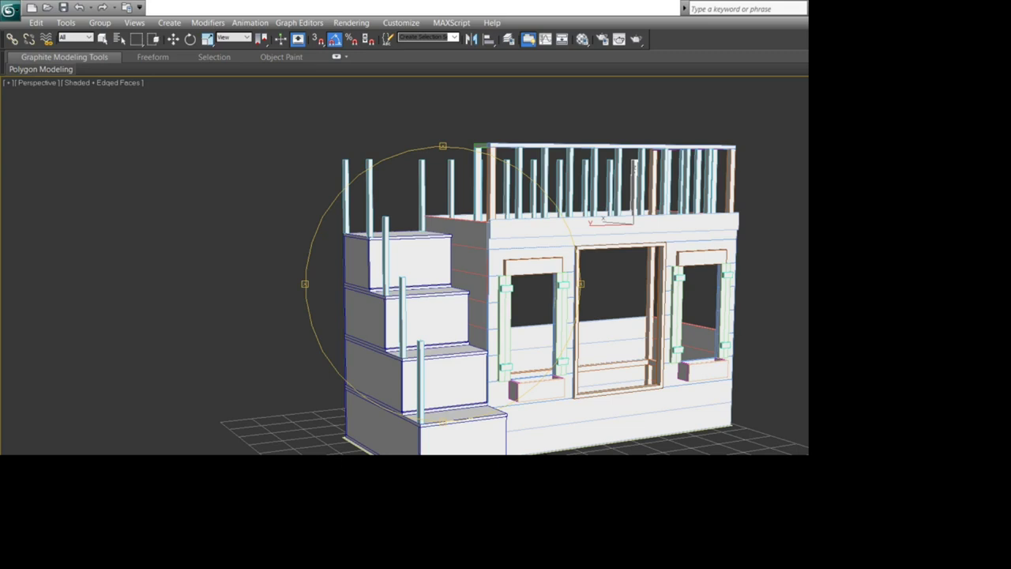
drag(442, 285, 559, 278)
scroll(387, 304, up, 5)
scroll(387, 304, down, 5)
scroll(387, 304, up, 3)
scroll(490, 281, down, 5)
Step: Isolate the four handrail posts along the front edges of the stair steps
key(alt+w)
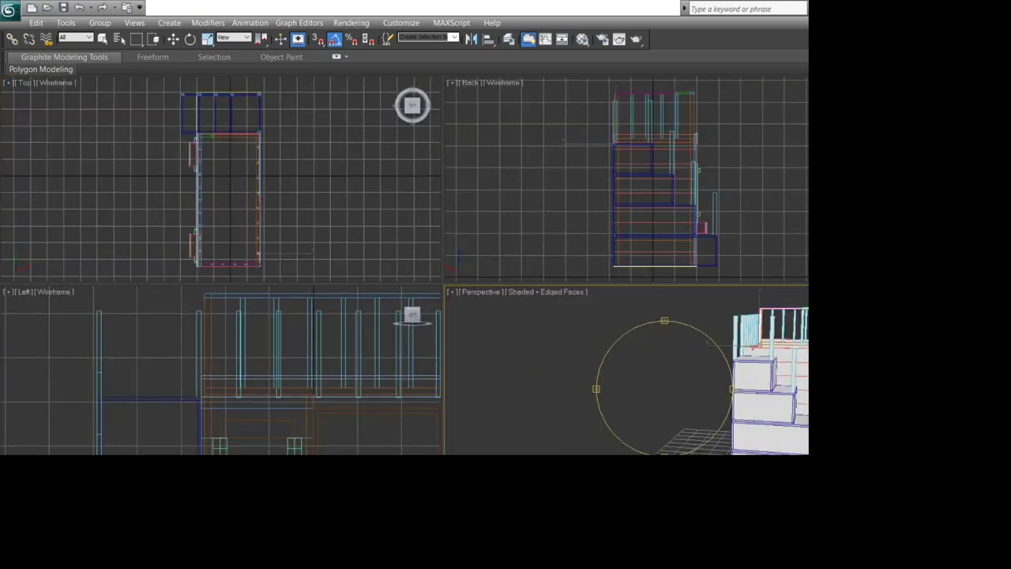
key(w)
key(alt+w)
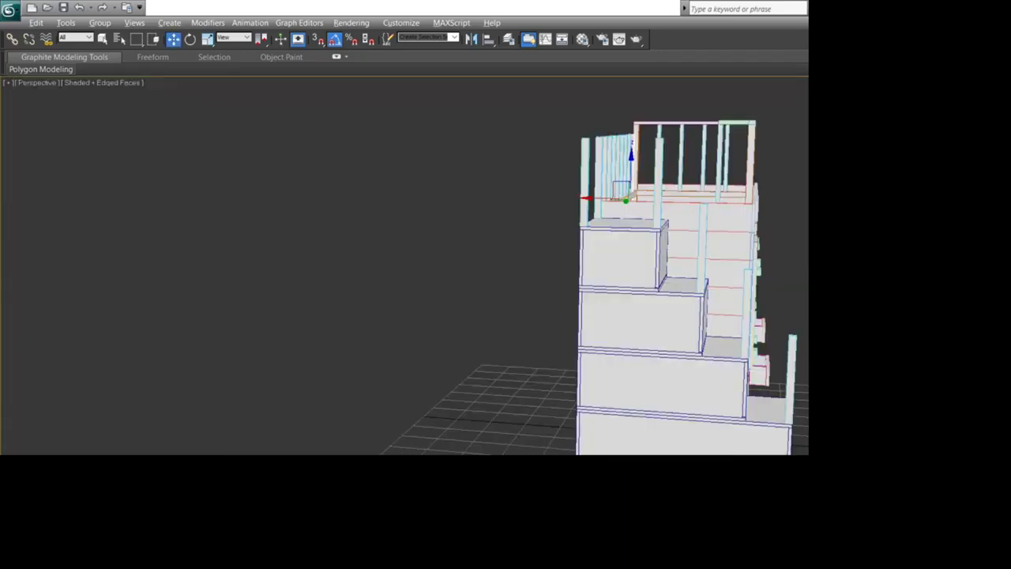
ctrl+click(747, 316)
ctrl+click(702, 246)
ctrl+click(658, 182)
key(alt+q)
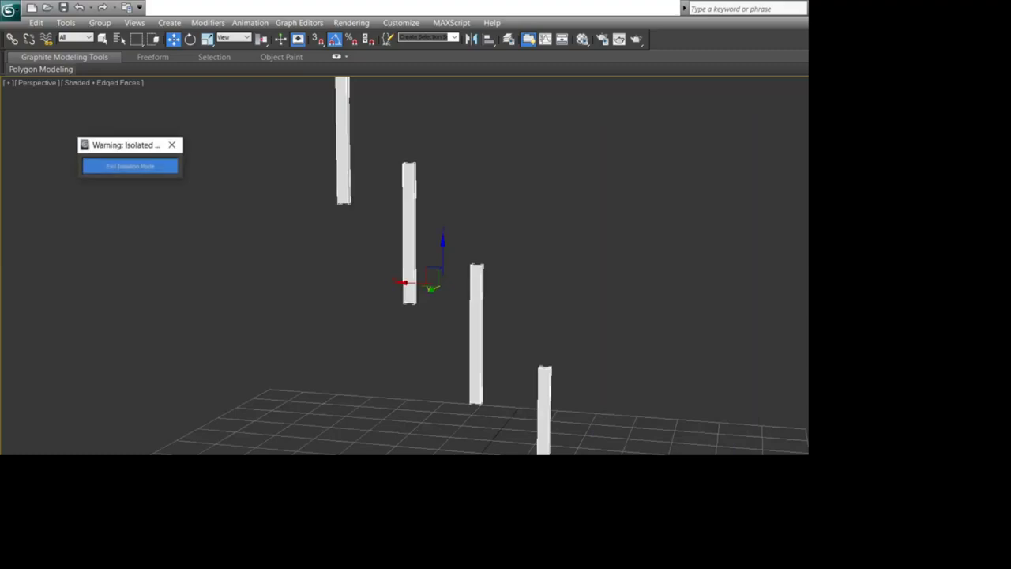
Step: Draw a snapped line in the Back view from the highest stair post's upper outer corner to the lowest post's
click(658, 182)
key(alt+w)
click(624, 189)
key(alt+w)
scroll(592, 189, up, 2)
middle_drag(592, 190, 594, 239)
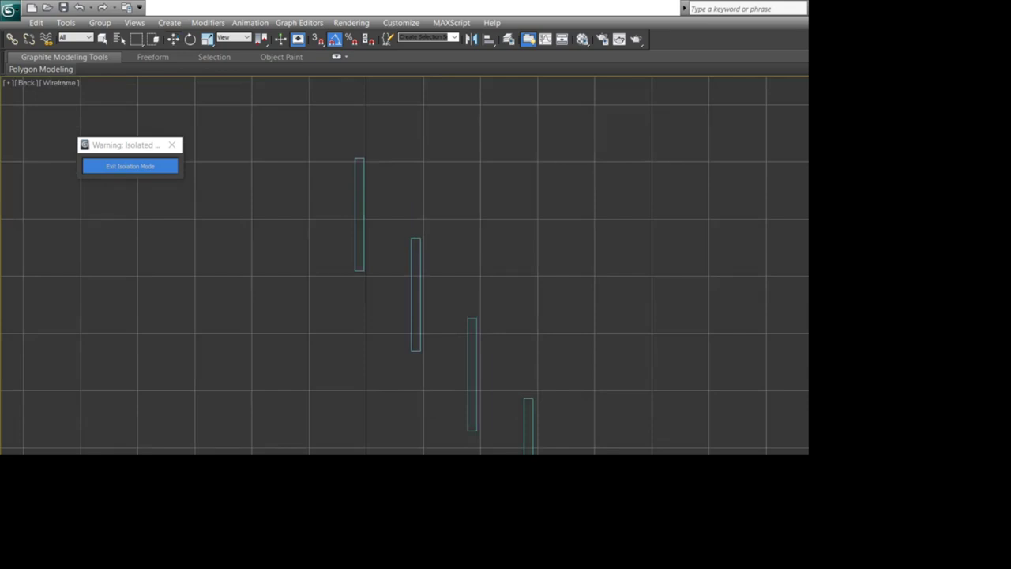
key(s)
click(364, 159)
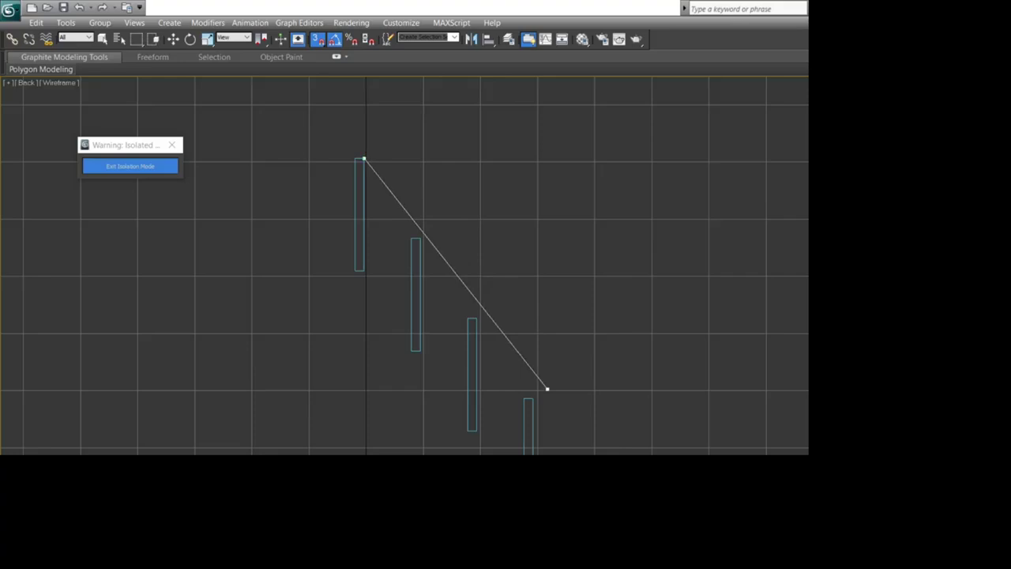
click(533, 398)
right_click(564, 367)
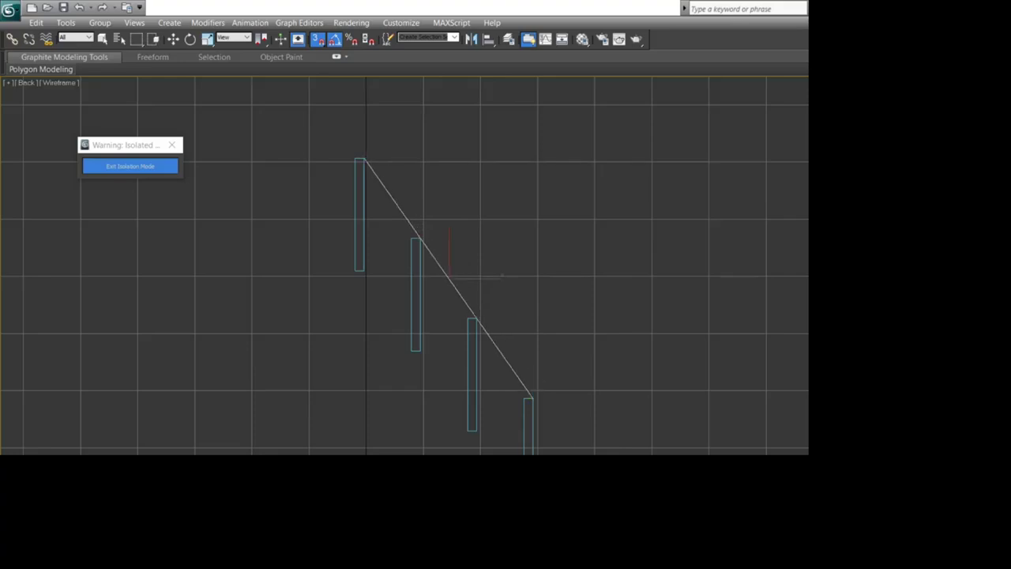
Step: Outline the sloping line outward into a thin closed handrail profile
key(w)
key(1)
key(Return)
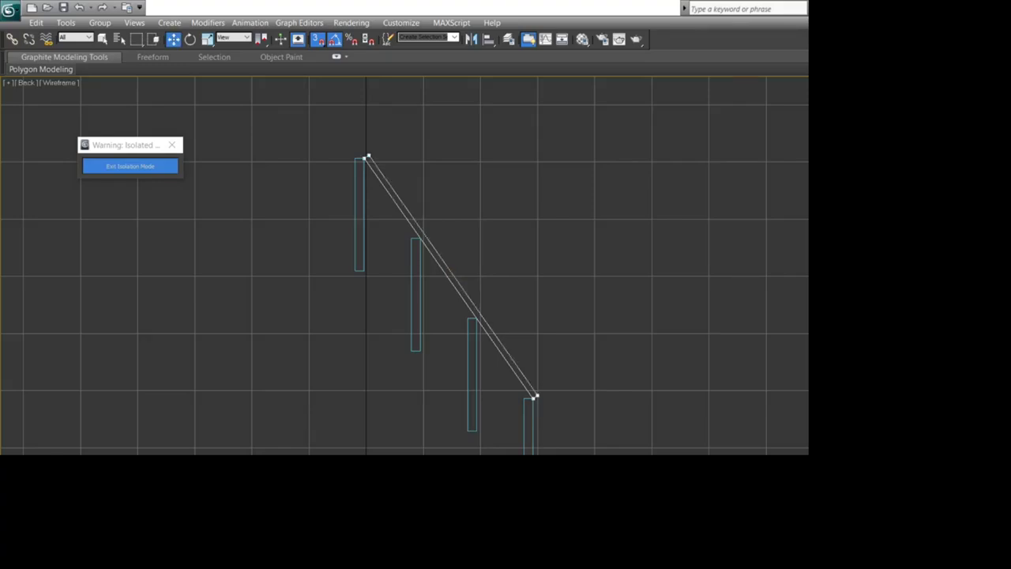
key(1)
Step: Extrude the sloping handrail profile sideways, then select one of the stair posts to compare its thickness
key(alt+w)
click(601, 379)
key(alt+w)
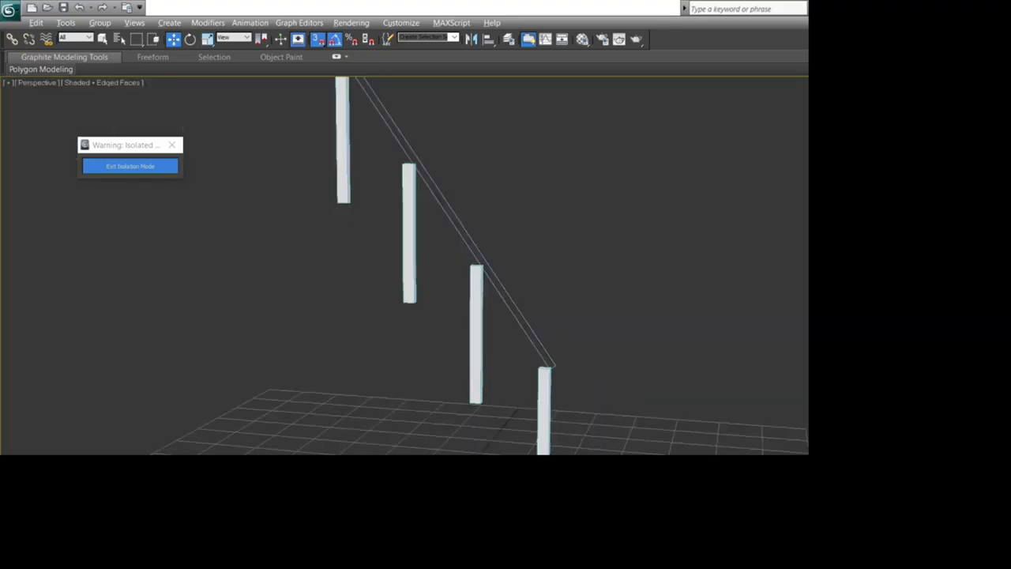
alt+middle_drag(505, 269, 367, 270)
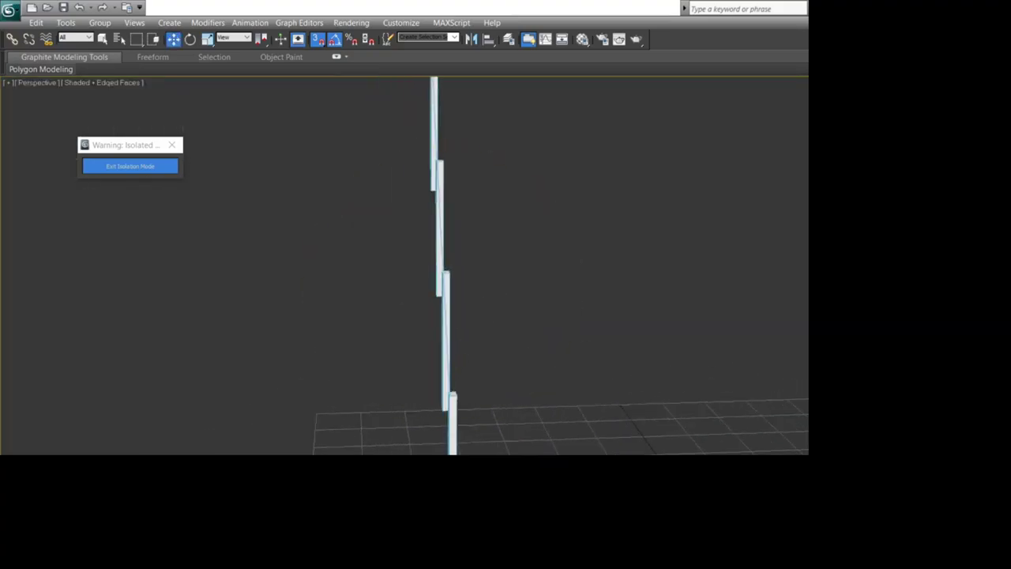
click(440, 229)
click(446, 348)
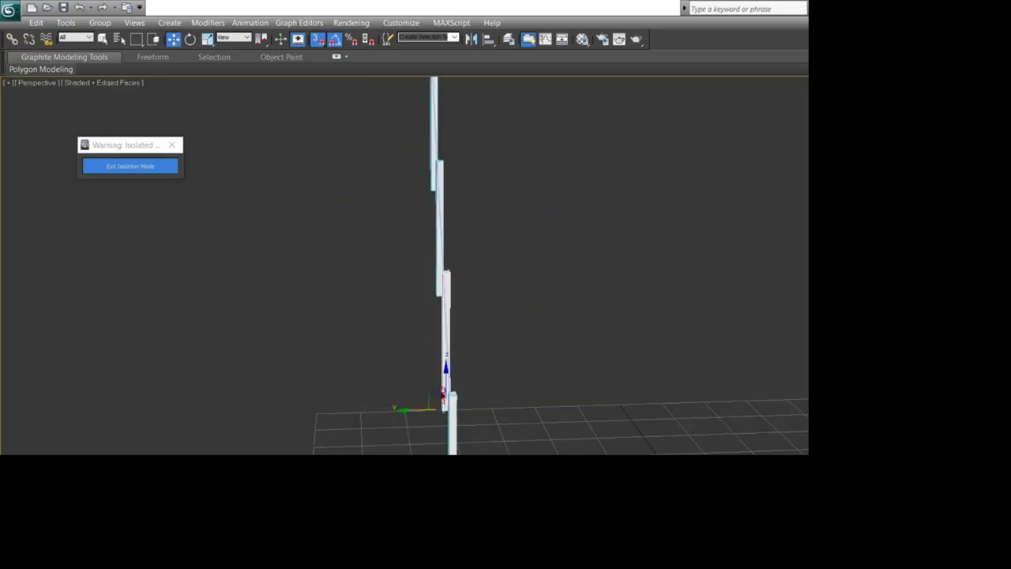
click(506, 332)
click(439, 229)
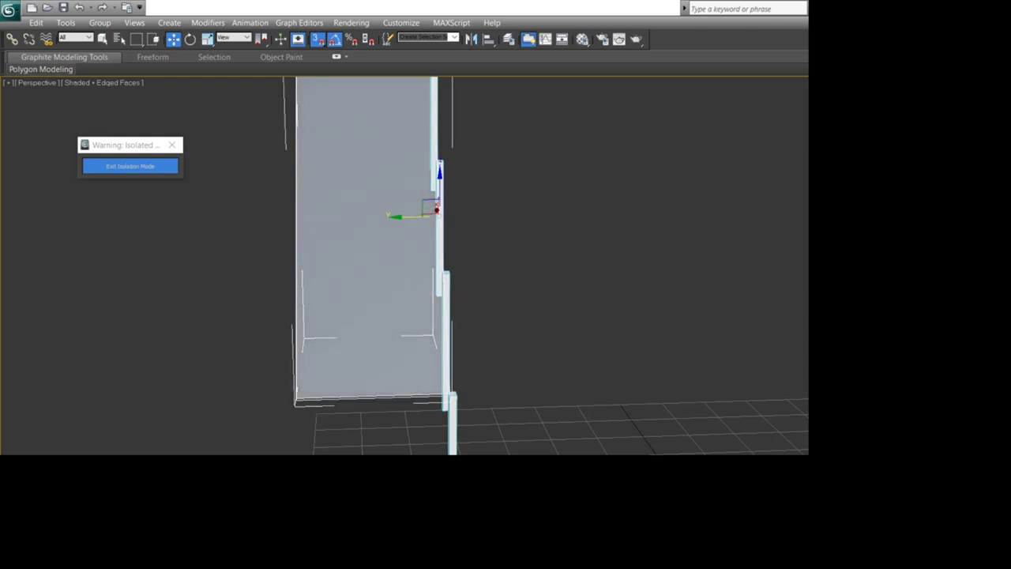
Step: Undo the post selections and reduce the handrail's extrusion depth to match the width of the stair posts
key(ctrl+z)
key(ctrl+z)
scroll(445, 282, up, 4)
middle_drag(444, 379, 379, 83)
scroll(387, 245, up, 3)
alt+middle_drag(387, 245, 379, 300)
click(350, 316)
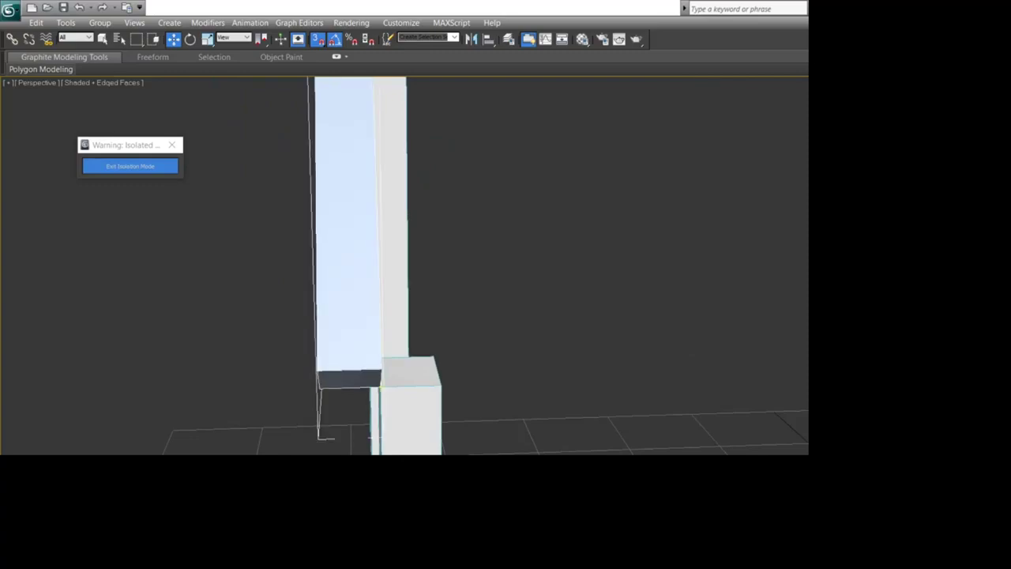
Step: Snap the sloping handrail sideways onto the top of the lowest stair post and exit isolation
drag(381, 387, 441, 386)
click(448, 289)
scroll(443, 283, down, 4)
scroll(442, 282, down, 3)
key(ctrl+r)
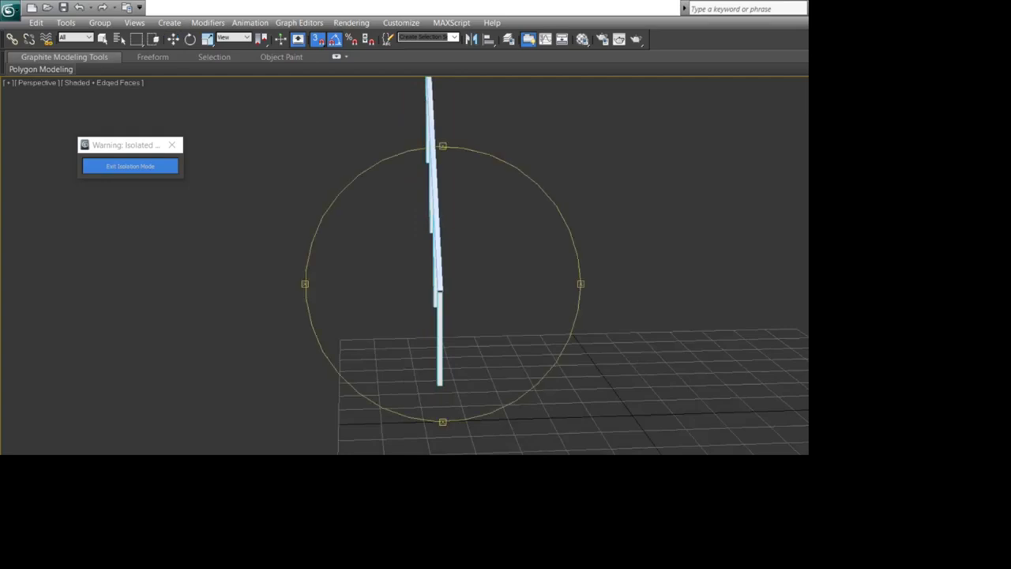
alt+middle_drag(442, 283, 482, 280)
click(171, 145)
Step: Examine the sloping handrail's fit on the staircase posts from close up and from a distance
middle_drag(379, 261, 306, 263)
key(ctrl+r)
alt+middle_drag(537, 273, 423, 281)
scroll(443, 276, down, 5)
drag(422, 280, 489, 280)
scroll(490, 281, up, 5)
middle_drag(490, 281, 394, 262)
drag(395, 263, 428, 266)
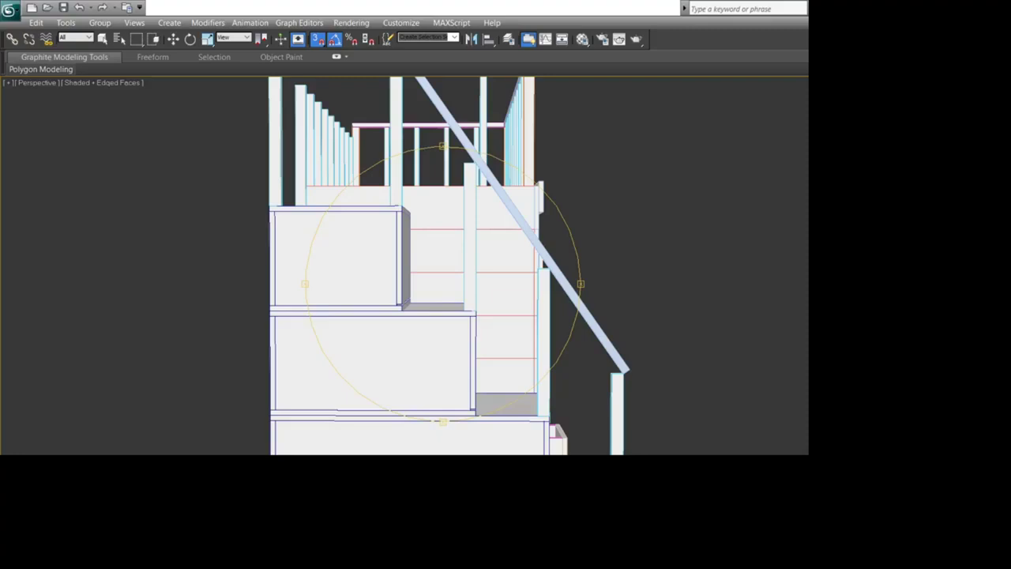
scroll(443, 284, down, 3)
middle_drag(443, 261, 445, 308)
drag(445, 308, 339, 304)
scroll(442, 284, down, 4)
drag(442, 315, 544, 324)
key(alt+w)
right_click(410, 256)
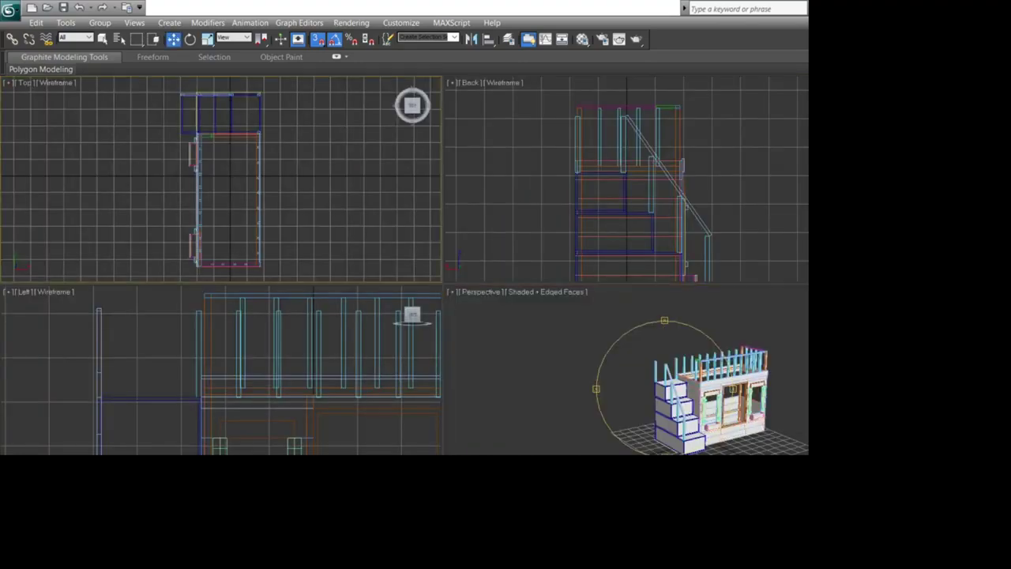
click(522, 355)
key(alt+w)
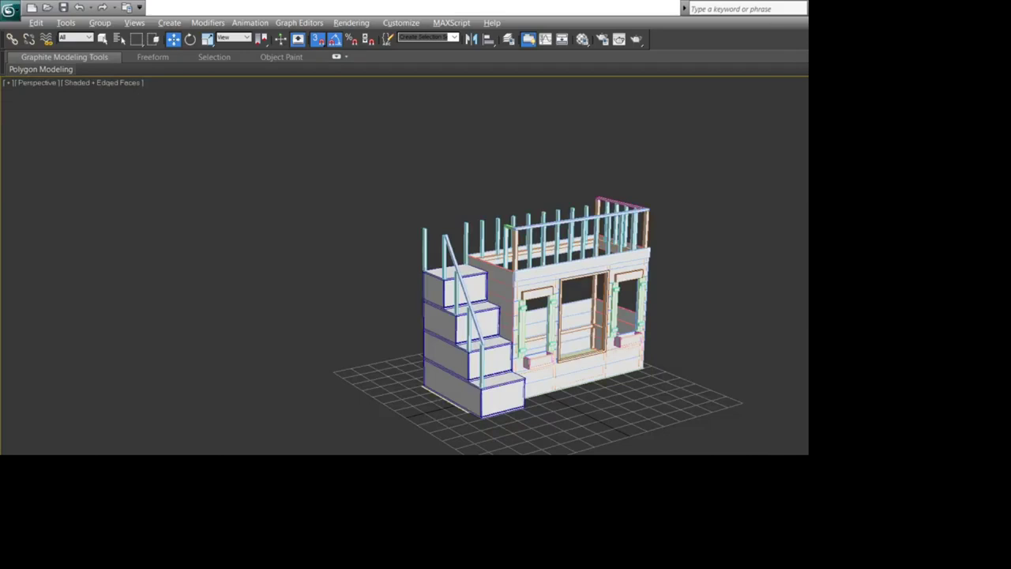
key(ctrl+r)
mouse_move(395, 308)
mouse_down()
mouse_move(656, 296)
mouse_move(482, 300)
mouse_move(447, 288)
mouse_move(361, 299)
mouse_move(381, 302)
mouse_up()
scroll(442, 285, up, 4)
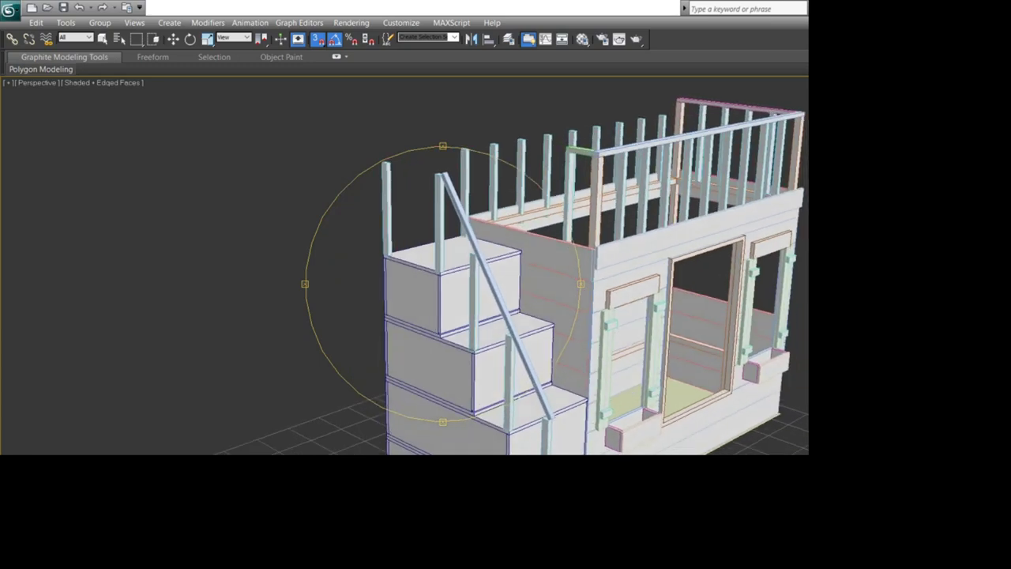
Step: Isolate the bed's rear guardrail posts together with the top step's rear outer post and the tall far corner post
middle_drag(381, 302, 295, 446)
drag(379, 316, 380, 351)
key(w)
drag(380, 305, 400, 316)
drag(399, 258, 399, 274)
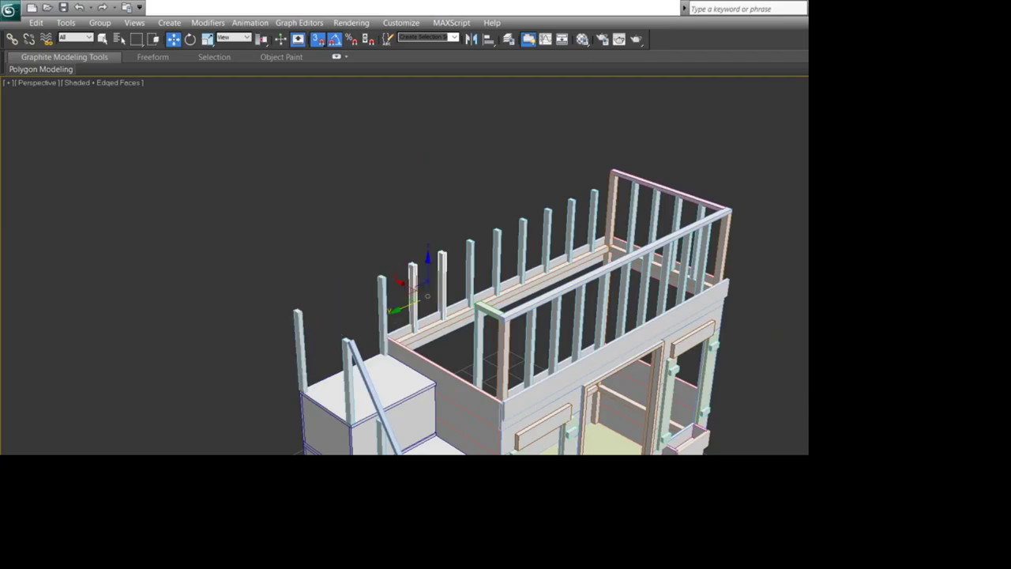
ctrl+drag(295, 270, 324, 332)
ctrl+drag(337, 198, 448, 296)
ctrl+drag(454, 181, 522, 259)
ctrl+drag(605, 222, 604, 223)
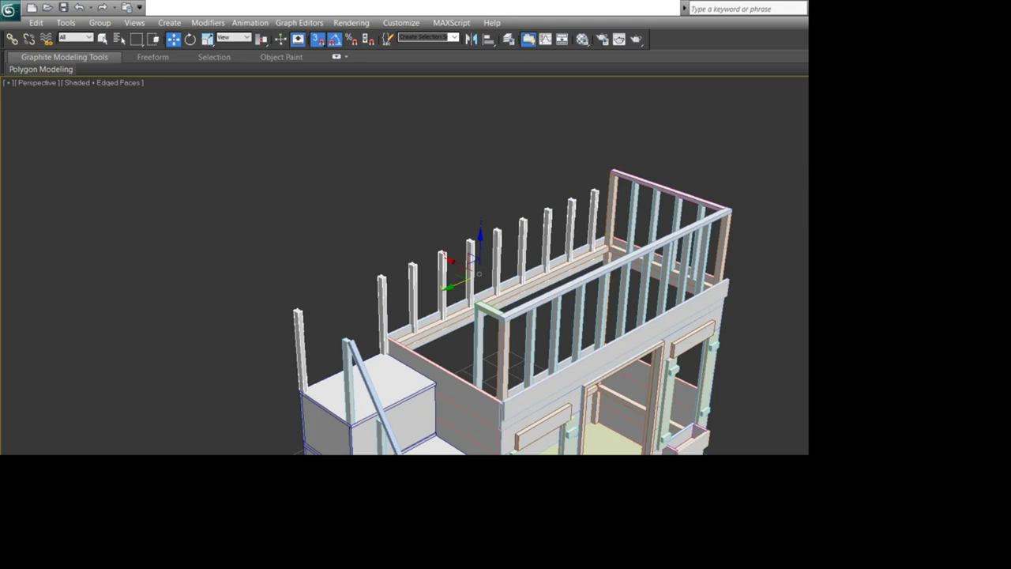
ctrl+click(612, 203)
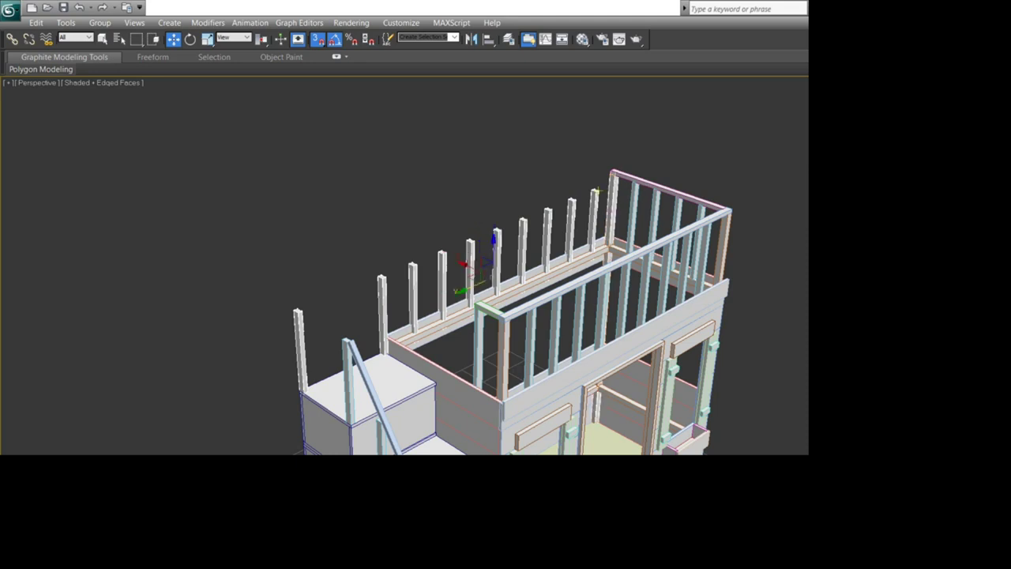
key(alt+q)
Step: Draw a narrow snapped rectangle in the Top view, from the top step's outer post to the last short rear post
key(alt+w)
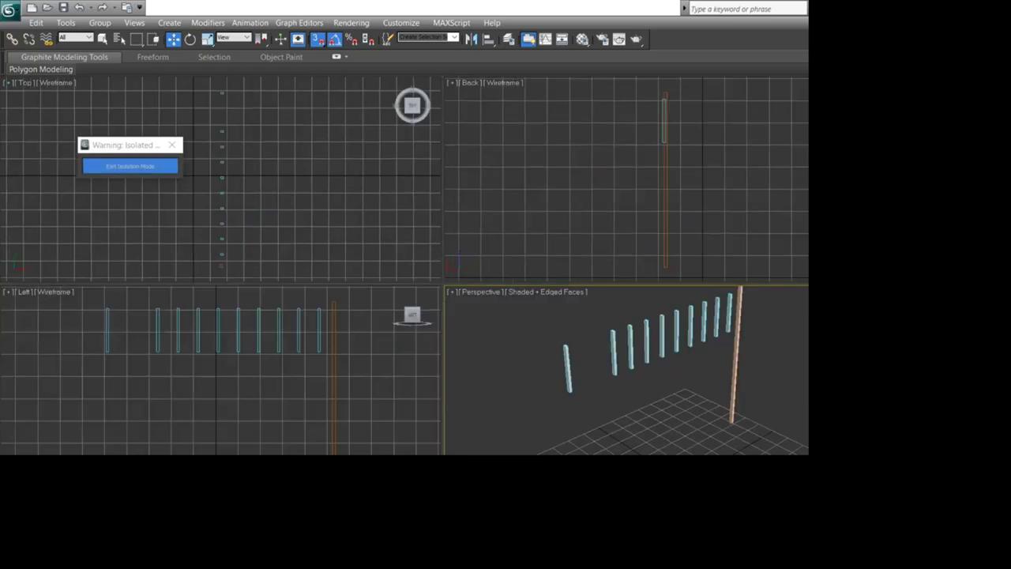
click(300, 197)
key(alt+w)
middle_drag(442, 221, 437, 225)
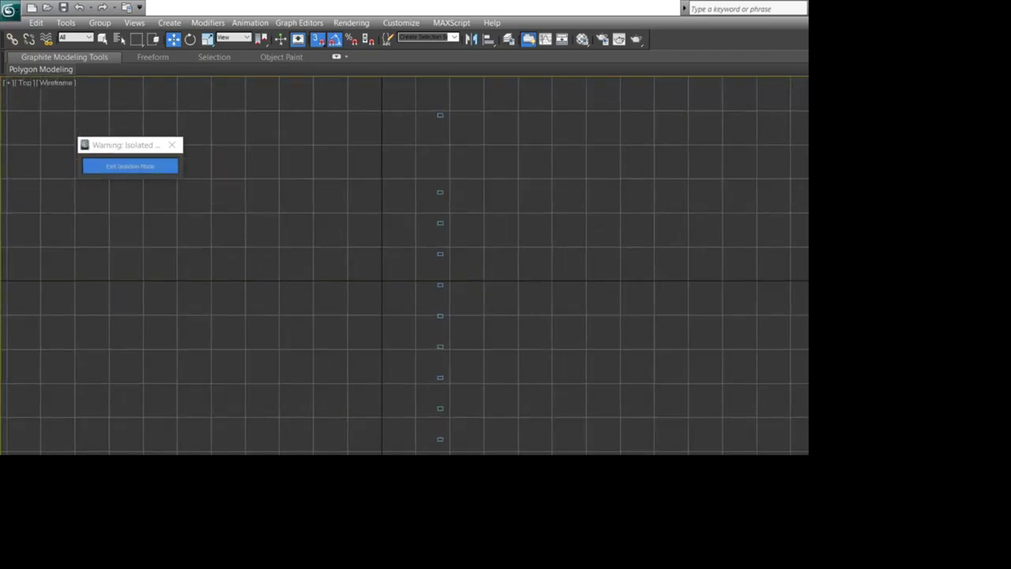
click(441, 116)
drag(443, 114, 437, 440)
key(w)
key(alt+w)
right_click(540, 411)
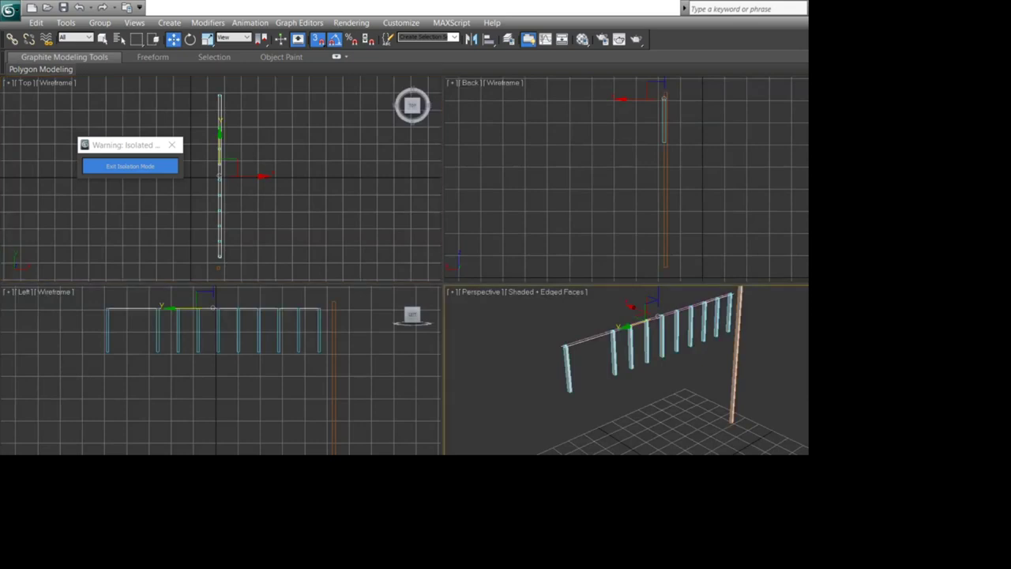
Step: Enlarge the Perspective view, deselect the rear guardrail's top rail and exit isolation so the whole bed is shown
key(alt+w)
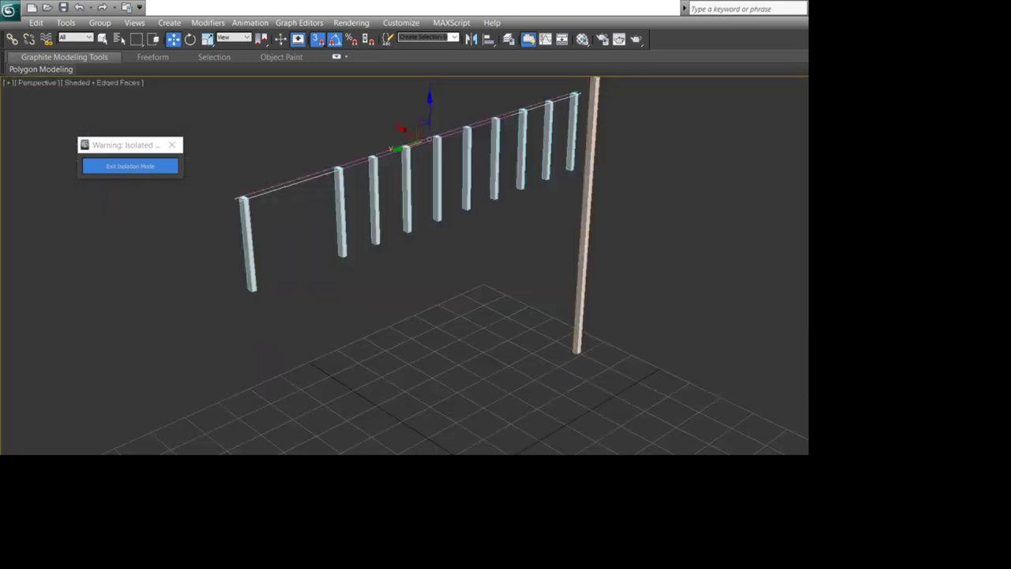
key(ctrl+d)
scroll(462, 284, down, 3)
middle_drag(462, 284, 446, 287)
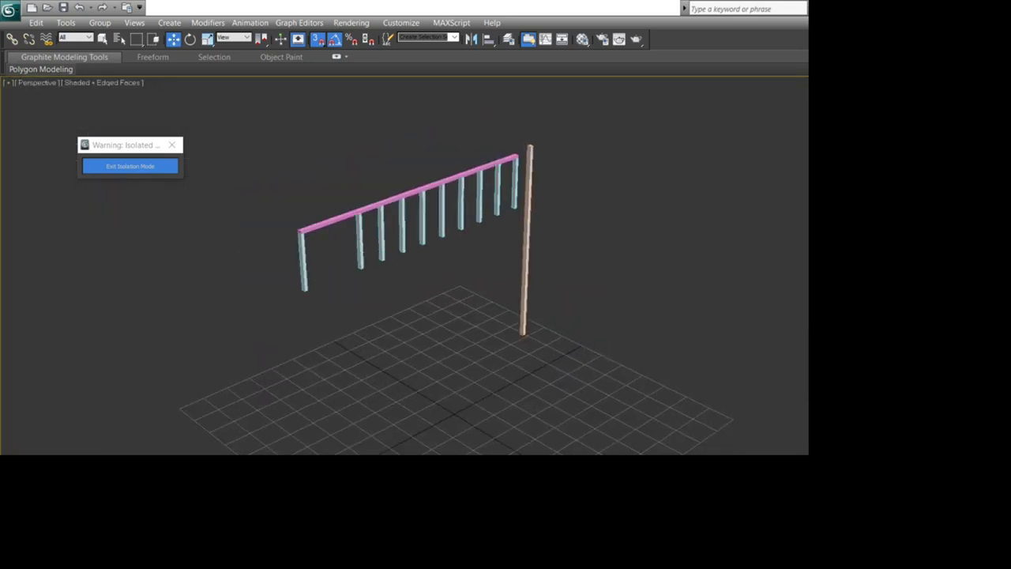
click(131, 166)
middle_drag(522, 347, 450, 293)
scroll(450, 292, down, 3)
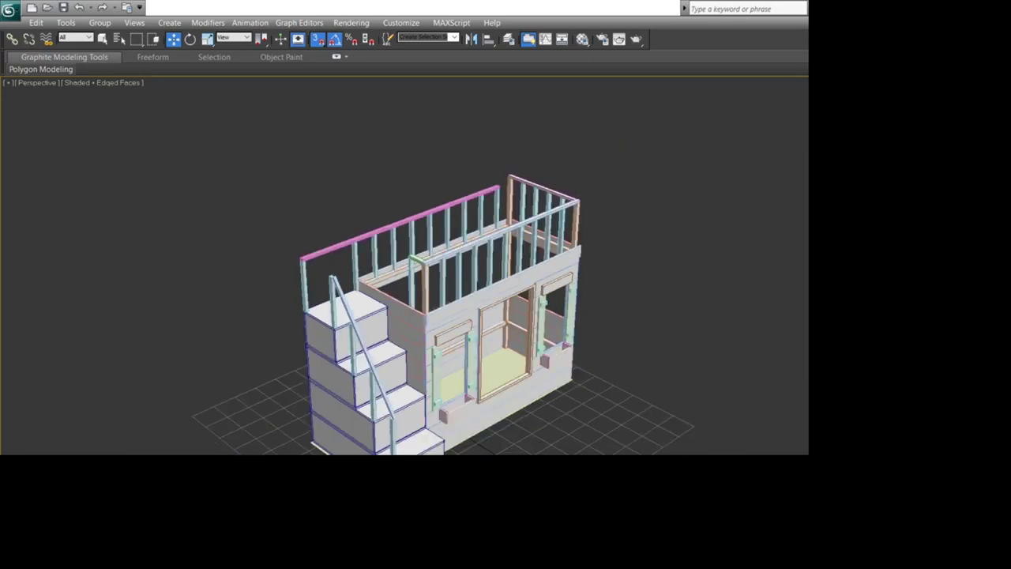
Step: Examine the rear guardrail with its top rail on the full bed from the stair side and the front
key(ctrl+r)
drag(387, 308, 332, 285)
scroll(458, 316, up, 4)
scroll(332, 284, down, 3)
middle_drag(410, 316, 446, 286)
drag(446, 286, 327, 288)
middle_drag(328, 289, 412, 348)
drag(442, 308, 399, 318)
middle_drag(443, 292, 460, 323)
scroll(461, 323, down, 4)
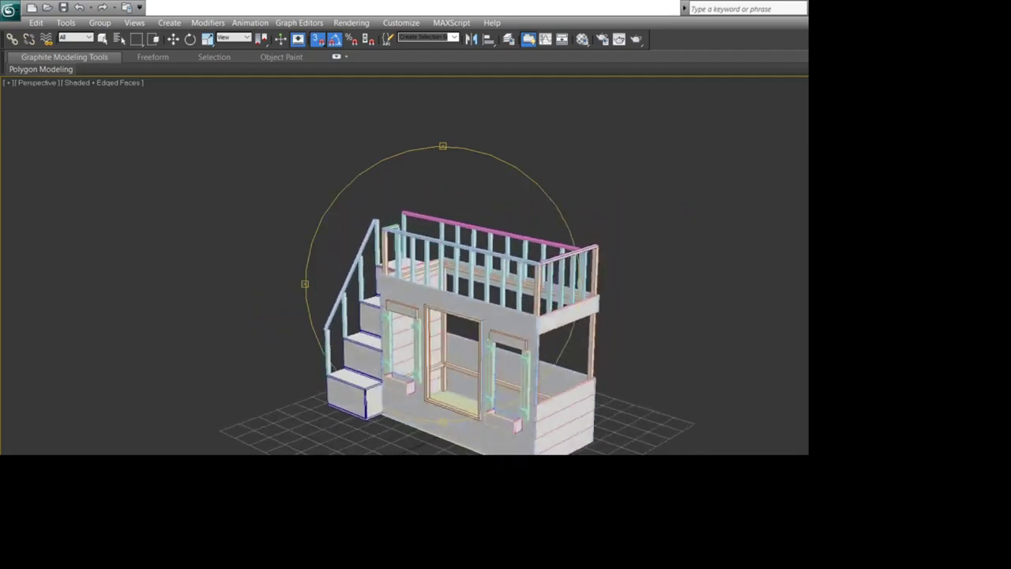
drag(454, 312, 505, 320)
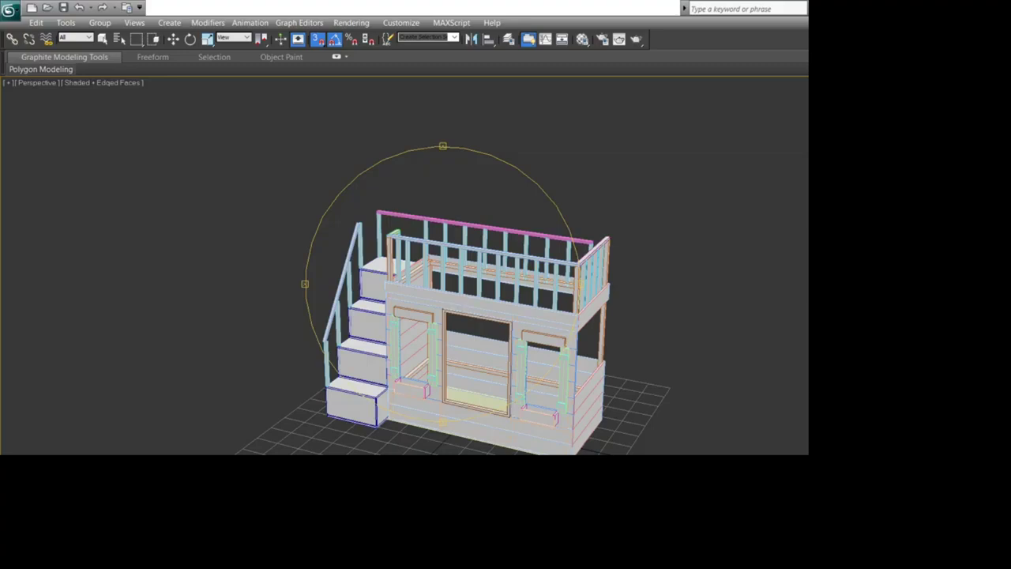
Step: Inspect the storage staircase up close, from the lowest step to the top step and its handrail posts
middle_drag(363, 363, 431, 254)
scroll(410, 375, up, 5)
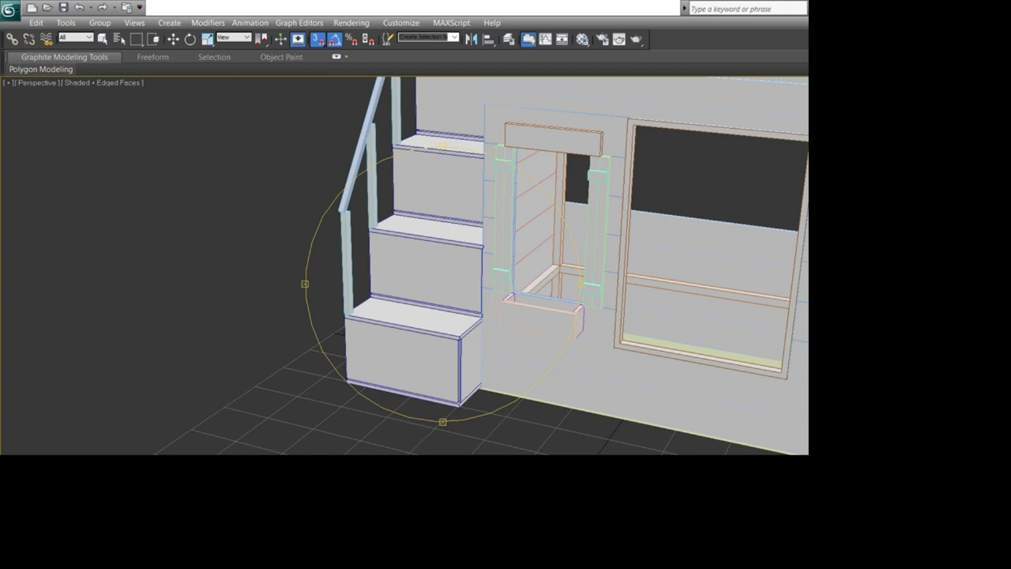
middle_drag(431, 254, 414, 380)
scroll(413, 317, down, 5)
scroll(414, 380, up, 5)
scroll(442, 285, down, 3)
scroll(442, 285, up, 3)
middle_drag(442, 284, 424, 336)
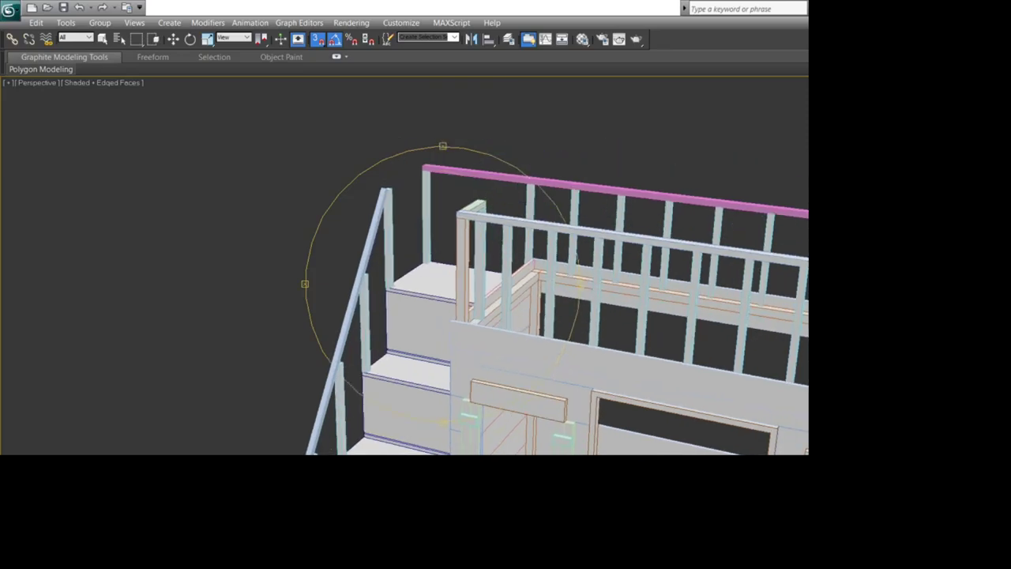
Step: Examine the bed's open end, staircase side and front openings from all around and from close up
scroll(442, 285, down, 4)
middle_drag(442, 285, 348, 210)
drag(395, 284, 264, 273)
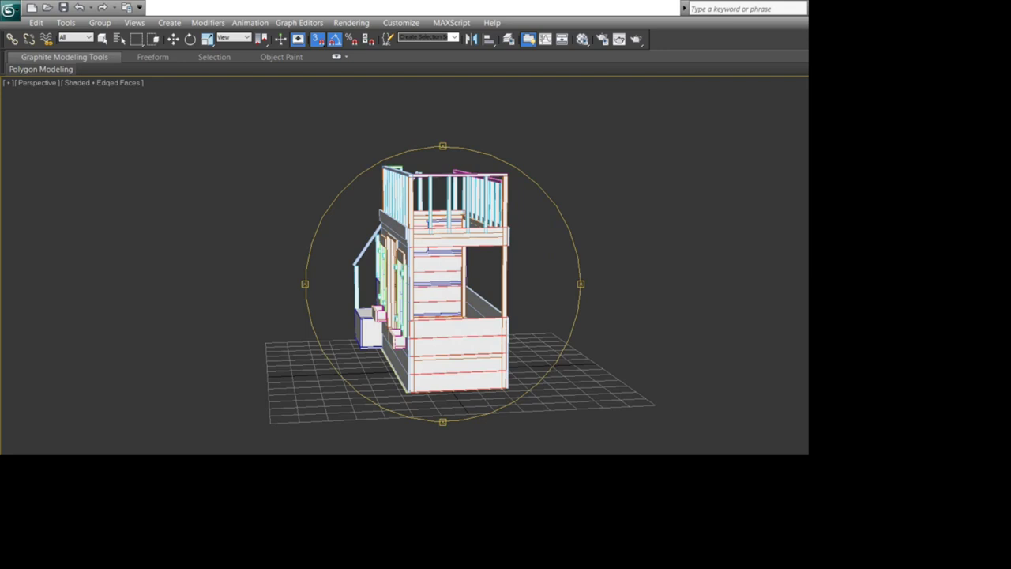
drag(265, 273, 328, 275)
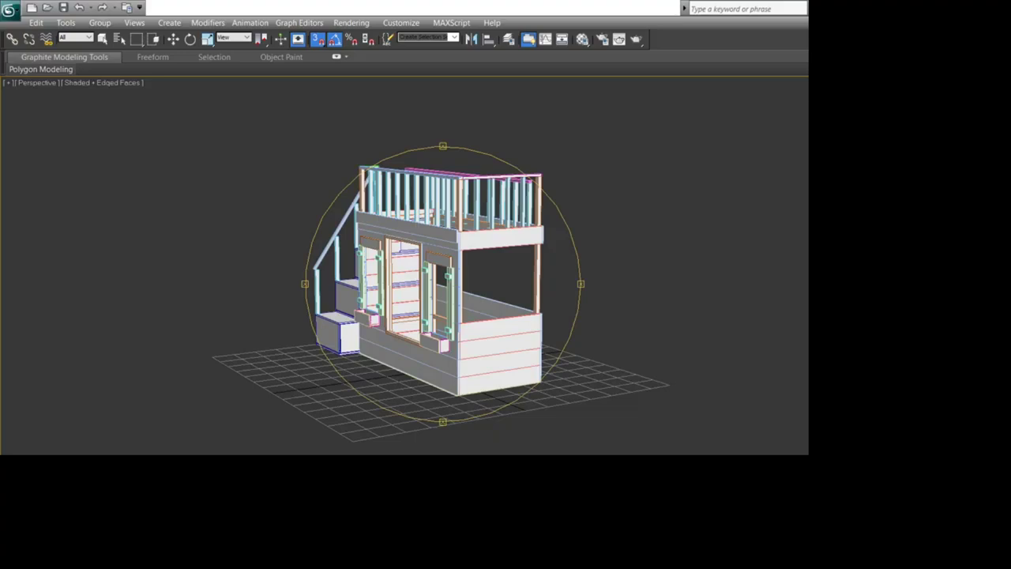
drag(395, 285, 517, 285)
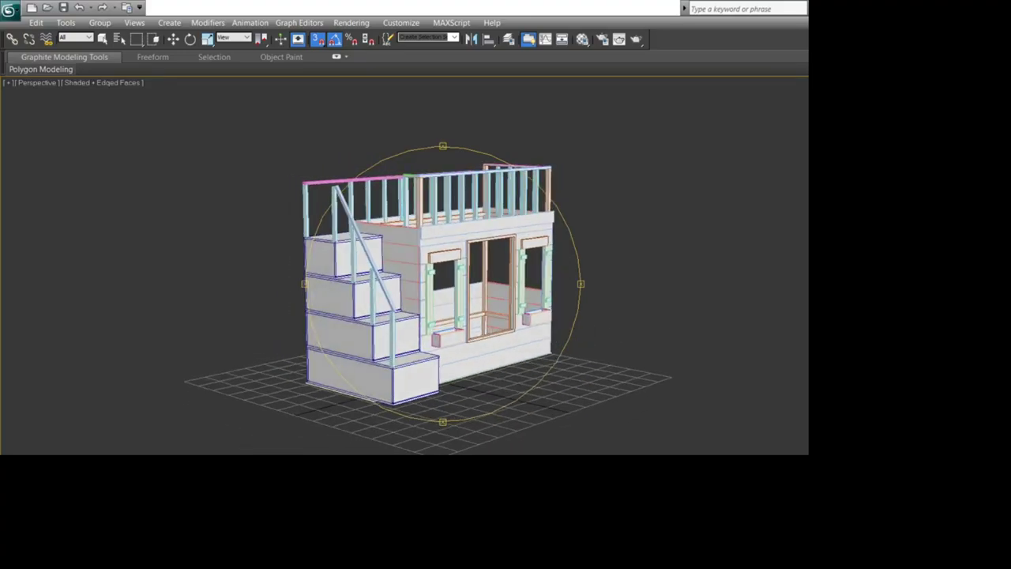
drag(442, 284, 387, 290)
middle_drag(387, 291, 425, 329)
scroll(442, 284, up, 5)
scroll(443, 284, down, 2)
scroll(442, 284, down, 3)
drag(443, 284, 379, 276)
middle_drag(443, 284, 371, 173)
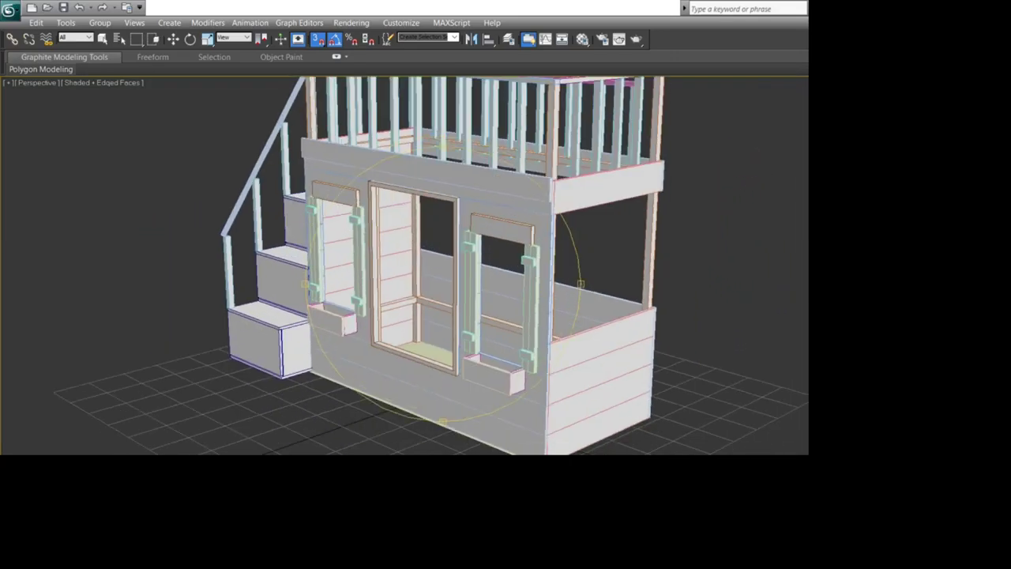
scroll(442, 285, up, 4)
scroll(442, 285, down, 2)
drag(442, 284, 510, 268)
Step: Select the front wall piece beside the doorway and check the shutters and planter boxes against the reference photo
key(w)
click(614, 167)
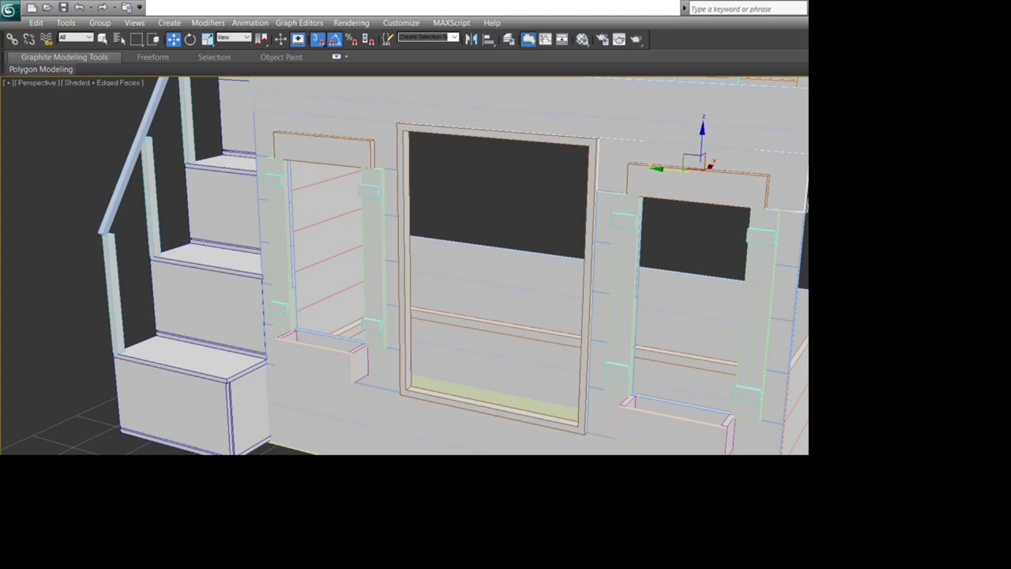
key(ctrl+r)
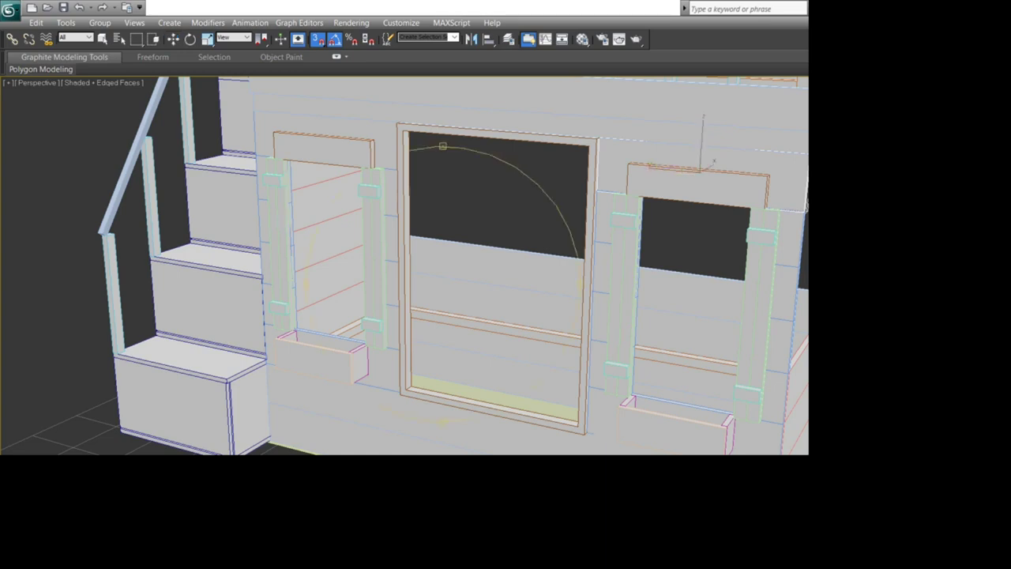
drag(442, 284, 394, 320)
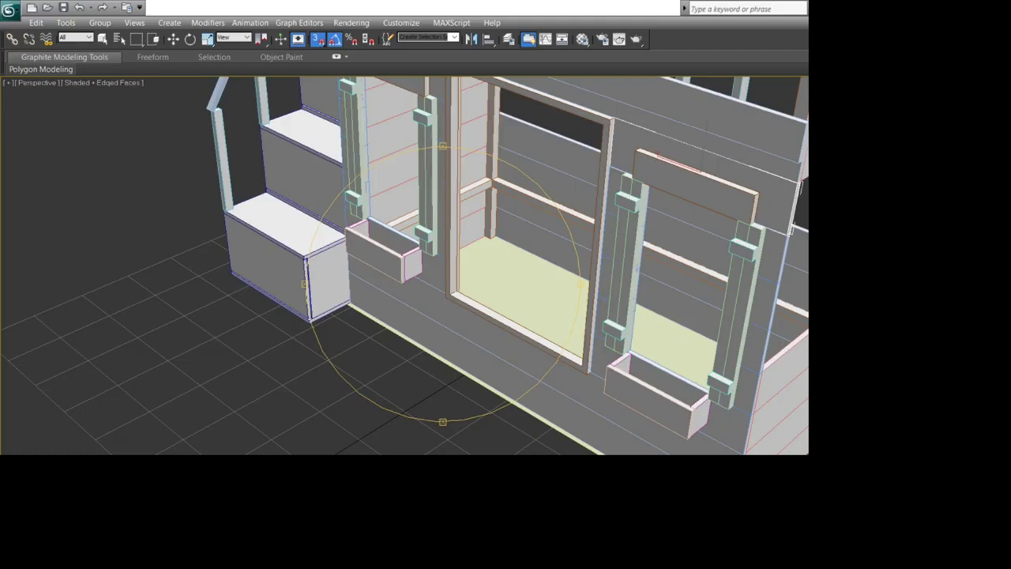
key(alt+Tab)
click(399, 260)
click(398, 296)
click(348, 331)
click(451, 295)
click(296, 295)
click(348, 225)
click(451, 331)
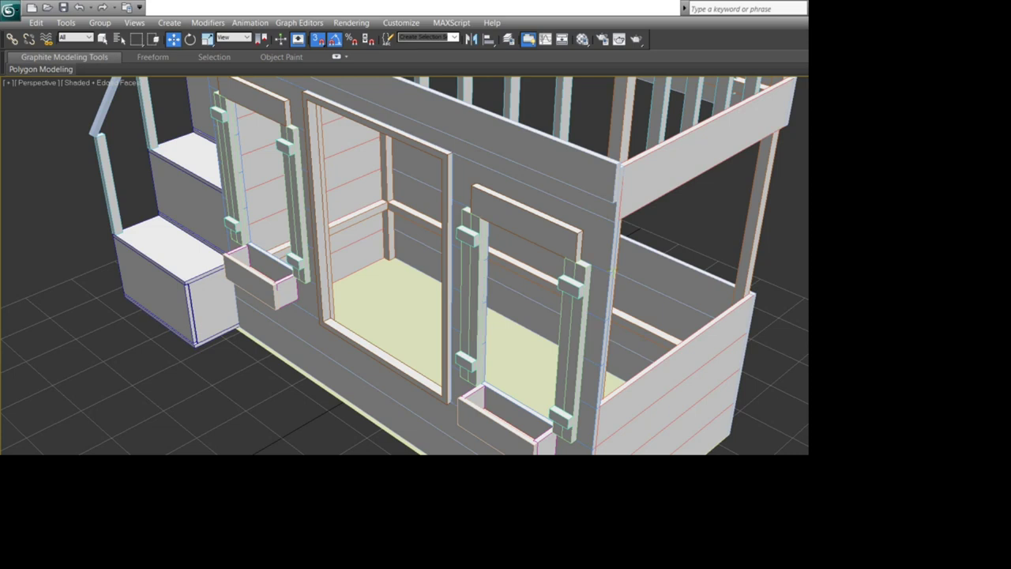
Step: Compare the bed's overall proportions from the front, the open end and the staircase corner
key(ctrl+r)
drag(426, 316, 579, 280)
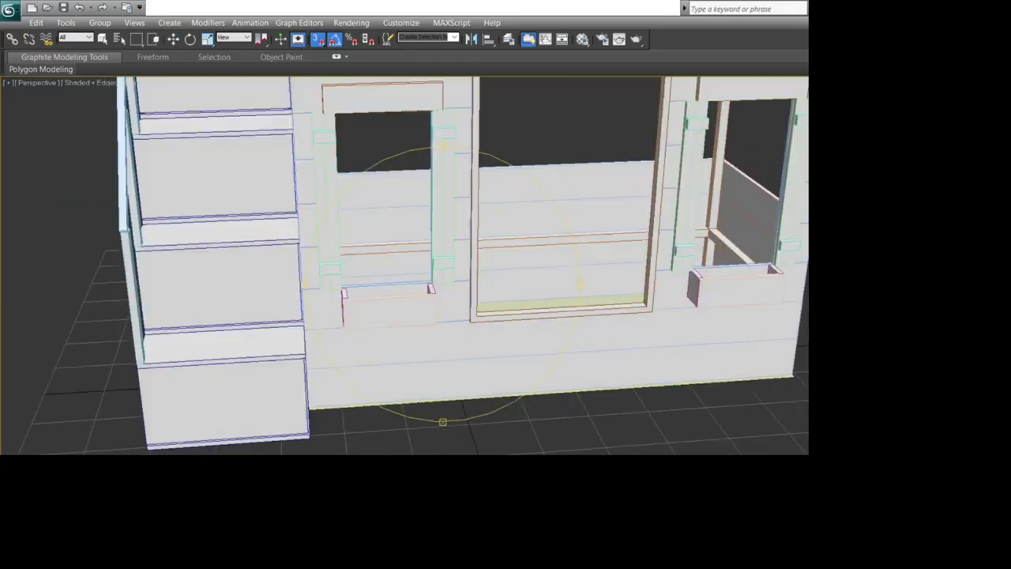
scroll(490, 284, down, 5)
mouse_move(490, 284)
mouse_down()
mouse_move(438, 300)
mouse_move(375, 296)
mouse_move(369, 277)
mouse_move(513, 320)
mouse_move(573, 277)
mouse_move(399, 280)
mouse_move(470, 283)
mouse_up()
mouse_move(521, 262)
mouse_down()
mouse_move(474, 262)
mouse_move(521, 262)
mouse_up()
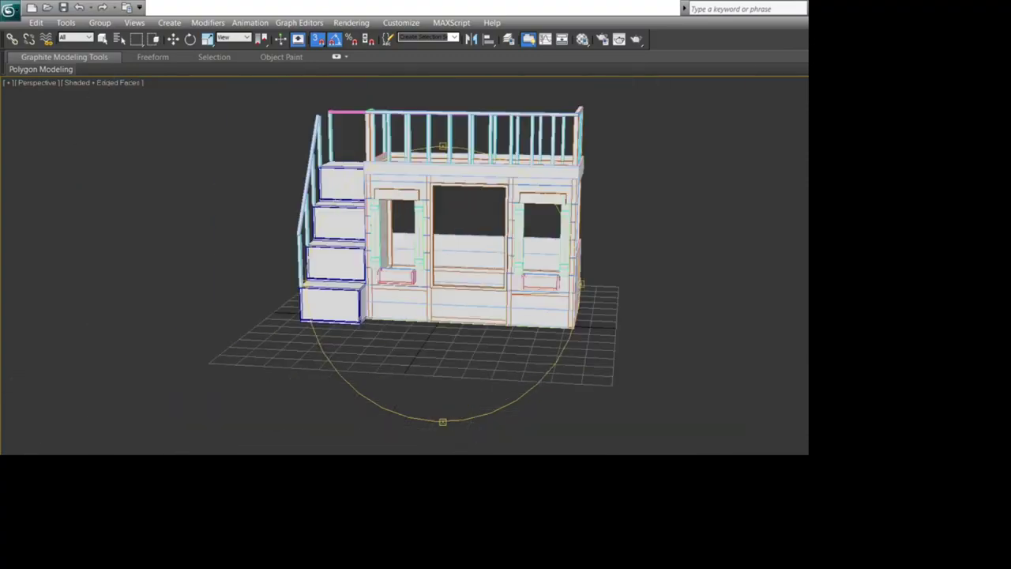
drag(558, 209, 358, 230)
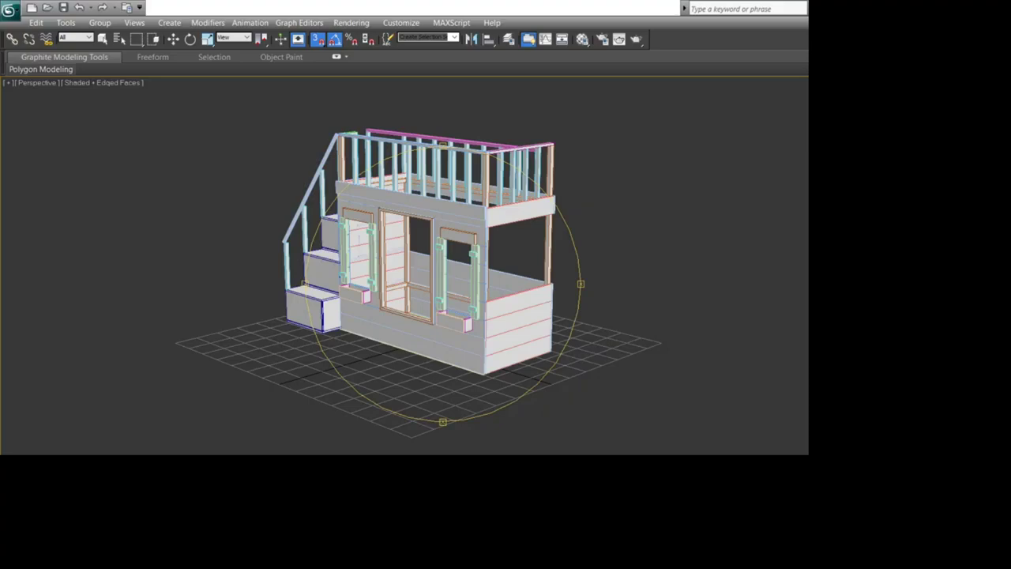
drag(359, 239, 462, 249)
scroll(442, 283, up, 5)
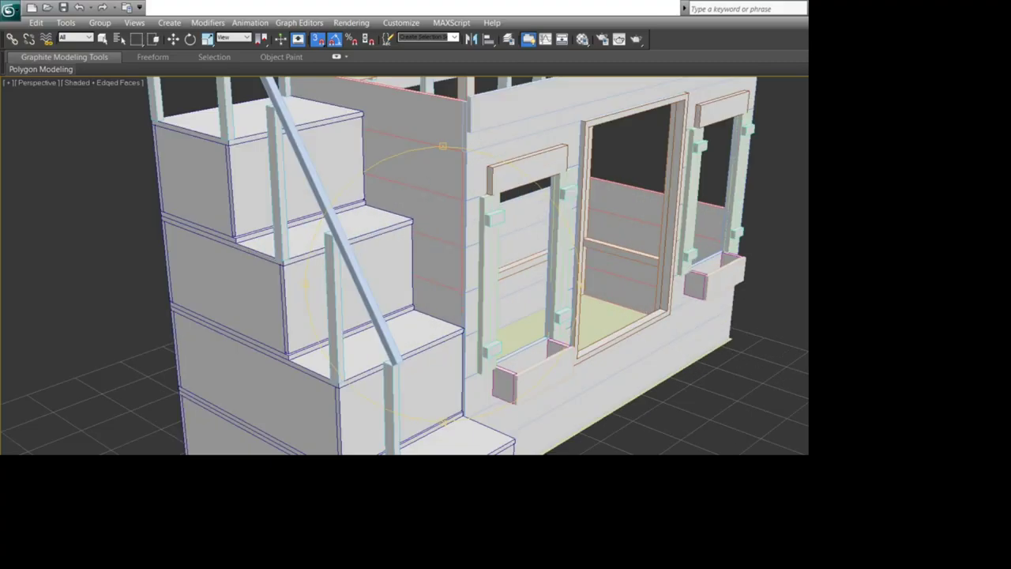
scroll(443, 284, down, 5)
drag(559, 215, 496, 252)
Step: Turn off snapping and select the wide board along the upper bunk's front edge
key(w)
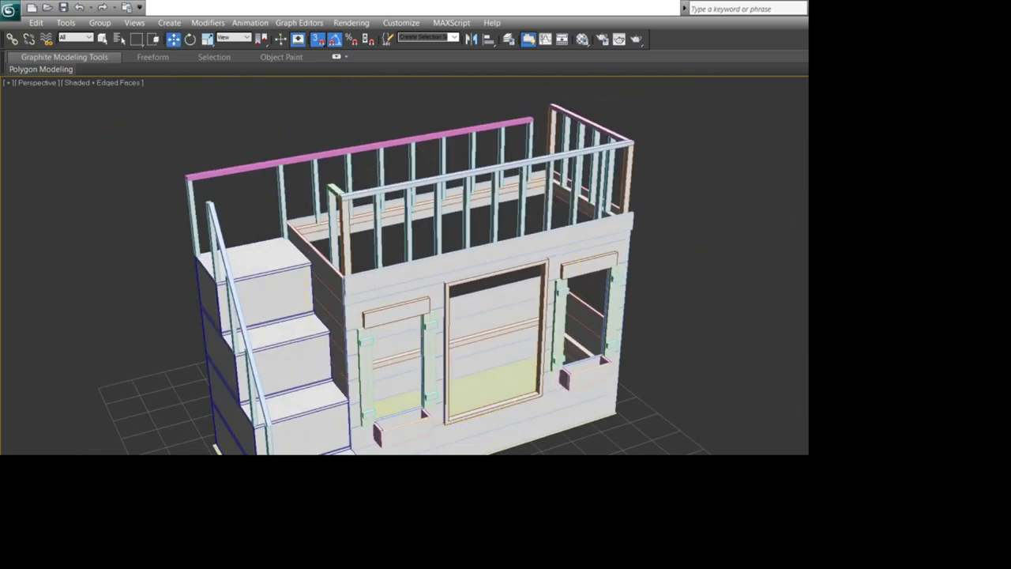
key(s)
click(479, 247)
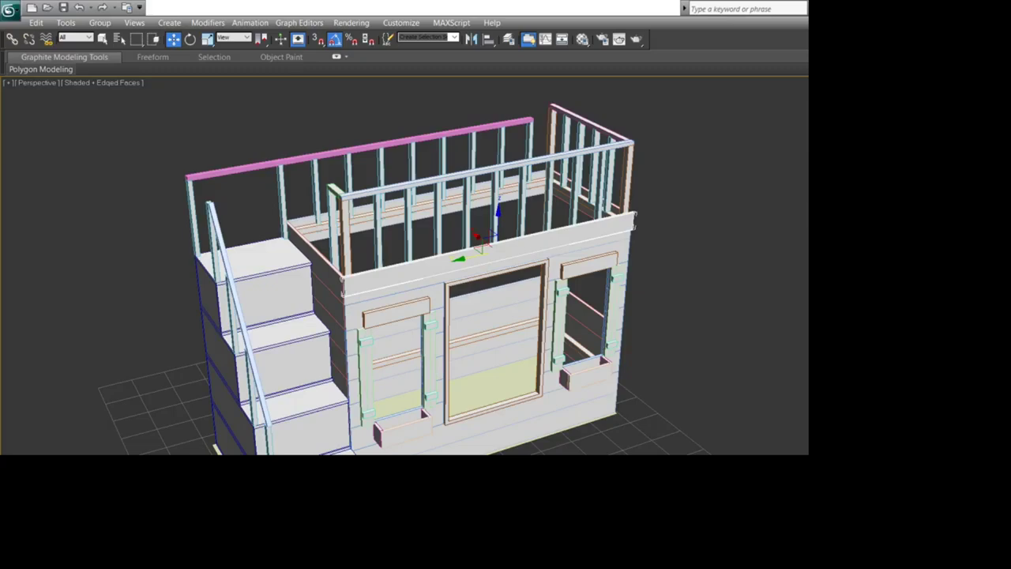
Step: Examine the upper front board and its joint with the corner post beside the staircase
key(ctrl+r)
drag(506, 288, 427, 251)
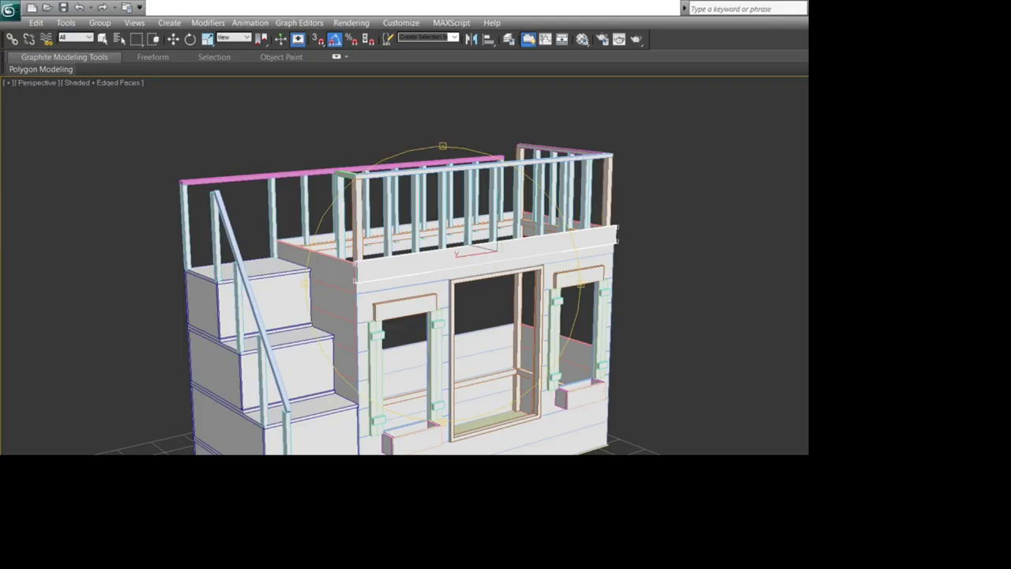
drag(379, 276, 421, 247)
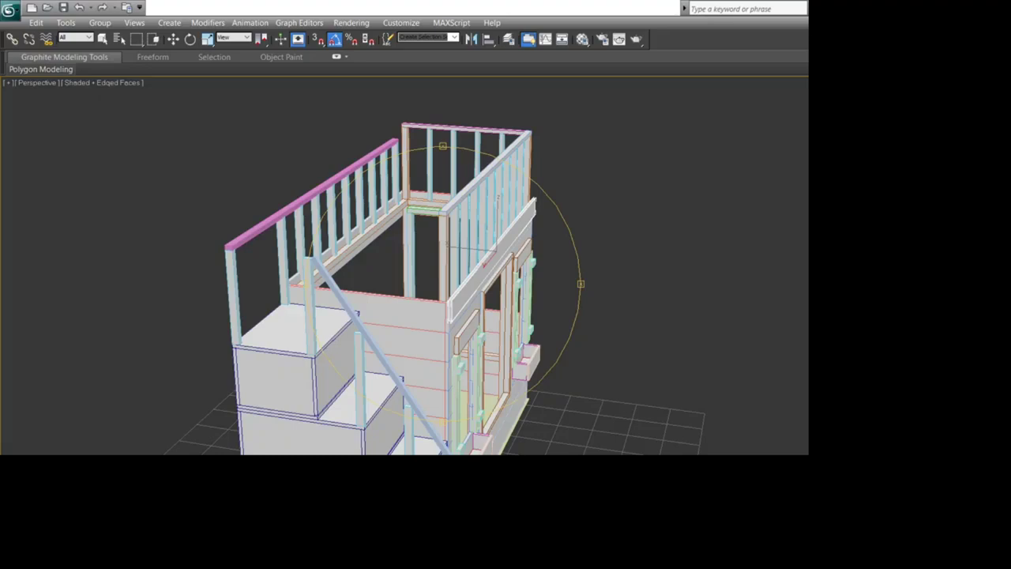
drag(489, 269, 422, 276)
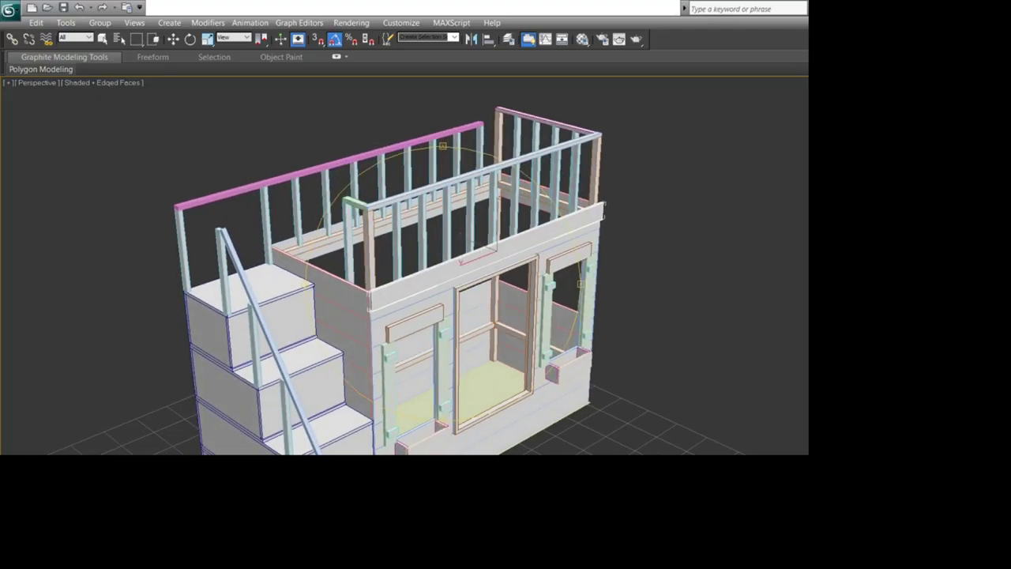
middle_drag(423, 277, 455, 176)
drag(455, 261, 379, 285)
middle_drag(411, 268, 410, 314)
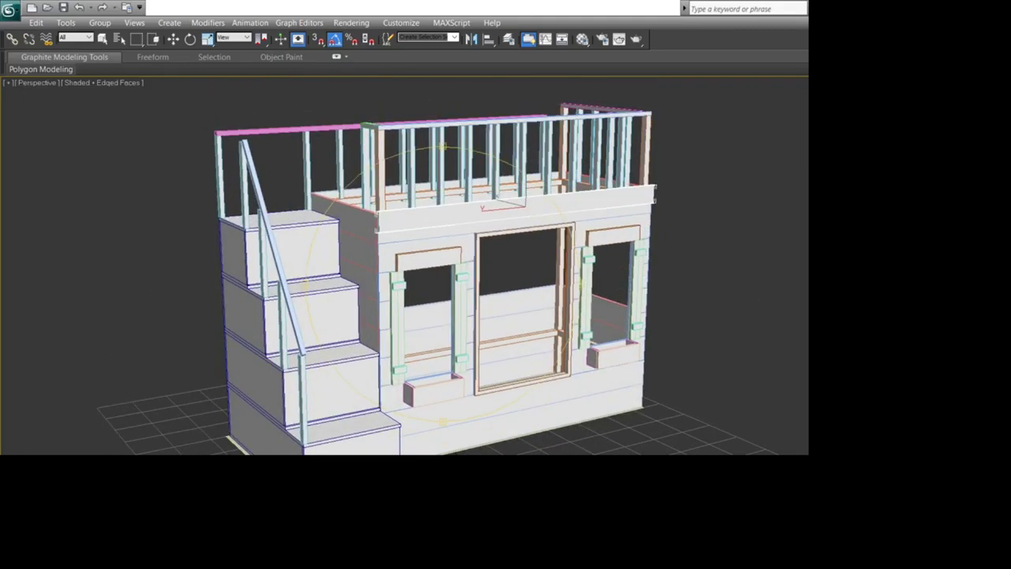
middle_drag(411, 268, 517, 354)
scroll(432, 322, up, 5)
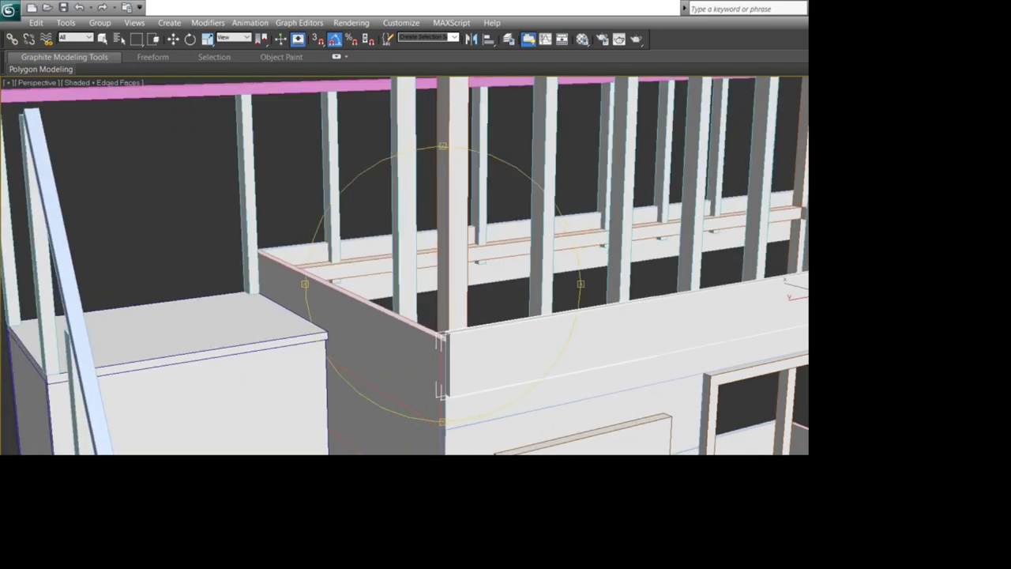
scroll(474, 324, down, 5)
Step: Check the opening between the staircase's top step and the upper bunk, including the surrounding guardrails
middle_drag(427, 316, 507, 259)
mouse_move(442, 285)
mouse_down()
mouse_move(486, 264)
mouse_move(507, 269)
mouse_move(494, 309)
mouse_move(478, 289)
mouse_move(545, 268)
mouse_move(541, 312)
mouse_move(540, 302)
mouse_move(453, 296)
mouse_up()
scroll(474, 292, down, 5)
scroll(474, 292, up, 5)
scroll(454, 295, down, 5)
scroll(453, 296, up, 5)
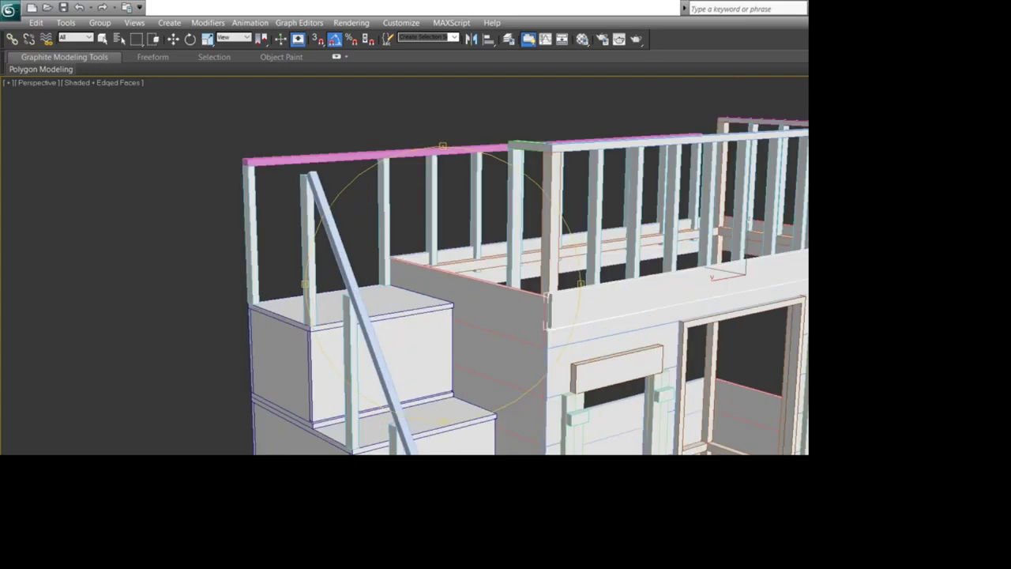
scroll(453, 295, down, 3)
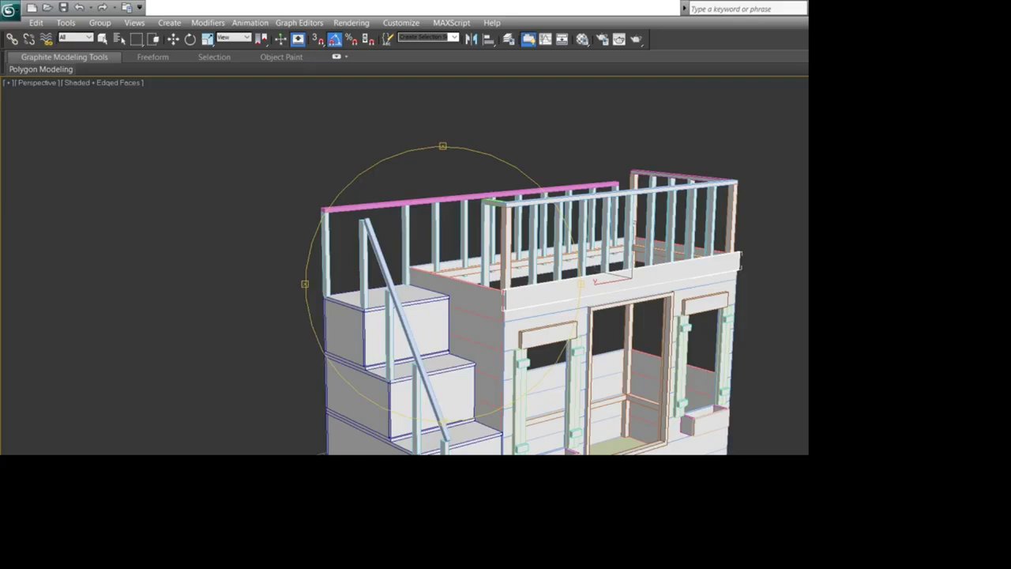
mouse_move(442, 284)
mouse_down()
mouse_move(521, 304)
mouse_move(656, 292)
mouse_move(552, 277)
mouse_move(466, 324)
mouse_move(454, 294)
mouse_up()
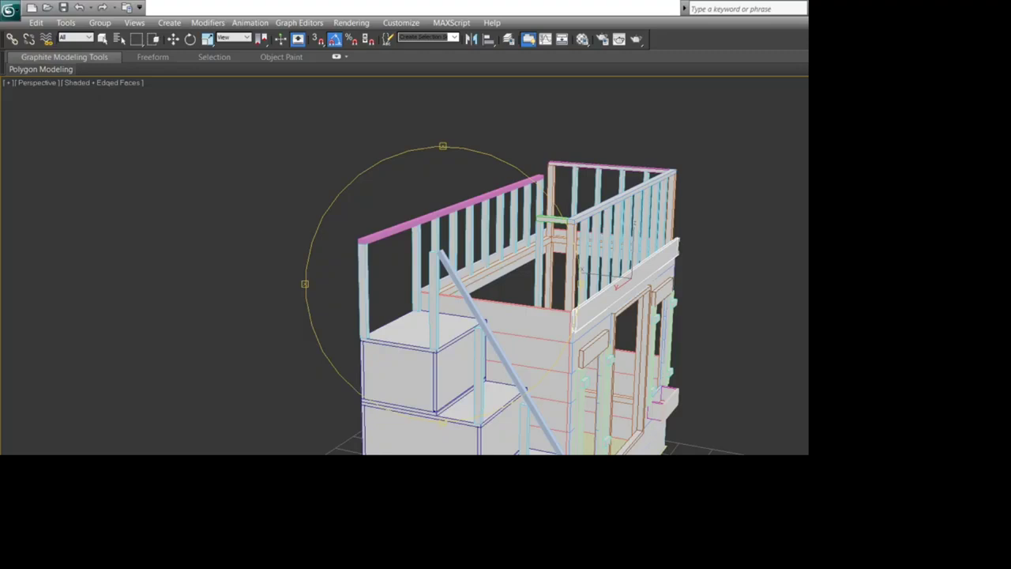
scroll(442, 285, down, 5)
drag(443, 285, 430, 323)
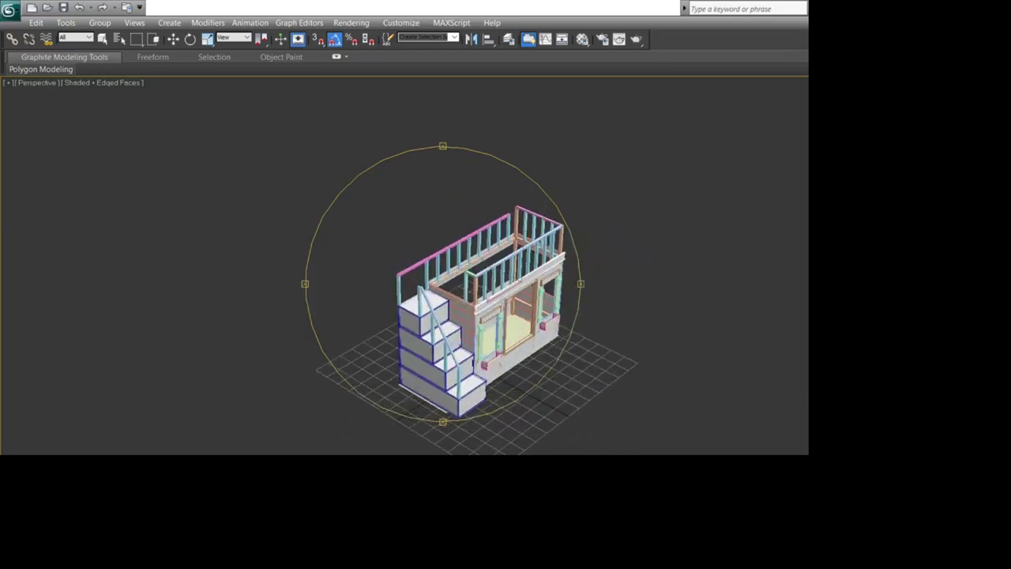
Step: Inspect the rear top rail's end and the sloping handrail's upper end on the top step's posts
scroll(430, 316, up, 6)
middle_drag(442, 260, 415, 403)
scroll(443, 284, down, 3)
drag(442, 284, 474, 276)
middle_drag(443, 316, 541, 189)
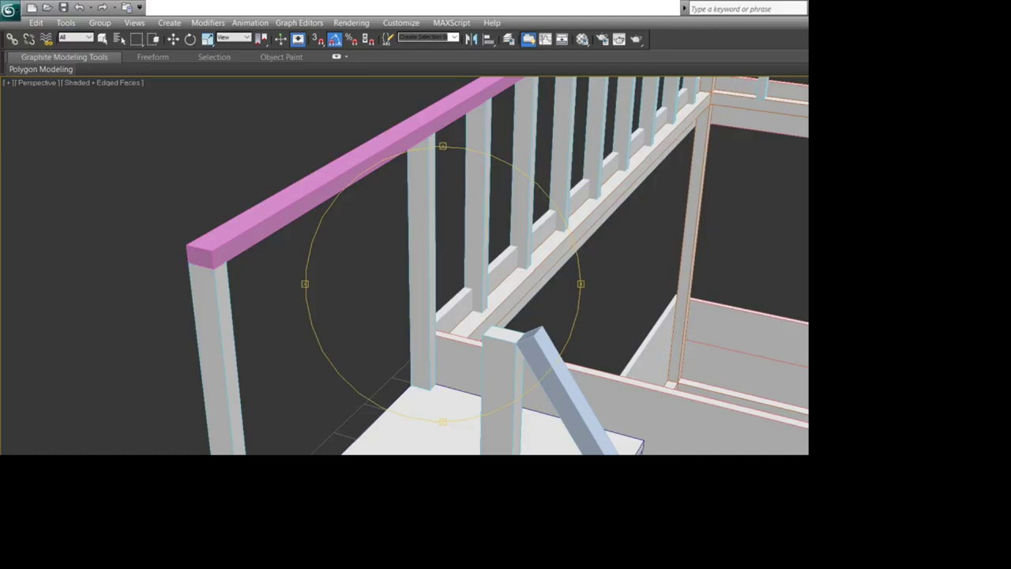
scroll(442, 283, down, 8)
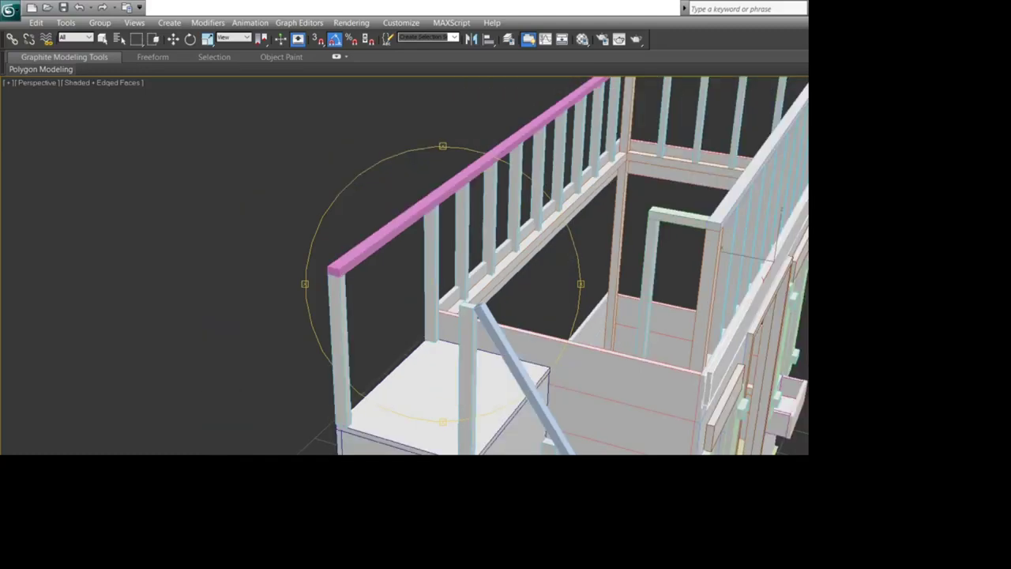
drag(505, 316, 395, 284)
scroll(442, 283, up, 6)
middle_drag(506, 300, 365, 270)
scroll(442, 283, down, 2)
Step: Deselect the upper front board and bring the bed's whole front into view
key(w)
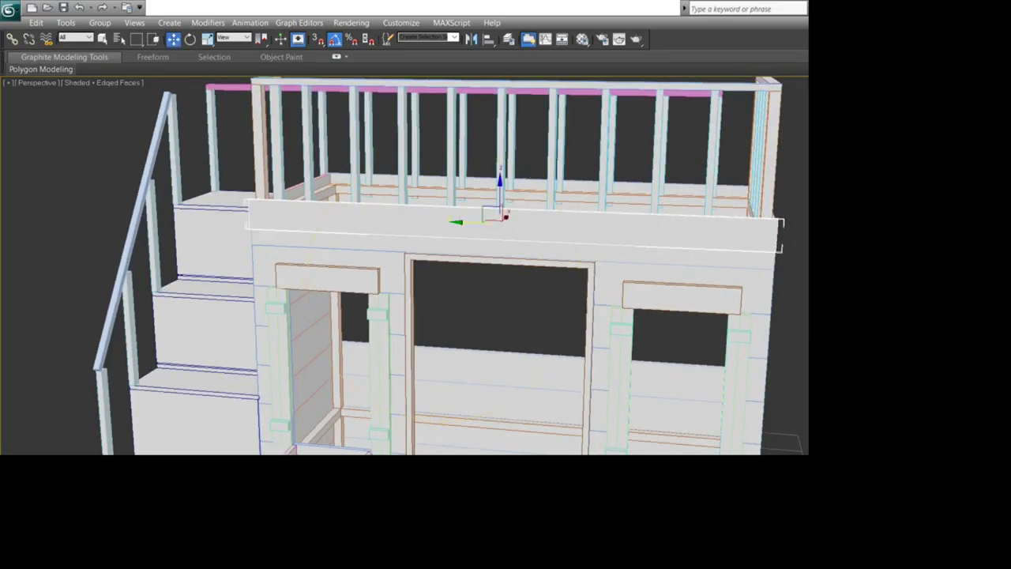
key(ctrl+d)
scroll(442, 284, down, 8)
middle_drag(490, 290, 441, 285)
scroll(442, 284, up, 5)
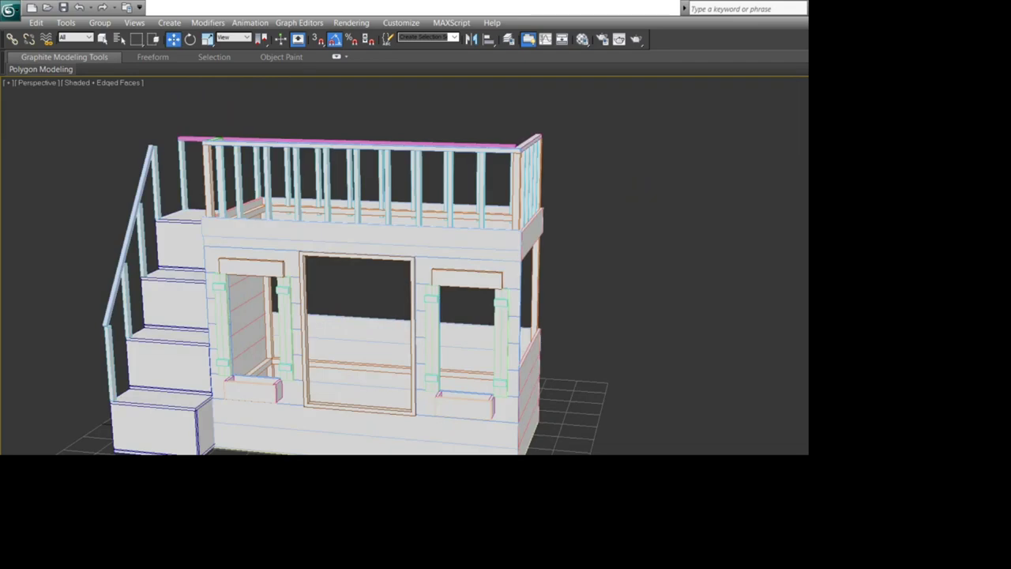
key(ctrl+r)
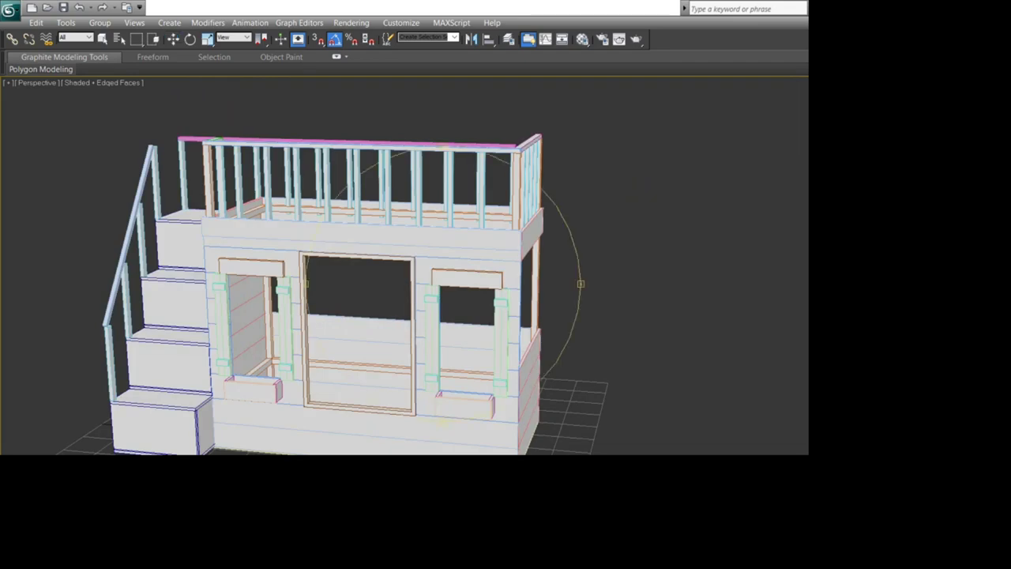